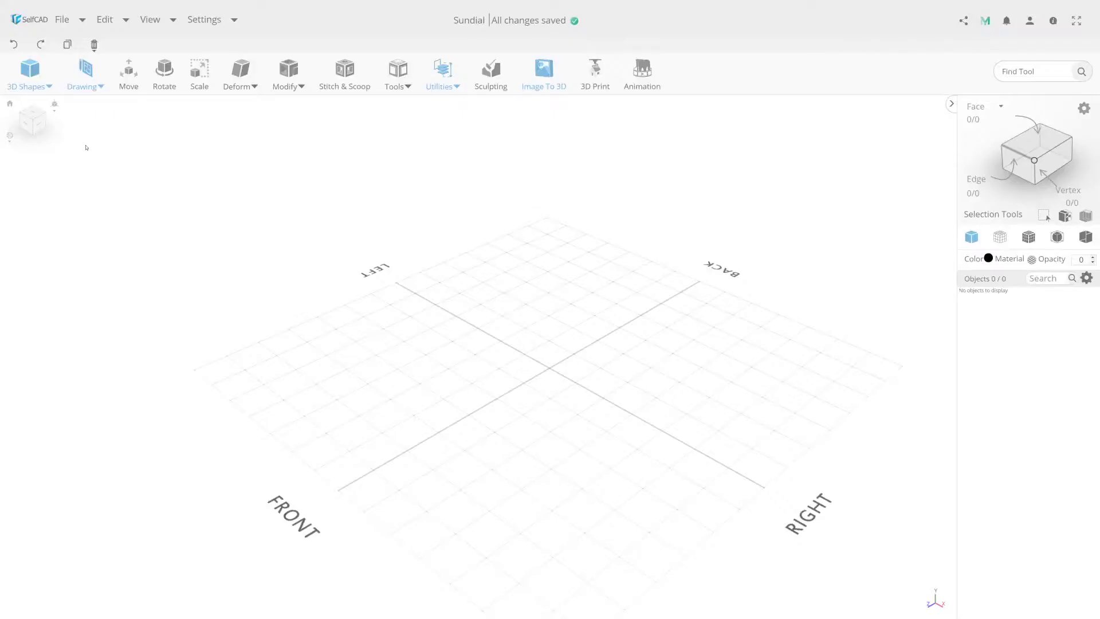
Step: Add a cylinder with 1 horizontal segment, radius 50 and height 14, finalized as mesh_50
click(30, 70)
click(34, 177)
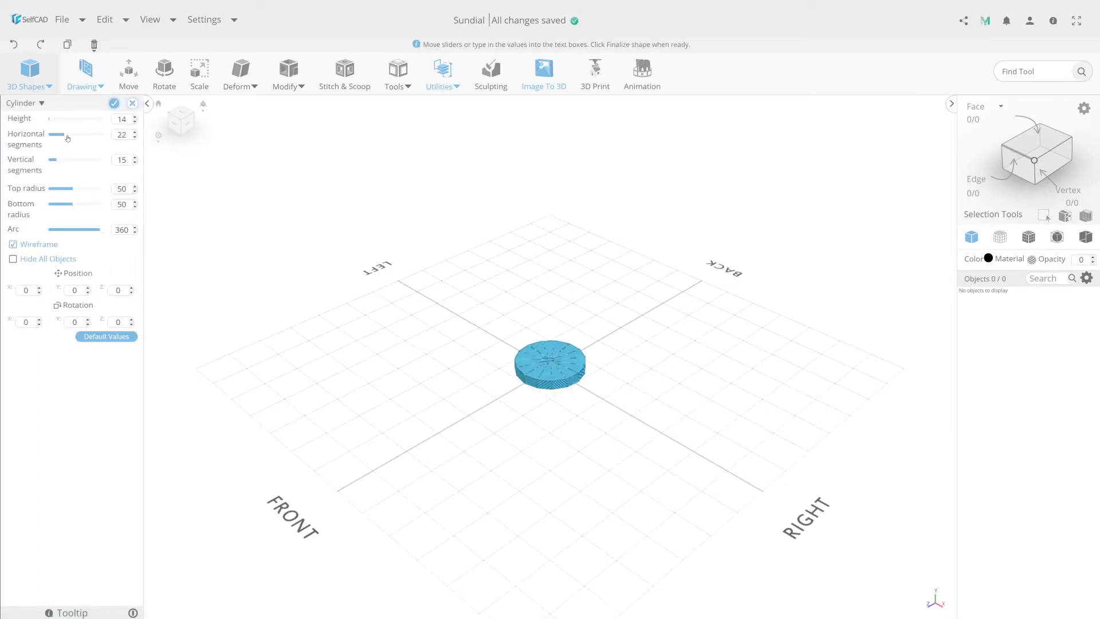
mouse_move(62, 138)
mouse_down()
mouse_move(51, 137)
mouse_move(83, 161)
mouse_up()
click(113, 104)
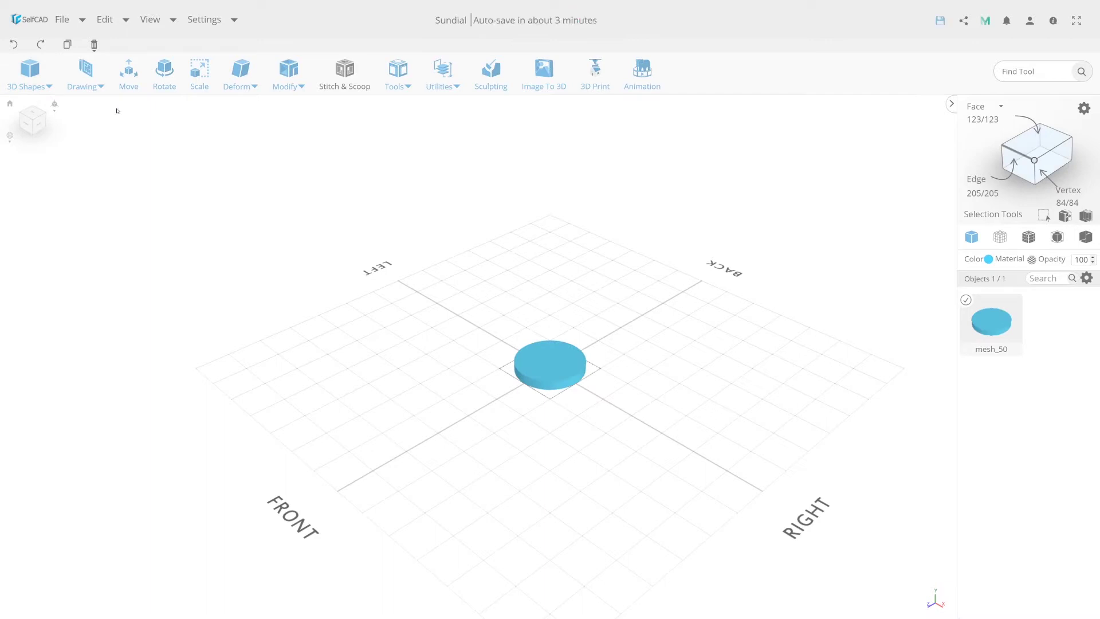
Step: Load the sundial clock-face picture as a reference image on the grid
click(150, 19)
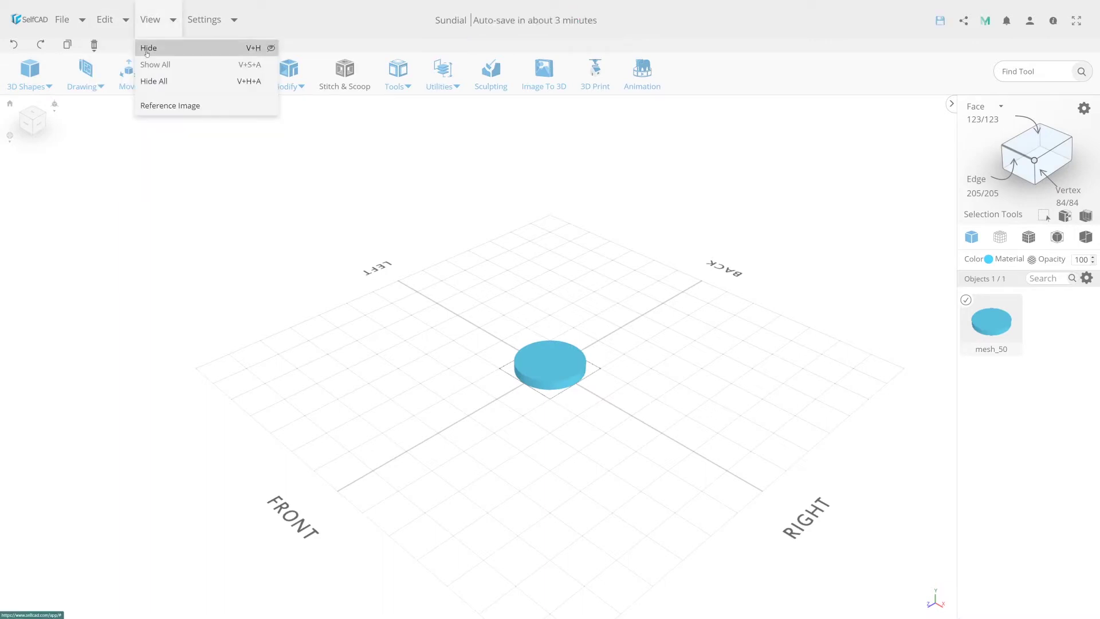
click(152, 106)
click(51, 126)
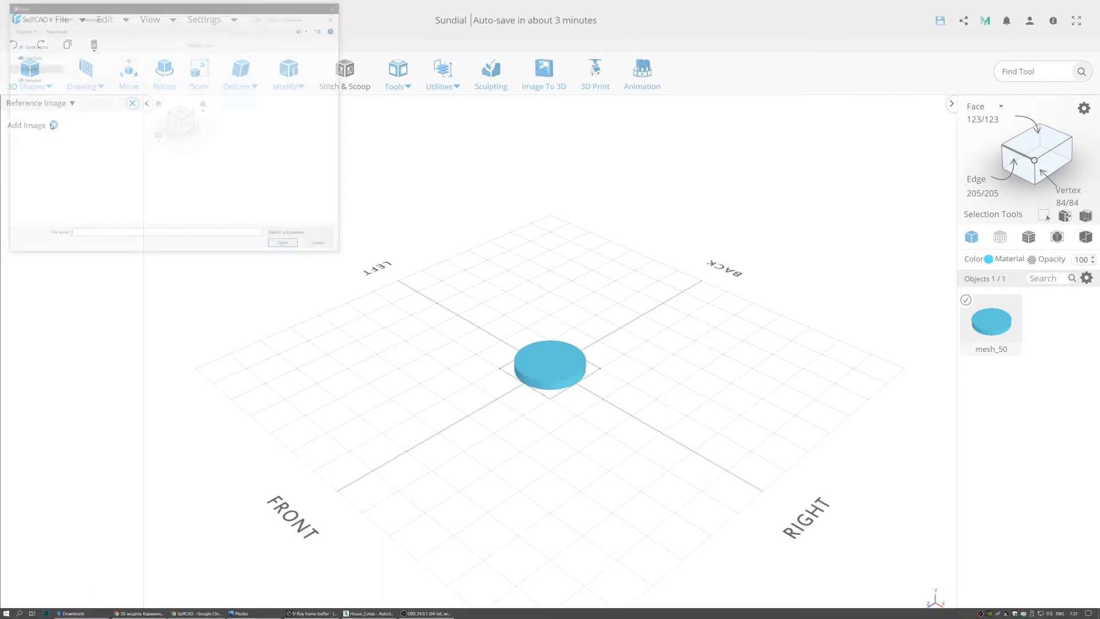
click(147, 71)
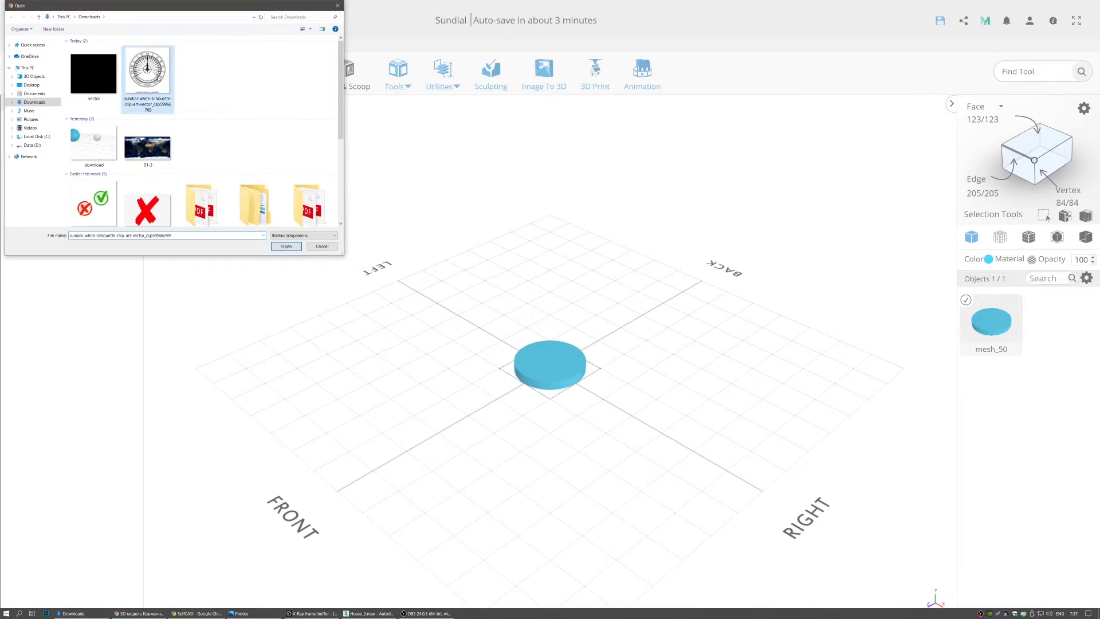
click(286, 246)
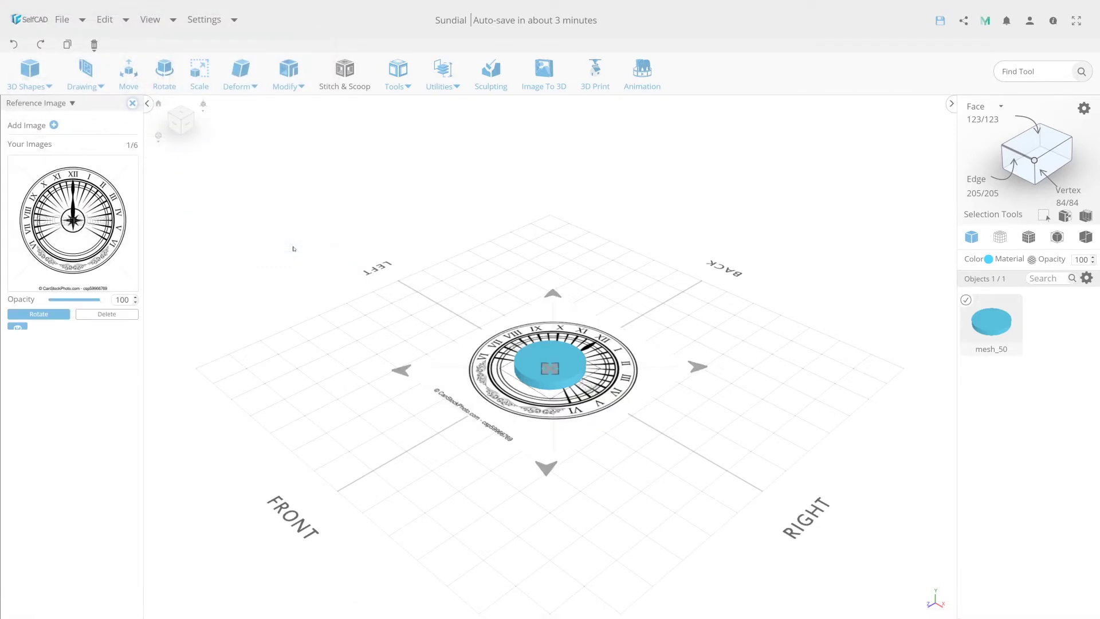
click(132, 103)
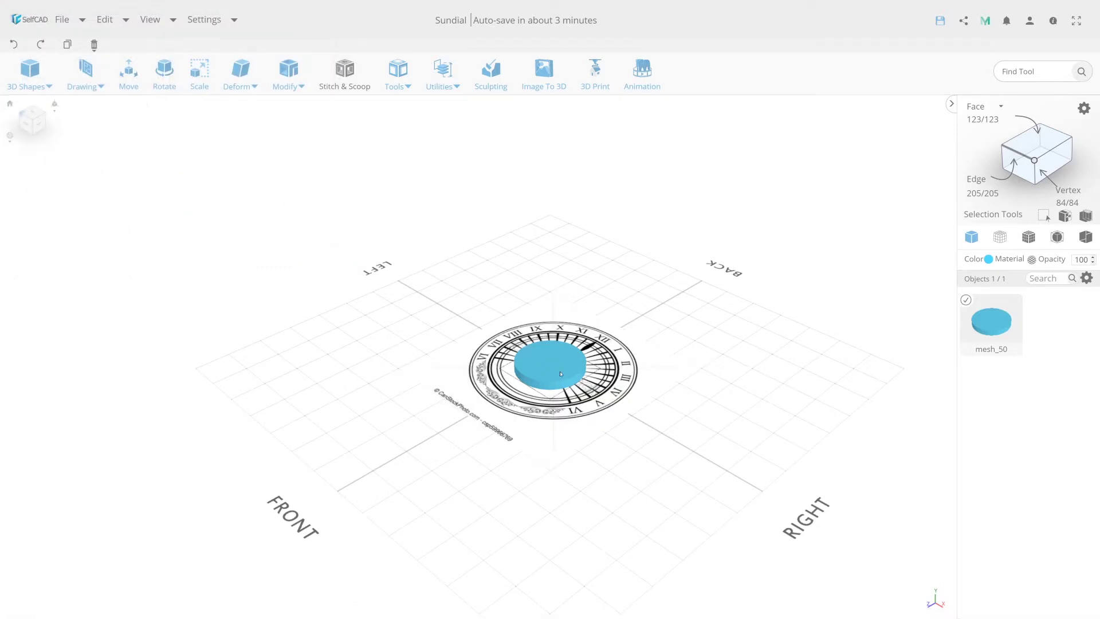
Step: Scale the disc to about 230.8 across and 9.34 high, viewed see-through from the top
click(206, 75)
mouse_move(550, 363)
mouse_down()
mouse_move(606, 425)
mouse_move(583, 412)
mouse_up()
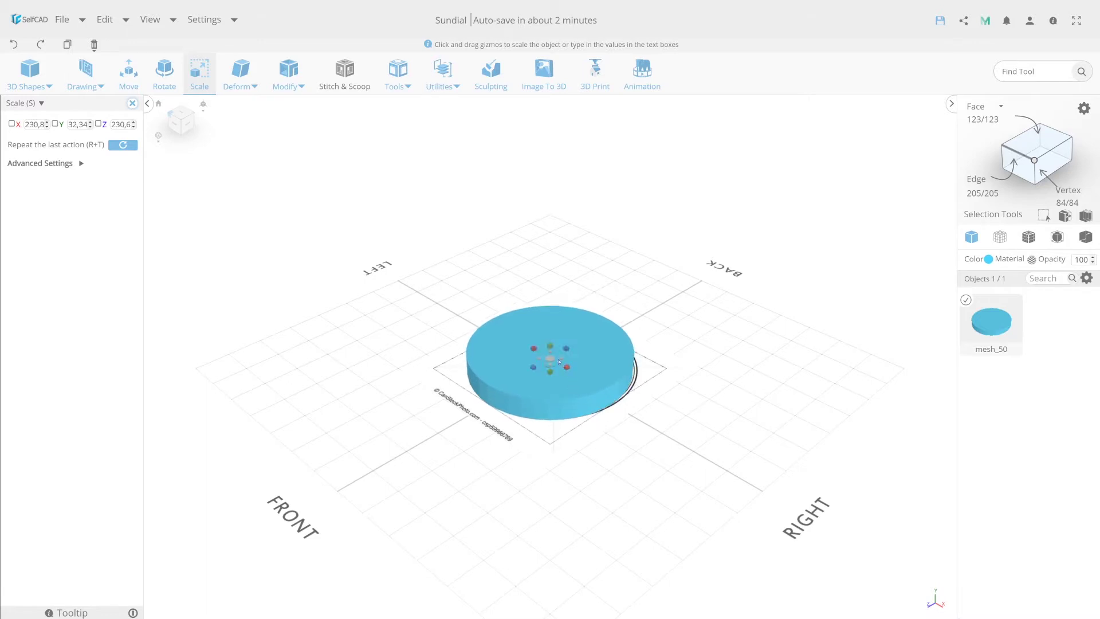
drag(554, 349, 563, 370)
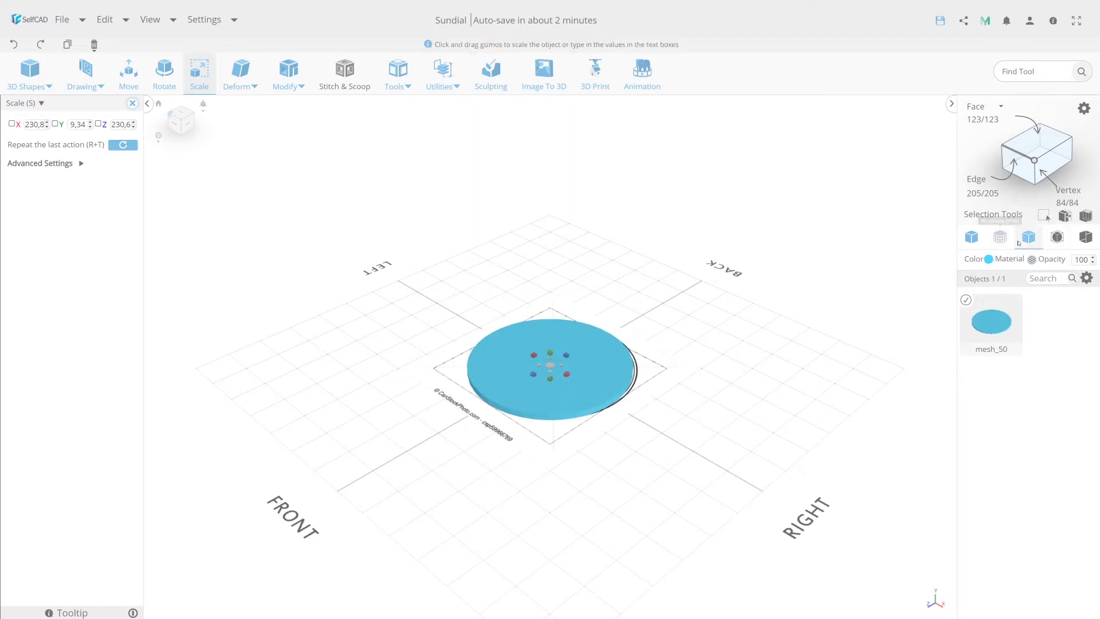
click(1000, 237)
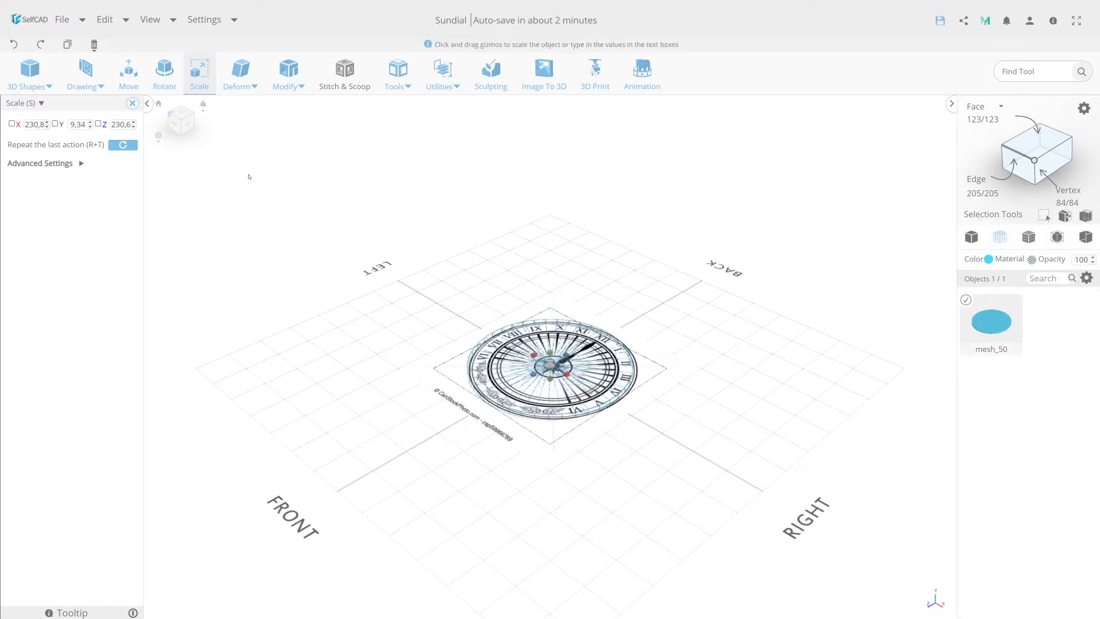
click(181, 116)
Step: Drag the reference image so the dial's centre lines up with the disc's centre
scroll(663, 305, up, 2)
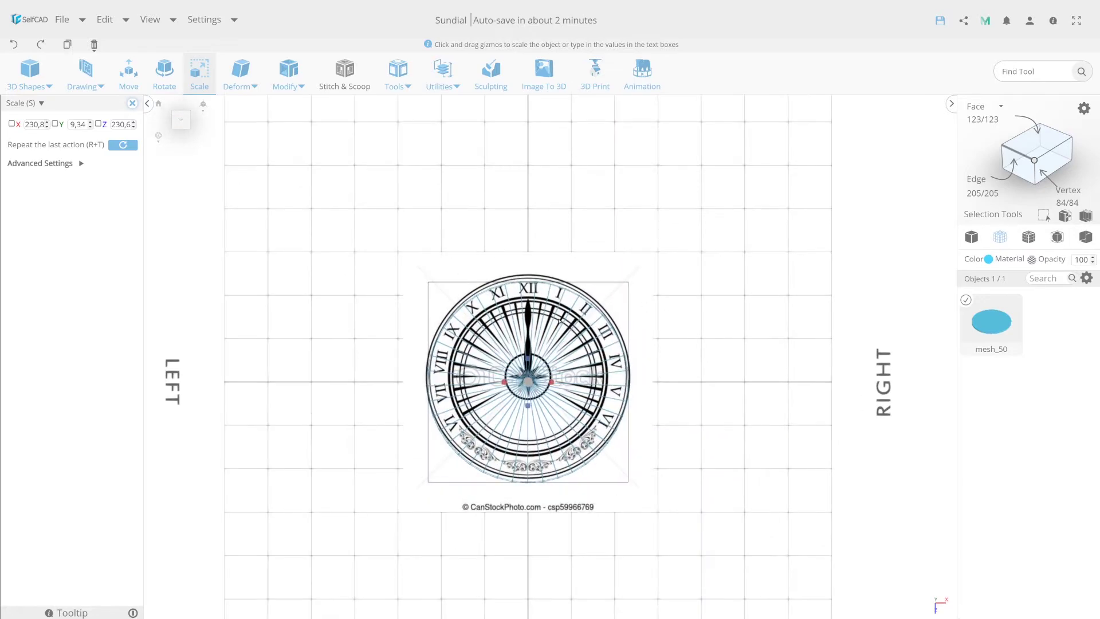
scroll(506, 370, up, 1)
click(150, 20)
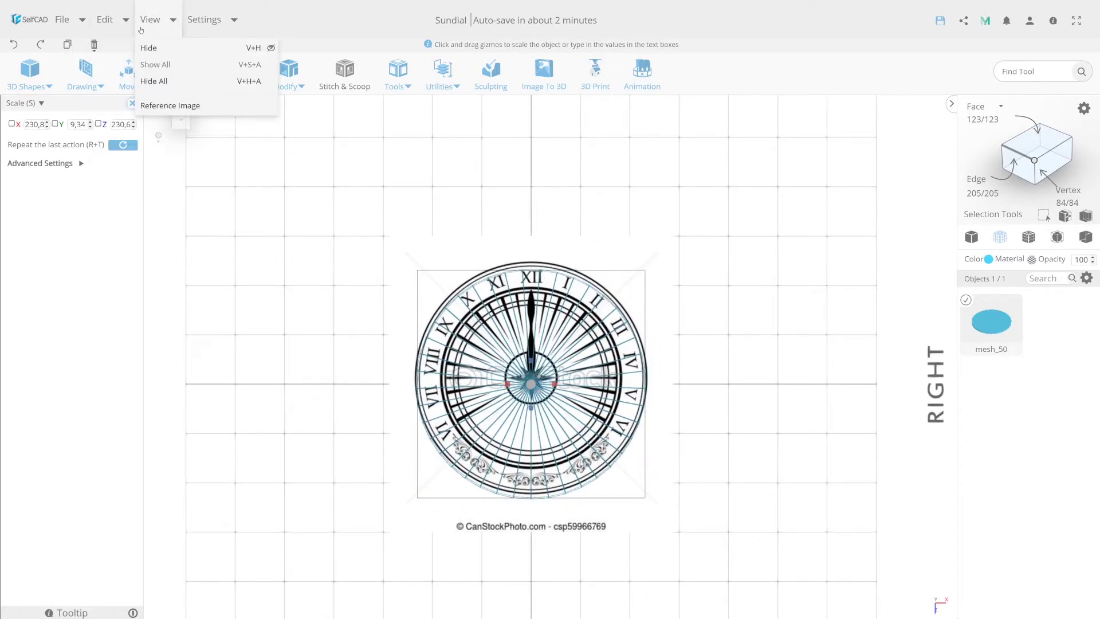
click(167, 103)
scroll(532, 380, up, 1)
scroll(532, 380, up, 1)
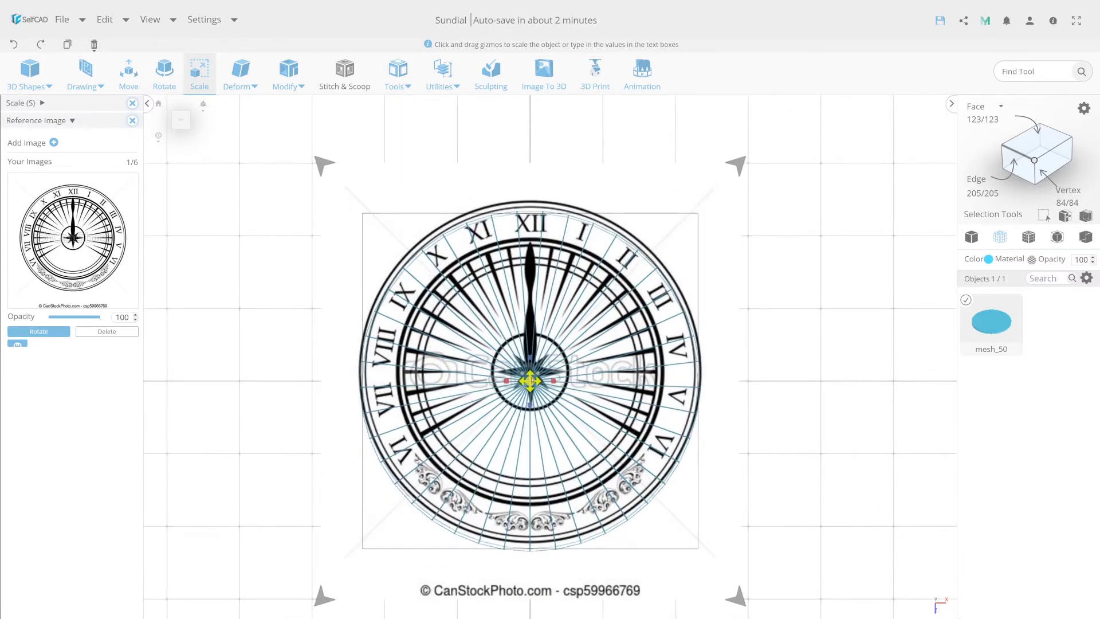
drag(532, 376, 532, 387)
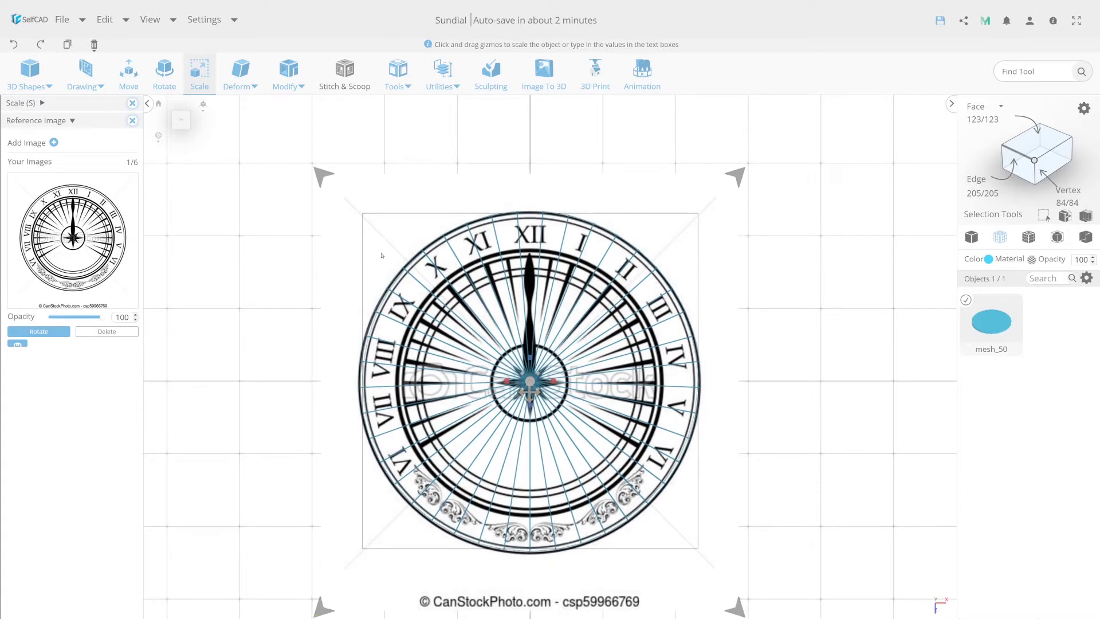
click(130, 120)
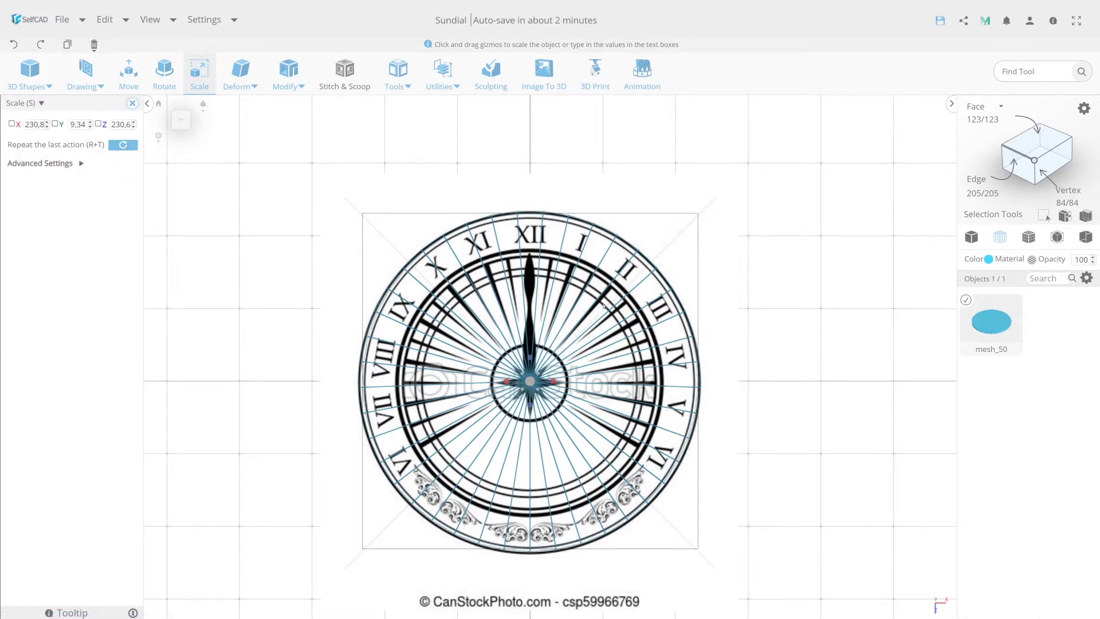
mouse_move(84, 76)
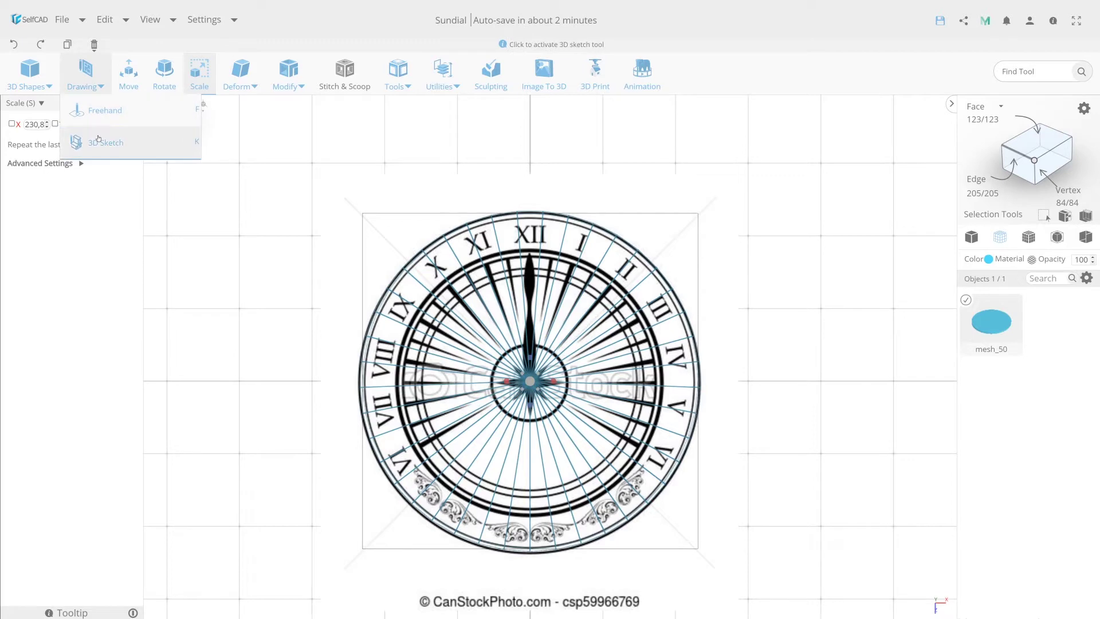
Step: Sketch a straight line, profile_2, from the dial centre toward XII
click(99, 140)
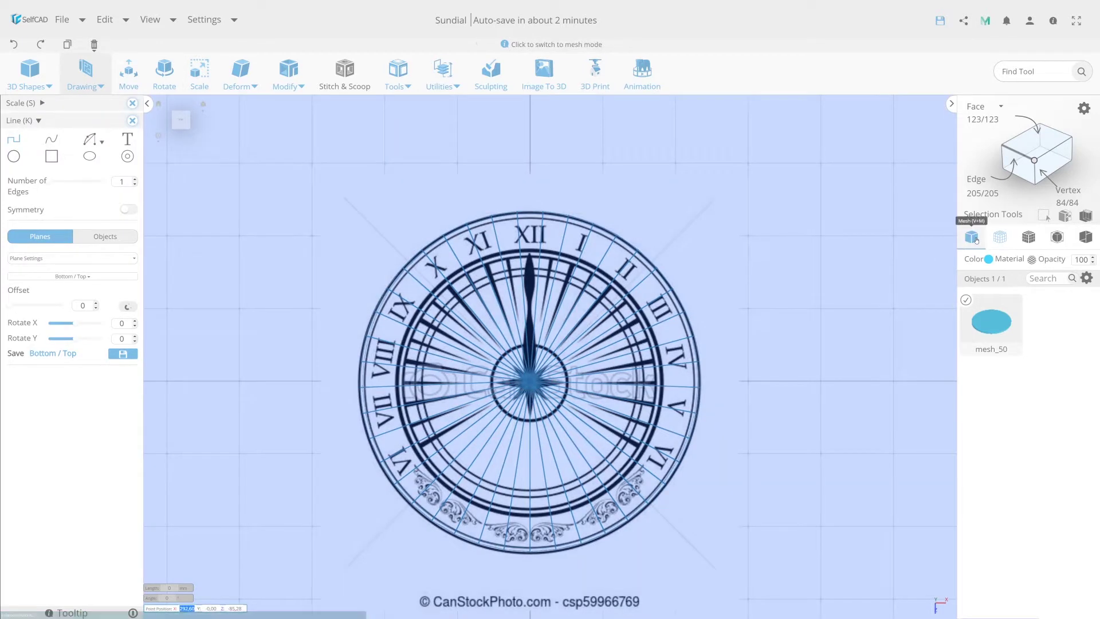
click(531, 254)
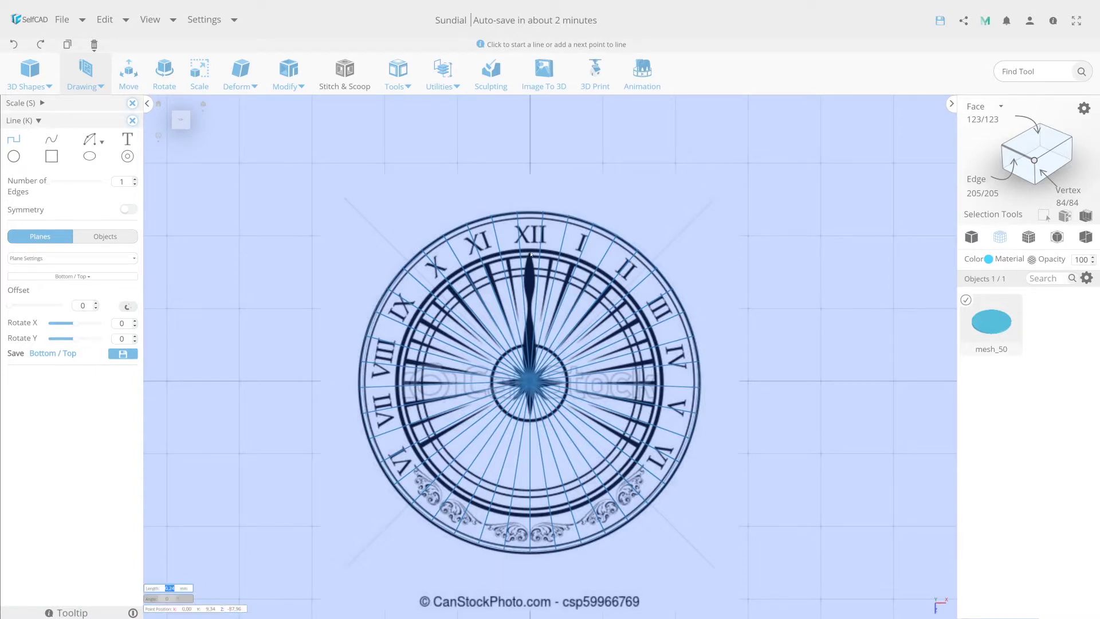
double_click(532, 380)
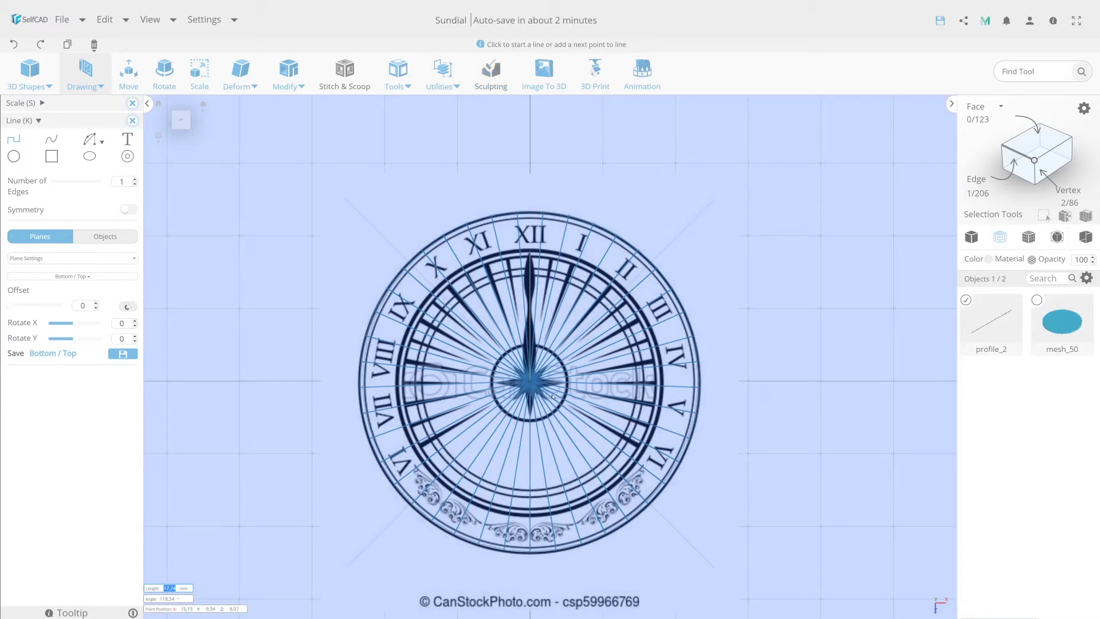
key(Escape)
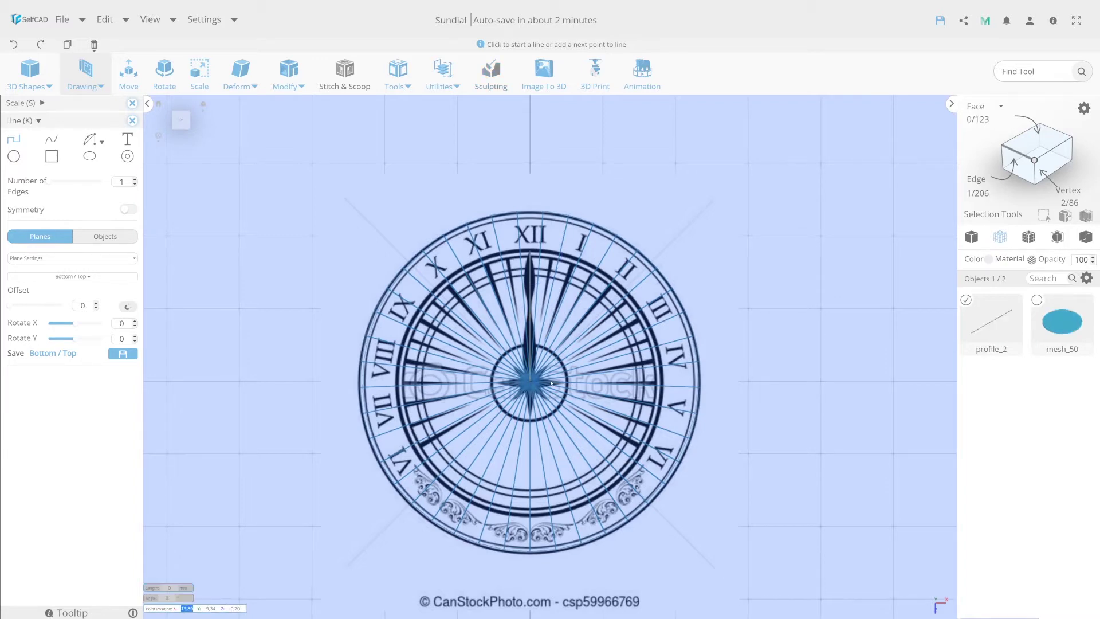
click(128, 70)
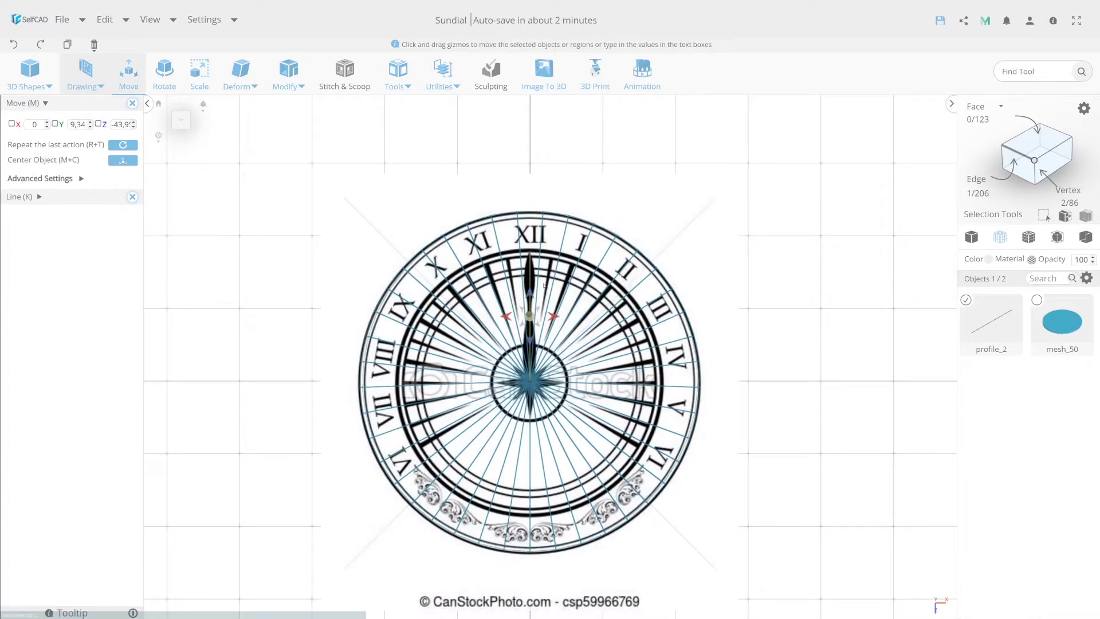
Step: Move the profile_2 line to X 167 so it stands clear of the disc
mouse_move(554, 317)
mouse_down()
mouse_move(800, 368)
mouse_move(799, 423)
mouse_up()
right_drag(792, 356, 650, 352)
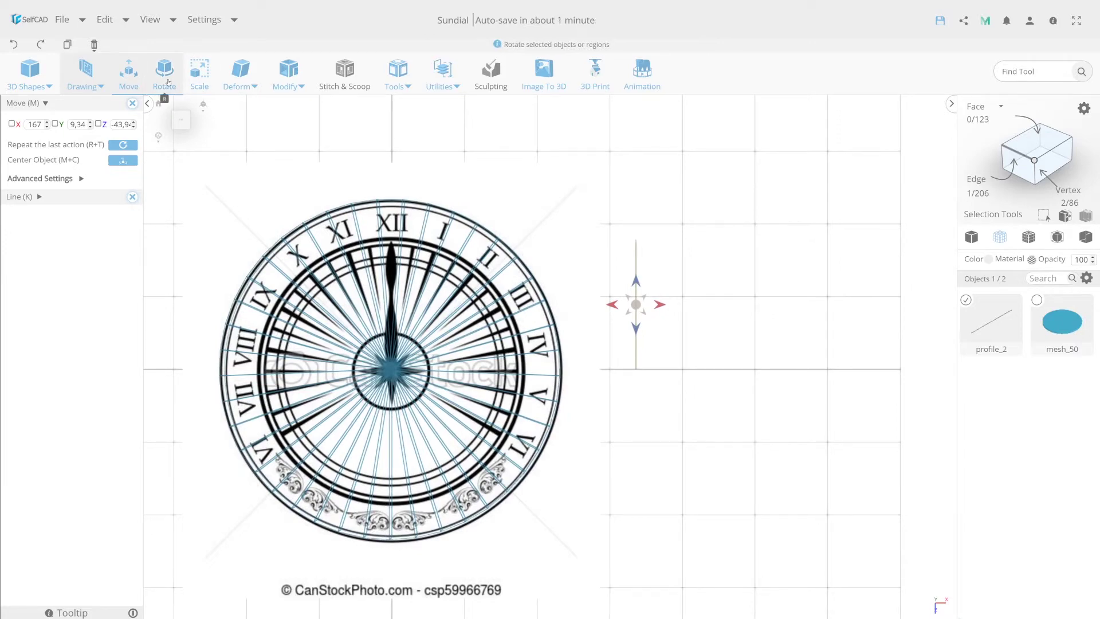
drag(579, 393, 345, 342)
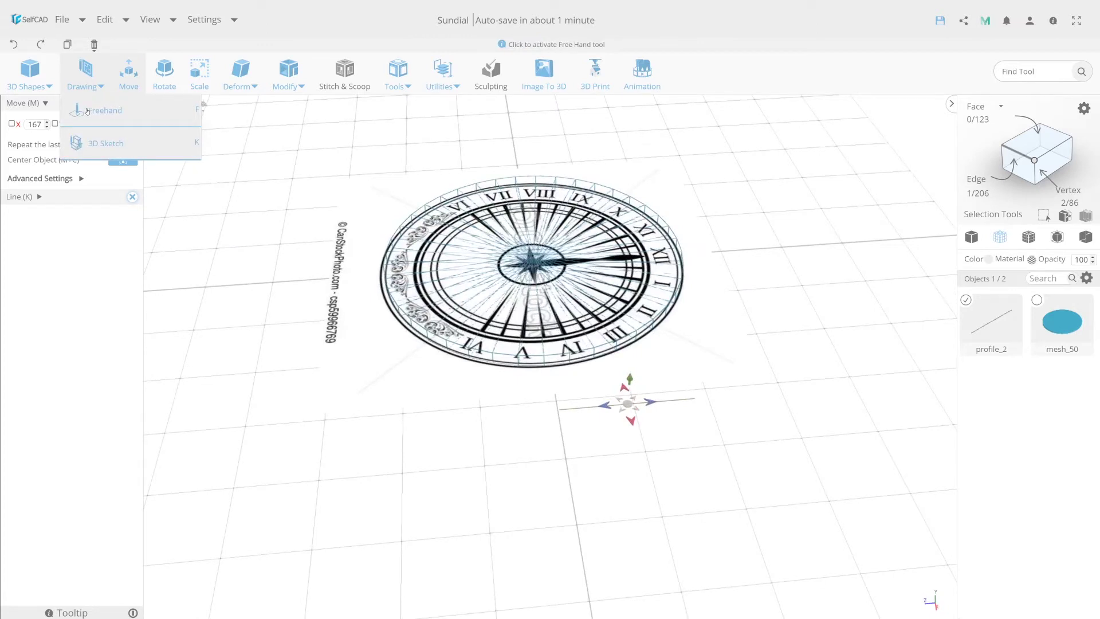
click(87, 110)
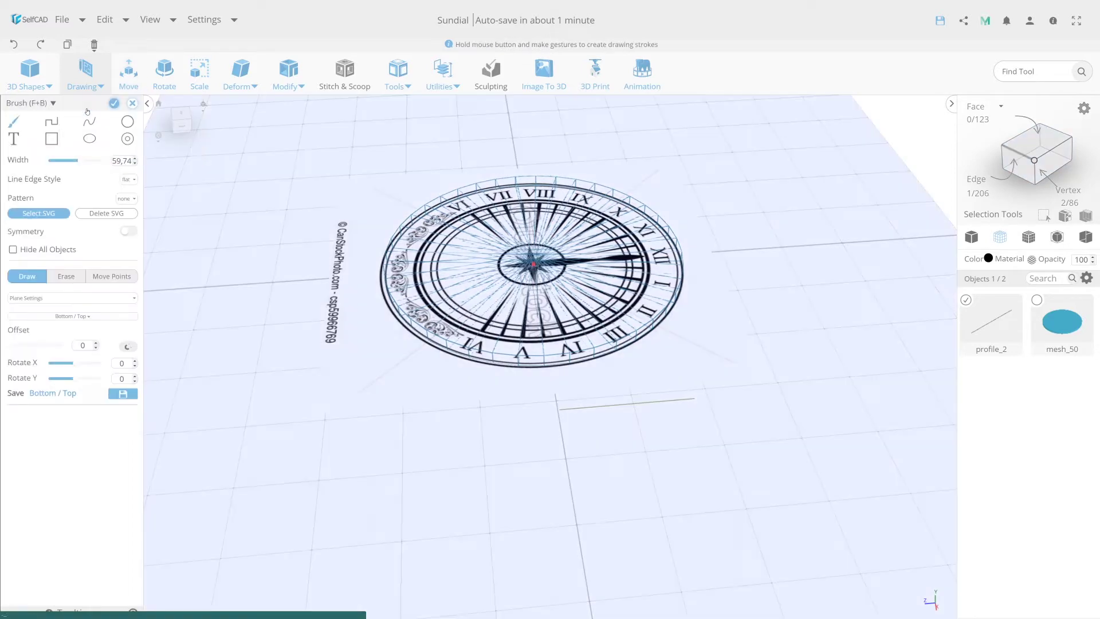
click(52, 121)
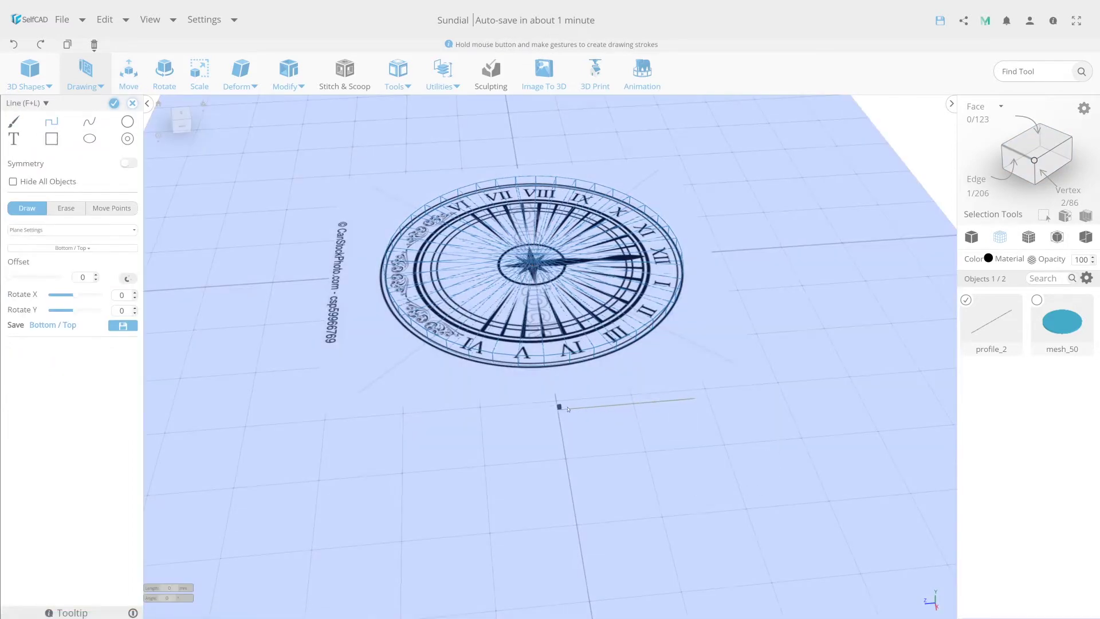
scroll(560, 406, up, 3)
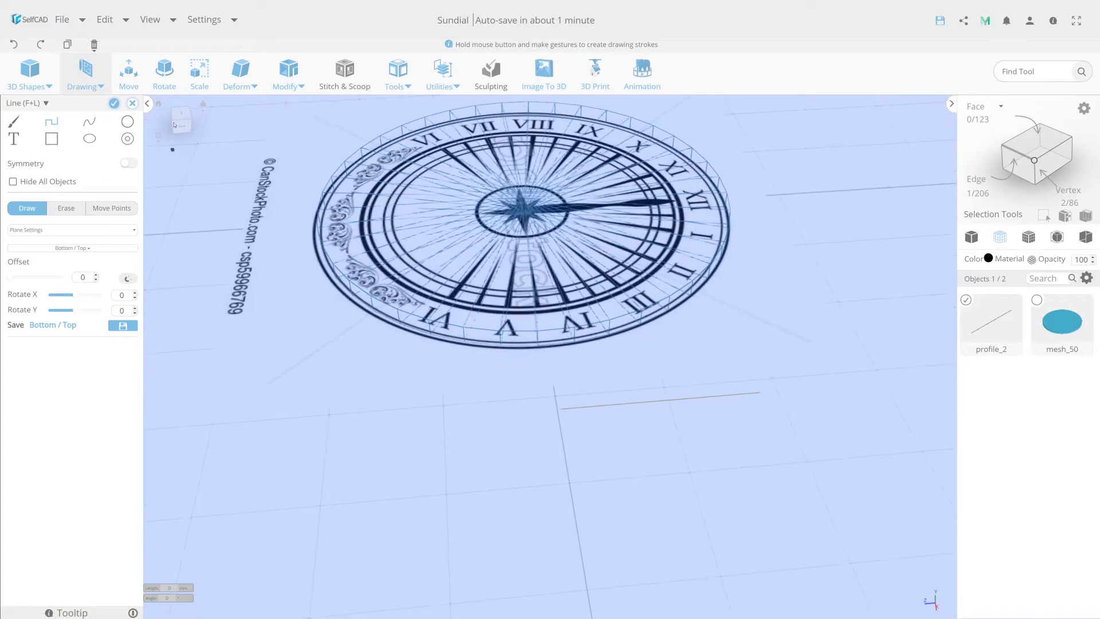
click(175, 125)
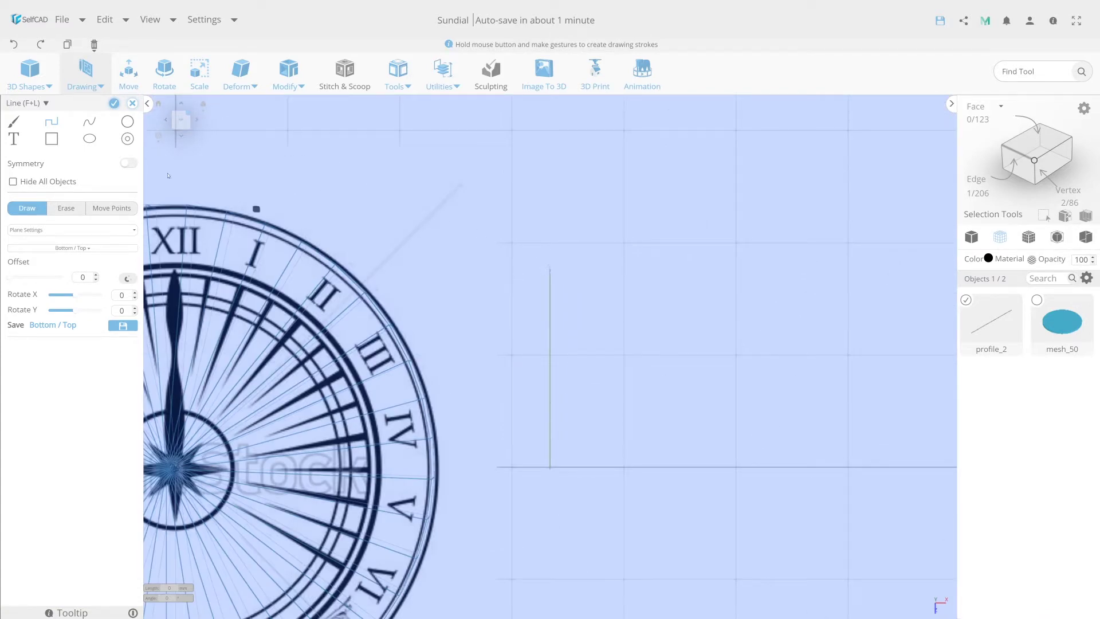
click(132, 103)
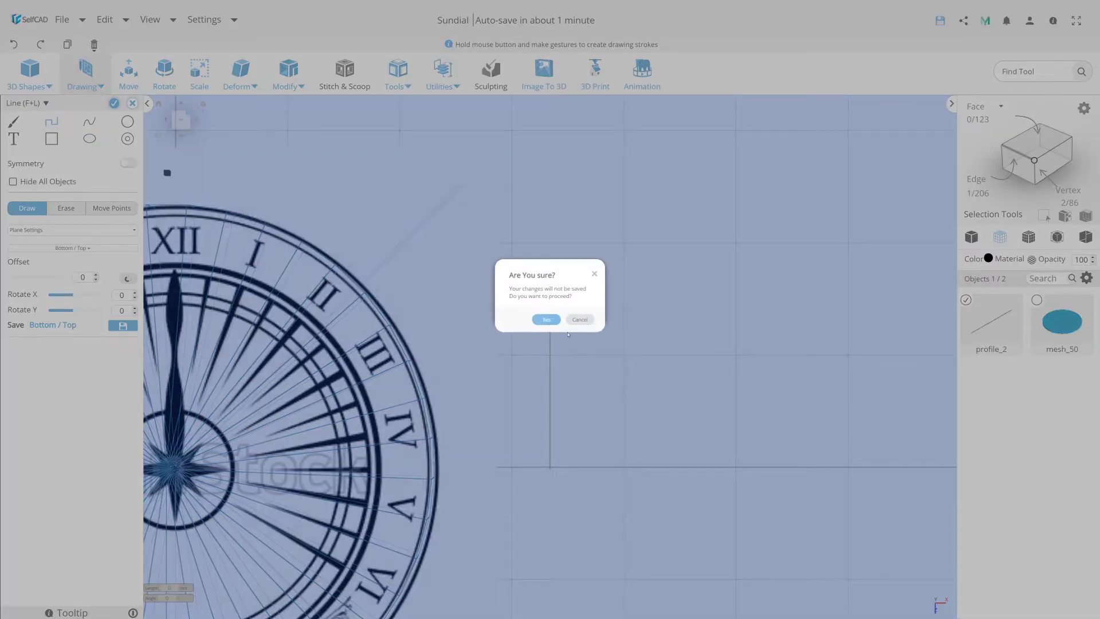
click(547, 312)
click(84, 77)
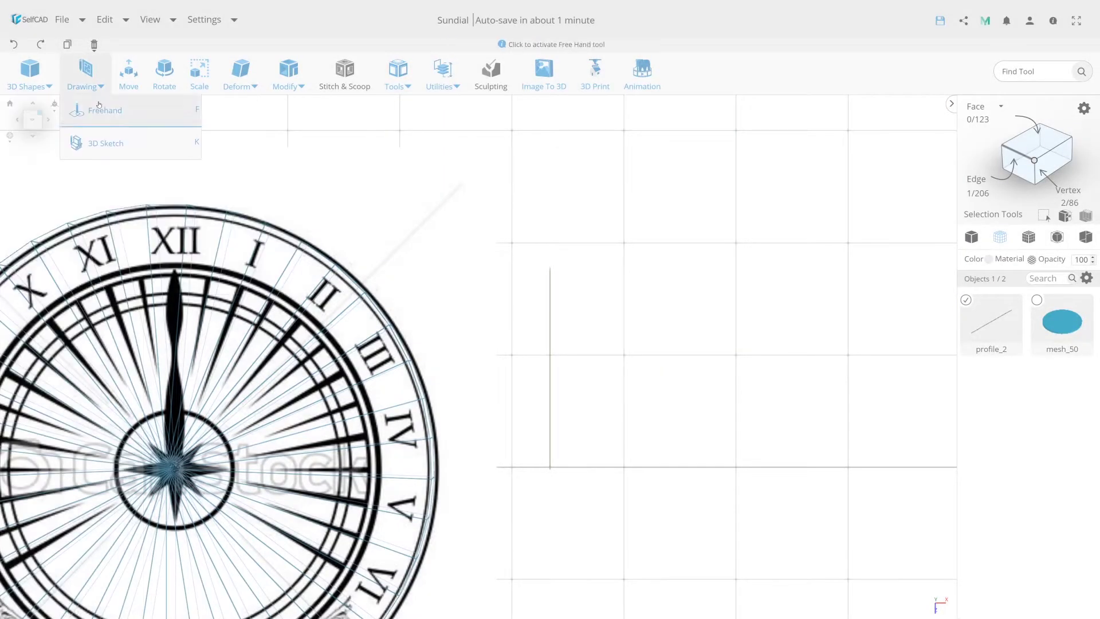
click(104, 144)
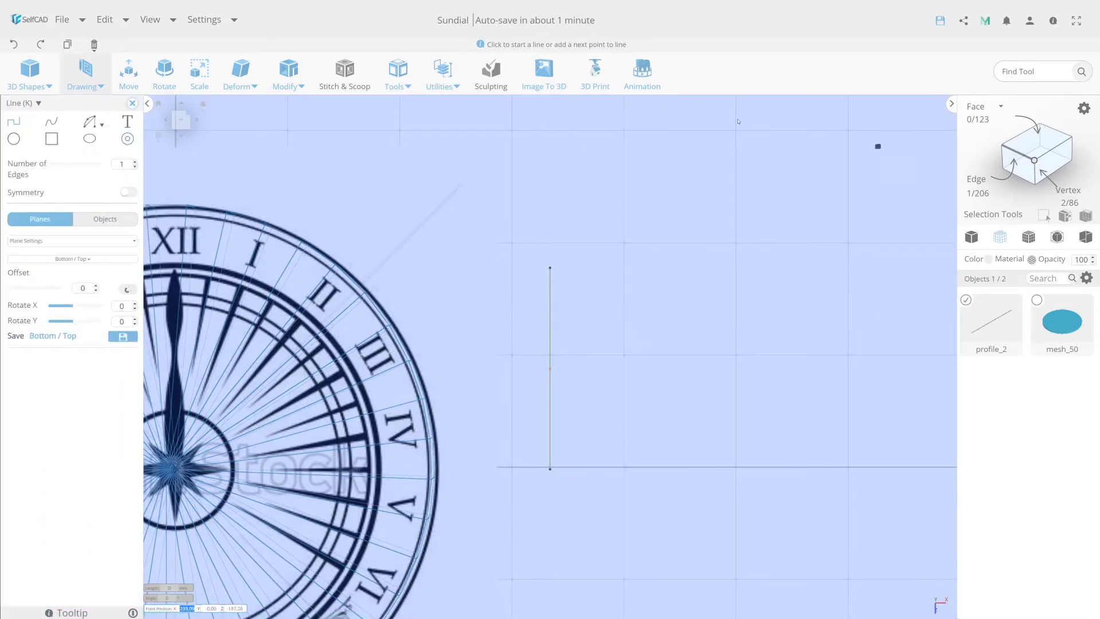
click(181, 120)
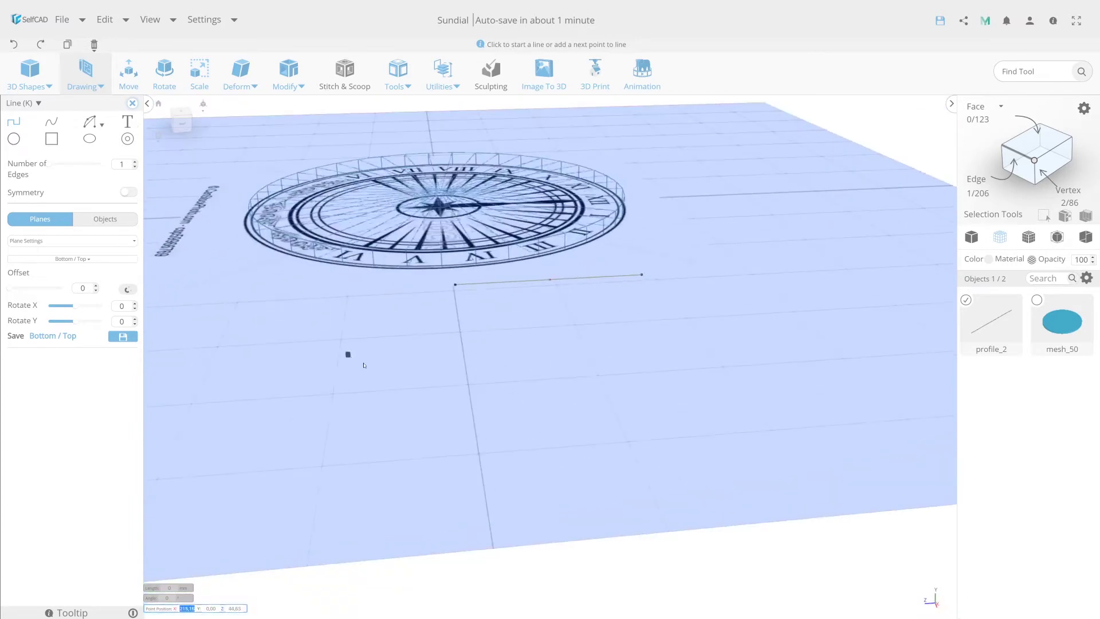
right_drag(520, 287, 486, 364)
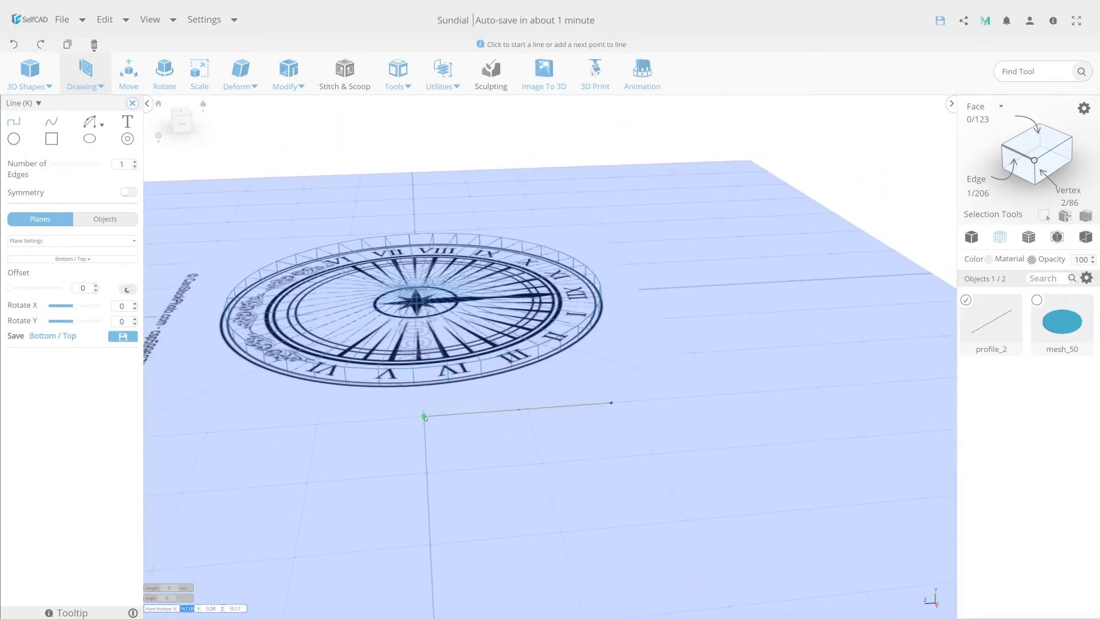
click(425, 418)
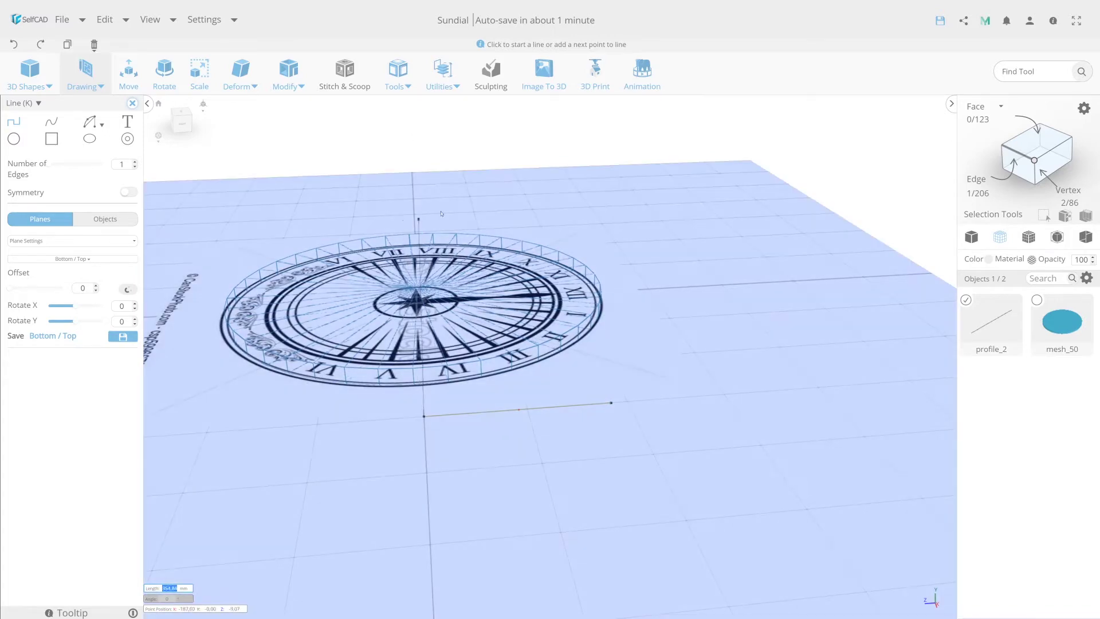
mouse_move(418, 337)
right_down()
mouse_move(401, 348)
mouse_move(961, 177)
right_up()
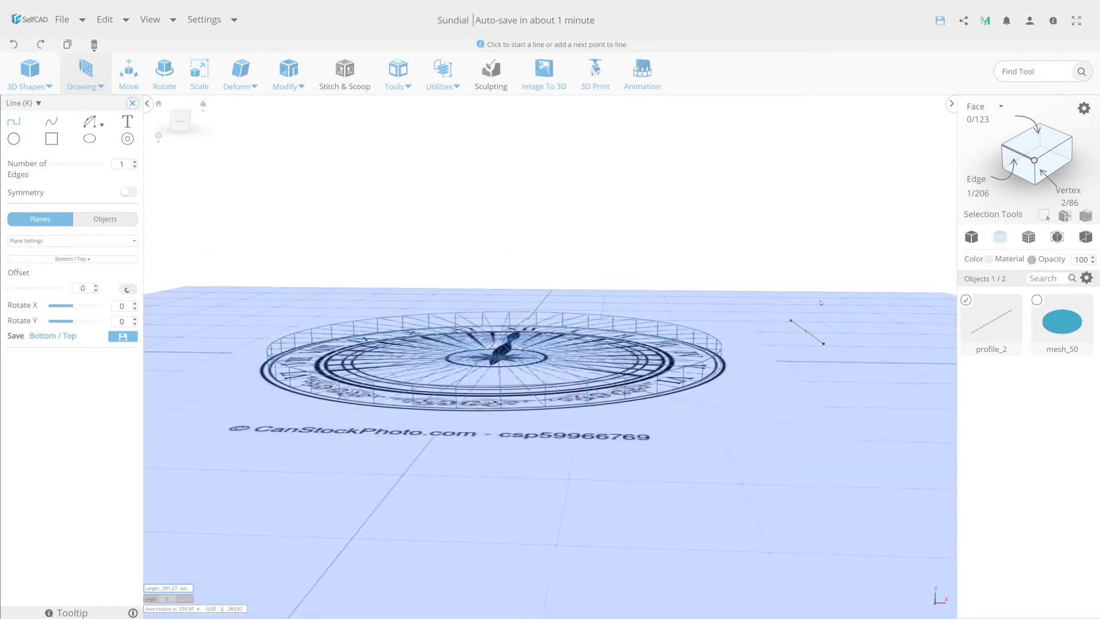
right_drag(816, 249, 675, 305)
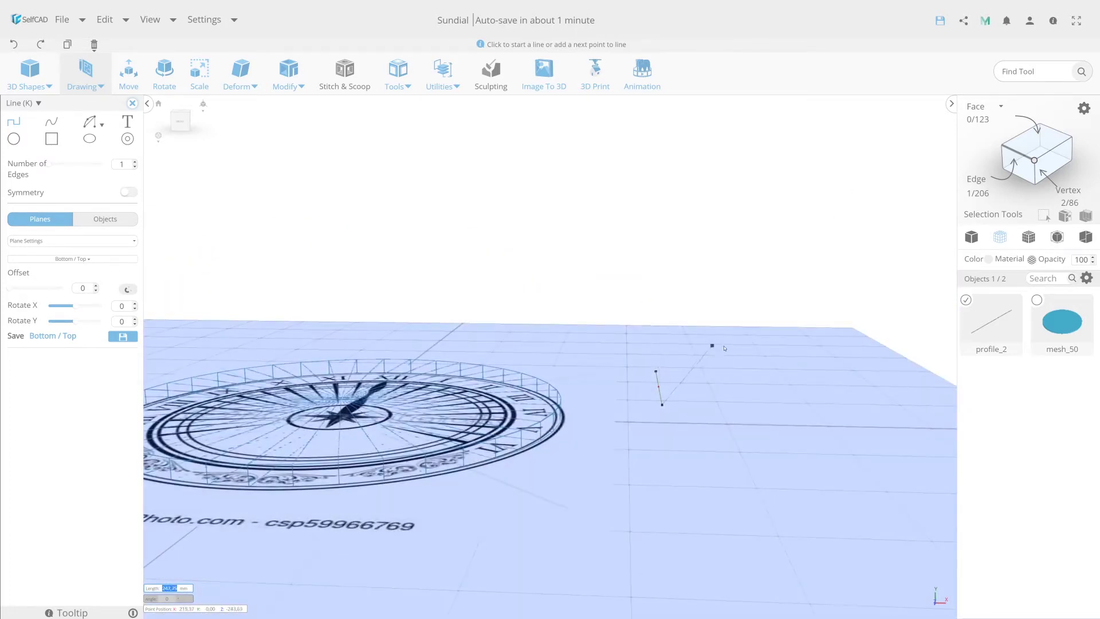
mouse_move(724, 348)
right_down()
mouse_move(455, 365)
mouse_move(493, 458)
right_up()
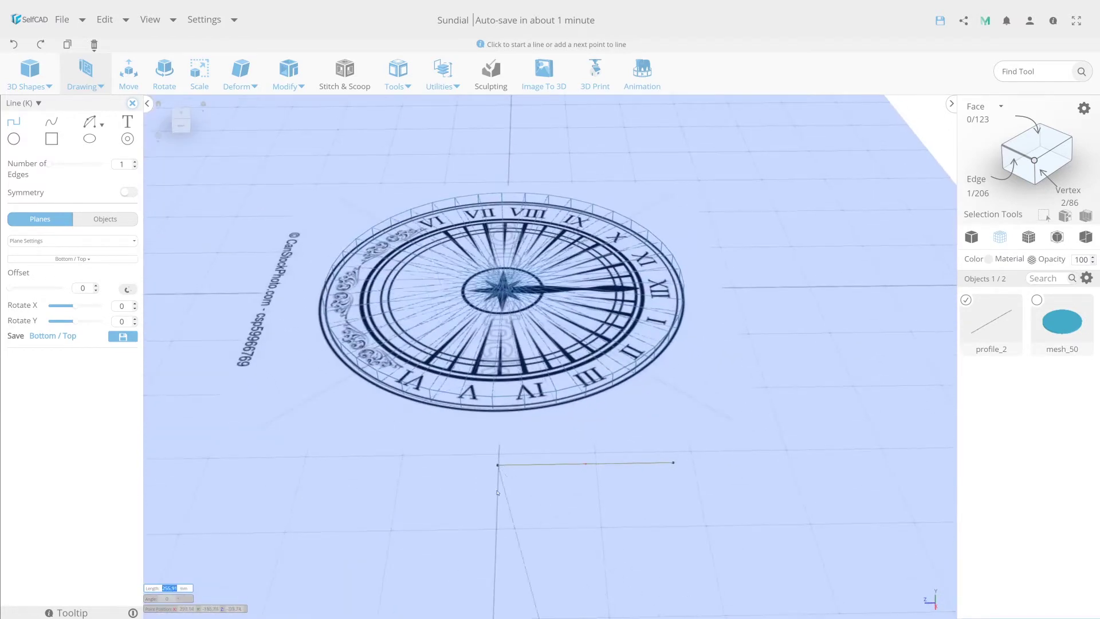
scroll(504, 498, down, 2)
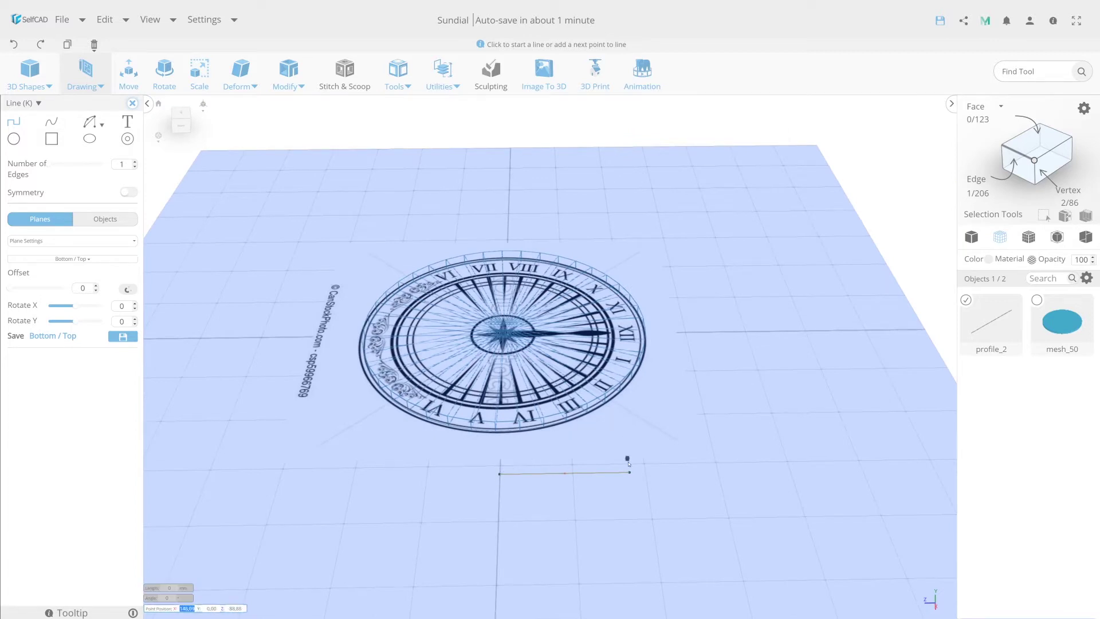
Step: Draw a closed triangle outline on the base line with an 88 mm upright side
click(500, 474)
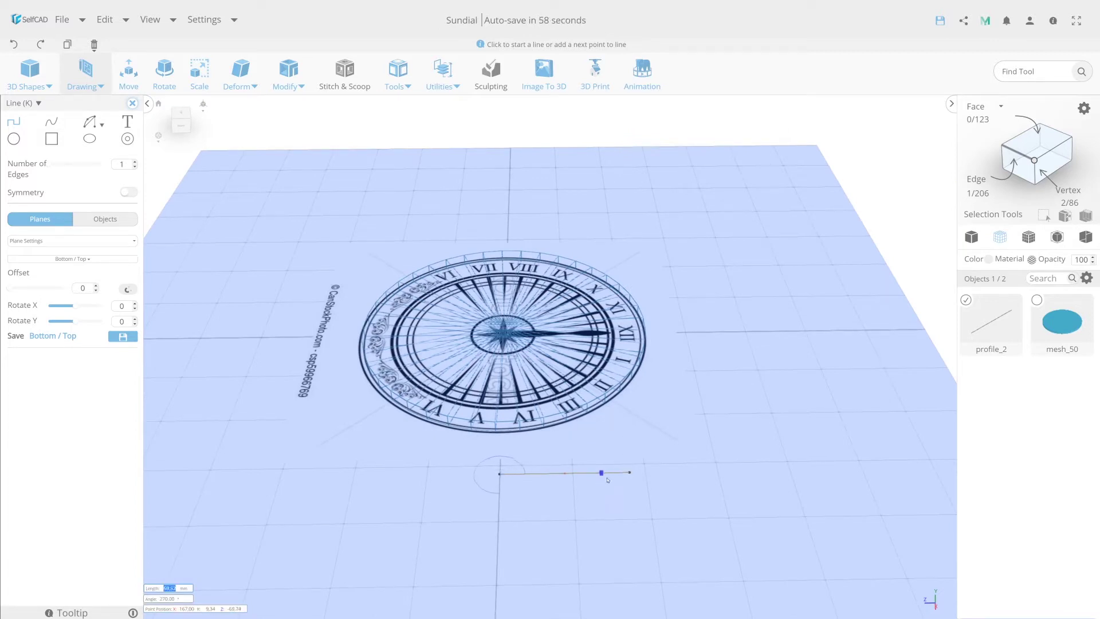
click(629, 474)
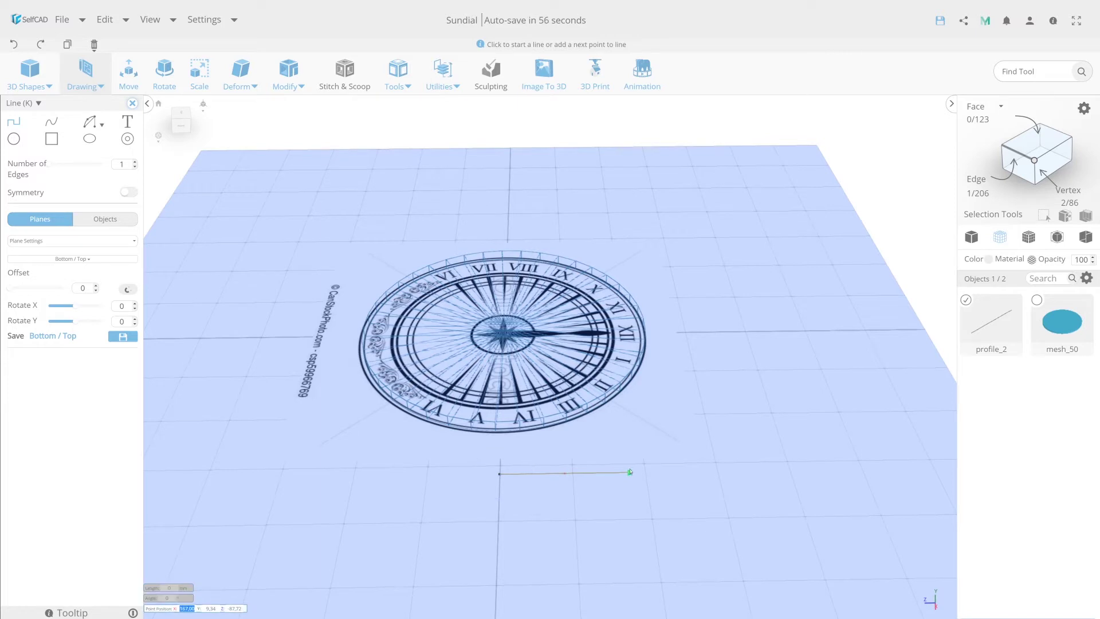
click(630, 473)
text(88)
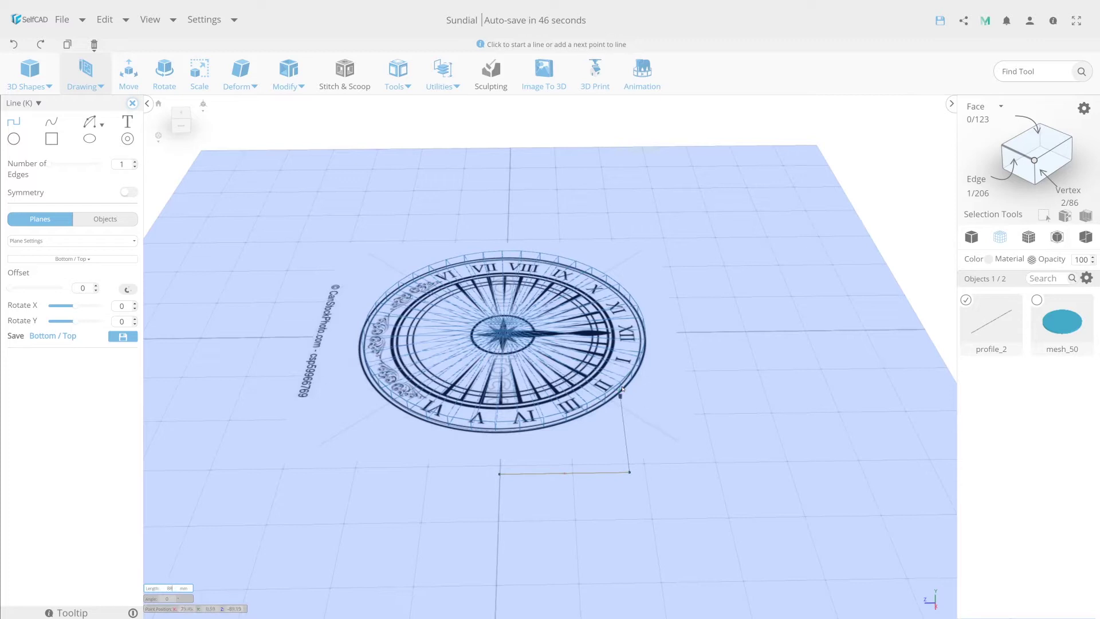
key(Tab)
key(Return)
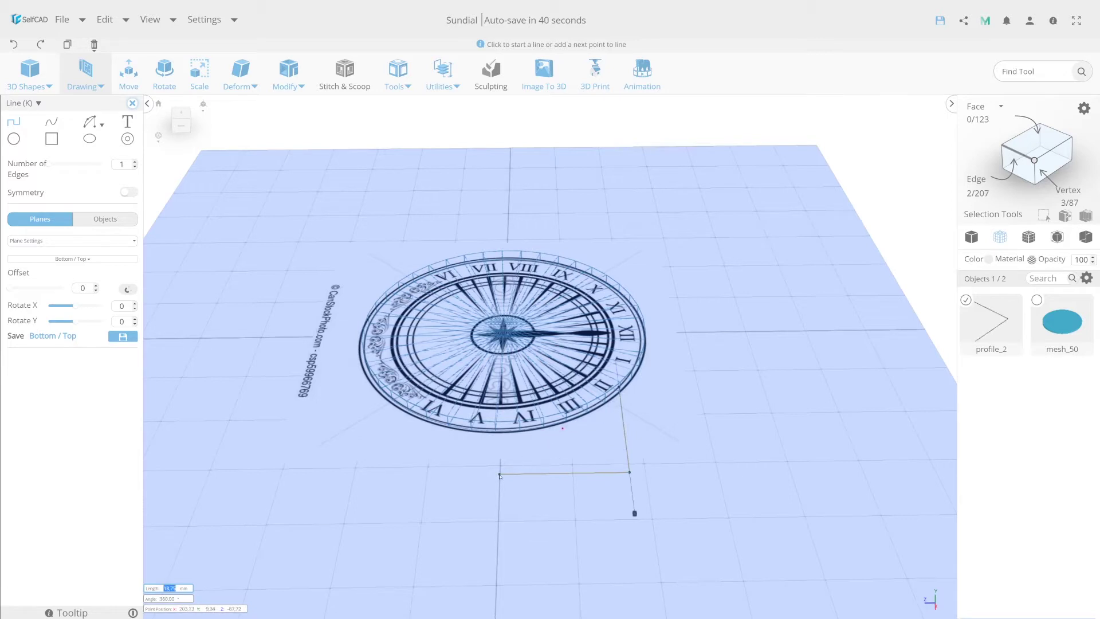
click(499, 474)
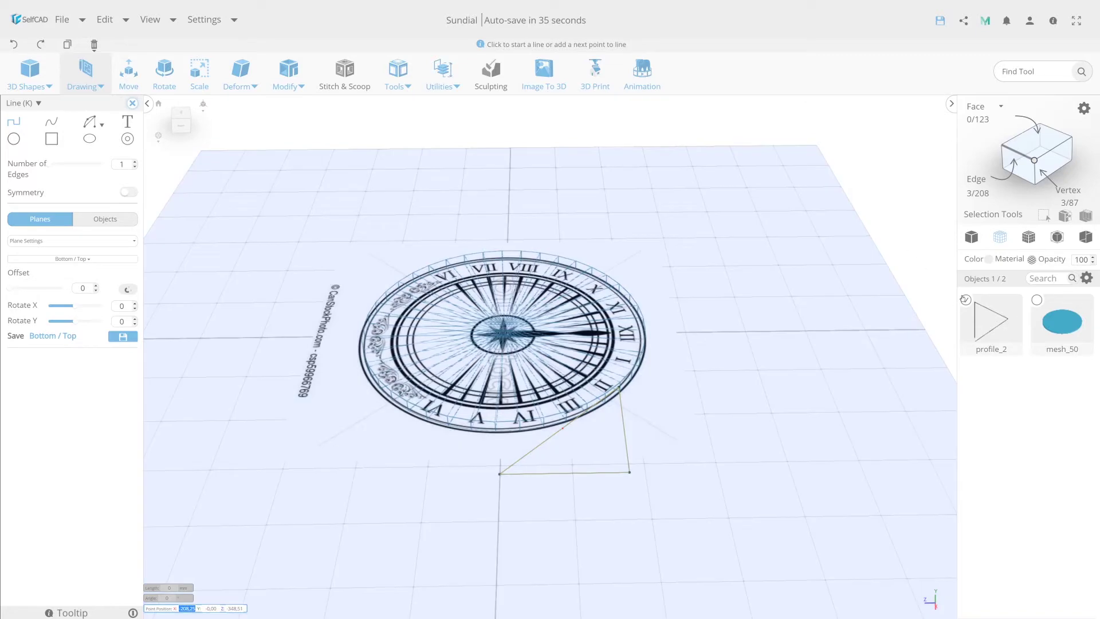
click(965, 299)
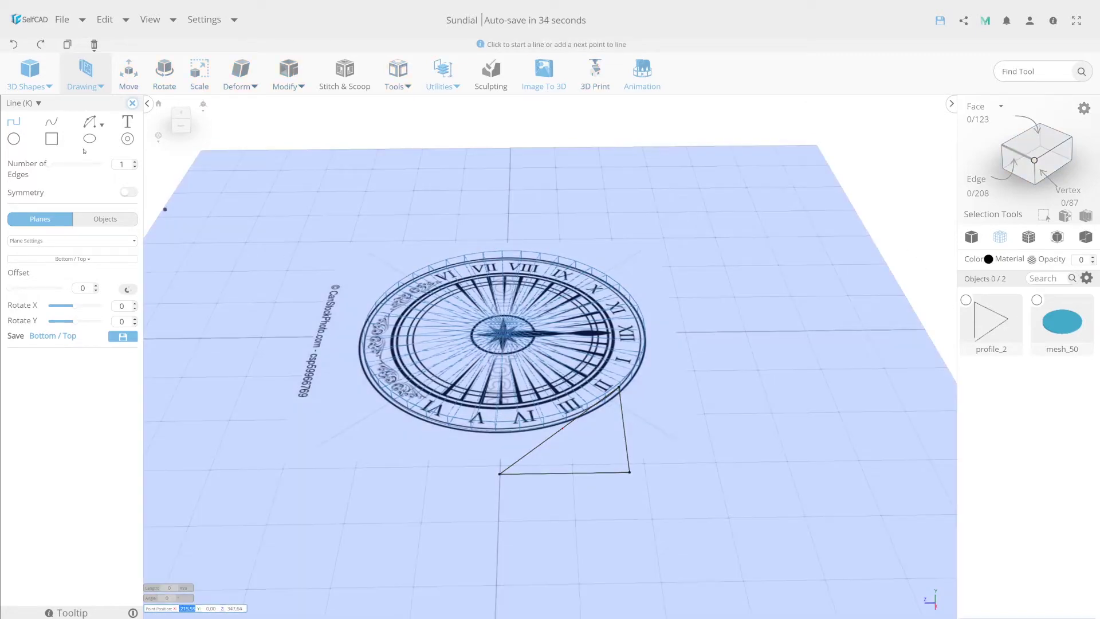
click(52, 139)
Step: Draw a small rectangle profile, profile_3, at the triangle's left corner
scroll(469, 514, up, 2)
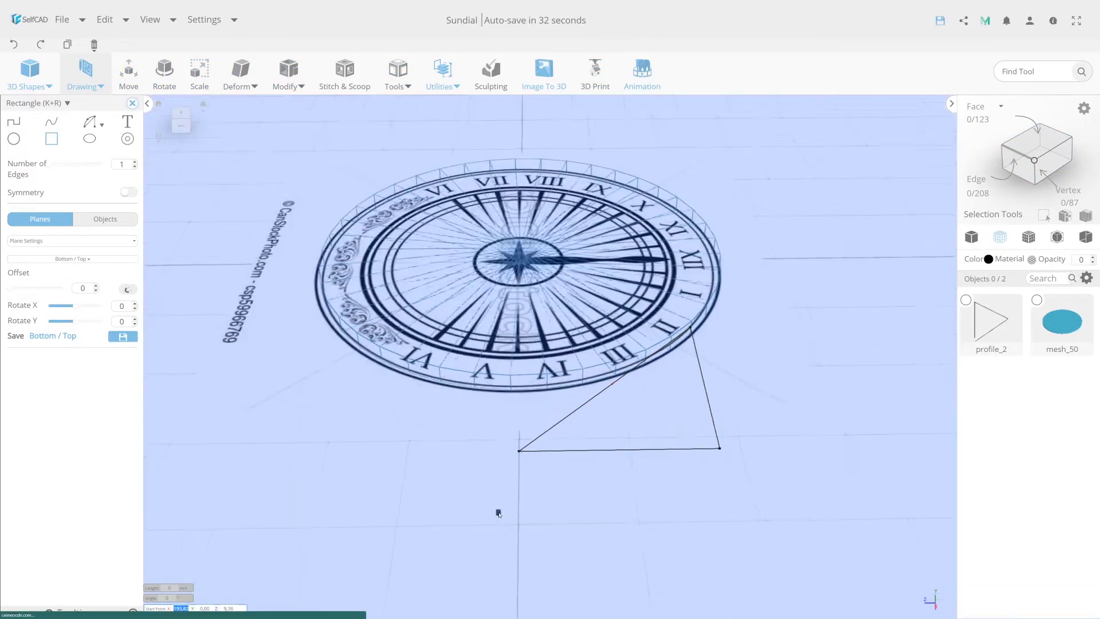
scroll(498, 513, up, 2)
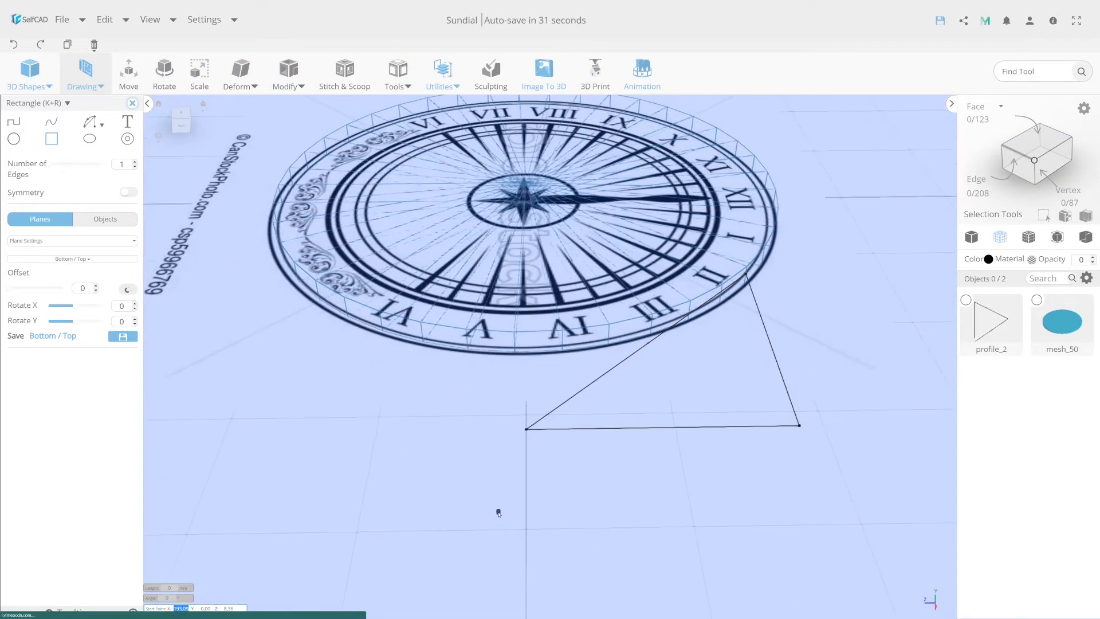
click(519, 419)
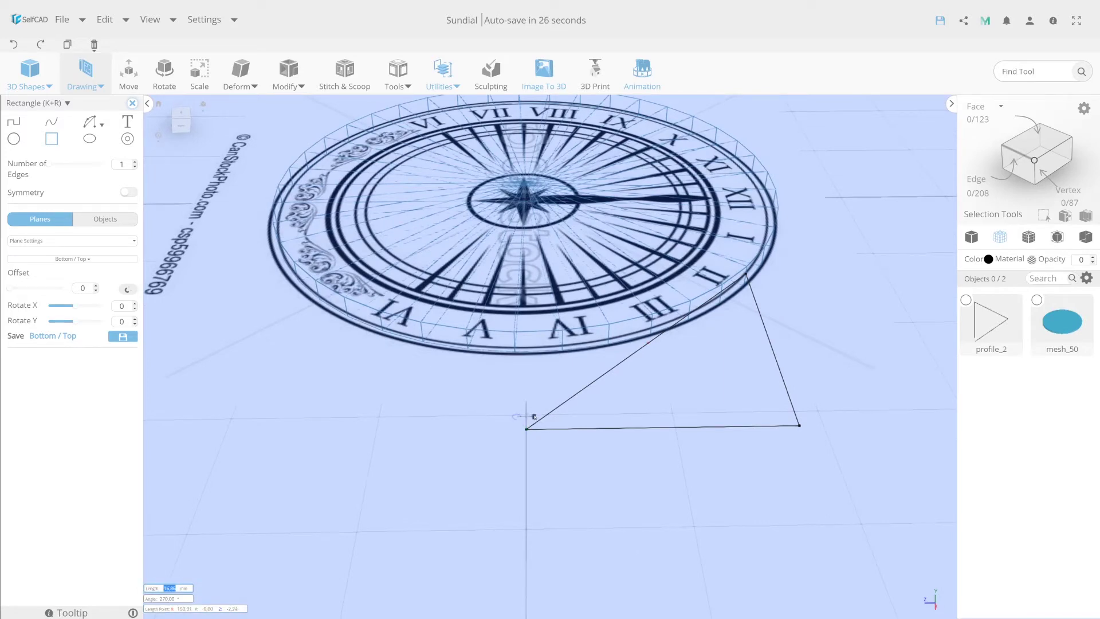
click(535, 417)
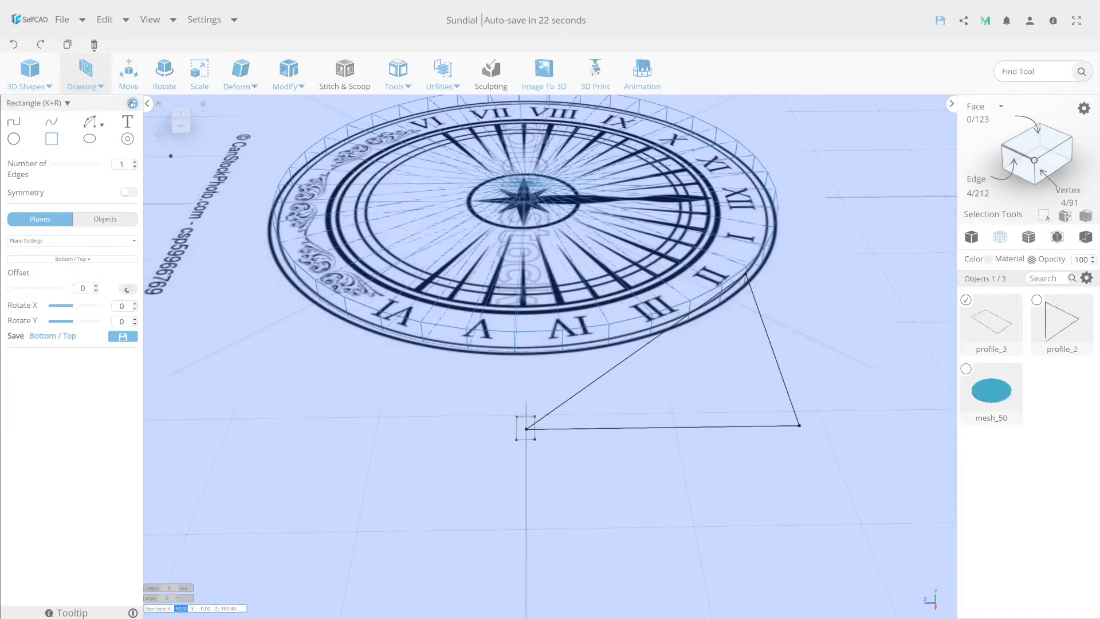
Step: Stand the rectangle upright beside the triangle's corner and select the triangle for a path sweep
key(m)
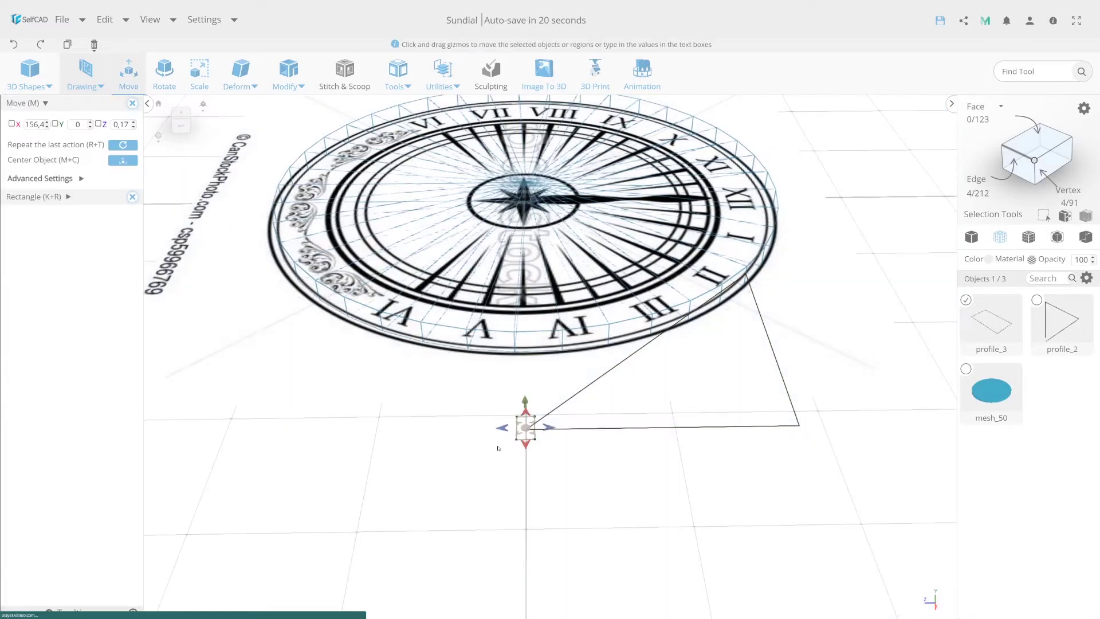
drag(501, 427, 448, 429)
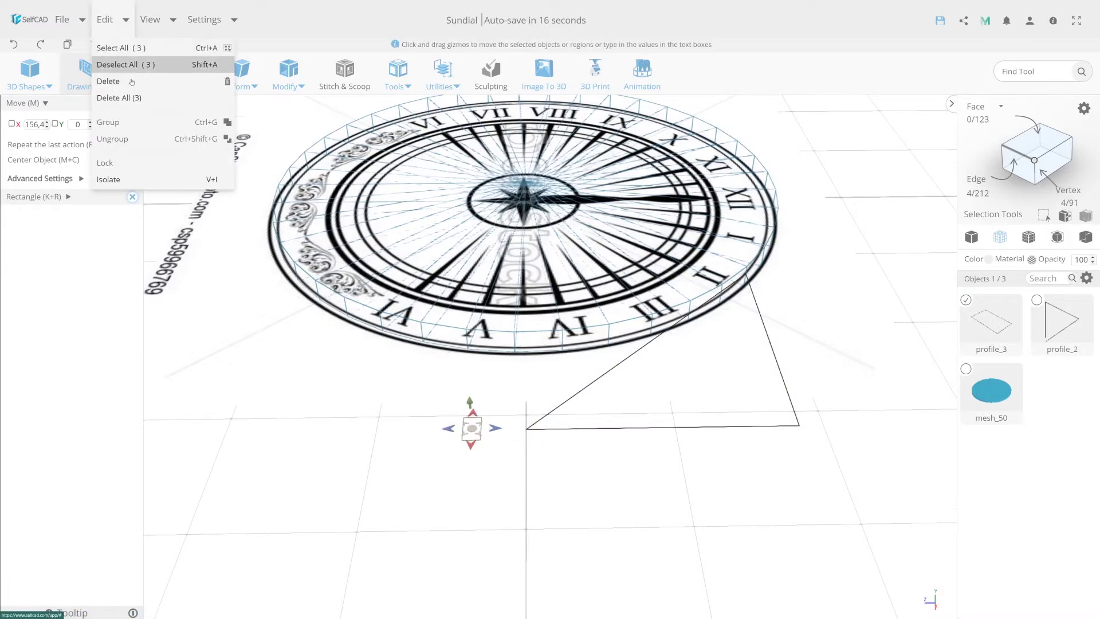
key(r)
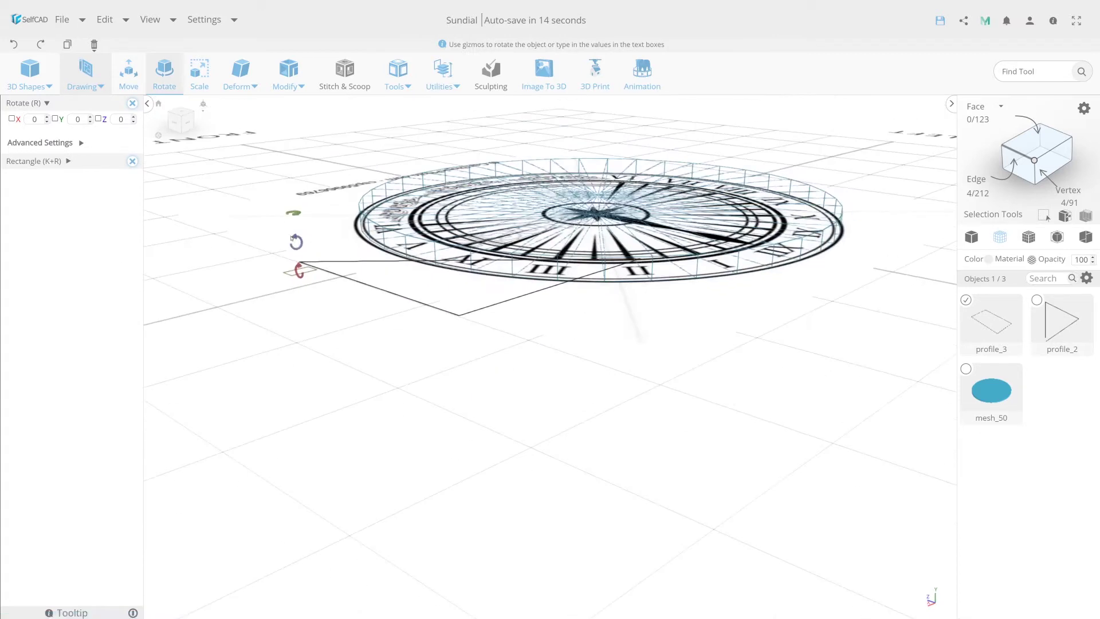
mouse_move(296, 245)
mouse_down()
mouse_move(277, 246)
mouse_move(312, 361)
mouse_up()
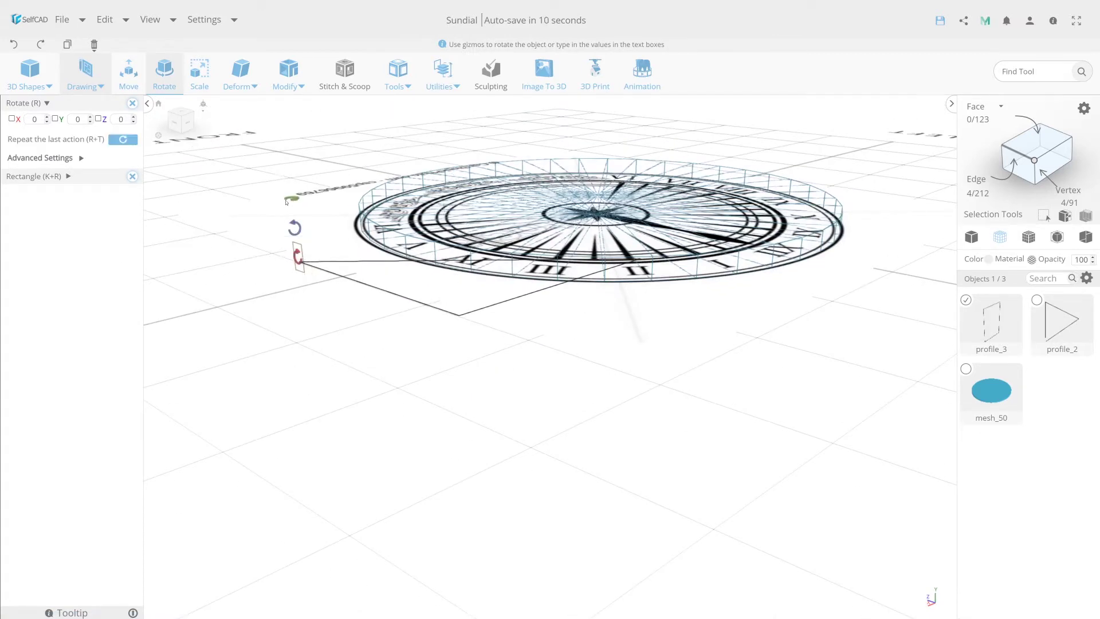
drag(287, 201, 301, 197)
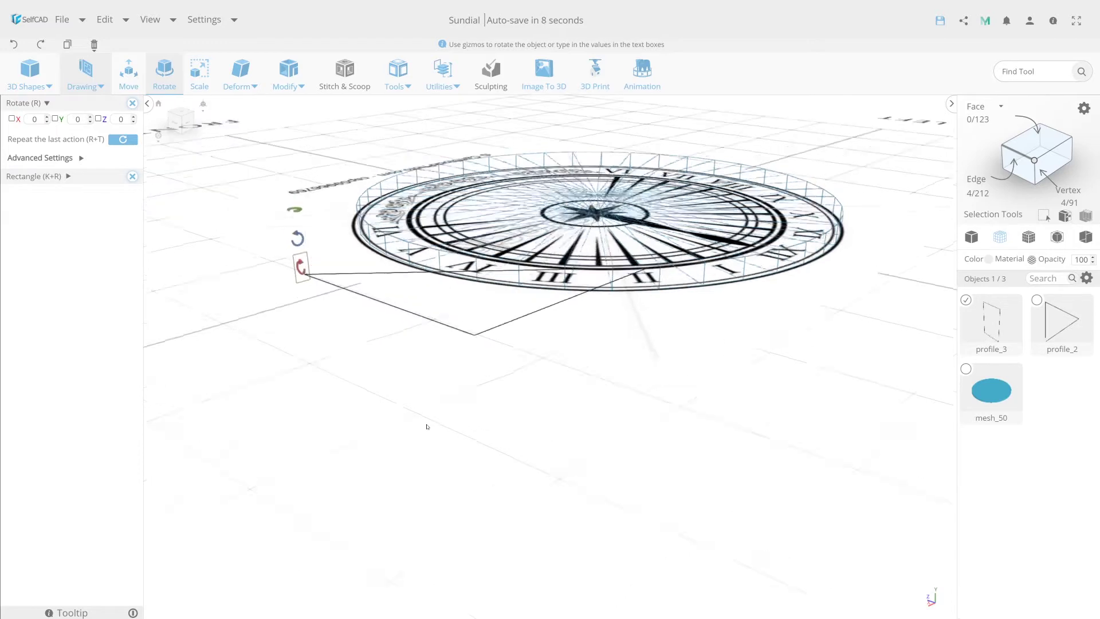
right_drag(427, 427, 510, 476)
shift+click(601, 502)
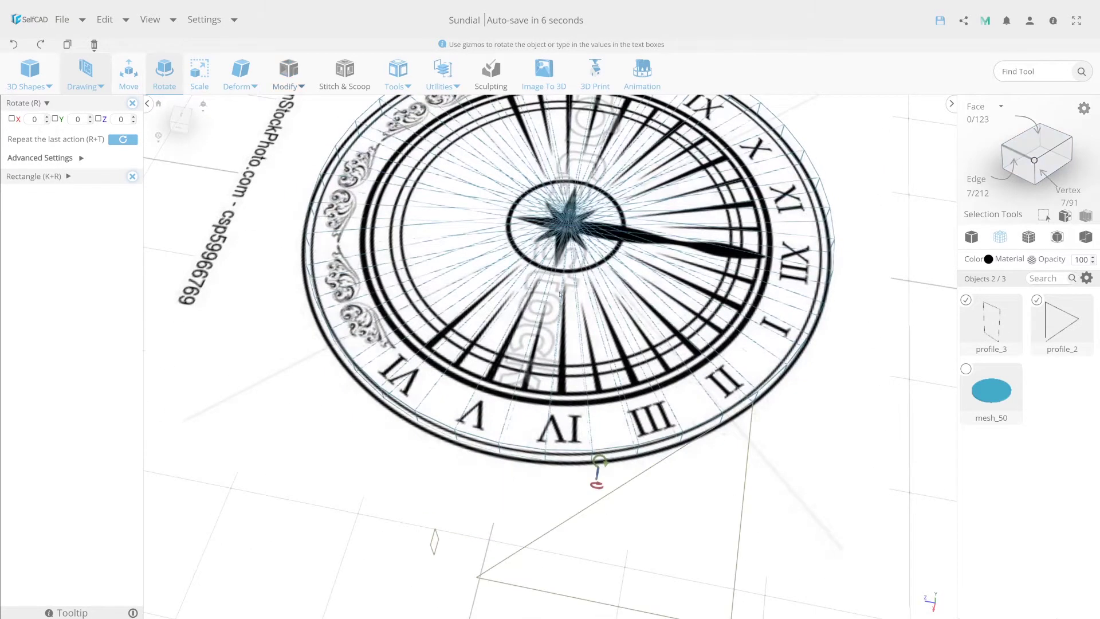
click(404, 96)
Step: Follow Path-sweep the rectangle along the triangle into solid frame mesh_51, shown shaded
click(418, 208)
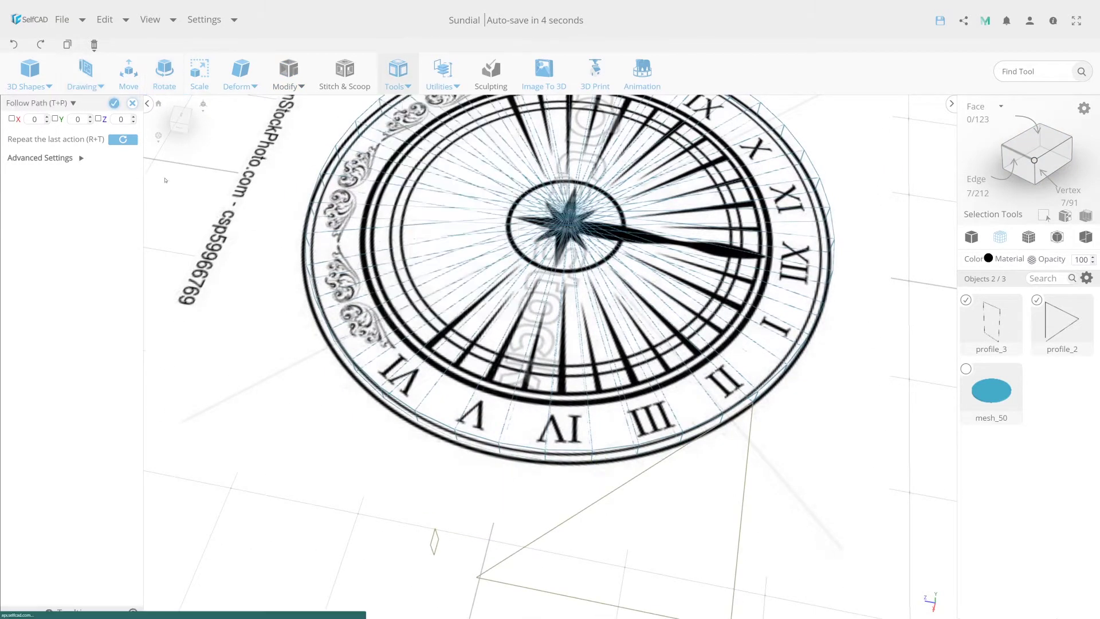
click(81, 189)
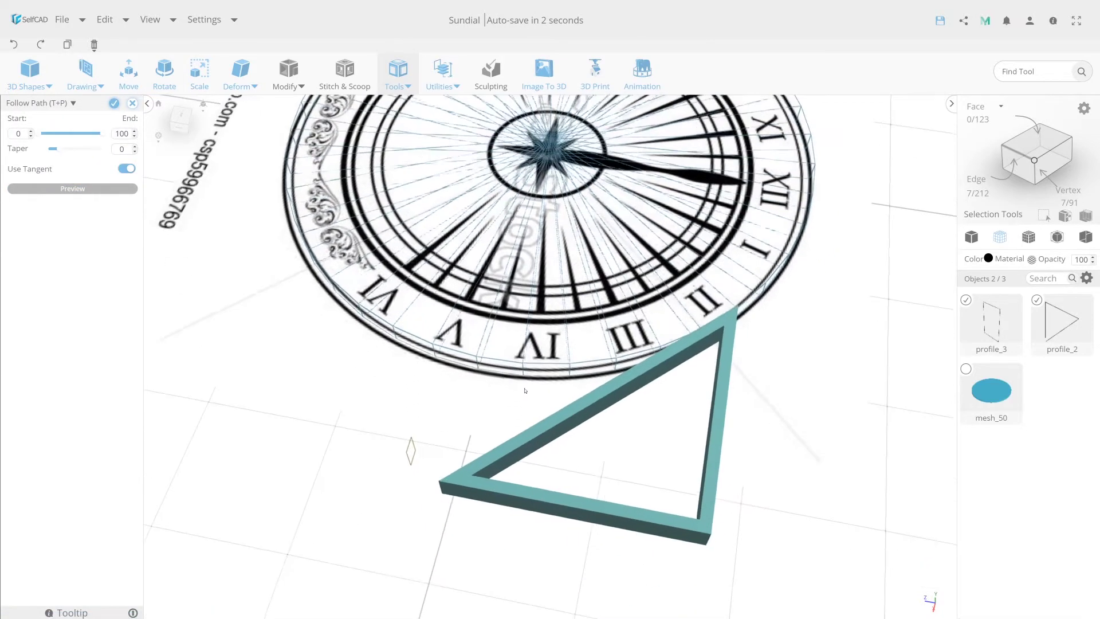
middle_drag(474, 390, 457, 375)
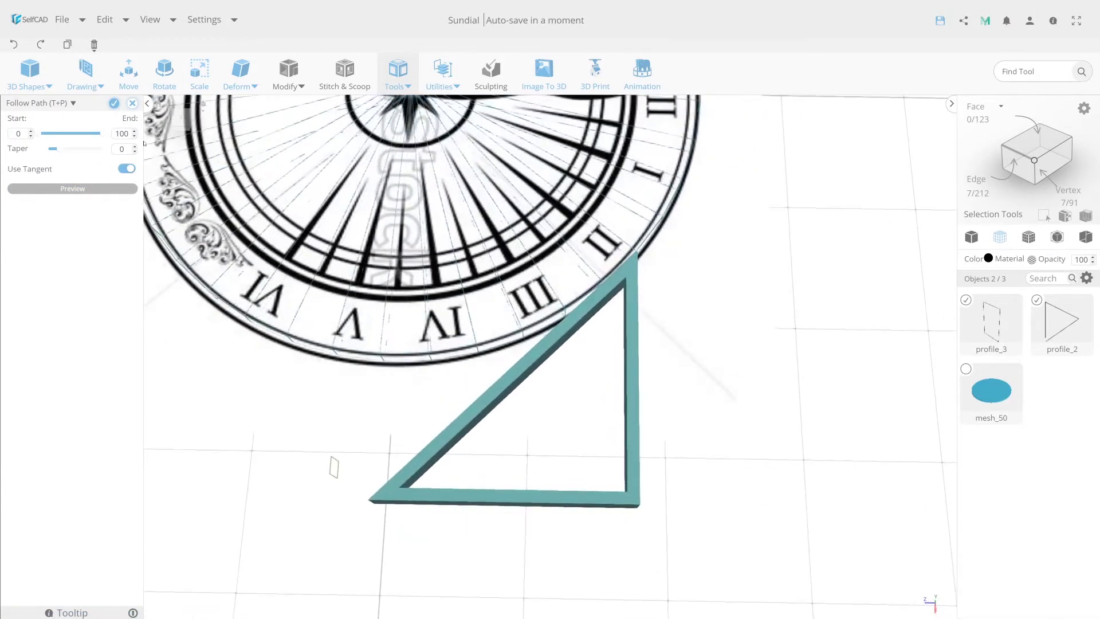
click(114, 103)
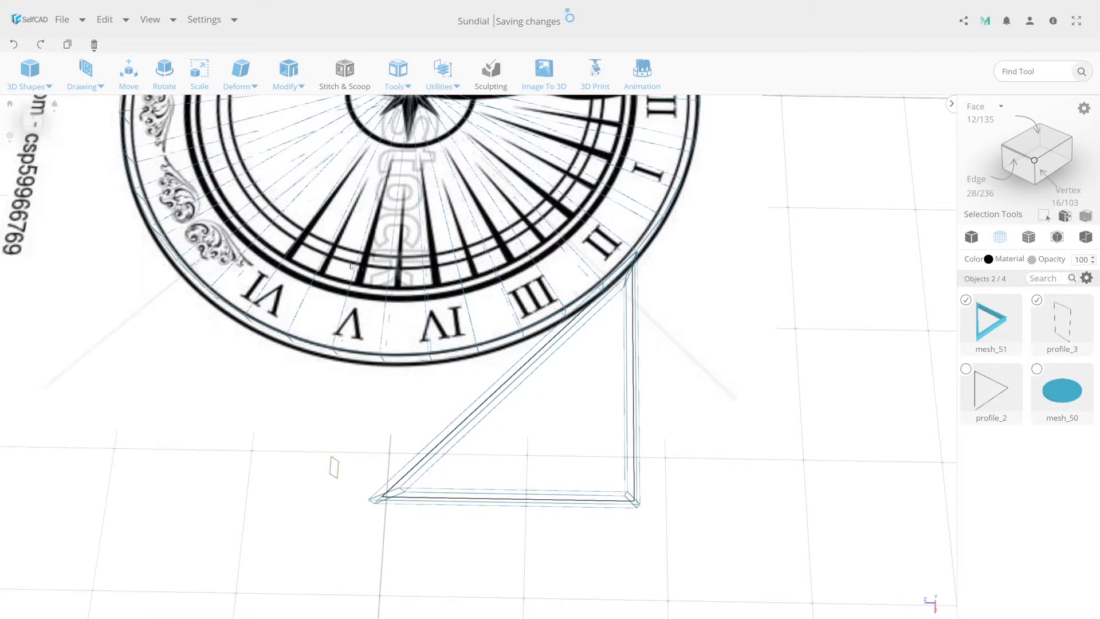
click(971, 237)
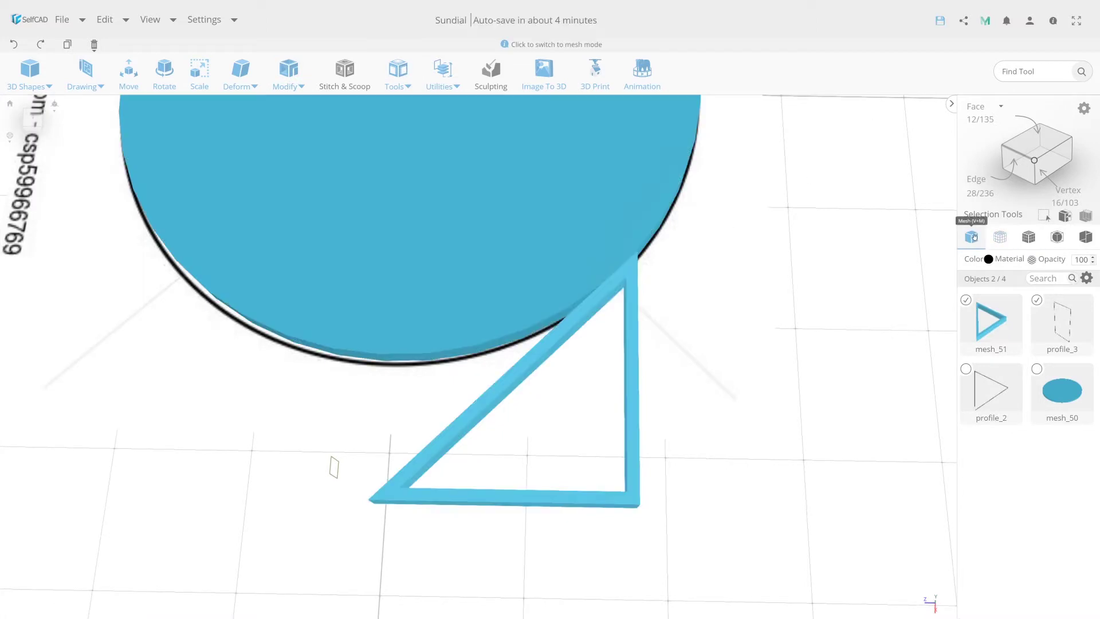
mouse_move(582, 408)
mouse_down()
mouse_move(538, 430)
mouse_move(749, 376)
mouse_up()
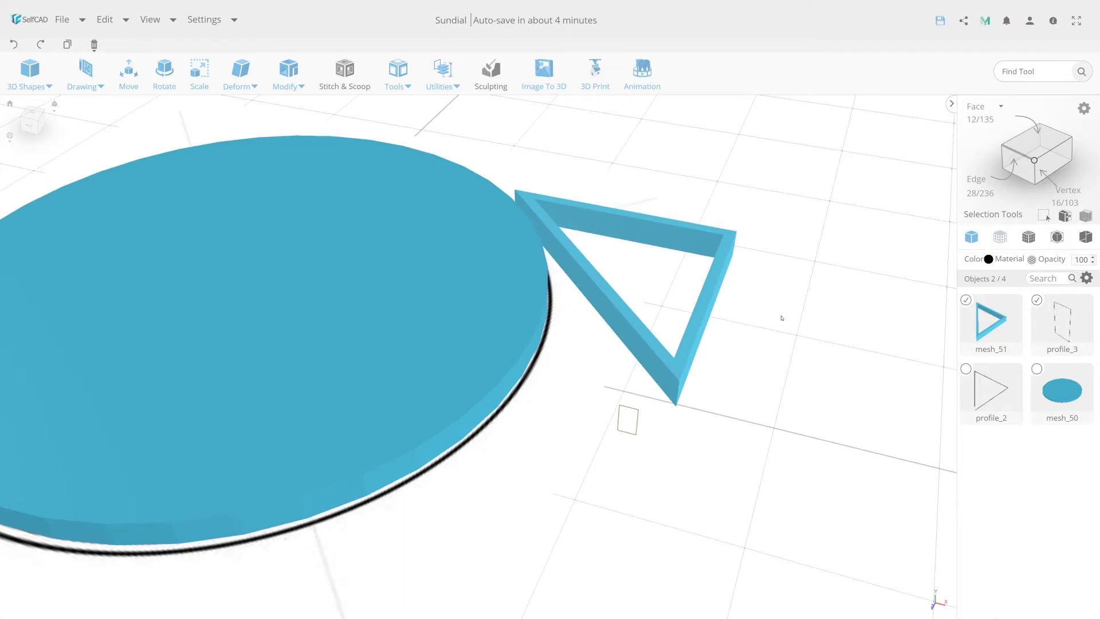
mouse_move(780, 317)
mouse_down()
mouse_move(643, 348)
mouse_move(535, 405)
mouse_move(545, 407)
mouse_up()
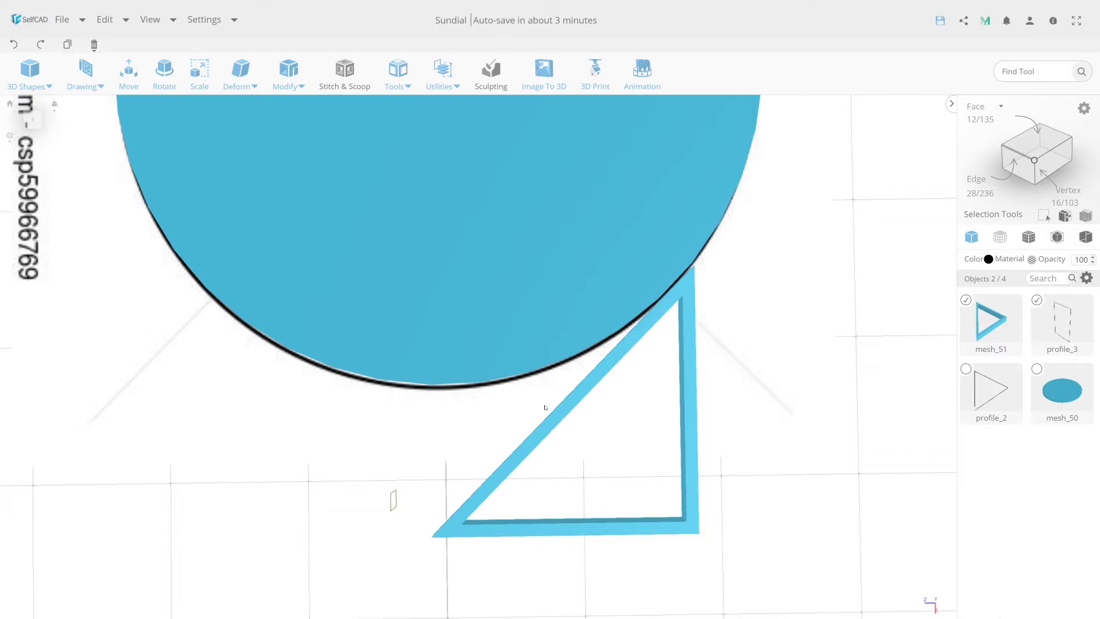
Step: Rotate the triangular frame 90° on Z upright, then move it to the disc centre at Y 8
key(r)
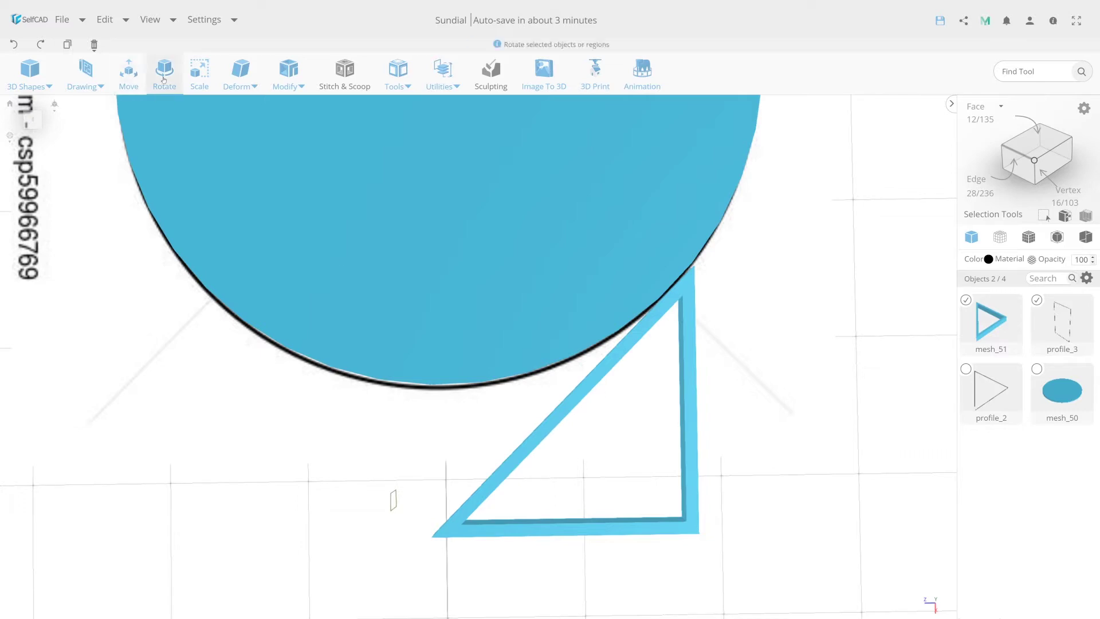
mouse_move(542, 400)
mouse_down()
mouse_move(740, 404)
mouse_move(698, 274)
mouse_up()
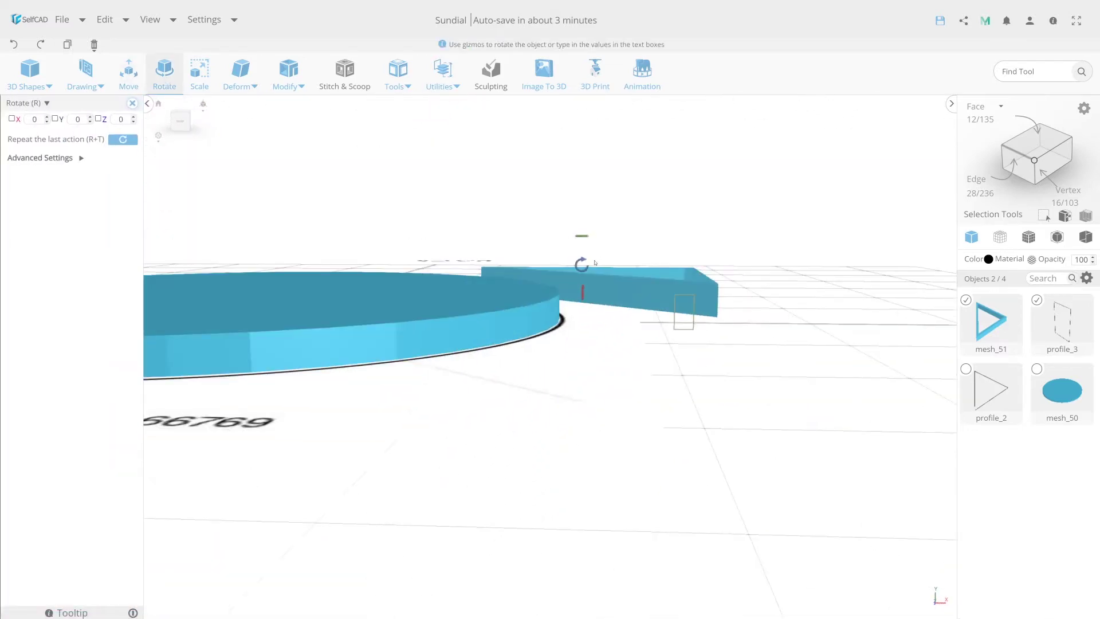
mouse_move(580, 264)
mouse_down()
mouse_move(590, 235)
mouse_move(610, 324)
mouse_up()
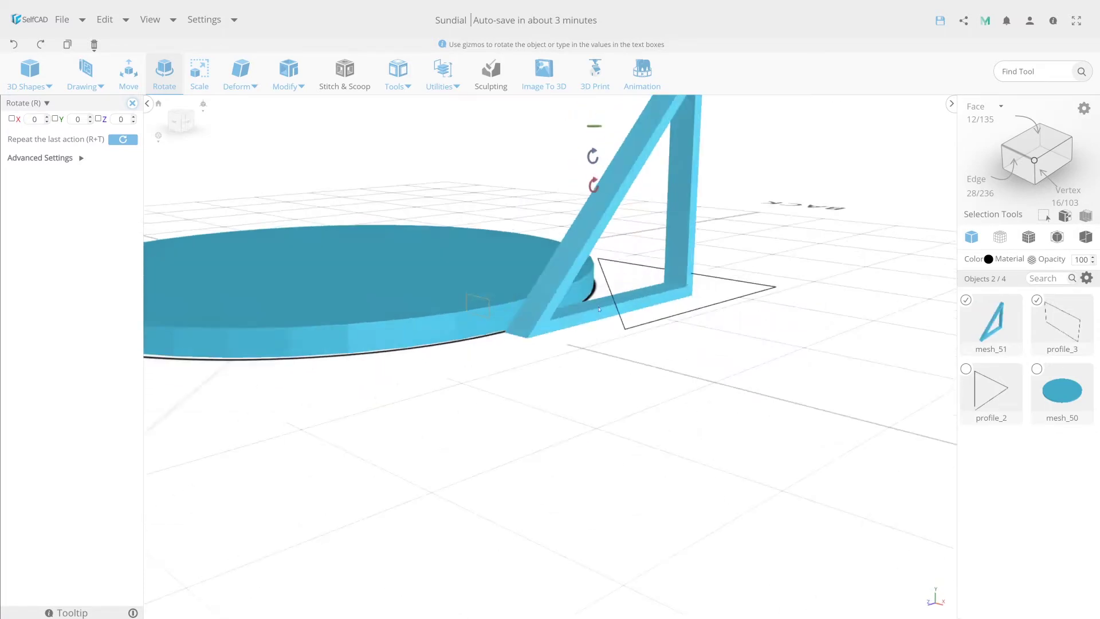
click(128, 72)
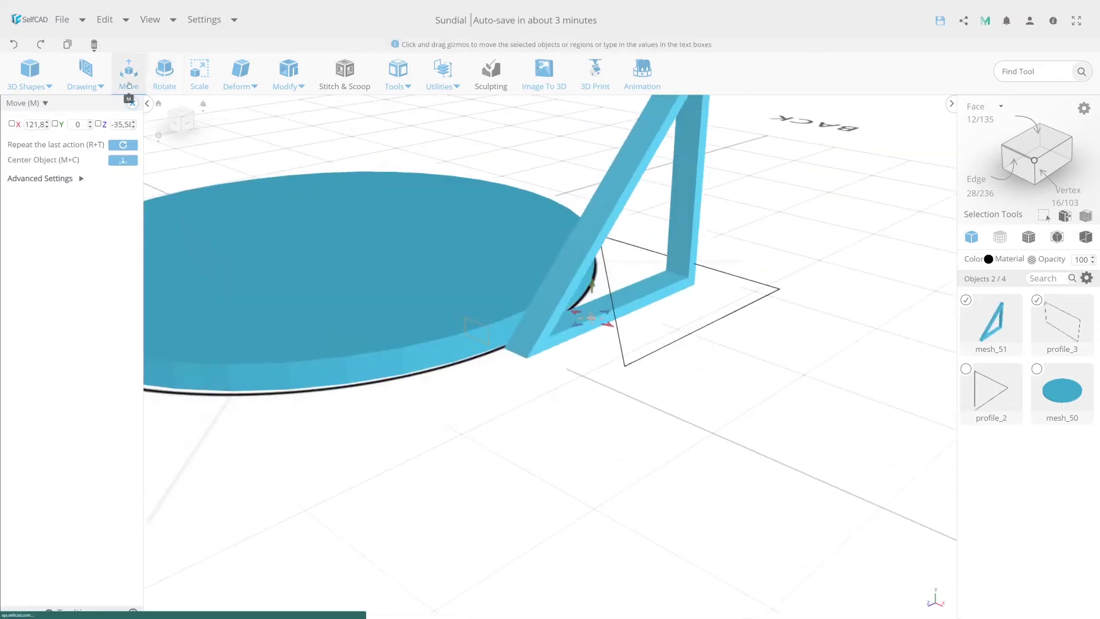
drag(500, 318, 237, 223)
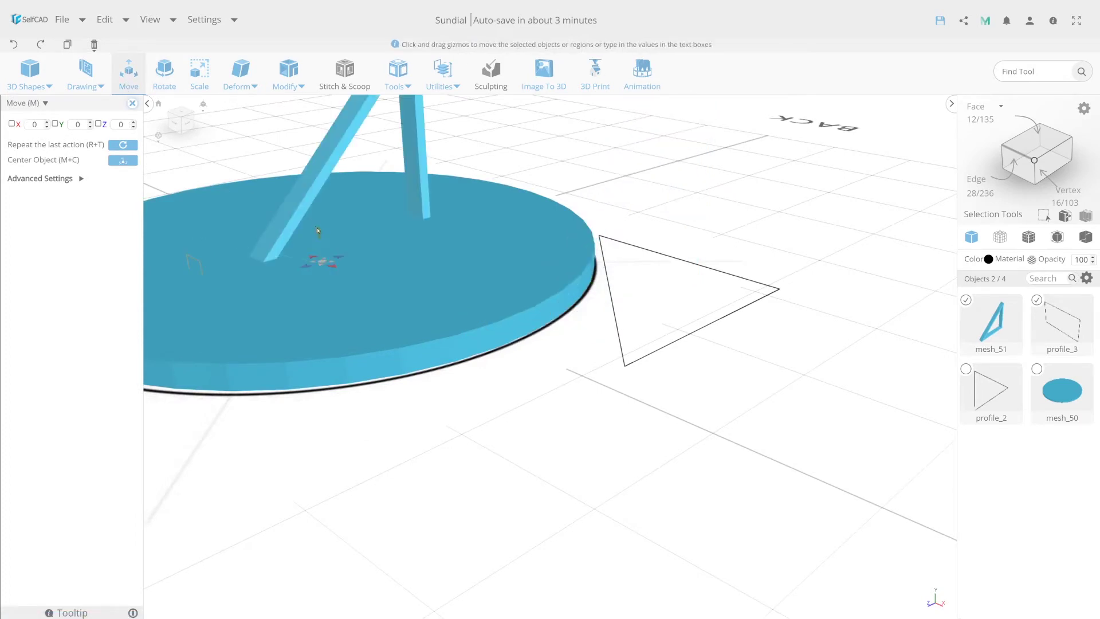
drag(319, 233, 333, 212)
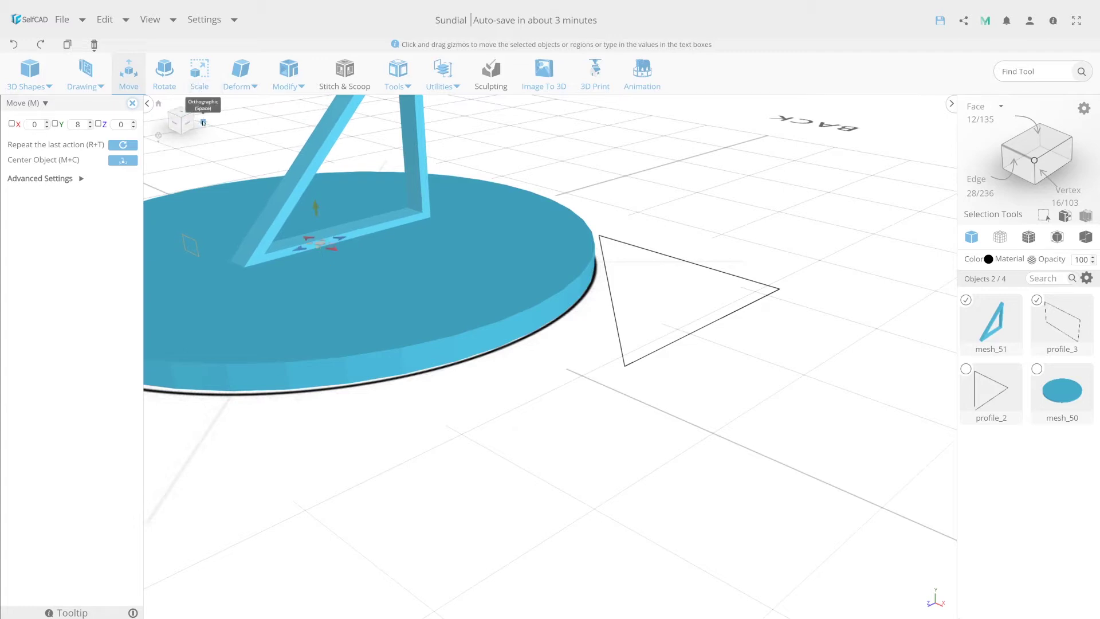
Step: In wireframe top view, slide the gnomon along Z to line up with the XII mark
click(184, 114)
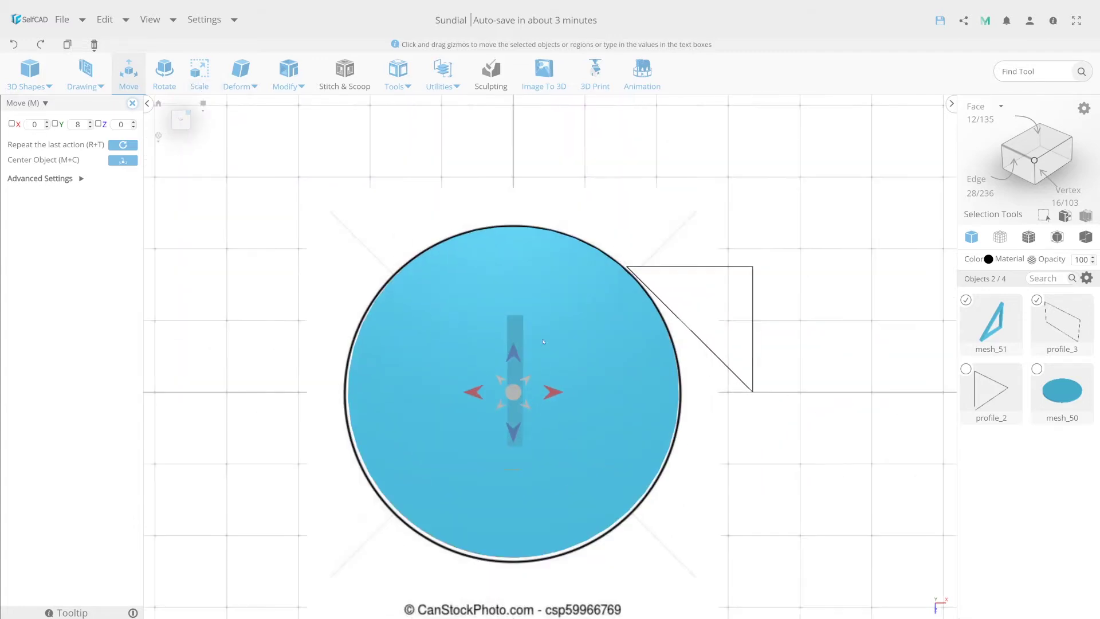
click(1003, 243)
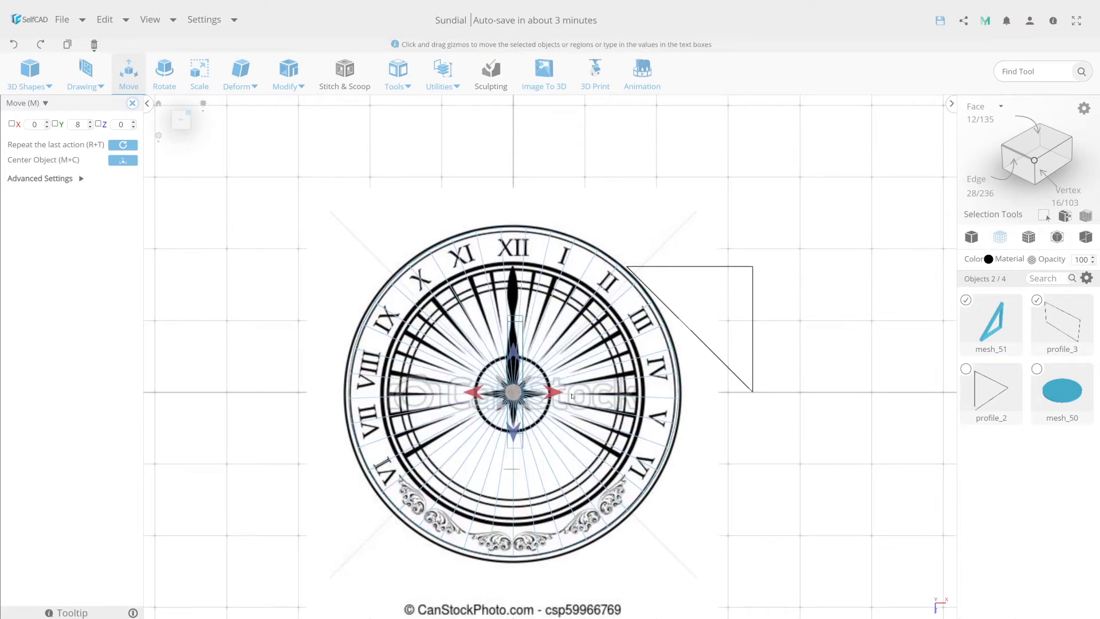
drag(514, 350, 535, 273)
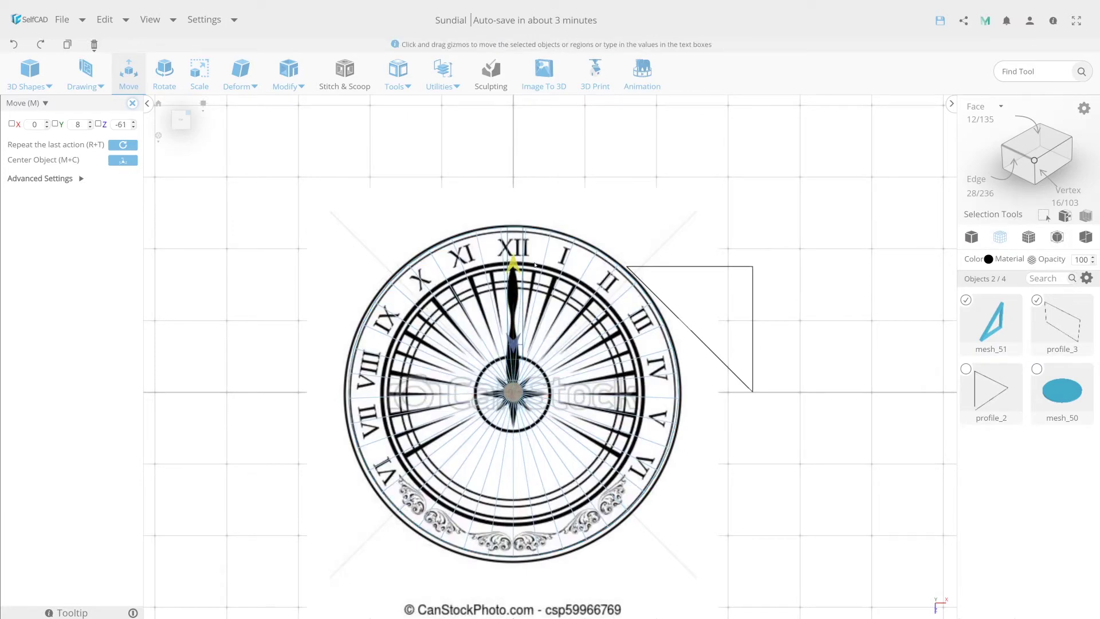
scroll(534, 275, up, 2)
scroll(506, 396, up, 3)
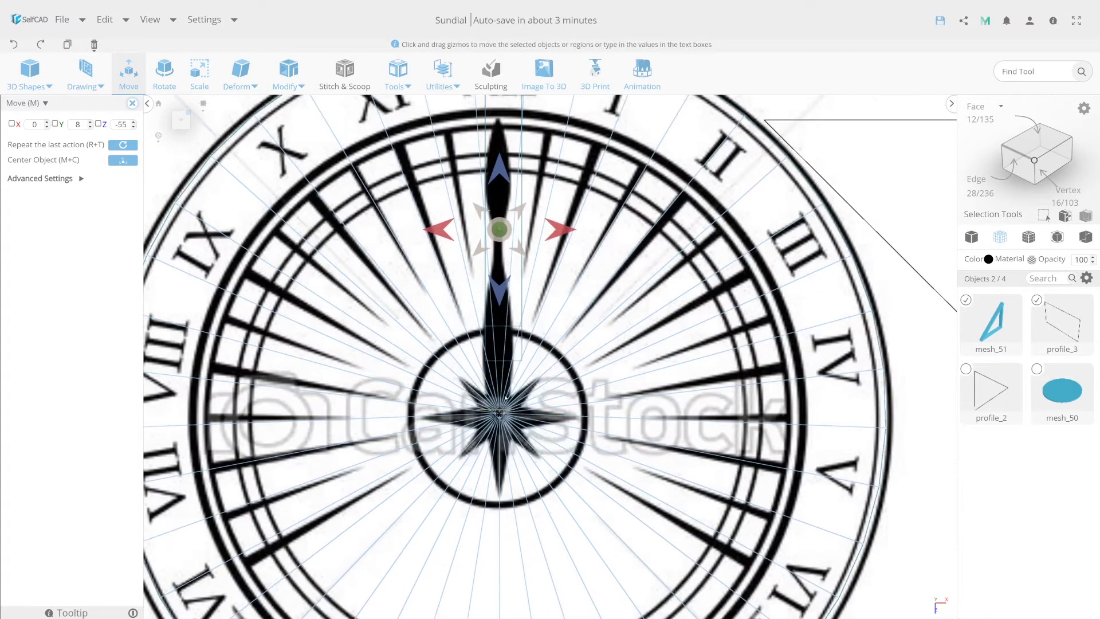
mouse_move(499, 169)
mouse_down()
mouse_move(506, 283)
mouse_move(528, 225)
mouse_up()
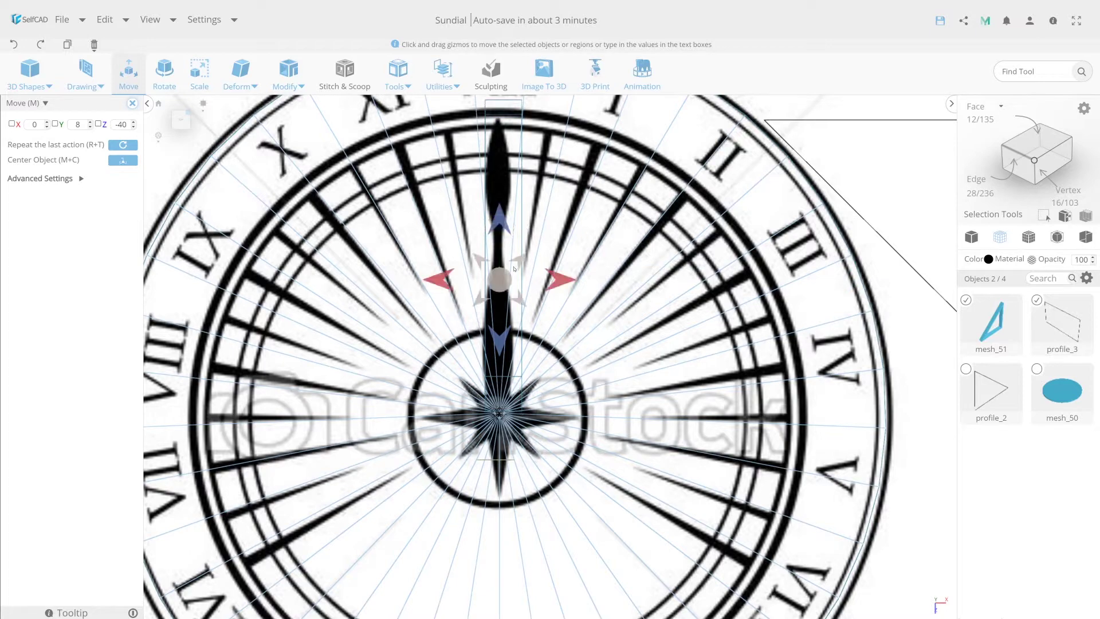
scroll(559, 361, down, 3)
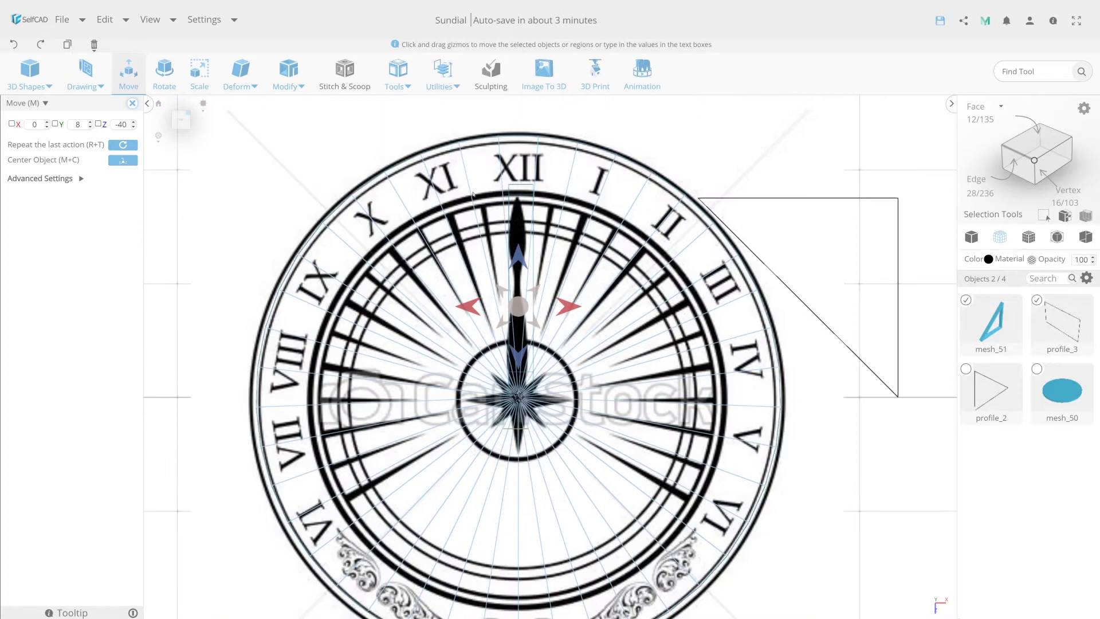
Step: Deselect profile_3 and move the gnomon along X to 142.2, beside the disc
click(1037, 299)
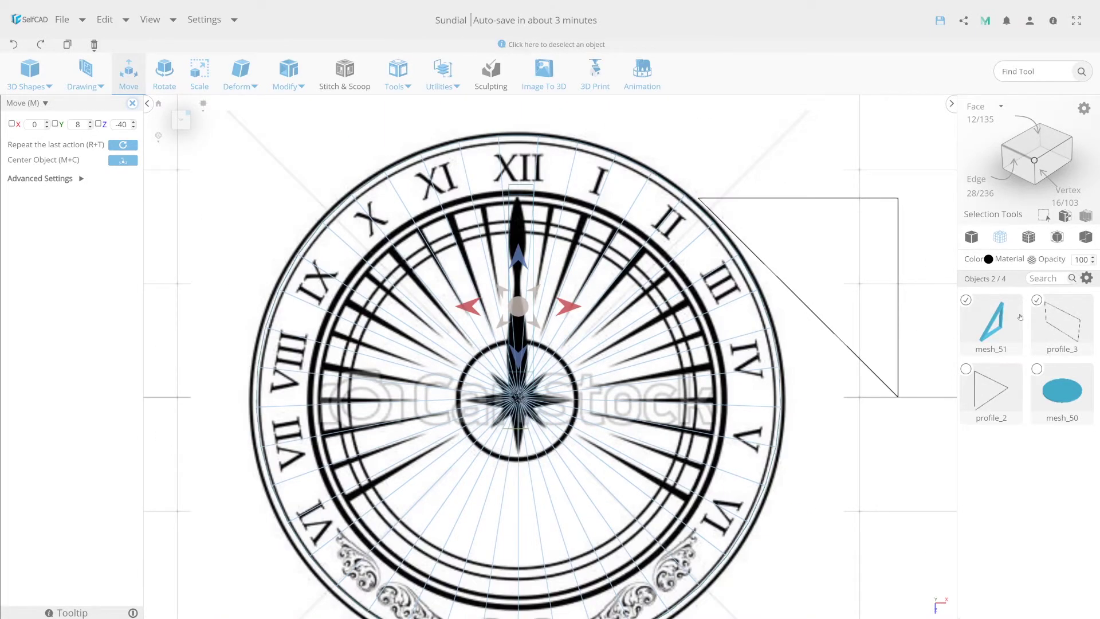
click(442, 74)
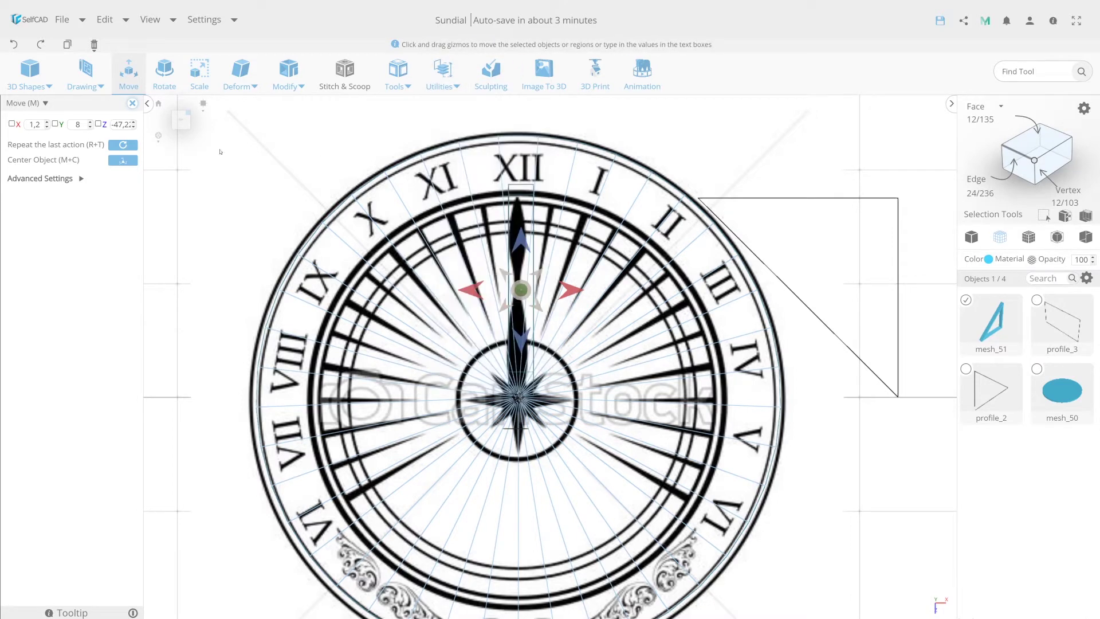
mouse_move(569, 291)
mouse_down()
mouse_move(889, 292)
mouse_move(710, 326)
mouse_move(837, 308)
mouse_up()
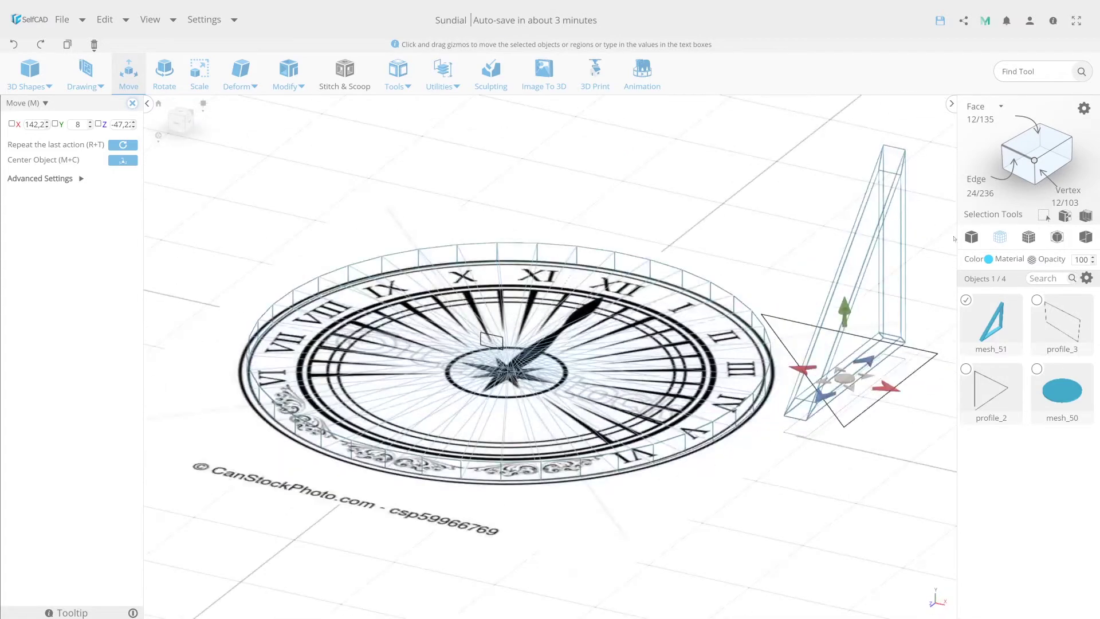
Step: Return the model to solid display and start the Snap utility on the gnomon
click(971, 236)
click(443, 86)
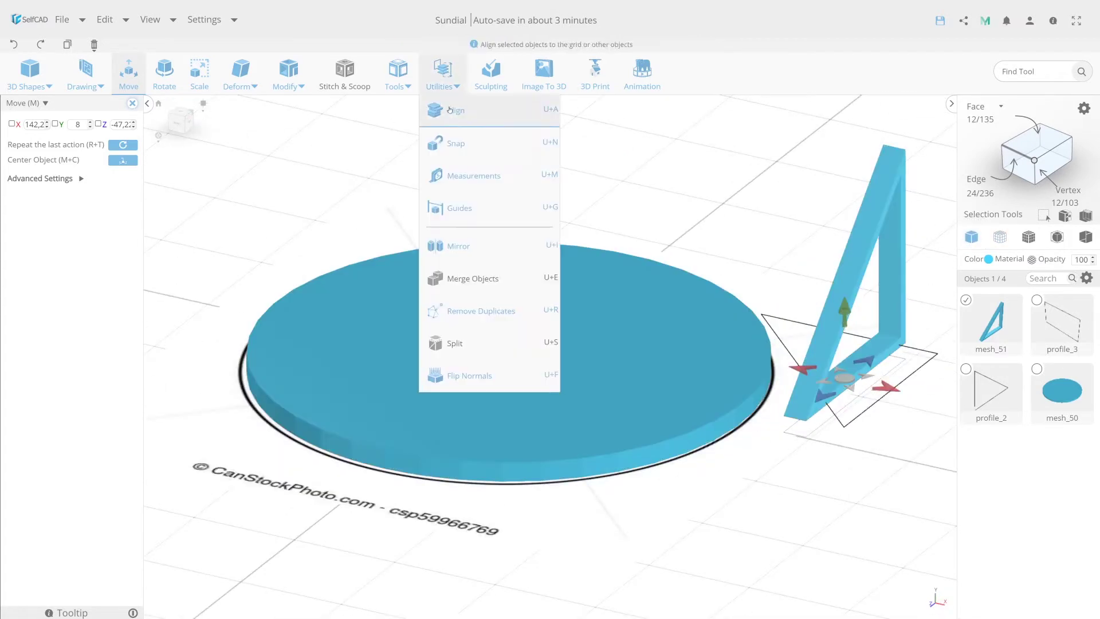
click(450, 145)
scroll(811, 409, up, 2)
scroll(813, 409, up, 2)
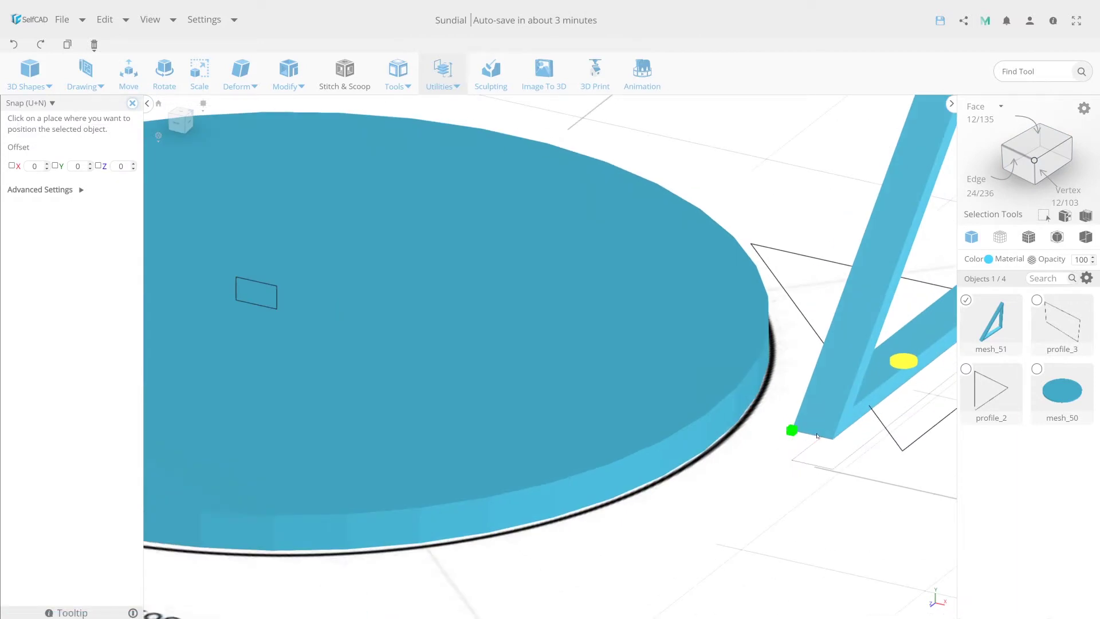
Step: Set a manual snap origin at the gnomon's base corner, then cancel the snap with Esc
click(70, 190)
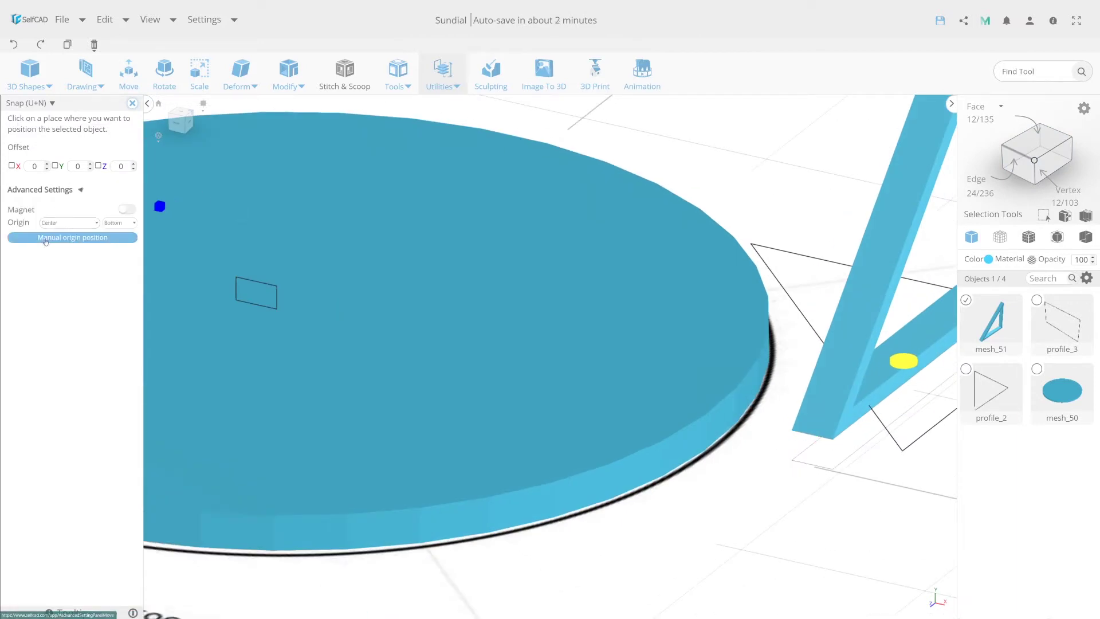
click(46, 242)
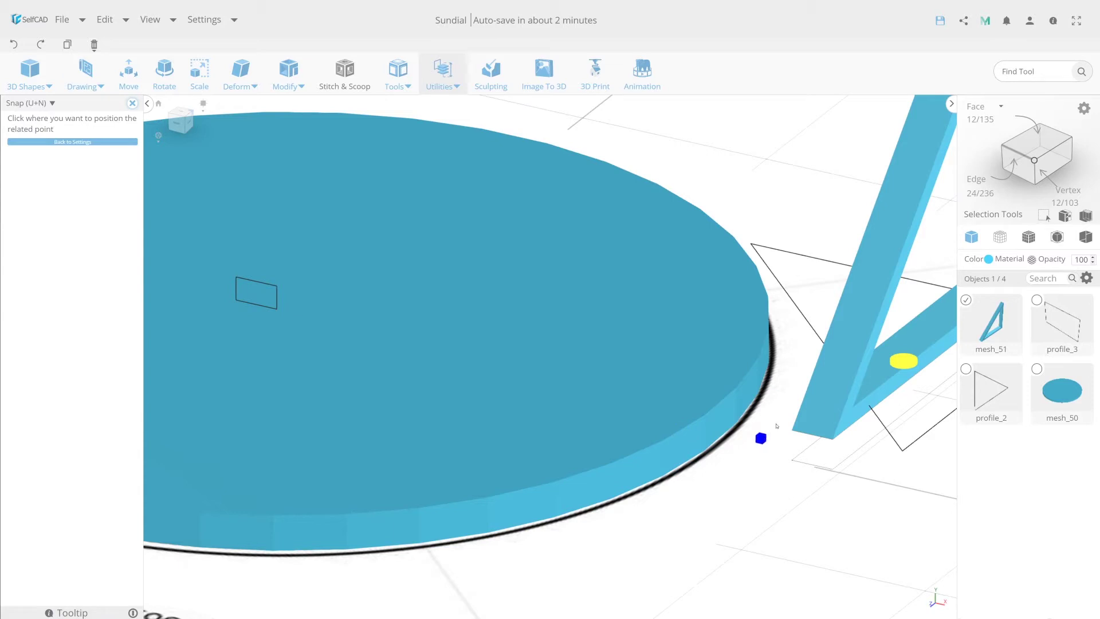
click(813, 435)
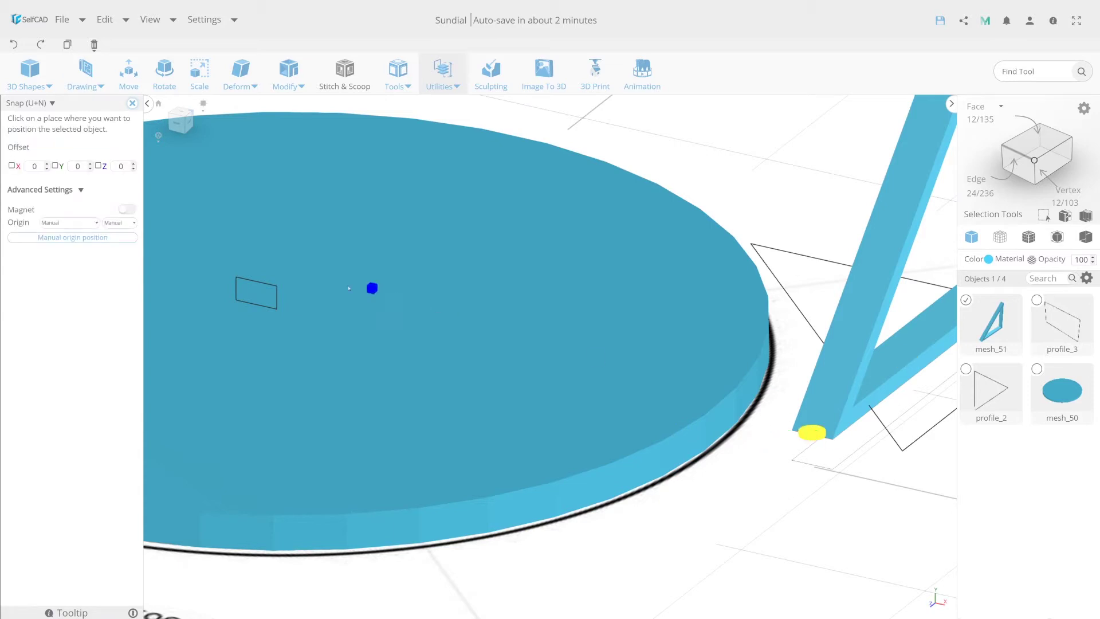
scroll(268, 292, down, 3)
drag(343, 240, 437, 285)
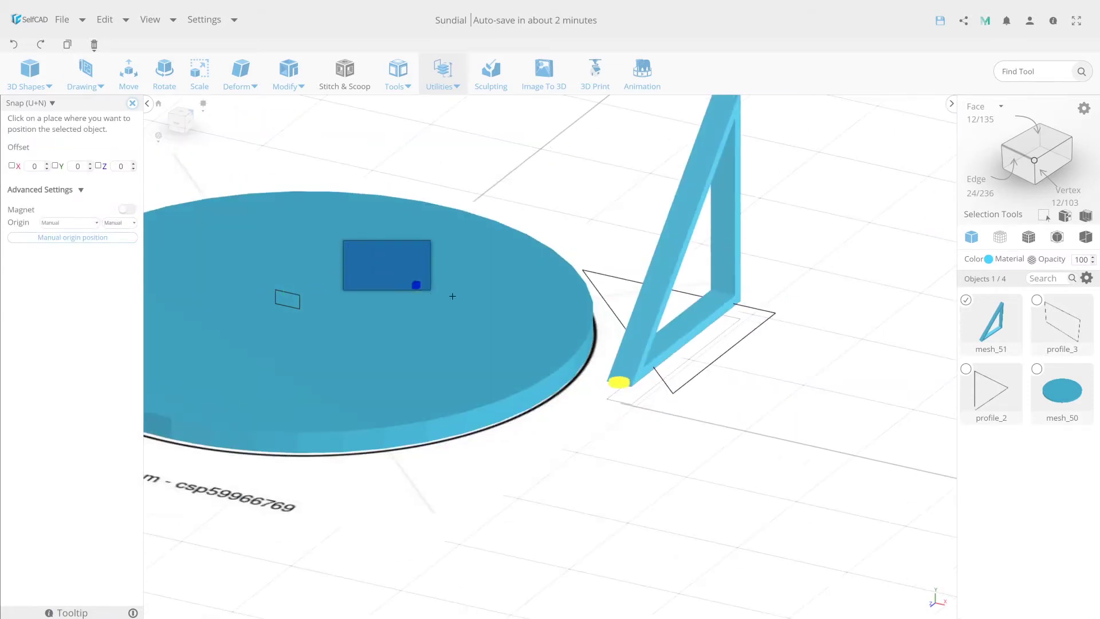
key(Escape)
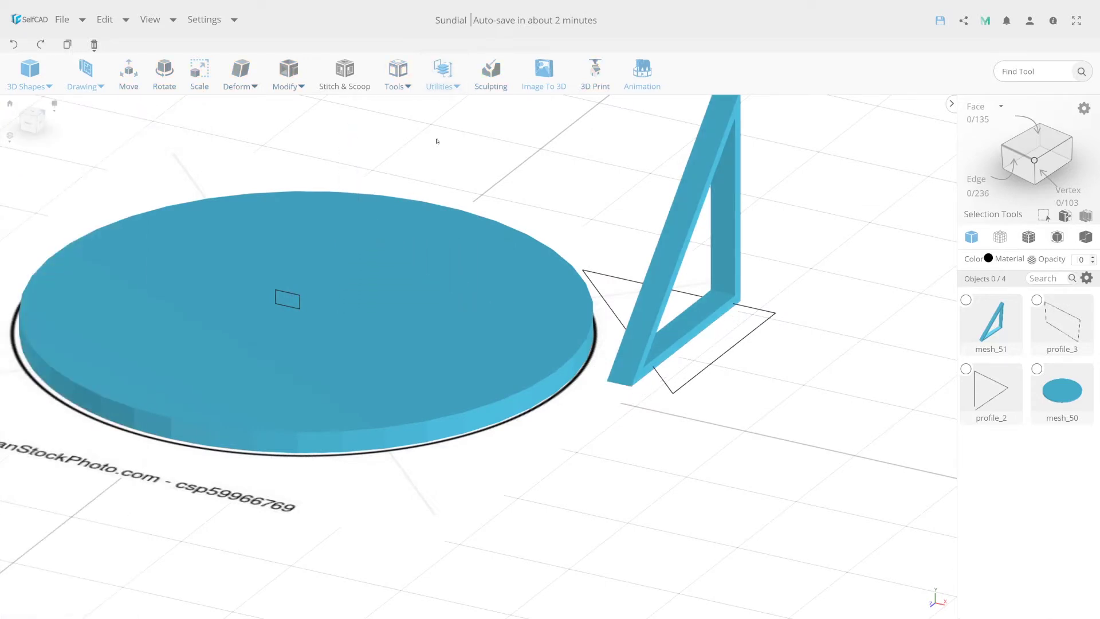
click(55, 104)
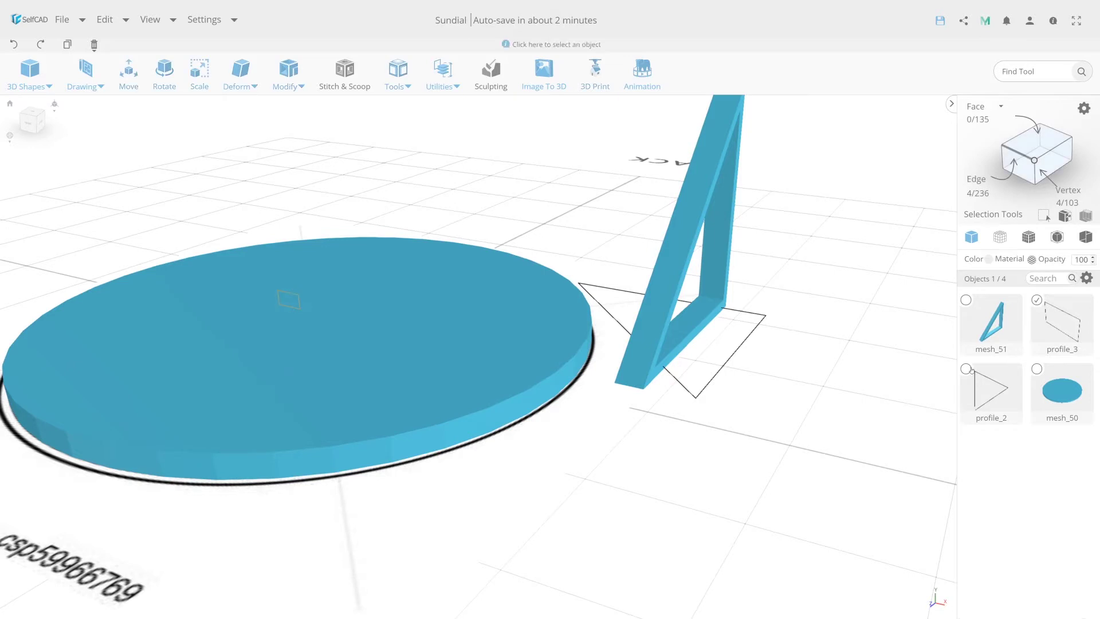
Step: Delete the two leftover profile sketches
click(1037, 300)
click(966, 368)
click(98, 60)
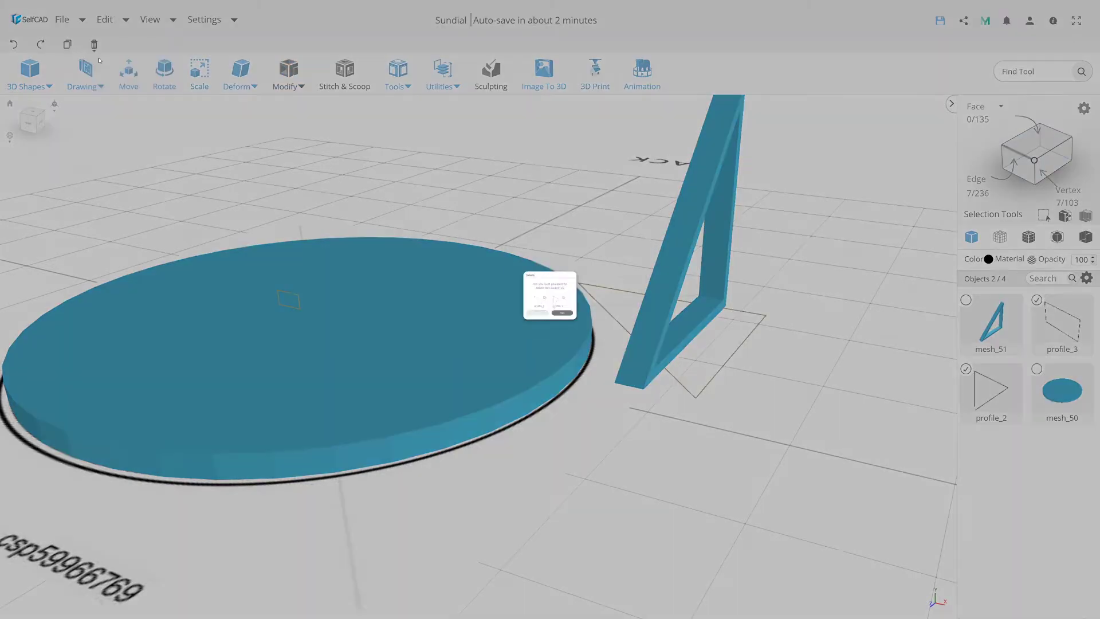
click(529, 333)
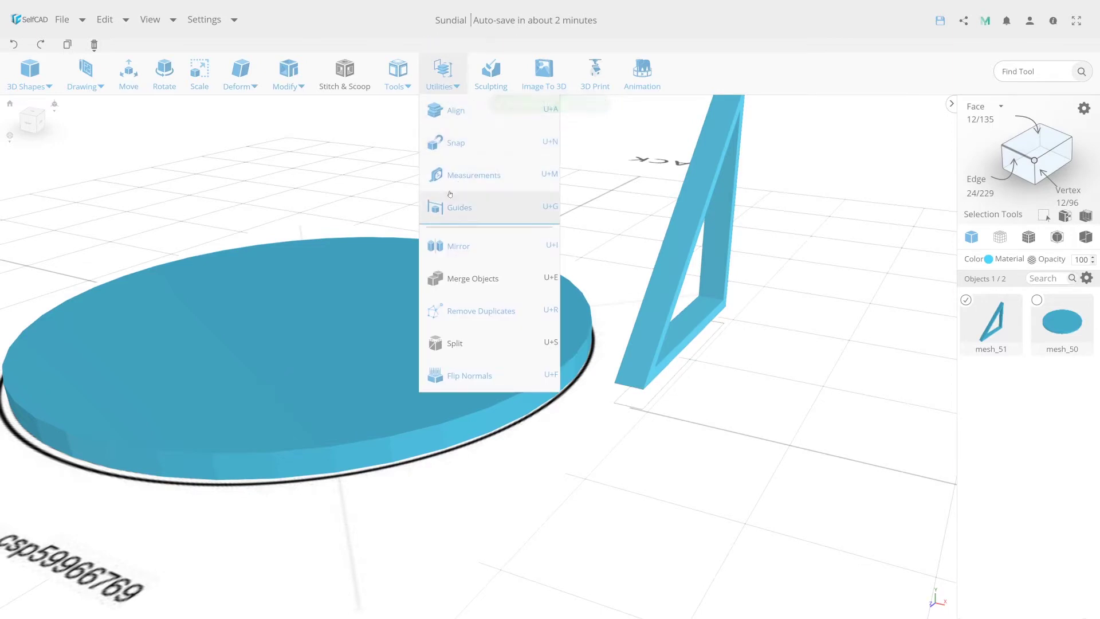
Step: Start Snap with a manual origin at the gnomon's bottom corner
click(455, 143)
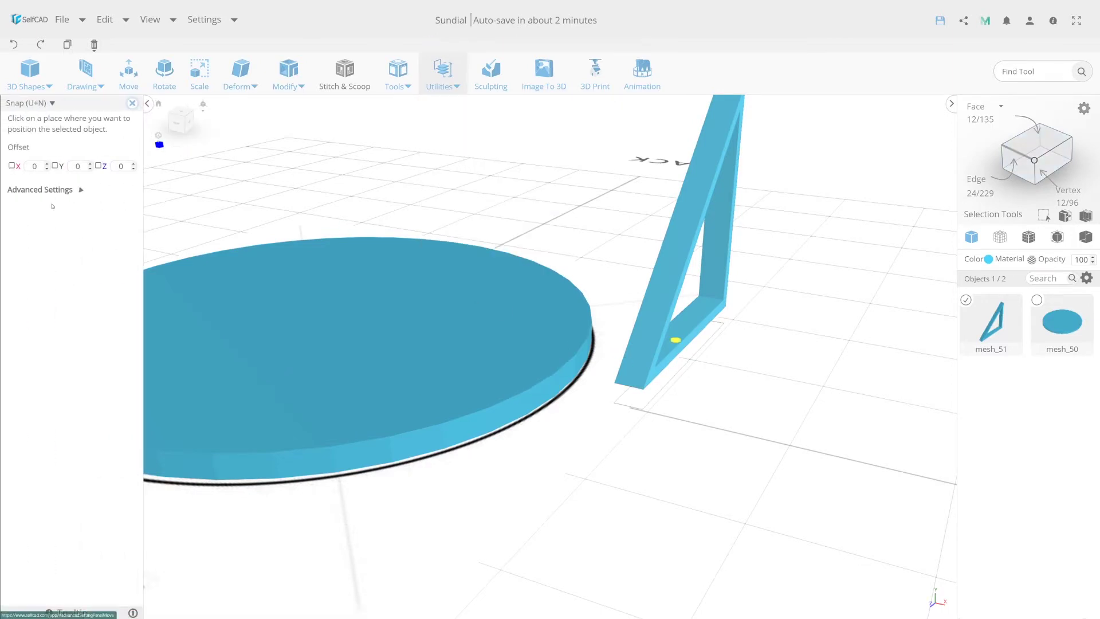
click(51, 194)
click(201, 287)
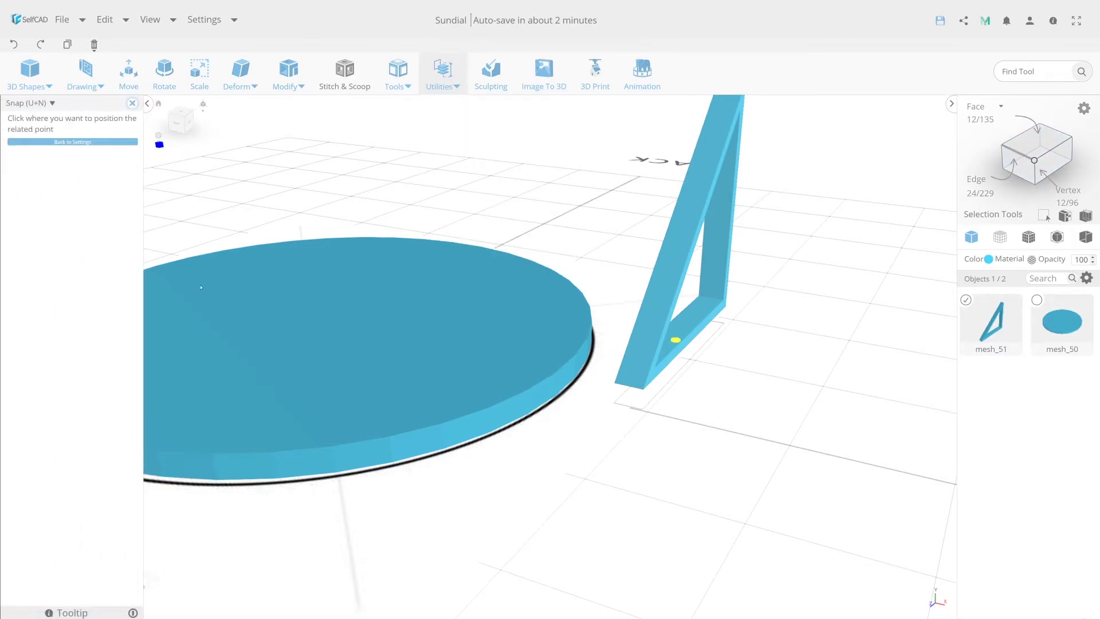
scroll(626, 386, up, 2)
scroll(627, 386, up, 2)
click(630, 386)
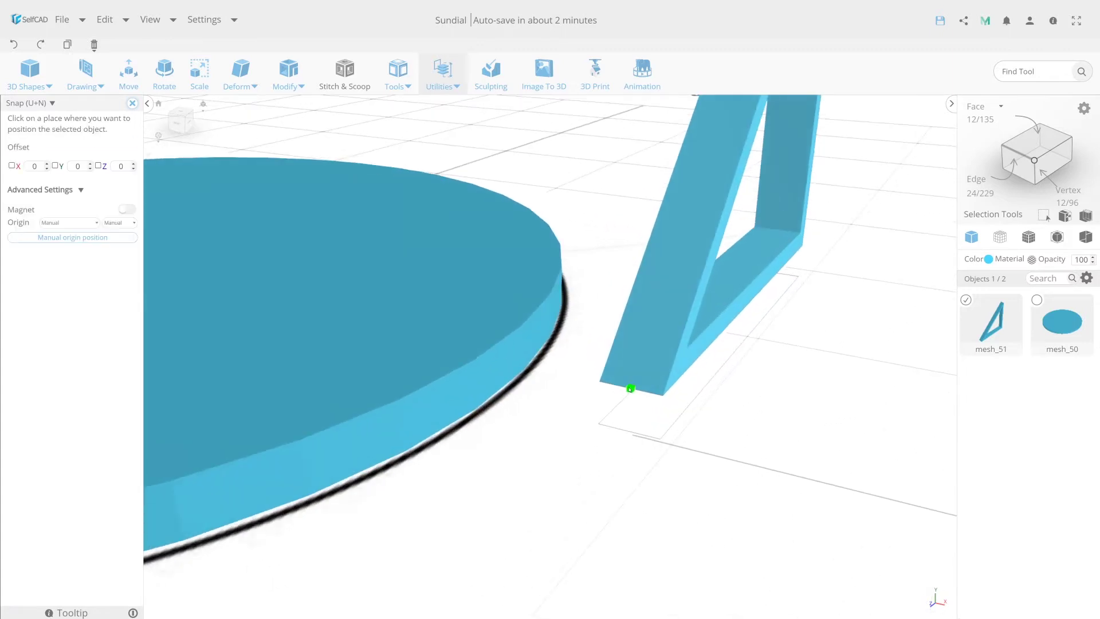
scroll(233, 312, down, 1)
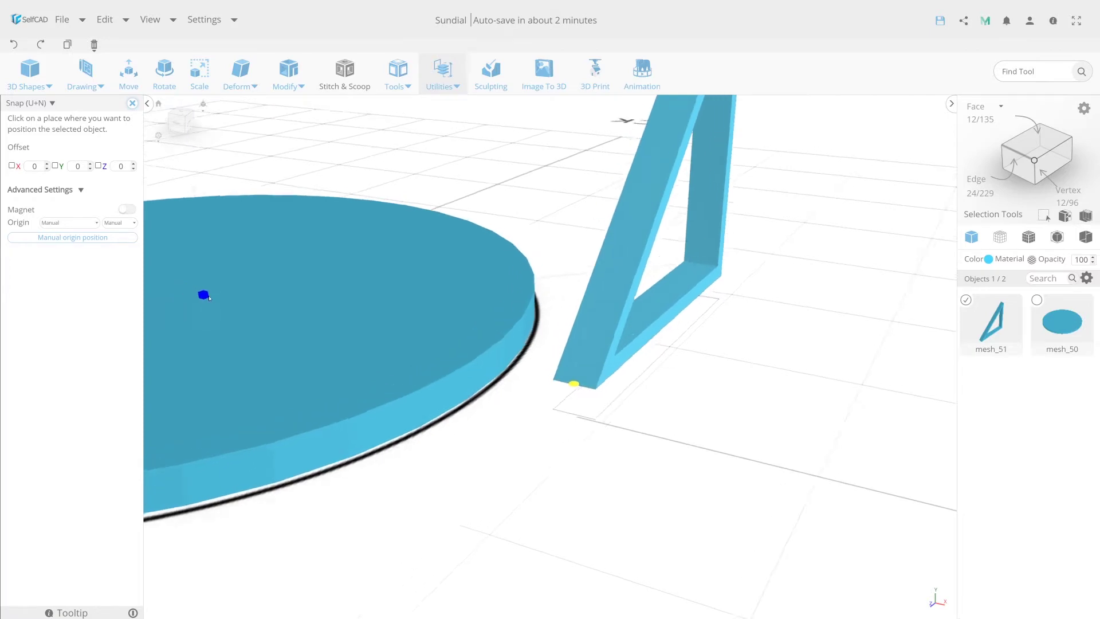
Step: Snap the gnomon's corner onto the disc's centre face
scroll(430, 338, up, 3)
scroll(277, 392, down, 2)
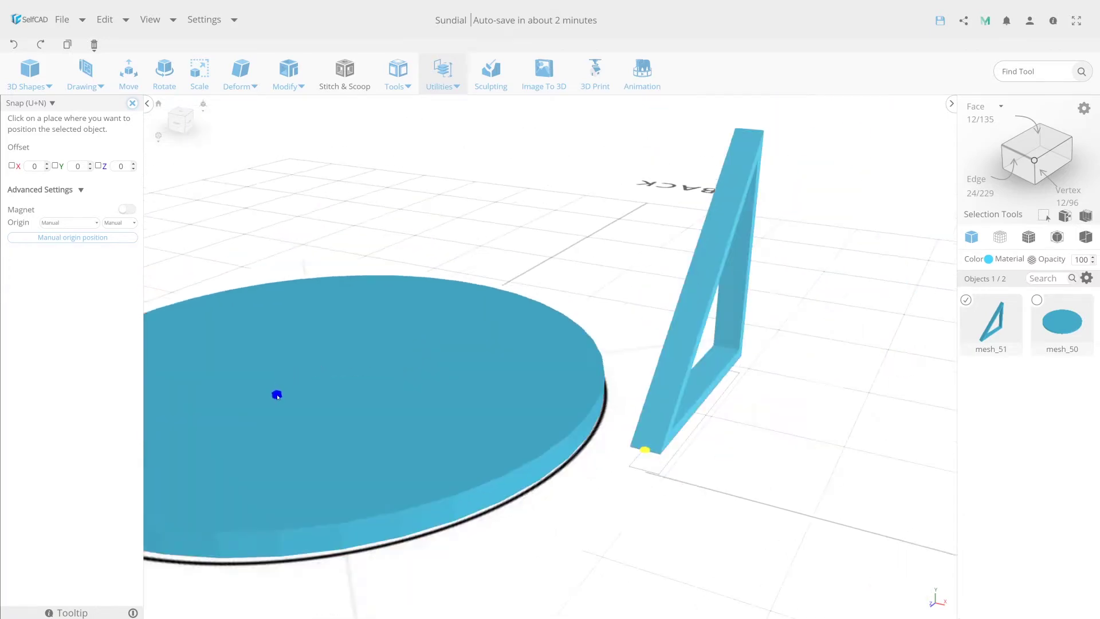
scroll(361, 385, down, 1)
click(1029, 236)
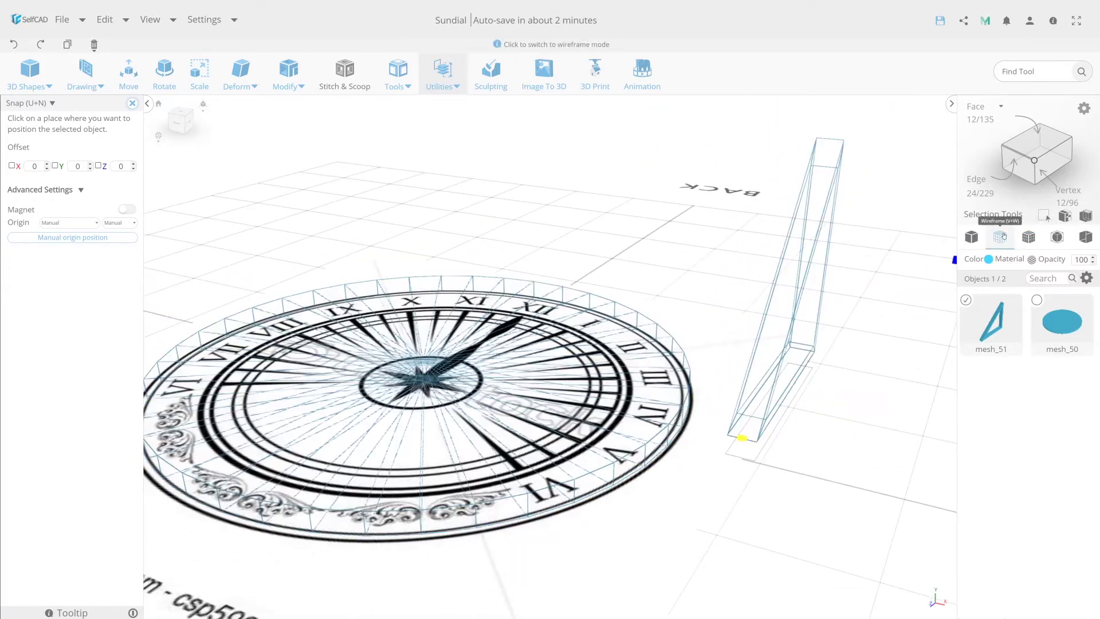
scroll(412, 364, up, 1)
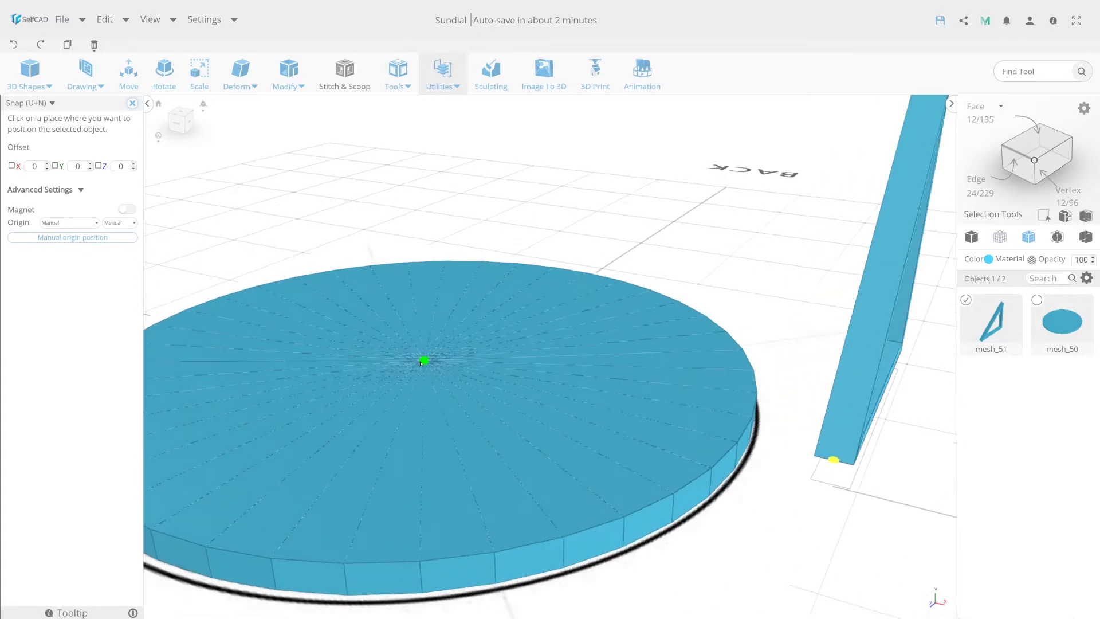
click(423, 362)
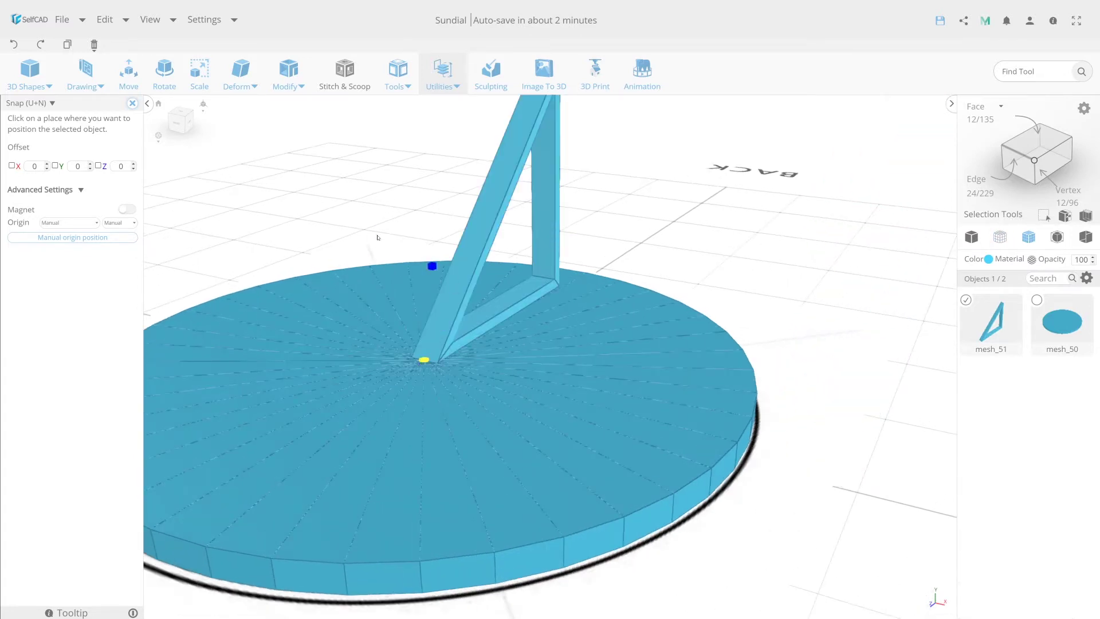
Step: Switch to top view and show the disc in wireframe to reveal the clock image
click(178, 112)
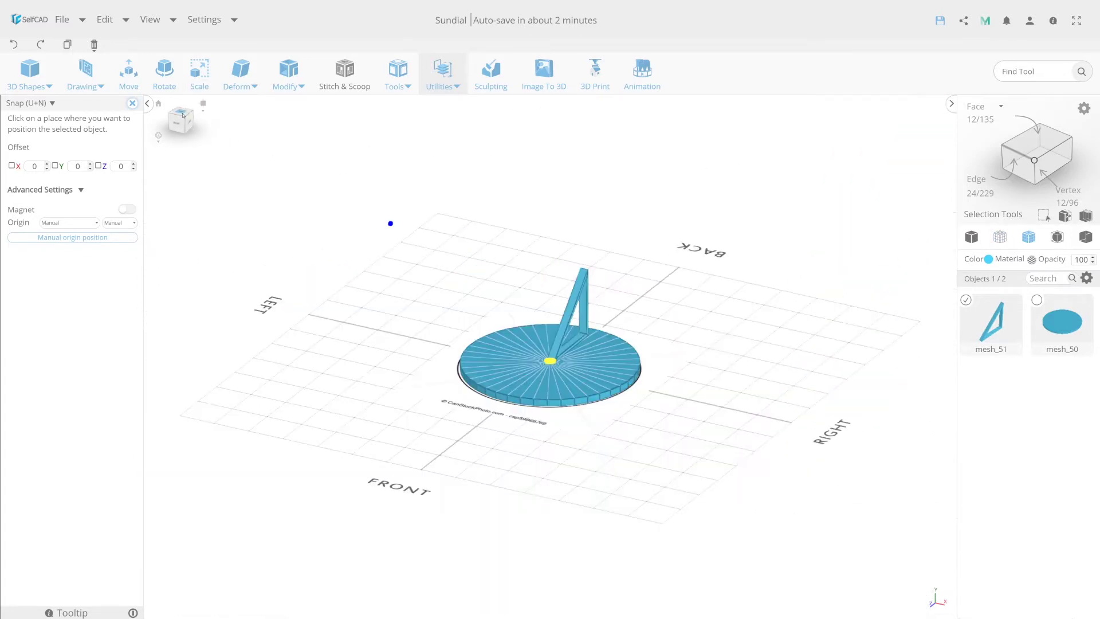
click(999, 237)
scroll(573, 352, up, 3)
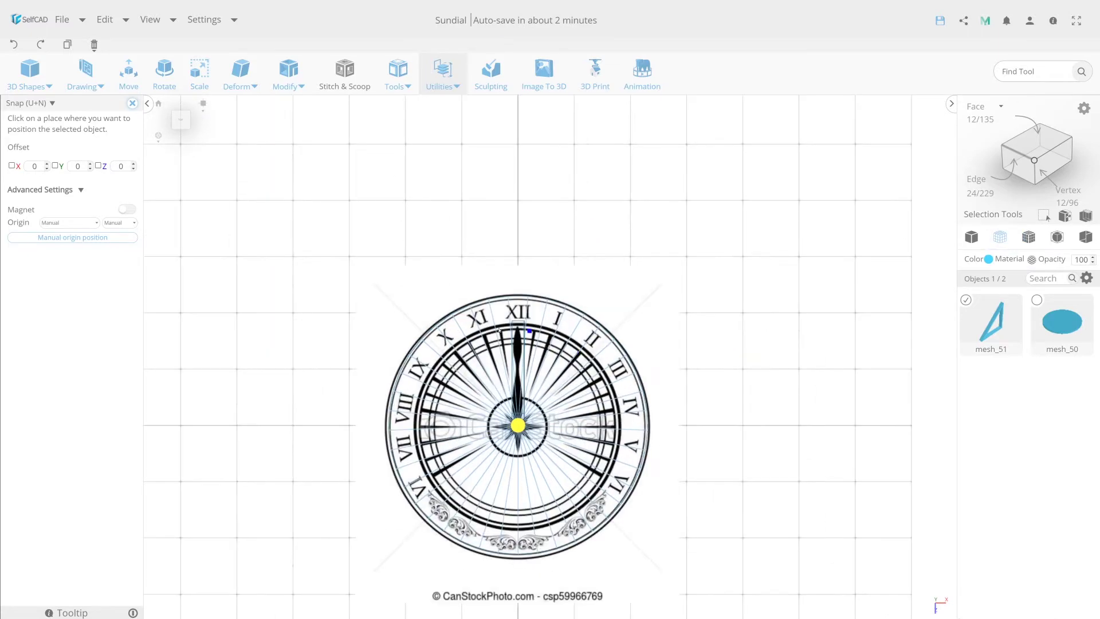
Step: Scale the gnomon's height down to Z 88,06 to match the XII hand
key(s)
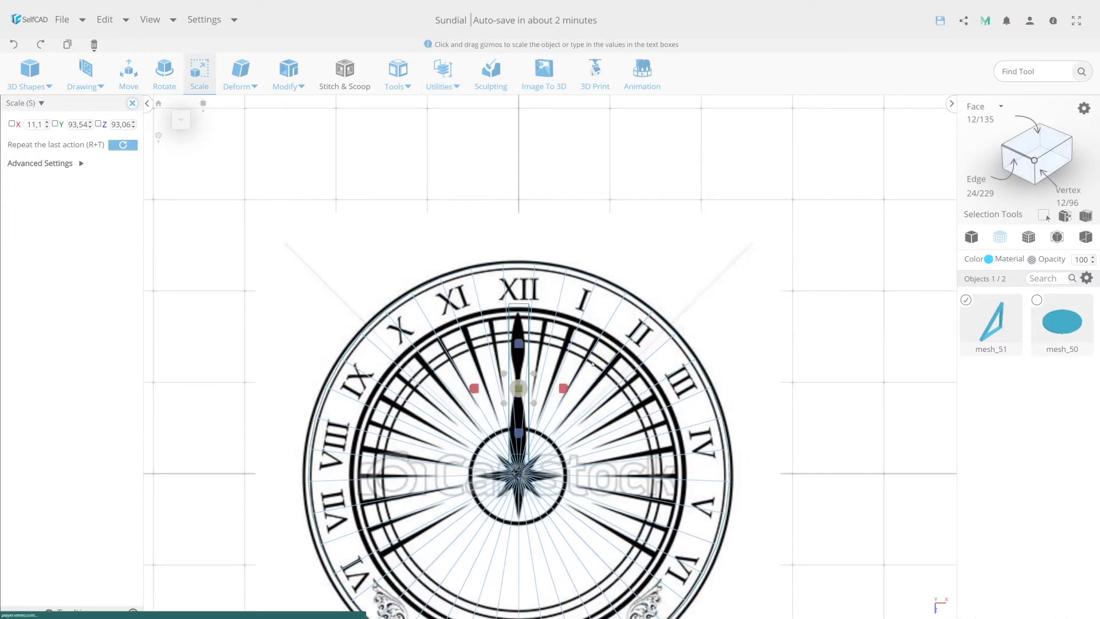
drag(519, 343, 522, 347)
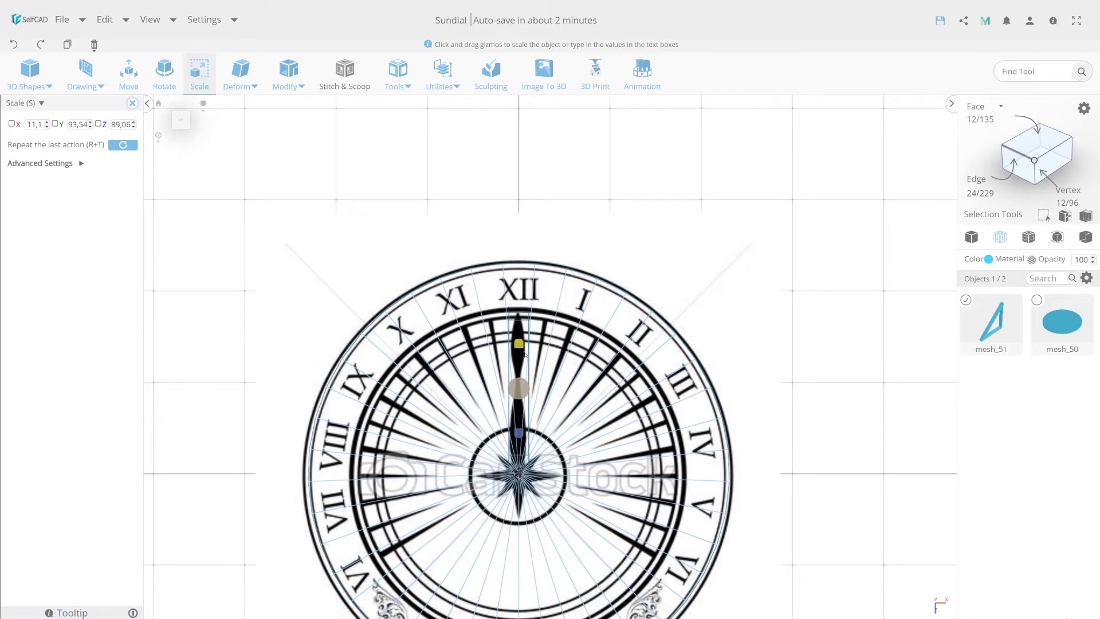
drag(525, 355, 524, 358)
scroll(518, 435, up, 2)
scroll(516, 469, up, 1)
scroll(515, 482, up, 1)
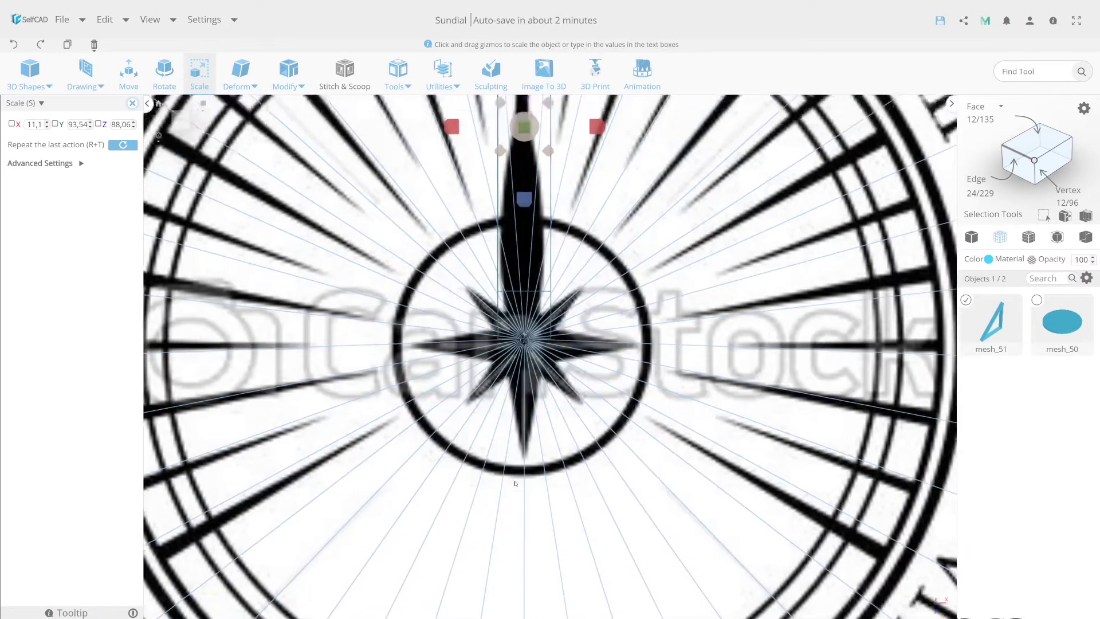
scroll(506, 374, down, 2)
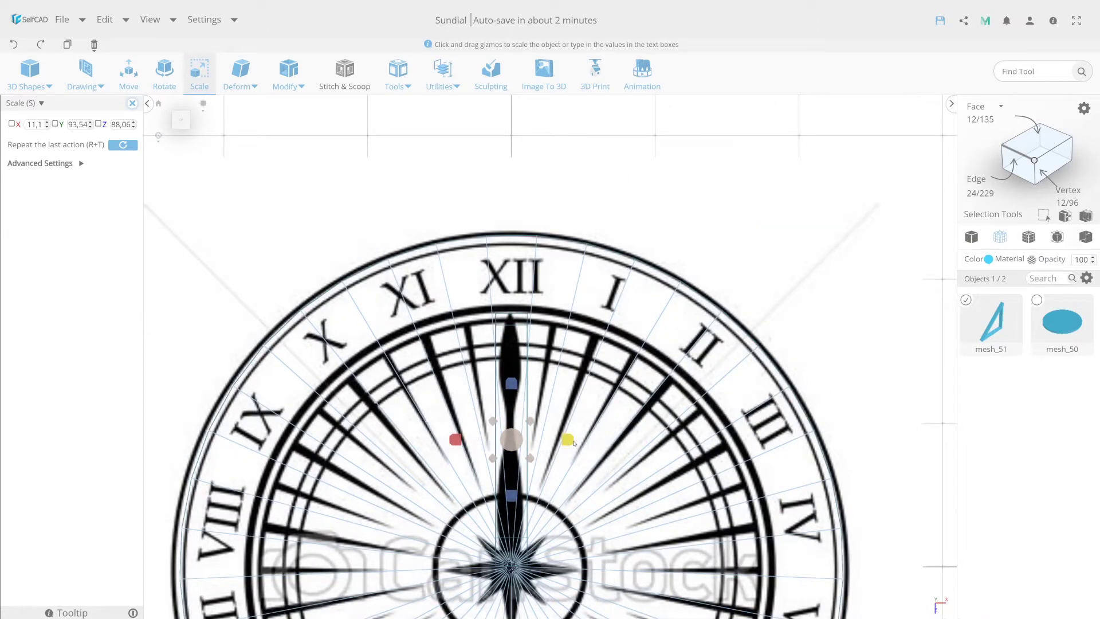
Step: Show the disc as solid again and orbit to a perspective view
click(1028, 237)
mouse_move(808, 277)
right_down()
mouse_move(491, 305)
mouse_move(507, 314)
right_up()
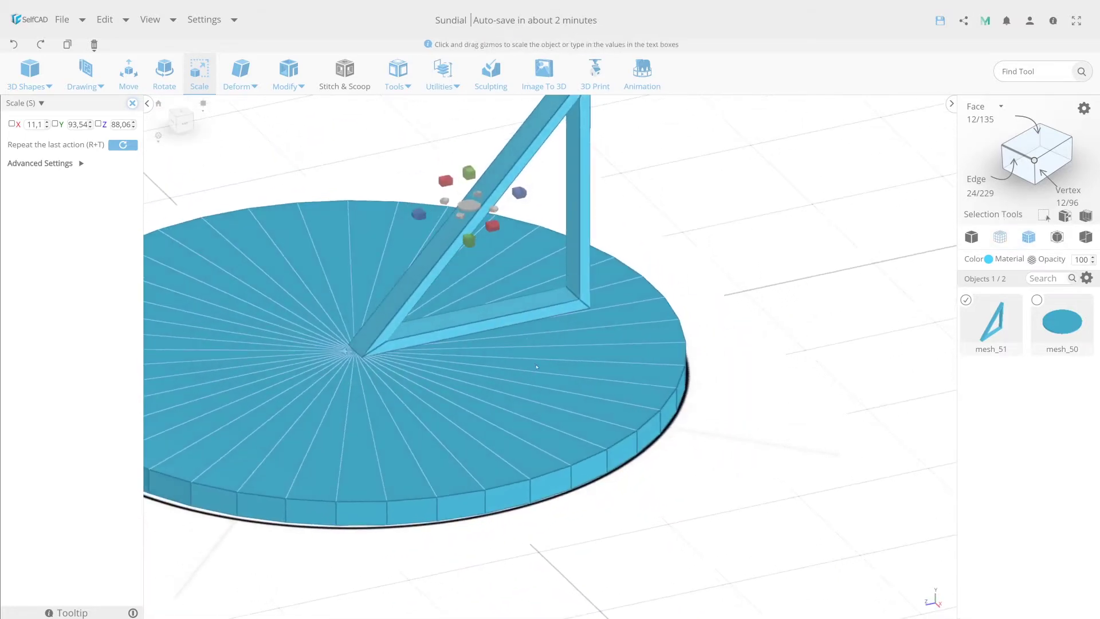
scroll(536, 366, down, 5)
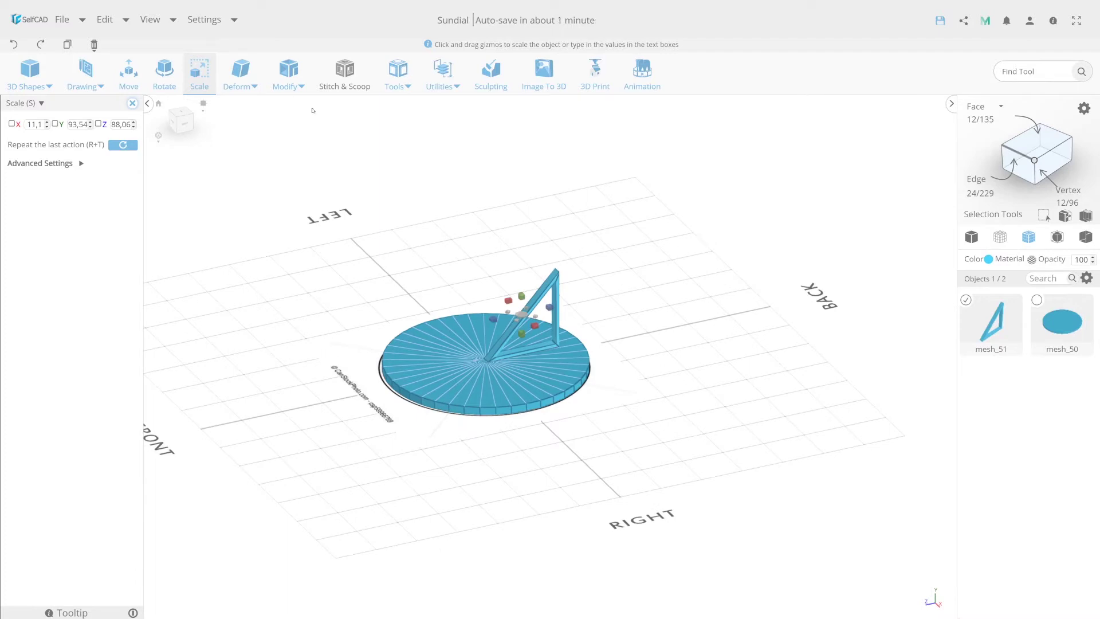
Step: Generate a scrollwork ornament from the 'vector' image via Image To 3D at resolution 500, hiding other objects
click(544, 72)
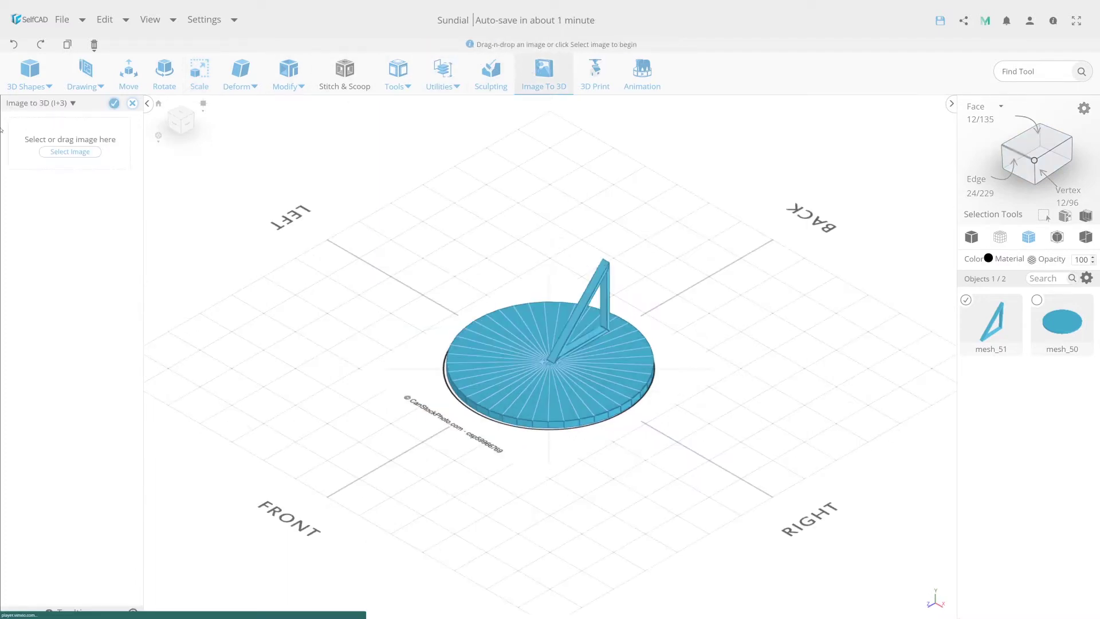
click(70, 151)
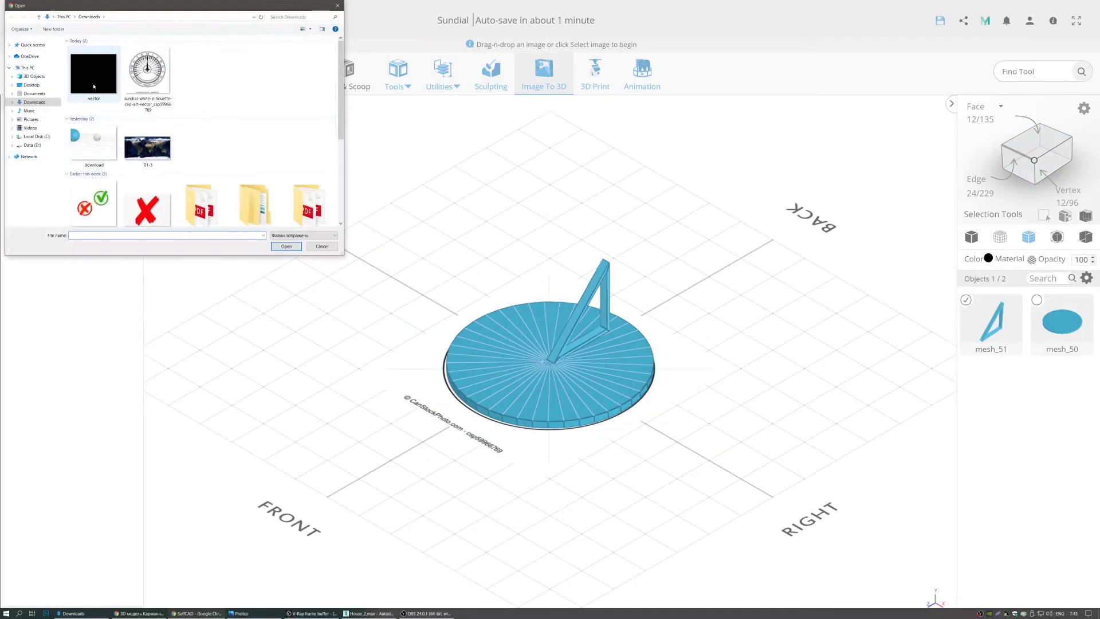
click(275, 246)
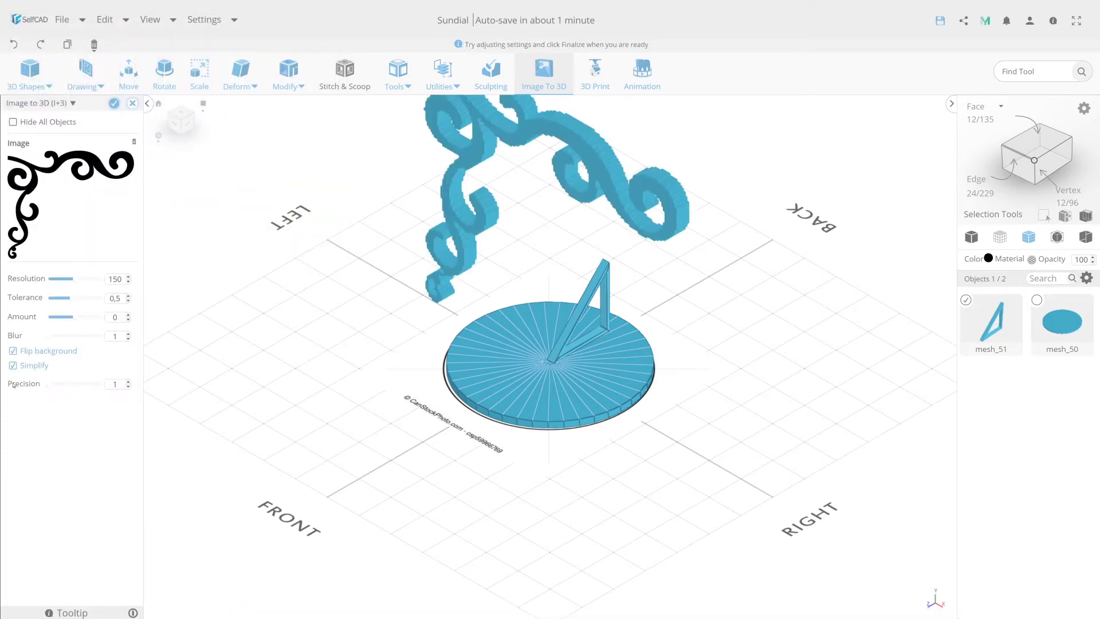
click(12, 124)
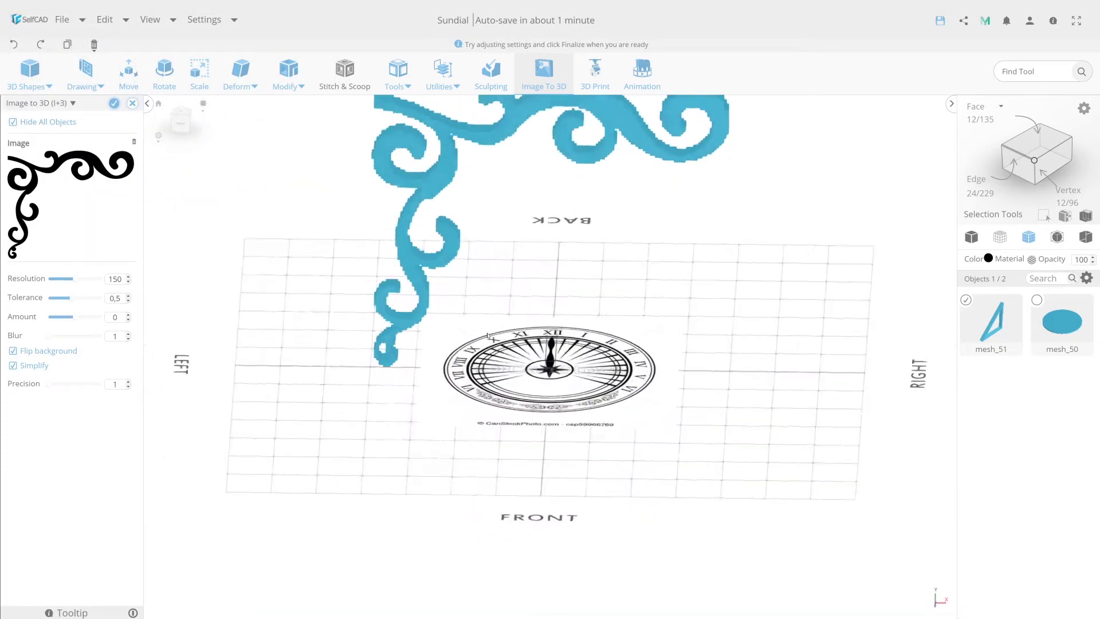
mouse_move(487, 344)
mouse_down()
mouse_move(487, 278)
mouse_move(442, 311)
mouse_up()
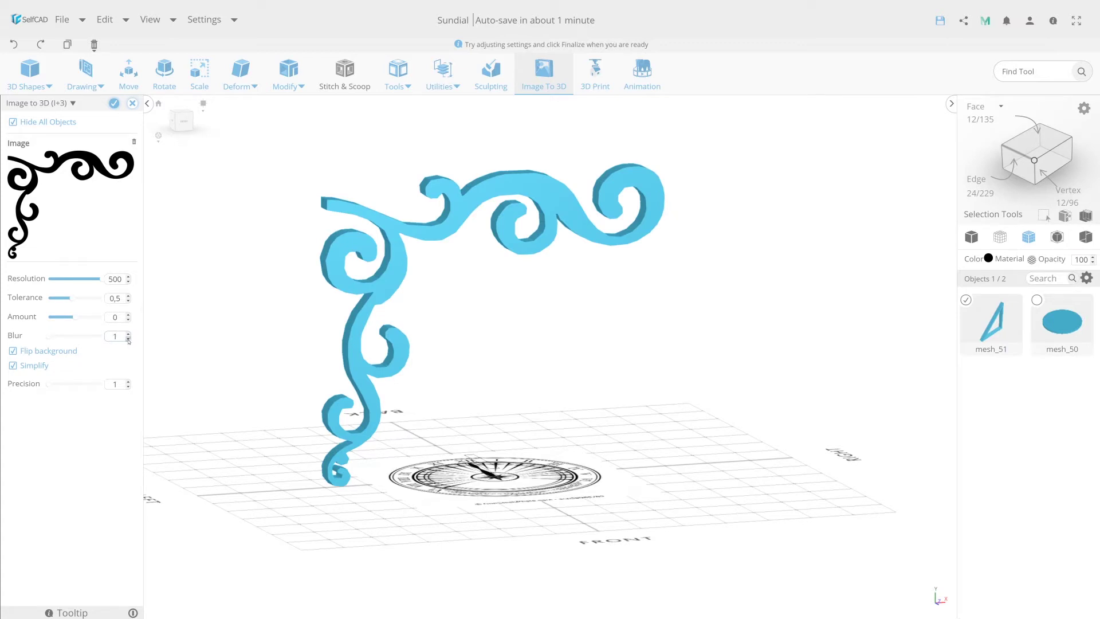
click(115, 104)
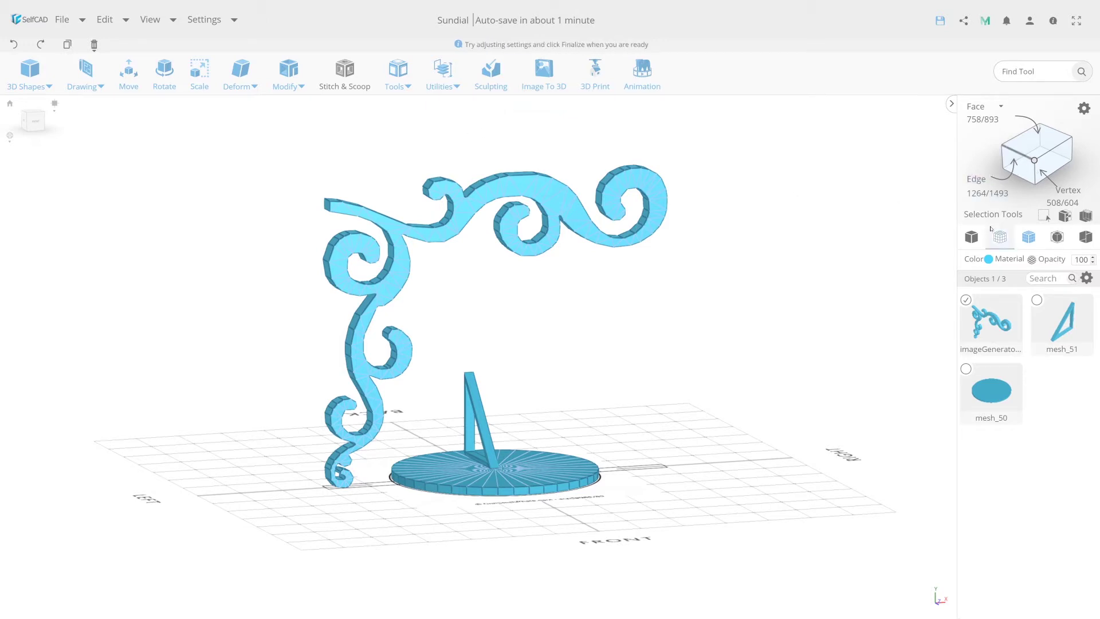
Step: Rotate the ornament about X and shrink it to about 6.34 × 108.1 × 126.5
click(54, 104)
drag(416, 241, 209, 243)
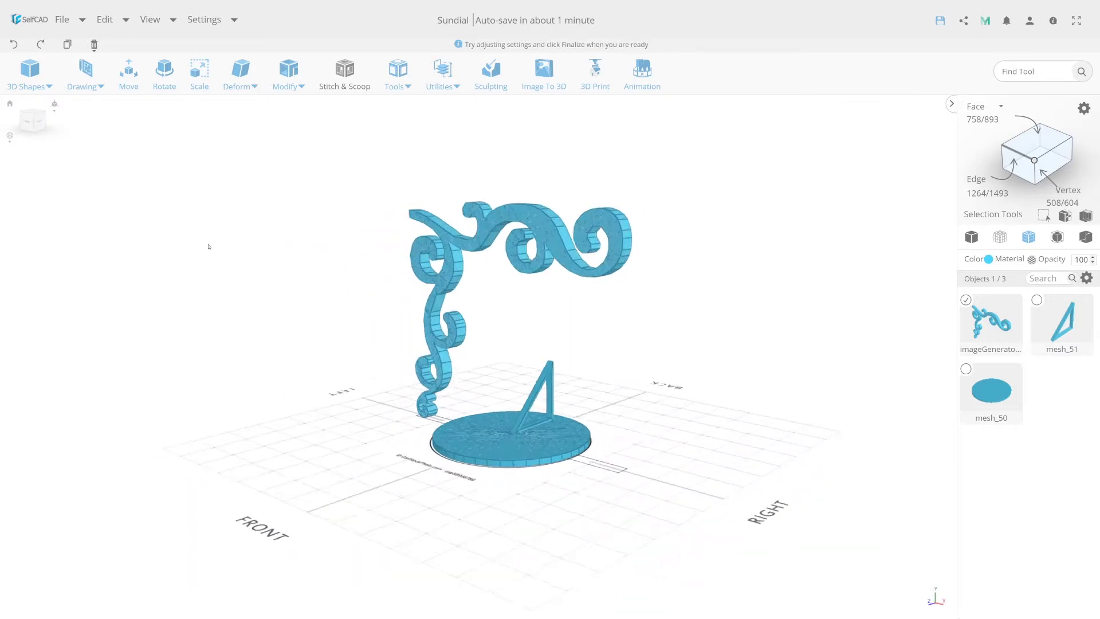
click(164, 71)
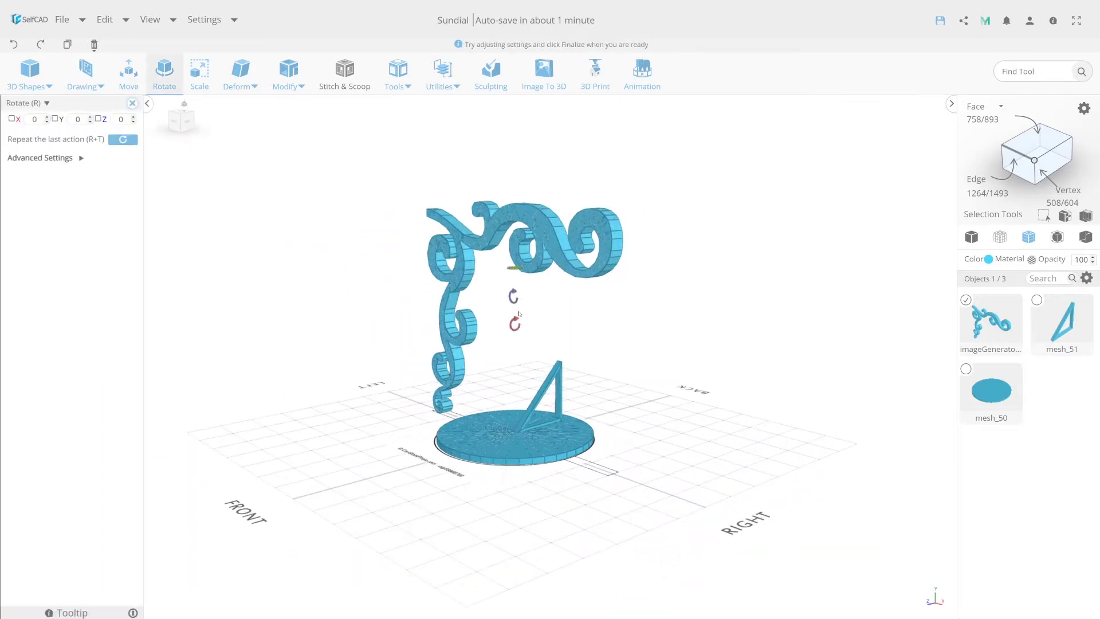
drag(514, 323, 556, 325)
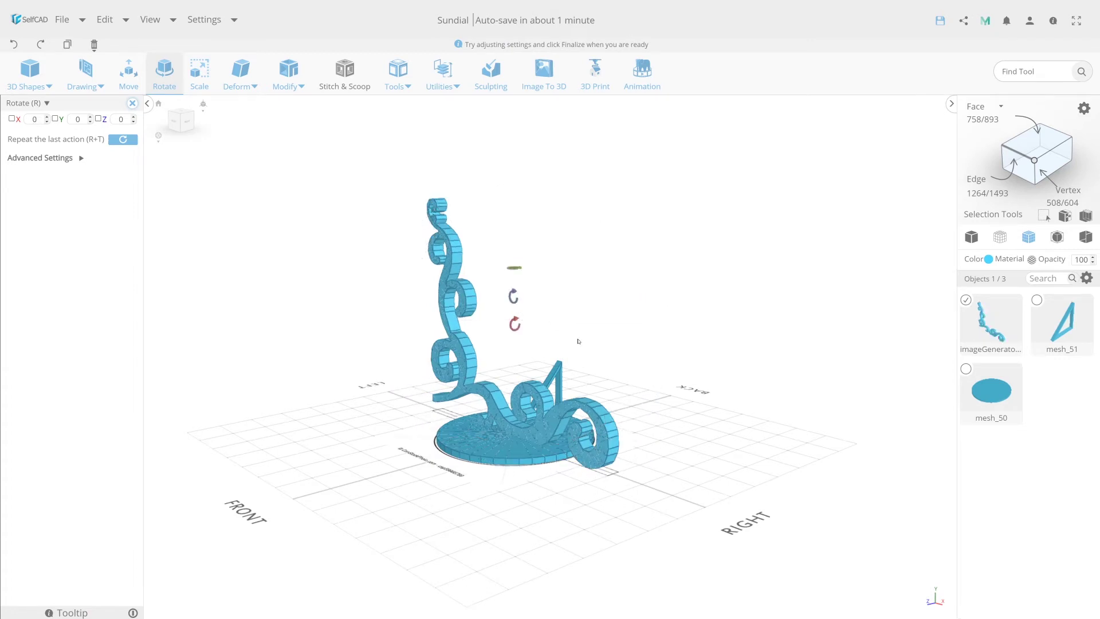
mouse_move(580, 344)
mouse_down()
mouse_move(486, 350)
mouse_move(512, 225)
mouse_up()
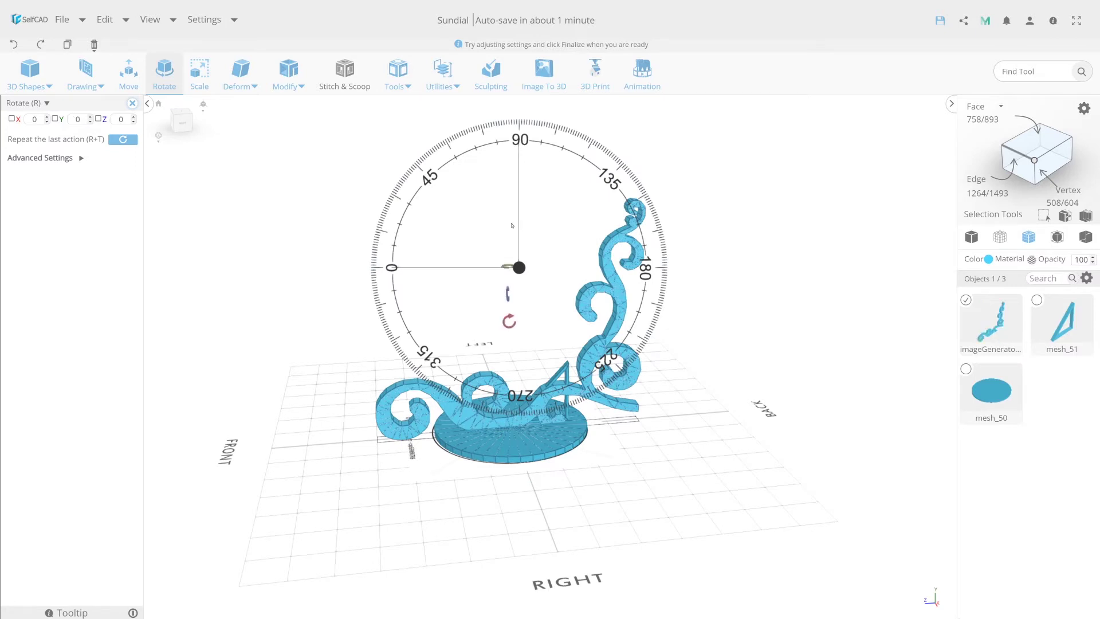
key(s)
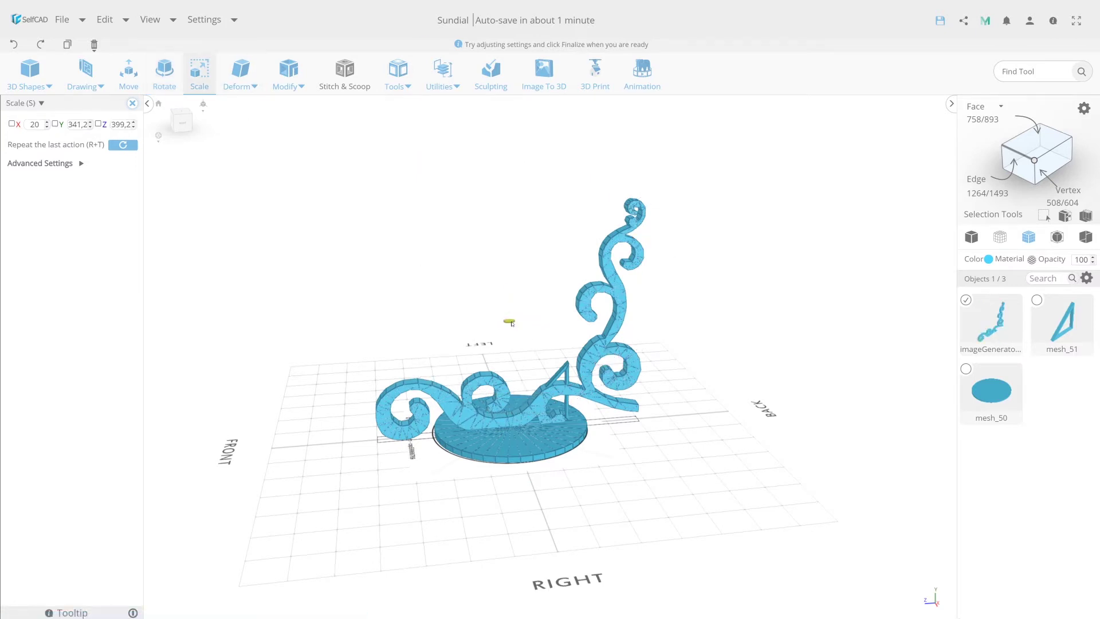
drag(512, 323, 454, 263)
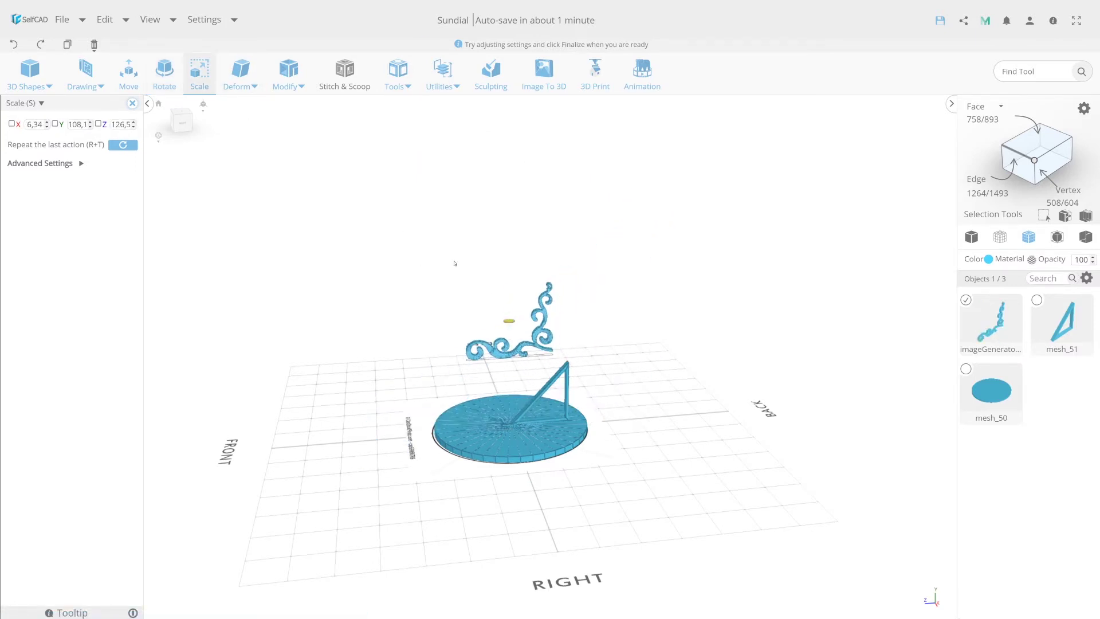
Step: Align the ornament to mesh_51 with Middle and Center alignment
click(446, 83)
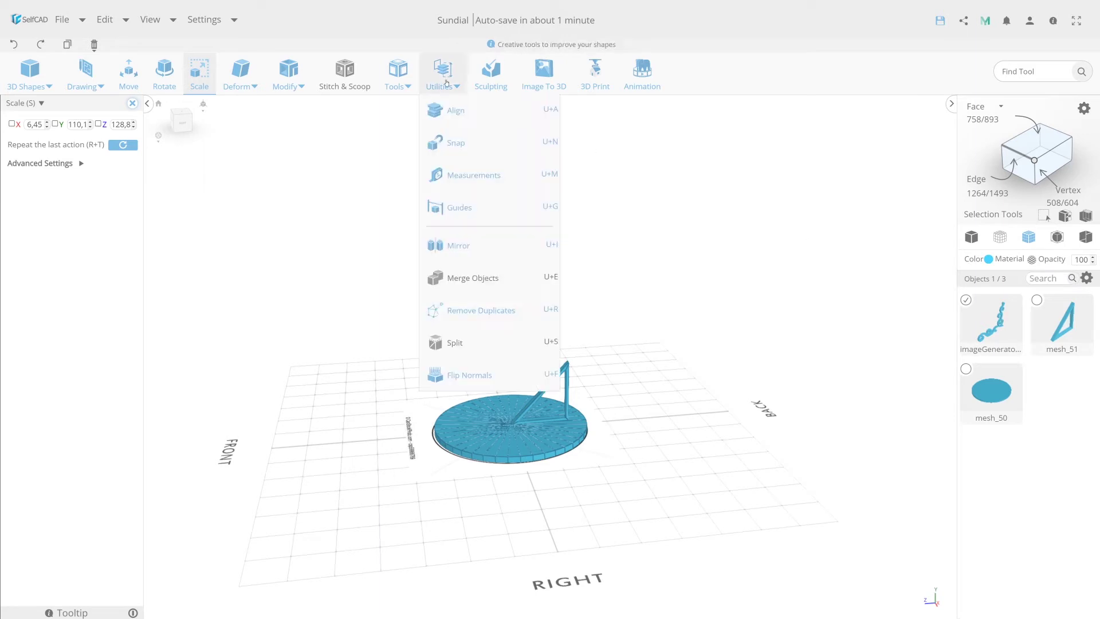
click(456, 110)
click(96, 119)
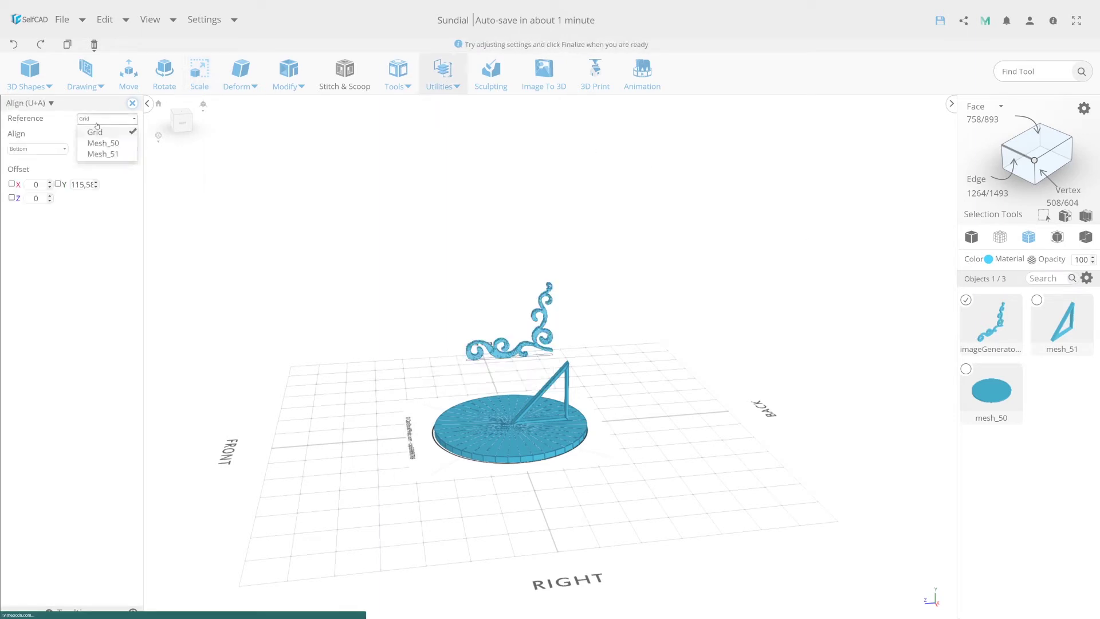
click(104, 154)
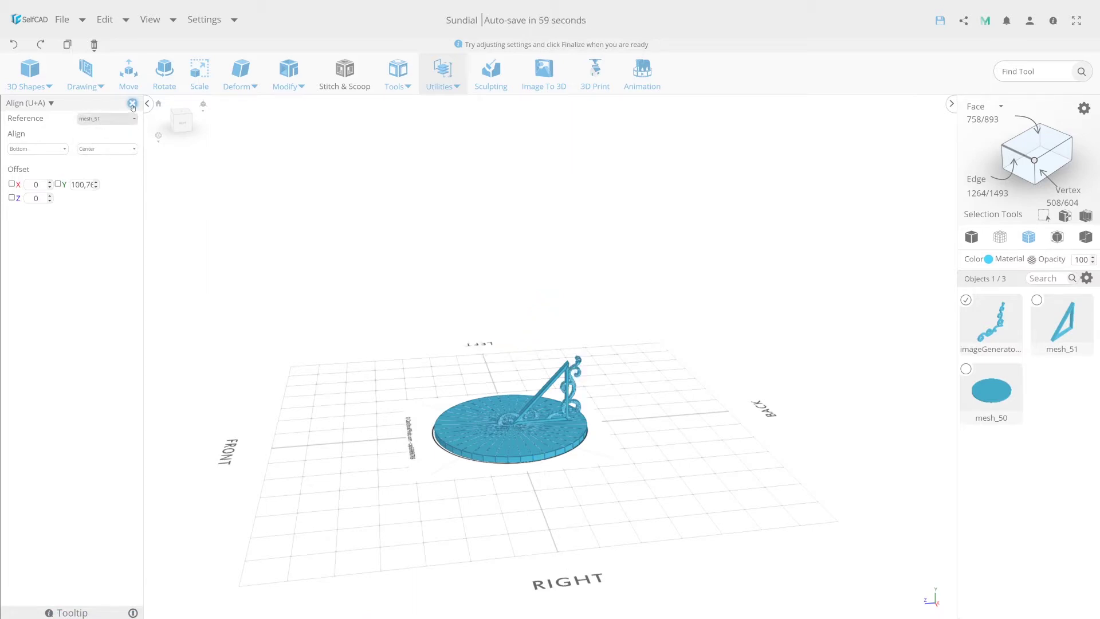
click(52, 148)
click(23, 173)
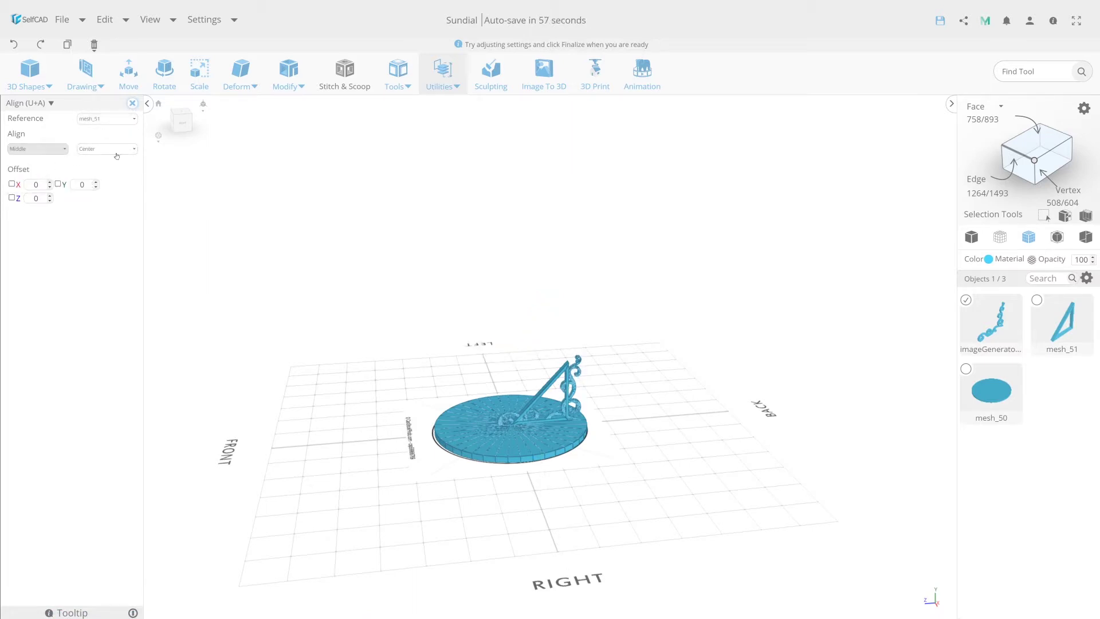
click(121, 148)
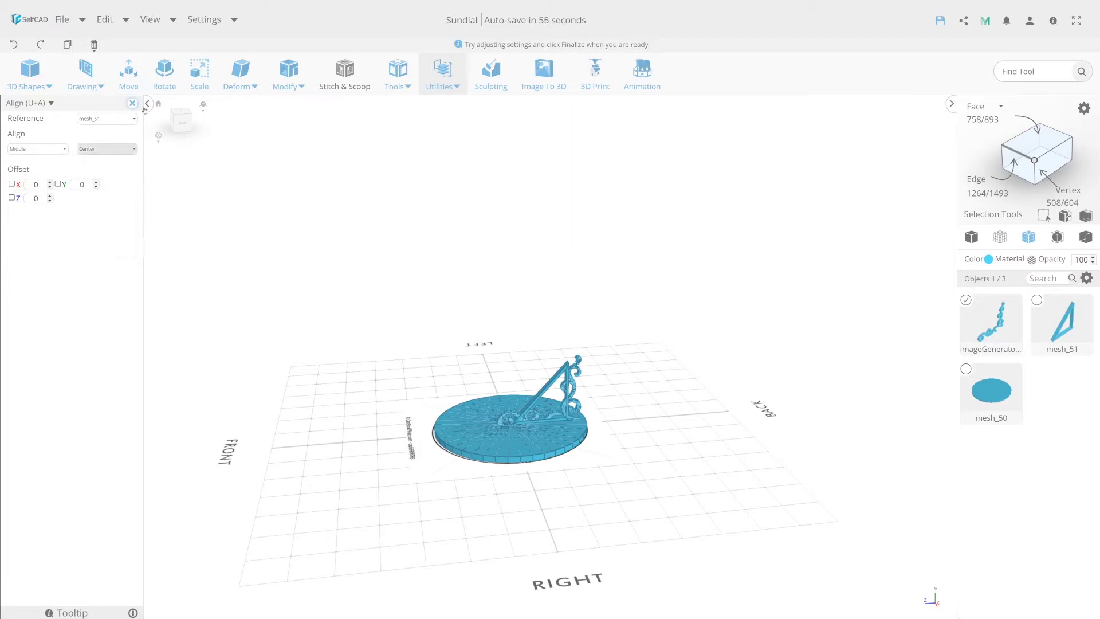
click(129, 71)
scroll(625, 415, up, 2)
Step: Raise the ornament, shrink it to about 3.07 × 52.31 × 61.2, and lower it into the gnomon's inner corner
scroll(625, 414, up, 2)
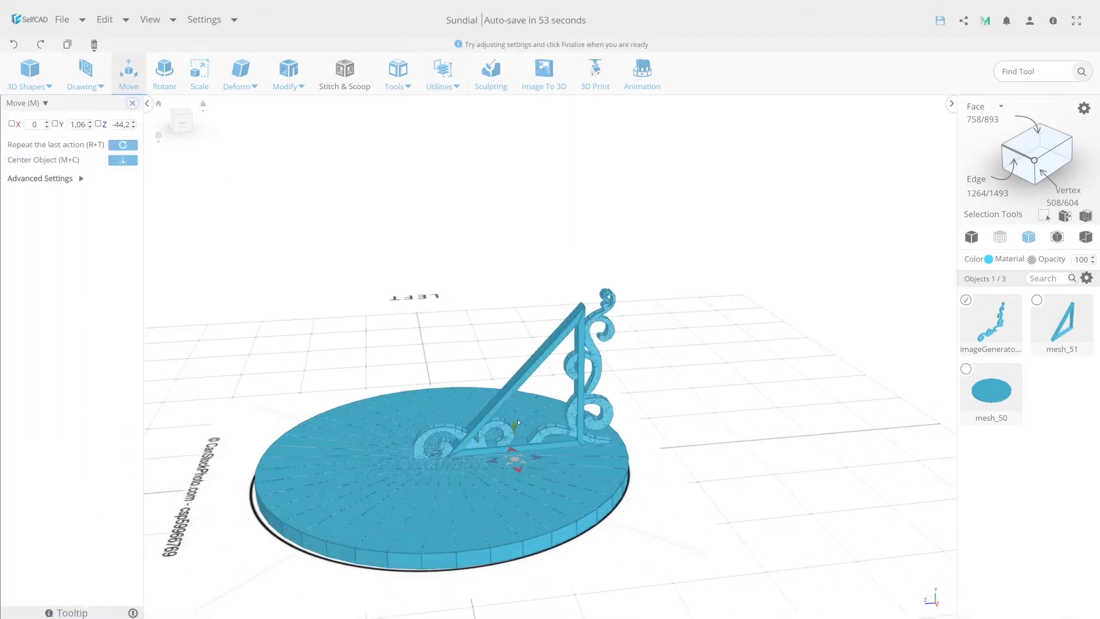
scroll(497, 417, up, 2)
drag(515, 441, 528, 420)
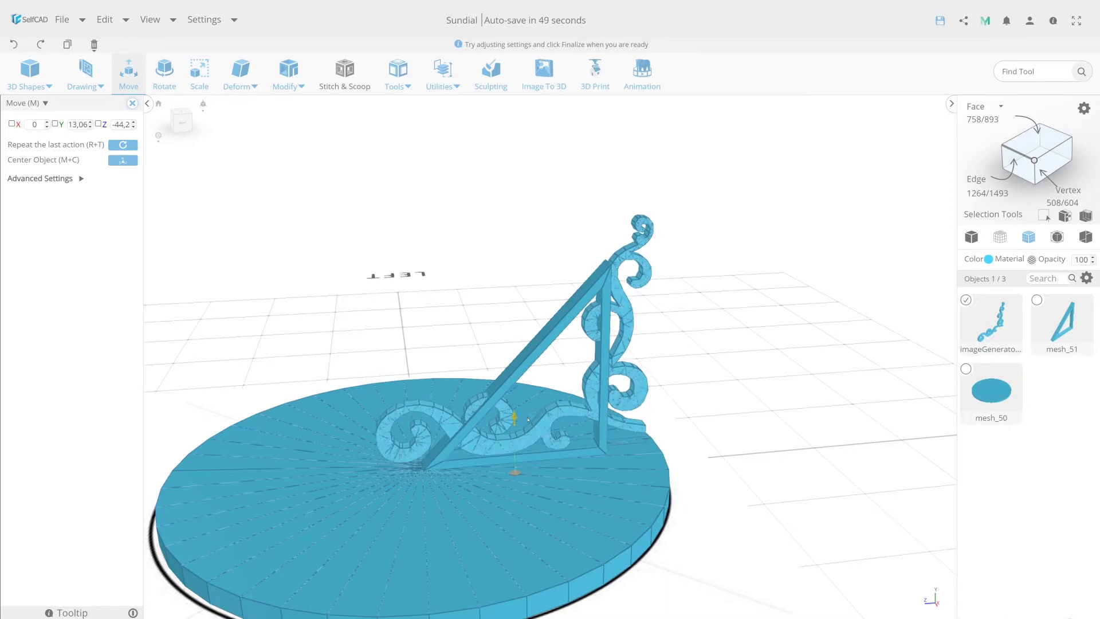
click(199, 74)
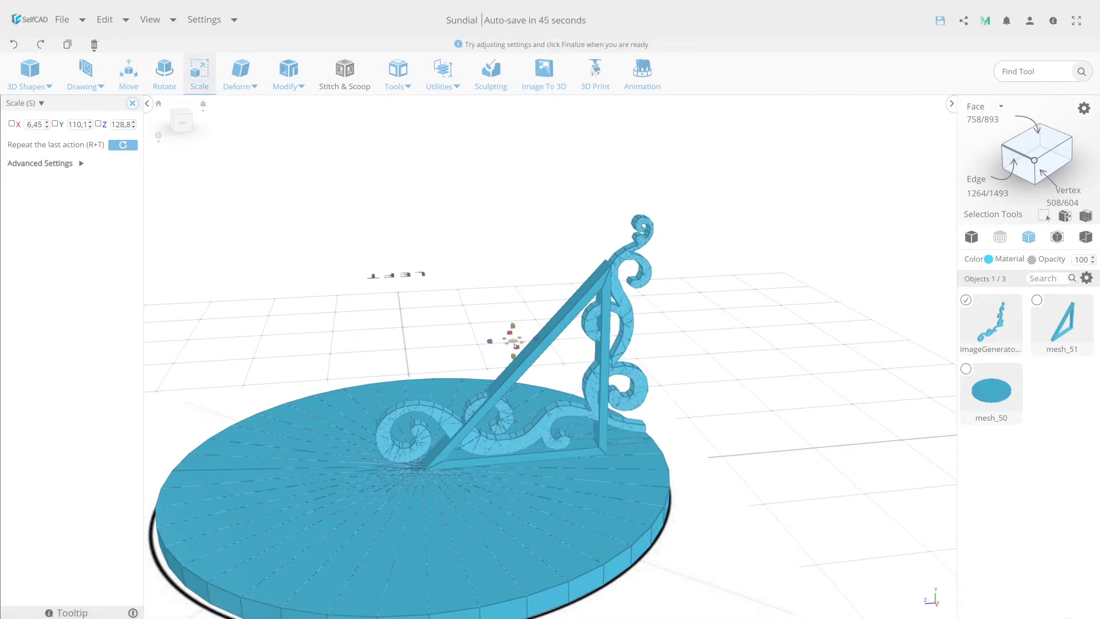
drag(515, 342, 378, 272)
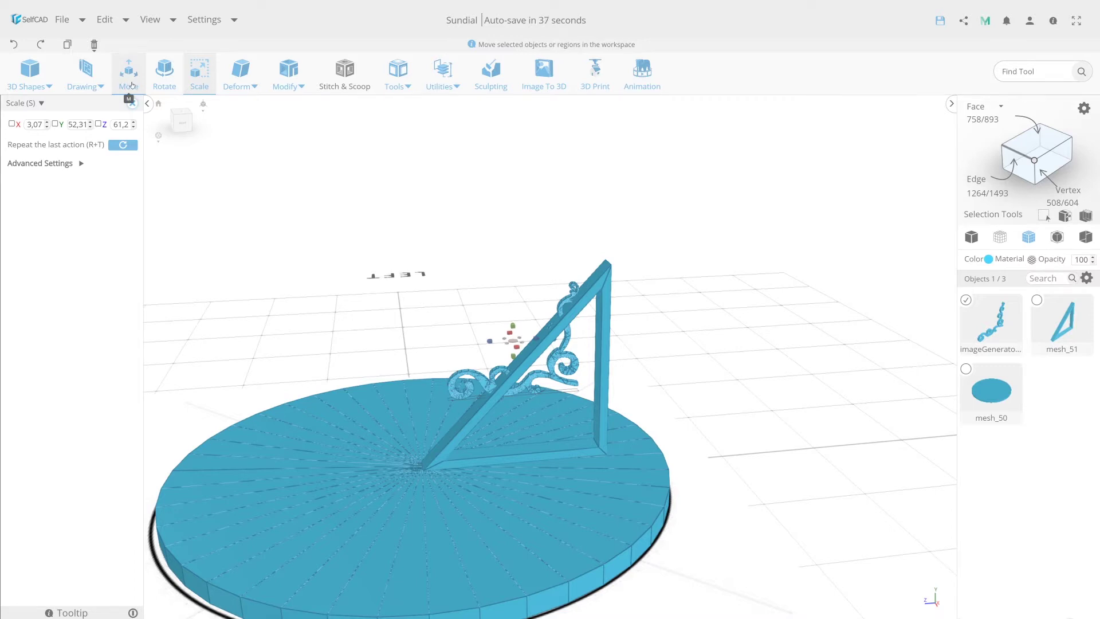
click(130, 84)
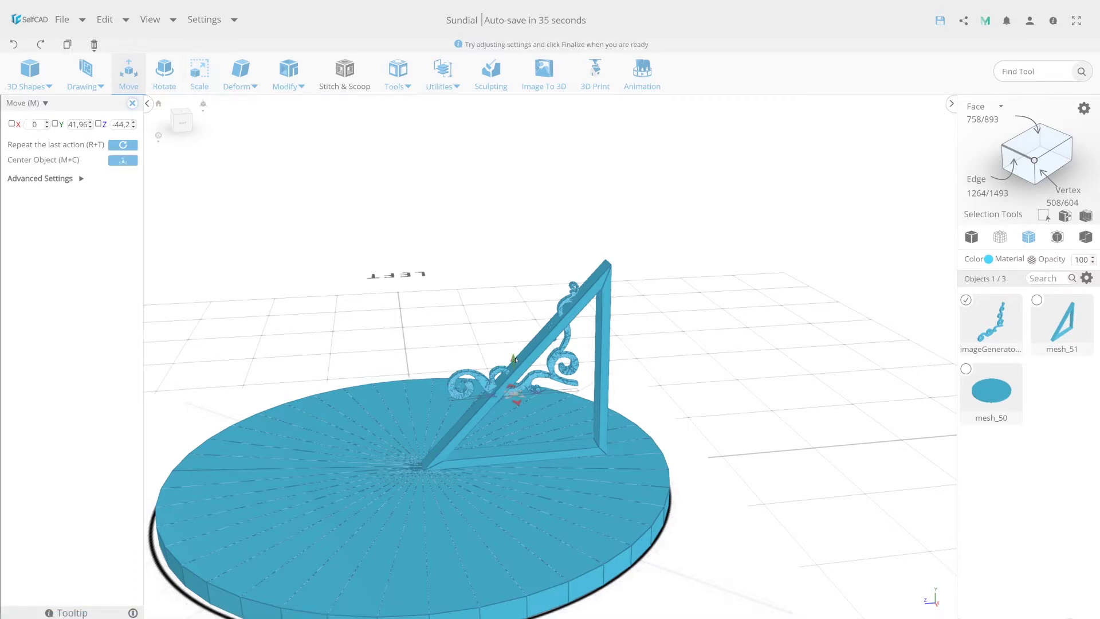
drag(514, 359, 547, 445)
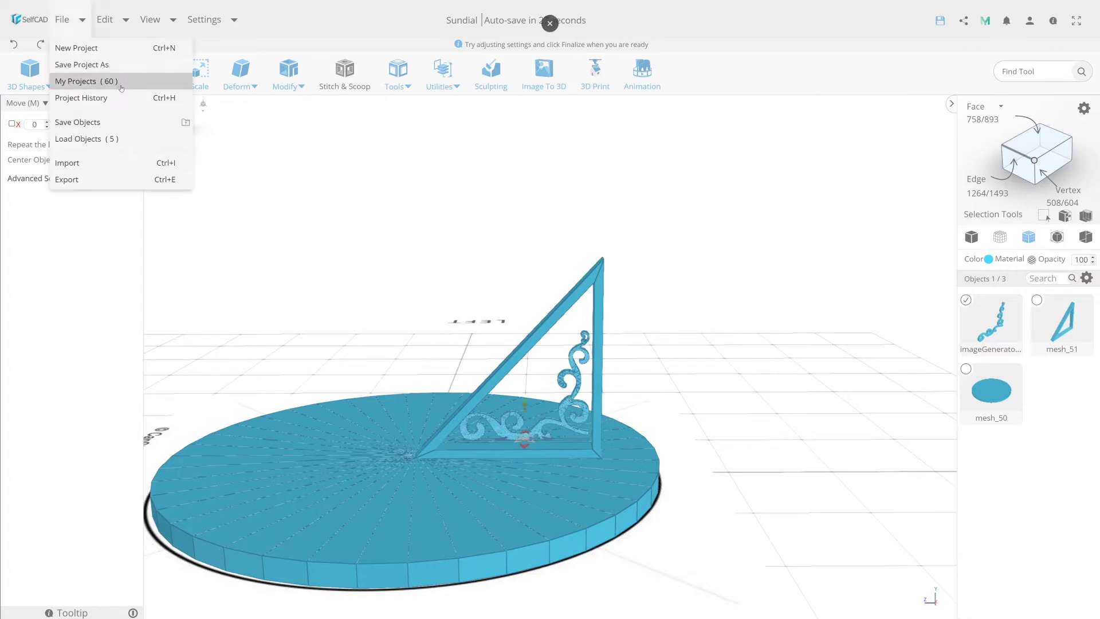
Step: Rotate the ornament about 175° on Y so it faces the other way
click(164, 71)
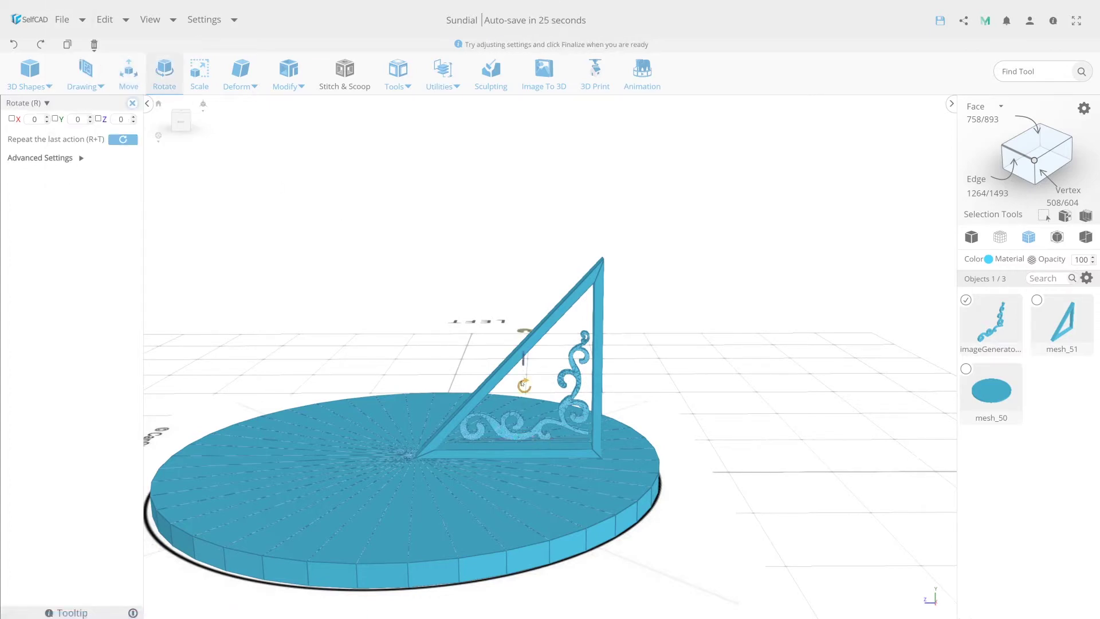
right_drag(519, 366, 524, 388)
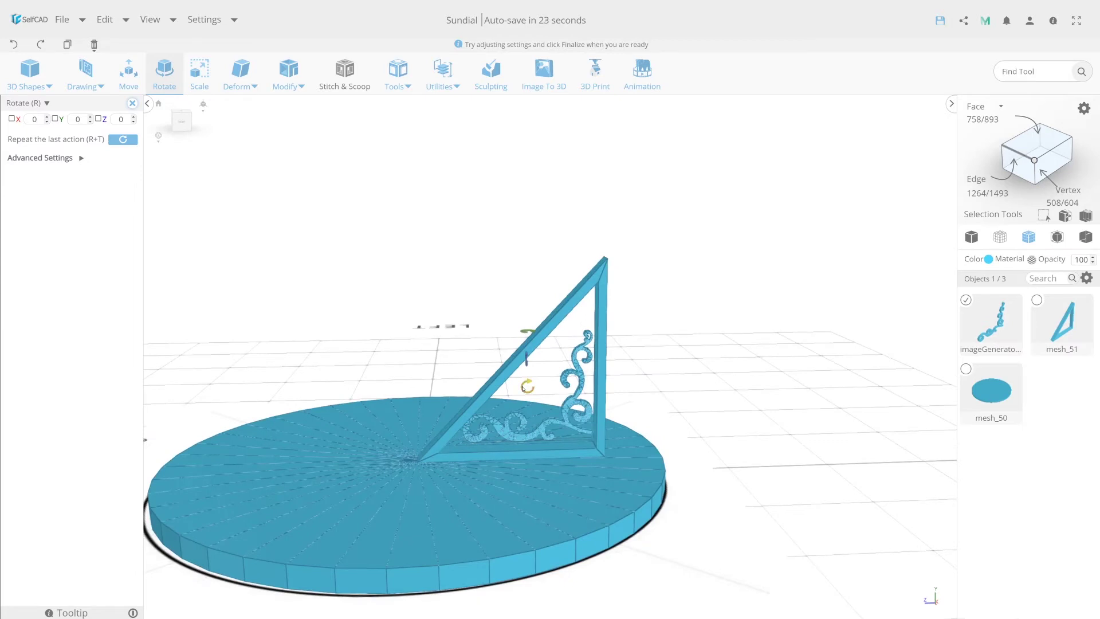
drag(523, 388, 535, 385)
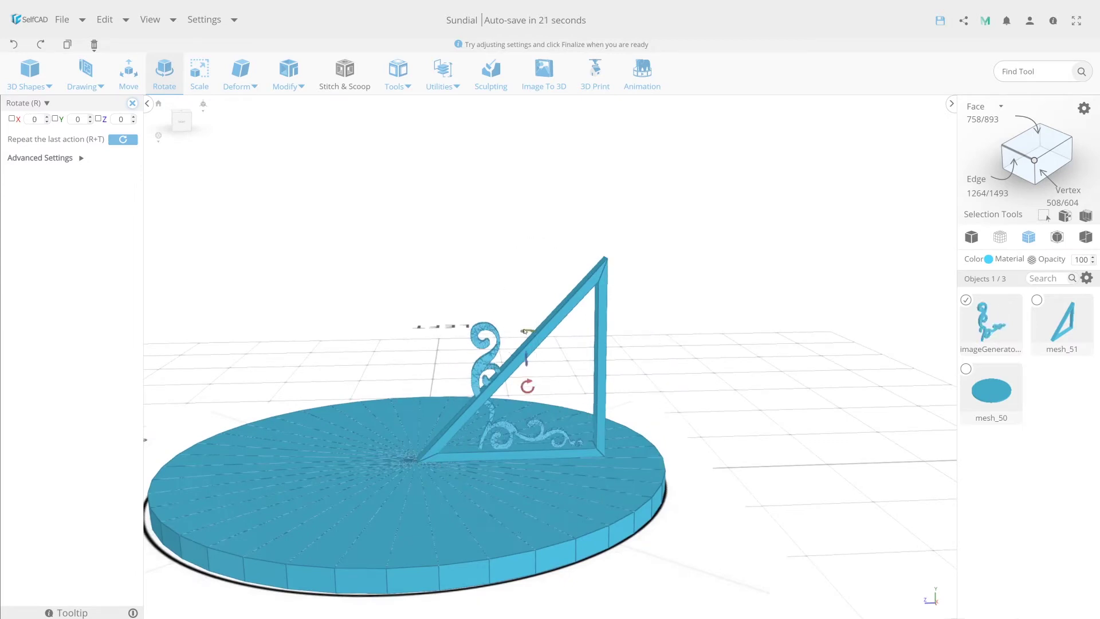
drag(525, 331, 589, 329)
right_drag(607, 401, 643, 458)
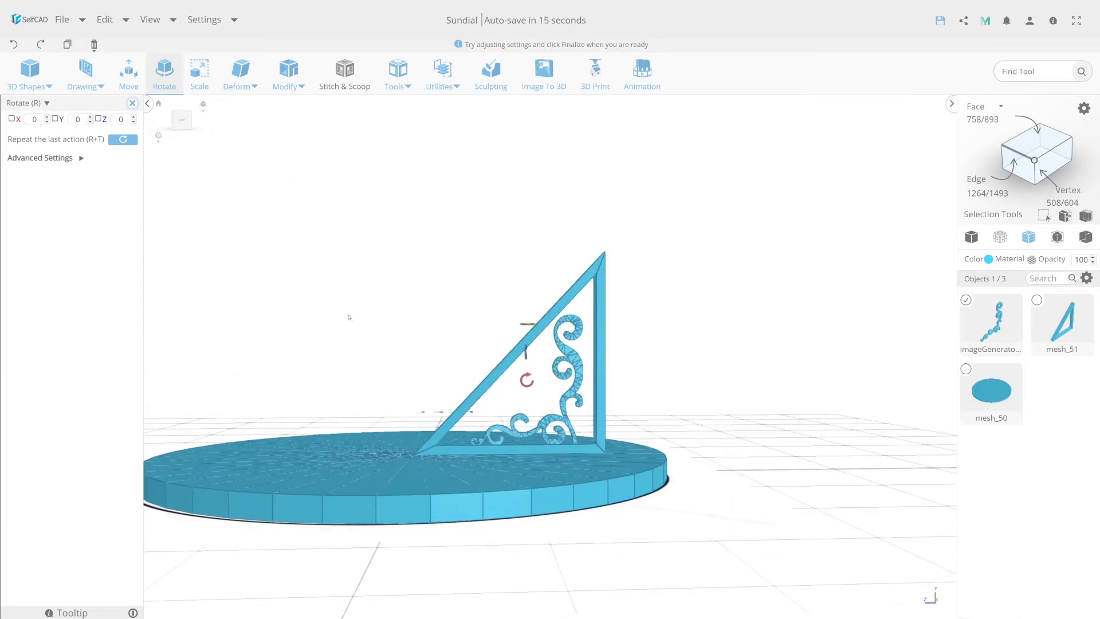
Step: Stretch the ornament taller and deeper, then slide it right along the disc
key(s)
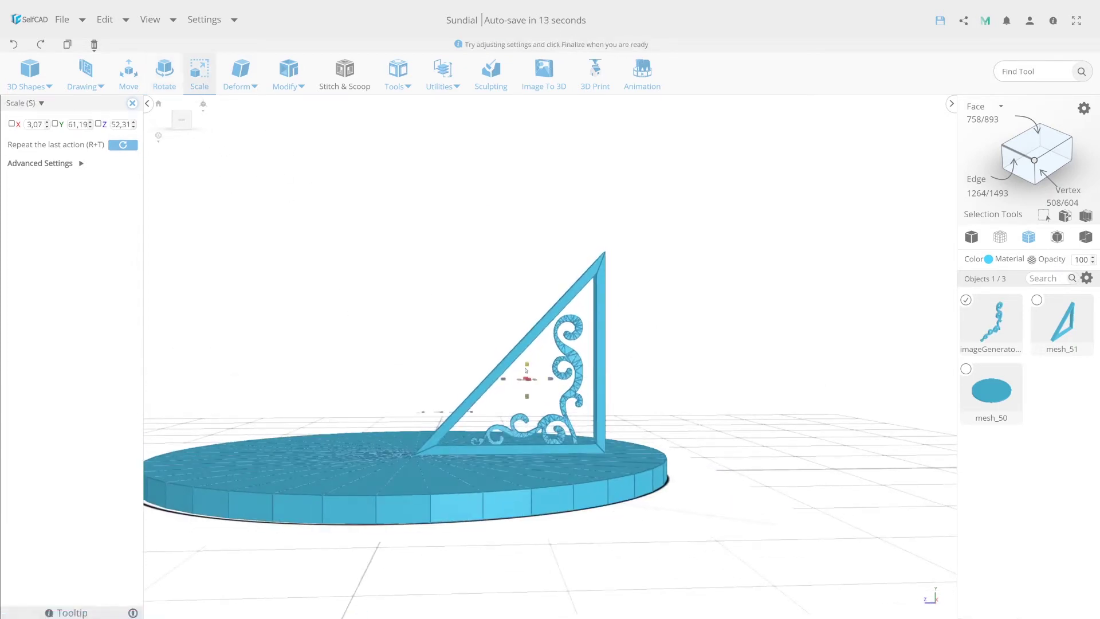
right_drag(552, 425, 617, 456)
drag(530, 362, 528, 354)
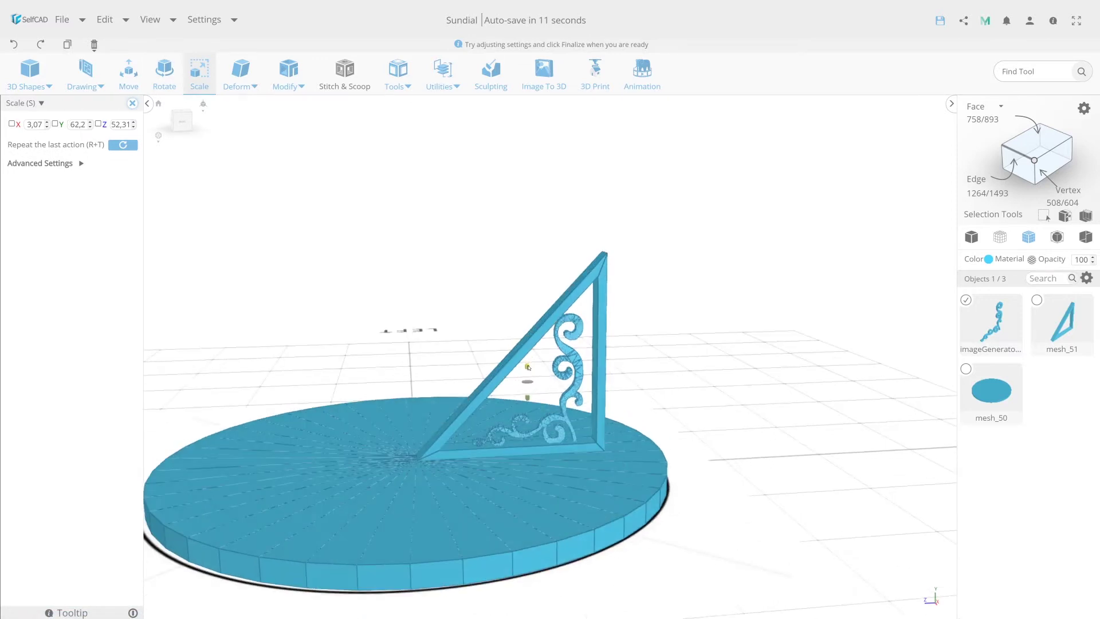
mouse_move(573, 470)
right_down()
mouse_move(590, 430)
mouse_move(442, 394)
right_up()
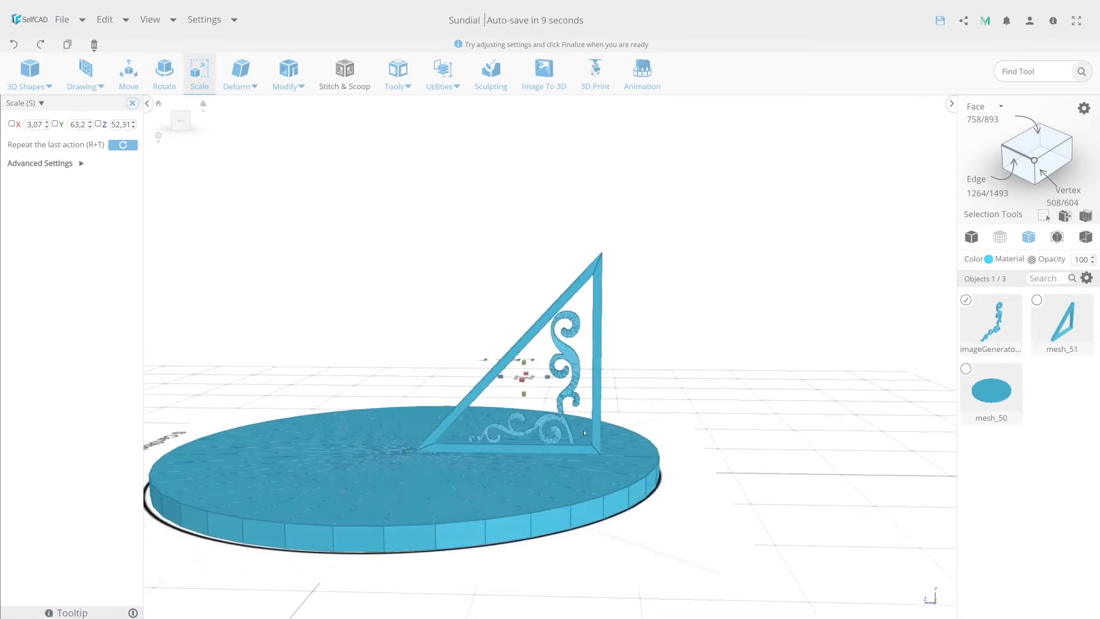
drag(501, 379, 486, 373)
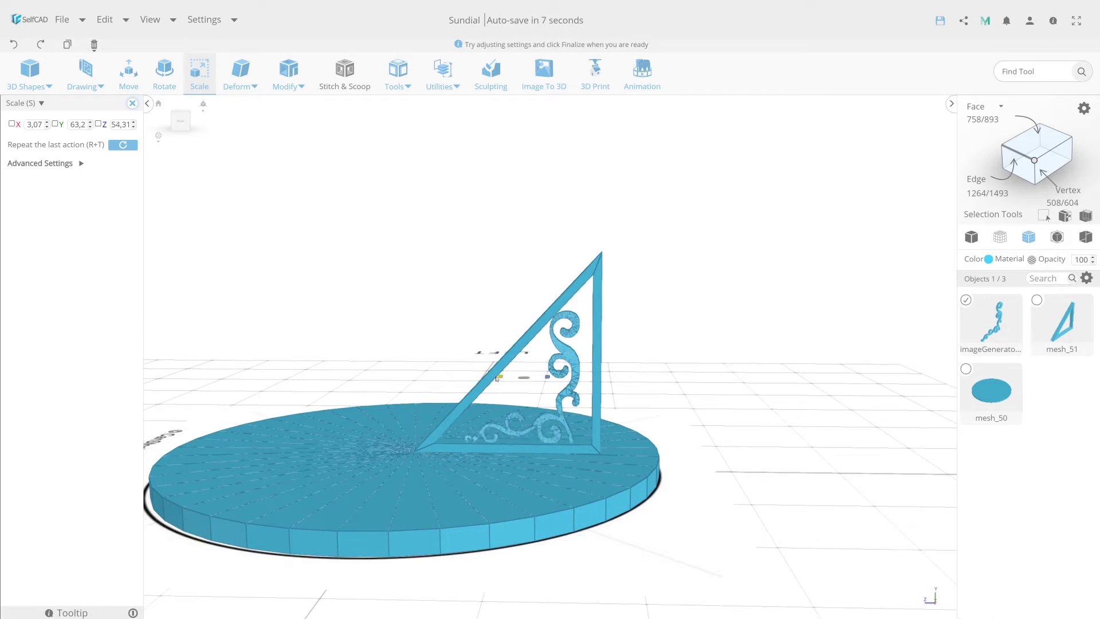
key(m)
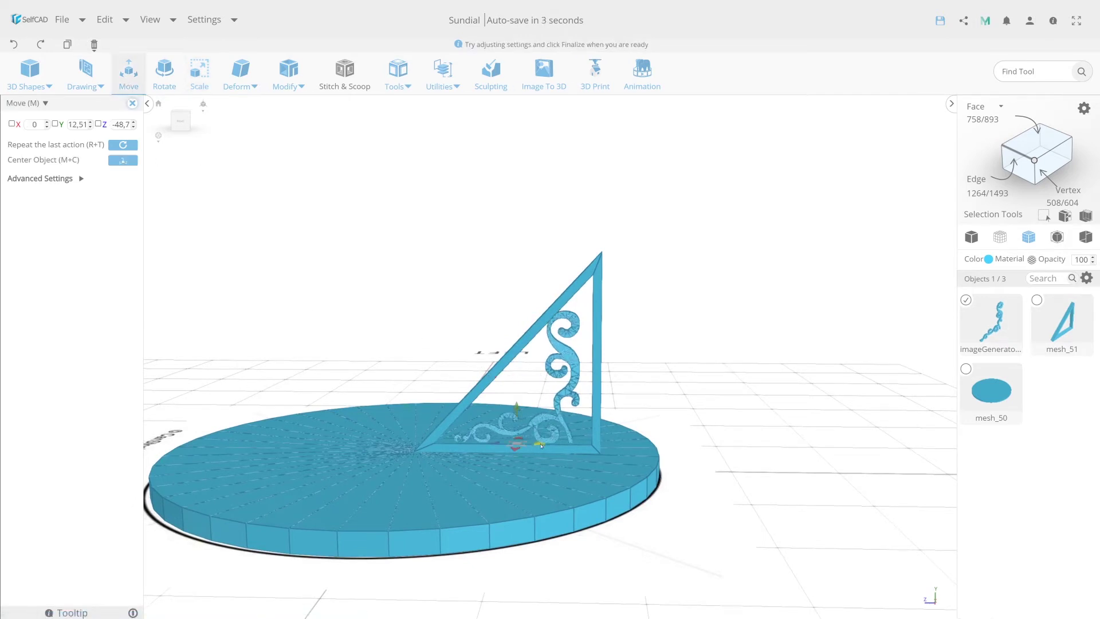
drag(540, 444, 553, 445)
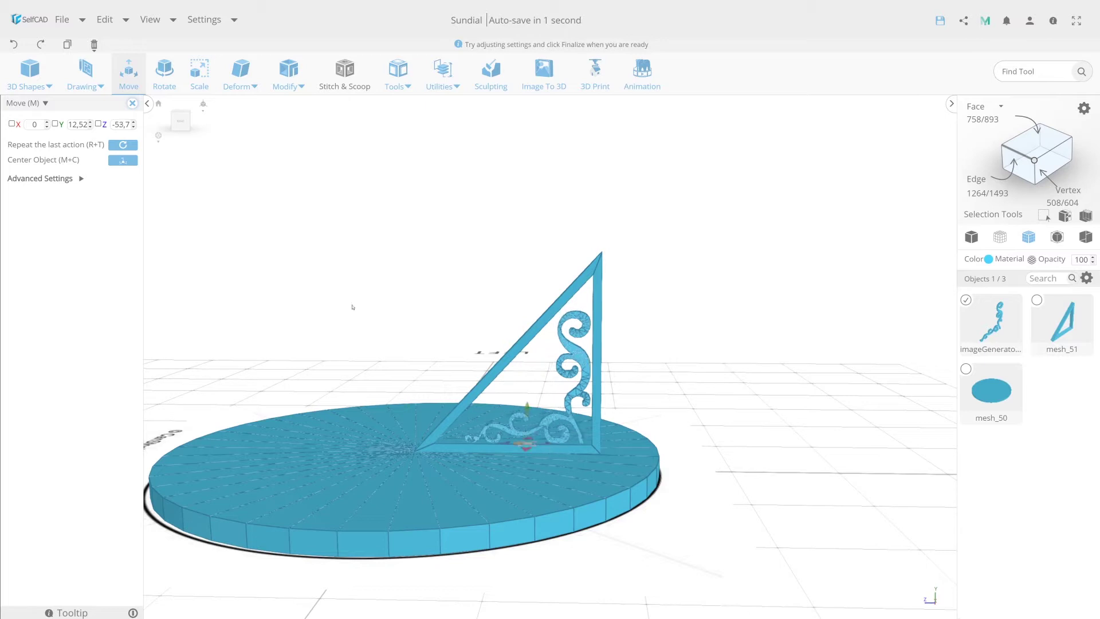
Step: Stretch the ornament taller still and nudge it right, reaching about 3.07 × 72.19 × 76.31
click(199, 72)
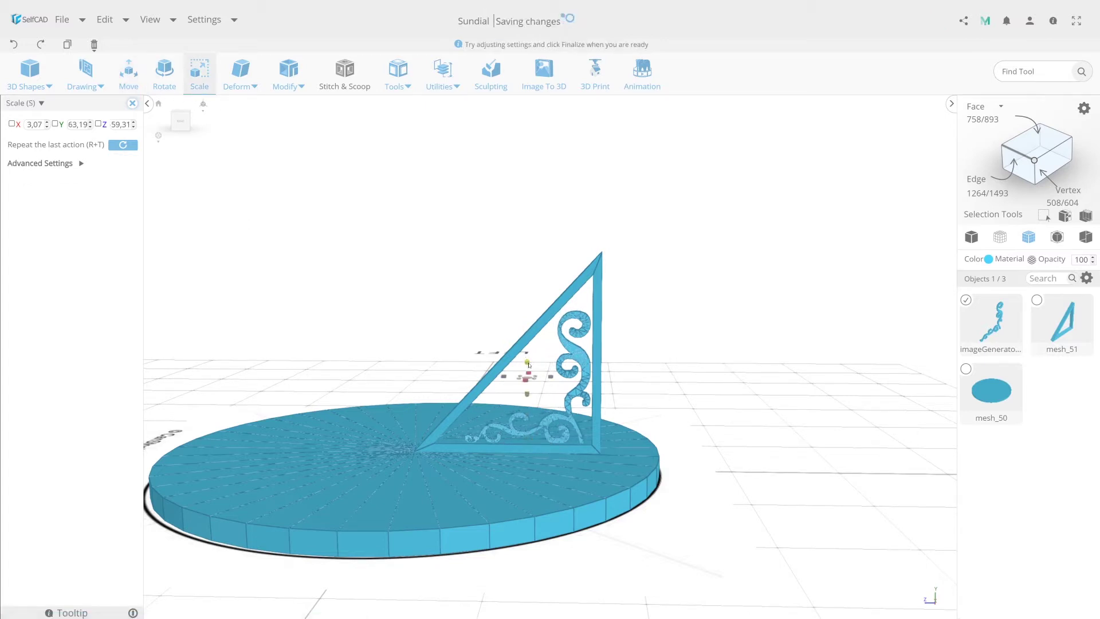
mouse_move(528, 363)
mouse_down()
mouse_move(489, 365)
mouse_move(513, 369)
mouse_move(566, 492)
mouse_move(538, 487)
mouse_up()
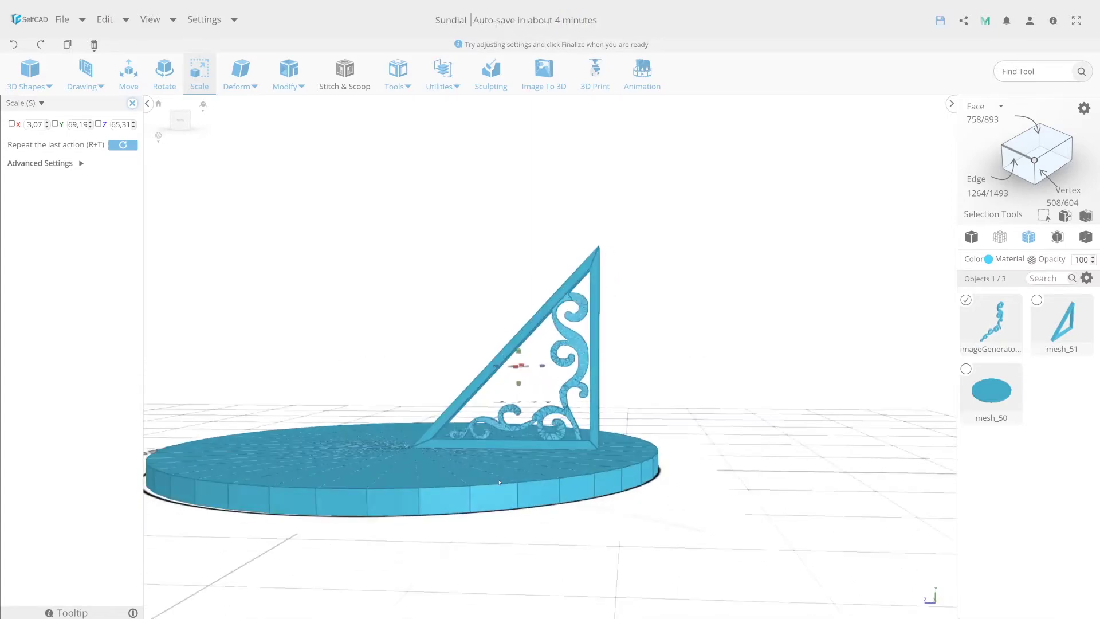
click(128, 70)
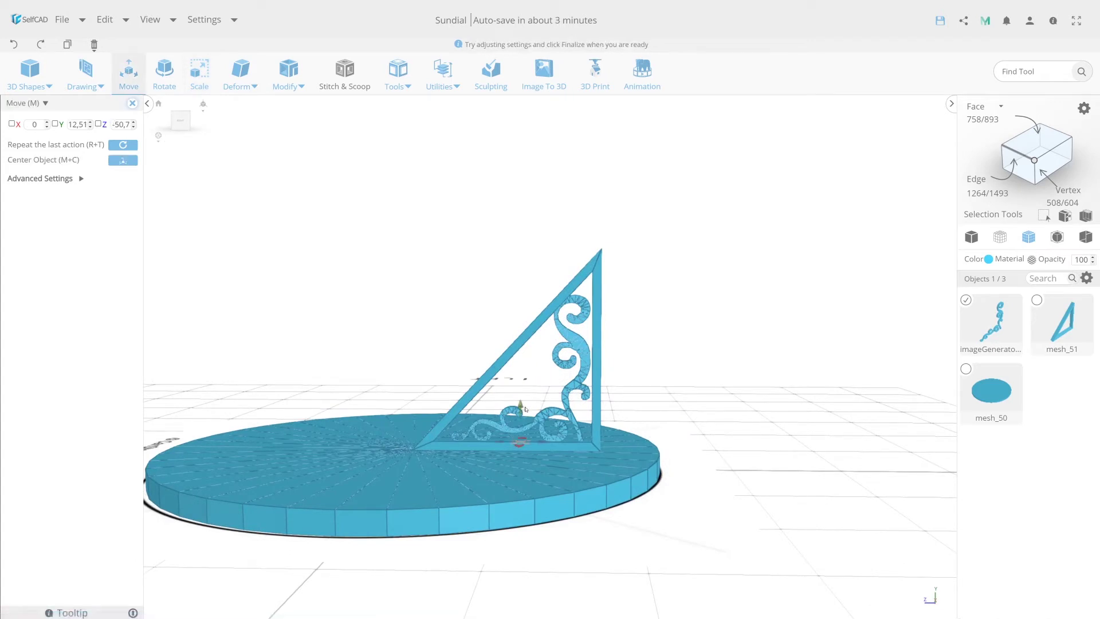
drag(540, 441, 549, 443)
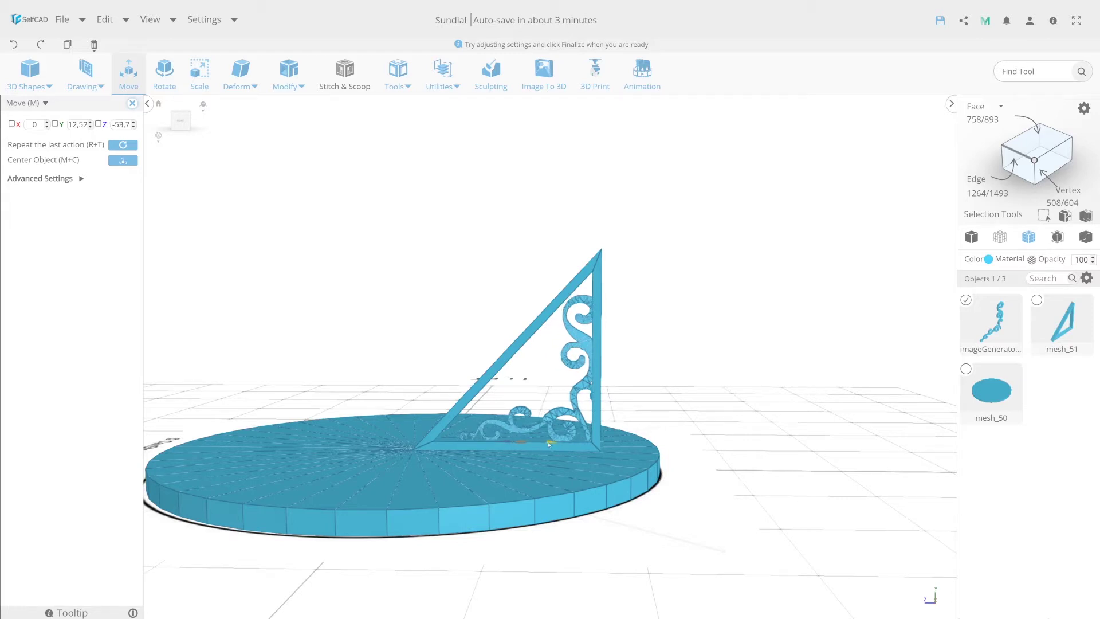
click(204, 86)
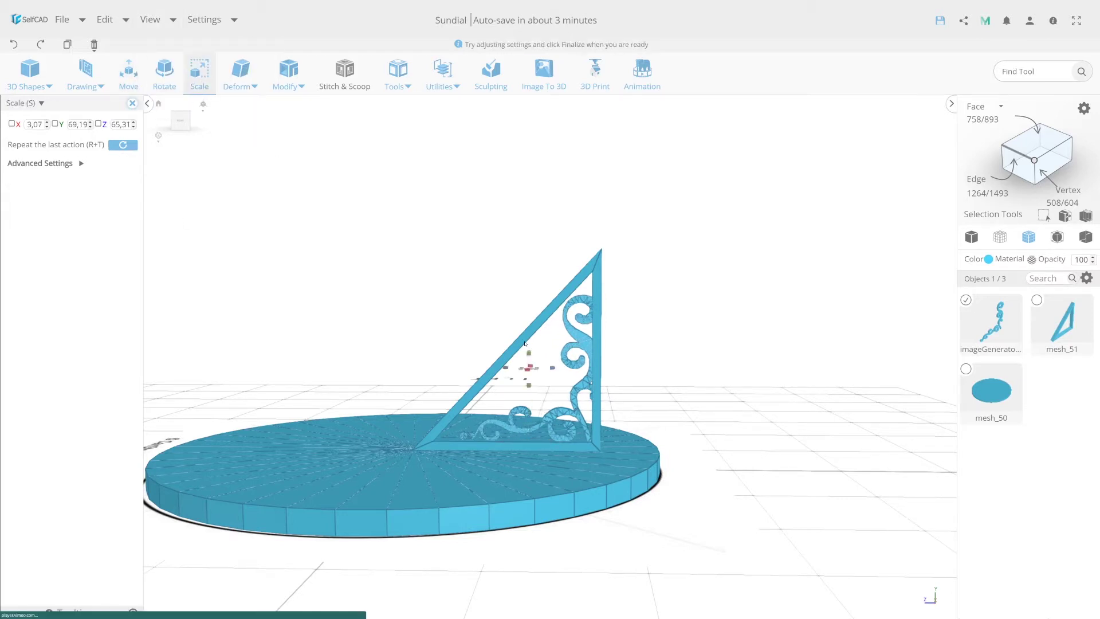
drag(528, 356, 482, 361)
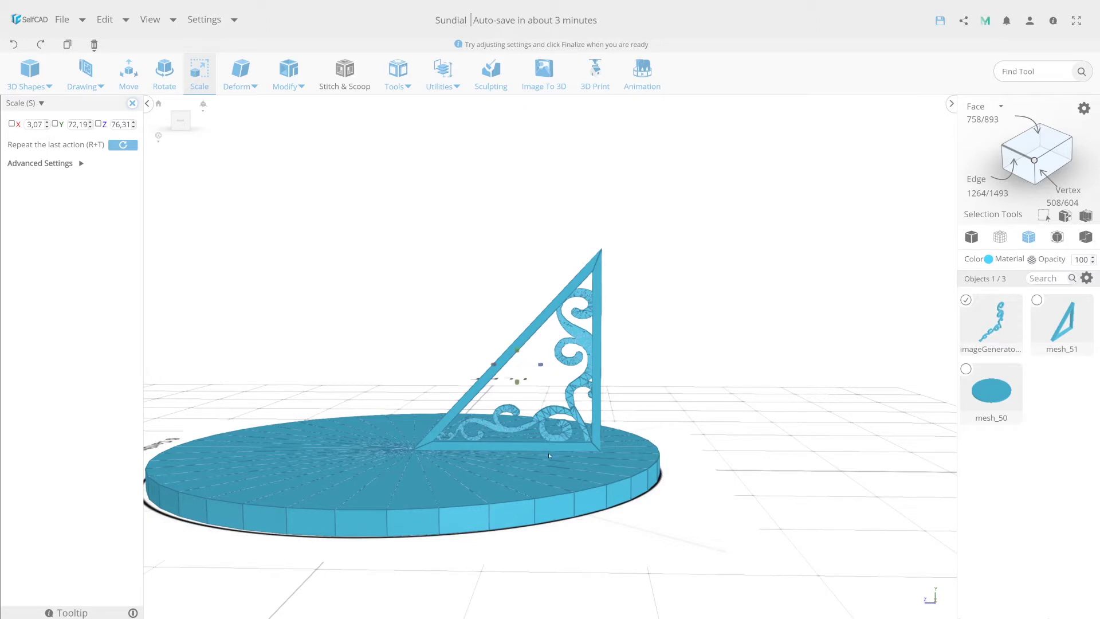
Step: Select the gnomon mesh_51 in wireframe view, and undo its accidental deletion
click(966, 300)
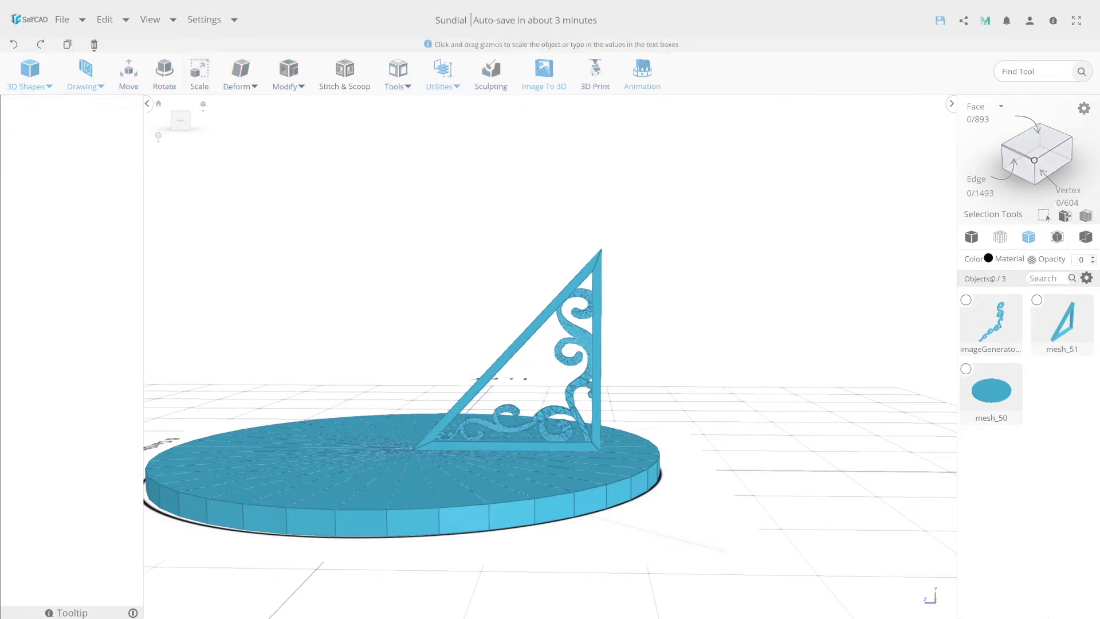
click(1061, 321)
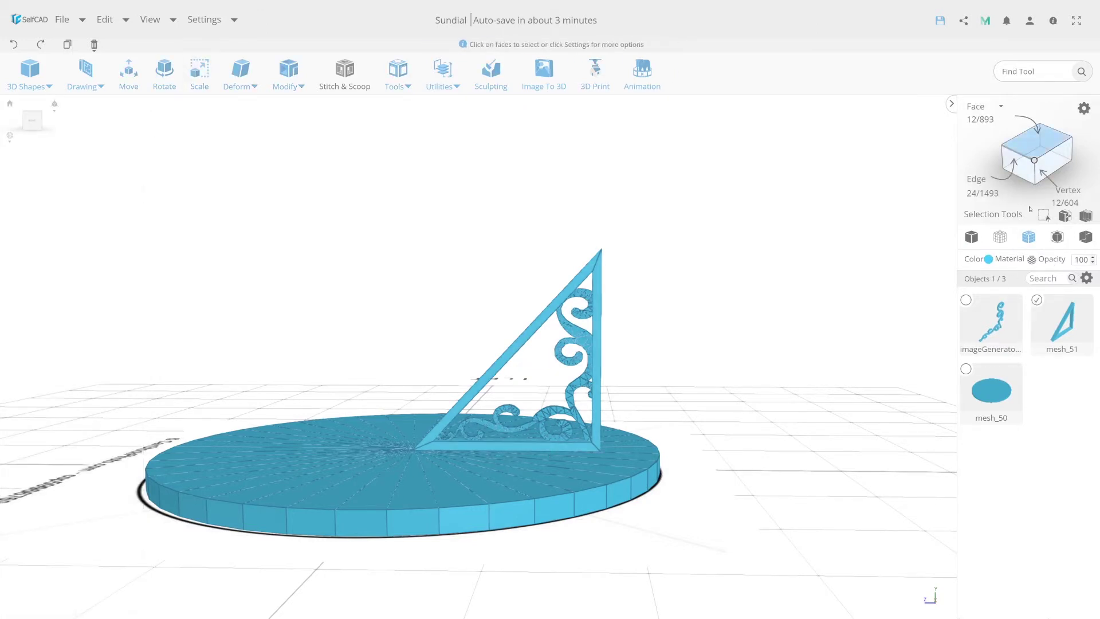
click(1000, 236)
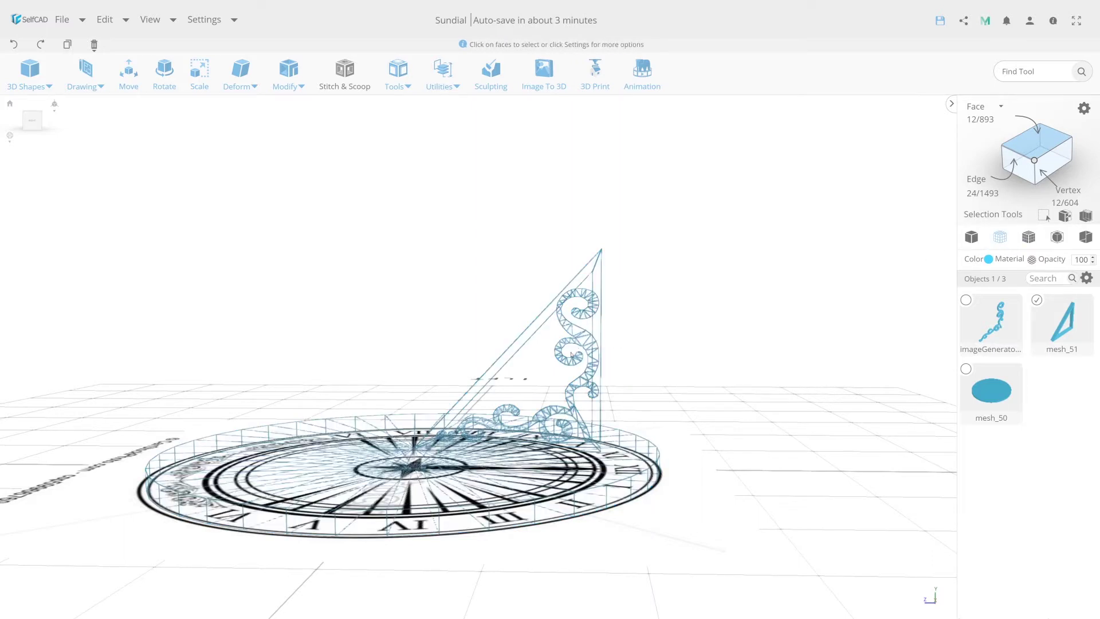
click(110, 64)
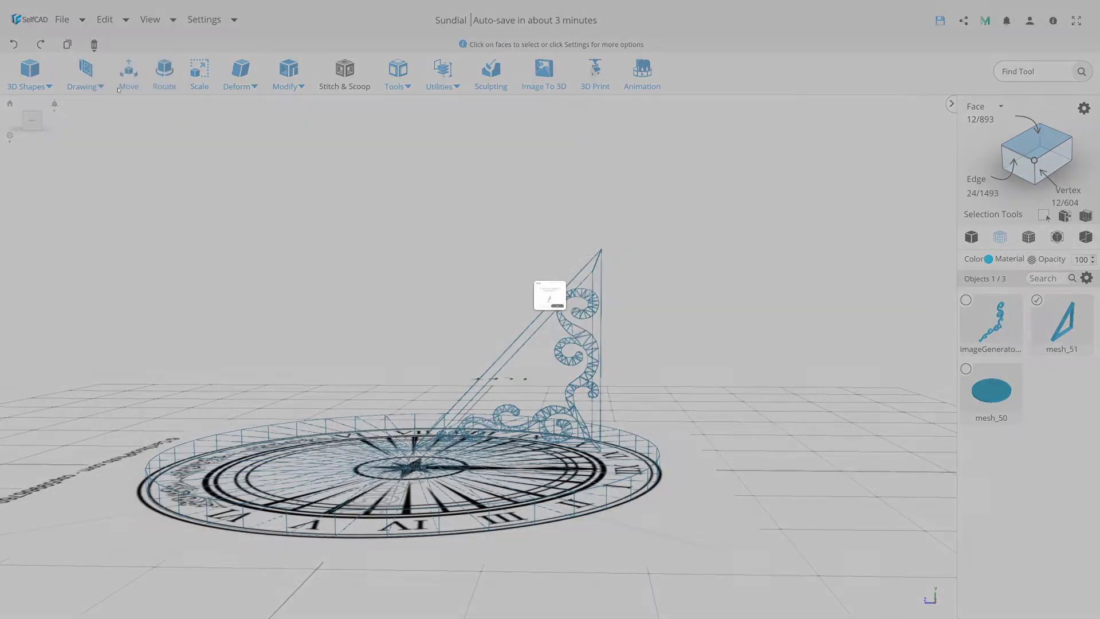
click(523, 332)
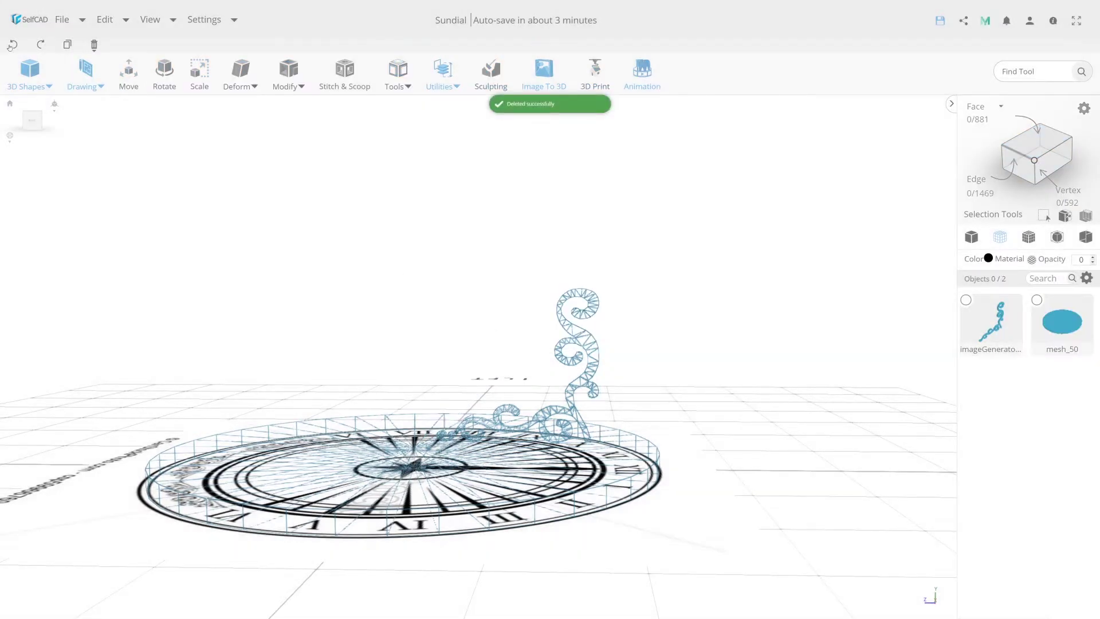
click(13, 45)
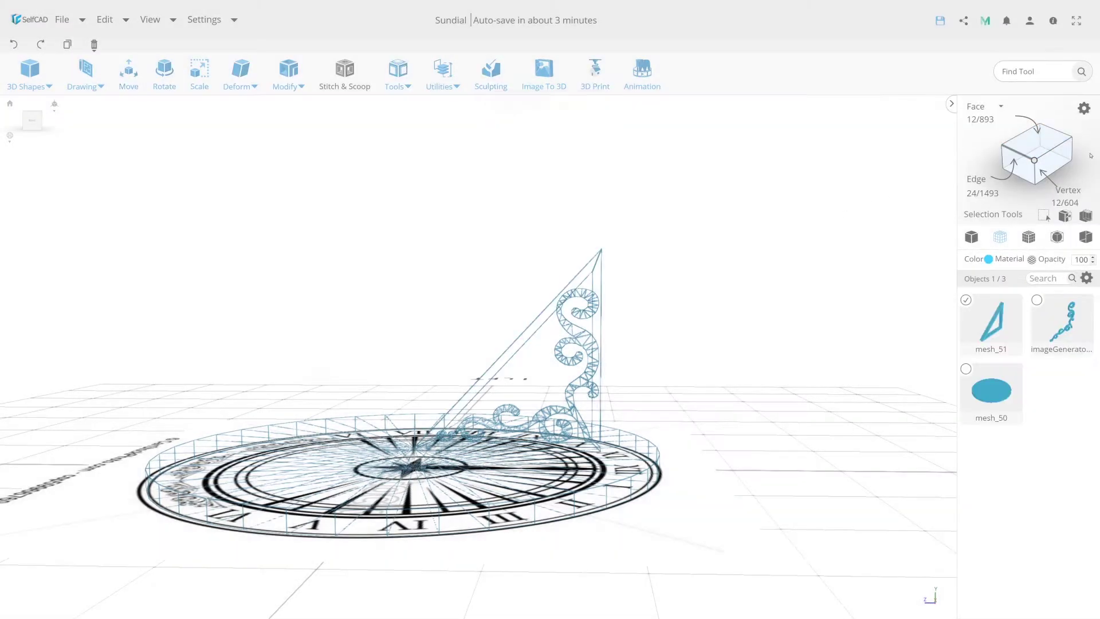
Step: In Face mode with solid shading, select the gnomon's upright side face and thin front edge face
click(1043, 144)
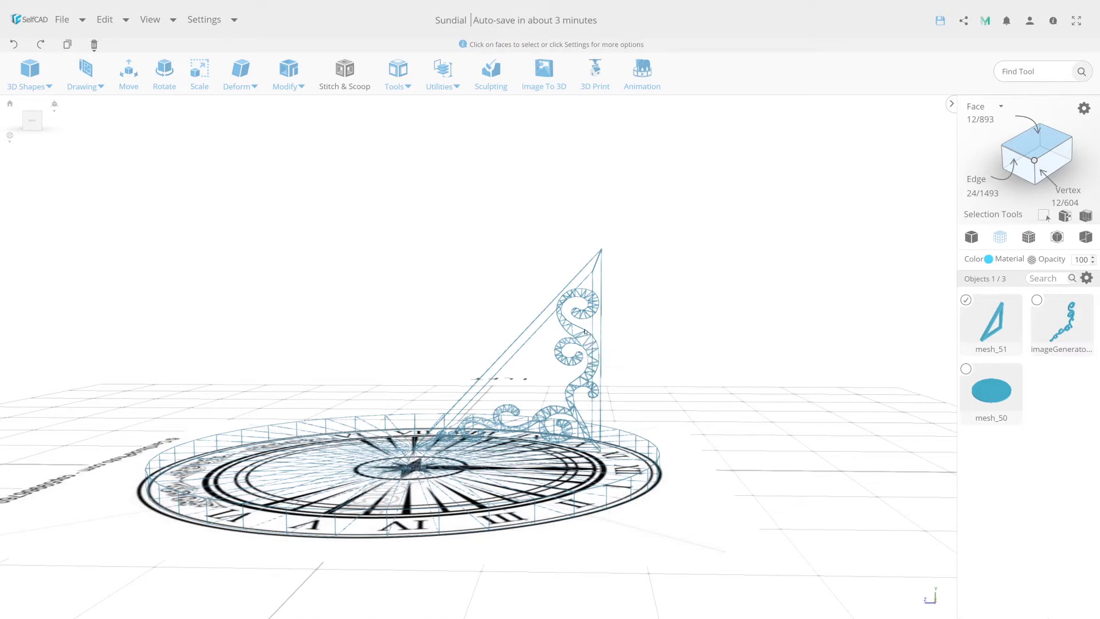
click(973, 236)
click(596, 364)
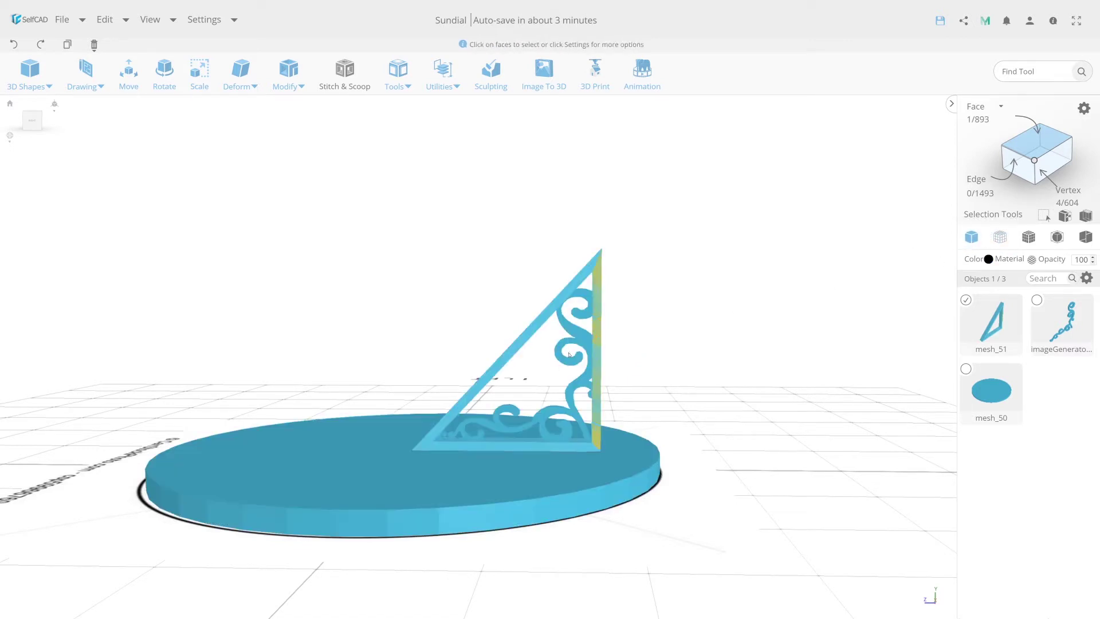
right_drag(664, 346, 507, 356)
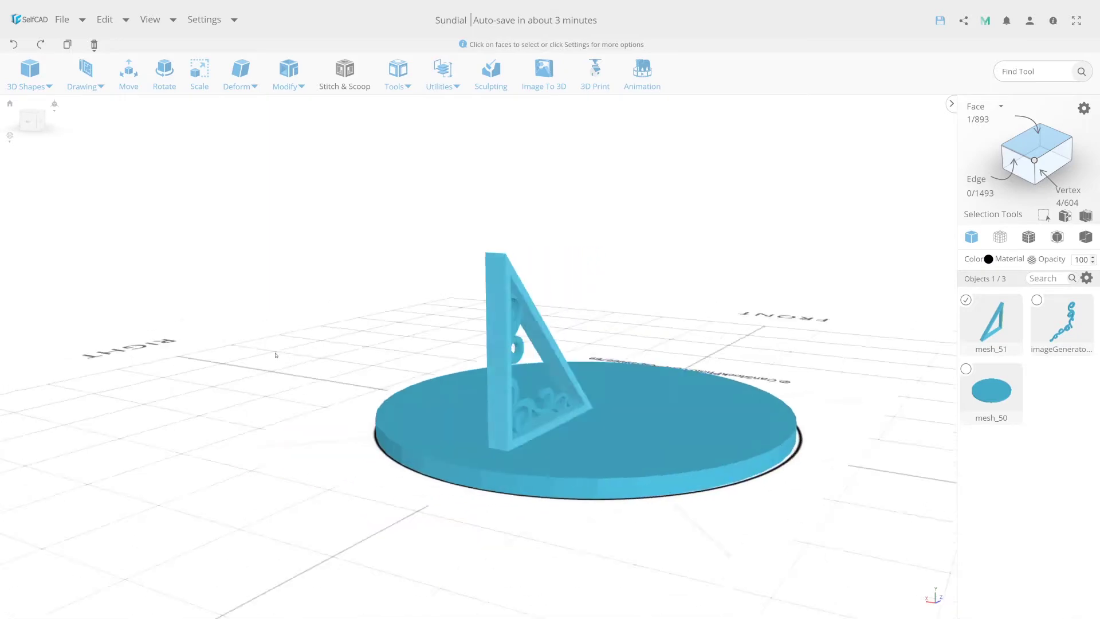
click(495, 360)
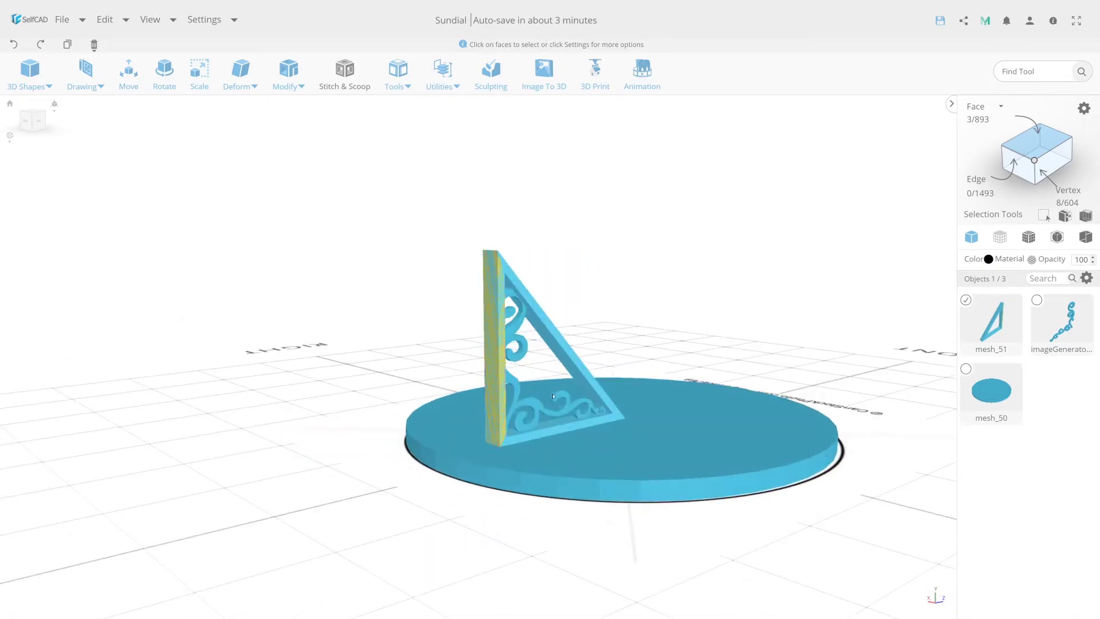
mouse_move(654, 451)
right_down()
mouse_move(742, 457)
mouse_move(830, 432)
mouse_move(800, 432)
right_up()
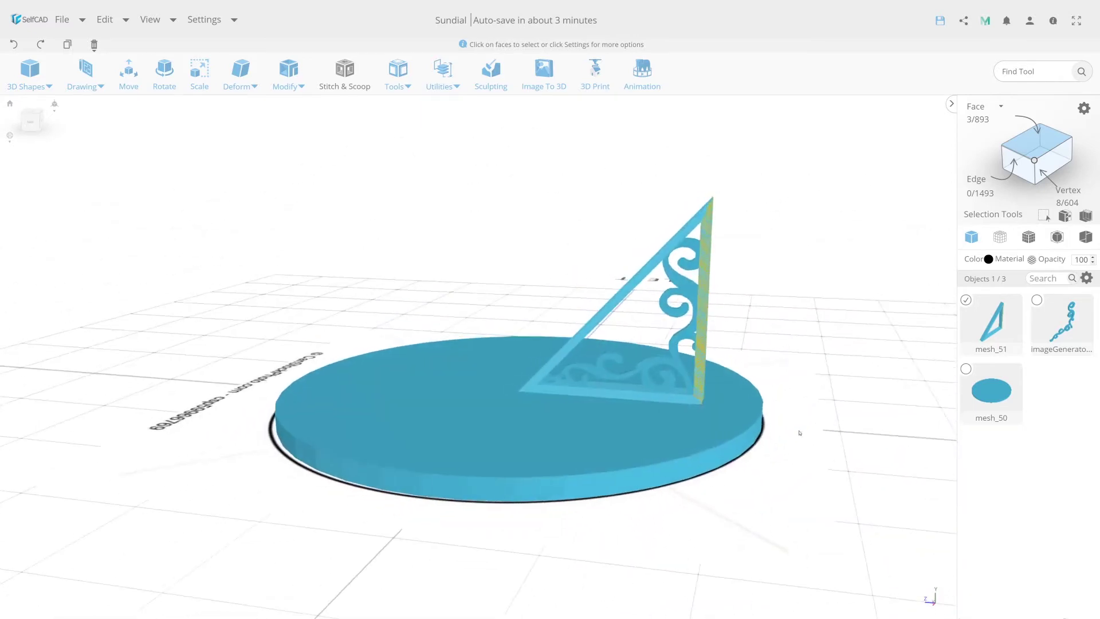
scroll(750, 237, up, 3)
right_drag(750, 237, 687, 246)
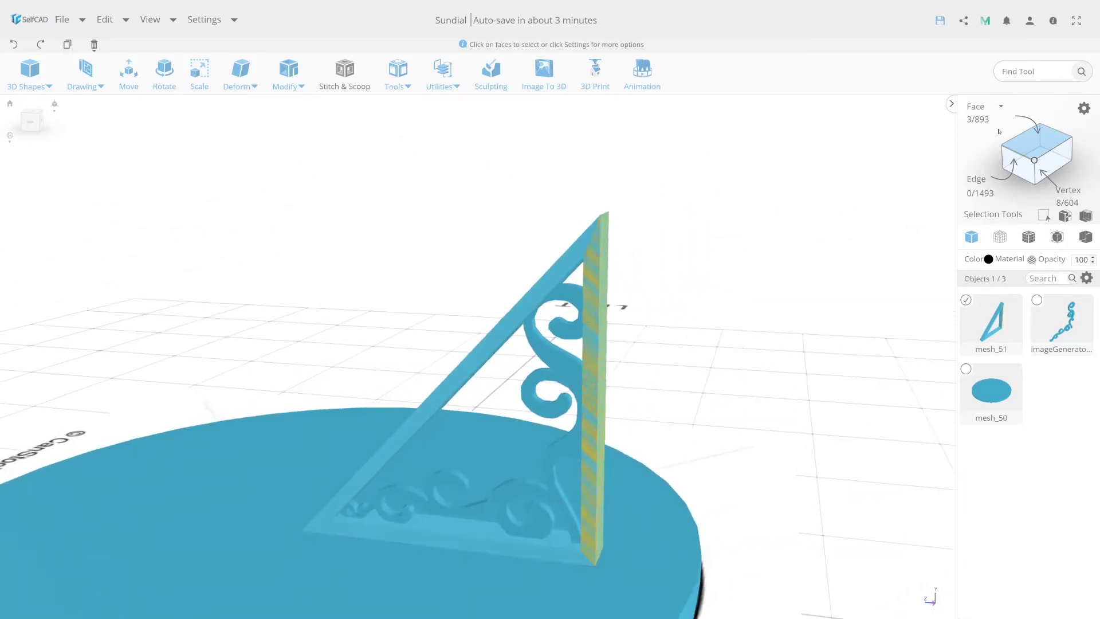
scroll(615, 307, up, 2)
scroll(615, 307, up, 2)
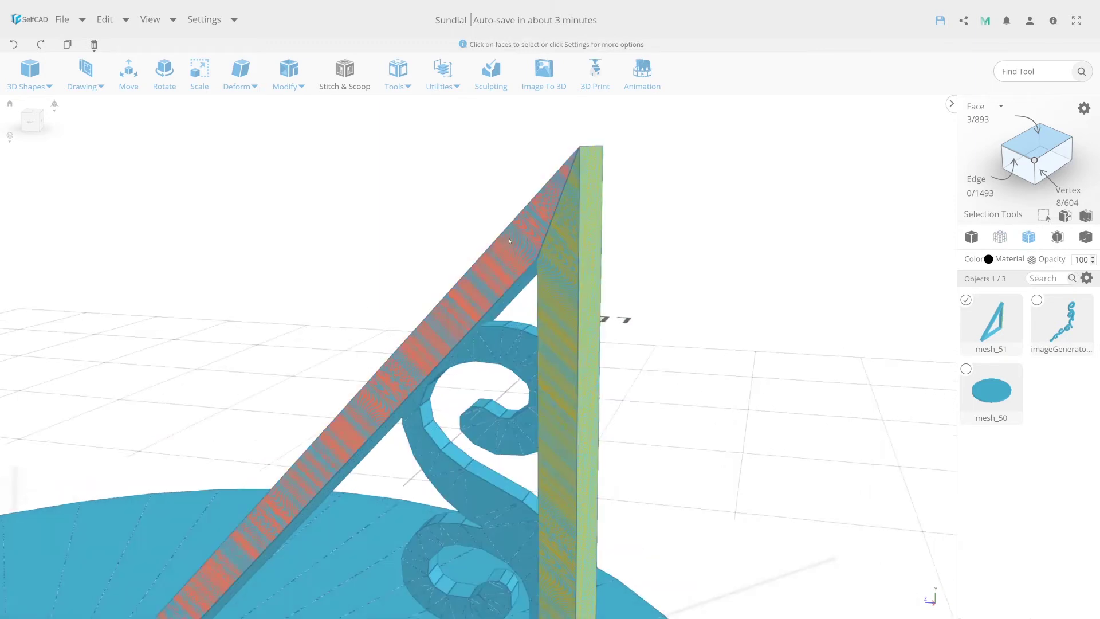
mouse_move(288, 77)
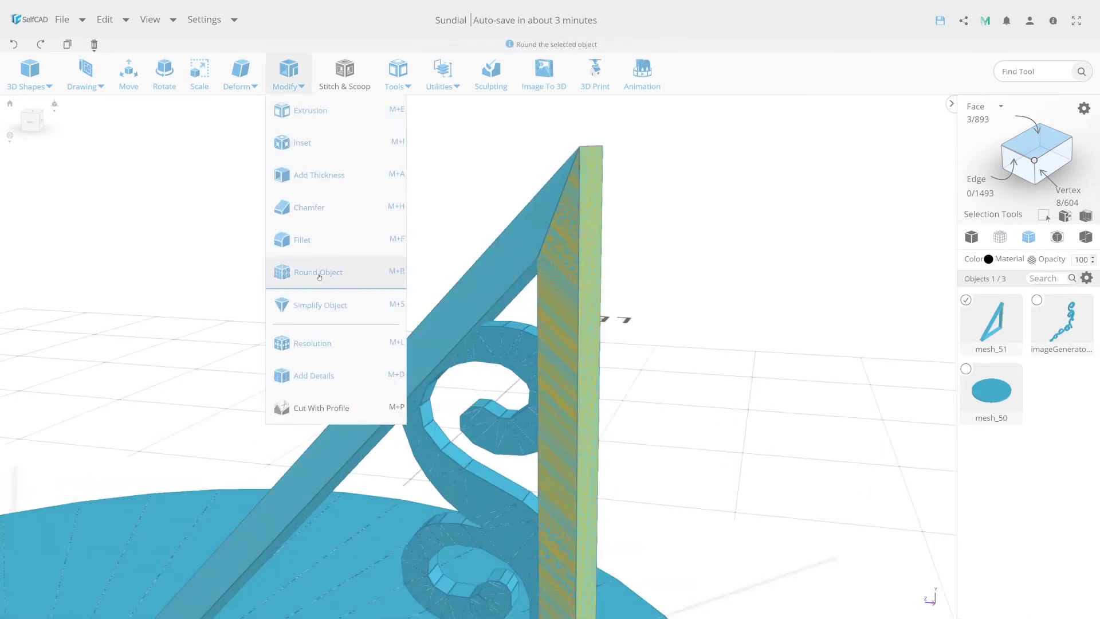
Step: Use Add Details to cut edges and points at the gnomon's upright face and inner corner
click(313, 375)
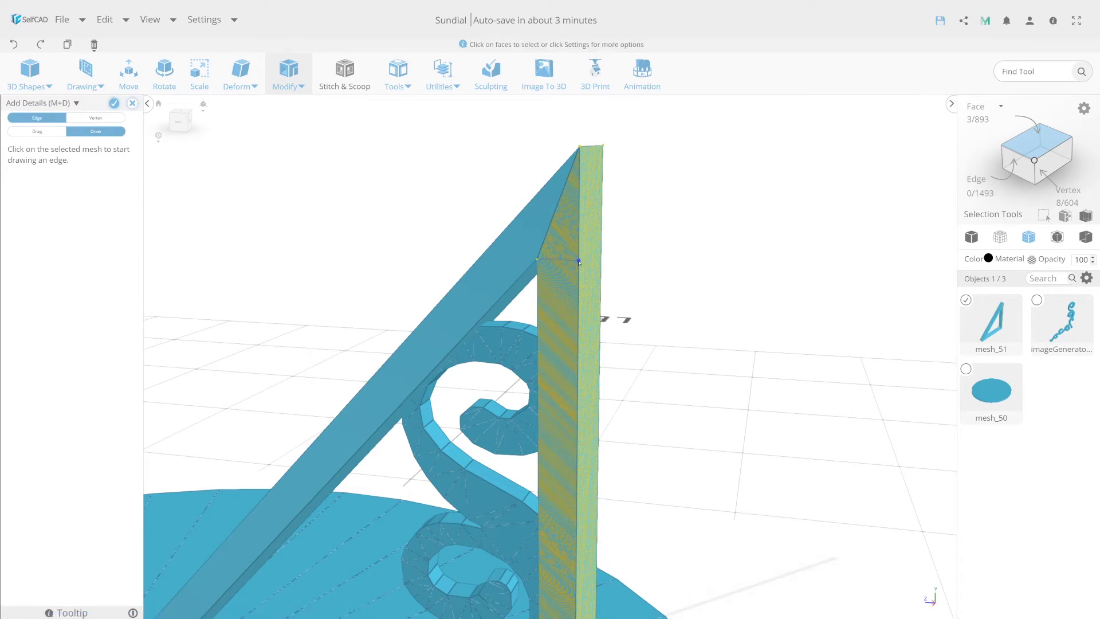
click(578, 262)
drag(715, 272, 643, 156)
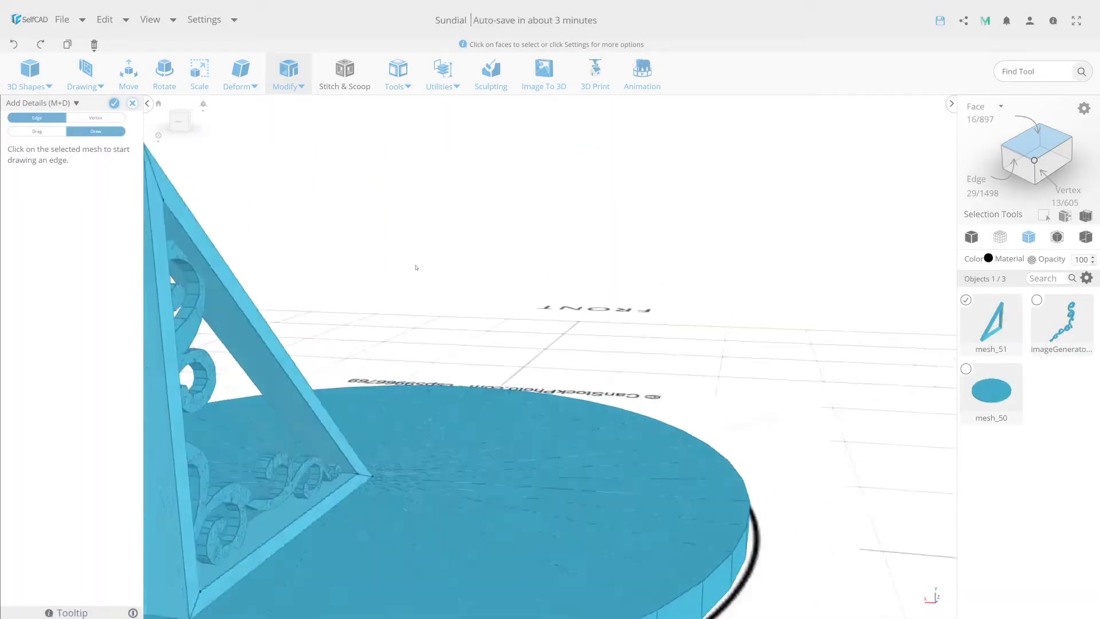
scroll(642, 155, up, 3)
scroll(611, 266, up, 2)
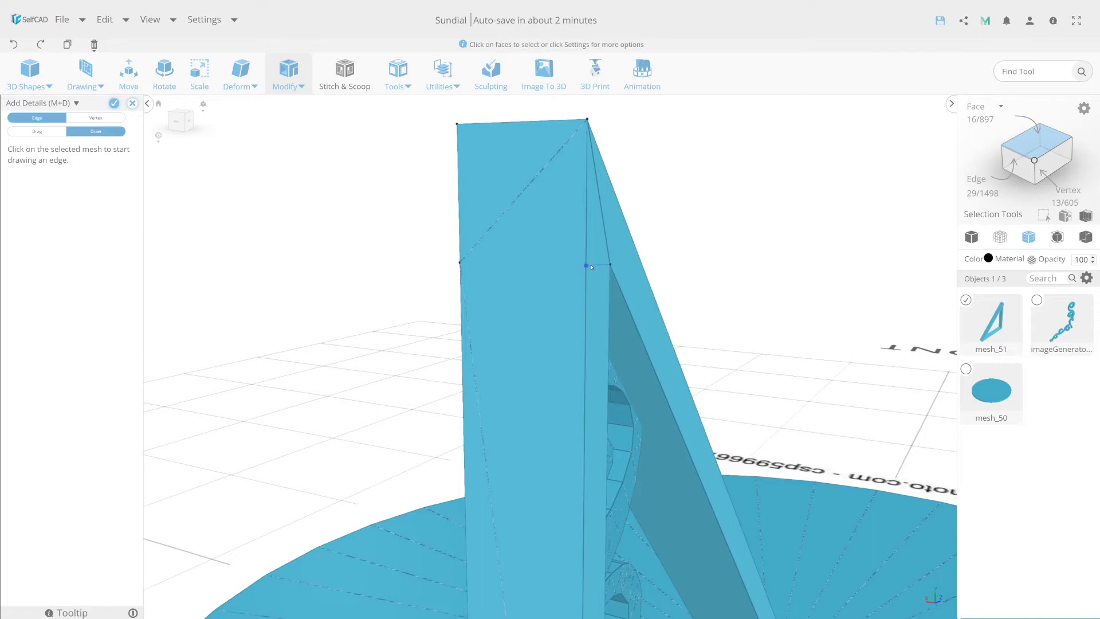
scroll(527, 266, down, 3)
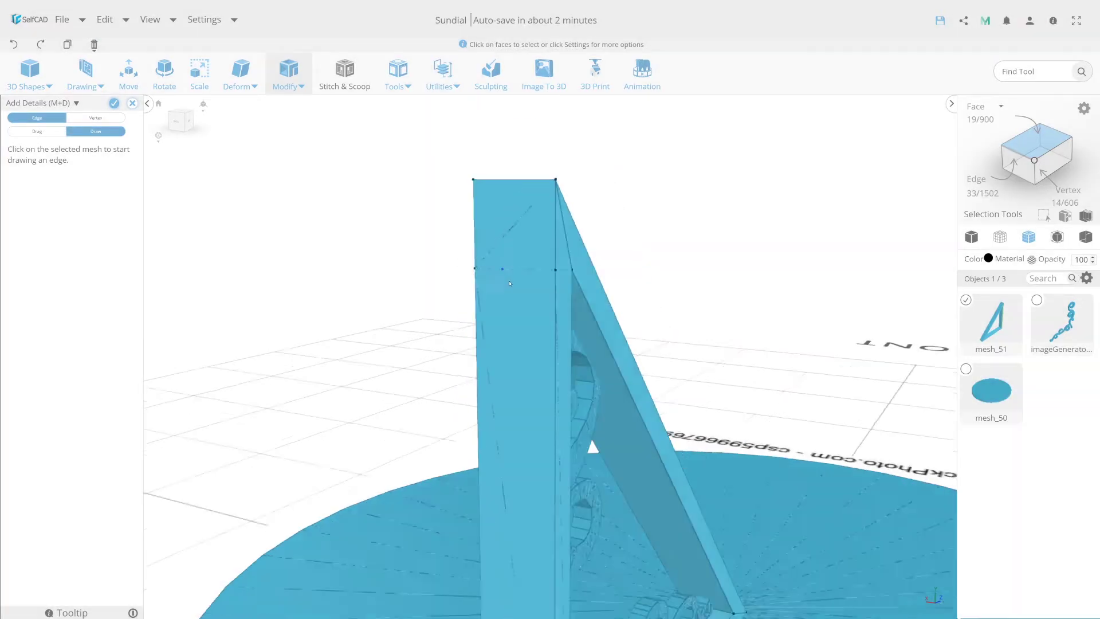
scroll(538, 412, down, 3)
scroll(539, 412, up, 2)
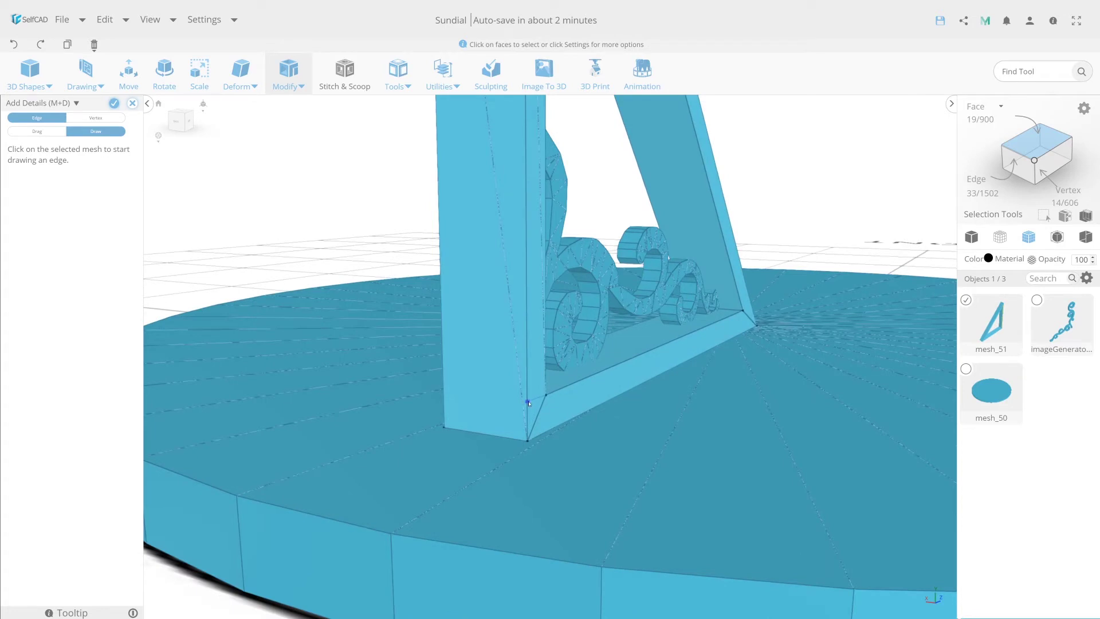
click(527, 402)
right_drag(298, 345, 645, 402)
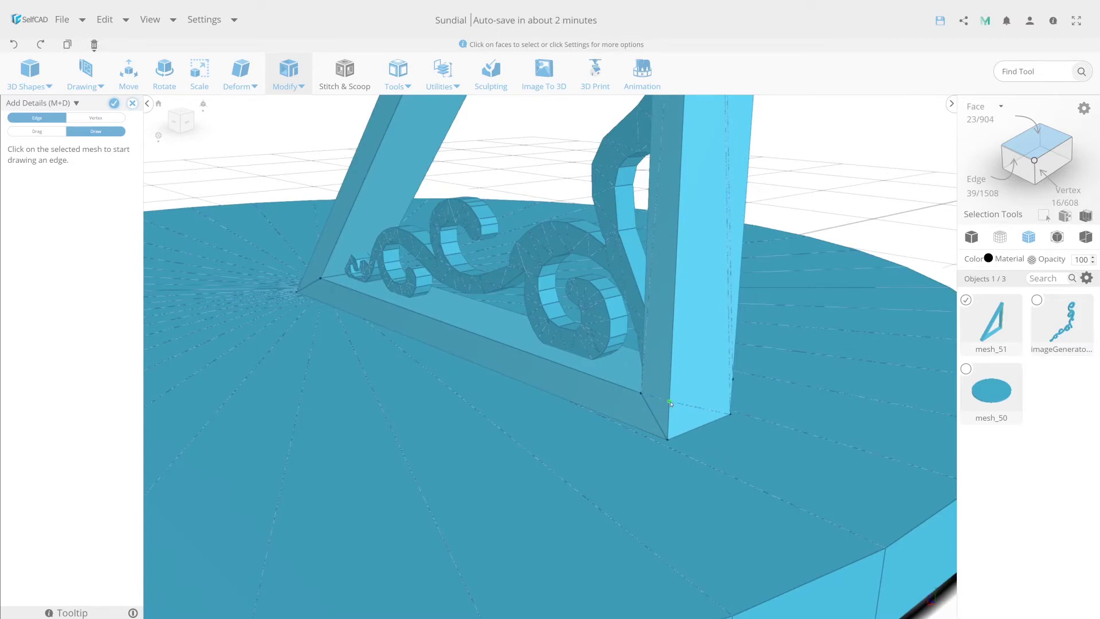
click(727, 388)
click(115, 104)
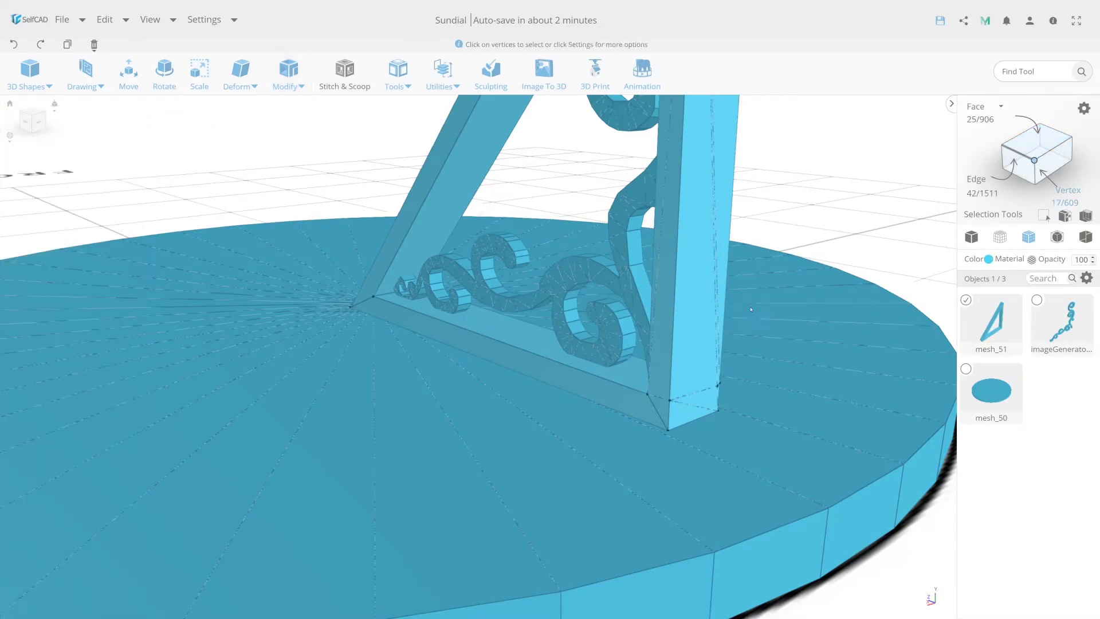
scroll(716, 248, down, 5)
Step: Delete the faces of the gnomon's thick upright column
scroll(715, 248, down, 3)
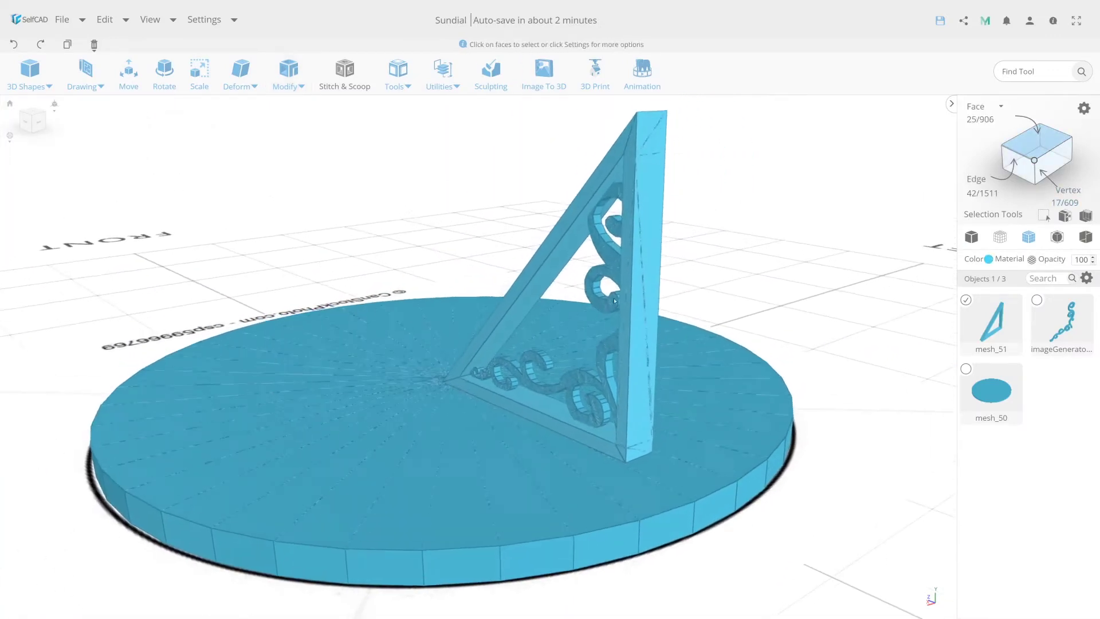
click(658, 280)
drag(753, 308, 203, 310)
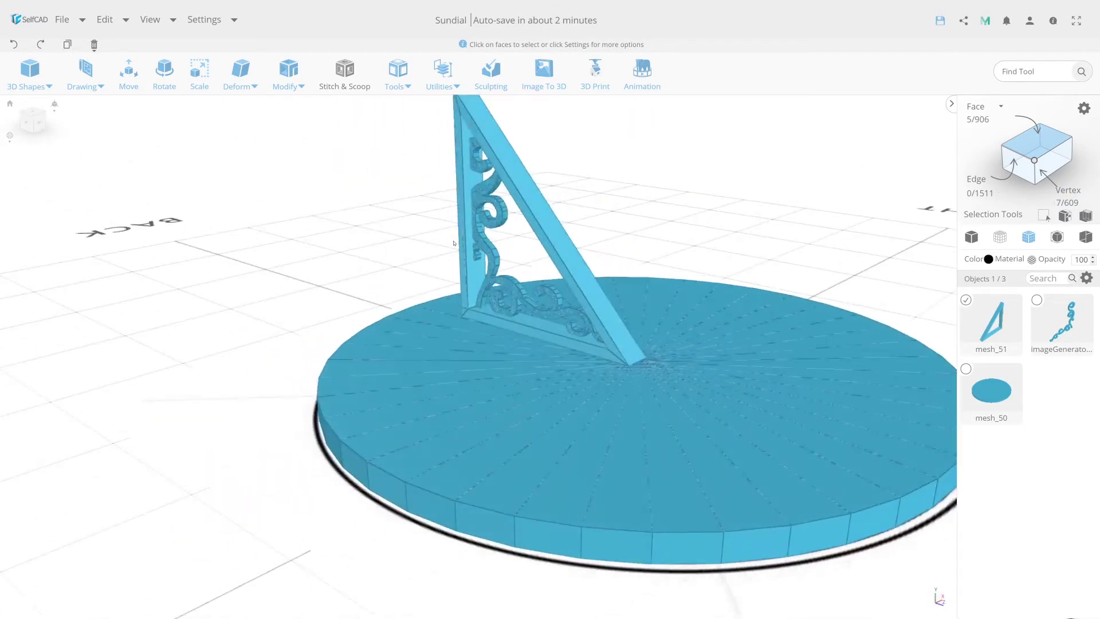
drag(437, 252, 447, 254)
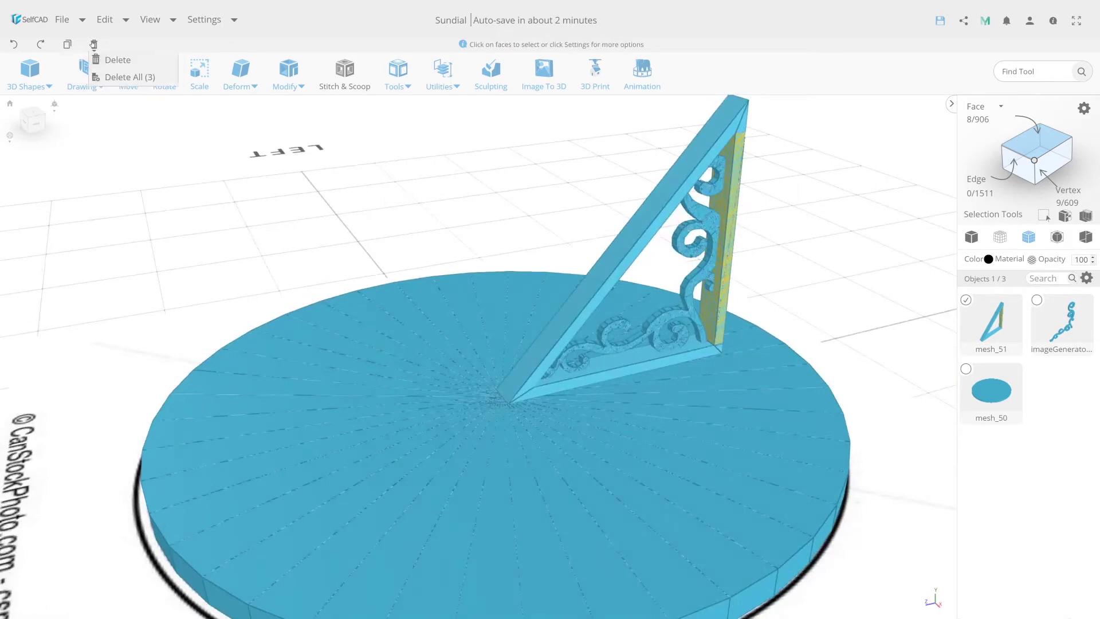
click(109, 57)
click(524, 335)
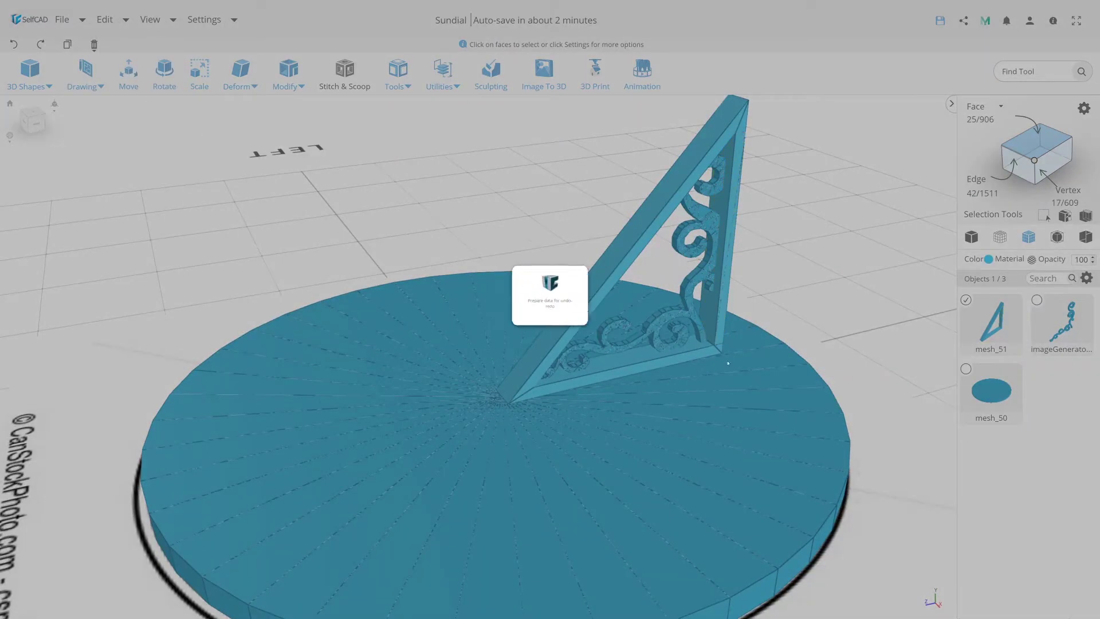
Step: Patch the gnomon's open holes with Fill Polygons and remove duplicate geometry
scroll(780, 291, up, 2)
mouse_move(768, 356)
mouse_down()
mouse_move(762, 469)
mouse_move(703, 327)
mouse_up()
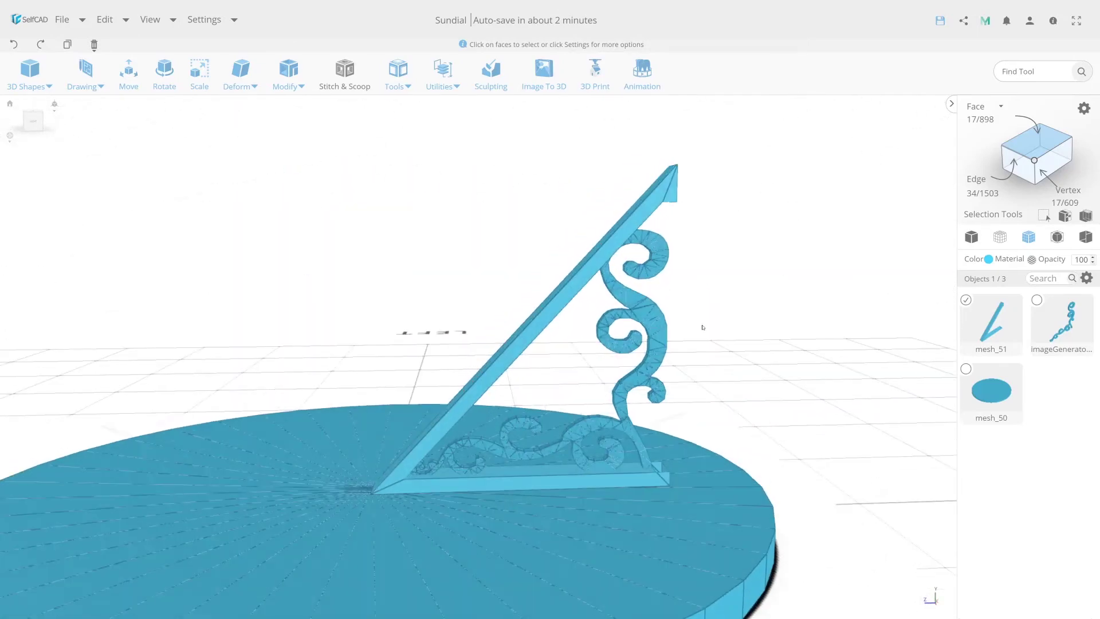
drag(702, 327, 617, 331)
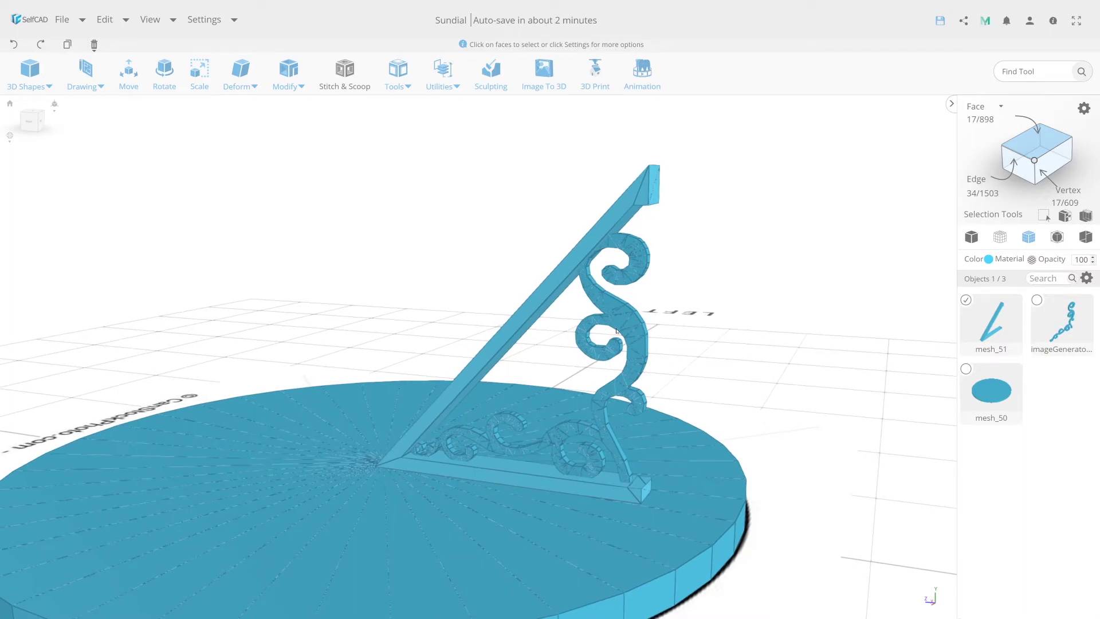
drag(617, 330, 640, 336)
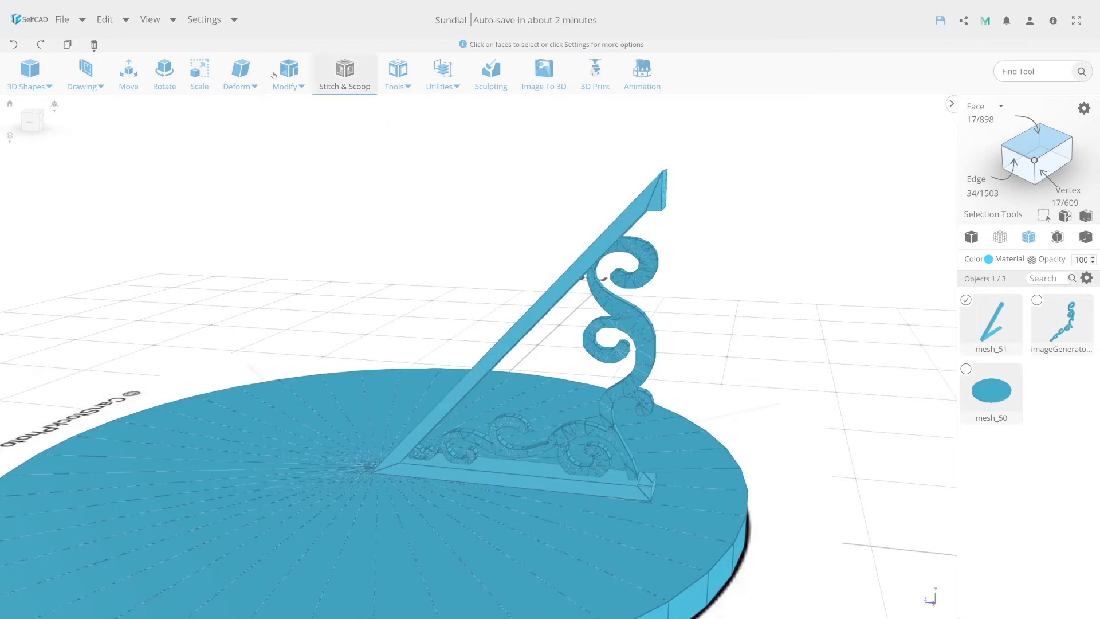
mouse_move(397, 75)
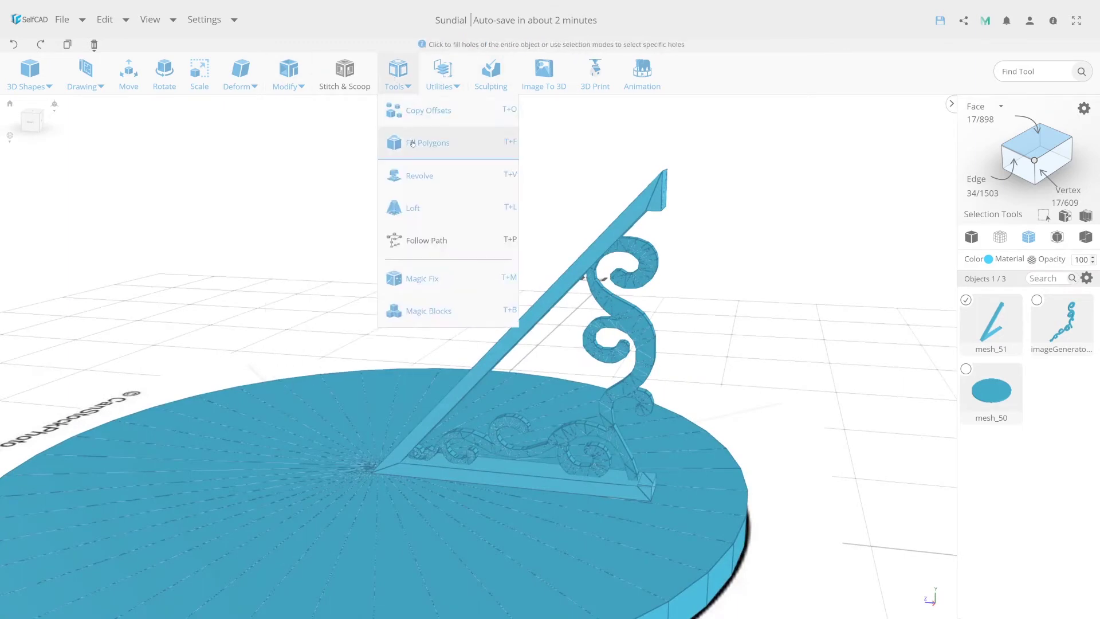
click(427, 142)
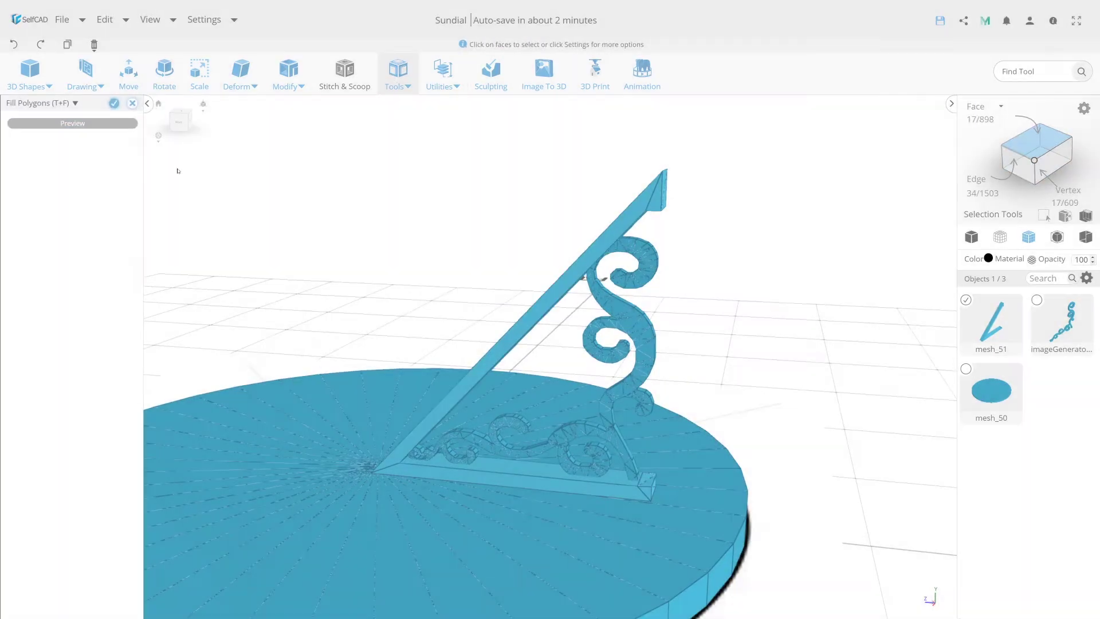
click(116, 103)
mouse_move(442, 75)
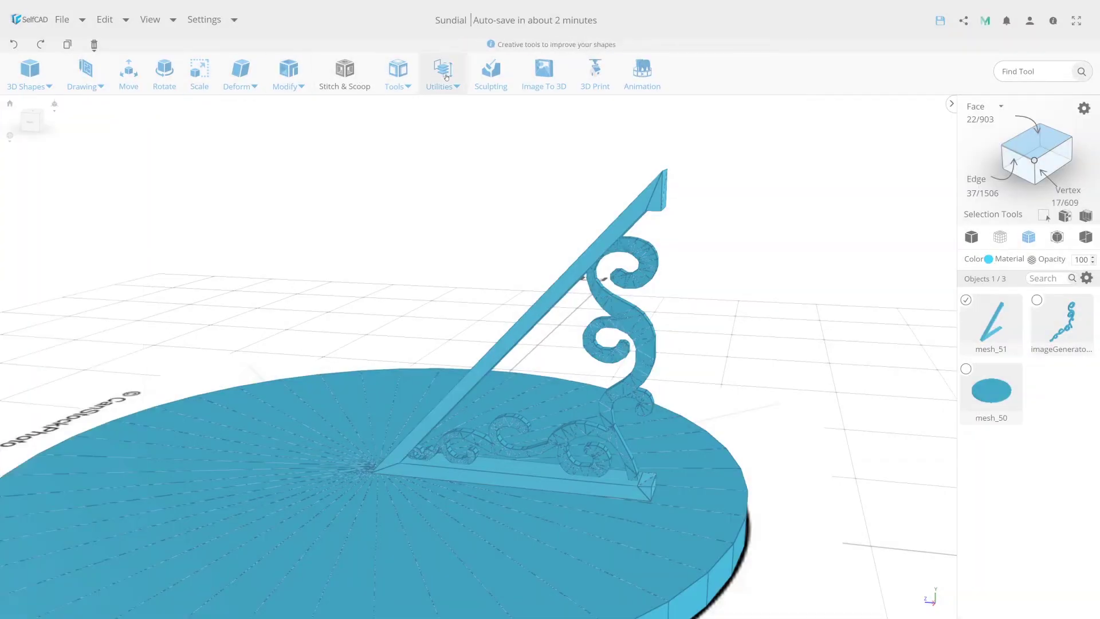
click(462, 316)
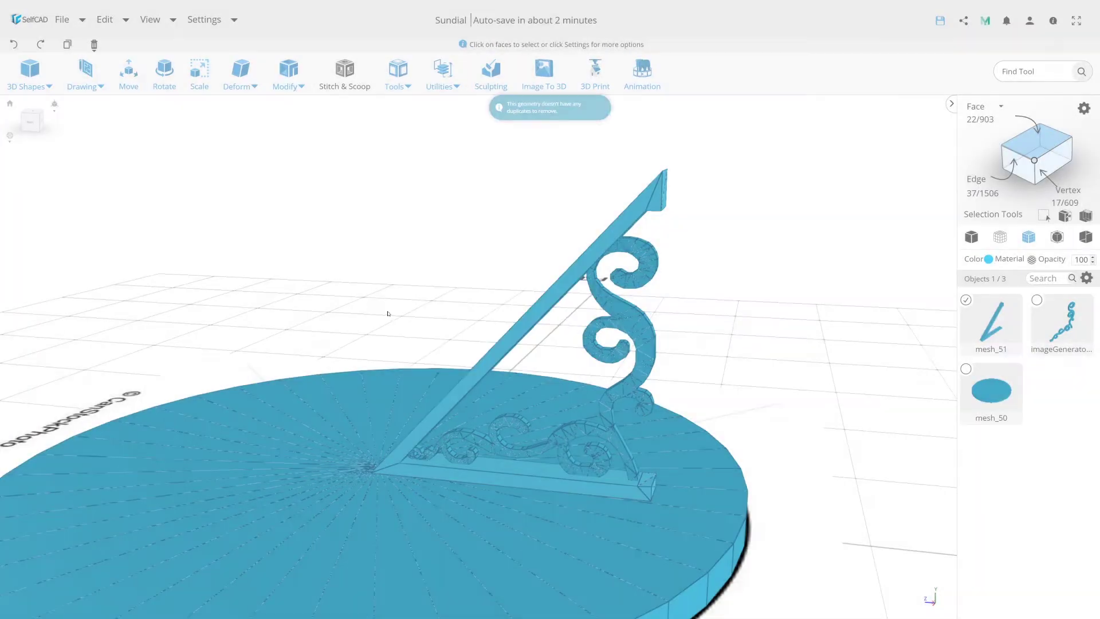
scroll(630, 286, up, 3)
scroll(635, 303, up, 2)
scroll(635, 303, down, 3)
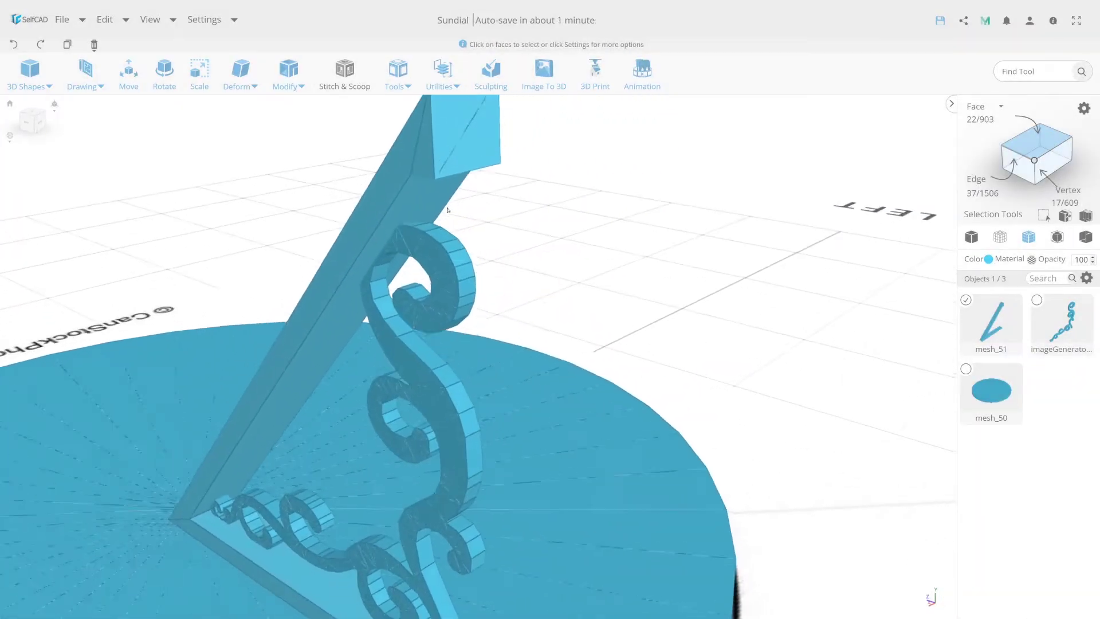
drag(569, 312, 501, 238)
Step: Nudge the gnomon's diagonal tip edge slightly along Y with minimum move step size
click(1015, 151)
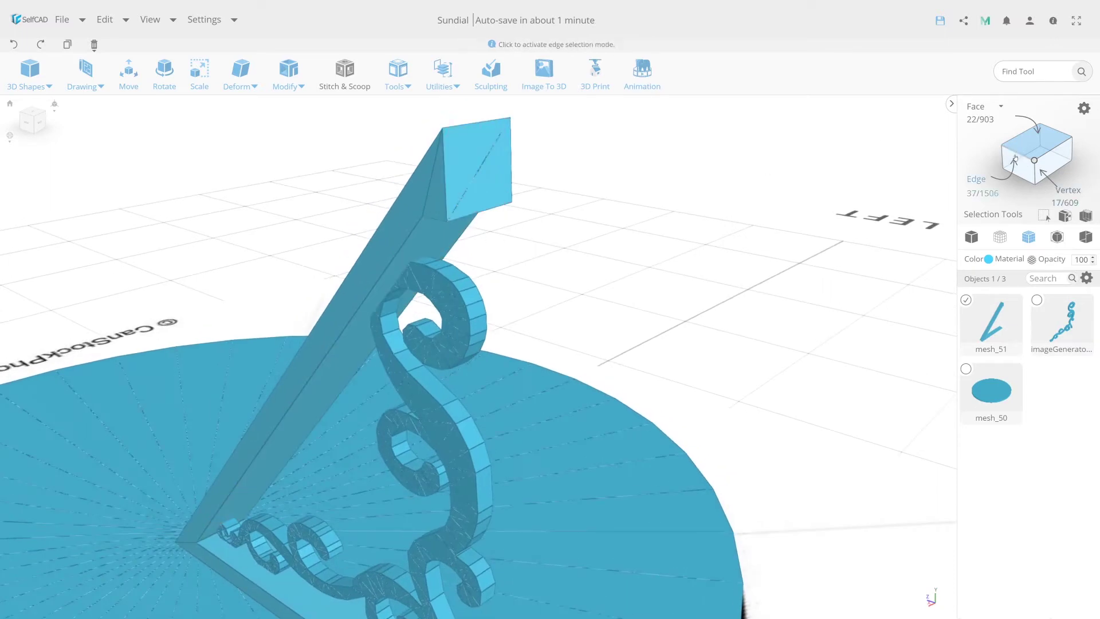
click(476, 174)
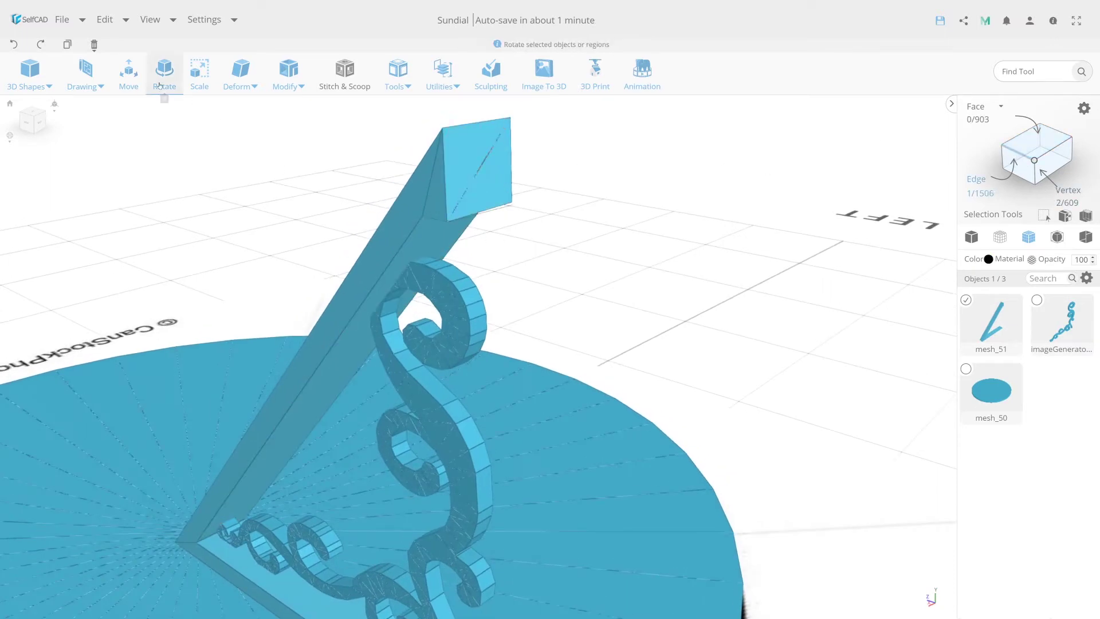
click(128, 72)
drag(482, 176, 483, 166)
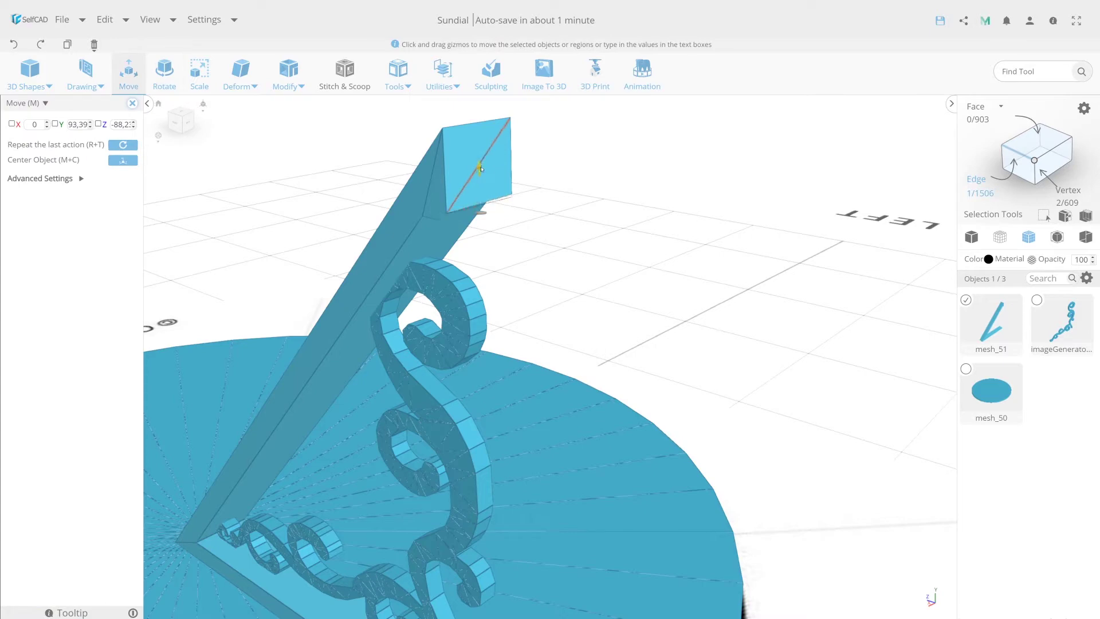
scroll(664, 285, up, 3)
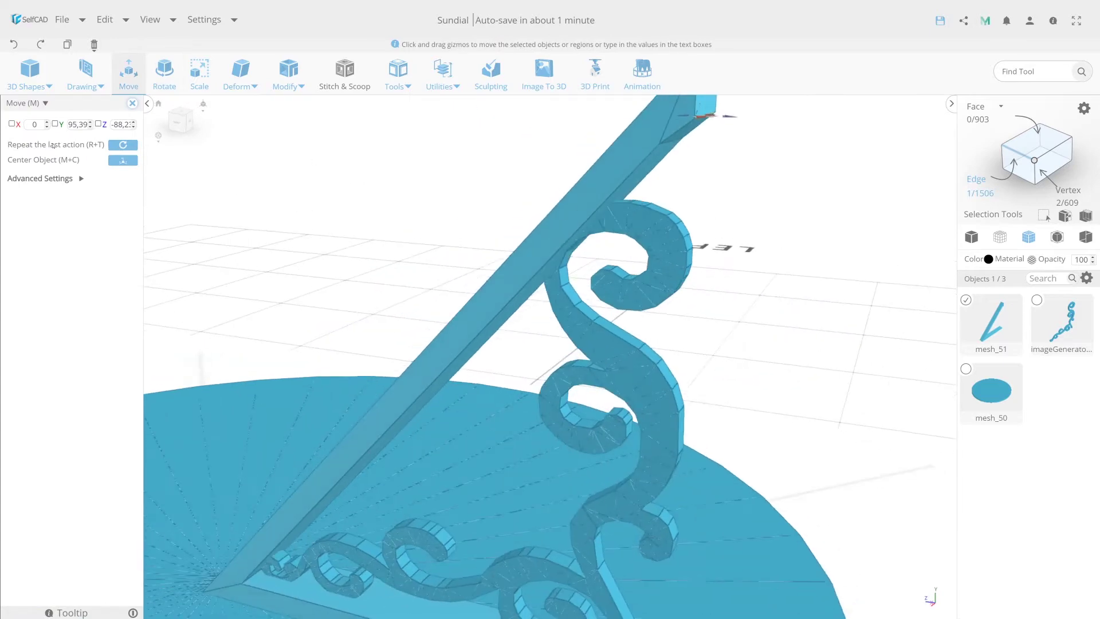
click(55, 178)
click(118, 230)
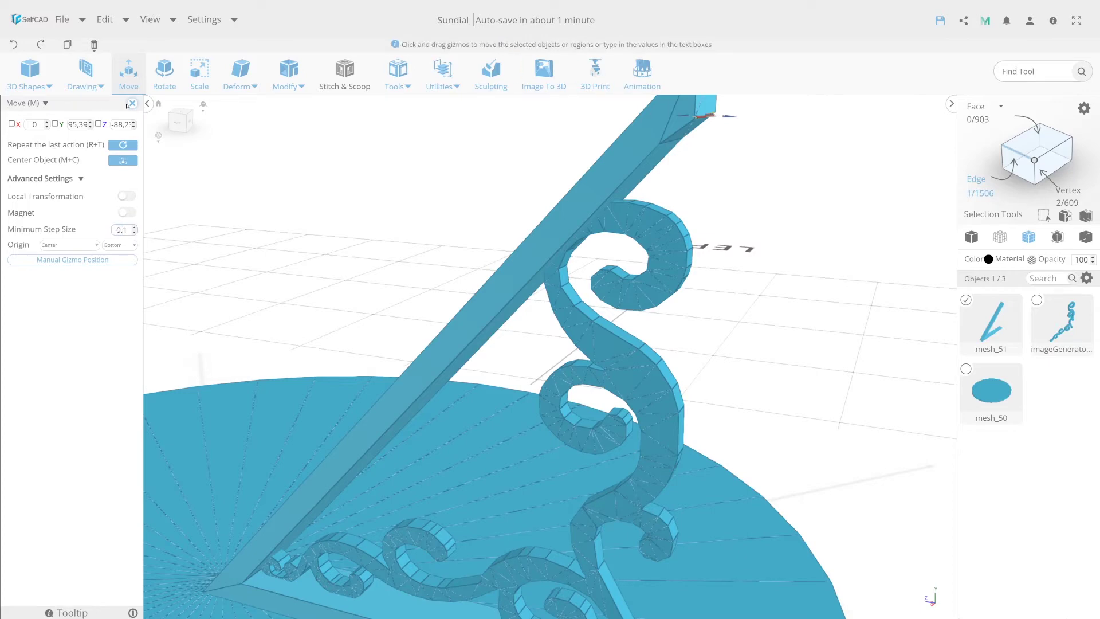
scroll(644, 273, down, 3)
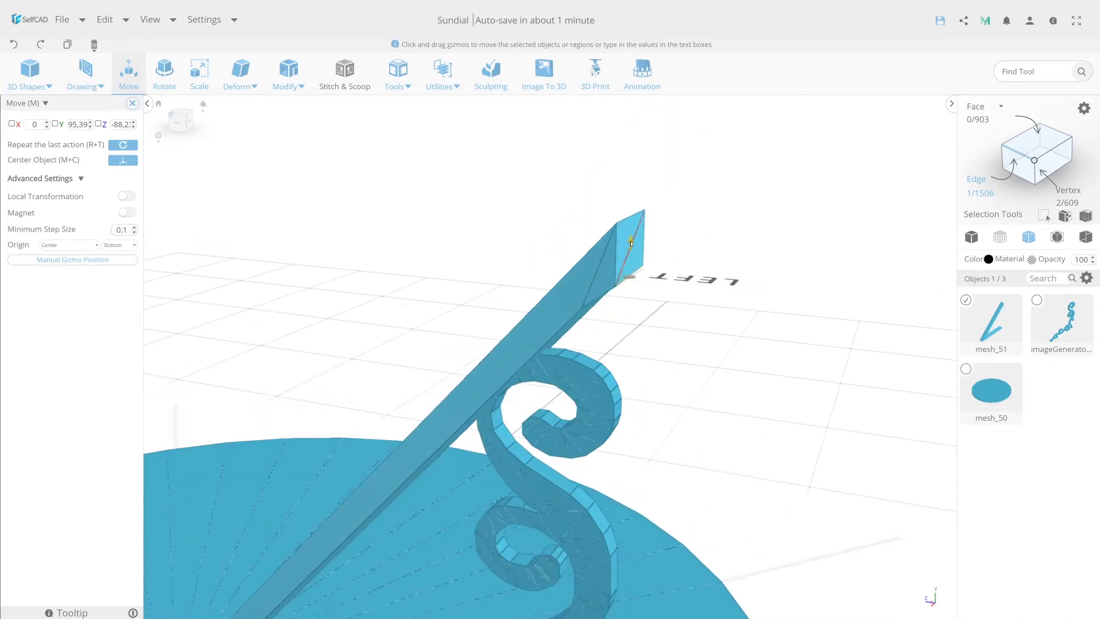
drag(631, 243, 632, 233)
right_drag(634, 262, 652, 319)
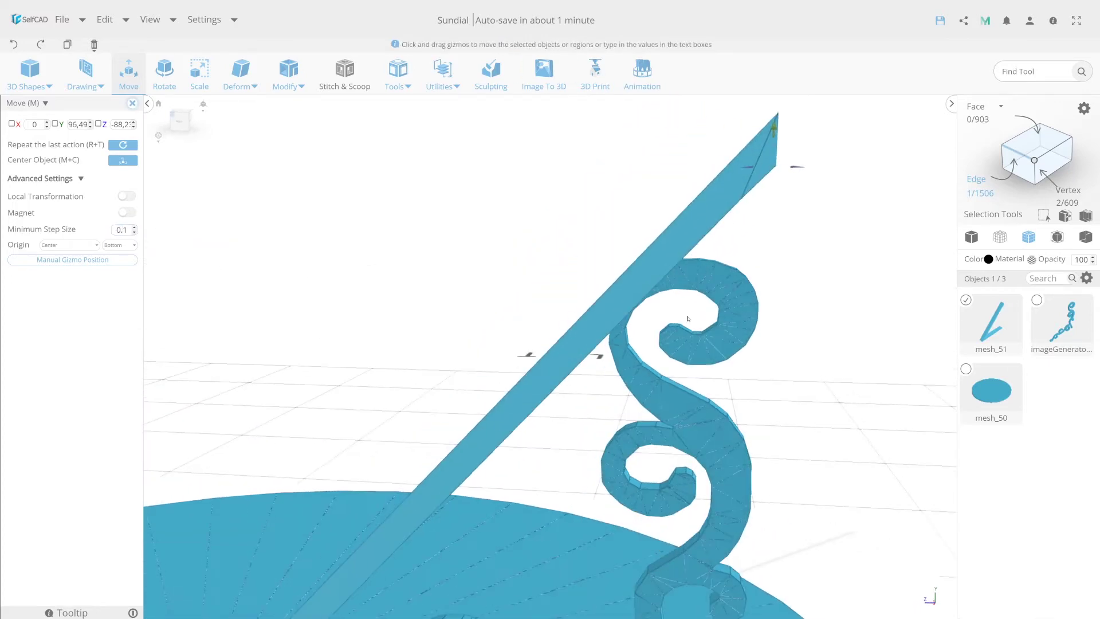
scroll(652, 319, down, 5)
scroll(647, 298, up, 2)
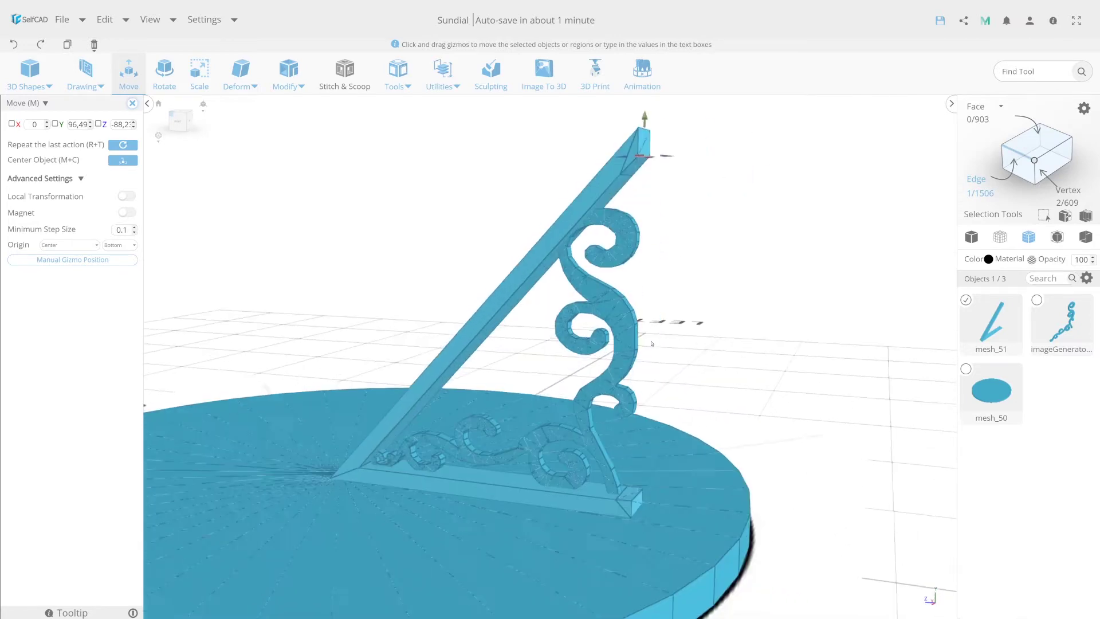
scroll(644, 281, up, 5)
scroll(642, 276, up, 3)
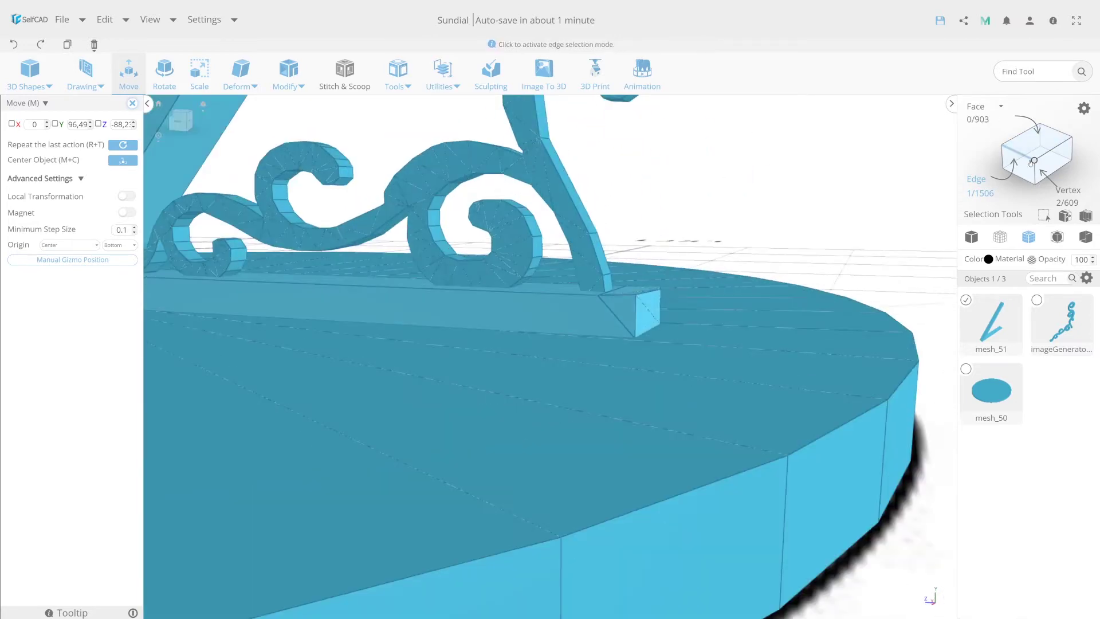
Step: Scale the end block's top vertices at the gnomon's foot to 0.04 in Y
click(697, 274)
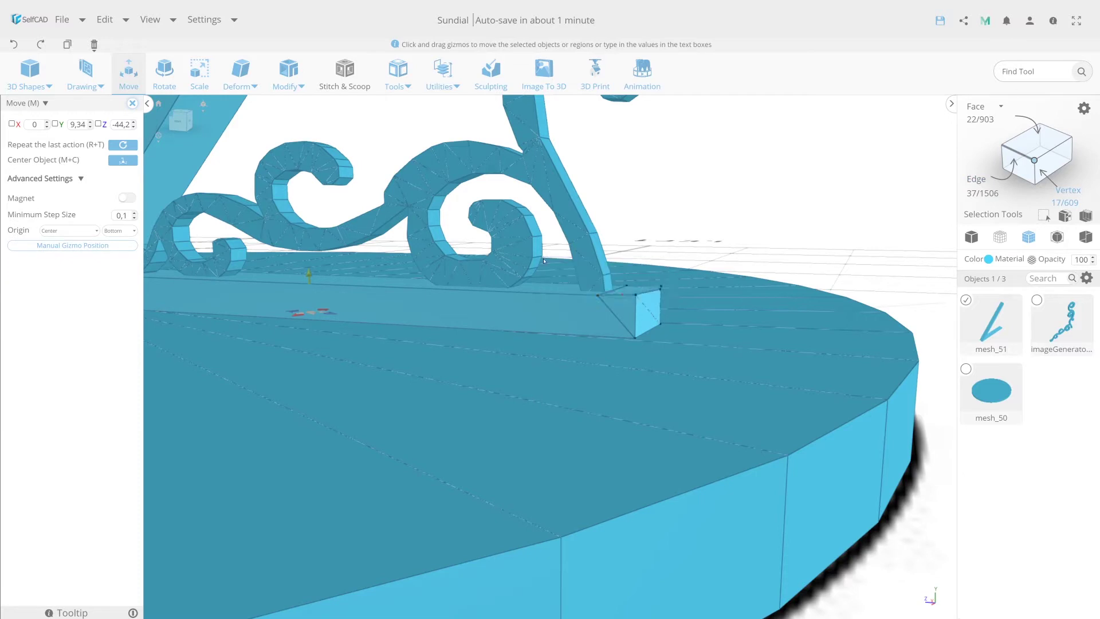
click(661, 288)
key(r)
key(s)
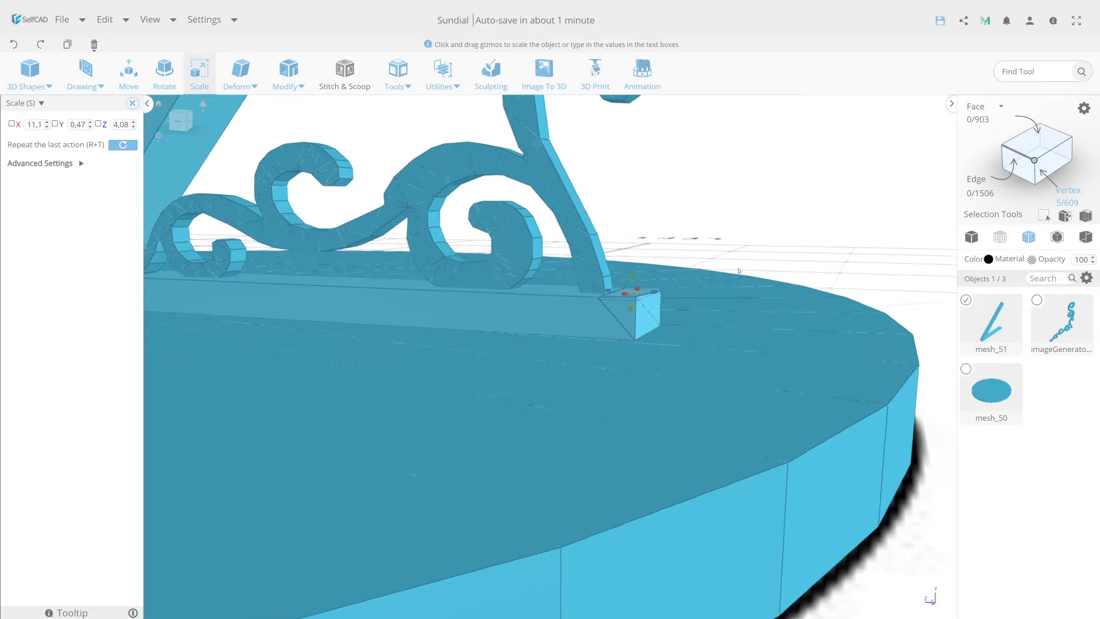
drag(621, 235, 344, 275)
scroll(323, 283, up, 5)
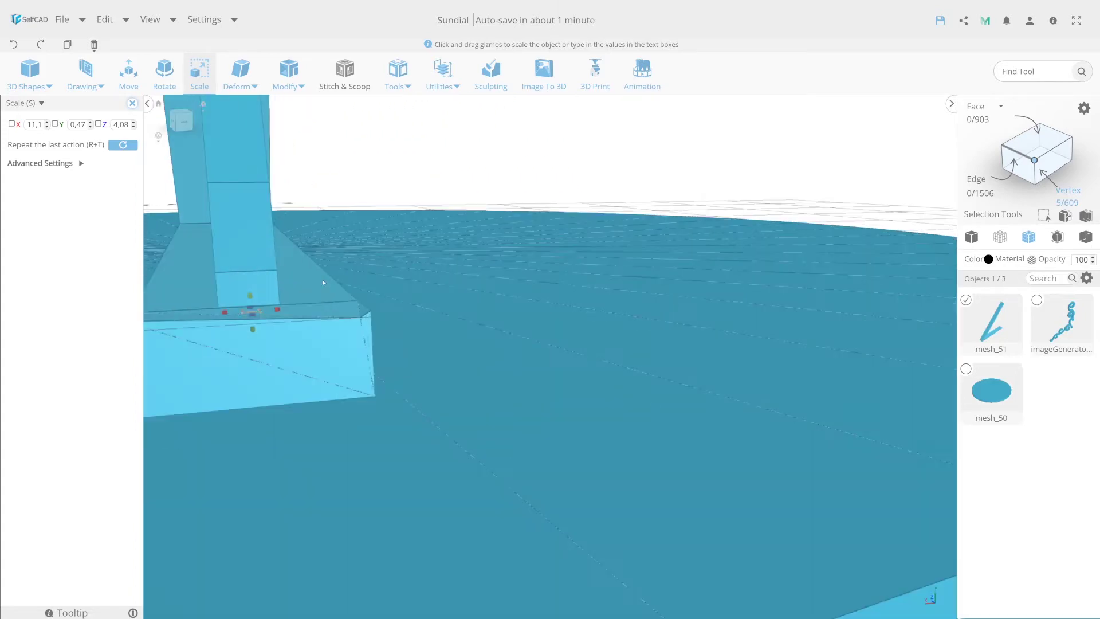
click(364, 312)
click(68, 164)
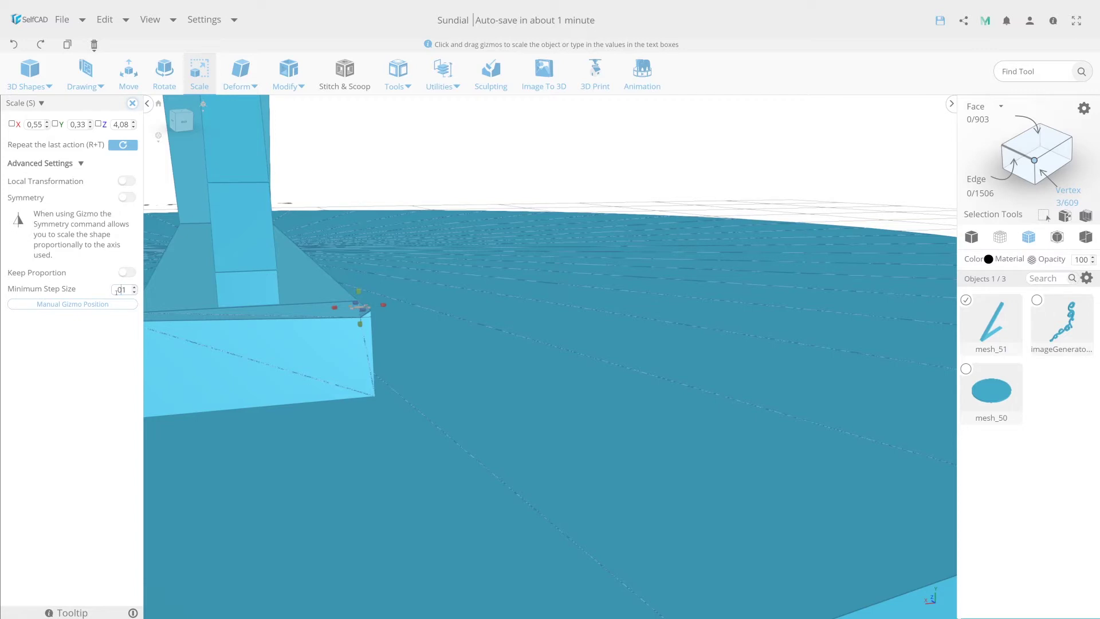
mouse_move(361, 325)
mouse_down()
mouse_move(361, 311)
mouse_move(370, 325)
mouse_up()
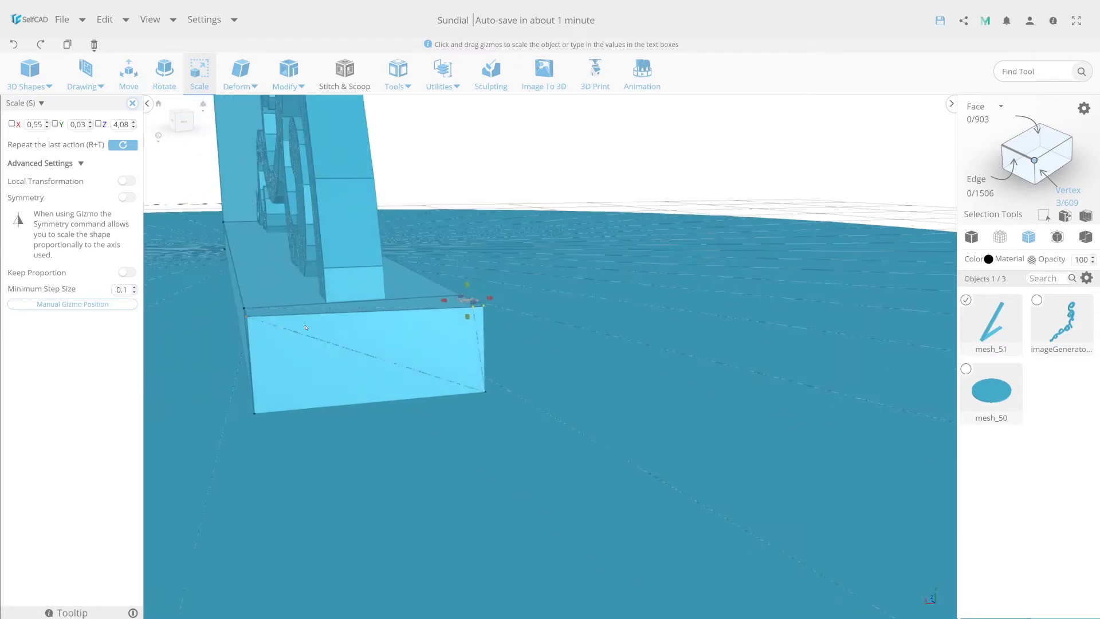
drag(504, 335, 209, 284)
drag(366, 325, 366, 293)
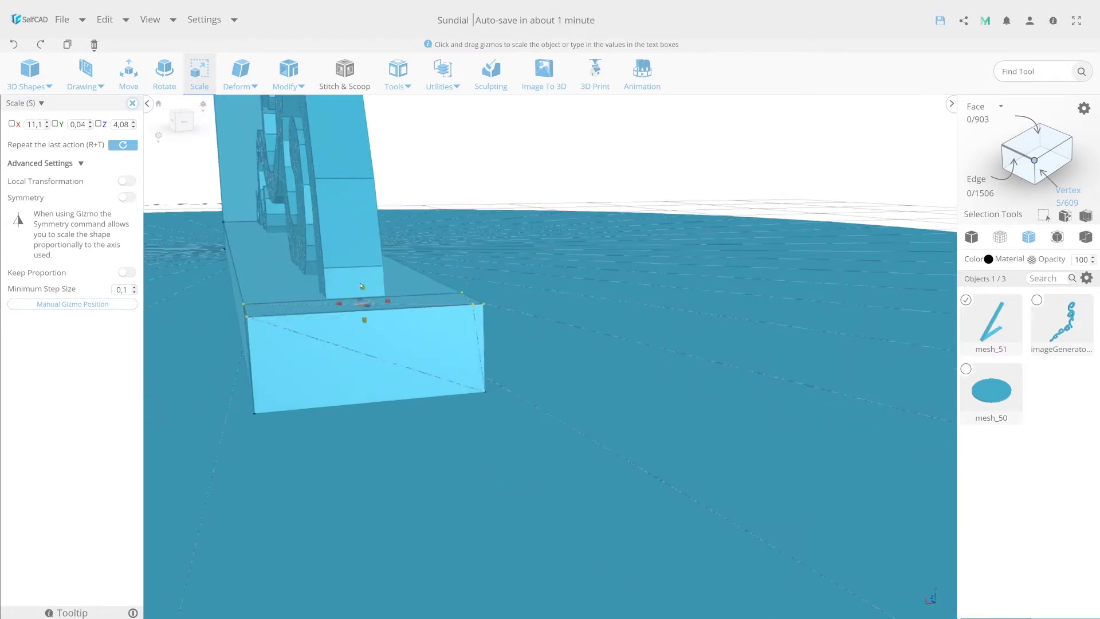
Step: Orbit around the sundial to inspect the flattened gnomon foot
scroll(361, 286, down, 5)
right_drag(360, 286, 461, 296)
scroll(461, 295, up, 5)
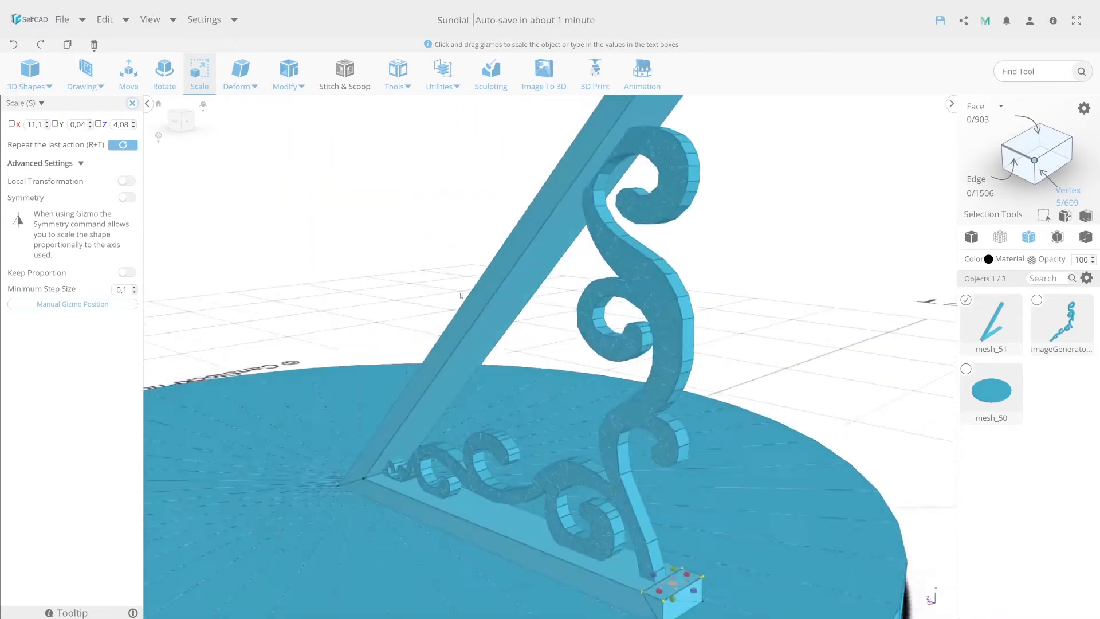
scroll(461, 296, down, 3)
scroll(475, 275, up, 5)
scroll(491, 258, down, 2)
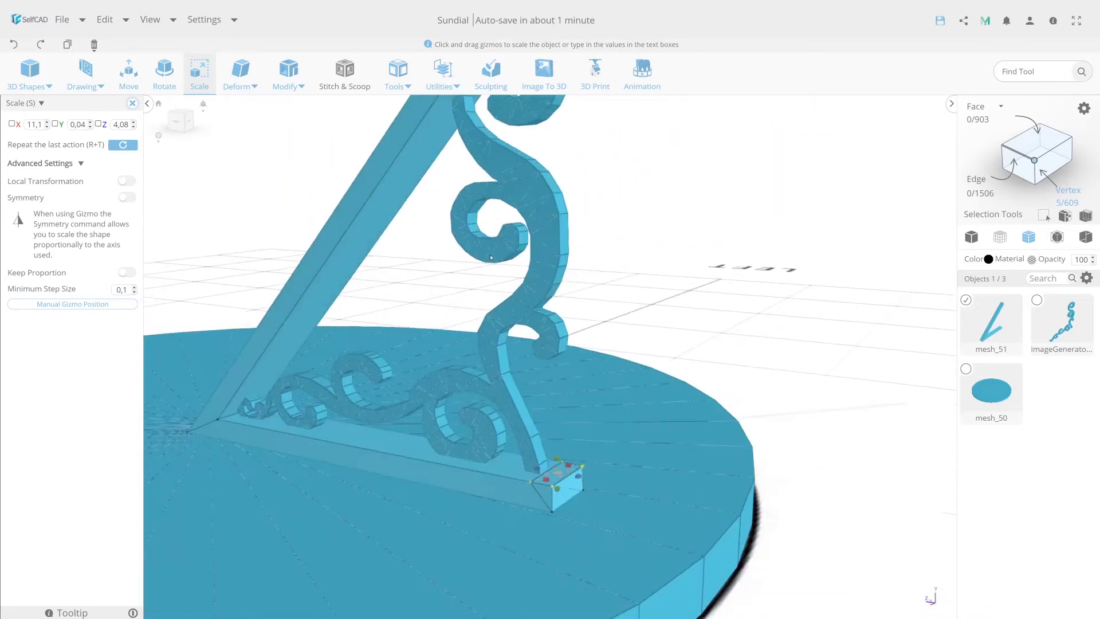
right_drag(491, 257, 501, 349)
scroll(415, 346, down, 3)
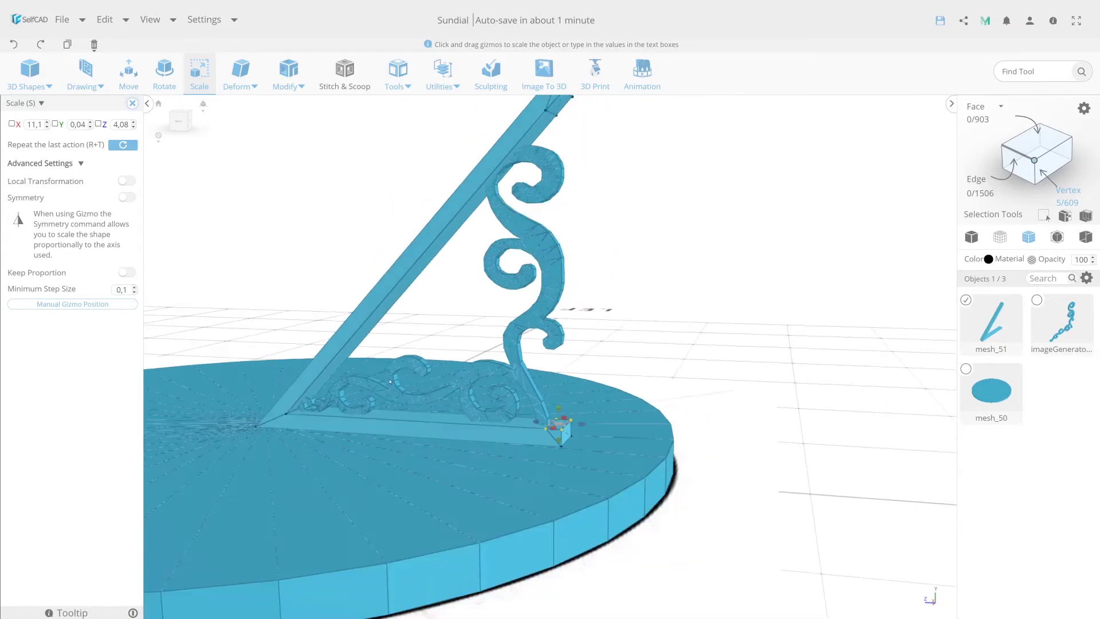
right_drag(415, 346, 745, 309)
scroll(871, 296, up, 3)
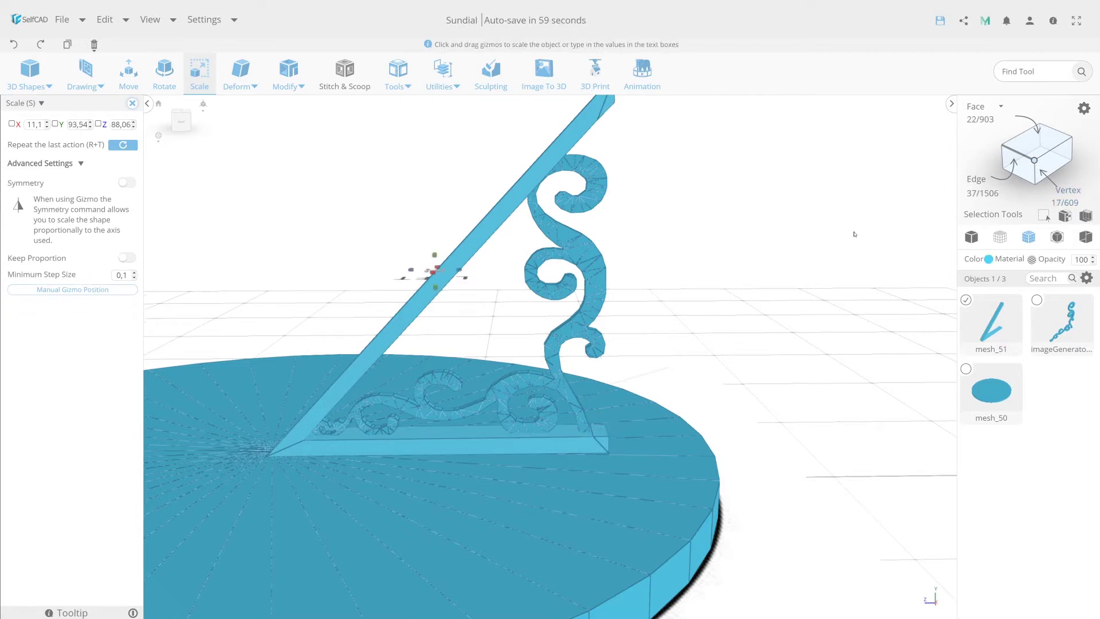
Step: Shorten the scrollwork ornament slightly in Z to about 73.91
click(430, 262)
scroll(767, 280, down, 3)
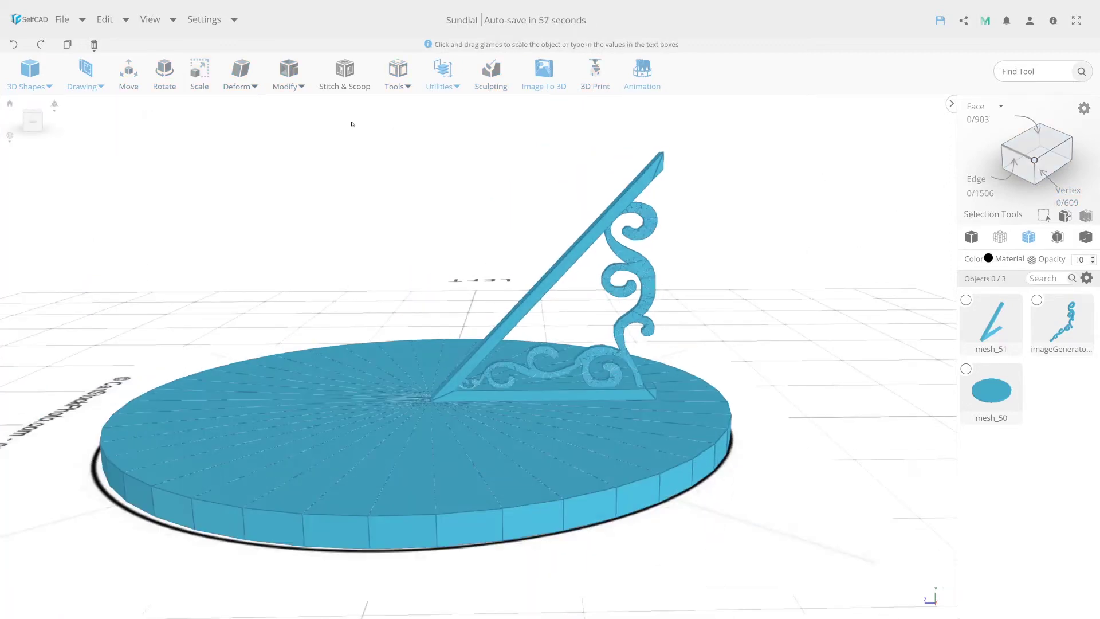
drag(645, 337, 636, 334)
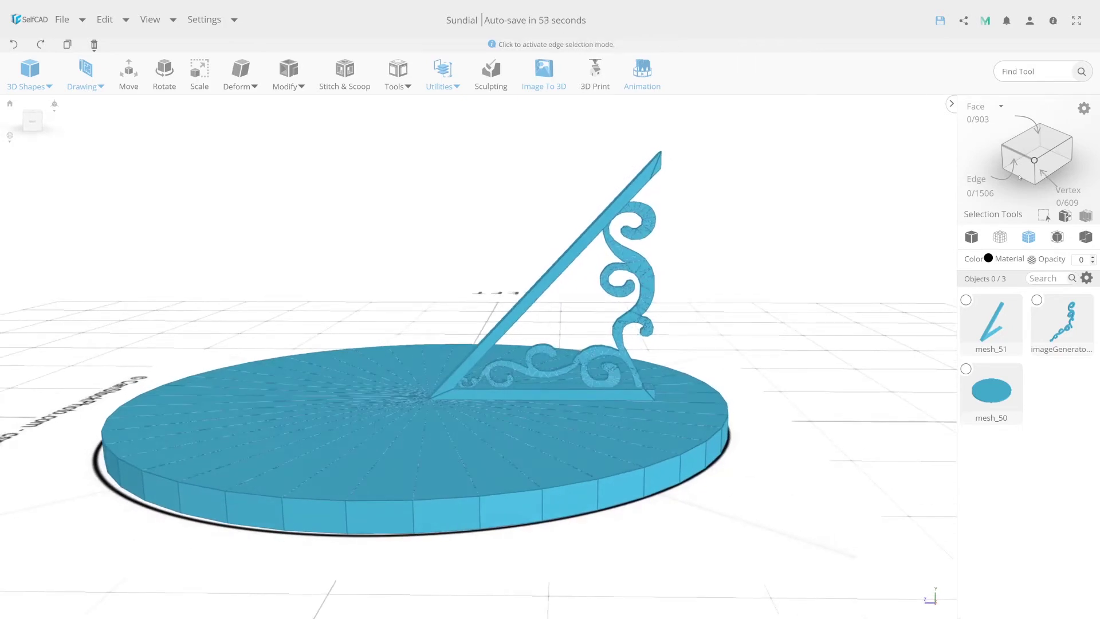
click(640, 298)
click(200, 71)
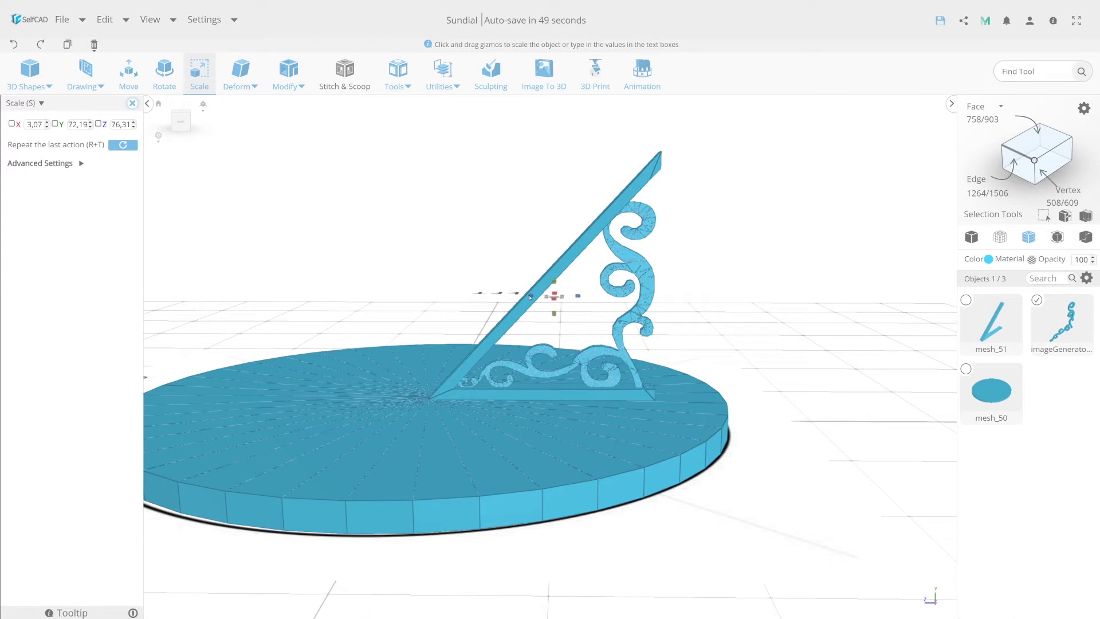
scroll(531, 301, up, 1)
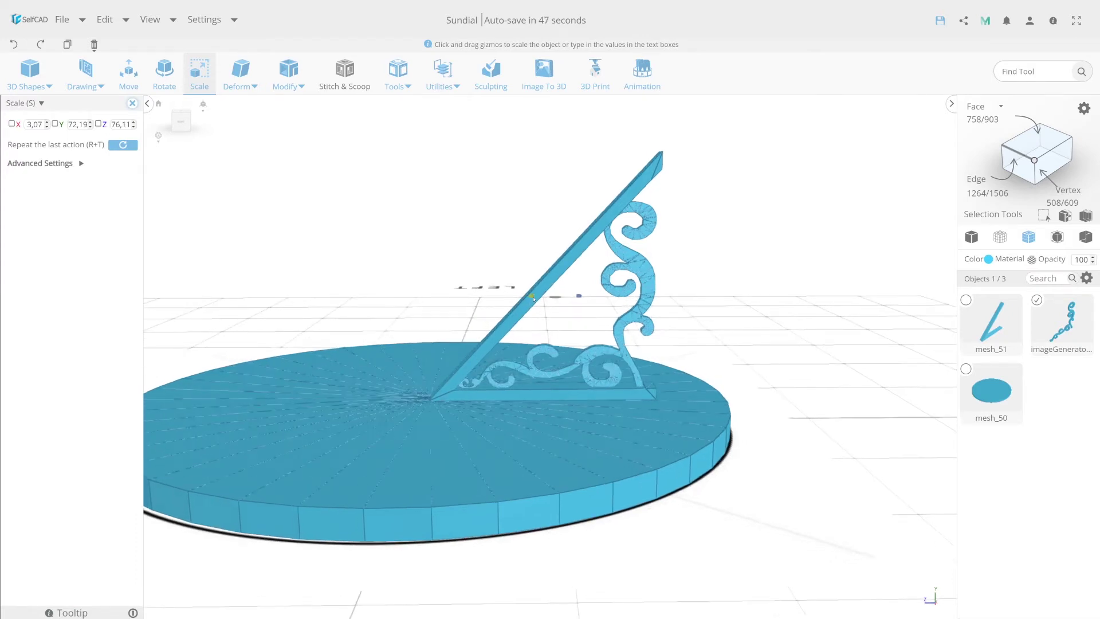
drag(533, 298, 539, 298)
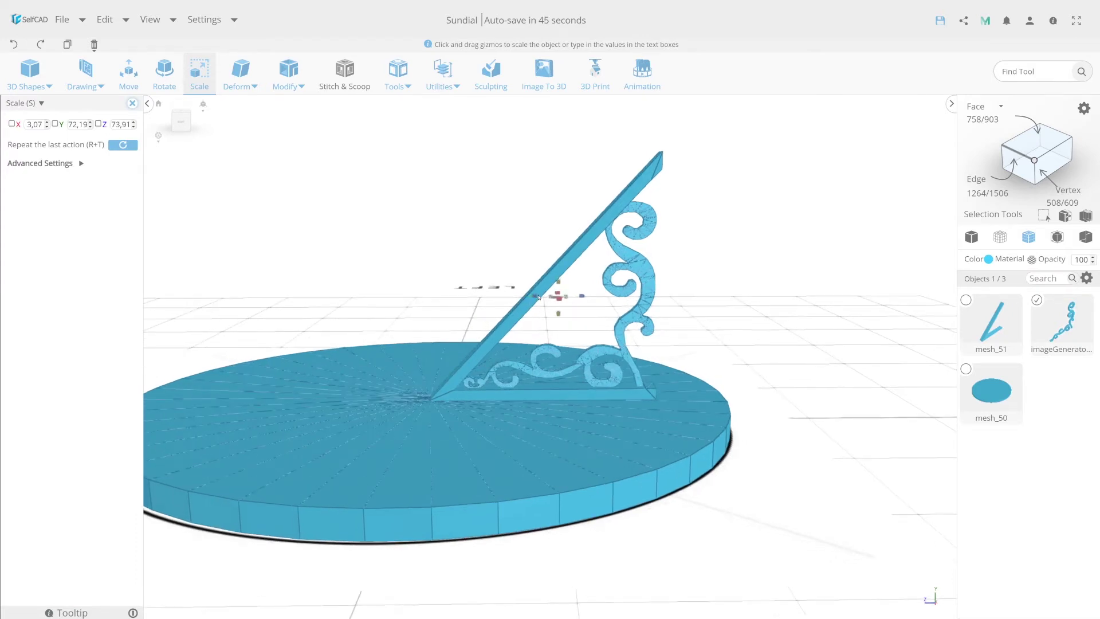
Step: Switch the display to smooth Mesh shading, apply the resize, and select the gnomon mesh_51
click(971, 237)
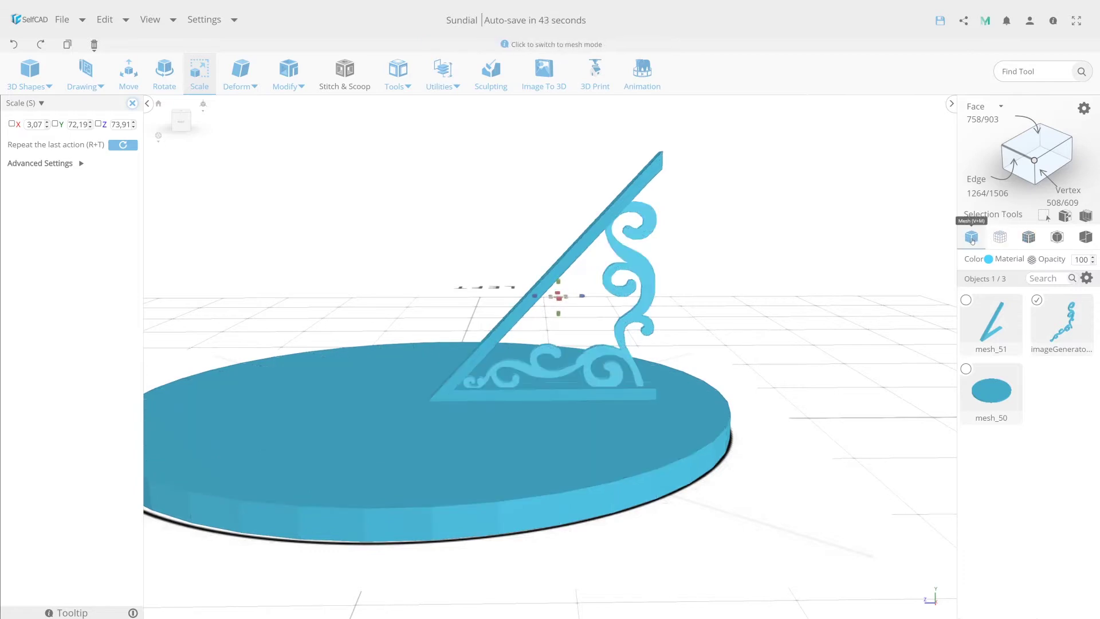
scroll(617, 358, down, 5)
mouse_move(617, 358)
right_down()
mouse_move(642, 377)
mouse_move(643, 365)
right_up()
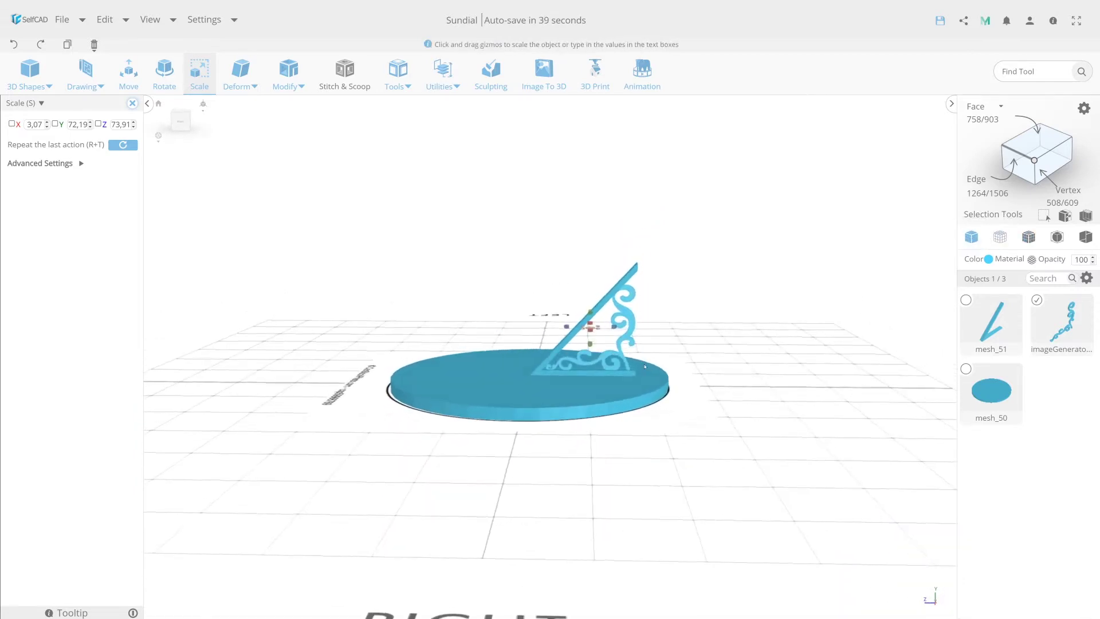
mouse_move(644, 365)
right_down()
mouse_move(640, 334)
mouse_move(605, 453)
right_up()
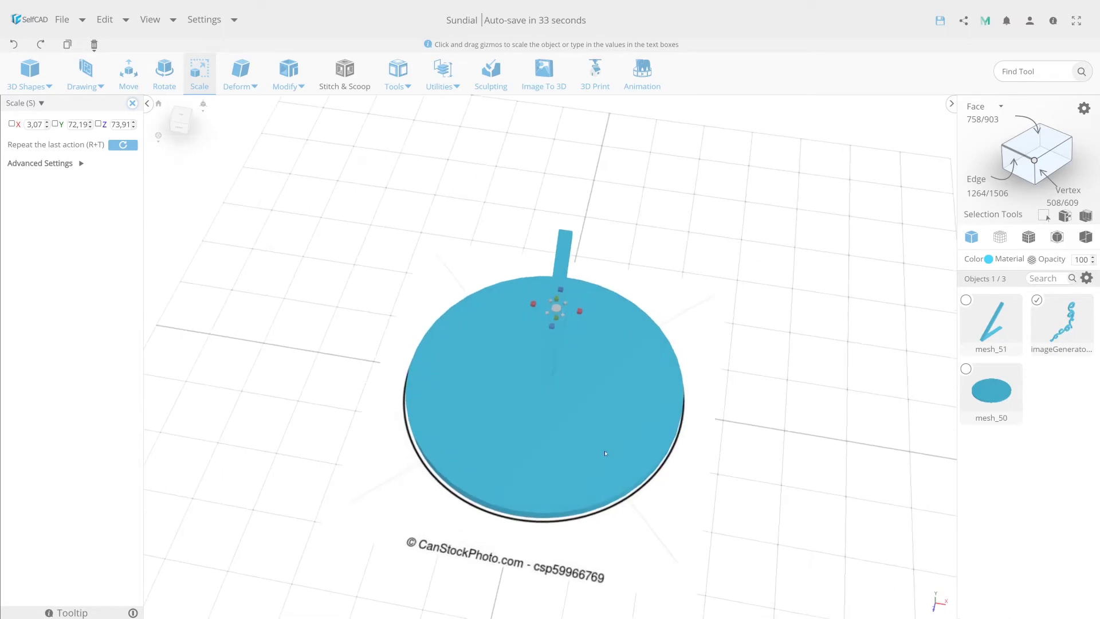
right_drag(624, 413, 419, 389)
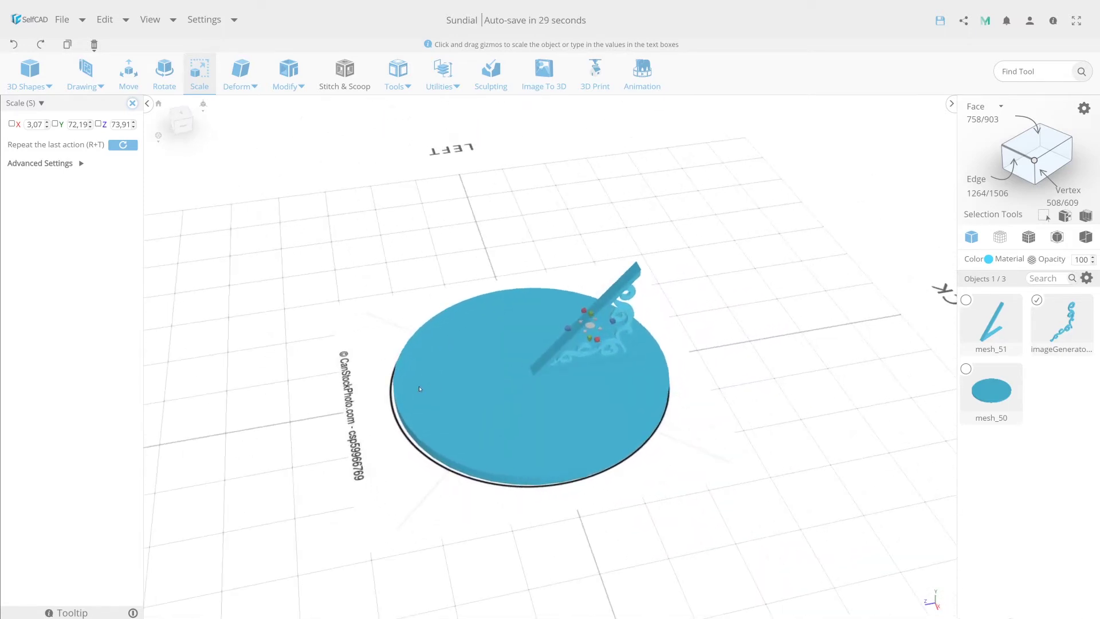
click(132, 104)
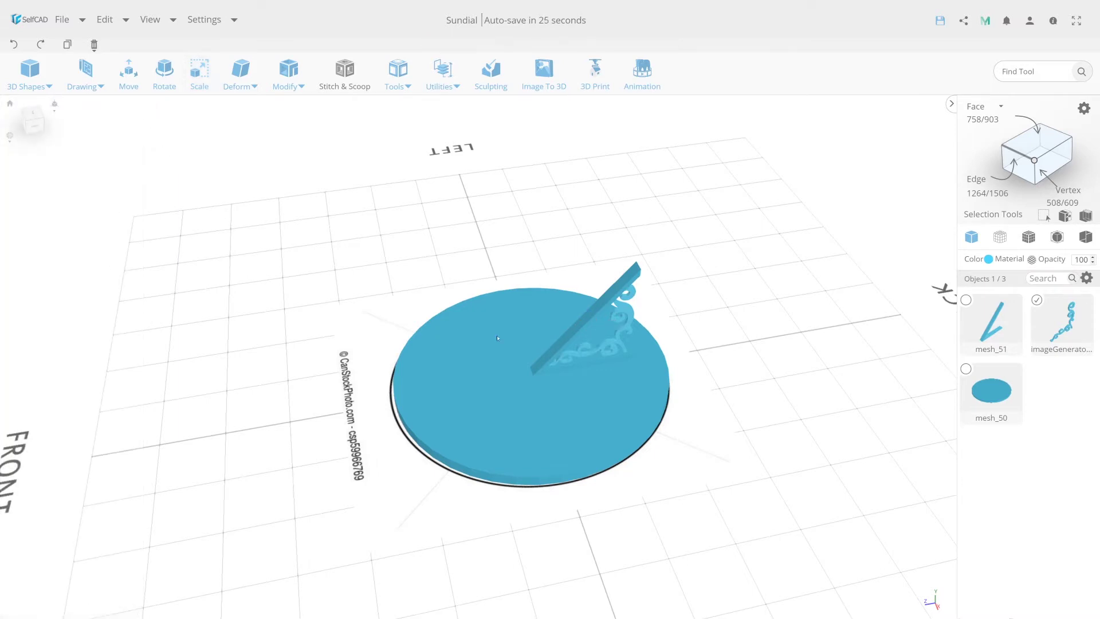
click(553, 360)
right_drag(387, 263, 626, 246)
Step: Scale the gnomon's X width from 11.1 to exactly 9, then deselect it
click(209, 92)
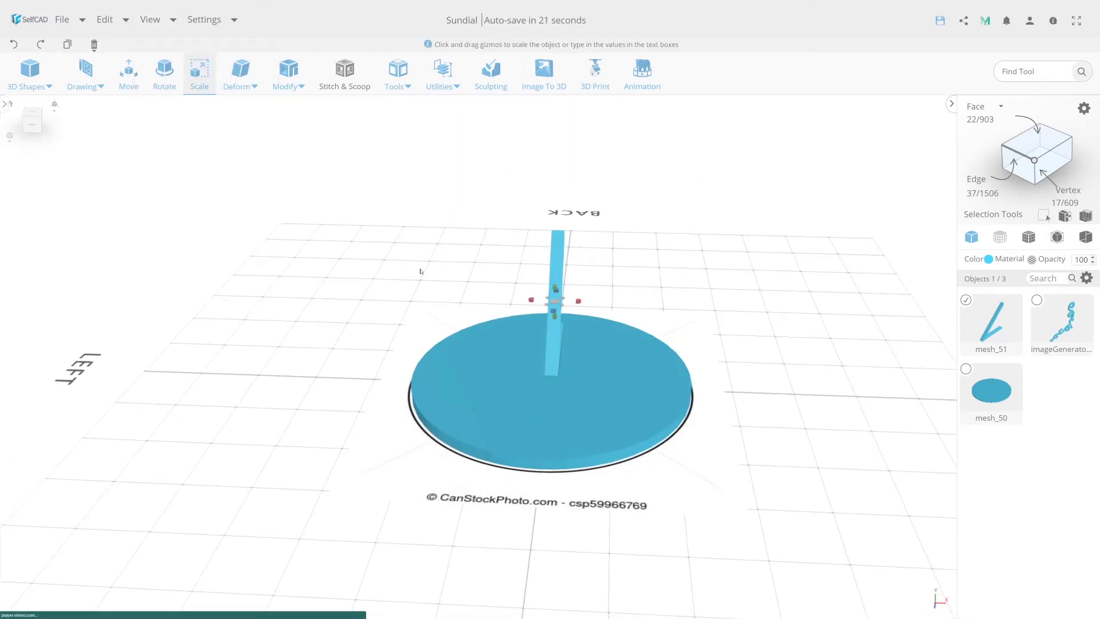
click(75, 166)
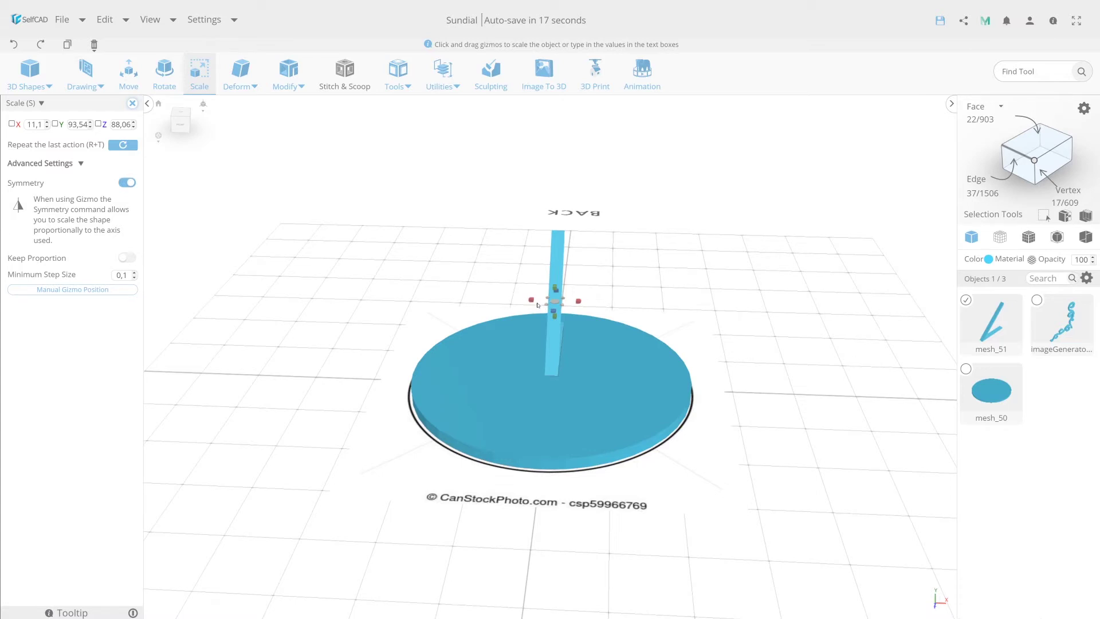
drag(532, 302, 534, 302)
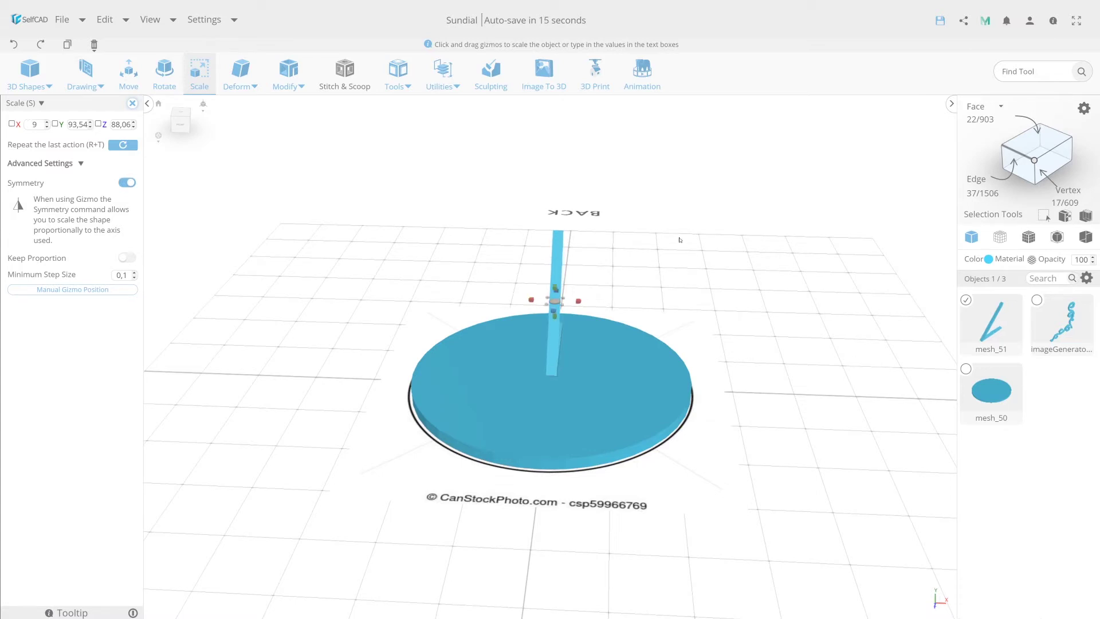
click(179, 105)
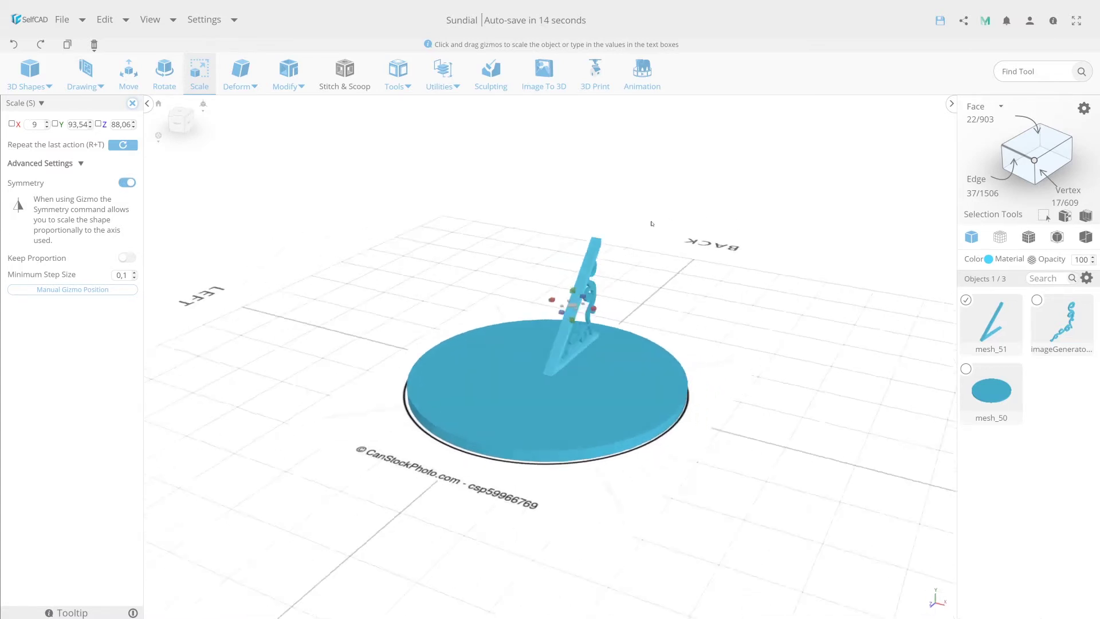
click(133, 103)
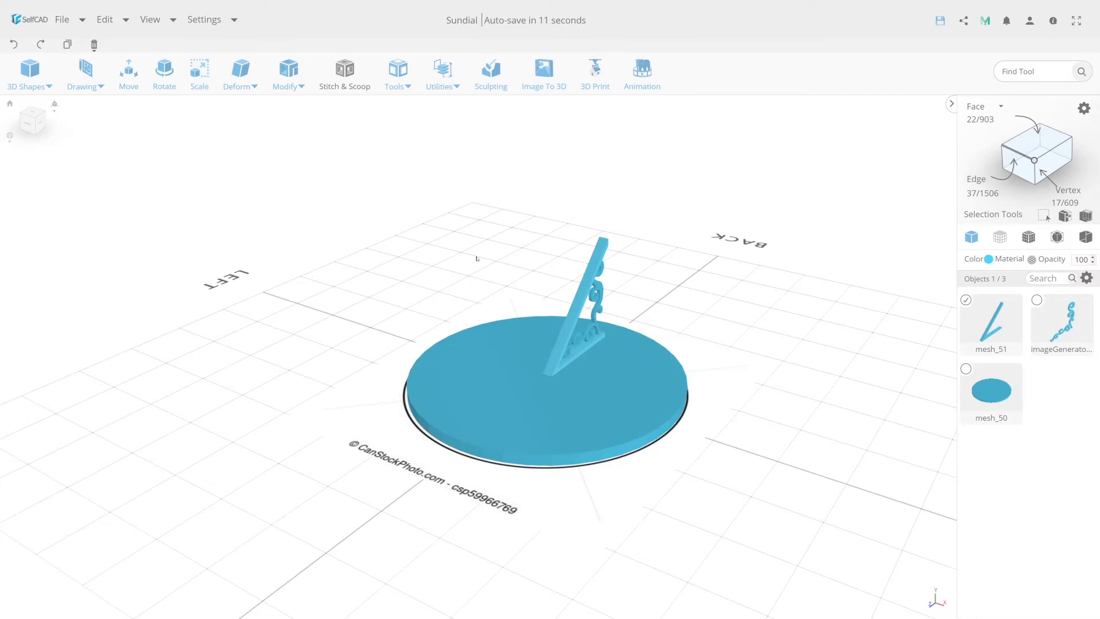
click(966, 301)
mouse_move(774, 395)
mouse_down()
mouse_move(584, 388)
mouse_move(699, 401)
mouse_up()
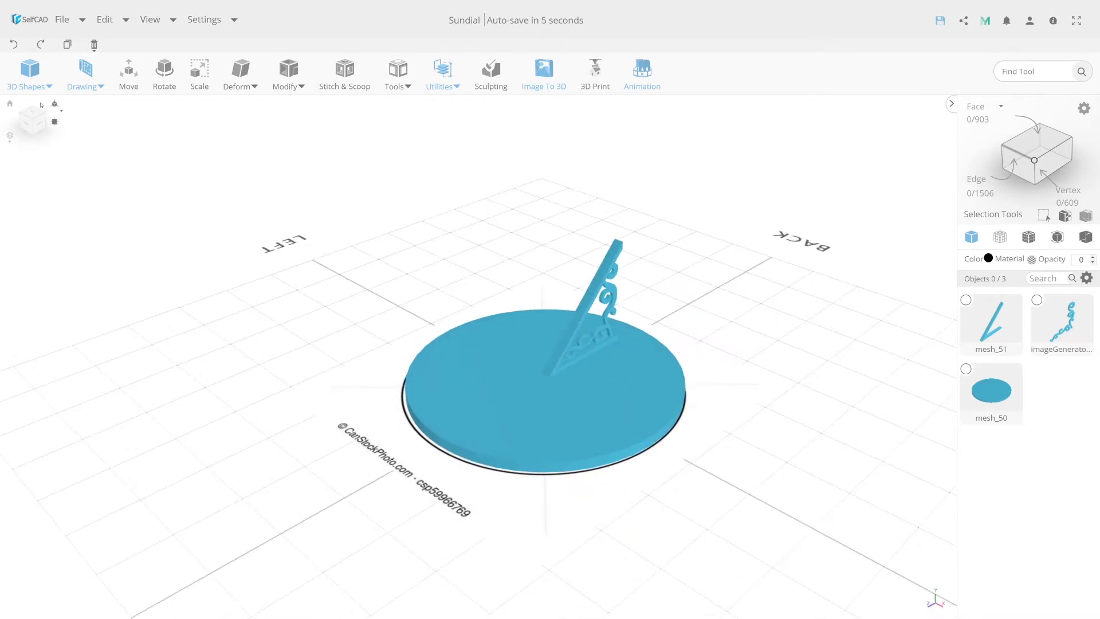
mouse_move(85, 76)
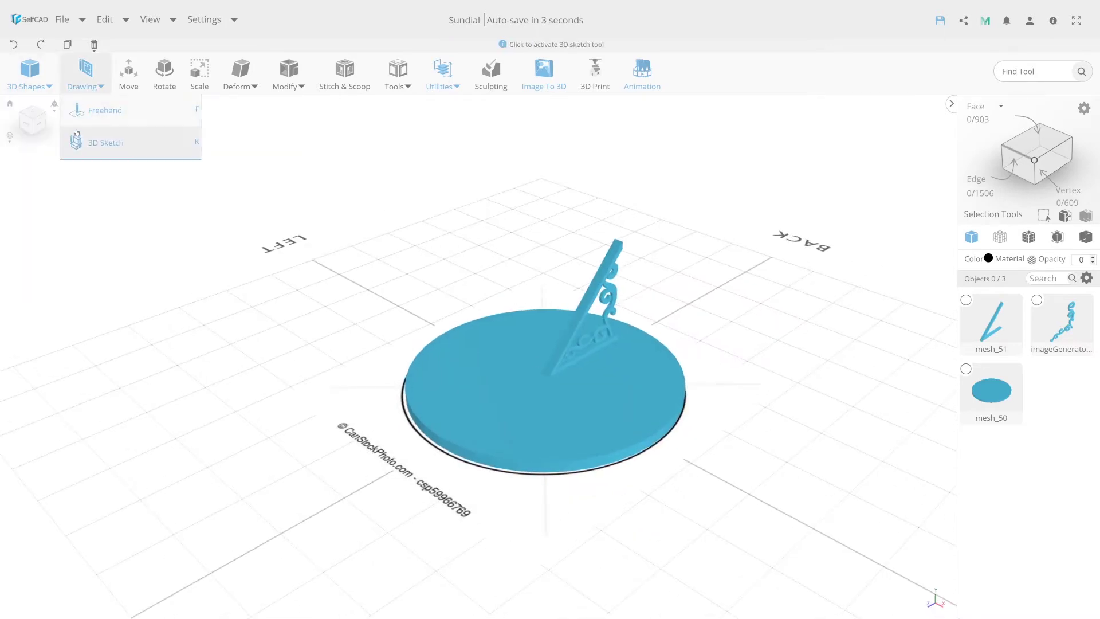
Step: Sketch an eight-edged circle (octagon) on the grid beside the disc
click(77, 138)
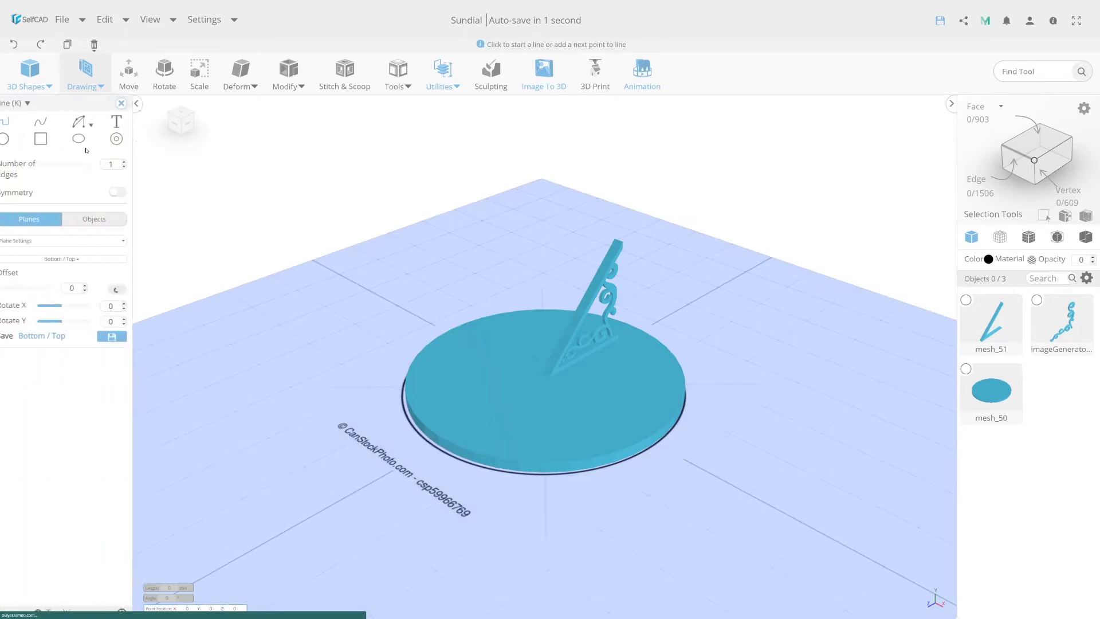
click(14, 139)
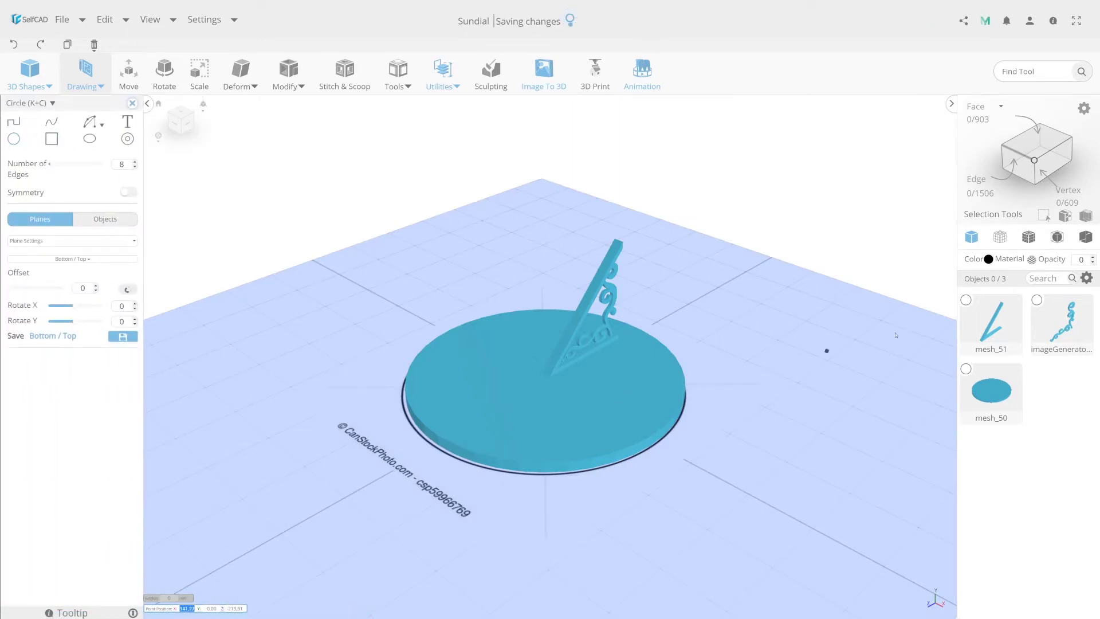
click(344, 514)
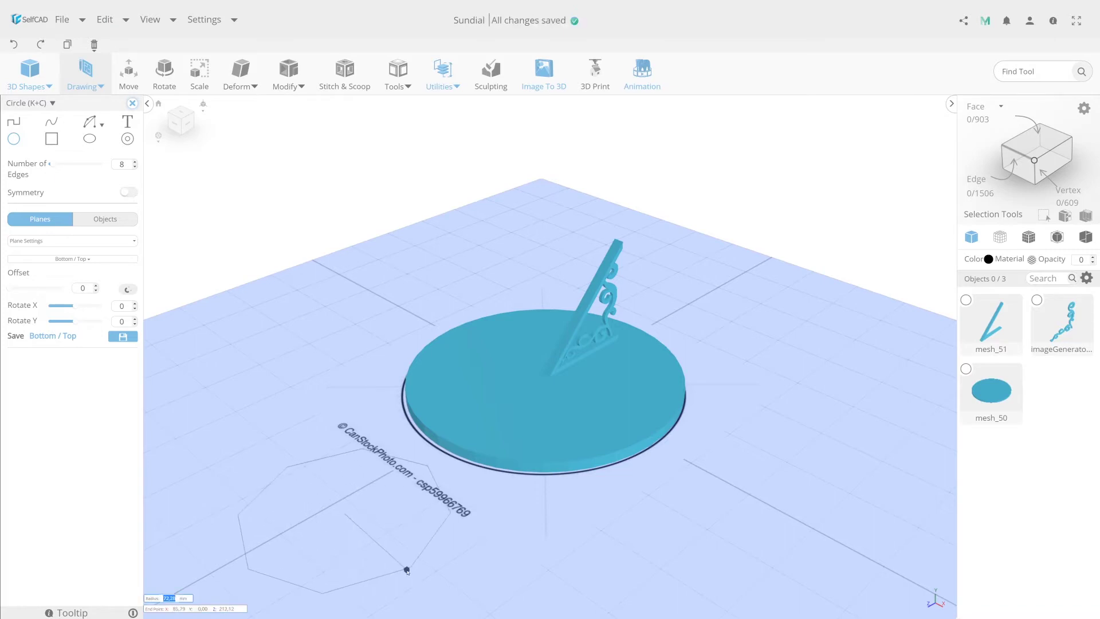
click(406, 569)
click(133, 102)
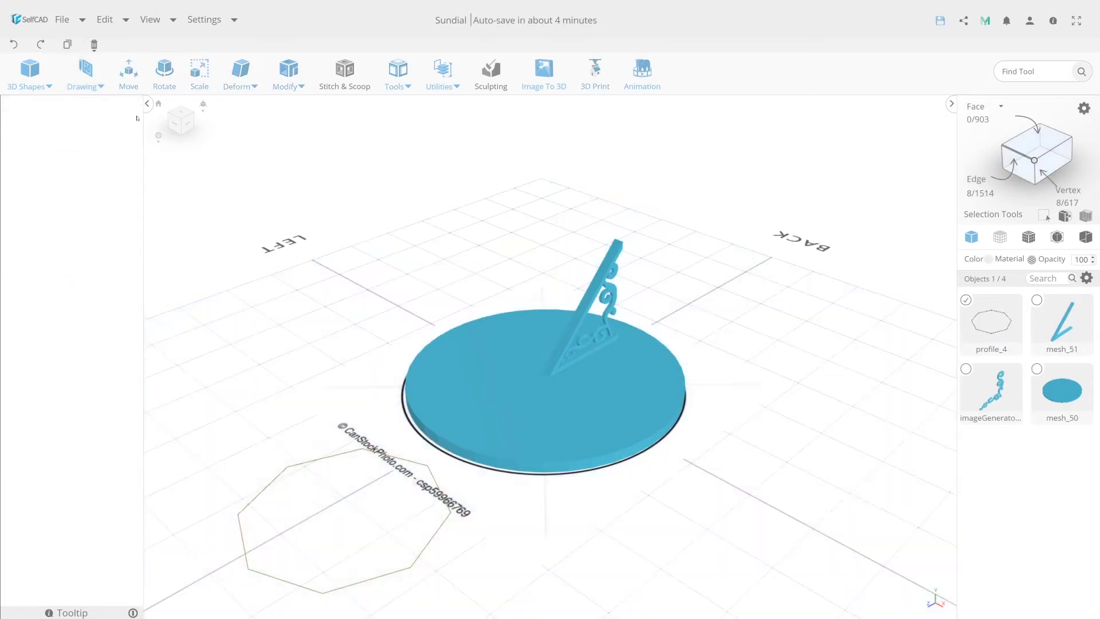
Step: Scale alternate octagon vertices inward to 24, forming the four-pointed star outline profile_4
click(1068, 189)
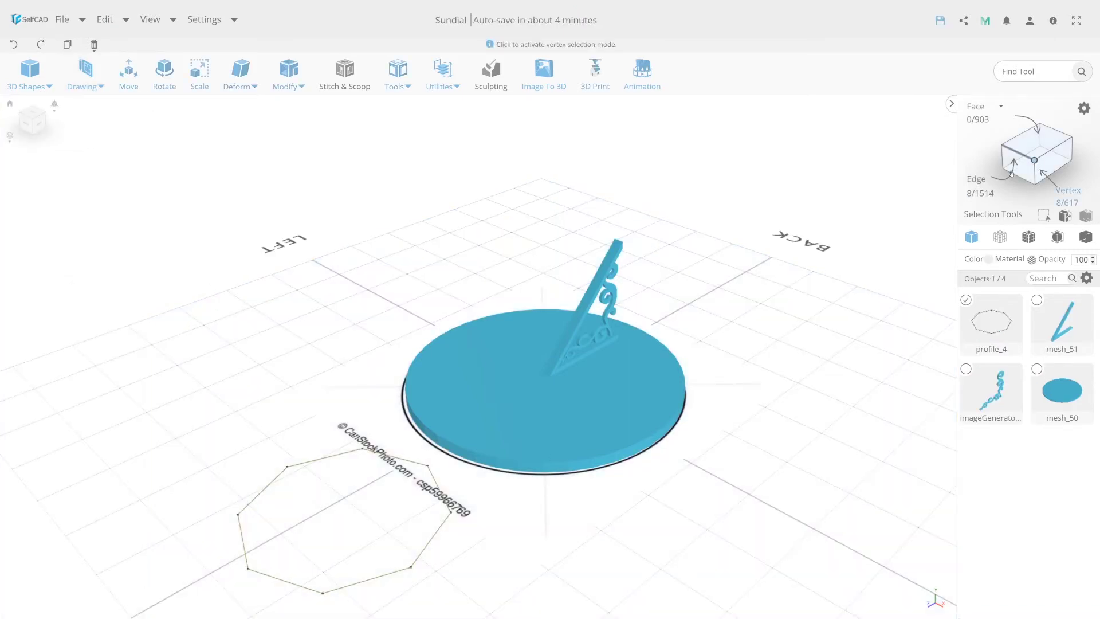
drag(434, 578, 366, 445)
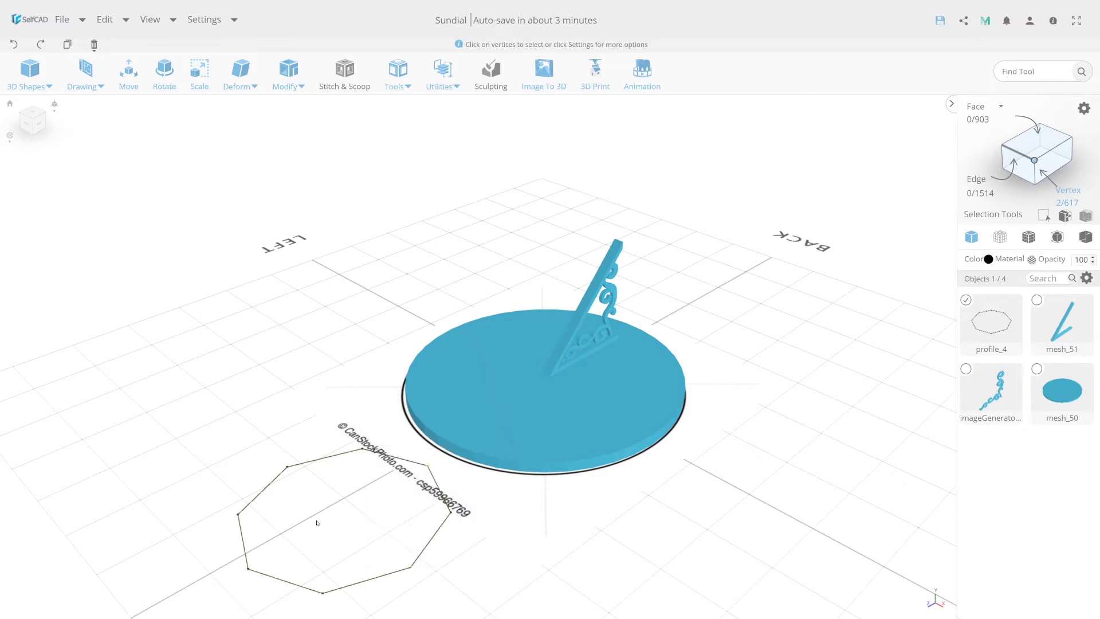
drag(298, 586, 236, 497)
drag(319, 522, 258, 435)
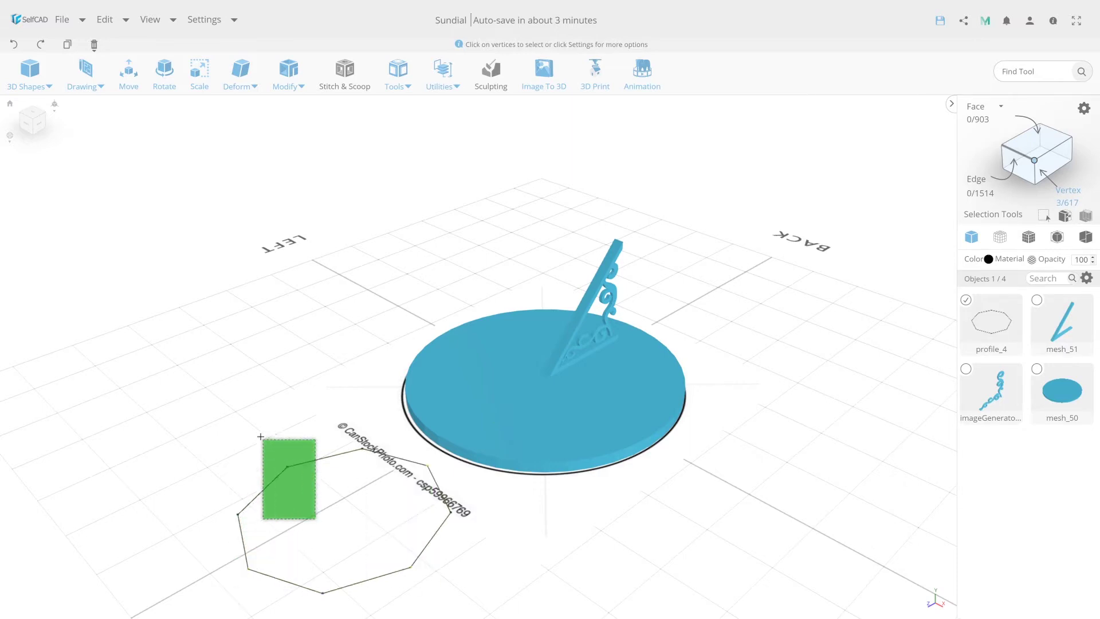
key(s)
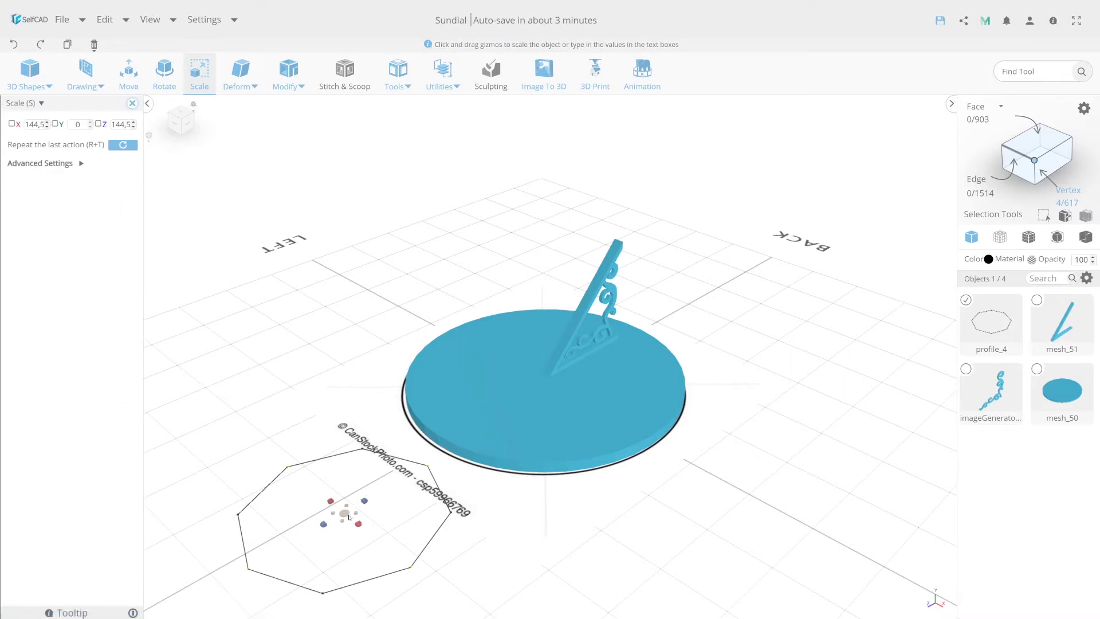
drag(364, 537, 257, 415)
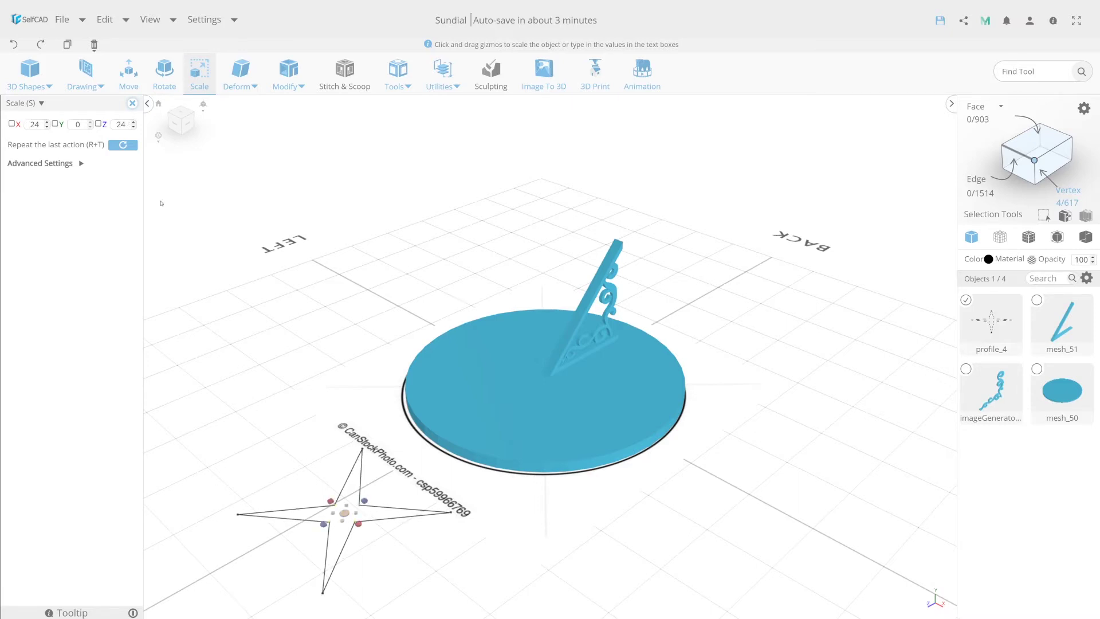
click(1035, 161)
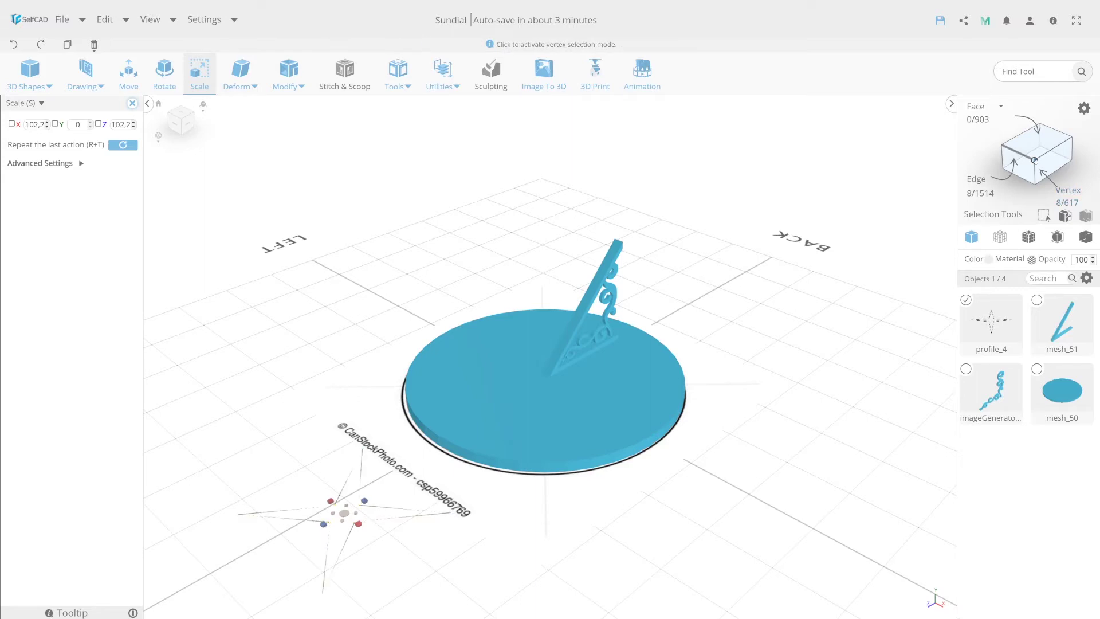
click(402, 87)
click(405, 137)
Step: Fill the star outline and give it a thickness of 4
click(70, 124)
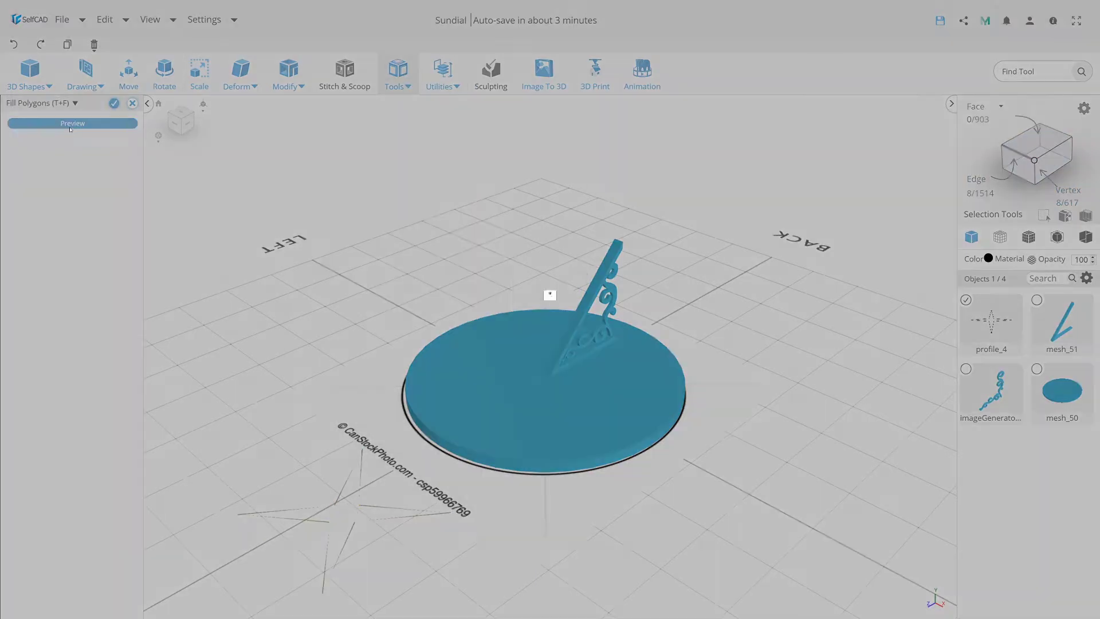
click(113, 104)
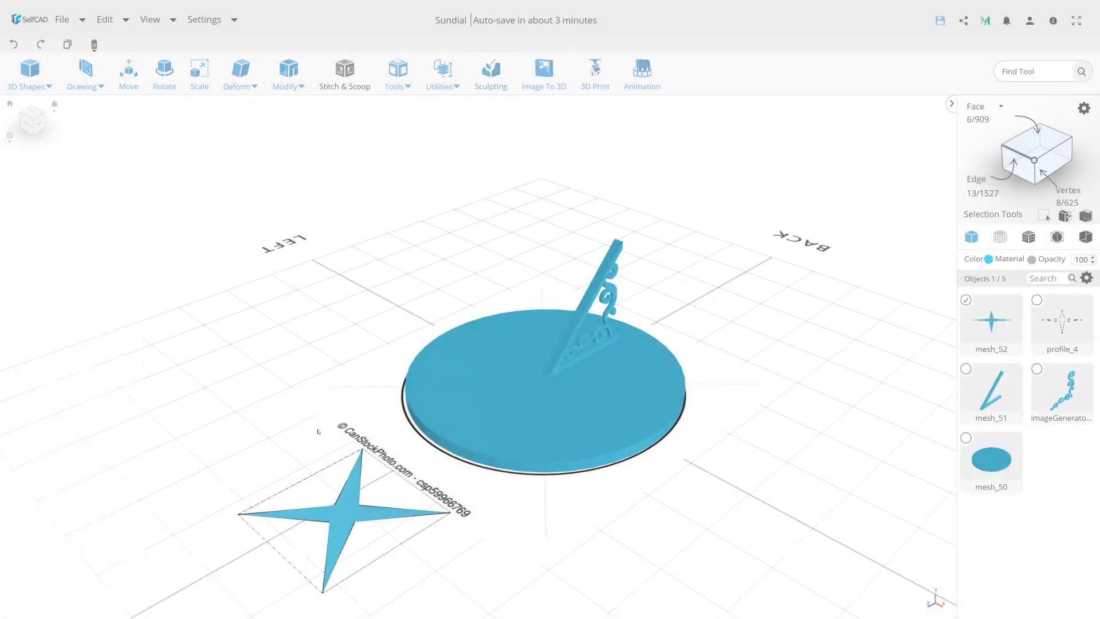
click(282, 77)
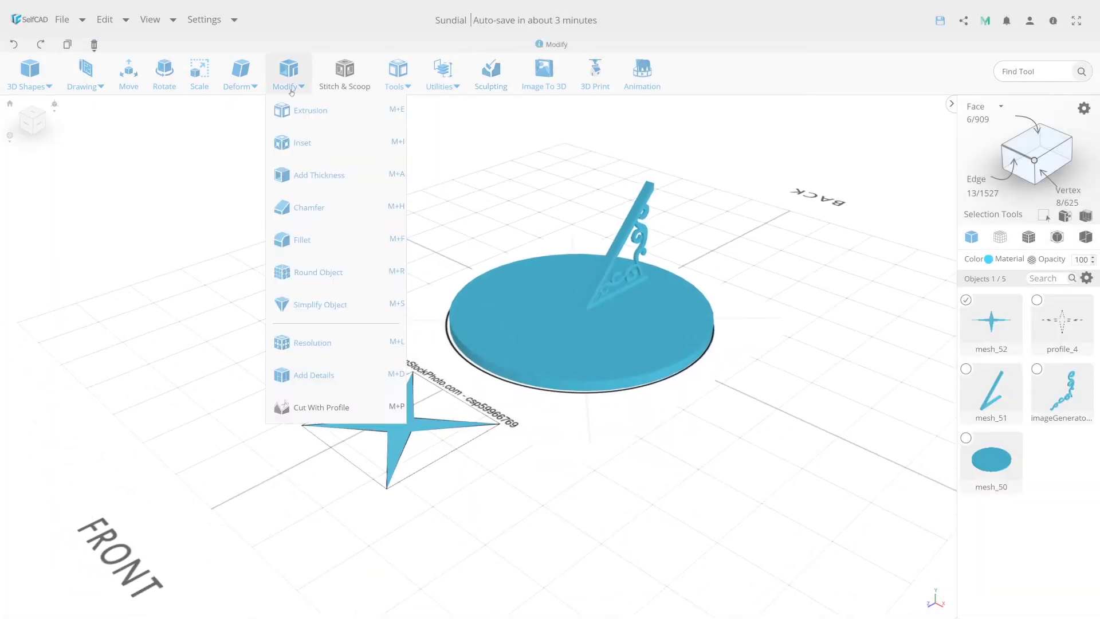
click(319, 175)
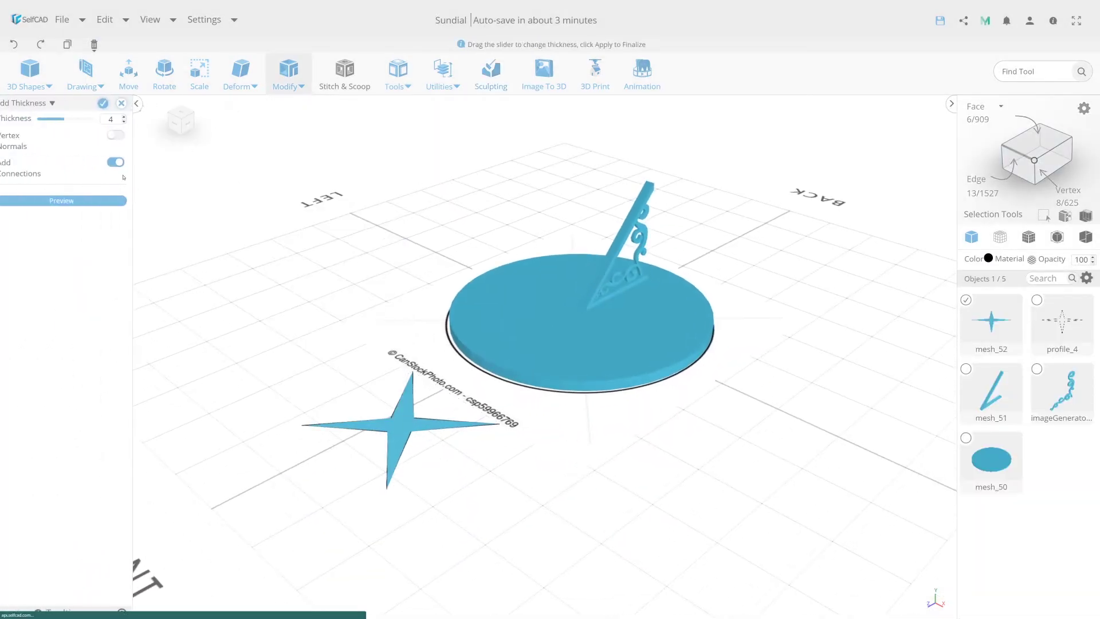
click(94, 201)
click(114, 103)
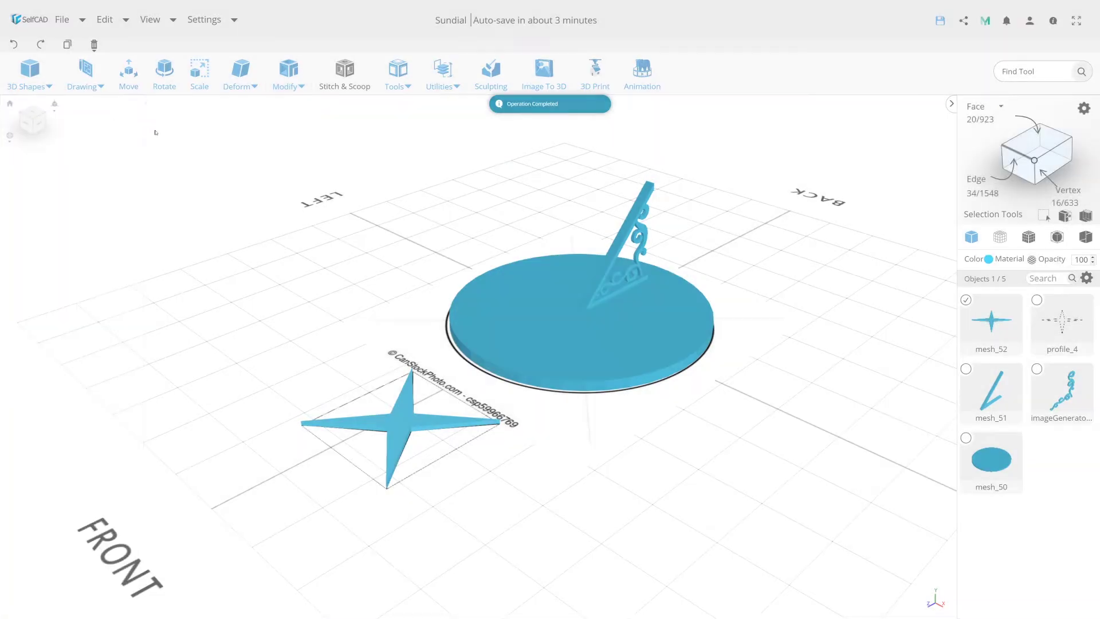
Step: Delete the leftover profile_4 outline and select the solid star mesh_52
right_drag(344, 320, 345, 413)
scroll(346, 412, up, 1)
scroll(373, 404, up, 2)
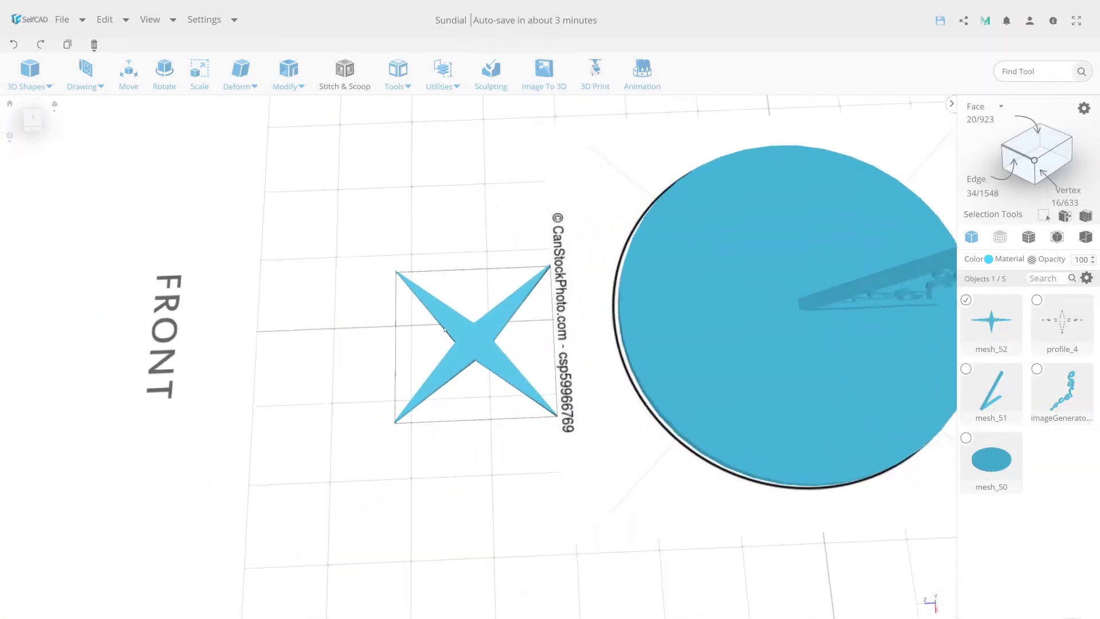
scroll(401, 396, up, 2)
scroll(457, 380, up, 2)
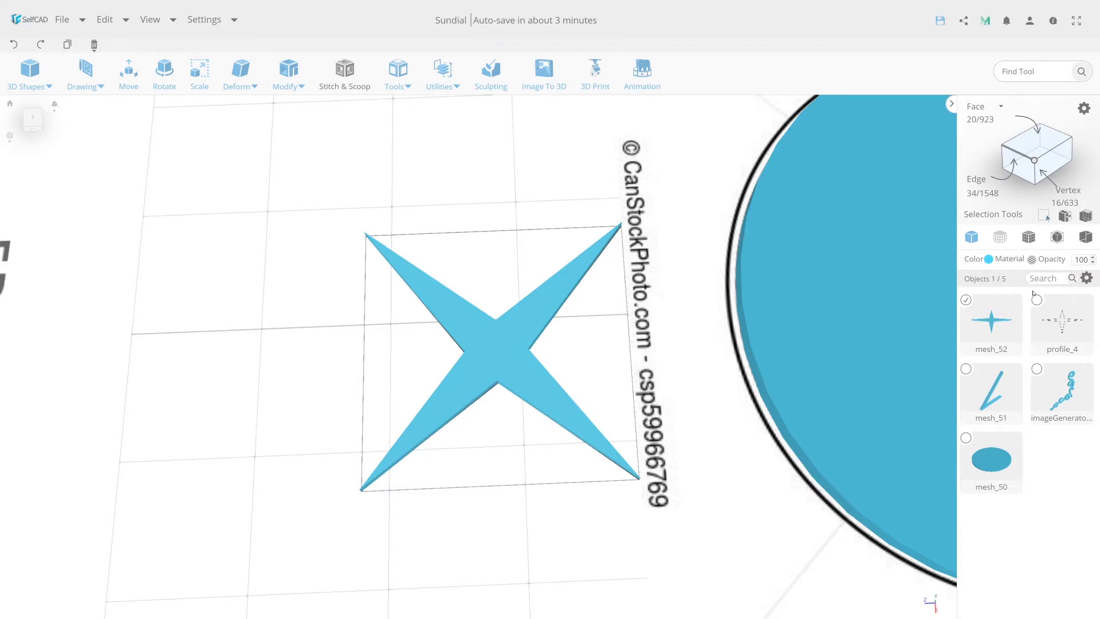
click(966, 300)
click(1037, 299)
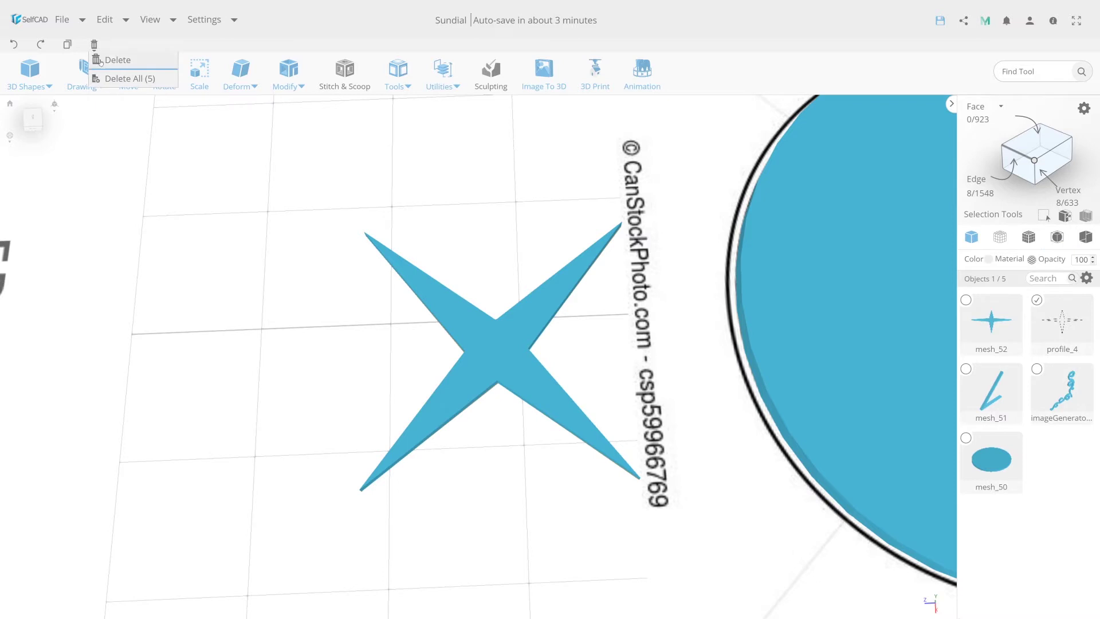
click(106, 61)
click(516, 335)
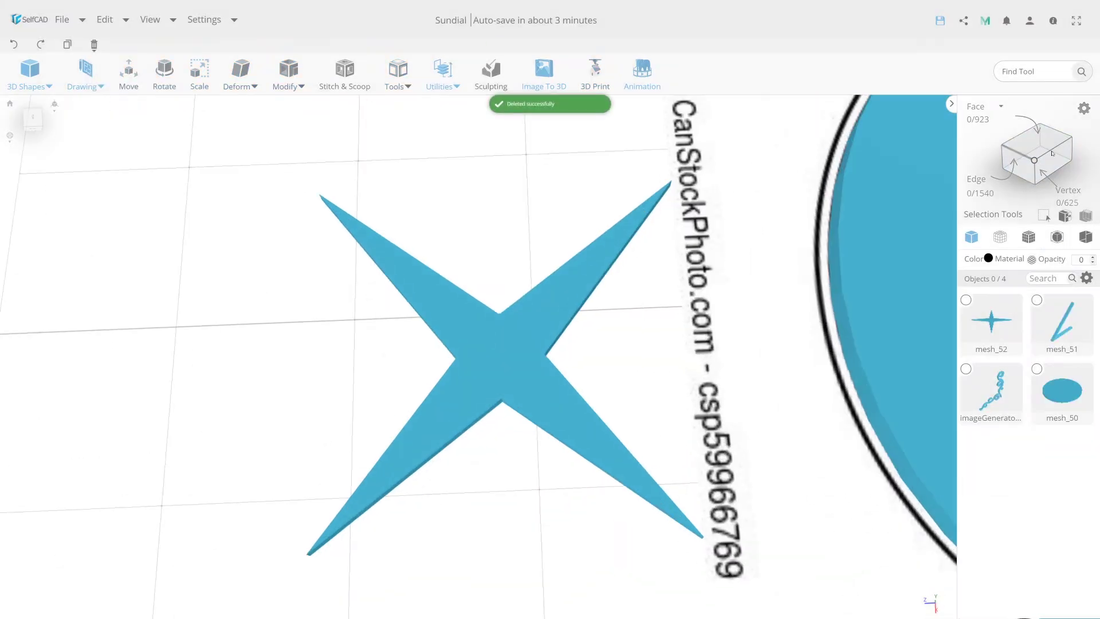
click(966, 299)
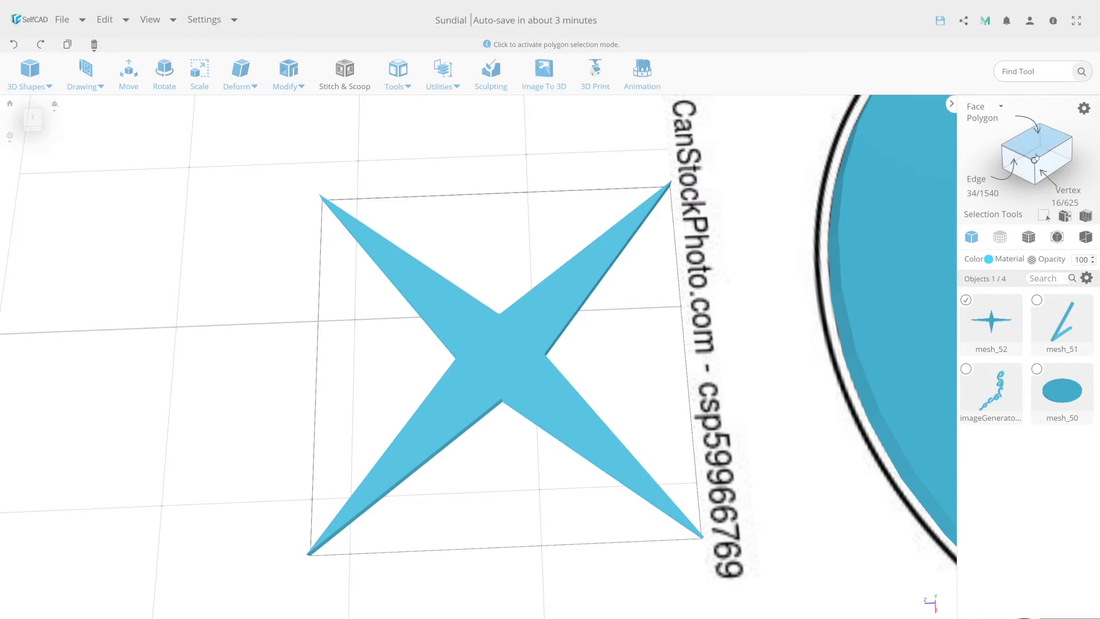
Step: Add new edges forming a small loop around the star's centre in face-editing mode
click(1028, 236)
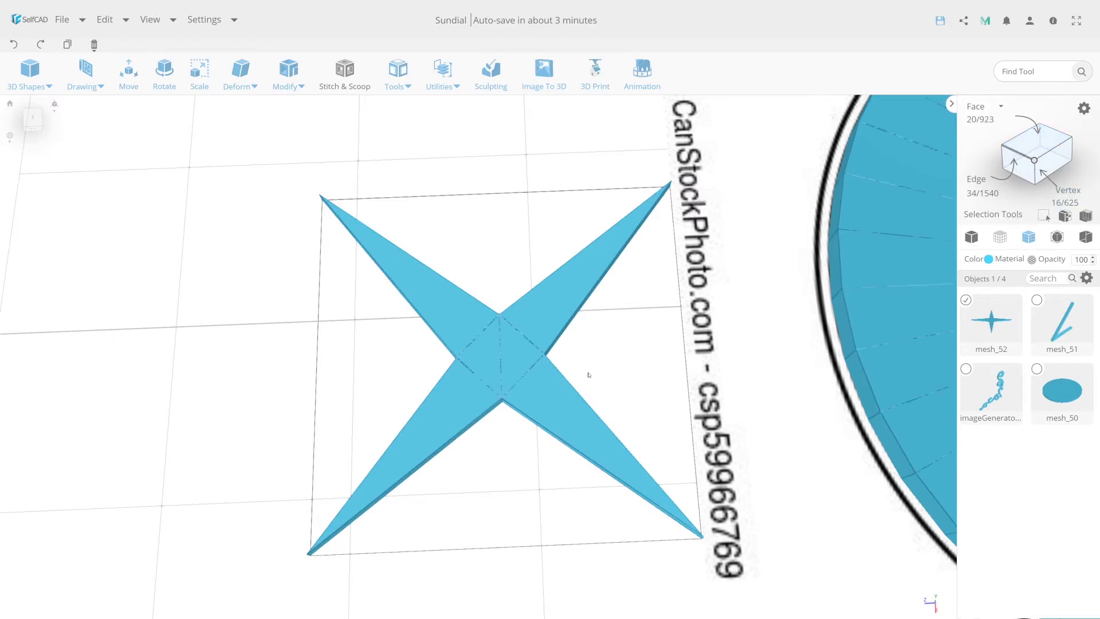
scroll(487, 389, up, 3)
click(289, 71)
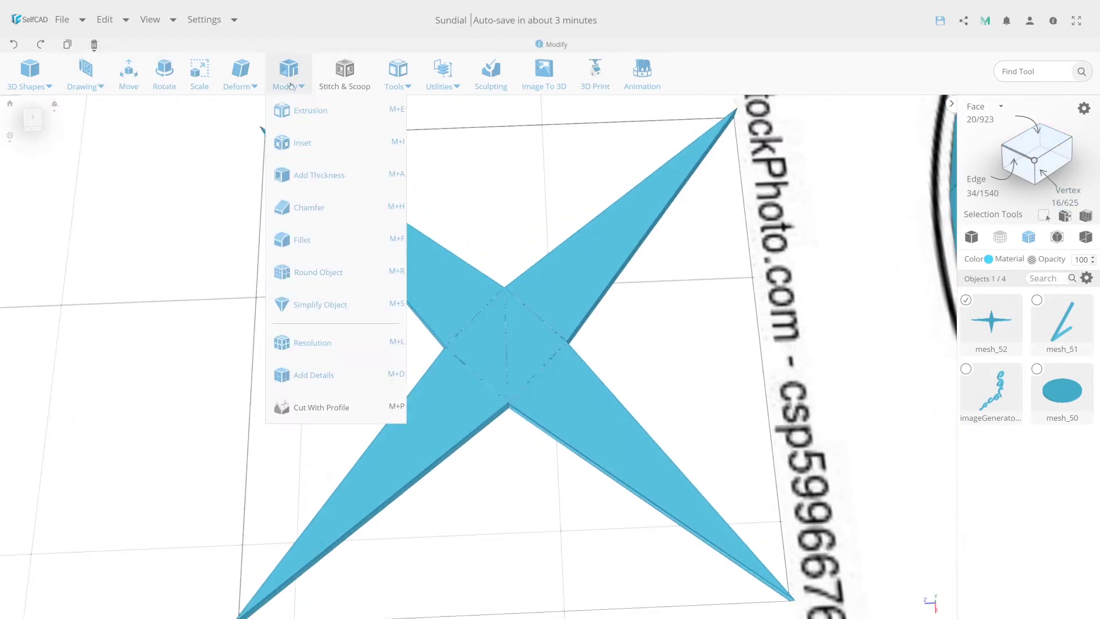
click(351, 376)
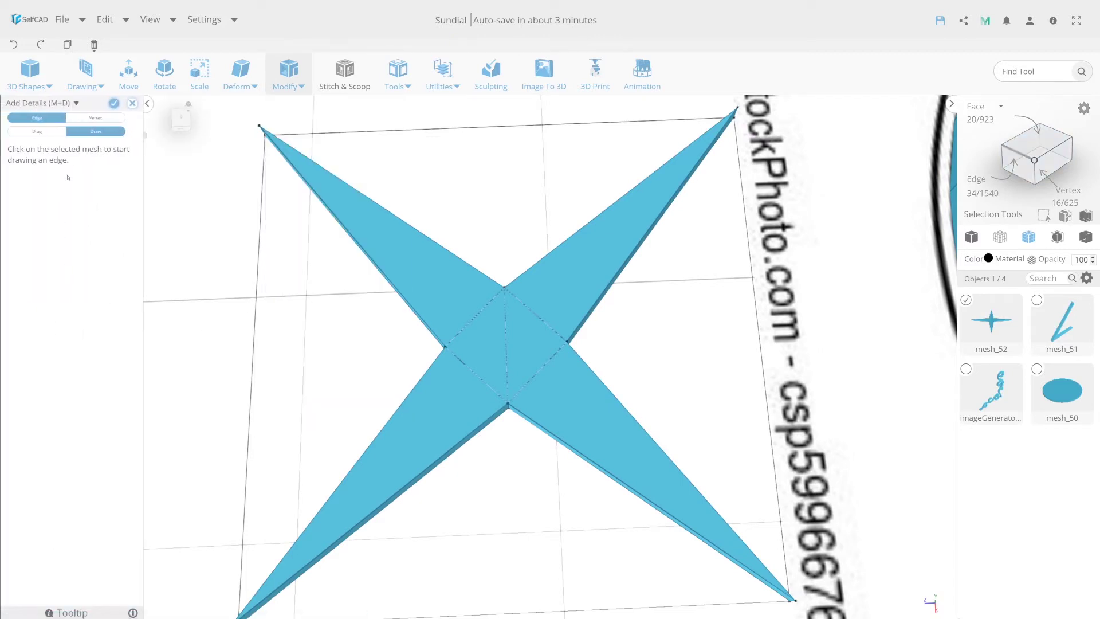
click(534, 314)
click(536, 372)
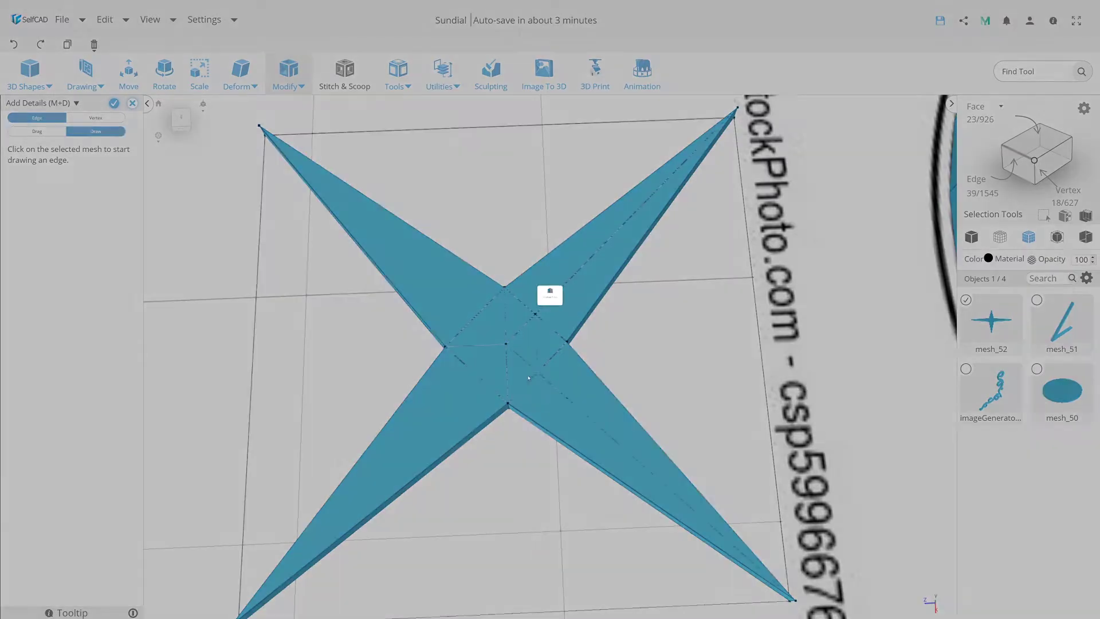
click(476, 374)
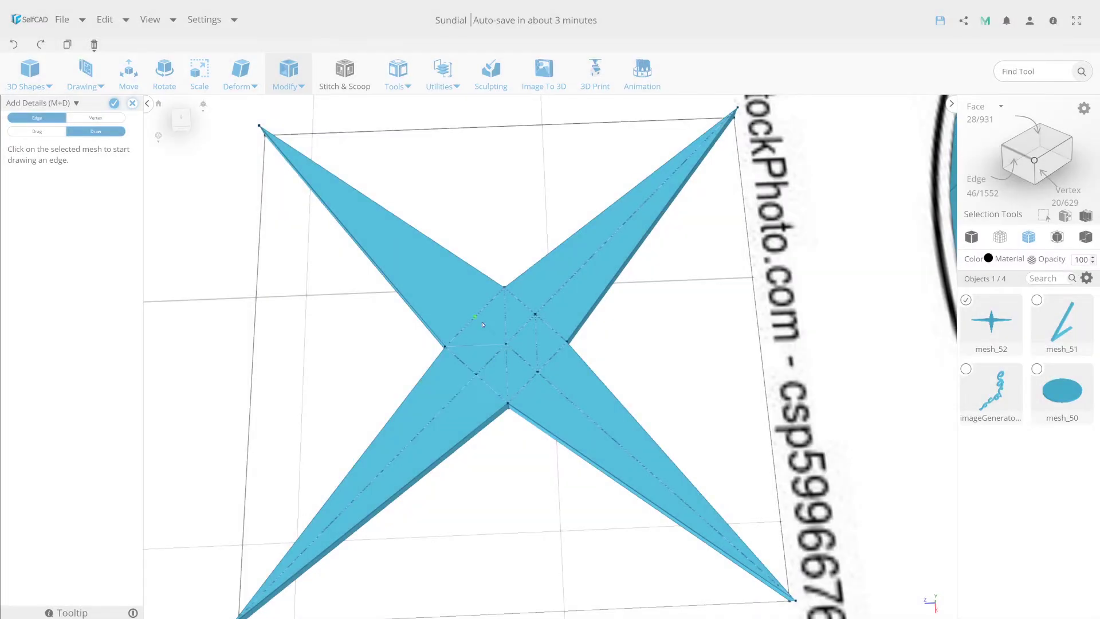
click(482, 324)
click(115, 104)
Step: Select the upper-right and upper-left arm faces and apply Resolution at detail level 0
click(1016, 166)
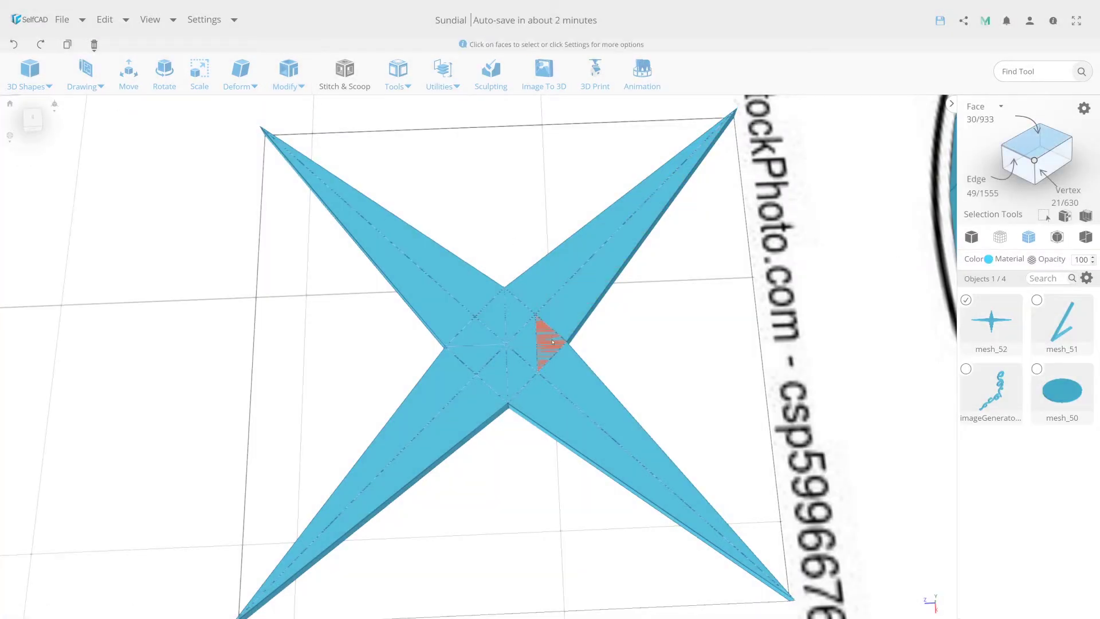
click(522, 332)
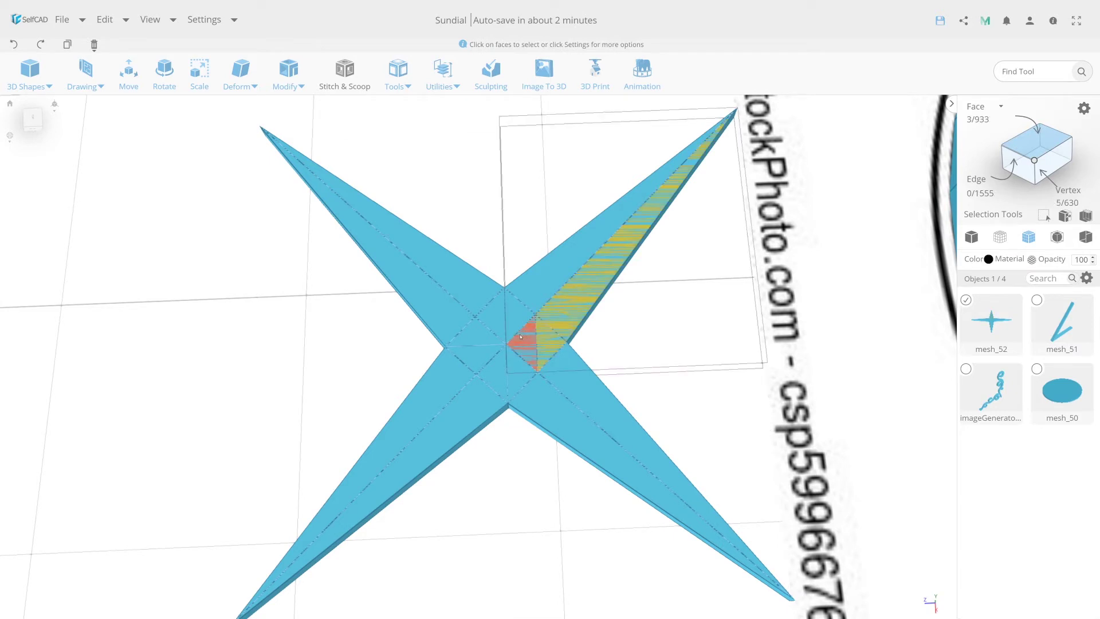
click(472, 352)
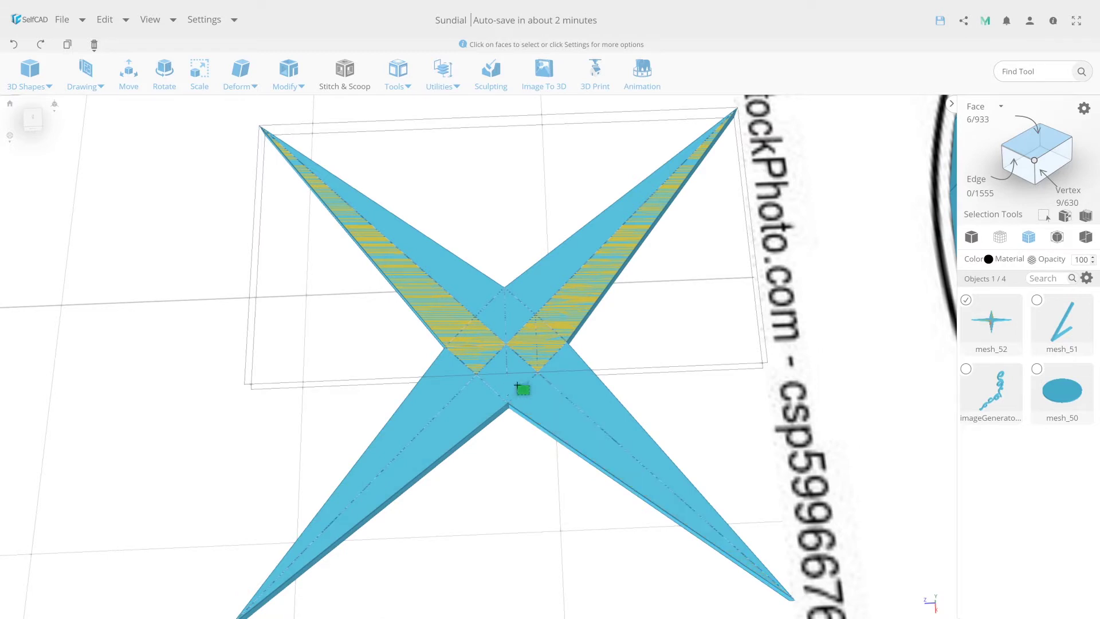
click(518, 389)
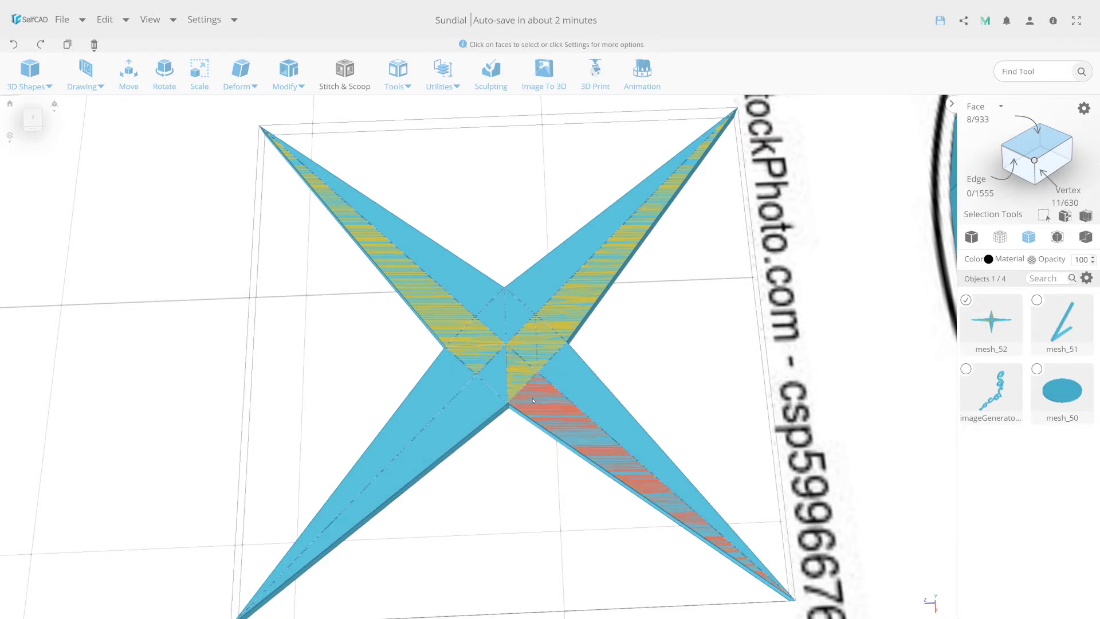
click(532, 400)
click(288, 74)
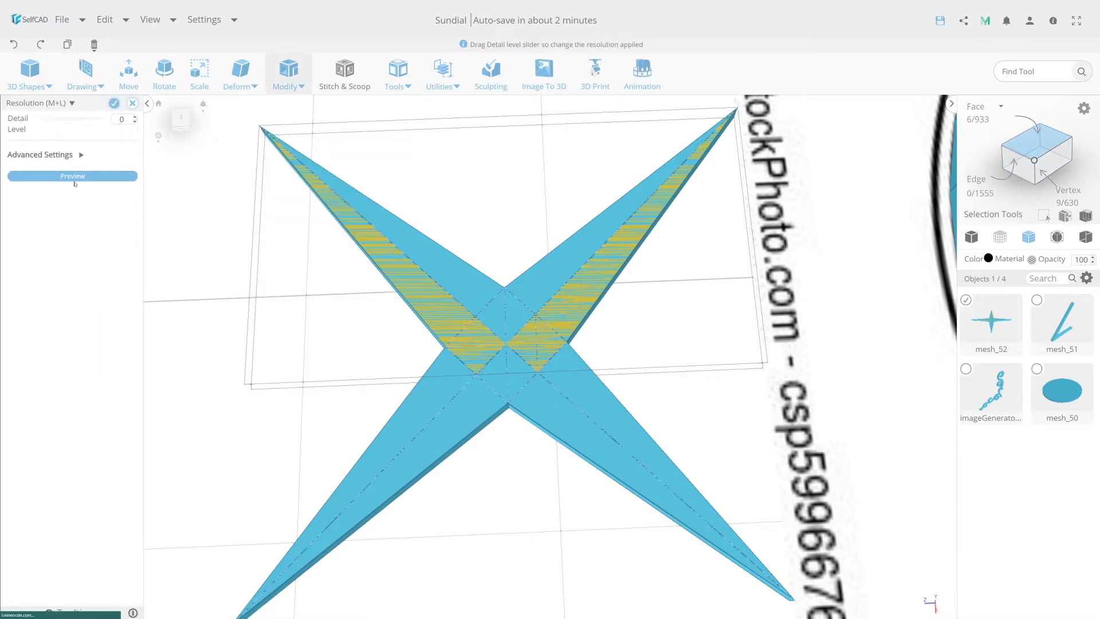
click(74, 178)
click(114, 103)
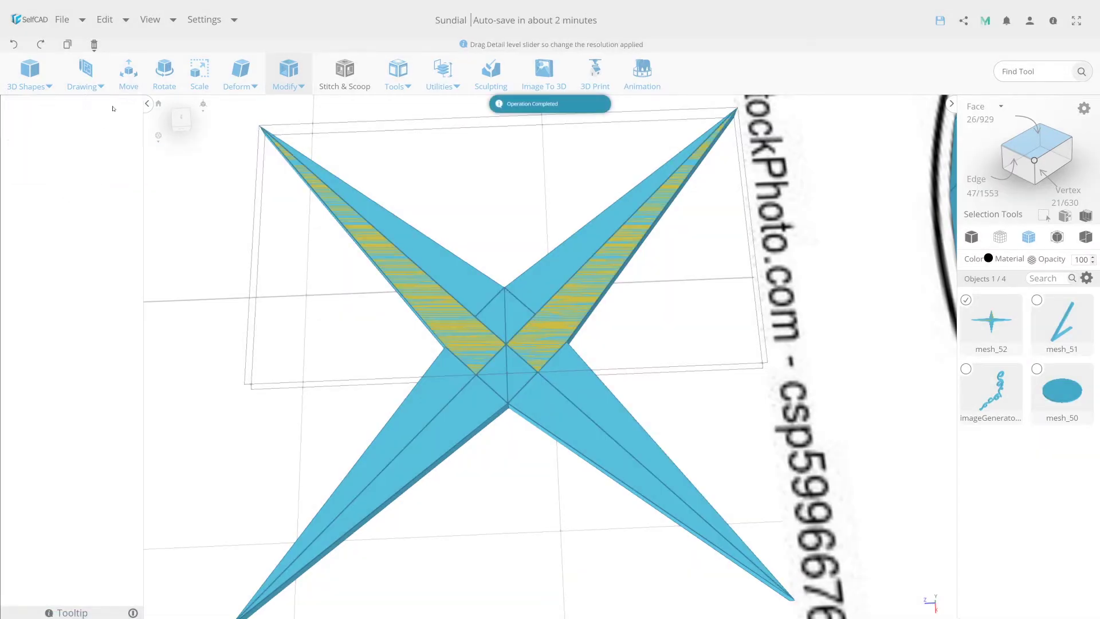
Step: Re-mesh the upper-left arm and nearby faces with Resolution at detail 0
click(487, 297)
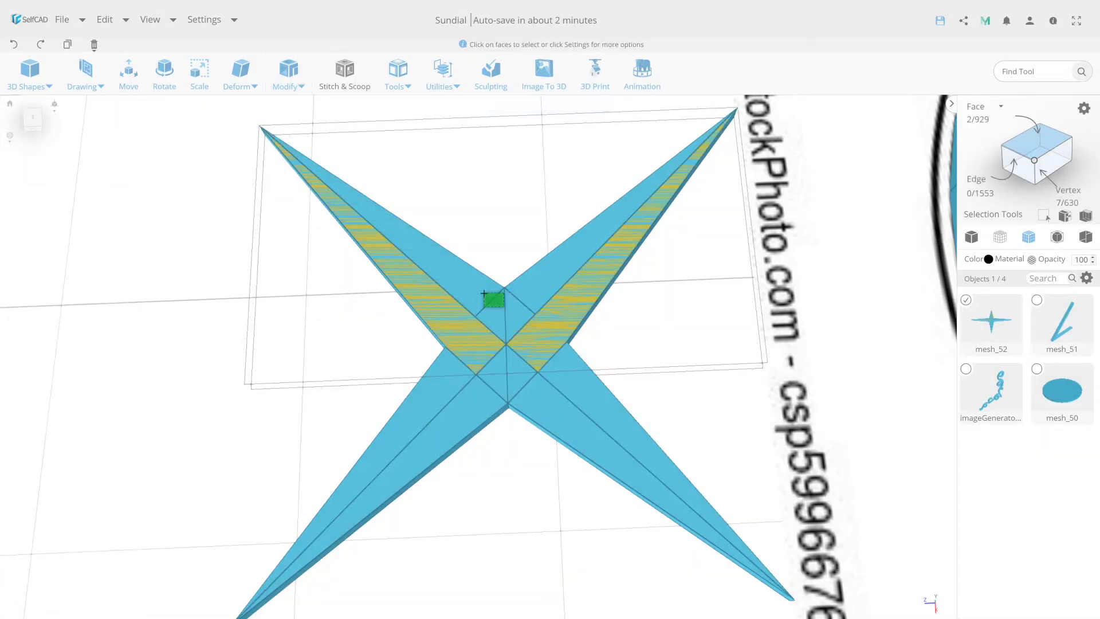
click(484, 293)
click(507, 384)
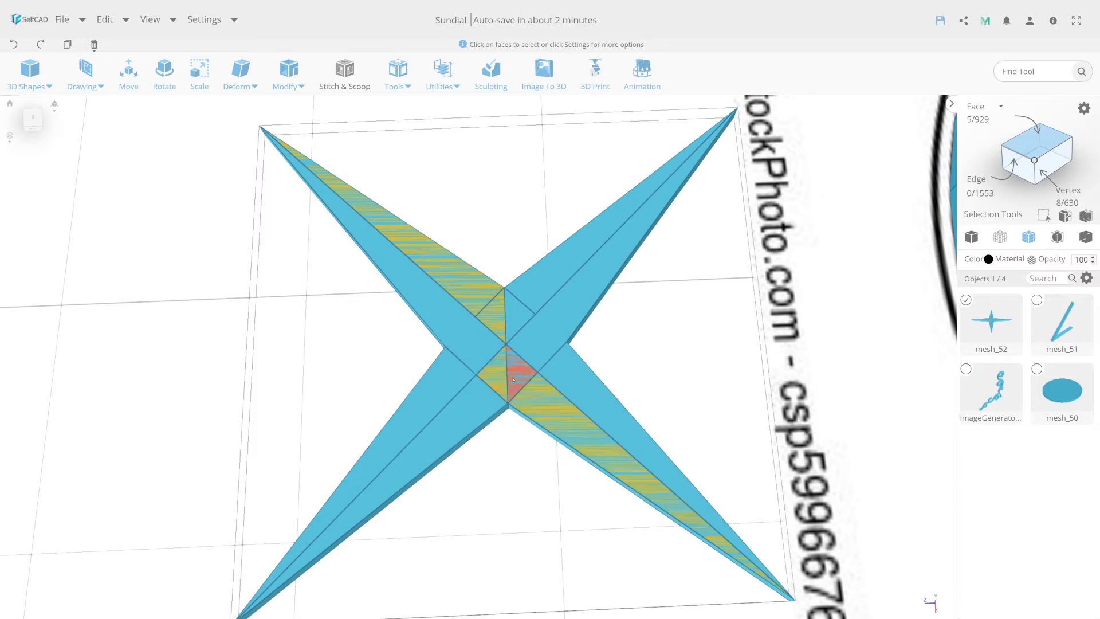
click(289, 75)
click(314, 341)
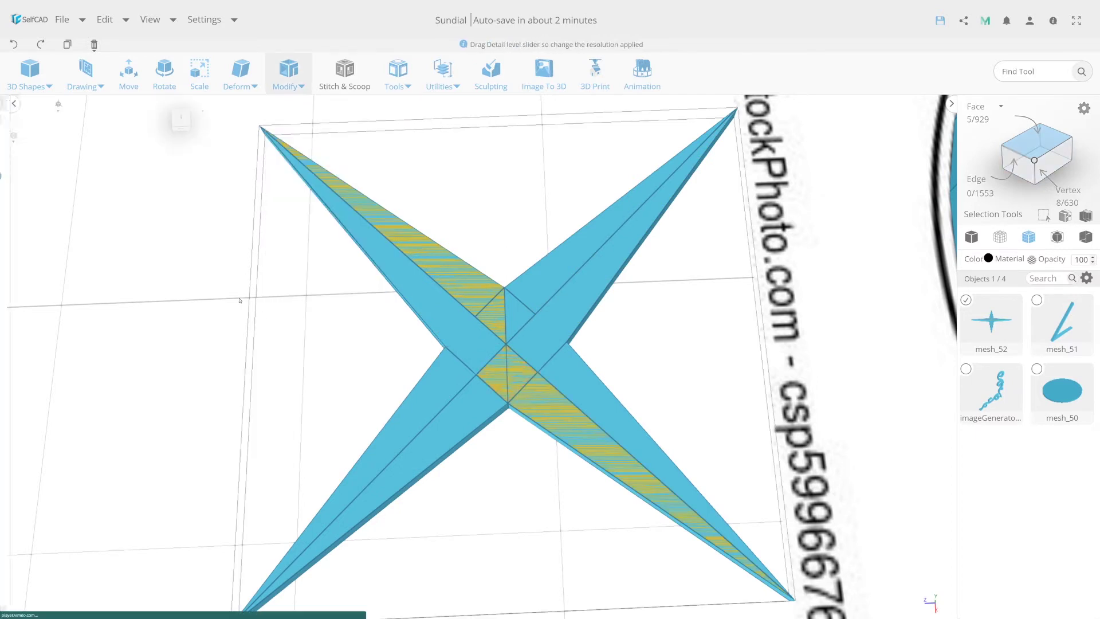
click(89, 176)
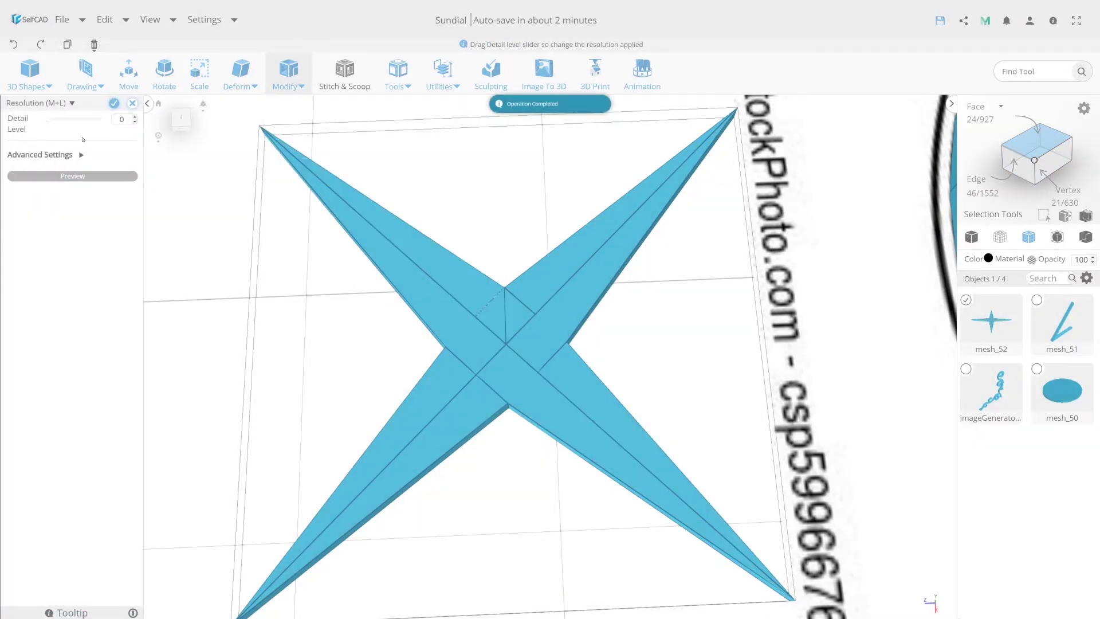
click(116, 104)
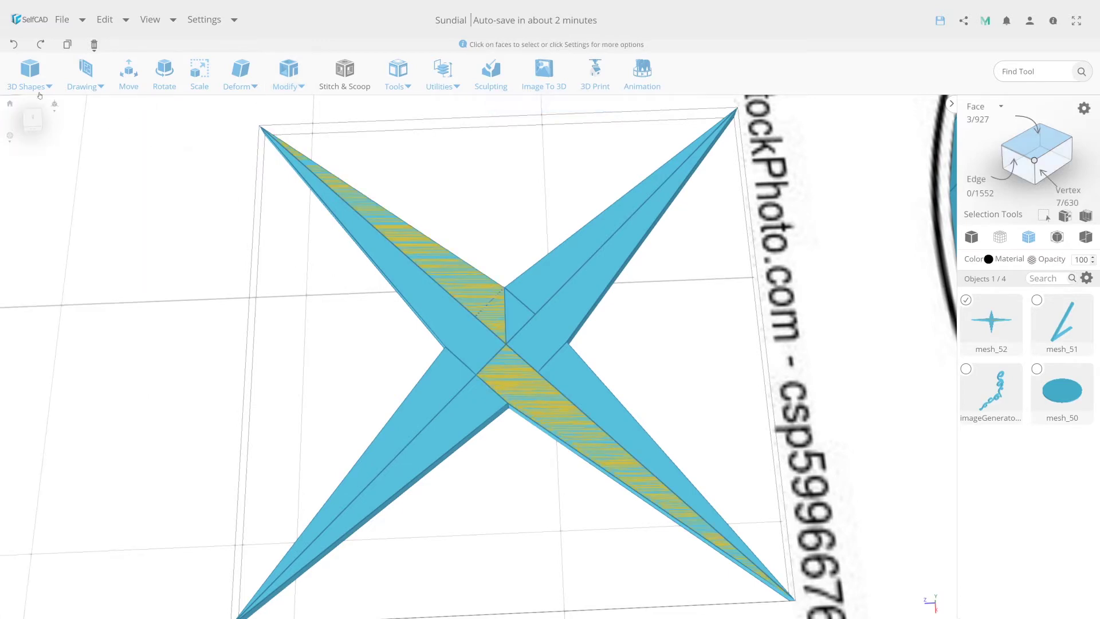
Step: Apply detail-0 Resolution to the diagonal arm faces and a face near the centre
click(15, 43)
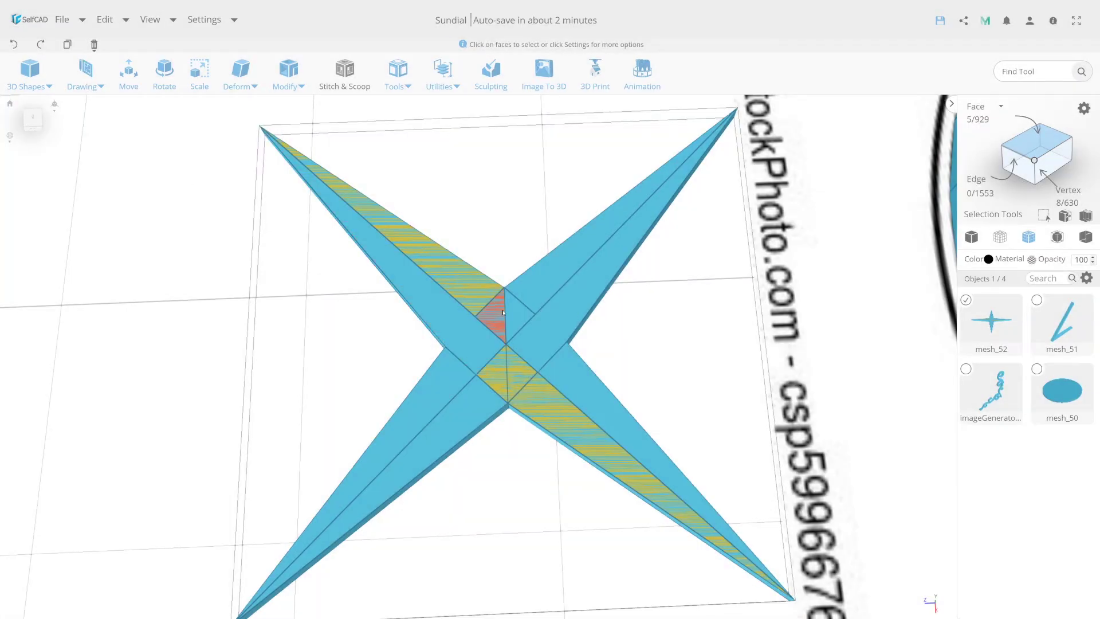
click(493, 320)
click(289, 72)
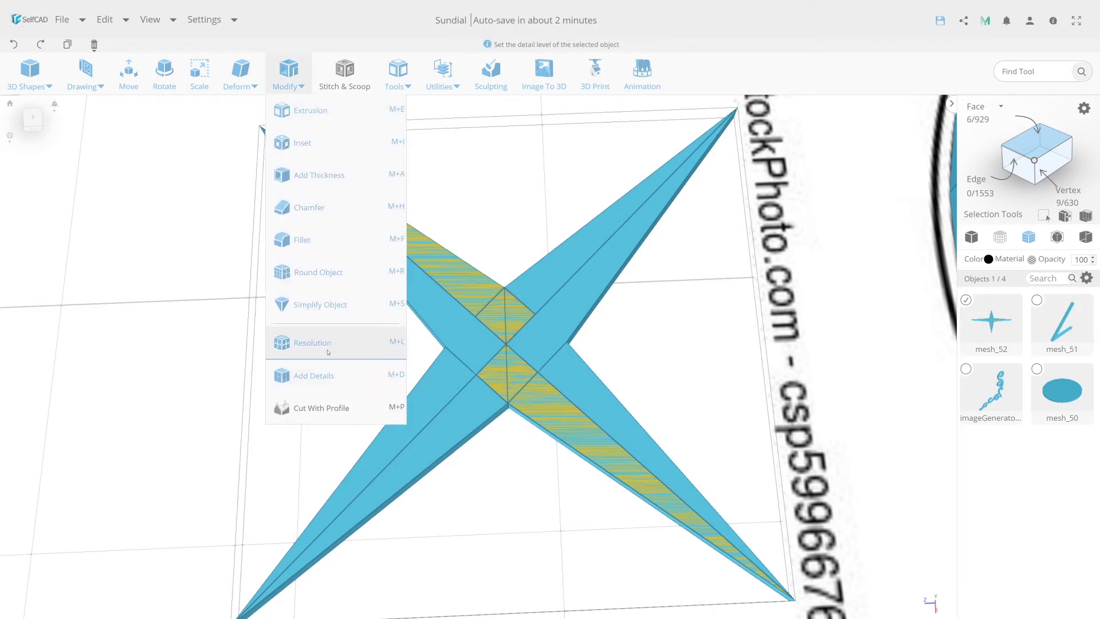
click(327, 343)
click(92, 177)
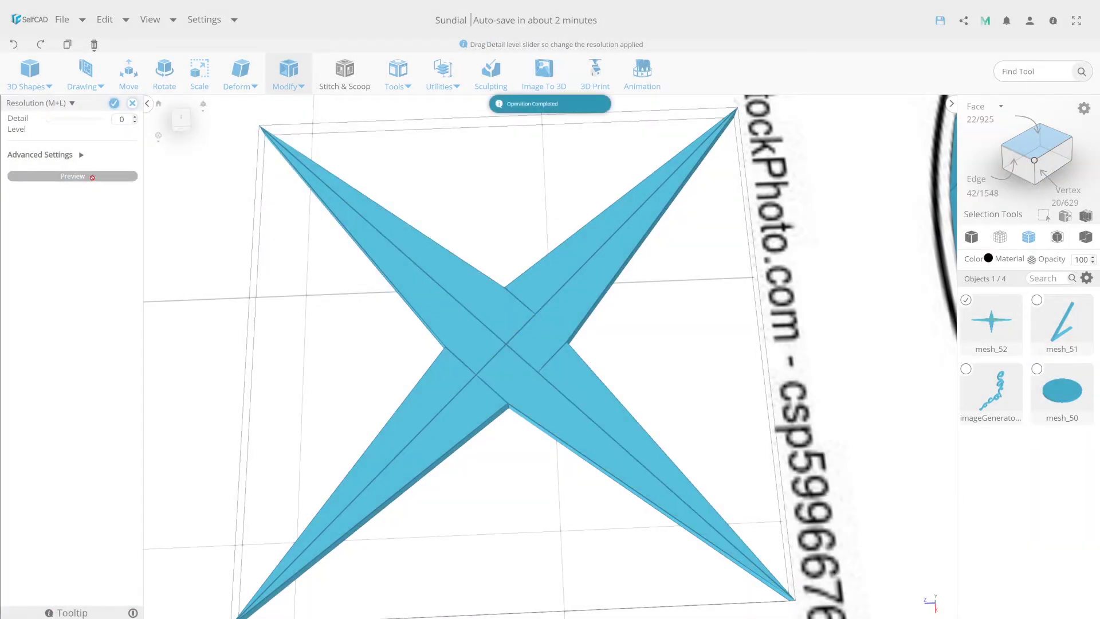
click(113, 103)
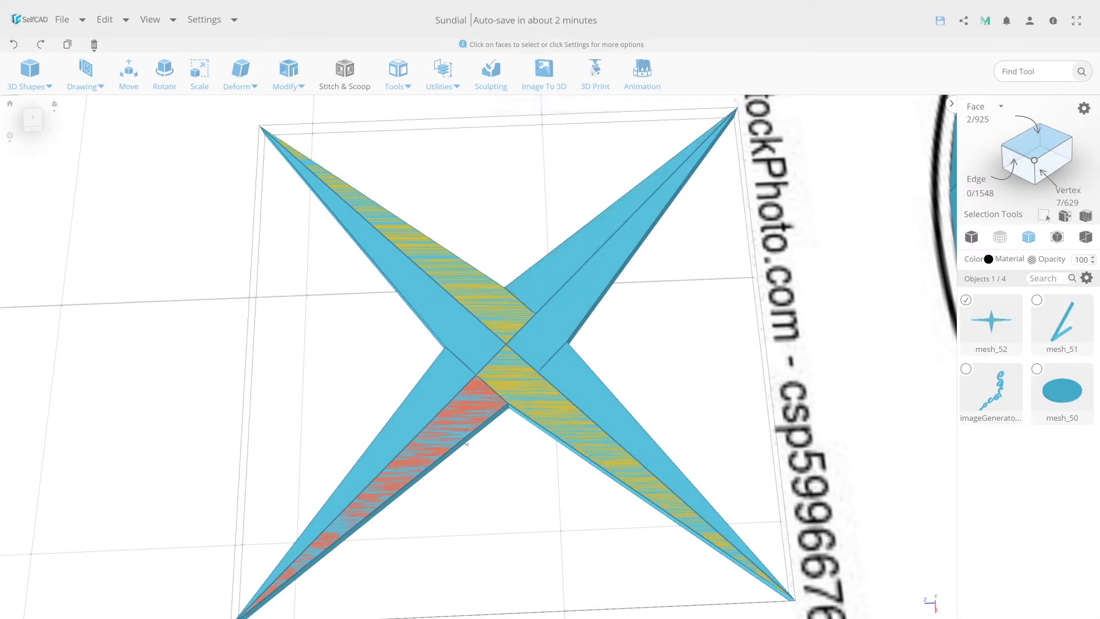
Step: Simplify the lower-left and lower-right arm faces, then the upper-left arm face, at detail 0
click(484, 408)
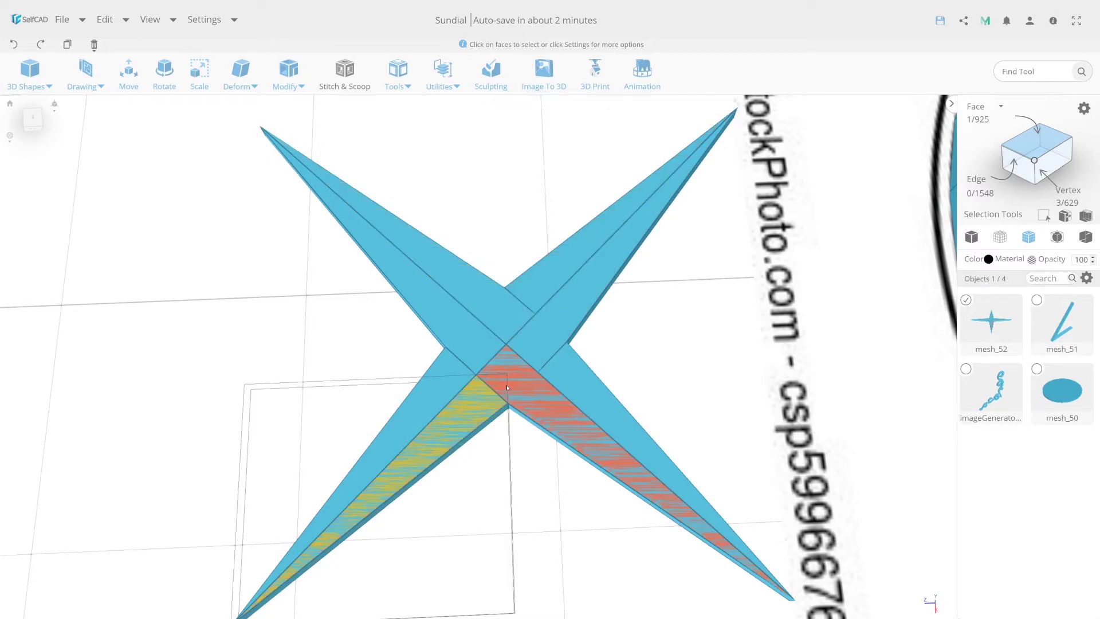
click(509, 386)
click(288, 73)
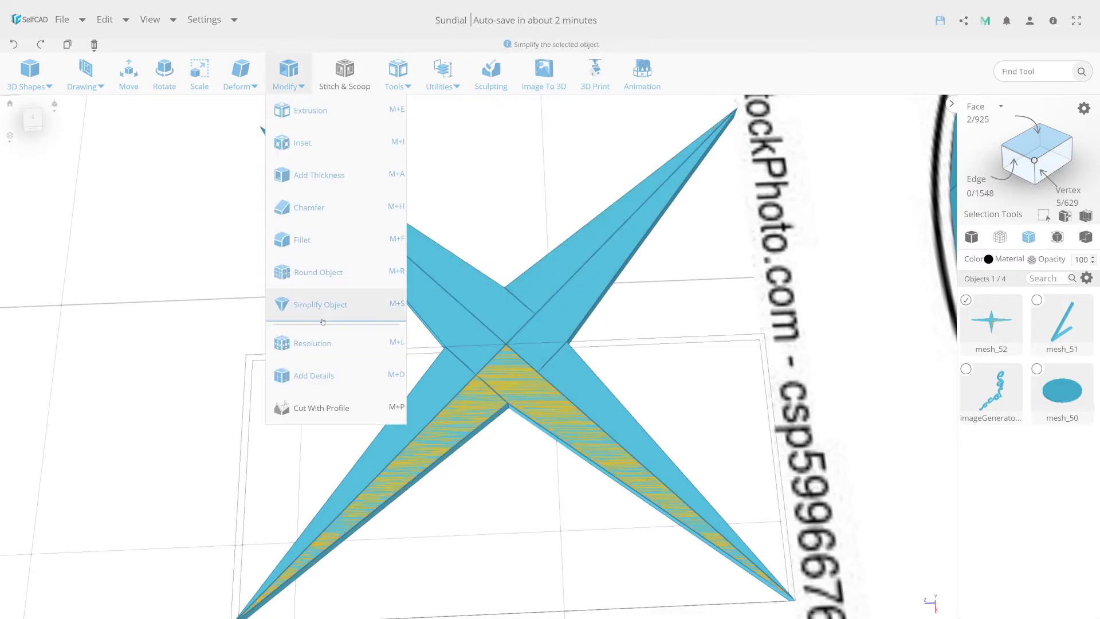
click(312, 342)
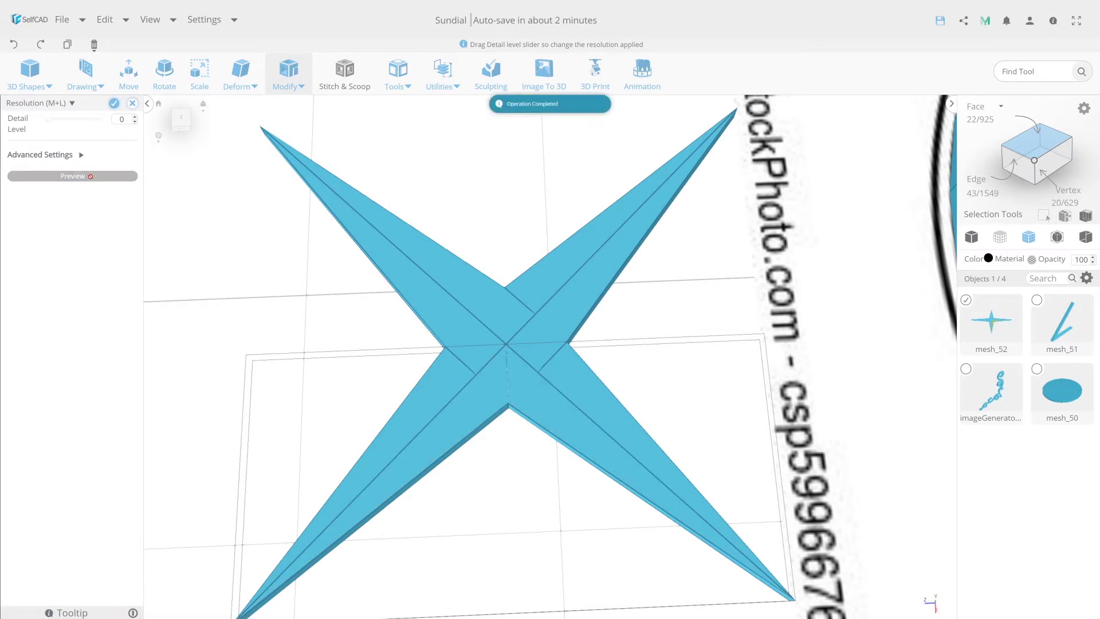
click(113, 104)
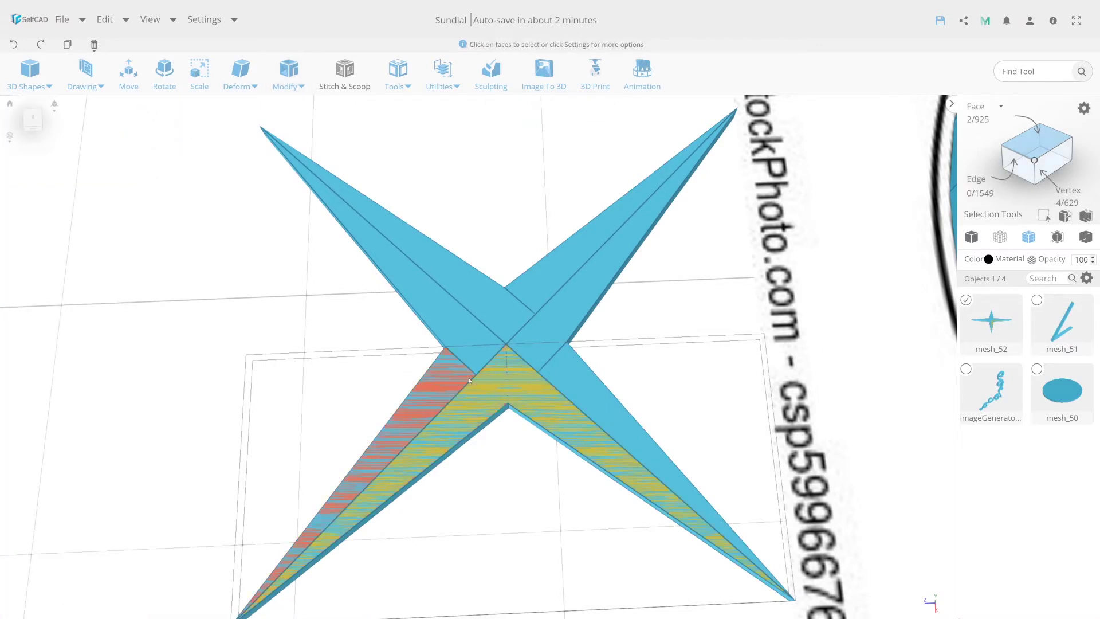
click(475, 342)
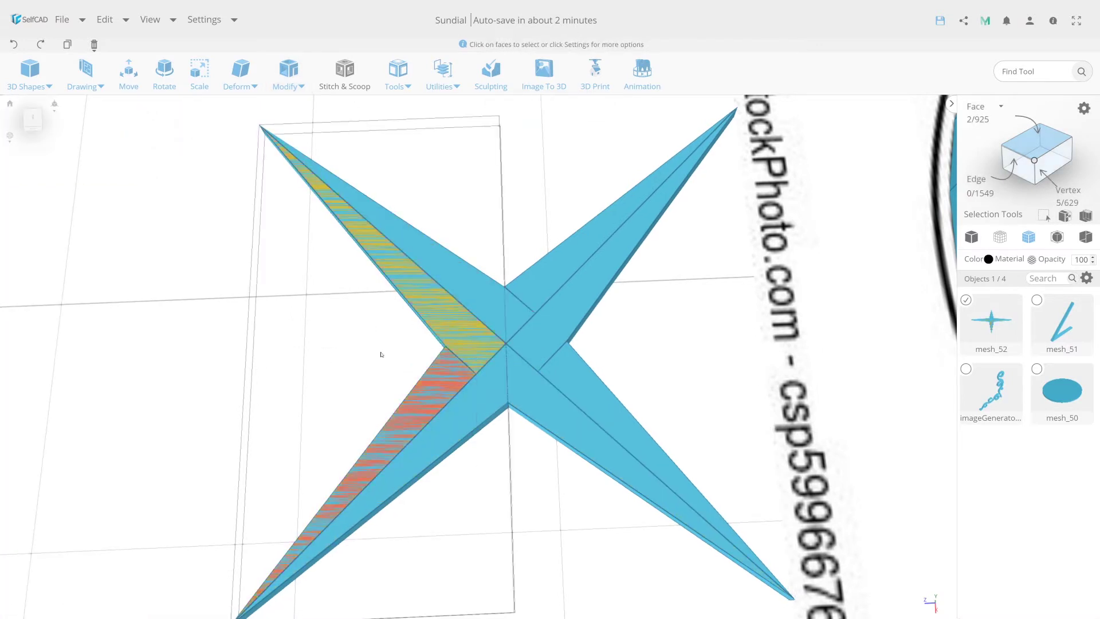
click(288, 71)
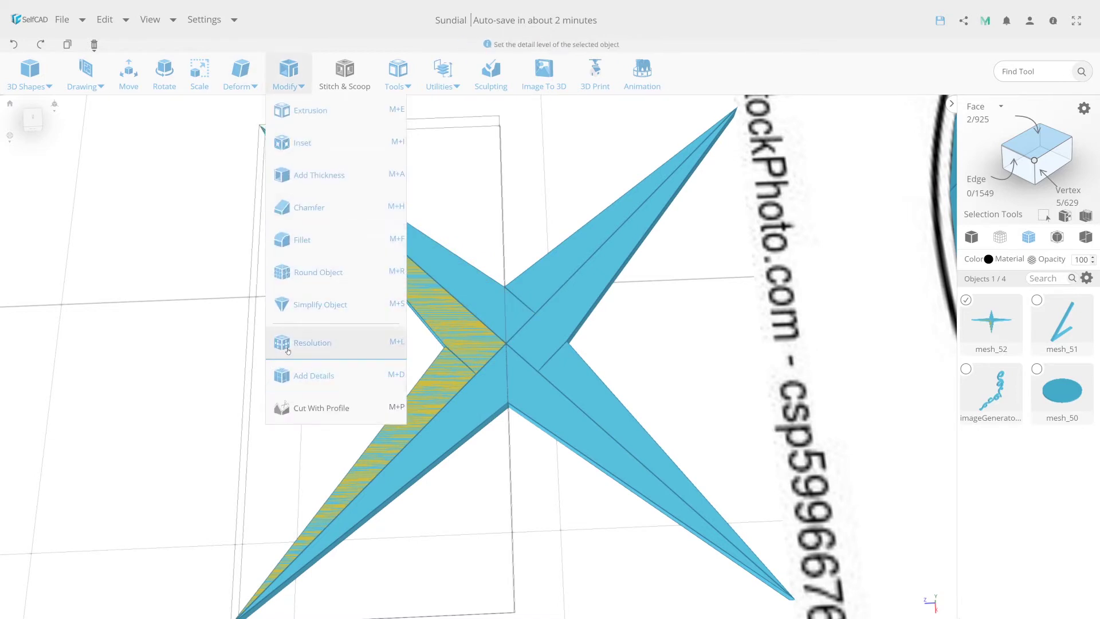
click(312, 343)
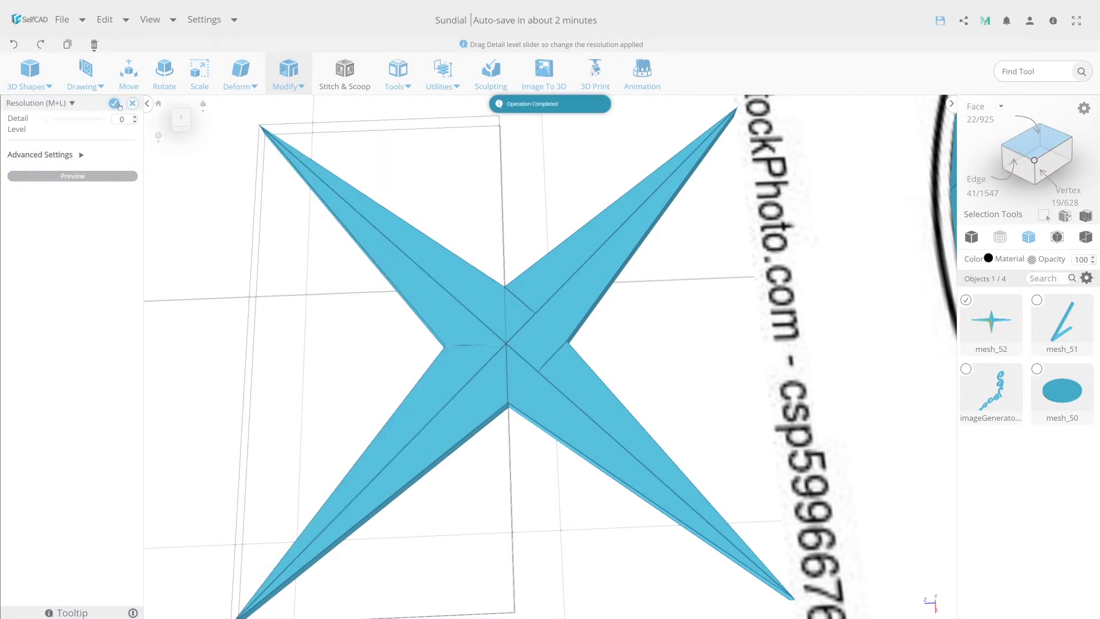
click(114, 104)
Step: Re-mesh the upper arms and the right-arm face strip at detail 0, leaving 1543 edges
click(493, 295)
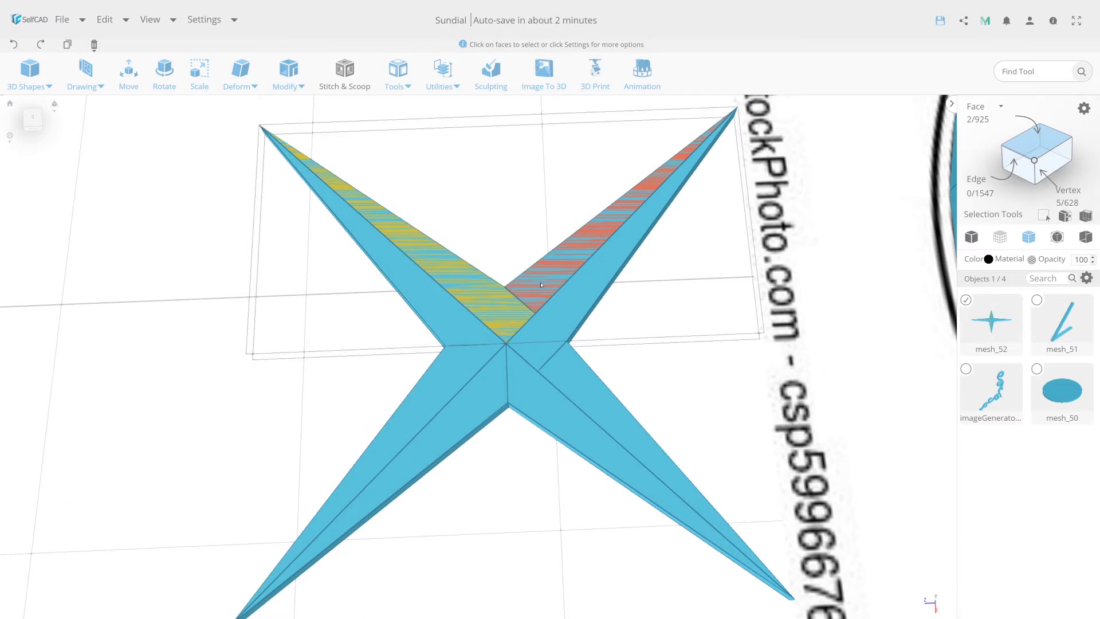
click(541, 285)
click(289, 72)
click(321, 343)
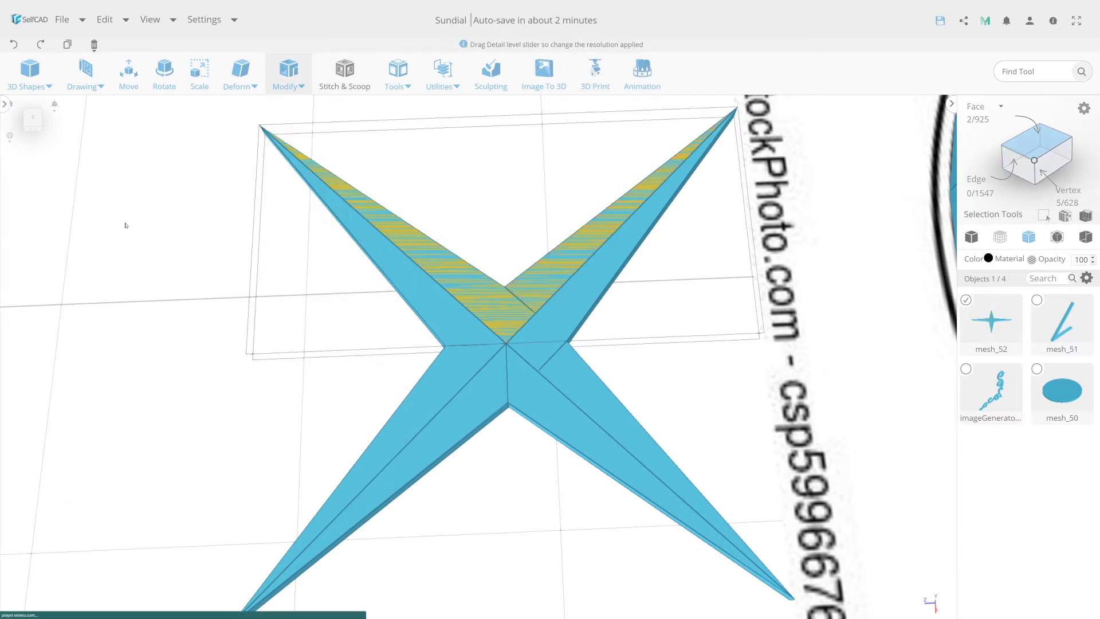
click(69, 175)
click(118, 106)
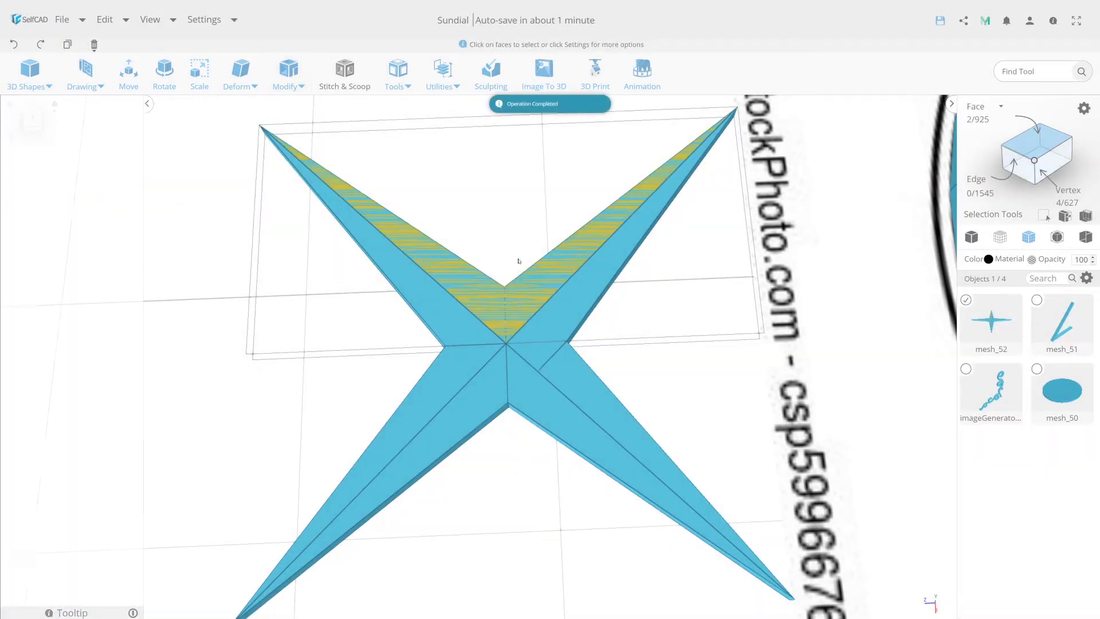
click(572, 372)
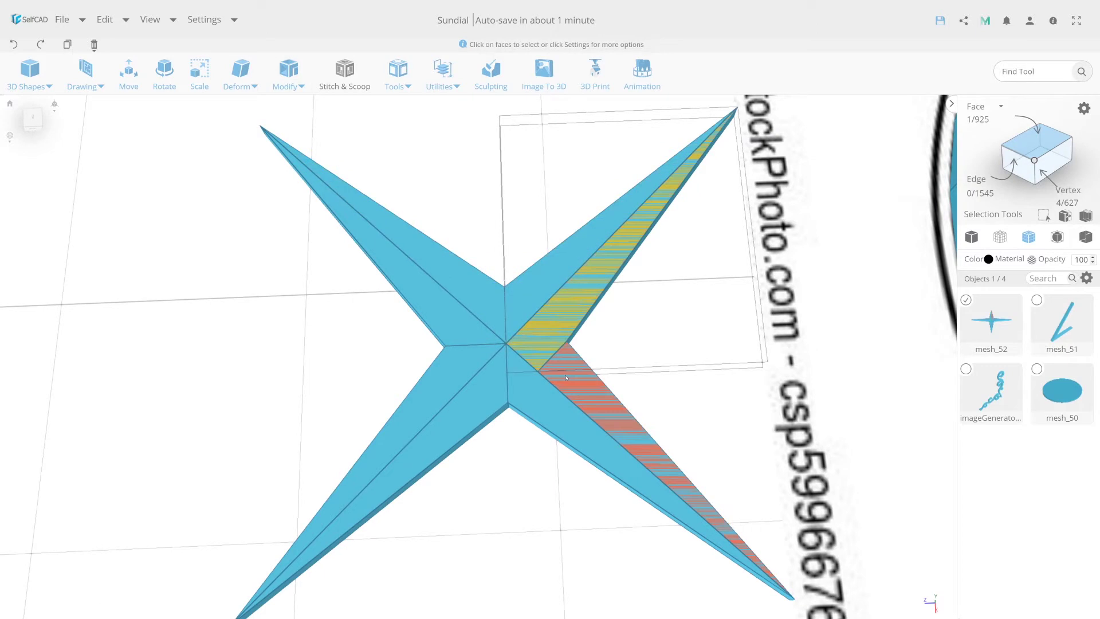
click(284, 71)
click(319, 342)
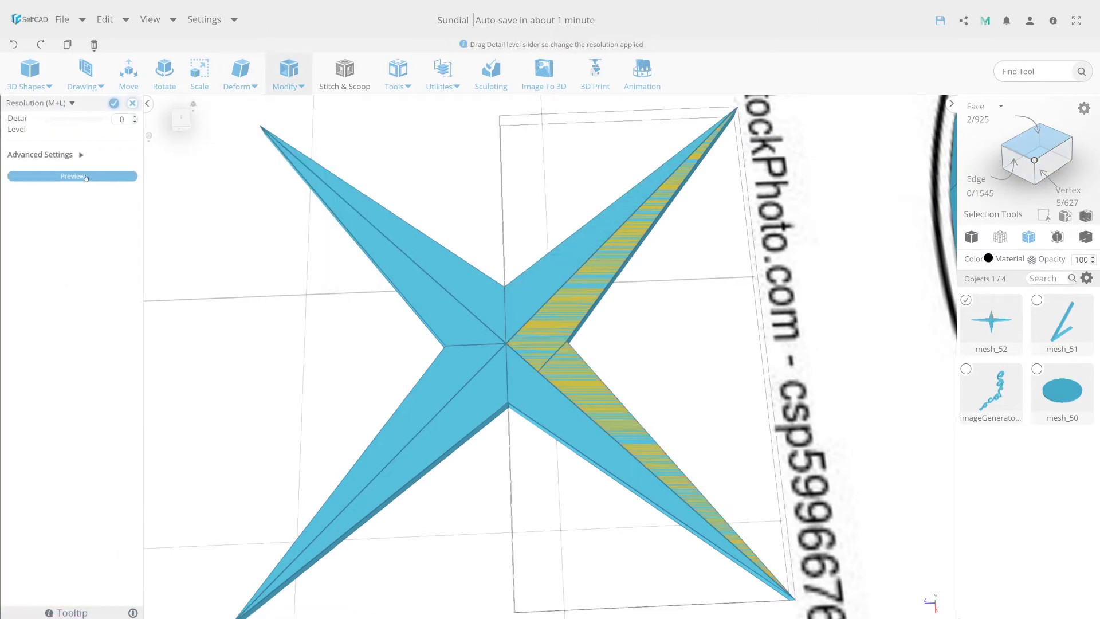
click(85, 177)
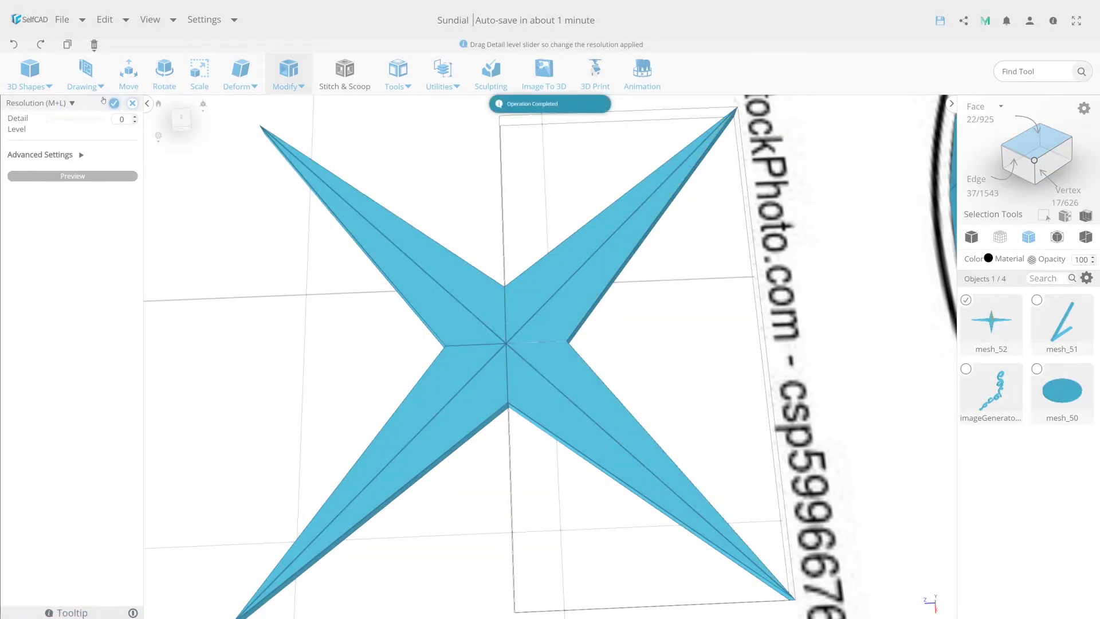
click(114, 103)
Step: Raise the star's centre vertex to Y 7.2 for a peaked top, then select the whole star
click(1034, 160)
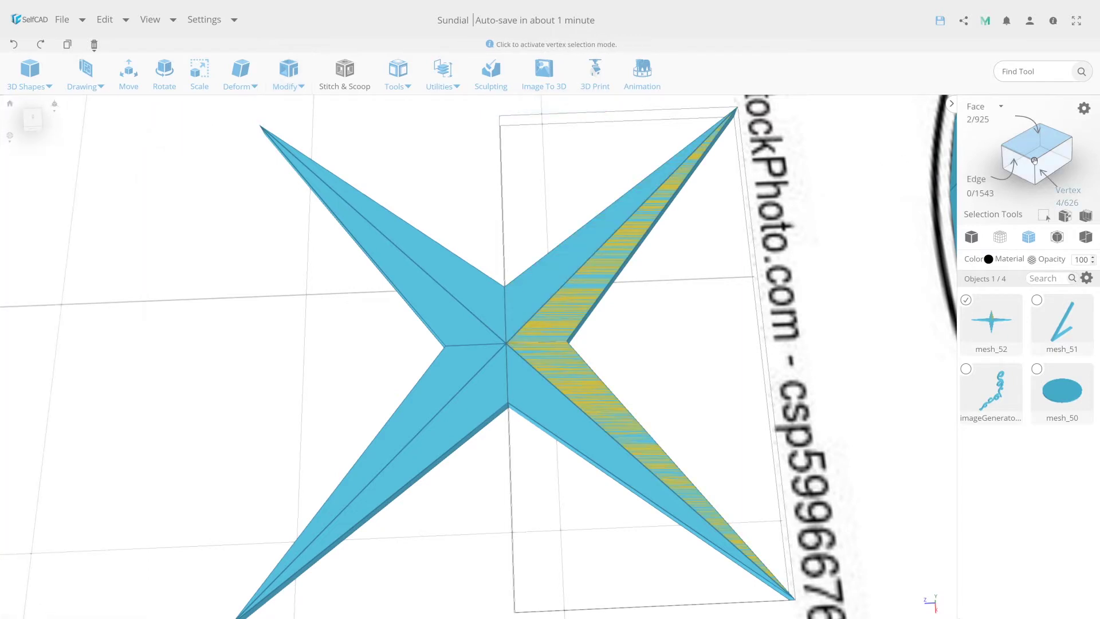
click(506, 343)
click(129, 70)
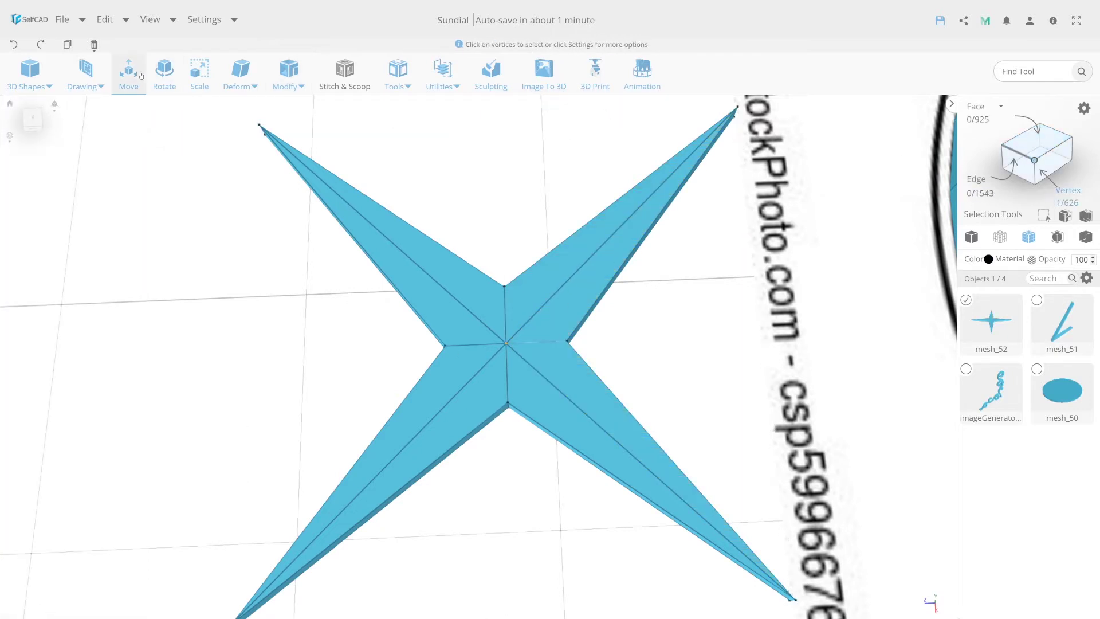
right_drag(454, 514, 493, 230)
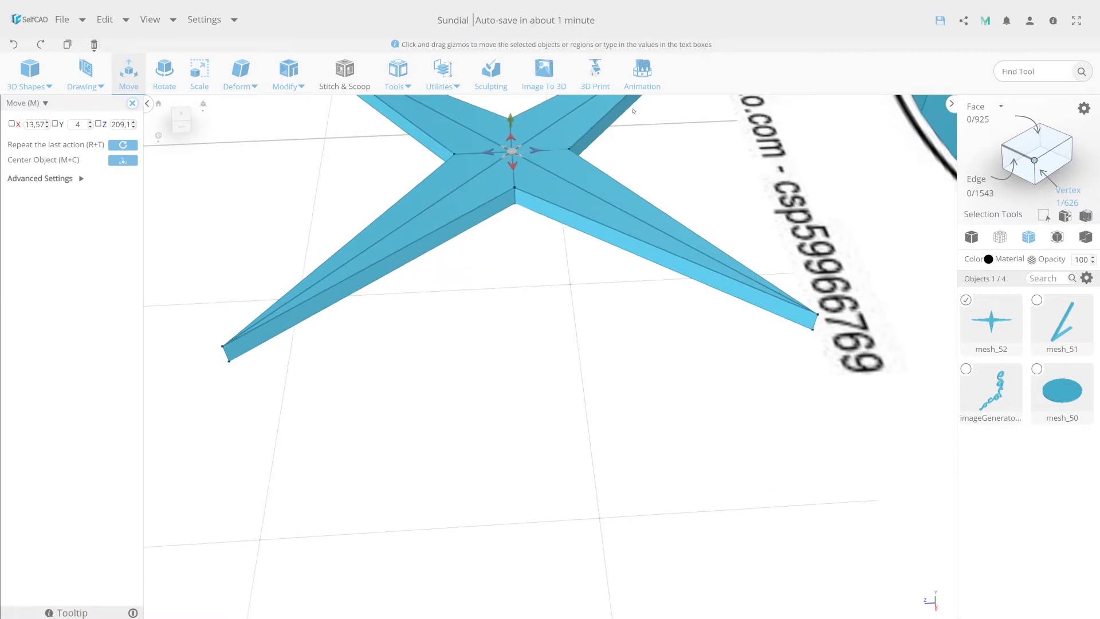
mouse_move(505, 211)
mouse_down()
mouse_move(508, 195)
mouse_move(511, 274)
mouse_up()
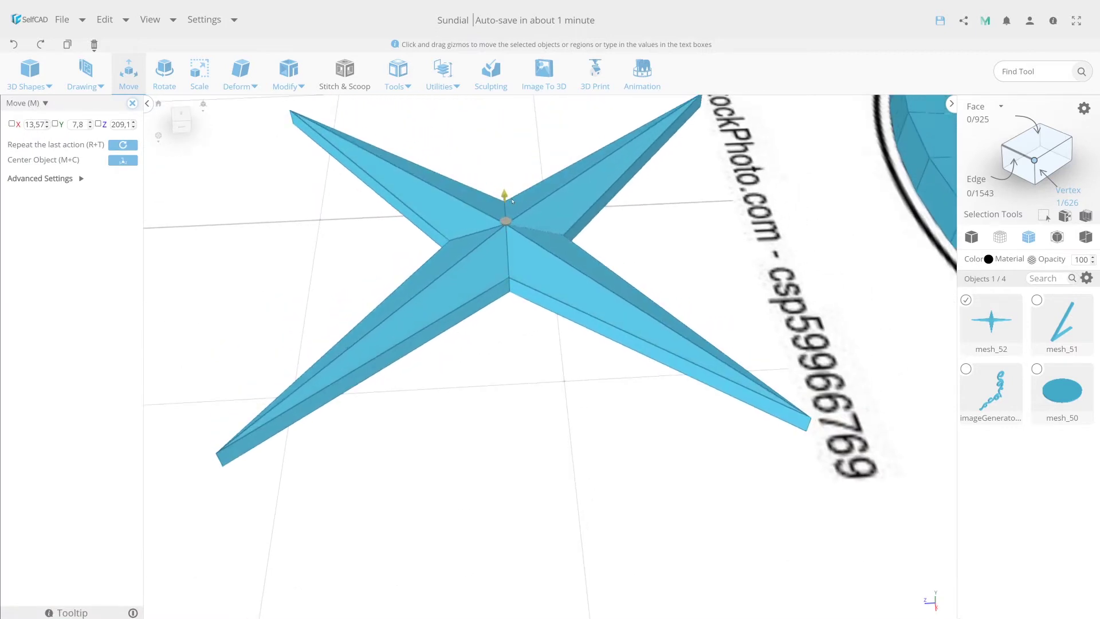
mouse_move(511, 274)
right_down()
mouse_move(508, 375)
mouse_move(602, 332)
mouse_move(496, 387)
mouse_move(541, 386)
right_up()
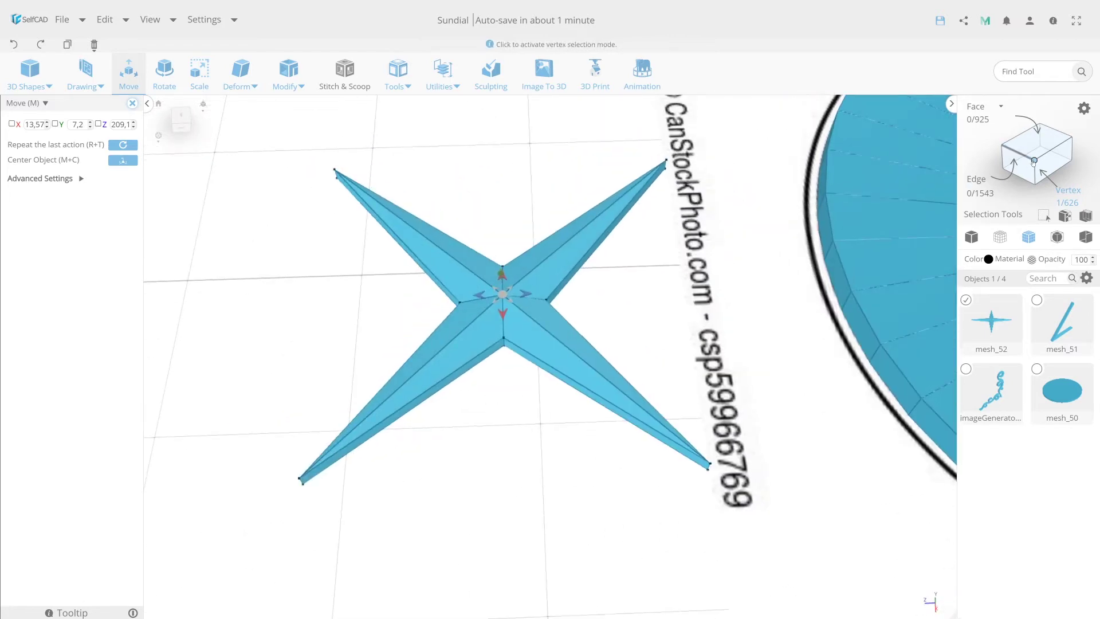
click(1018, 160)
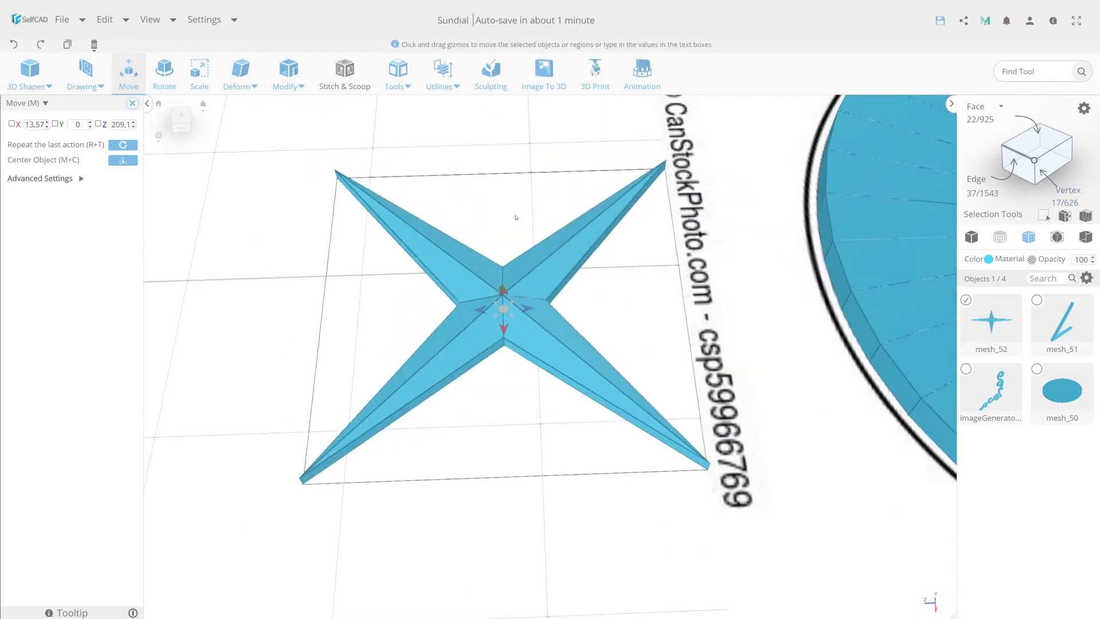
Step: Align the star to disc mesh_50, centred horizontally
click(450, 113)
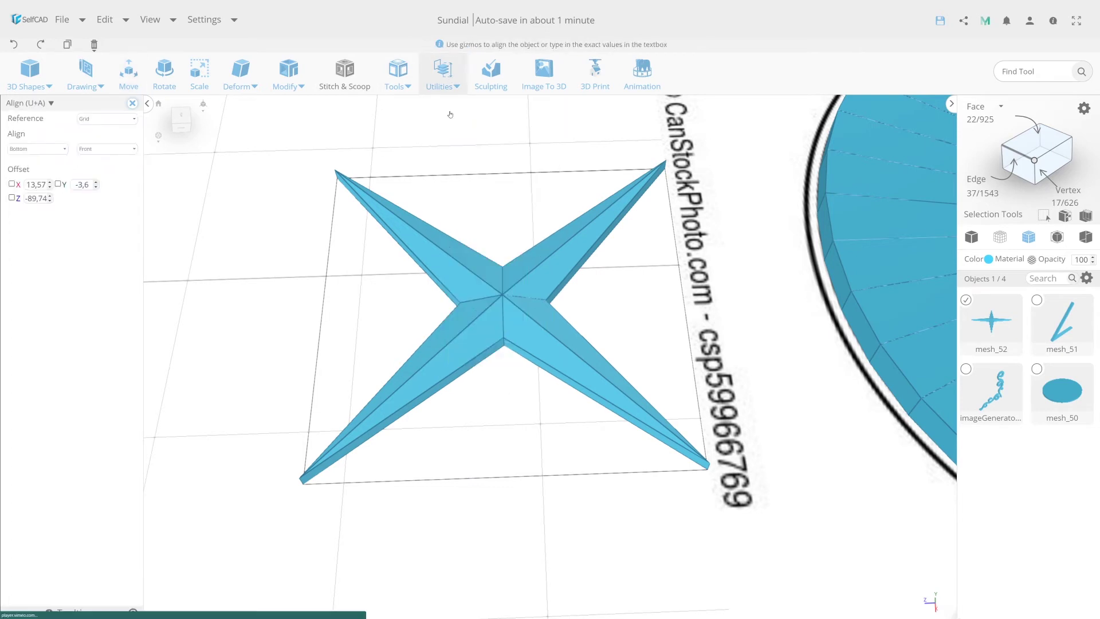
click(105, 119)
click(104, 144)
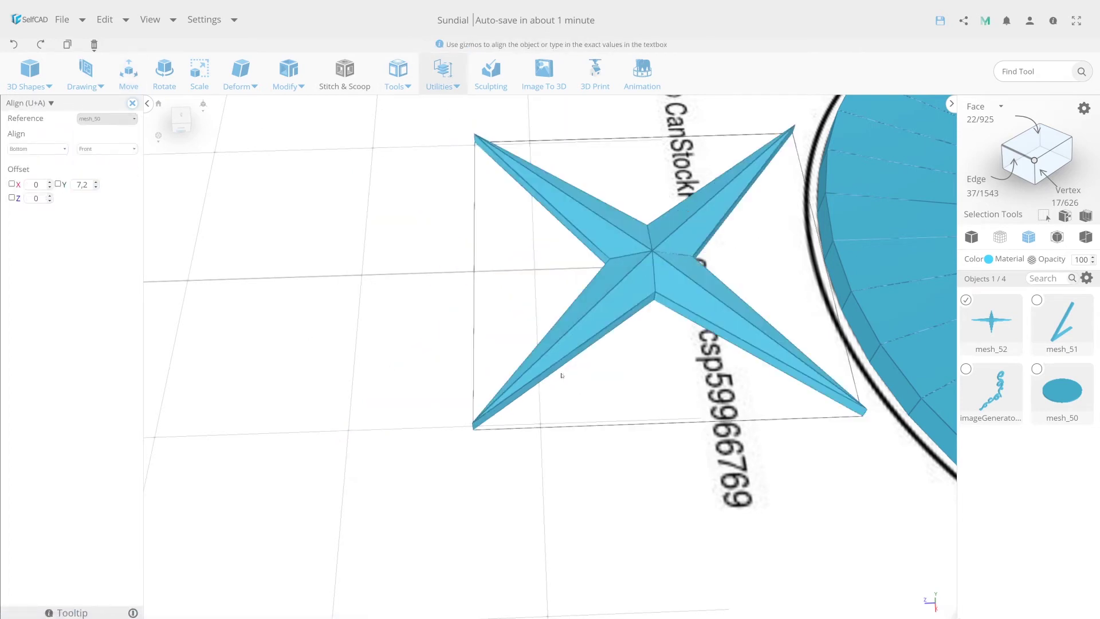
click(89, 149)
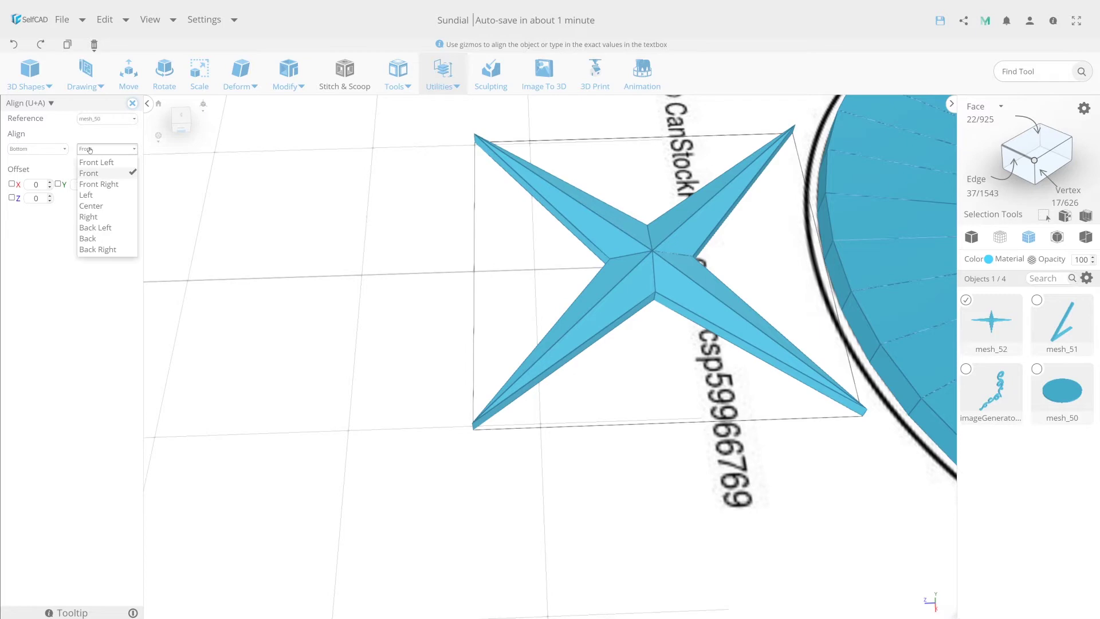
click(97, 205)
scroll(543, 297, down, 5)
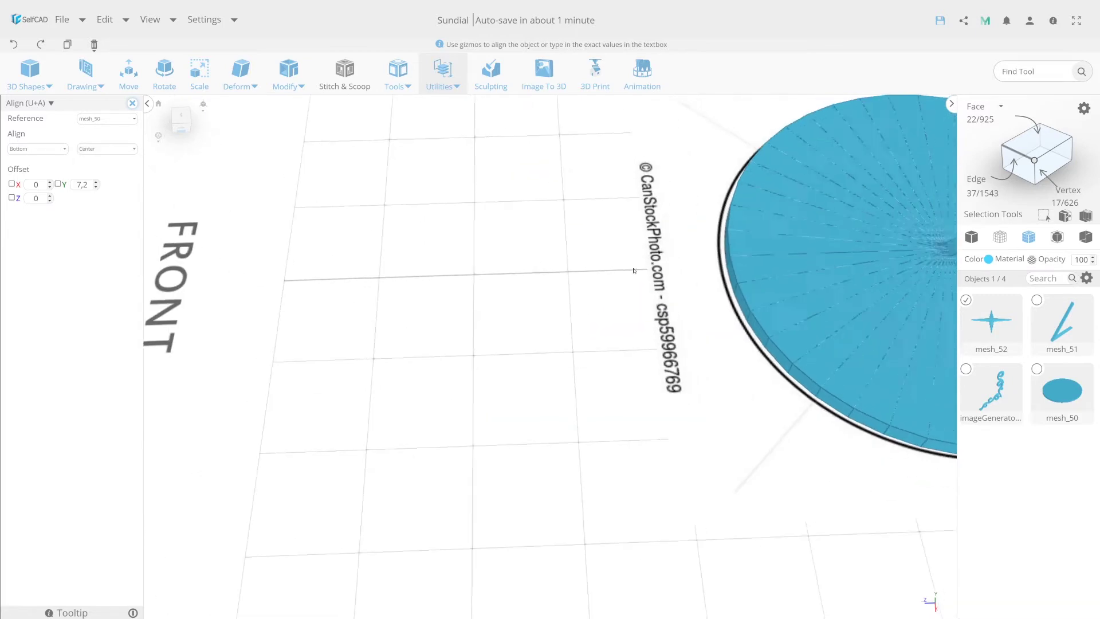
Step: Lift the star to Y 5.1 above the disc and rotate it 45° on Y
click(129, 73)
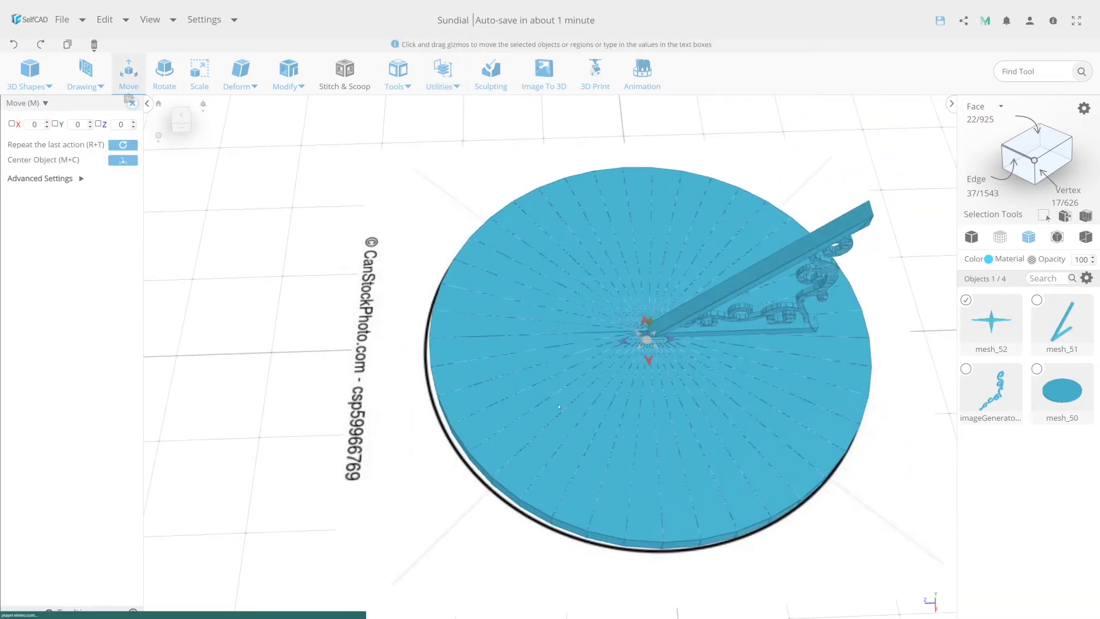
right_drag(572, 344, 640, 303)
drag(647, 311, 649, 304)
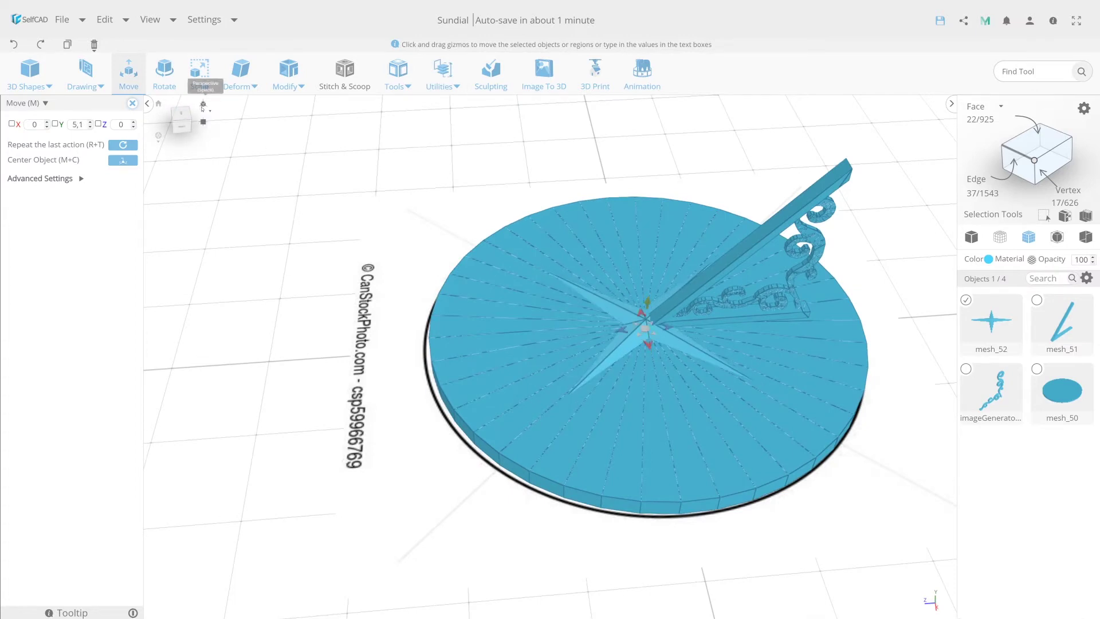
click(181, 119)
scroll(585, 388, up, 5)
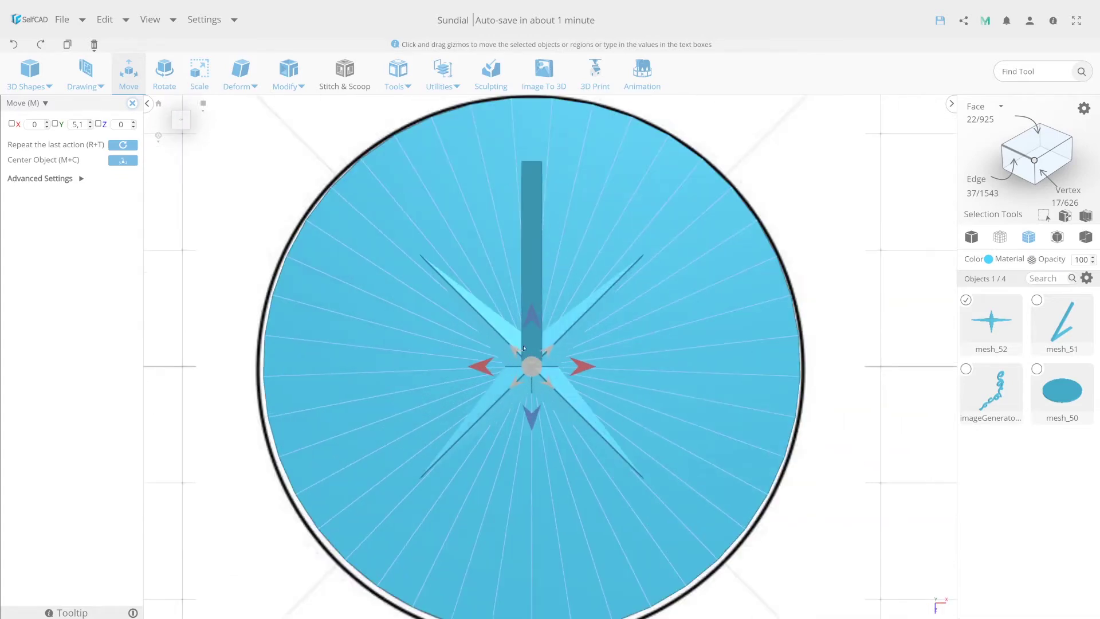
click(172, 75)
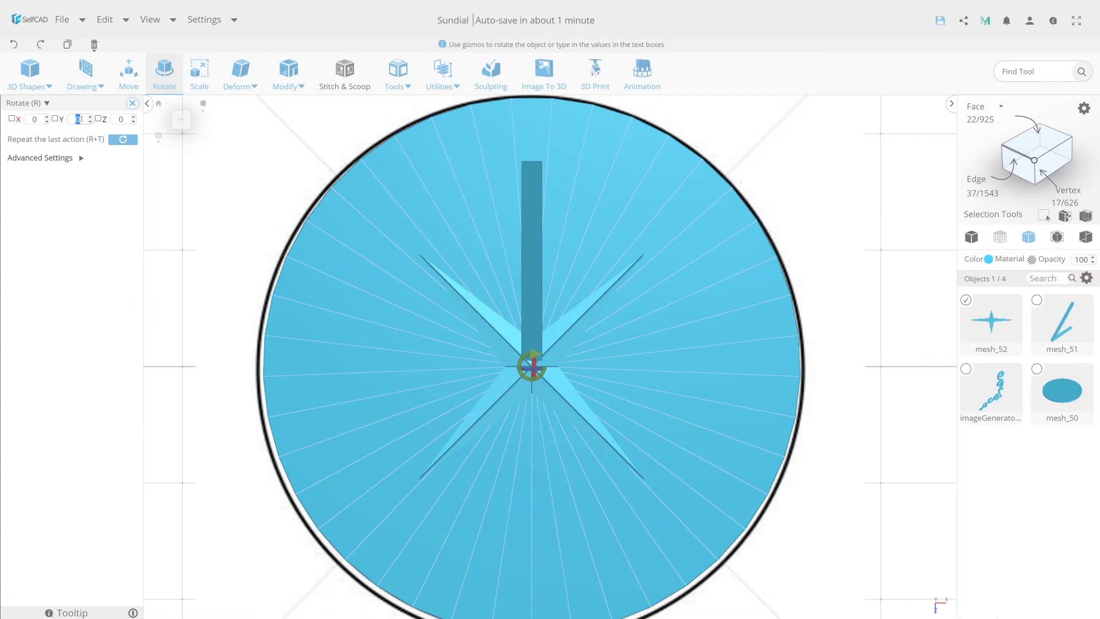
key(Return)
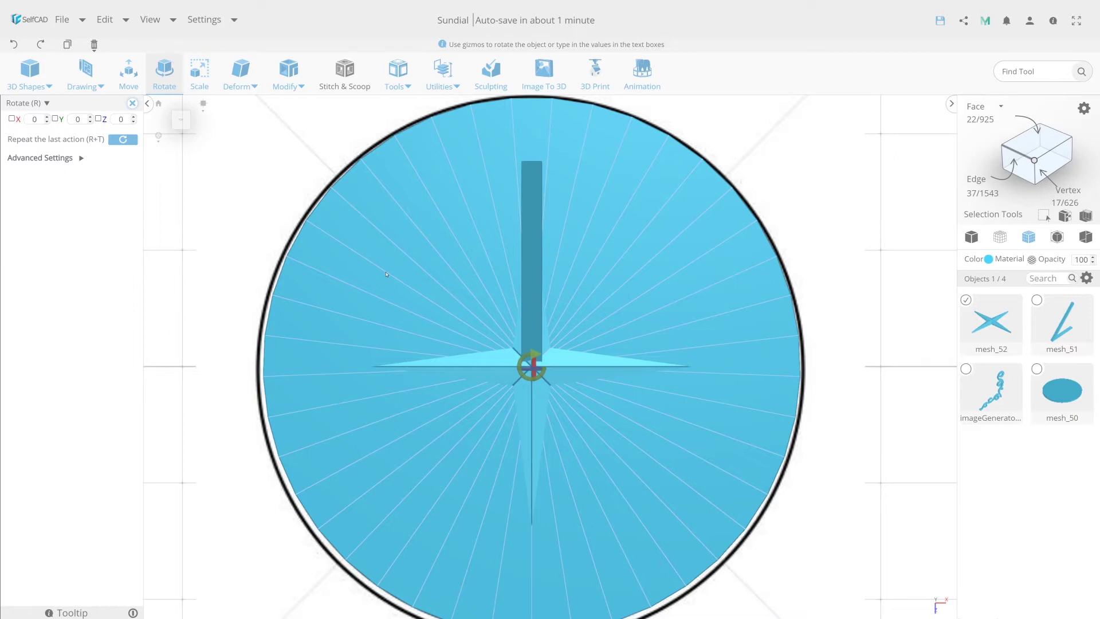
Step: Show the dial reference image on the disc and view it top-down with XII at the top
scroll(434, 299, down, 5)
mouse_move(434, 299)
right_down()
mouse_move(513, 360)
mouse_move(479, 361)
right_up()
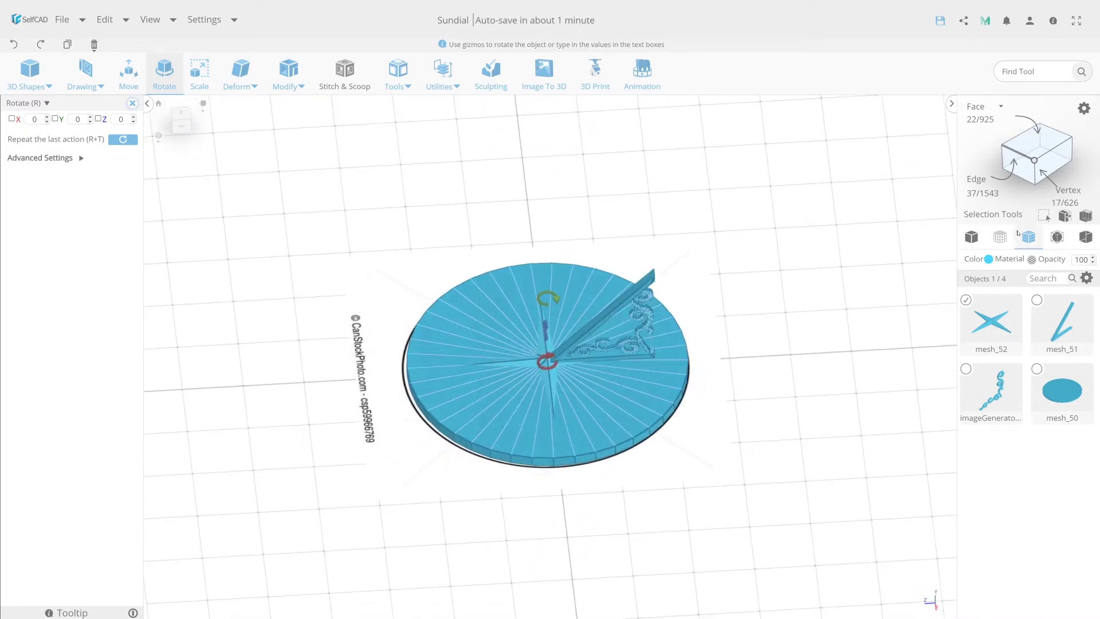
click(1000, 237)
right_drag(430, 363, 649, 478)
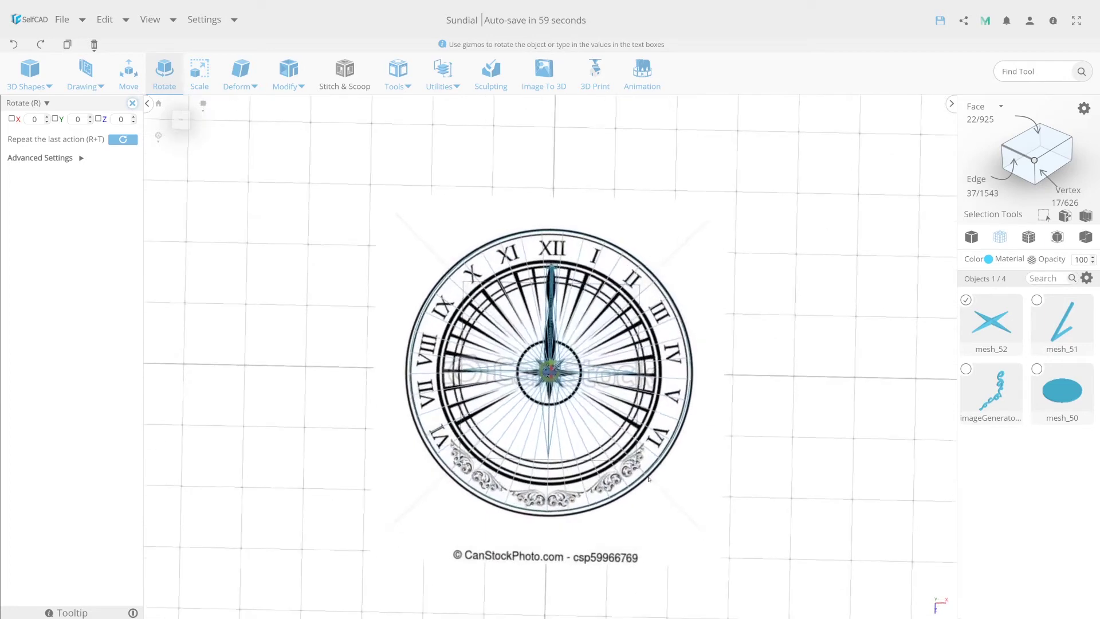
right_drag(473, 307, 400, 300)
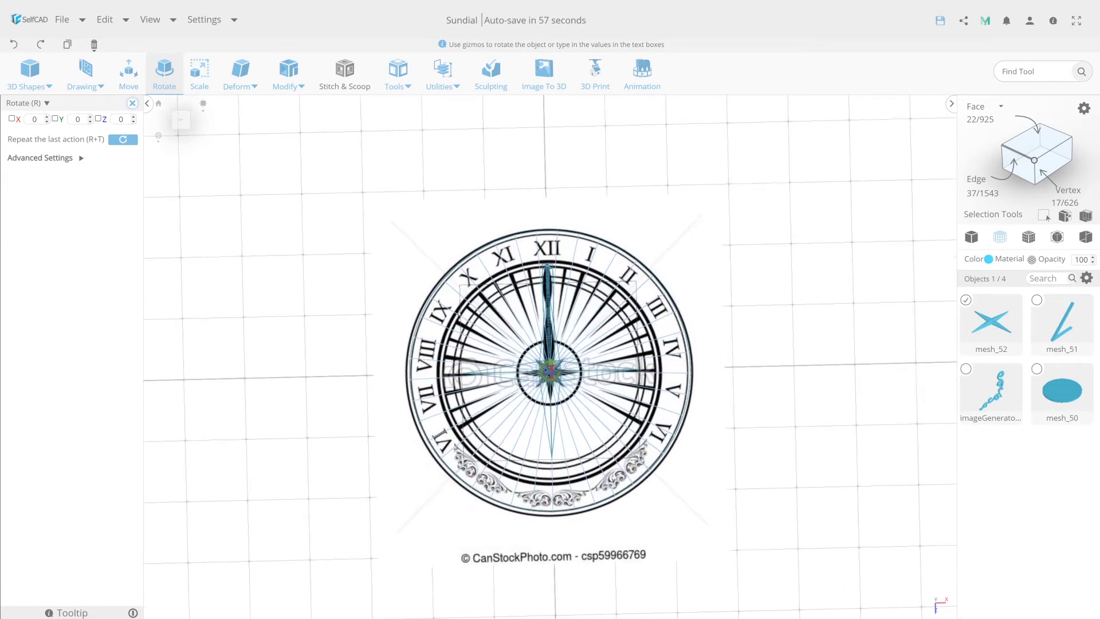
Step: Draw a freehand 'XII' text shape over the dial's XII numeral
click(85, 77)
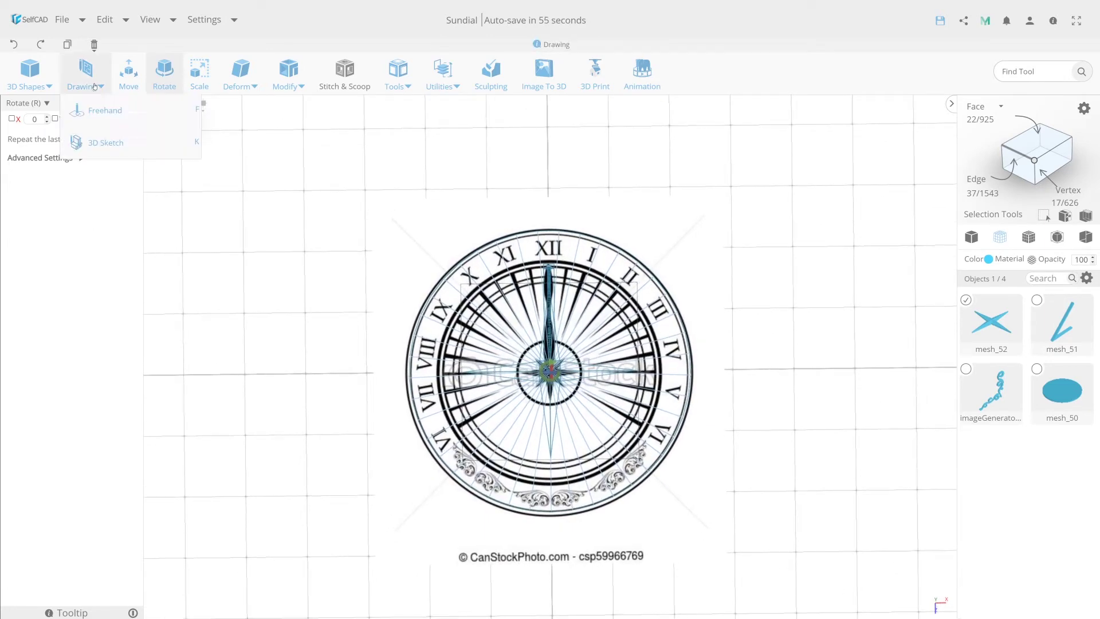
click(100, 106)
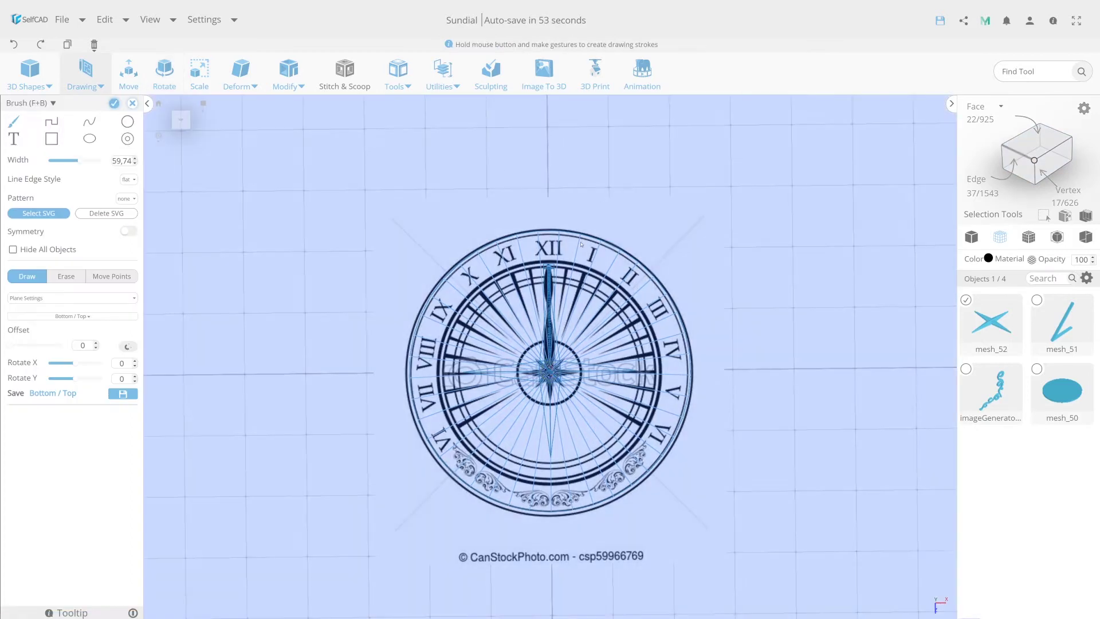
click(19, 138)
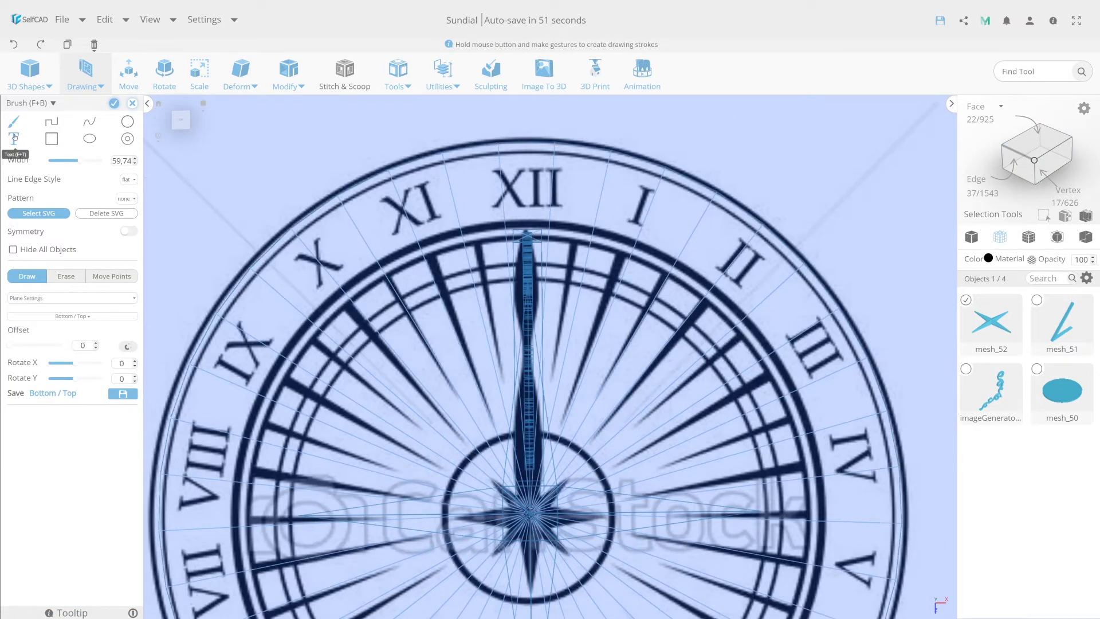
double_click(63, 185)
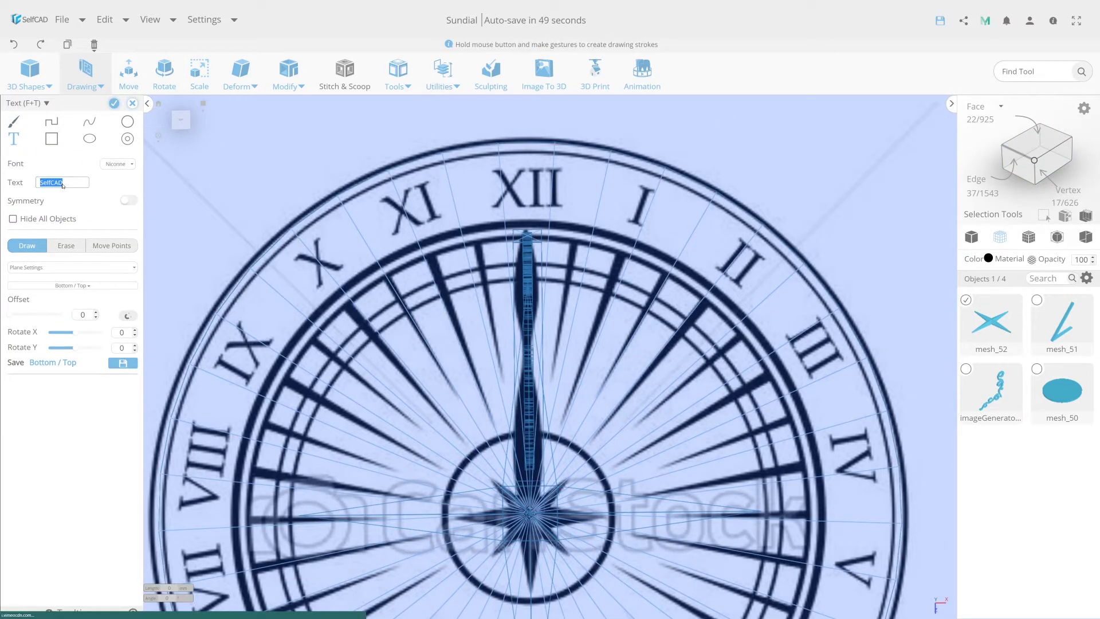
text(XII)
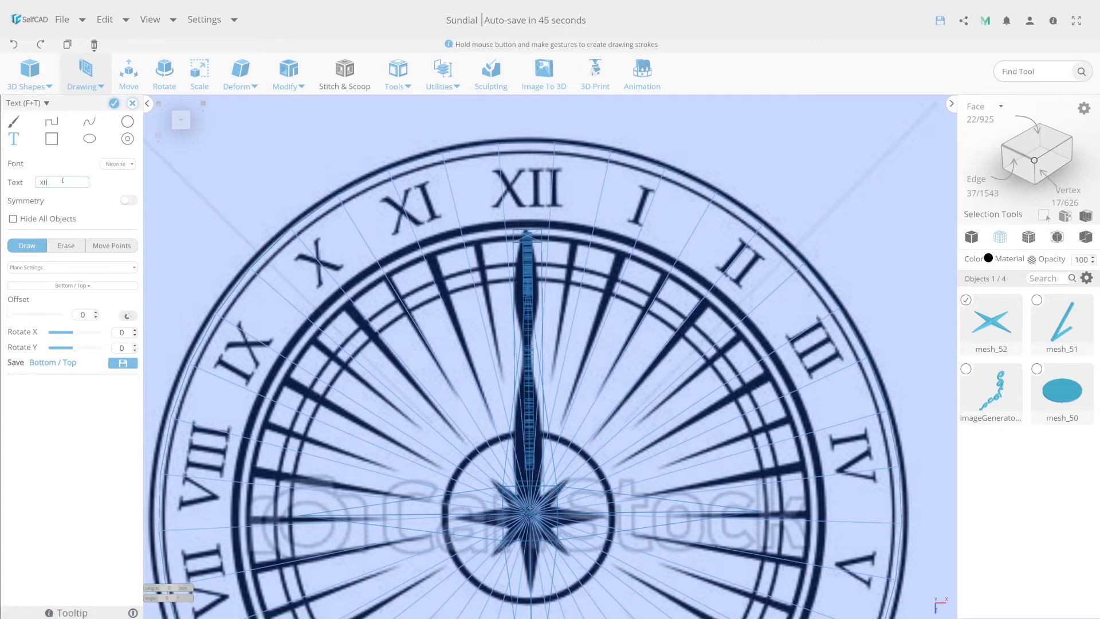
click(495, 176)
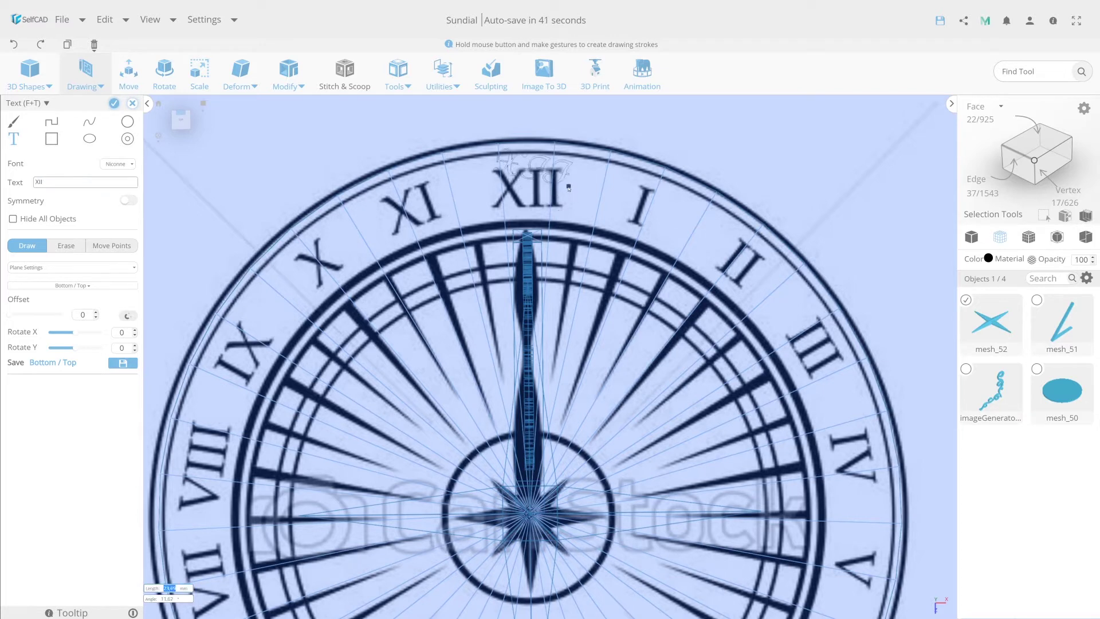
click(560, 191)
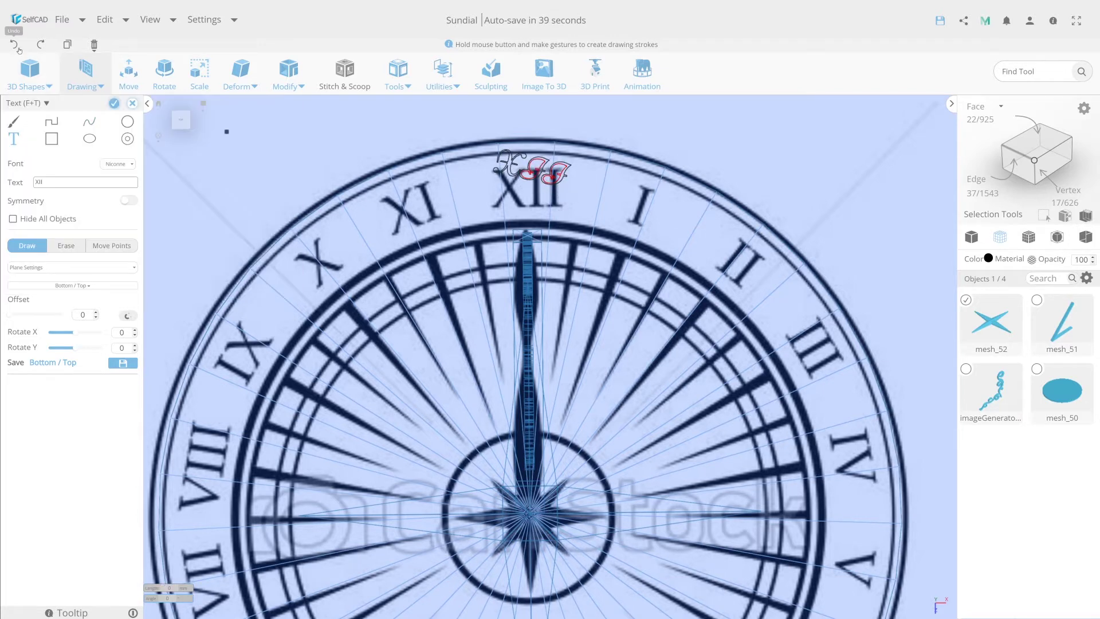
Step: Undo it, redraw XII in the Gentilis font and create it as drawing_1
click(14, 44)
click(120, 164)
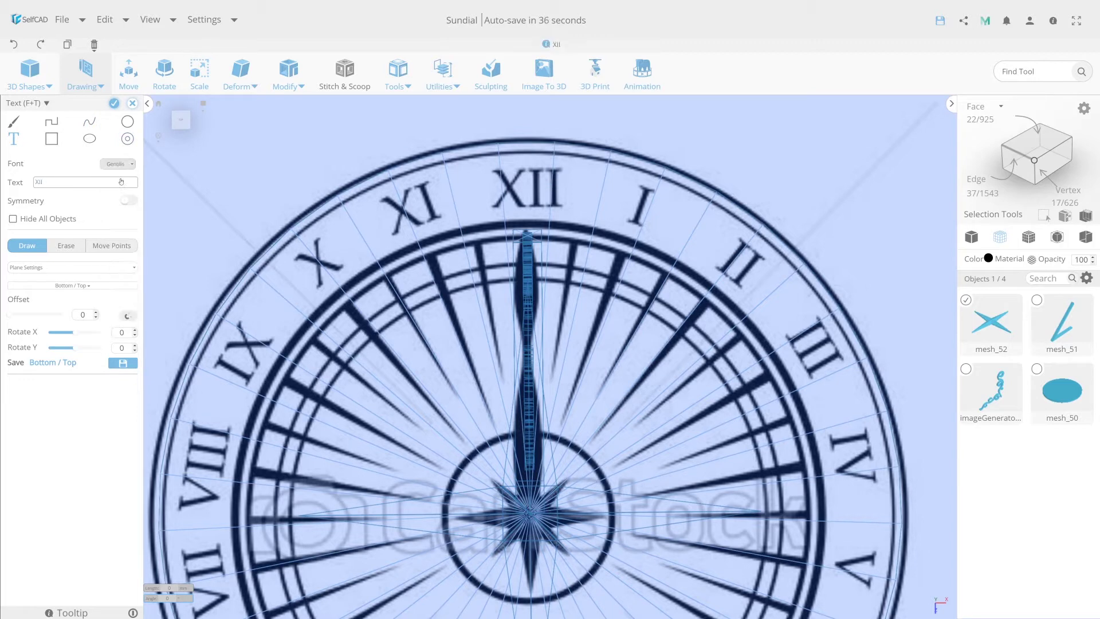
click(505, 188)
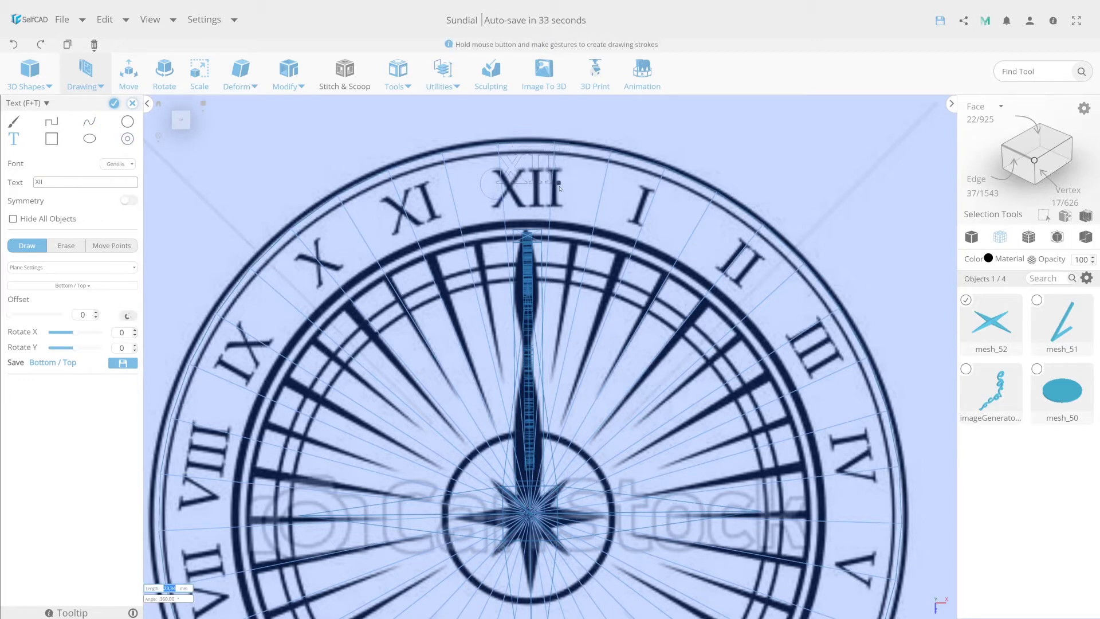
click(559, 188)
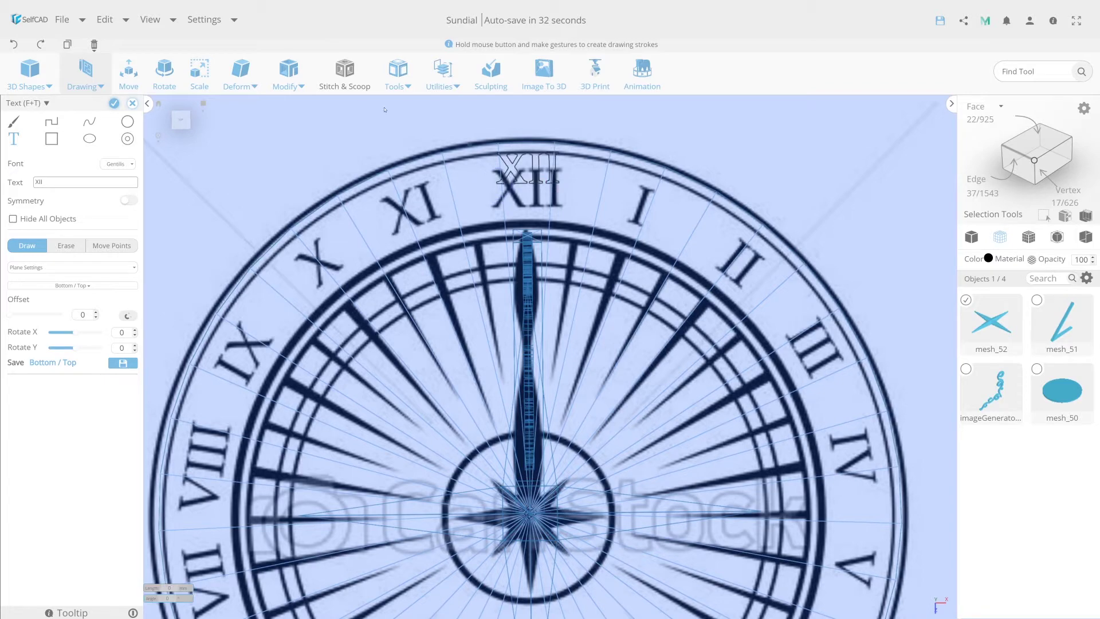
click(115, 102)
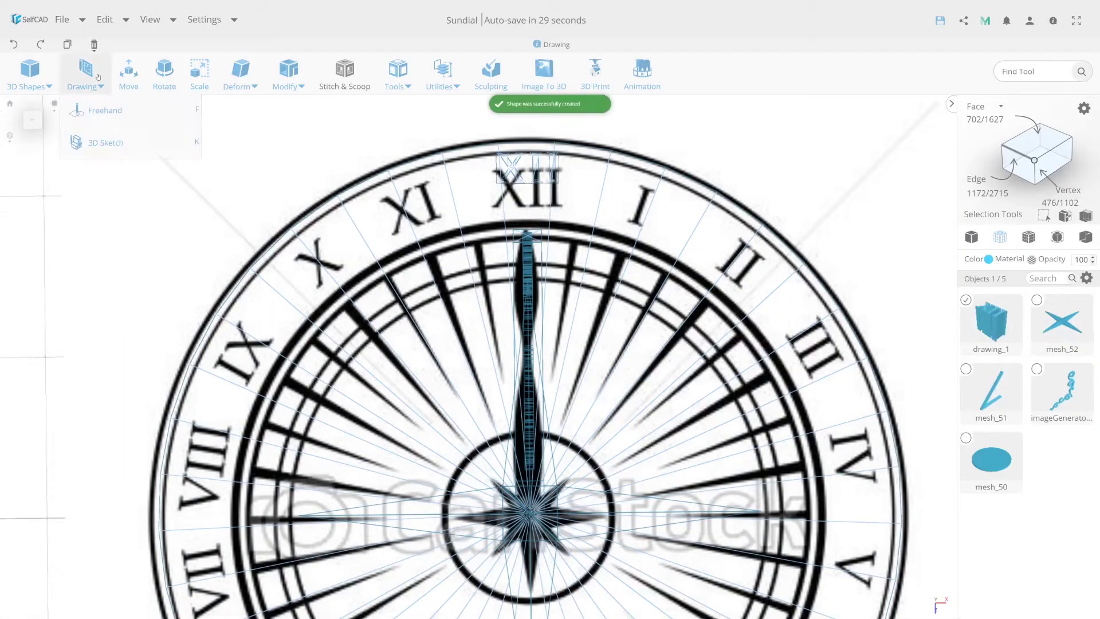
Step: Add an 'I' text shape over the dial's I numeral as drawing_2
click(83, 124)
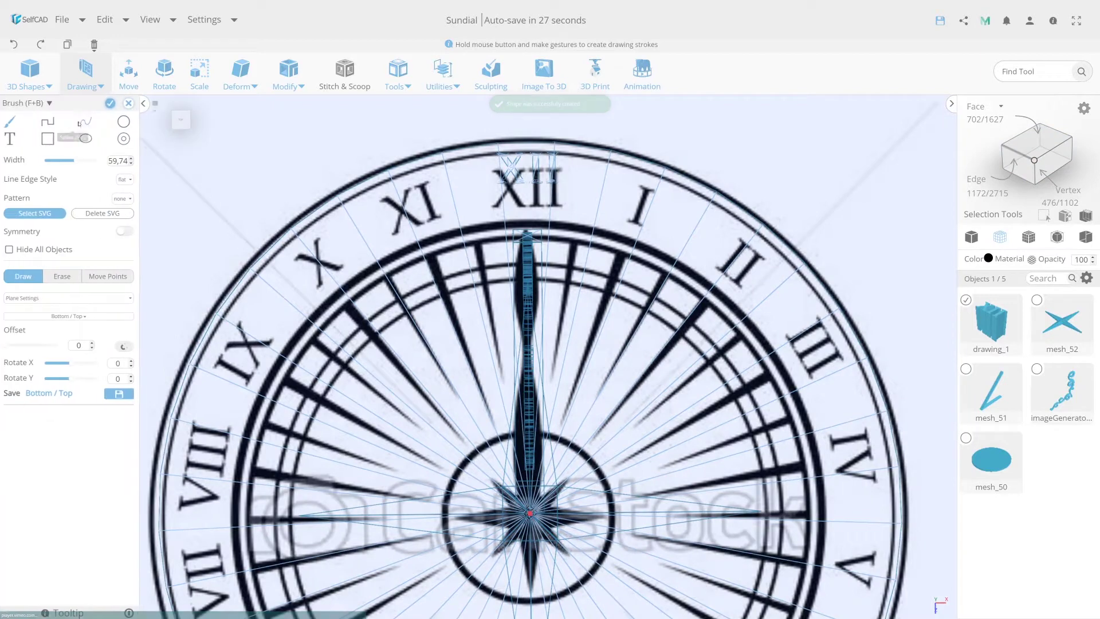
click(17, 141)
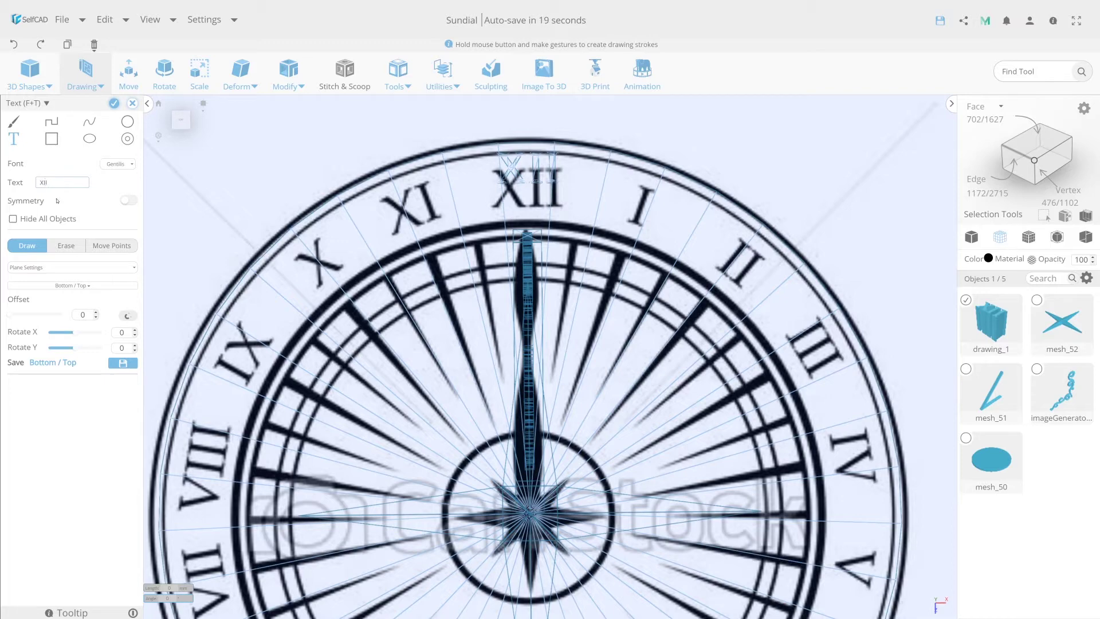
key(BackSpace)
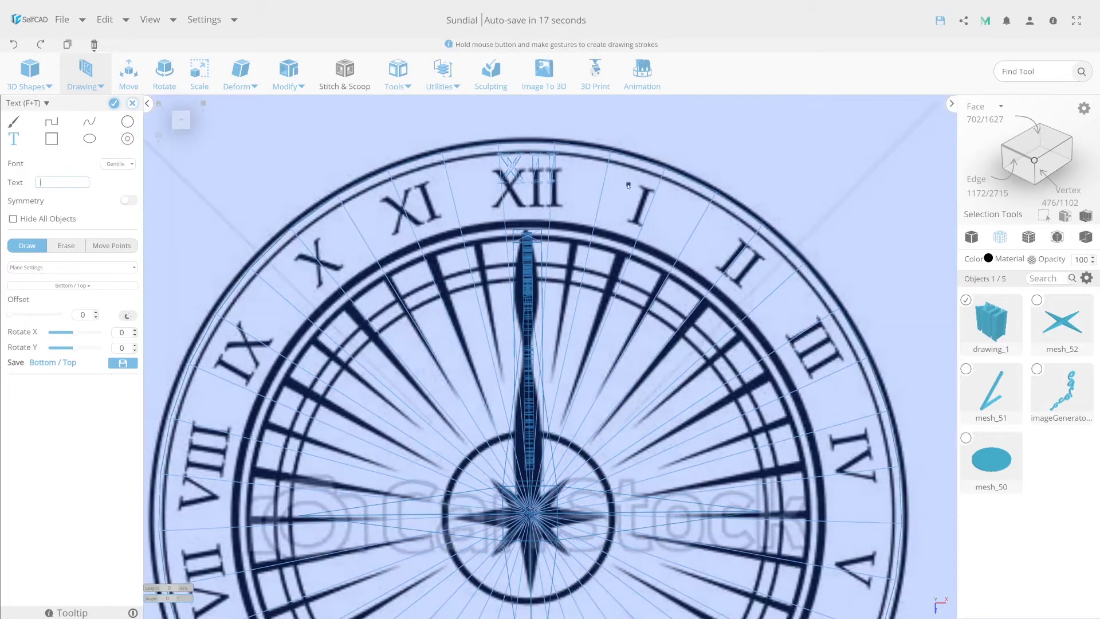
click(628, 185)
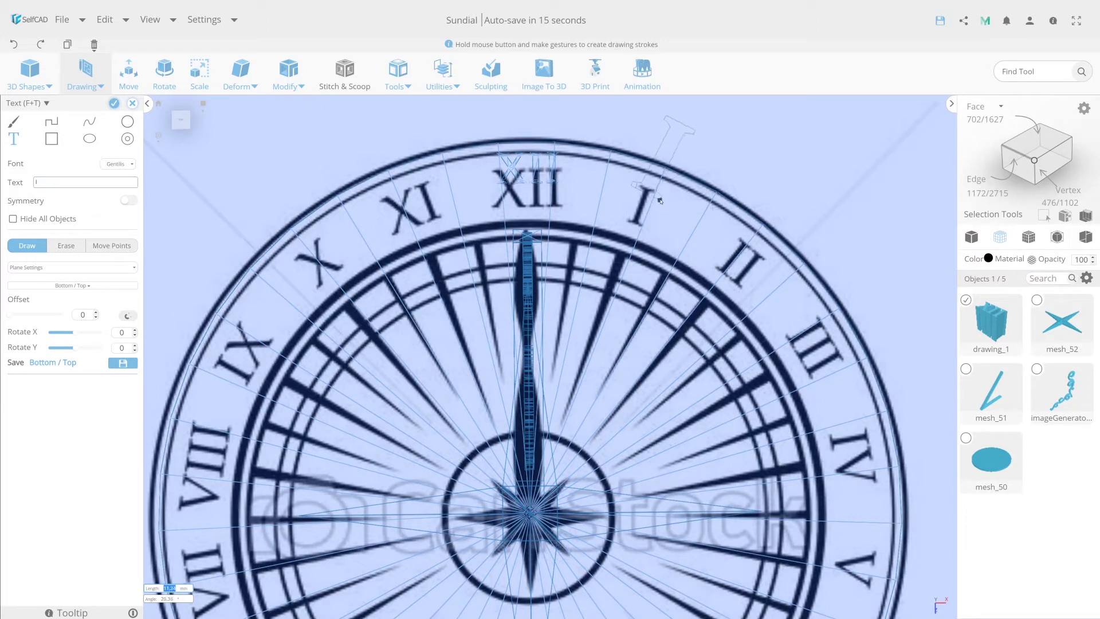
click(651, 202)
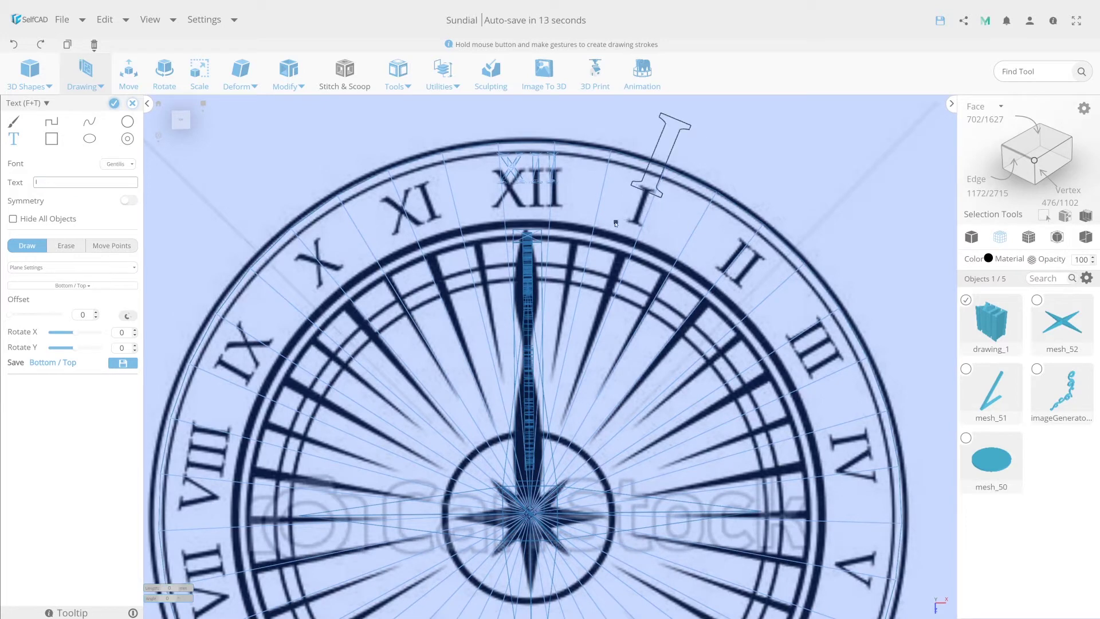
key(ctrl+z)
click(628, 222)
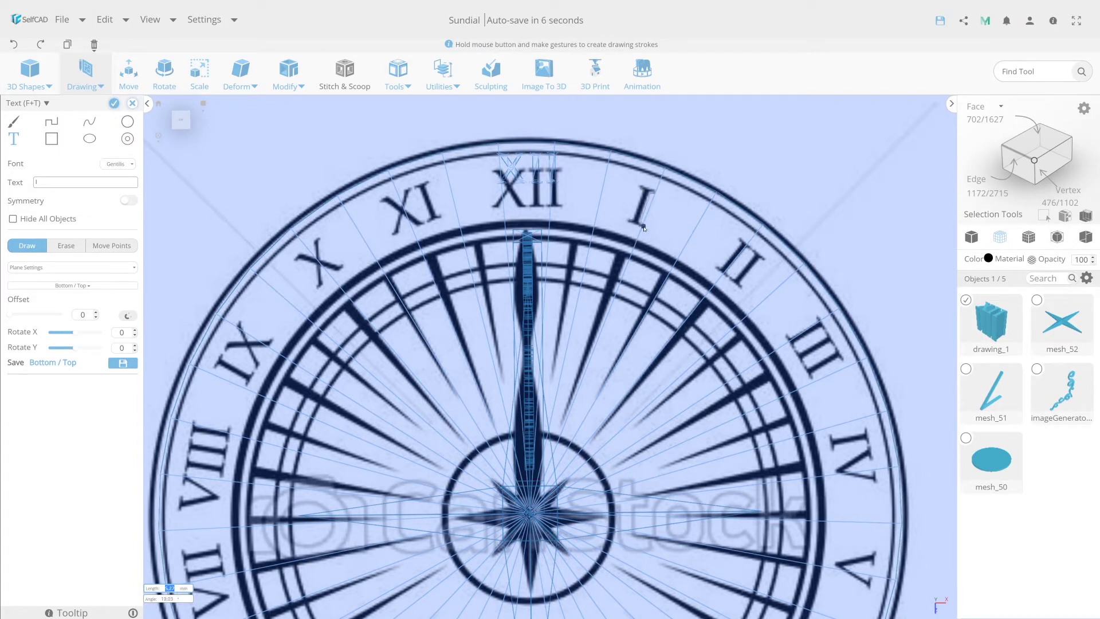
click(643, 228)
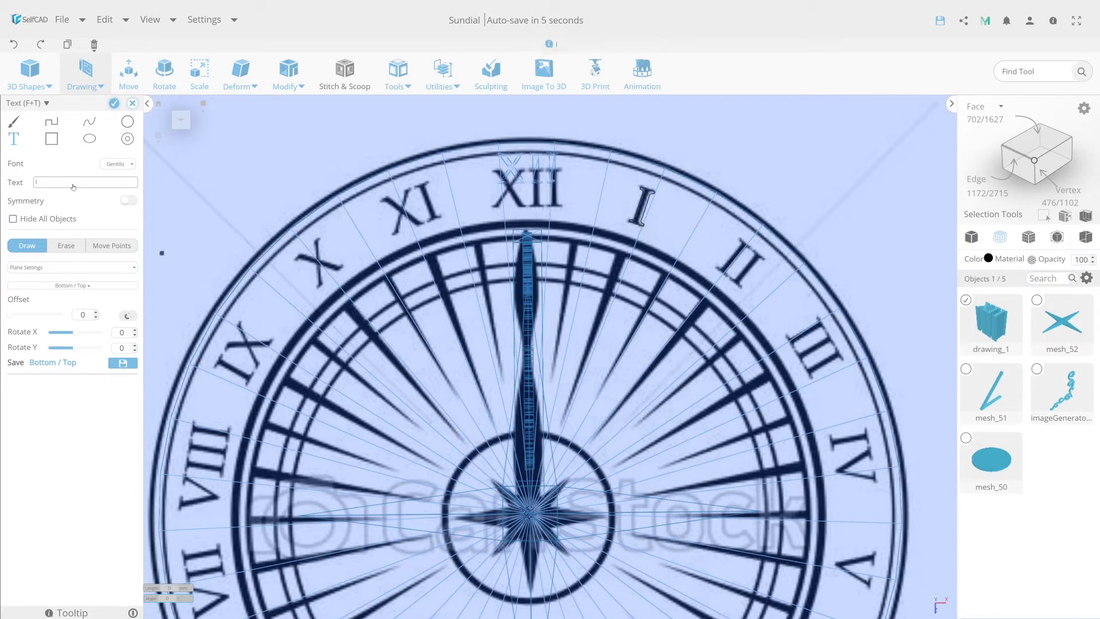
click(114, 103)
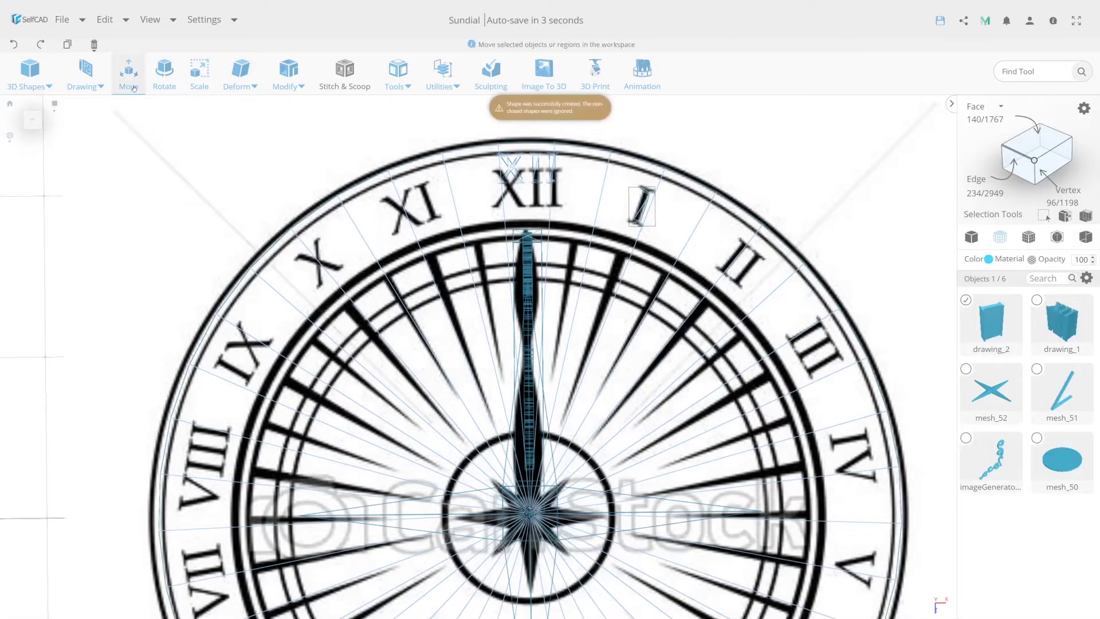
Step: Add a 'II' text shape over the dial's II numeral as drawing_3
click(85, 80)
click(100, 112)
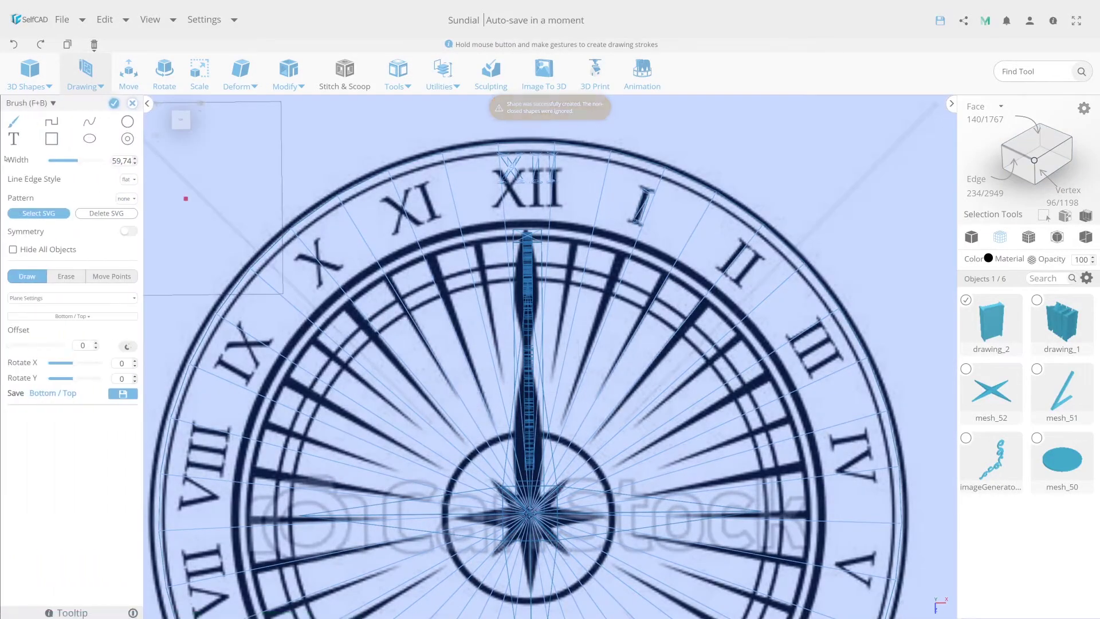
click(13, 138)
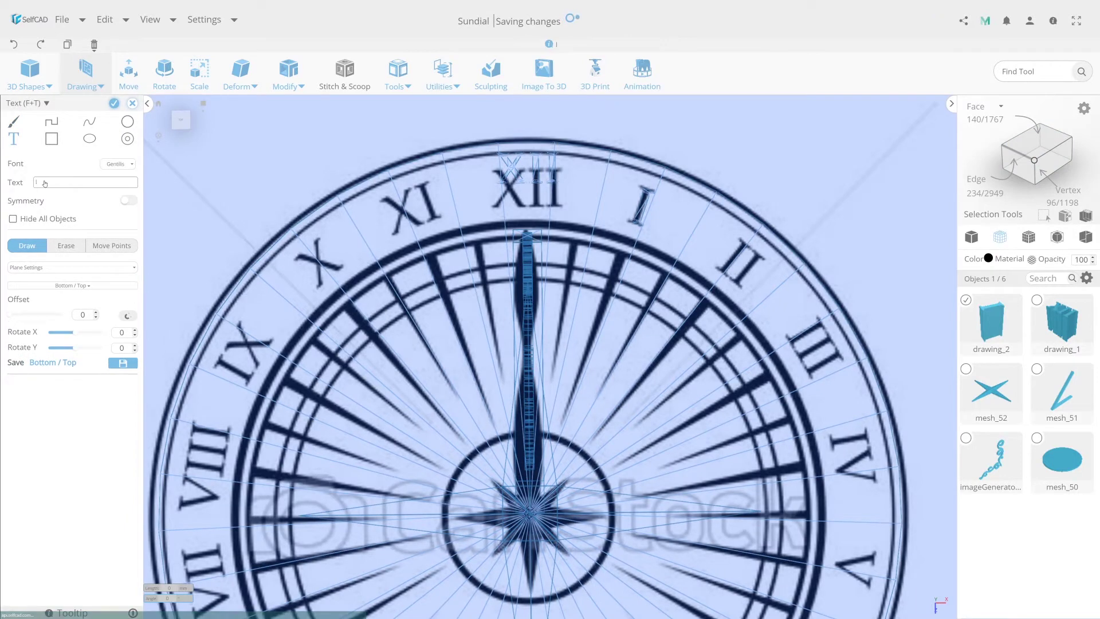
click(43, 183)
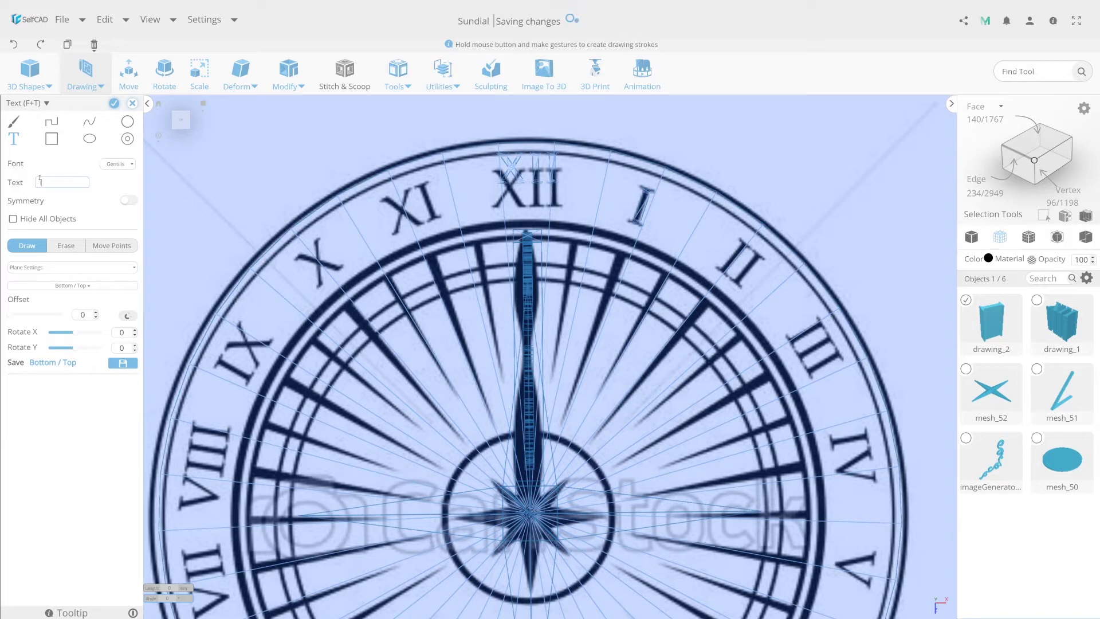
text(II)
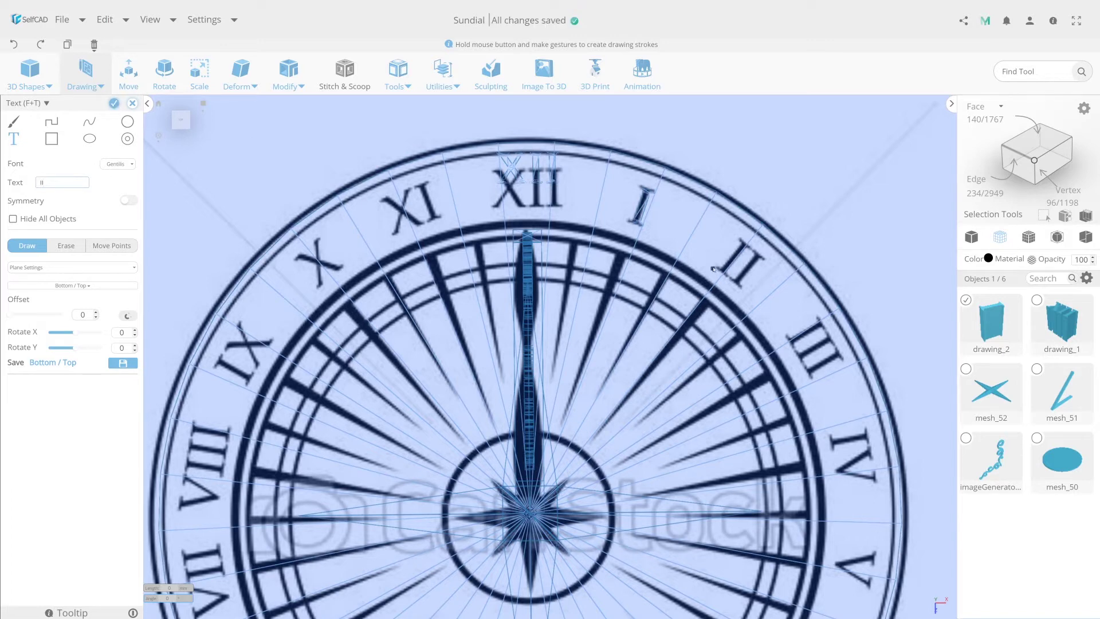
click(717, 268)
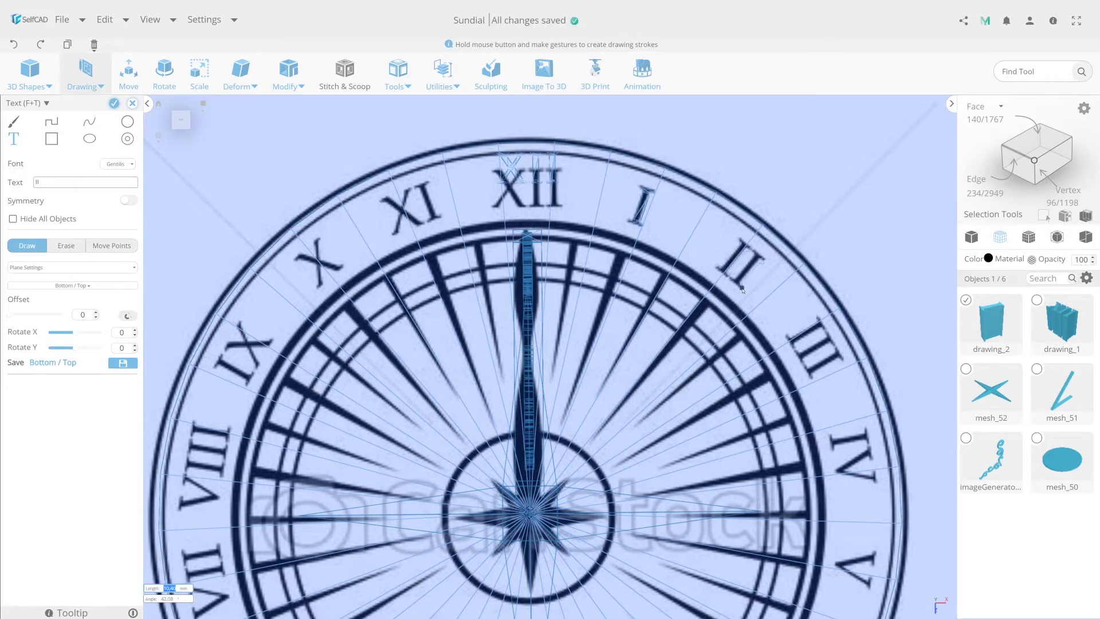
click(742, 290)
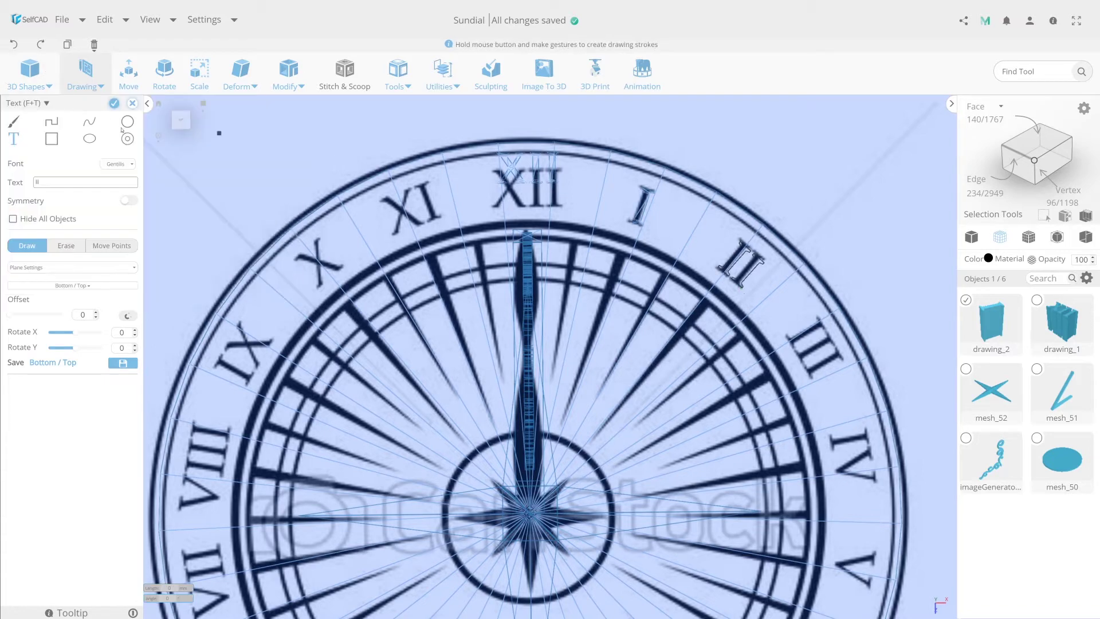
click(115, 103)
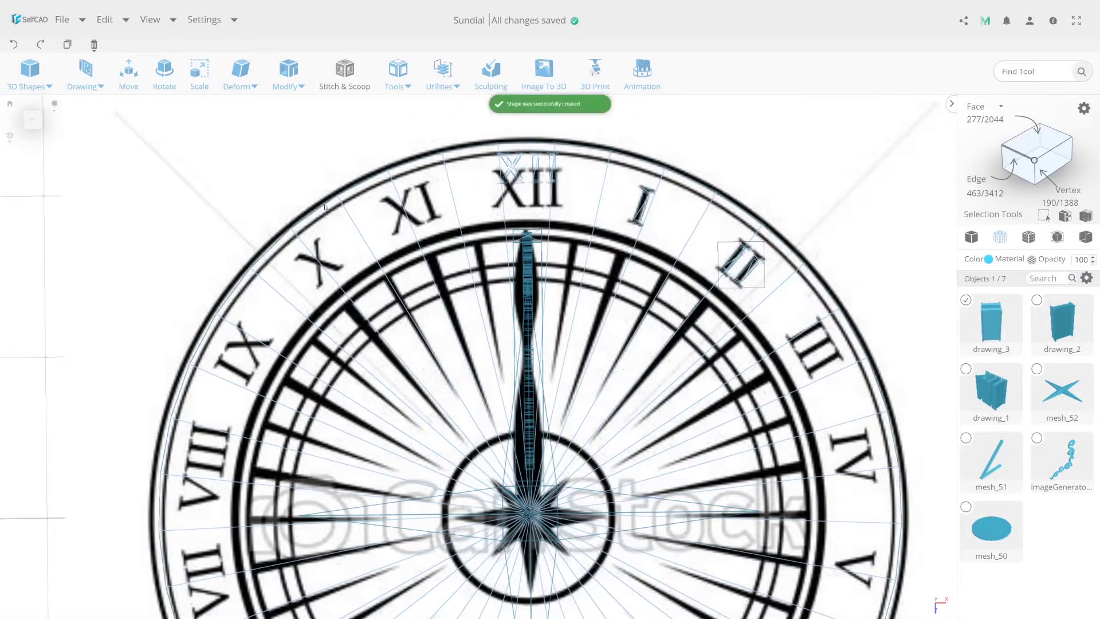
Step: Place a 'III' text shape over the dial's III numeral as drawing_4
click(100, 110)
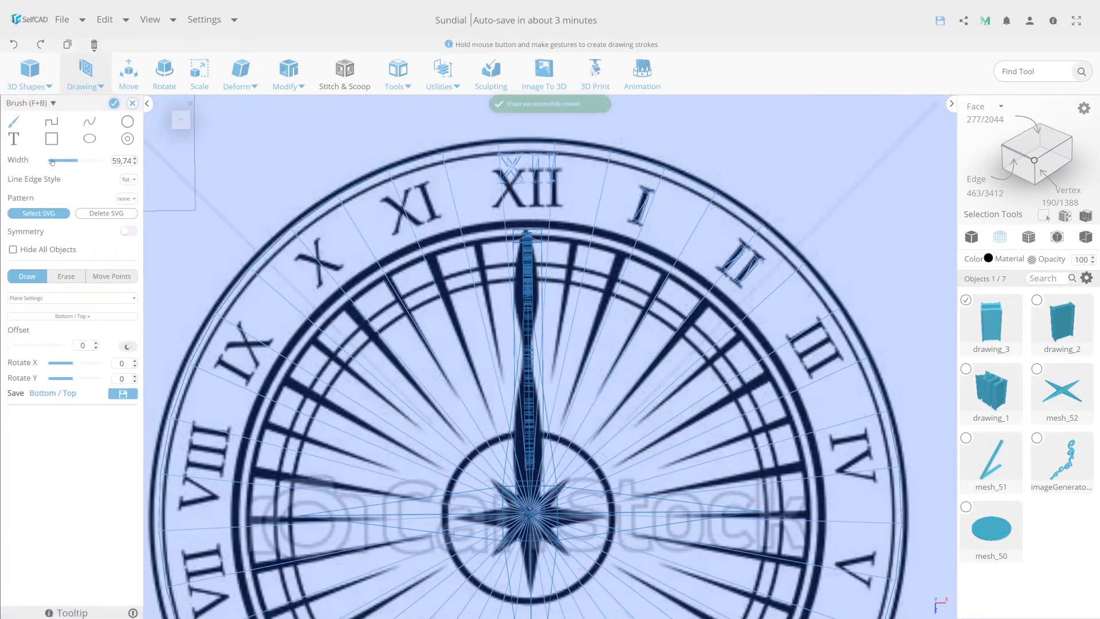
click(14, 139)
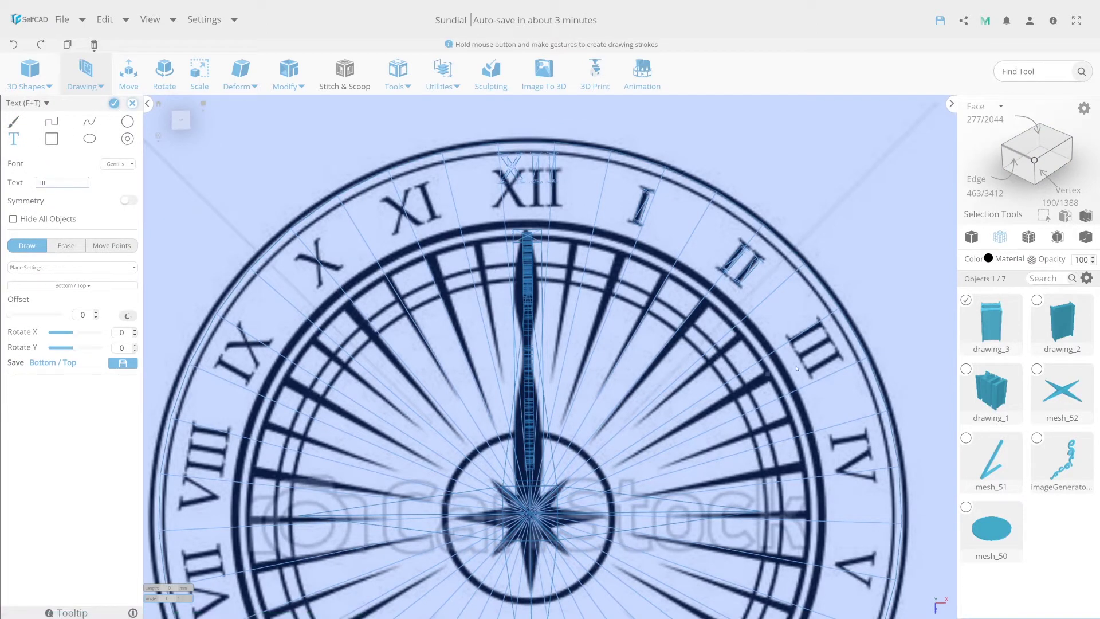
click(784, 336)
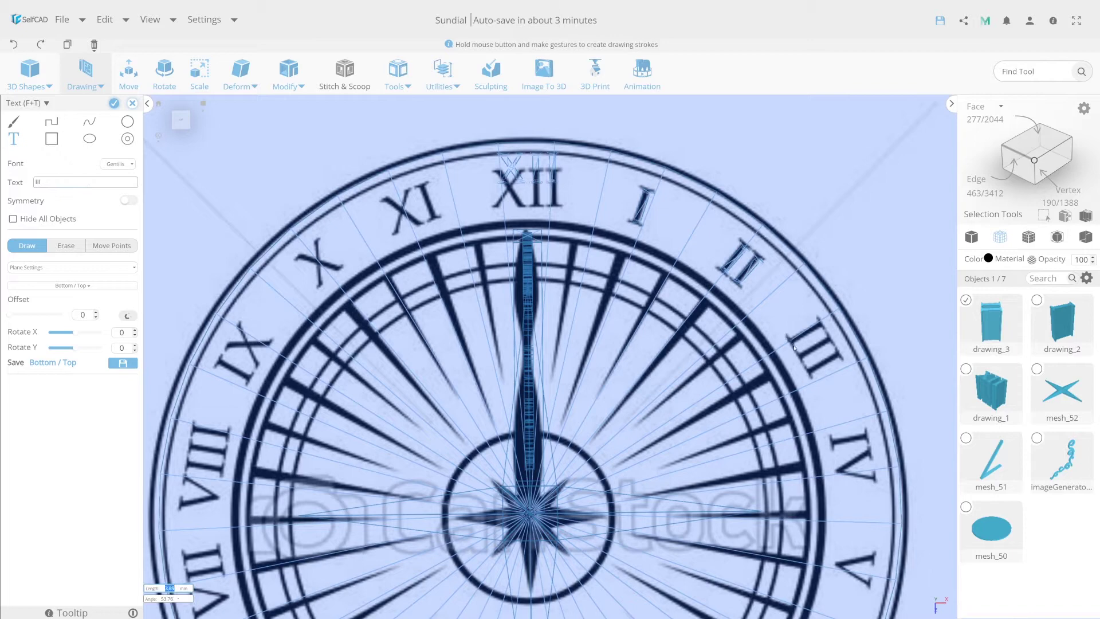
click(811, 380)
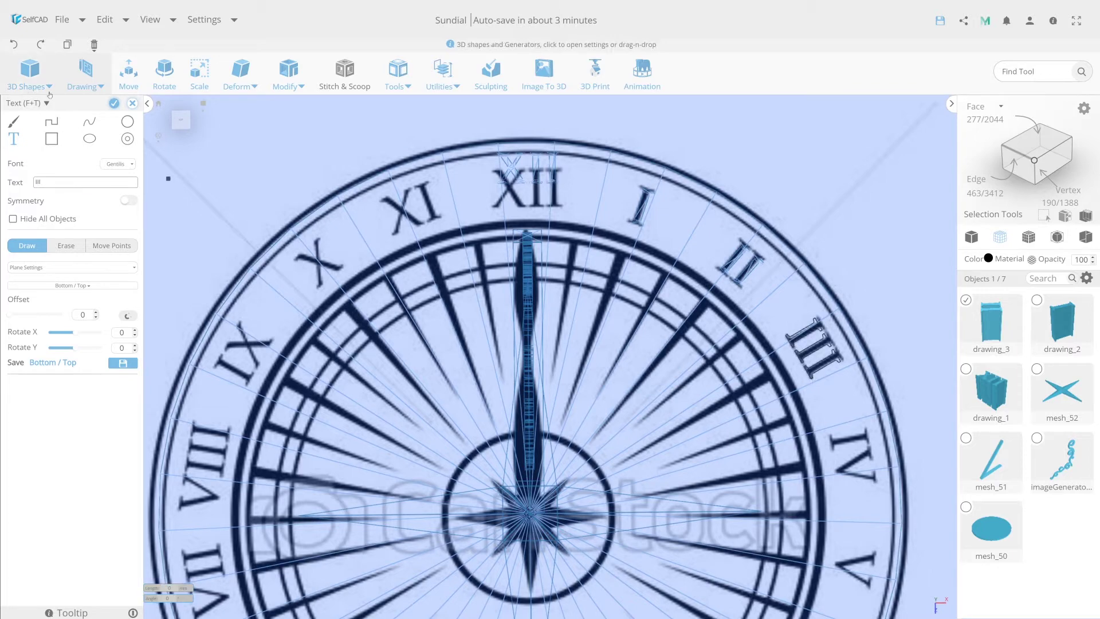
click(114, 104)
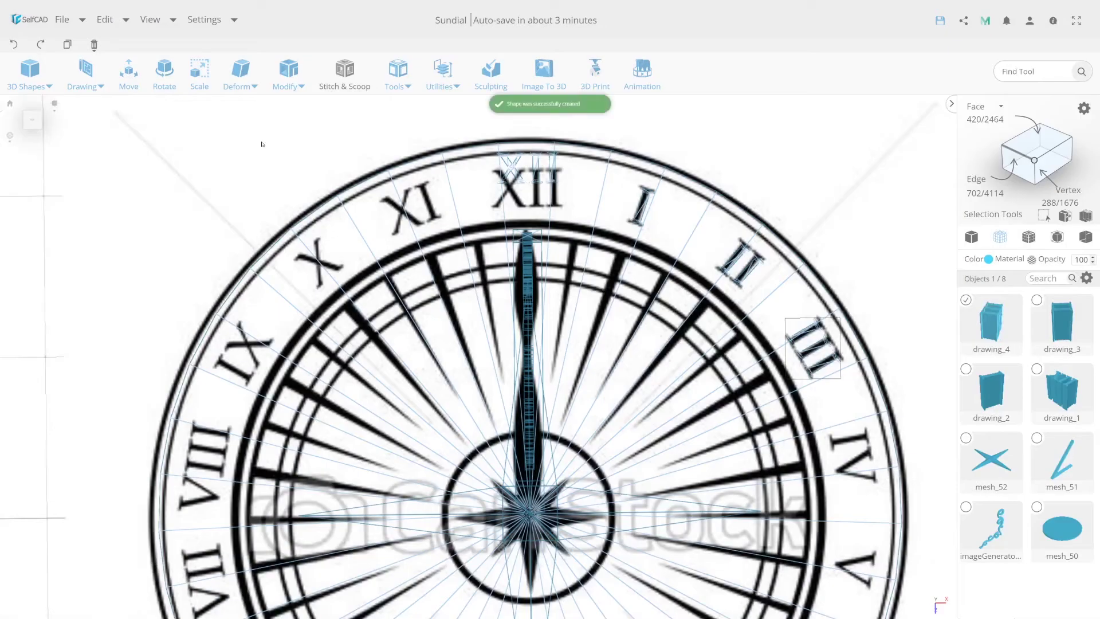
click(101, 111)
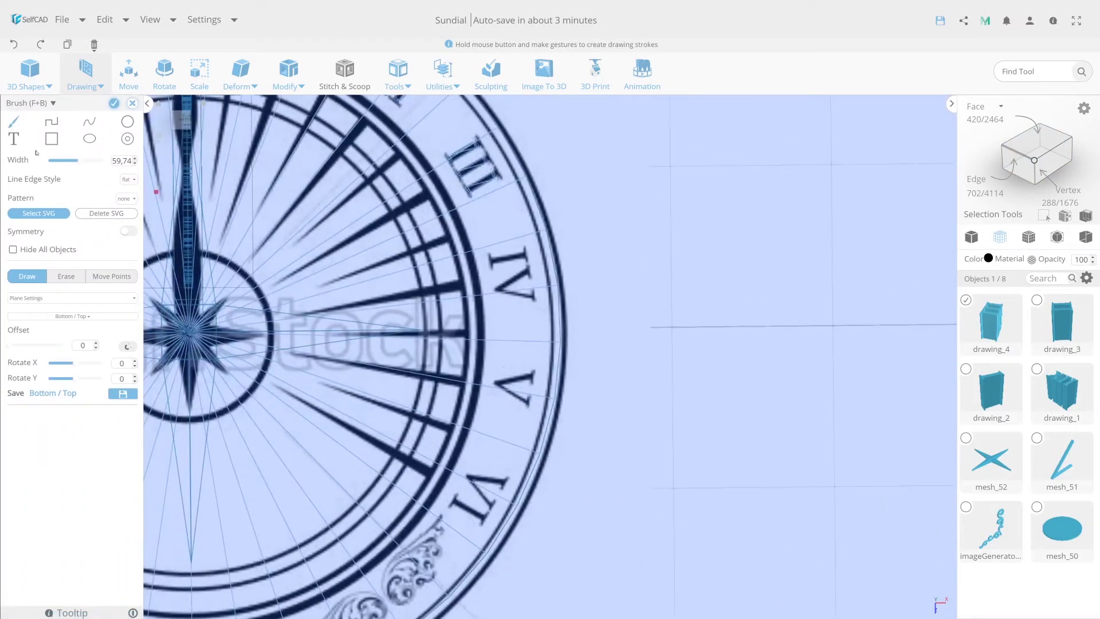
Step: Add an 'IV' text shape over the dial's IV numeral as drawing_5
click(13, 138)
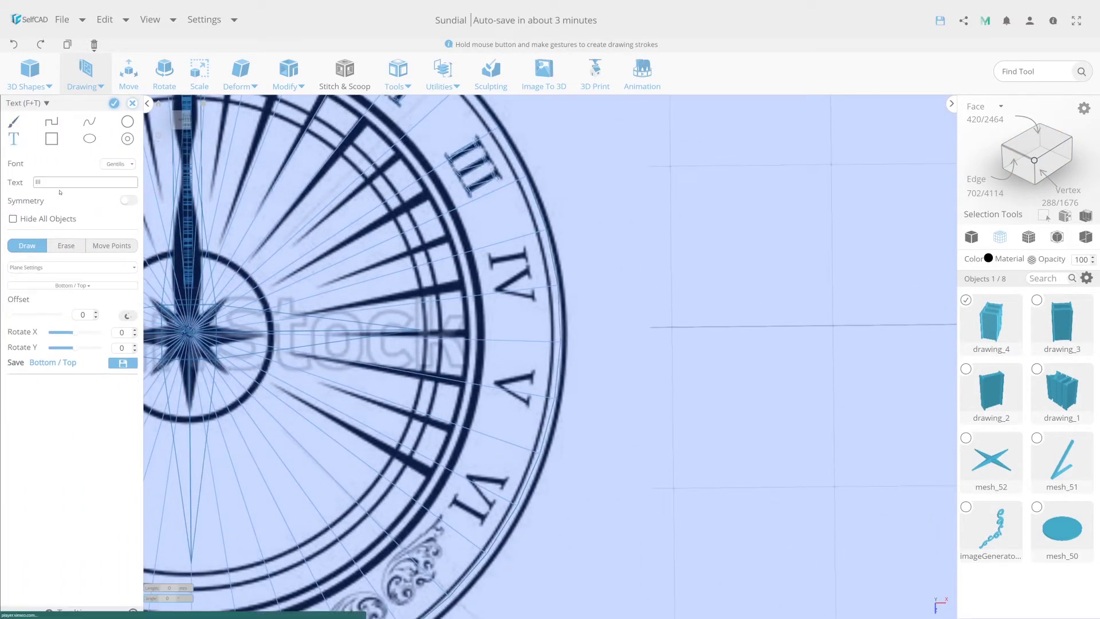
double_click(51, 183)
text(IV)
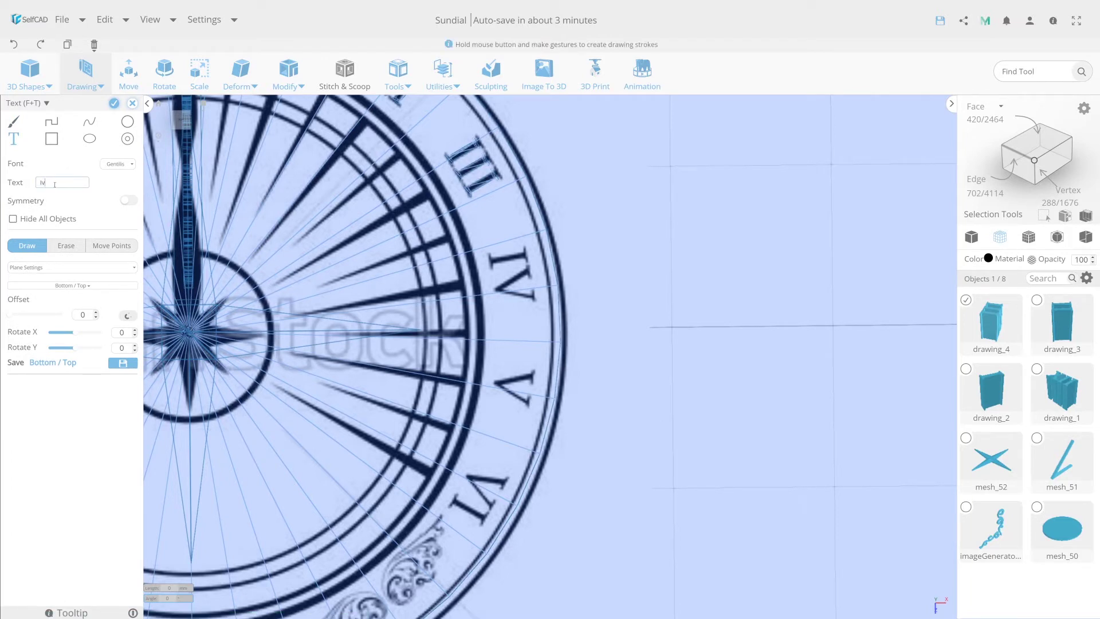
click(114, 103)
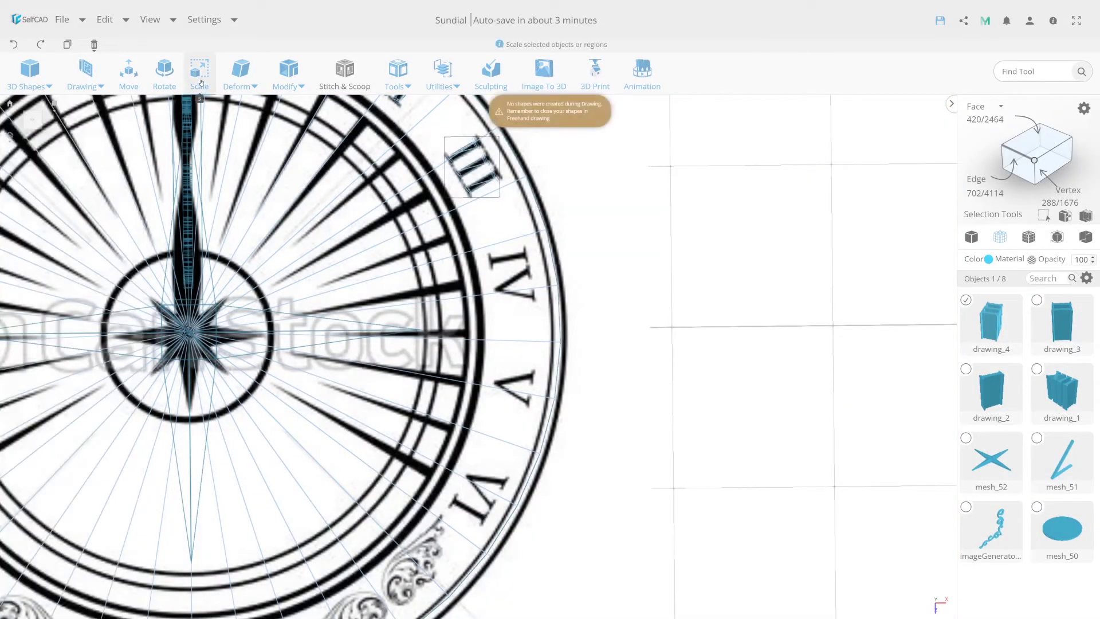
click(85, 77)
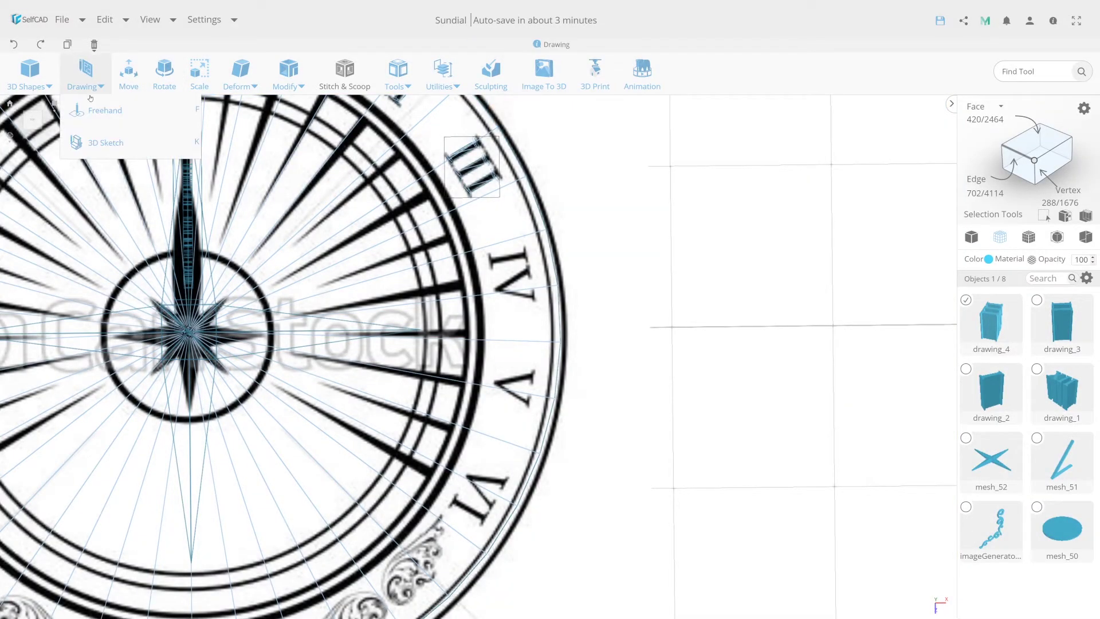
click(103, 109)
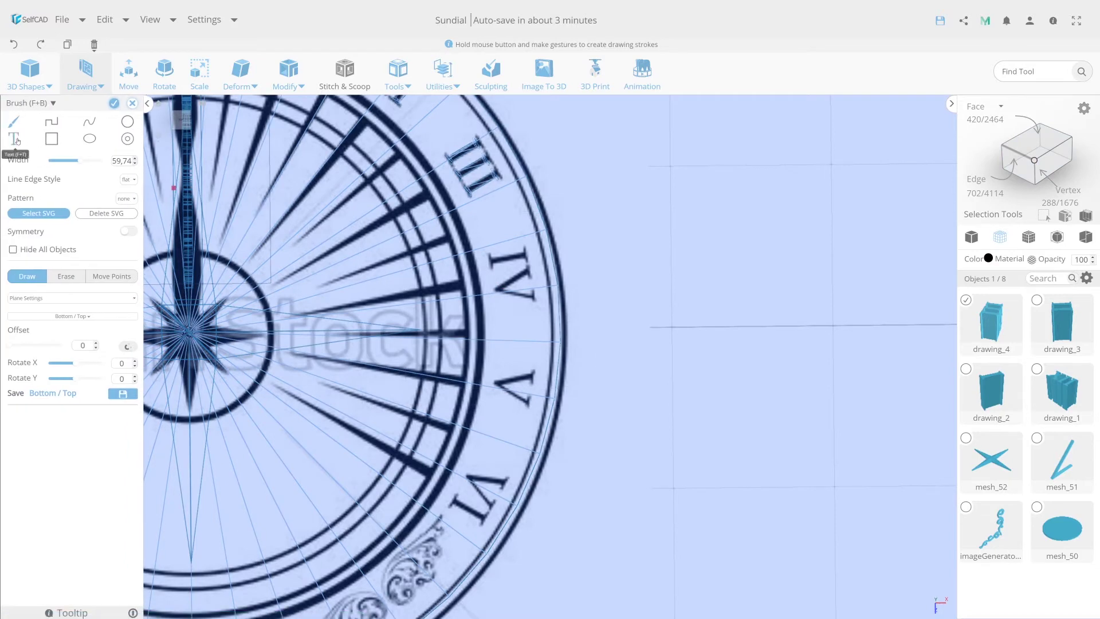
click(487, 254)
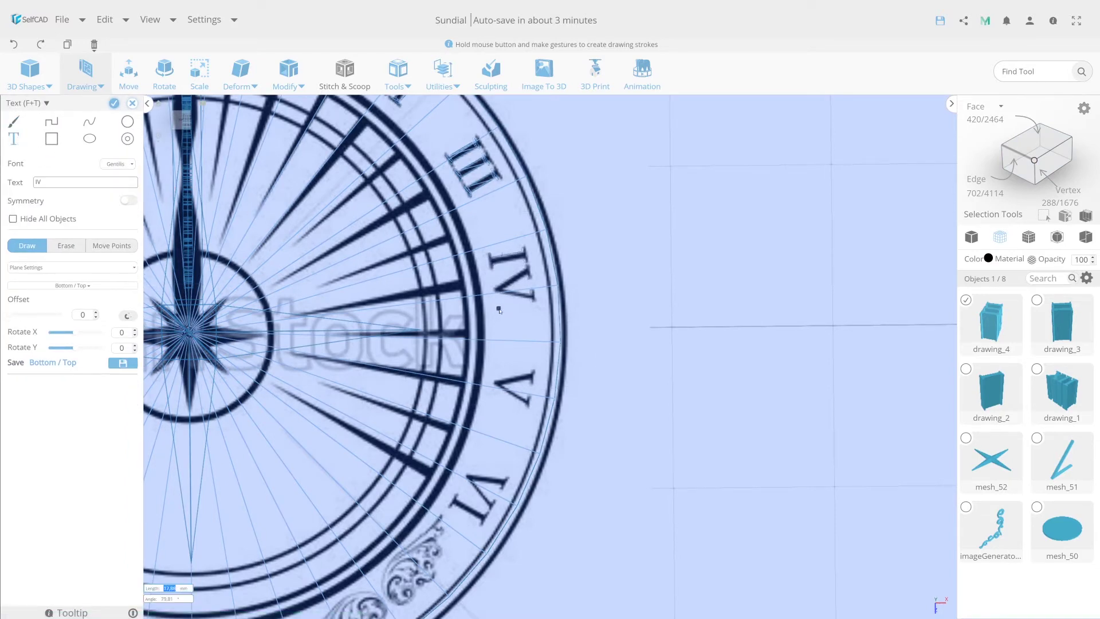
click(500, 311)
click(113, 104)
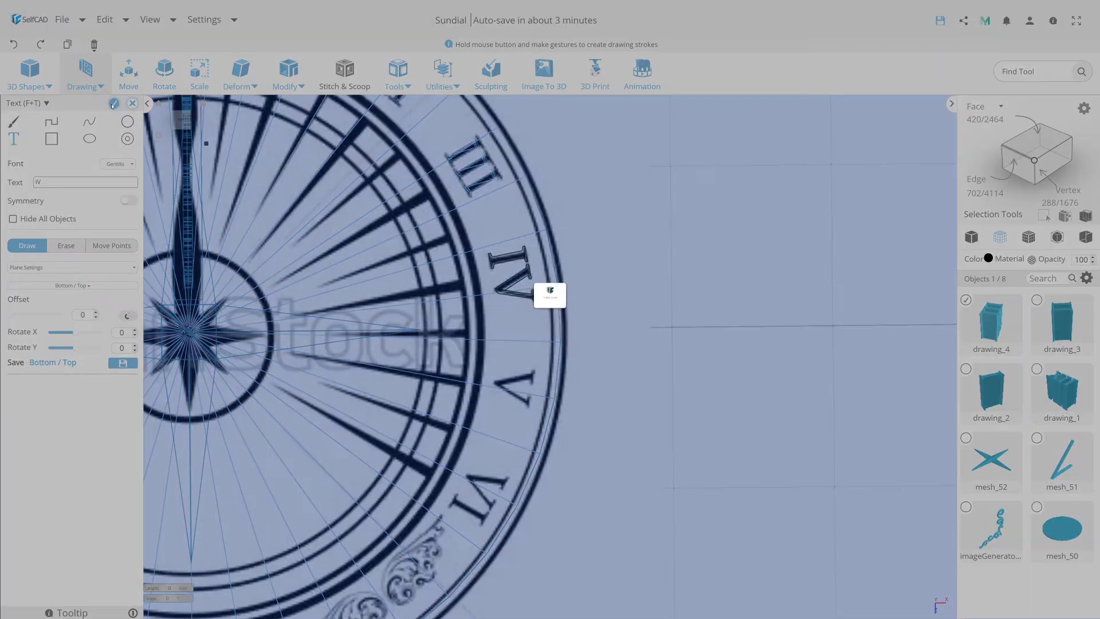
Step: Add a 'V' text shape over the dial's V numeral as drawing_6
click(81, 109)
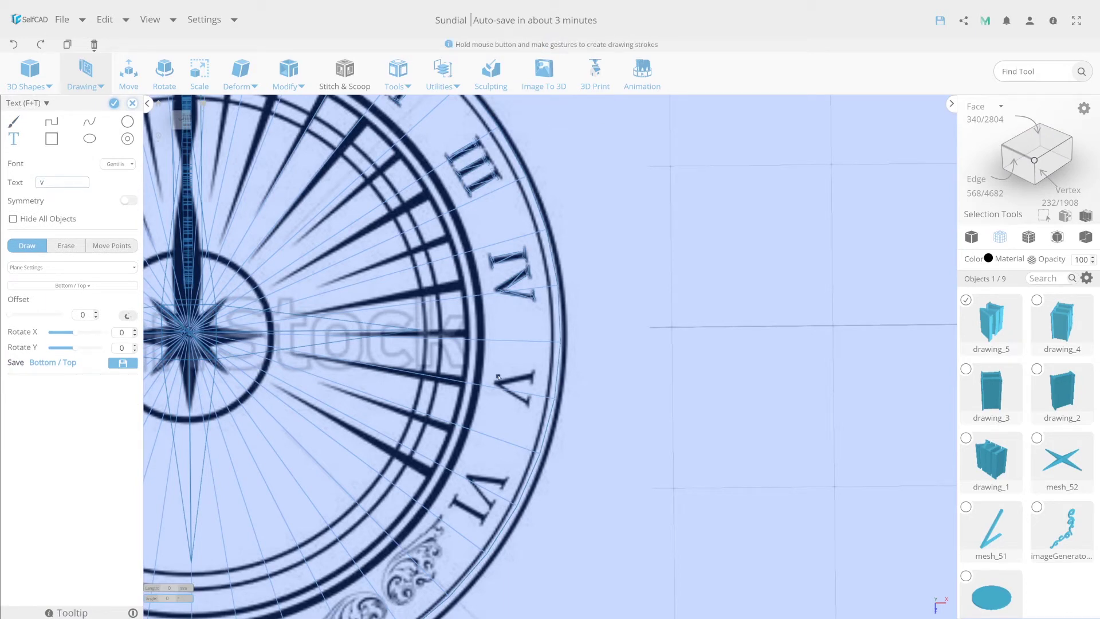
drag(493, 367, 490, 402)
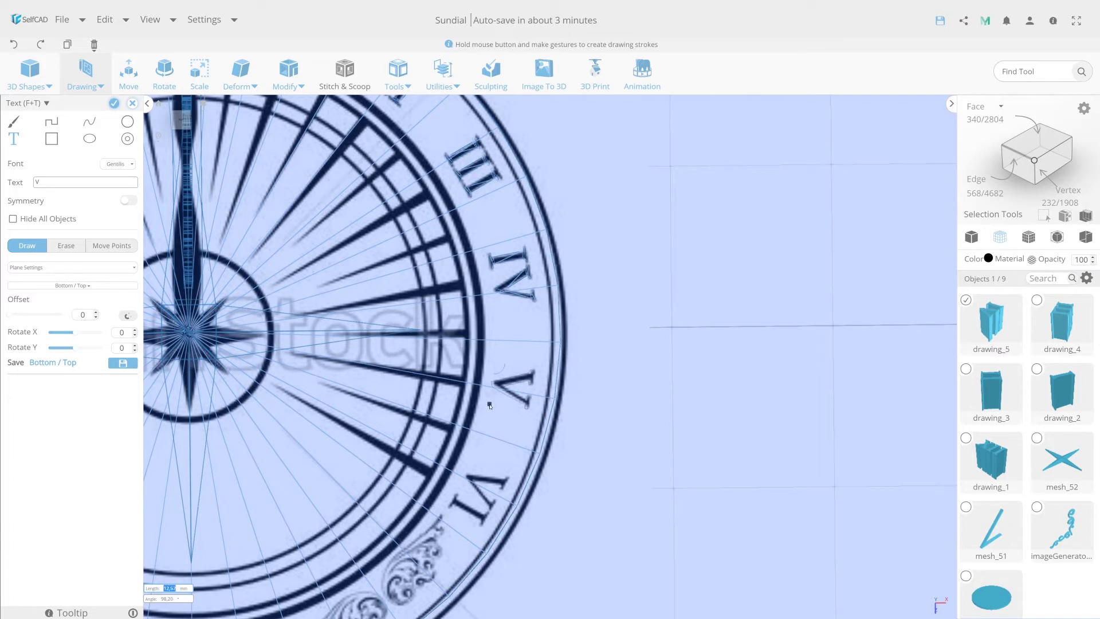
drag(490, 405, 490, 405)
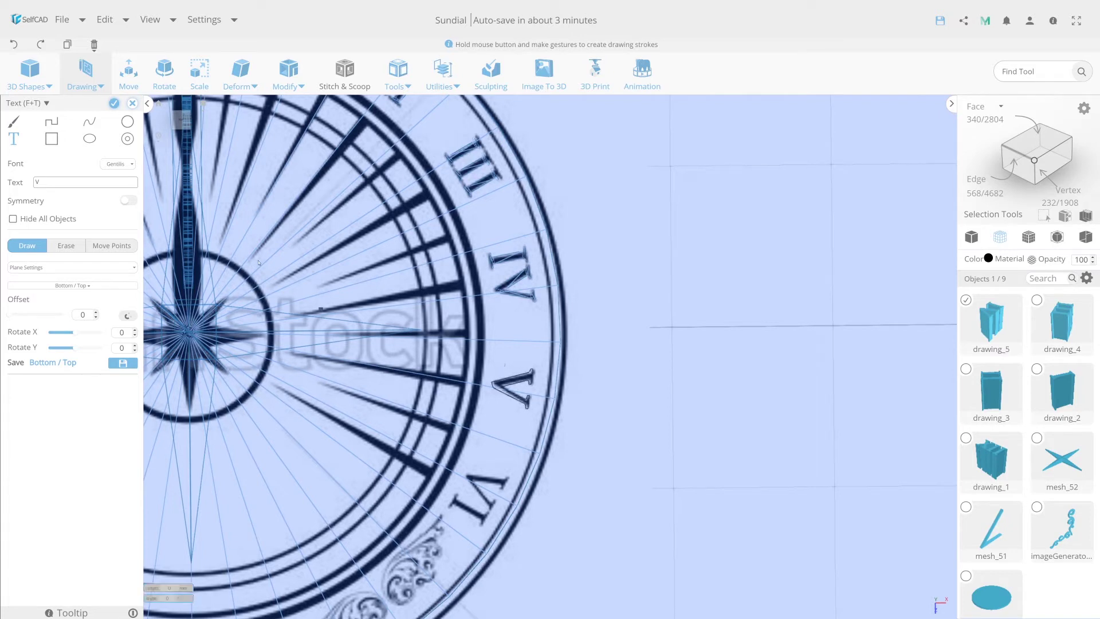
click(114, 104)
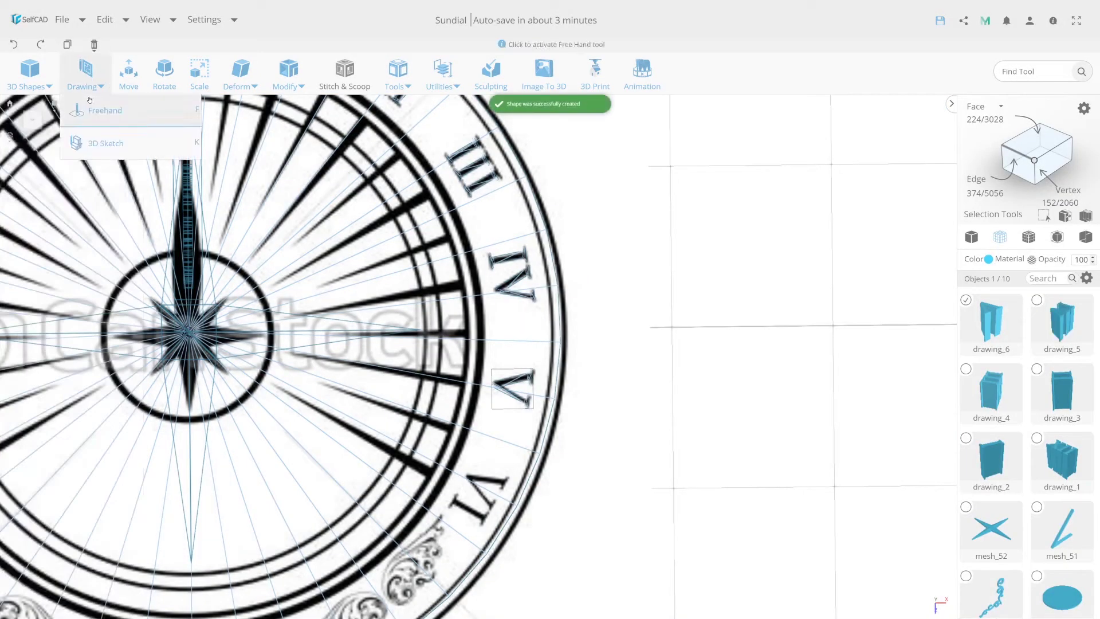
Step: Lay out a 'VI' text outline across the dial's VI numeral
click(90, 109)
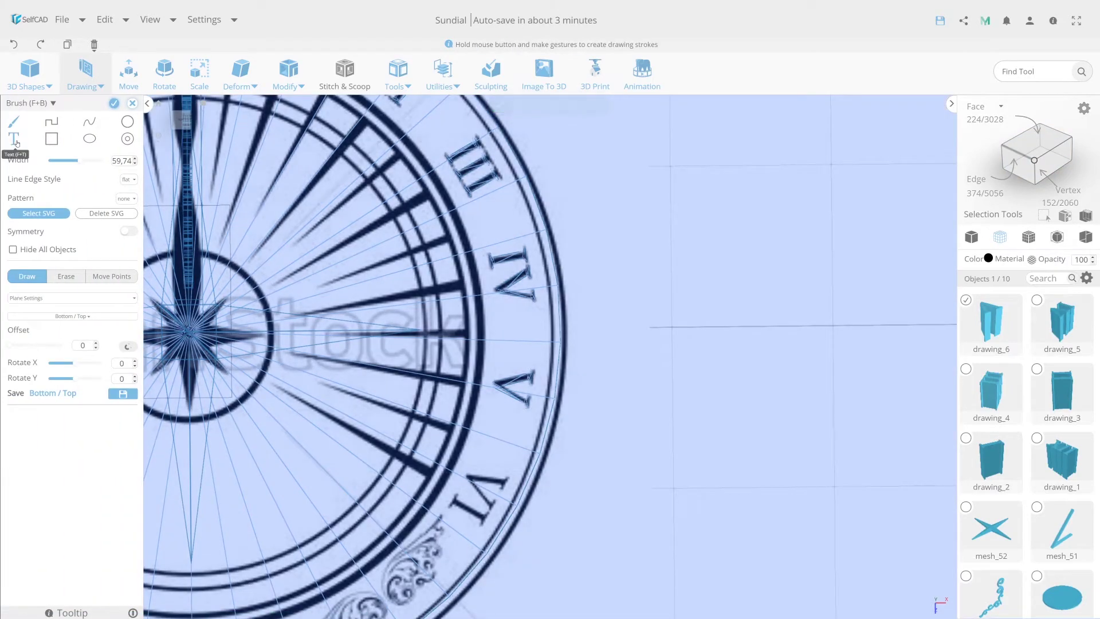
click(14, 139)
text(VI)
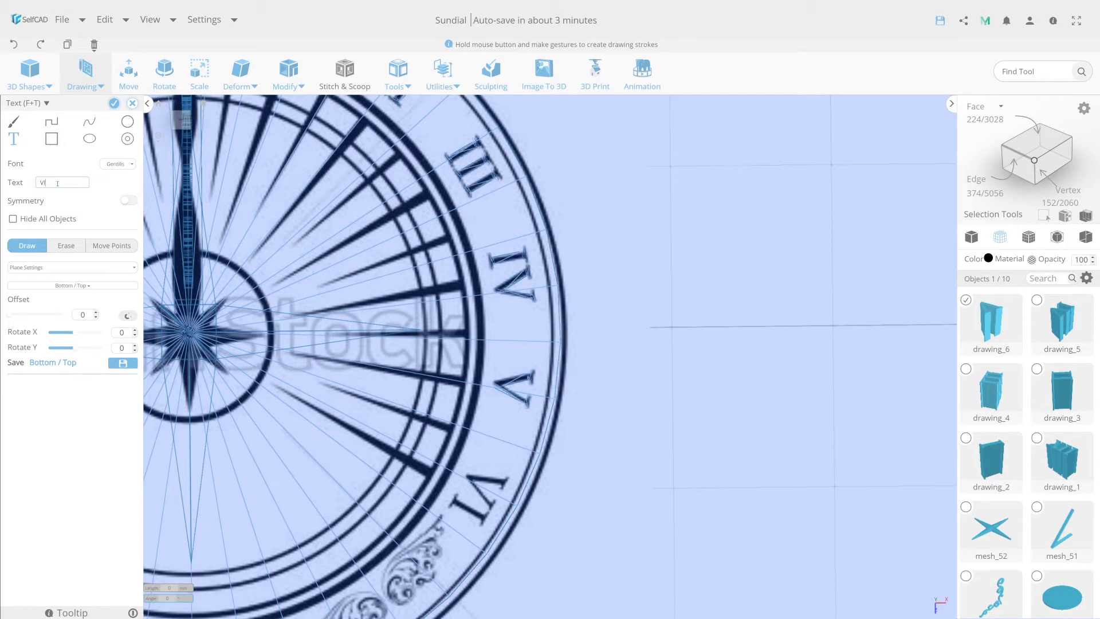
click(114, 104)
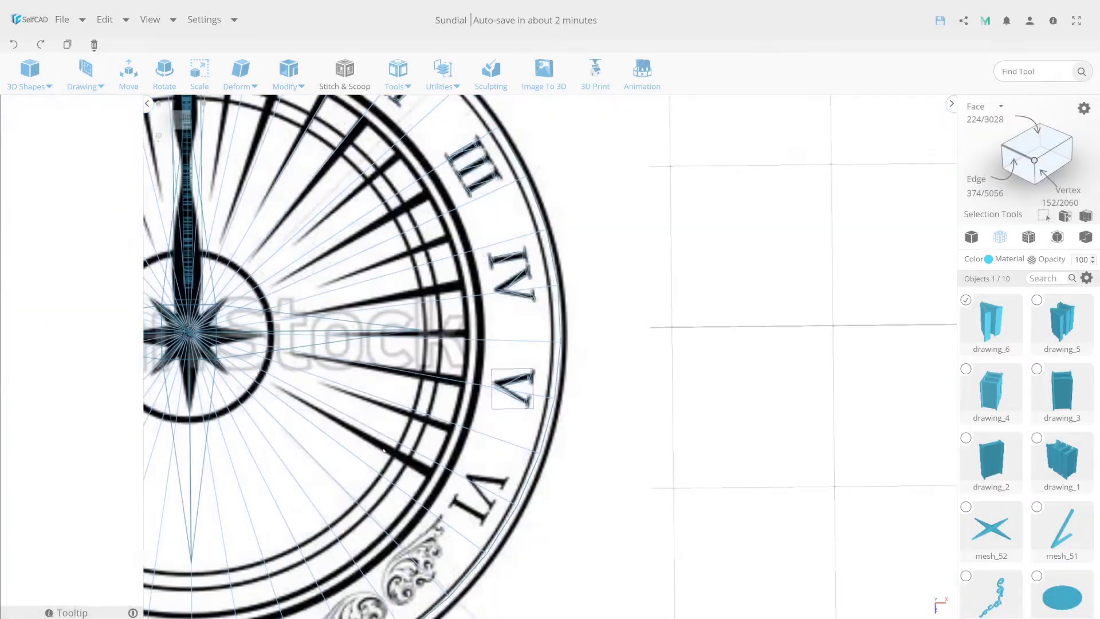
click(86, 73)
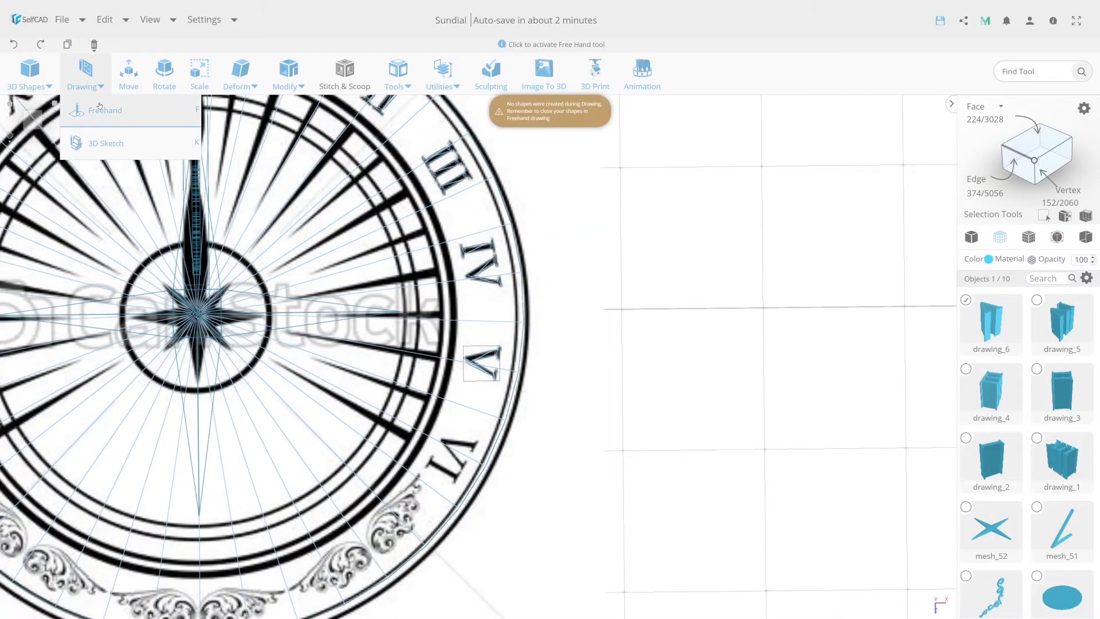
click(97, 108)
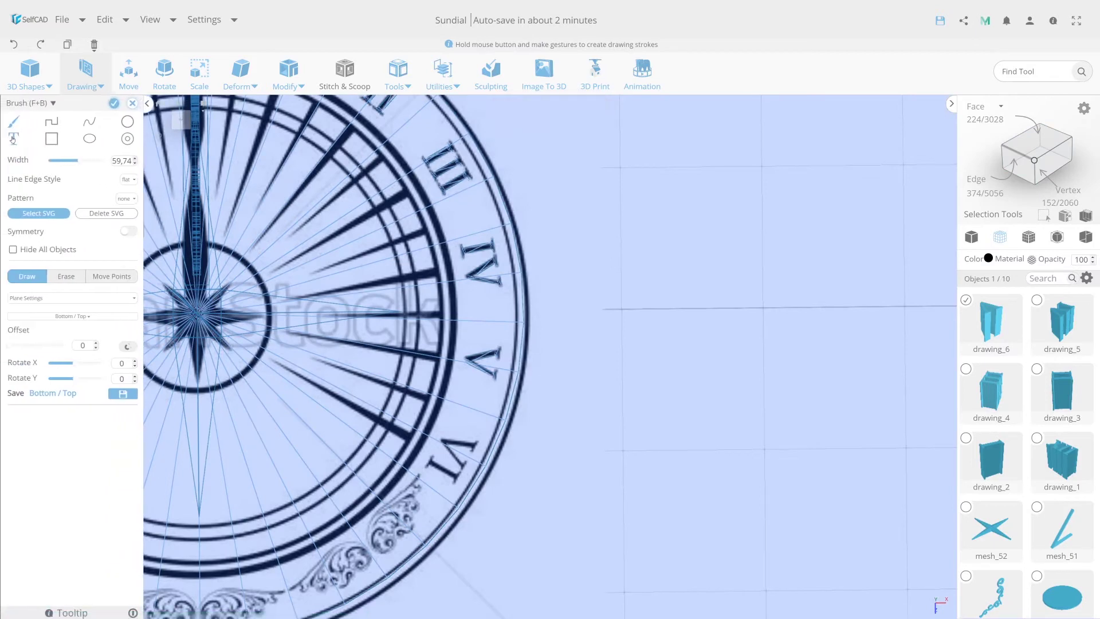
click(13, 138)
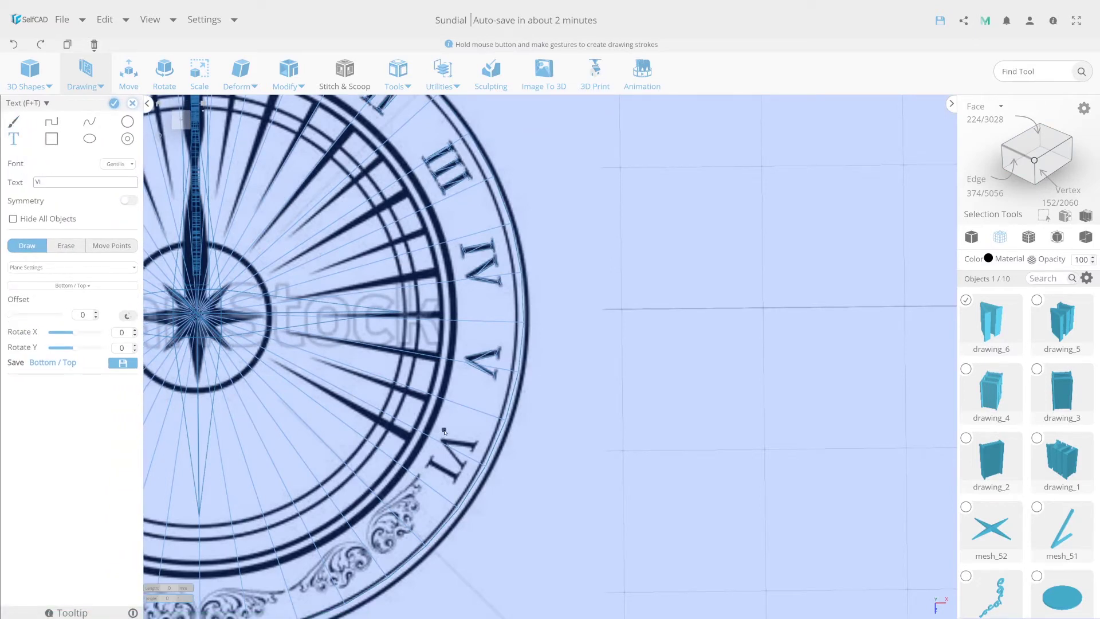
drag(444, 431, 425, 464)
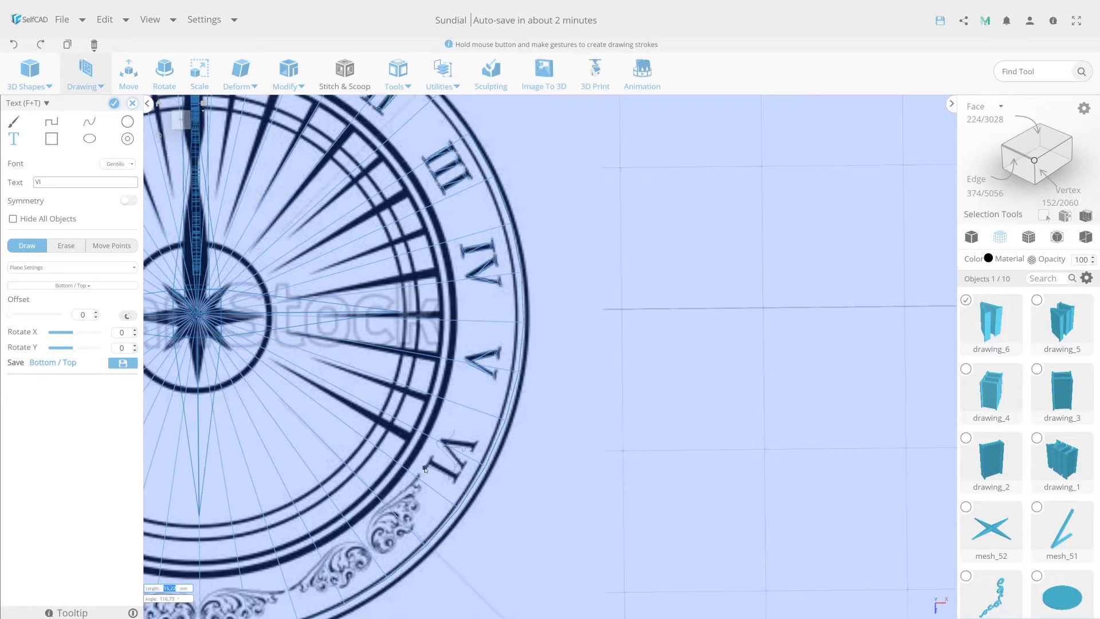
drag(426, 469, 423, 469)
Step: Confirm the VI text as a new numeral shape, drawing_7
scroll(317, 413, down, 5)
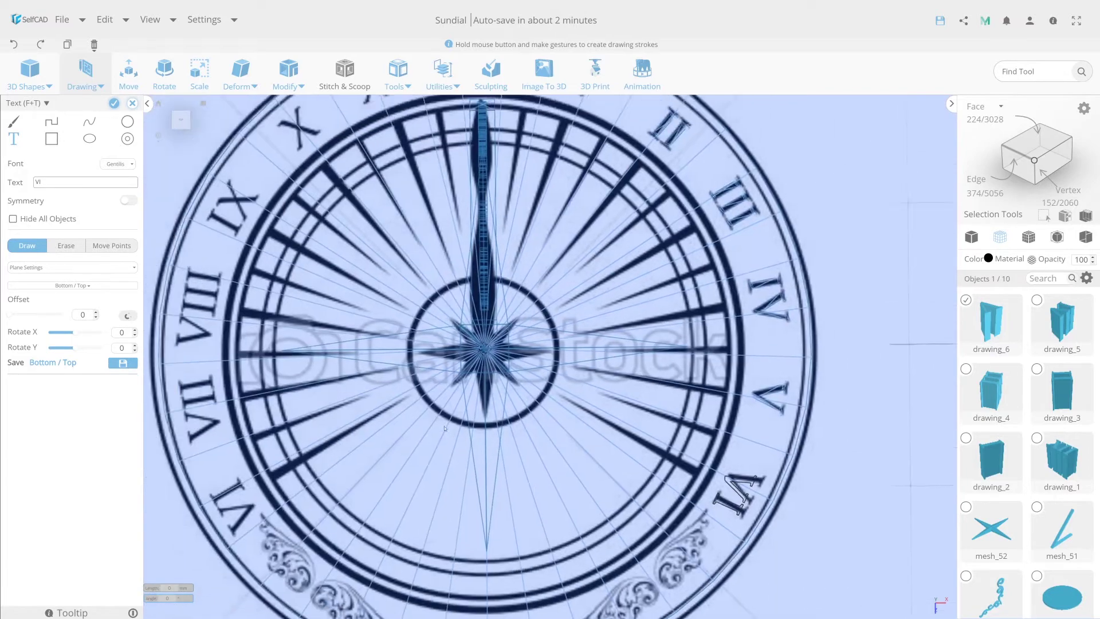
scroll(315, 373, up, 3)
scroll(314, 335, up, 2)
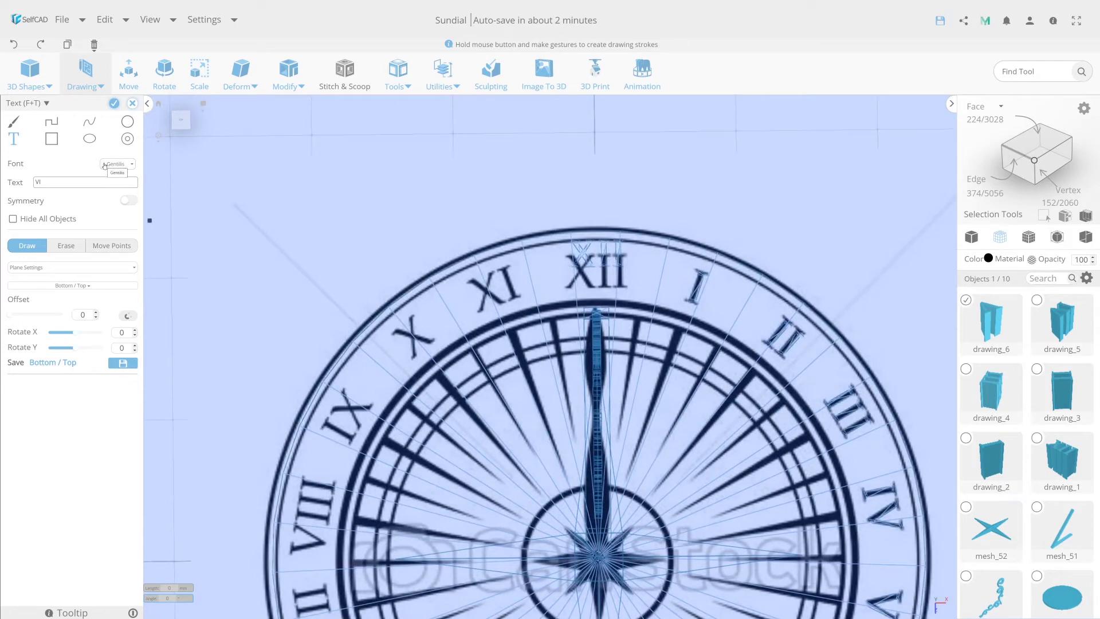
click(114, 104)
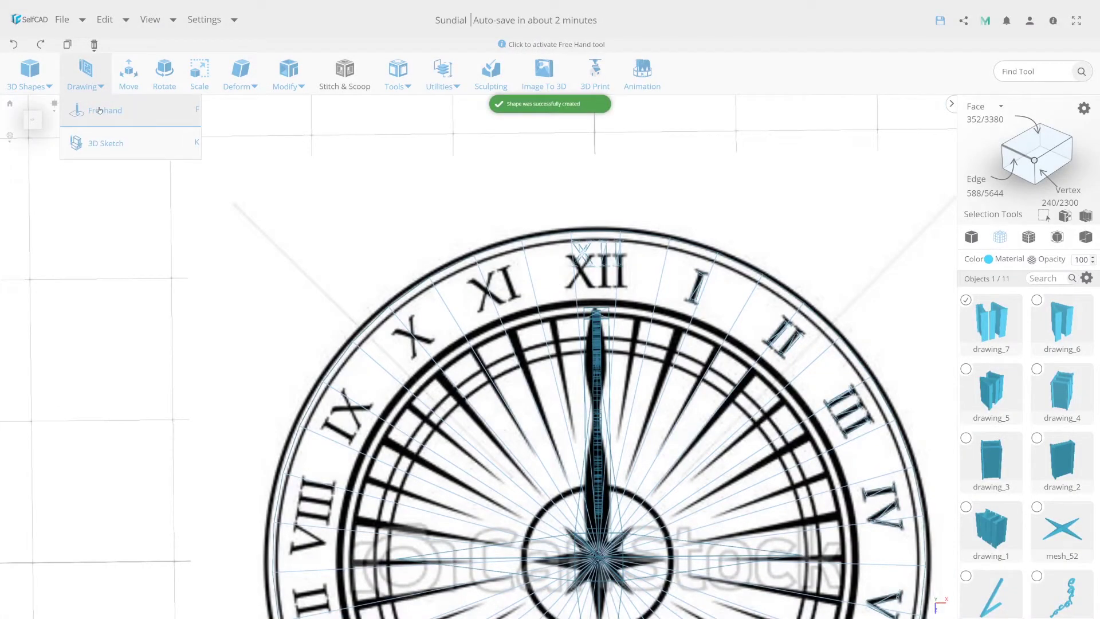
Step: Add an 'XI' text shape over the dial's XI numeral
click(100, 110)
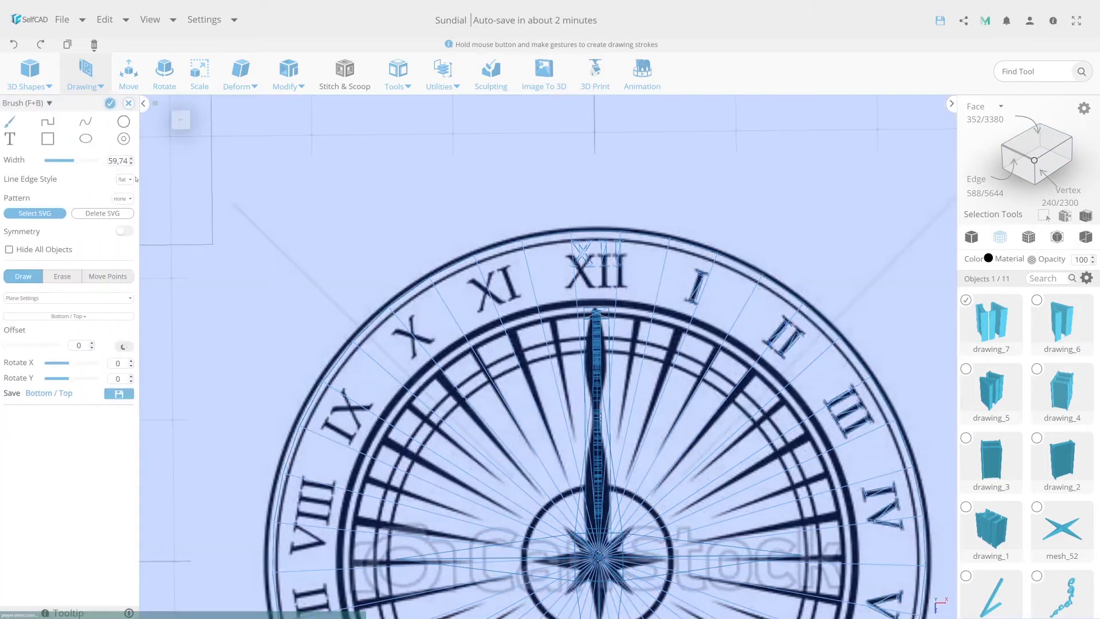
click(11, 139)
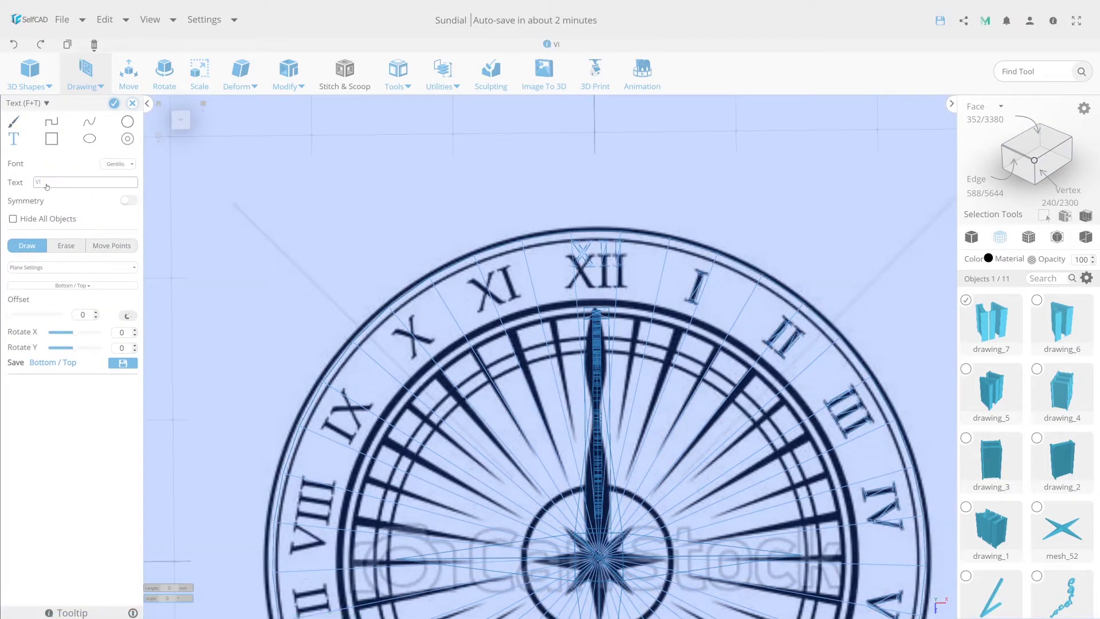
double_click(47, 183)
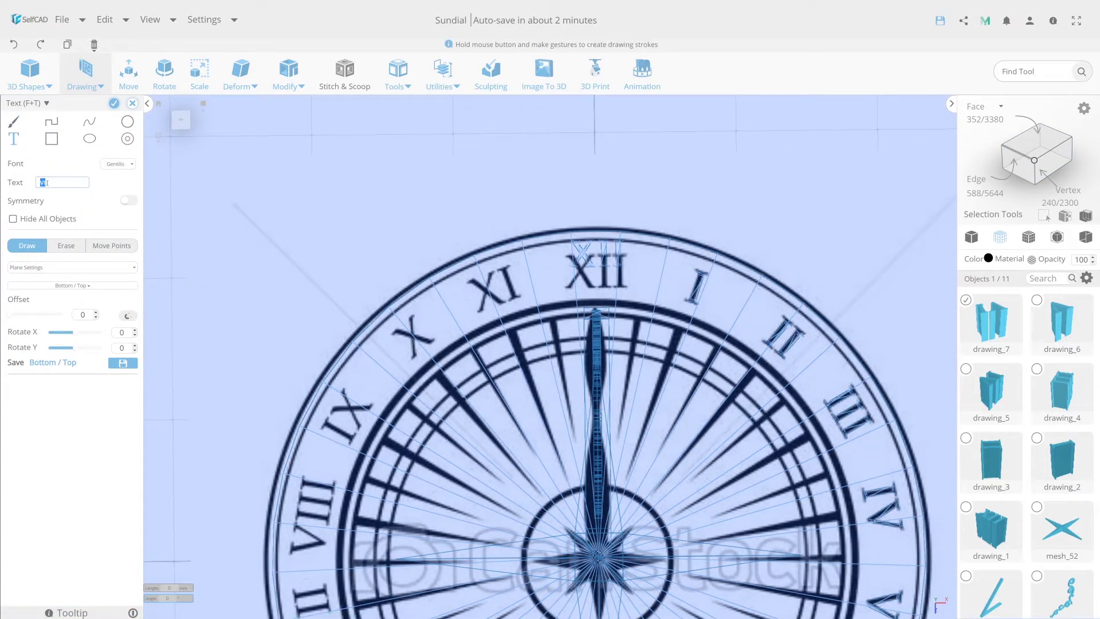
text(X)
click(477, 313)
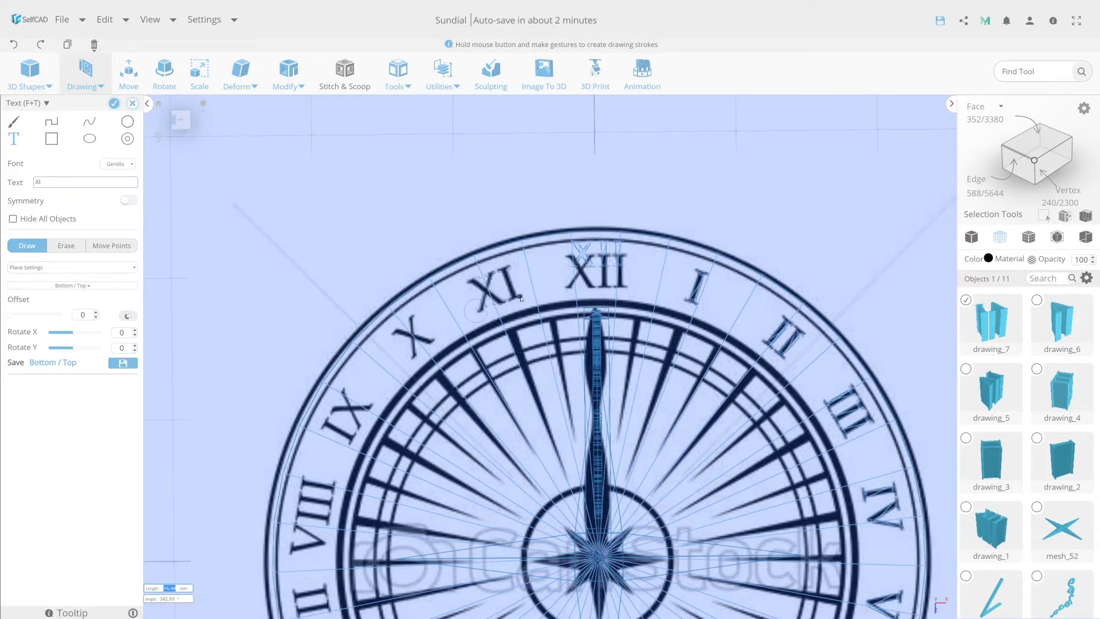
click(521, 298)
click(114, 104)
mouse_move(85, 76)
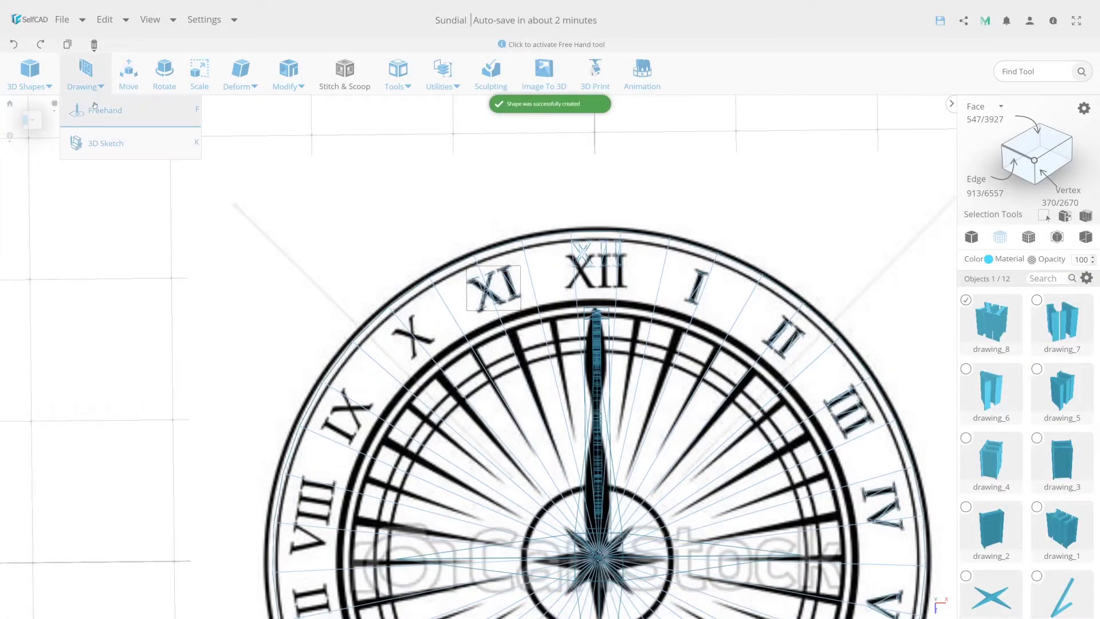
Step: Add an 'X' text shape over the dial's X numeral as drawing_9
click(95, 107)
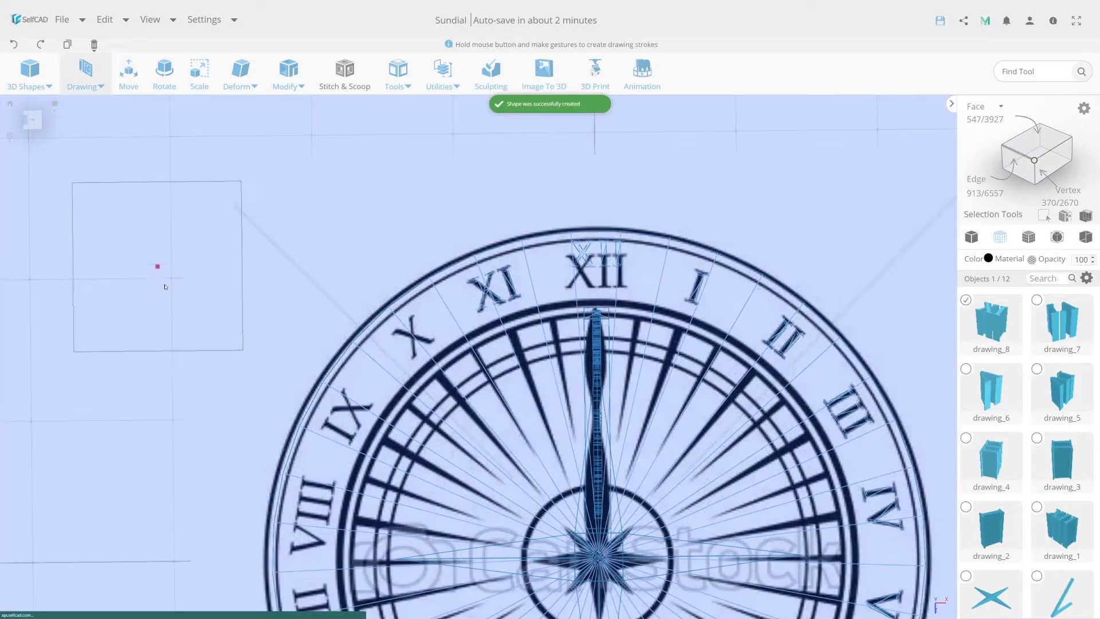
click(13, 139)
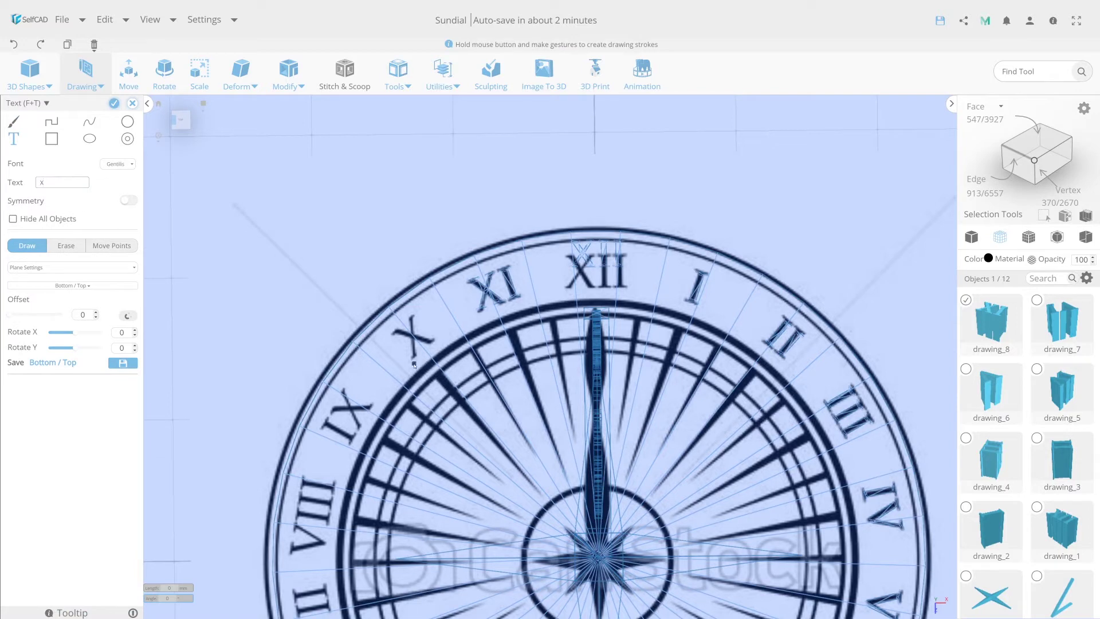
drag(411, 360, 435, 341)
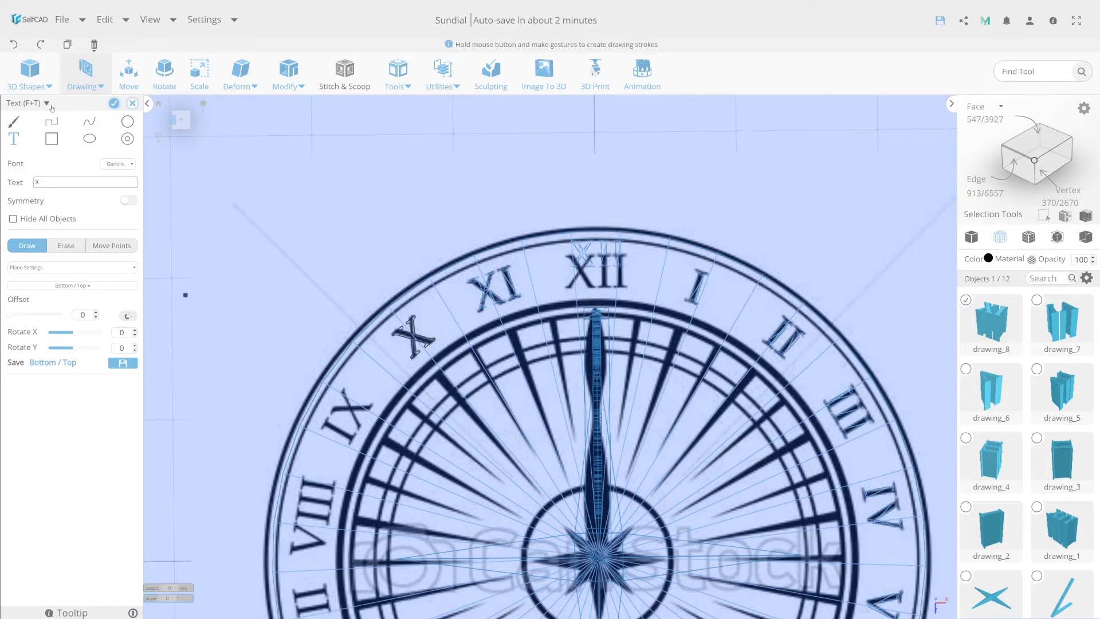
click(113, 103)
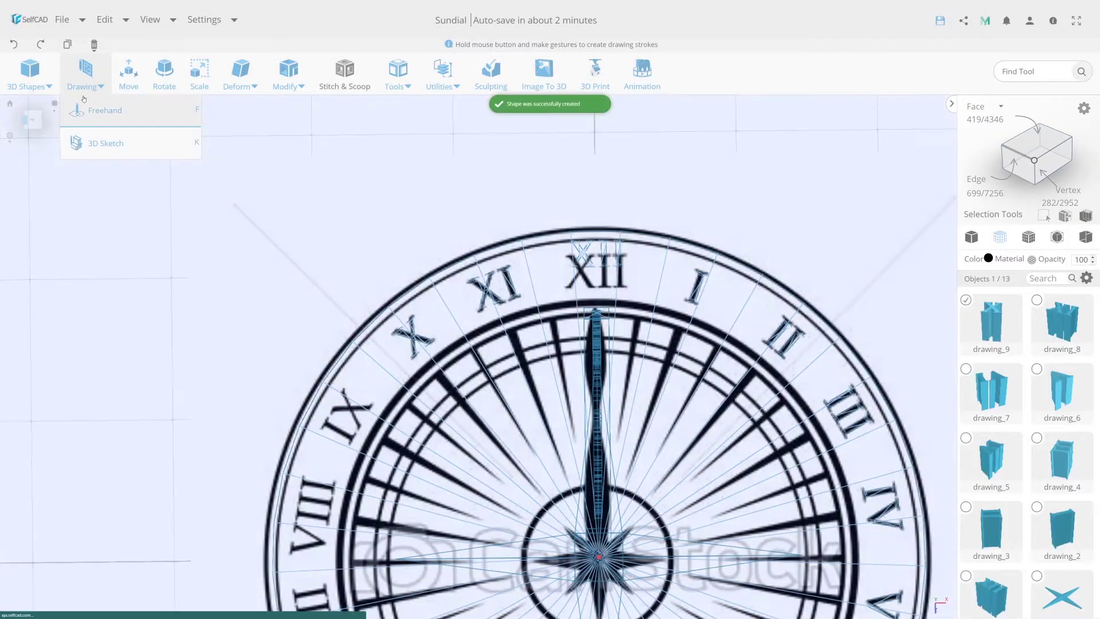
click(14, 139)
text(IX)
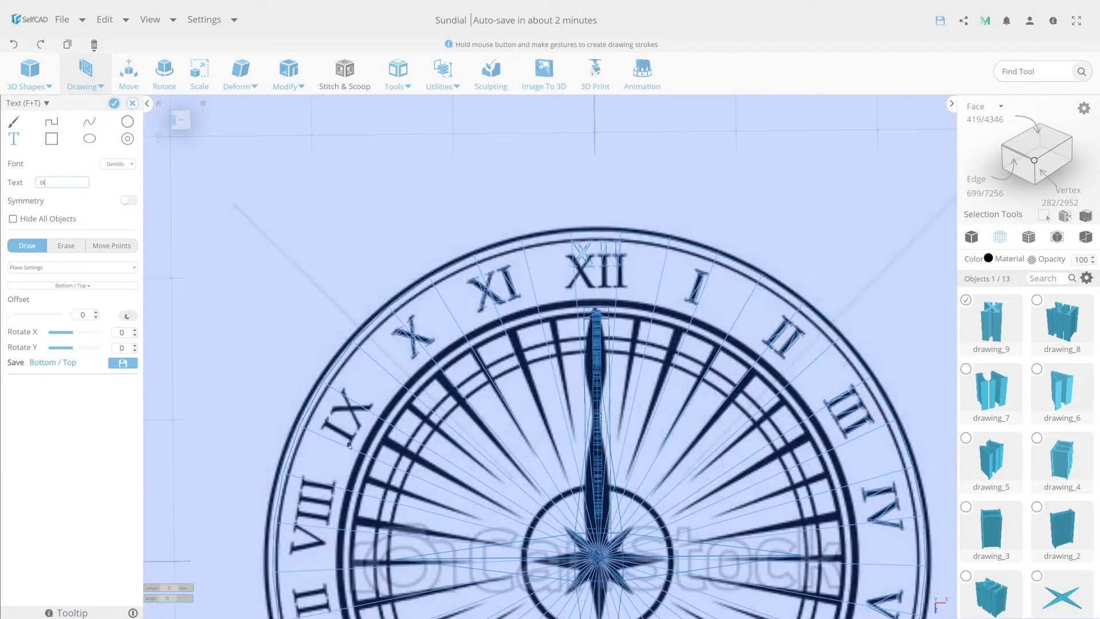
Step: Place the IX numeral over the printed IX as drawing_10
click(348, 446)
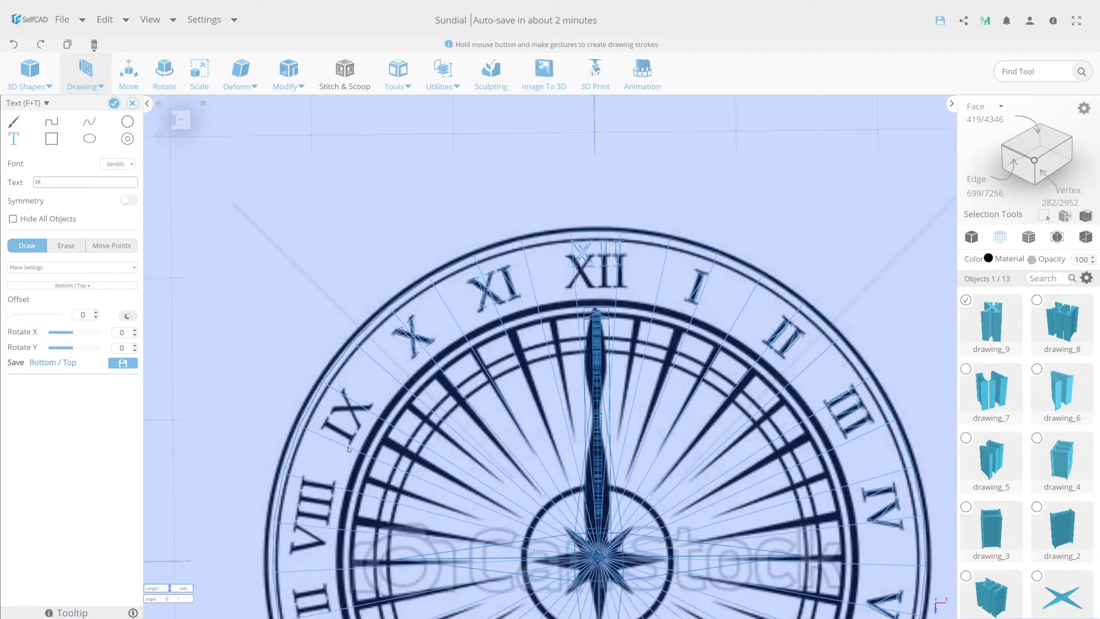
click(372, 405)
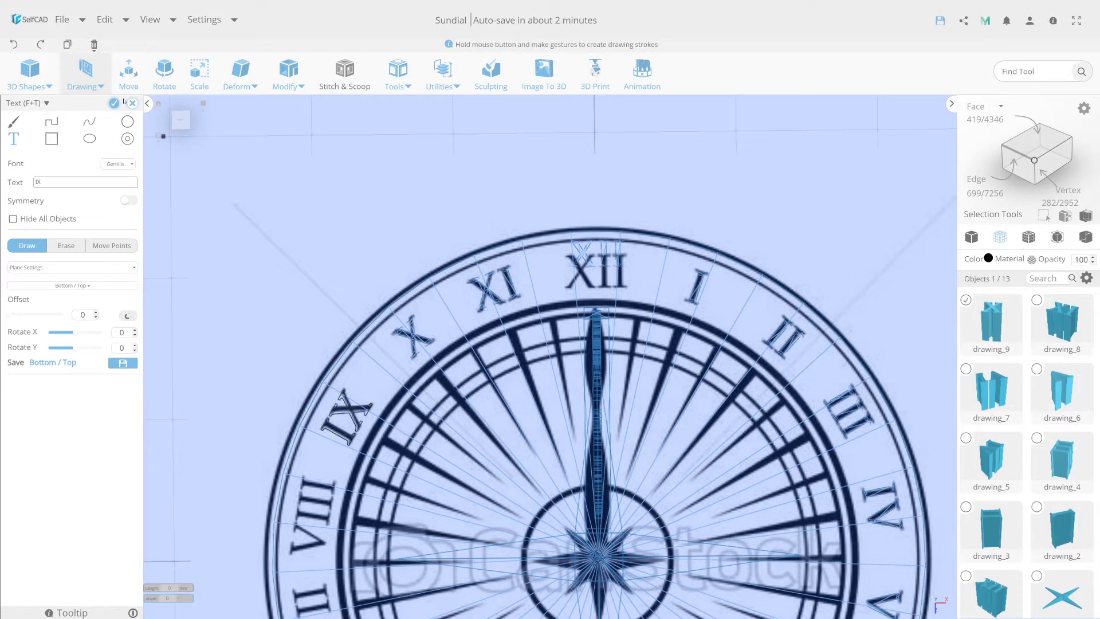
click(114, 103)
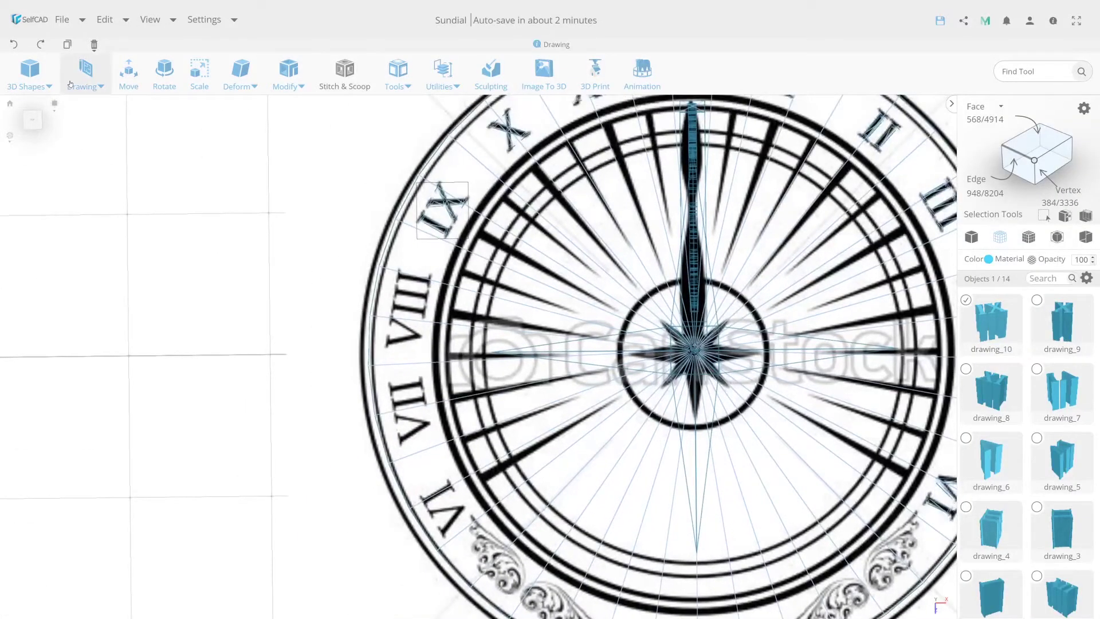
Step: Add a 'VIII' text shape over the printed VIII as drawing_11
click(85, 72)
click(91, 114)
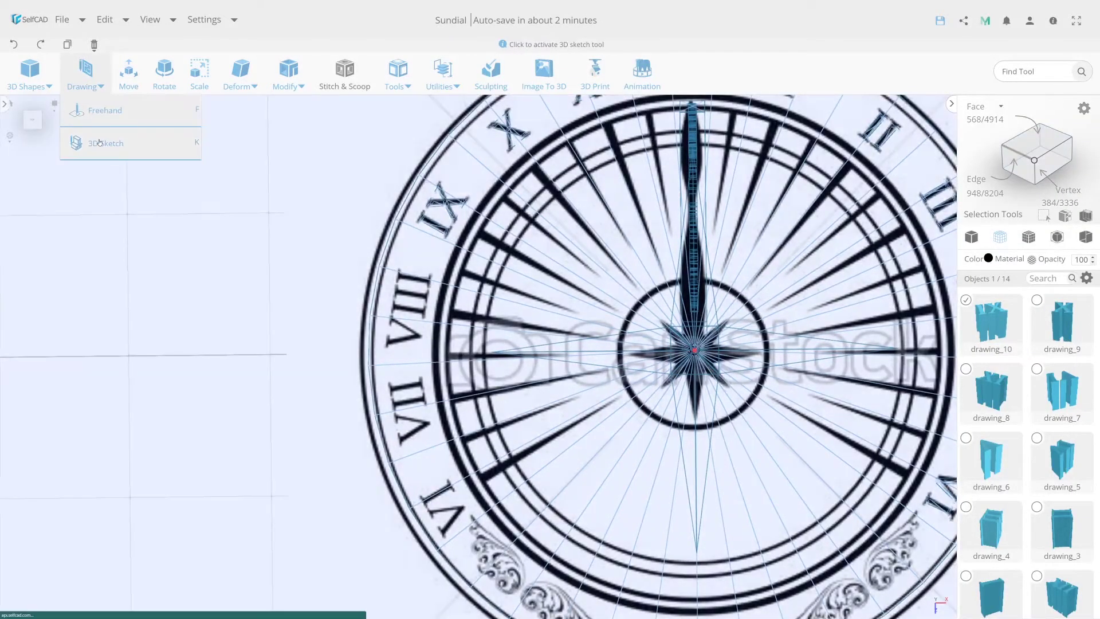
double_click(49, 182)
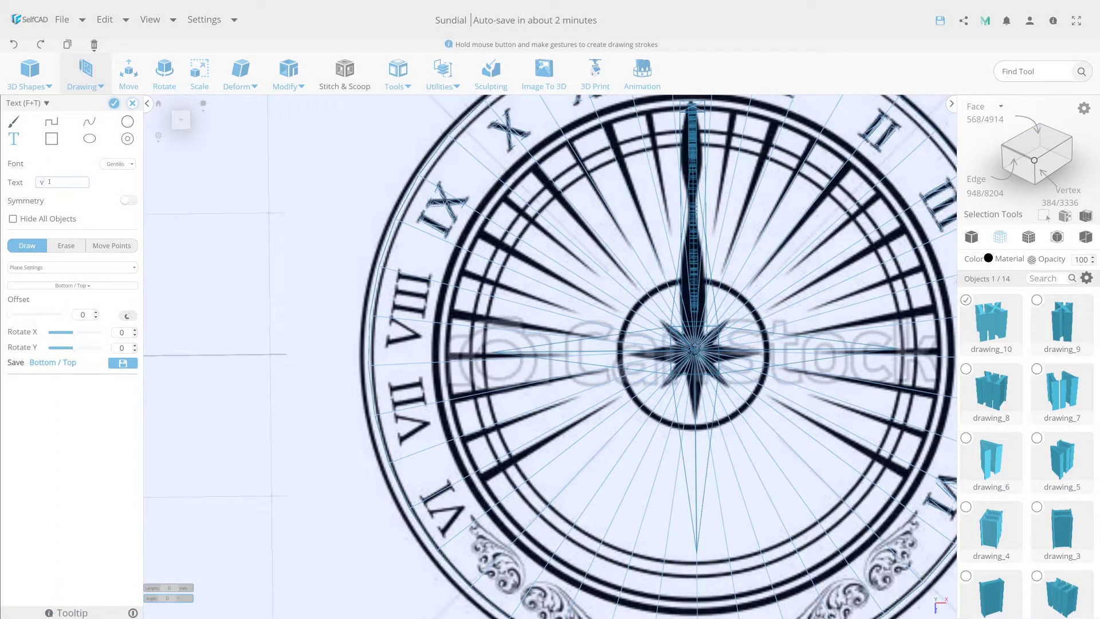
text(i)
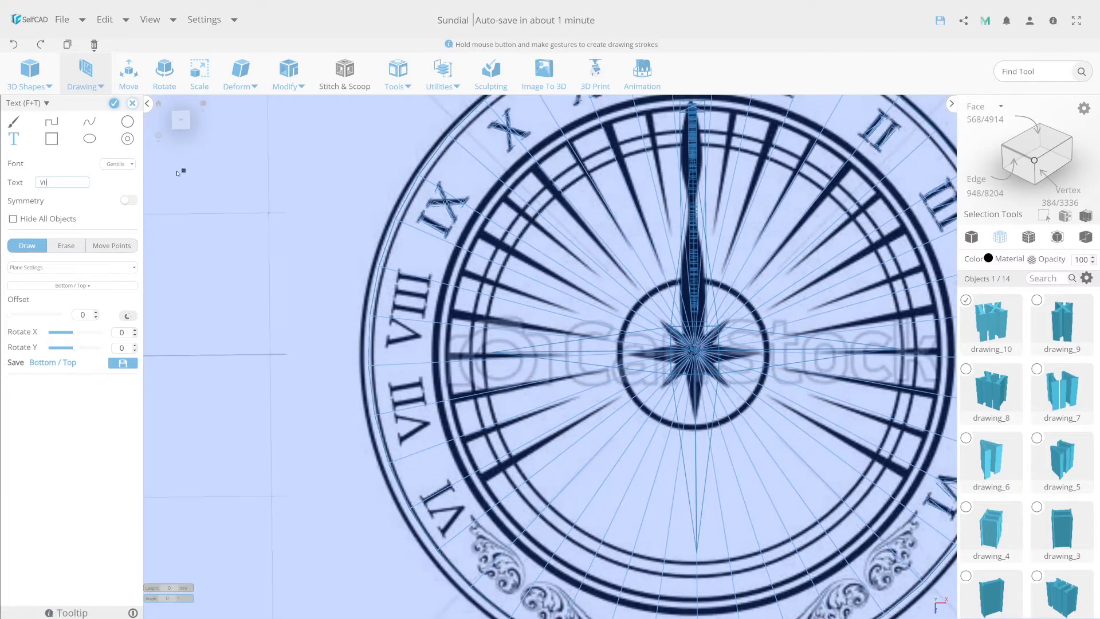
drag(417, 344, 431, 274)
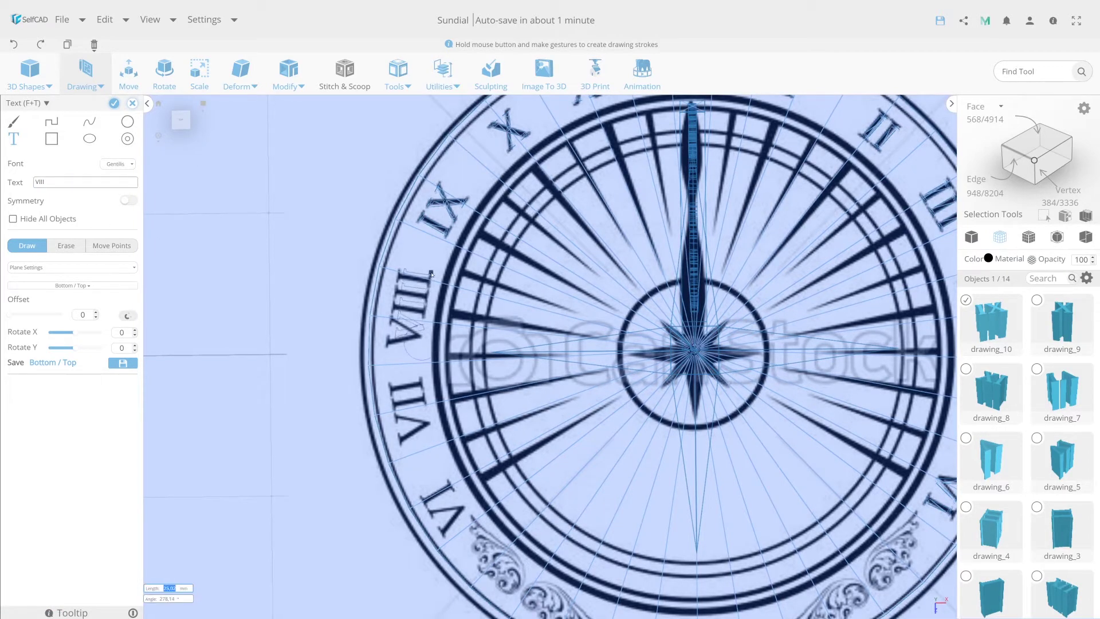
drag(431, 275, 431, 274)
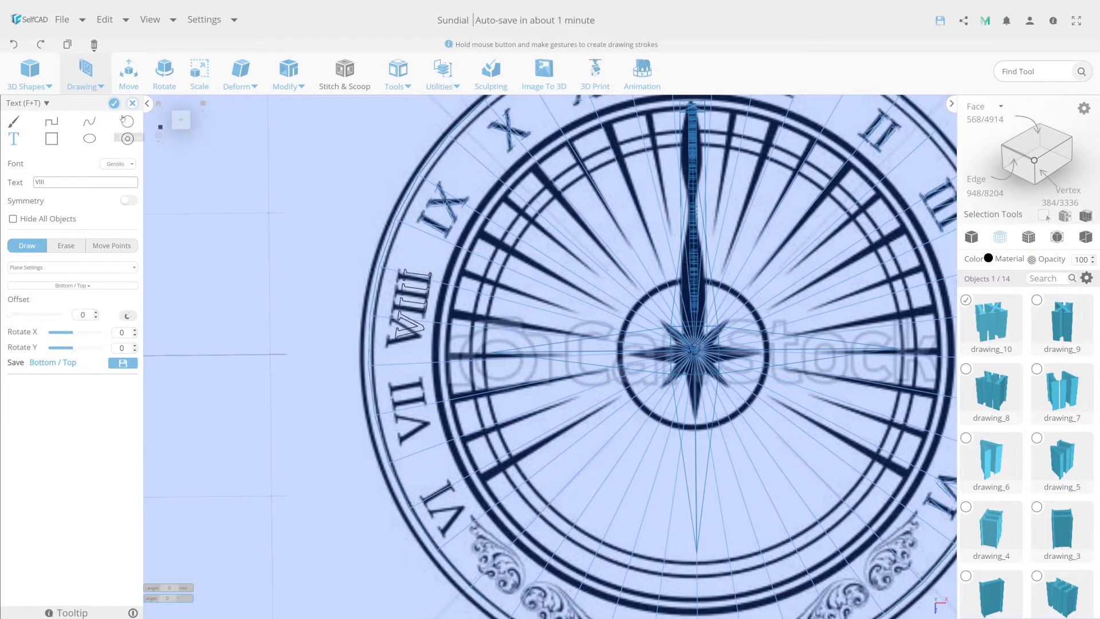
click(114, 103)
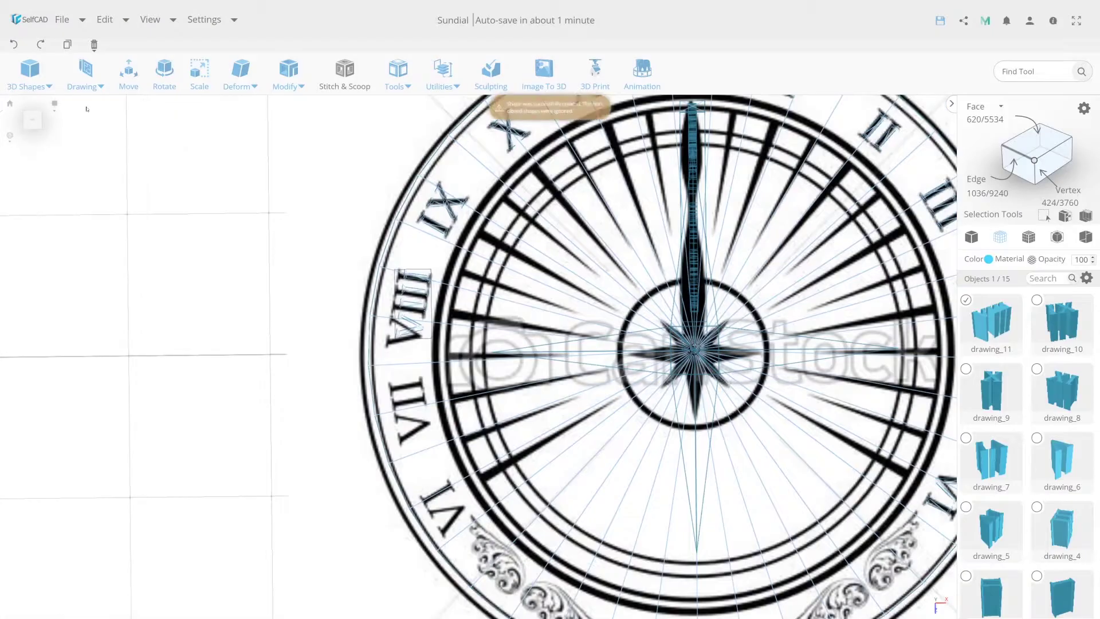
click(85, 73)
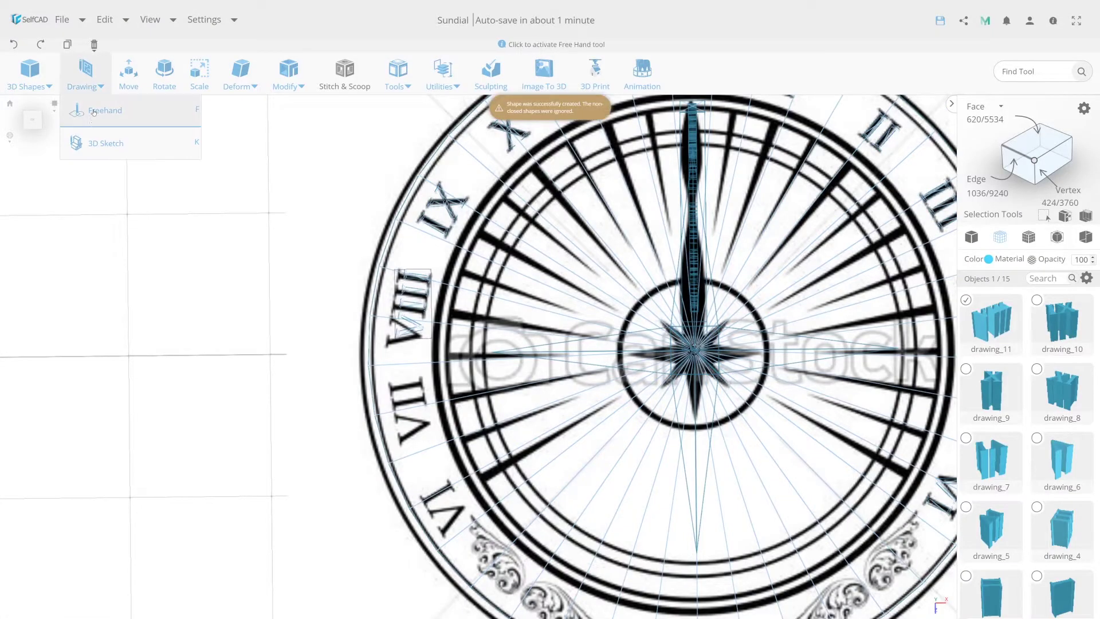
click(86, 110)
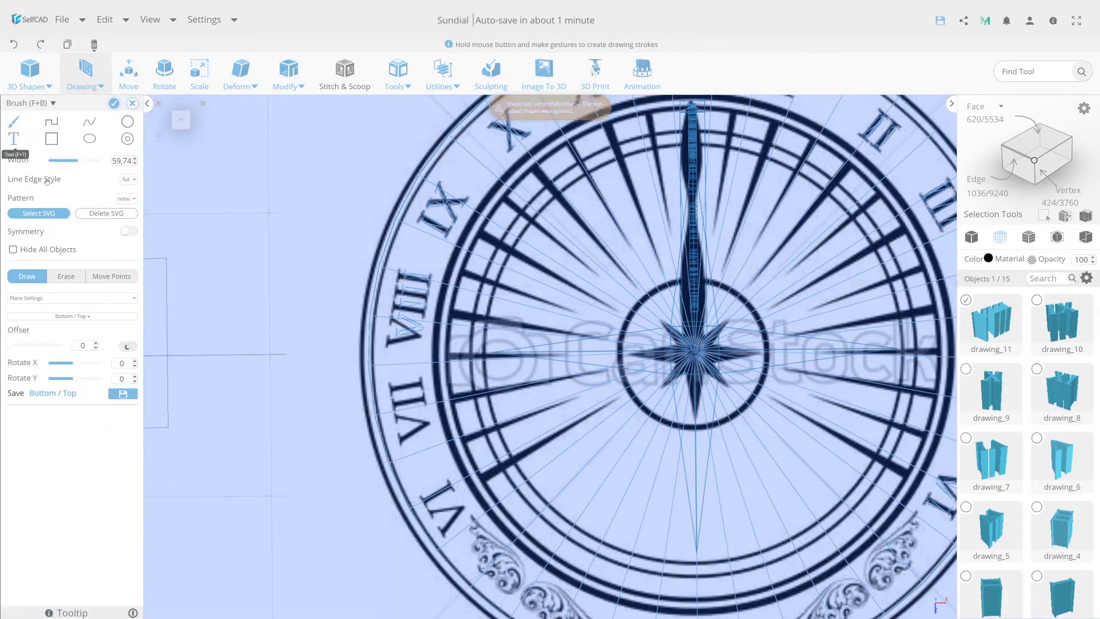
Step: Place the VII numeral over the printed VII as drawing_12
click(13, 138)
text(VII)
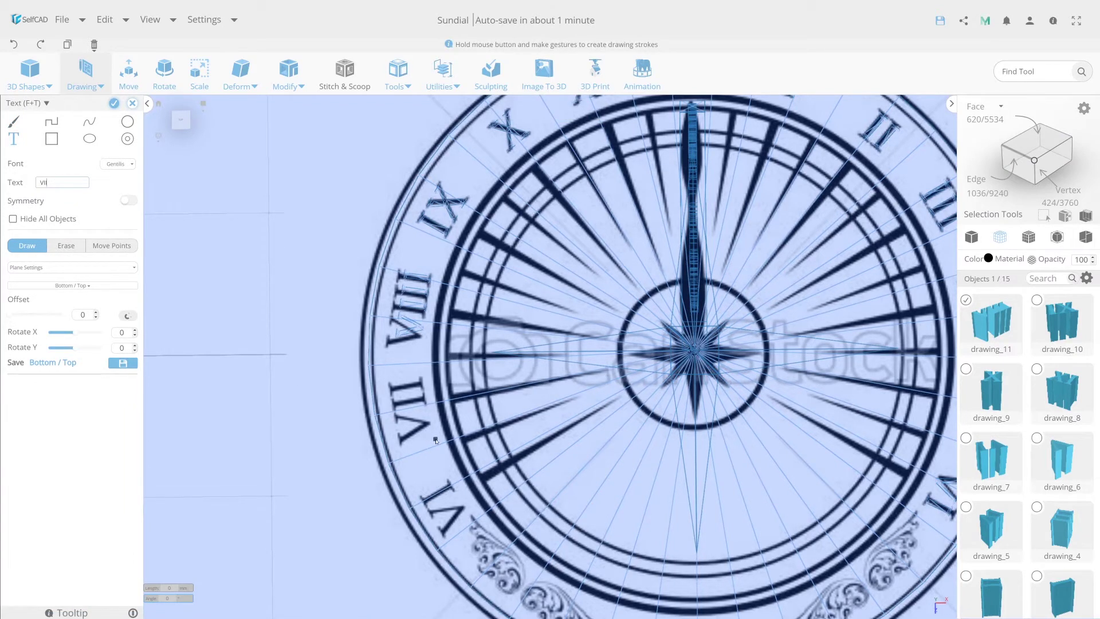
click(435, 440)
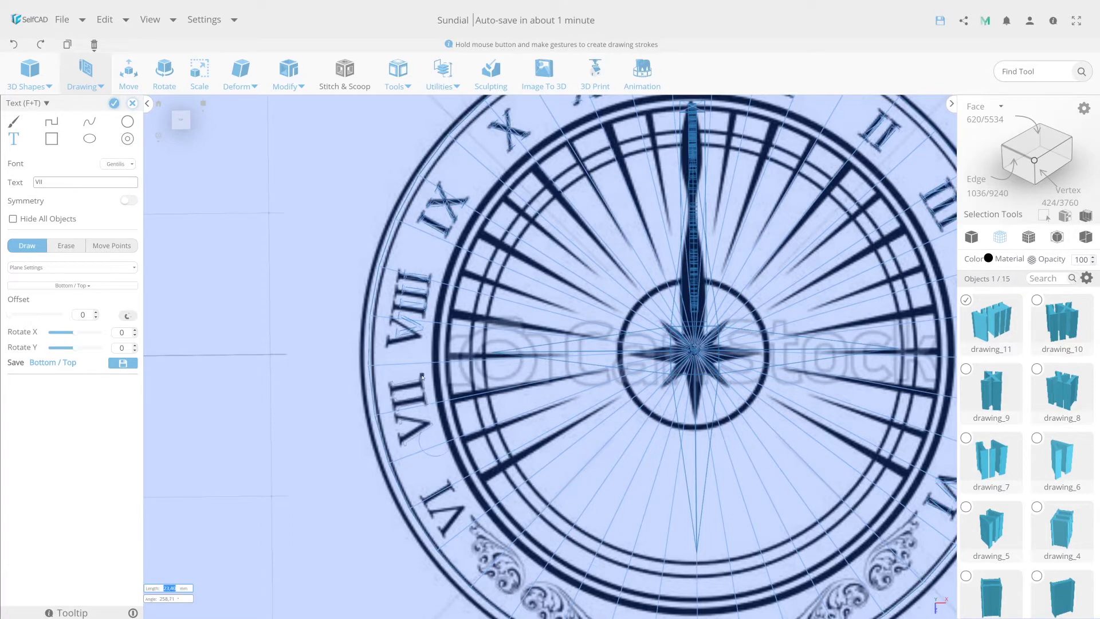
click(420, 378)
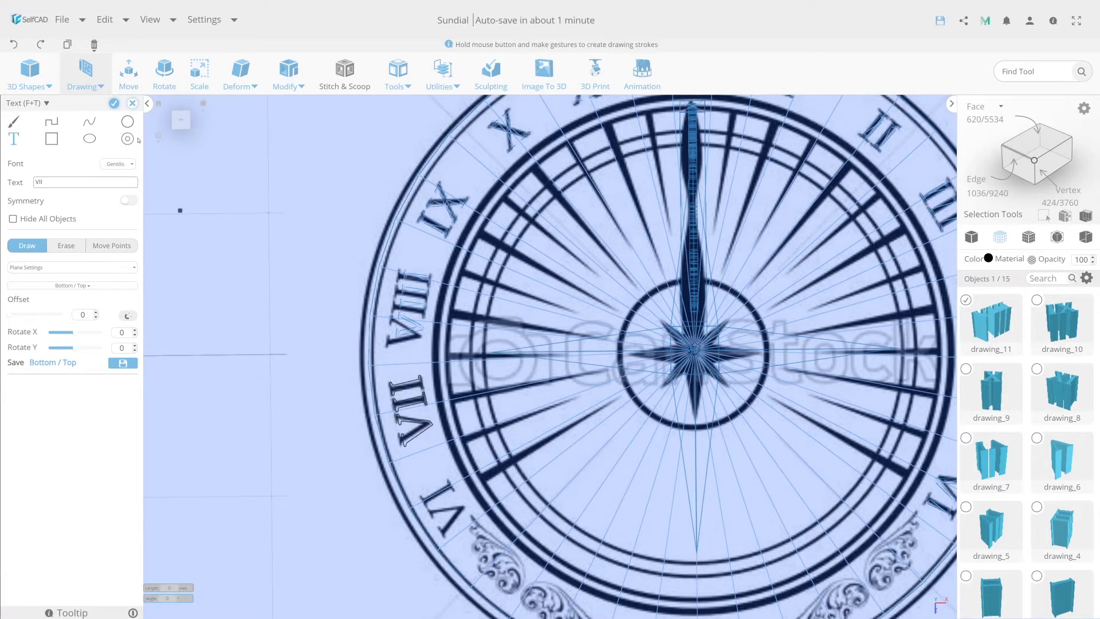
click(115, 104)
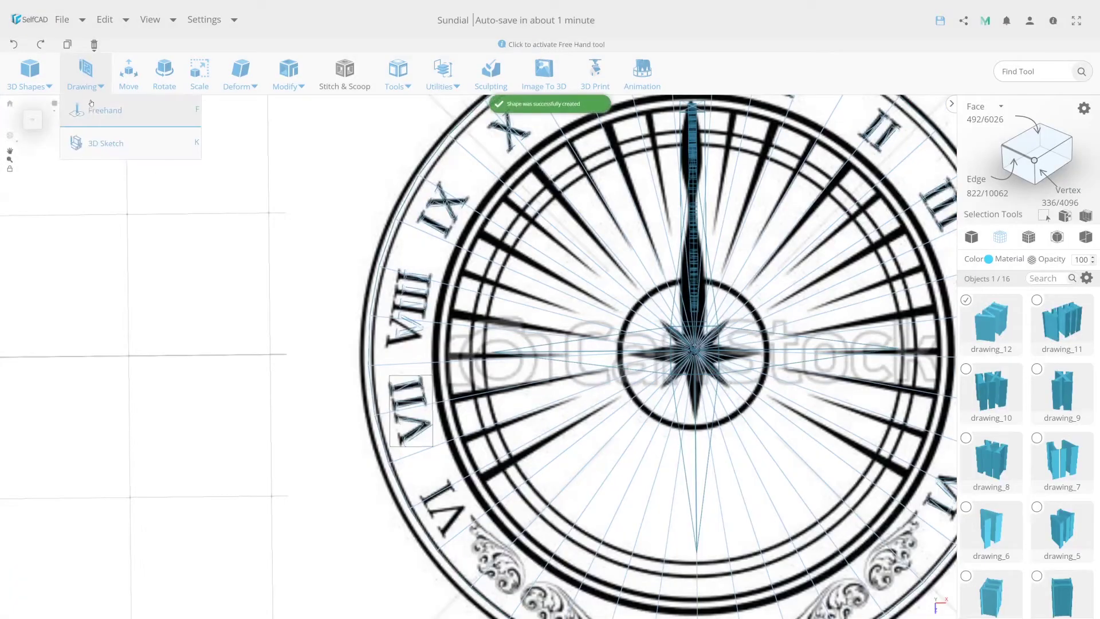
Step: Place the VI numeral over the printed VI as drawing_13
click(91, 111)
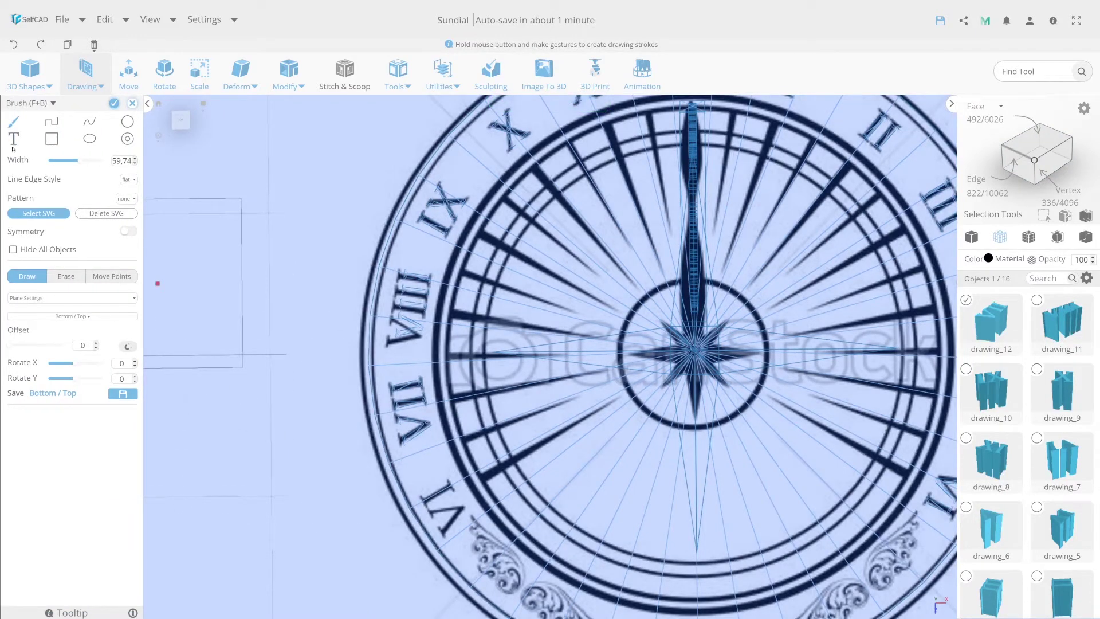
click(13, 143)
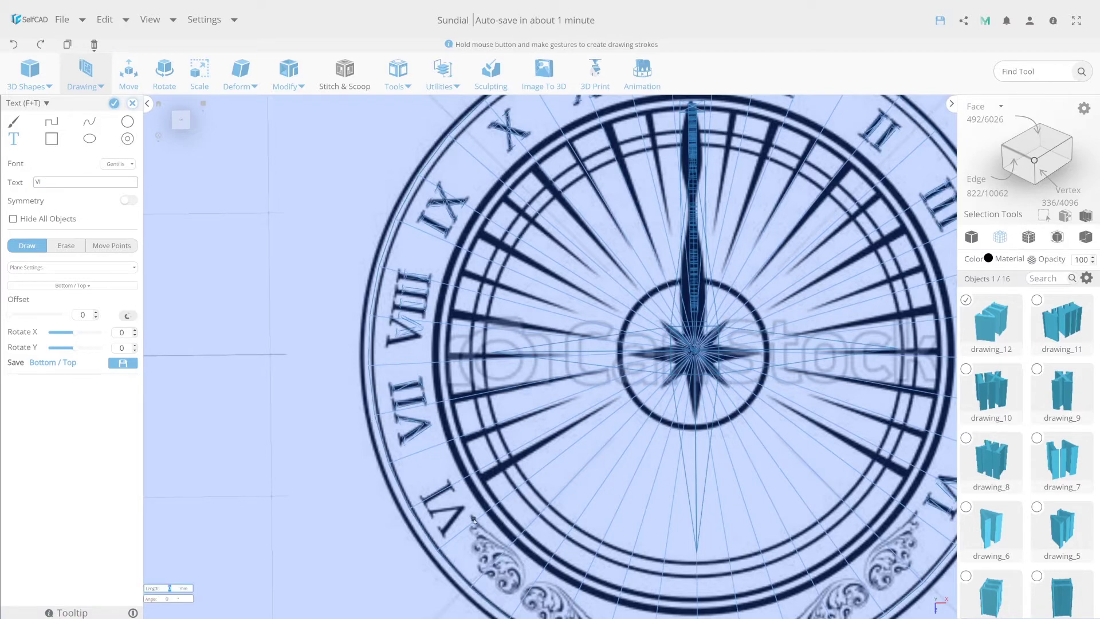
click(448, 480)
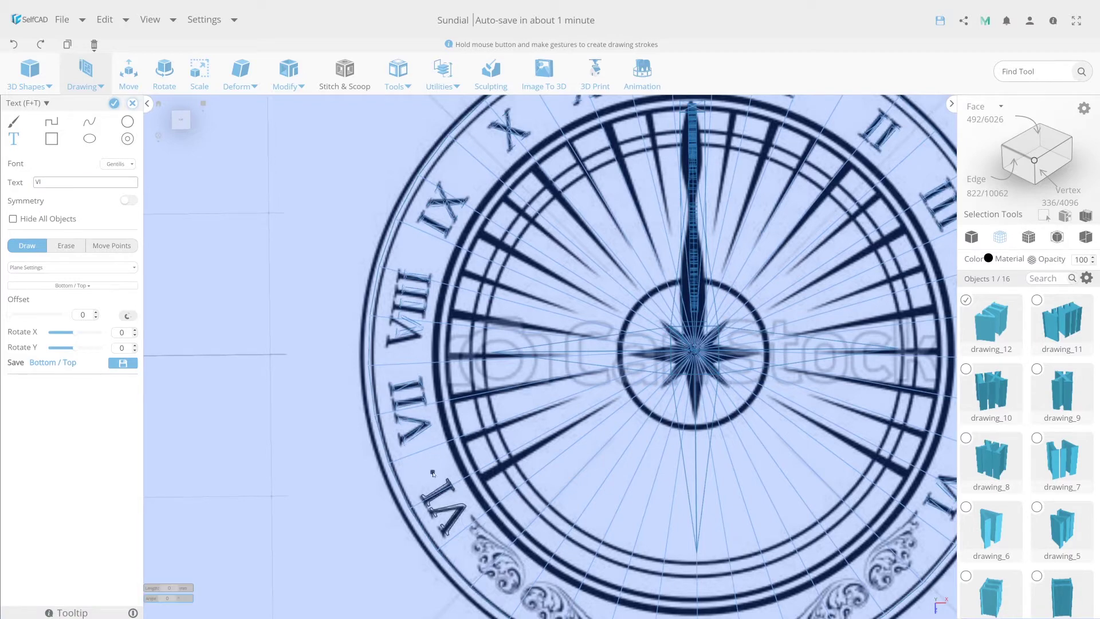
scroll(512, 466, down, 2)
scroll(539, 464, down, 2)
scroll(573, 461, down, 2)
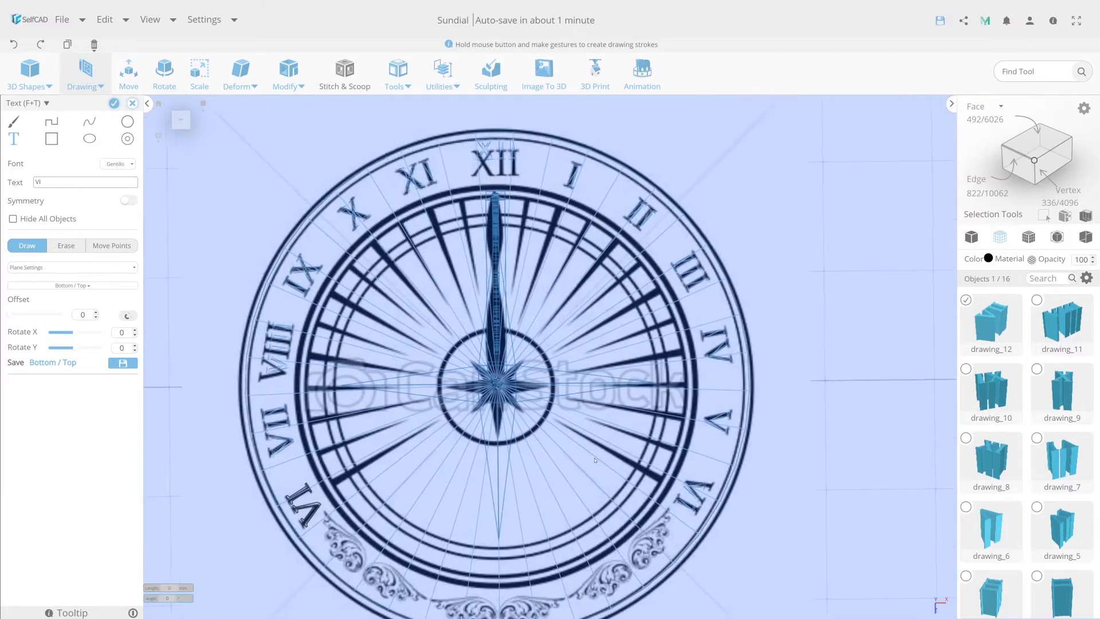
click(114, 103)
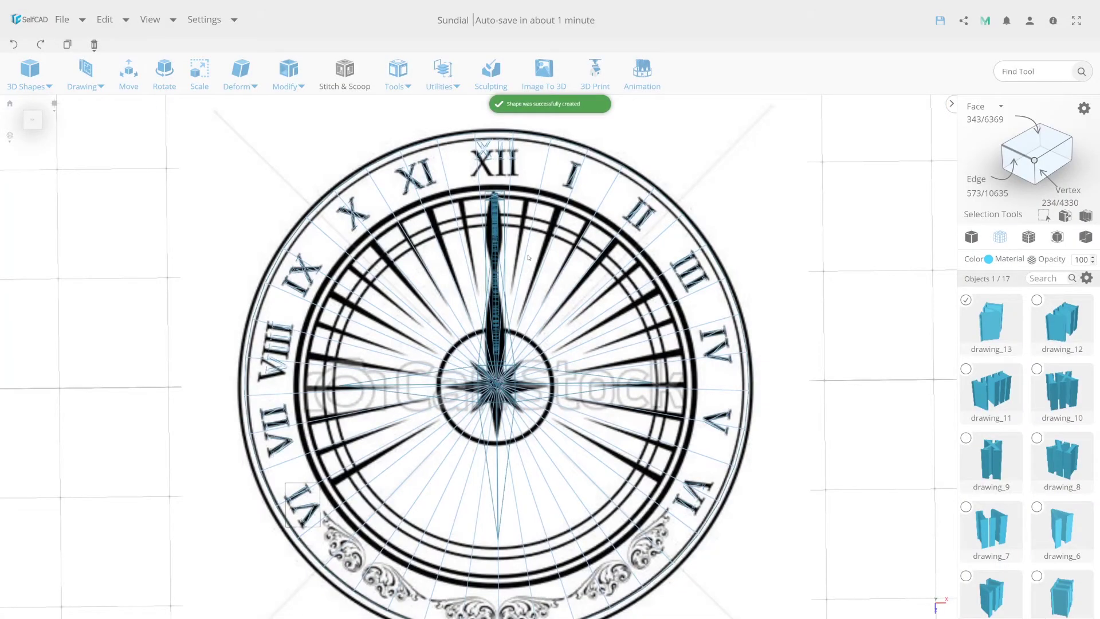
Step: Move the XII numeral down onto the printed XII and rescale it to match
click(416, 333)
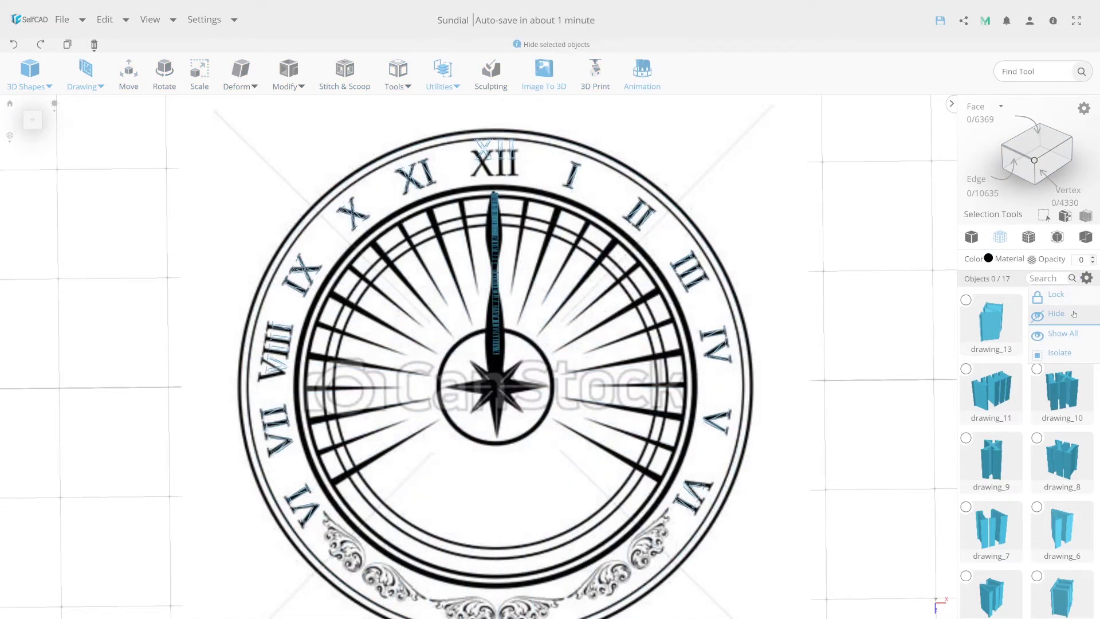
click(595, 163)
scroll(595, 162, up, 2)
scroll(567, 194, up, 2)
scroll(534, 233, up, 2)
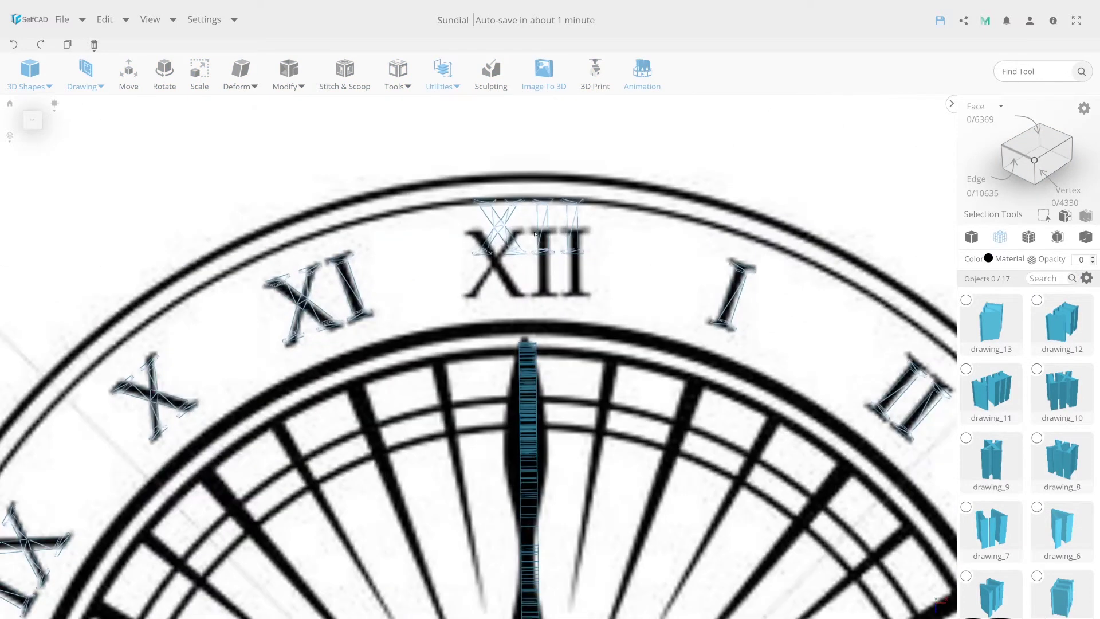
click(538, 233)
click(128, 72)
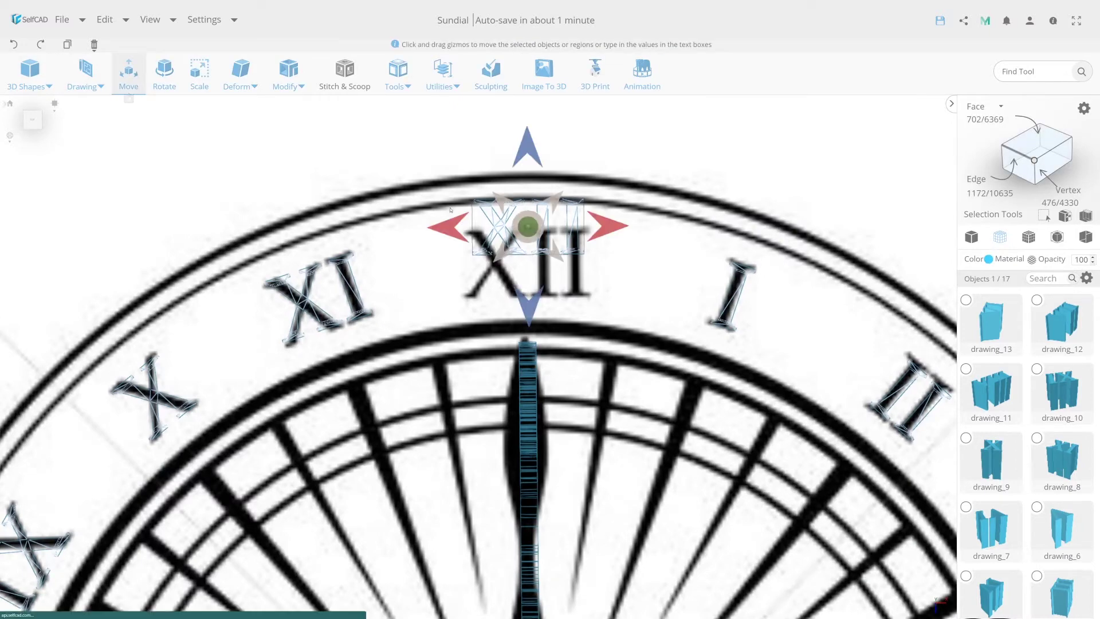
drag(517, 162, 516, 199)
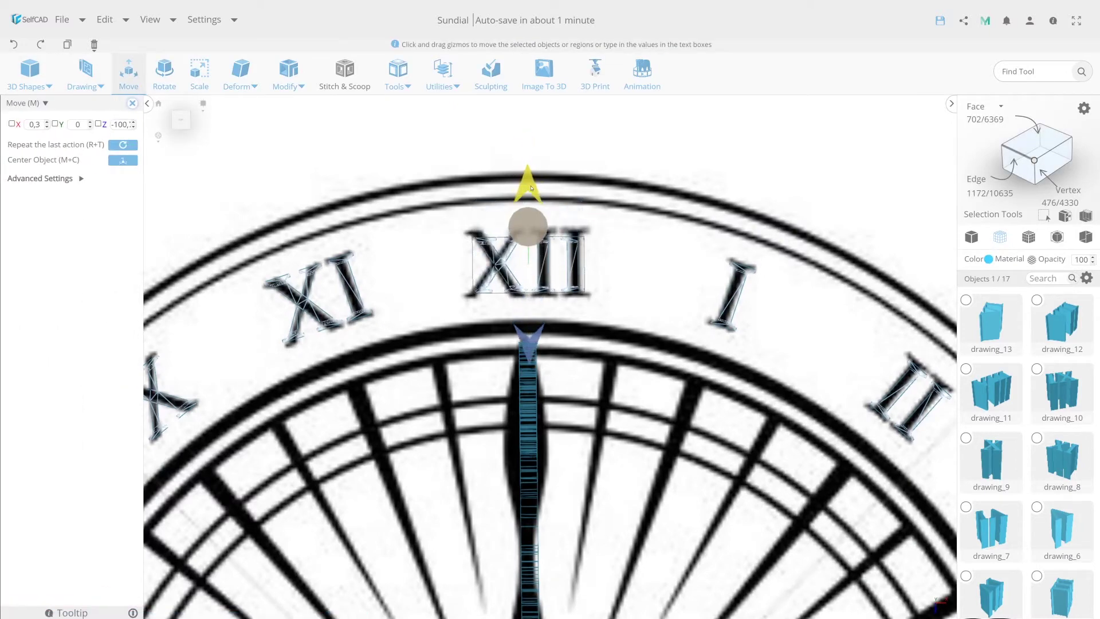
key(s)
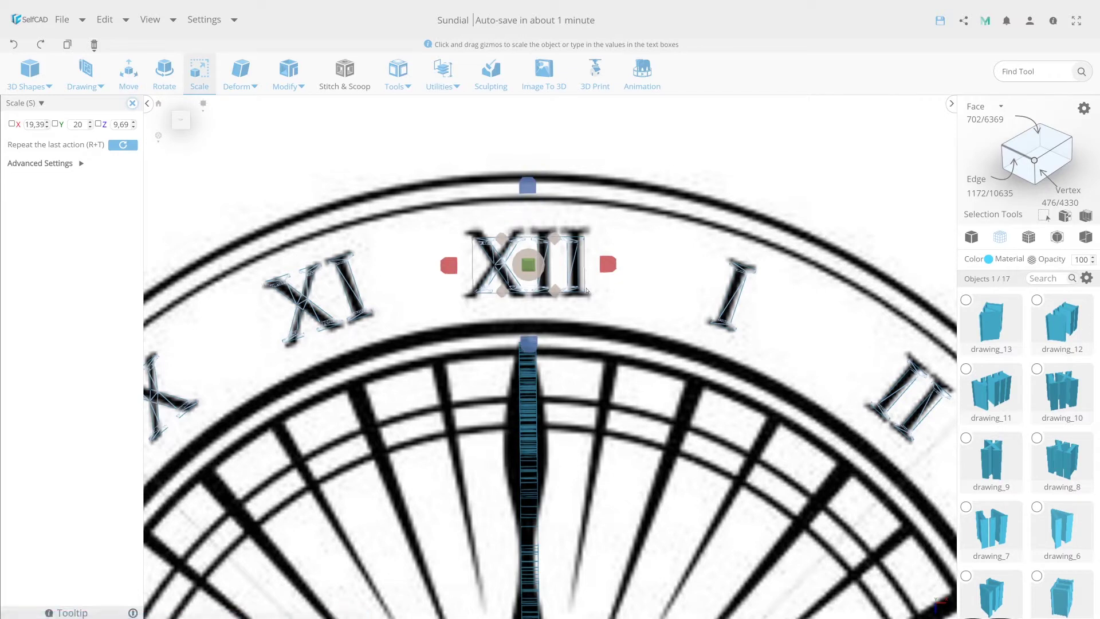
mouse_move(527, 264)
mouse_down()
mouse_move(561, 282)
mouse_move(559, 272)
mouse_move(602, 271)
mouse_up()
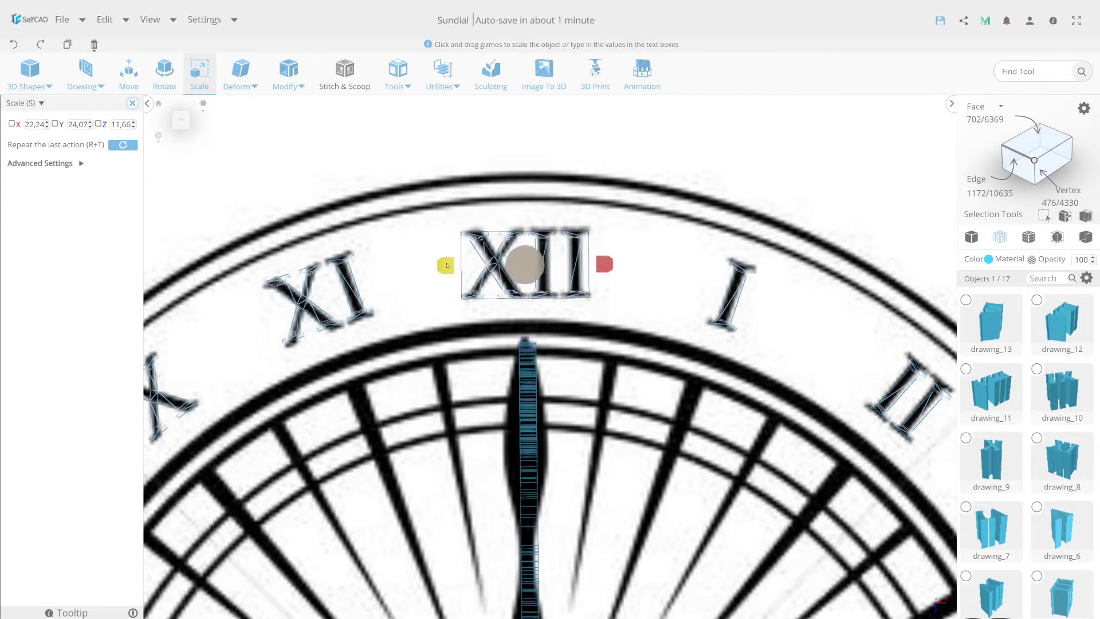
drag(446, 264, 445, 264)
drag(525, 184, 660, 299)
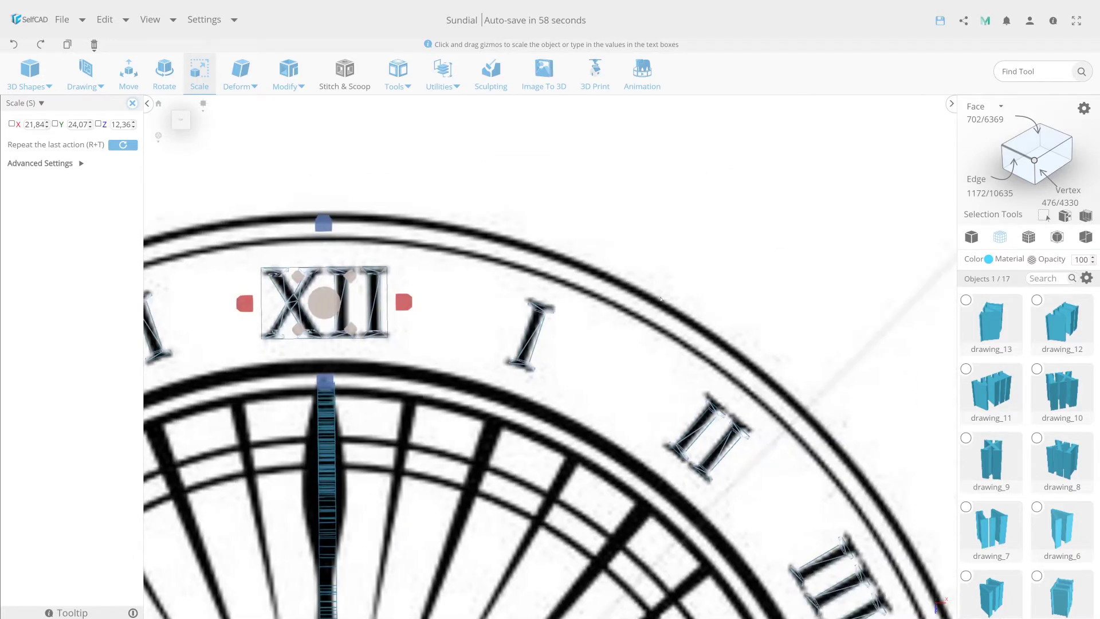
Step: Resize the I numeral to match its printed mark
click(523, 336)
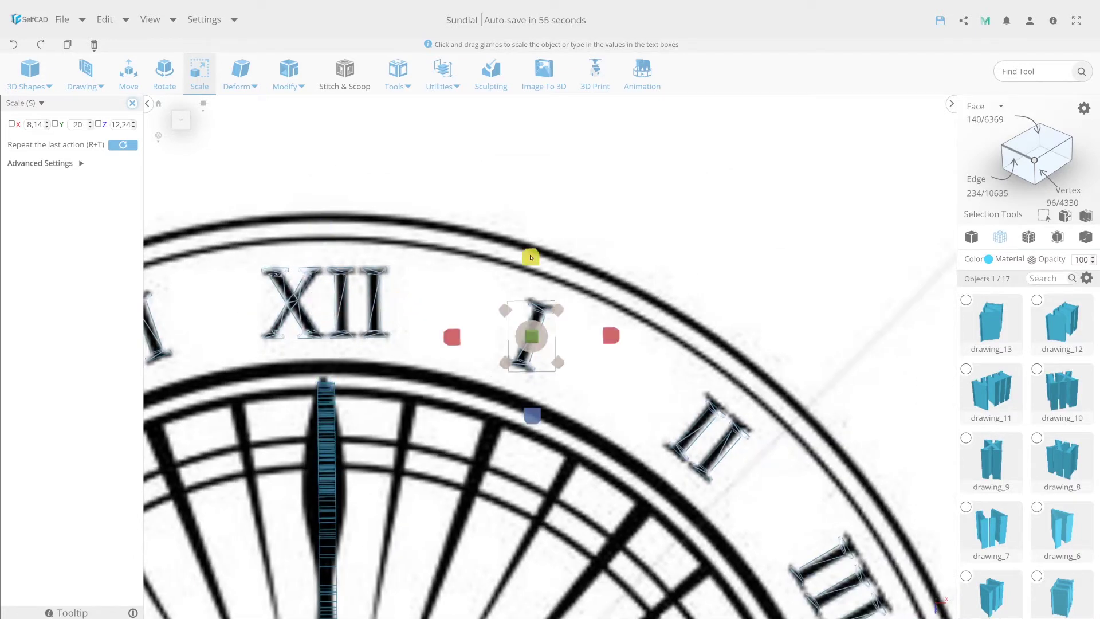
drag(543, 262, 539, 258)
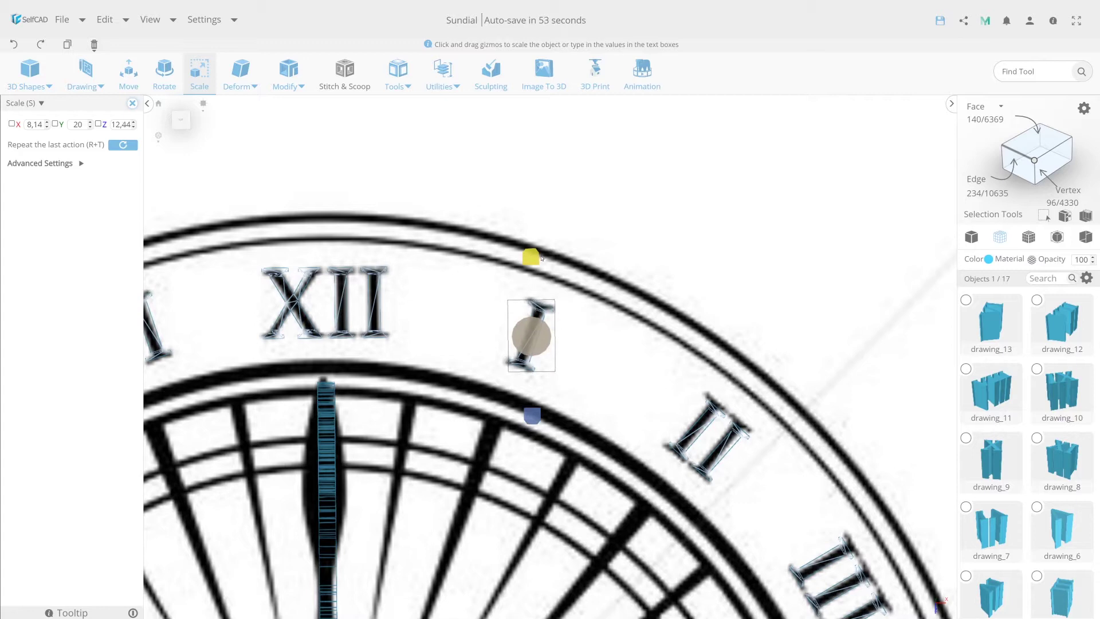
drag(533, 335, 544, 343)
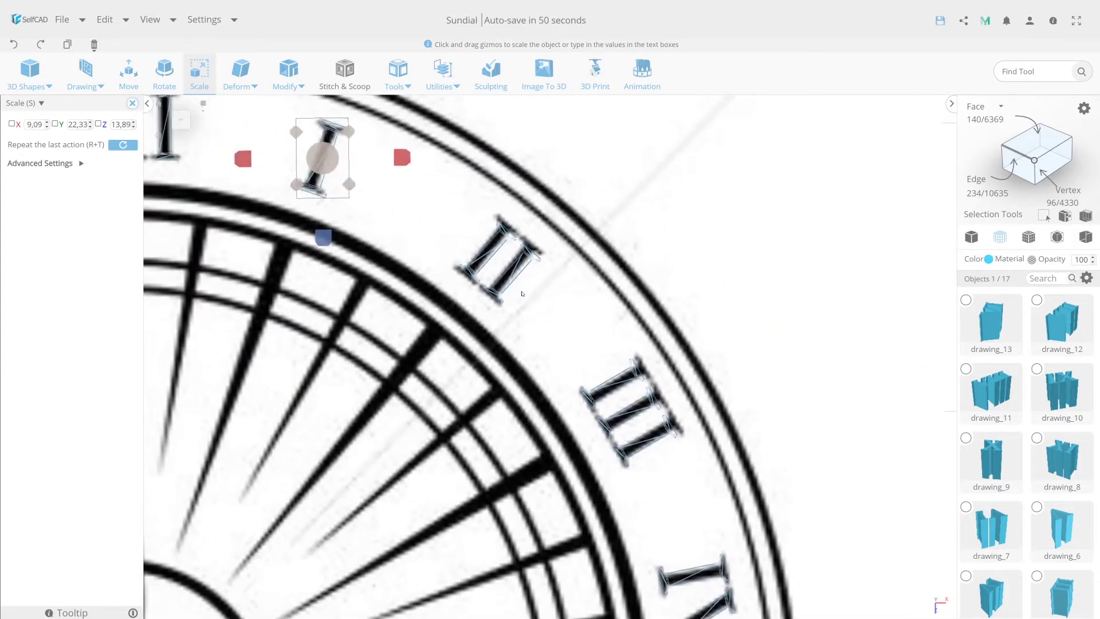
key(Escape)
click(519, 289)
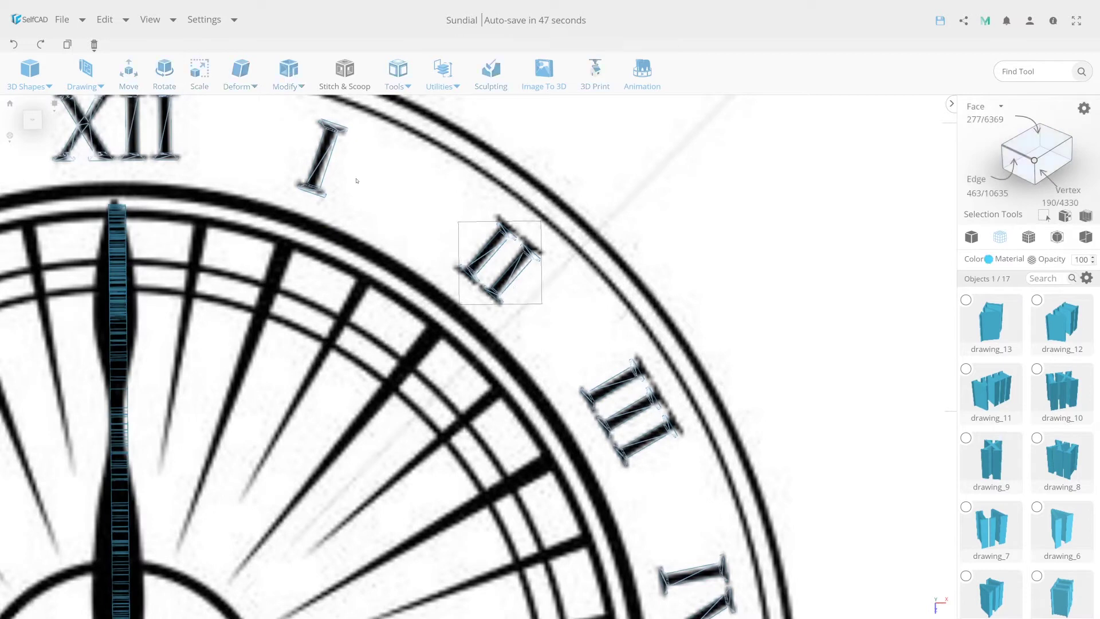
Step: Enlarge numeral II, tilt it slightly and nudge it onto its reference mark
click(199, 71)
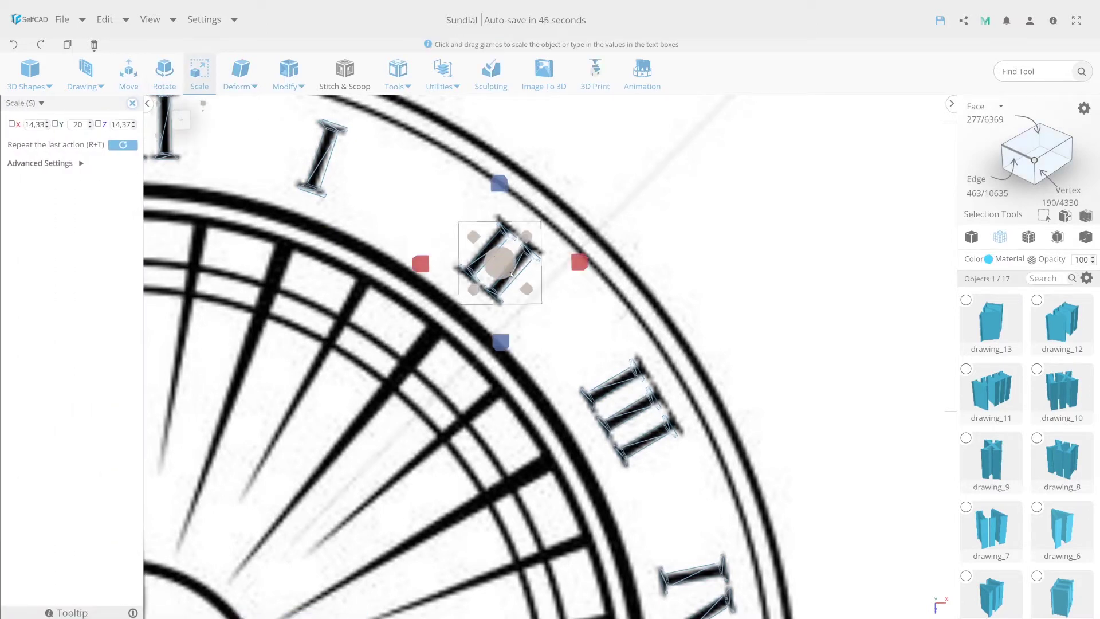
drag(512, 274, 510, 275)
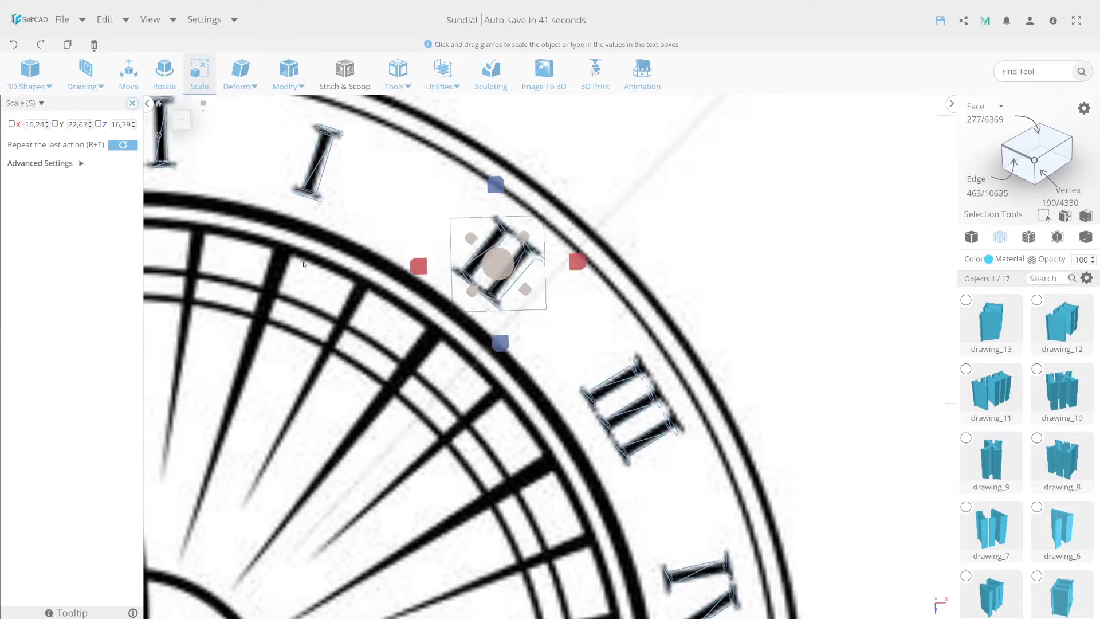
click(164, 72)
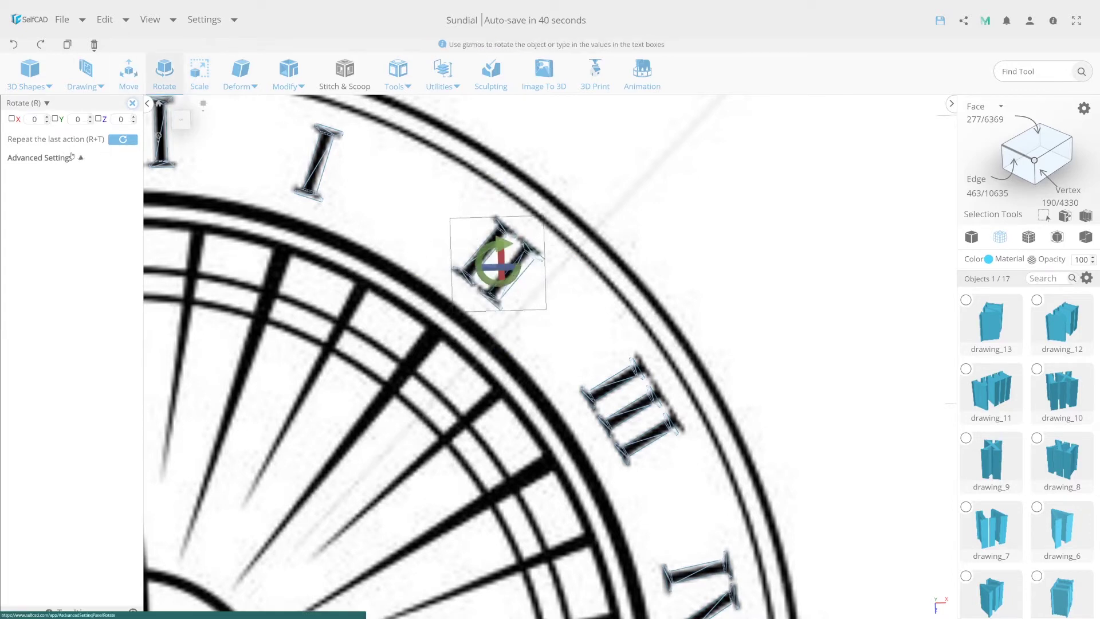
click(72, 157)
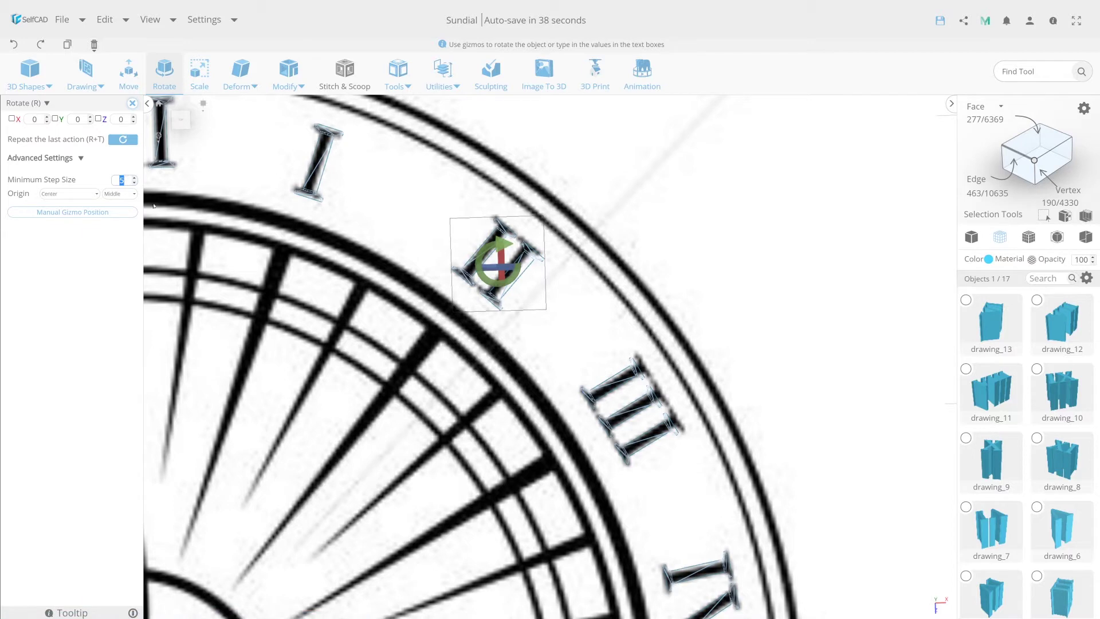
drag(477, 265, 307, 275)
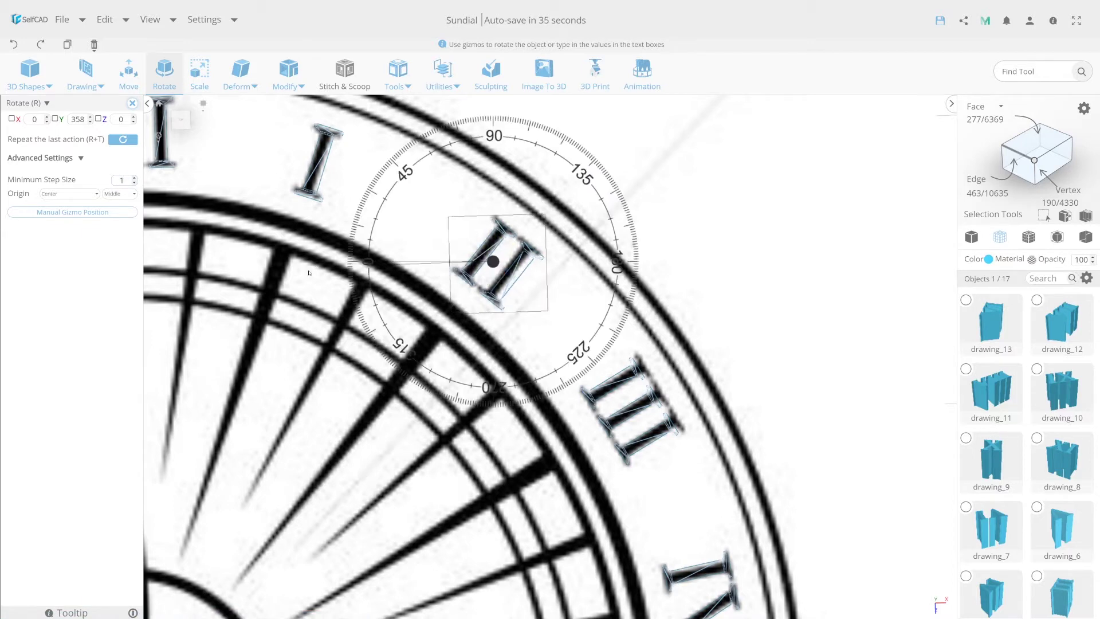
key(m)
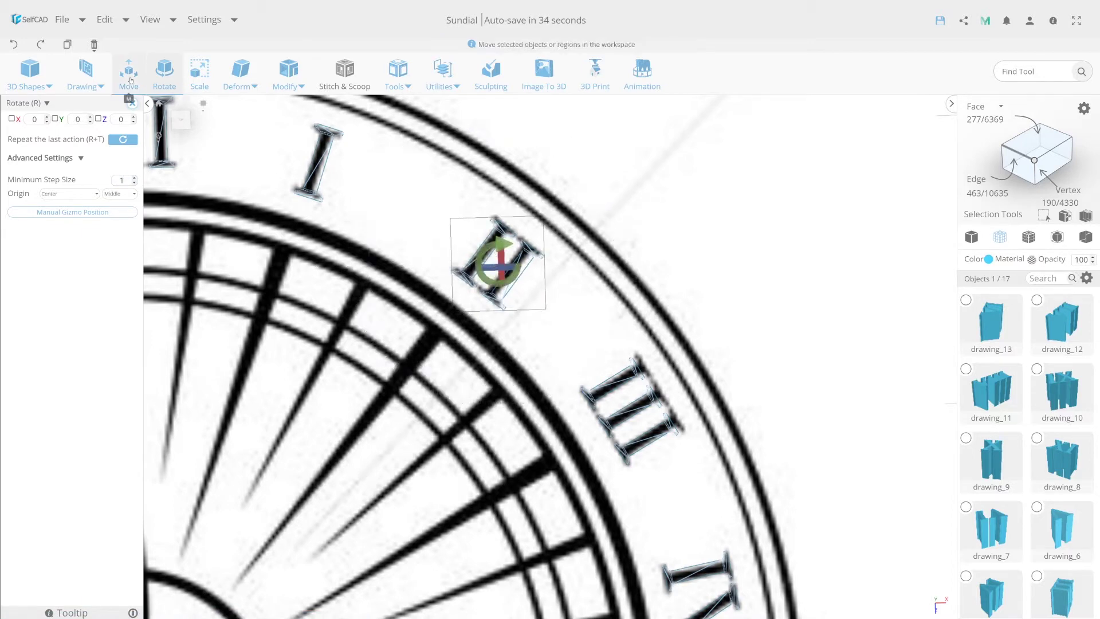
drag(472, 241, 470, 239)
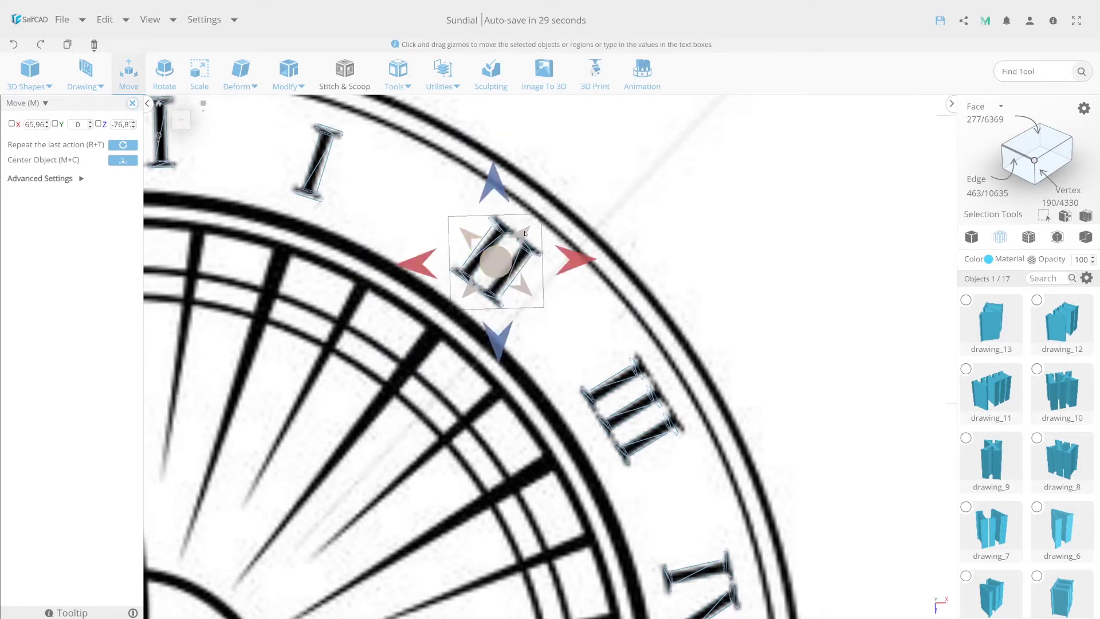
drag(525, 232, 529, 236)
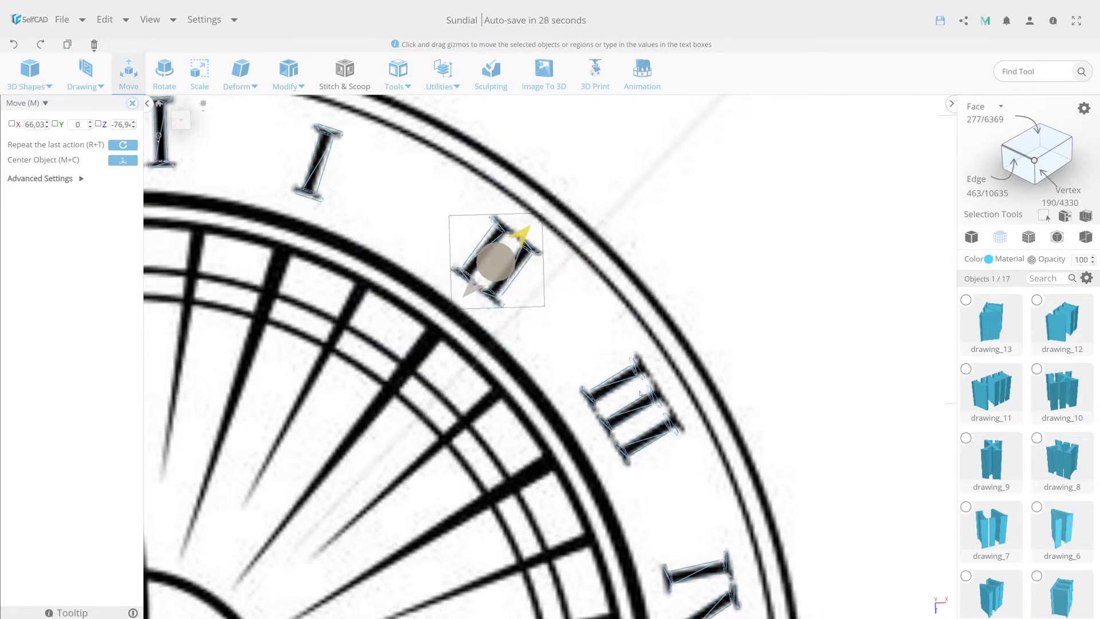
drag(640, 393, 635, 404)
key(Escape)
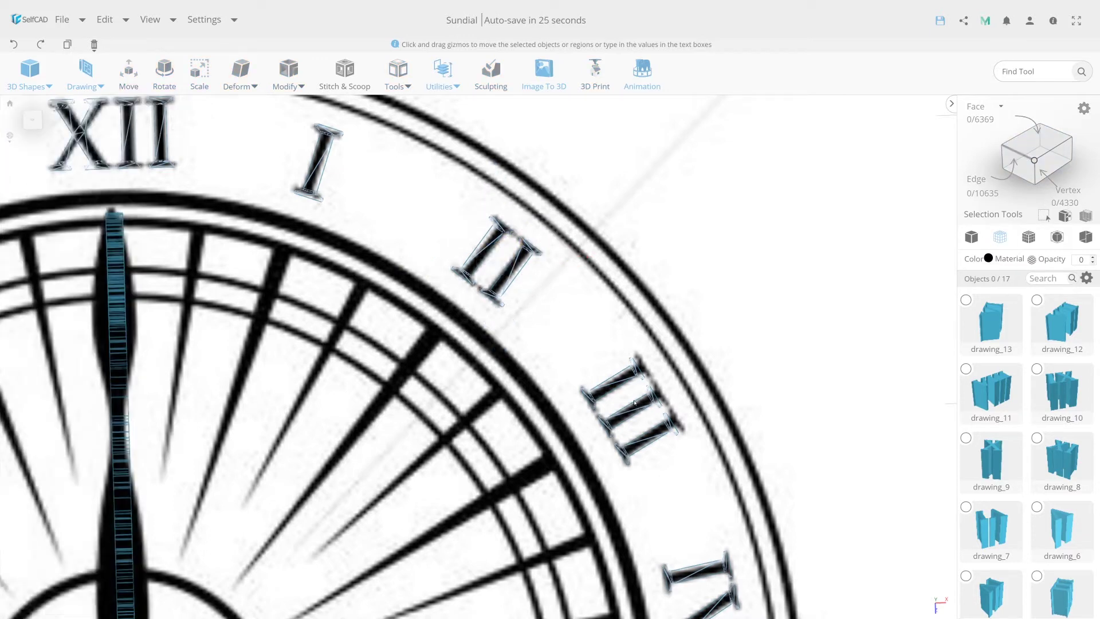
Step: Move numeral III and enlarge it to 19.47 × 22.16 × 21.62 over the printed III
click(635, 404)
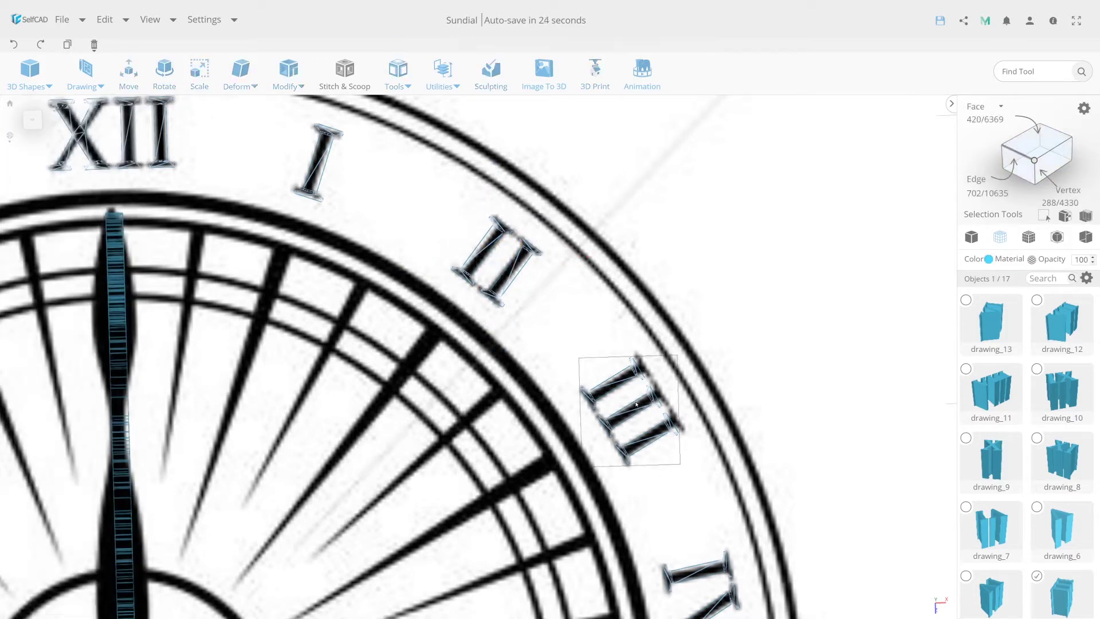
key(m)
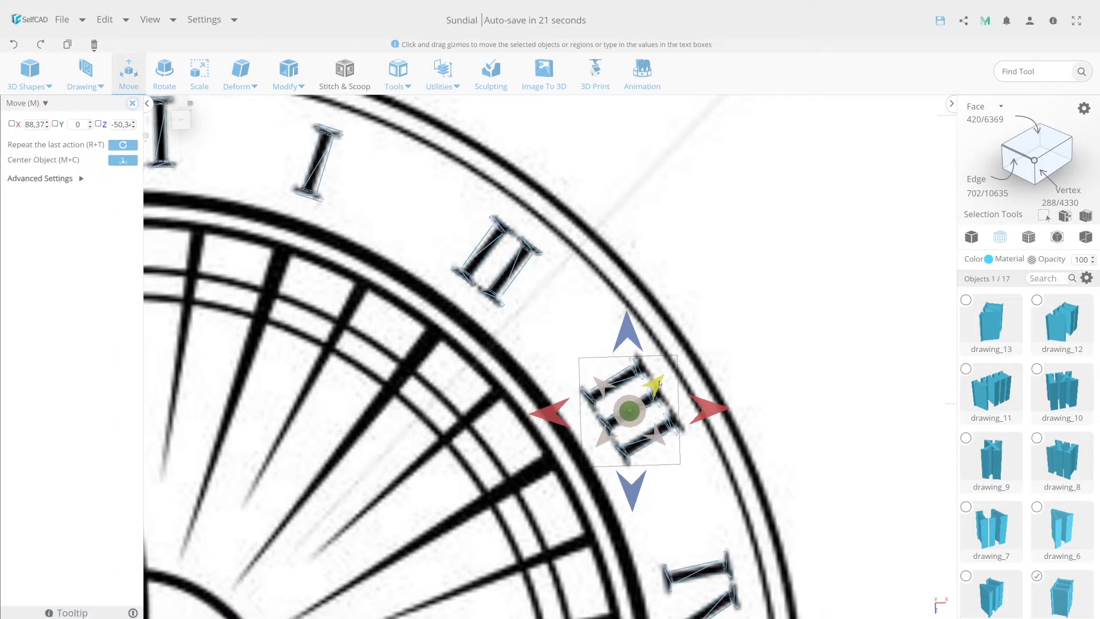
drag(654, 380, 662, 383)
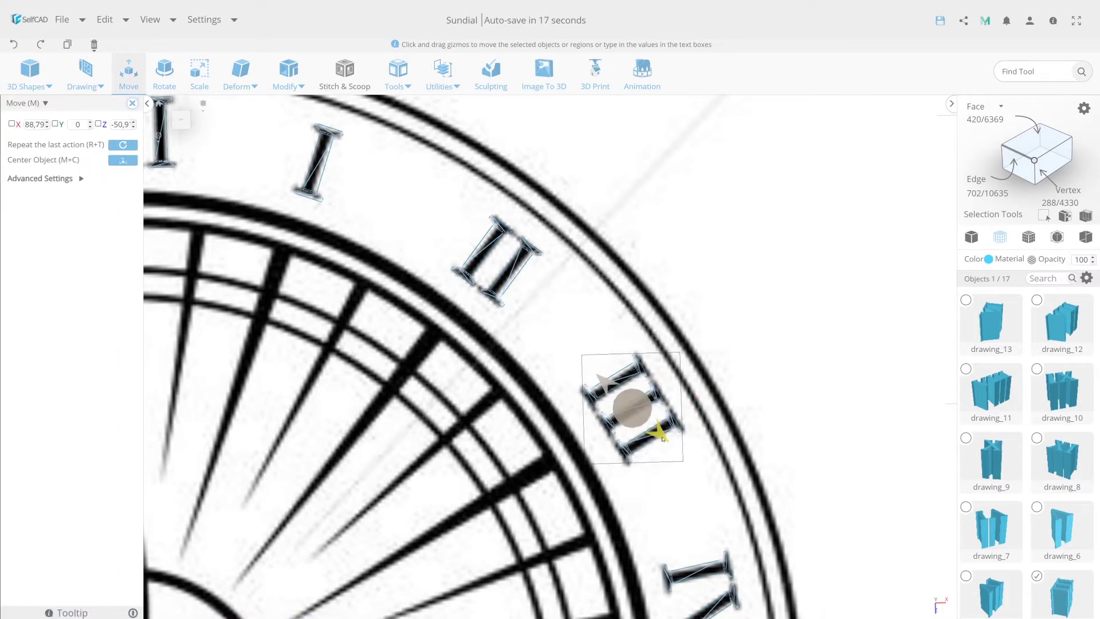
drag(660, 437, 664, 436)
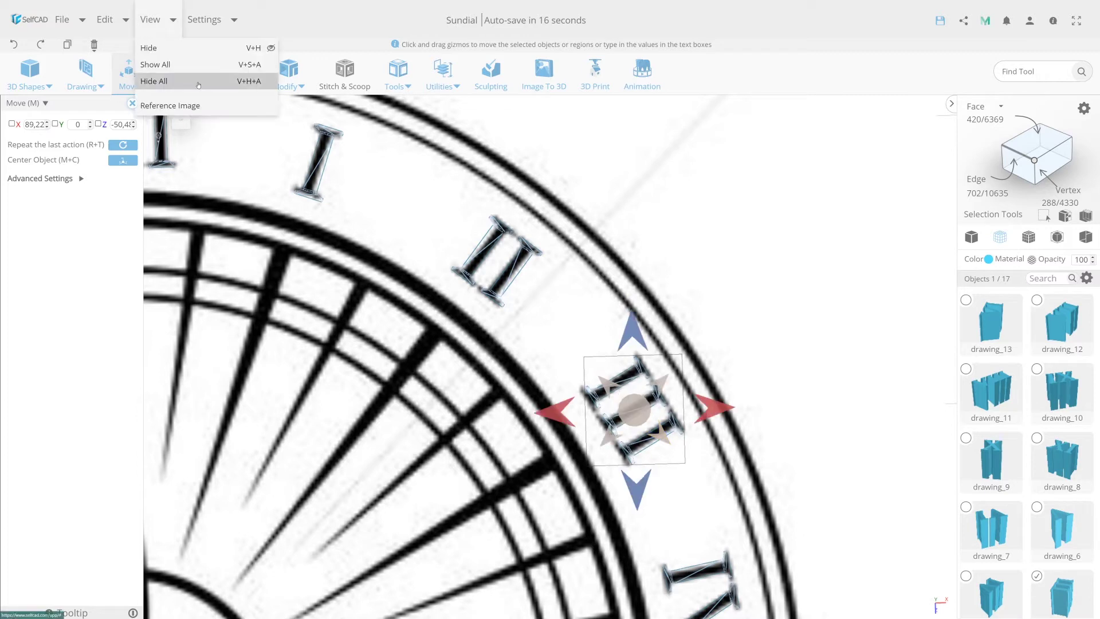
click(200, 72)
drag(639, 425, 640, 426)
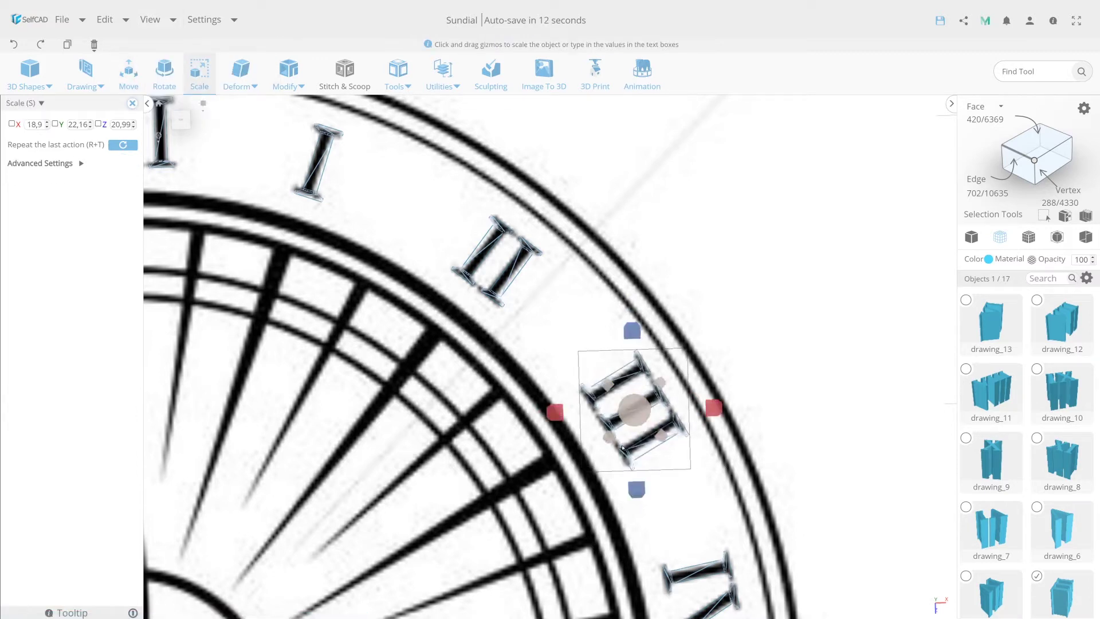
drag(609, 437, 610, 442)
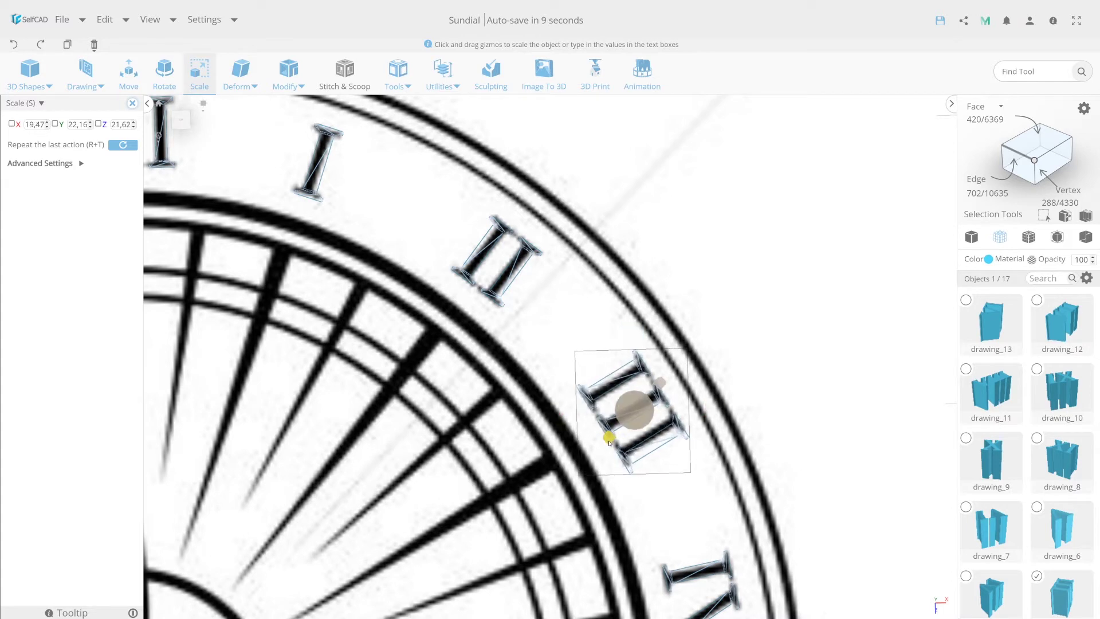
drag(658, 383, 658, 386)
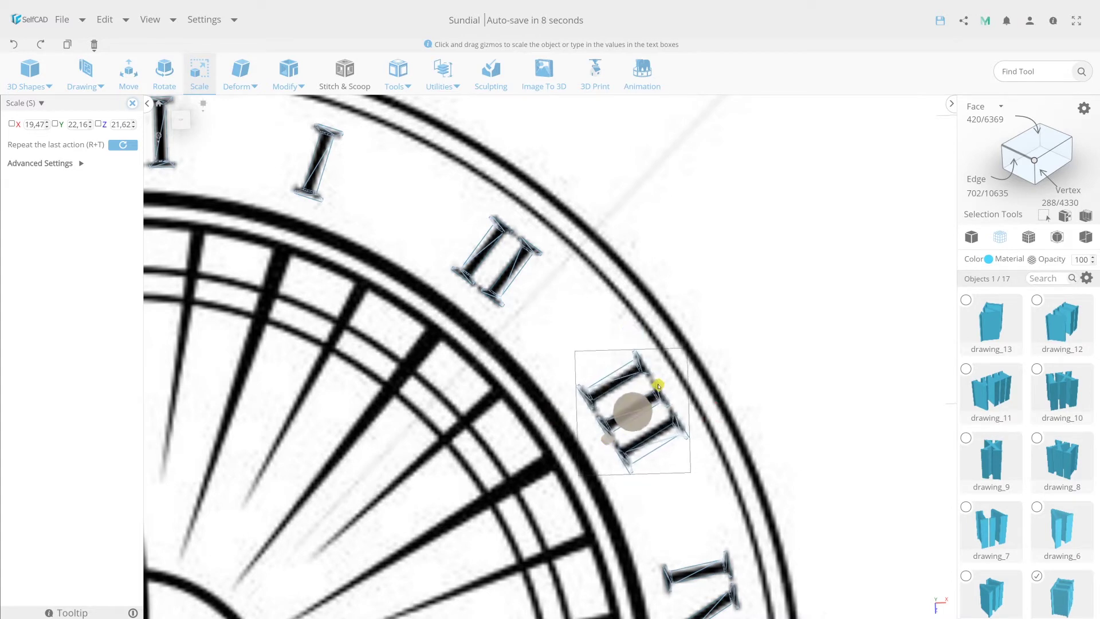
middle_drag(658, 386, 615, 483)
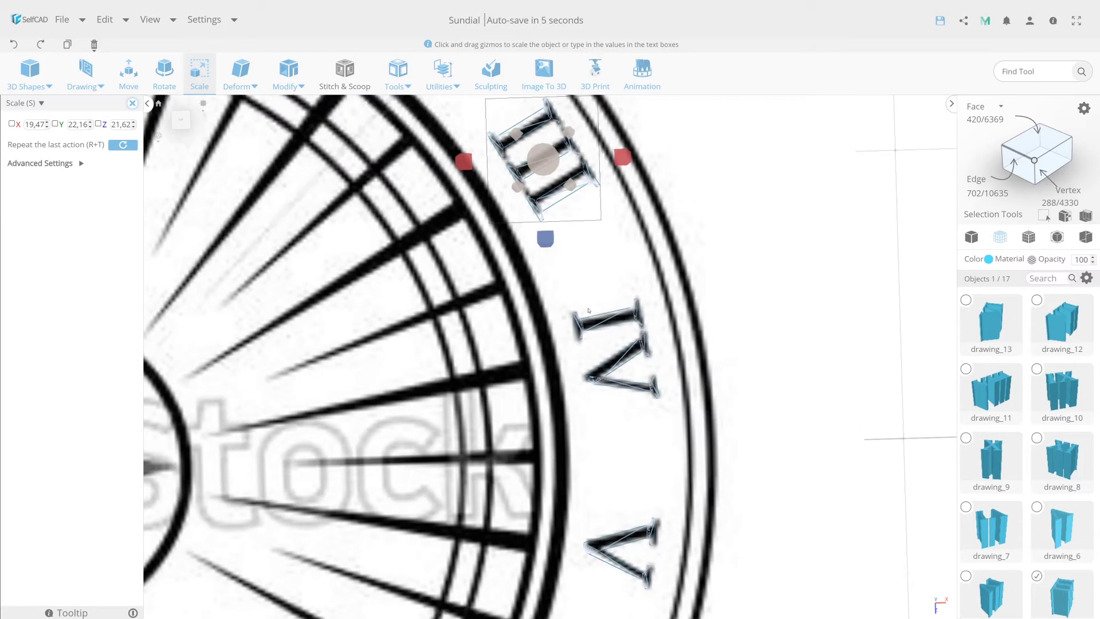
Step: Enlarge numeral IV, tilt it slightly and nudge it onto its reference mark
click(585, 331)
drag(591, 377, 588, 381)
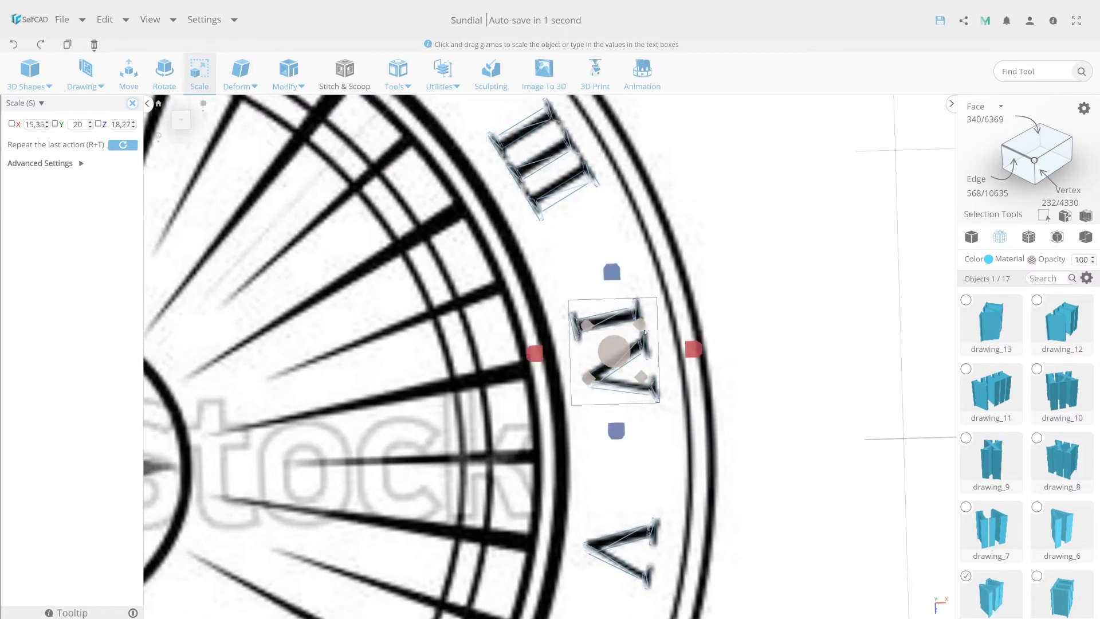
drag(647, 329, 648, 331)
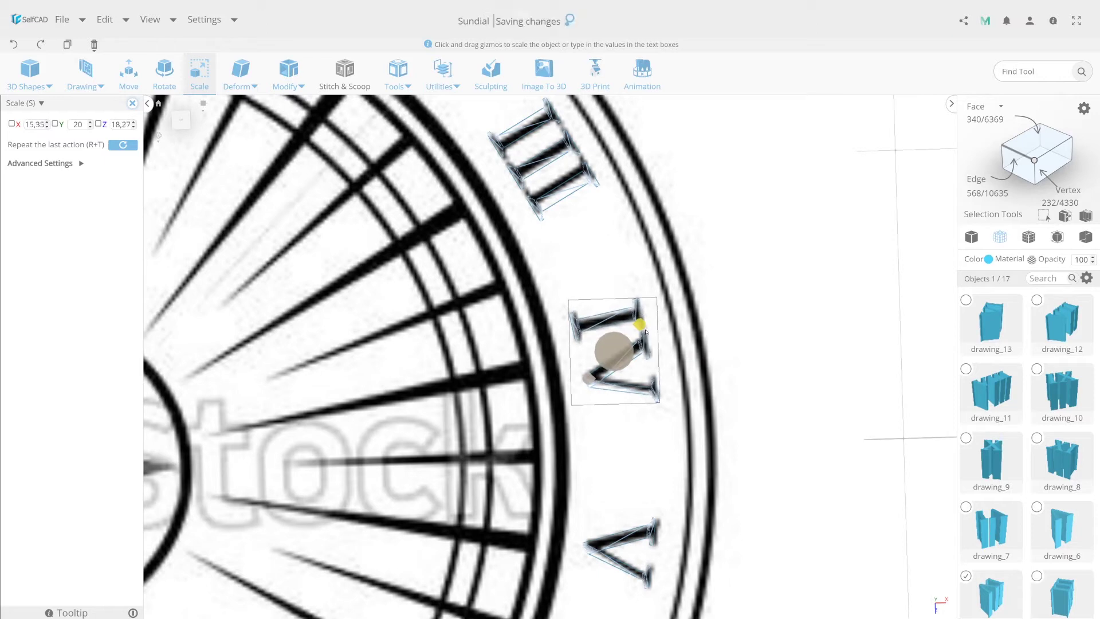
key(r)
drag(607, 337, 526, 342)
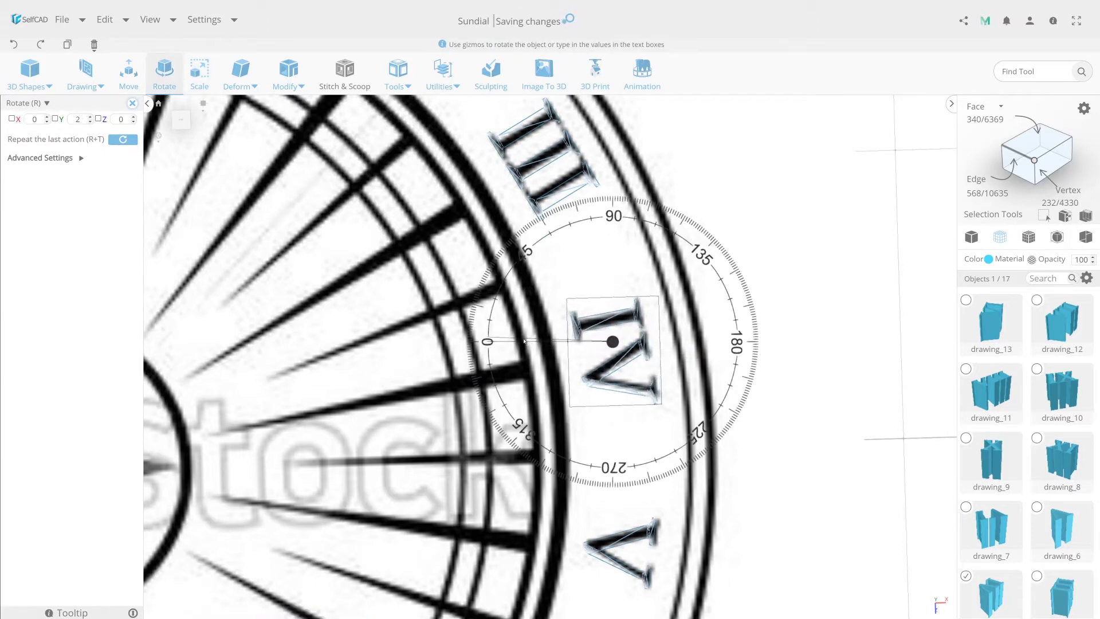
key(m)
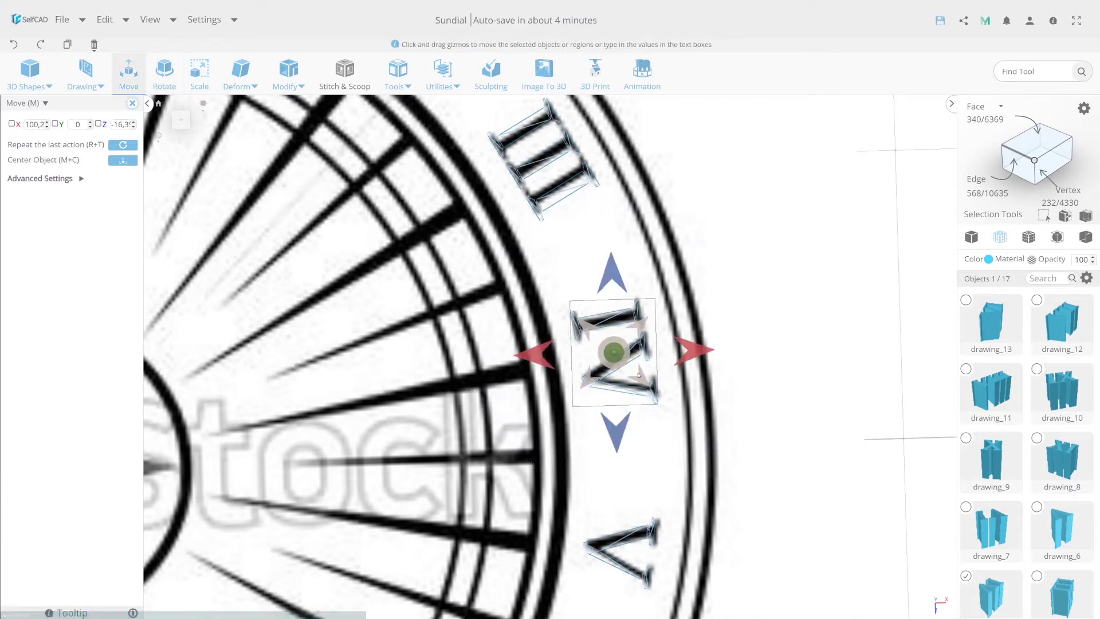
drag(634, 368, 638, 380)
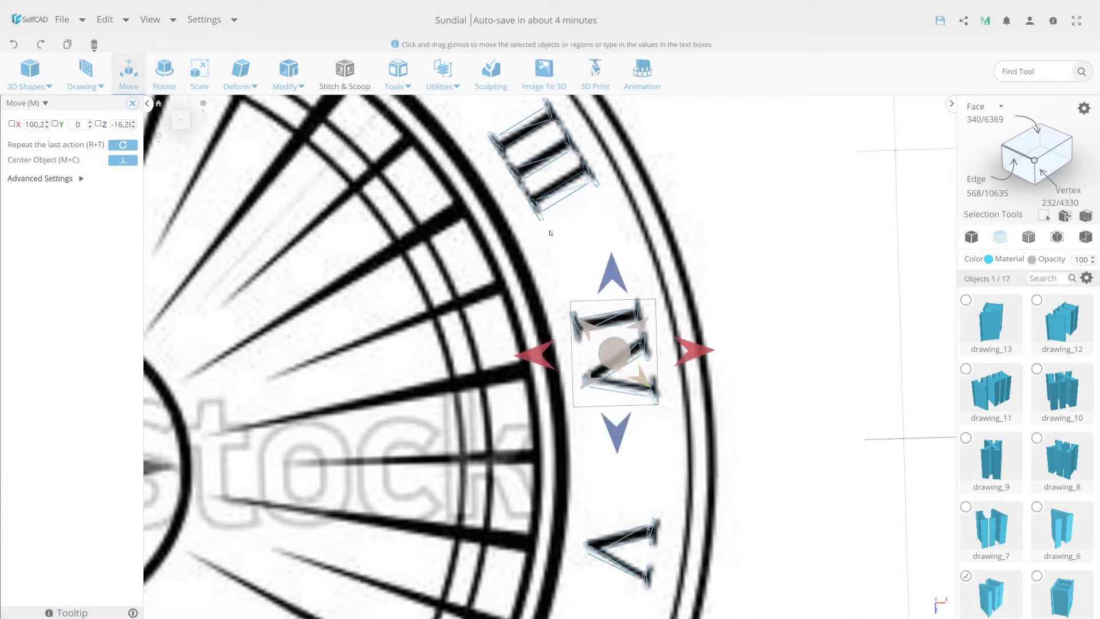
Step: Fine-tune numeral III's size to match its reference
click(539, 211)
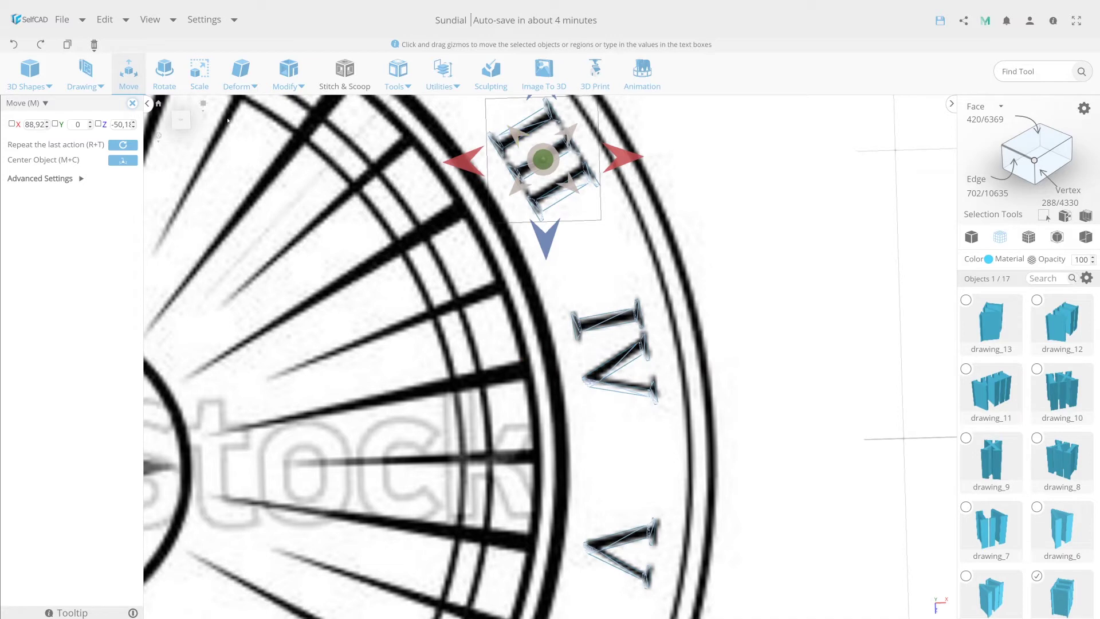
key(s)
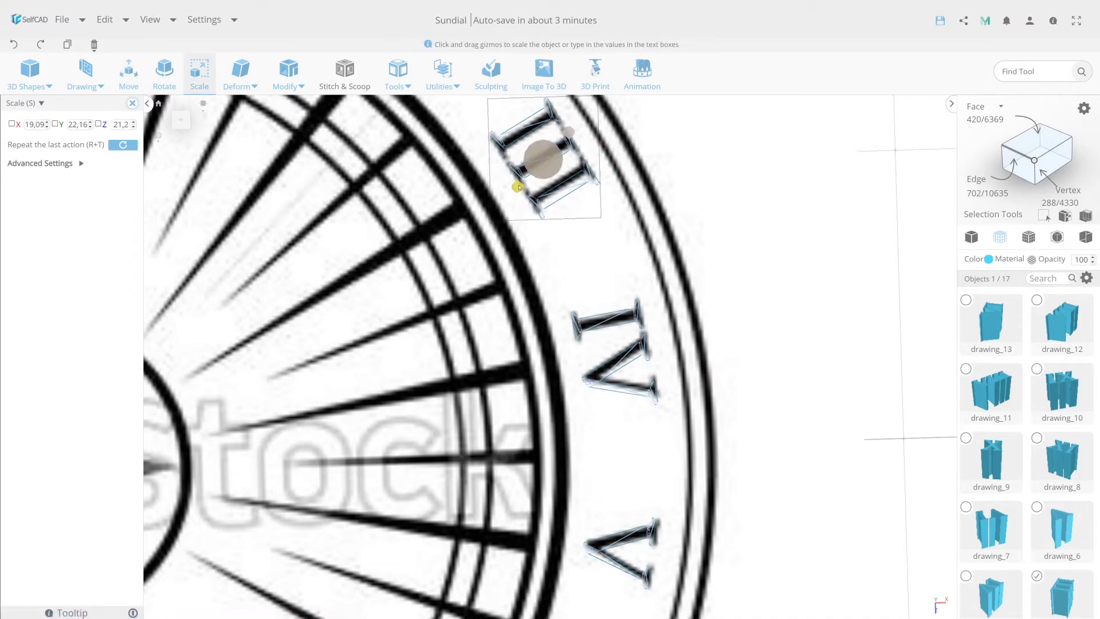
drag(517, 187, 515, 189)
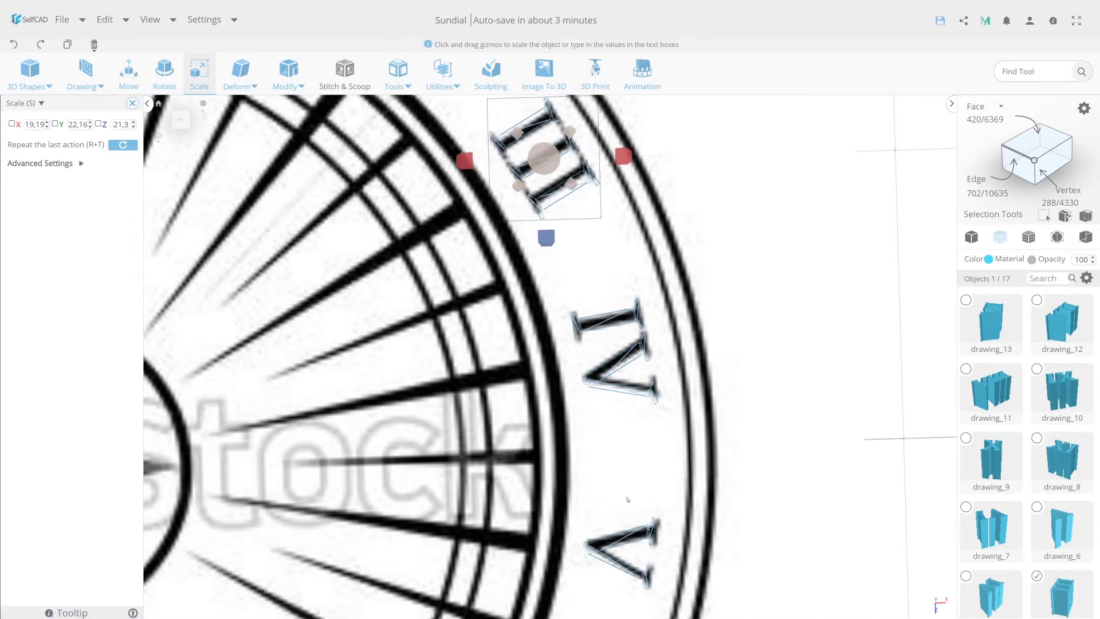
right_drag(626, 504, 612, 484)
Step: Resize numeral V, tilt it about 4° and nudge it onto its printed V
click(526, 380)
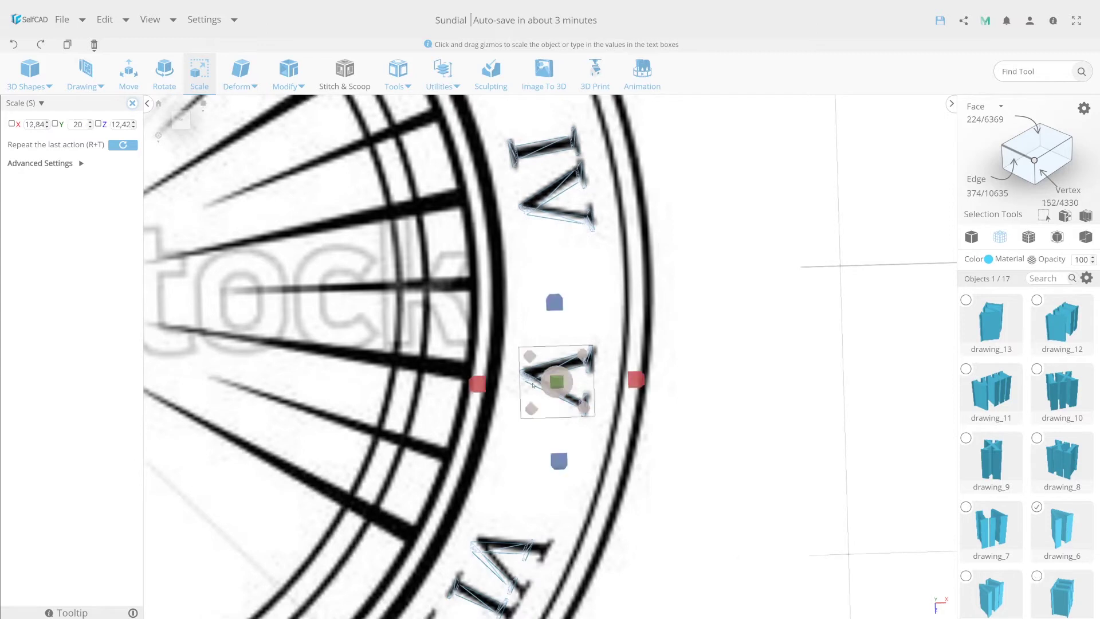
drag(535, 360, 532, 354)
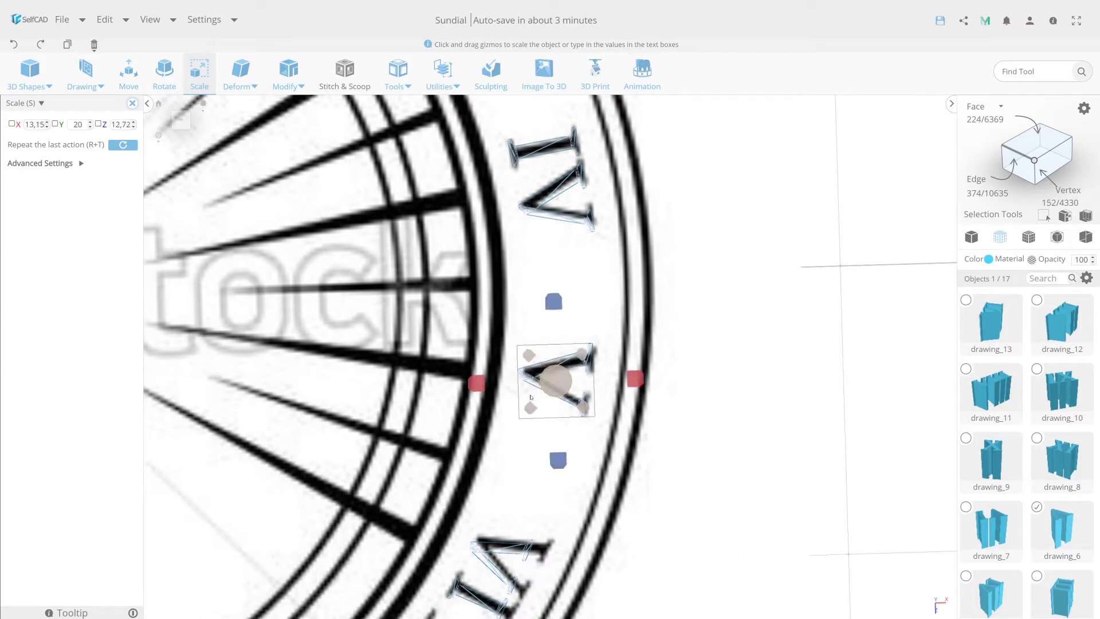
drag(530, 405, 532, 410)
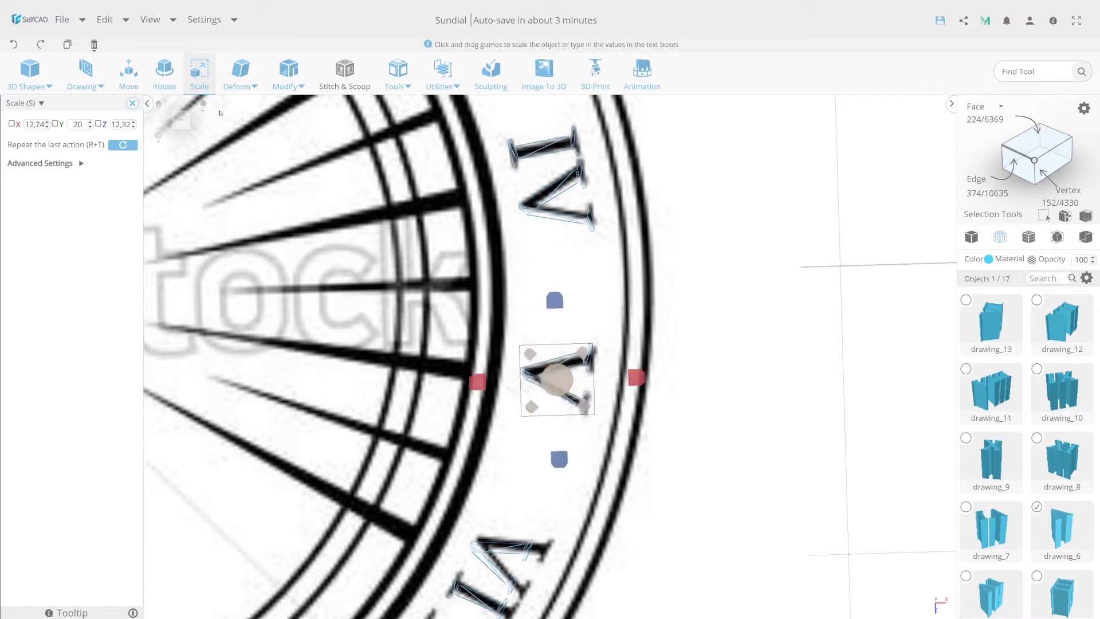
click(165, 72)
drag(547, 394, 532, 392)
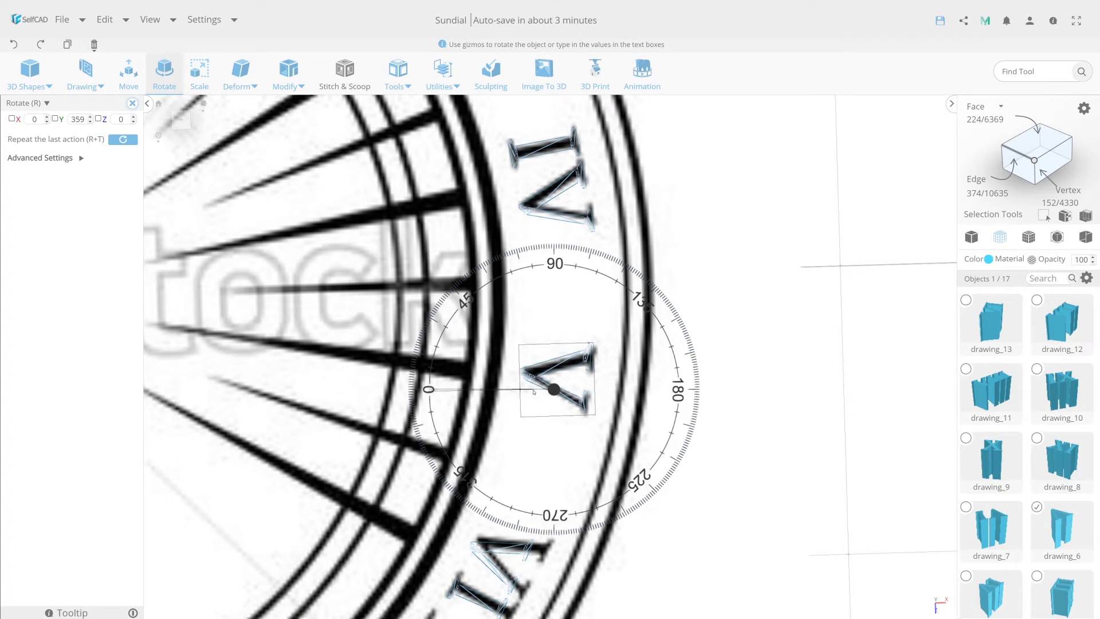
drag(533, 392, 533, 393)
key(m)
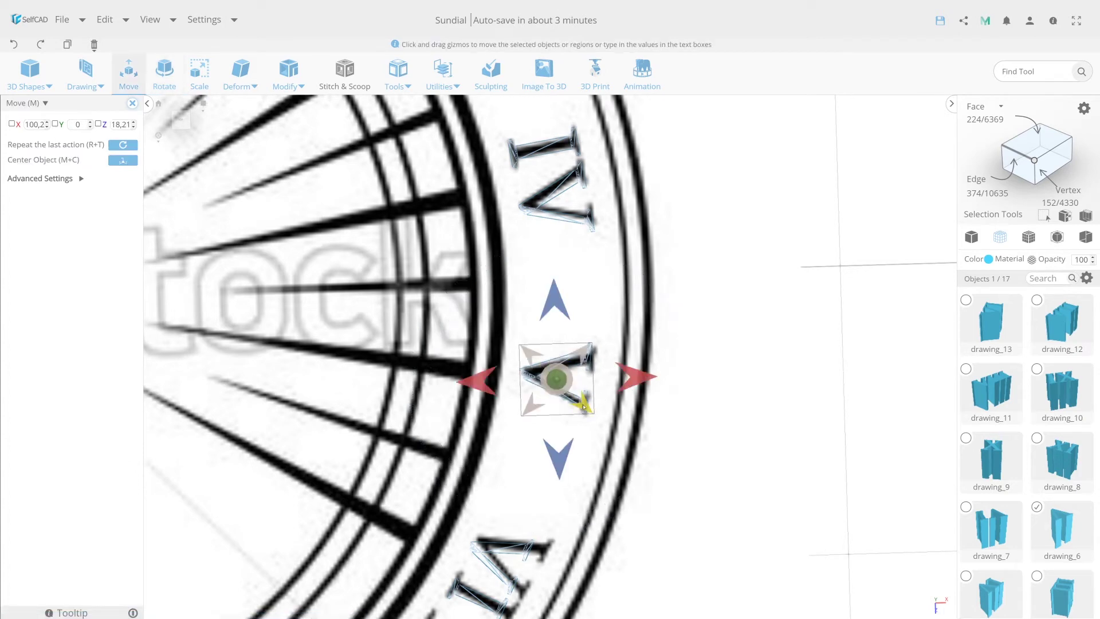
drag(587, 409, 588, 409)
key(r)
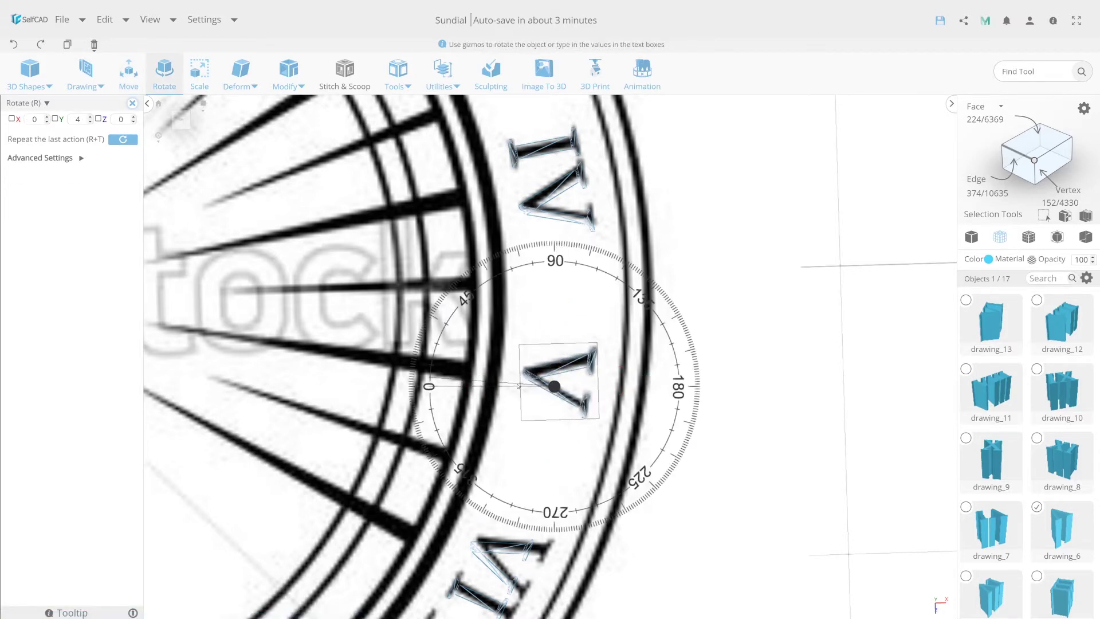
drag(520, 387, 519, 385)
right_drag(510, 583, 510, 465)
Step: Nudge numeral VI, tilt it slightly and enlarge it to 19.32 × 20 × 16.88
click(473, 431)
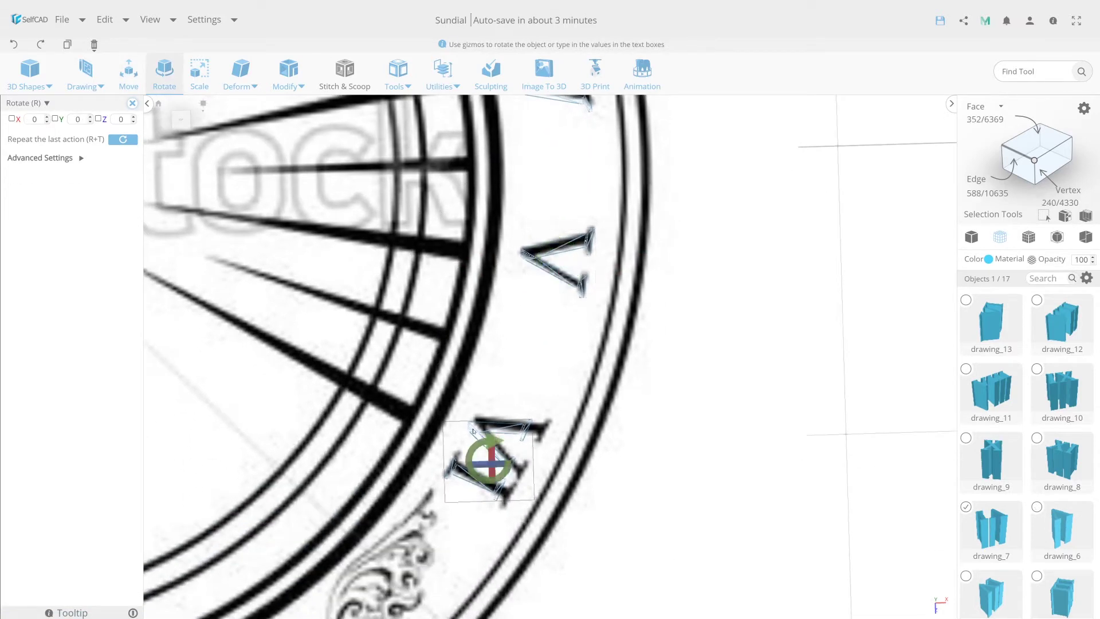
key(m)
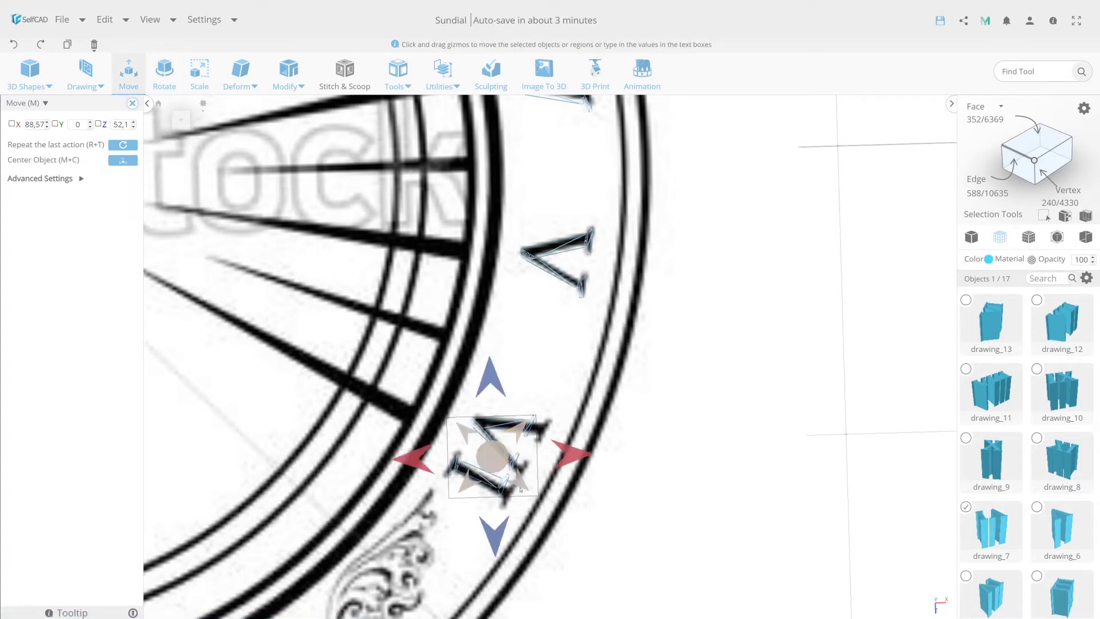
drag(520, 485, 527, 491)
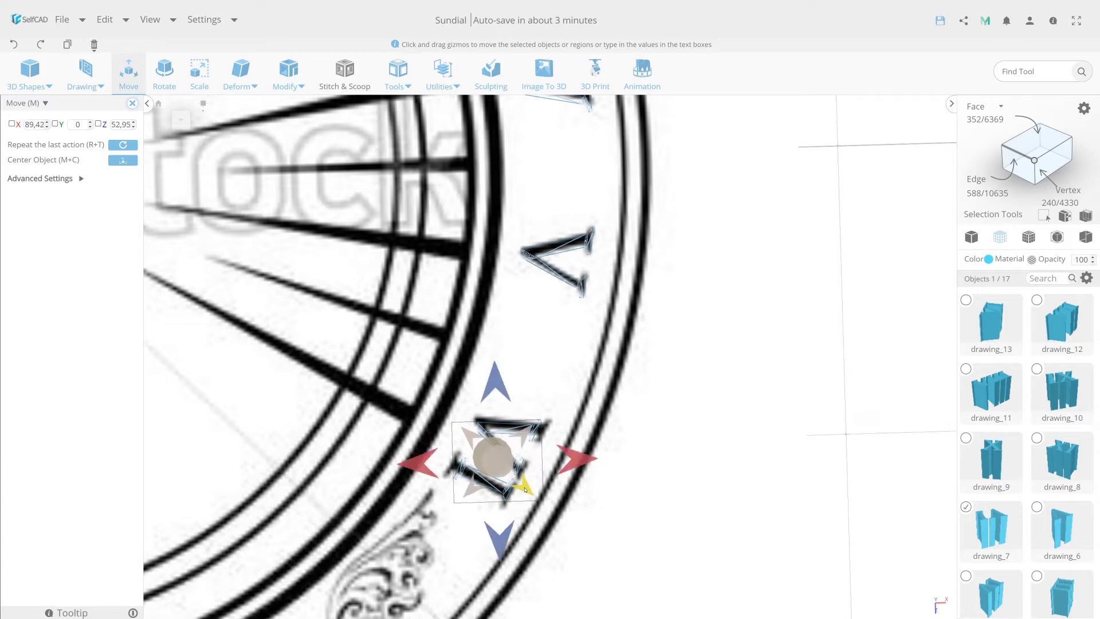
key(r)
drag(481, 455, 430, 454)
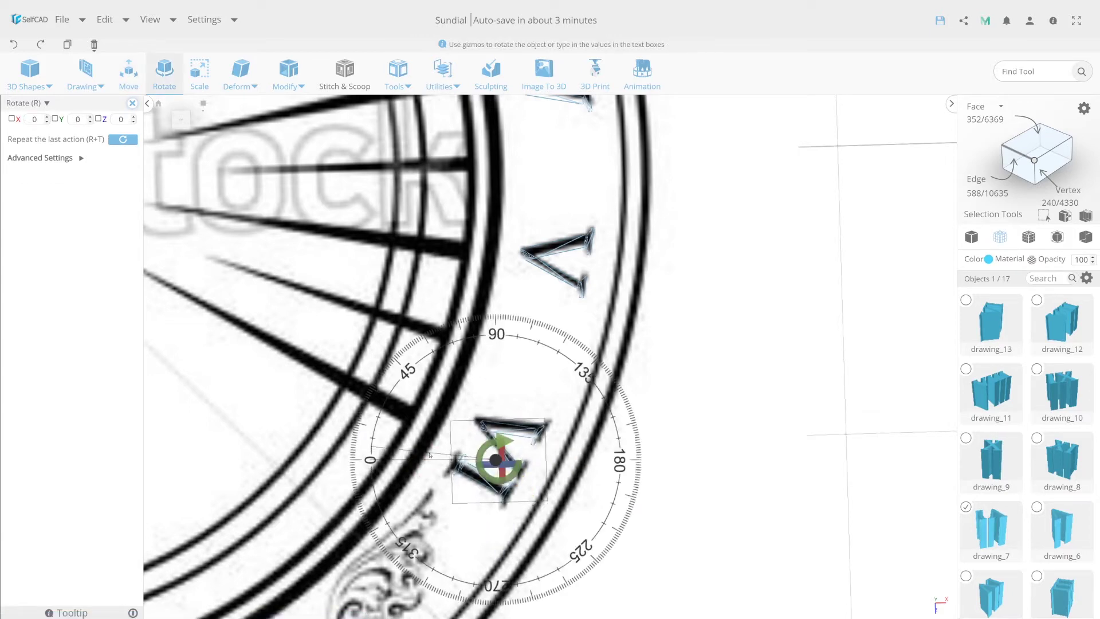
key(s)
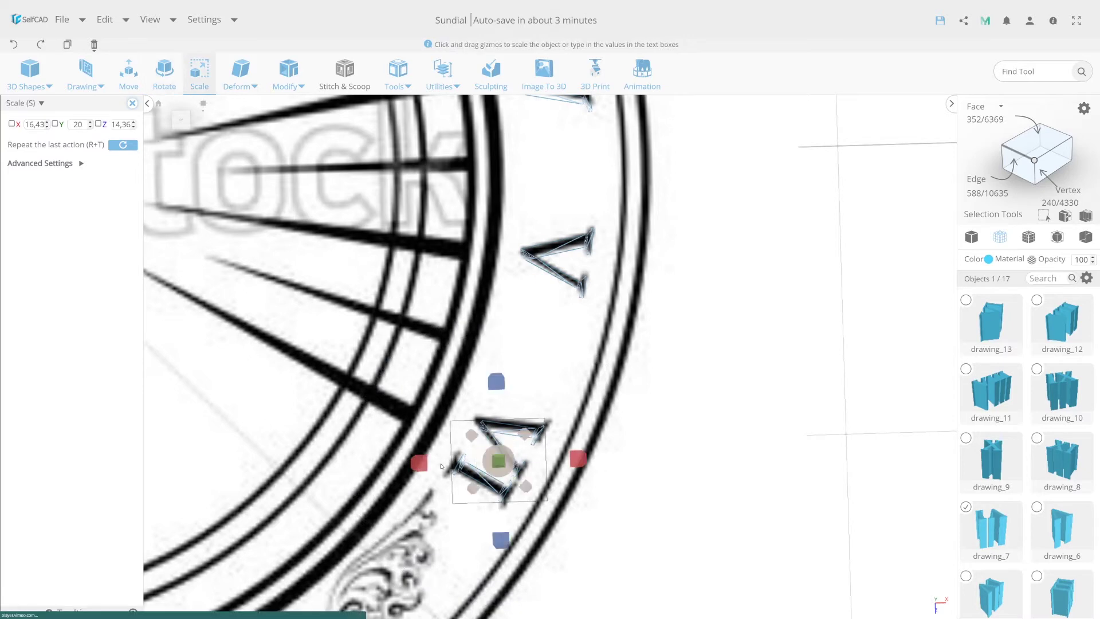
drag(475, 437, 468, 434)
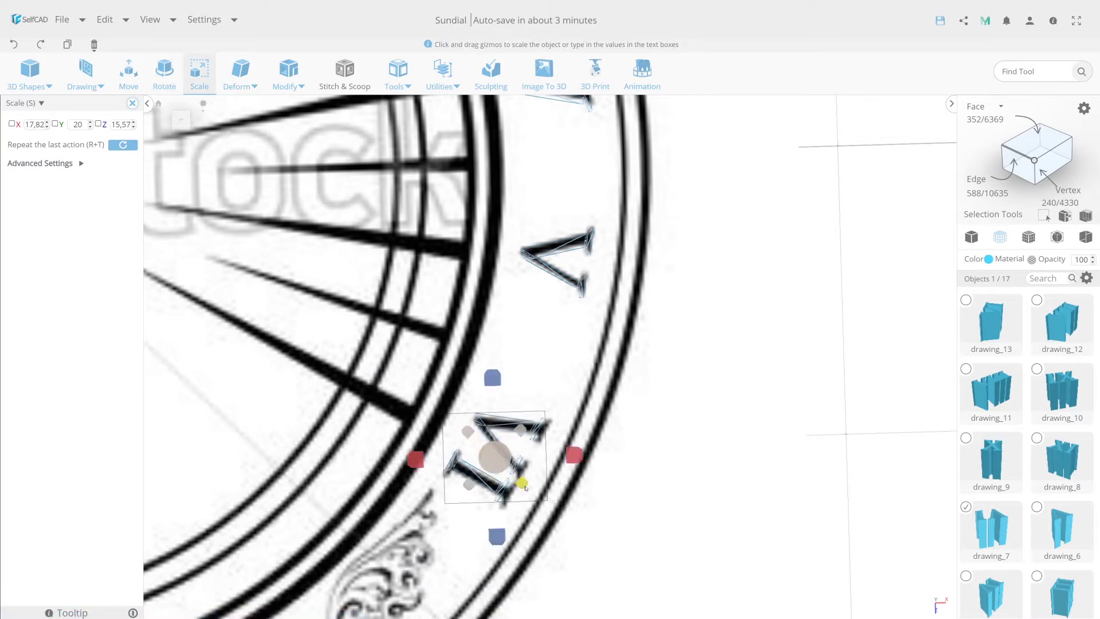
drag(524, 486, 532, 492)
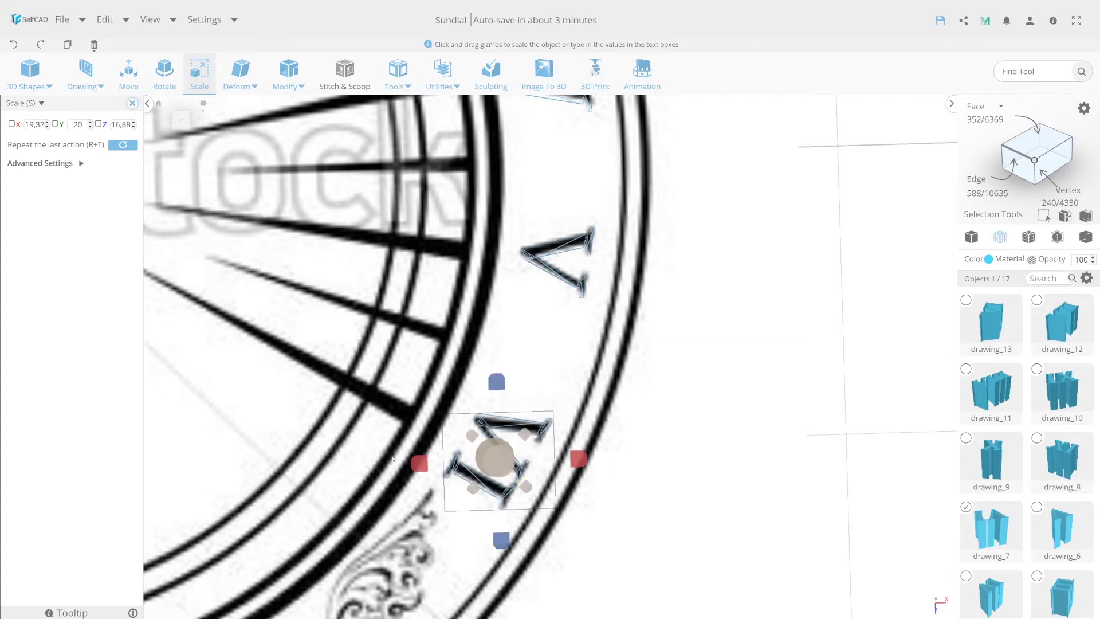
scroll(393, 459, down, 5)
right_drag(393, 458, 512, 343)
scroll(512, 344, up, 5)
Step: Rotate numeral XI, enlarge it slightly and nudge it onto its tracing
scroll(512, 344, up, 3)
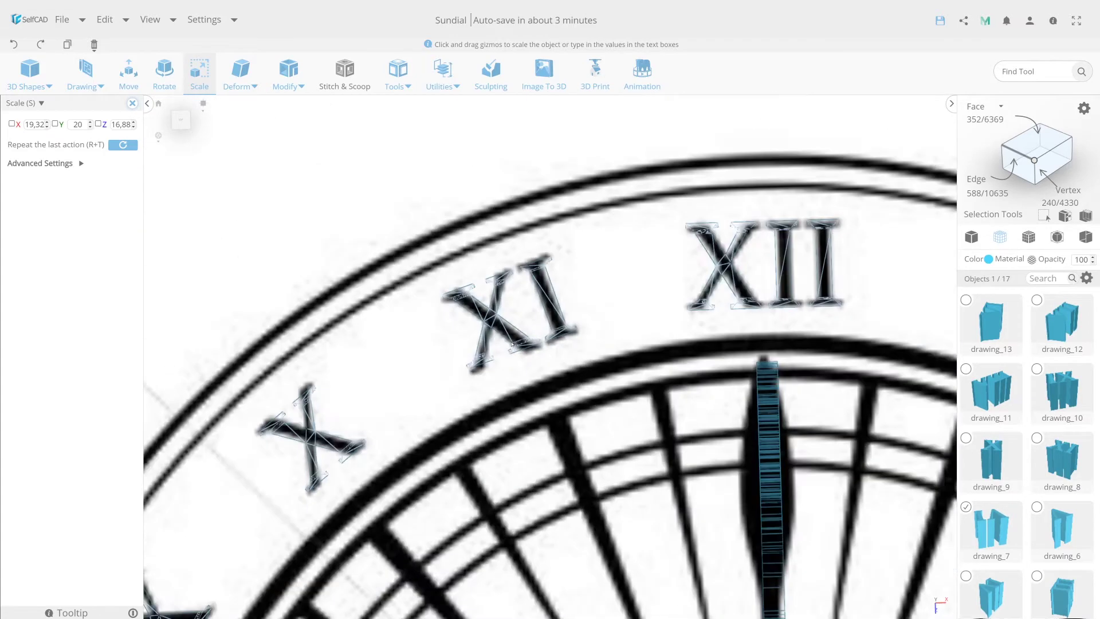
click(515, 343)
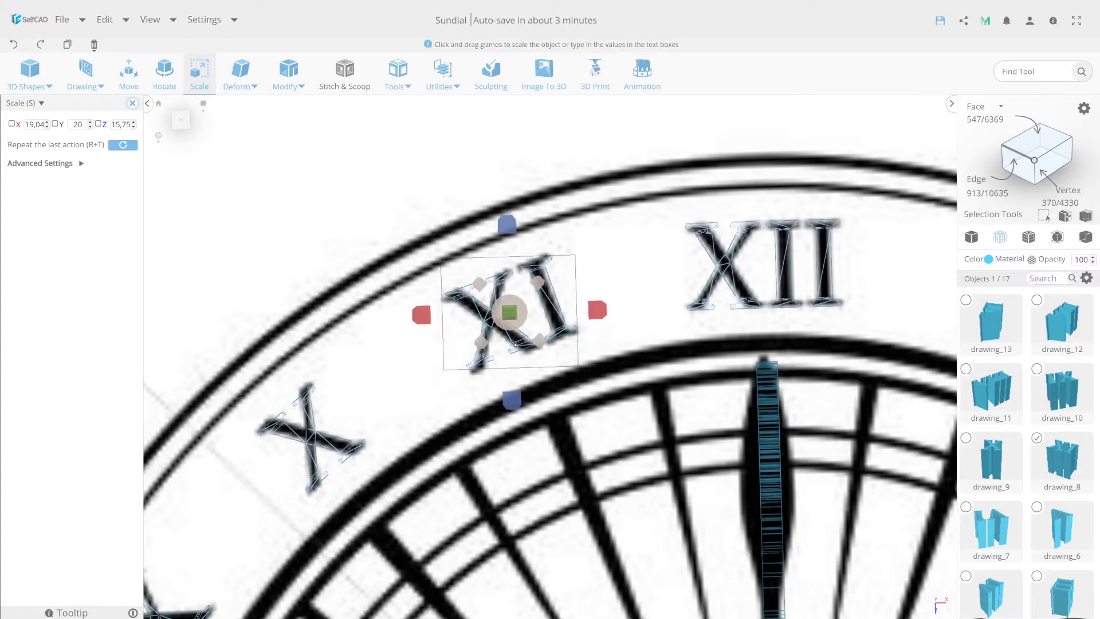
key(r)
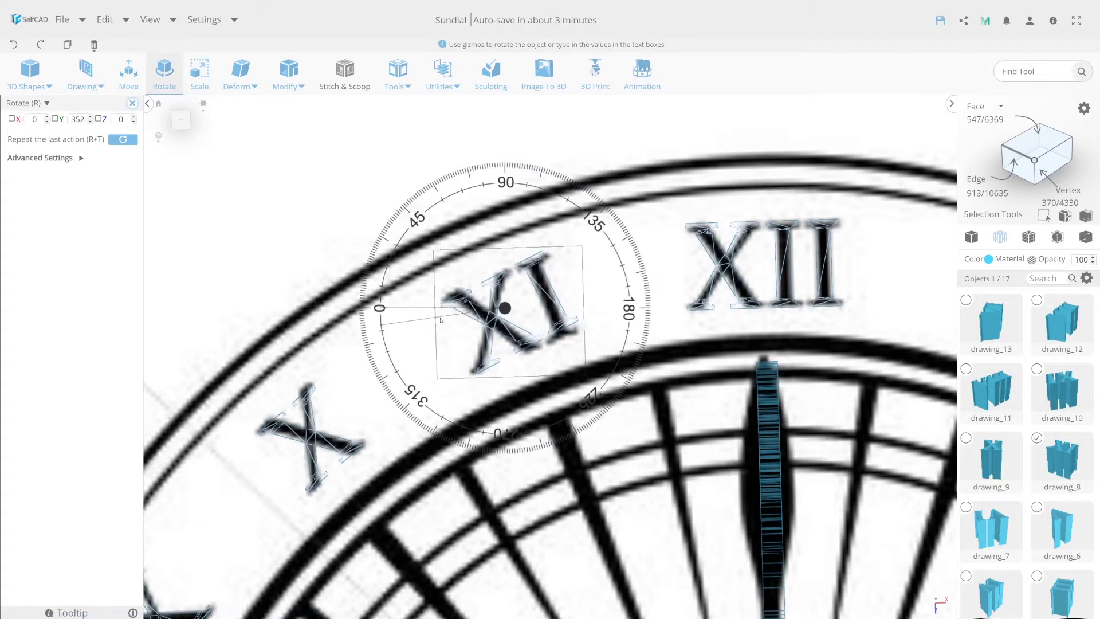
mouse_move(416, 312)
mouse_down()
mouse_move(441, 316)
mouse_move(480, 351)
mouse_move(482, 341)
mouse_up()
key(s)
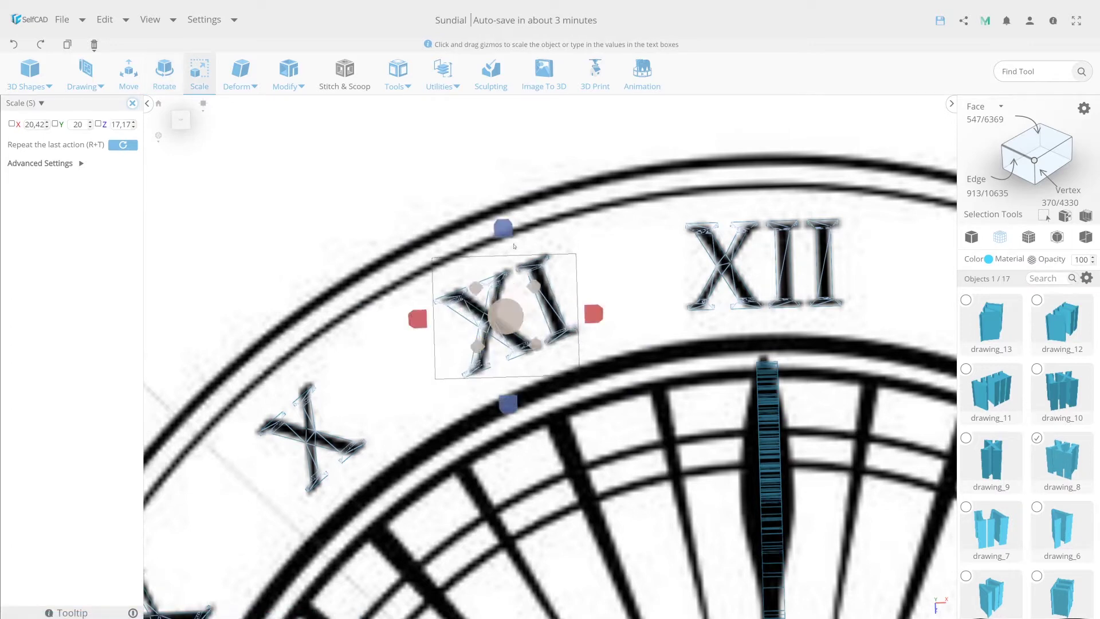
drag(534, 287, 538, 283)
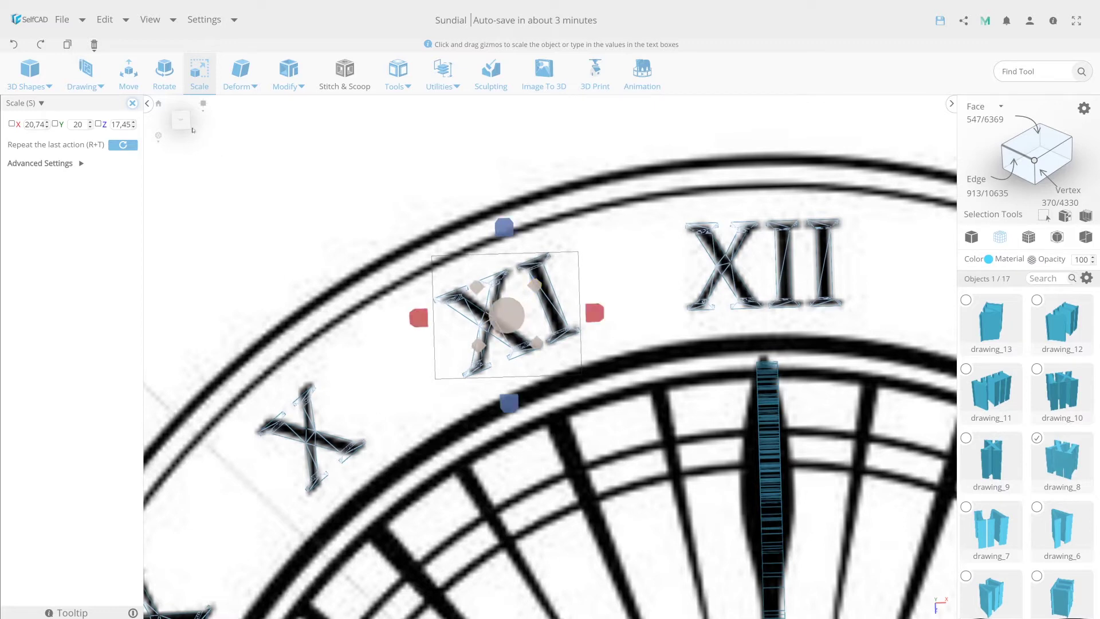
click(127, 90)
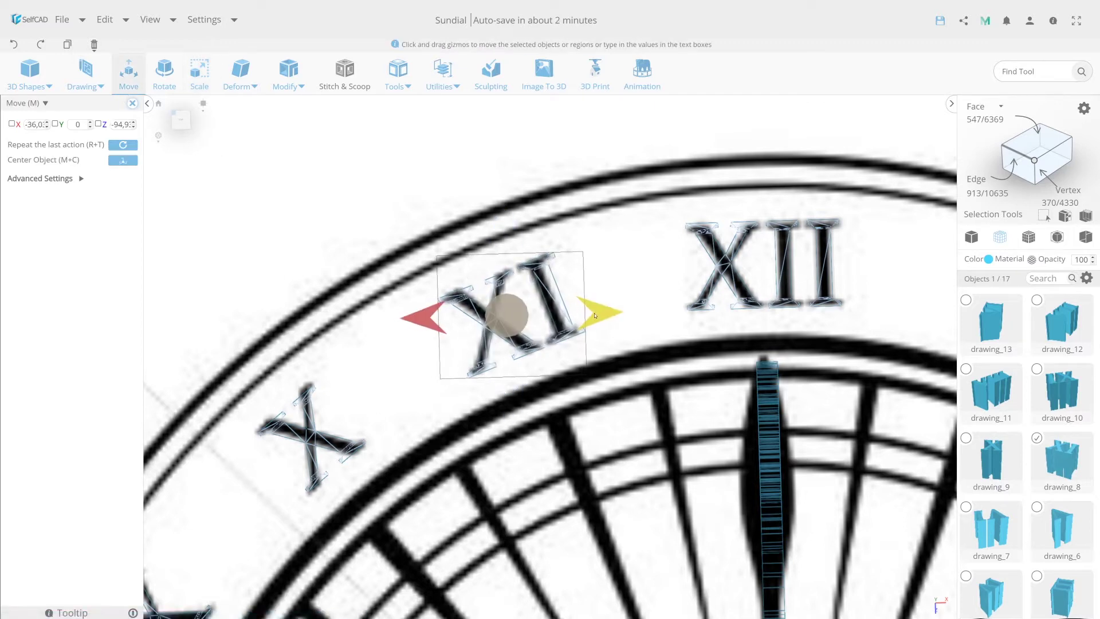
drag(595, 315, 593, 315)
drag(545, 283, 533, 276)
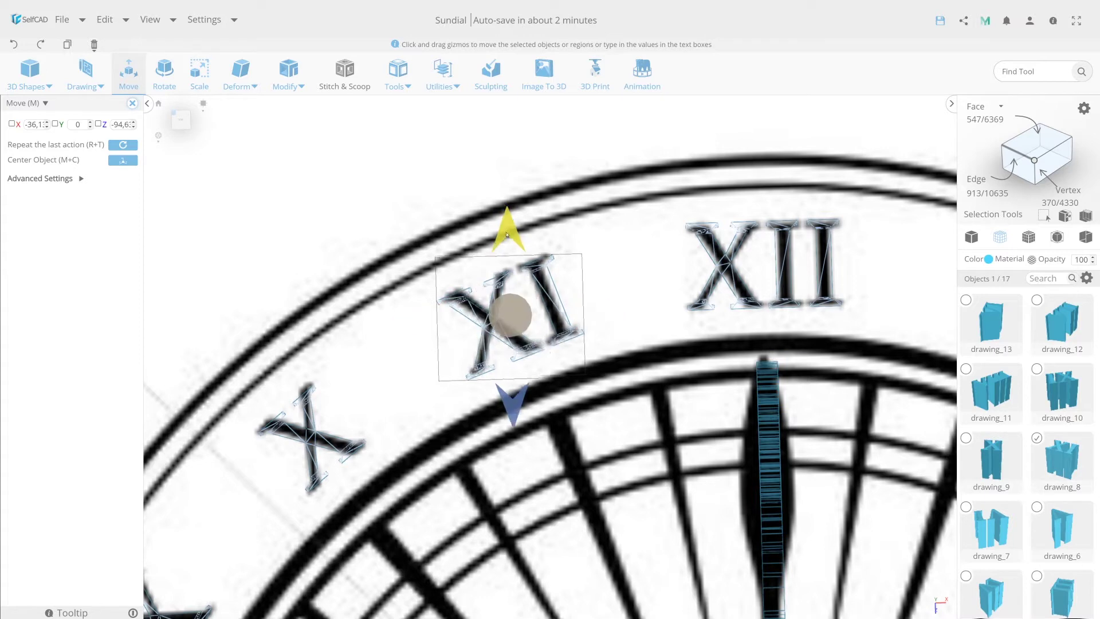
Step: Enlarge numeral X slightly to 16.61 × 20 × 16.42
right_drag(480, 256, 476, 308)
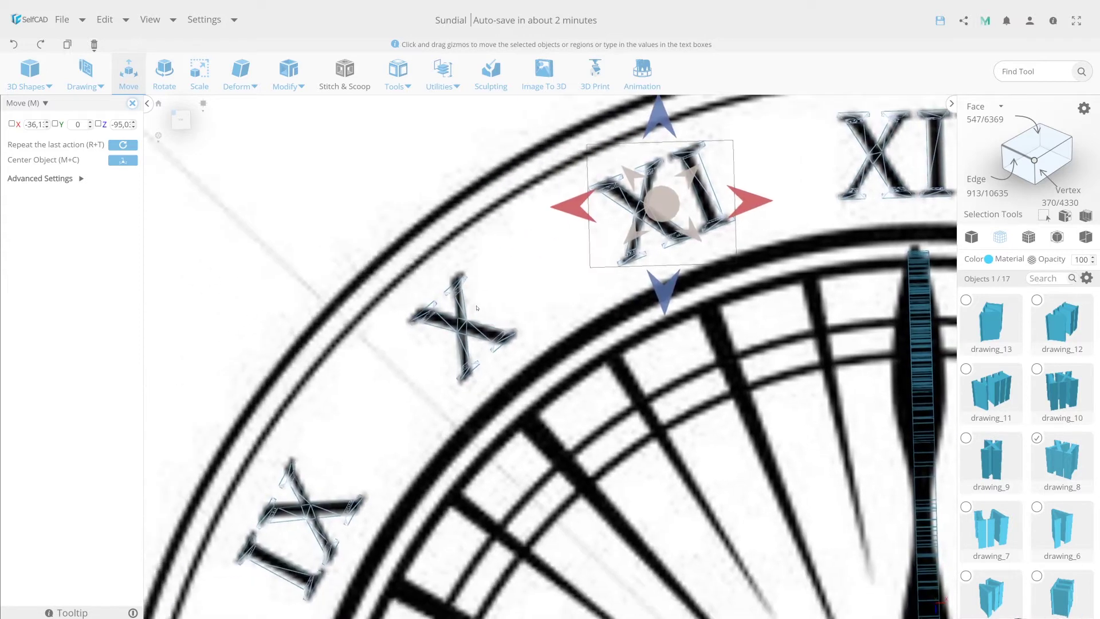
click(468, 324)
key(s)
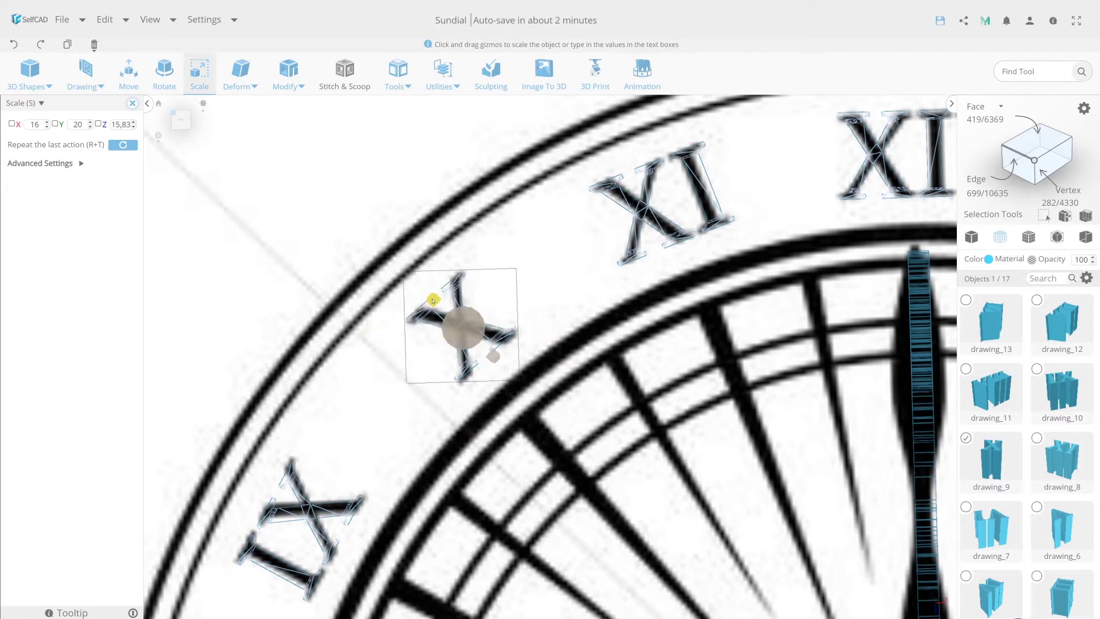
drag(492, 359, 494, 358)
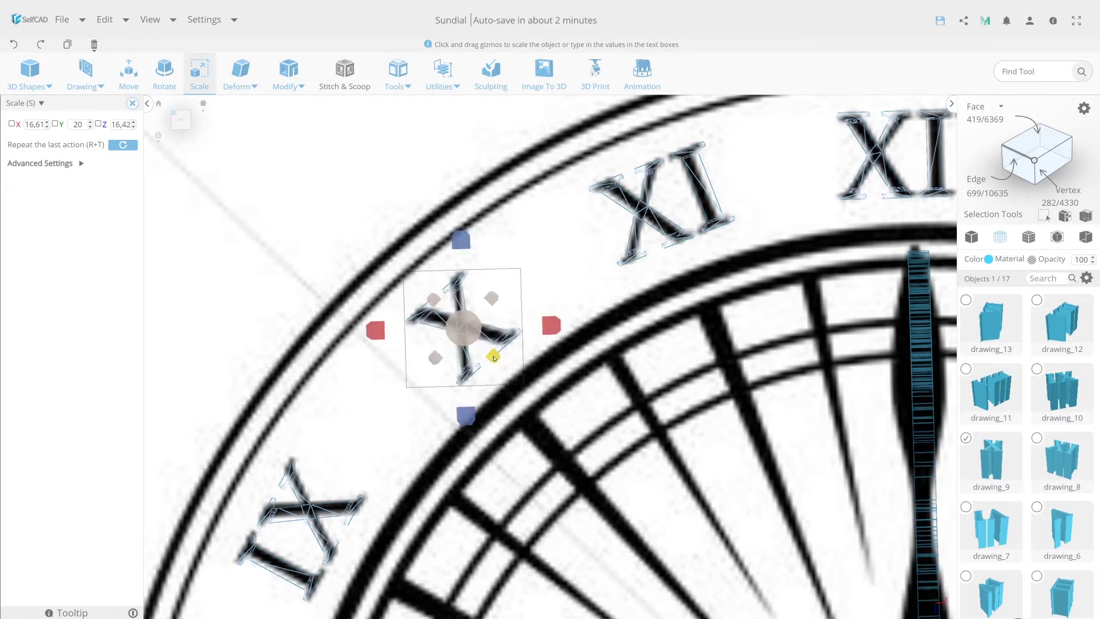
Step: Enlarge numeral IX to 18.98 × 20 × 20.66 to fit its tracing
right_drag(325, 501, 340, 380)
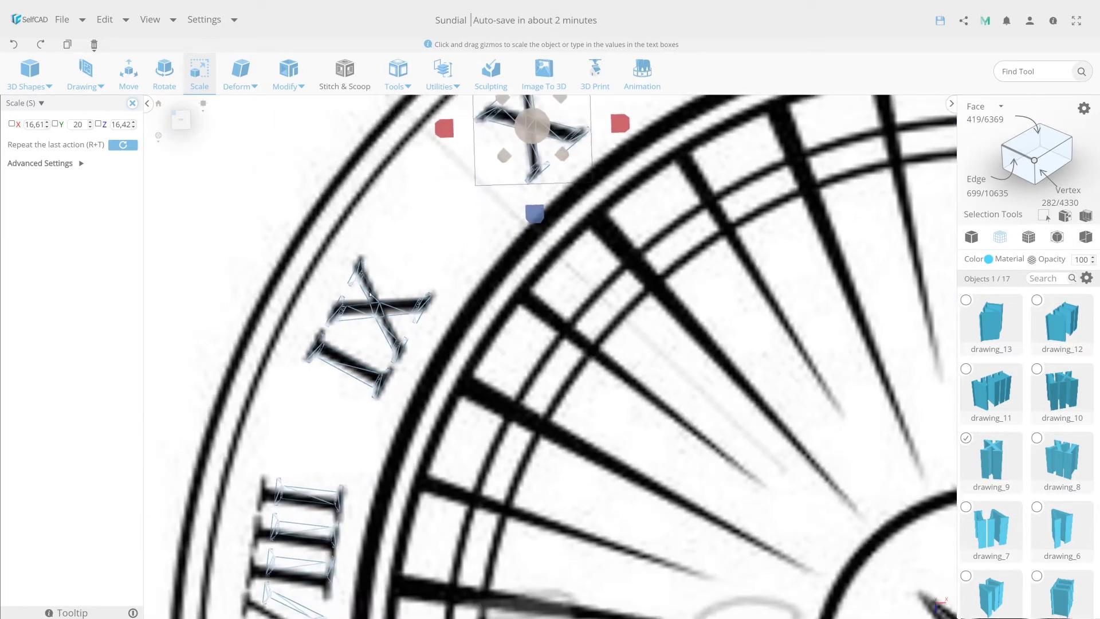
click(371, 300)
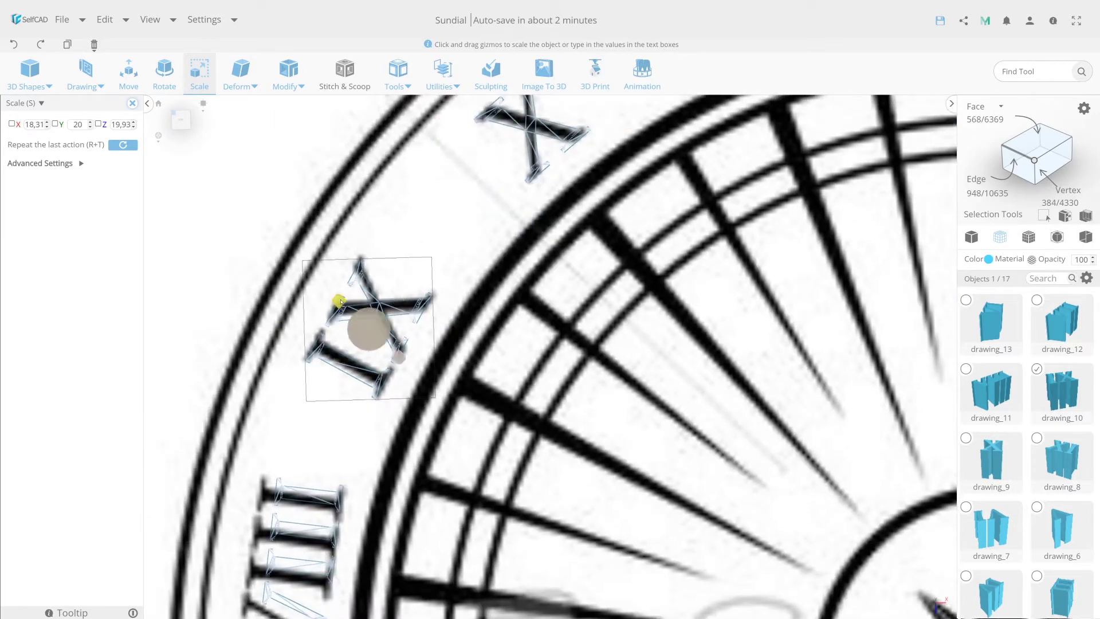
drag(338, 299, 334, 295)
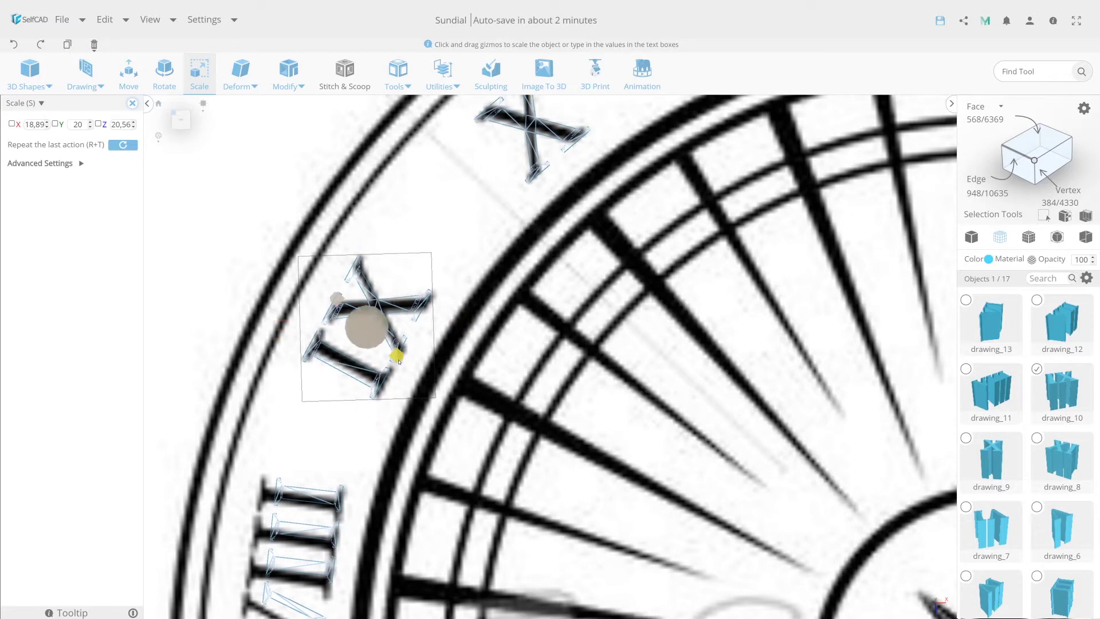
drag(398, 357, 346, 359)
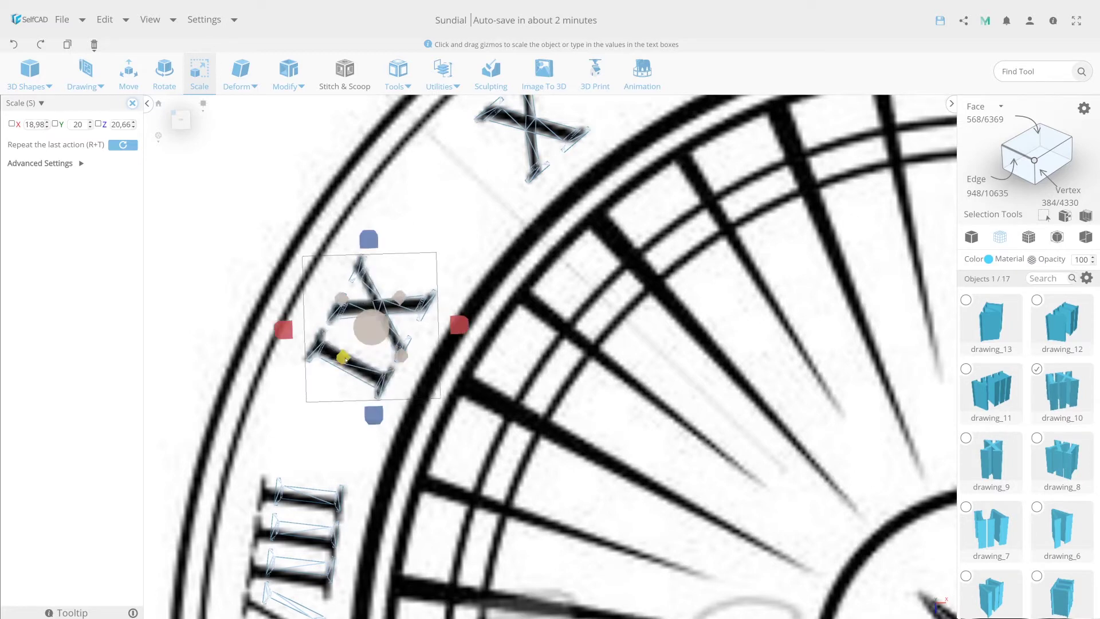
drag(356, 399, 392, 368)
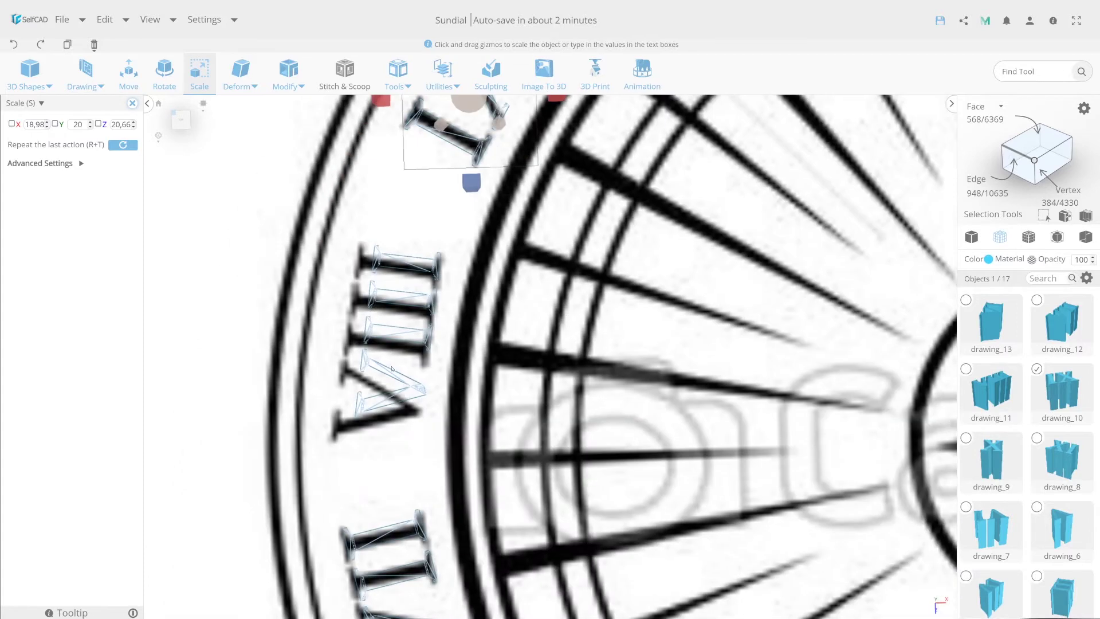
Step: Resize and slightly narrow numeral VIII to fit its tracing
click(380, 338)
mouse_move(370, 362)
mouse_down()
mouse_move(359, 378)
mouse_move(386, 384)
mouse_up()
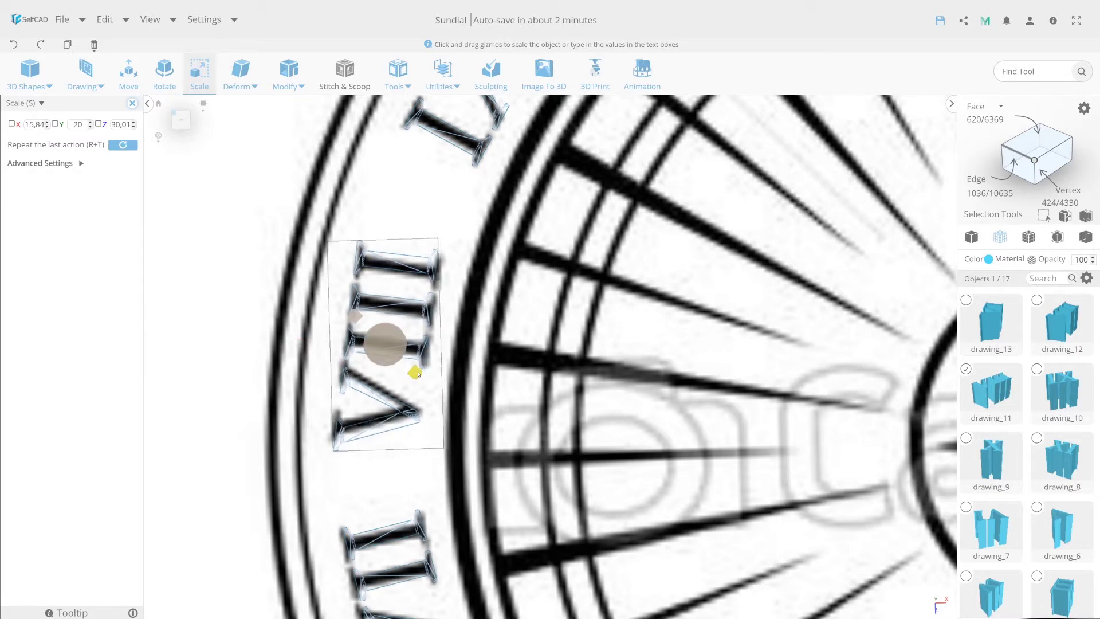
drag(296, 347, 301, 347)
Step: Tilt numeral VII slightly and enlarge it a little
right_drag(376, 452, 376, 411)
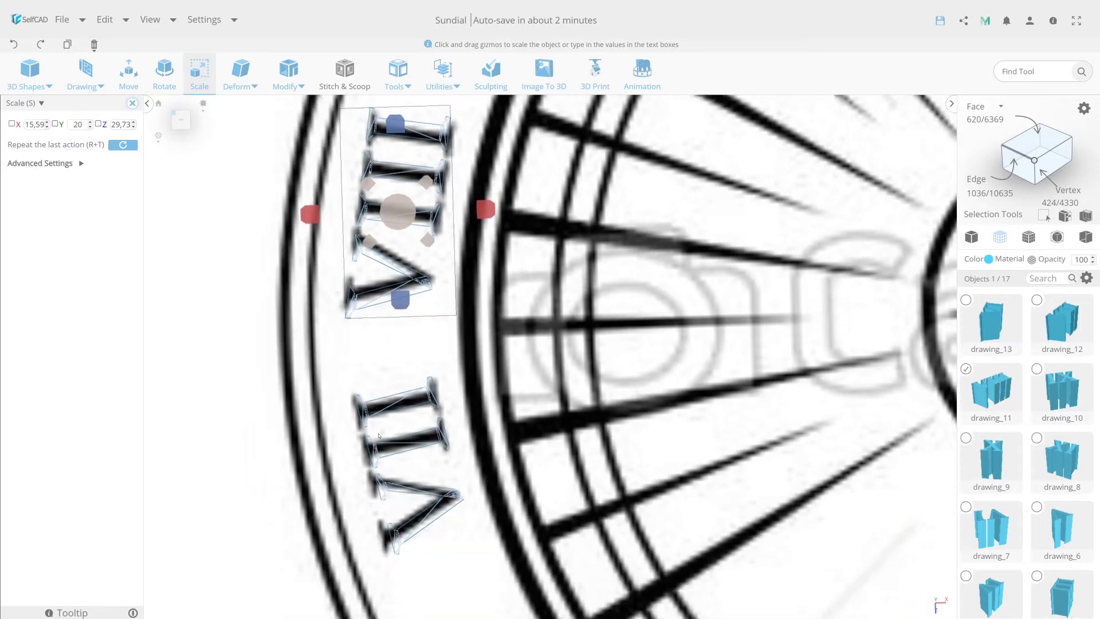
click(377, 355)
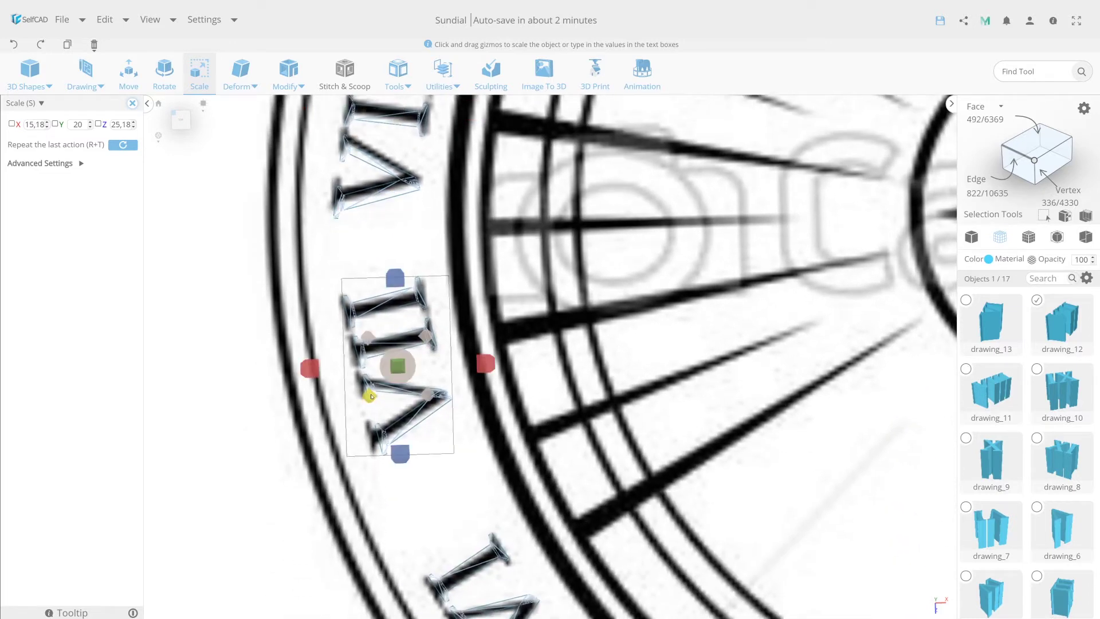
key(m)
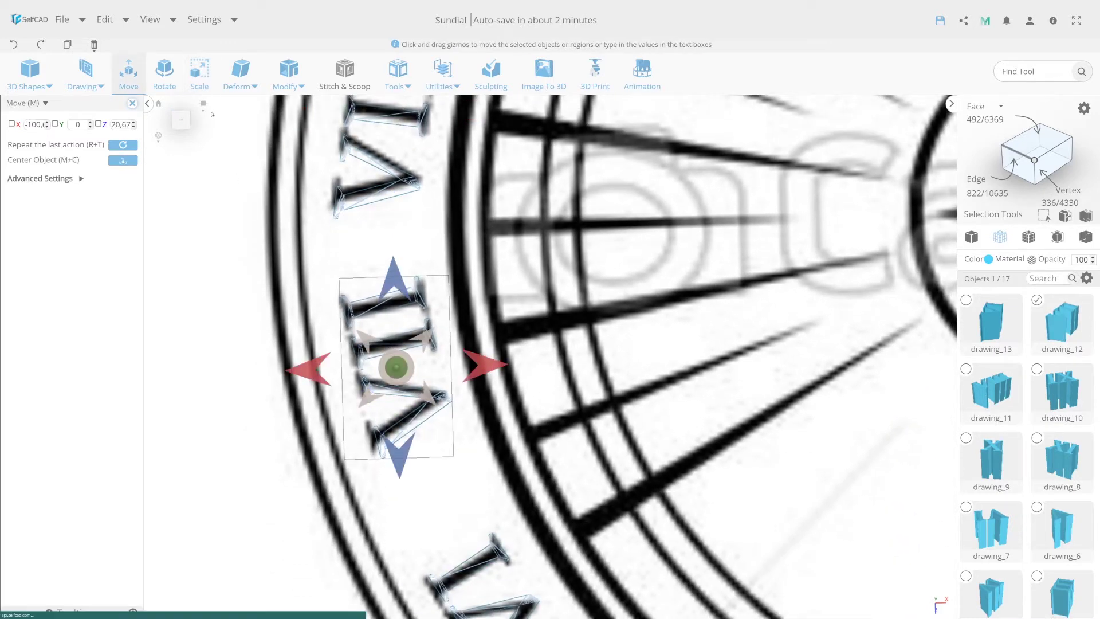
key(r)
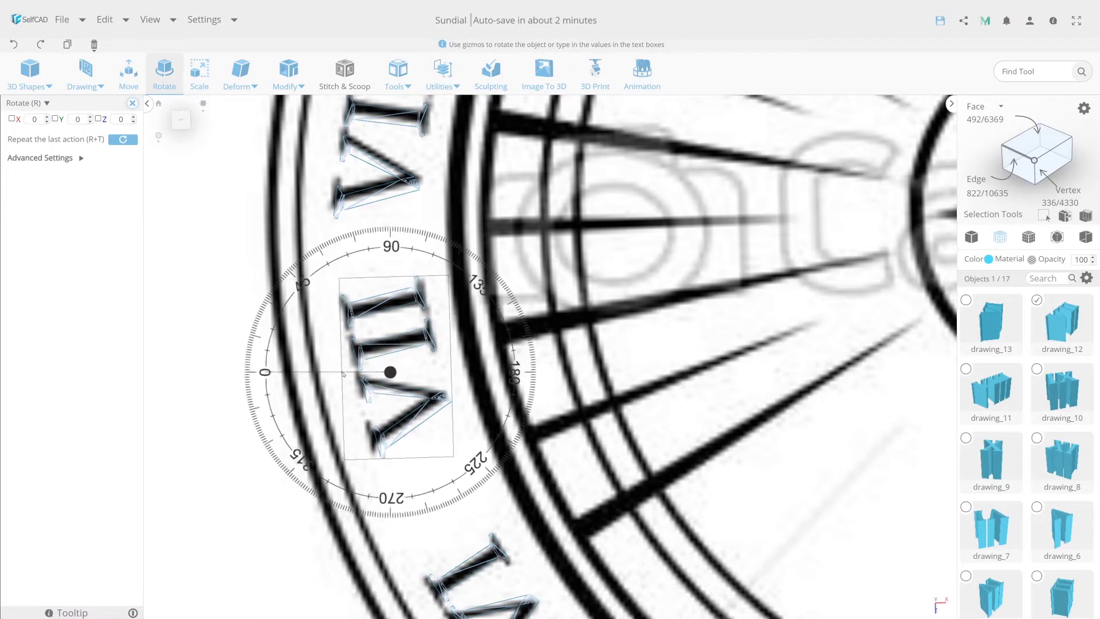
drag(343, 374, 337, 373)
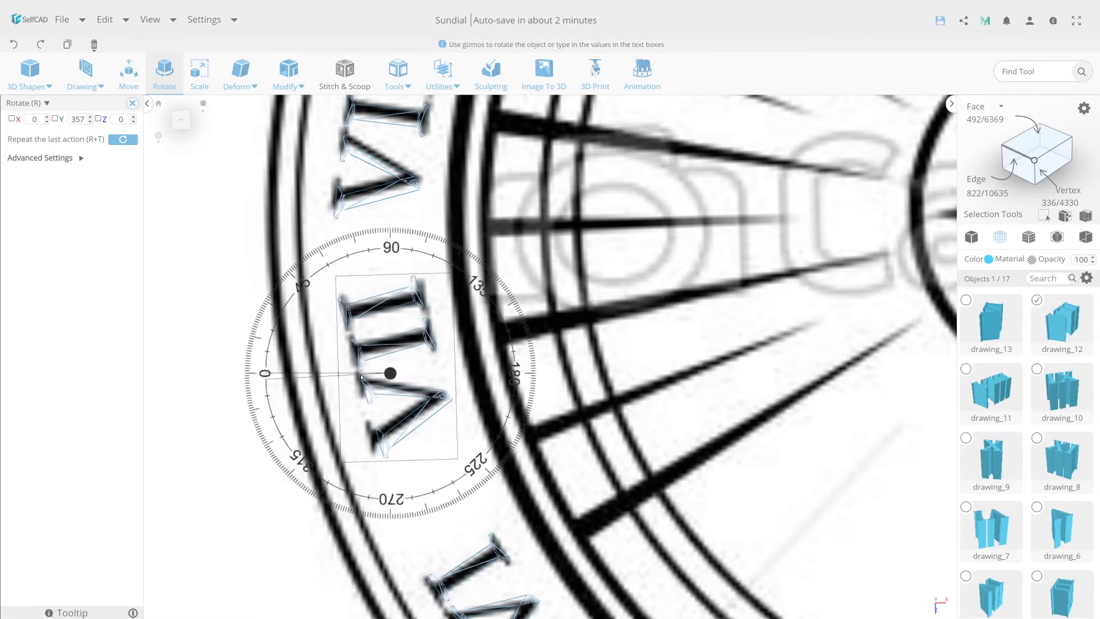
drag(336, 373, 356, 374)
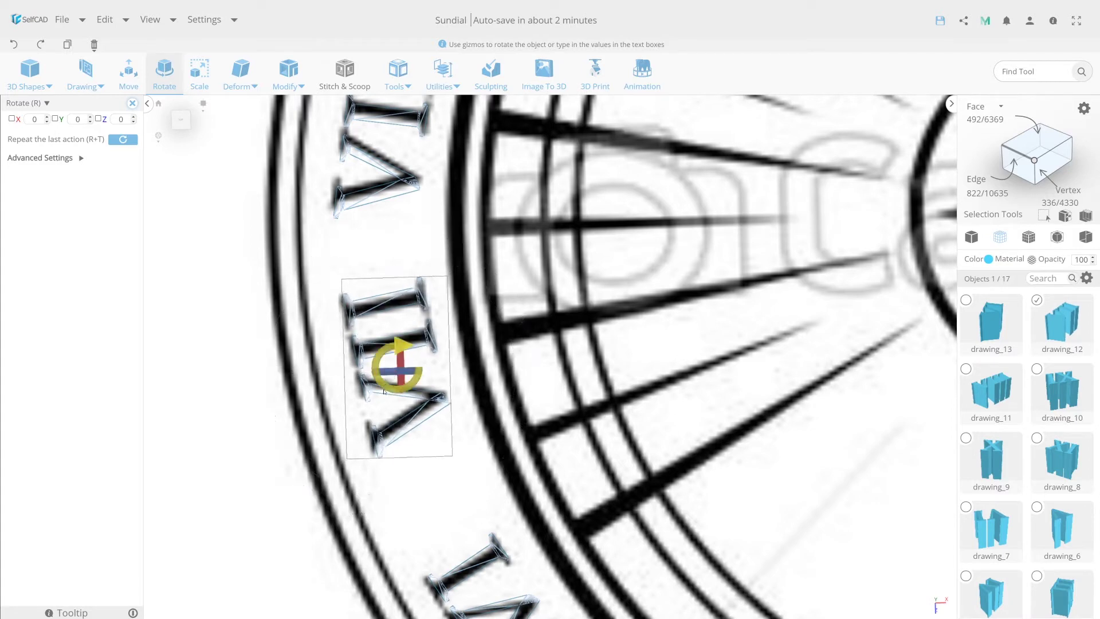
key(s)
drag(369, 397, 445, 344)
Step: Tilt the next numeral and enlarge it to about 16.9 × 20 × 21.75
click(446, 338)
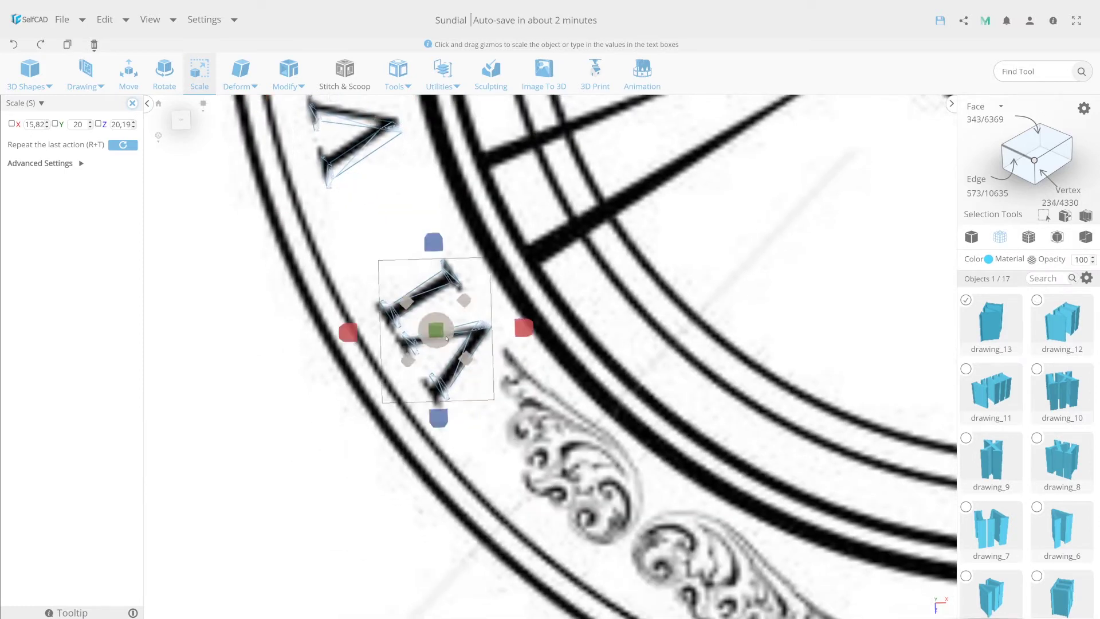
key(Escape)
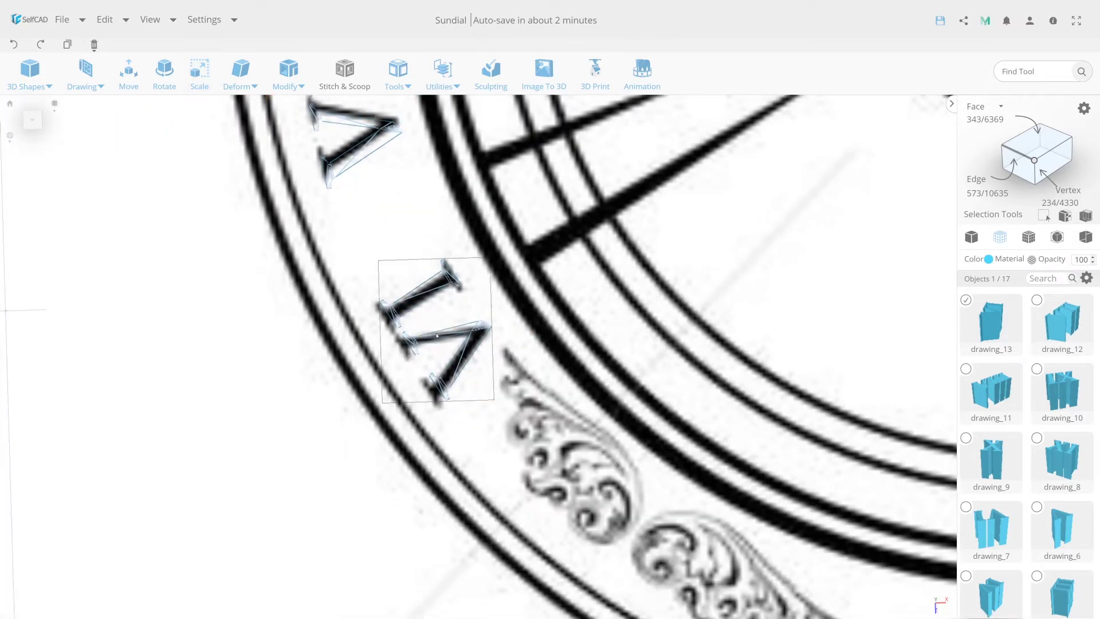
key(r)
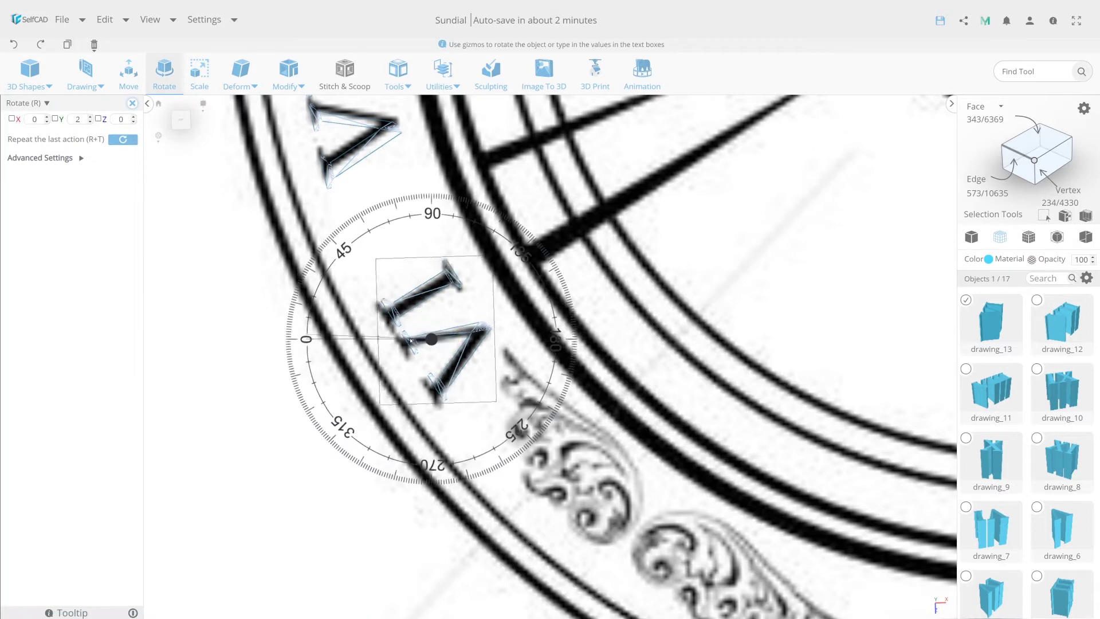
drag(410, 340, 408, 363)
key(s)
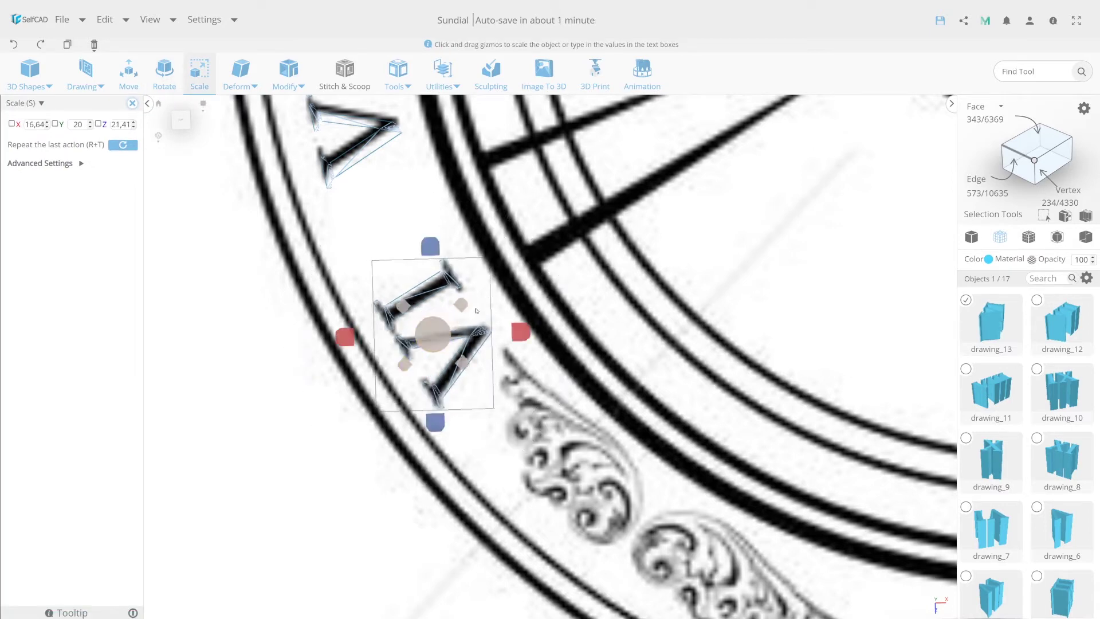
drag(463, 307, 464, 304)
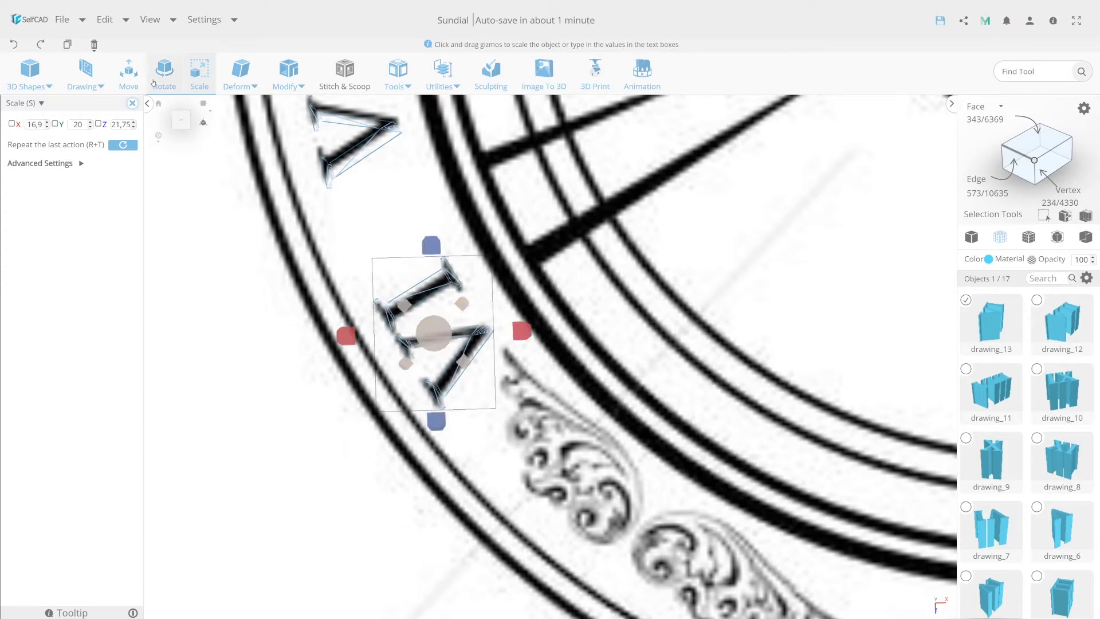
scroll(523, 347, down, 3)
Step: Box-select the numerals and scroll support (14 objects) in Mesh mode and view from the front
scroll(523, 347, down, 3)
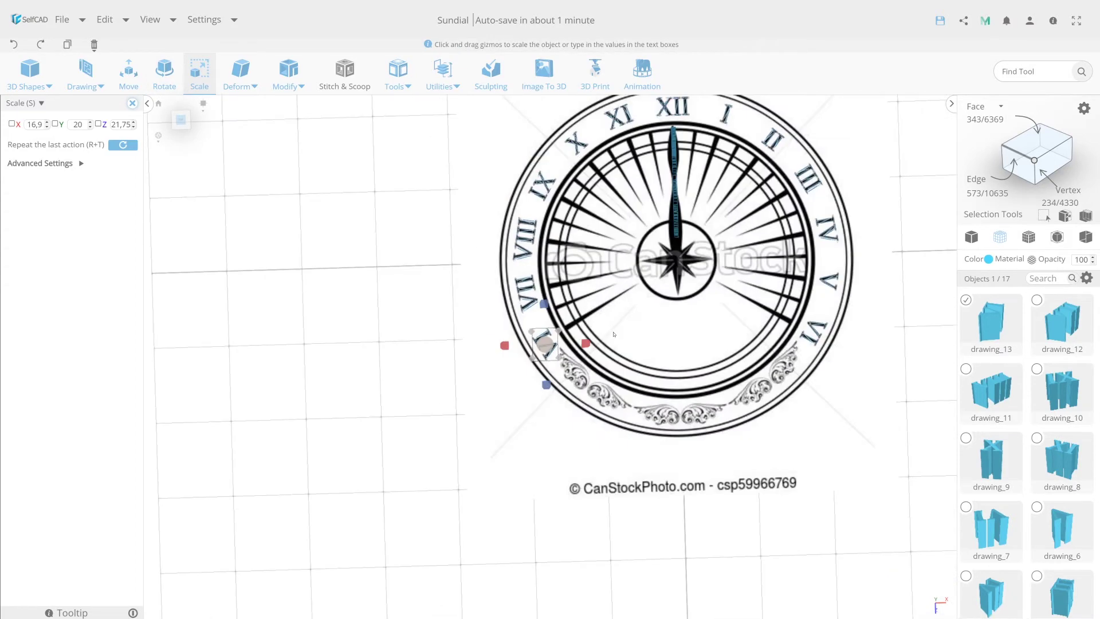
scroll(522, 346, down, 2)
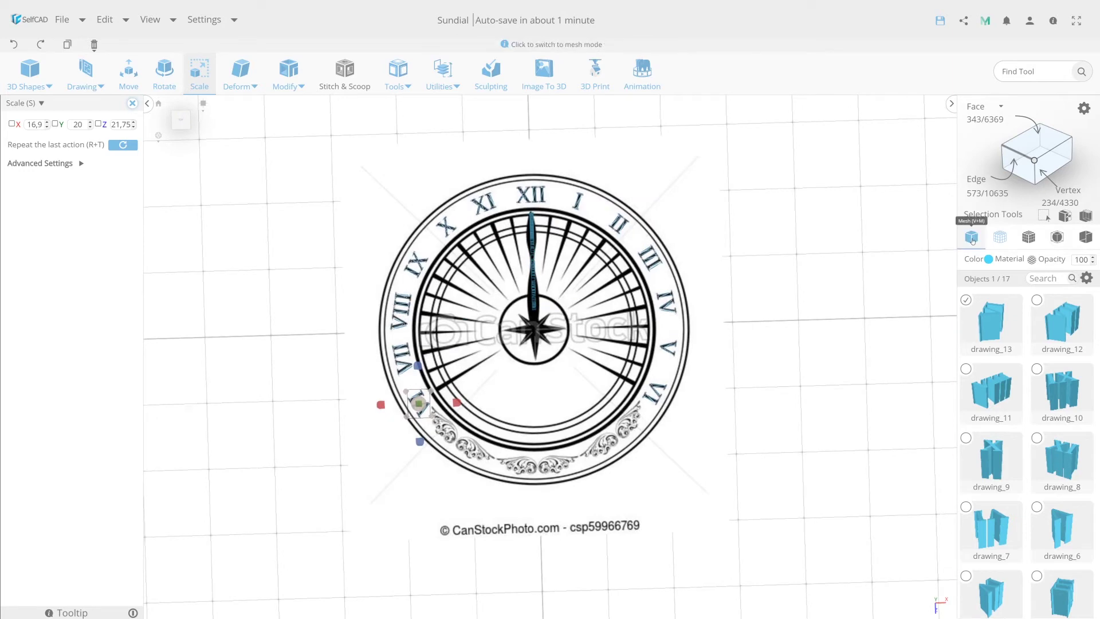
drag(762, 492, 289, 150)
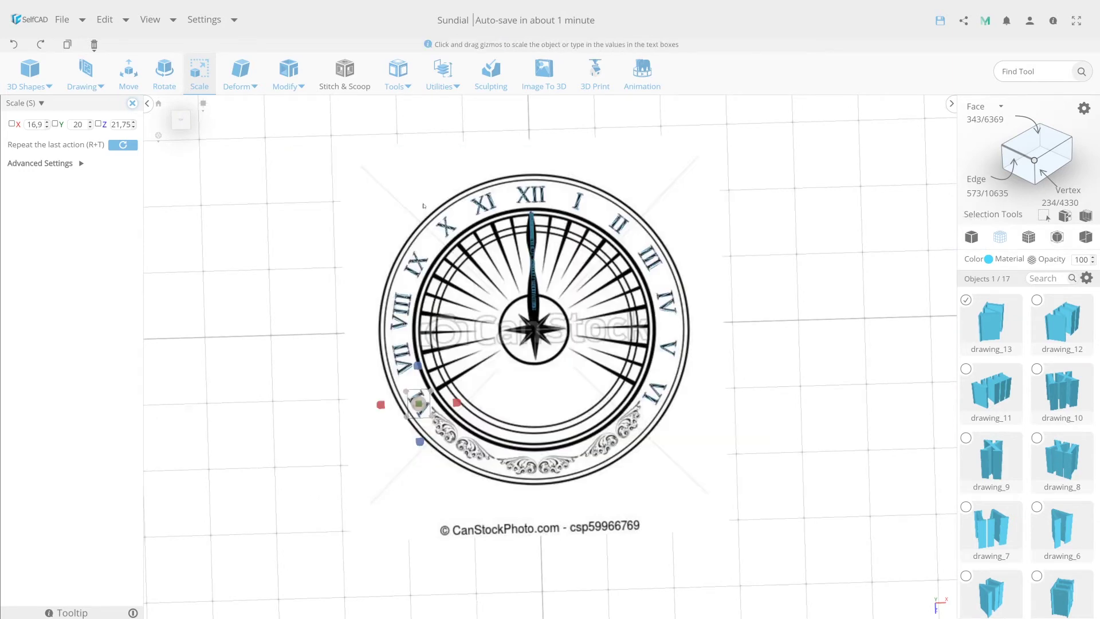
click(970, 237)
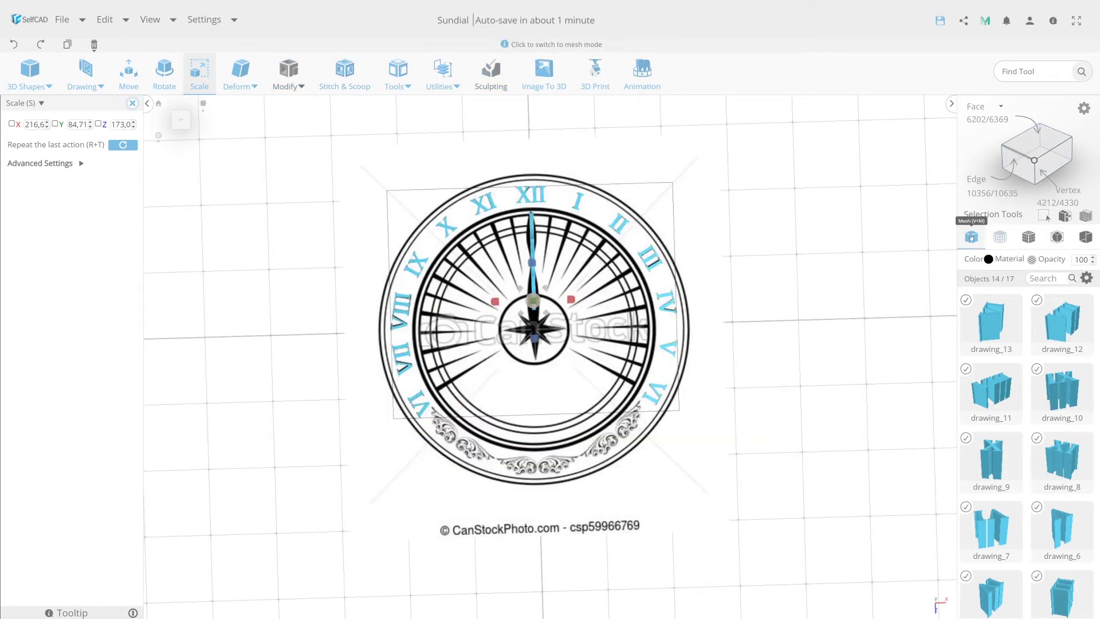
mouse_move(879, 329)
right_down()
mouse_move(812, 340)
mouse_move(688, 253)
mouse_move(618, 236)
right_up()
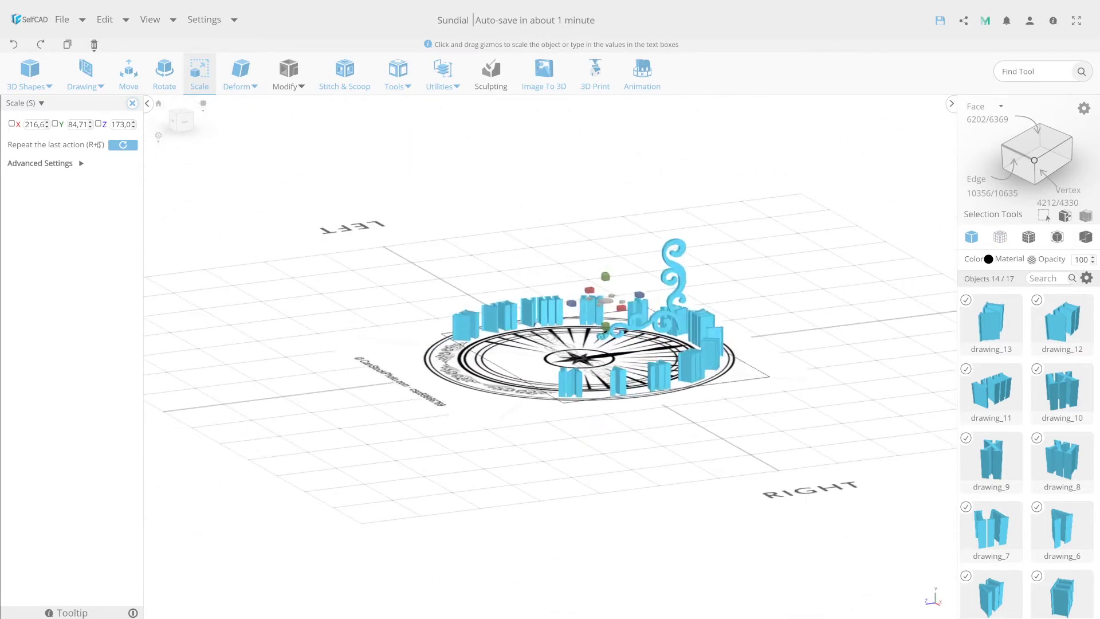
click(196, 71)
right_drag(622, 434, 687, 427)
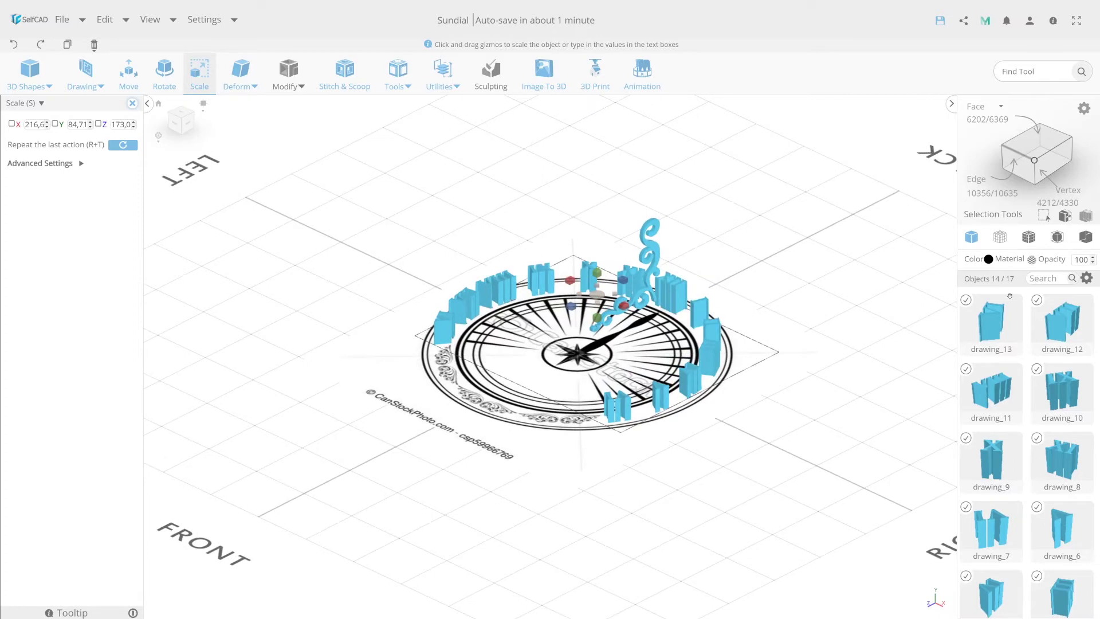
scroll(386, 114, up, 5)
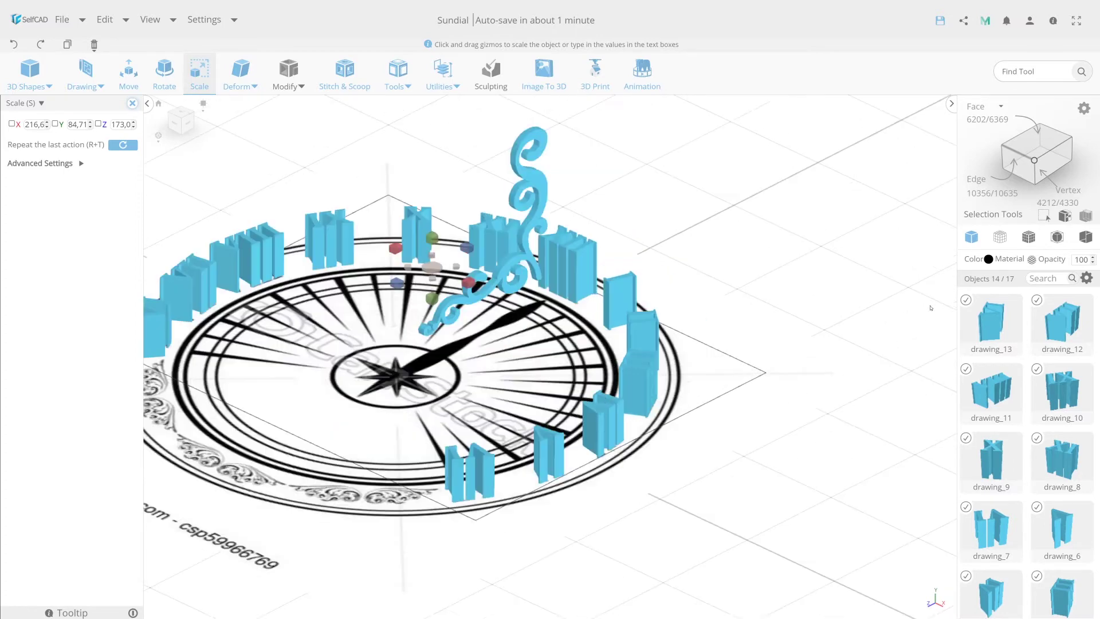
click(188, 125)
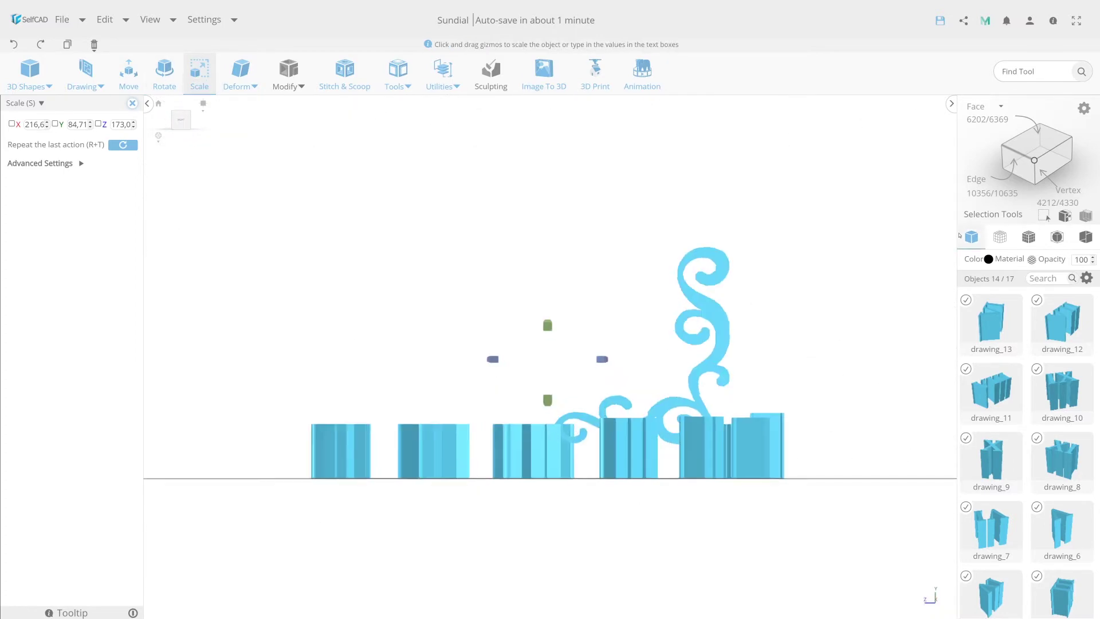
Step: Merge the twelve numerals into one object, excluding the imageGenerator scroll, then enter wireframe vertex mode
click(443, 71)
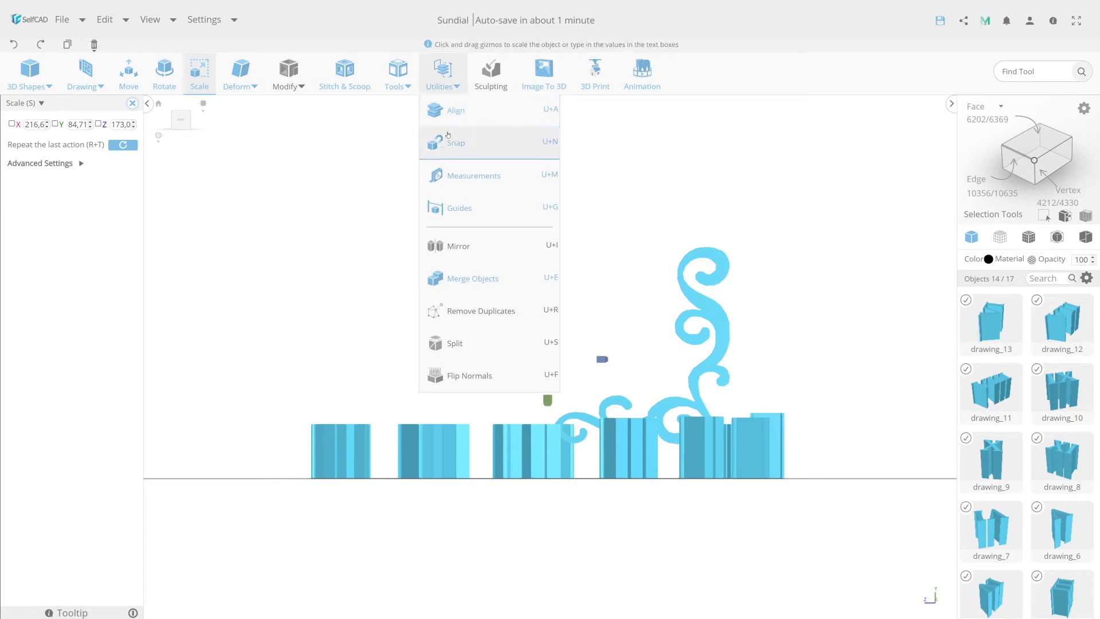
click(469, 277)
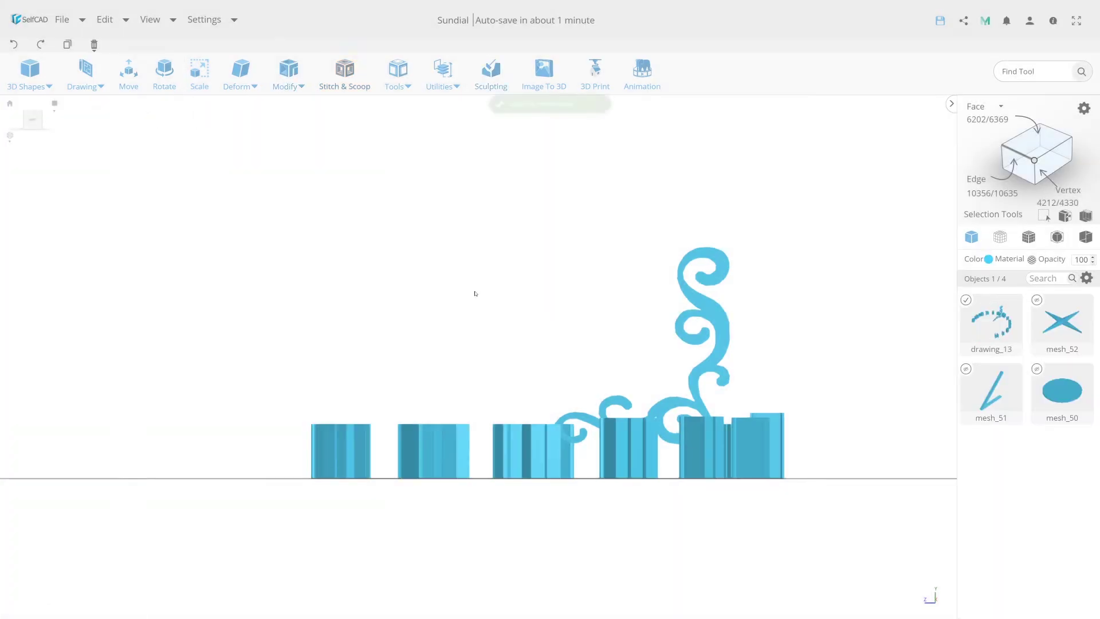
click(1034, 160)
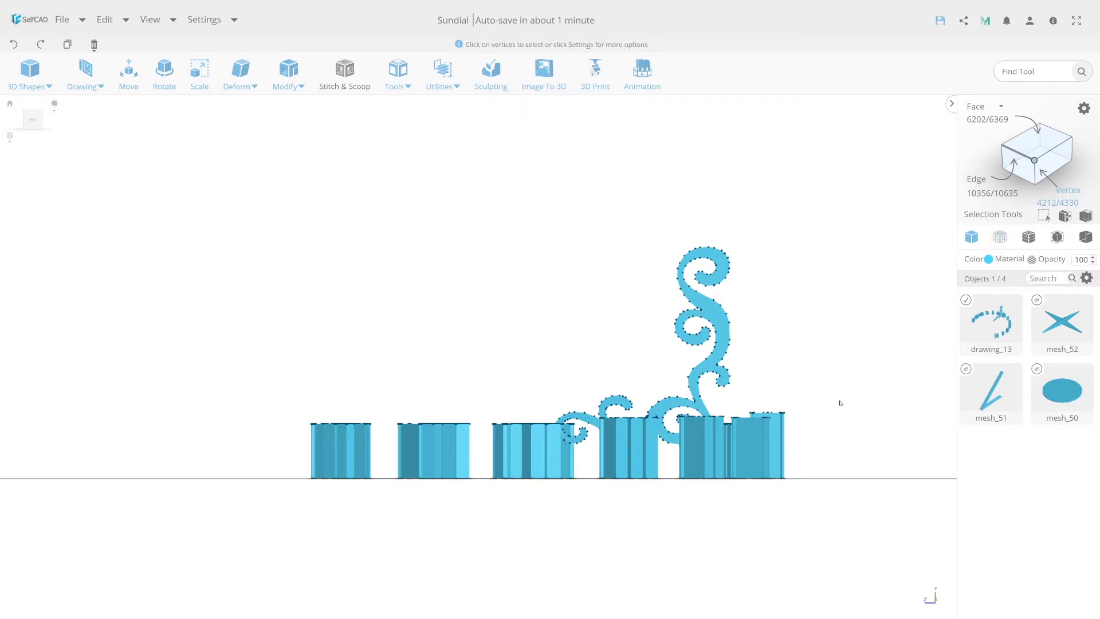
click(14, 46)
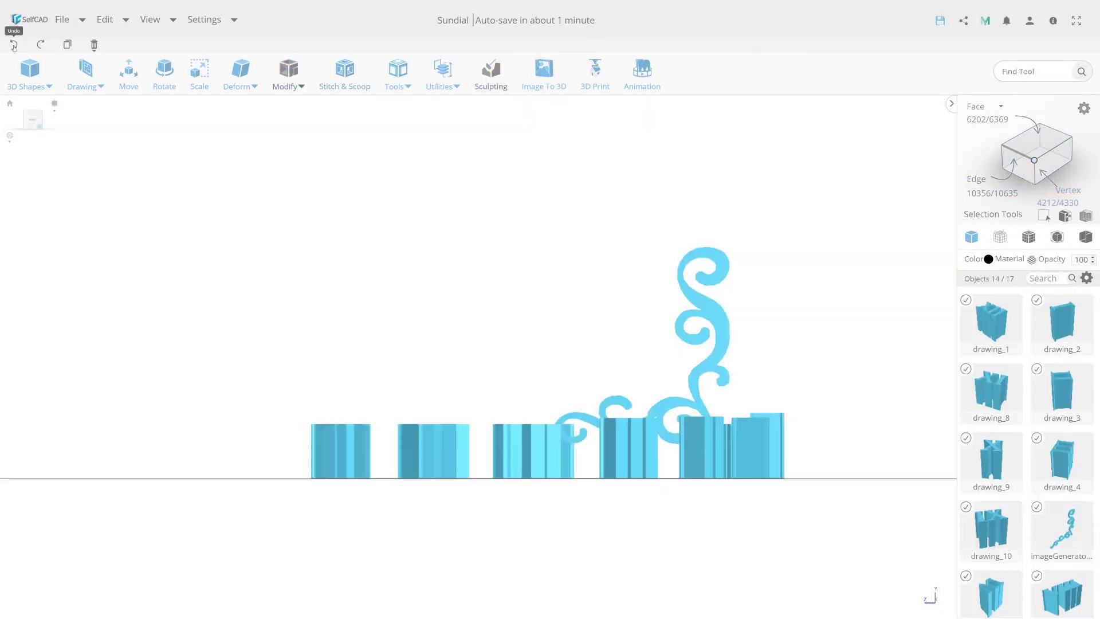
click(1036, 506)
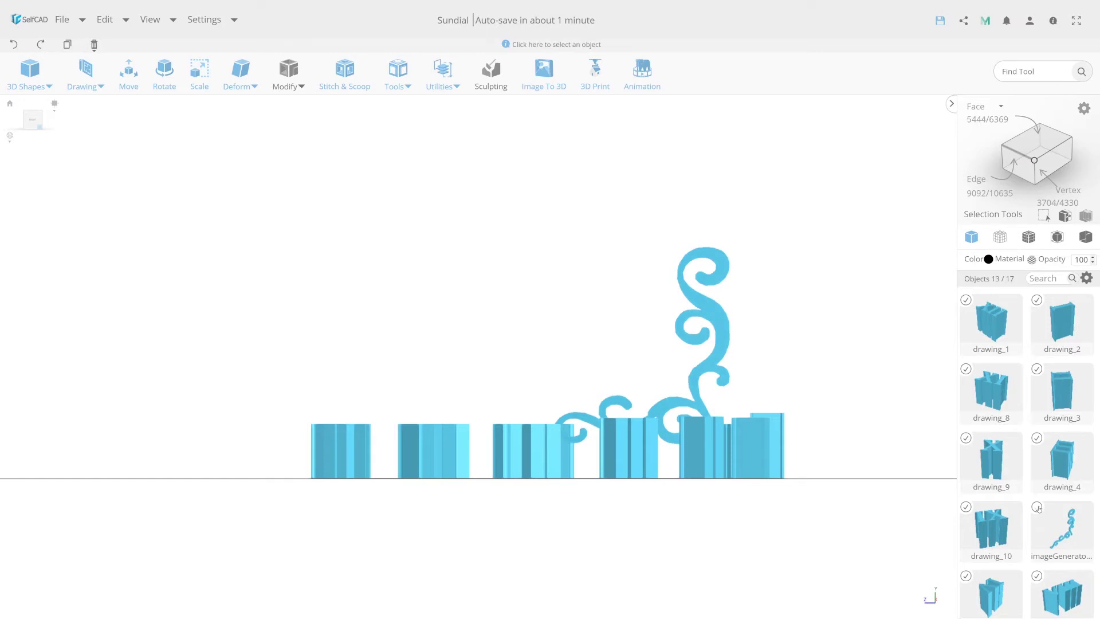
click(440, 88)
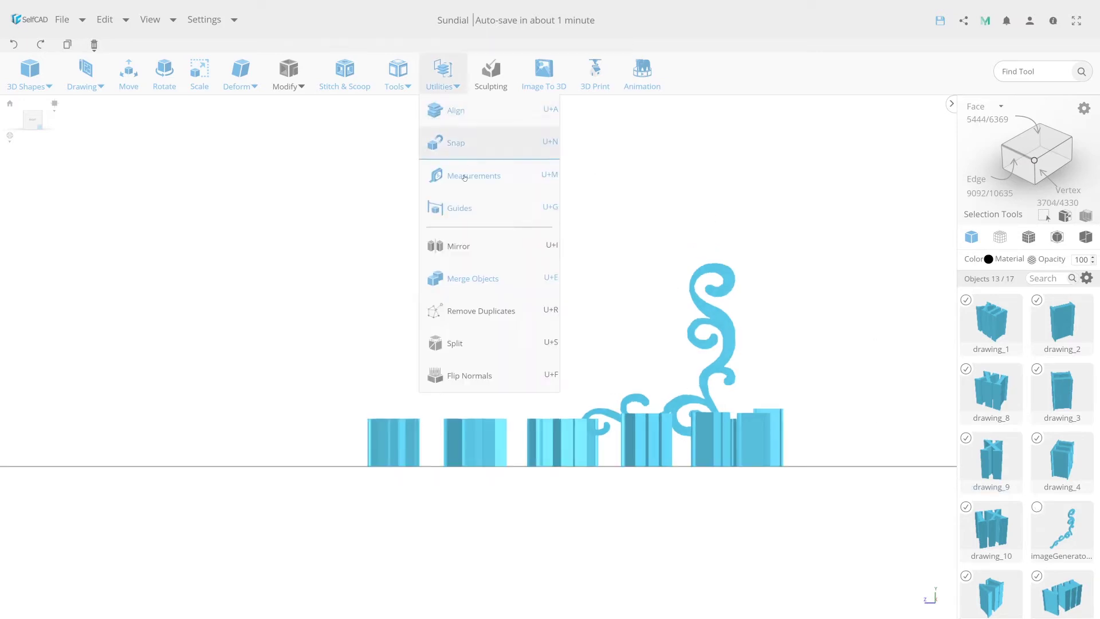
click(444, 276)
click(1034, 160)
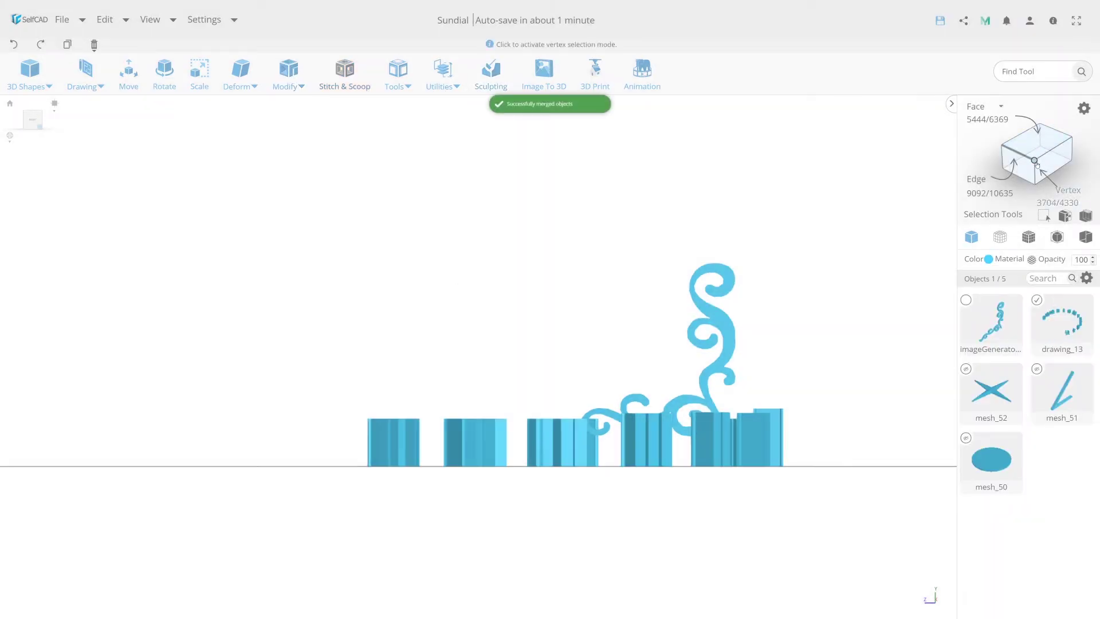
click(1000, 236)
Step: Select the numeral bars' top vertices and squash them to a 0.07 Y scale
drag(826, 371, 312, 447)
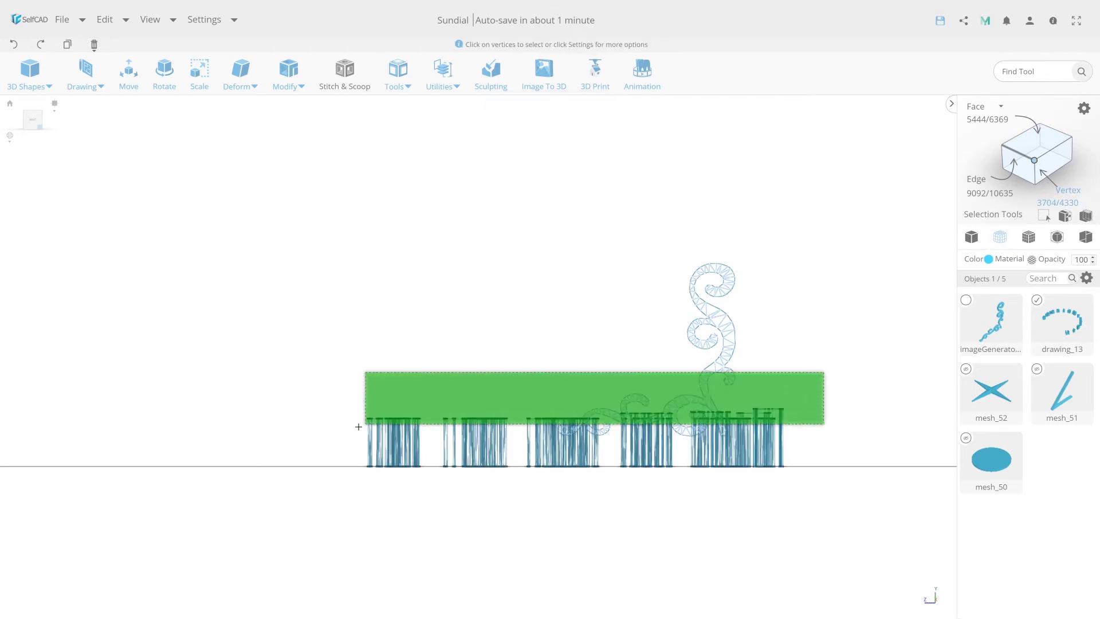
key(s)
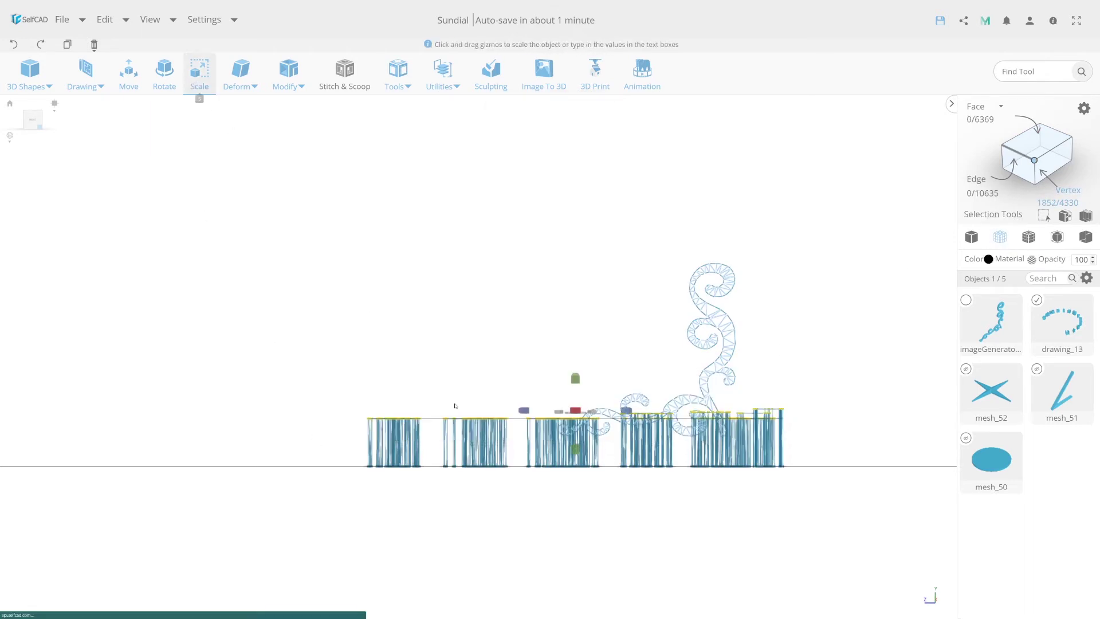
mouse_move(575, 452)
mouse_down()
mouse_move(567, 378)
mouse_move(444, 481)
mouse_up()
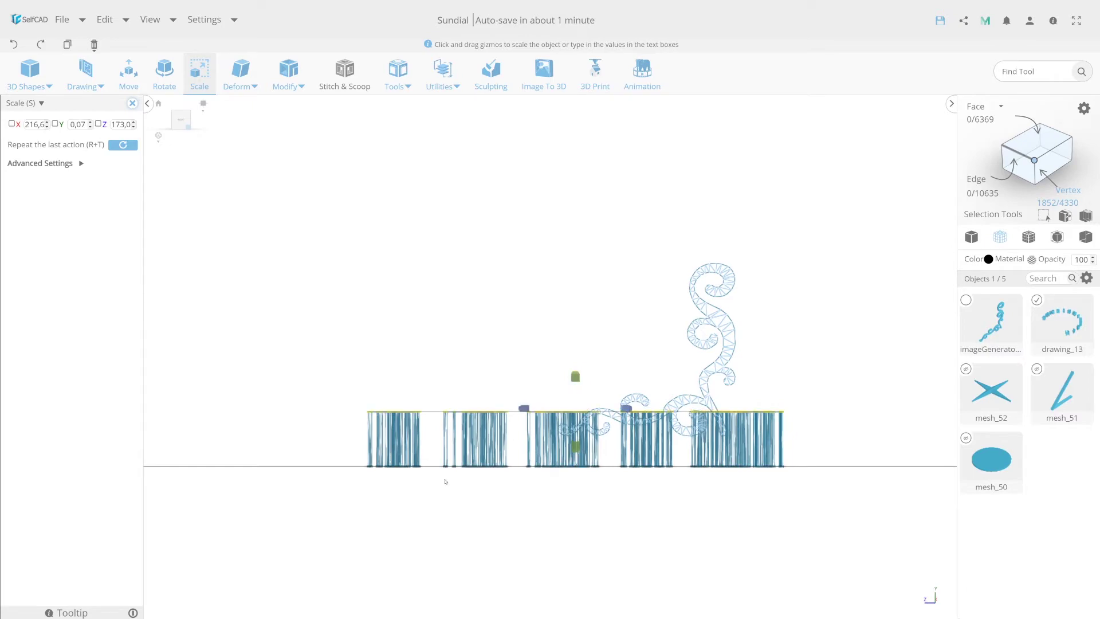
scroll(525, 407, up, 2)
scroll(592, 473, up, 3)
scroll(591, 473, down, 1)
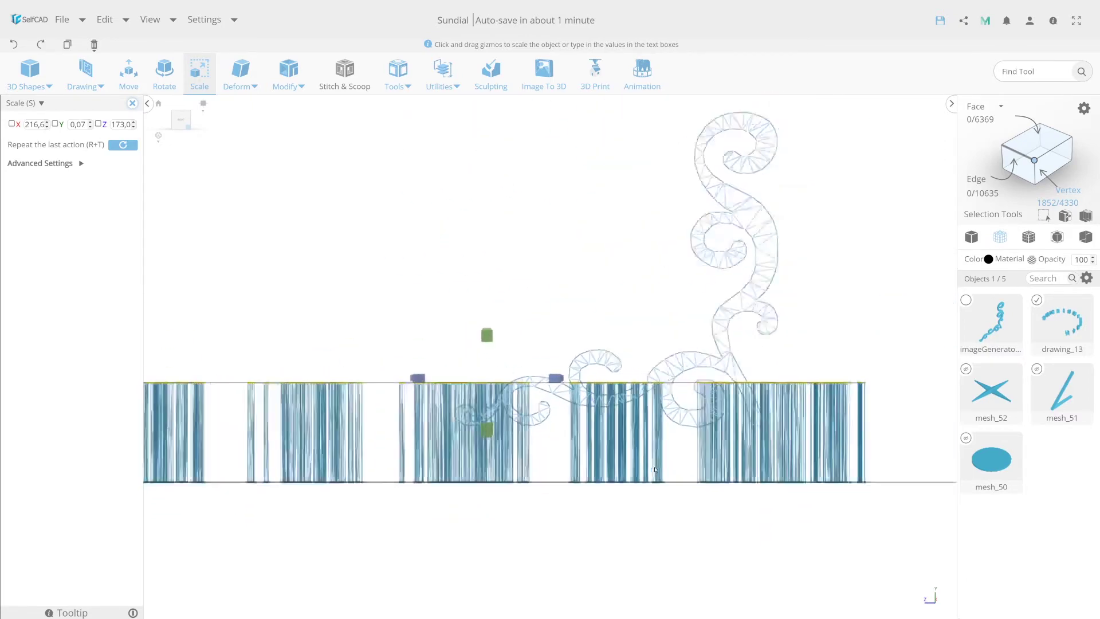
scroll(591, 473, down, 3)
Step: Unhide base disc mesh_50 and lower the numeral tops to Y 10.4
click(1006, 415)
click(965, 439)
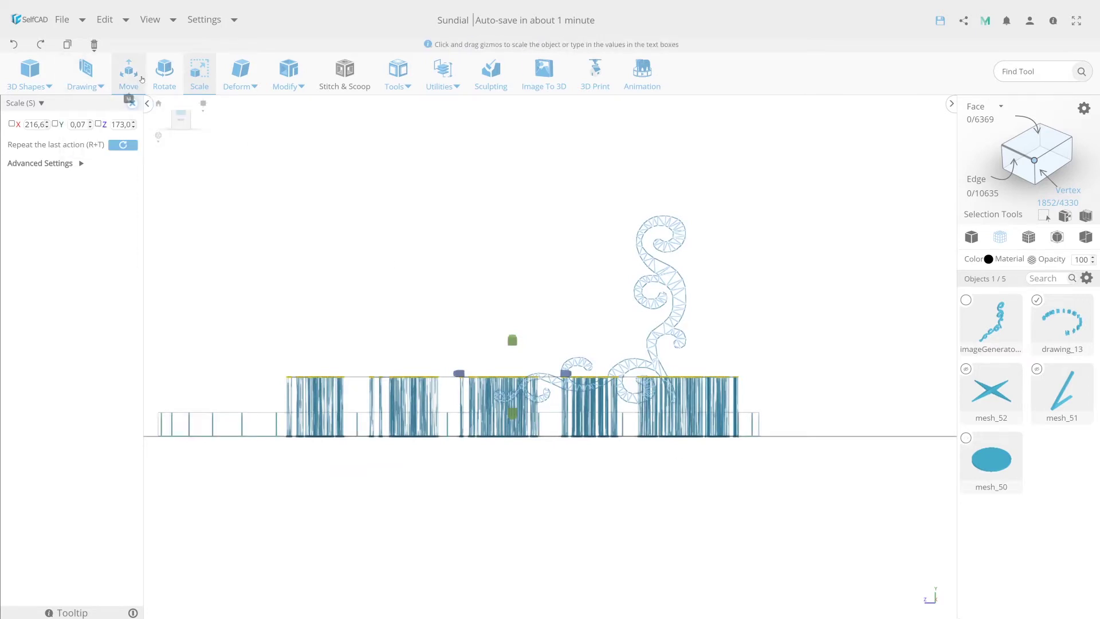
click(129, 70)
drag(516, 299, 538, 335)
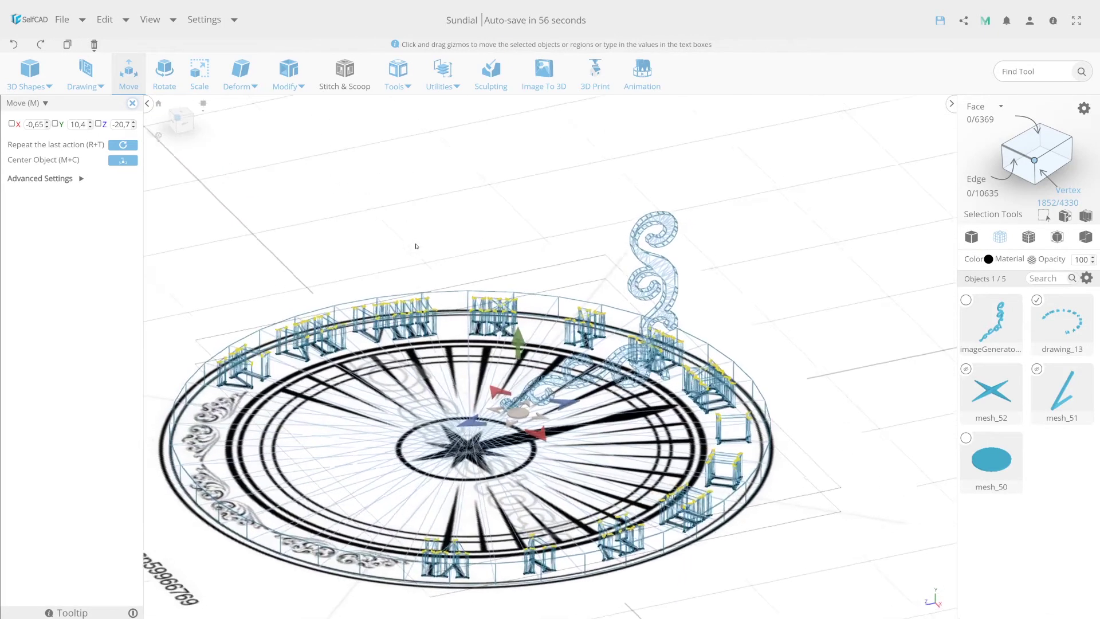
Step: Return to solid Mesh display and orbit around the low raised numerals on the blue disc
click(970, 236)
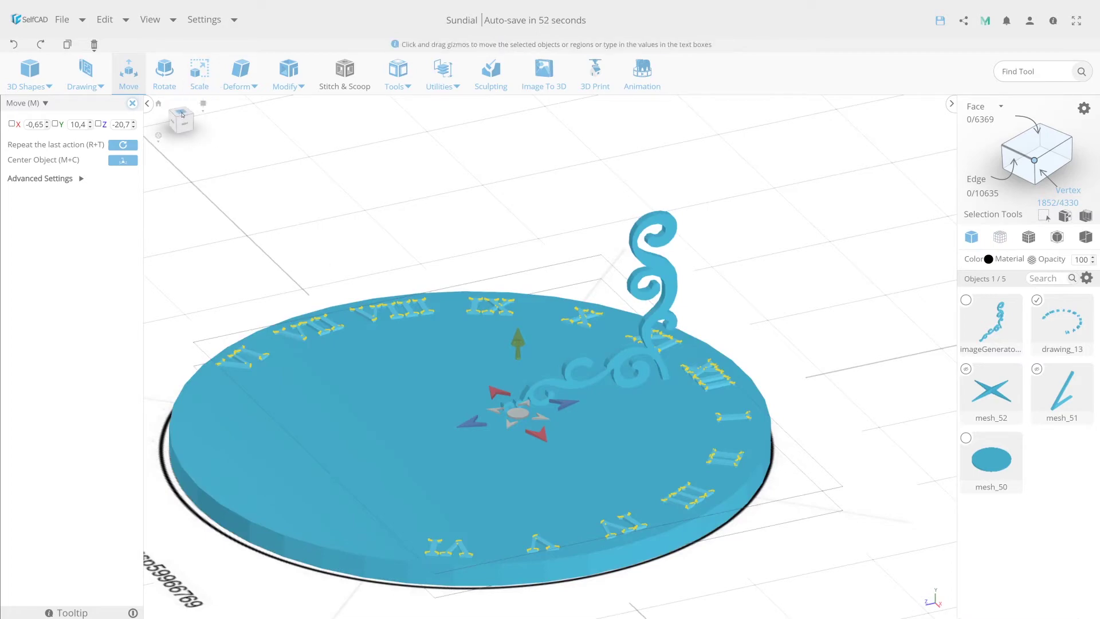
scroll(406, 343, down, 5)
right_drag(407, 342, 360, 313)
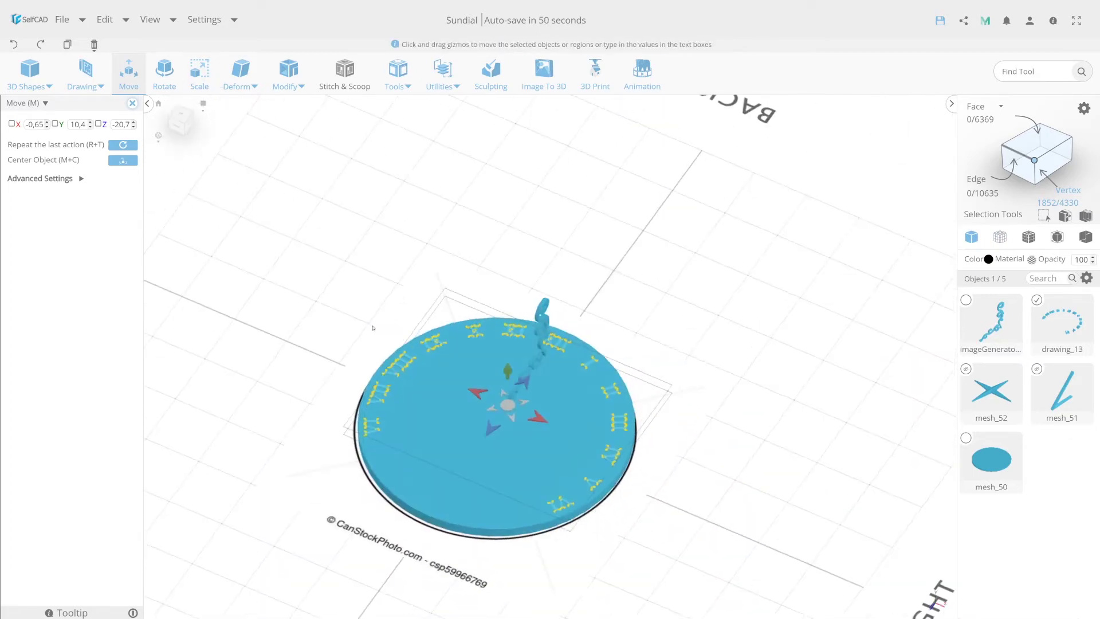
scroll(448, 409, up, 3)
scroll(449, 409, up, 2)
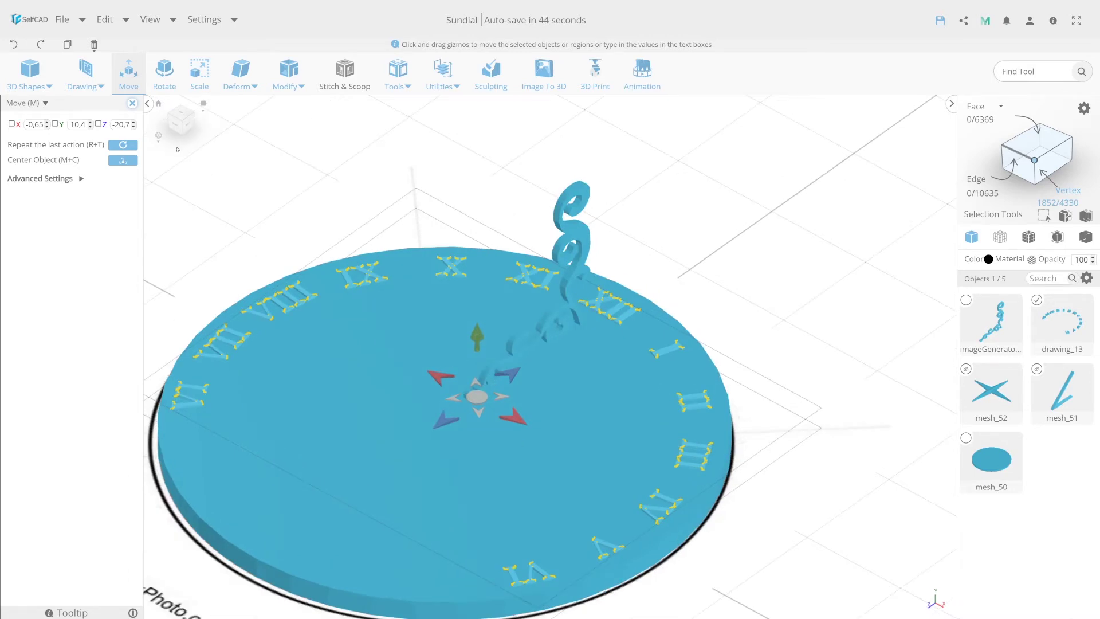
scroll(600, 331, down, 1)
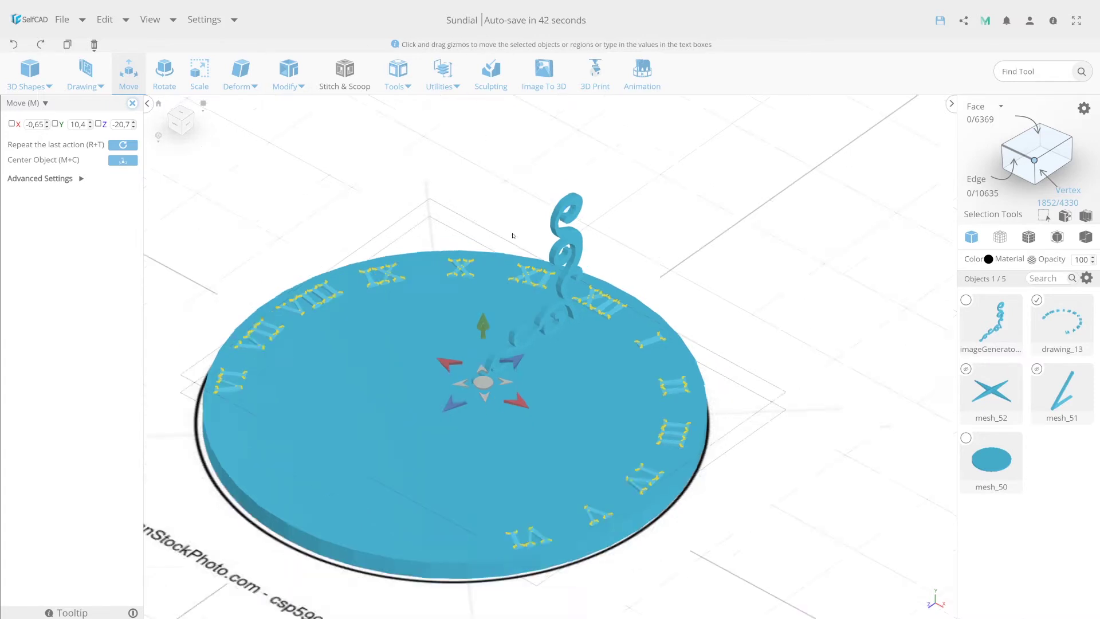
scroll(599, 331, down, 3)
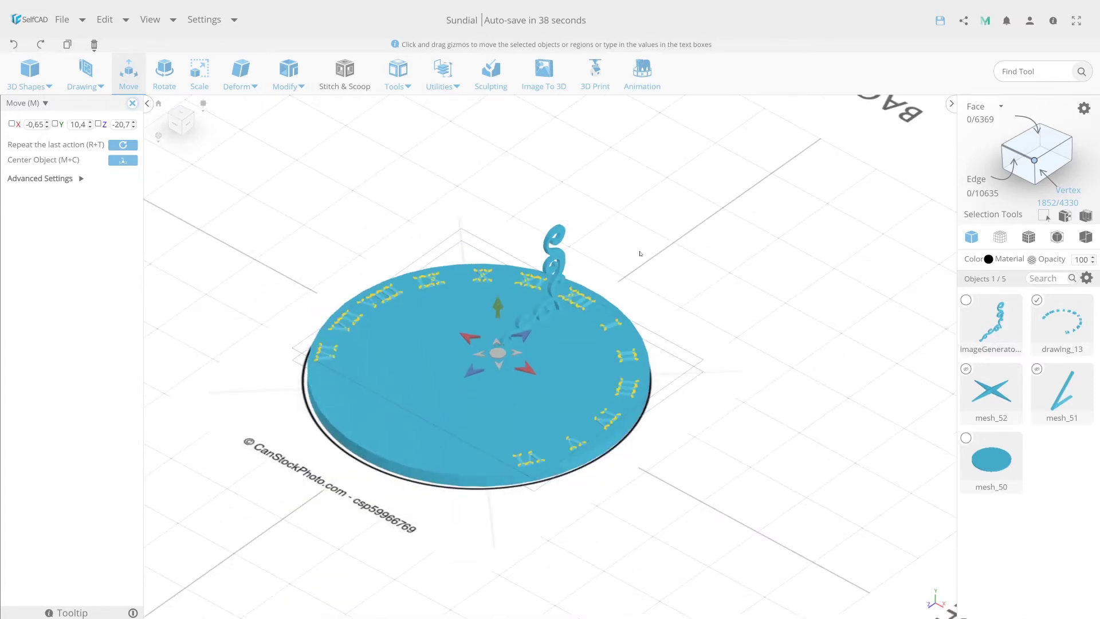
Step: Set the numerals' vertical position to 0 and recolour them pale off-white
text(0)
key(Return)
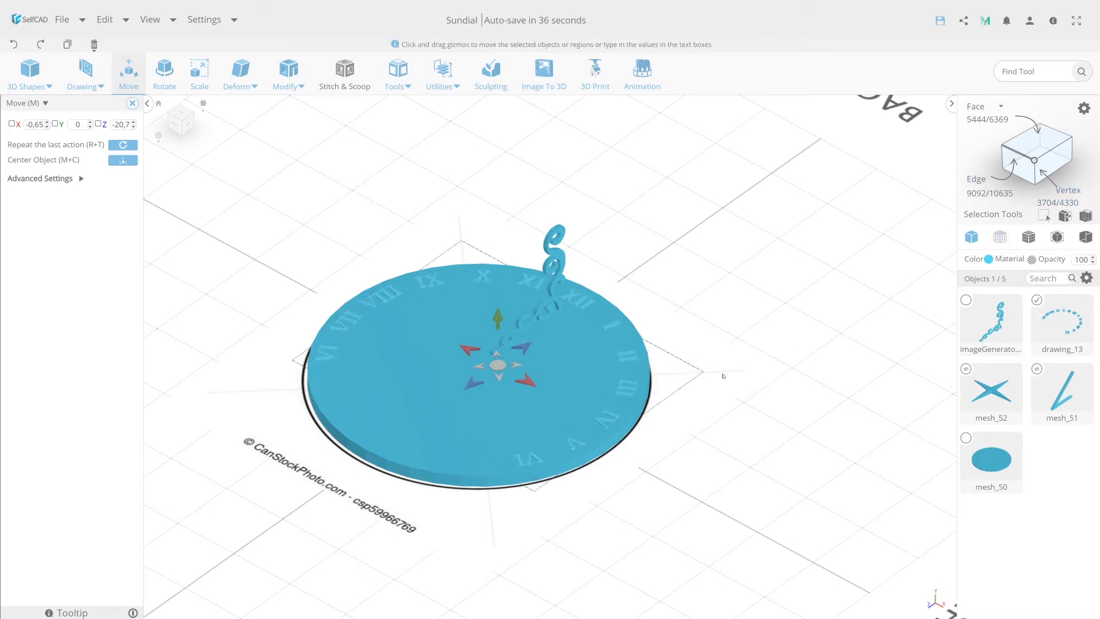
click(989, 260)
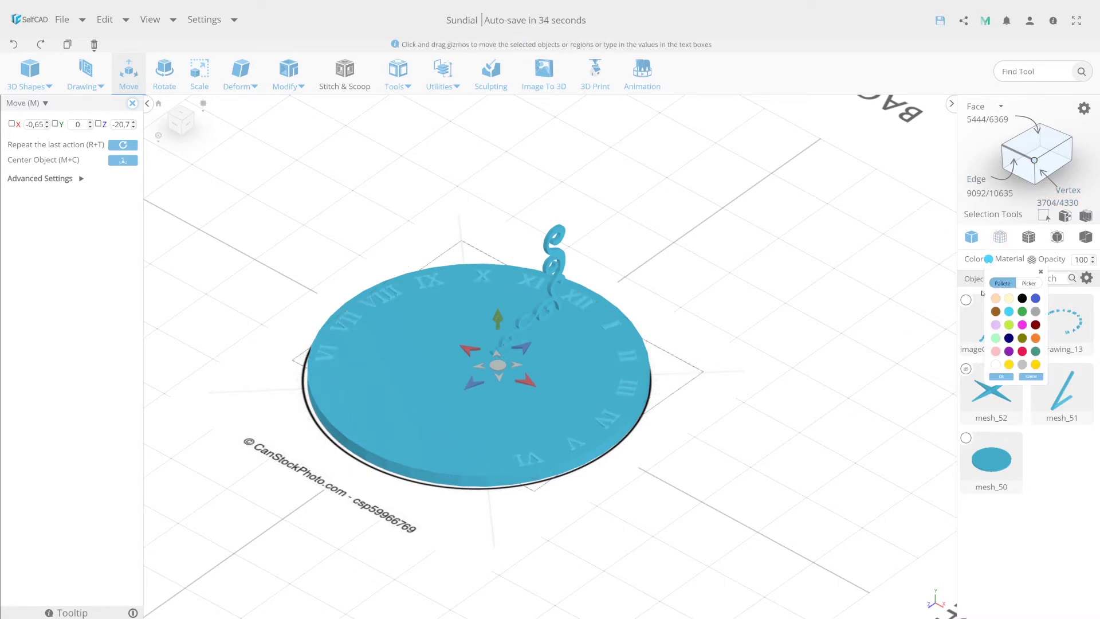
click(1024, 284)
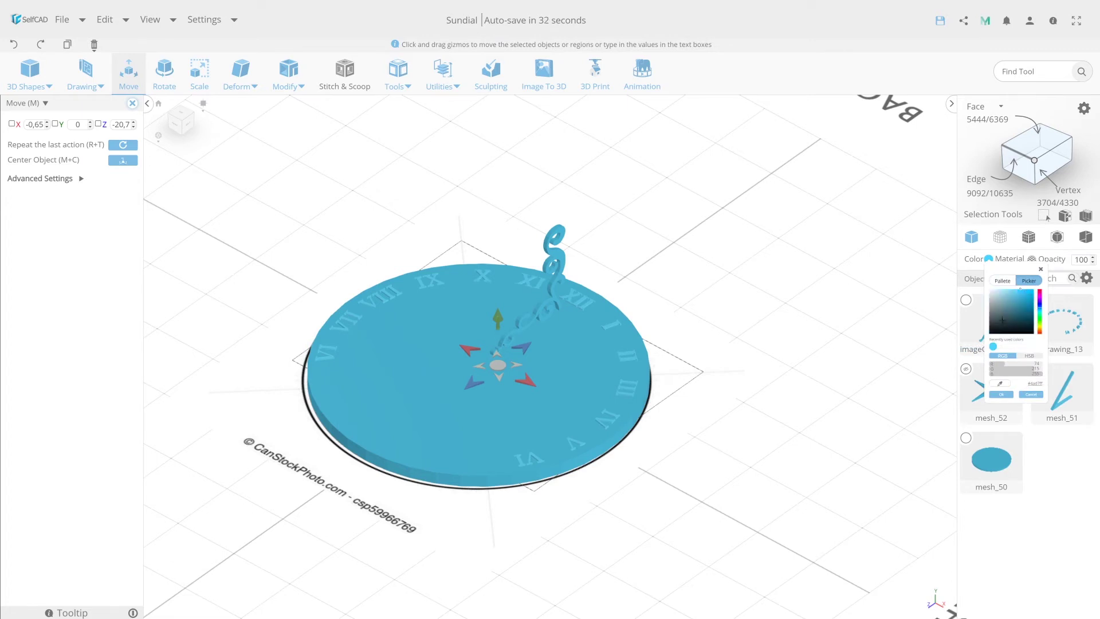
click(1005, 291)
drag(1005, 294, 1003, 296)
click(1000, 395)
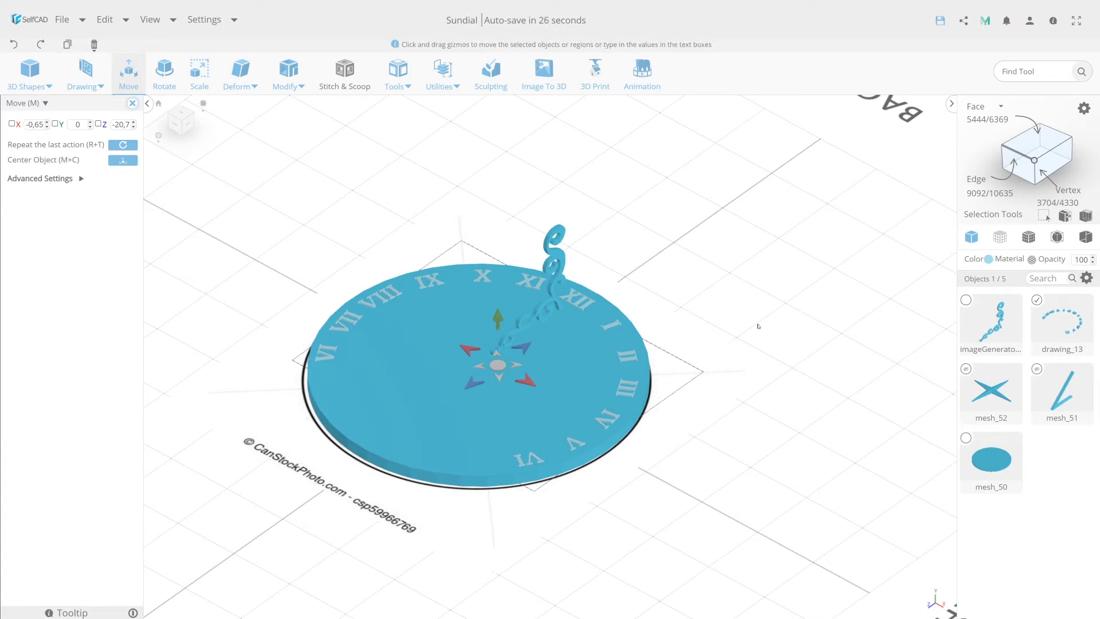
drag(851, 400, 803, 383)
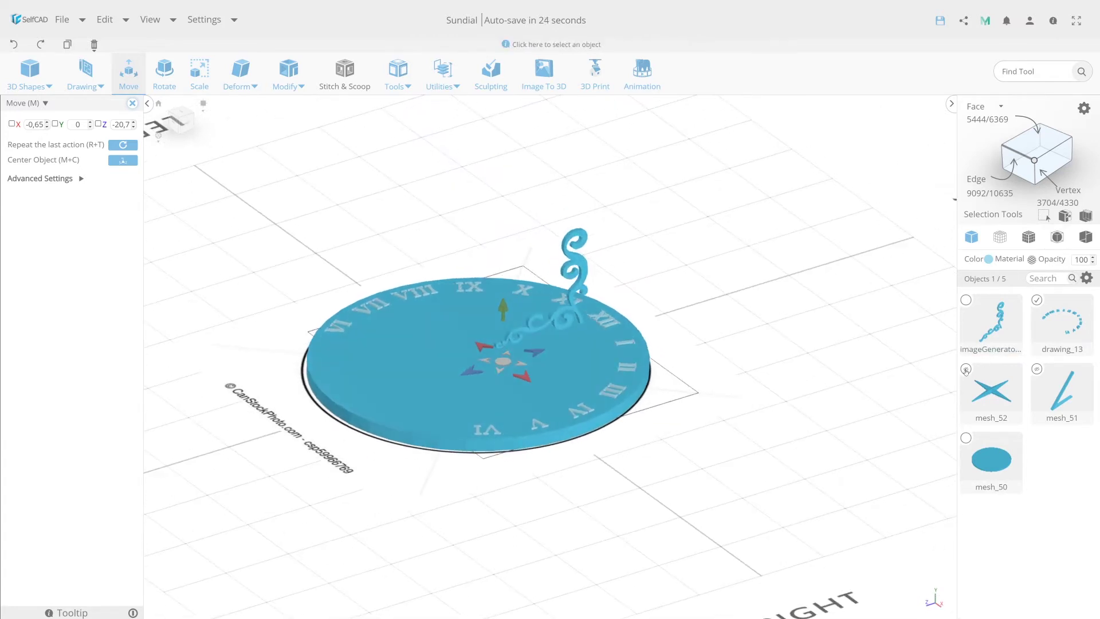
Step: Unhide gnomon blade mesh_51 and rotate all five objects 270° about X
click(1041, 370)
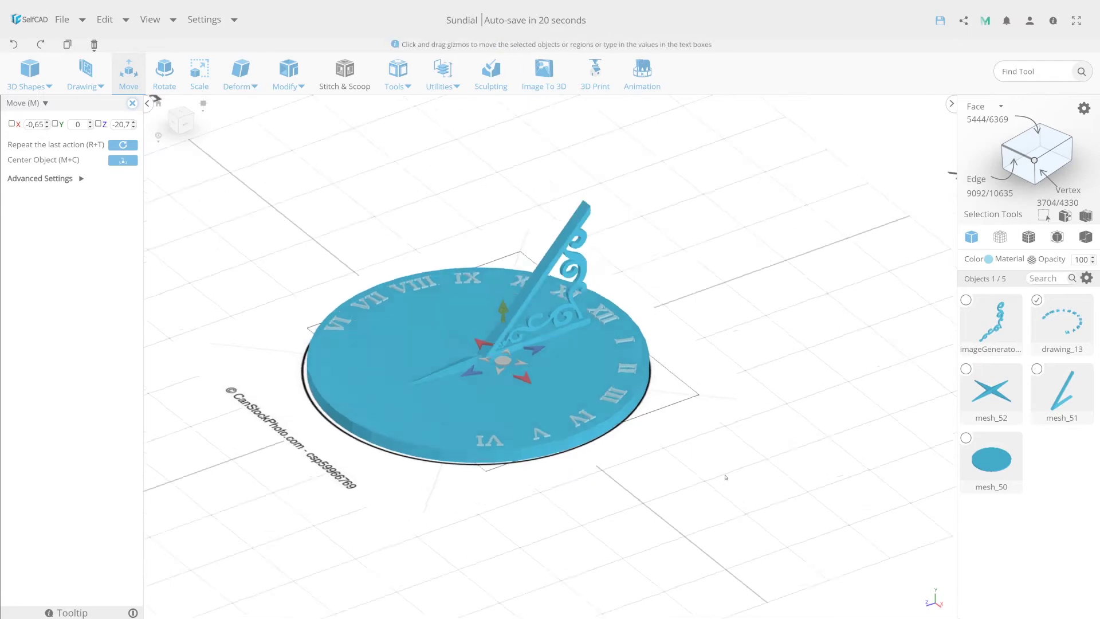
scroll(751, 501, up, 3)
drag(741, 498, 680, 460)
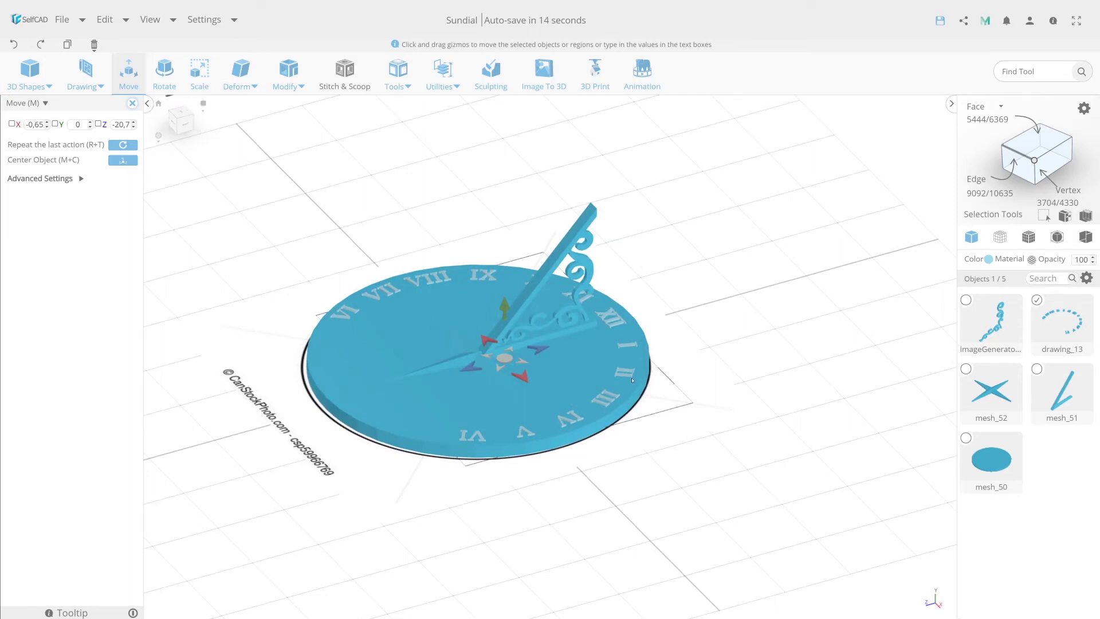
key(ctrl+a)
click(164, 71)
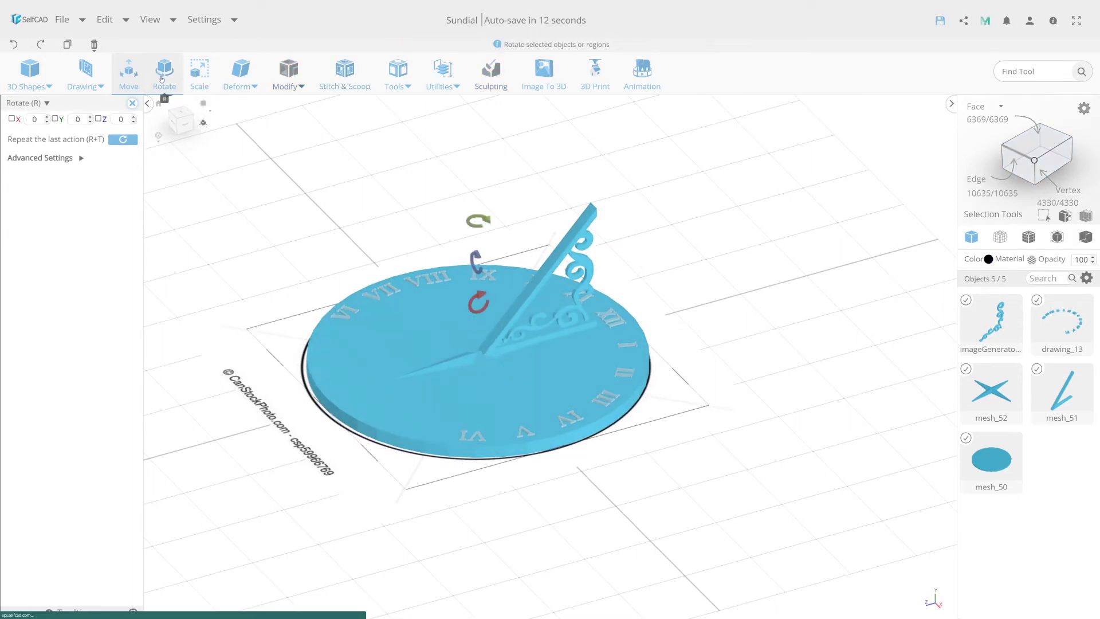
drag(482, 302, 493, 347)
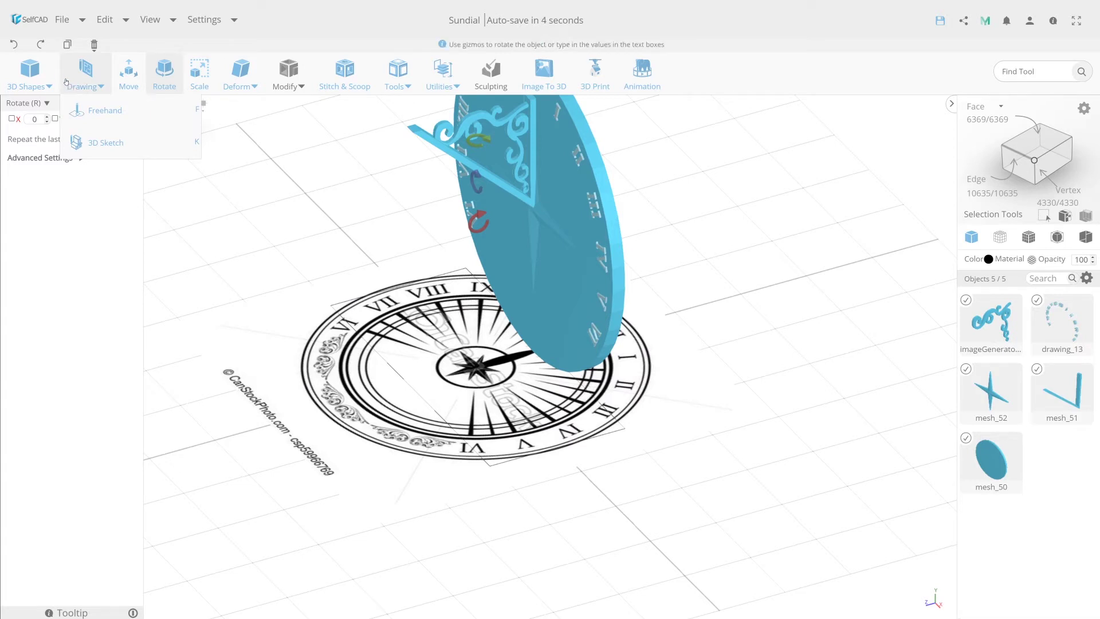
Step: Create a 'SelfCAD' text object in the Niconne script font beside the dial and finalize it
click(102, 110)
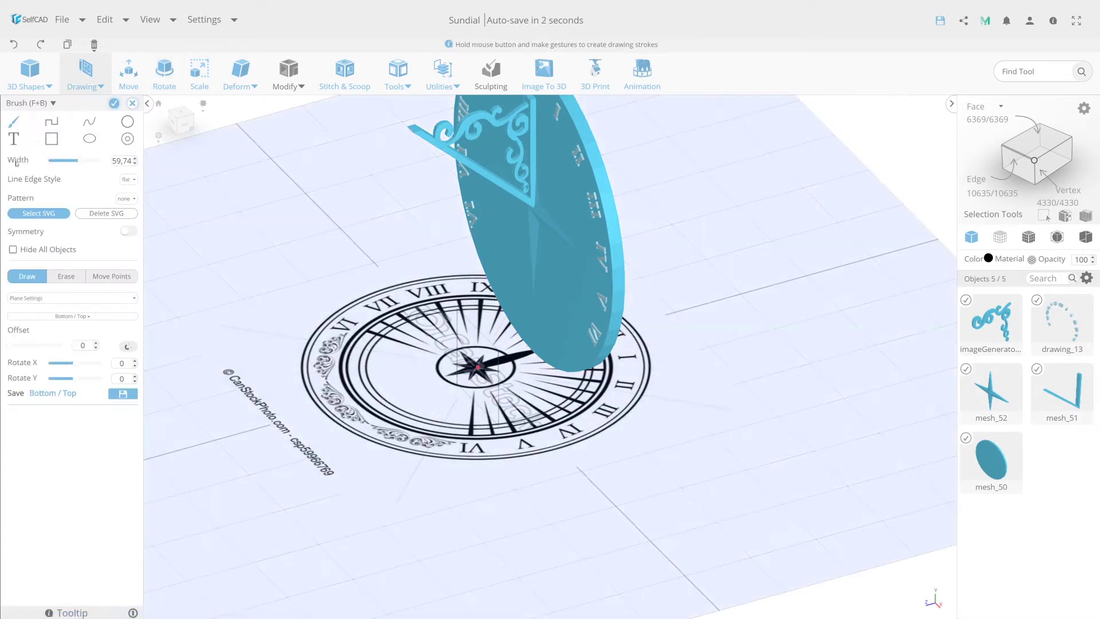
click(16, 141)
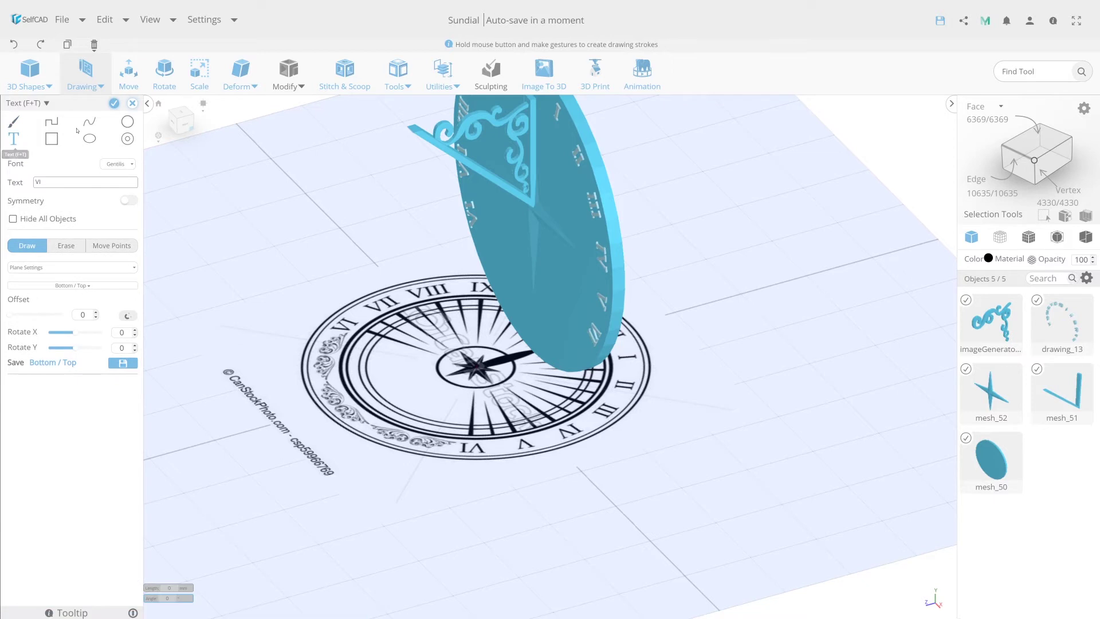
double_click(57, 182)
text(SelfCAD)
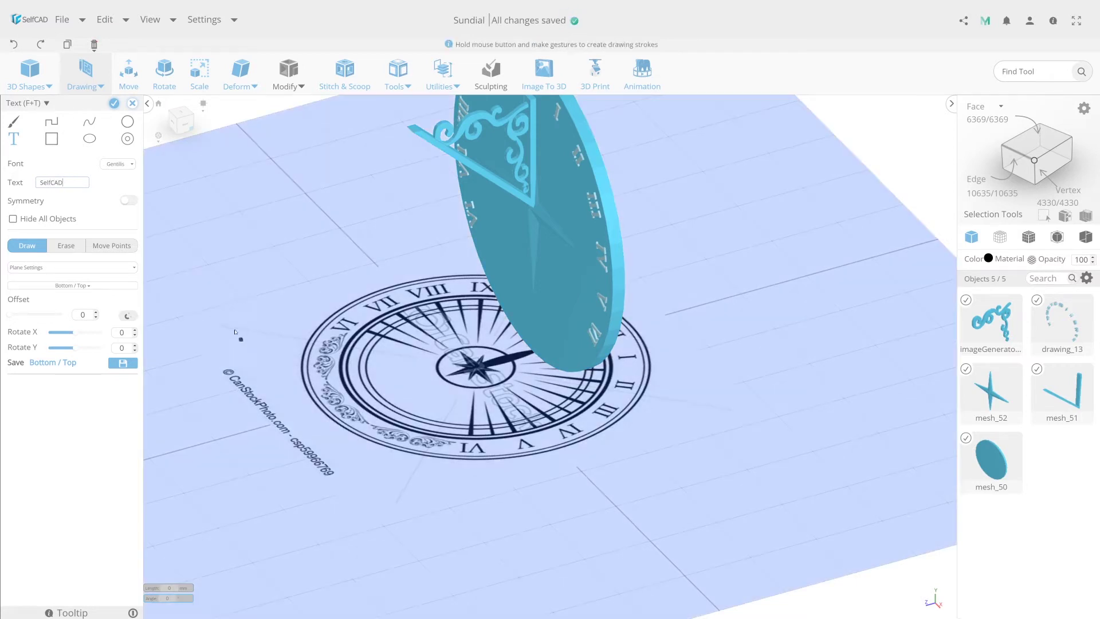
click(120, 163)
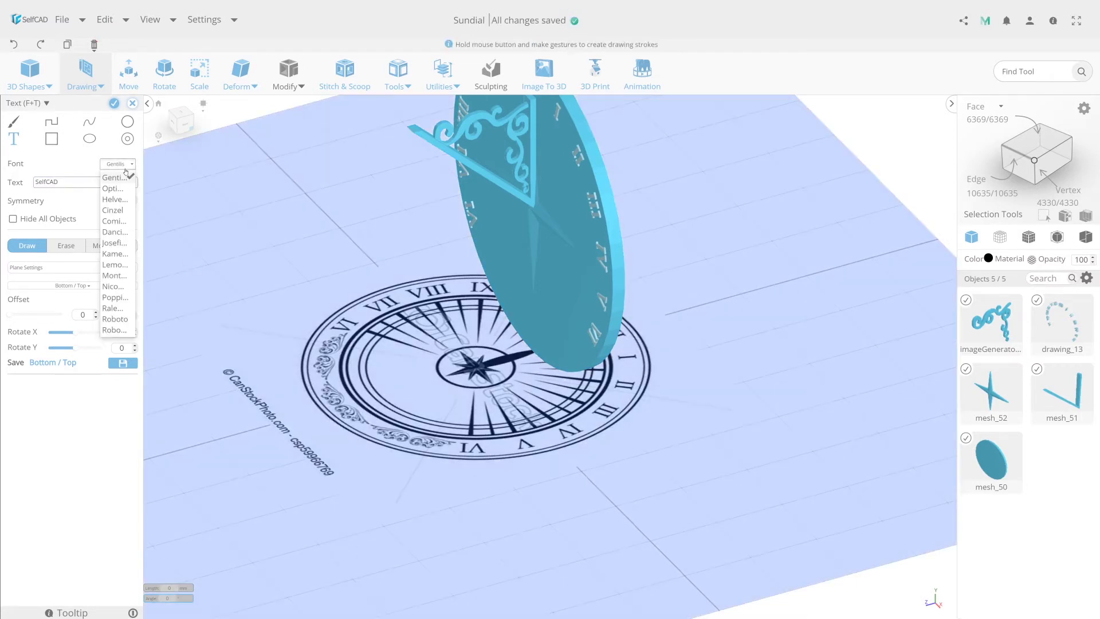
click(117, 288)
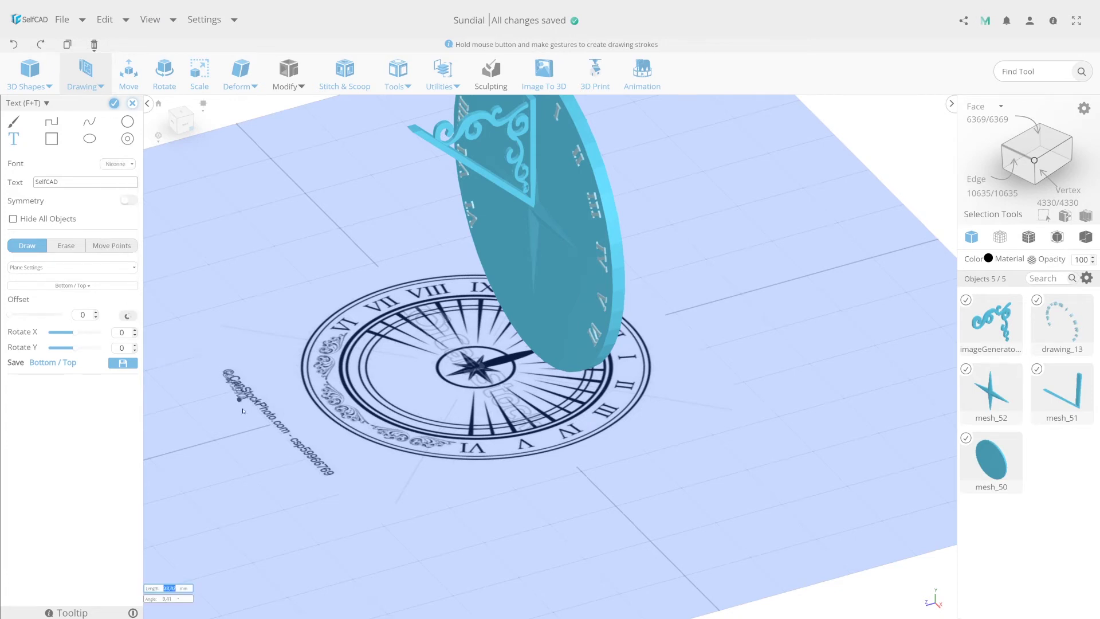
click(308, 472)
click(114, 104)
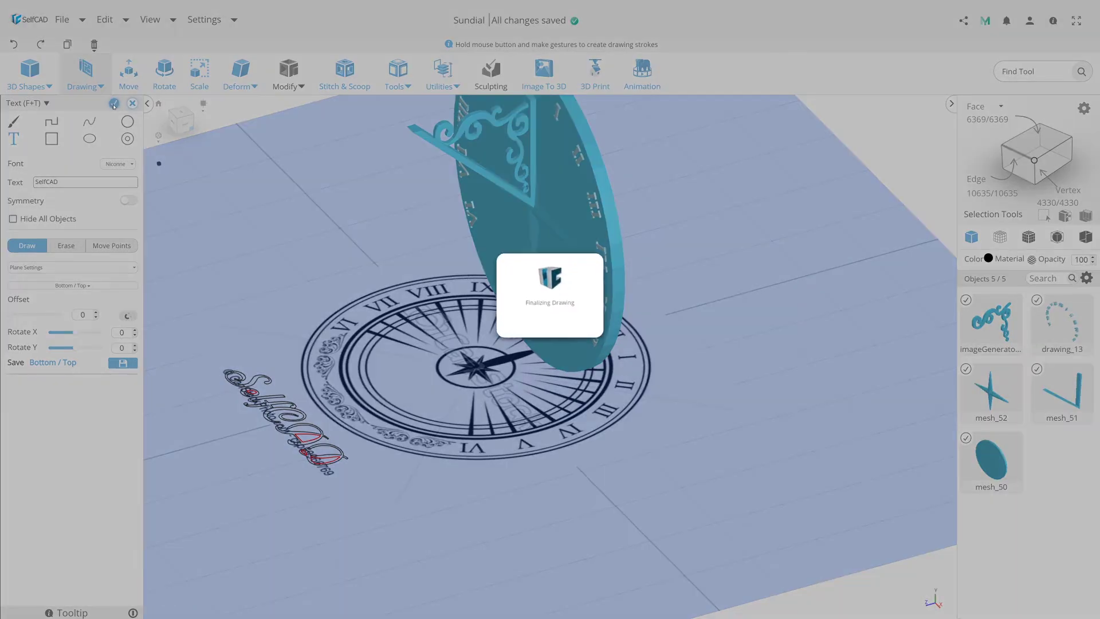
Step: Scale the SelfCAD text's Y from 16,5 to 5,2 and raise its resolution to detail level 6
scroll(167, 427, up, 5)
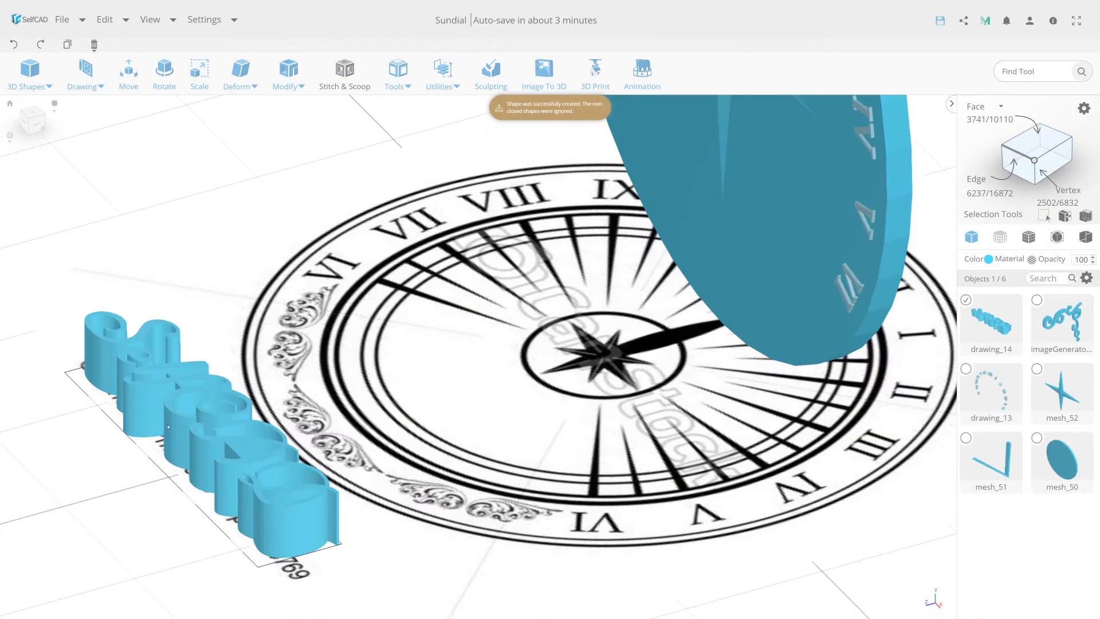
click(165, 71)
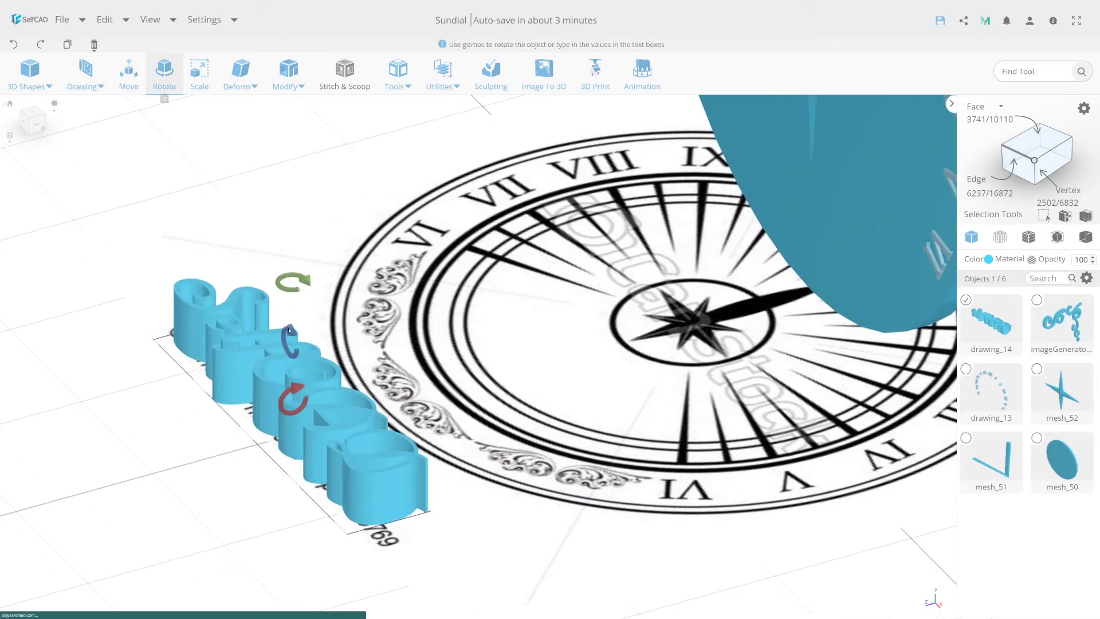
key(s)
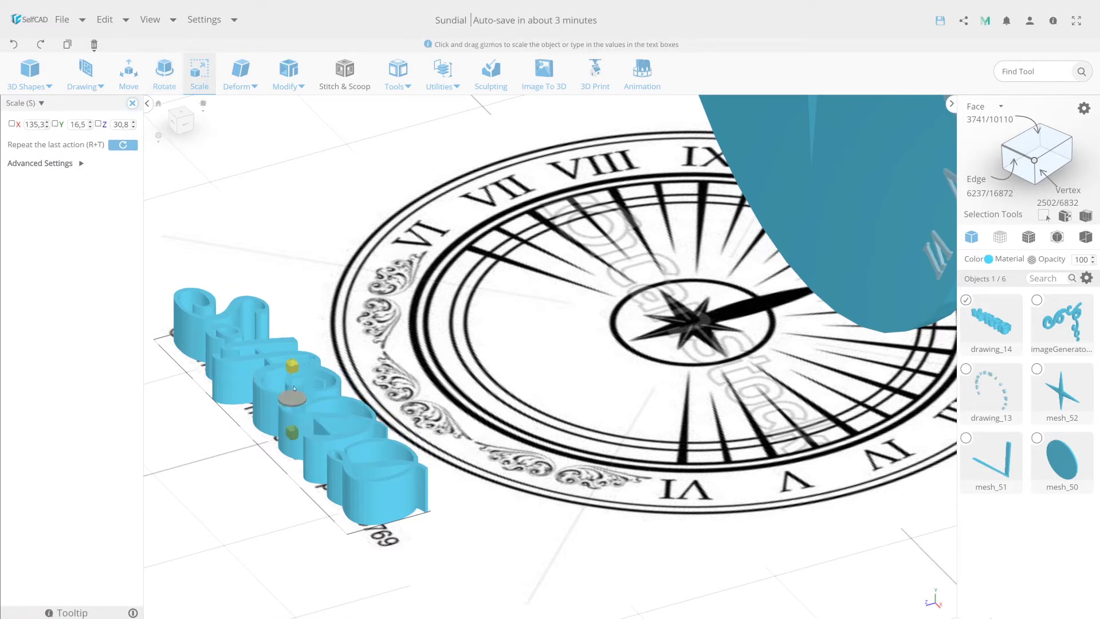
drag(294, 388, 309, 367)
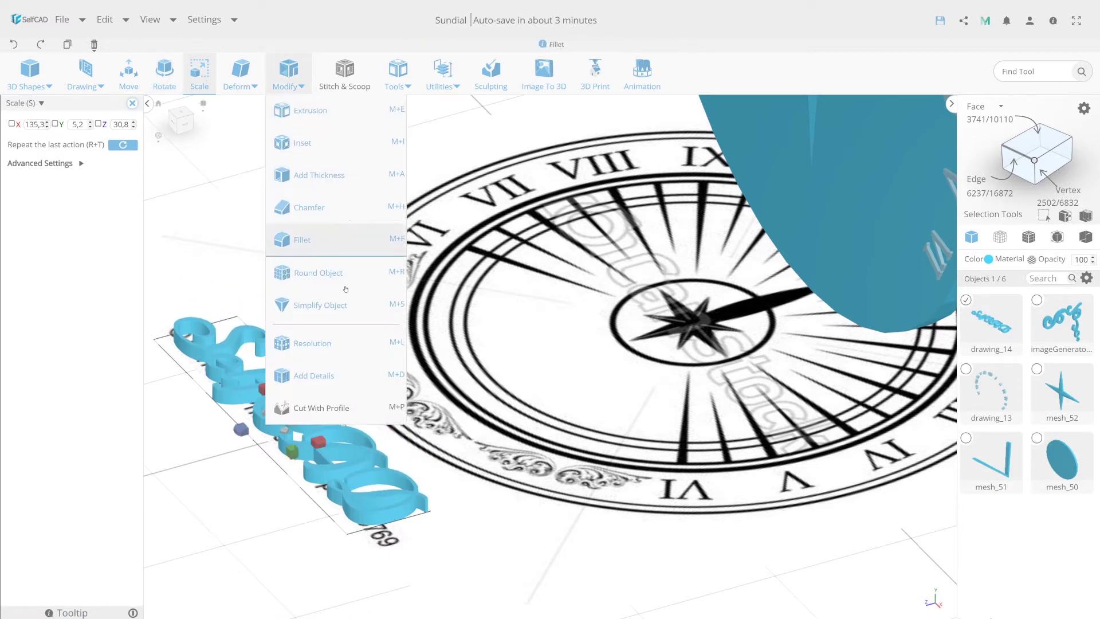
click(348, 350)
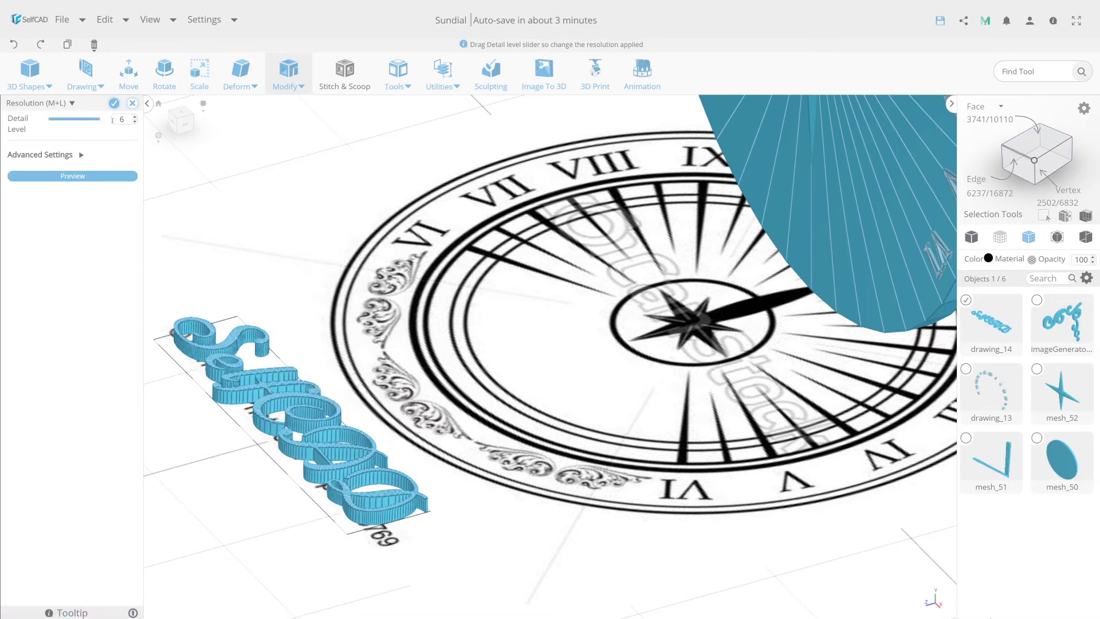
key(Return)
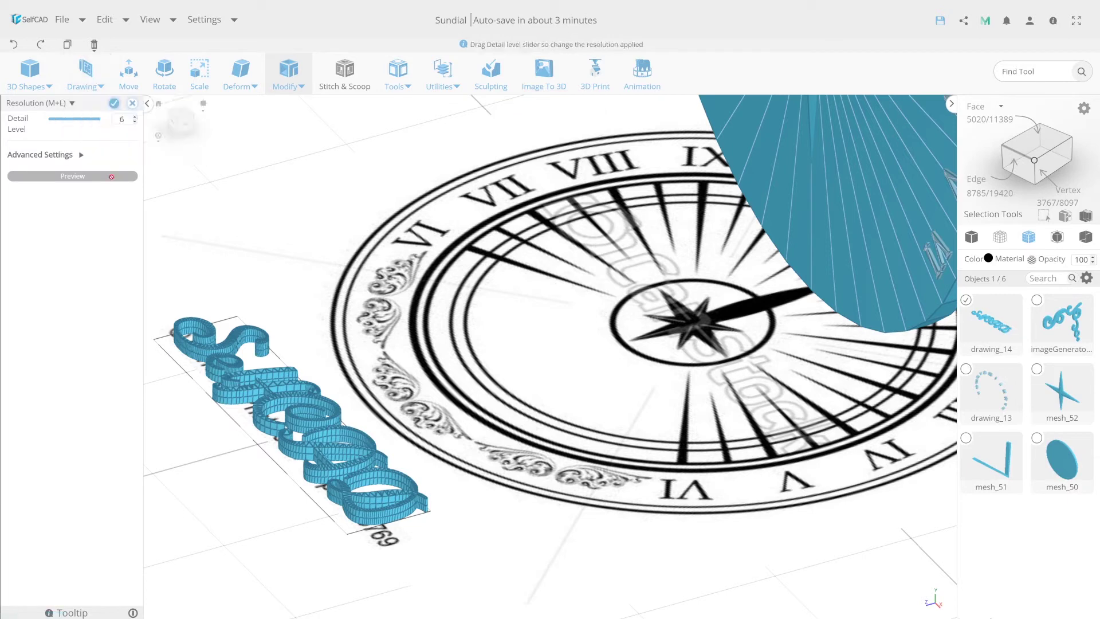
click(112, 103)
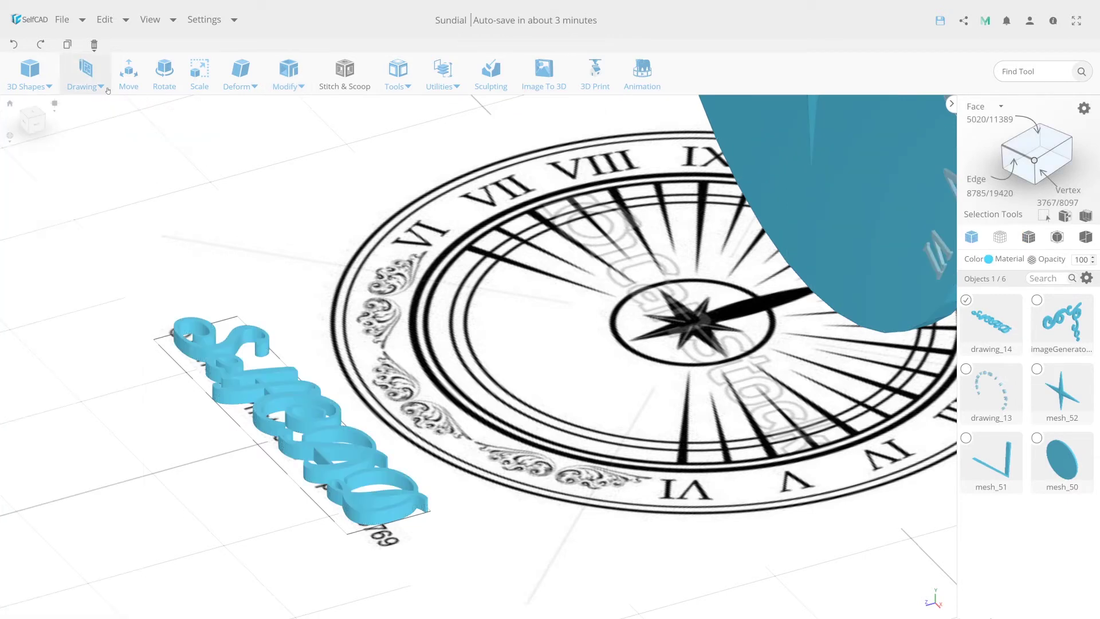
Step: In front view, turn the SelfCAD text 41° around Z and adjust the rotation step setting
click(163, 71)
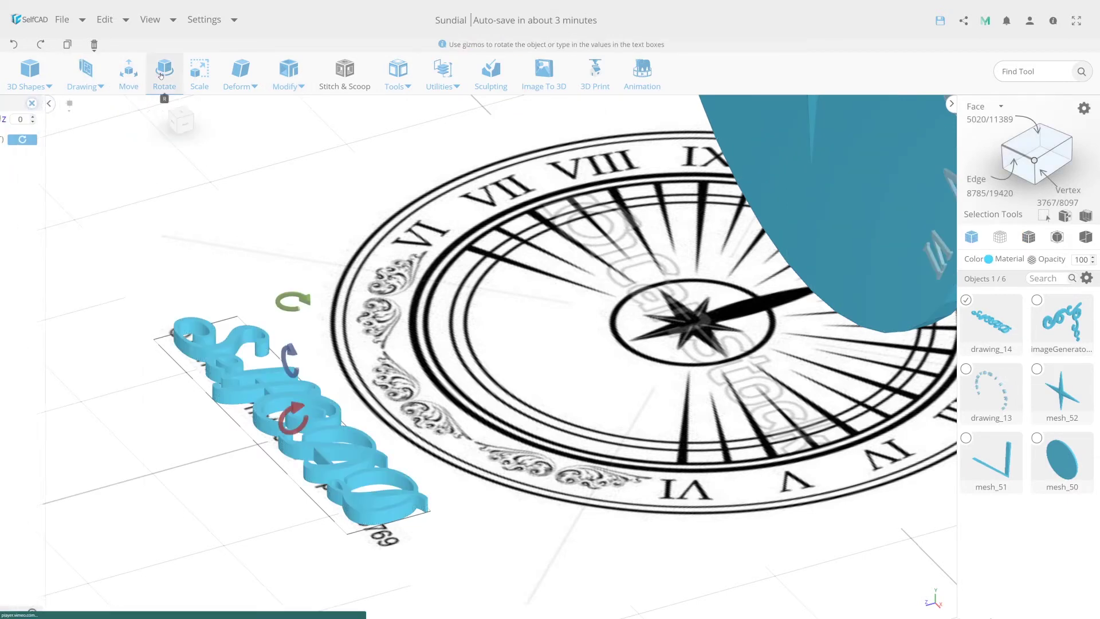
scroll(318, 329, down, 5)
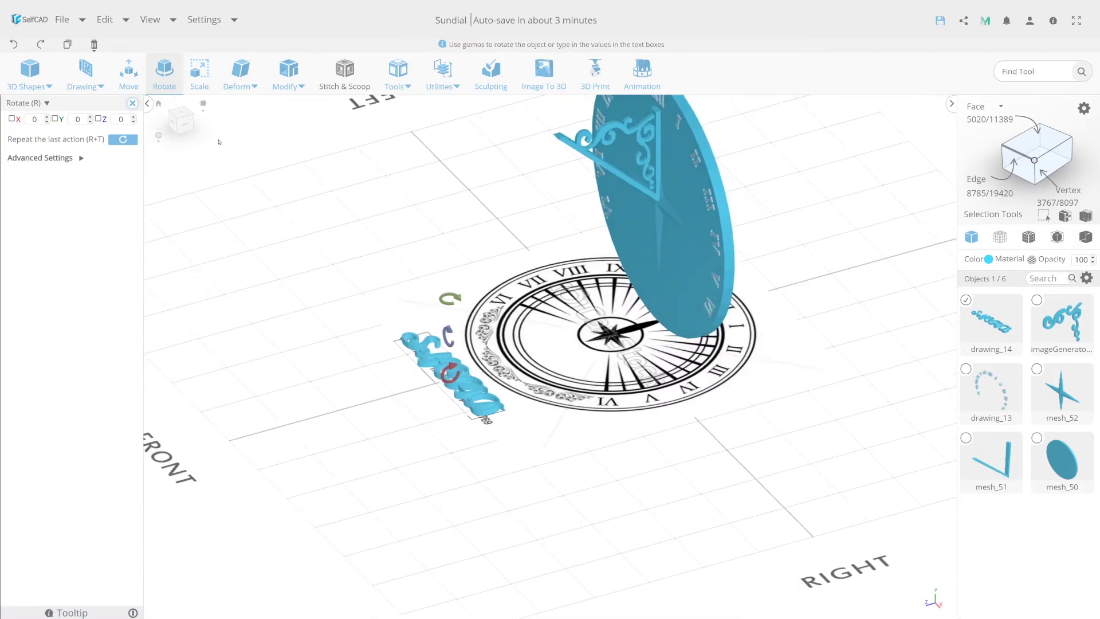
click(176, 123)
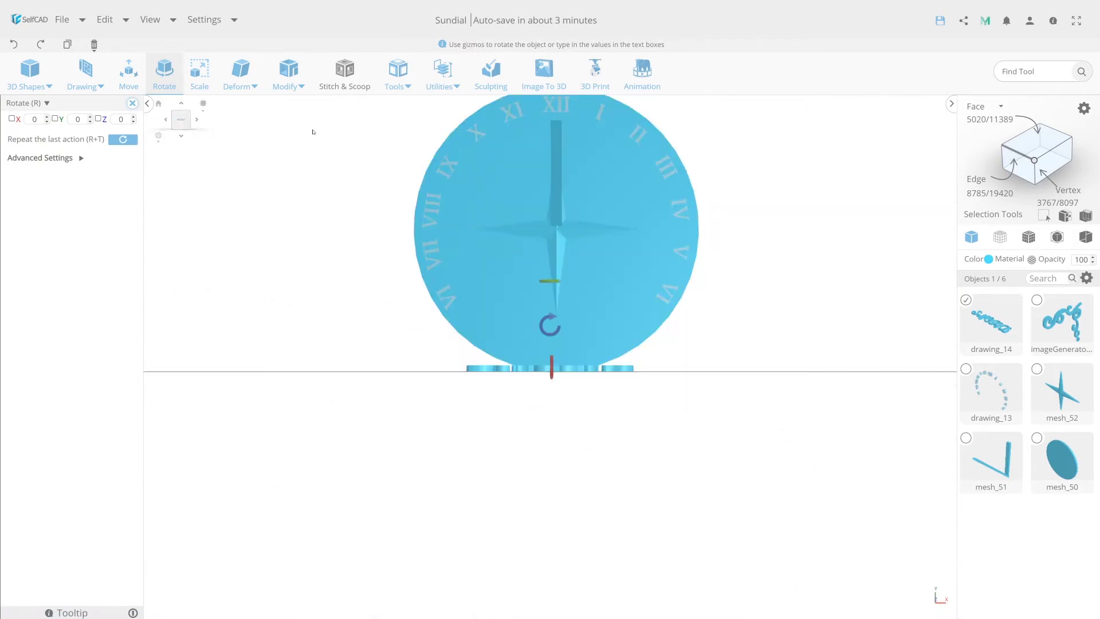
click(159, 71)
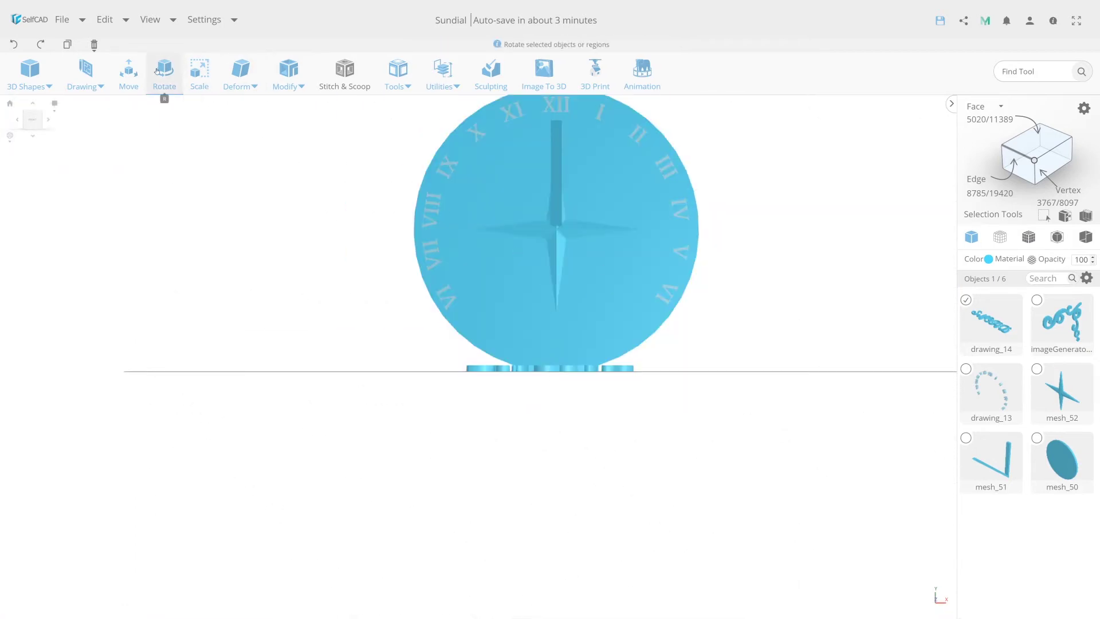
click(157, 70)
drag(533, 324, 558, 289)
click(82, 158)
click(121, 180)
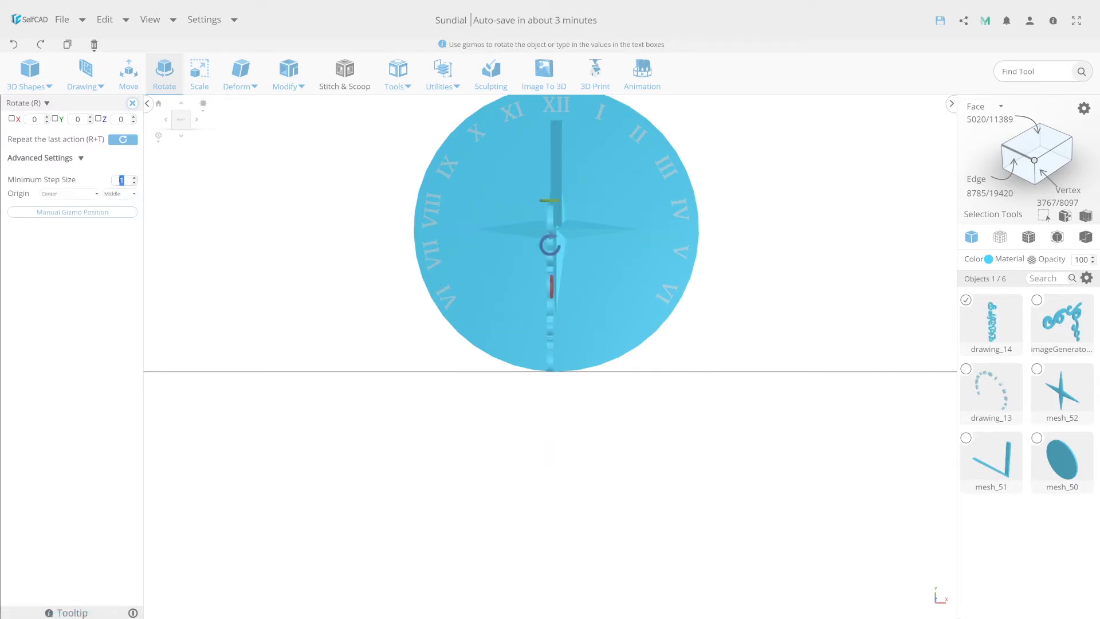
Step: Stand the SelfCAD text upright by rotating it 90° about Y
click(346, 353)
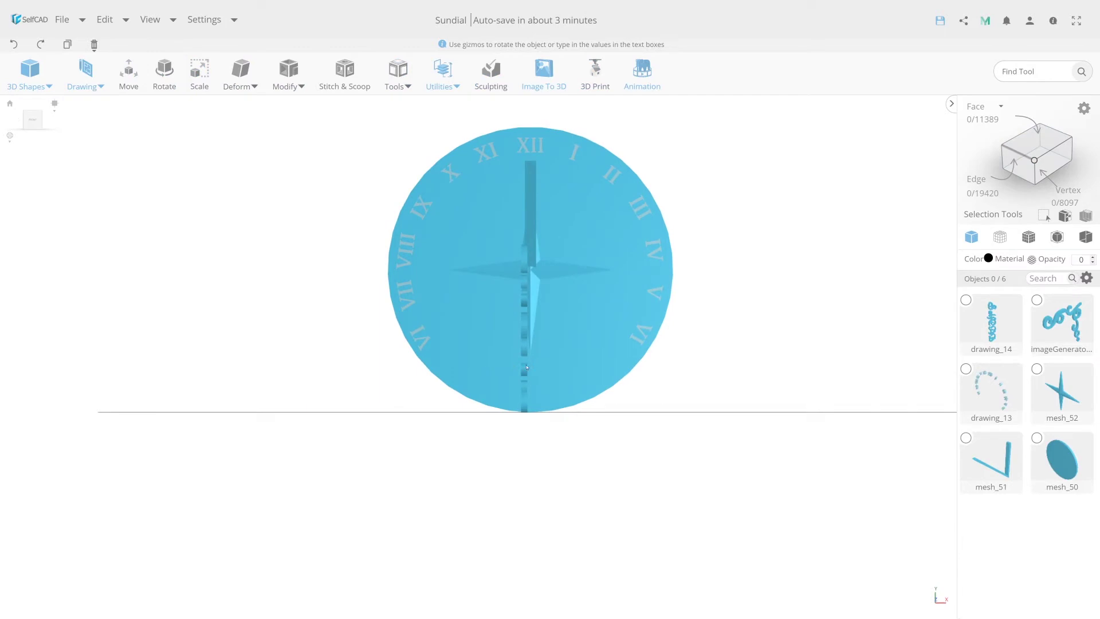
click(526, 367)
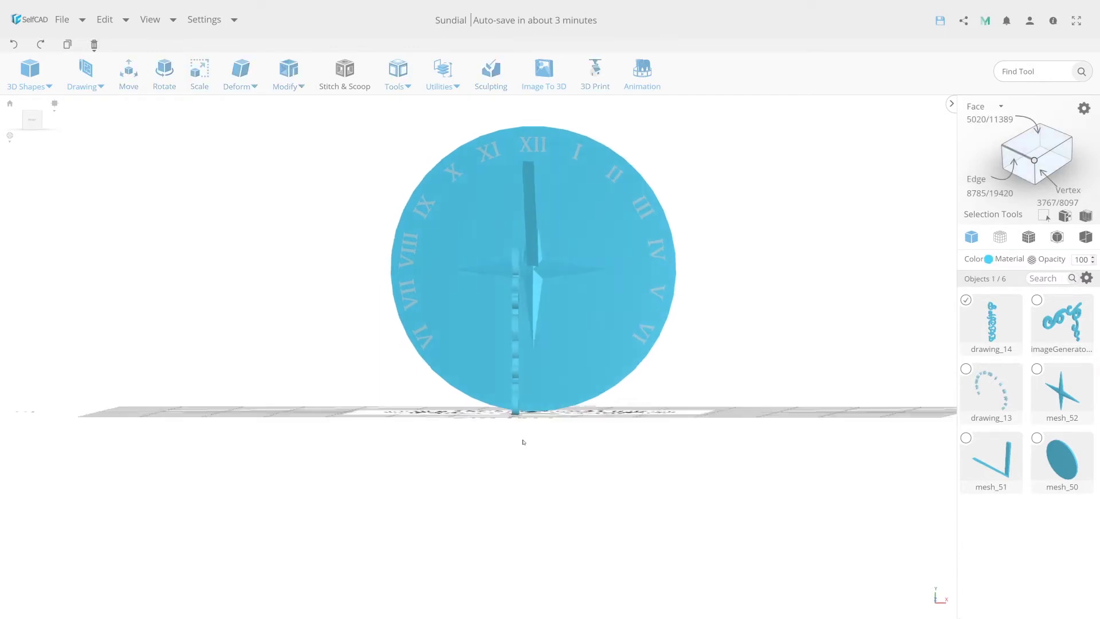
mouse_move(527, 367)
mouse_down()
mouse_move(349, 460)
mouse_move(386, 454)
mouse_up()
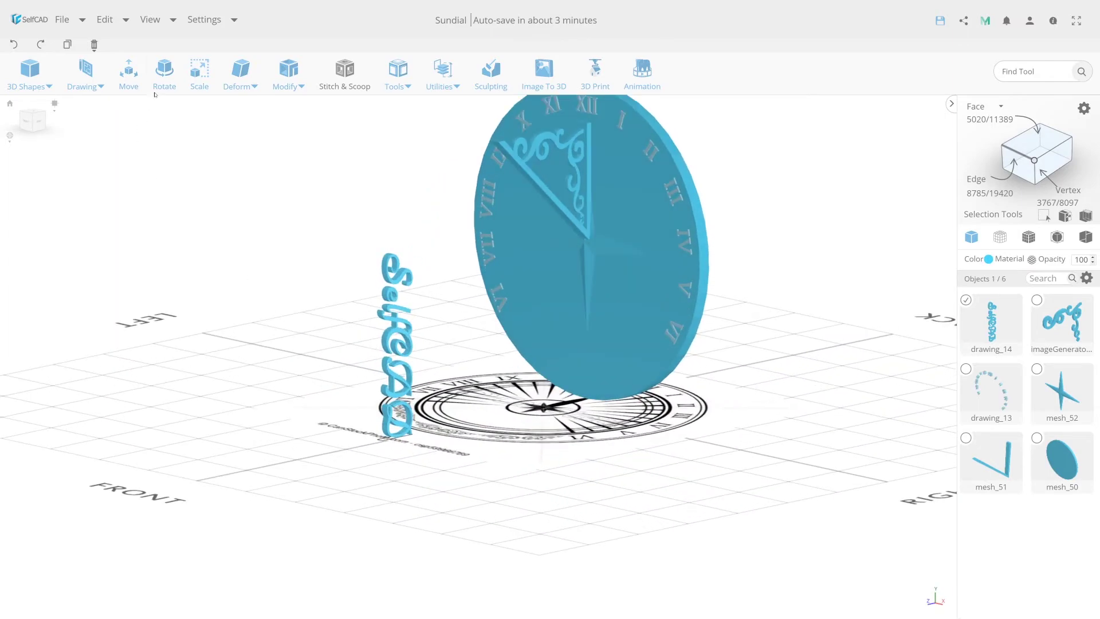
key(r)
drag(382, 307, 404, 228)
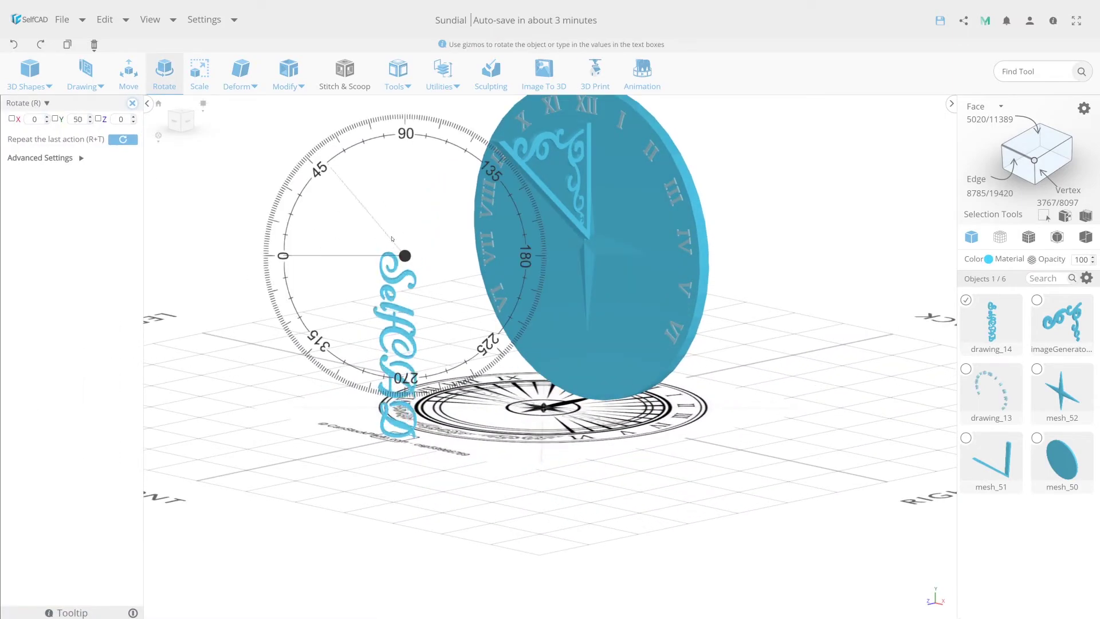
scroll(721, 356, down, 3)
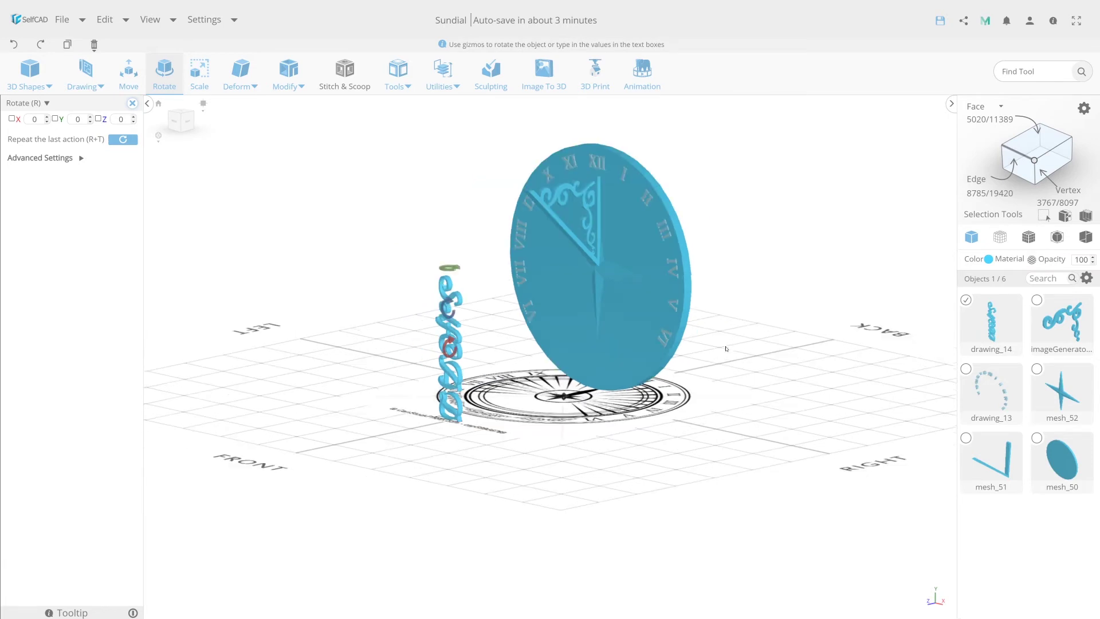
drag(698, 338, 721, 356)
Step: Spin the other sundial parts 50° around the dial face, then select only the SelfCAD text
click(1065, 215)
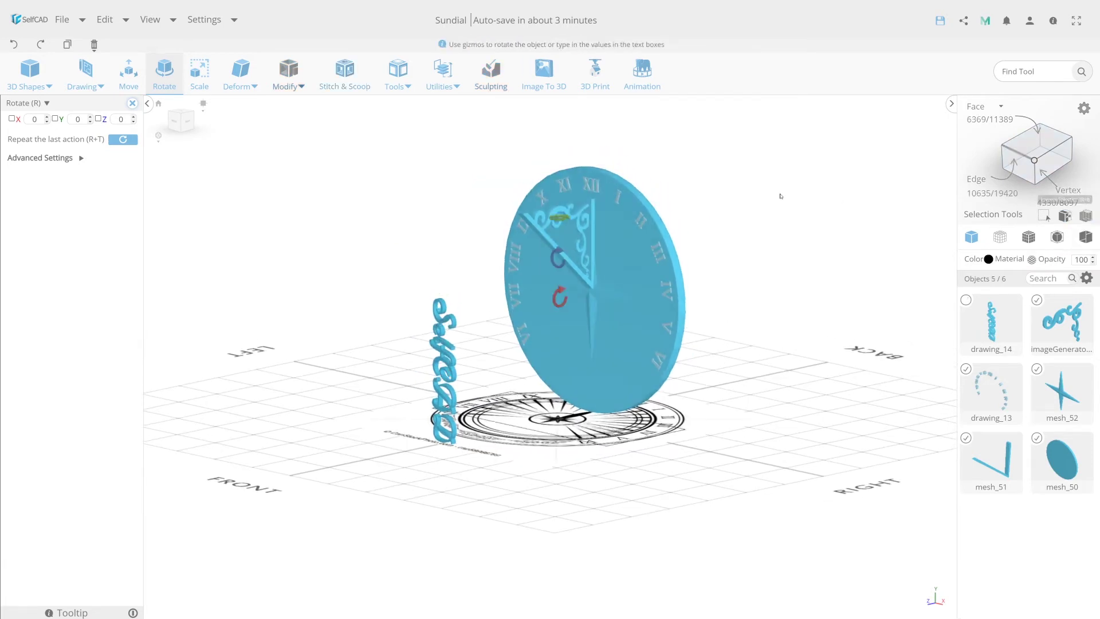
click(175, 123)
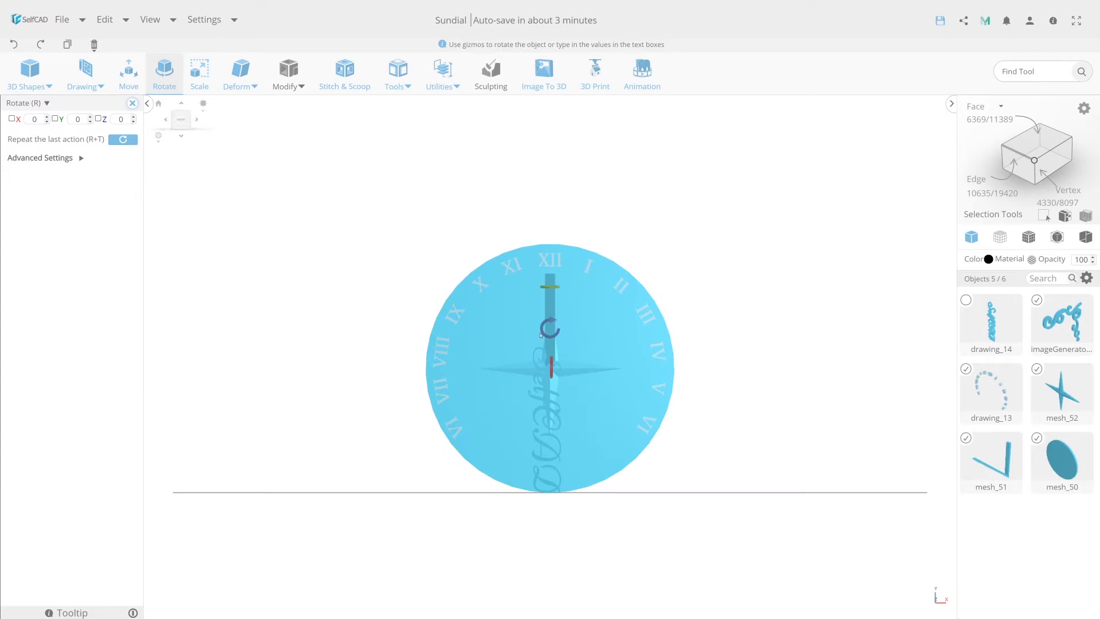
click(177, 126)
mouse_move(550, 328)
mouse_down()
mouse_move(543, 313)
mouse_move(556, 403)
mouse_up()
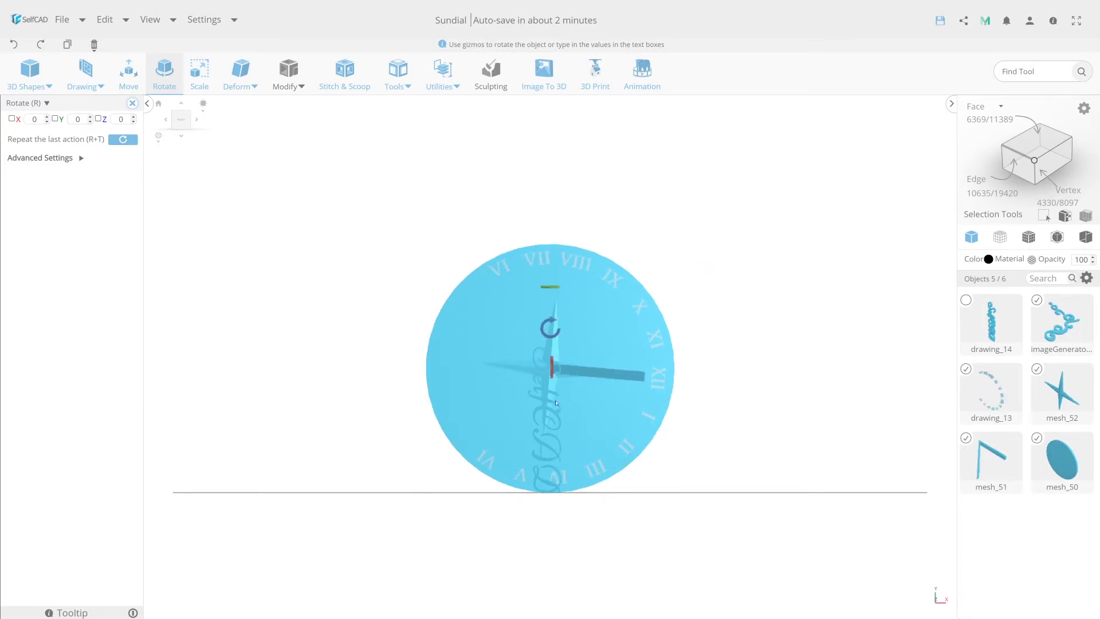
click(558, 416)
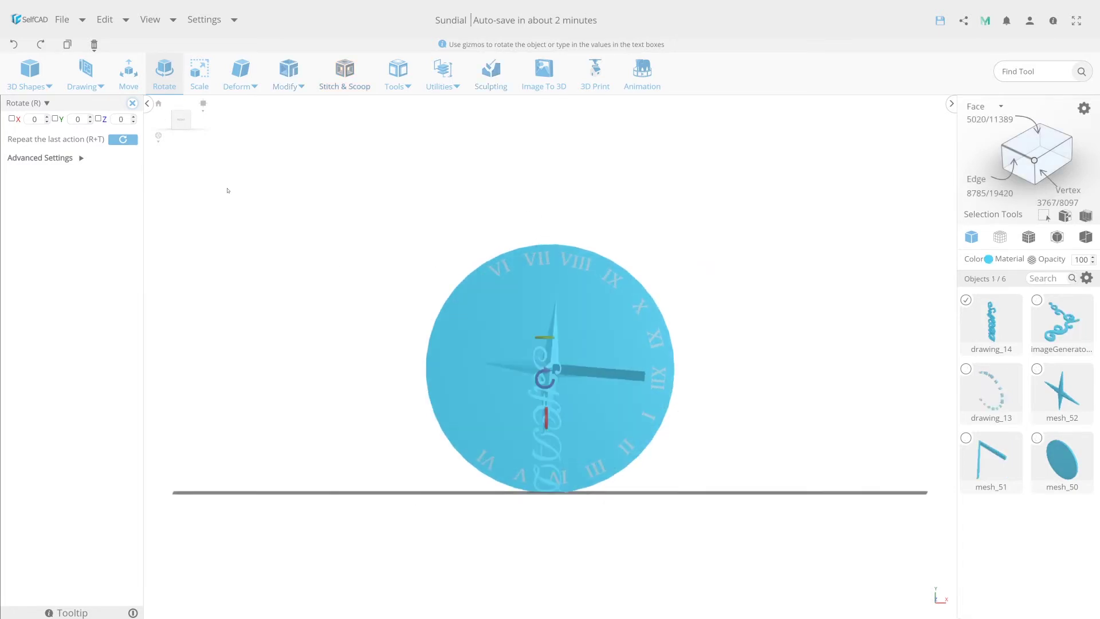
click(180, 121)
click(128, 71)
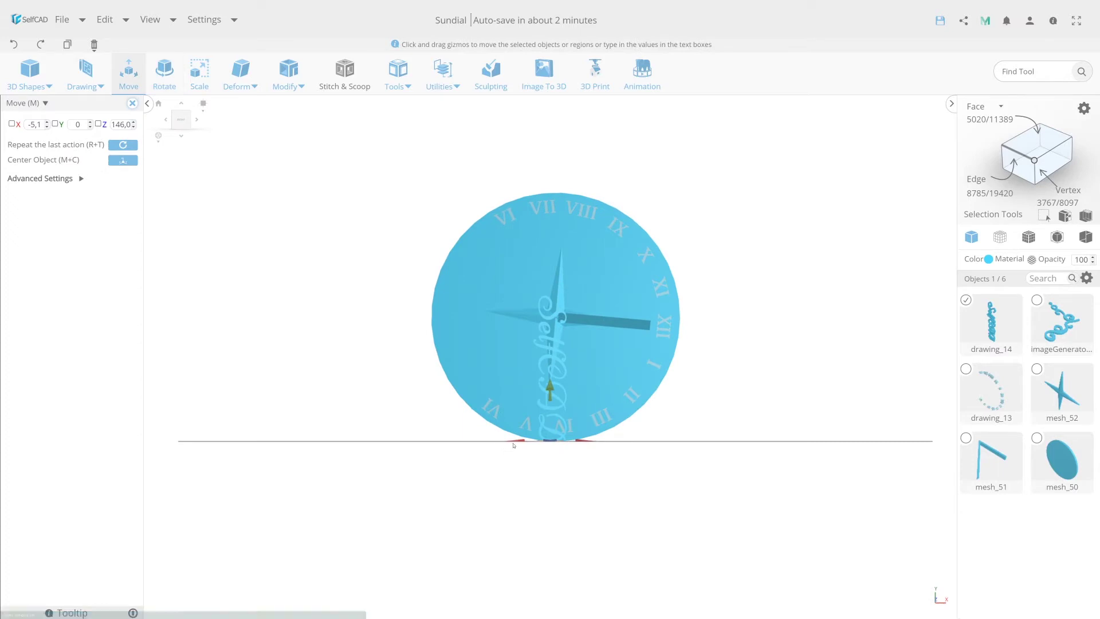
Step: Align the SelfCAD text to the disc mesh_50, centred vertically
drag(514, 441, 455, 442)
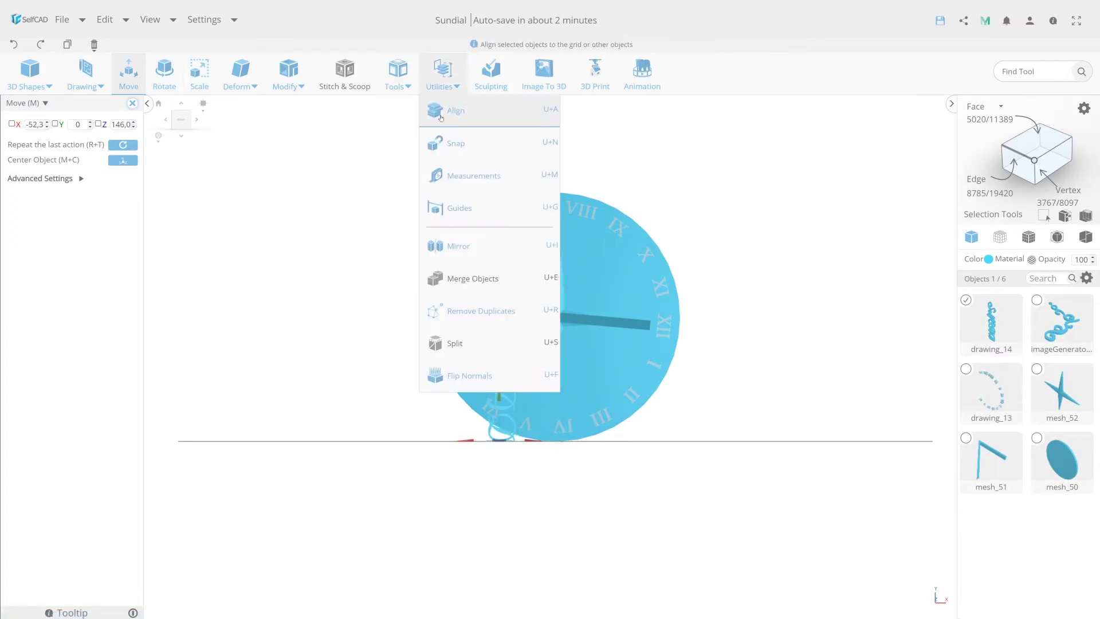
click(452, 108)
click(109, 120)
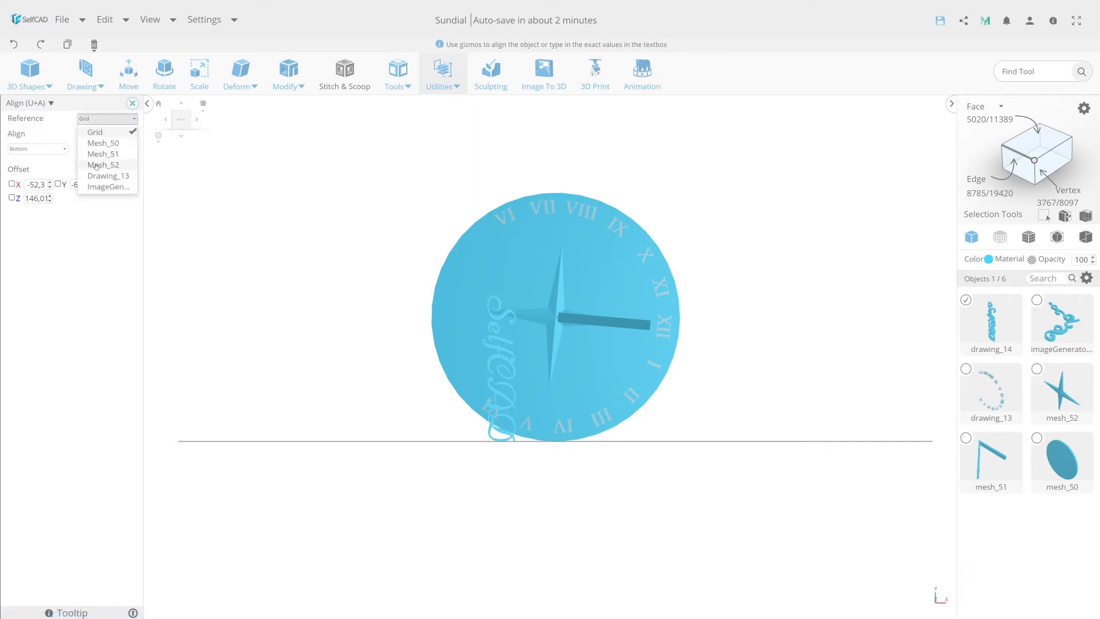
click(102, 144)
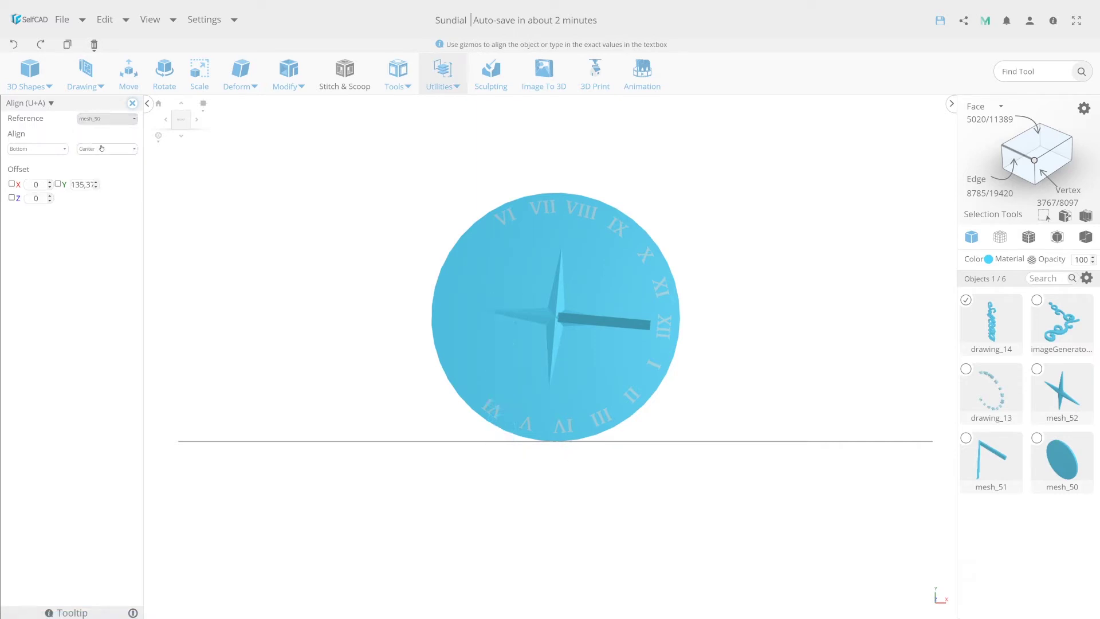
click(53, 150)
click(29, 166)
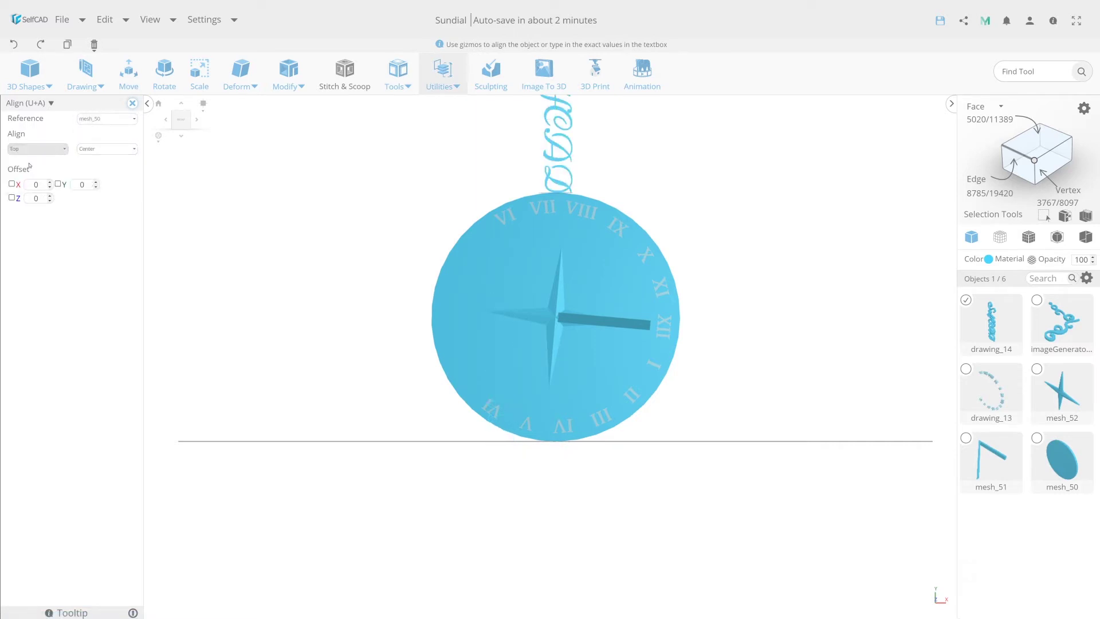
click(36, 149)
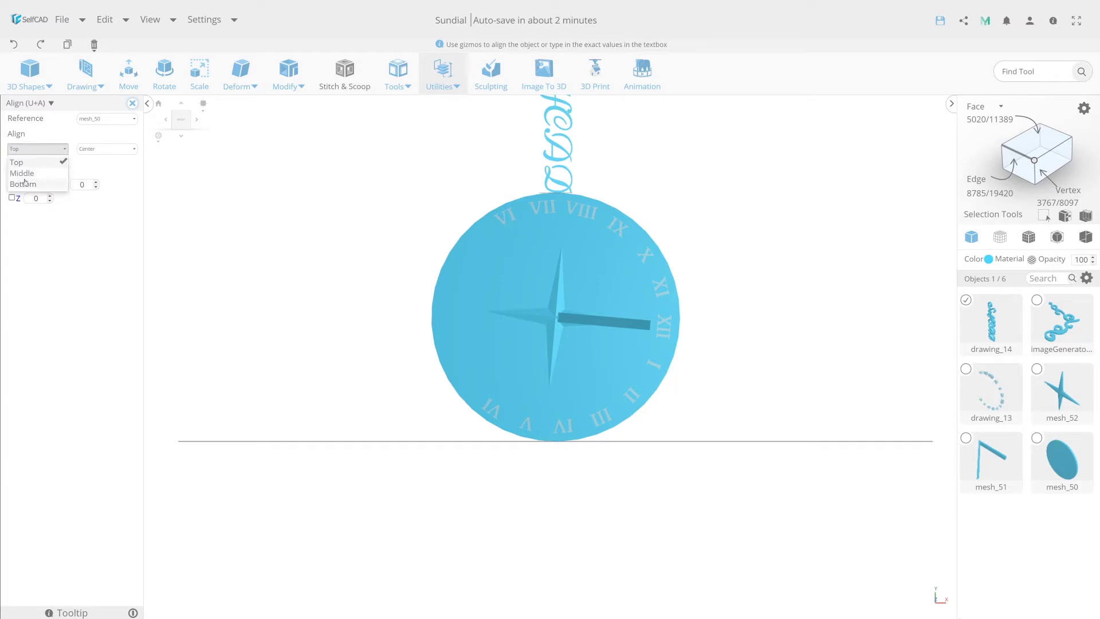
click(22, 173)
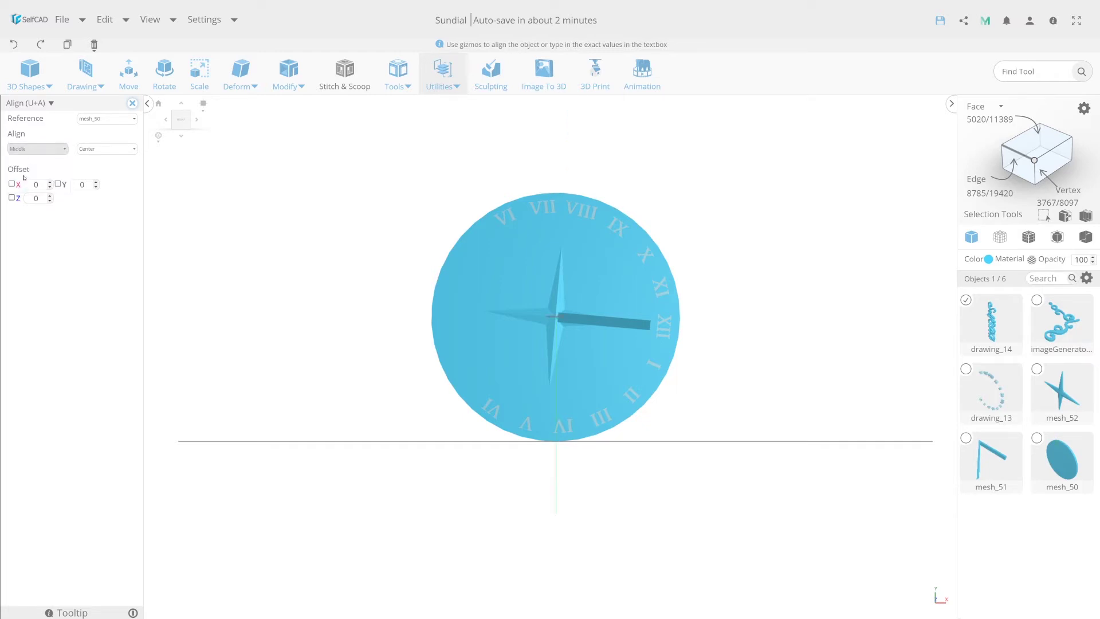
Step: Move the text to the dial's left side and shrink it uniformly to about 21.67 × 95.23 × 3.66
click(129, 80)
drag(523, 391, 422, 386)
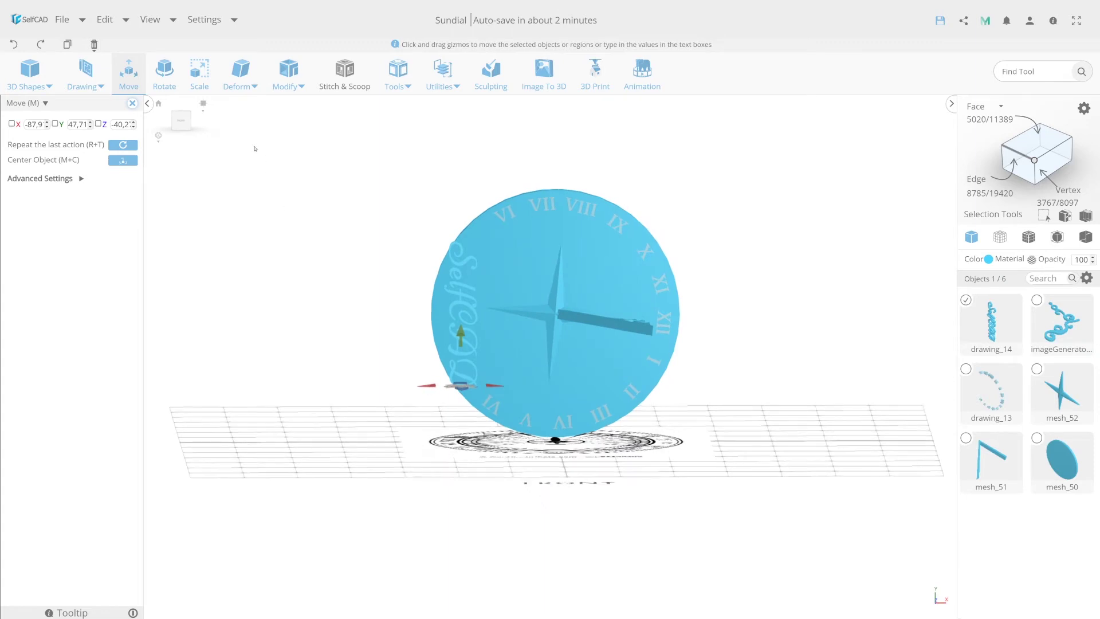
click(180, 122)
click(199, 72)
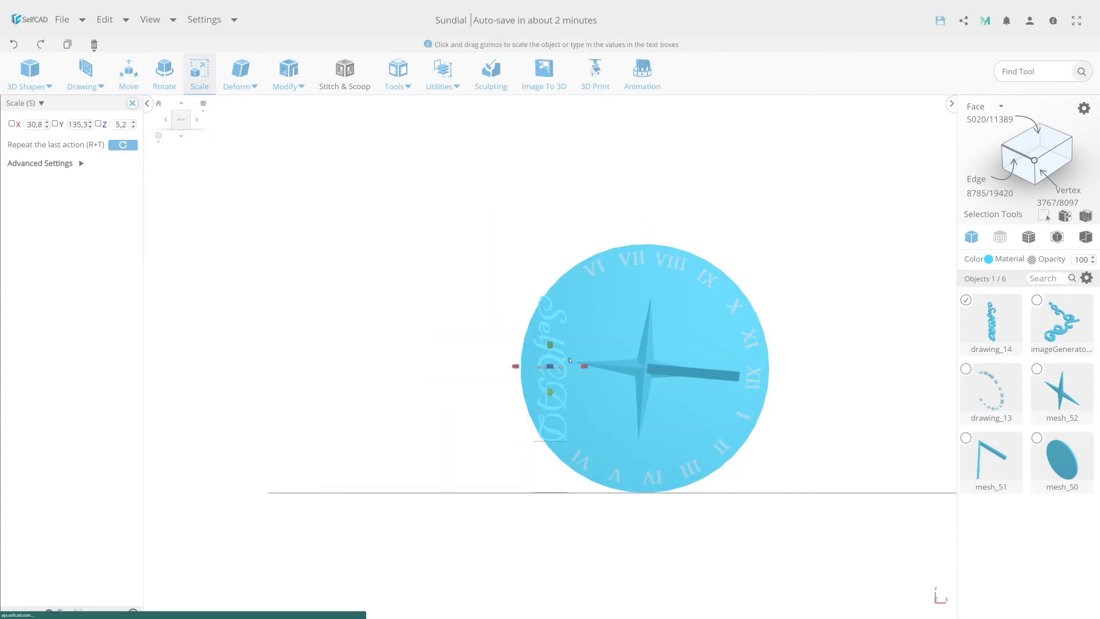
right_drag(555, 369, 551, 360)
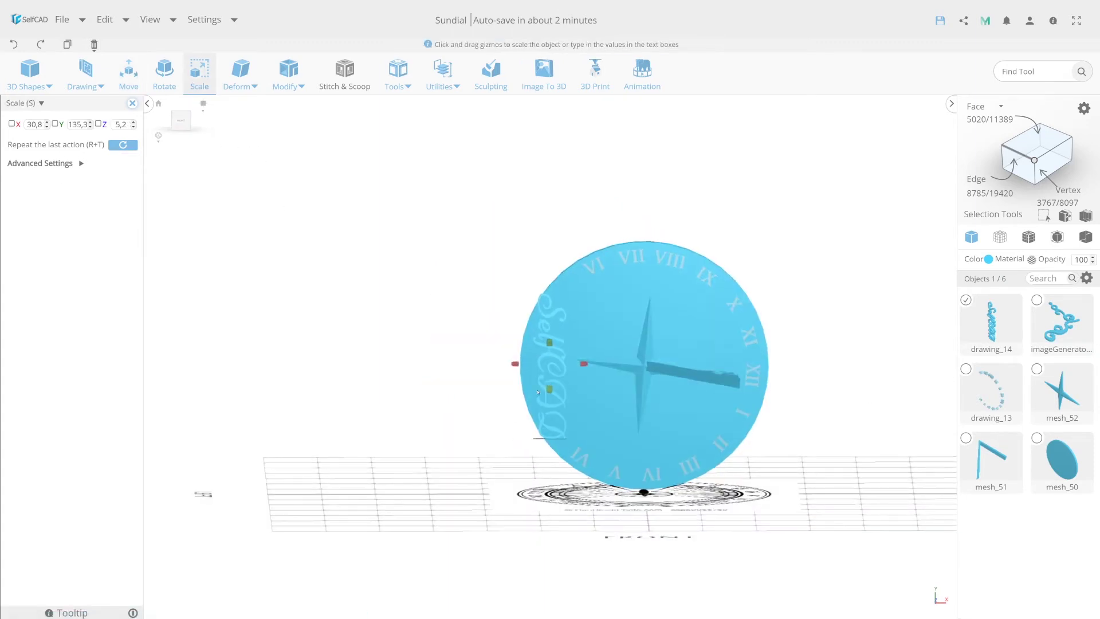
drag(552, 366, 547, 356)
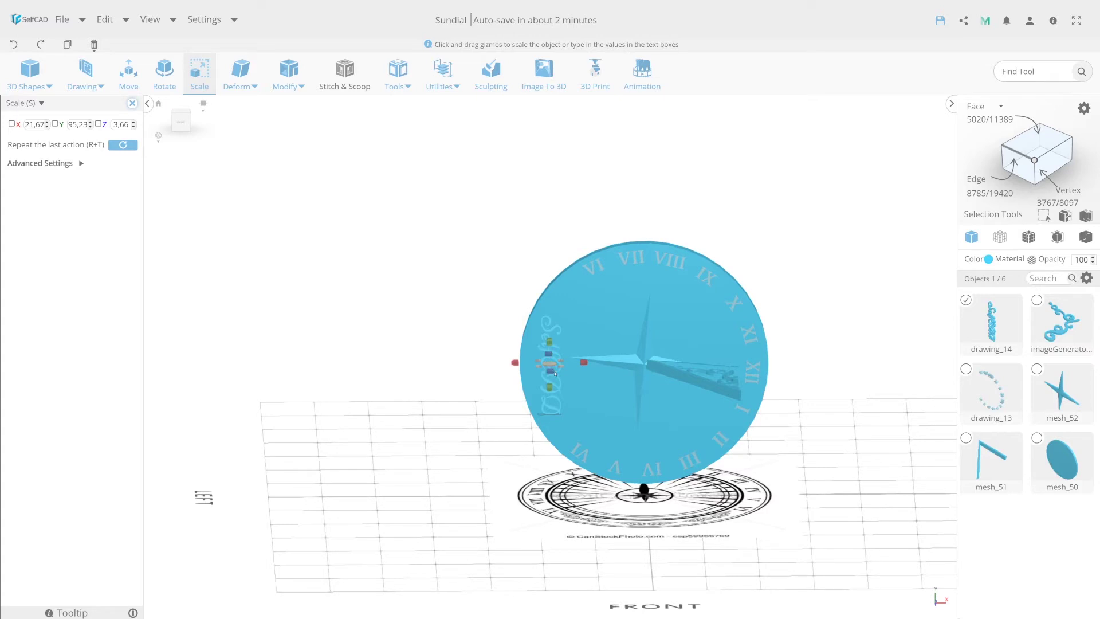
Step: Undo the text's vertical stretch, try a Bend with Dynamic Origin, and nudge the text left
right_drag(441, 415, 423, 390)
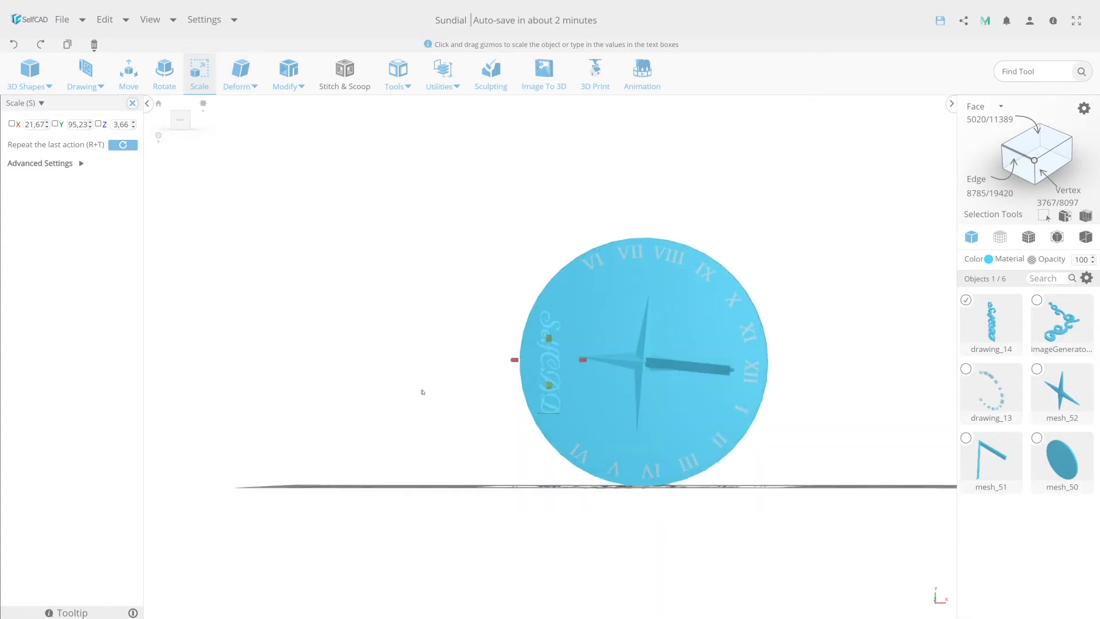
drag(551, 389, 552, 395)
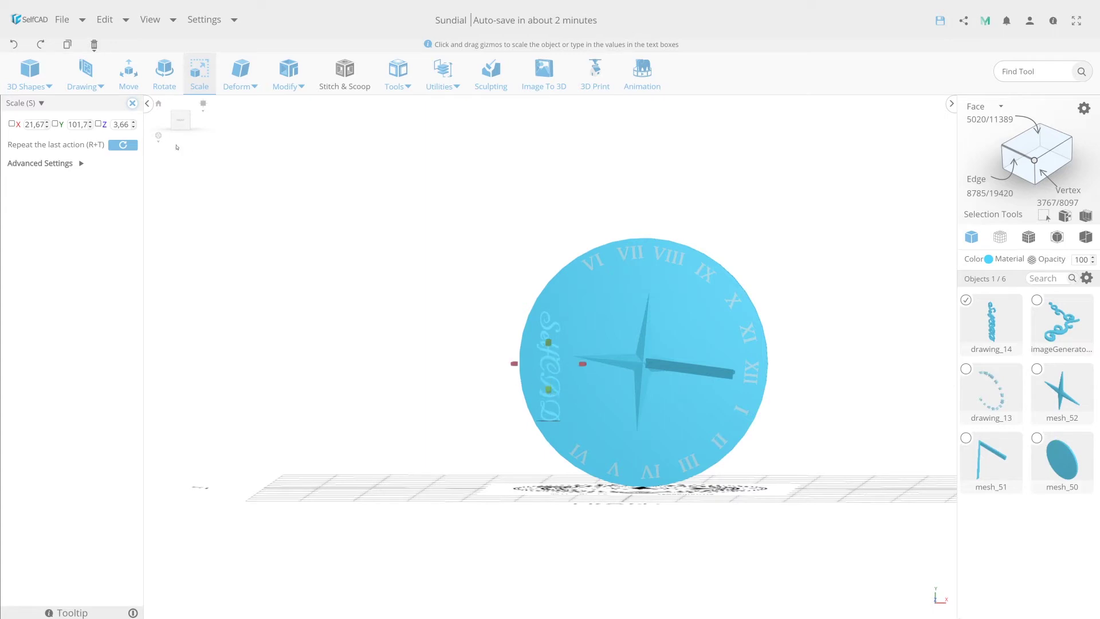
click(14, 44)
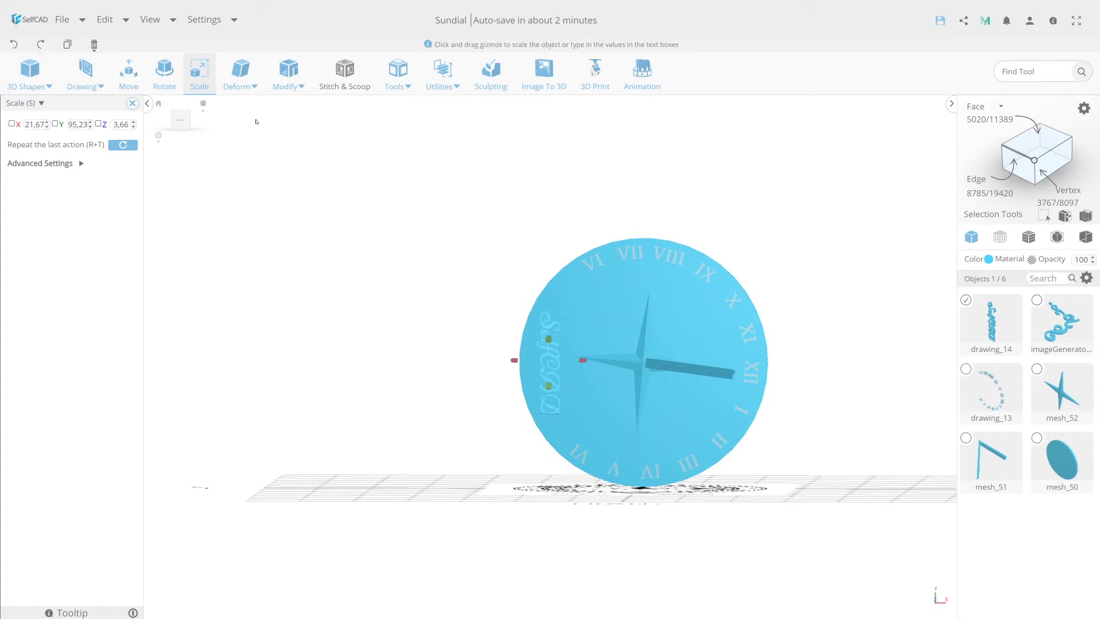
click(240, 78)
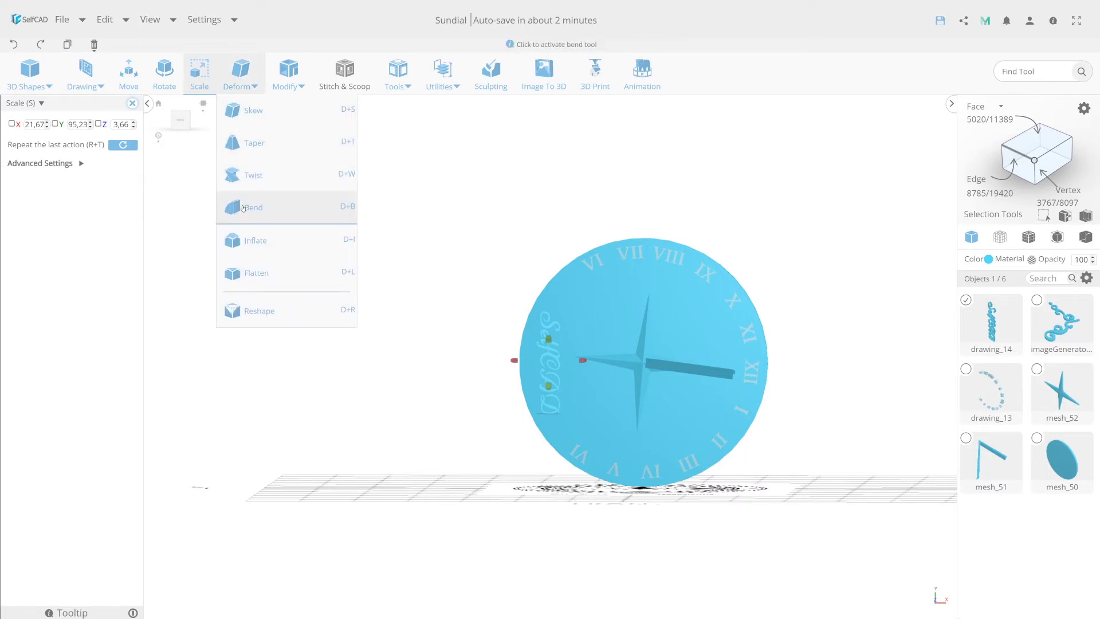
click(235, 202)
click(65, 149)
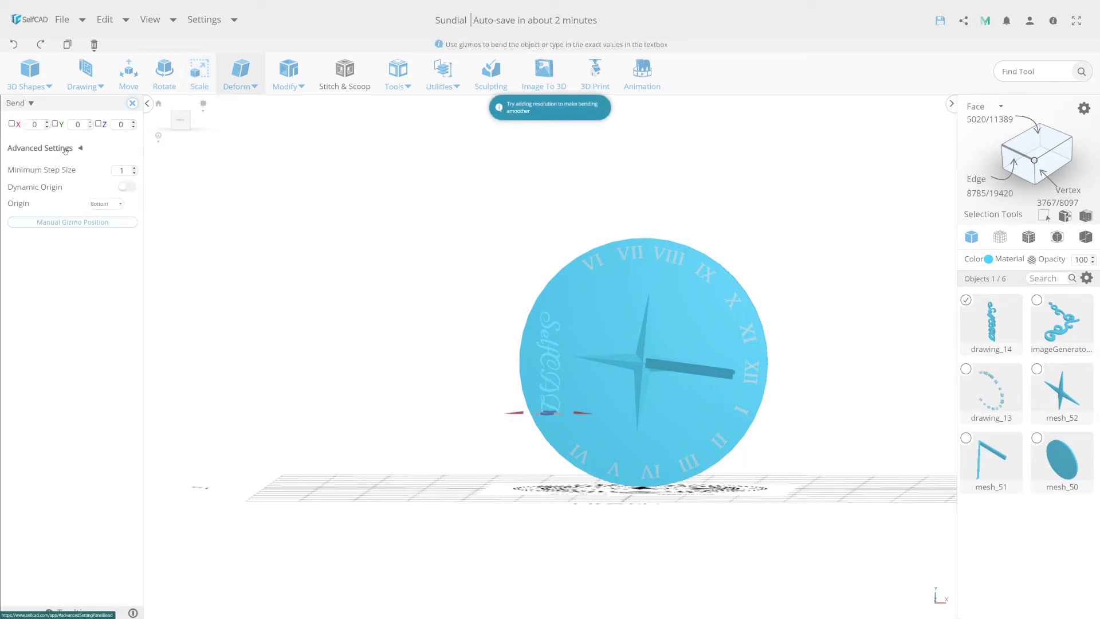
click(125, 187)
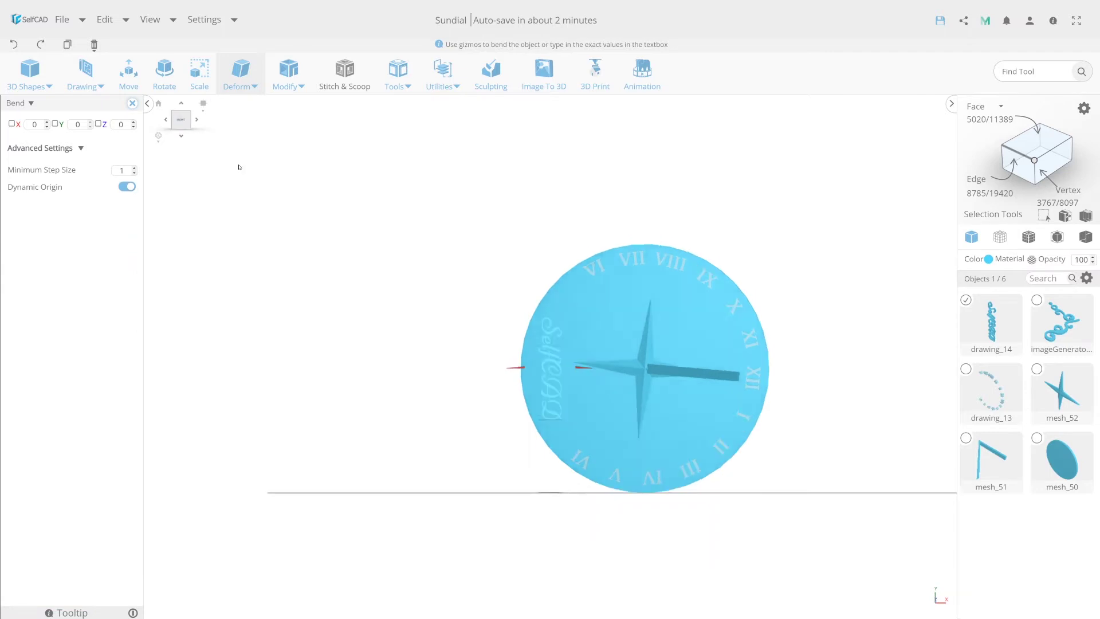
click(128, 72)
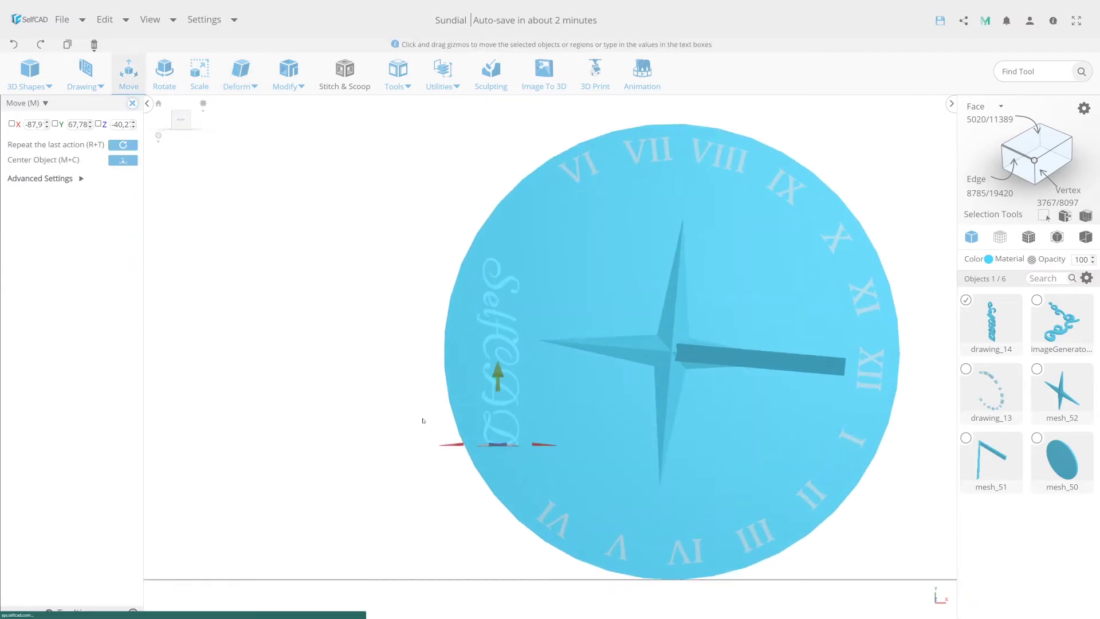
drag(457, 444, 443, 445)
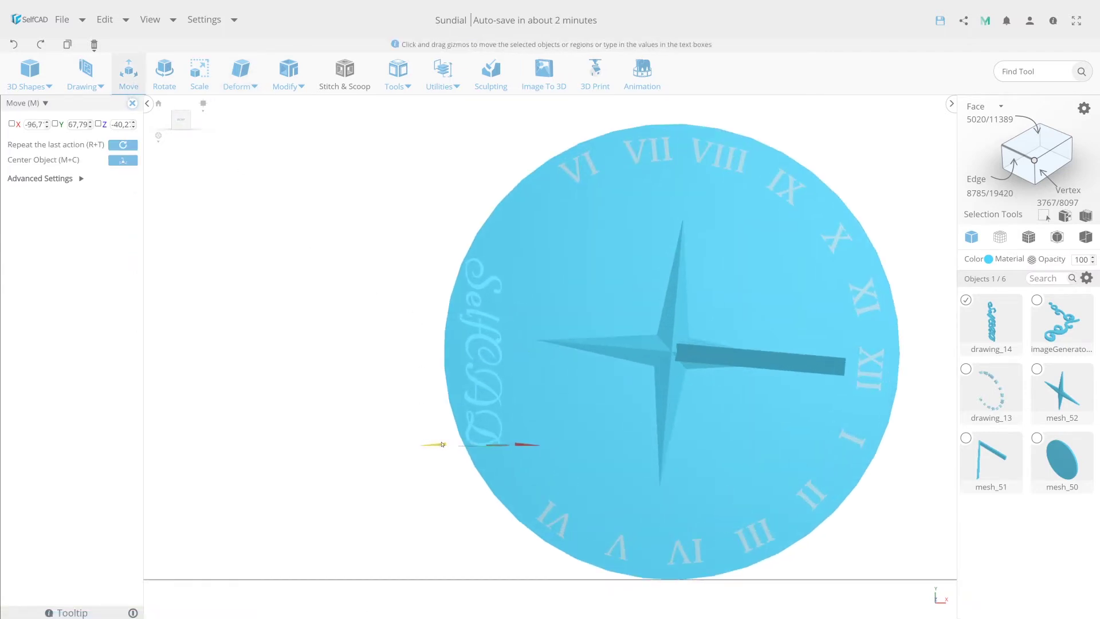
Step: Bend the text with Dynamic Origin into a curve matching the left rim, then slide it closer
click(235, 77)
click(236, 213)
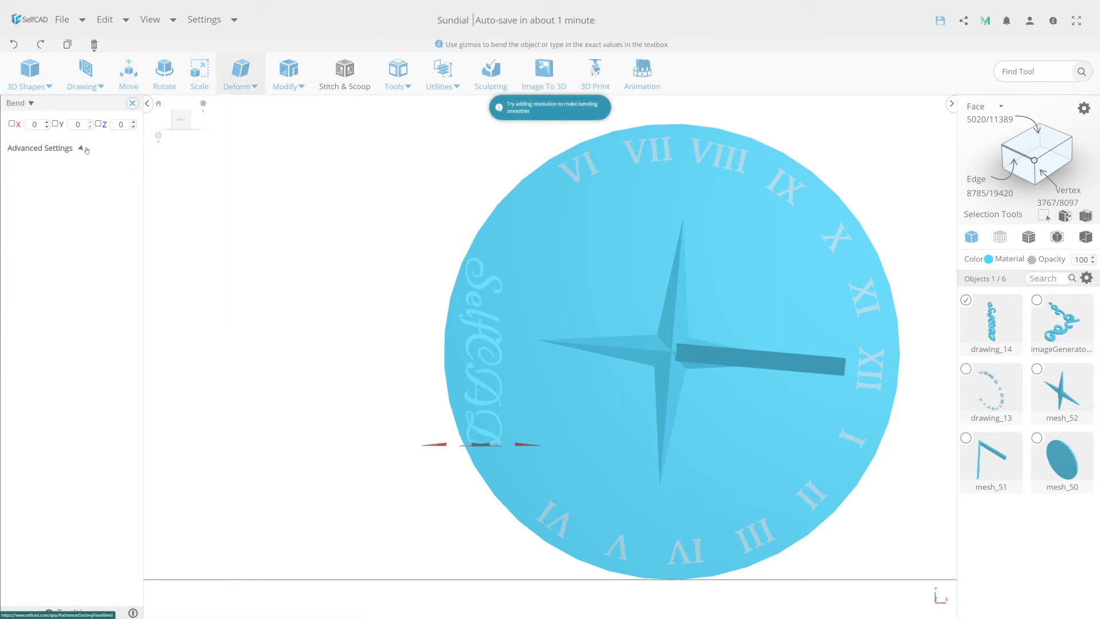
click(86, 150)
click(127, 187)
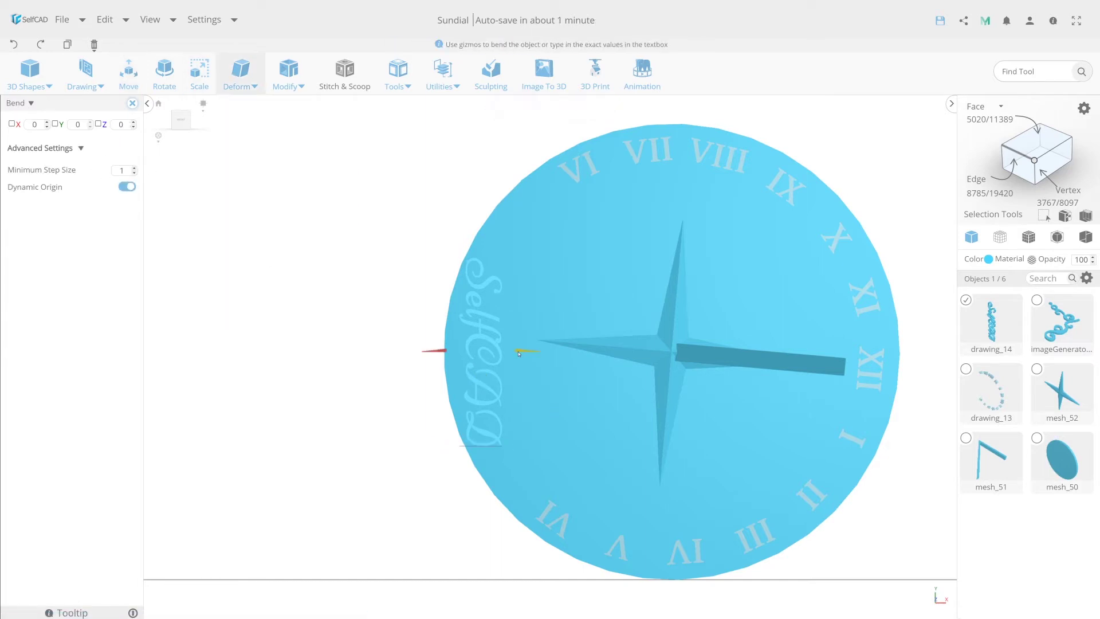
drag(518, 352, 679, 384)
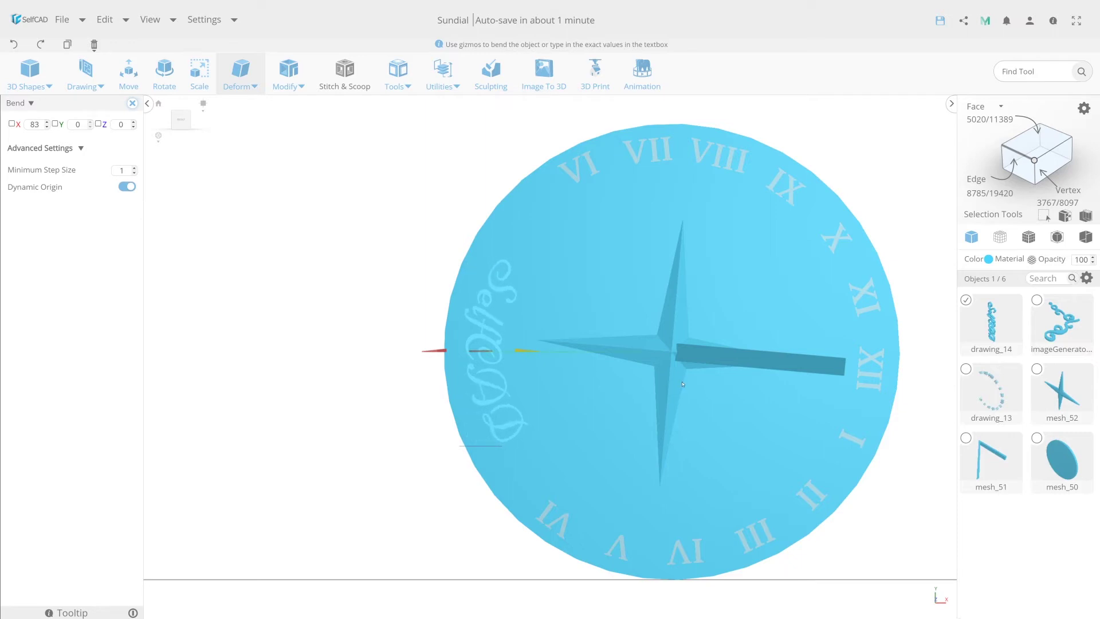
drag(685, 383, 660, 379)
key(Return)
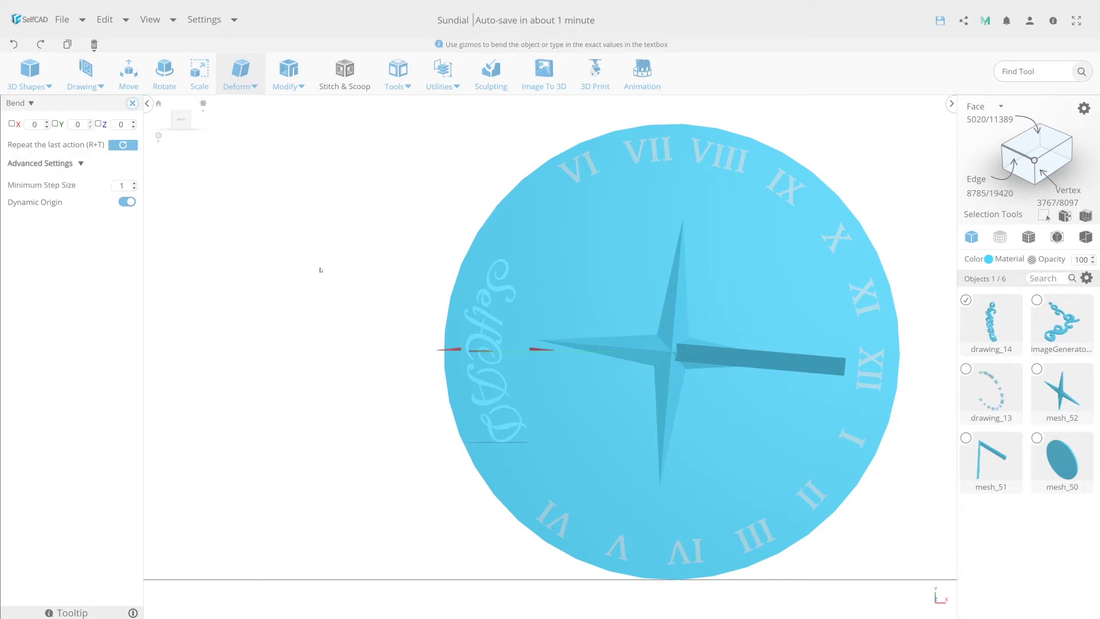
click(128, 71)
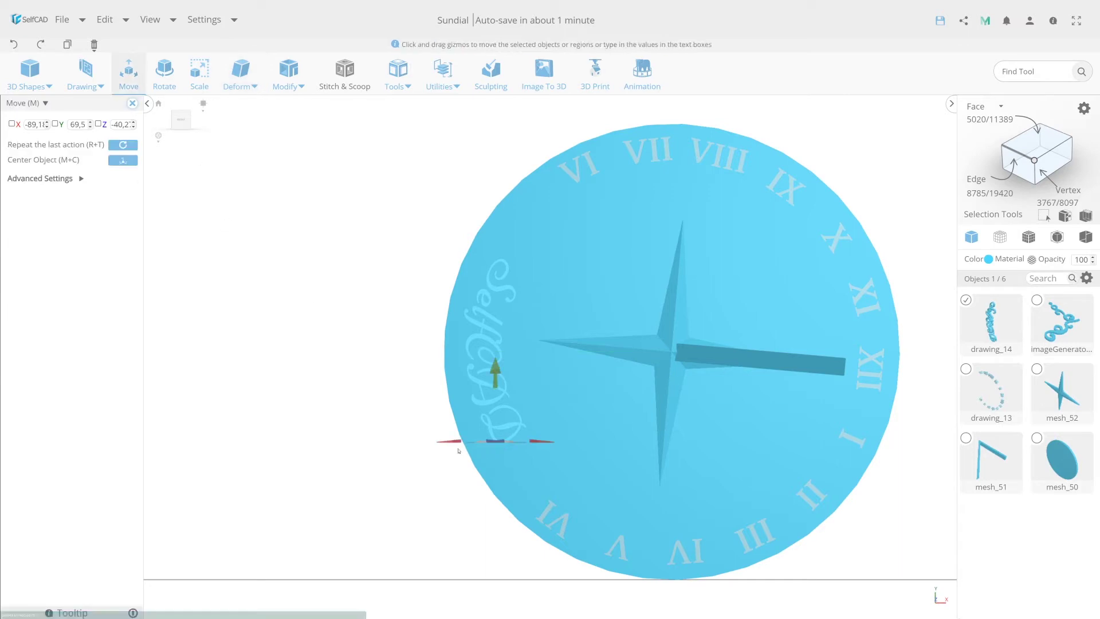
drag(457, 445, 443, 446)
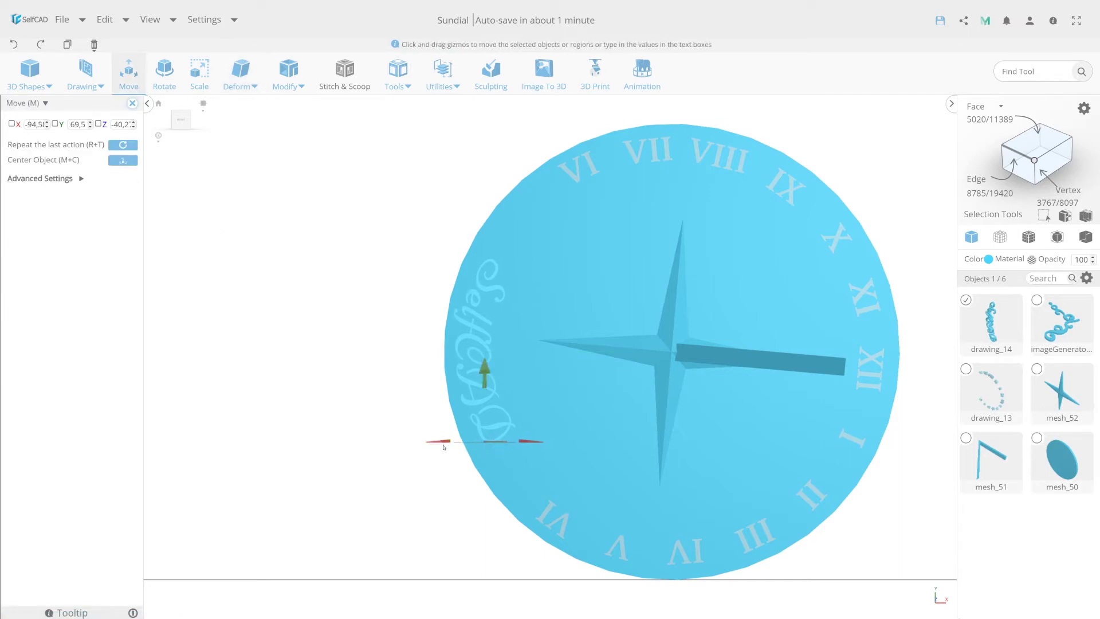
Step: Select the disc, numerals, gnomon, support and text, and tilt them together 40° about X
click(163, 71)
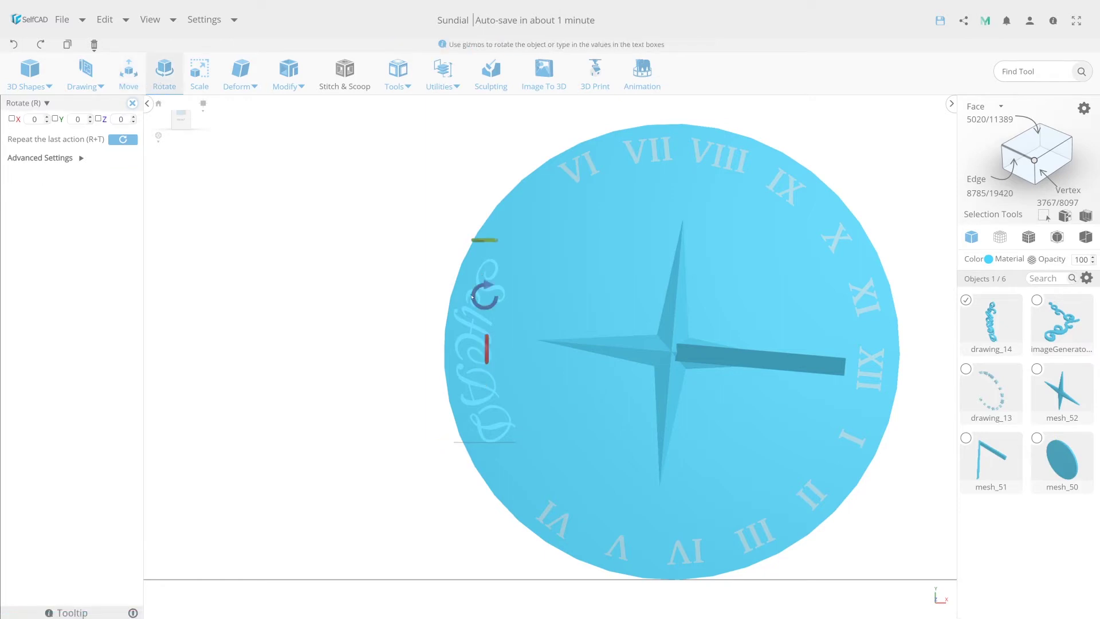
mouse_move(484, 289)
mouse_down()
mouse_move(388, 282)
mouse_move(351, 296)
mouse_up()
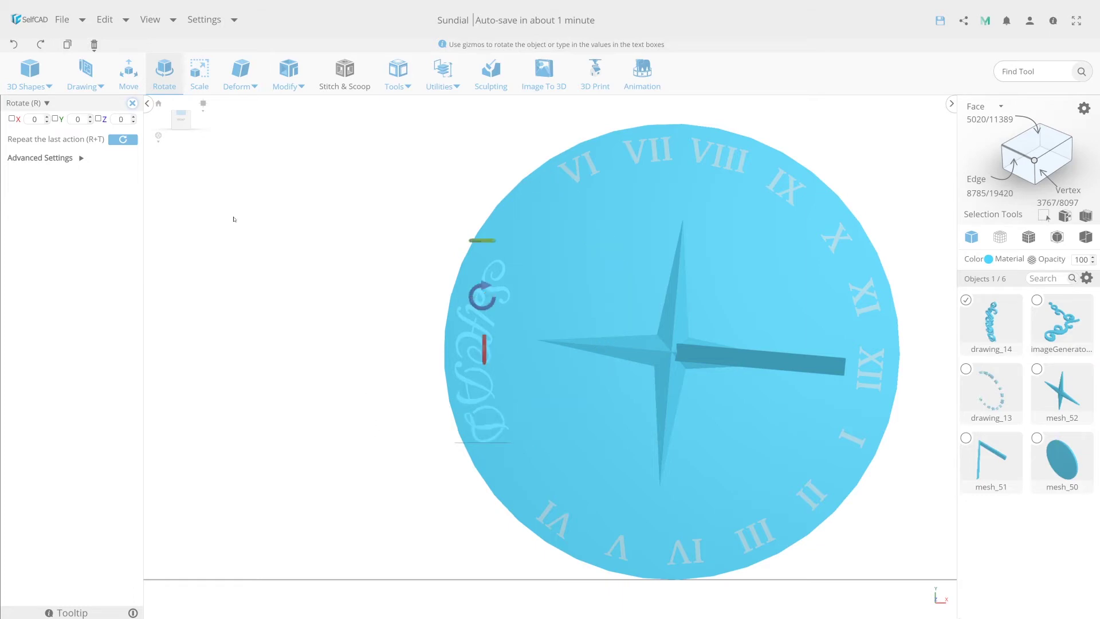
mouse_move(343, 399)
mouse_down()
mouse_move(355, 442)
mouse_move(269, 376)
mouse_move(309, 391)
mouse_move(315, 366)
mouse_up()
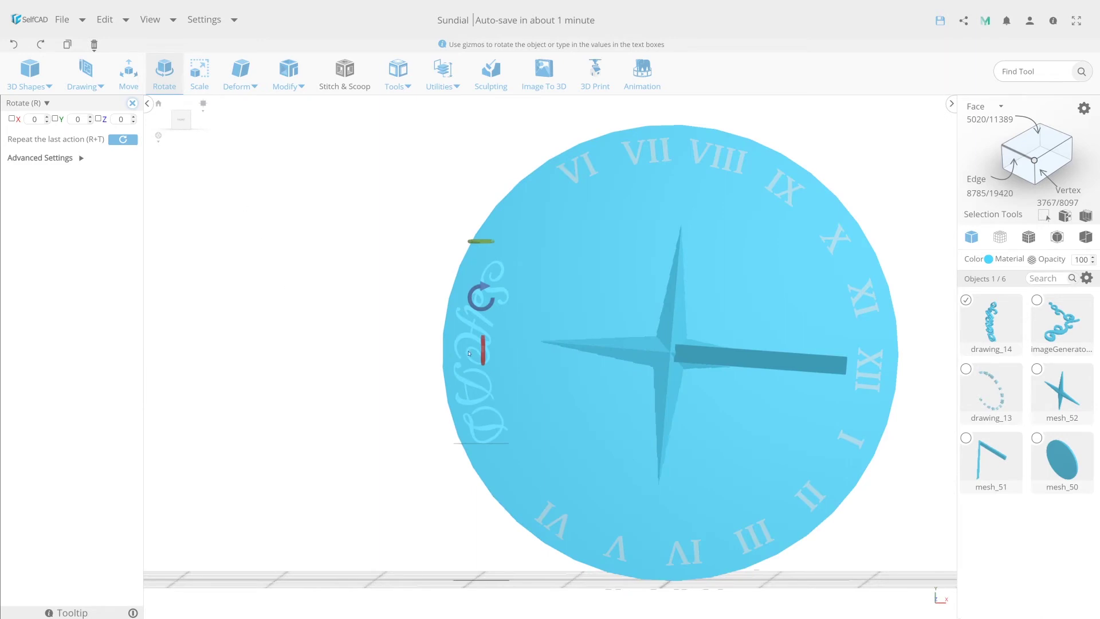
scroll(468, 352, down, 3)
scroll(469, 353, down, 2)
drag(741, 499, 468, 235)
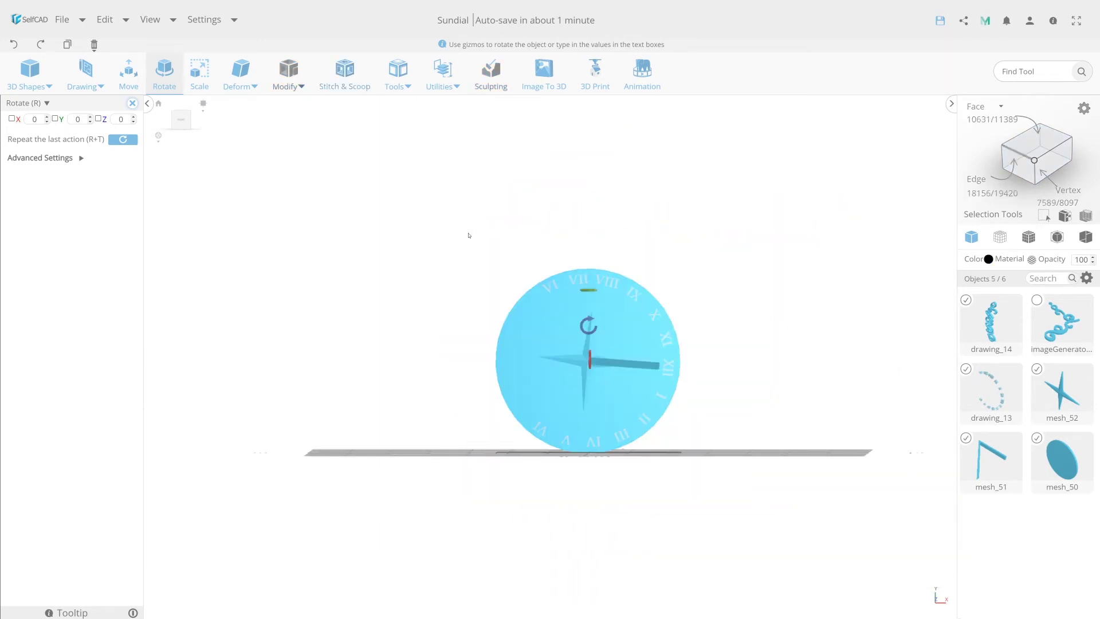
click(164, 69)
mouse_move(656, 474)
mouse_down()
mouse_move(511, 494)
mouse_move(457, 482)
mouse_up()
click(164, 72)
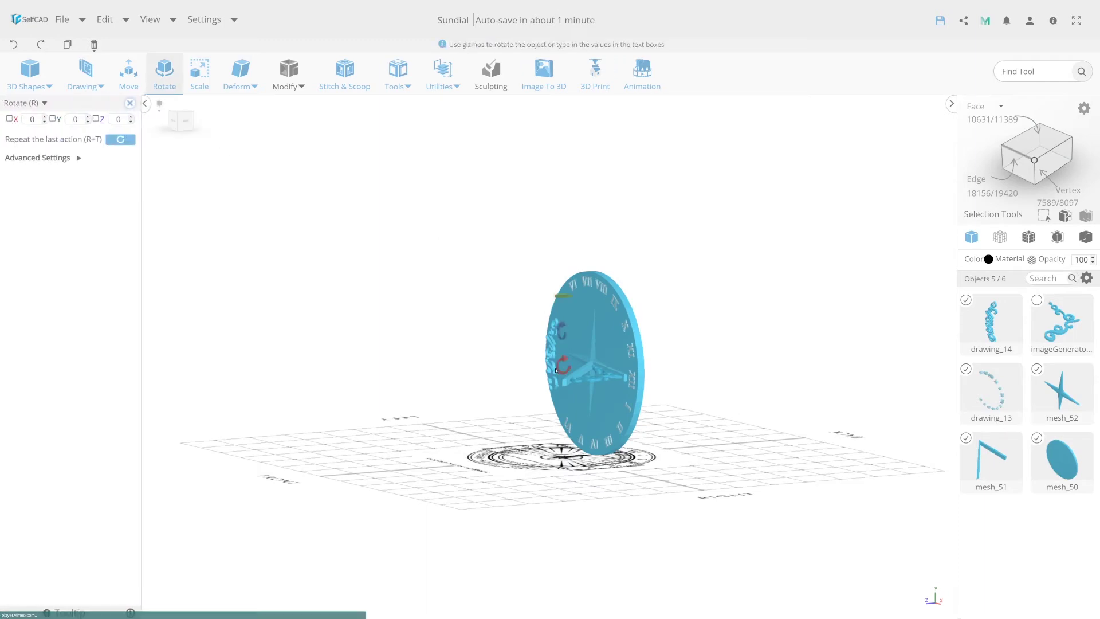
mouse_move(550, 368)
mouse_down()
mouse_move(563, 308)
mouse_move(576, 327)
mouse_up()
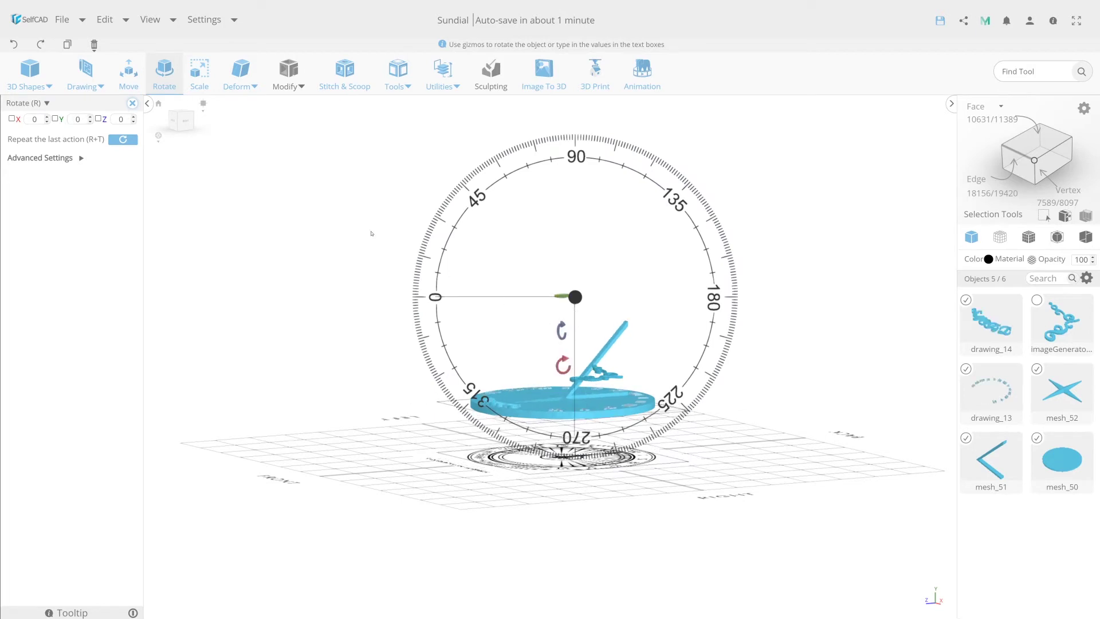
drag(576, 327, 575, 328)
Step: Lower the sundial to Y 0 on the grid, then stand the scroll ornament upright on the base
key(m)
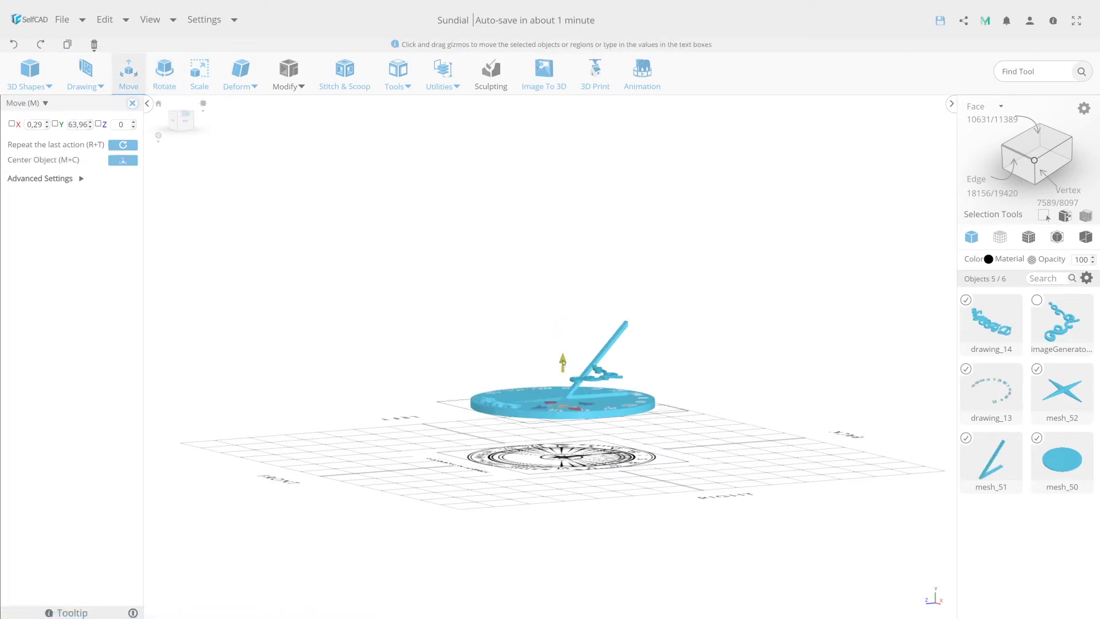
drag(565, 371, 595, 388)
click(602, 374)
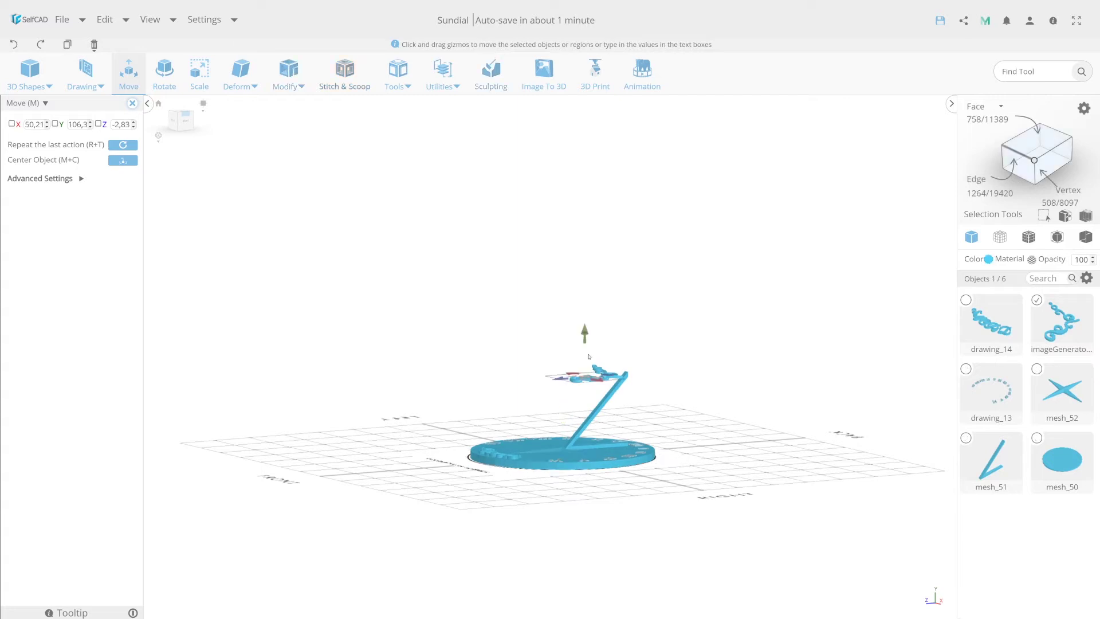
click(165, 78)
drag(577, 329, 602, 315)
key(m)
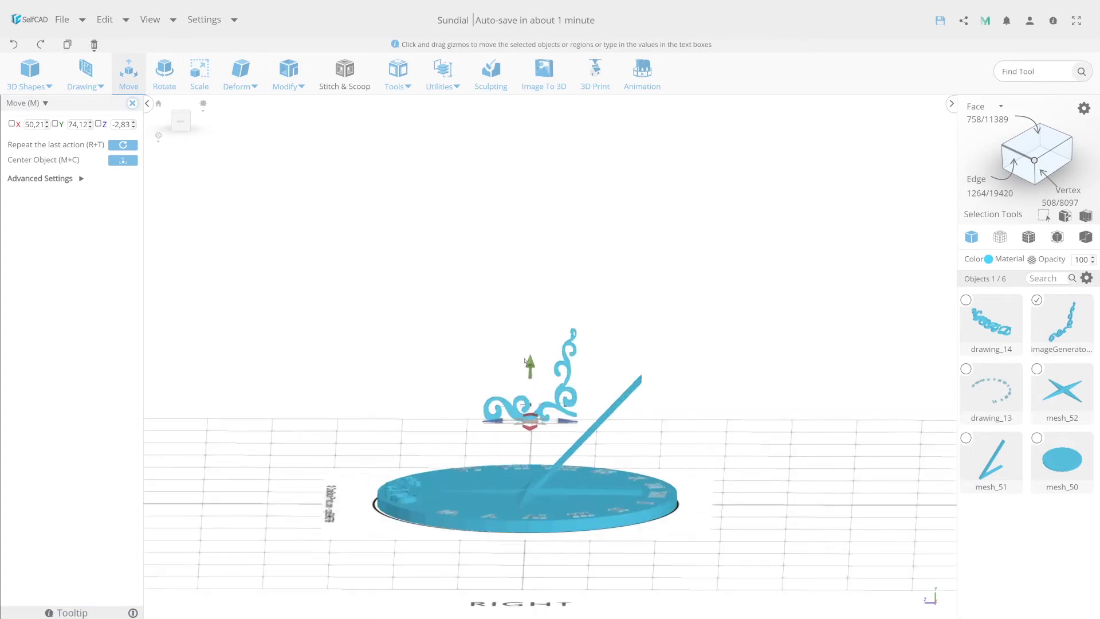
drag(524, 361, 561, 448)
Step: Align the scroll ornament to the gnomon mesh_51 and raise it along the gnomon
click(443, 75)
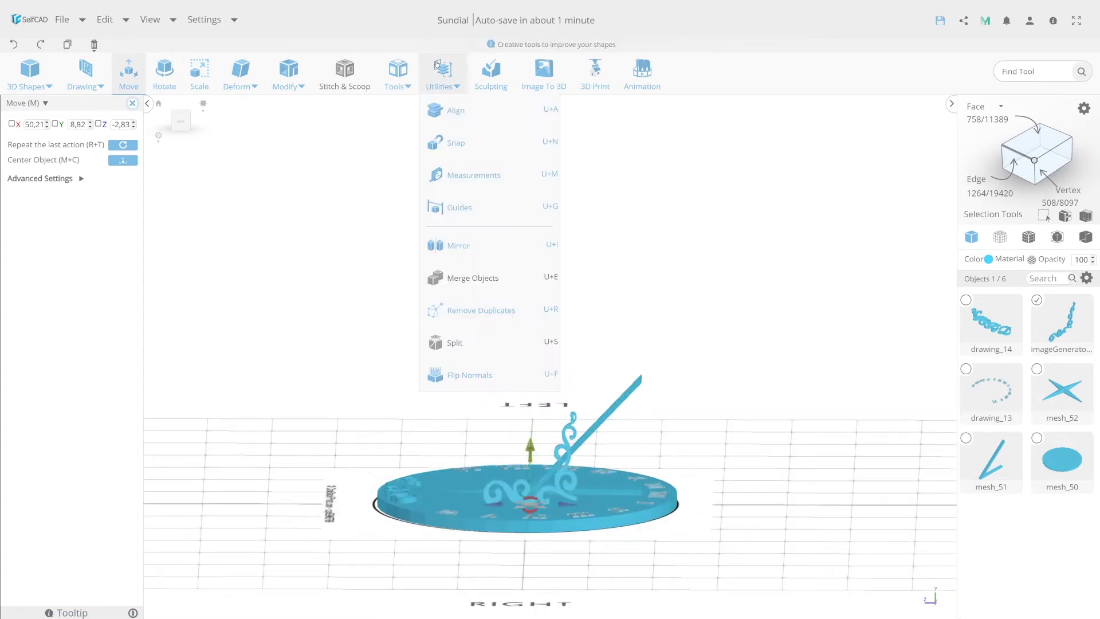
click(453, 108)
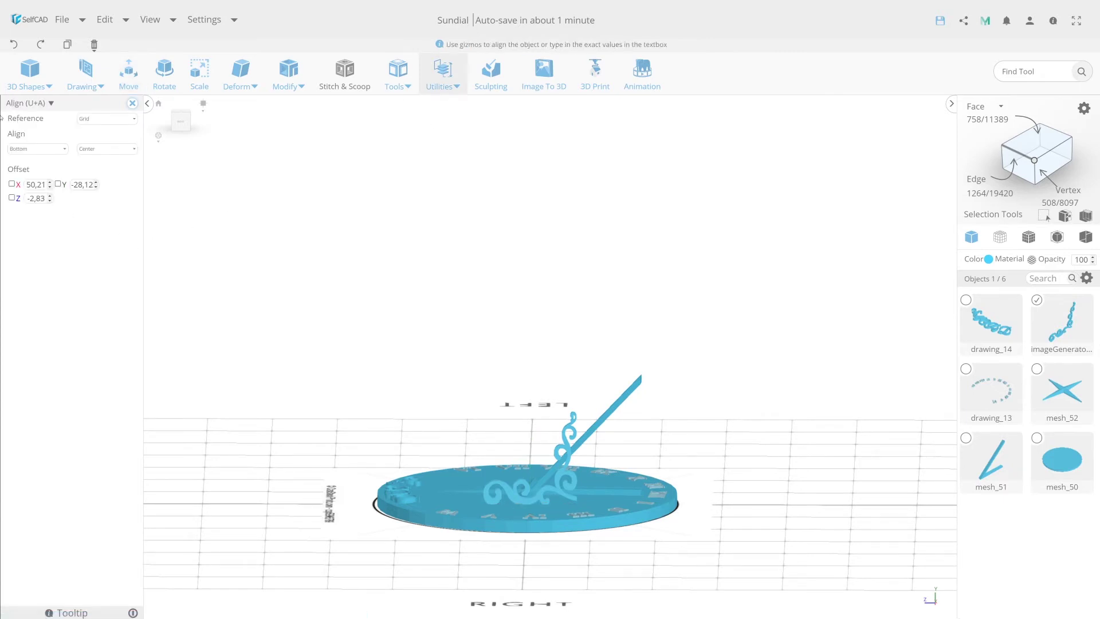
click(86, 118)
click(110, 153)
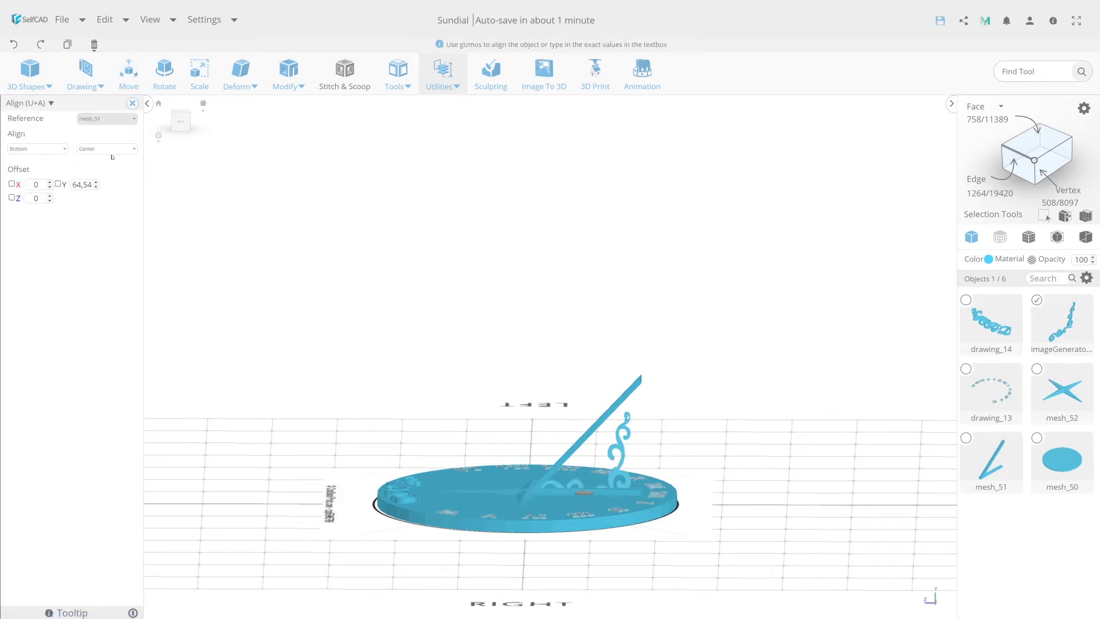
click(132, 104)
scroll(611, 486, up, 2)
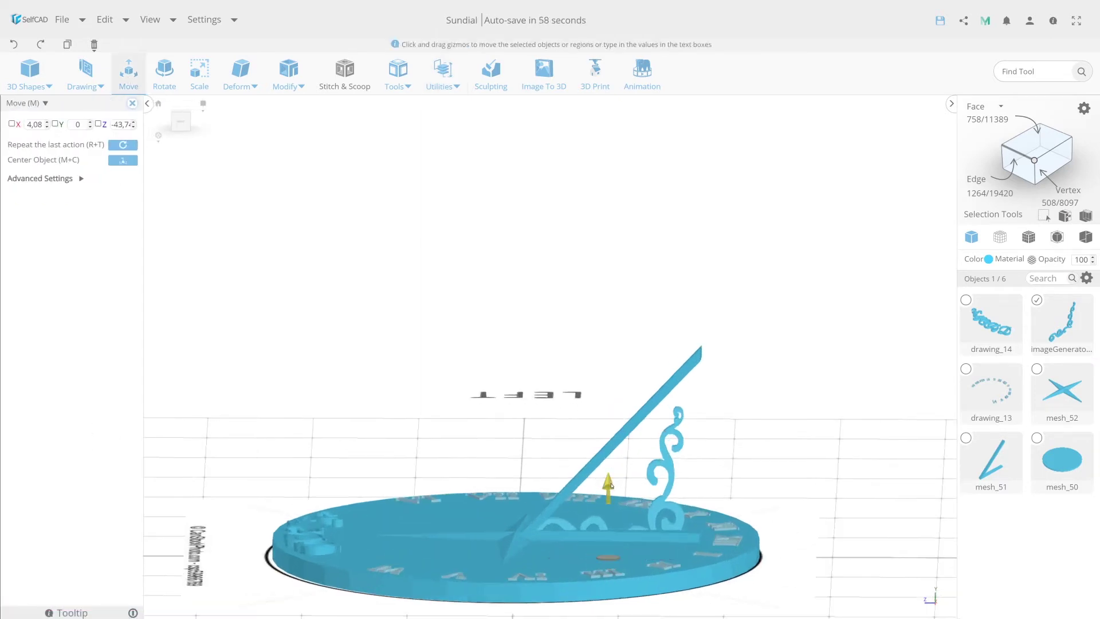
drag(610, 486, 629, 463)
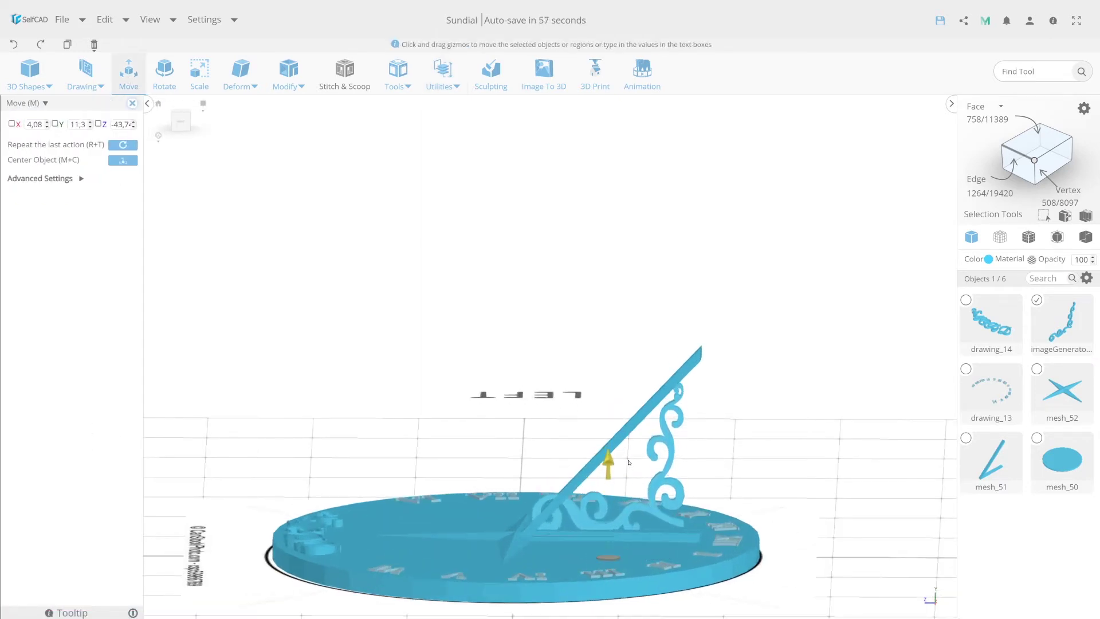
Step: Rotate the ornament 90° about X and 215° about Y so it sits under the gnomon
click(164, 72)
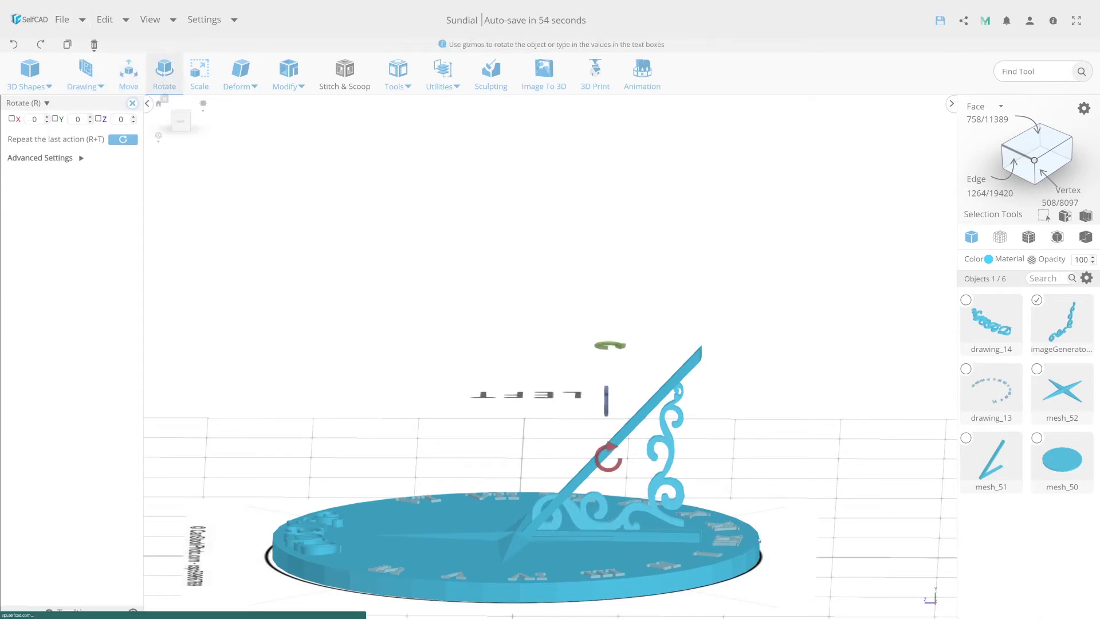
drag(608, 458, 611, 420)
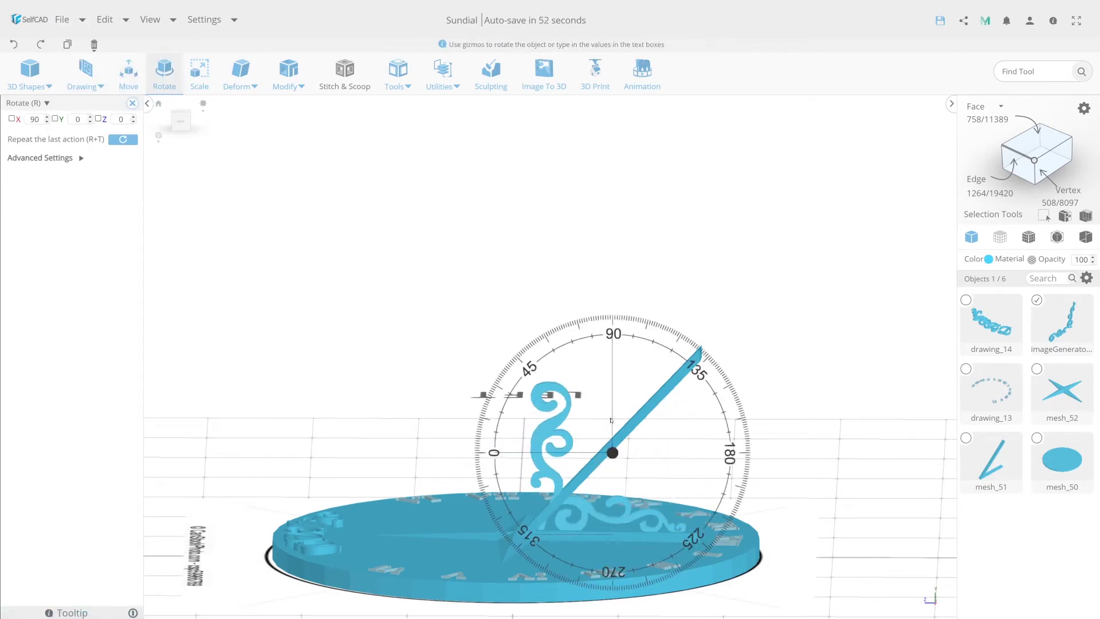
drag(565, 346, 655, 373)
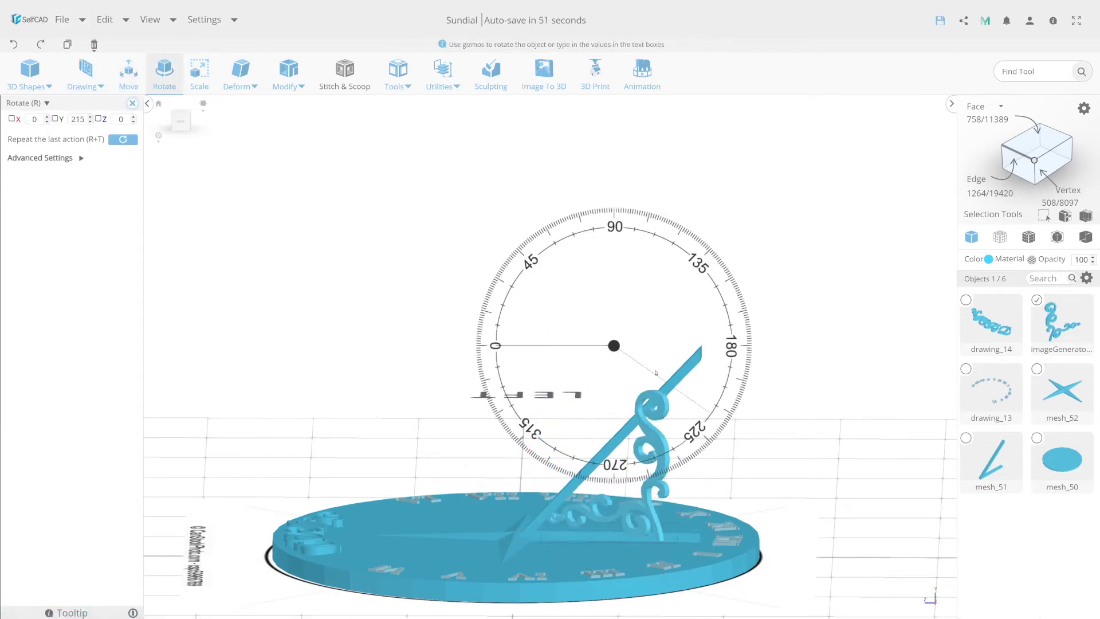
drag(656, 372, 630, 355)
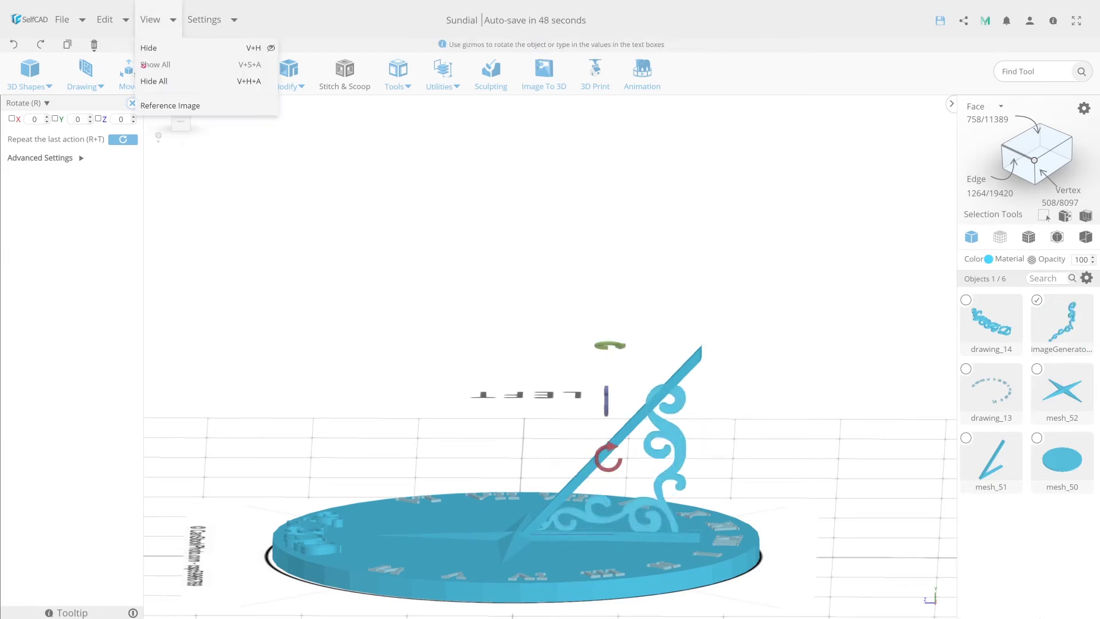
click(128, 69)
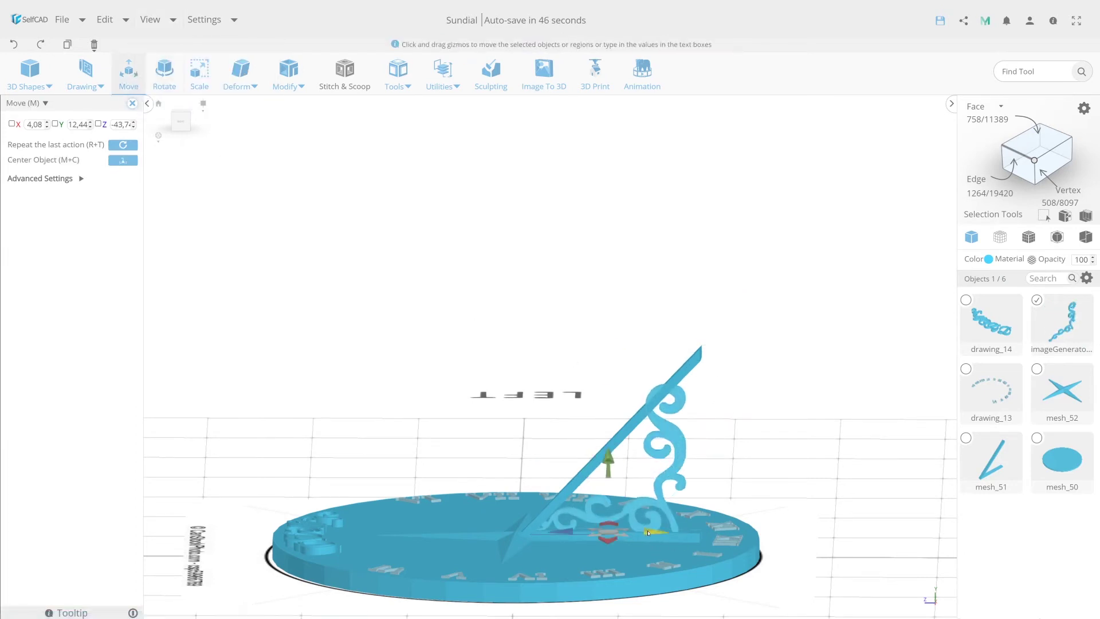
Step: Slide the ornament under the gnomon, then move gnomon and ornament together along Z to about -41.1
drag(648, 533, 663, 529)
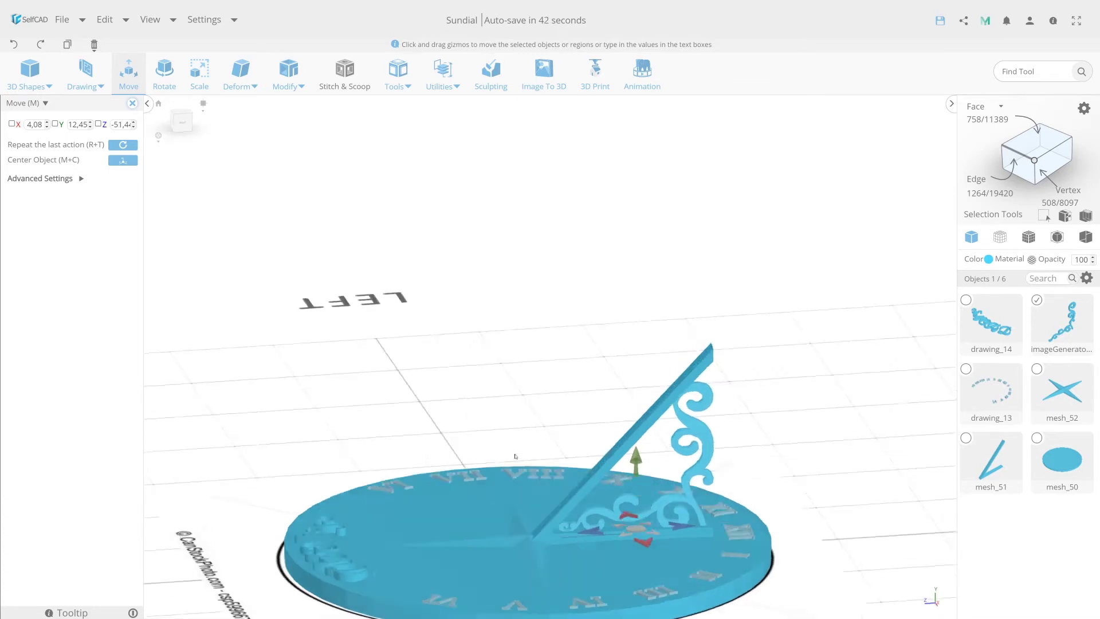
mouse_move(664, 530)
right_down()
mouse_move(688, 506)
mouse_move(663, 491)
right_up()
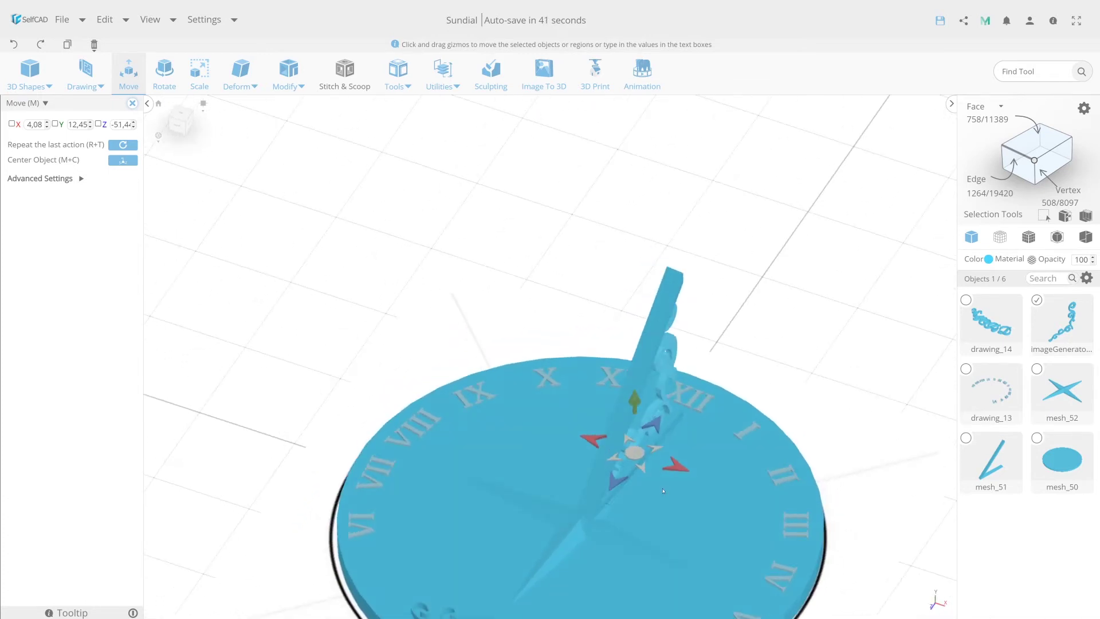
shift+click(627, 410)
scroll(599, 507, up, 2)
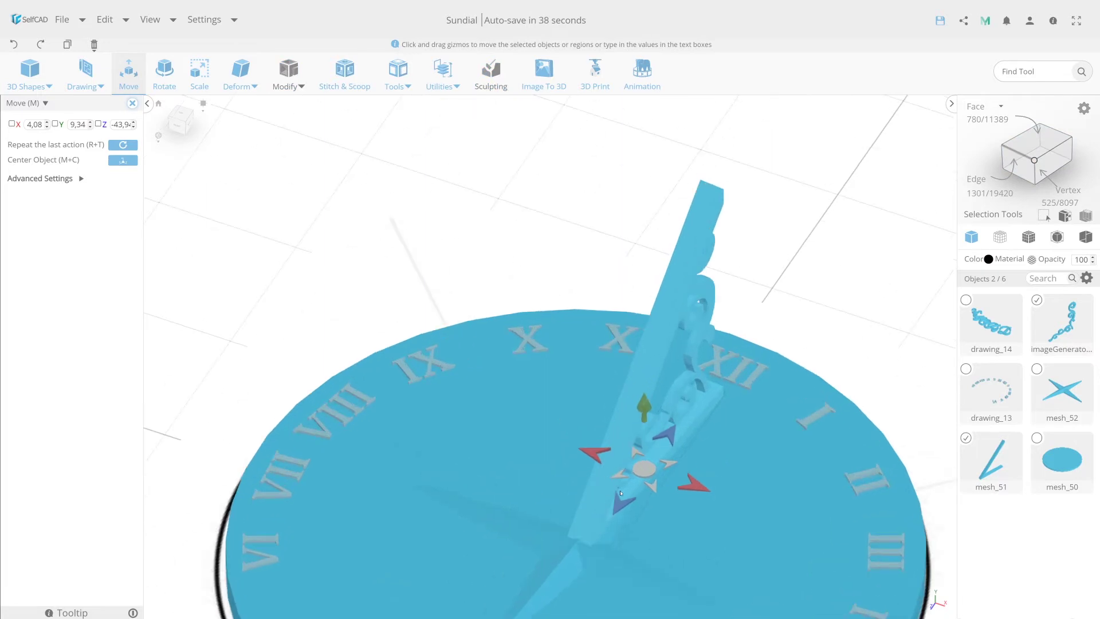
drag(622, 507, 617, 514)
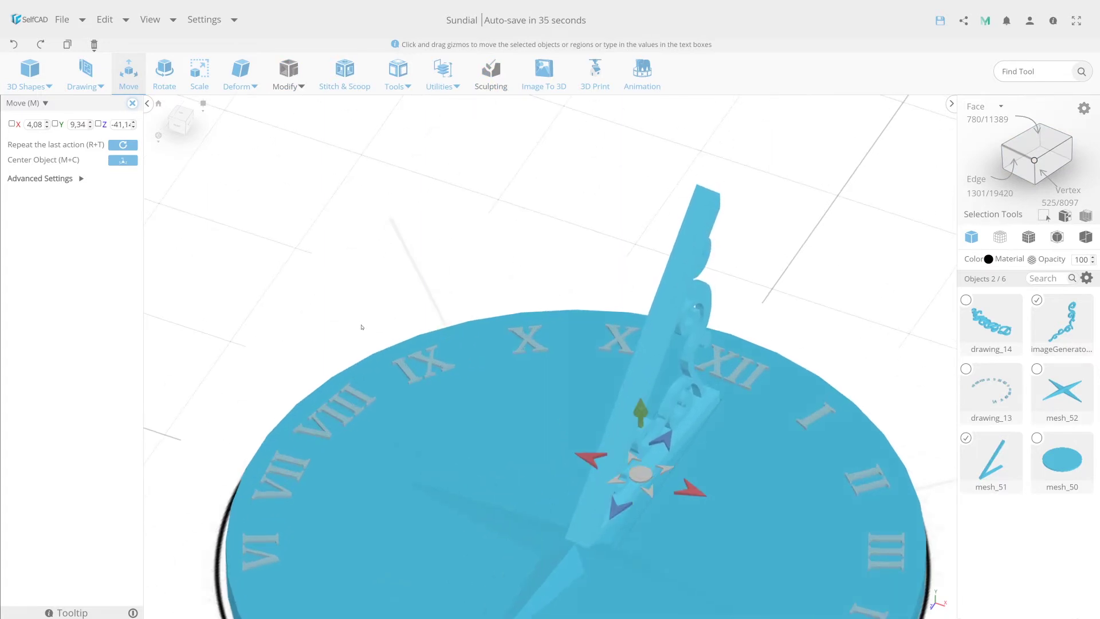
click(378, 311)
Step: Orbit to a lower angle around the sundial and select the SelfCAD script text
scroll(379, 321, down, 2)
scroll(381, 332, down, 3)
scroll(344, 390, down, 3)
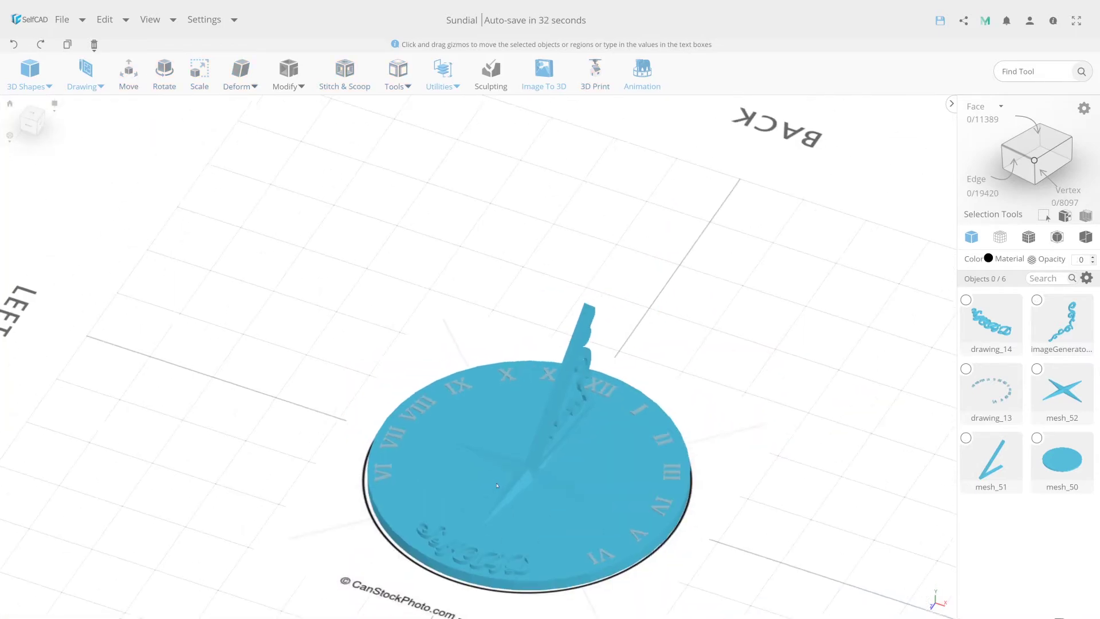
scroll(287, 469, down, 2)
drag(287, 470, 344, 464)
scroll(401, 458, up, 3)
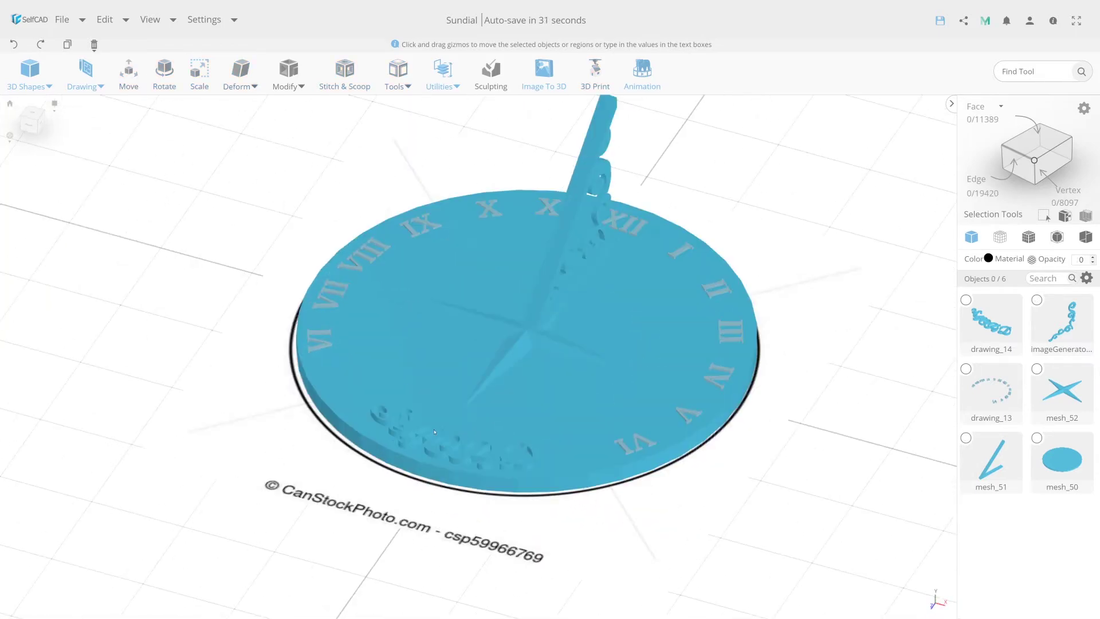
scroll(426, 455, up, 3)
click(426, 456)
Step: Scale the SelfCAD text to 1.26 in Y and colour it white
key(s)
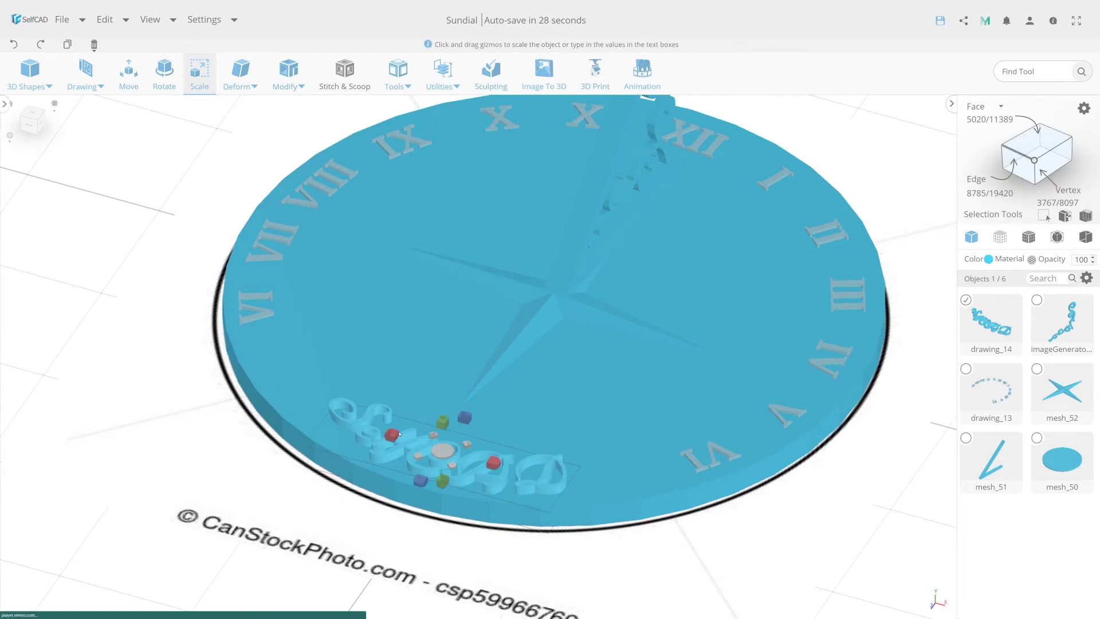
drag(445, 423, 454, 437)
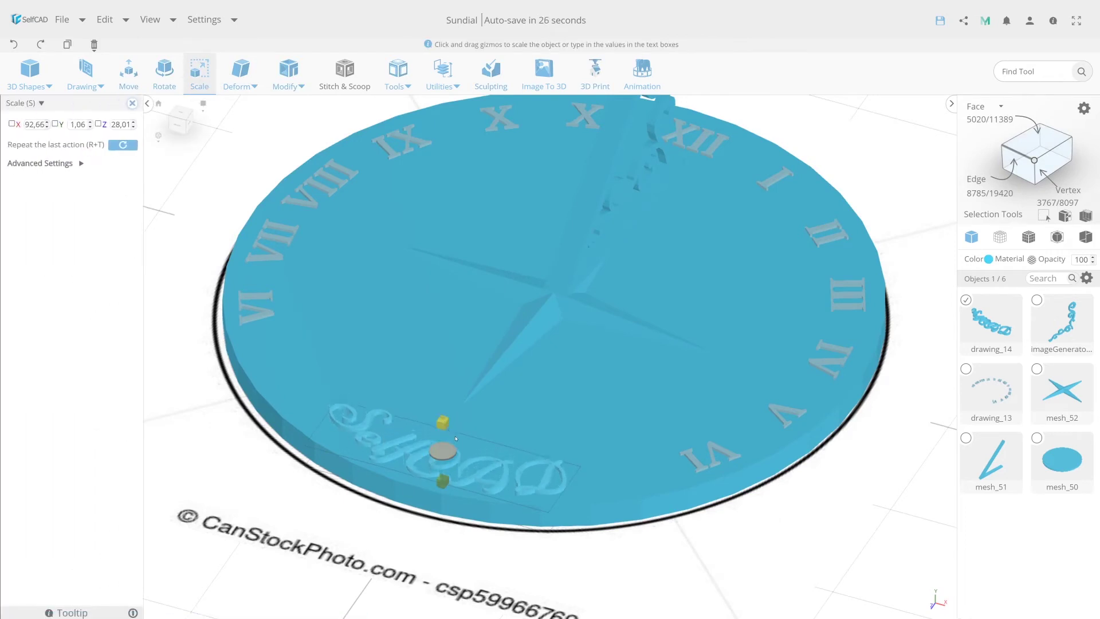
click(988, 259)
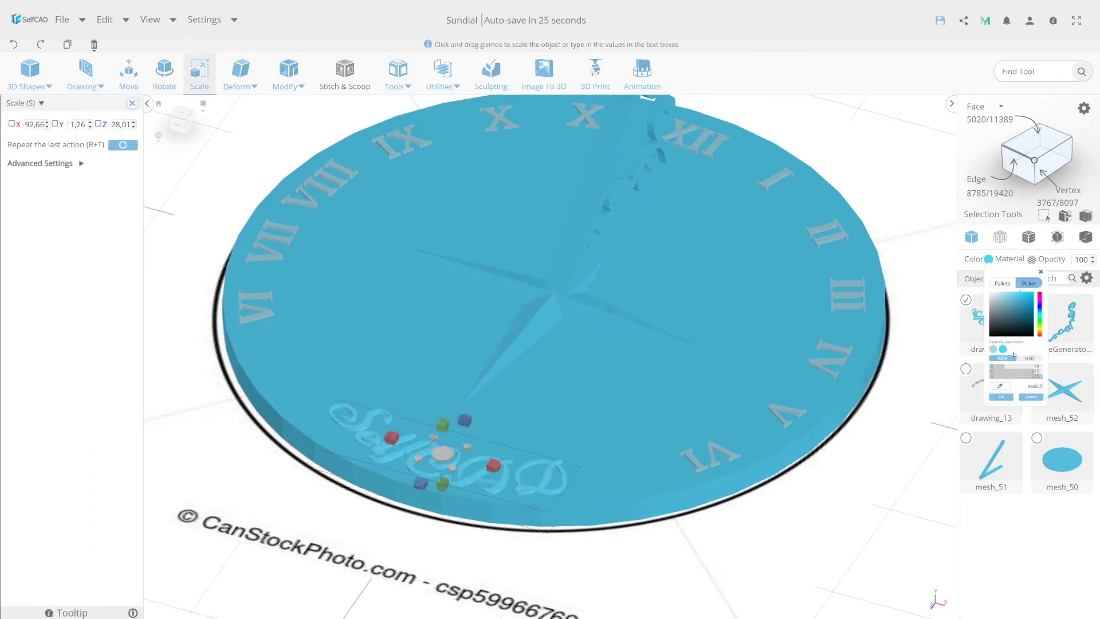
drag(993, 293, 986, 290)
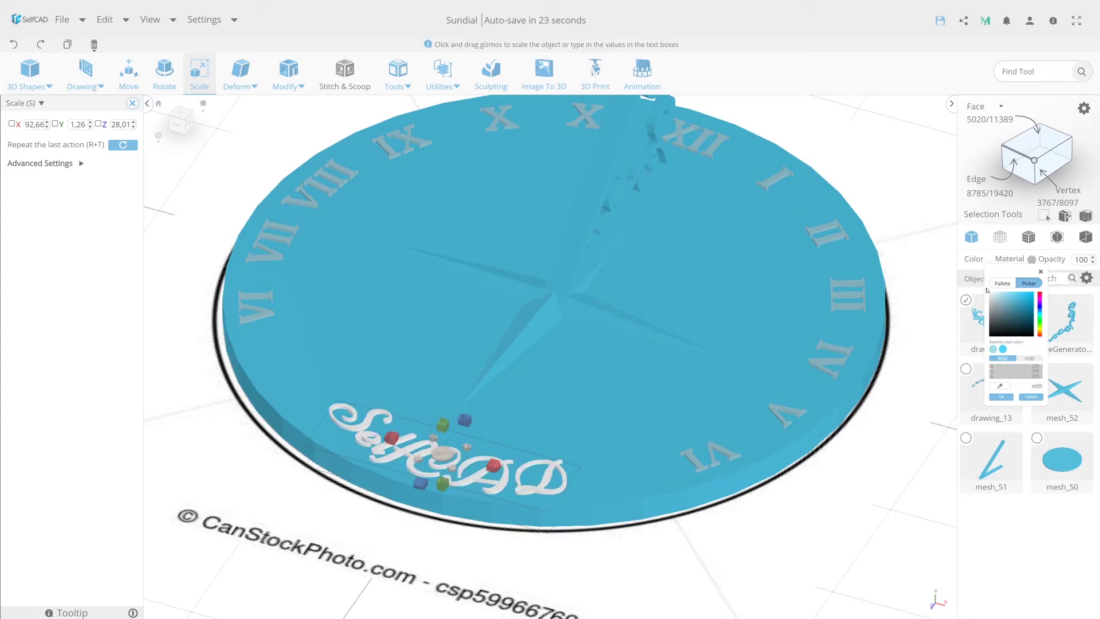
click(994, 398)
scroll(434, 318, down, 3)
scroll(434, 318, down, 2)
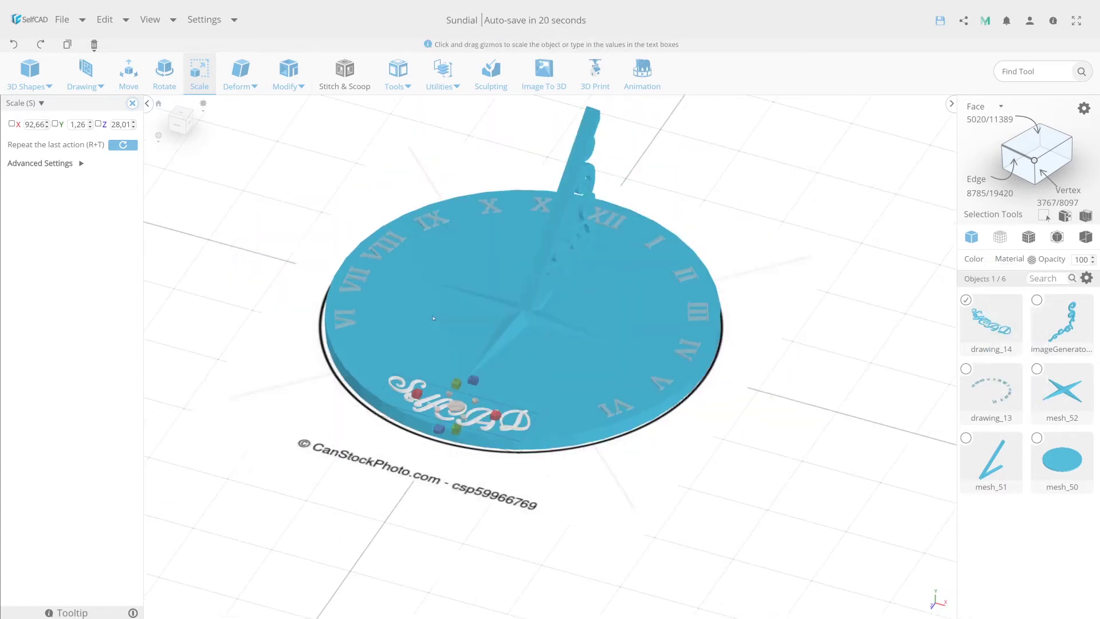
drag(408, 453, 490, 593)
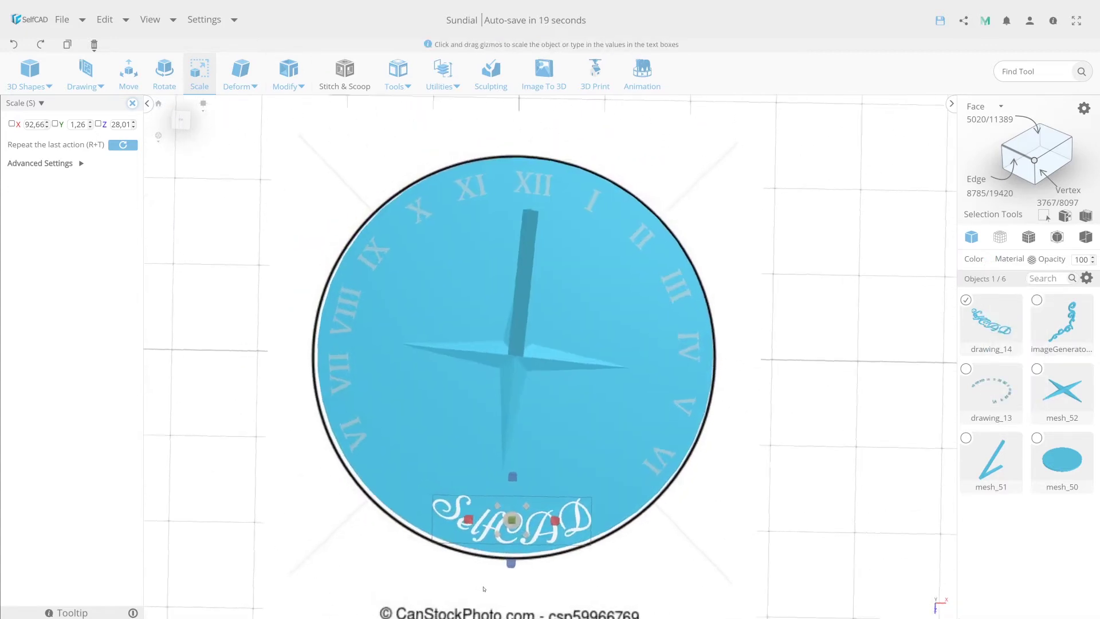
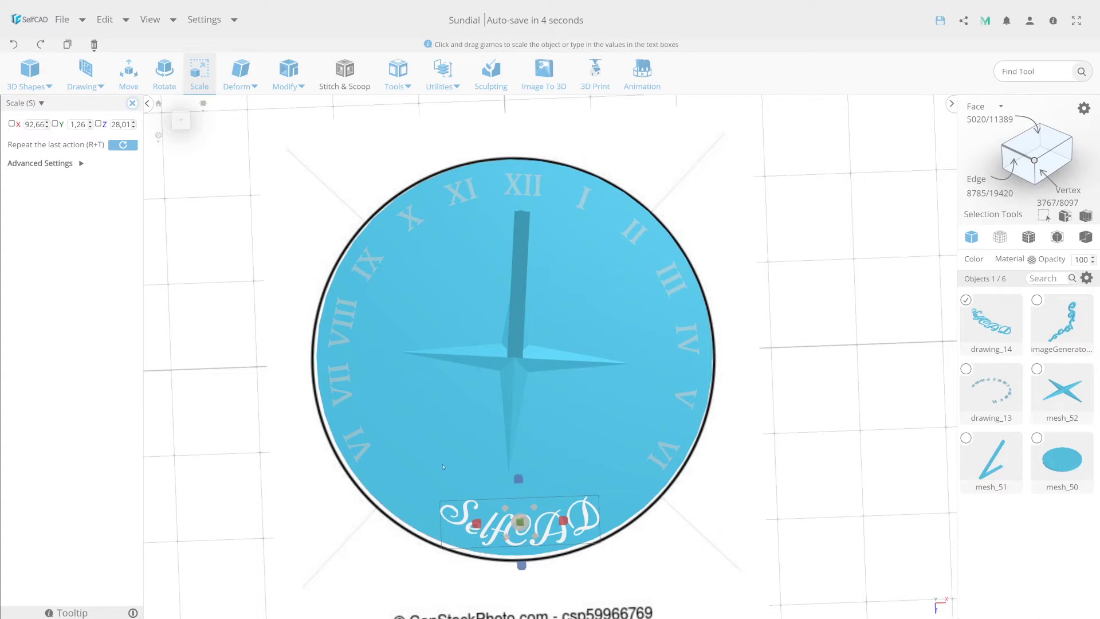
Step: Align the SelfCAD text to the dial reference mesh_50
click(130, 74)
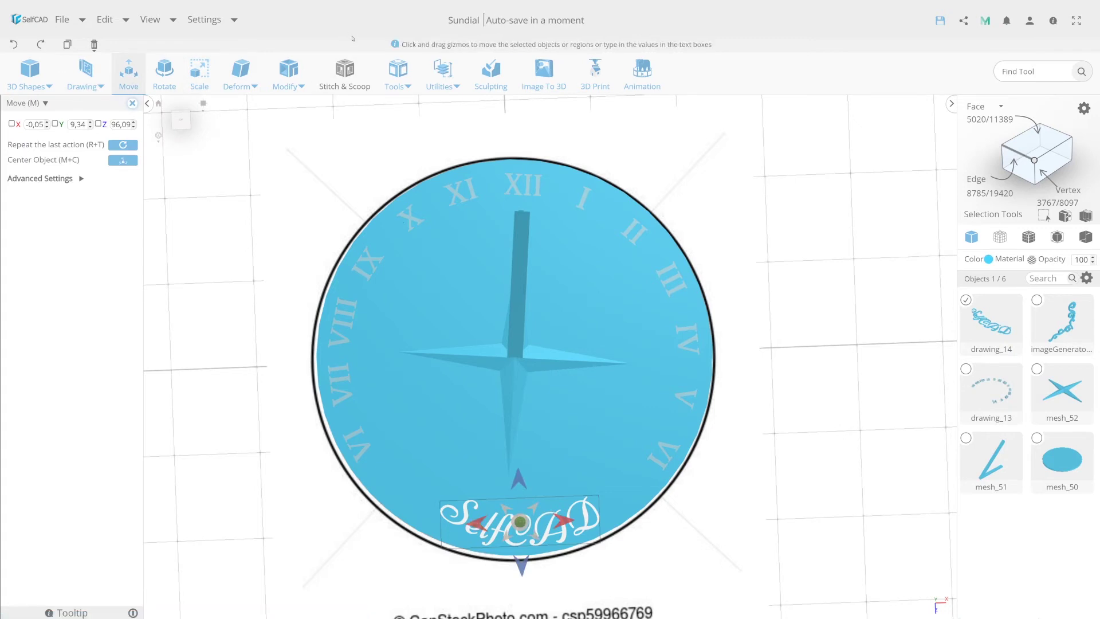
click(443, 73)
click(455, 111)
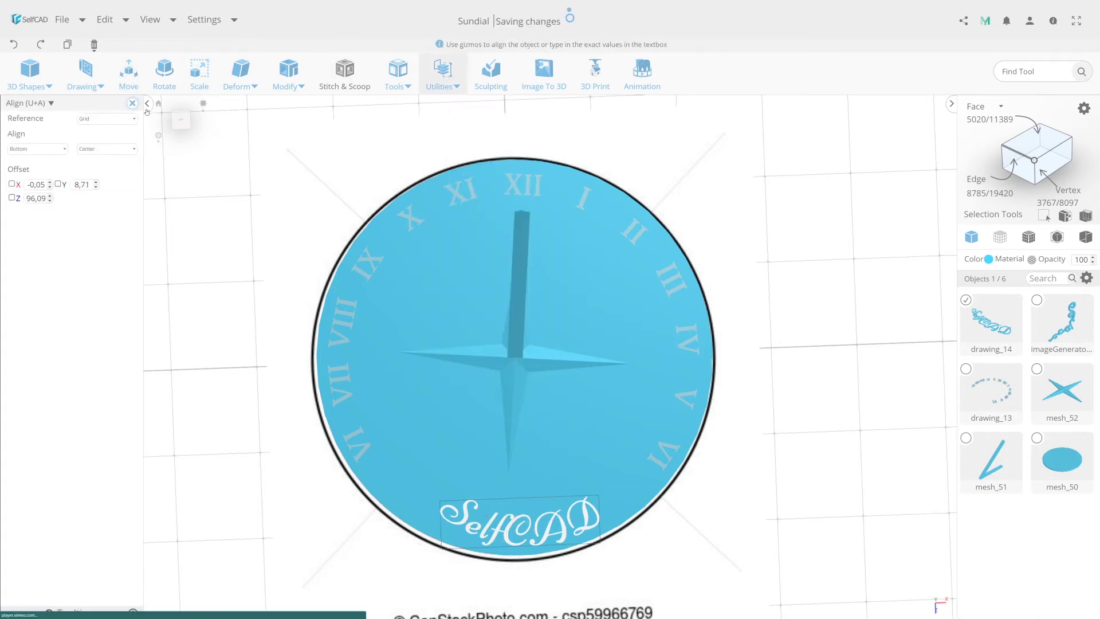
click(103, 119)
click(97, 142)
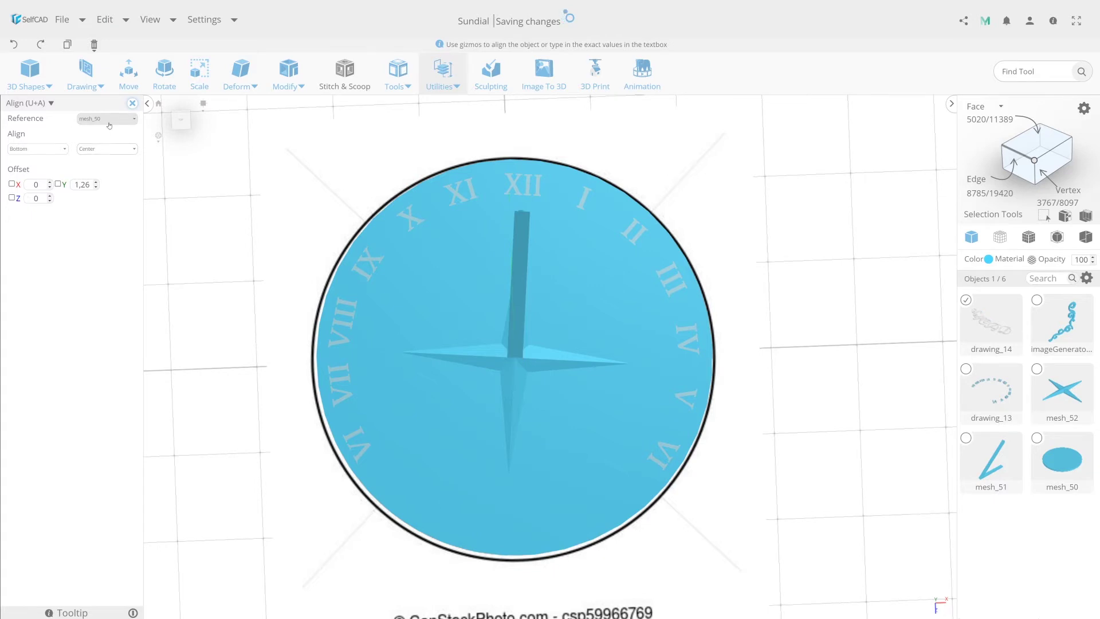
Step: Raise the SelfCAD text onto the dial face, verify it, and select the dial parts
click(129, 83)
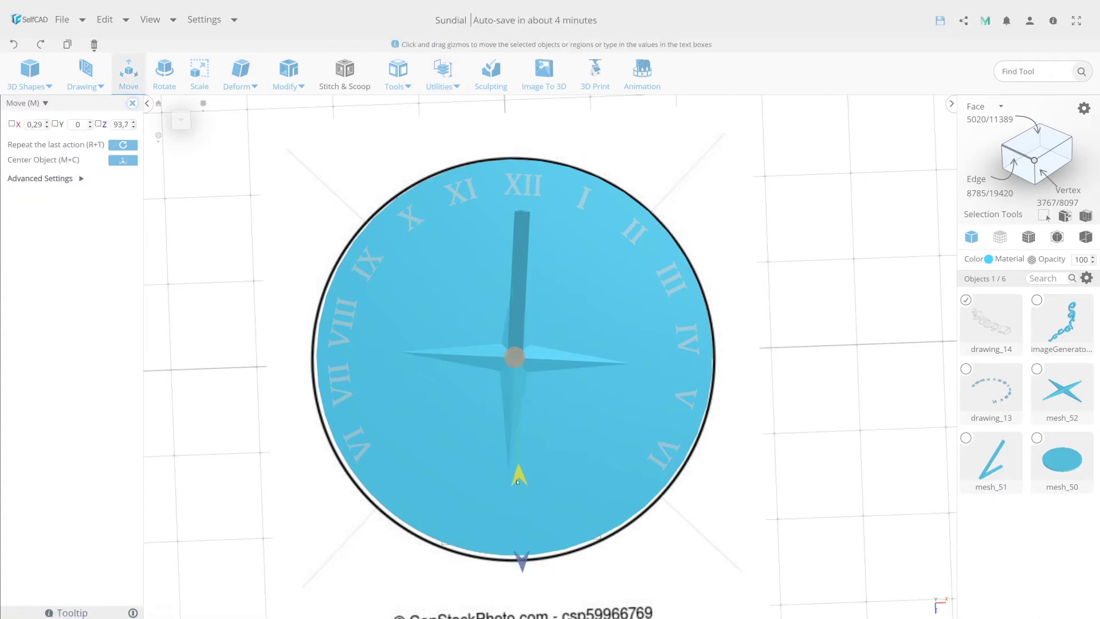
drag(517, 482, 603, 549)
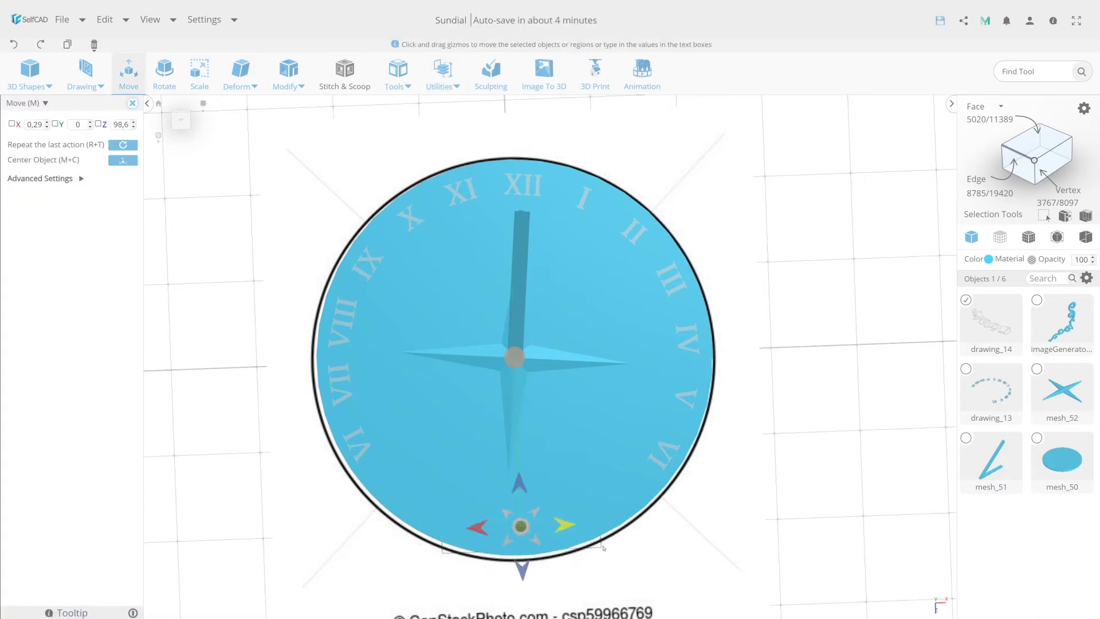
mouse_move(666, 558)
mouse_down()
mouse_move(407, 356)
mouse_move(407, 344)
mouse_up()
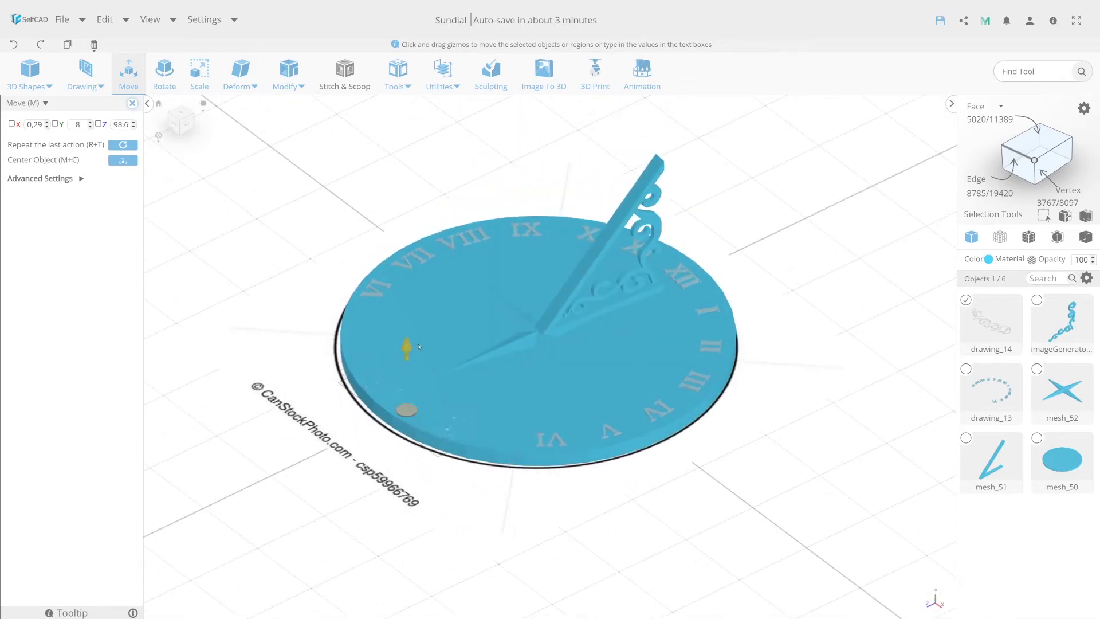
click(180, 118)
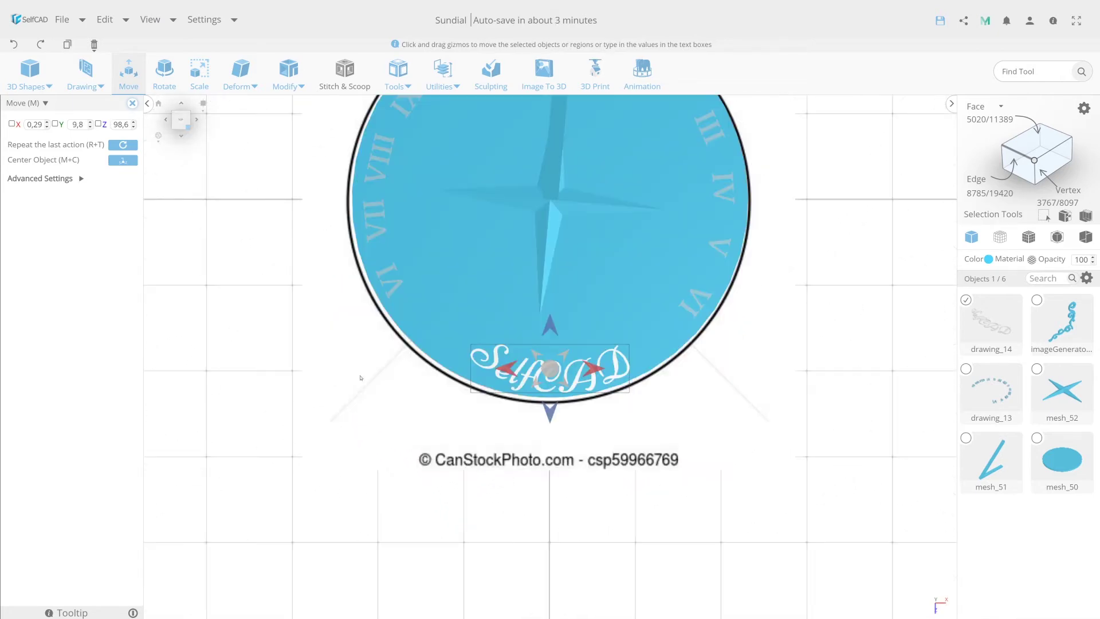
right_drag(529, 269, 502, 363)
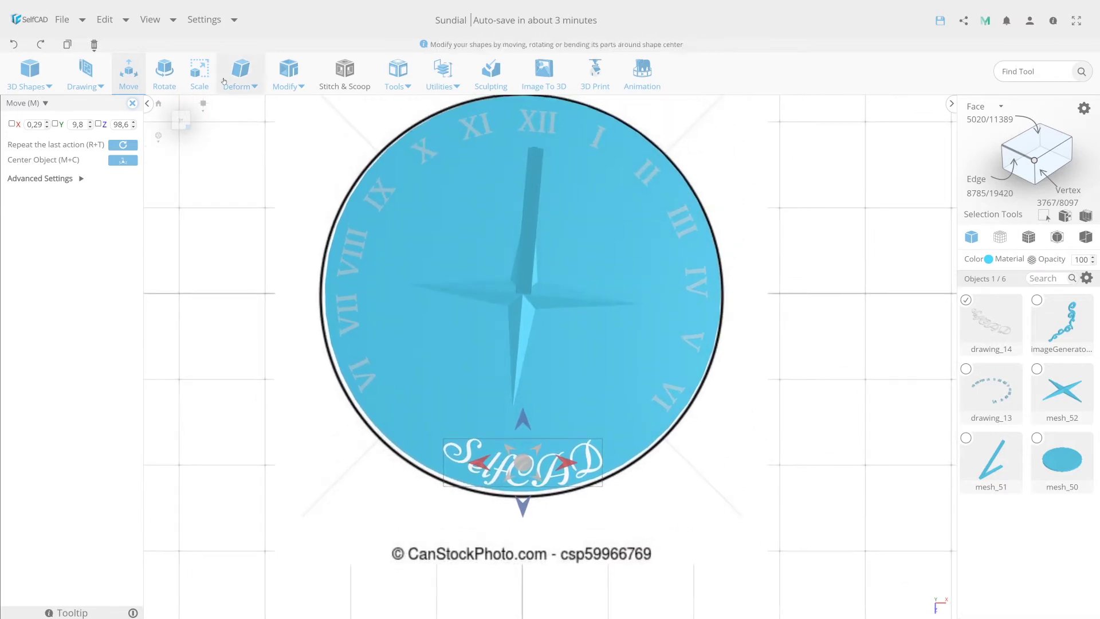
click(181, 121)
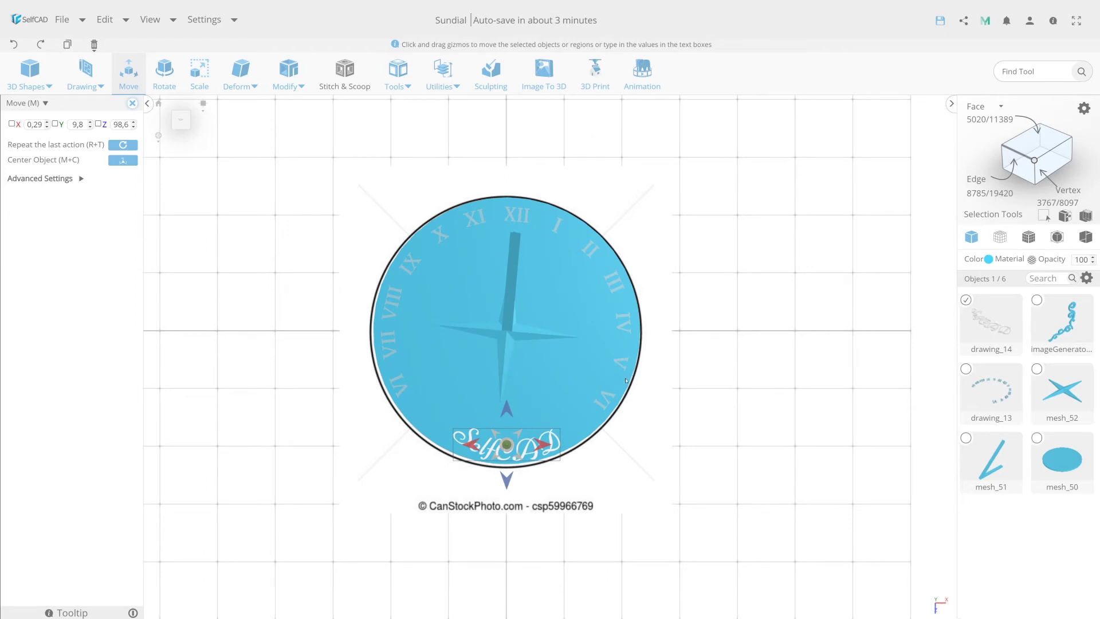
drag(655, 381, 396, 191)
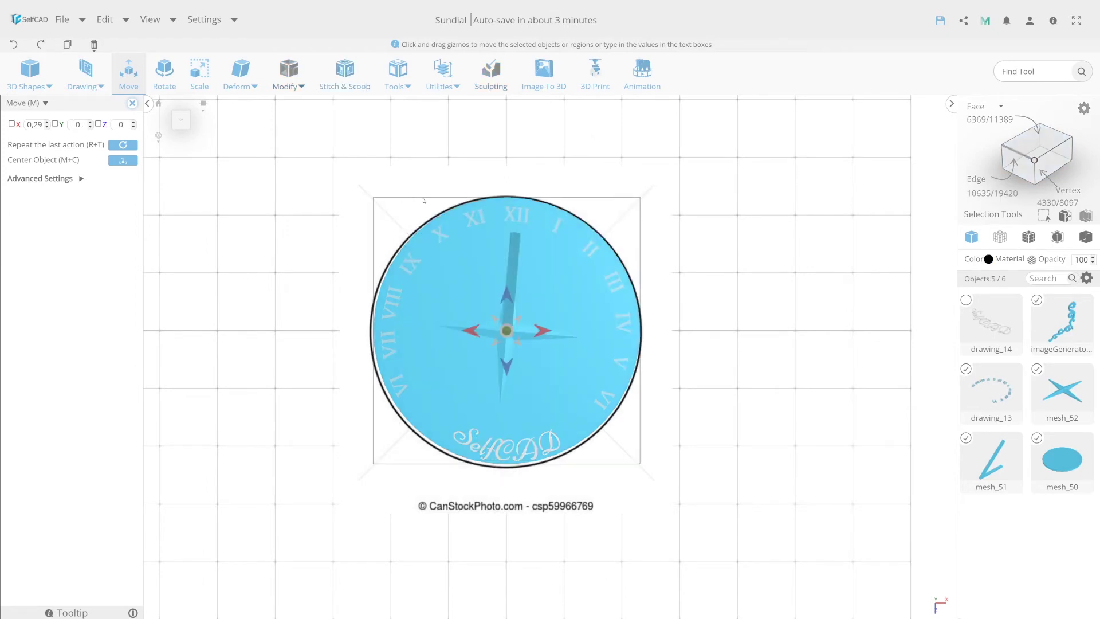
Step: Rotate the dial assembly and then the SelfCAD text each to 355 degrees
key(r)
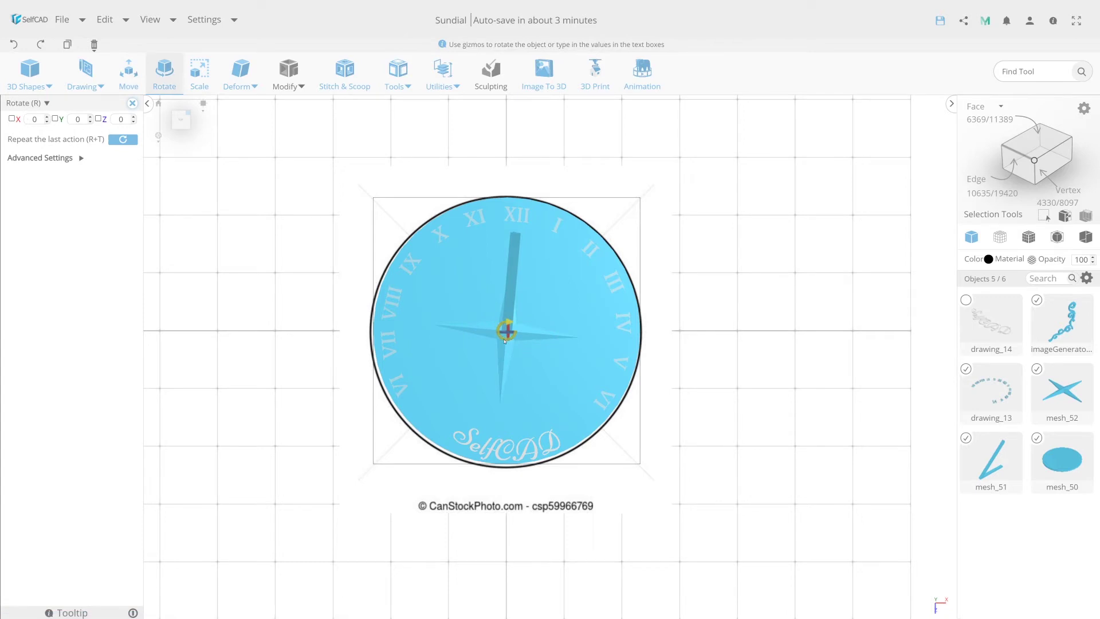
drag(497, 330, 496, 330)
drag(377, 342, 372, 331)
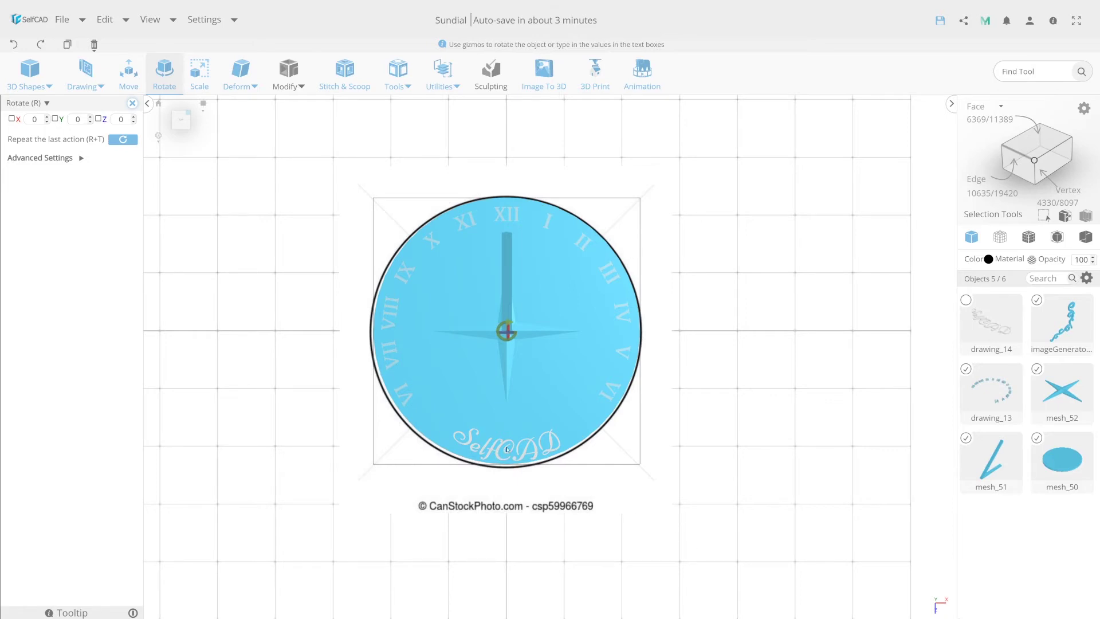
scroll(505, 449, up, 3)
click(473, 468)
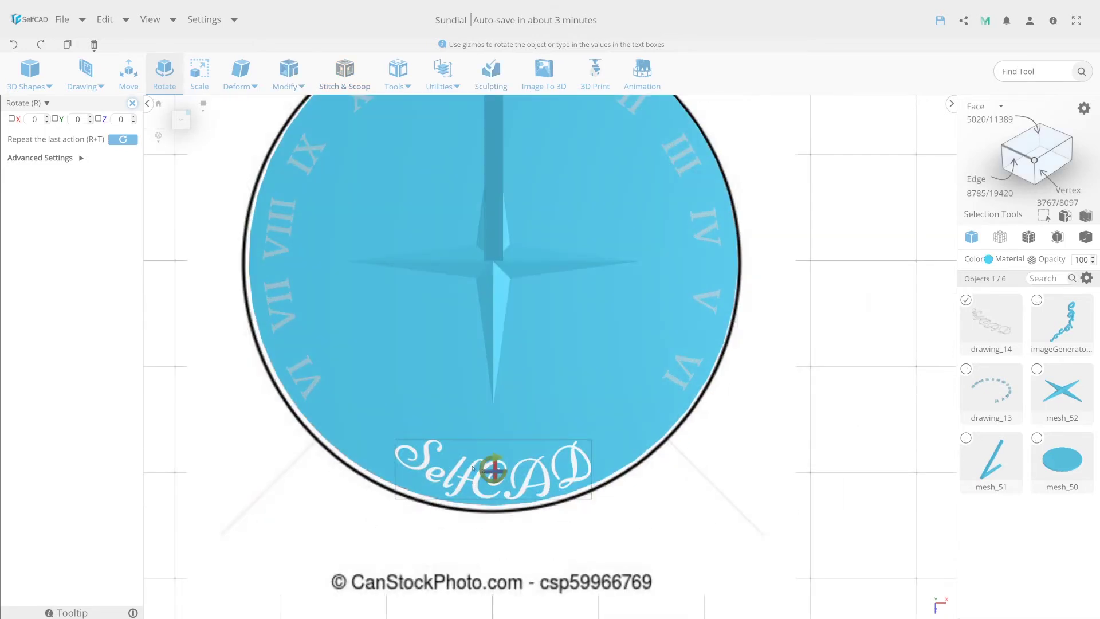
drag(471, 480, 451, 467)
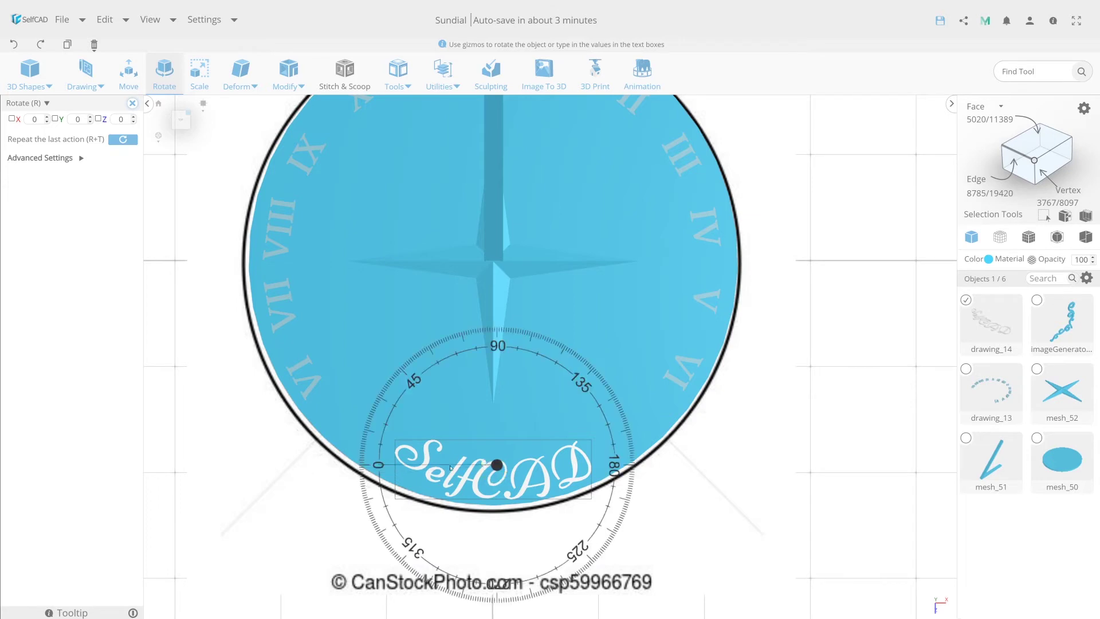
drag(339, 478, 343, 486)
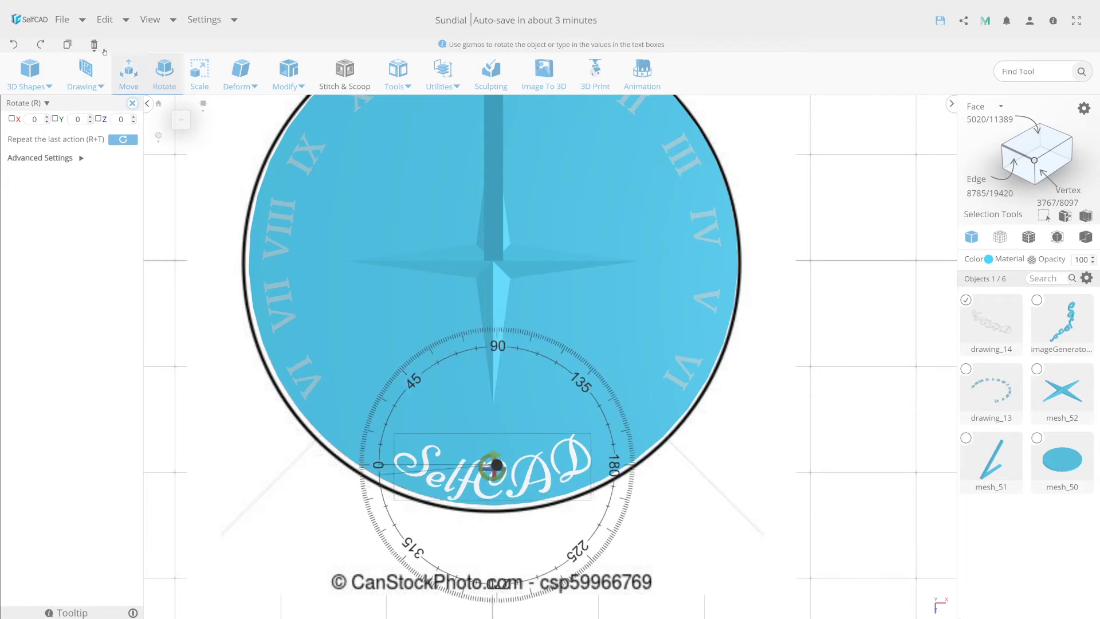
Step: Nudge the SelfCAD text lower and stretch it symmetrically to 99.36 in X
click(129, 72)
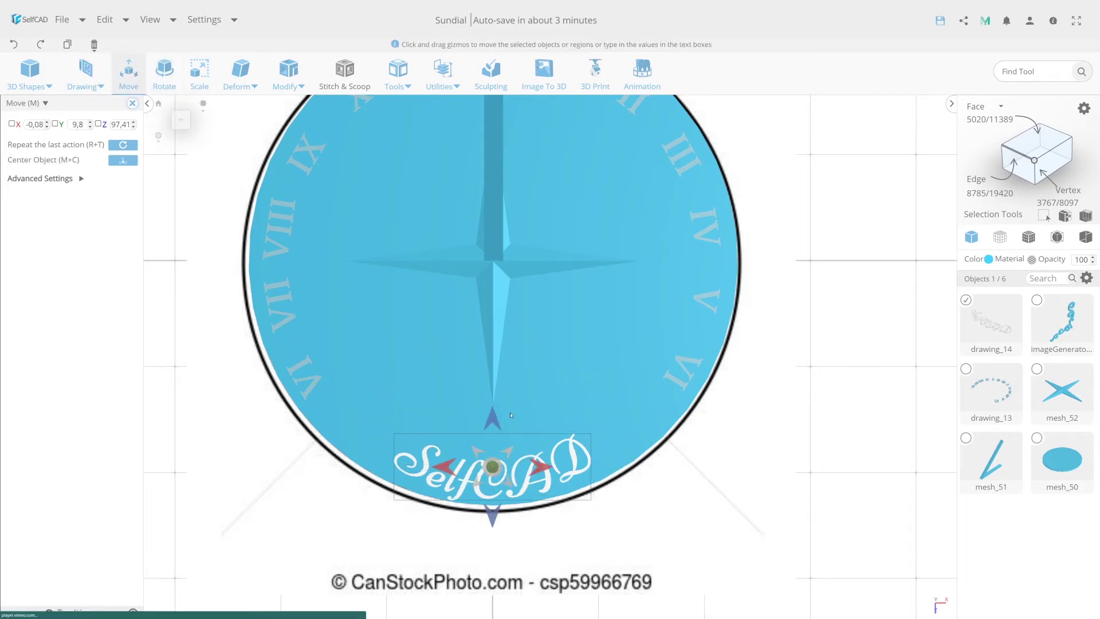
drag(491, 421, 484, 413)
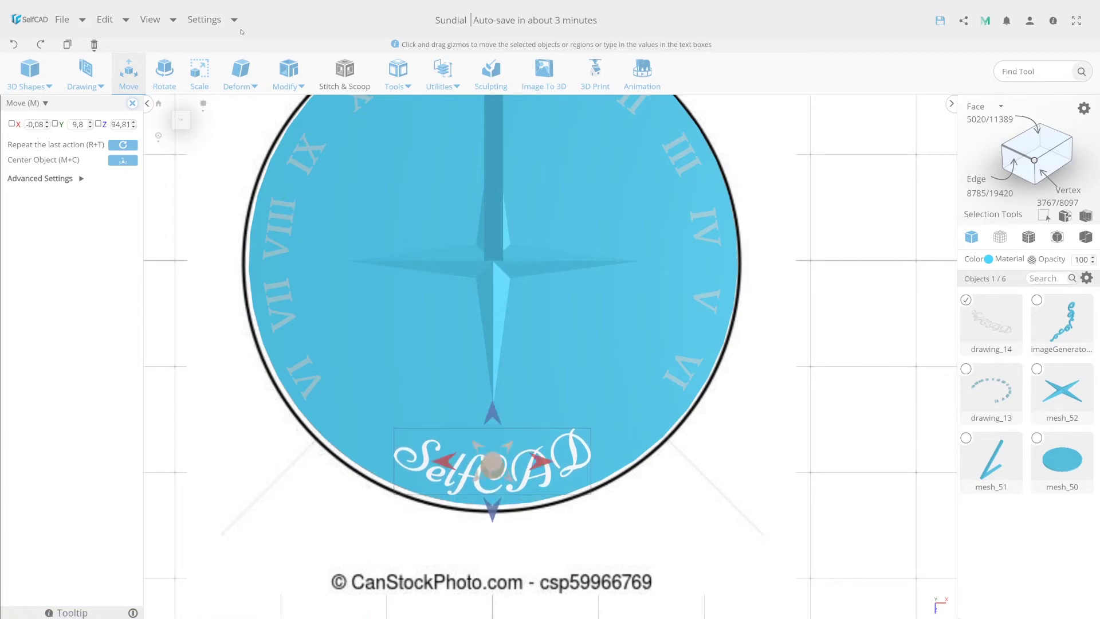
click(199, 71)
click(81, 163)
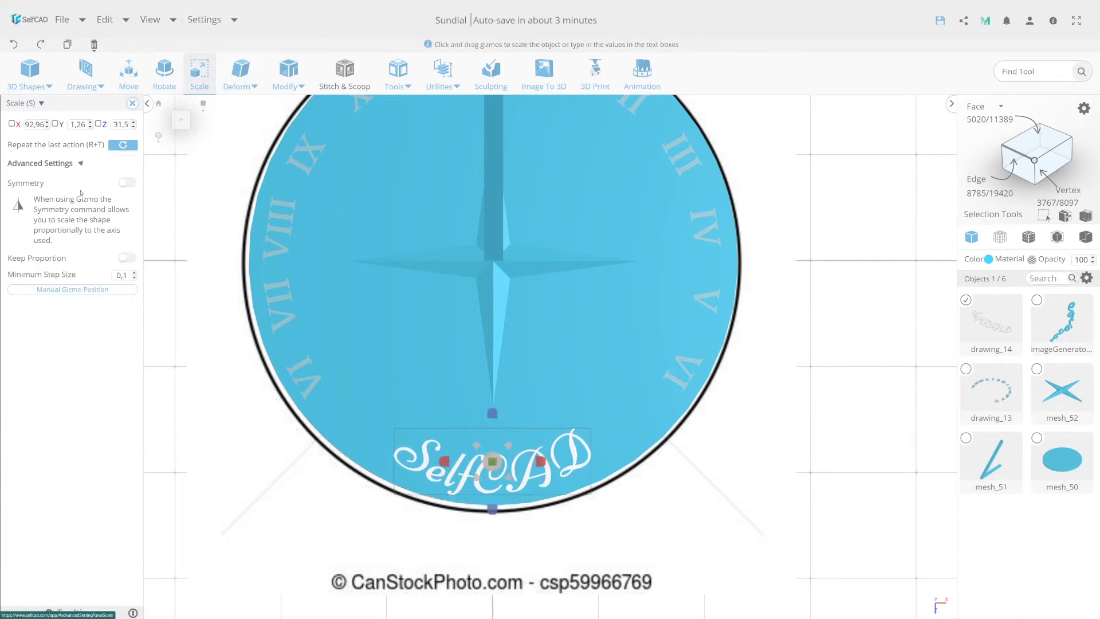
click(127, 183)
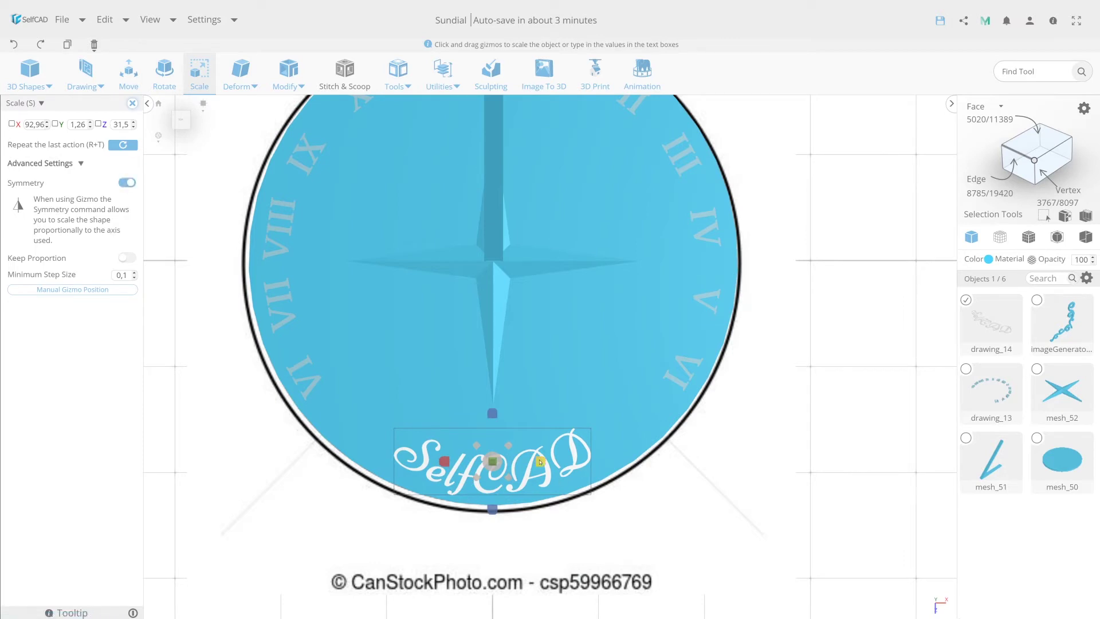
drag(539, 460, 554, 465)
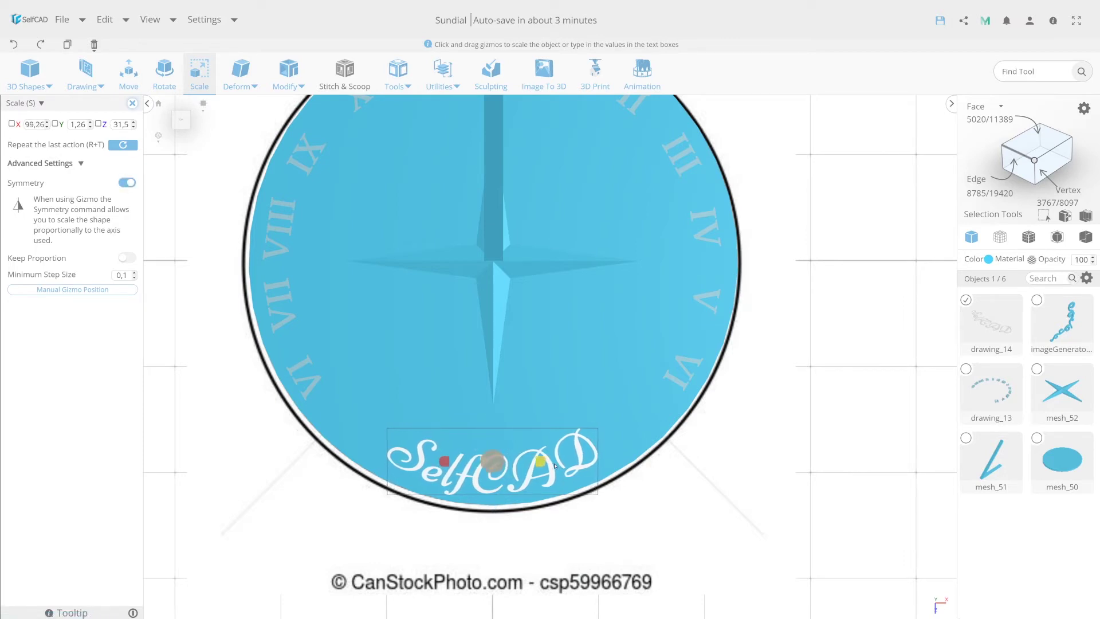
scroll(713, 348, down, 3)
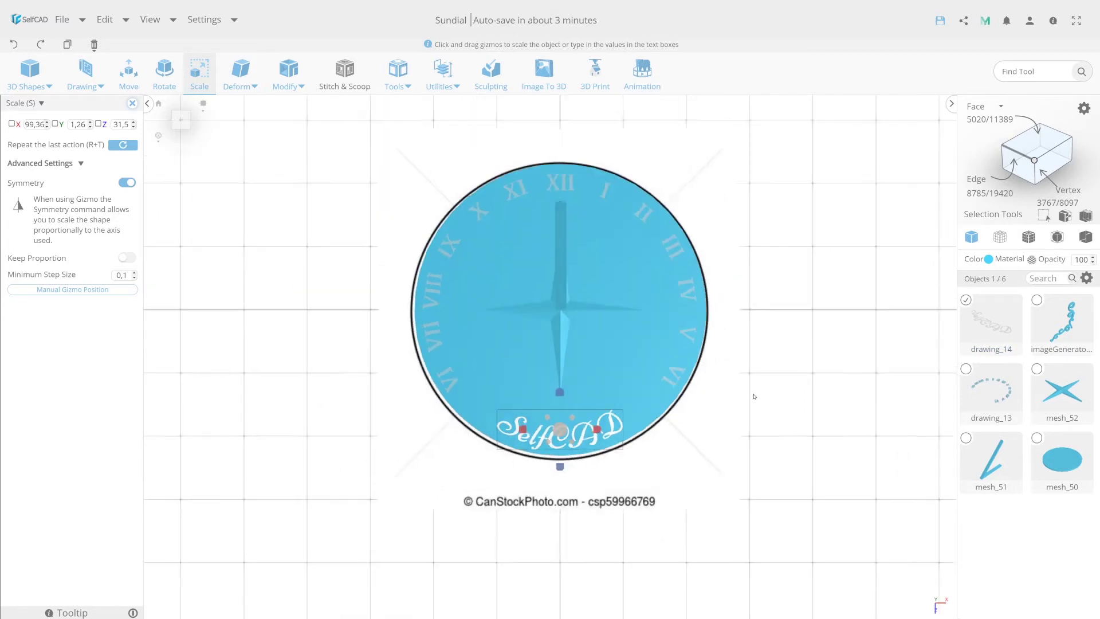
Step: Create a Gentilis-font text letter N left of the dial as drawing_15
click(85, 74)
click(104, 111)
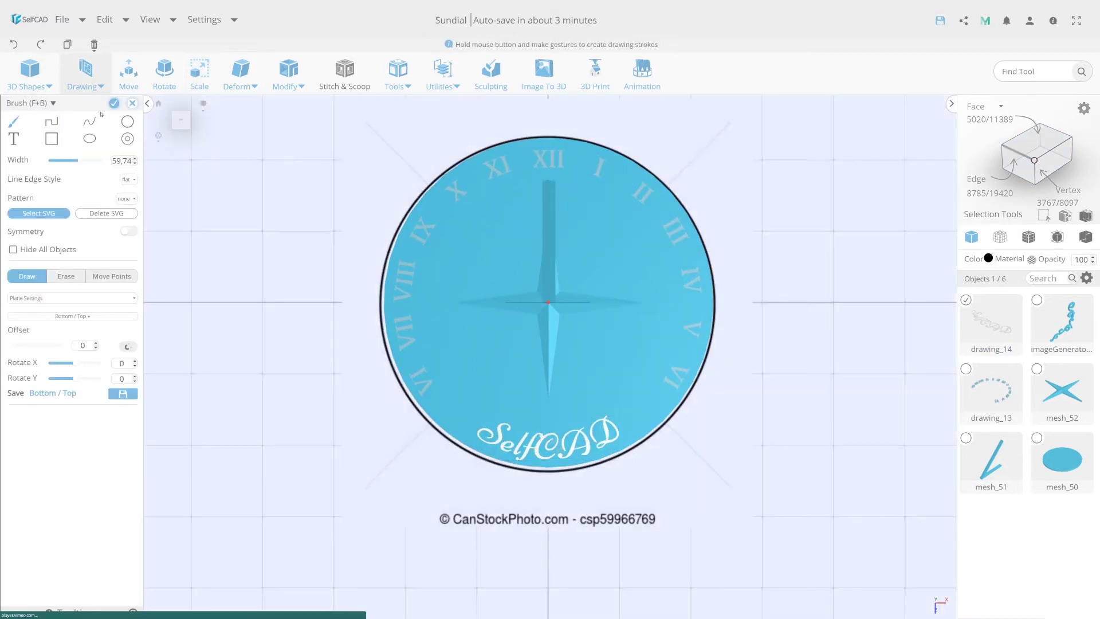
click(13, 139)
double_click(70, 183)
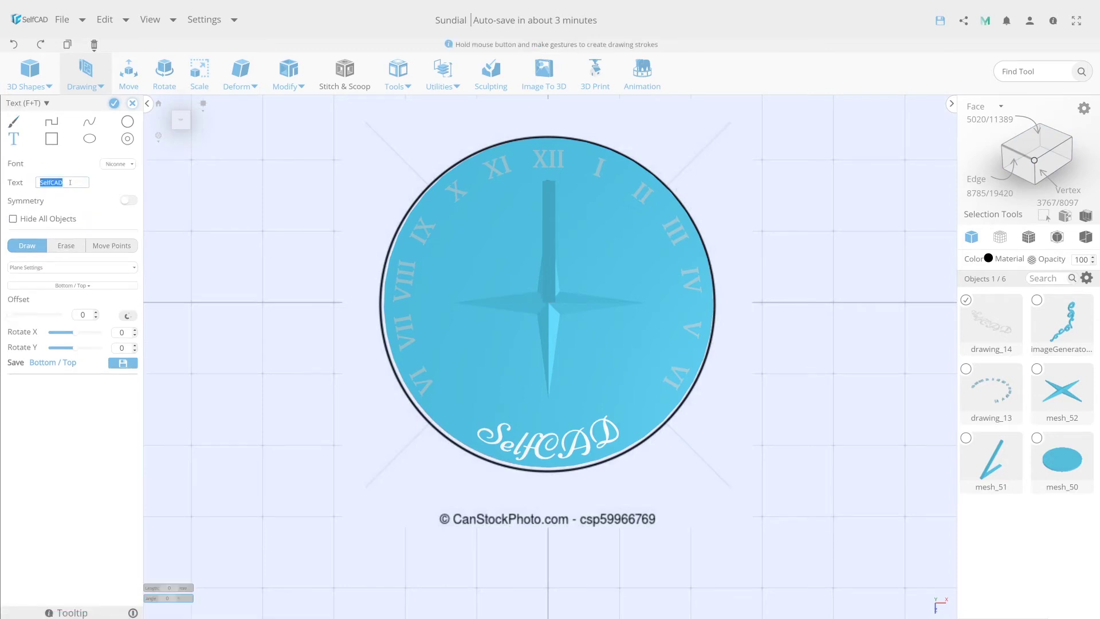
text(n)
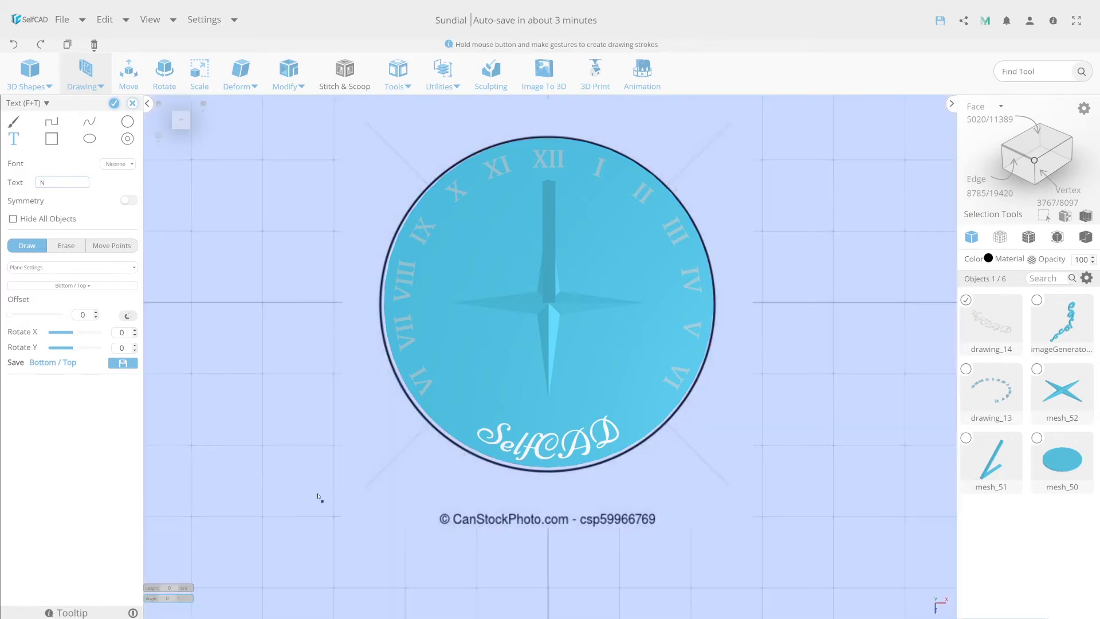
click(109, 169)
click(117, 194)
drag(278, 462, 293, 463)
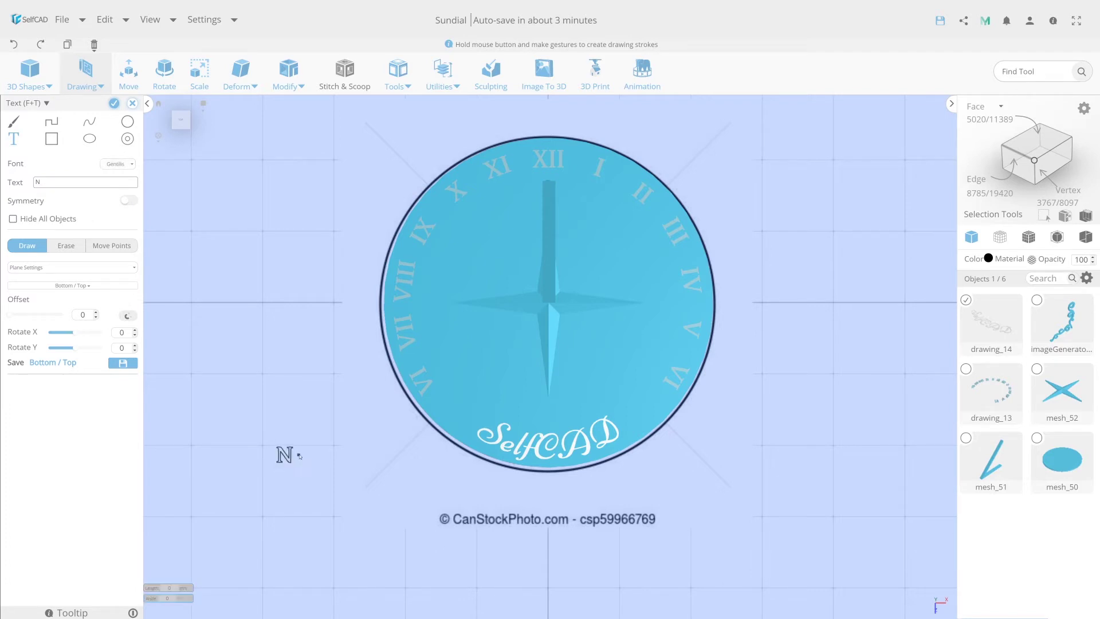
click(114, 104)
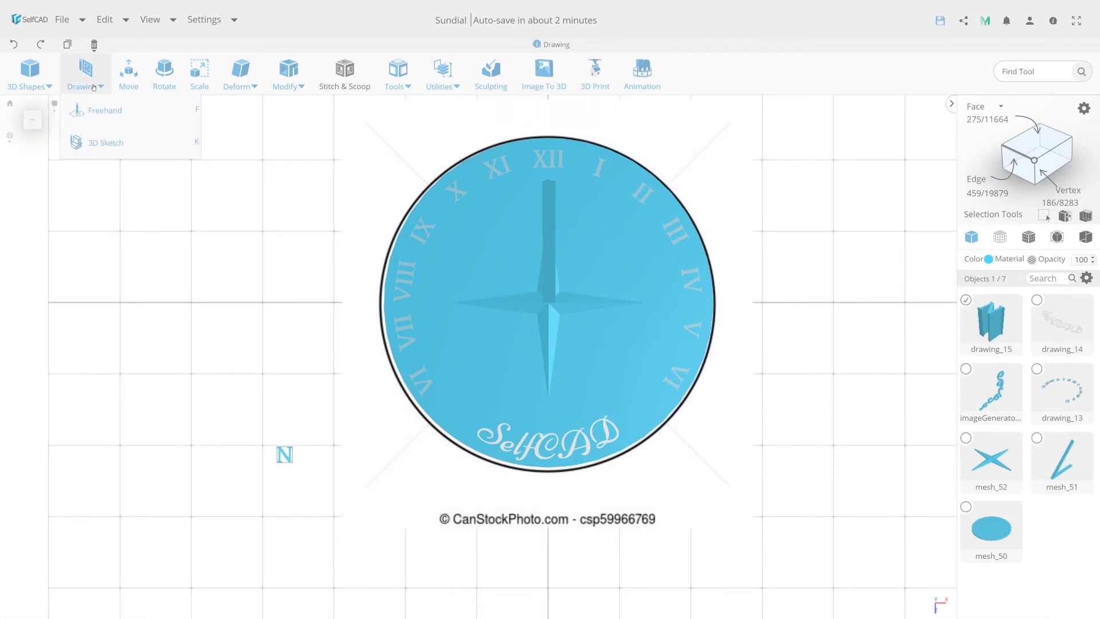
Step: Add a 3D text letter W just above the N as drawing_16
click(103, 110)
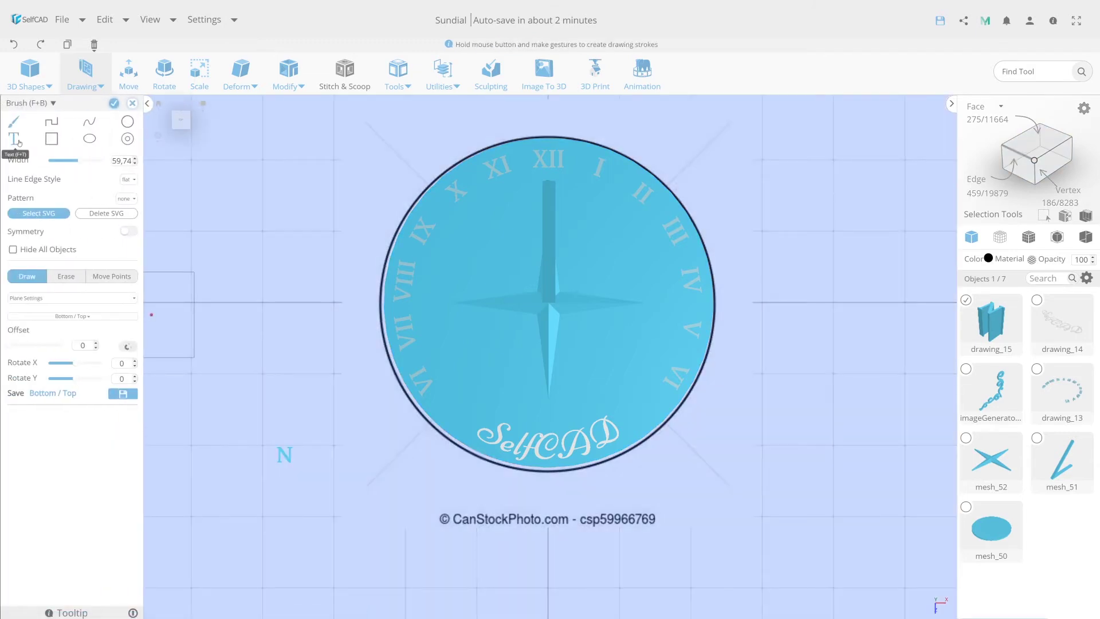
click(18, 142)
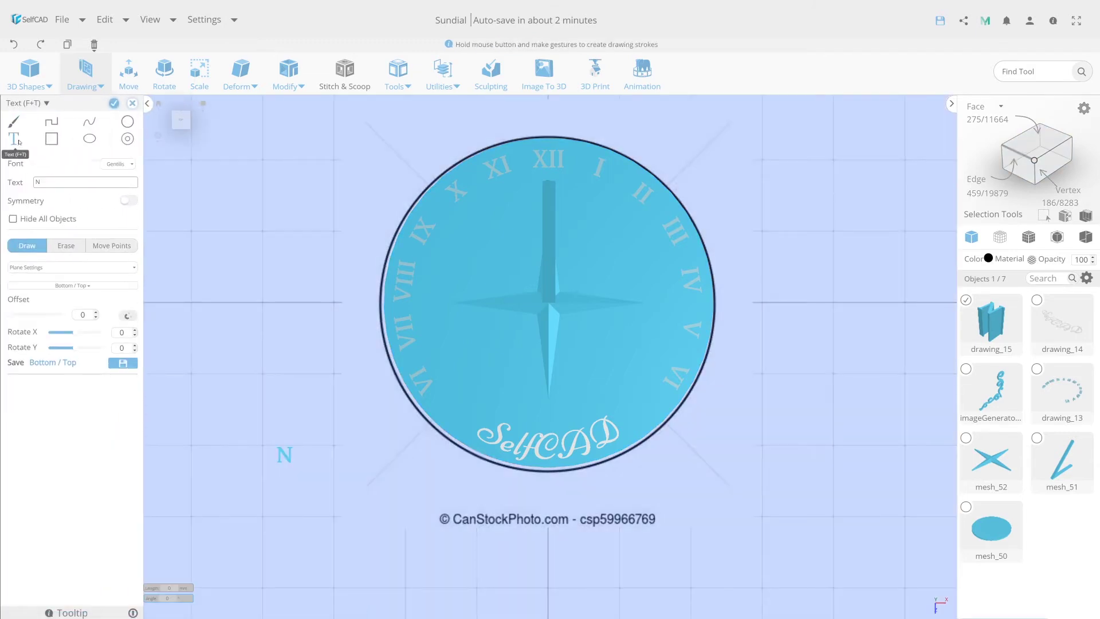
double_click(44, 182)
text(W)
click(276, 447)
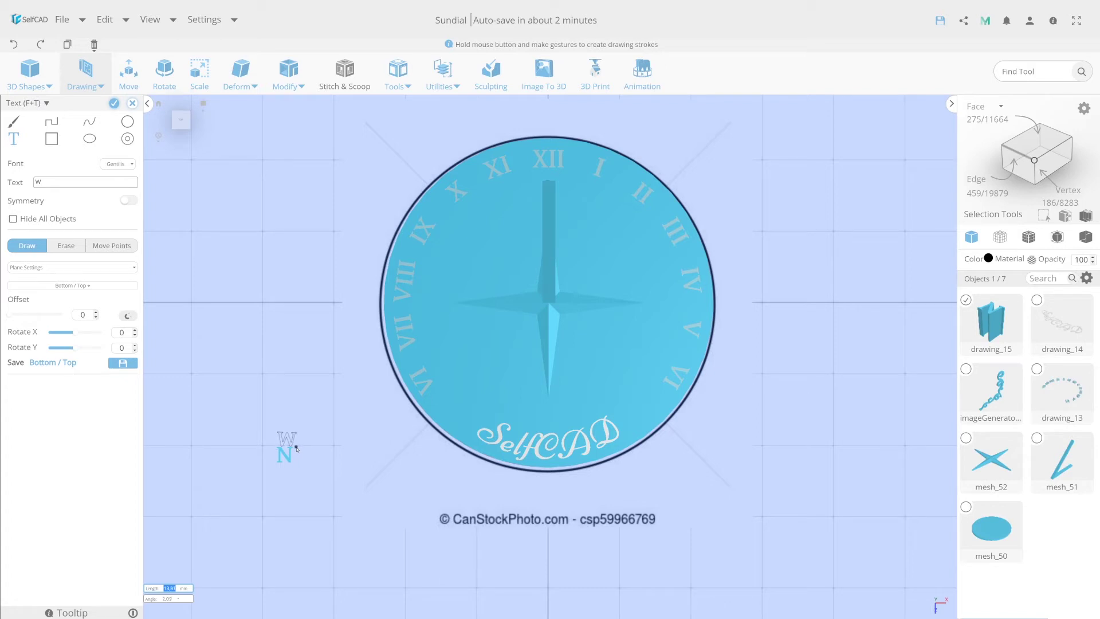
click(298, 448)
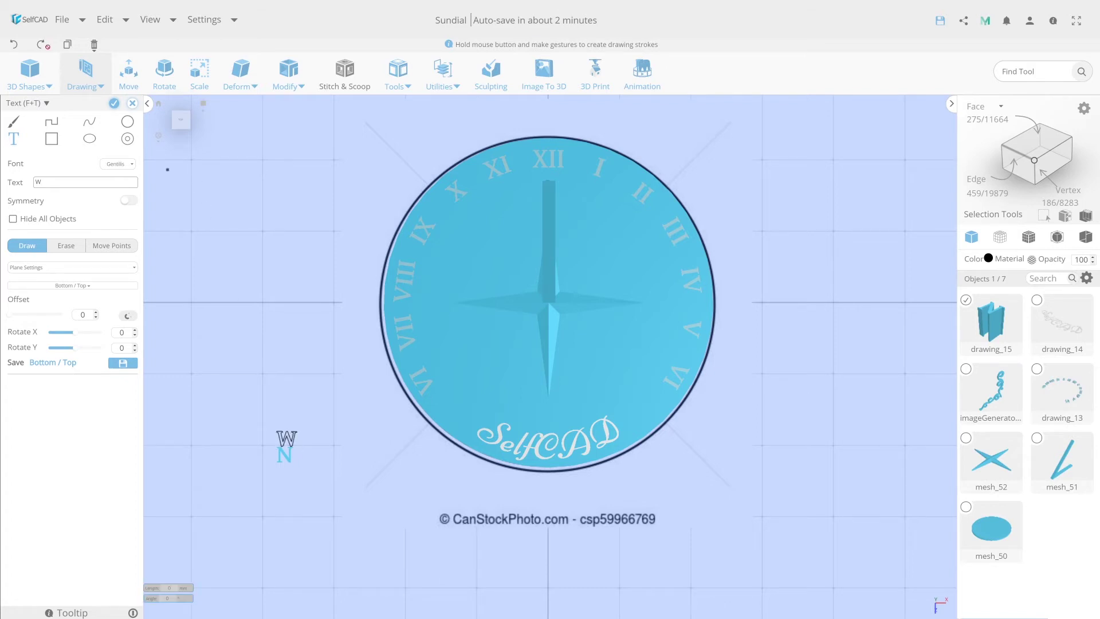
click(13, 46)
drag(277, 446, 295, 450)
click(114, 103)
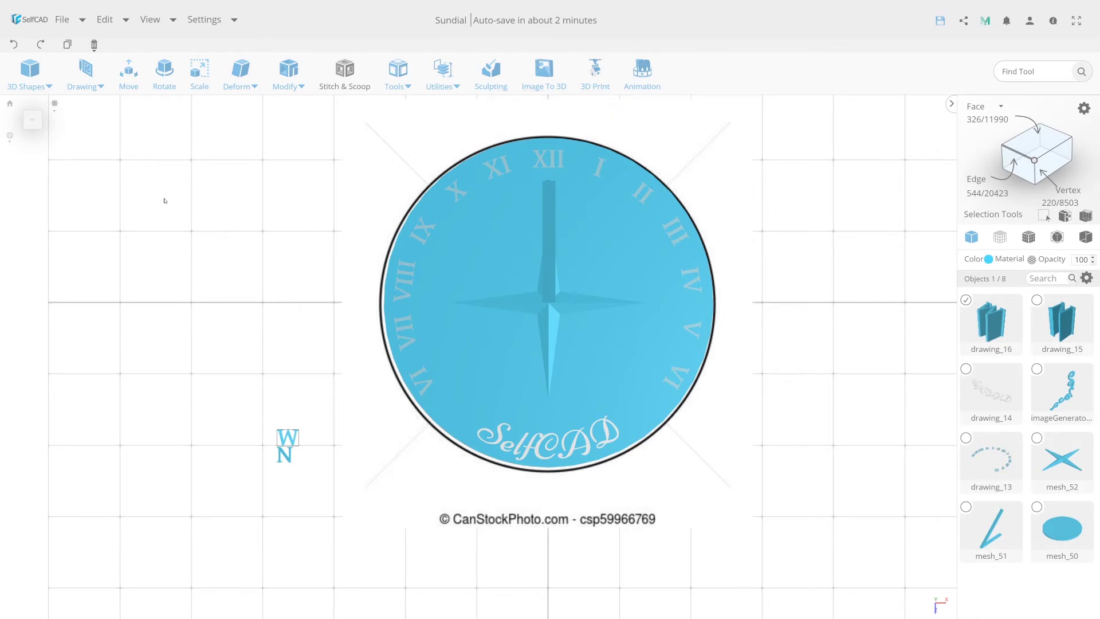
Step: Create a 3D text letter S placed above the W (drawing_17)
click(96, 86)
click(94, 110)
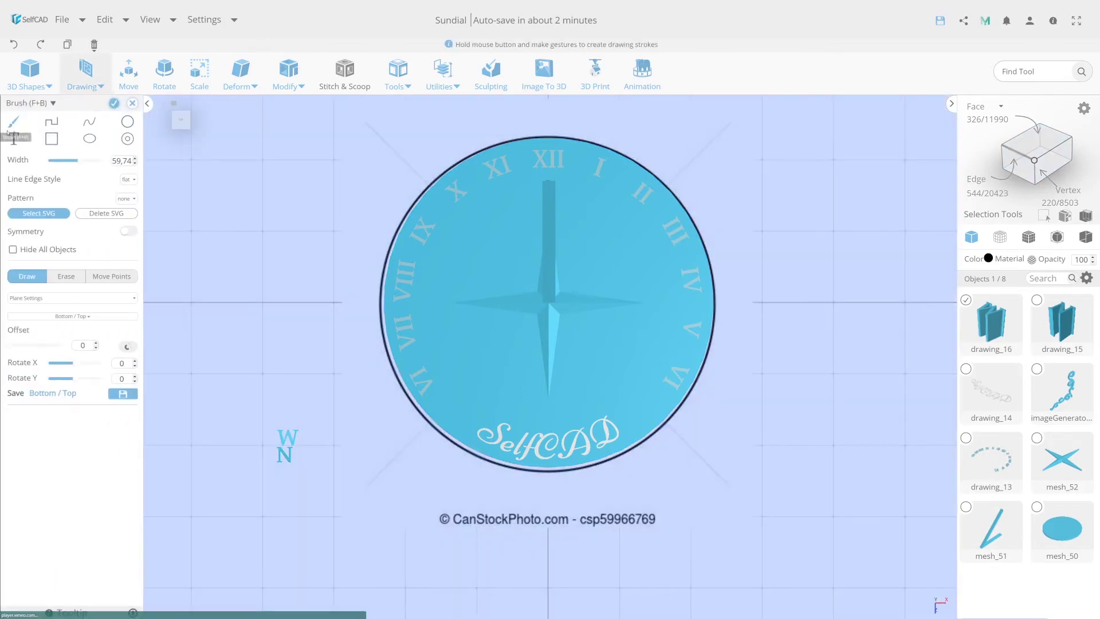
click(13, 138)
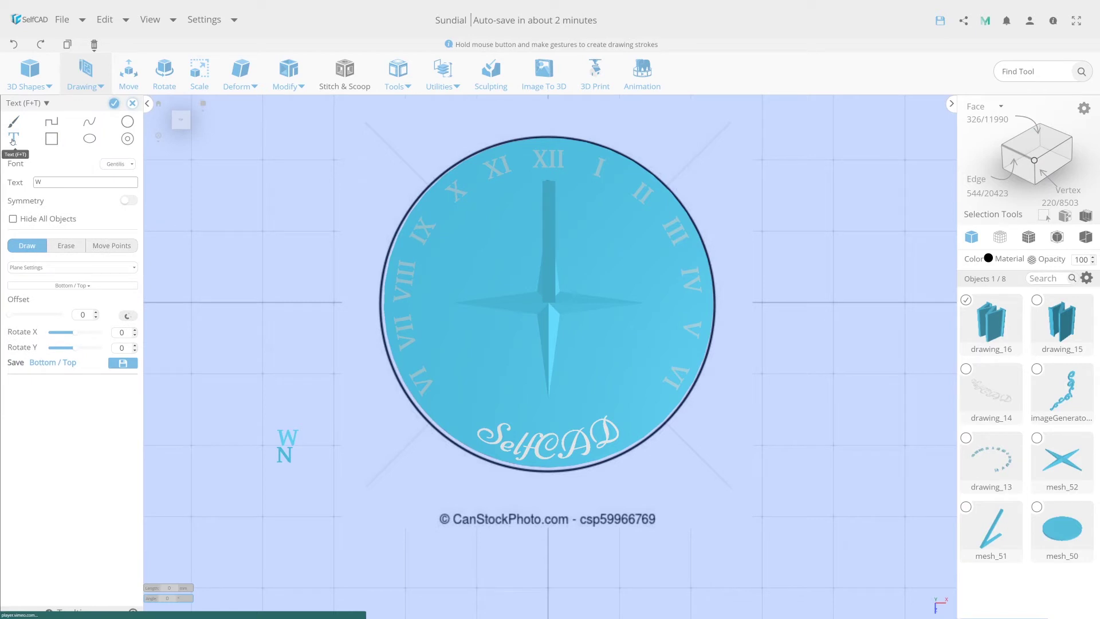
click(67, 183)
text(S)
click(280, 432)
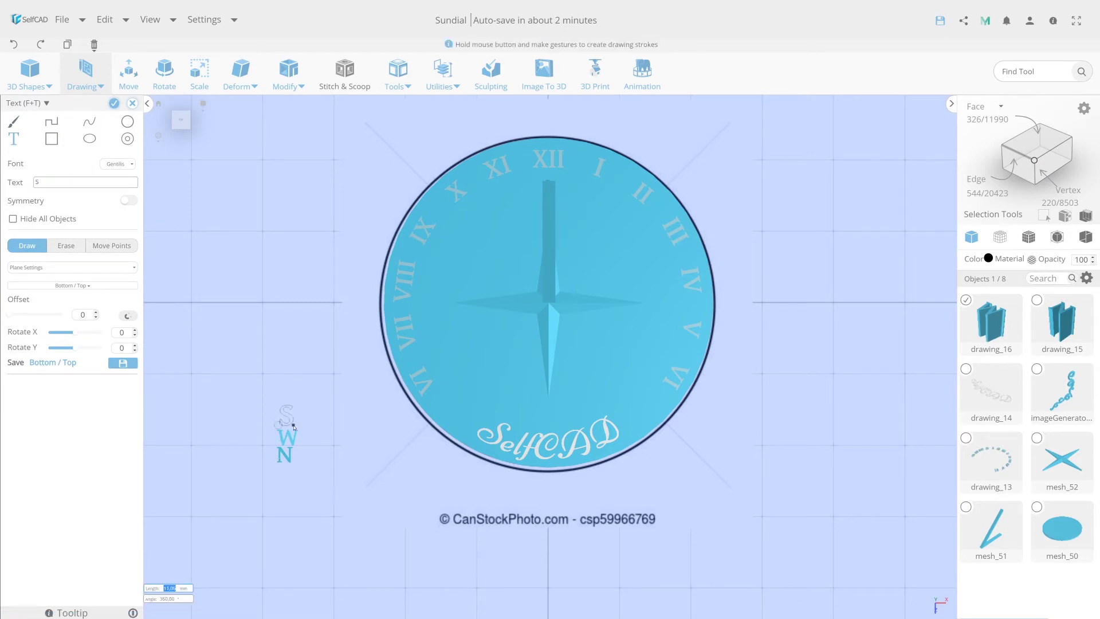
click(292, 427)
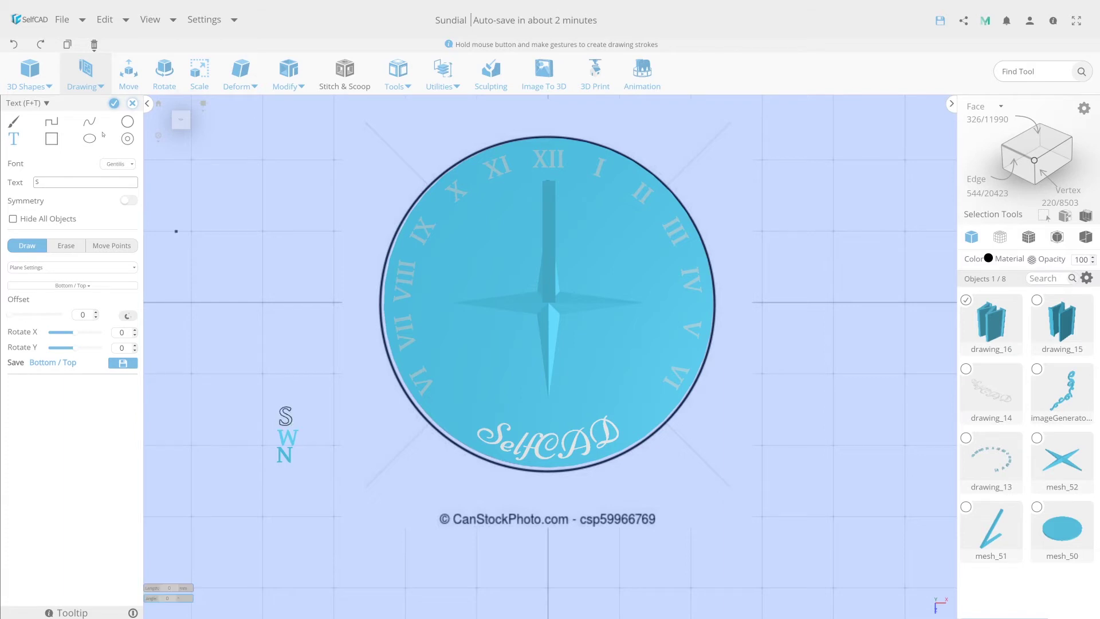
click(112, 103)
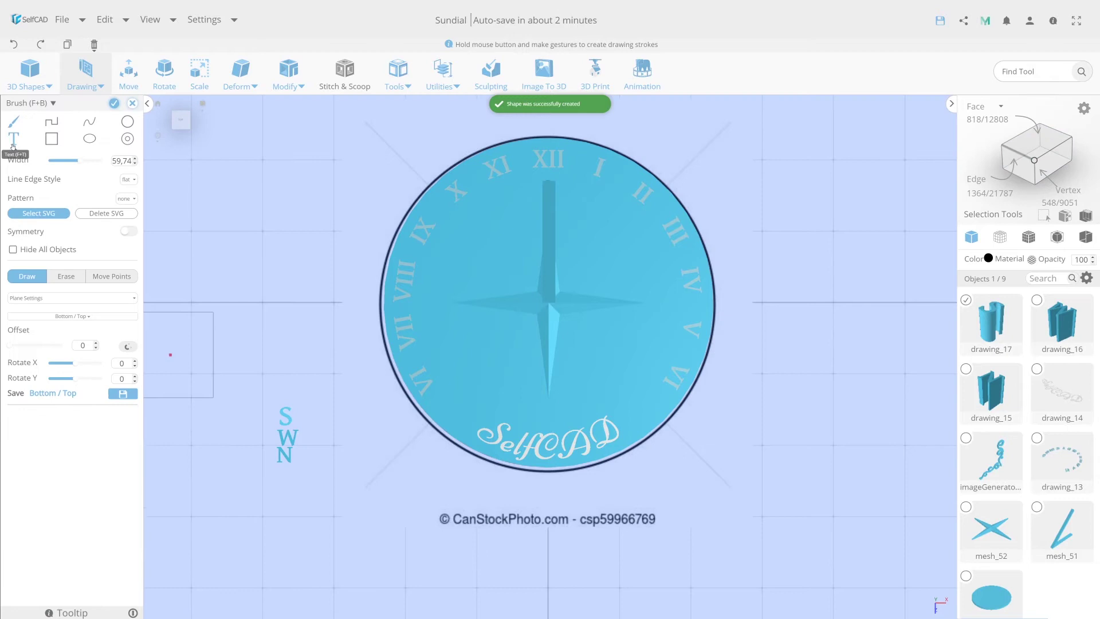
Step: Create a 3D text letter E placed near the N (drawing_18)
click(13, 143)
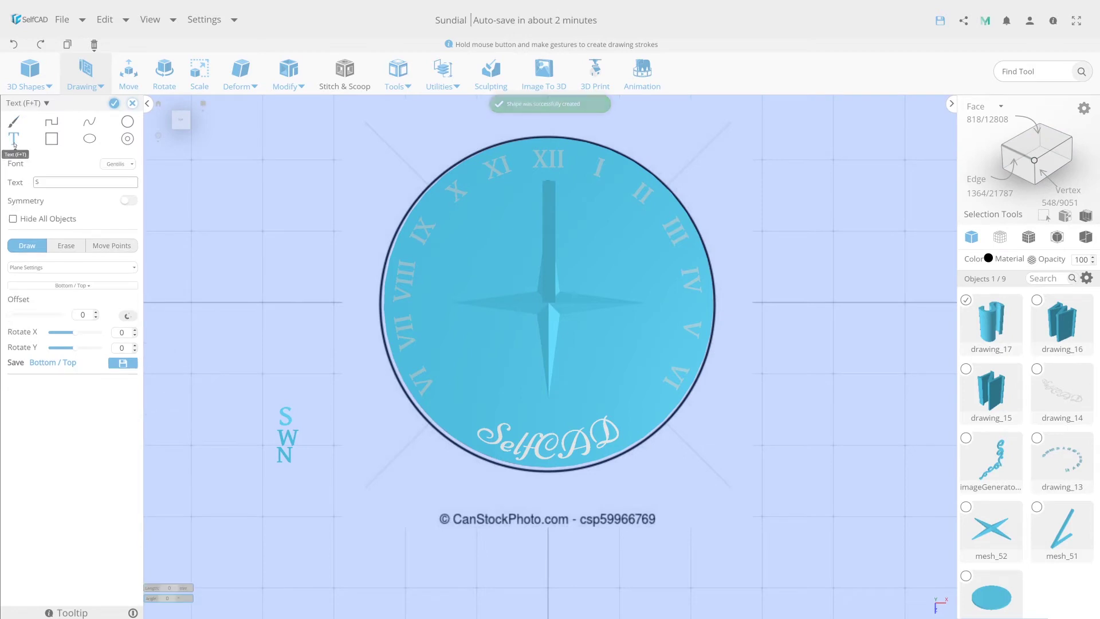
double_click(49, 183)
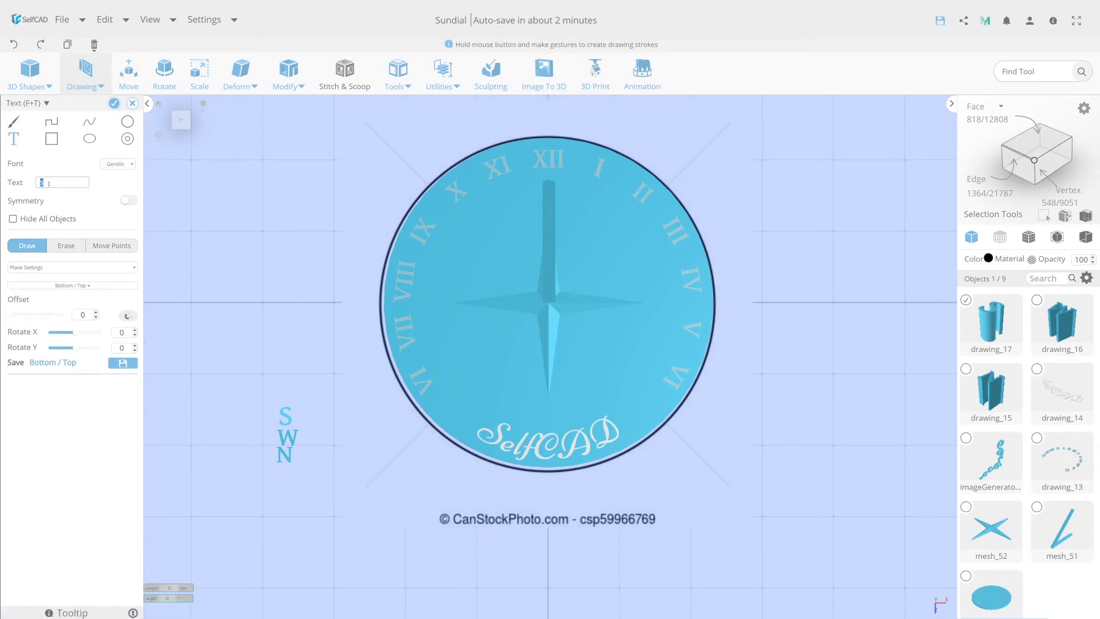
text(E)
click(279, 459)
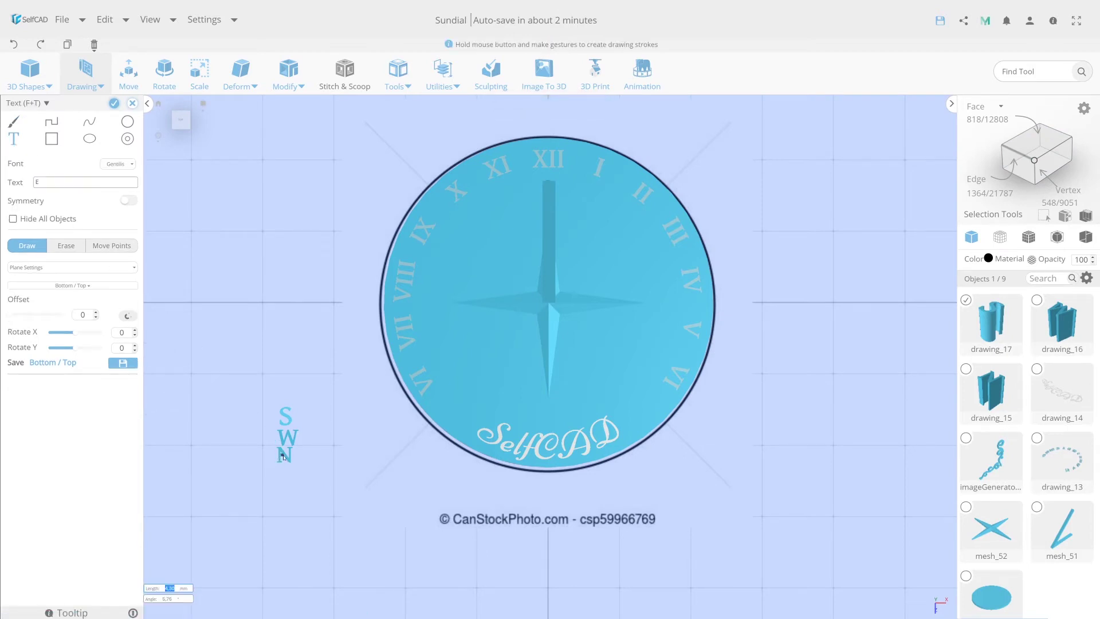
click(290, 456)
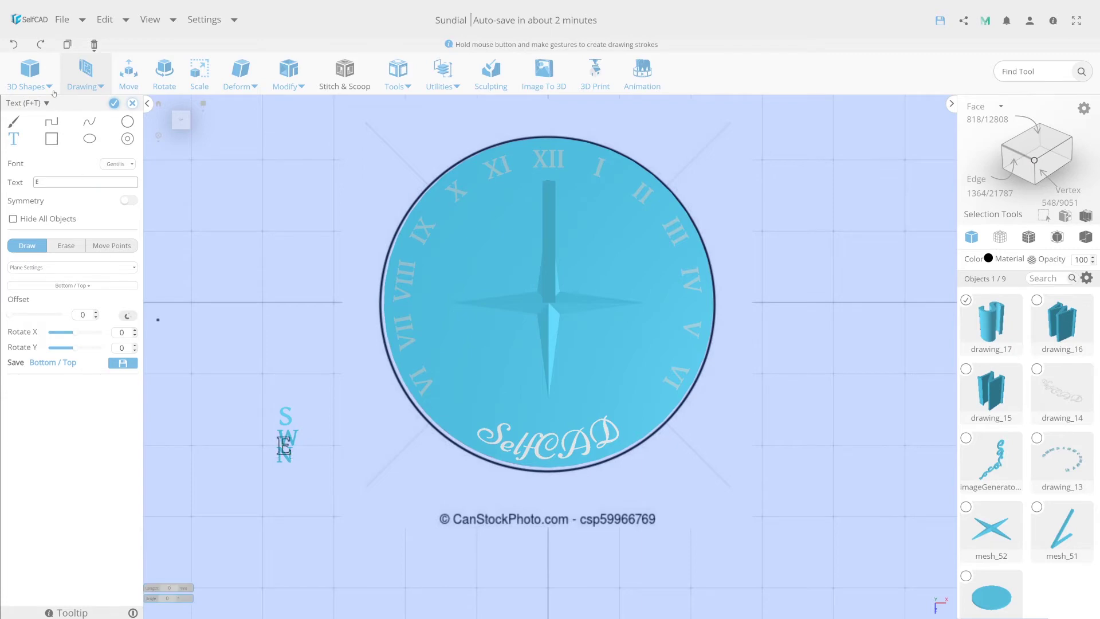
click(114, 103)
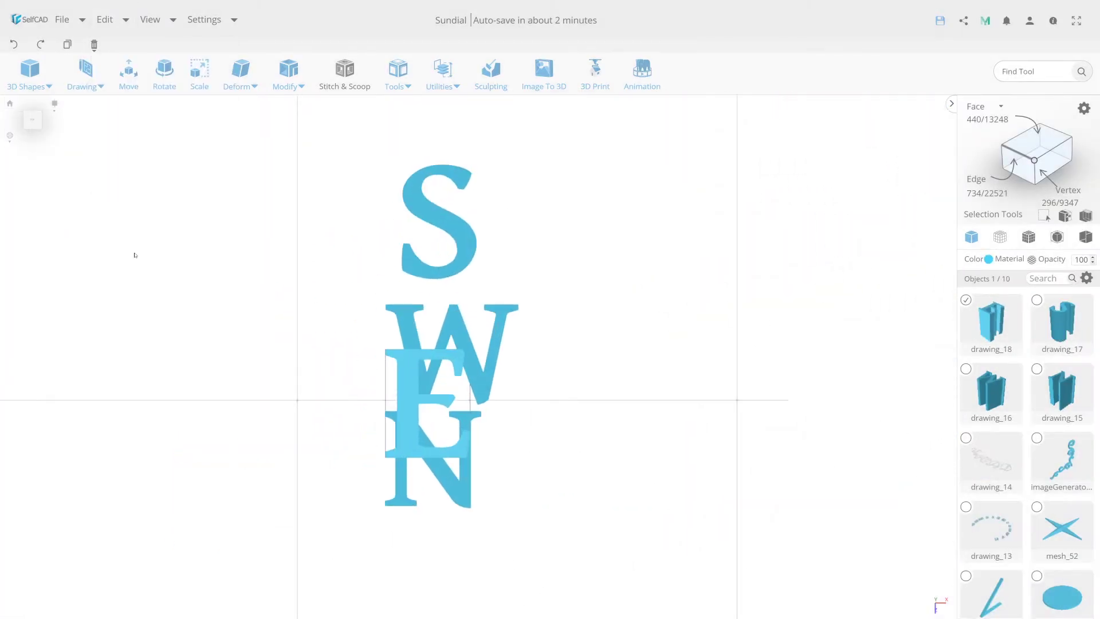
Step: Lower and shrink the E to match the N, then slide it left of the N
click(128, 71)
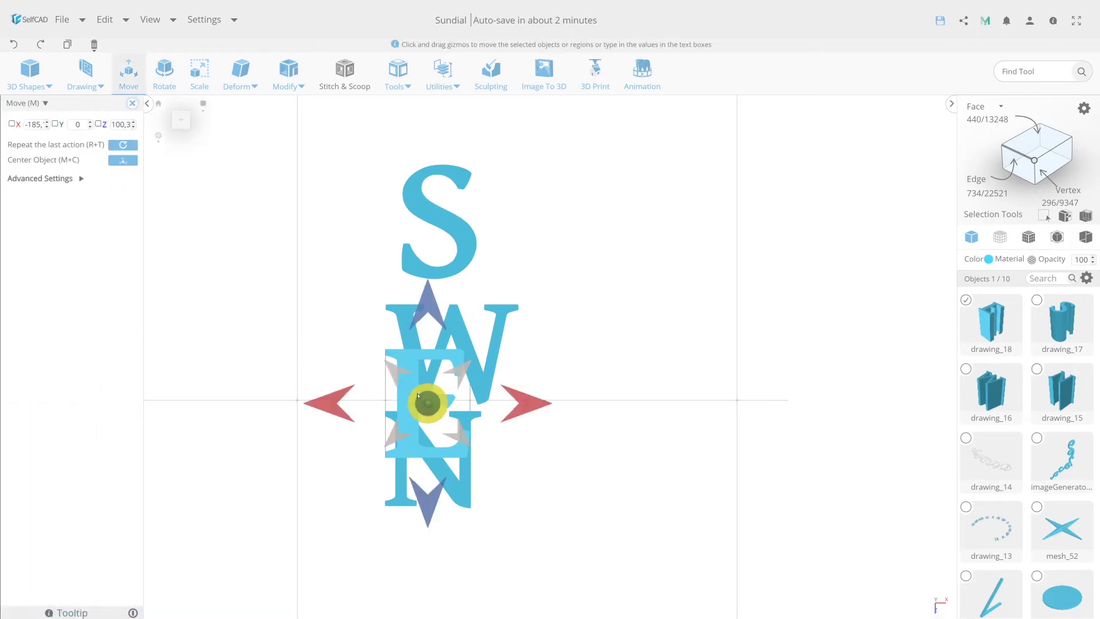
drag(417, 395, 425, 438)
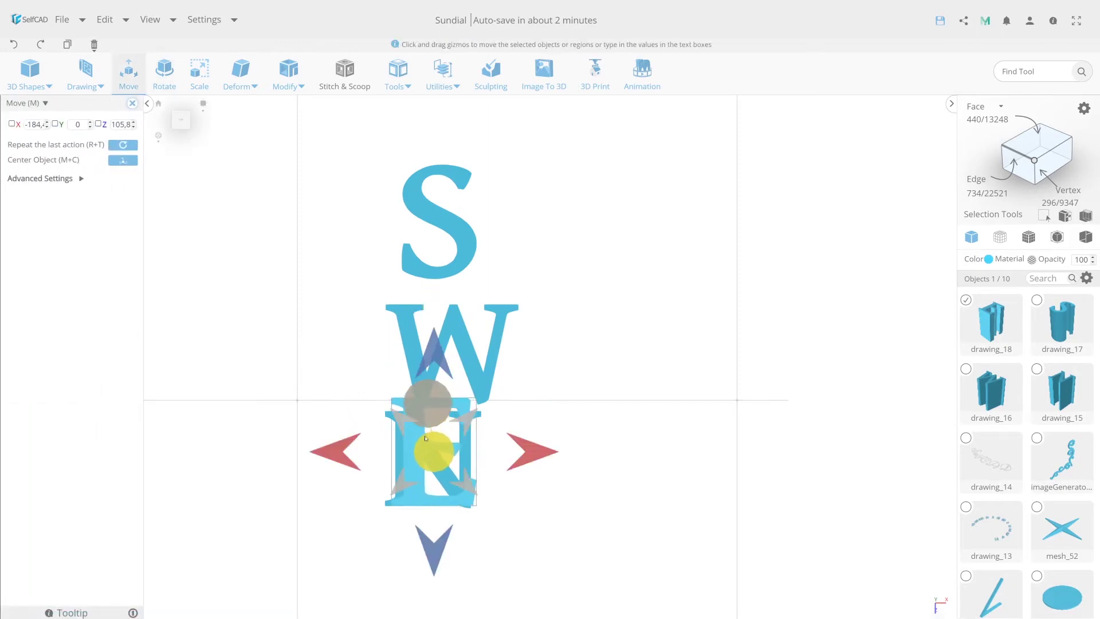
click(194, 86)
drag(464, 430, 466, 432)
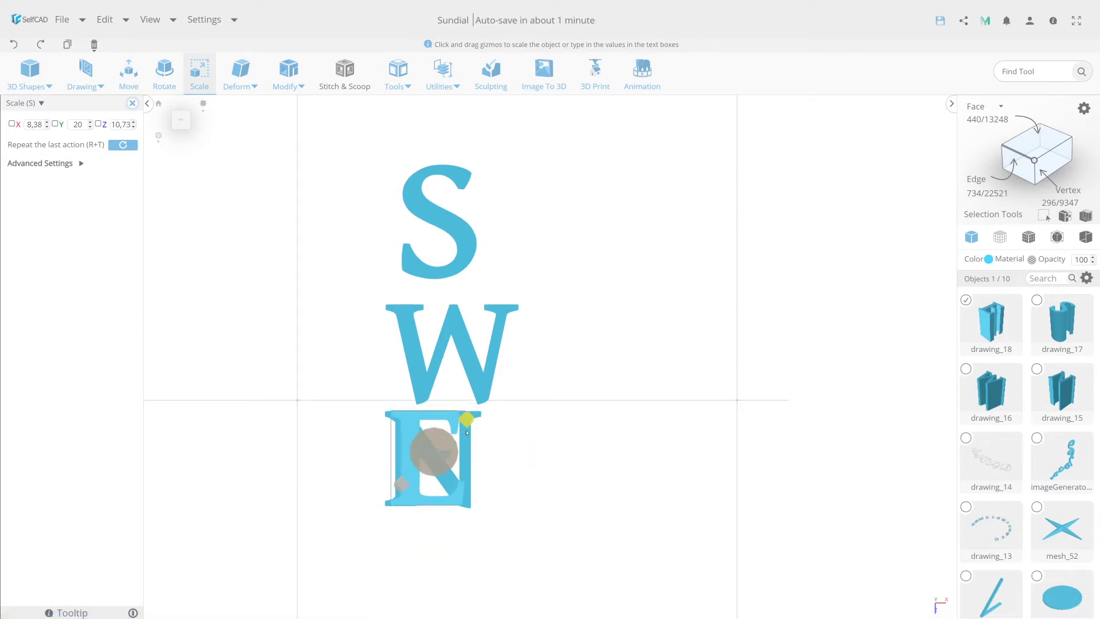
key(m)
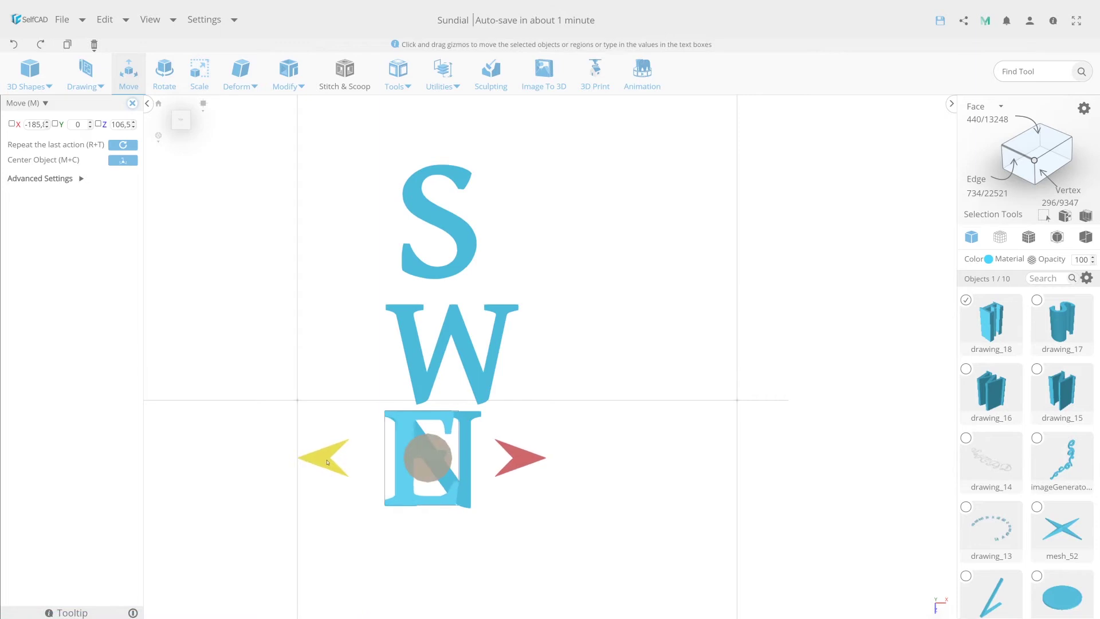
drag(327, 462, 185, 462)
Step: Lower and shrink the W level with the N, then slide it right of the N
click(431, 376)
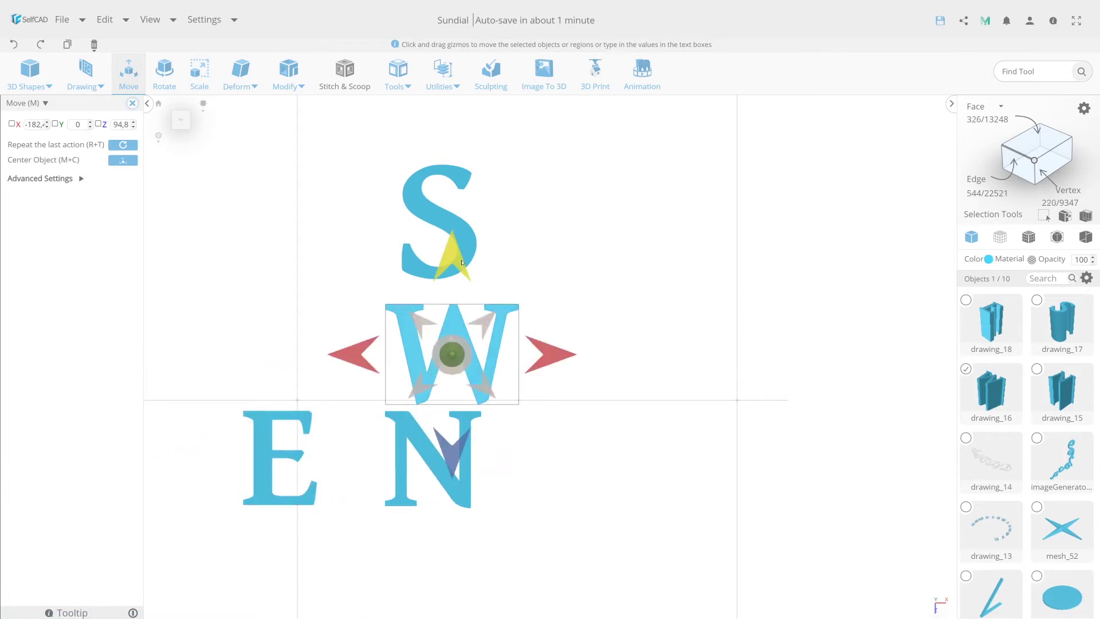
drag(461, 262, 465, 363)
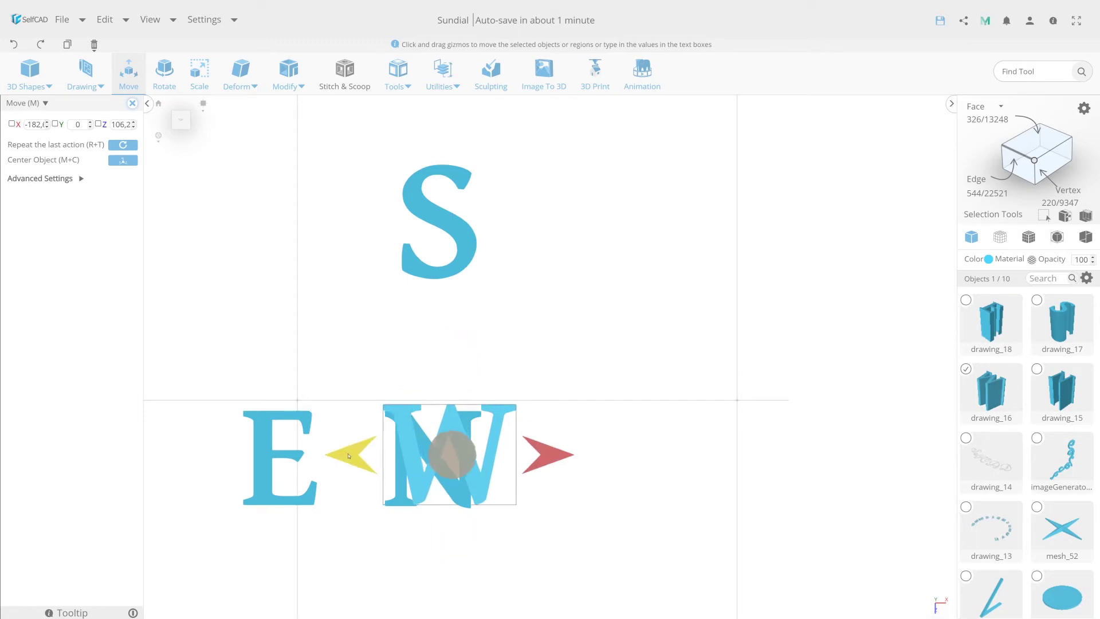
click(199, 69)
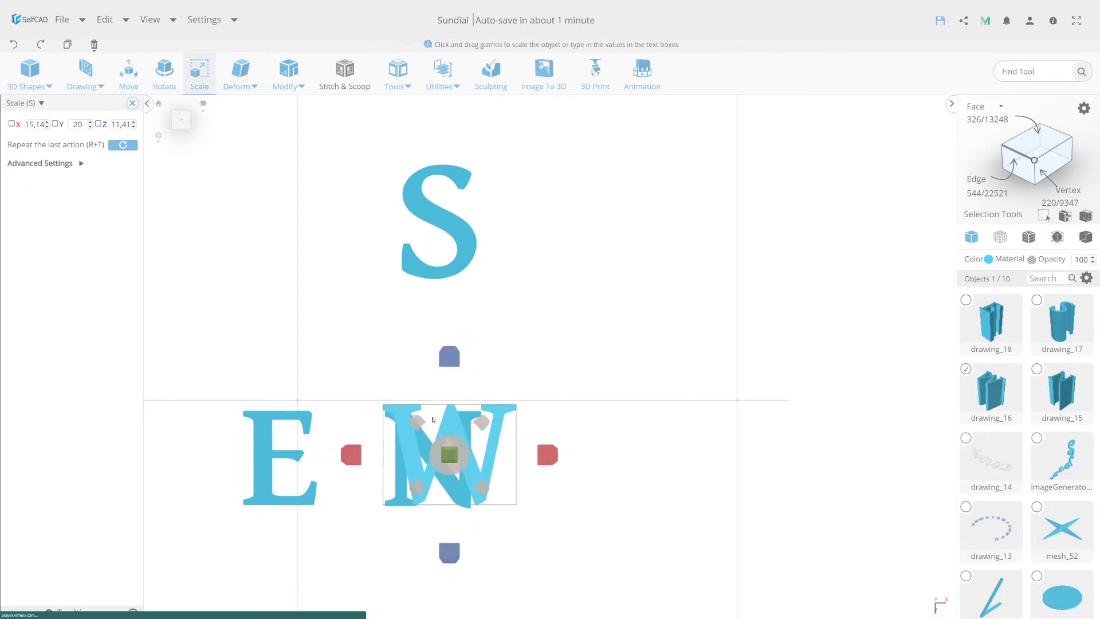
drag(417, 423, 422, 429)
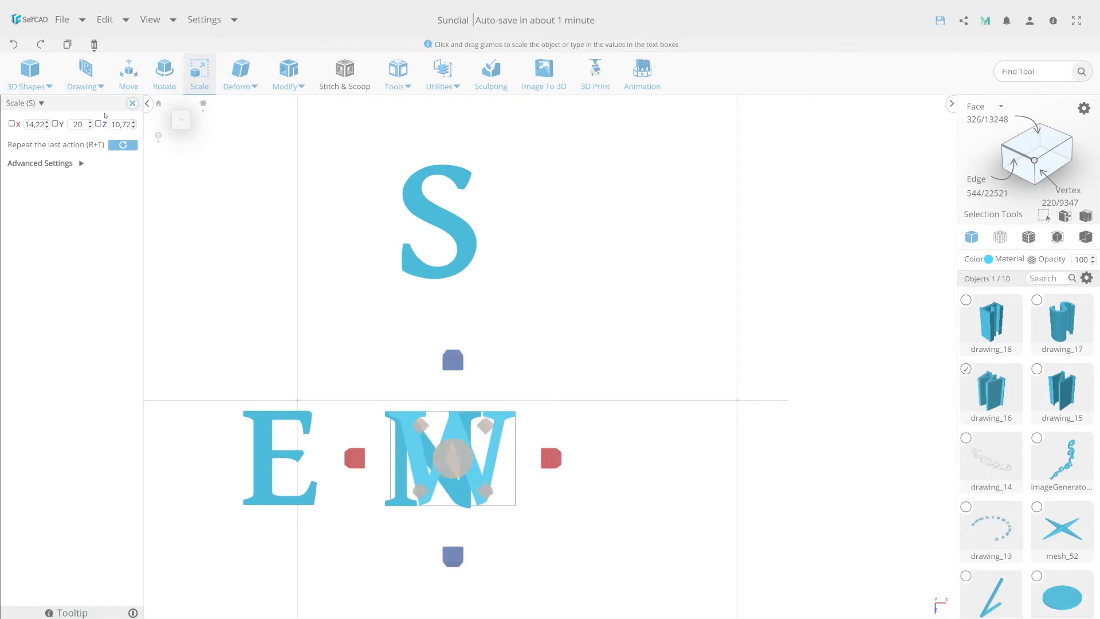
key(m)
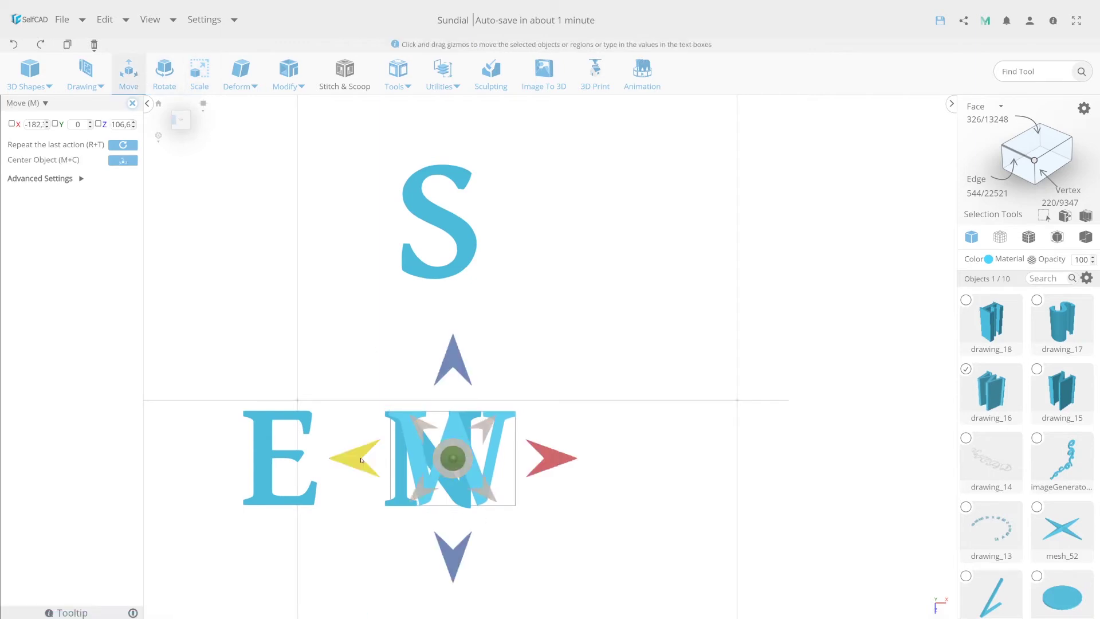
drag(353, 459, 471, 459)
Step: Lower the S into the row, size it to match, and slide it right
click(452, 215)
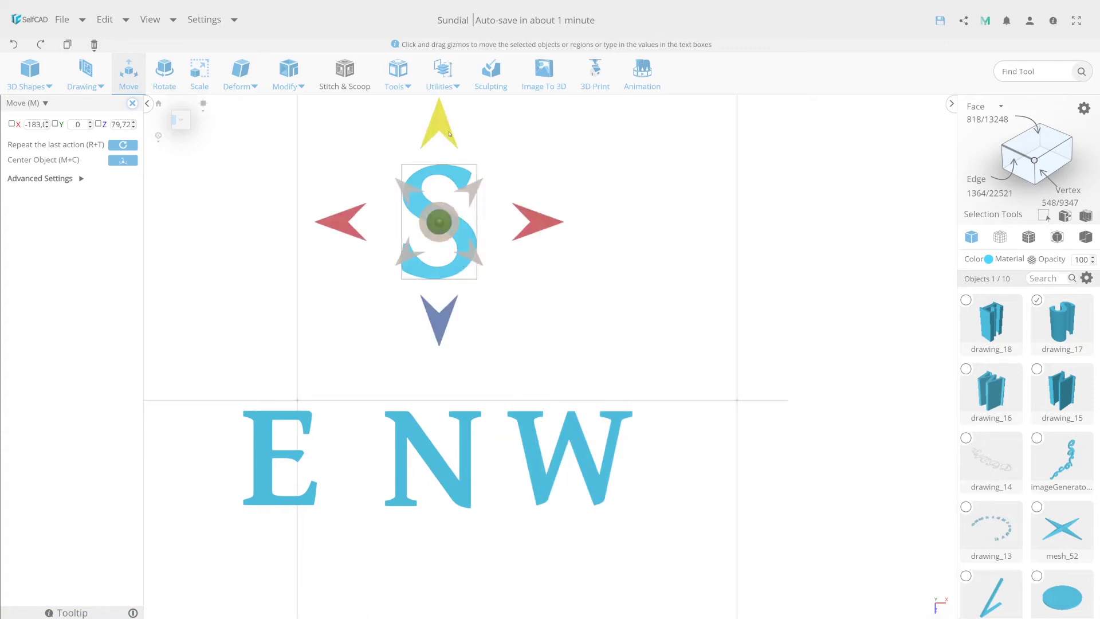
drag(450, 129, 471, 357)
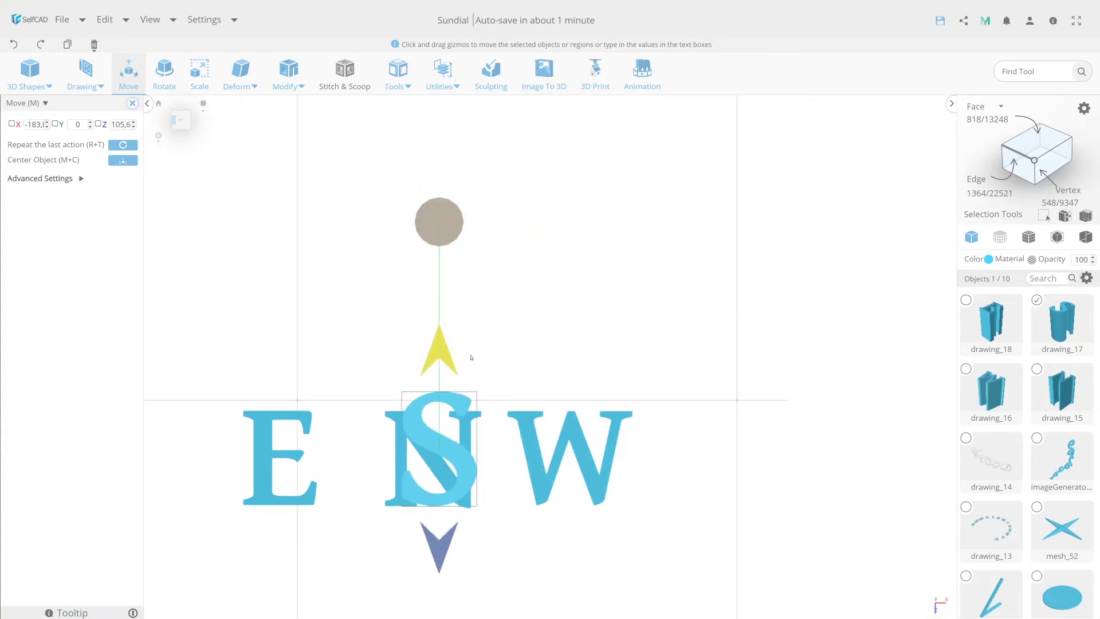
key(s)
drag(473, 417, 467, 431)
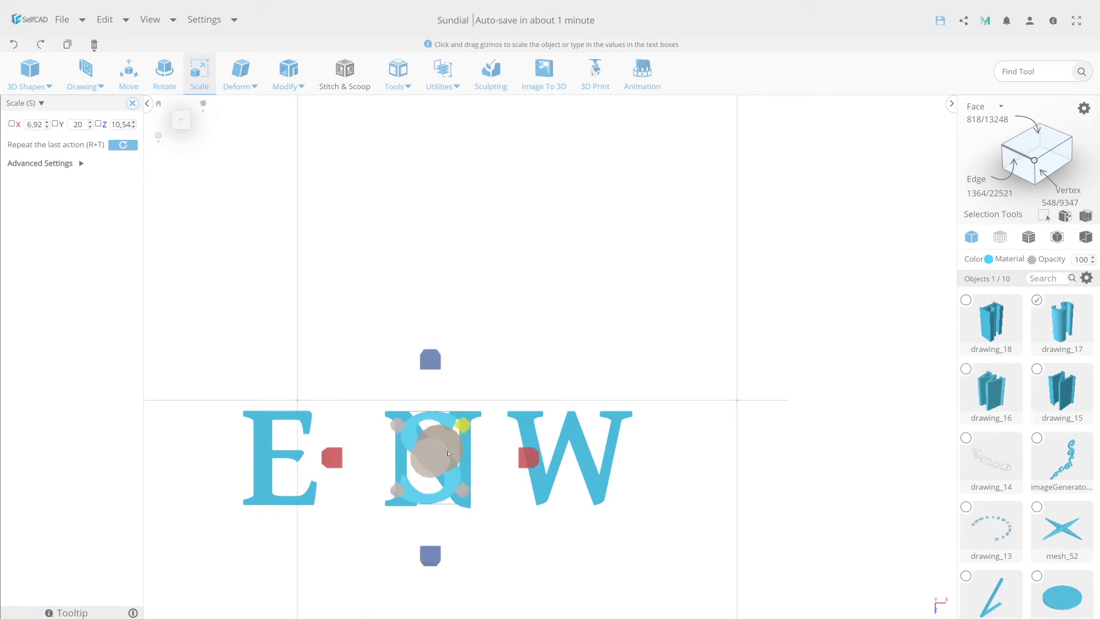
drag(394, 487, 400, 496)
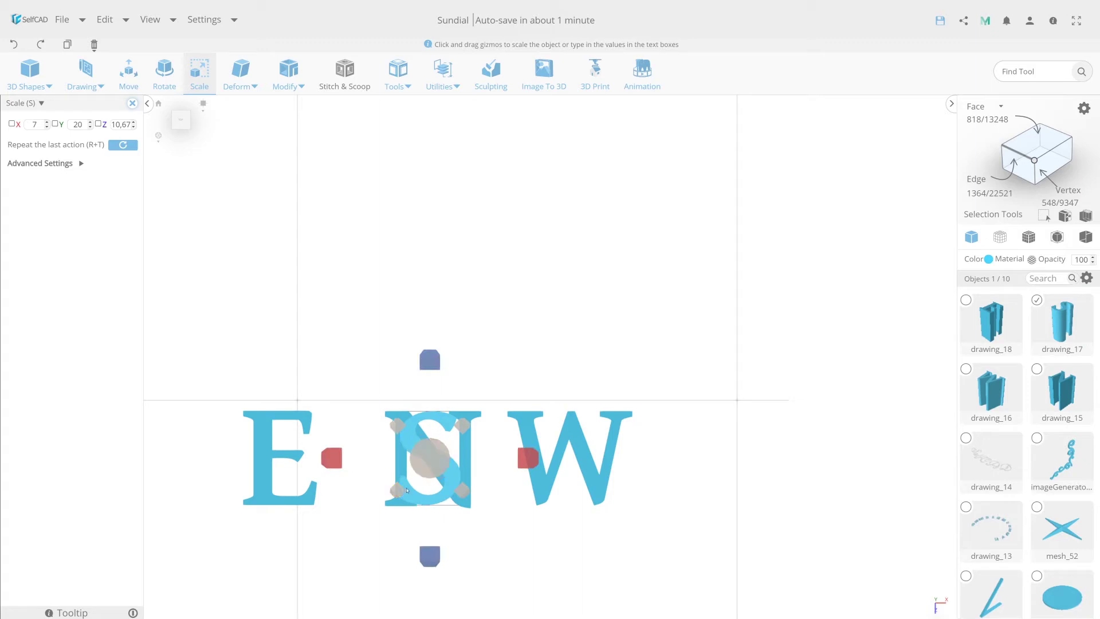
drag(462, 424, 467, 430)
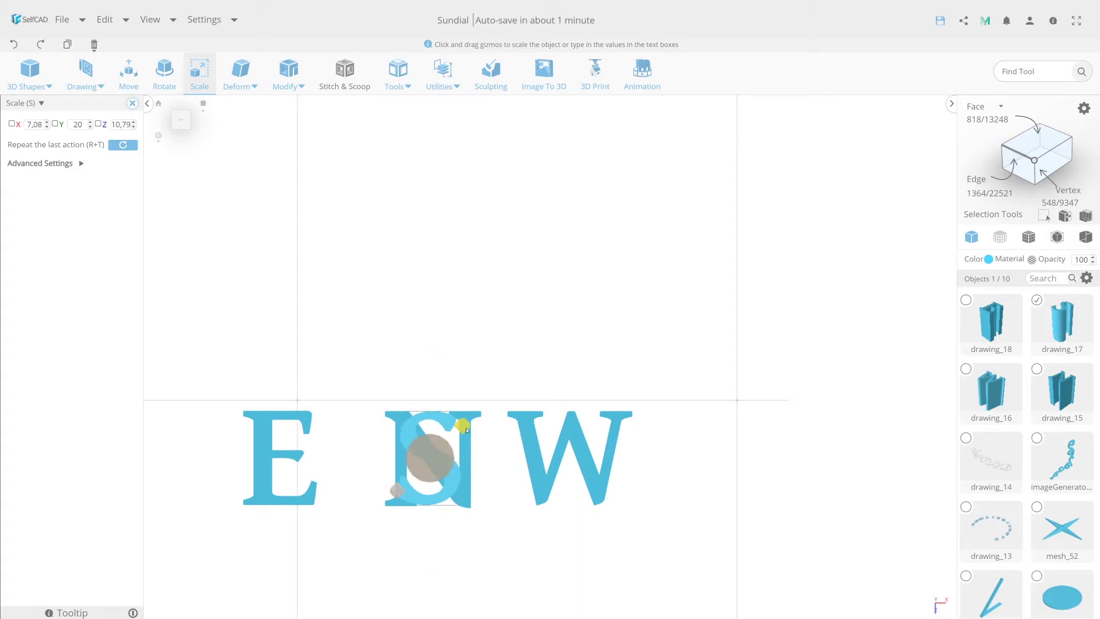
click(128, 72)
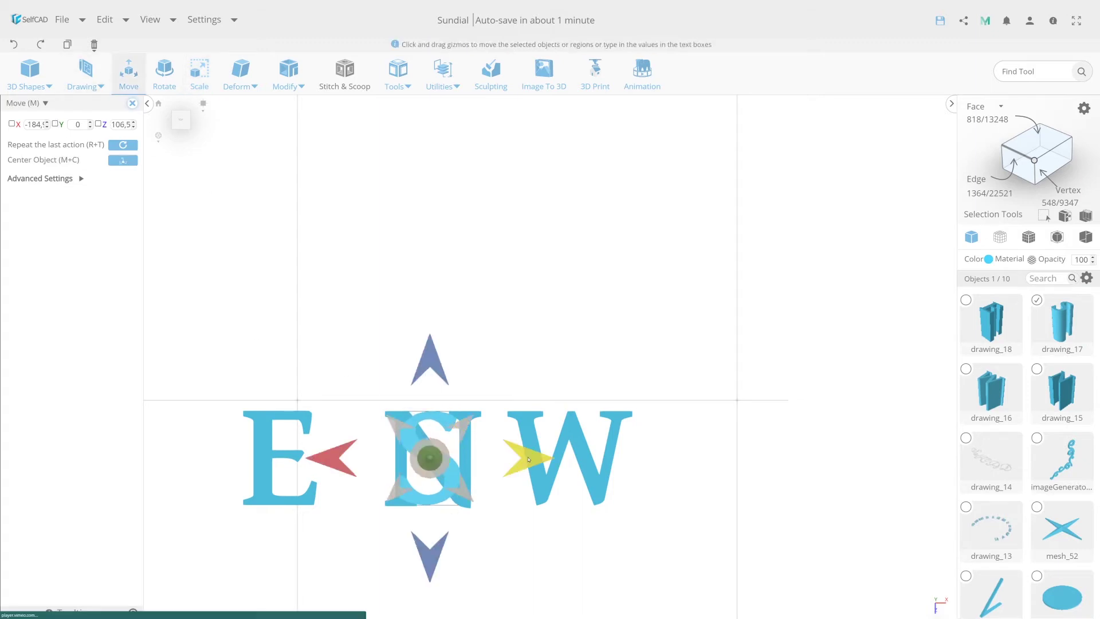
drag(528, 459, 768, 459)
scroll(697, 444, down, 5)
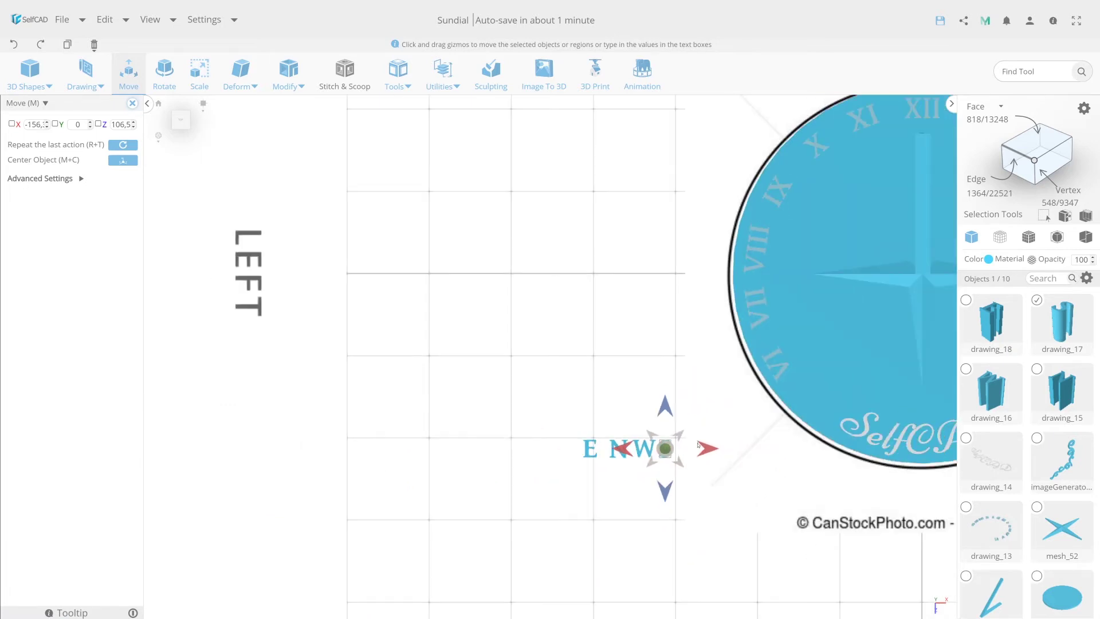
Step: Select the surrounding dial parts and hide them to isolate the compass letters
right_drag(698, 444, 503, 421)
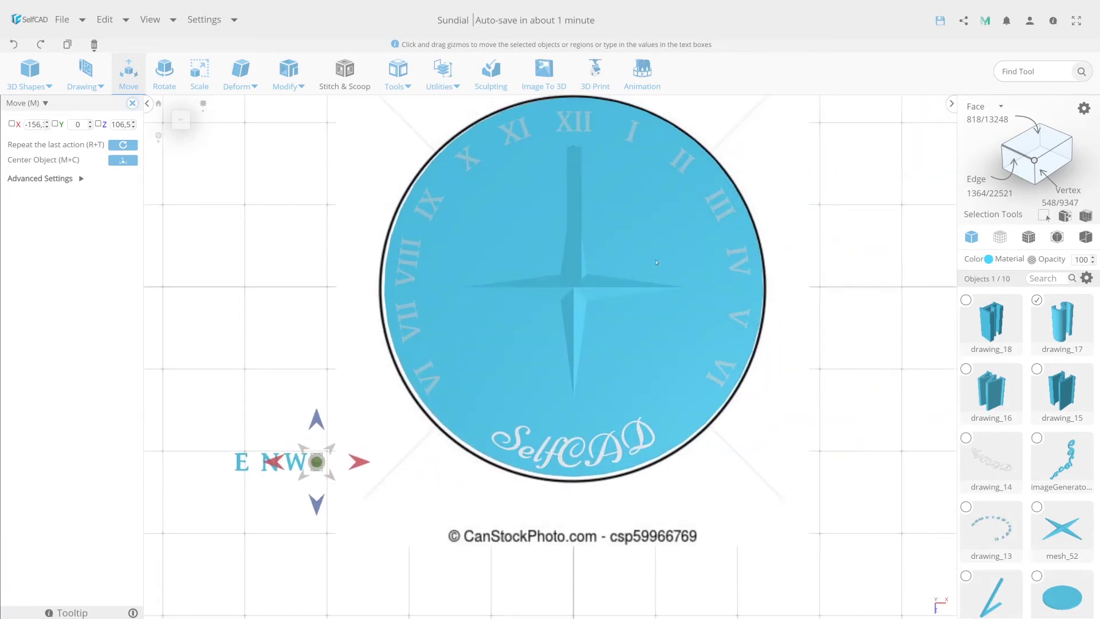
click(575, 299)
click(570, 206)
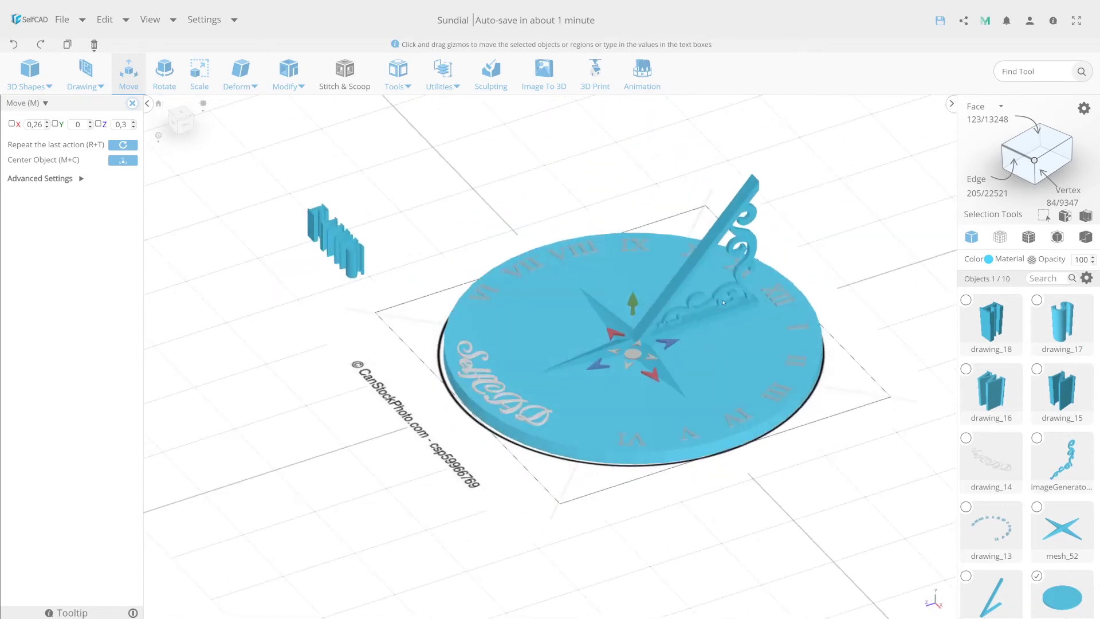
click(723, 303)
shift+click(649, 259)
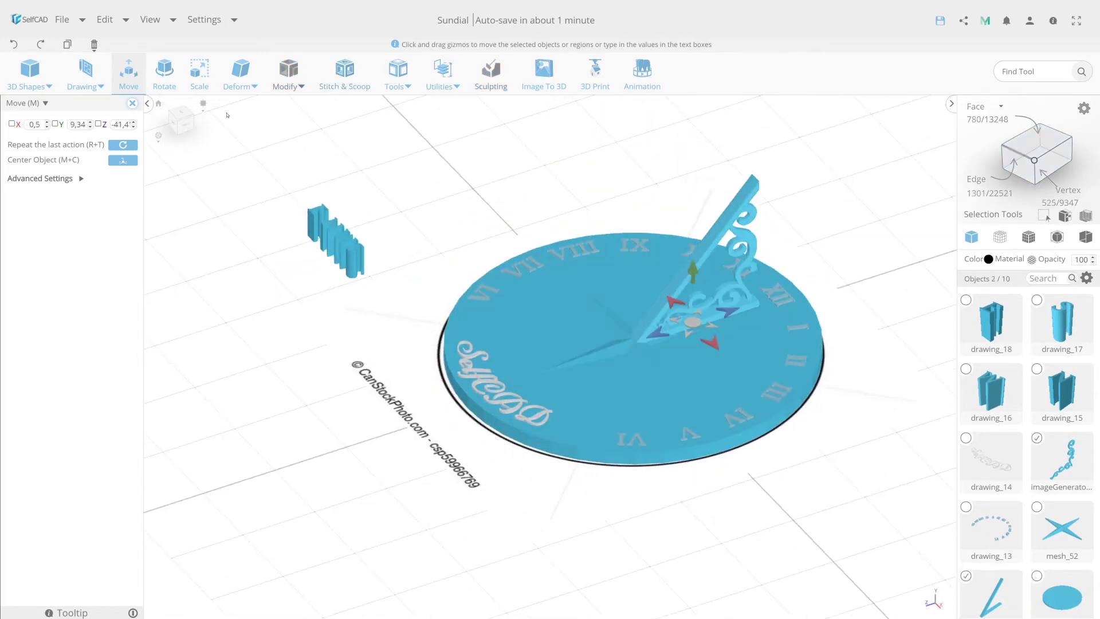
click(1086, 278)
click(1070, 313)
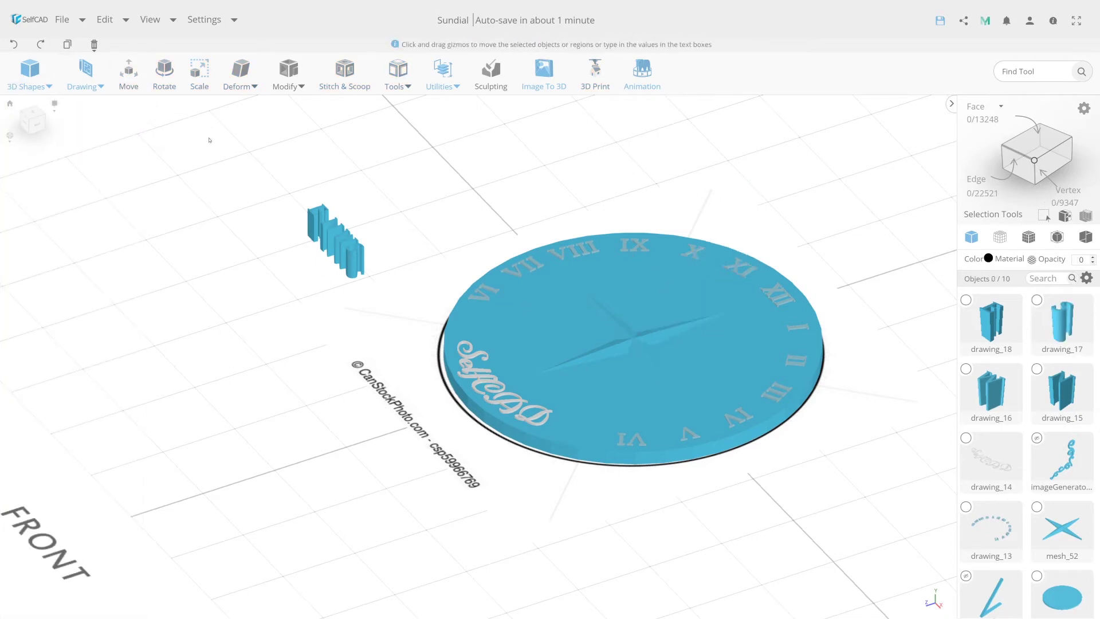
Step: Flatten the four compass letters to 4,6 in height, colour them red, and deselect
click(360, 273)
click(200, 71)
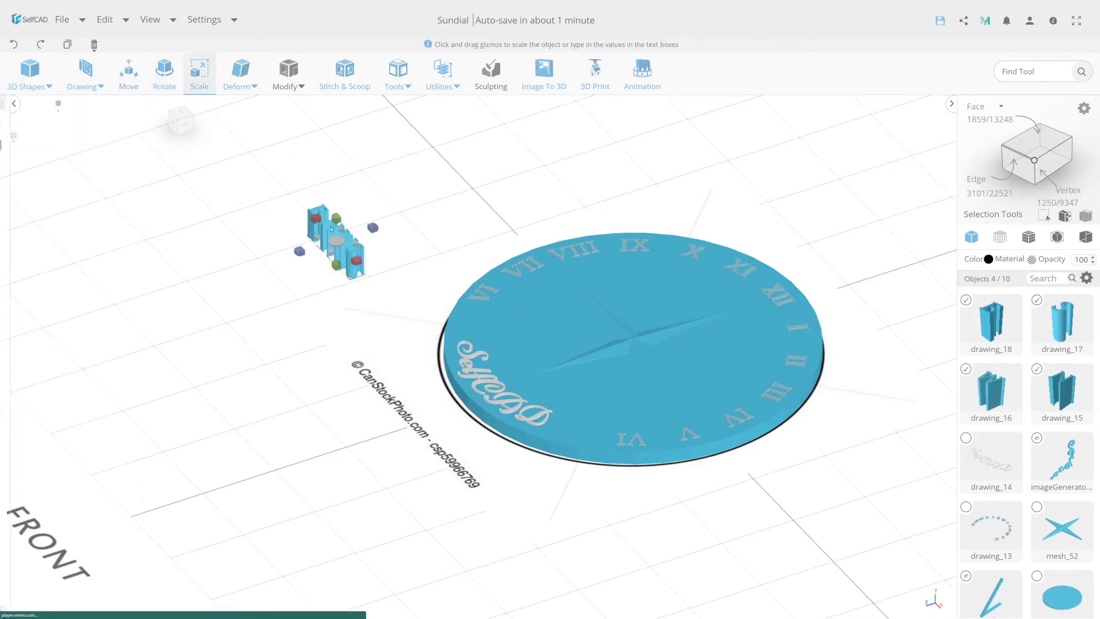
drag(338, 220, 336, 229)
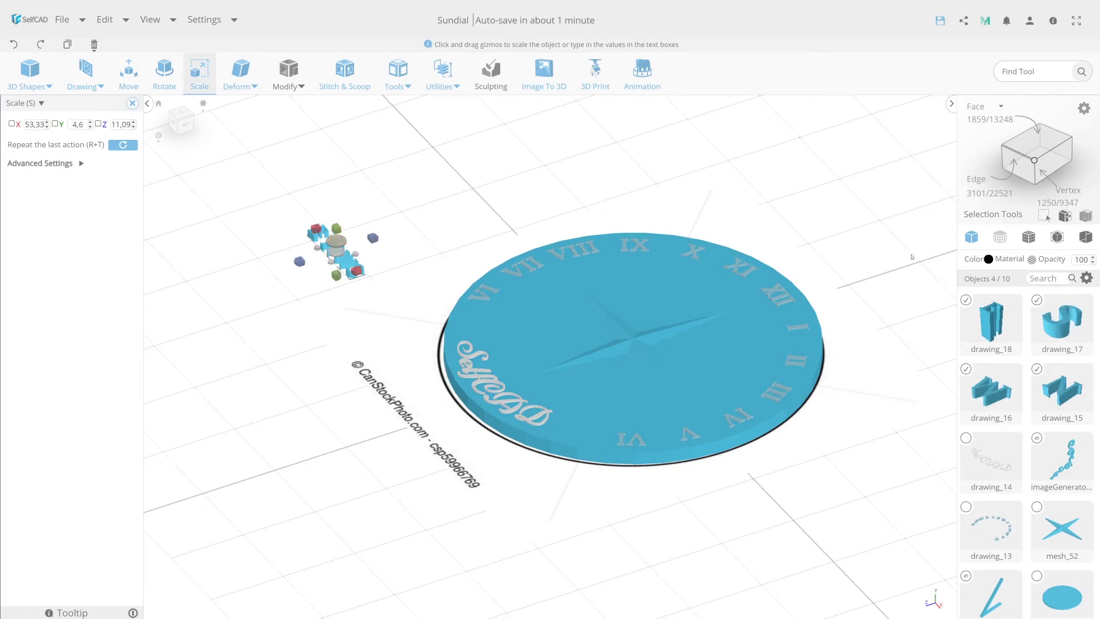
click(988, 260)
drag(1038, 320, 1039, 293)
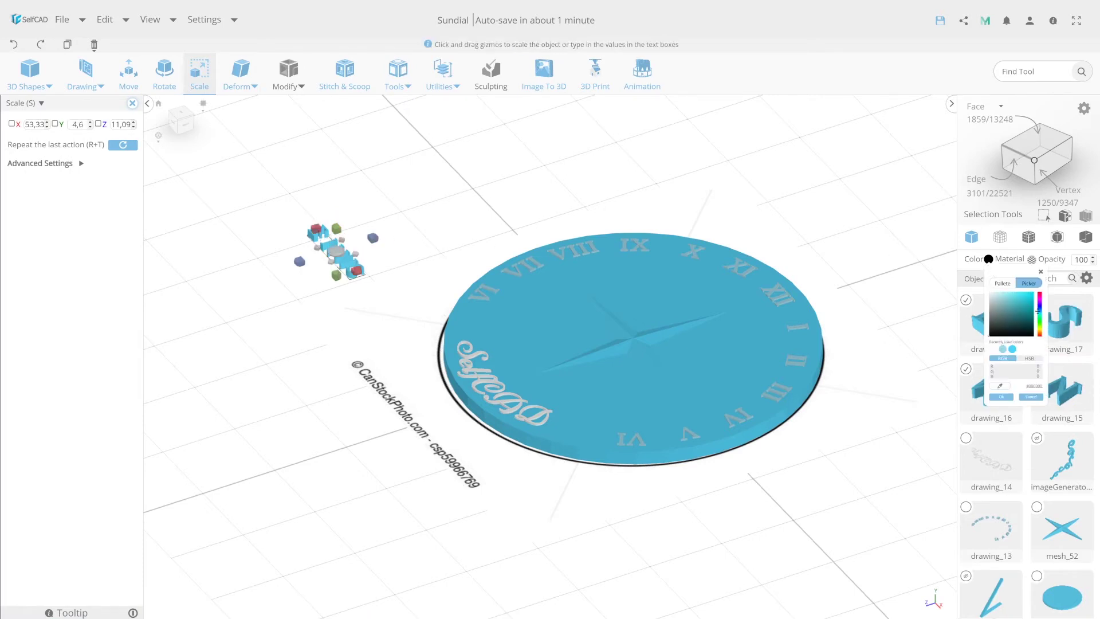
click(1033, 295)
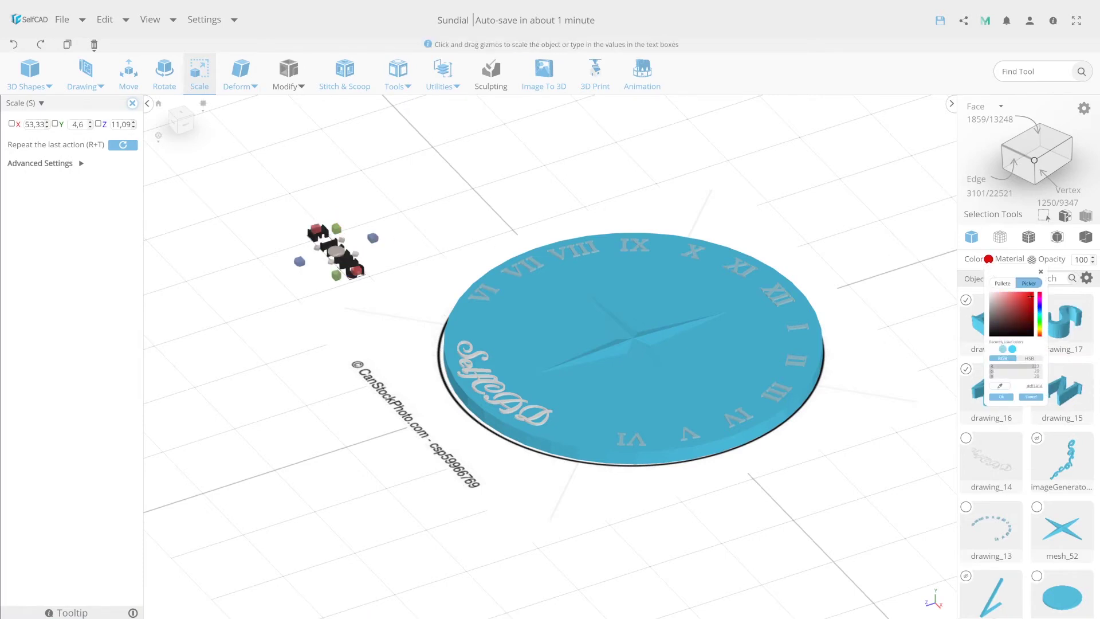
click(1007, 399)
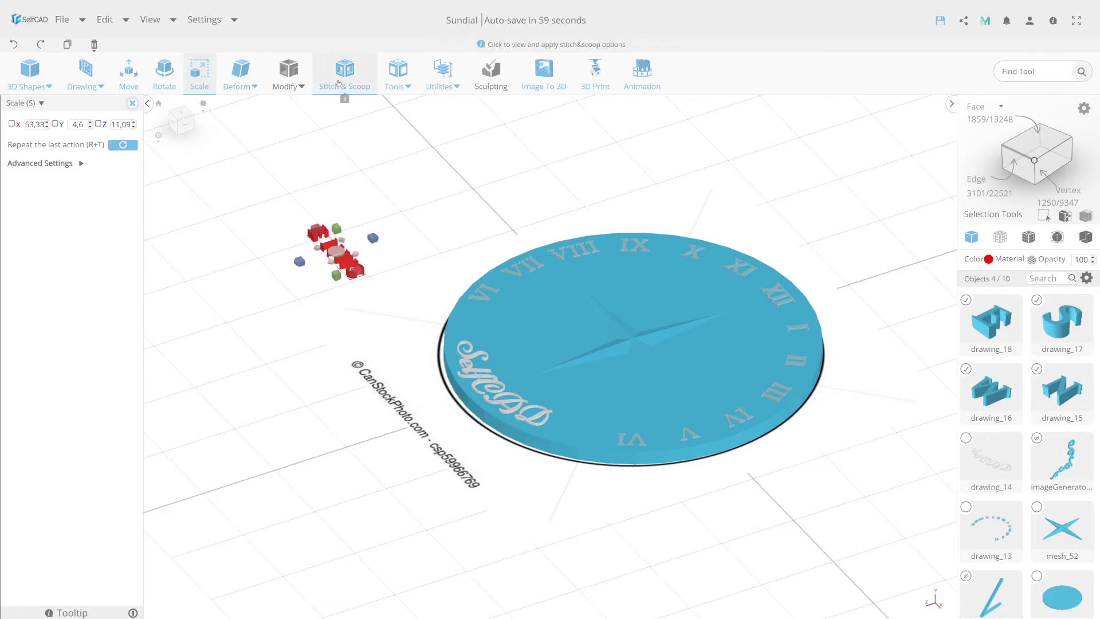
click(405, 78)
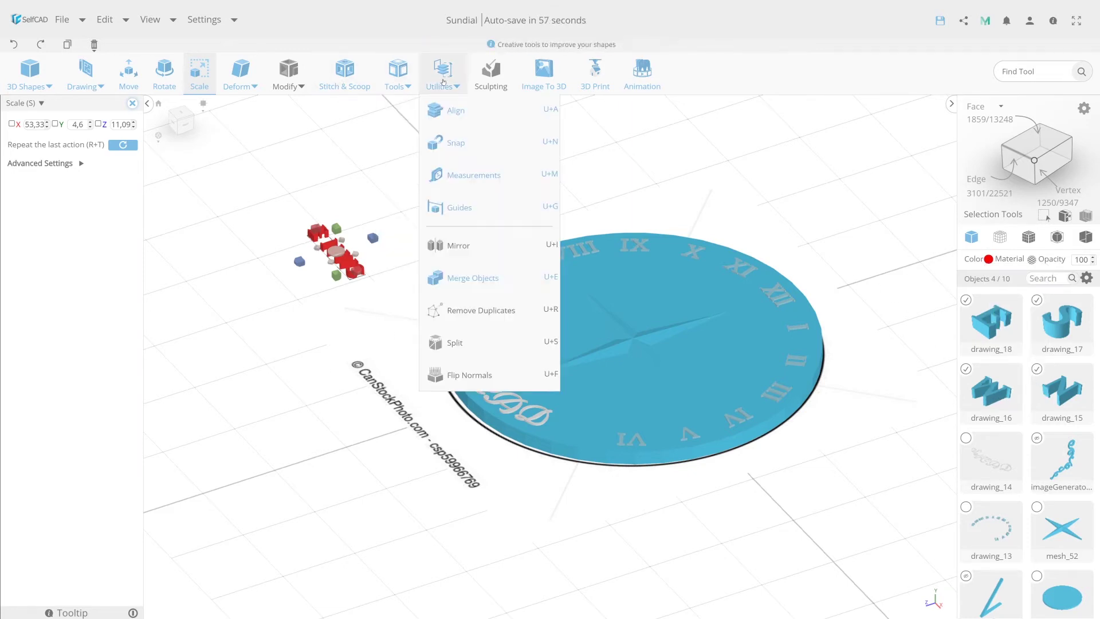
click(390, 241)
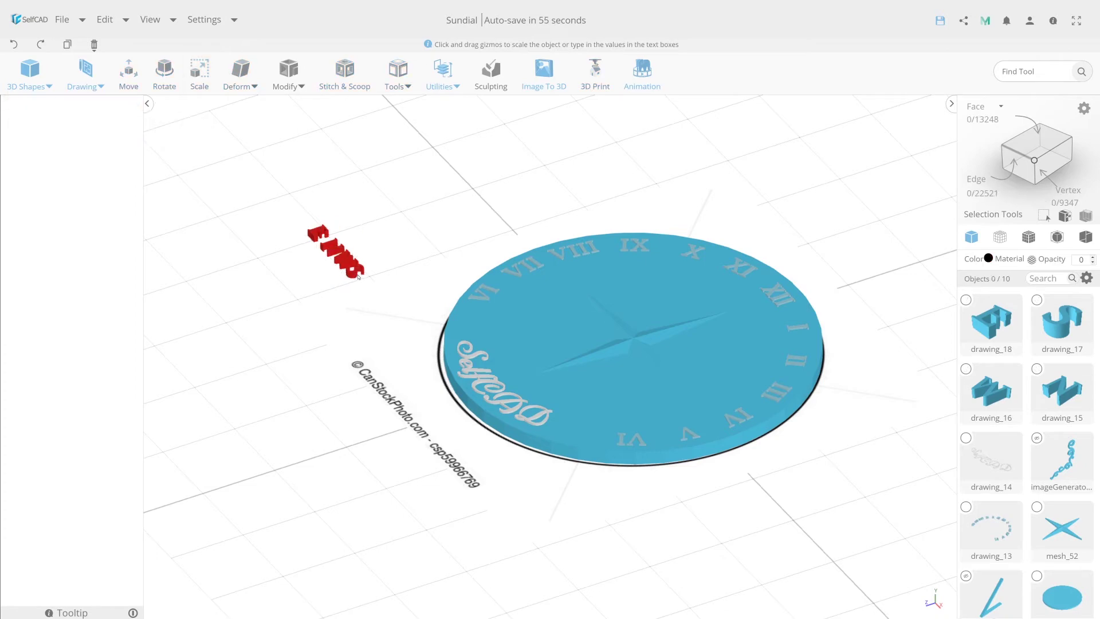
Step: Center-align the red N letter to the dial disc mesh_50
drag(281, 352, 345, 447)
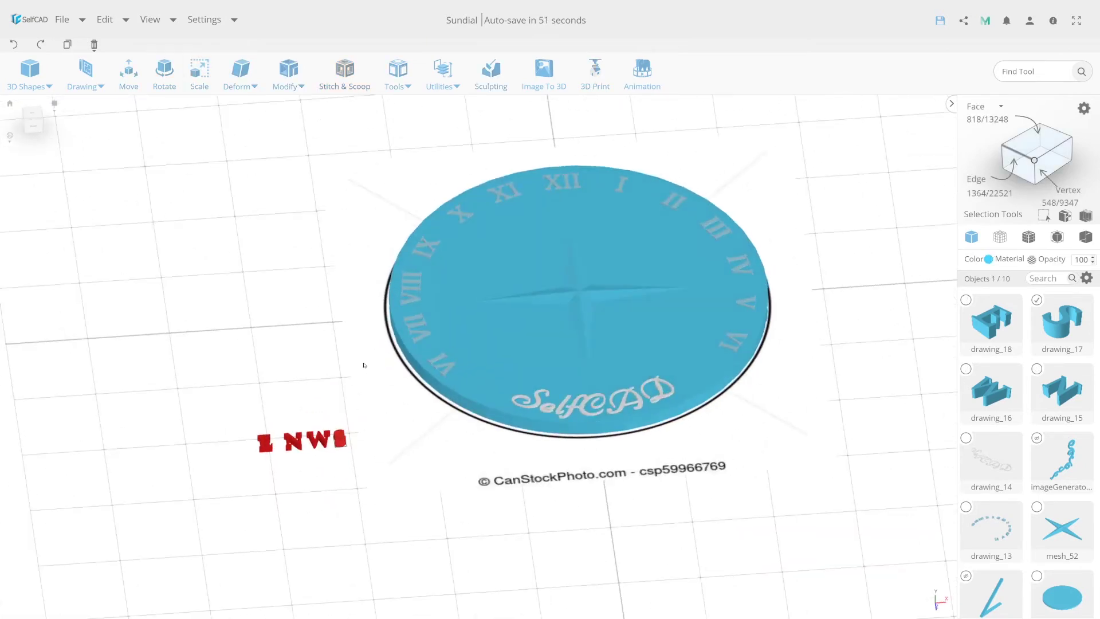
click(424, 247)
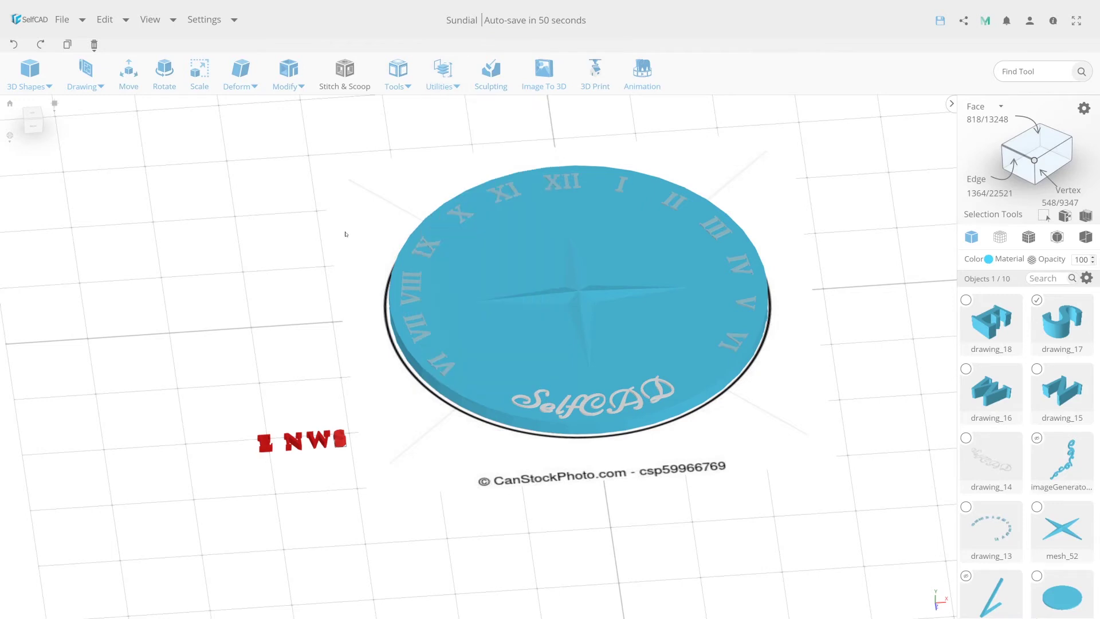
click(293, 440)
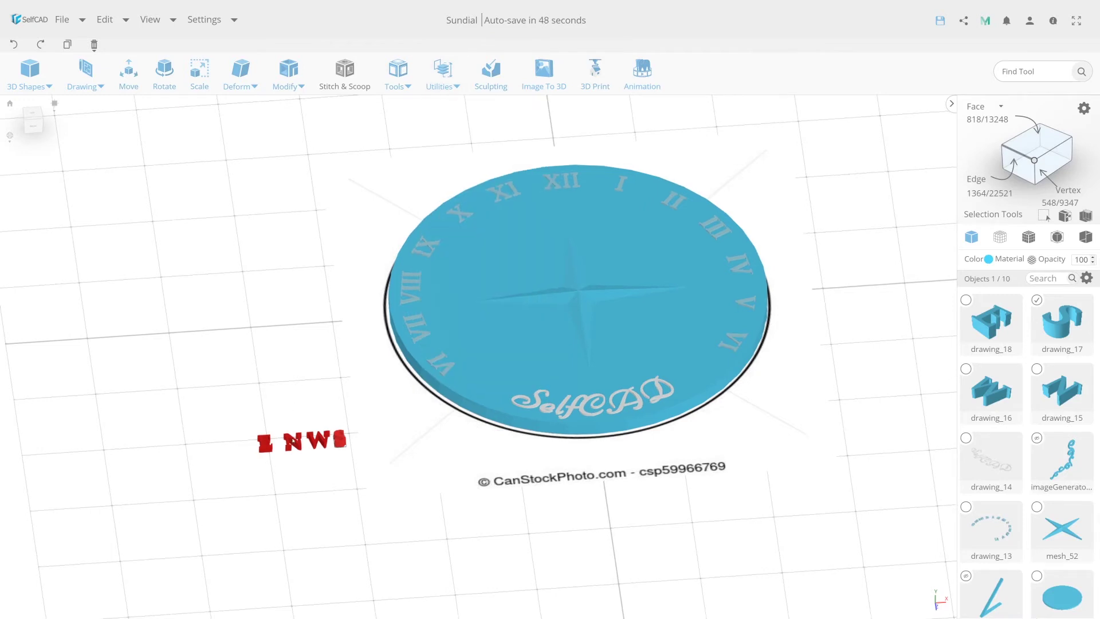
click(442, 73)
click(447, 111)
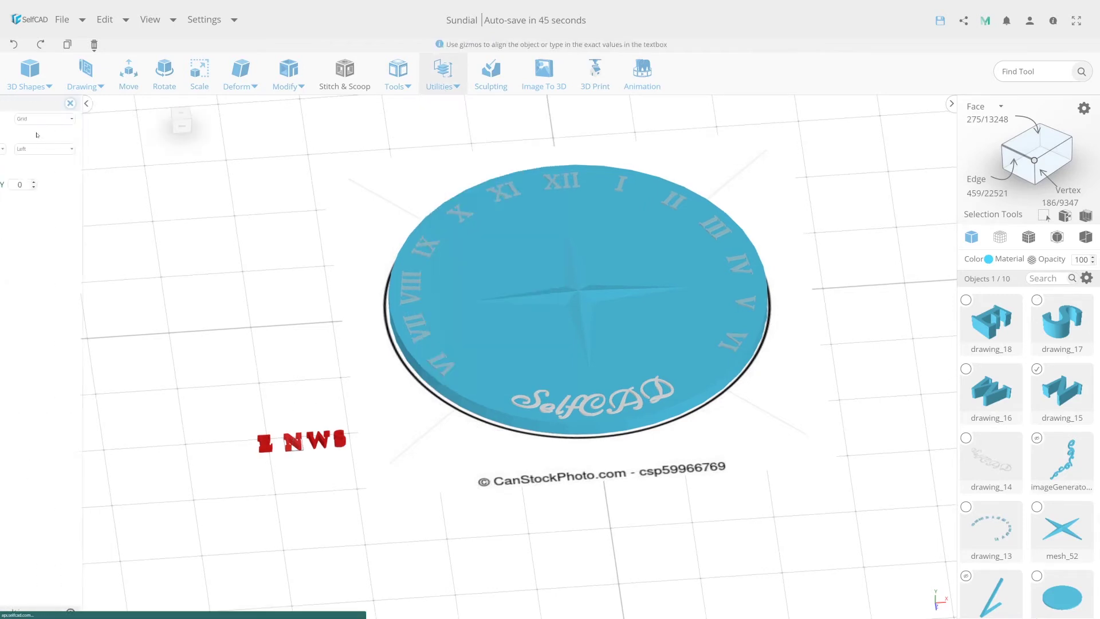
click(107, 118)
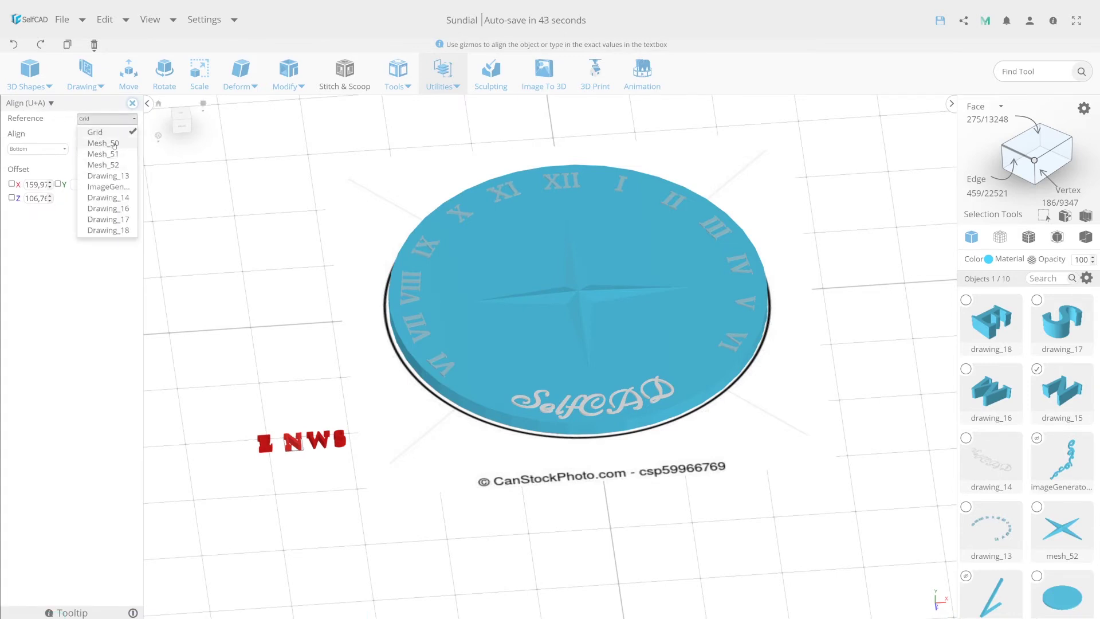
click(103, 142)
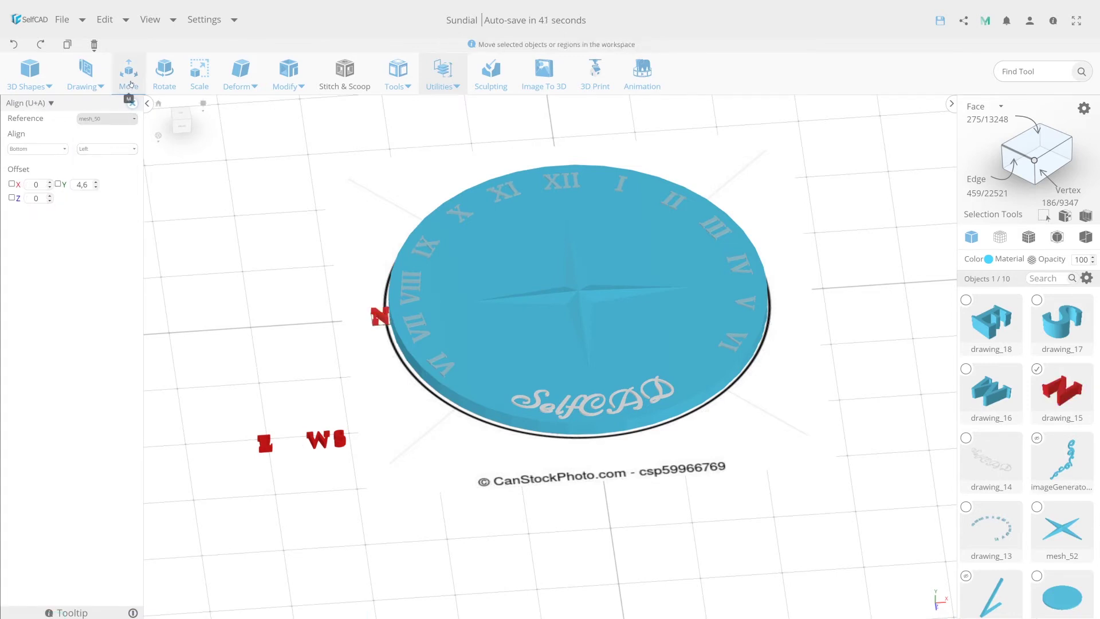
click(38, 149)
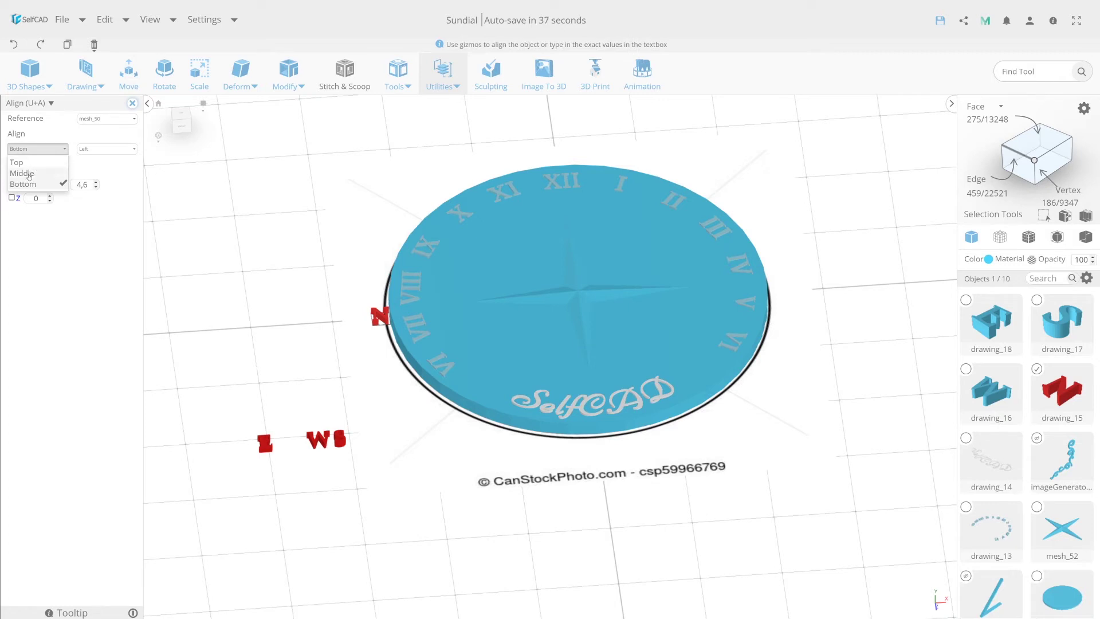
click(106, 148)
click(92, 205)
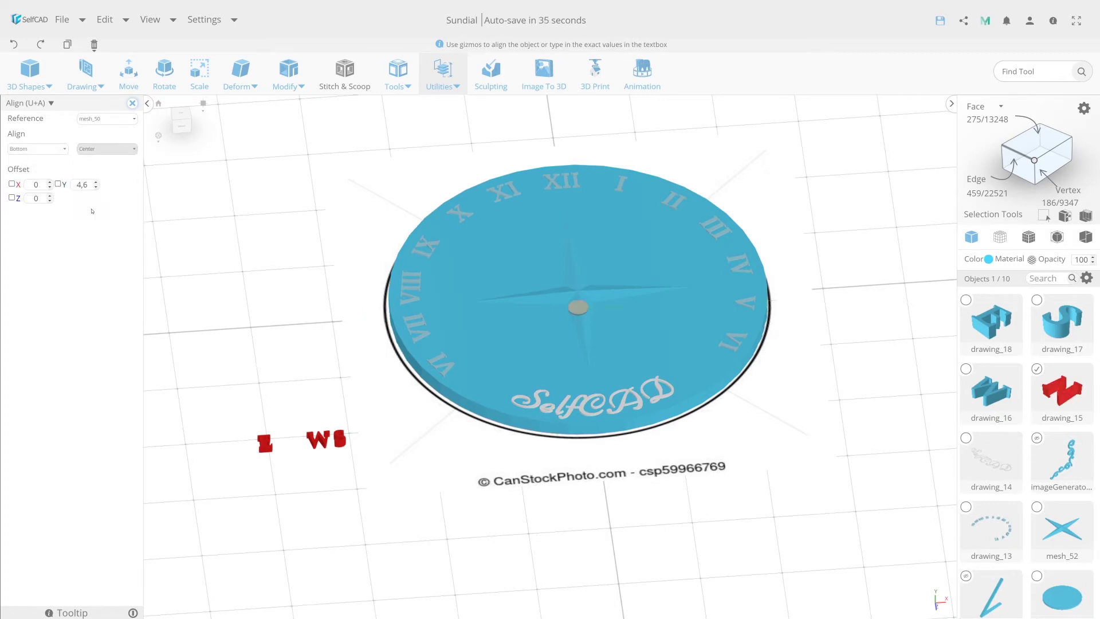
Step: Move the N out to the XII numeral, then select the W letter
click(129, 70)
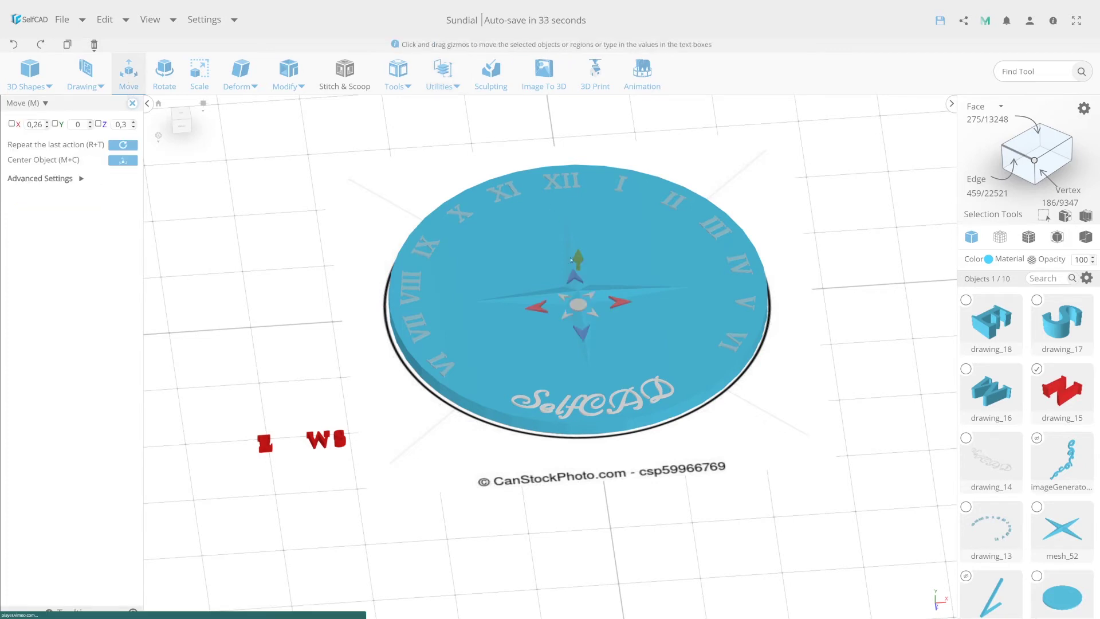
mouse_move(573, 277)
mouse_down()
mouse_move(570, 165)
mouse_move(583, 170)
mouse_up()
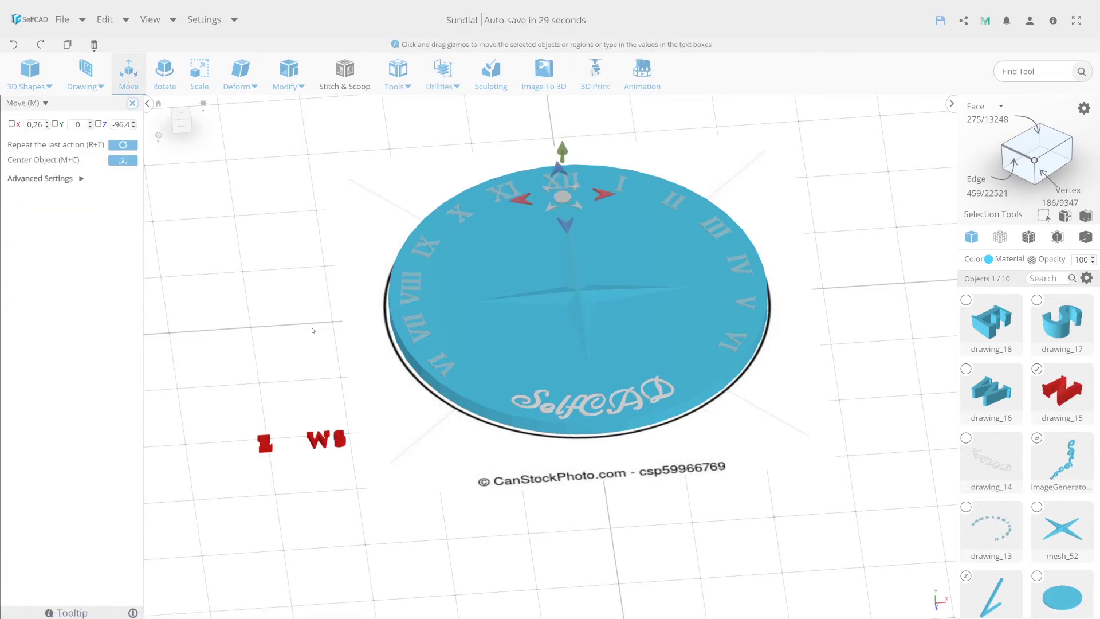
click(340, 441)
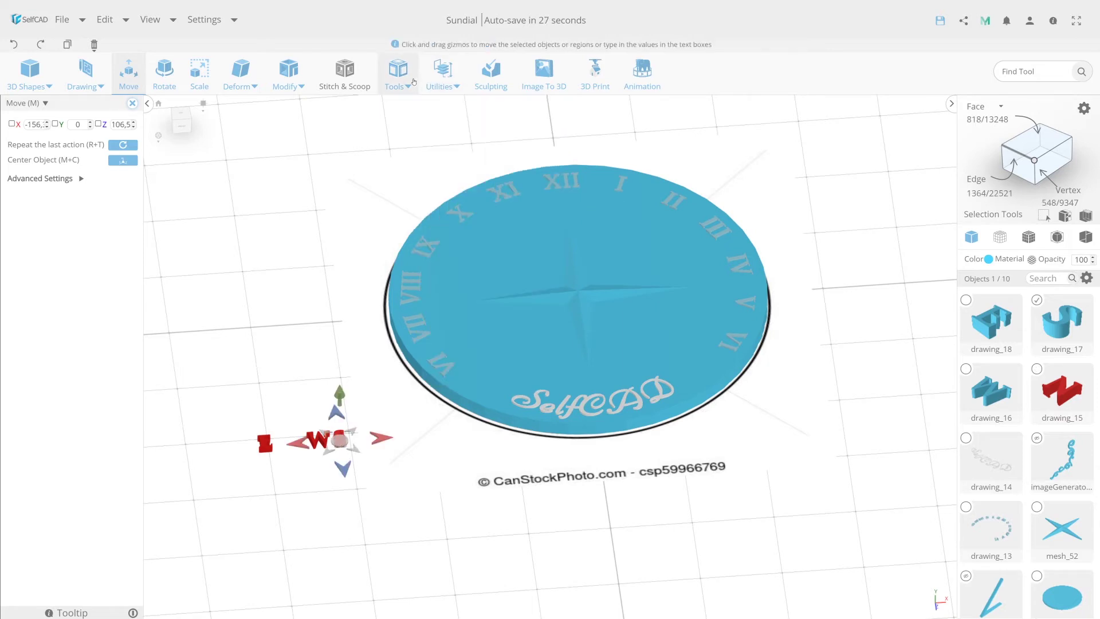
Step: Align the selected letter to mesh_50, undo the top alignment, and drag it toward the III numeral
click(440, 80)
click(441, 109)
click(106, 119)
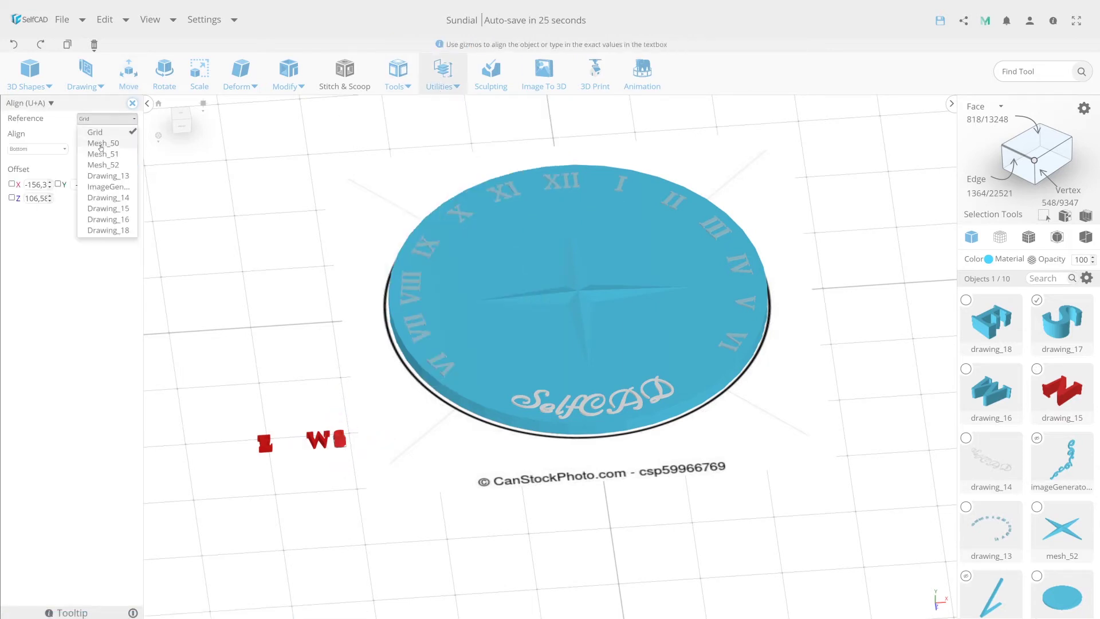
click(102, 144)
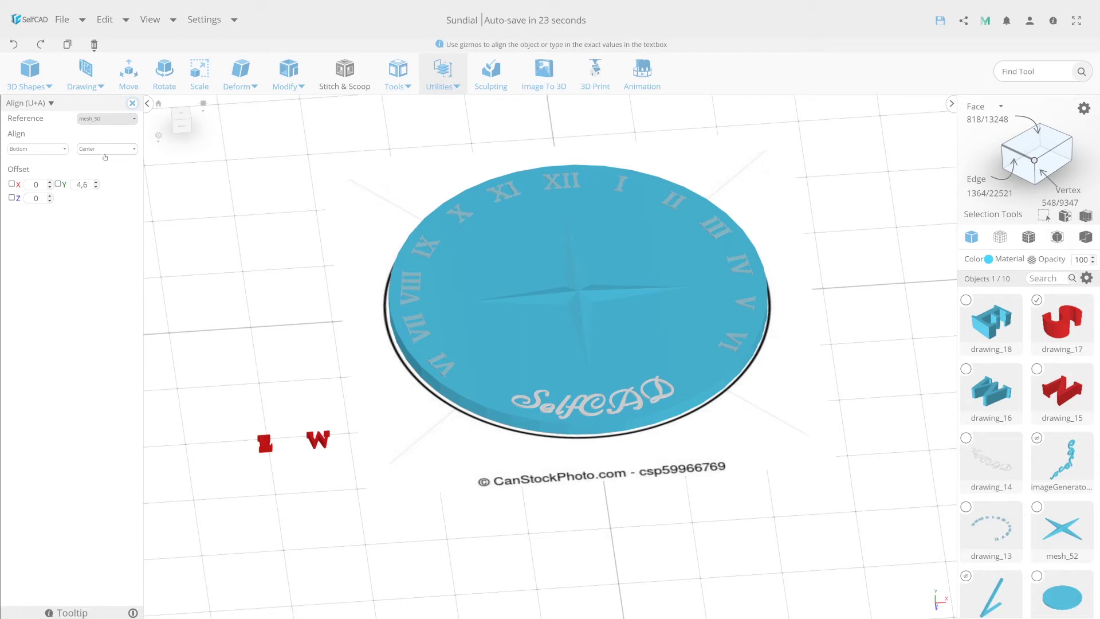
click(49, 149)
click(32, 165)
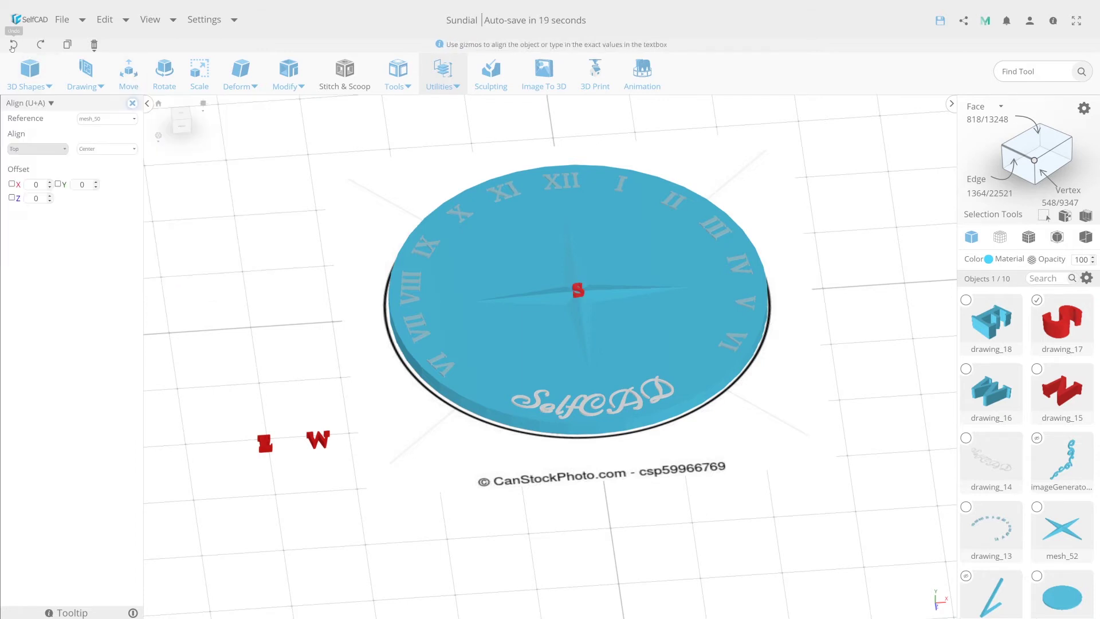
click(13, 45)
click(129, 72)
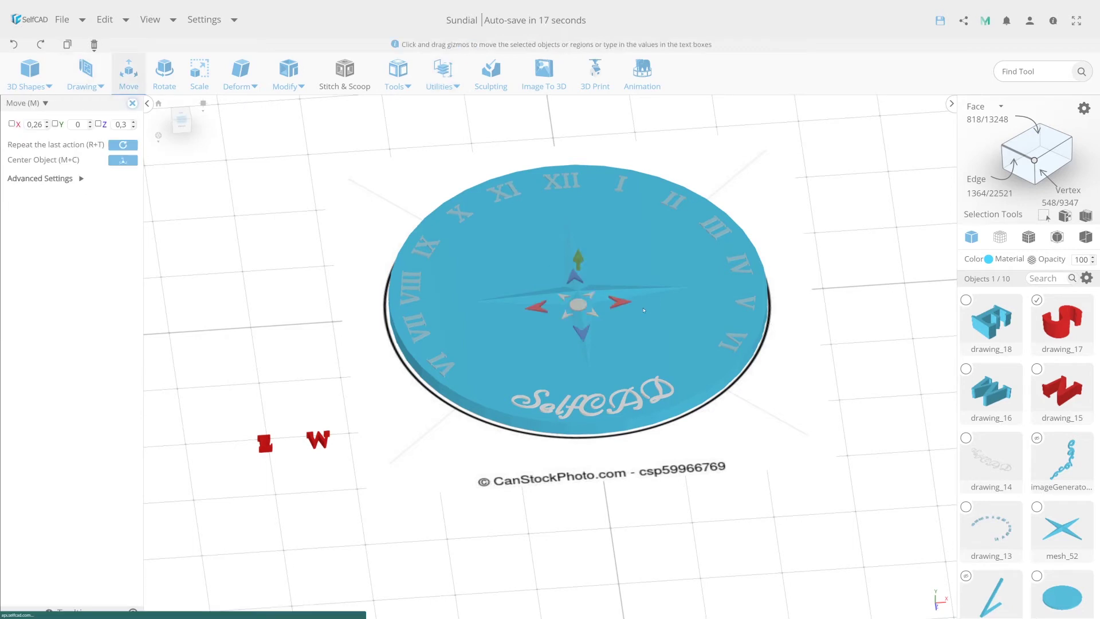
drag(622, 304, 754, 298)
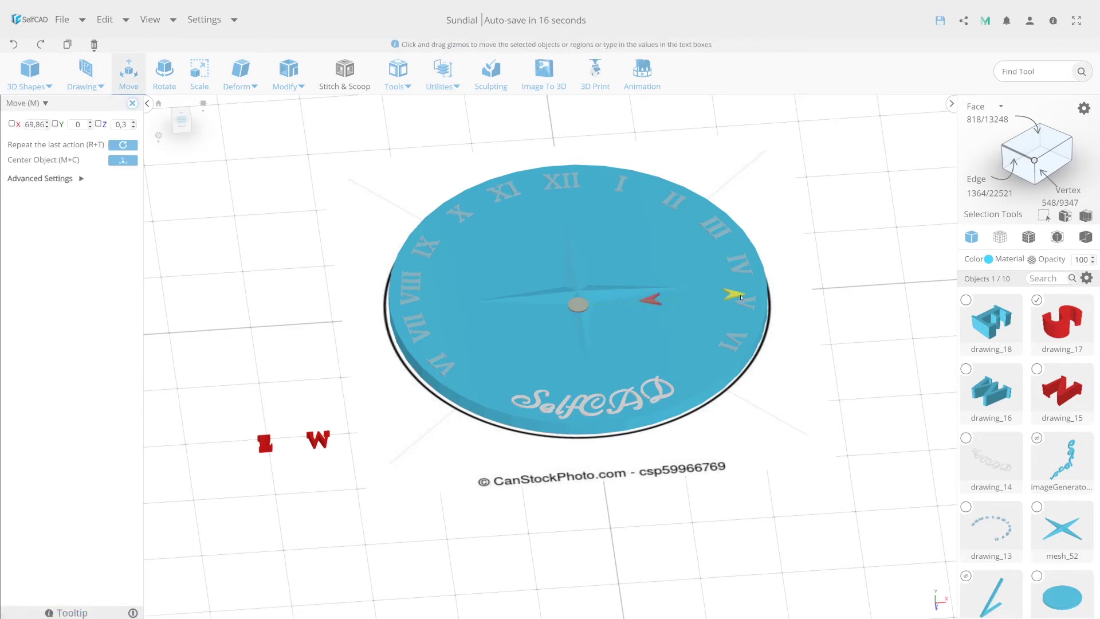
Step: Align the W letter to mesh_50 and slide it toward the VI numeral
click(316, 435)
click(456, 76)
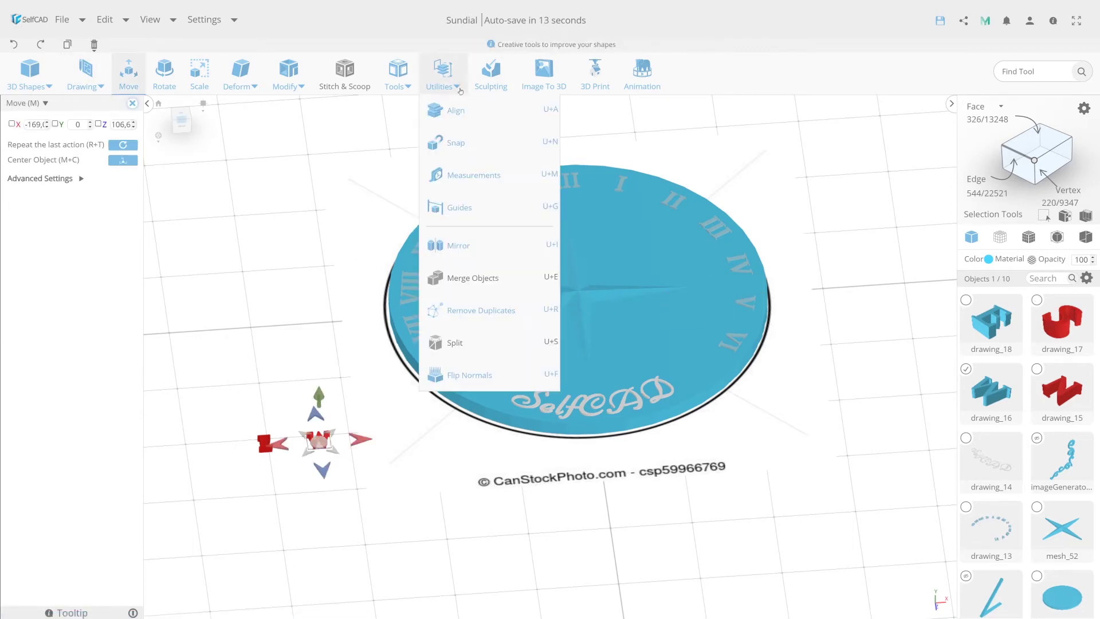
click(455, 112)
click(107, 119)
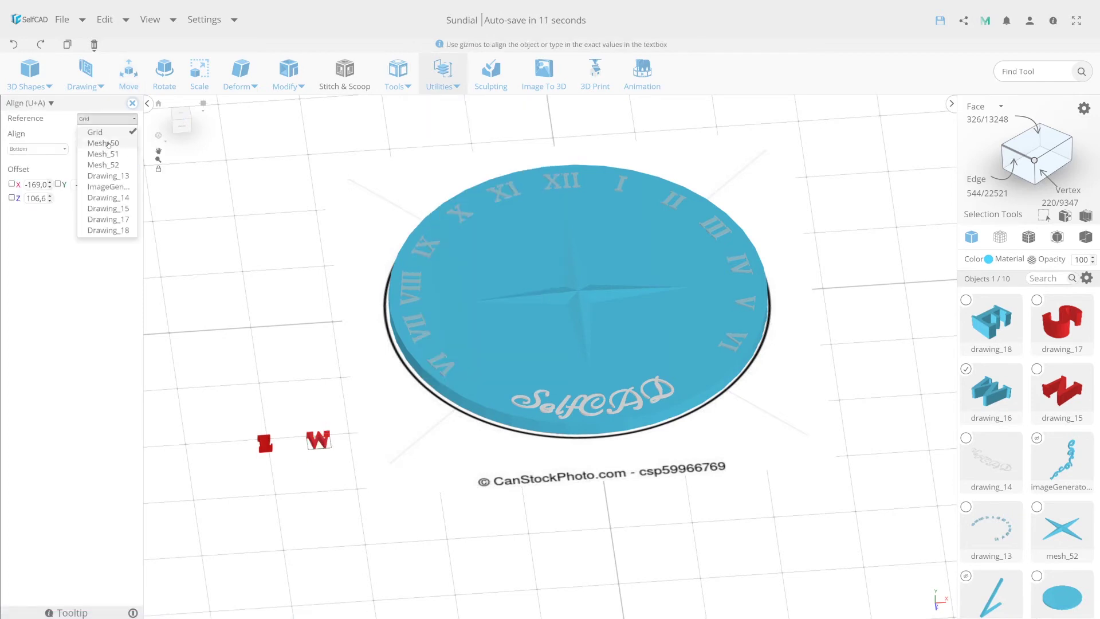
click(108, 143)
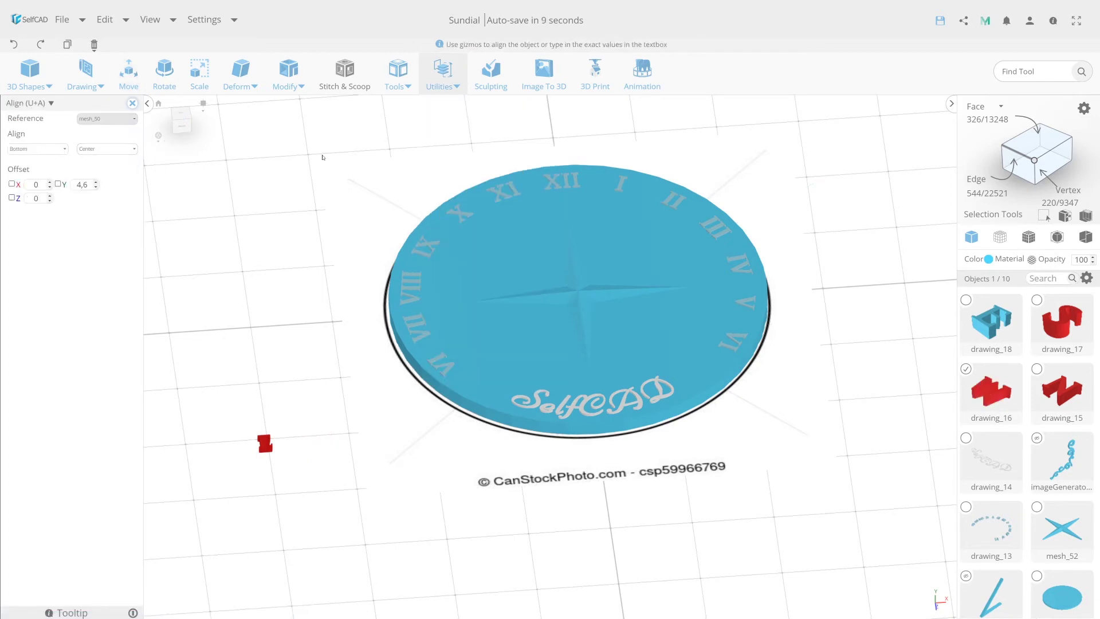
click(129, 69)
drag(582, 333, 523, 352)
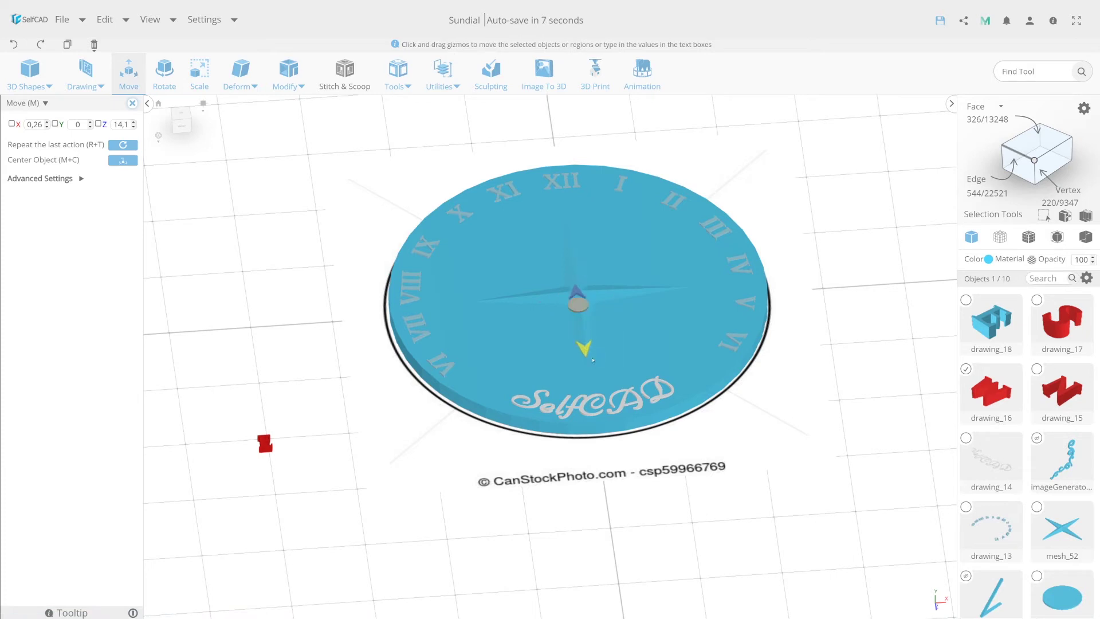
Step: Reselect the letters and slide the S letter toward the dial's front
click(267, 446)
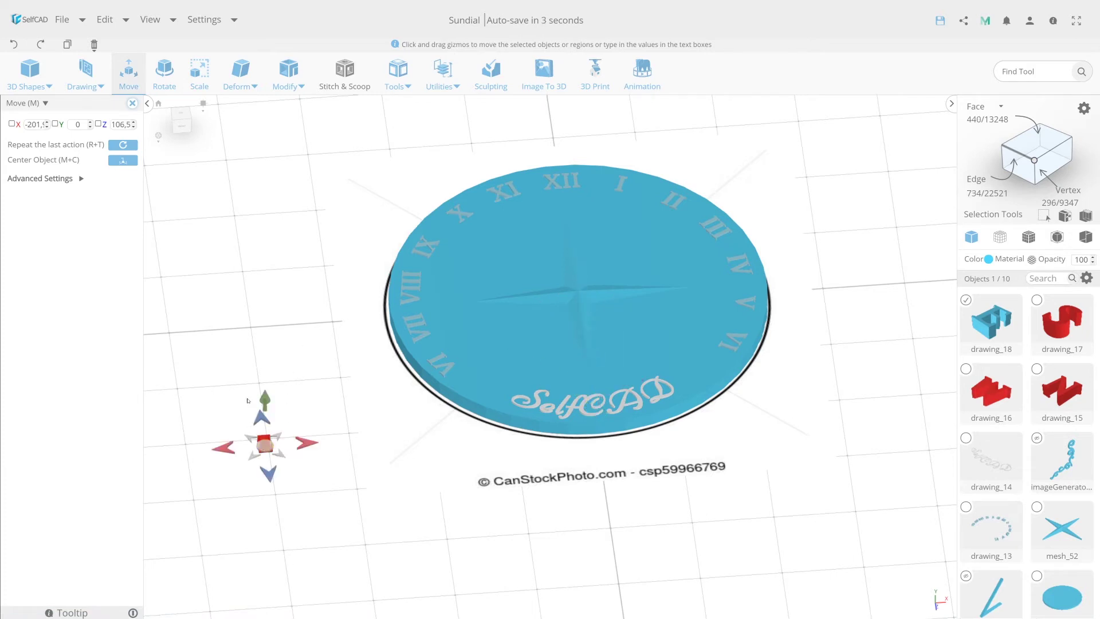
click(15, 44)
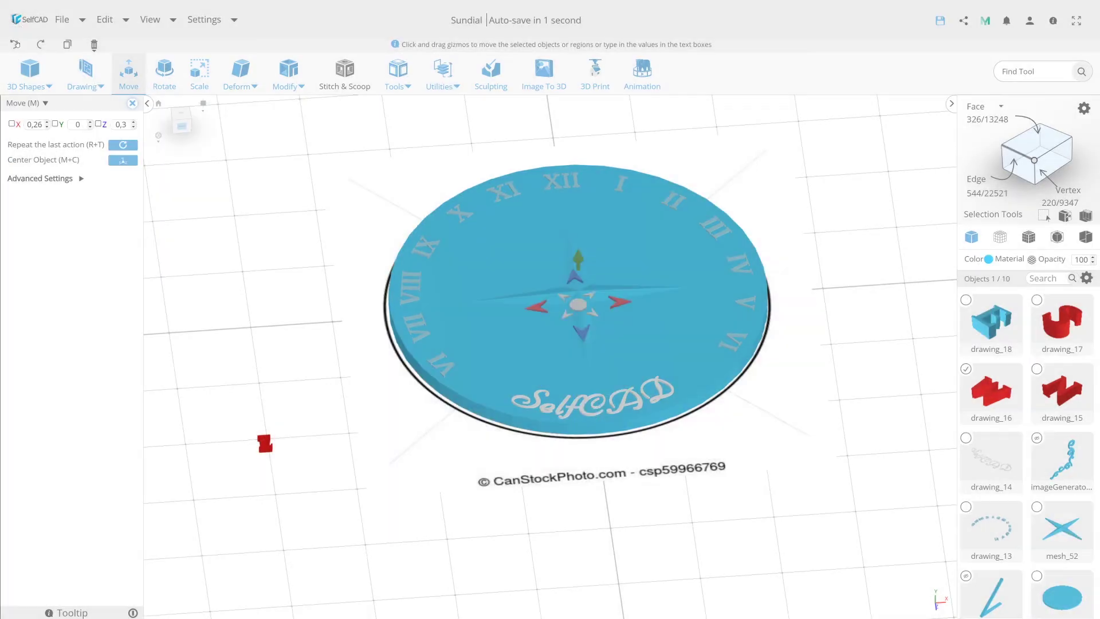
click(15, 44)
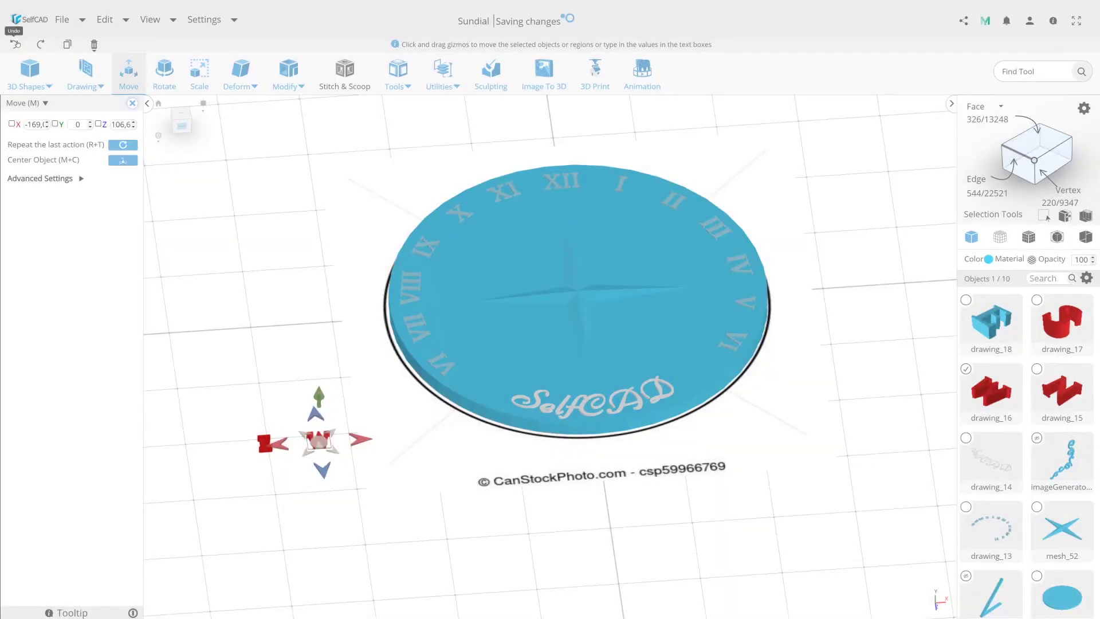
click(15, 44)
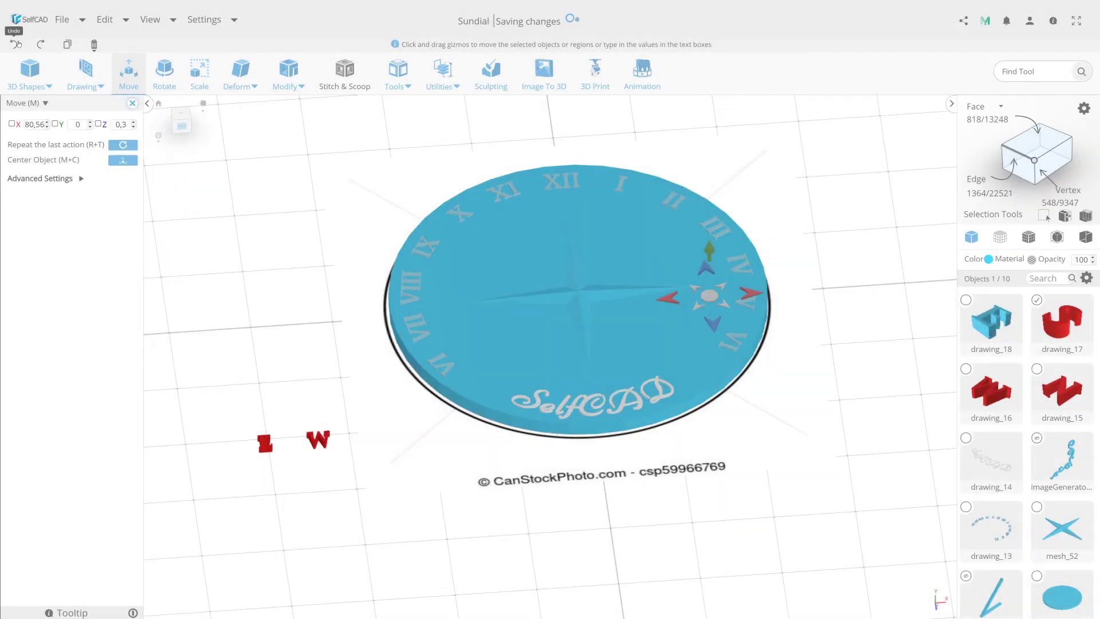
click(16, 44)
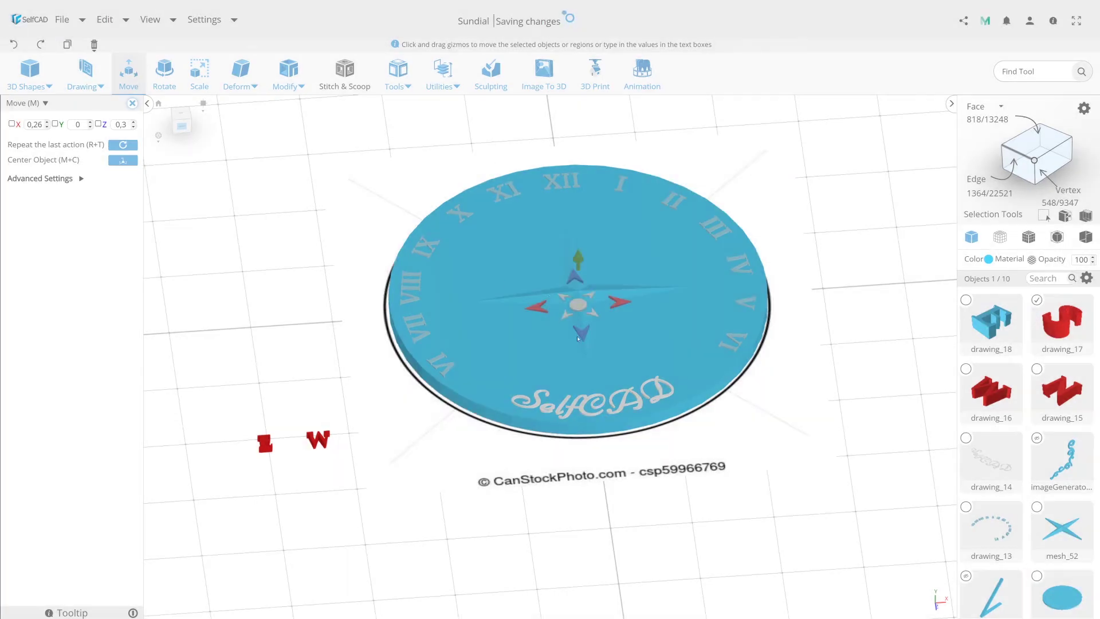
drag(583, 337, 594, 405)
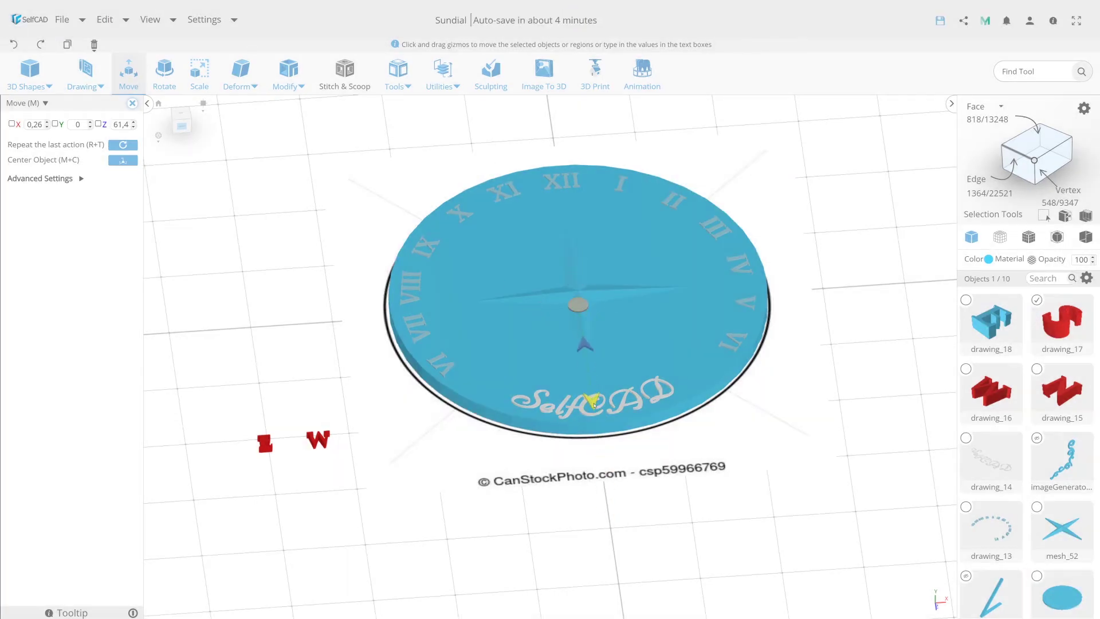
Step: Realign the W letter to mesh_50 and move it out to the dial's left side
click(320, 437)
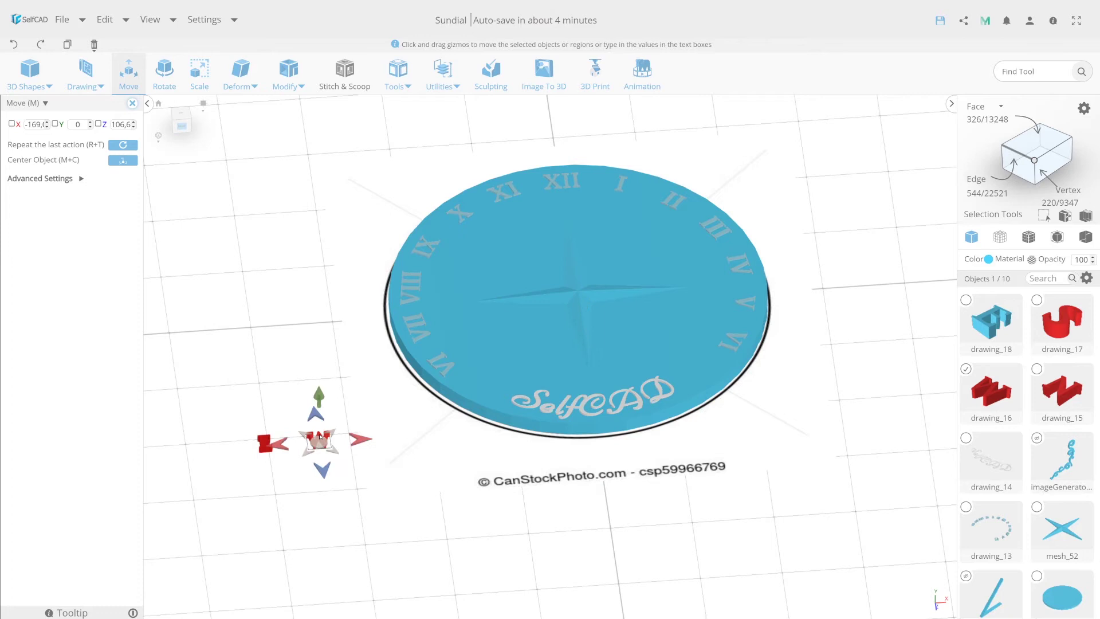
click(440, 86)
click(458, 109)
click(108, 118)
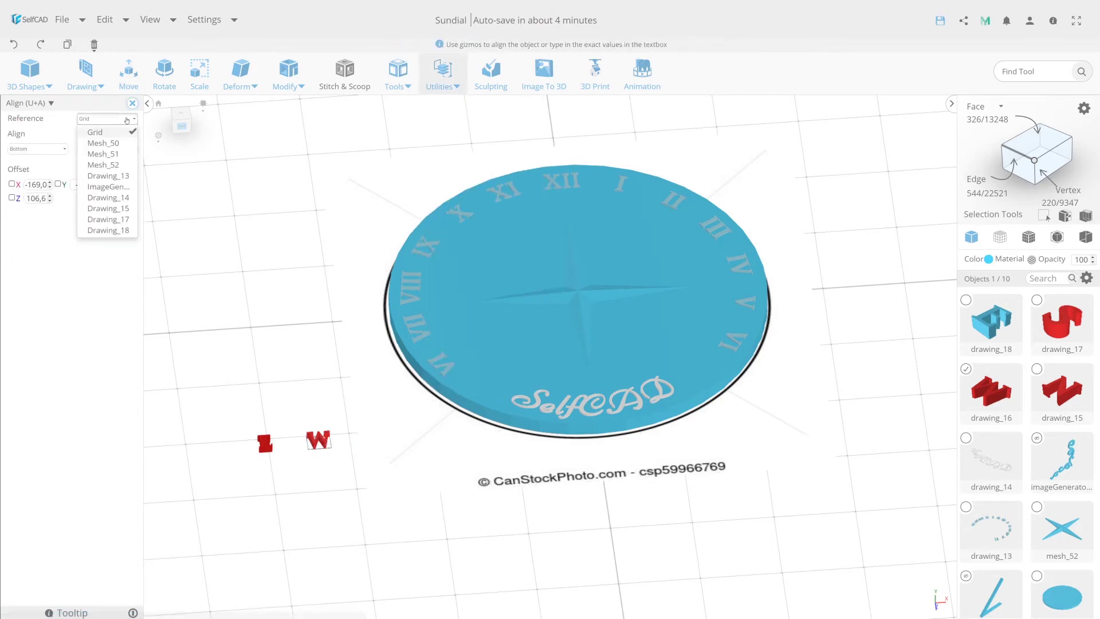
click(105, 143)
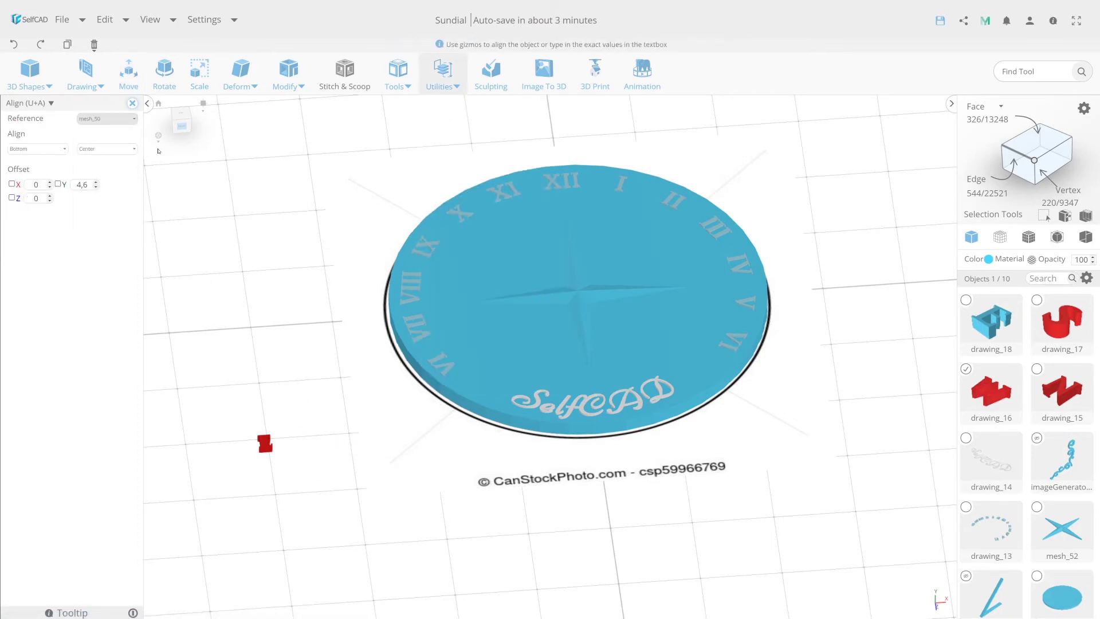
key(m)
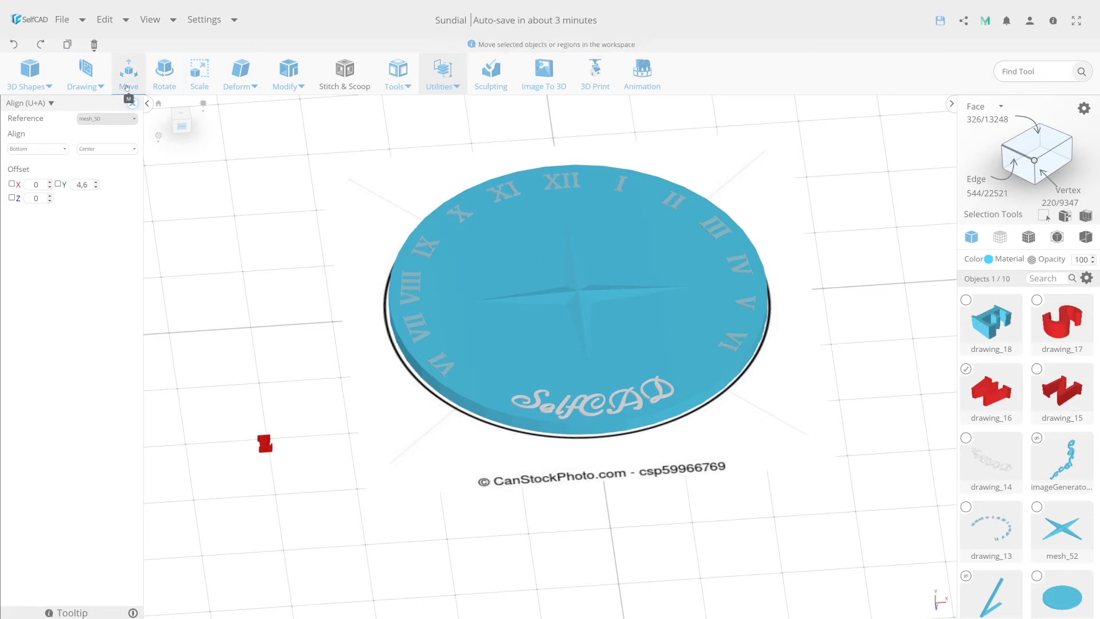
drag(487, 311, 360, 314)
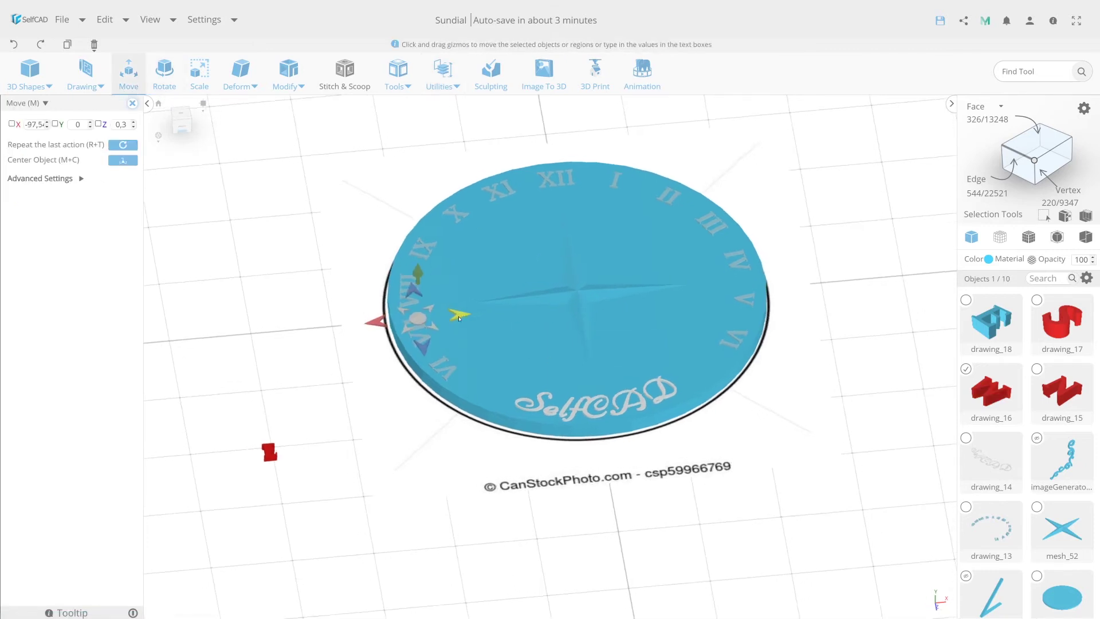
drag(453, 317, 465, 315)
Step: Centre the E letter on mesh_50 and move it right along X
click(272, 459)
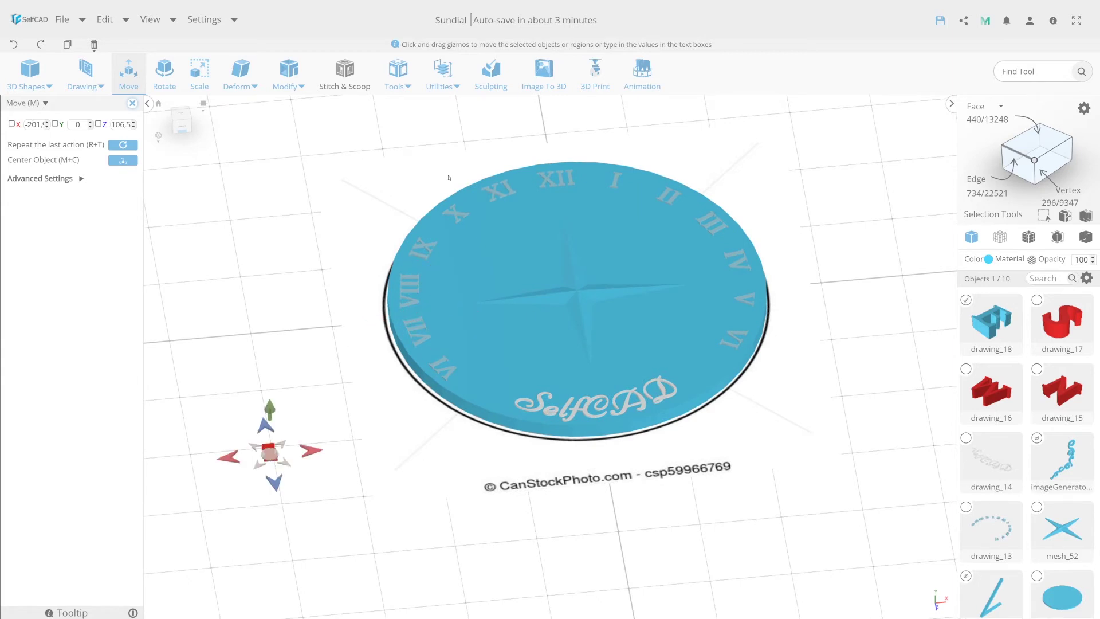
click(442, 74)
click(453, 108)
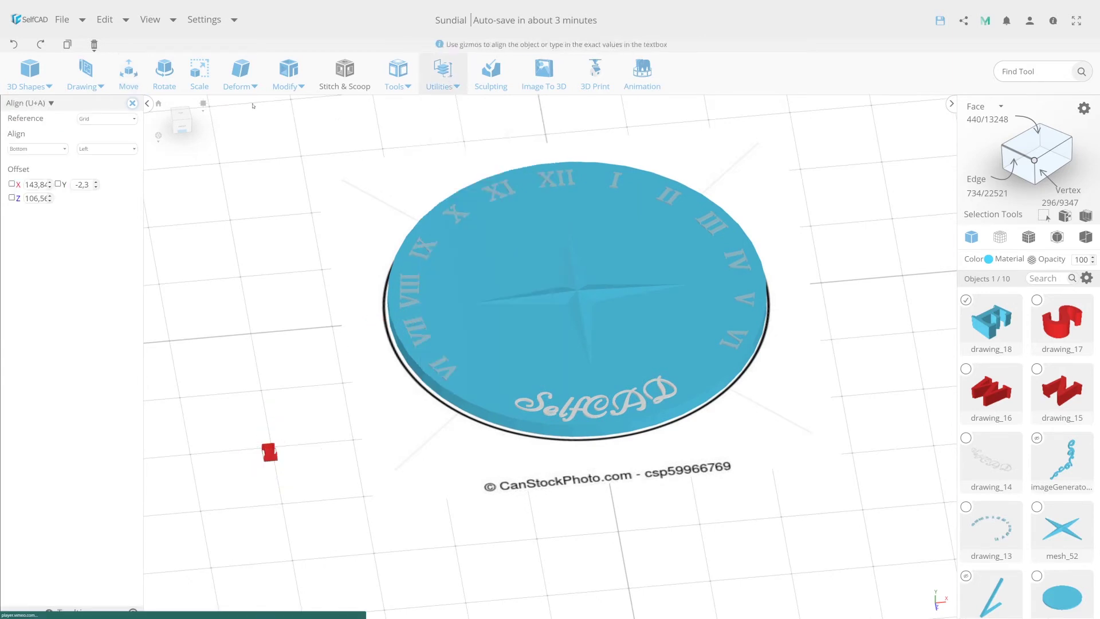
click(88, 120)
click(96, 144)
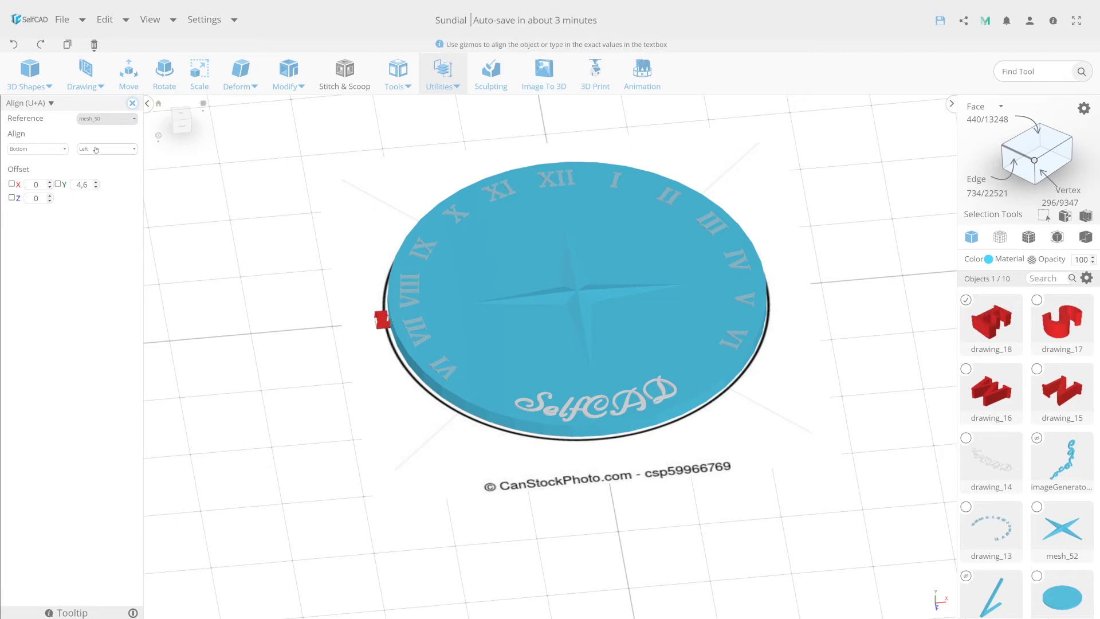
click(98, 155)
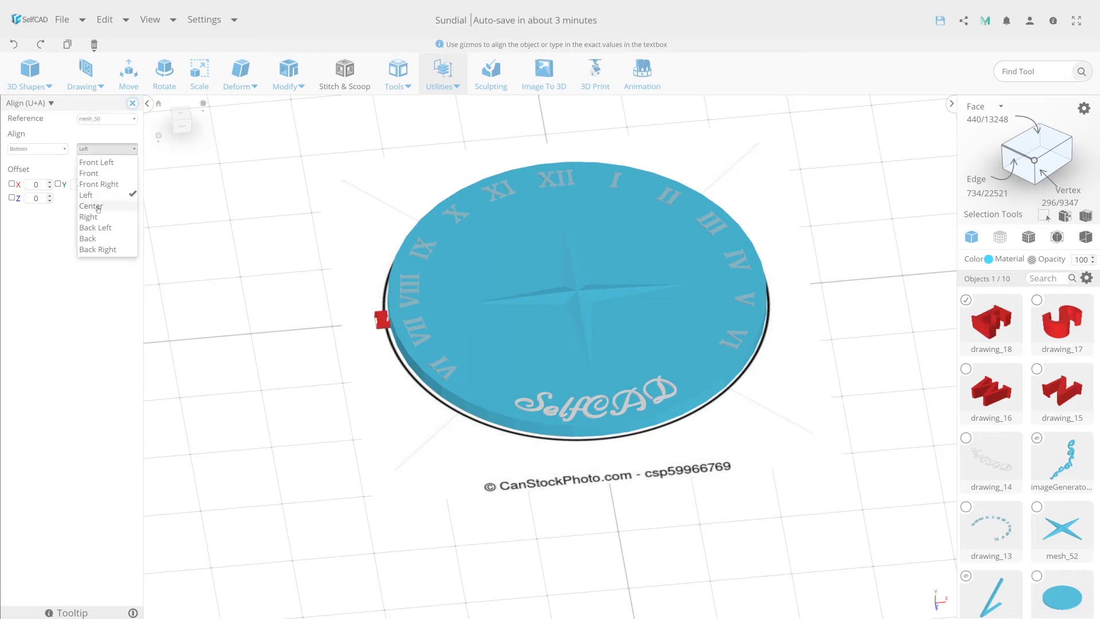
click(98, 209)
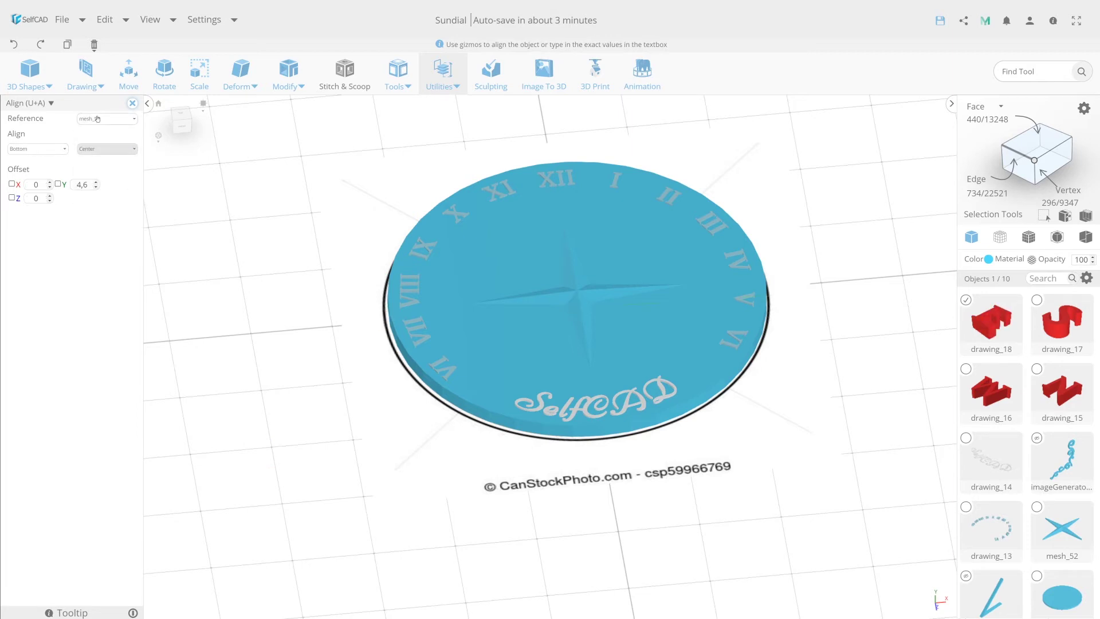
click(128, 72)
drag(620, 302, 763, 300)
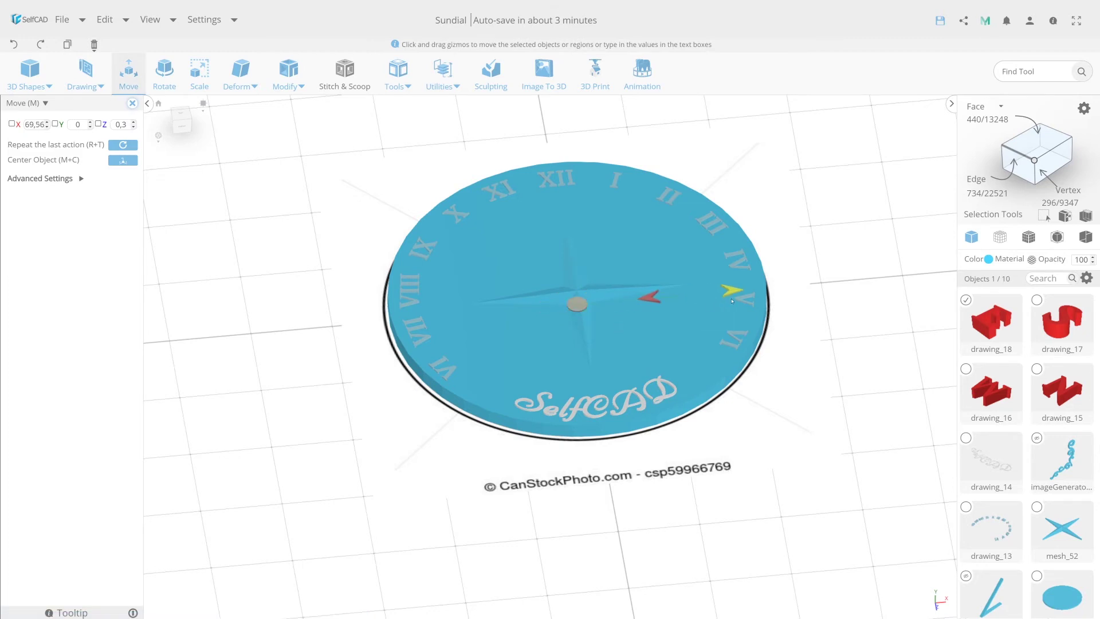
Step: Raise all four compass letters above the dial surface and view from the top
click(1037, 300)
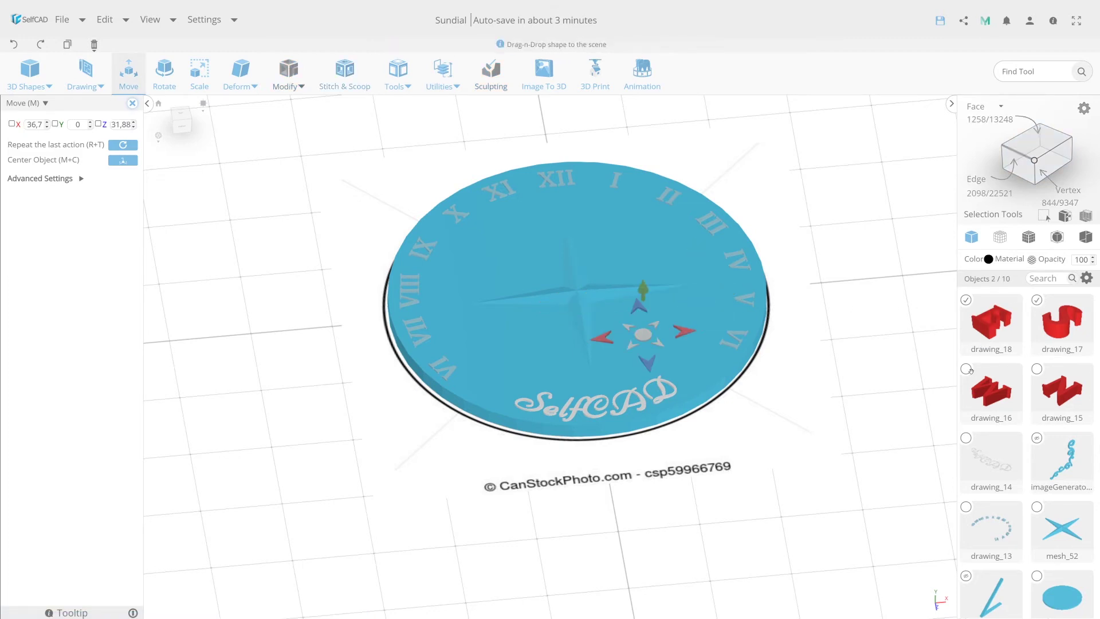
click(1037, 368)
click(966, 368)
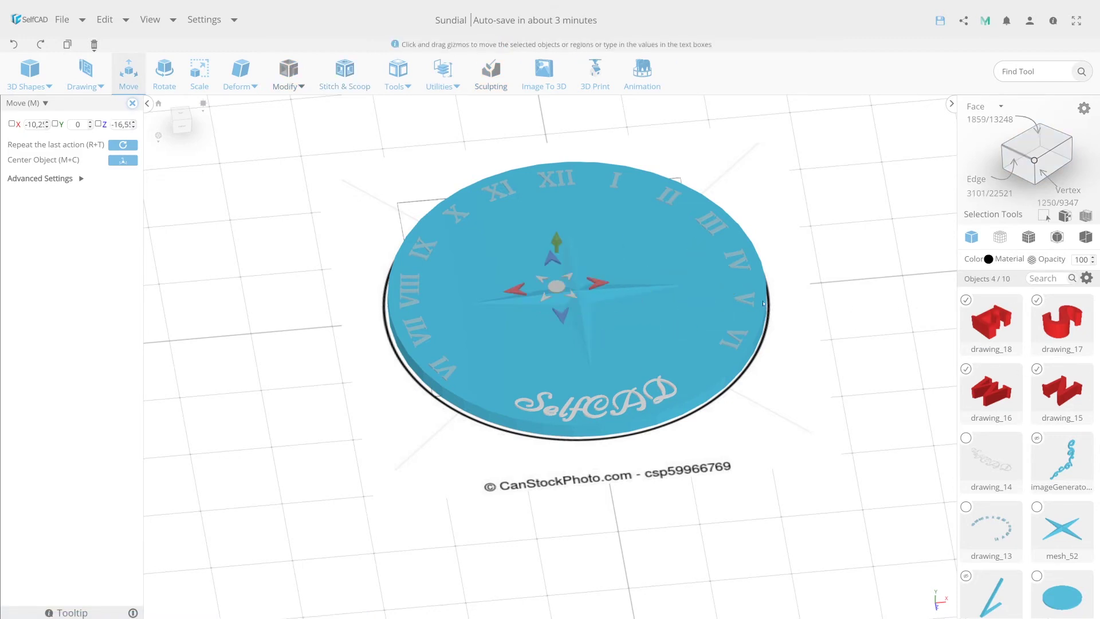
drag(554, 239, 580, 239)
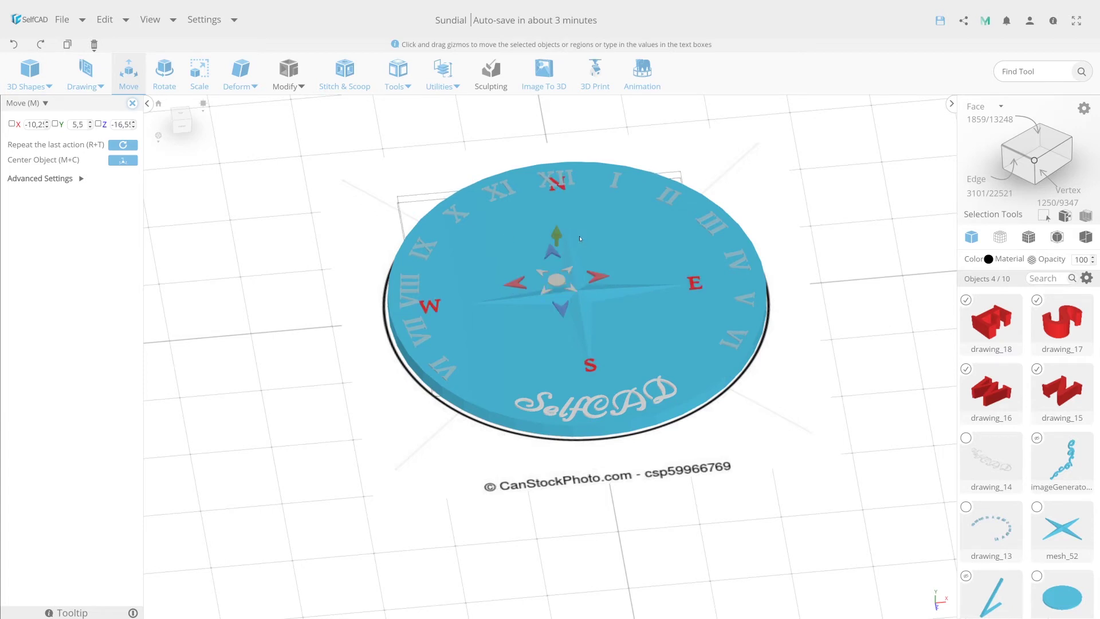
click(180, 118)
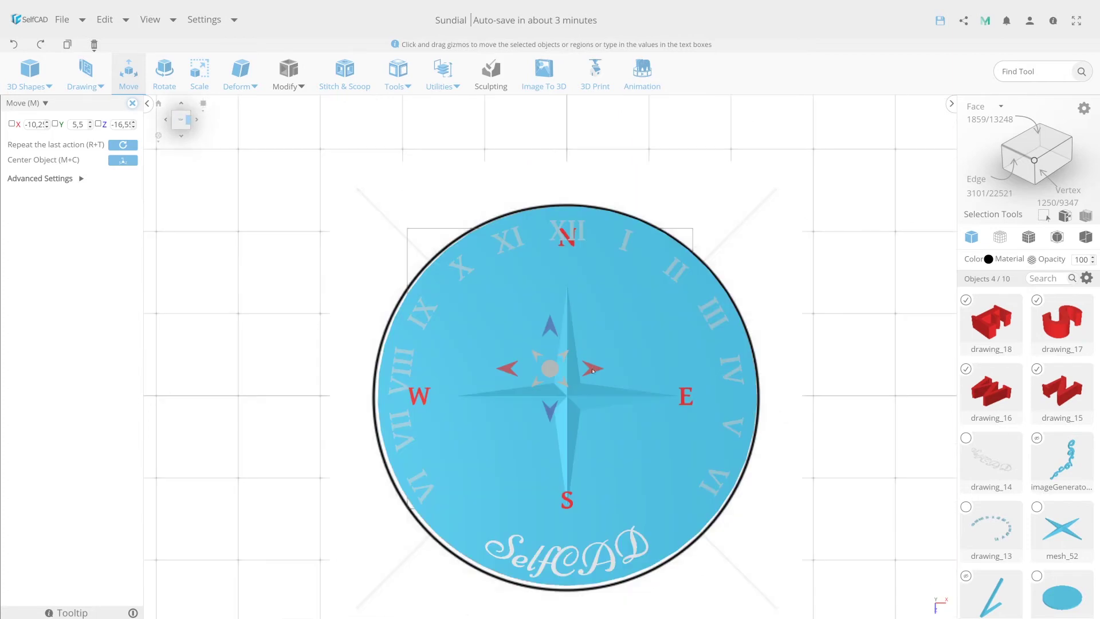
Step: Nudge the W letter toward the centre and the E letter slightly right
click(423, 399)
scroll(492, 395, up, 3)
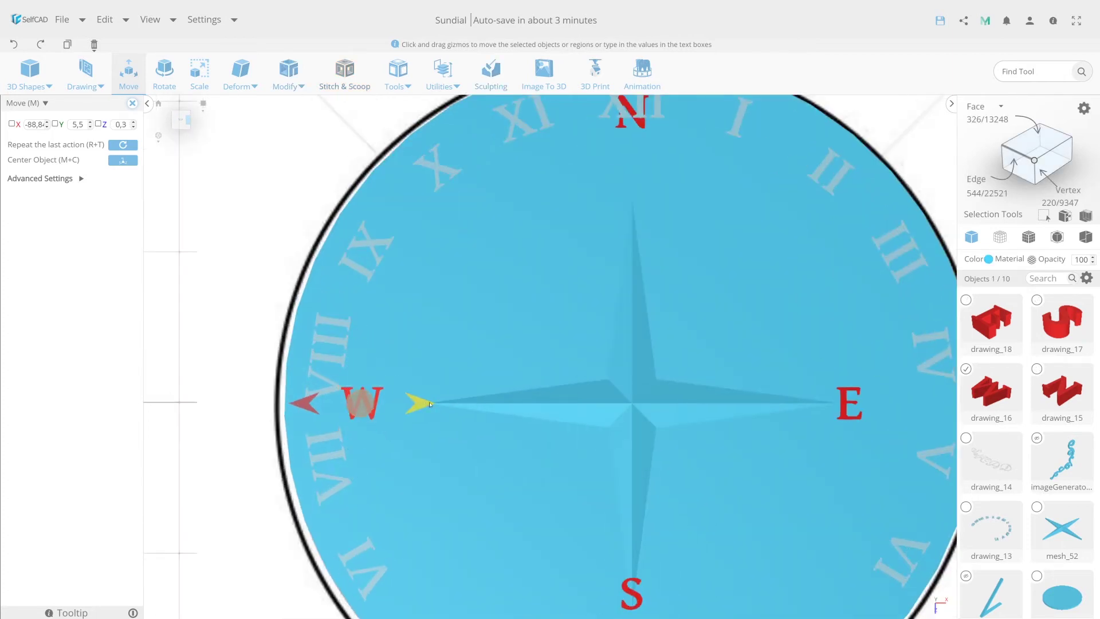
drag(424, 402, 465, 408)
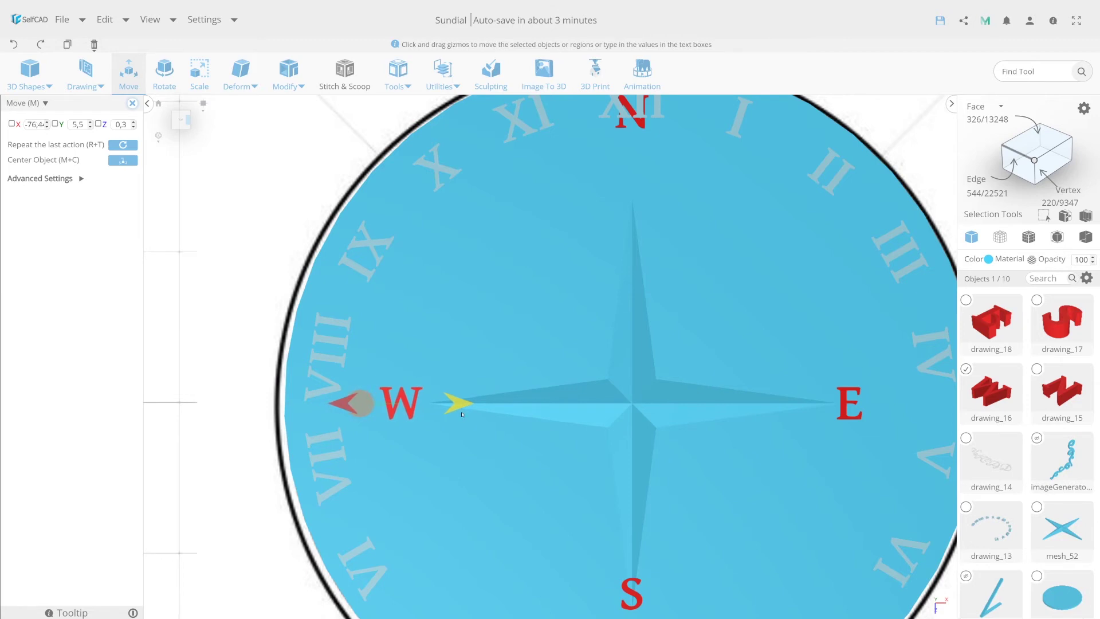
click(843, 408)
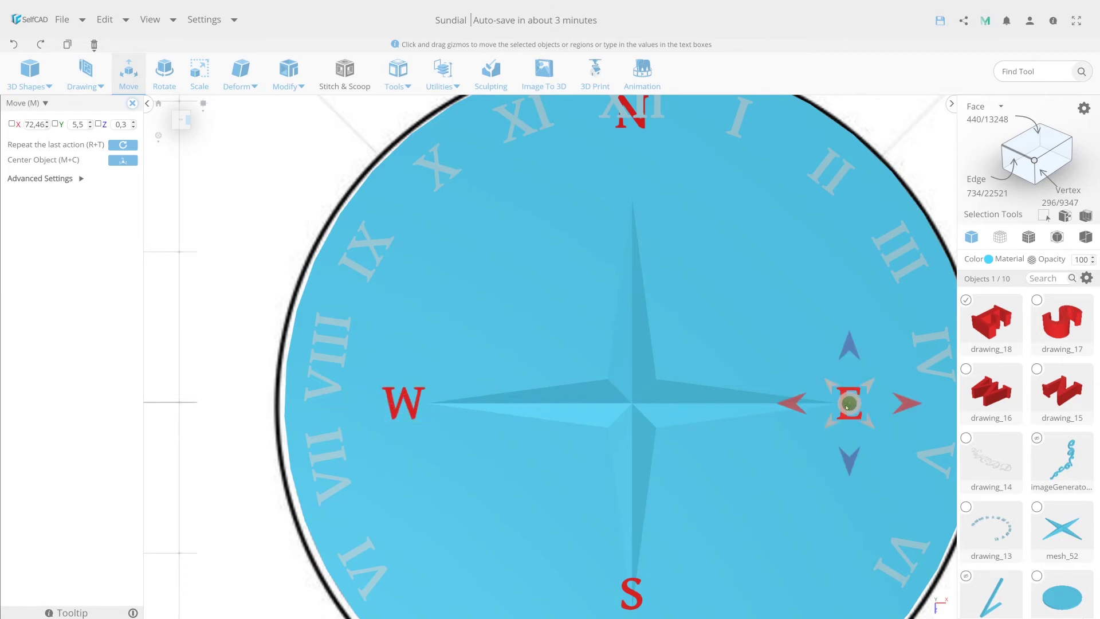
drag(792, 401, 800, 401)
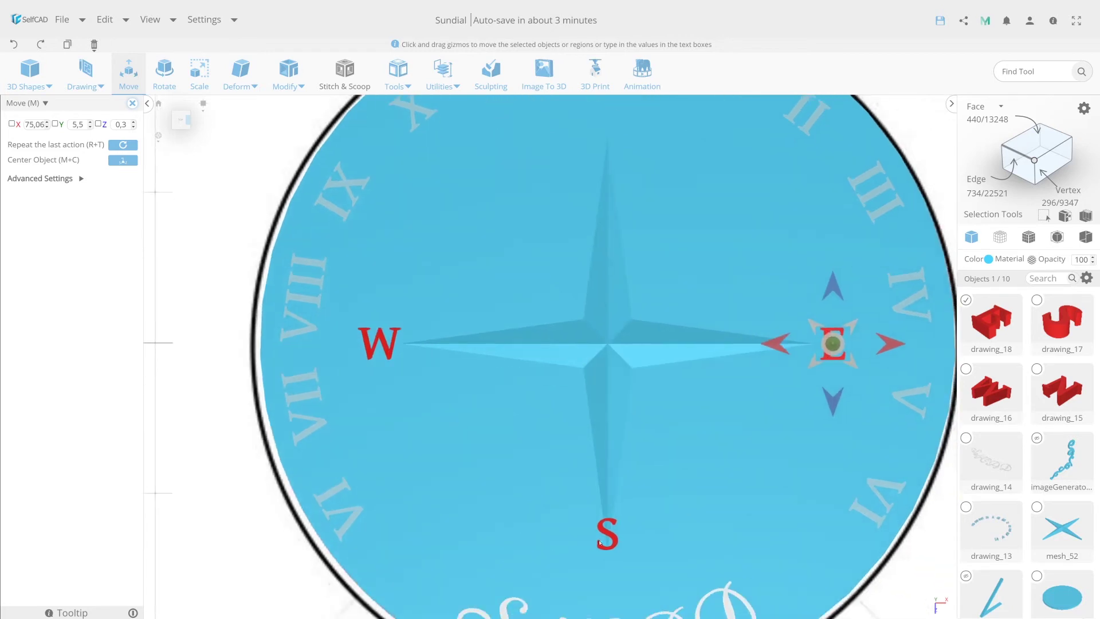
Step: Move the S to the dial's bottom rim and place N just below XII
click(607, 535)
drag(608, 504, 620, 511)
scroll(530, 392, down, 5)
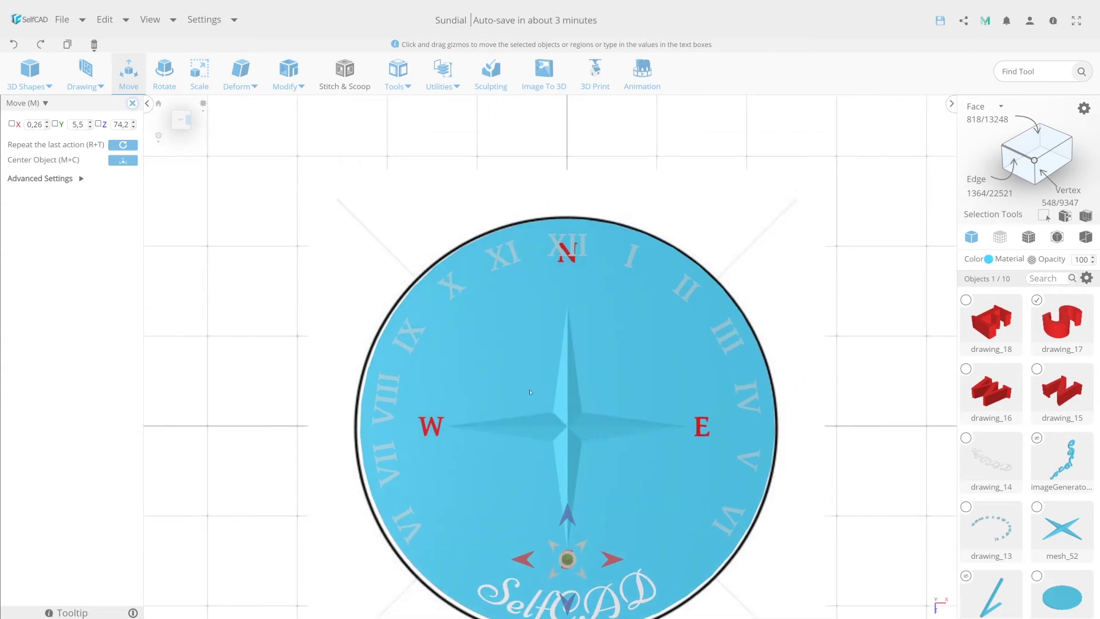
click(573, 258)
drag(567, 238, 590, 250)
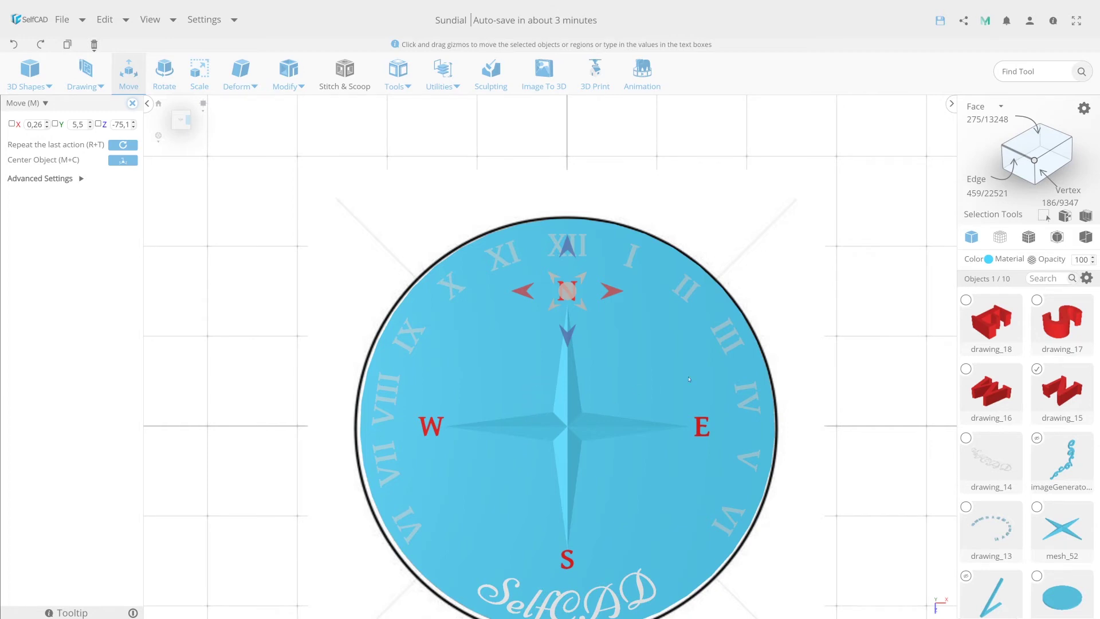
click(975, 106)
Step: Select the dial's top face and scale it uniformly to about 237 over the clock image
click(974, 132)
click(615, 393)
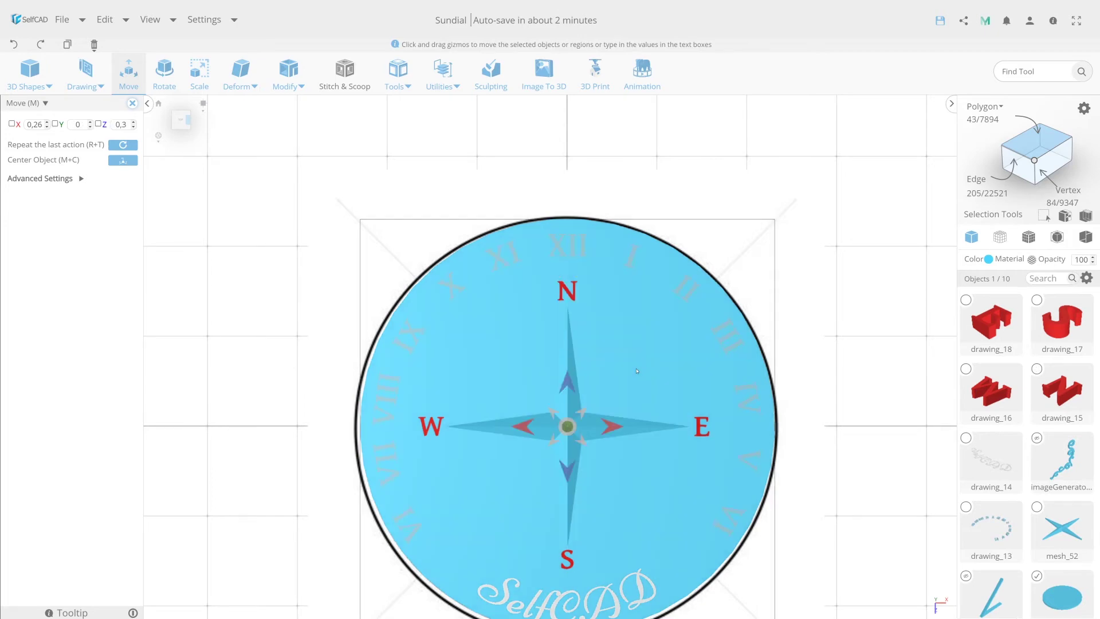
click(1000, 237)
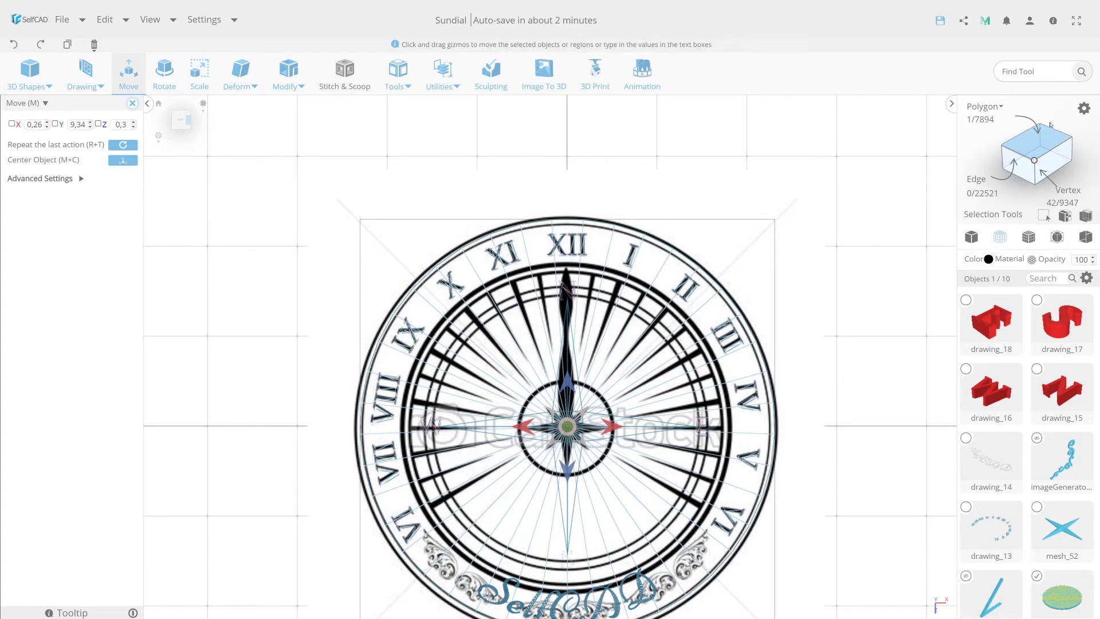
click(199, 72)
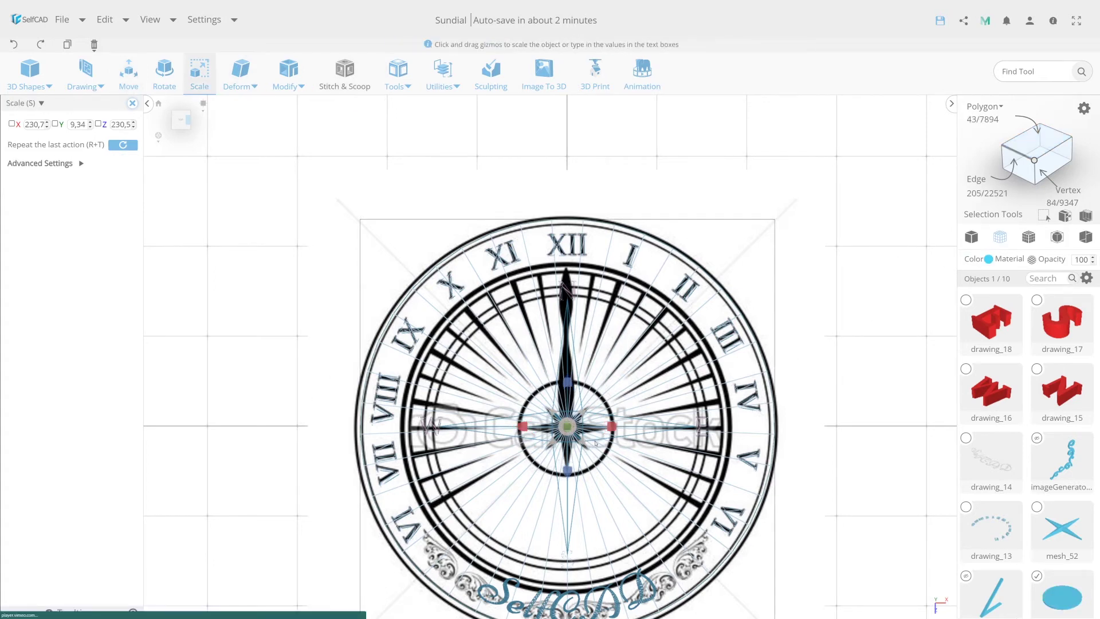
drag(567, 427, 578, 436)
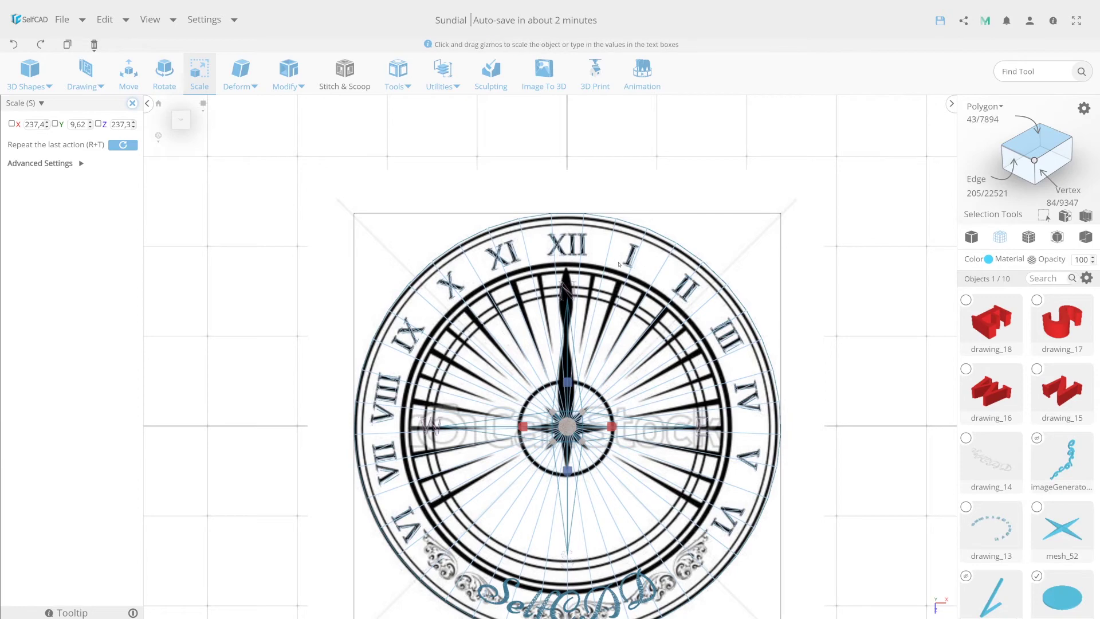
Step: Check the dial in solid view from a low angle and from above, then return to wireframe
click(971, 238)
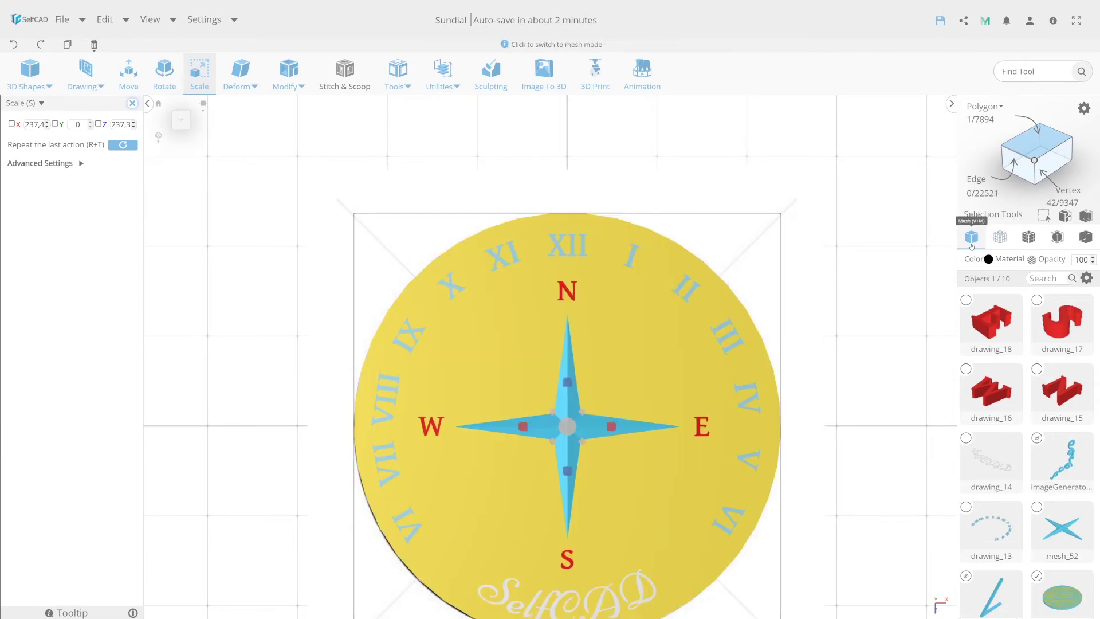
right_drag(716, 149, 726, 219)
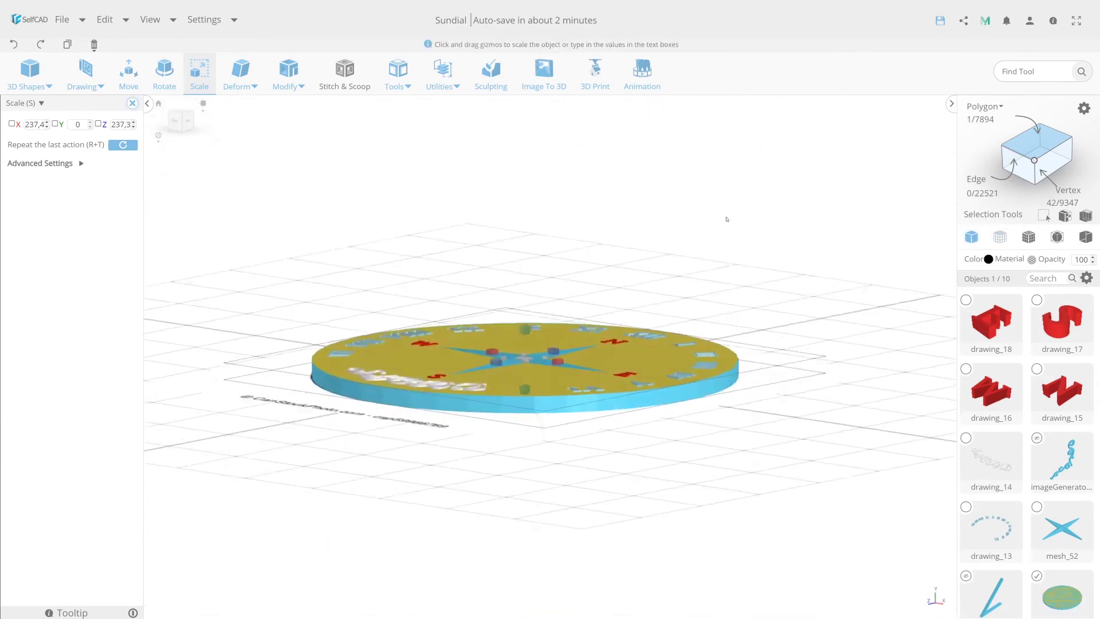
click(158, 103)
click(181, 120)
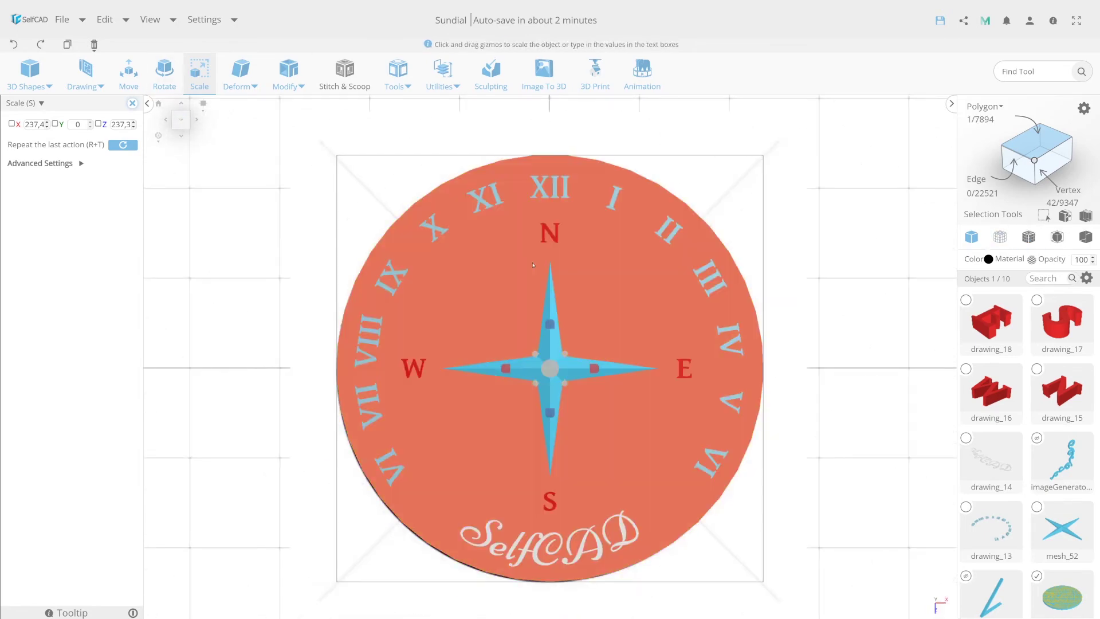
click(1000, 237)
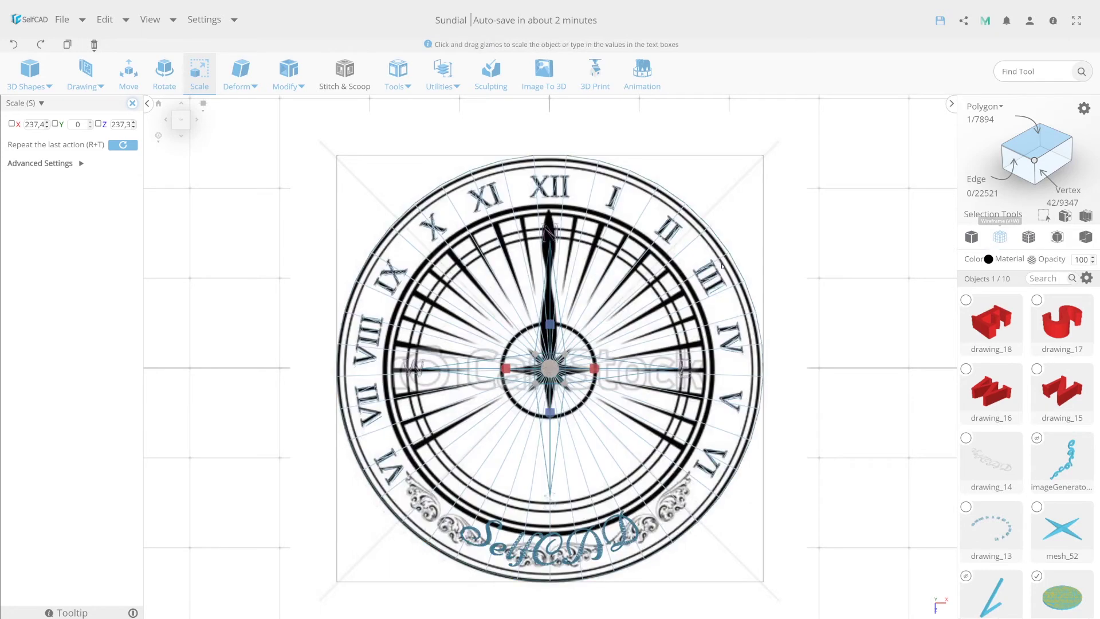
click(289, 75)
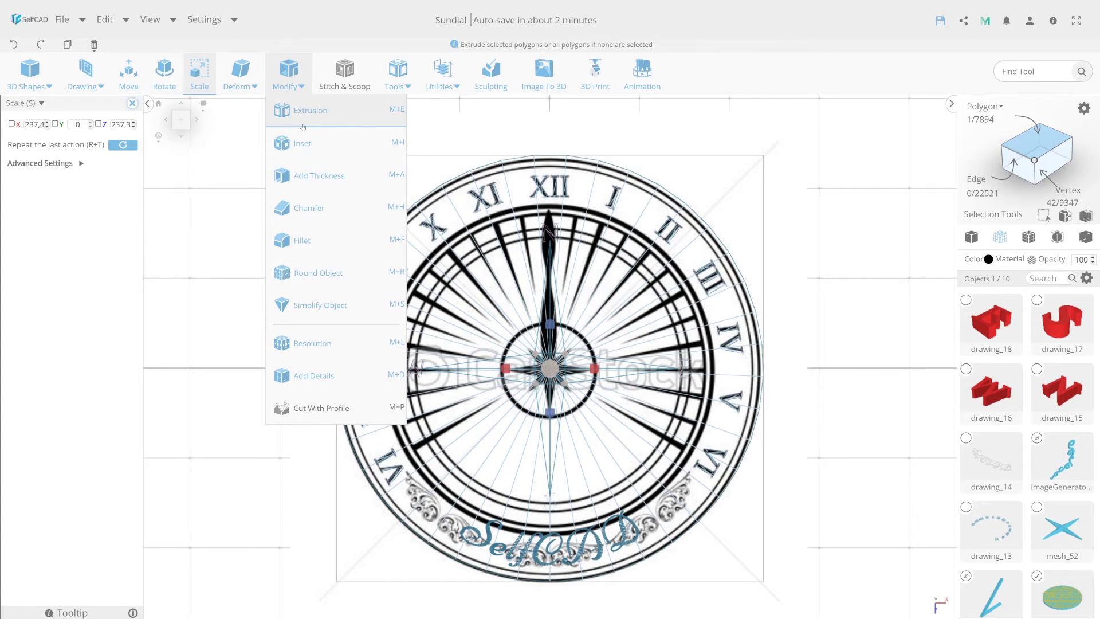
click(303, 117)
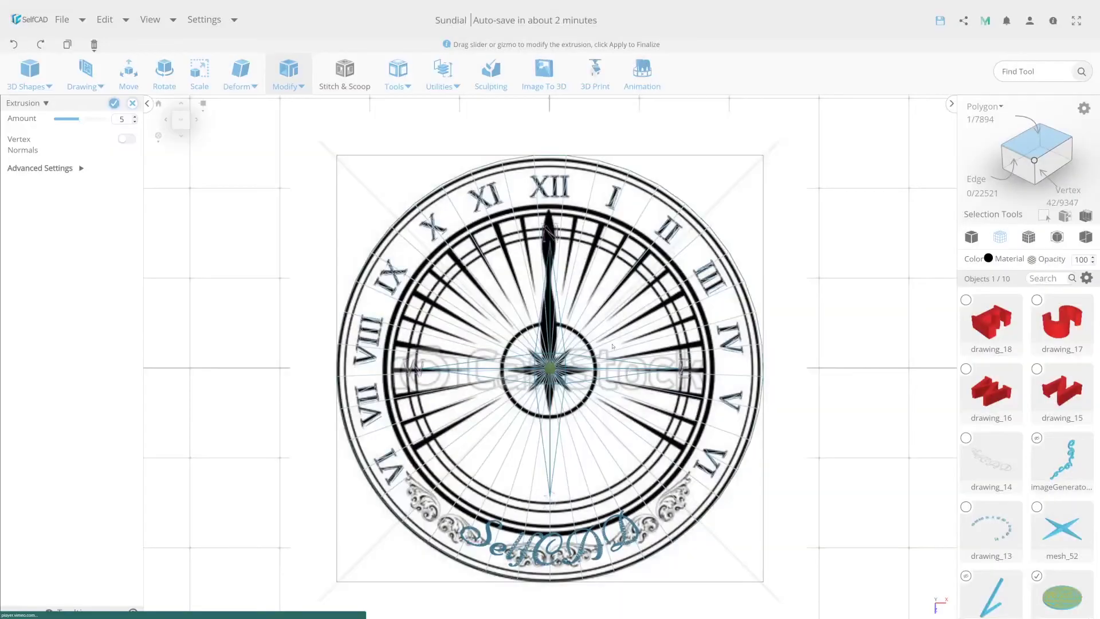
click(134, 116)
click(134, 117)
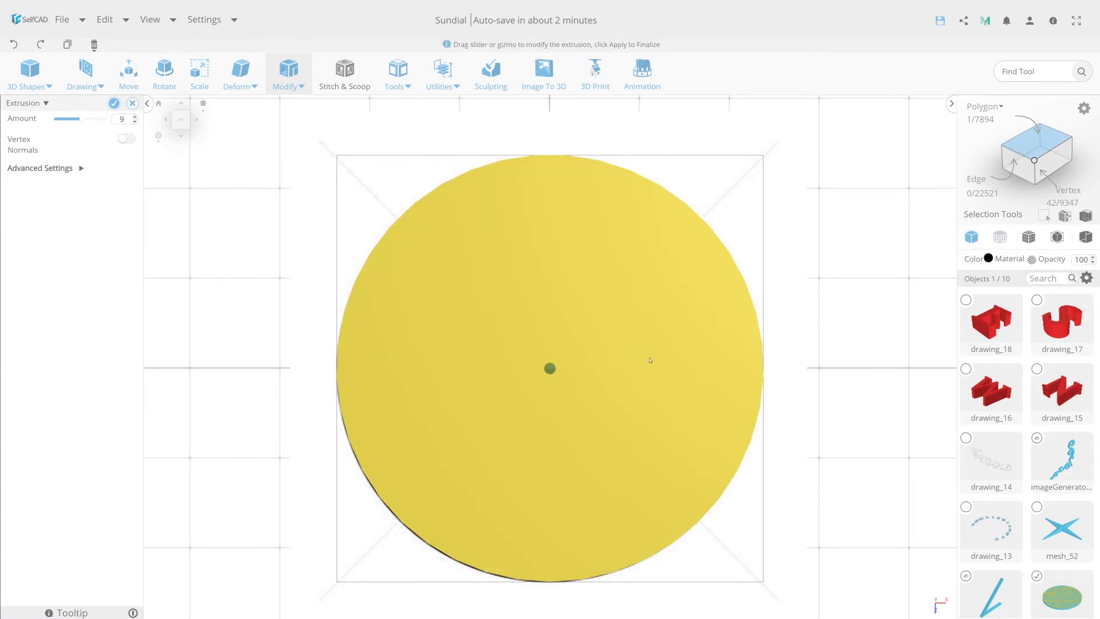
drag(650, 360, 785, 336)
drag(548, 335, 550, 361)
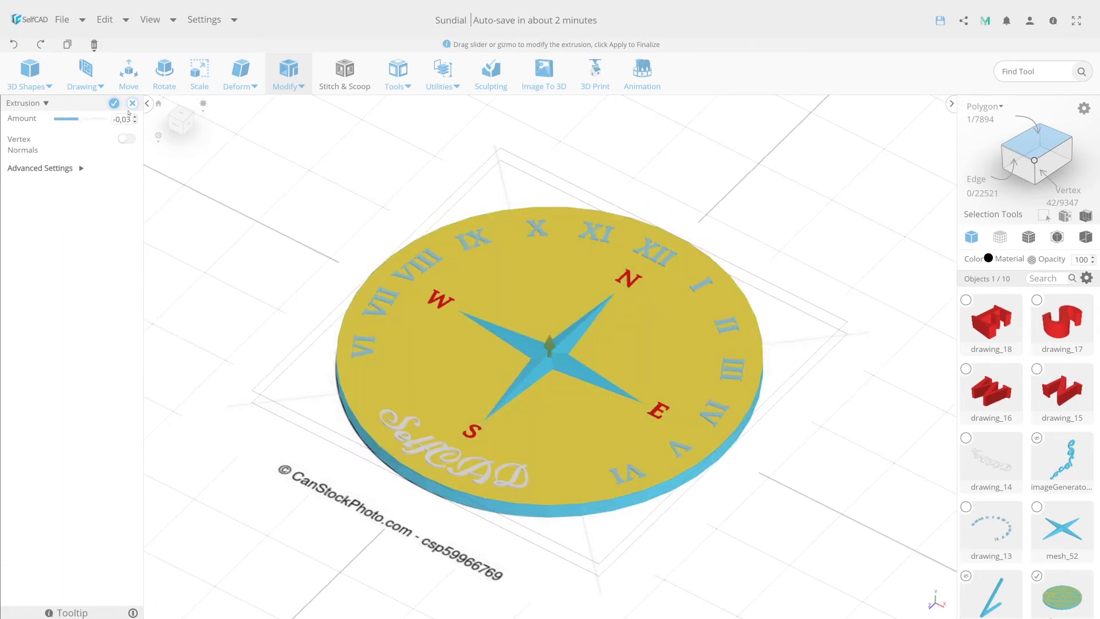
click(133, 104)
click(545, 321)
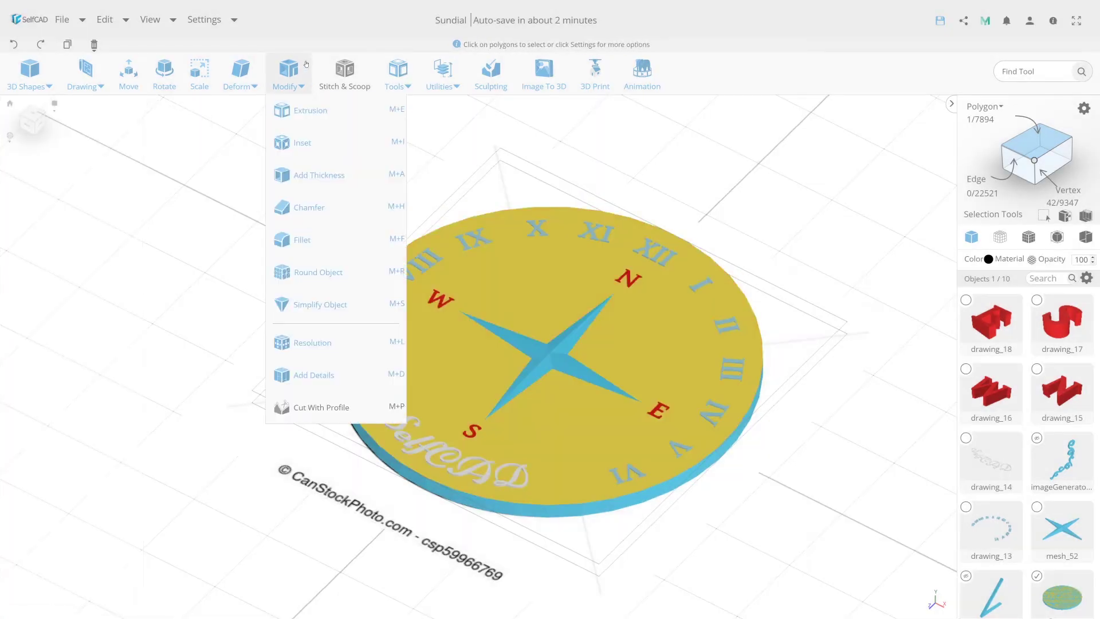
click(310, 110)
click(135, 104)
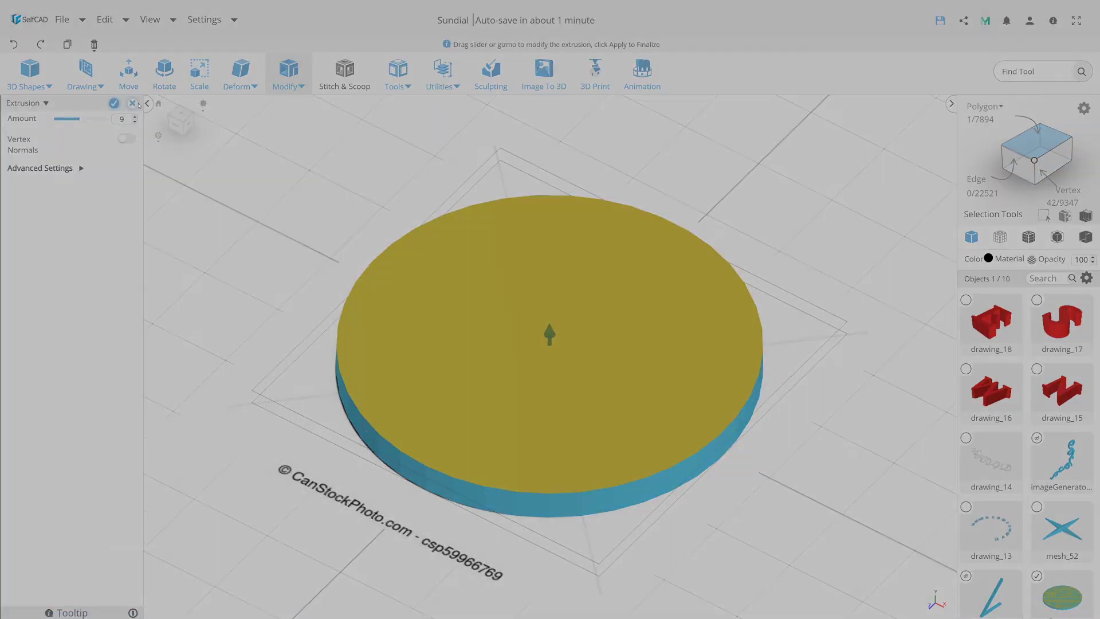
click(545, 318)
click(289, 72)
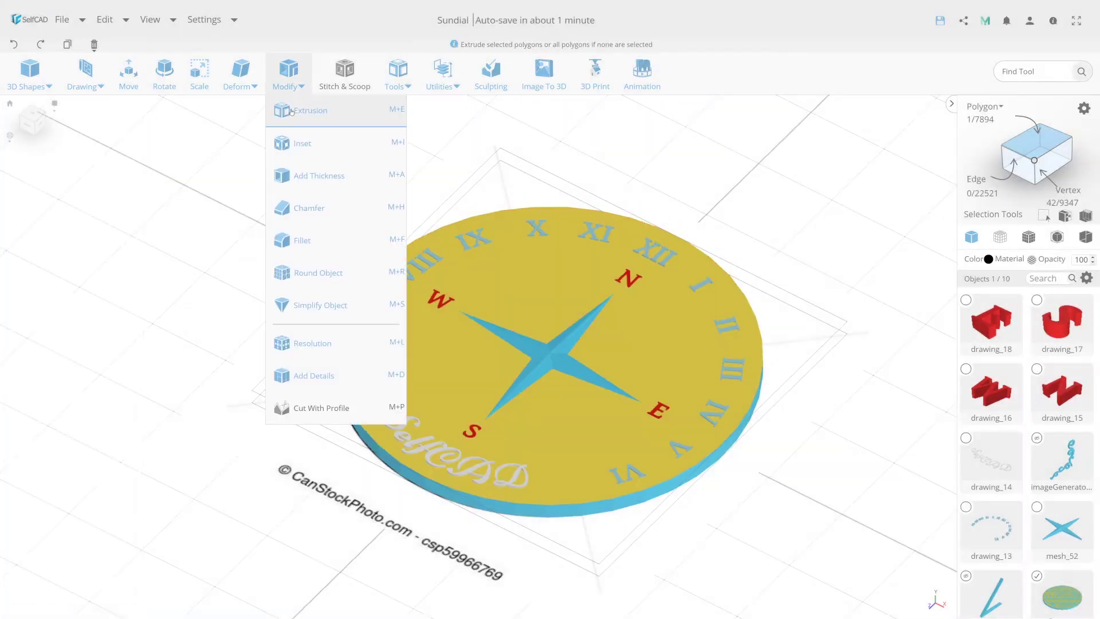
Step: Inset the disc's top face with an amount of 4
click(301, 143)
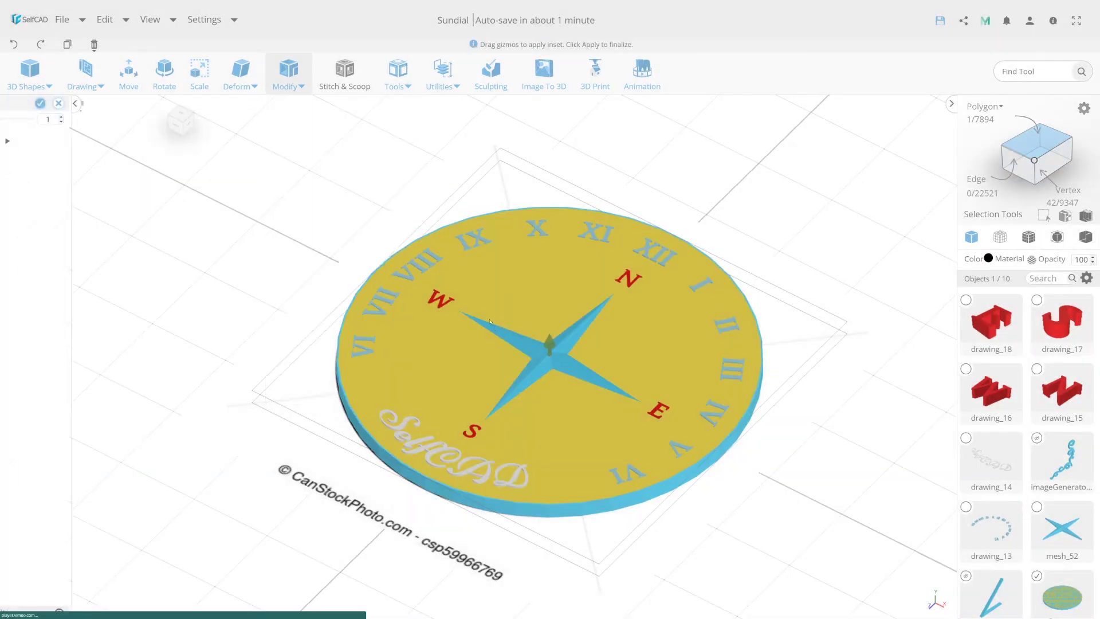
click(1006, 243)
click(1002, 237)
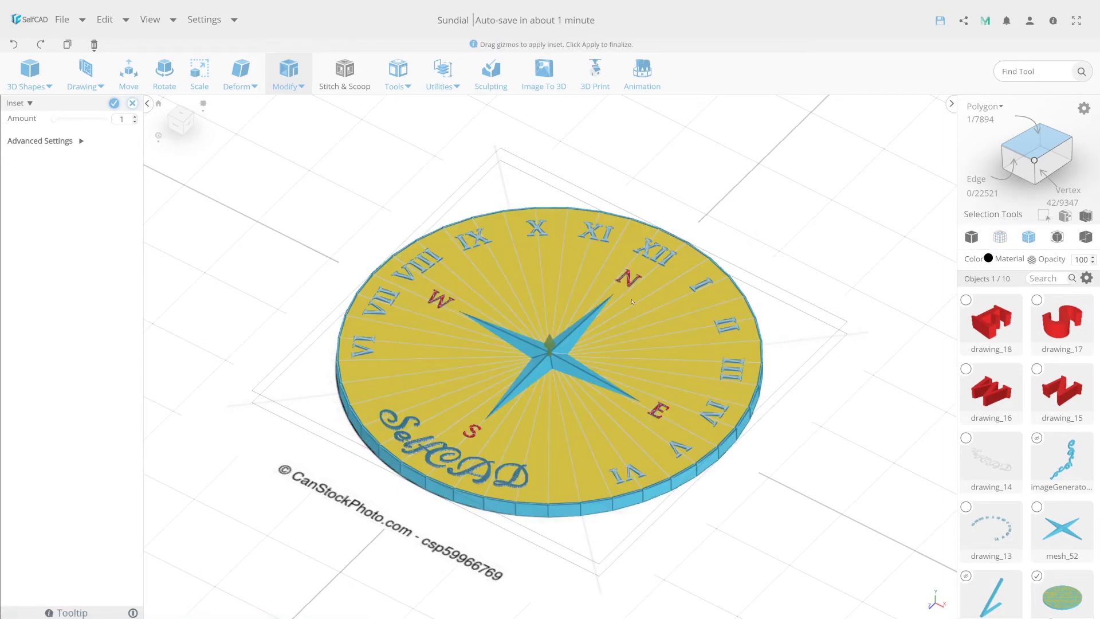
click(1003, 237)
click(181, 114)
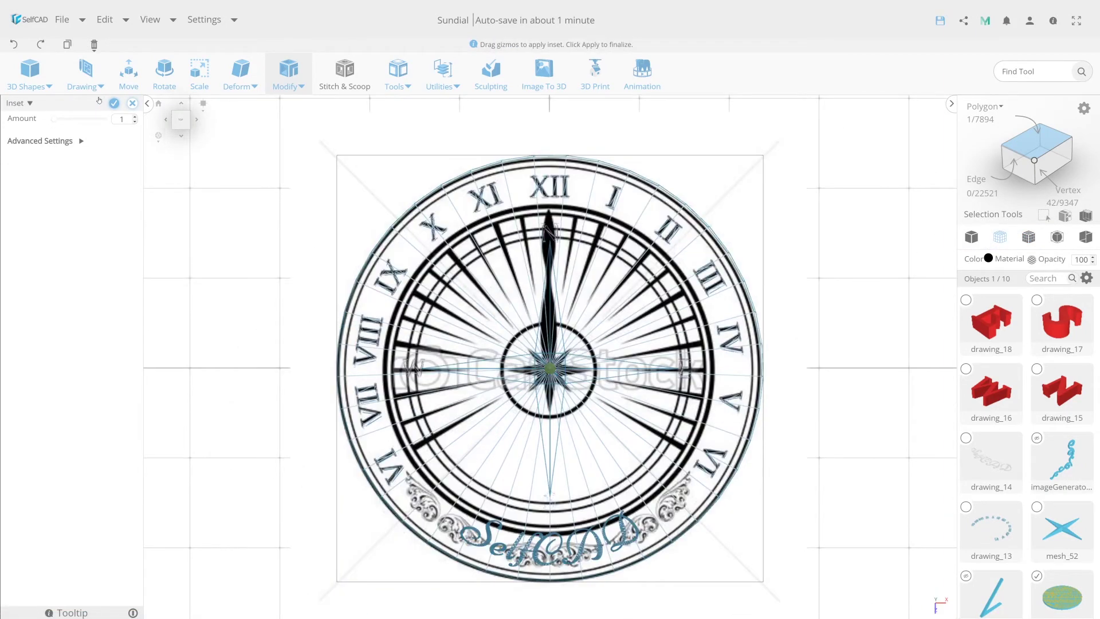
click(136, 117)
click(136, 117)
click(135, 116)
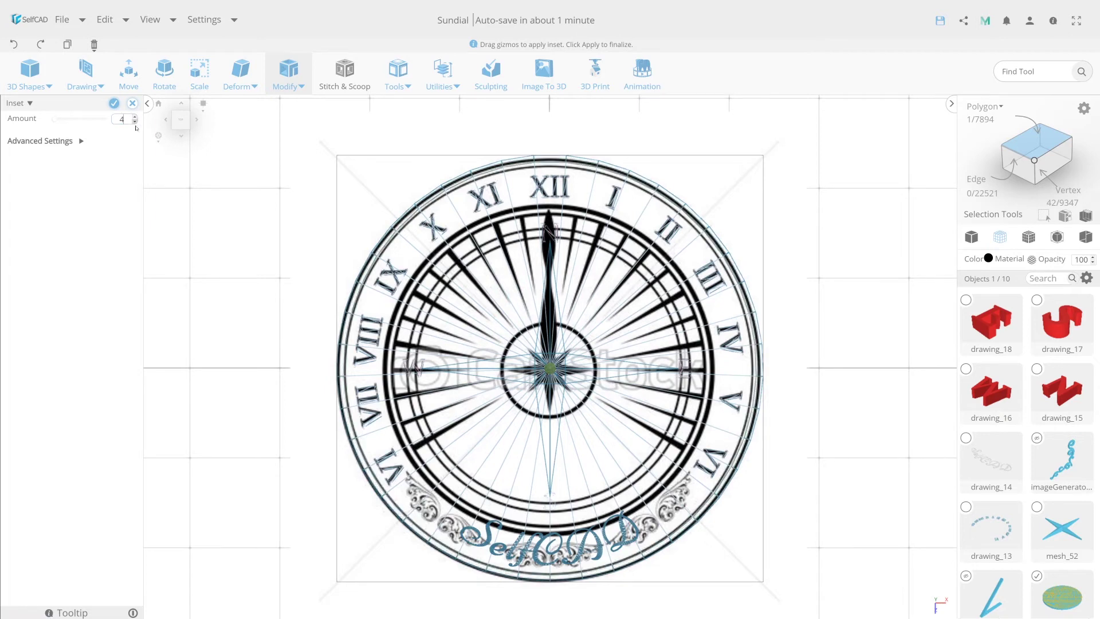
click(114, 103)
Step: Scale the top face up slightly to about 227.7 by 227.5 in solid view
click(289, 73)
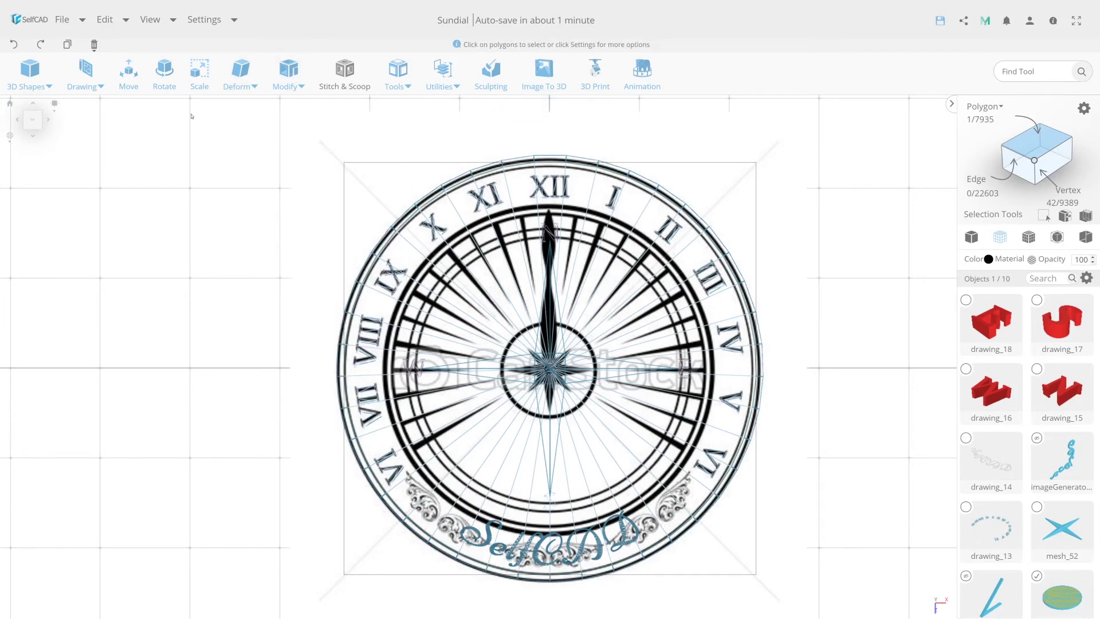
click(971, 237)
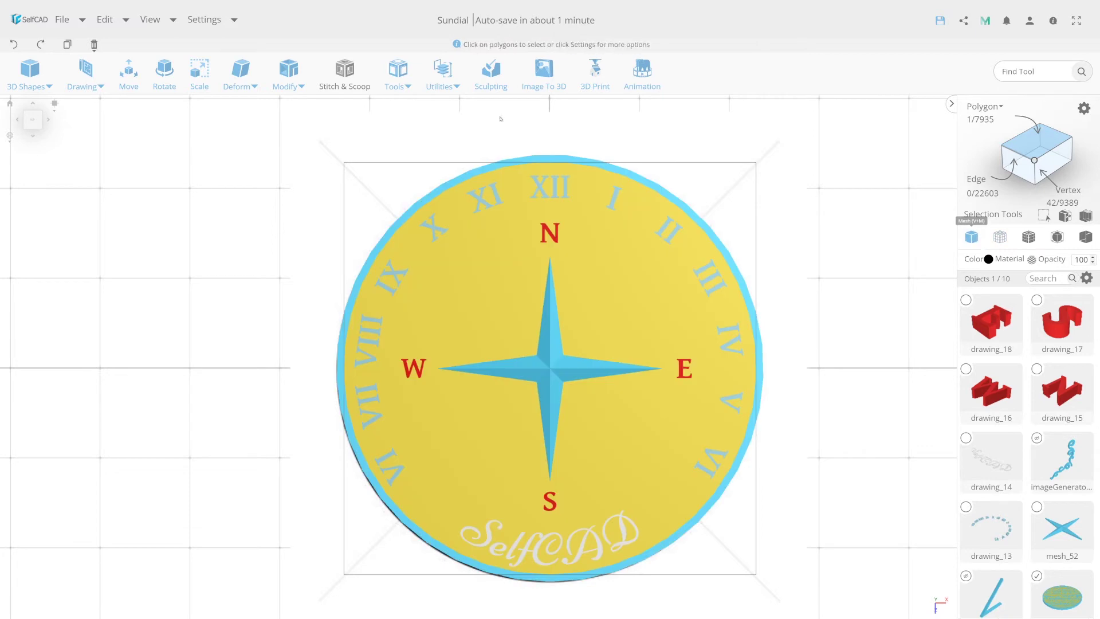
click(199, 72)
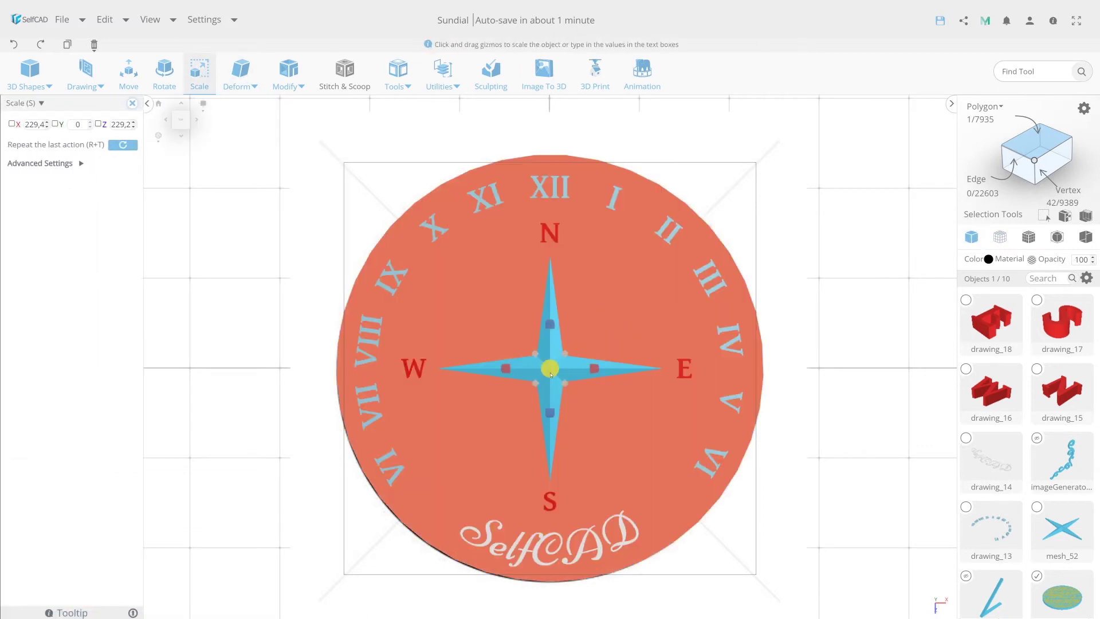
mouse_move(551, 374)
mouse_down()
mouse_move(524, 375)
mouse_move(558, 364)
mouse_up()
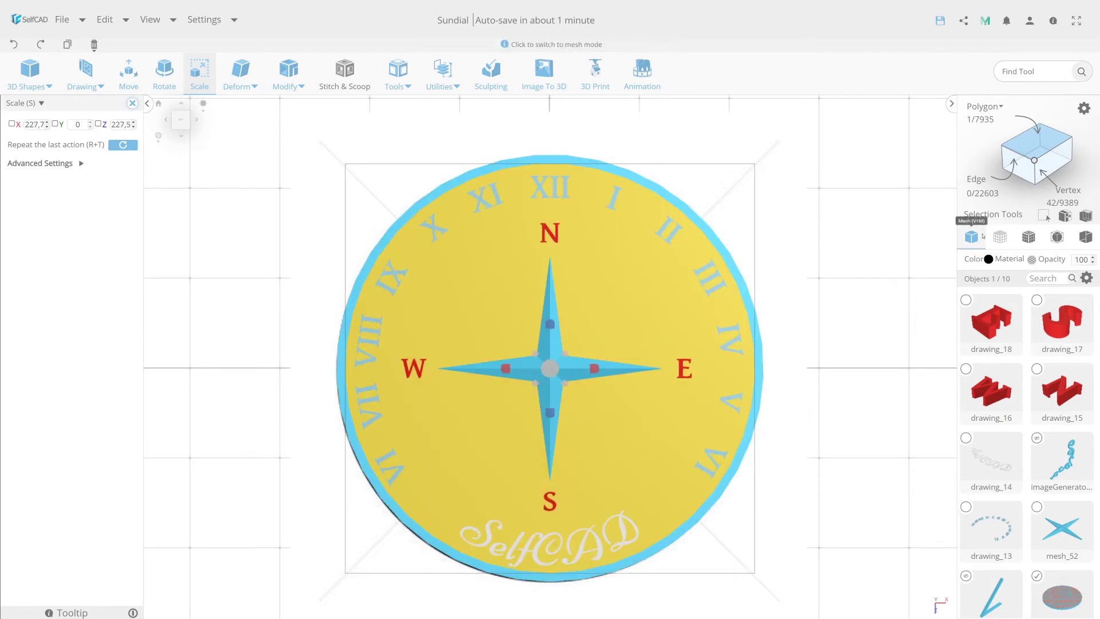
Step: Inset the dial face by 9 in wireframe and shrink the new inner face slightly
click(1000, 237)
drag(550, 368, 553, 369)
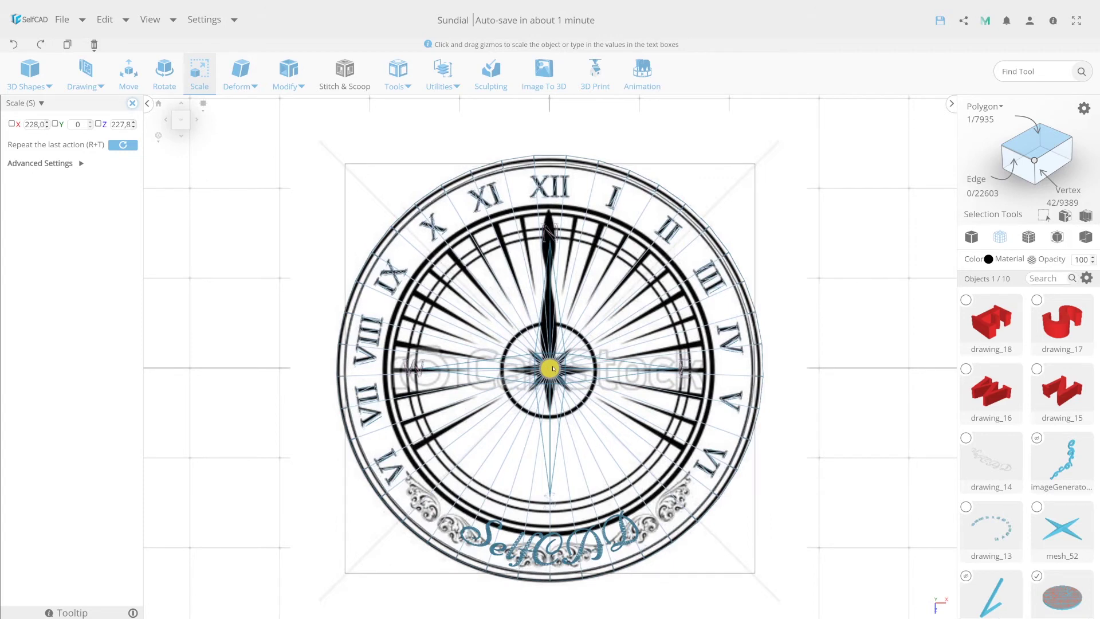
drag(553, 369, 550, 368)
click(302, 86)
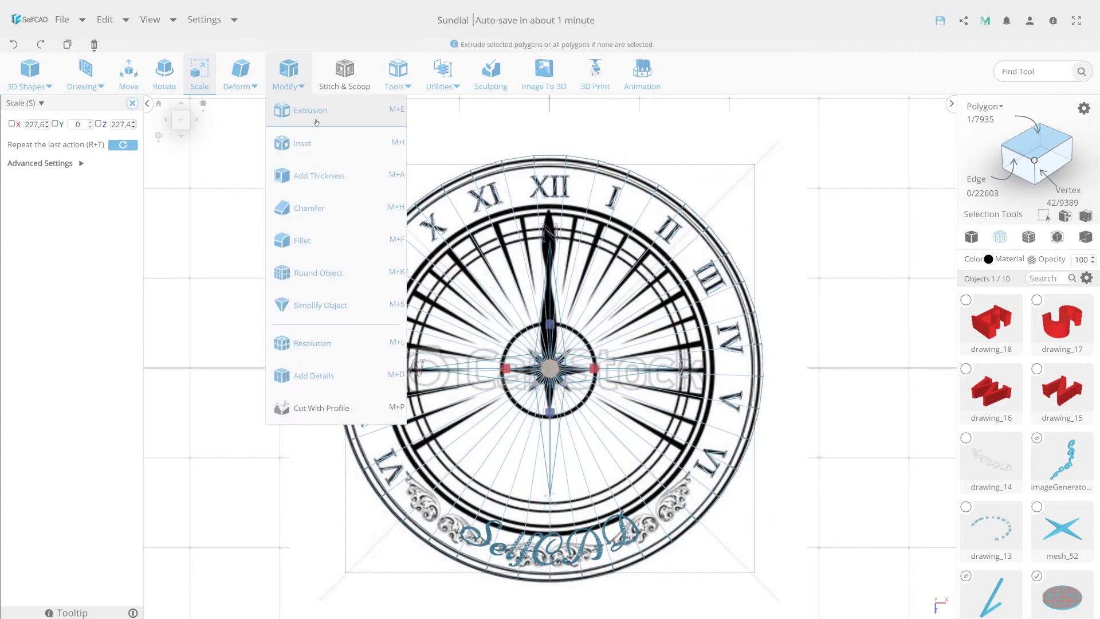
click(316, 142)
mouse_move(157, 136)
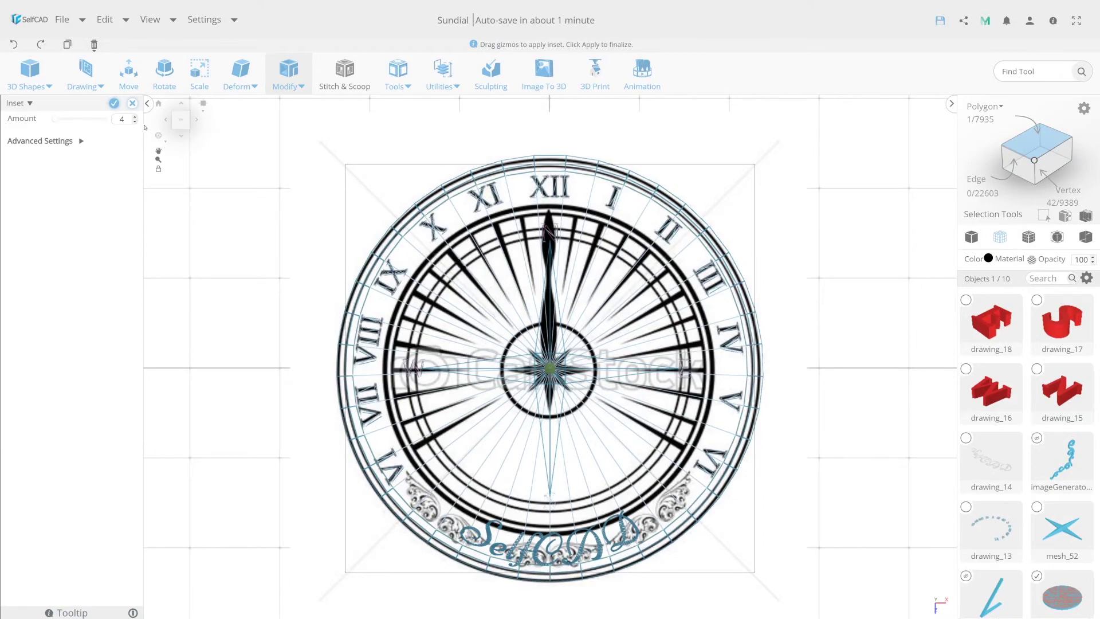
click(86, 74)
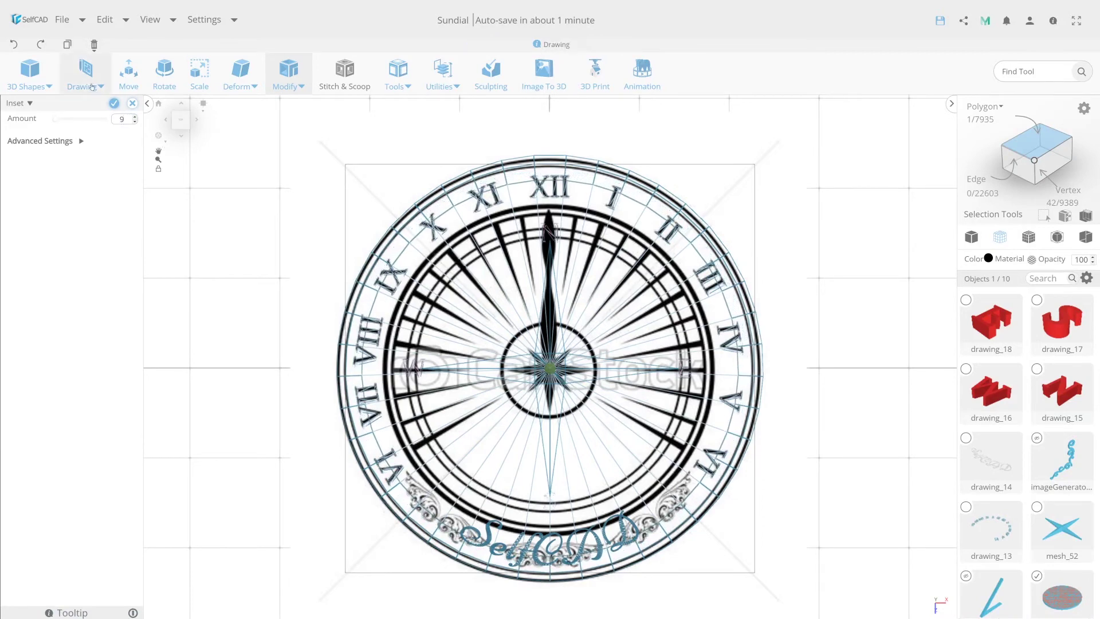
click(114, 103)
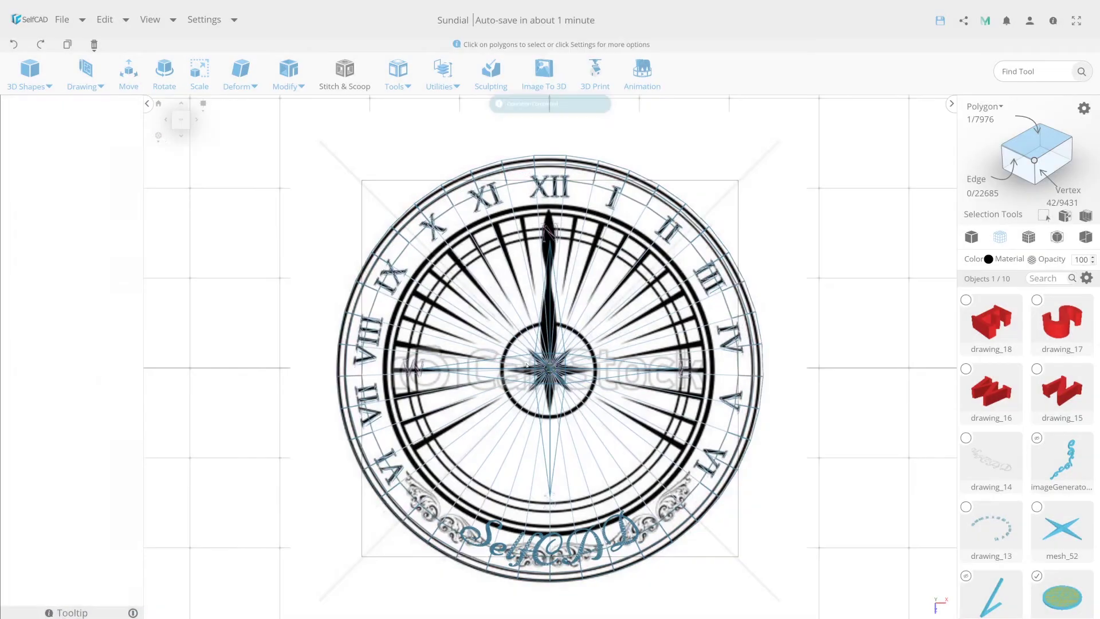
key(s)
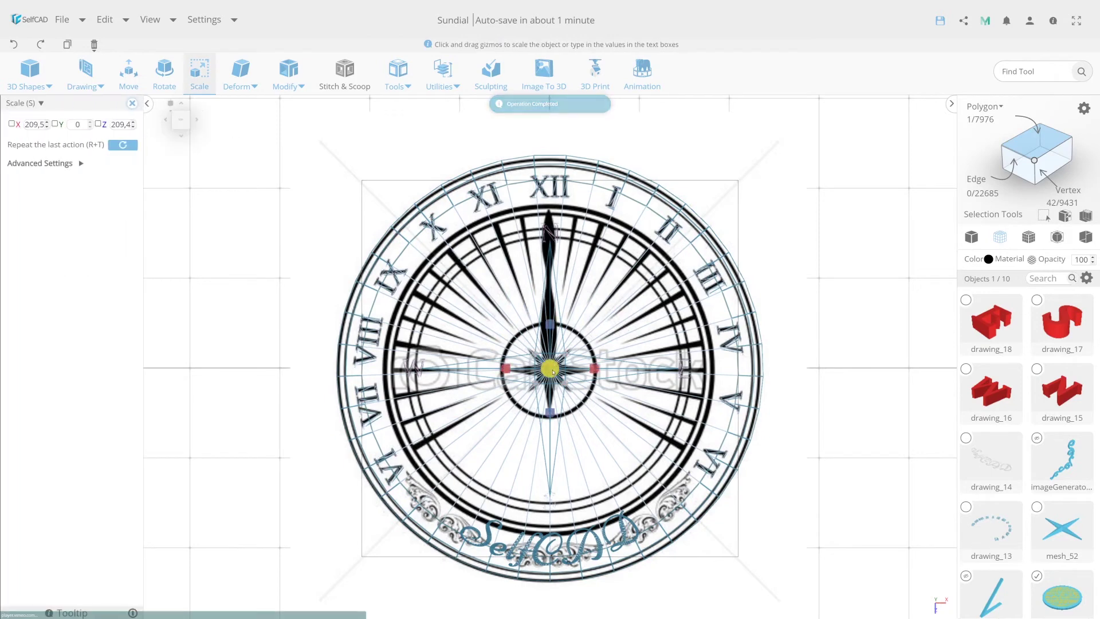
drag(528, 340, 521, 334)
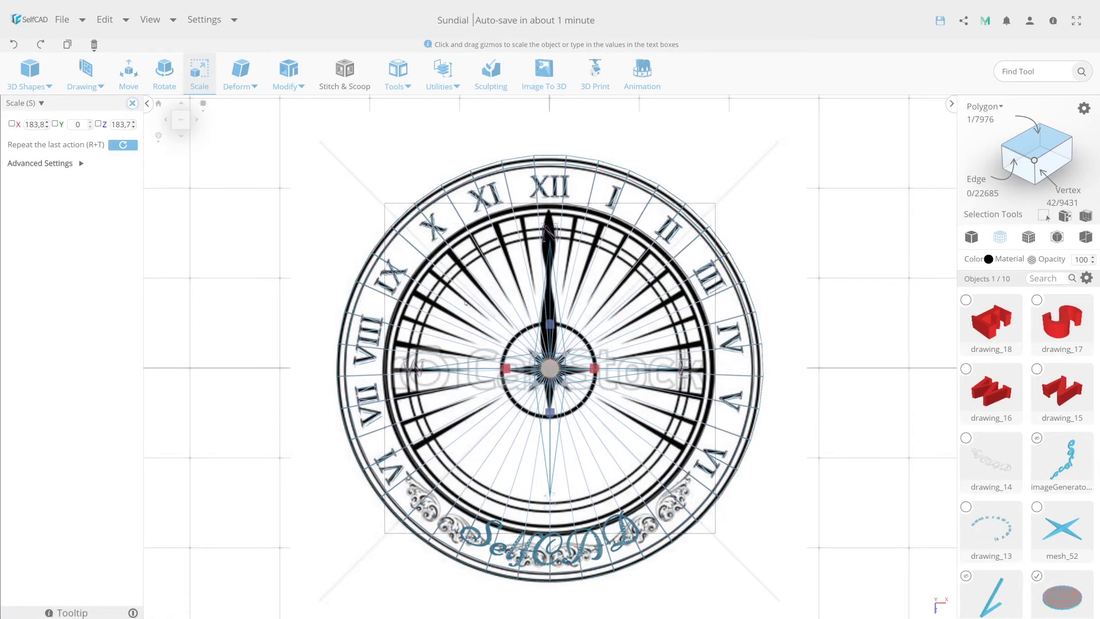
Step: Add two more 9-unit inset rings, enlarging the inner face slightly after each
click(289, 73)
click(297, 143)
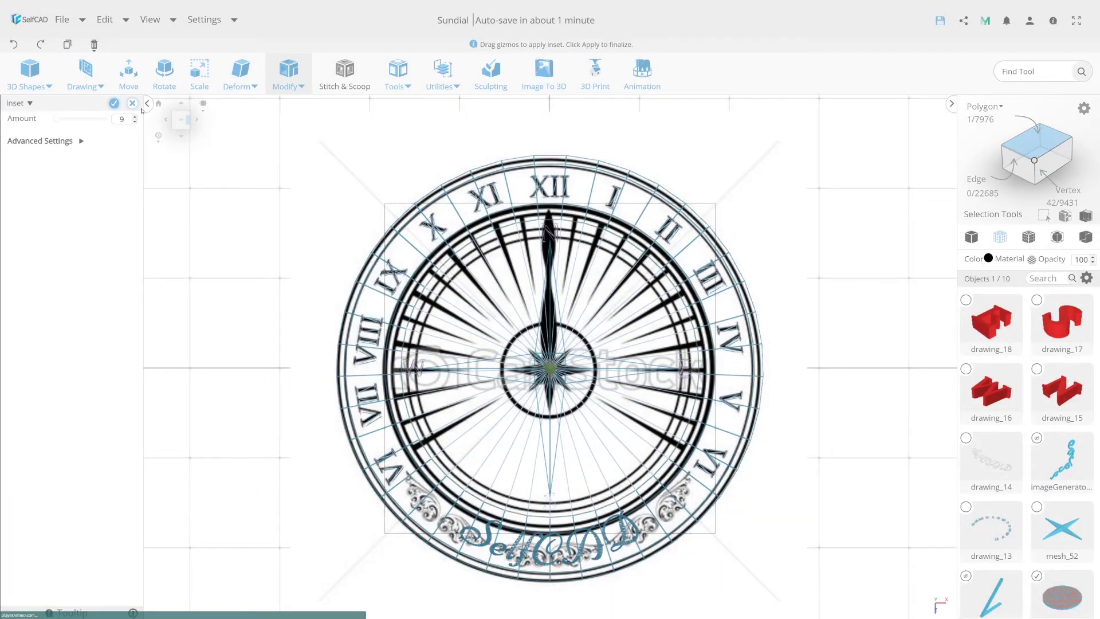
click(114, 103)
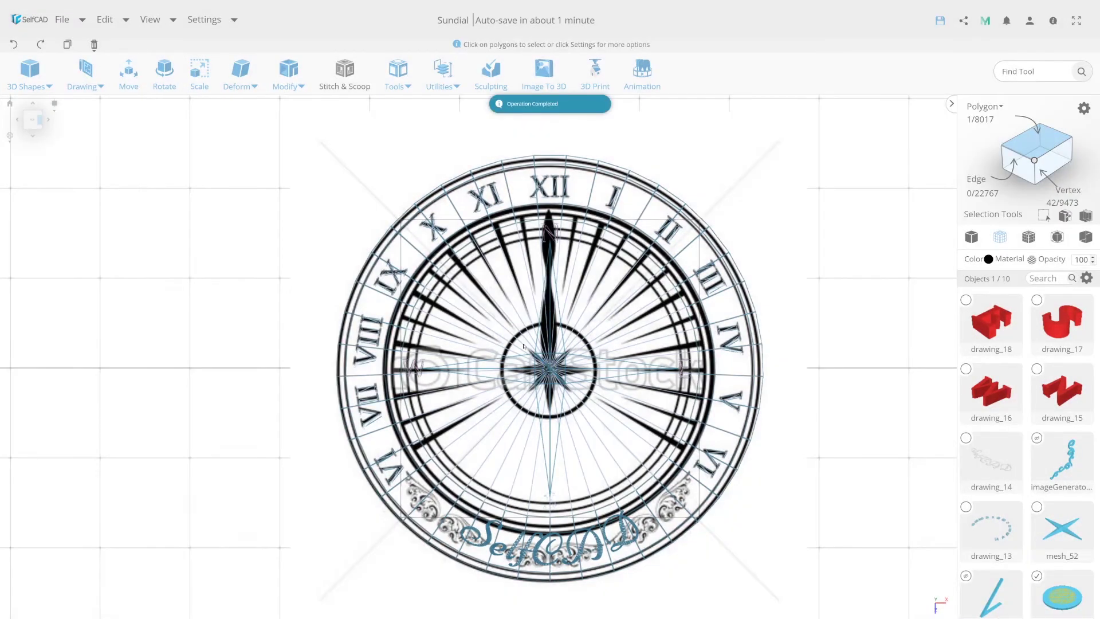
click(200, 71)
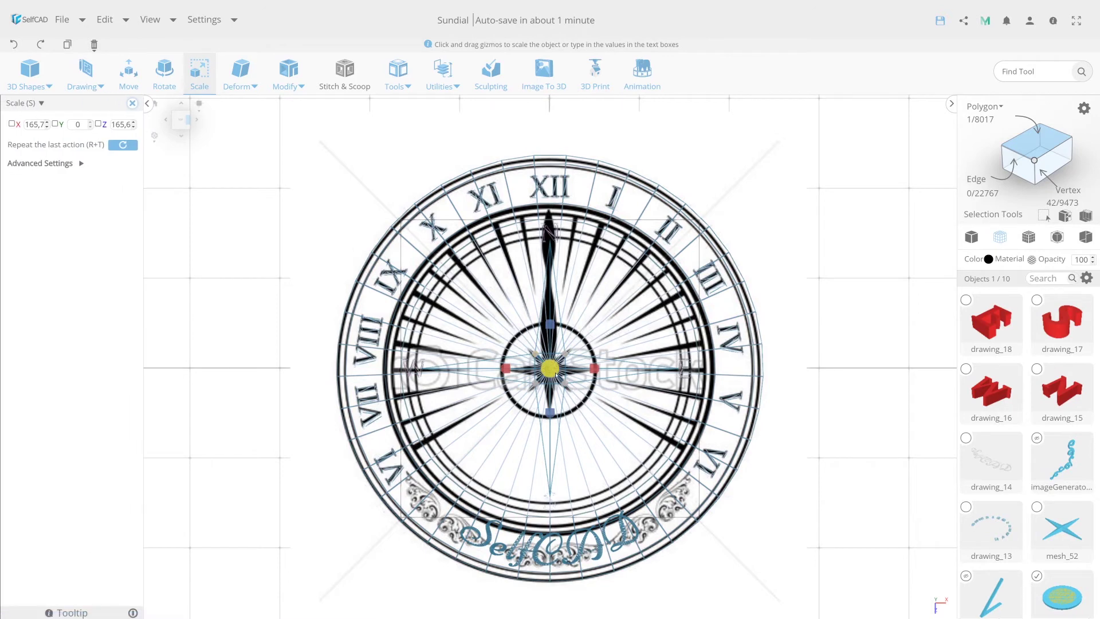
drag(556, 375, 582, 361)
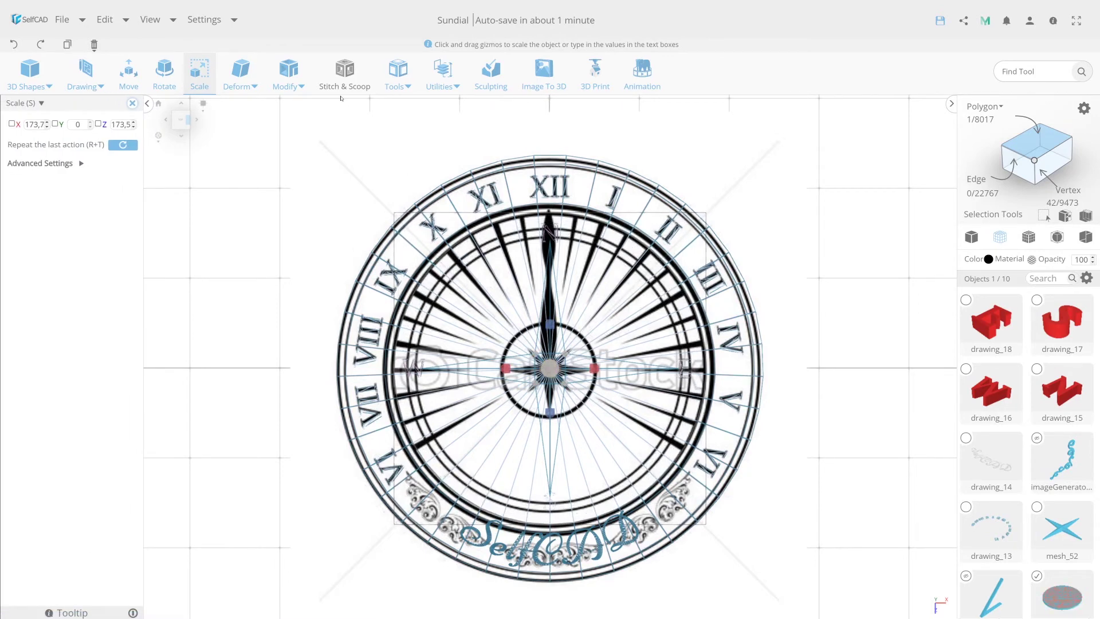
click(288, 72)
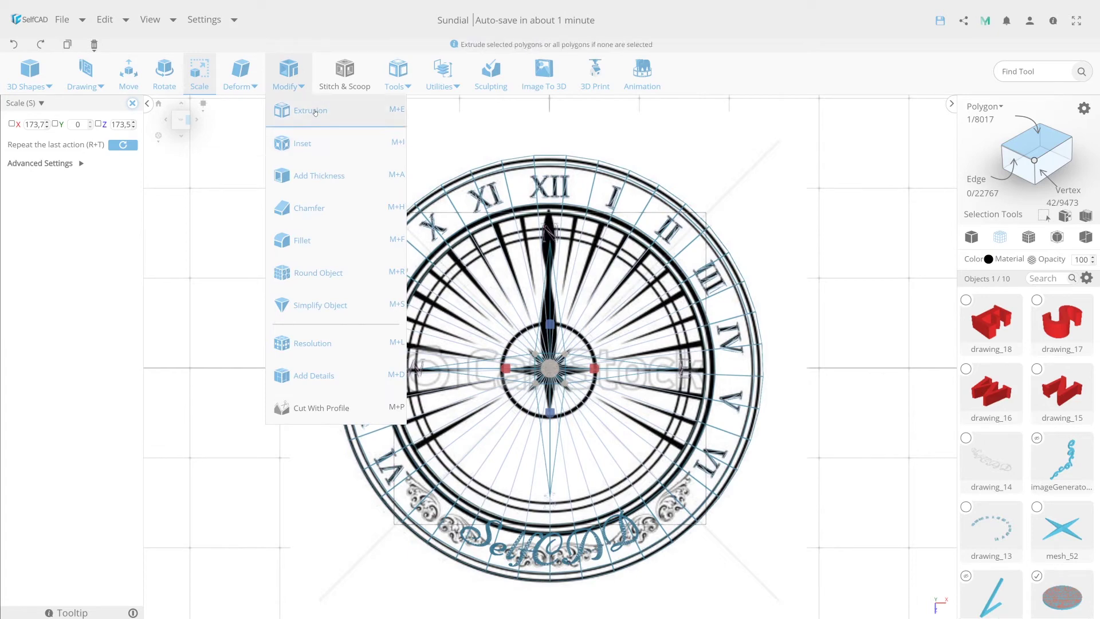
click(312, 143)
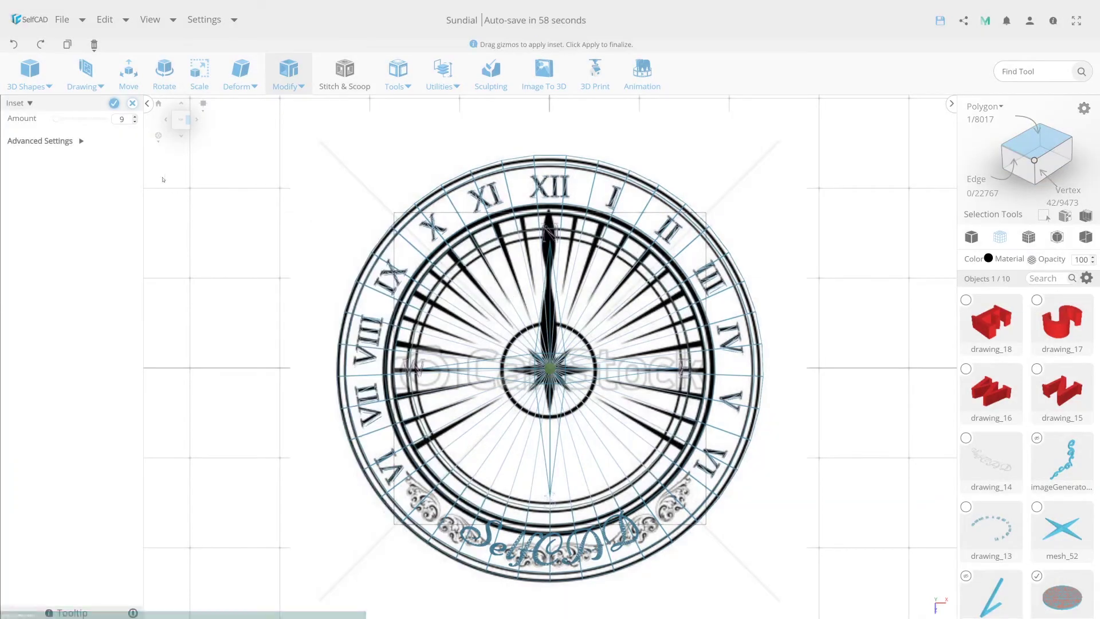
click(116, 103)
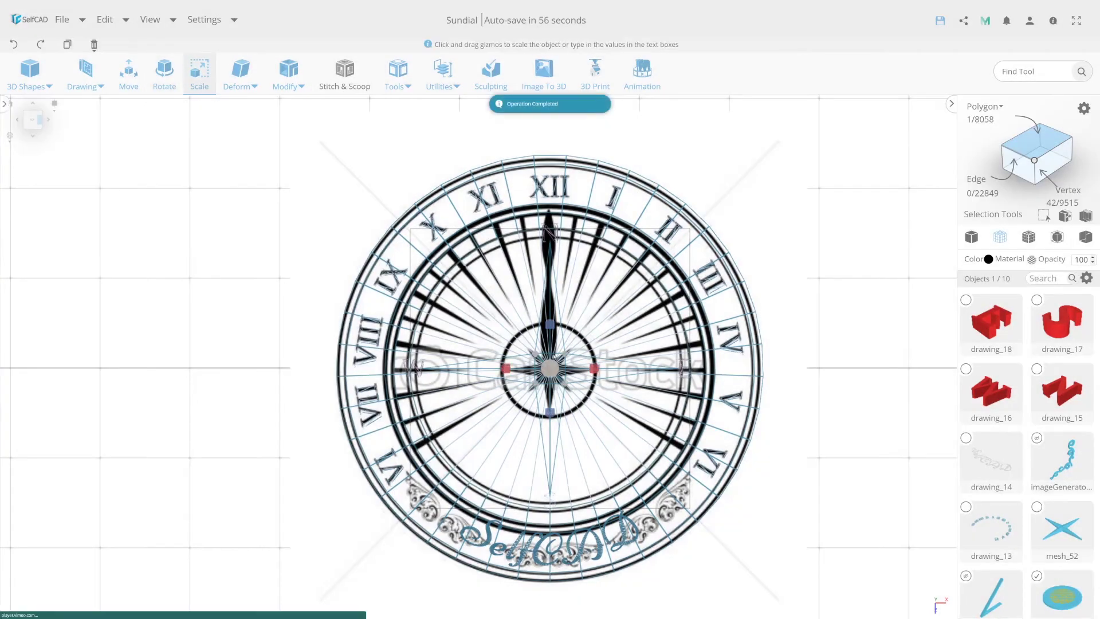
drag(548, 367, 558, 367)
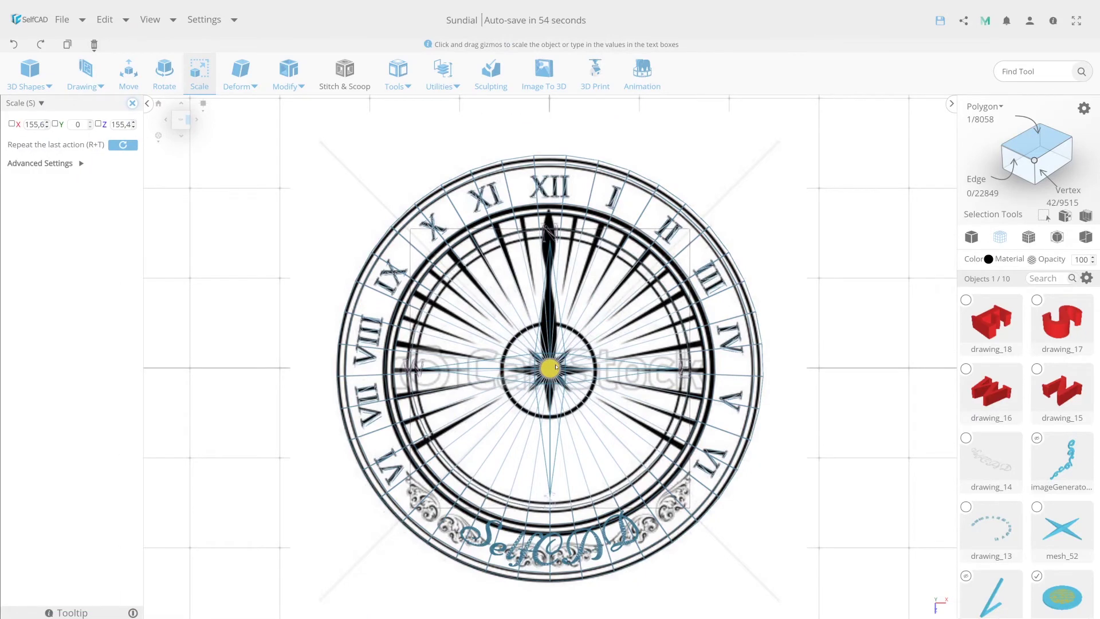
Step: Apply one more 9-unit inset ring to the inner face
click(289, 74)
click(300, 143)
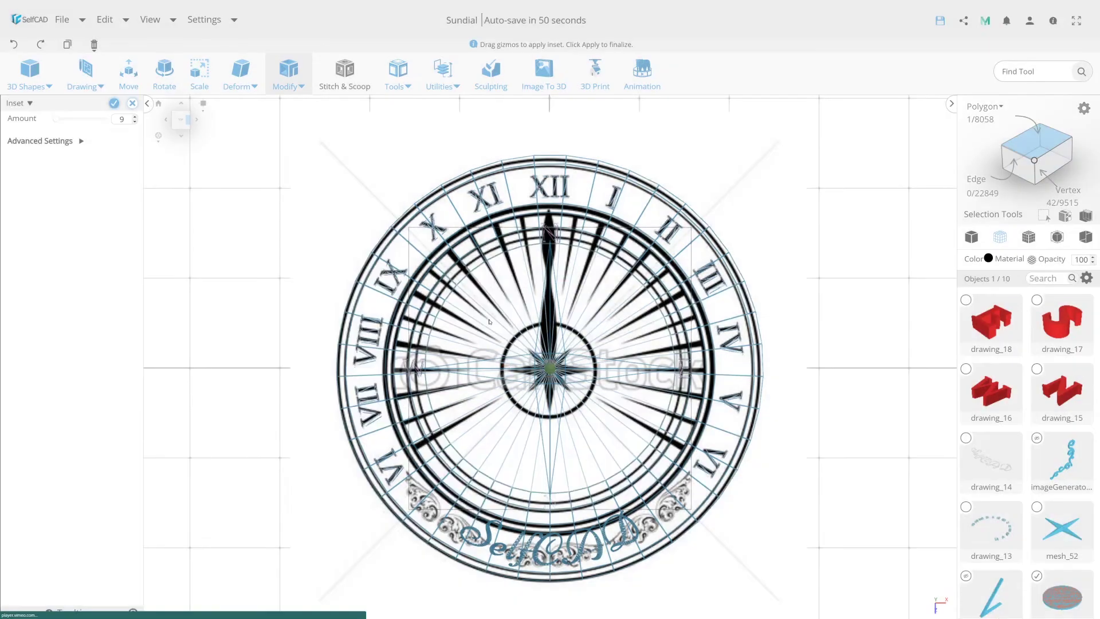
click(114, 105)
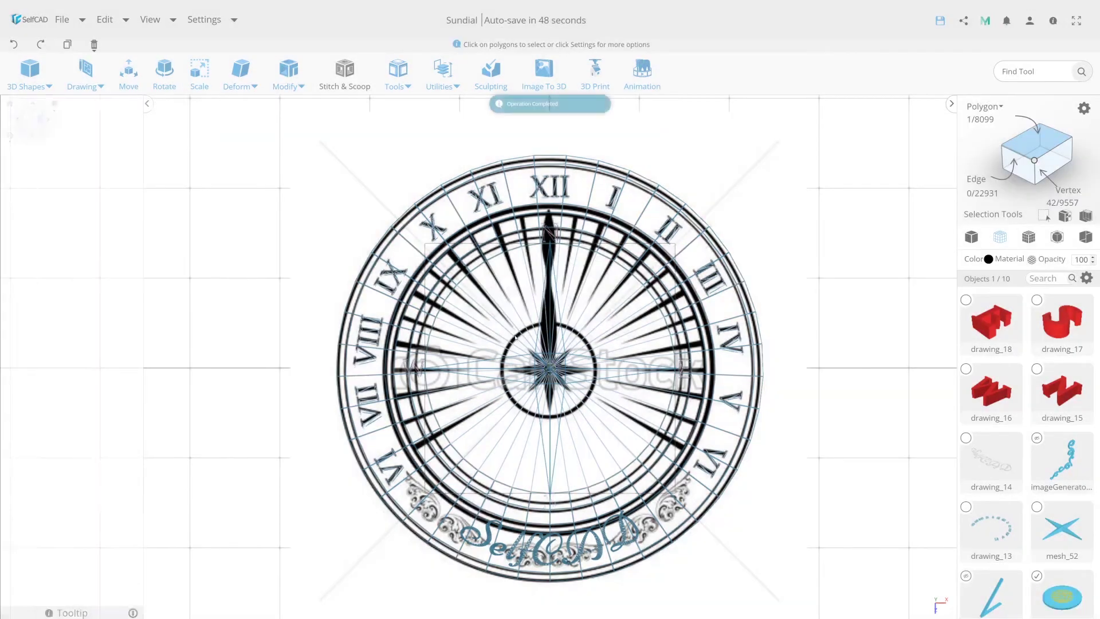
scroll(560, 375, up, 3)
Step: Scale the central piece up slightly to about 237.4 × 9.62 × 237.3
key(s)
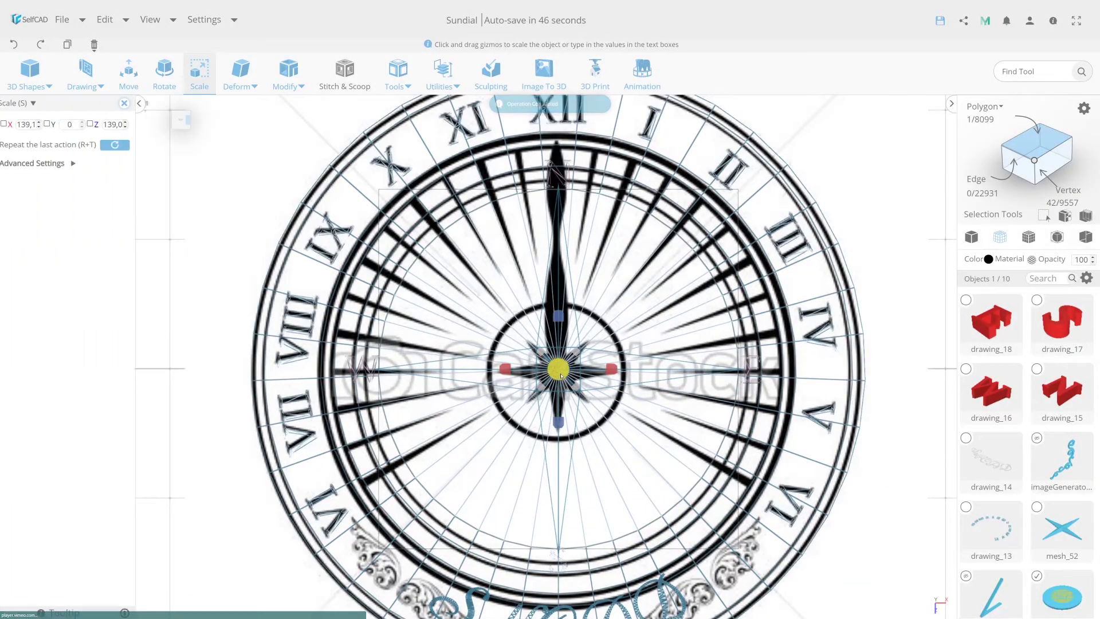
drag(559, 372, 582, 376)
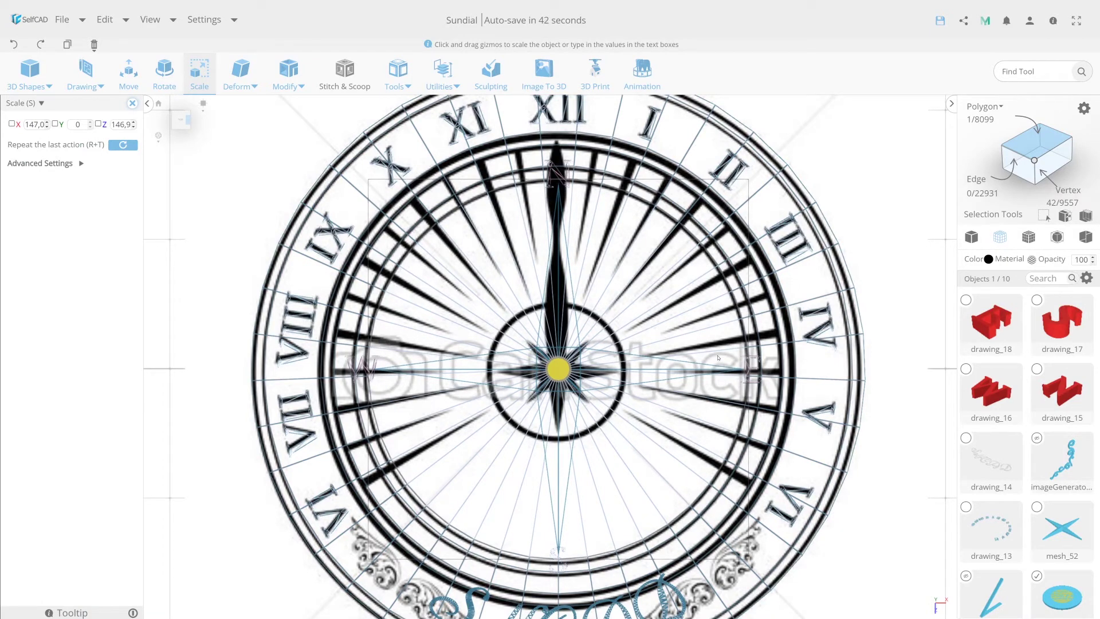
drag(718, 357, 718, 357)
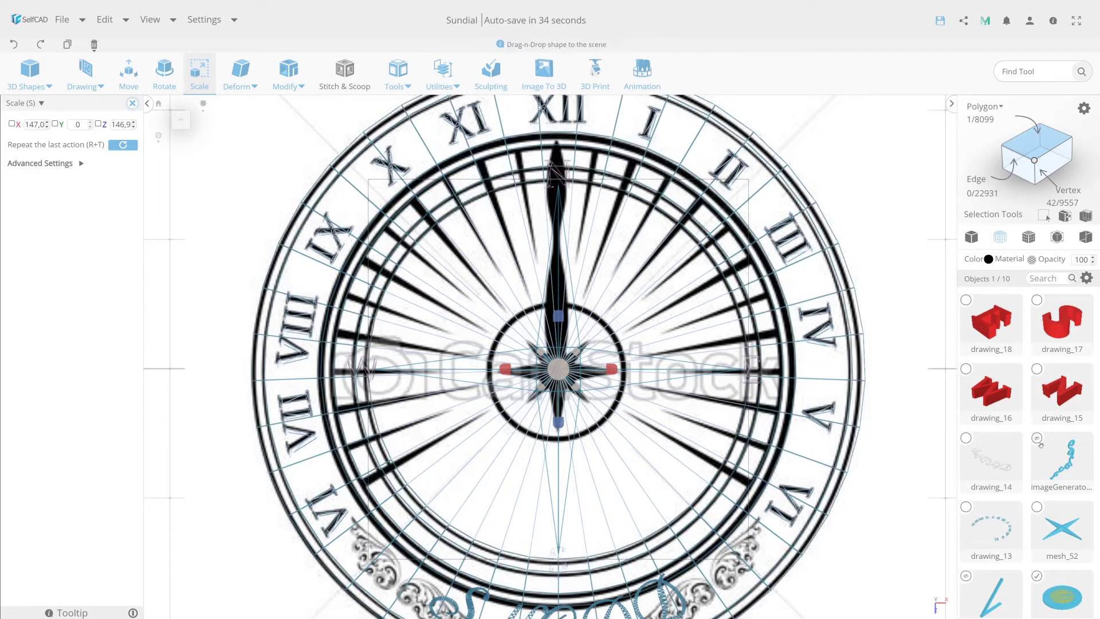
Step: Show all hidden objects again, bringing back drawing_17 and the gnomon
click(1086, 278)
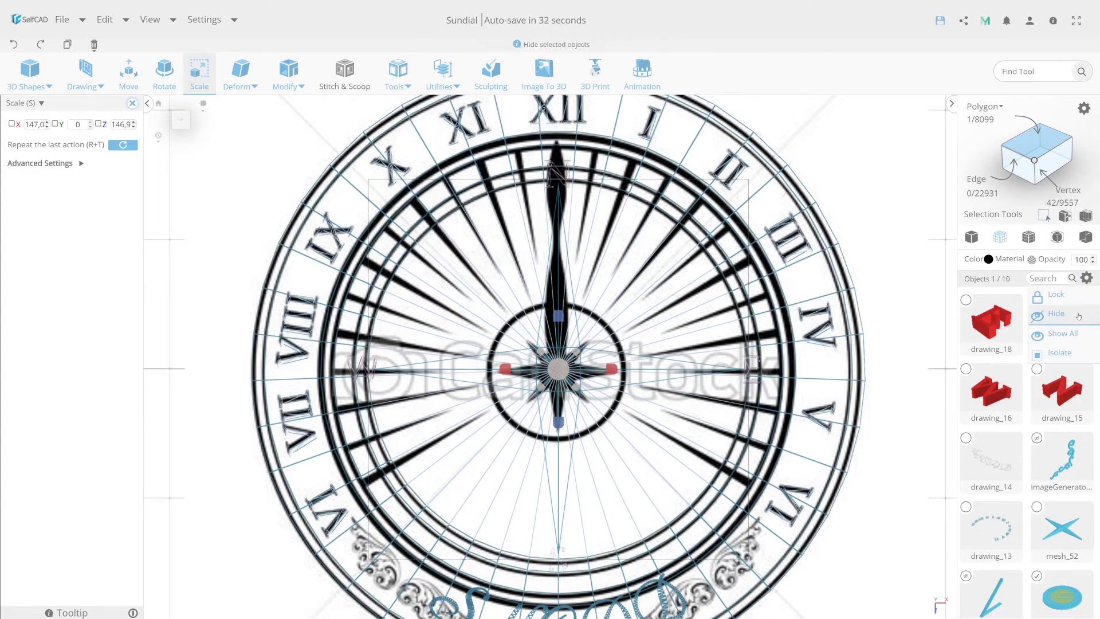
click(1062, 333)
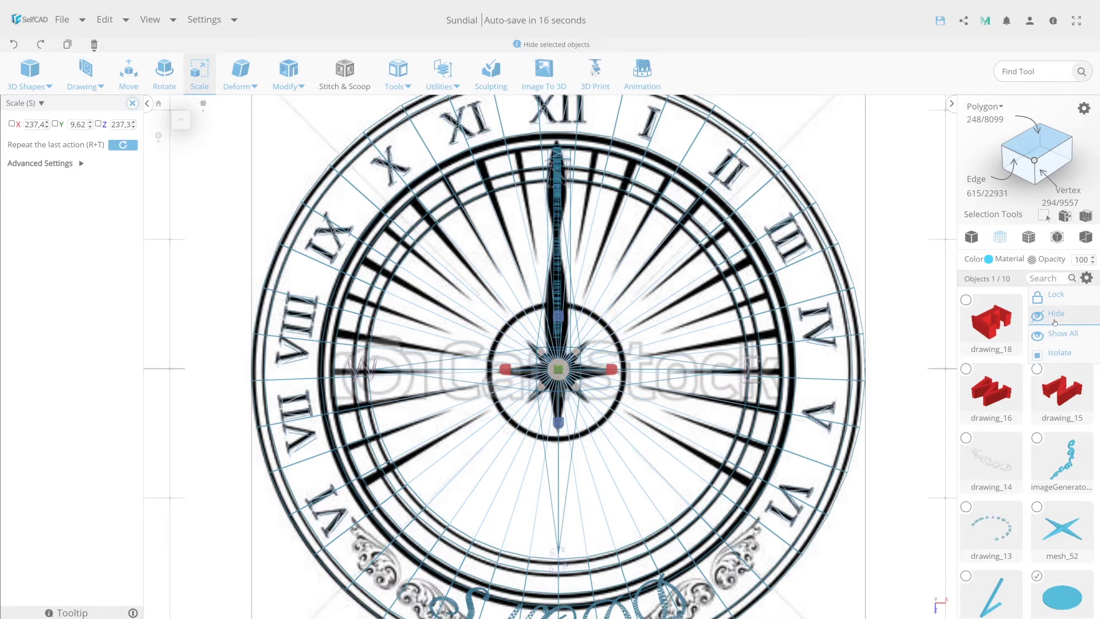
click(1054, 315)
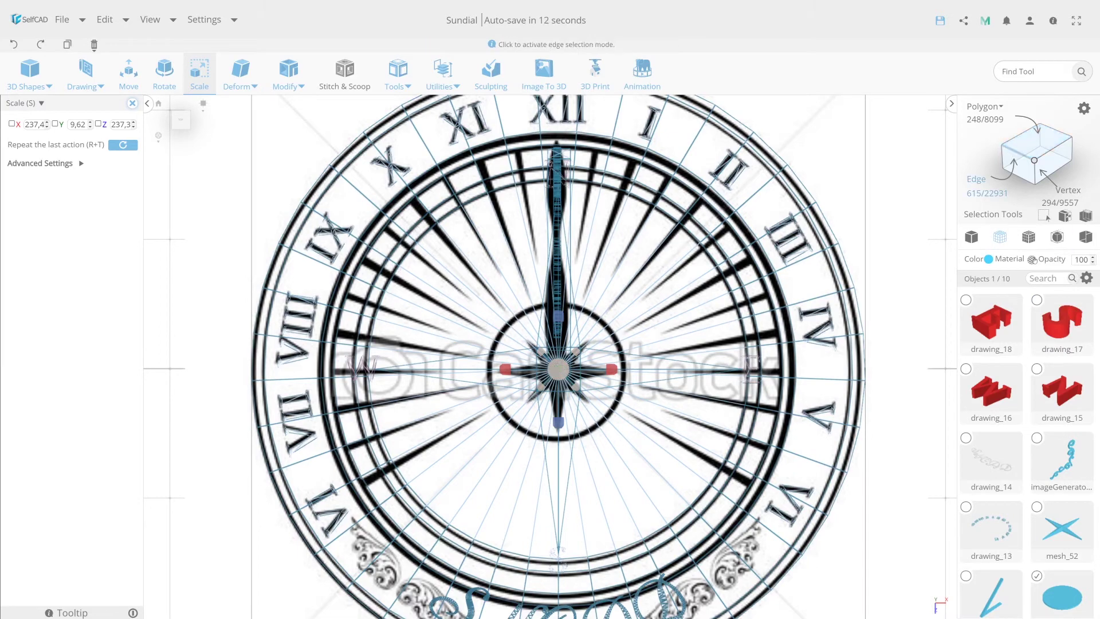
Step: Show mesh edges on the solid model and enable loop edge selection
click(974, 239)
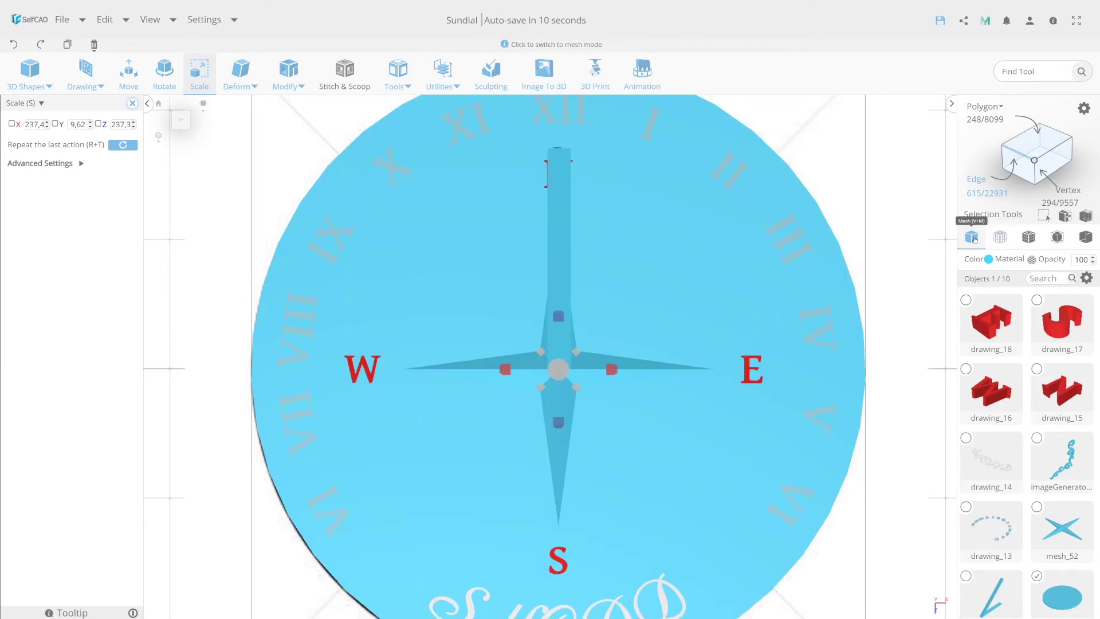
click(1028, 237)
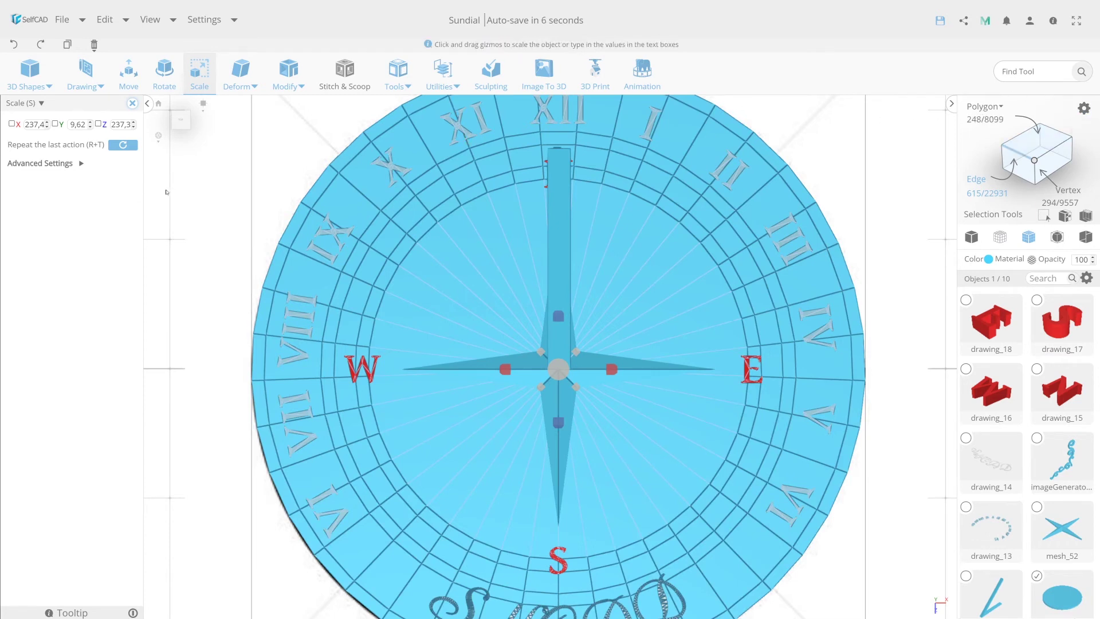
click(1084, 108)
click(128, 175)
click(660, 239)
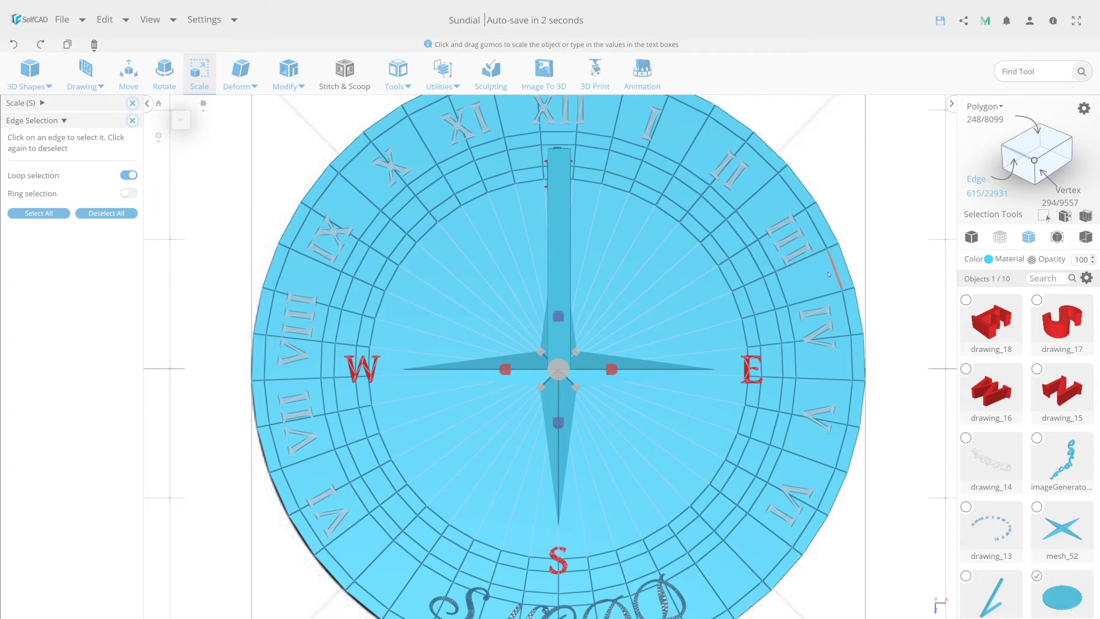
Step: Select five concentric ring loops around the dial's numeral band
click(814, 228)
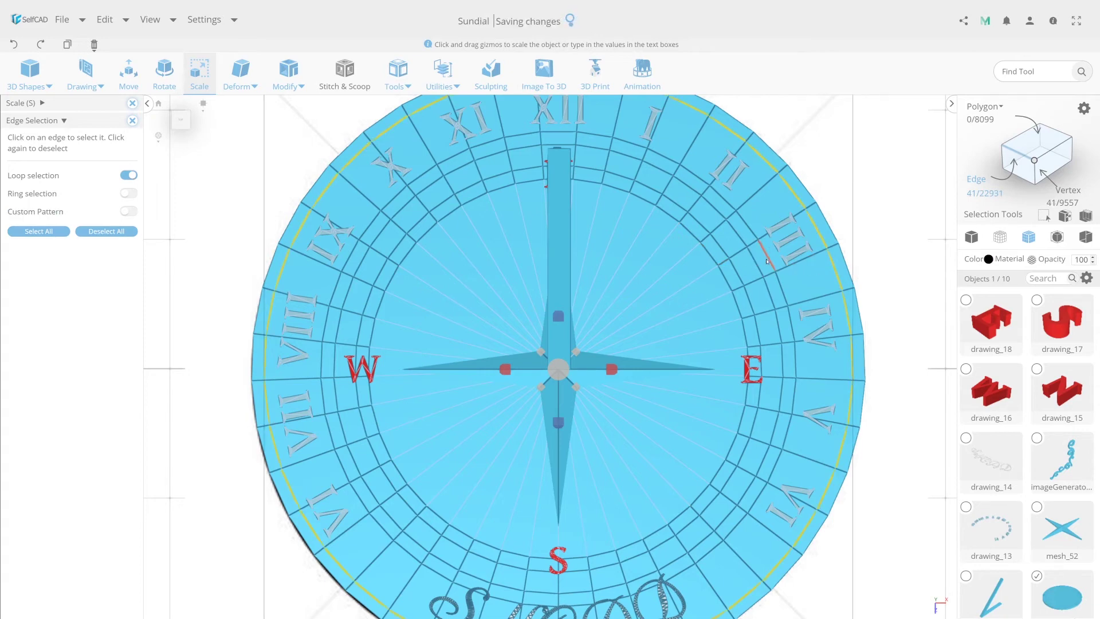
click(747, 226)
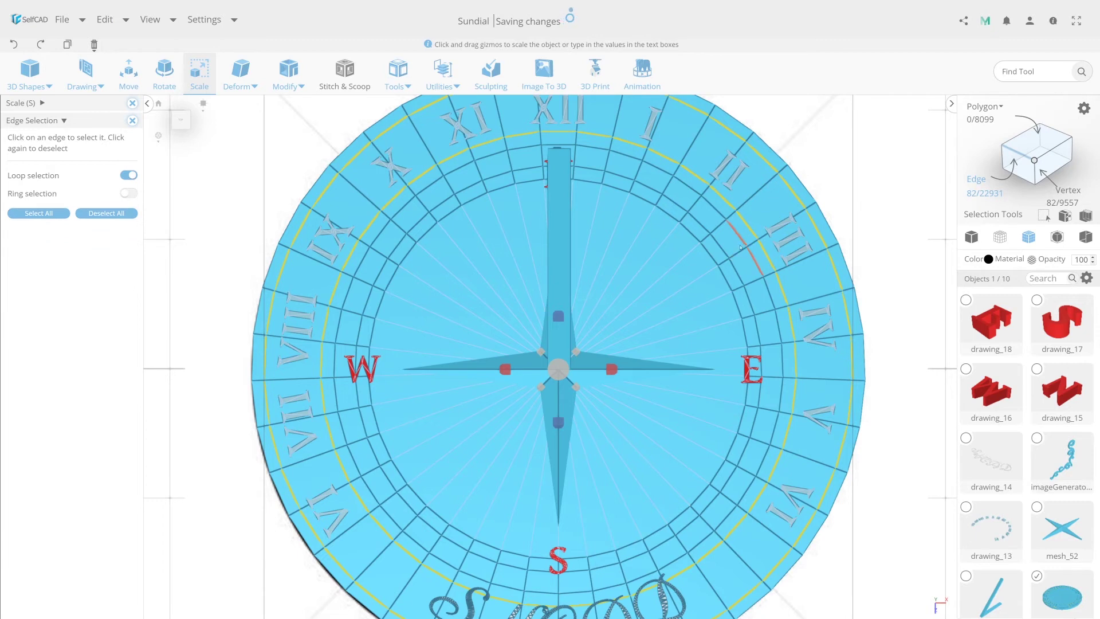
click(745, 249)
click(727, 259)
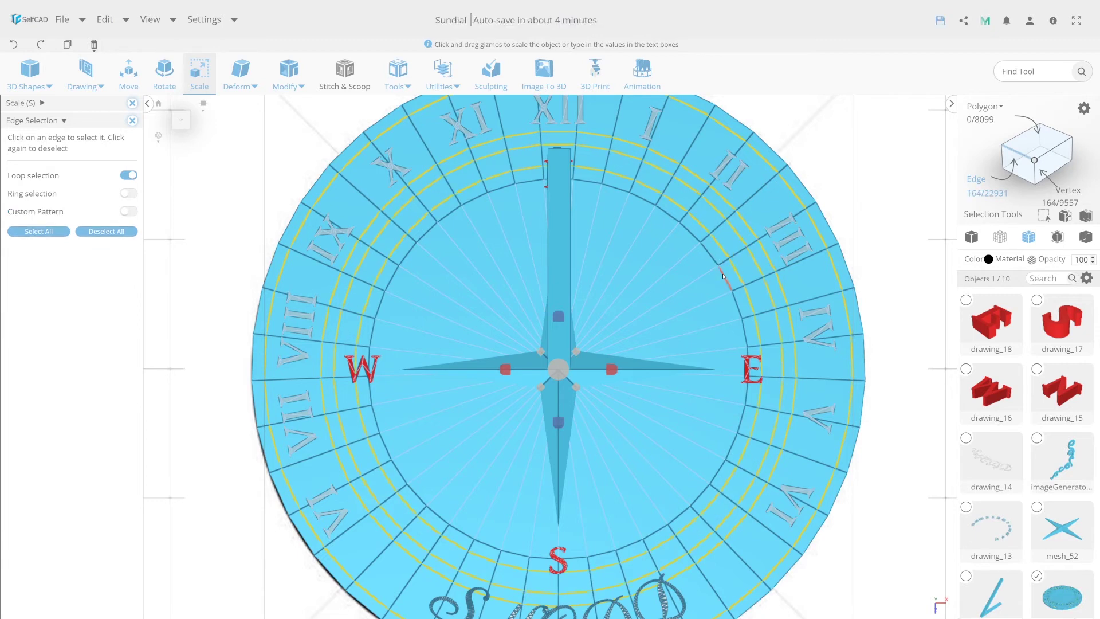
click(705, 253)
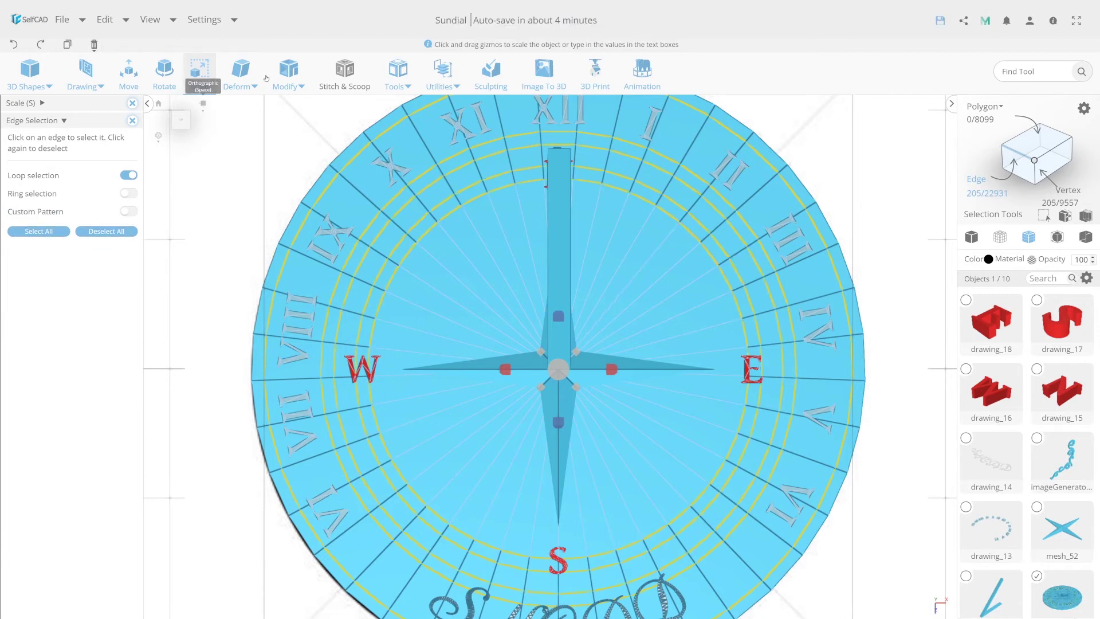
click(288, 74)
click(308, 209)
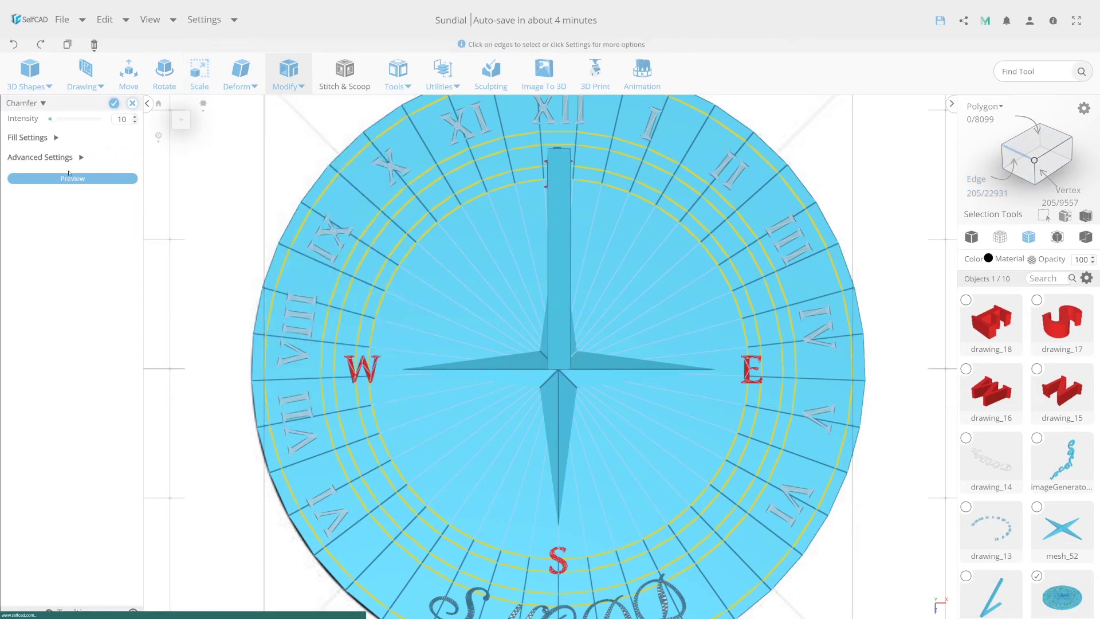
click(72, 179)
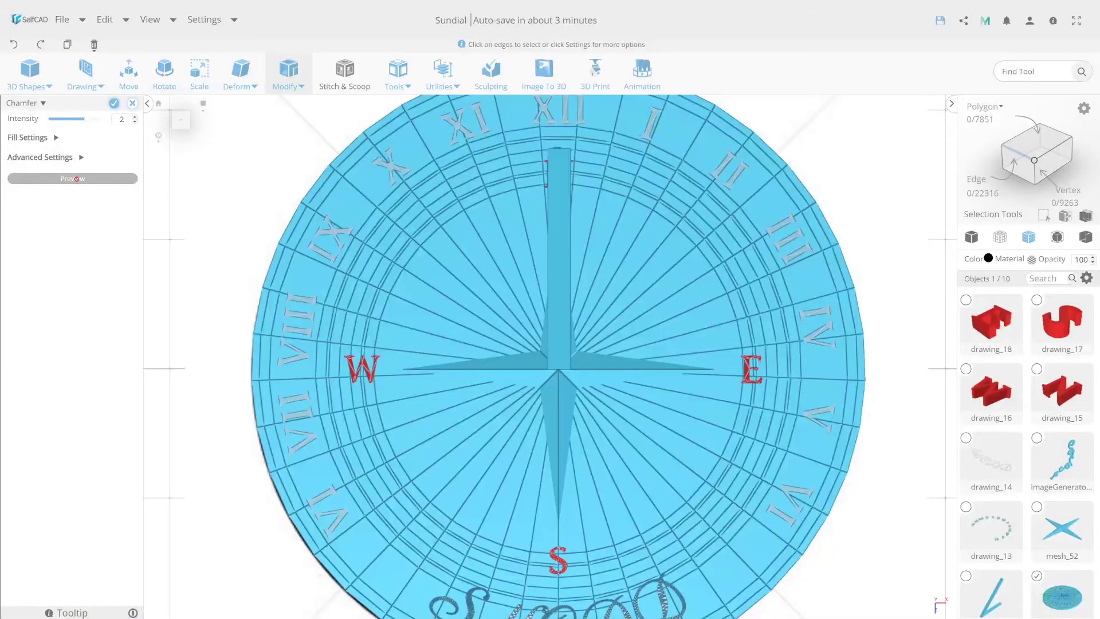
click(135, 122)
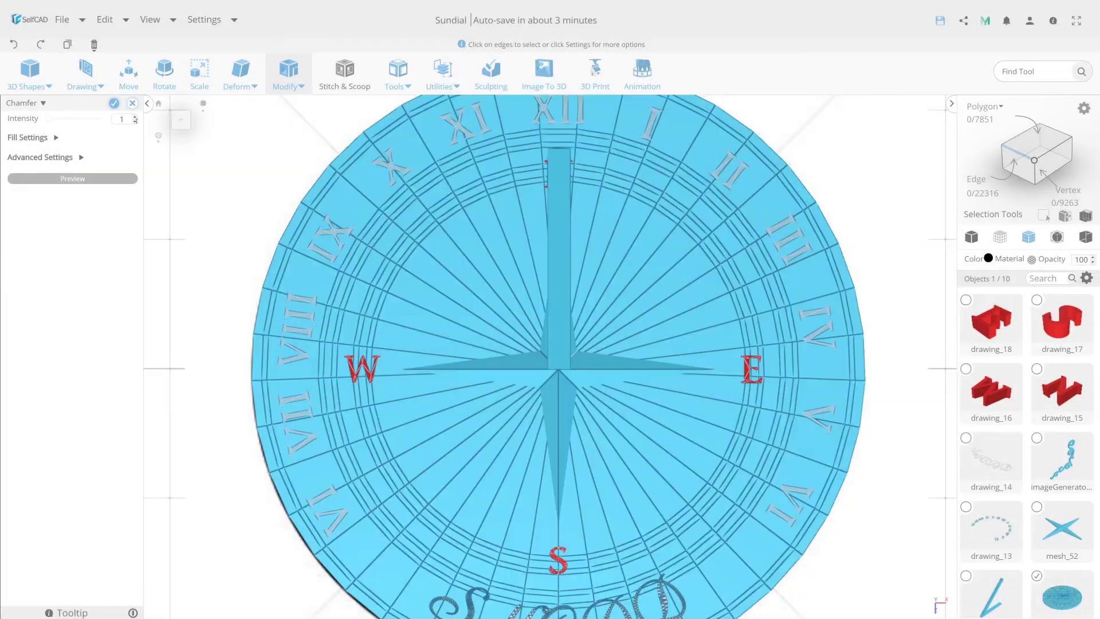
click(136, 122)
scroll(248, 349, up, 3)
scroll(303, 395, up, 5)
scroll(362, 442, up, 3)
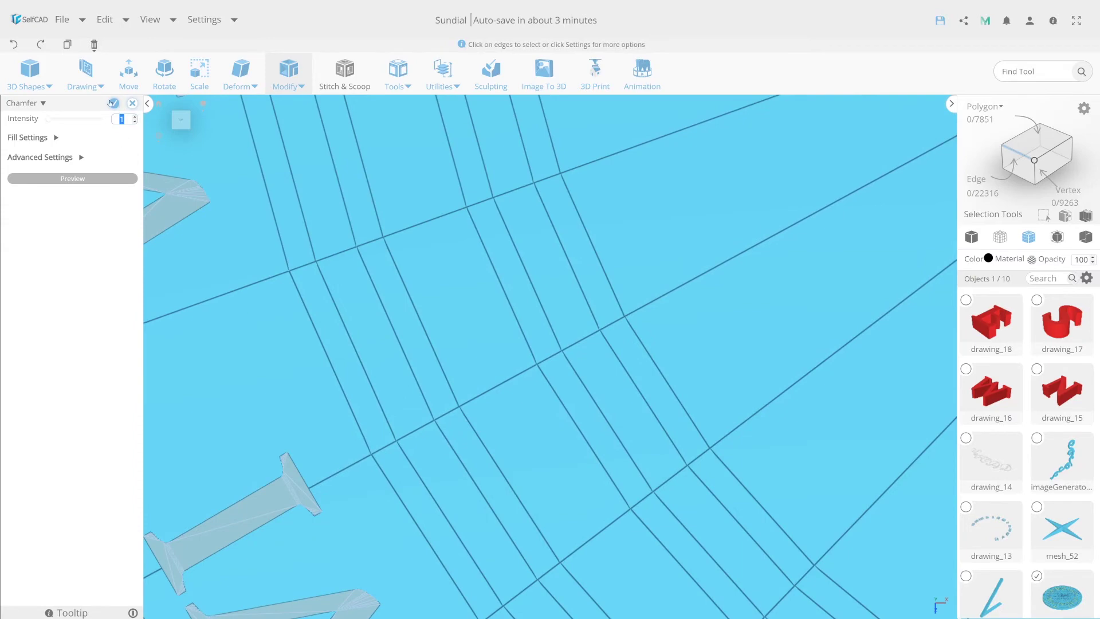
scroll(320, 245, down, 5)
scroll(323, 251, down, 3)
scroll(327, 258, down, 2)
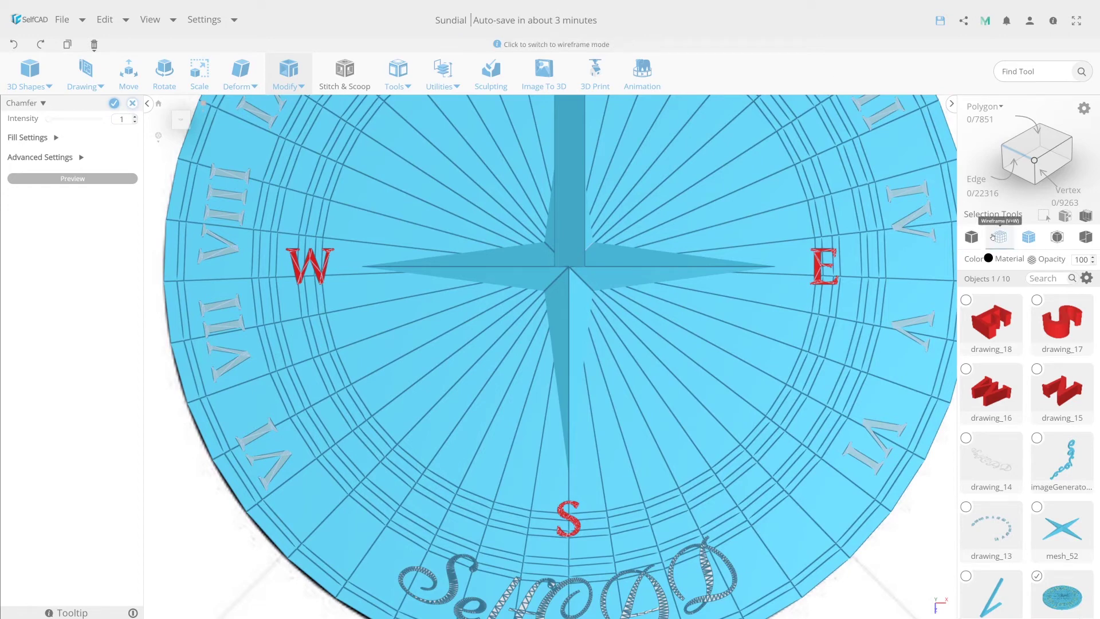
click(971, 236)
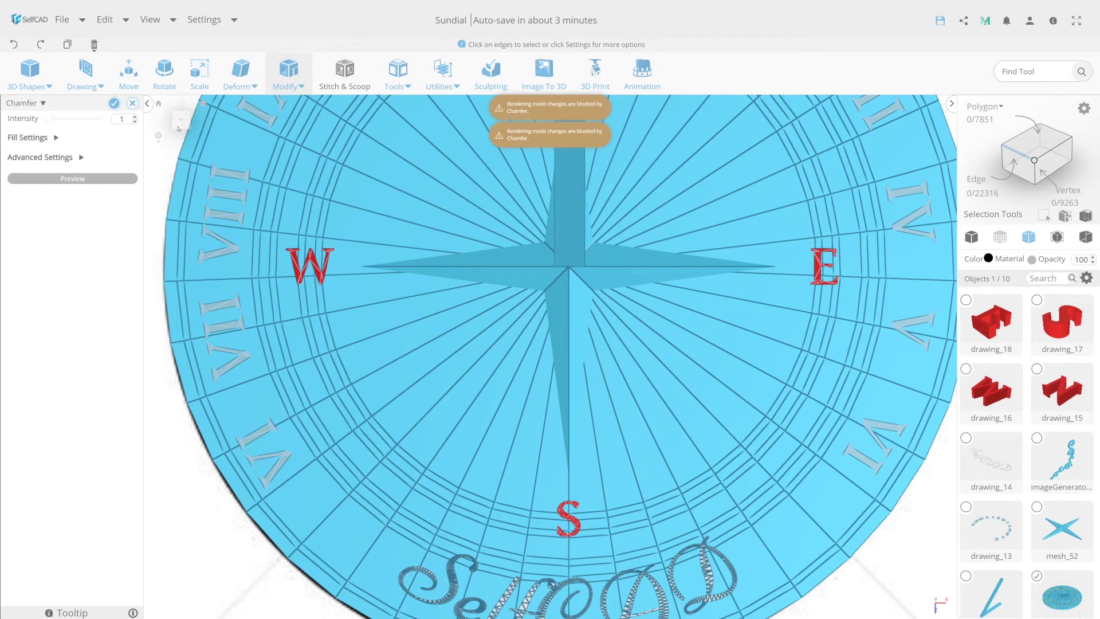
click(132, 103)
Step: Discard the previous chamfer, select the dial in wireframe, and enable loop edge selection
click(546, 319)
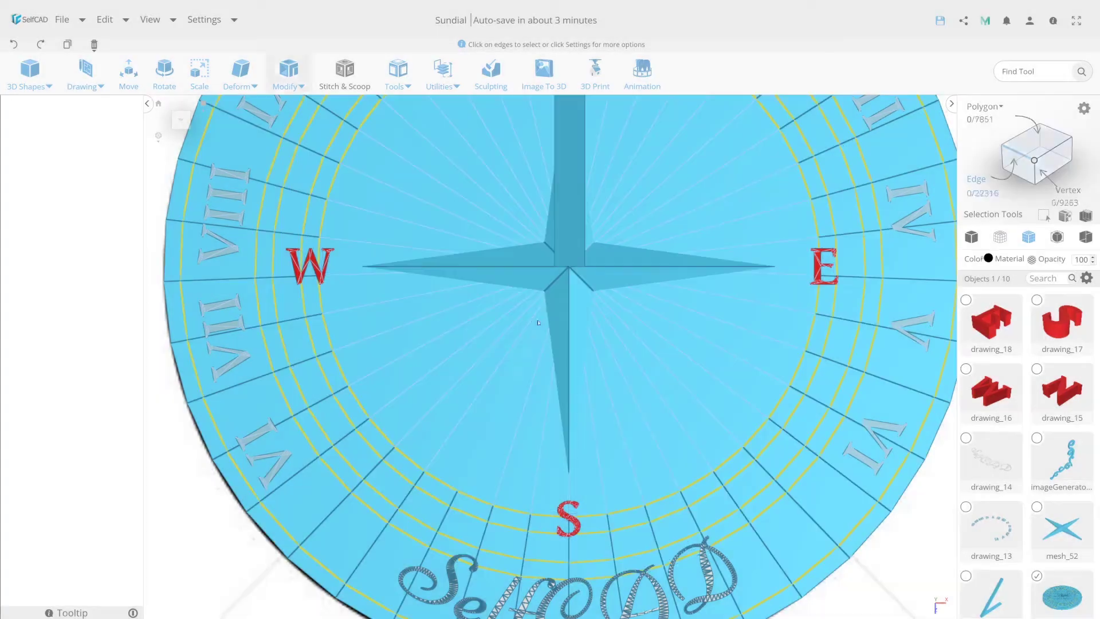
click(999, 236)
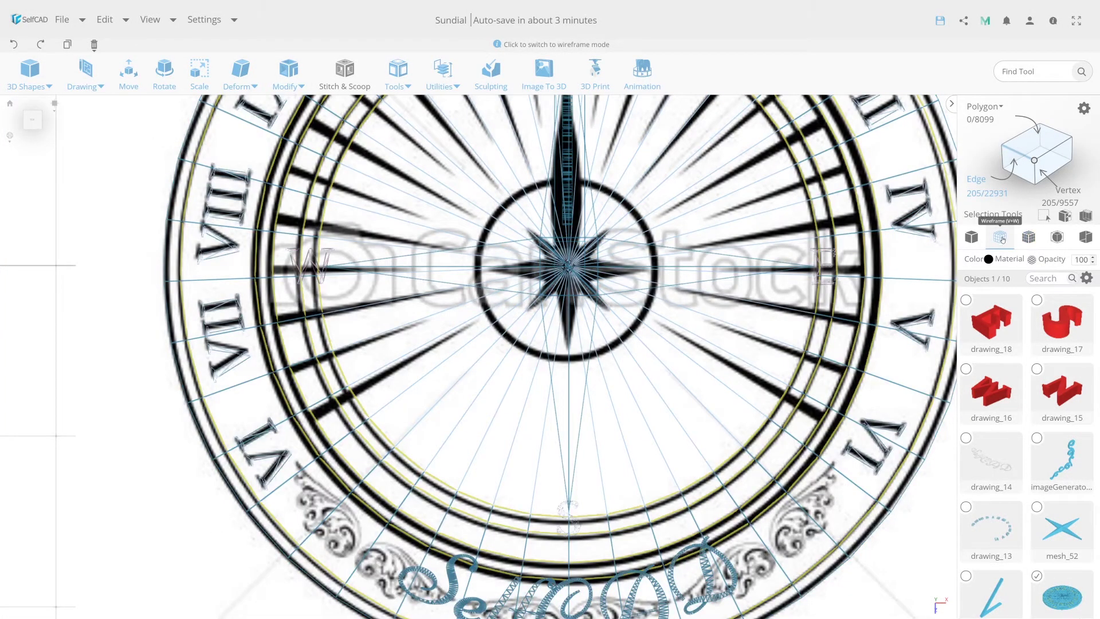
middle_drag(1001, 240, 827, 488)
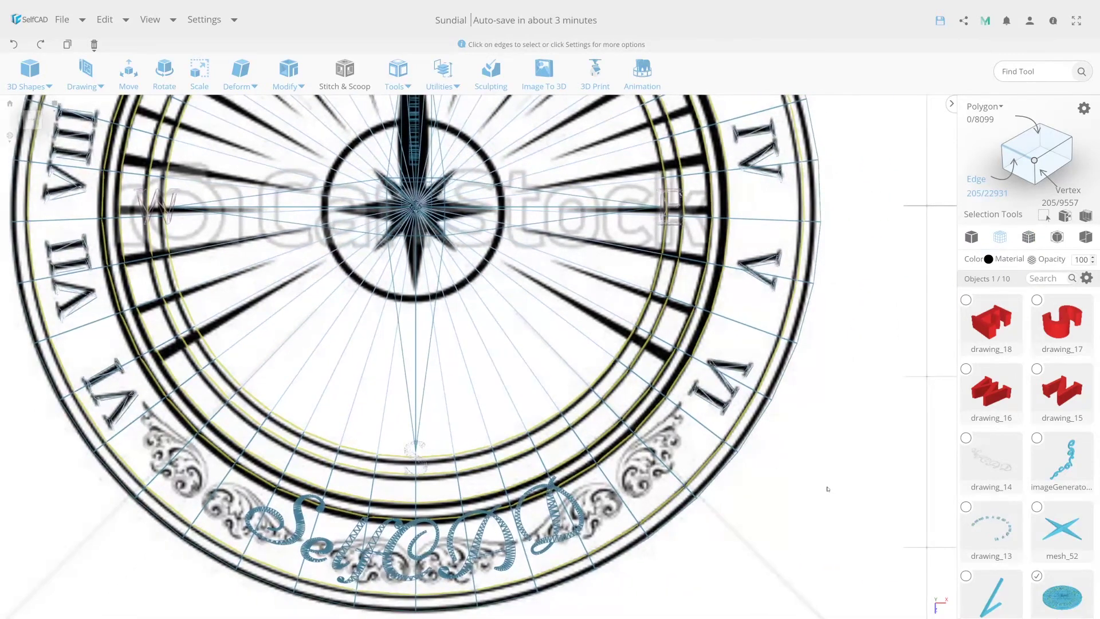
click(797, 335)
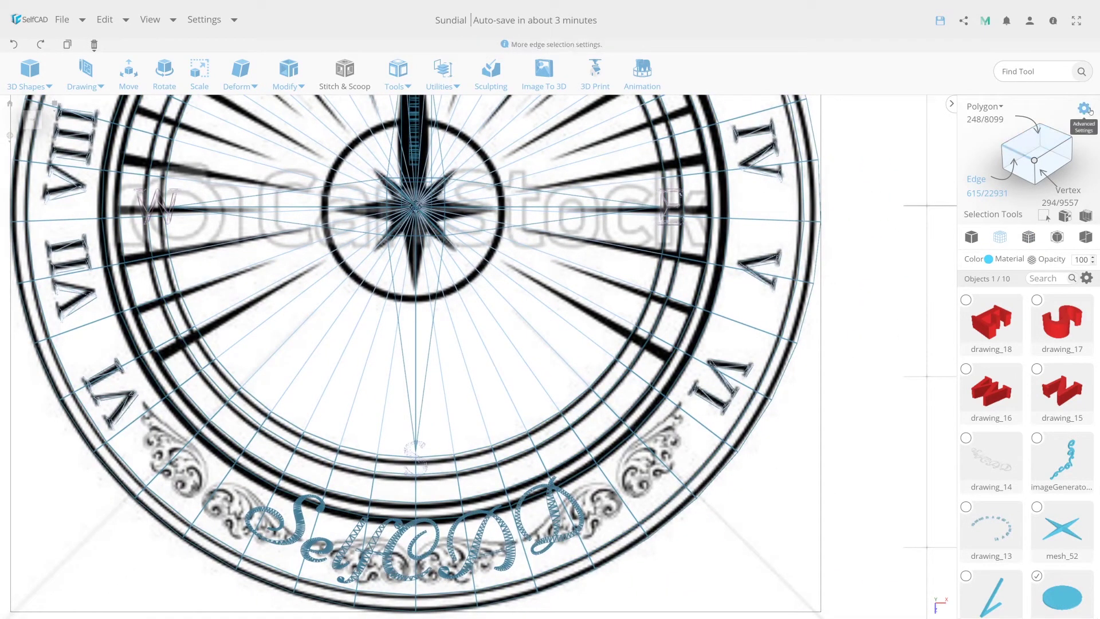
click(5, 103)
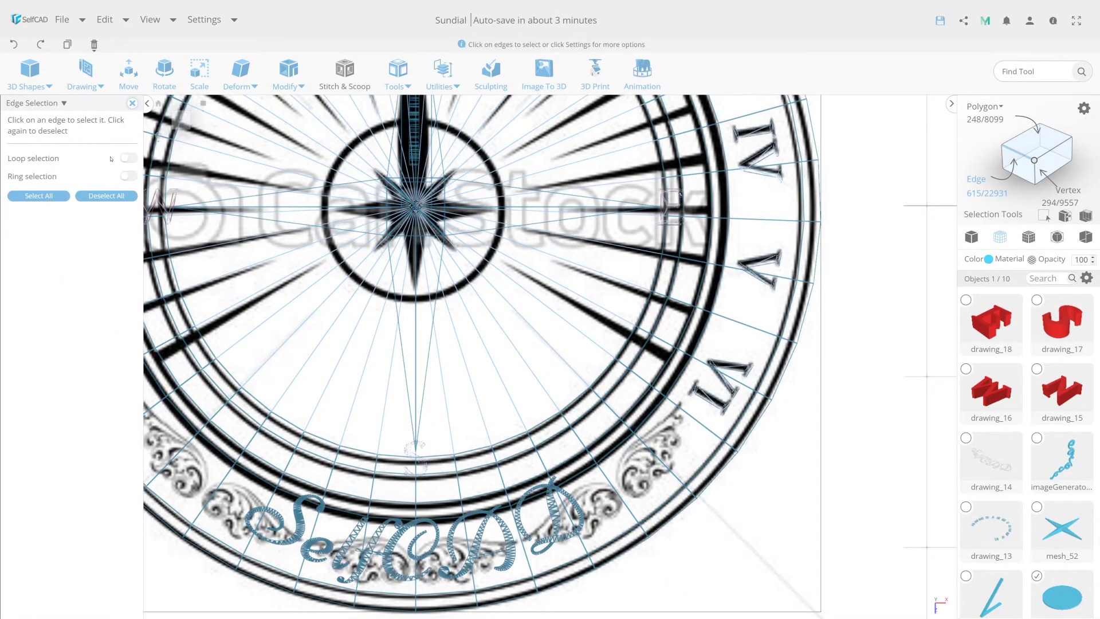
click(134, 160)
Step: Pick three ring loops on the dial and preview a Chamfer on them
click(671, 499)
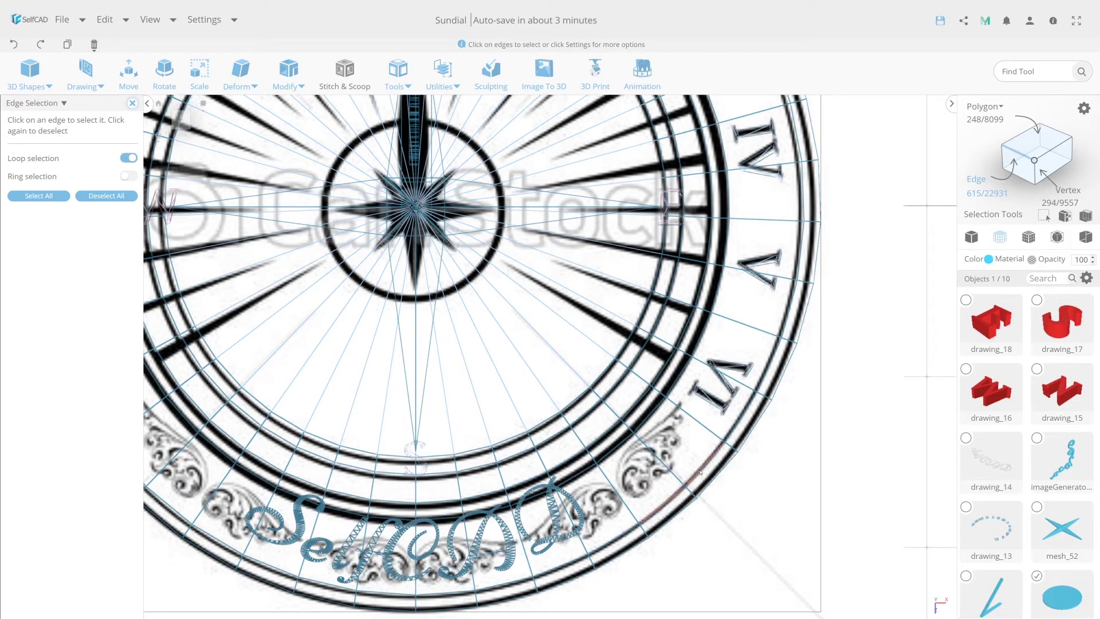
click(611, 388)
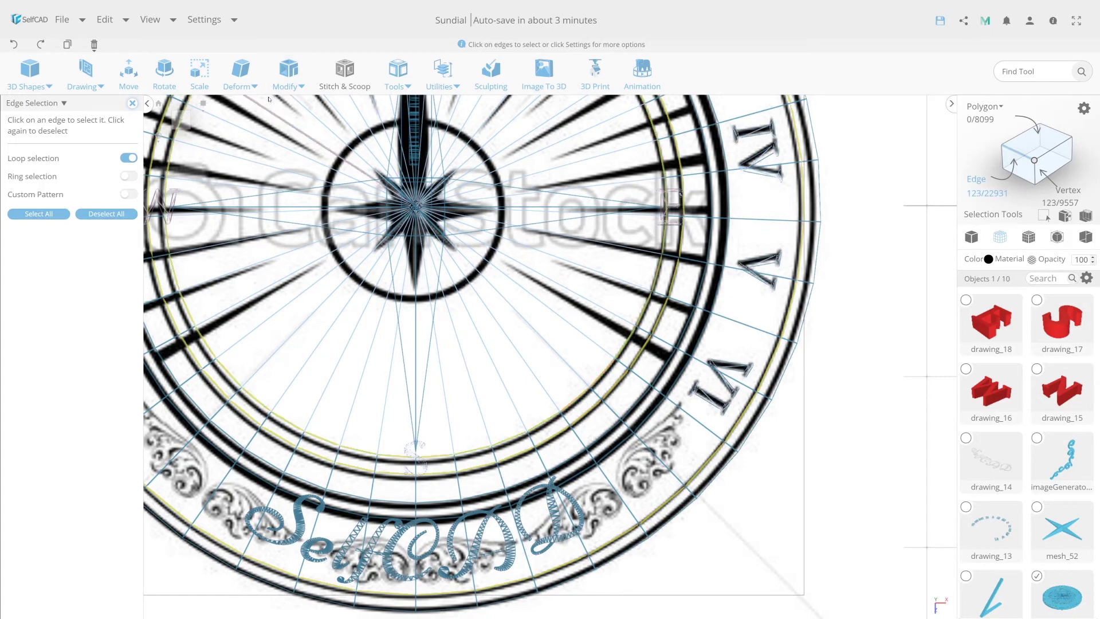
click(292, 87)
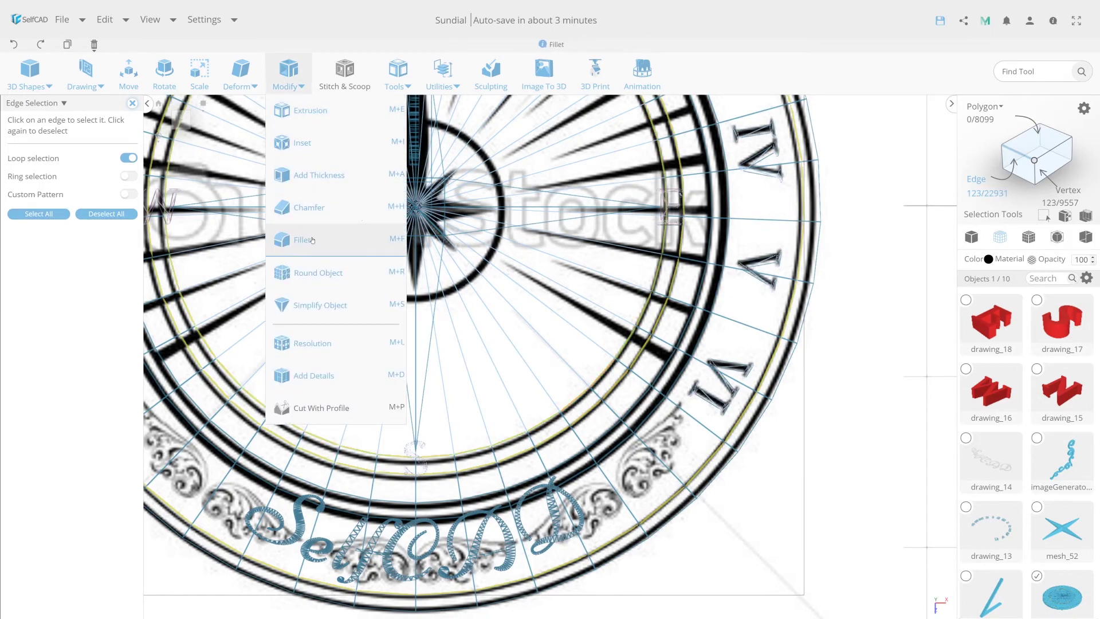
click(312, 212)
click(48, 178)
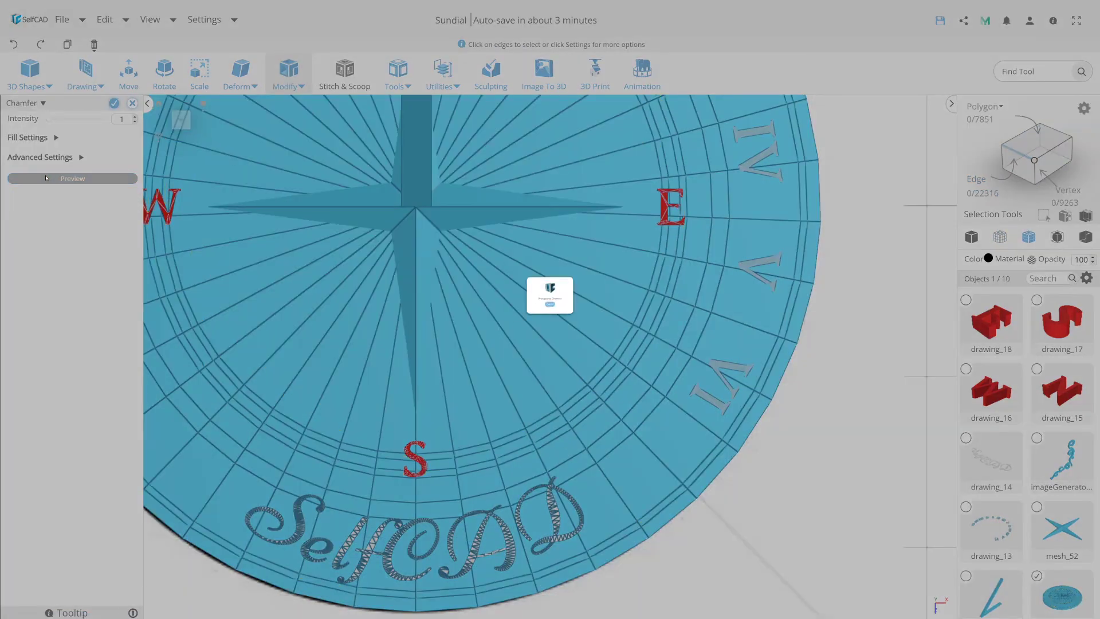
Step: Apply the ring-edge chamfer at intensity 1, based on Length
click(61, 158)
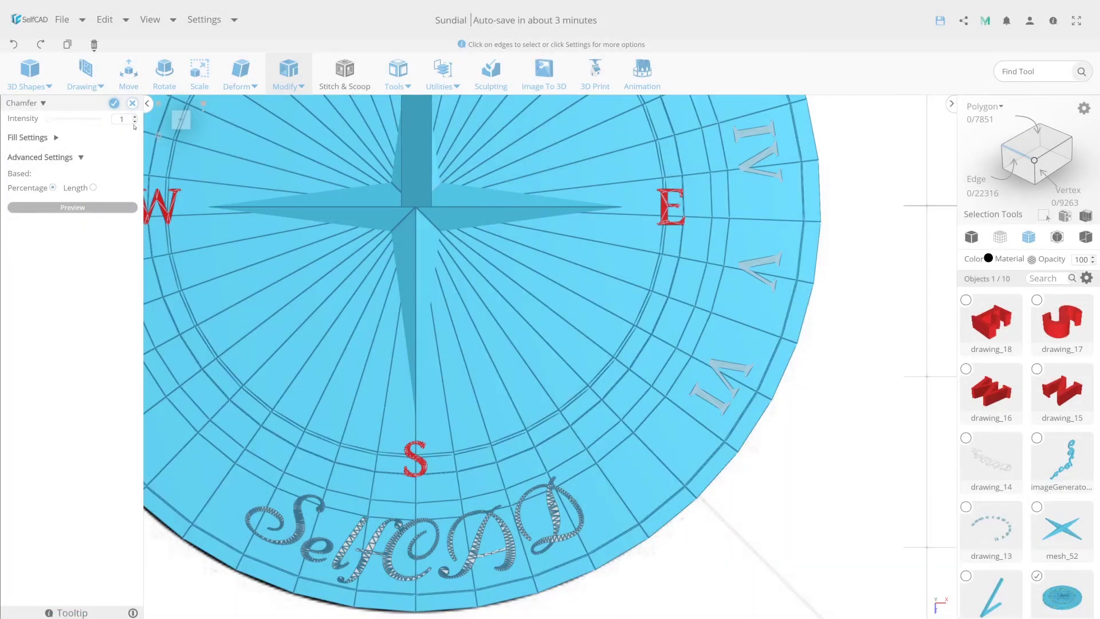
click(135, 116)
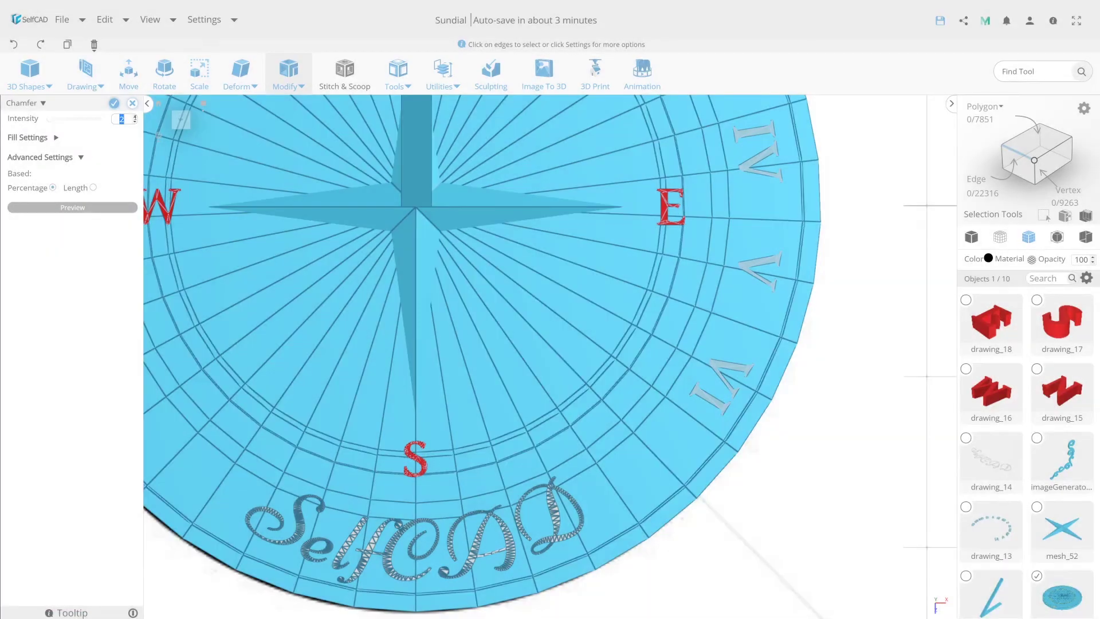
click(135, 116)
click(135, 121)
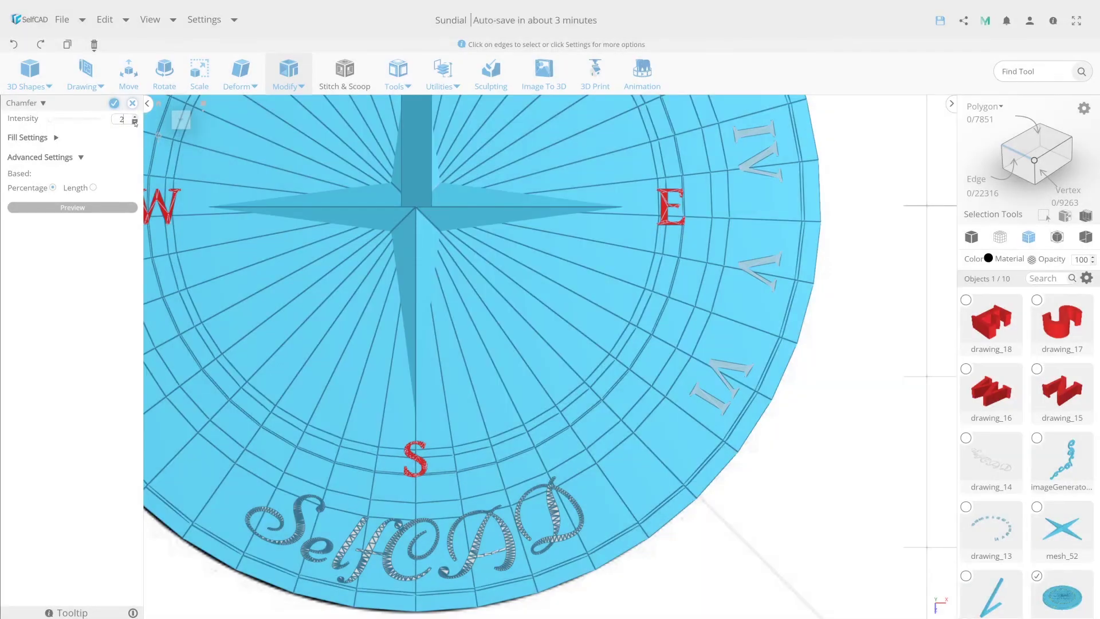
double_click(122, 119)
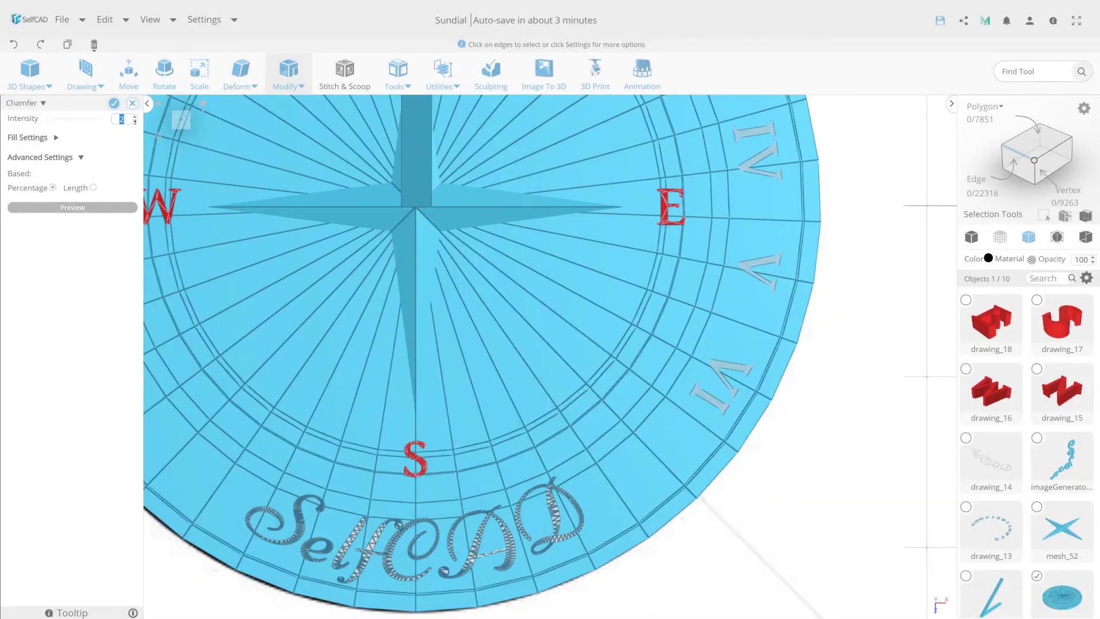
click(135, 122)
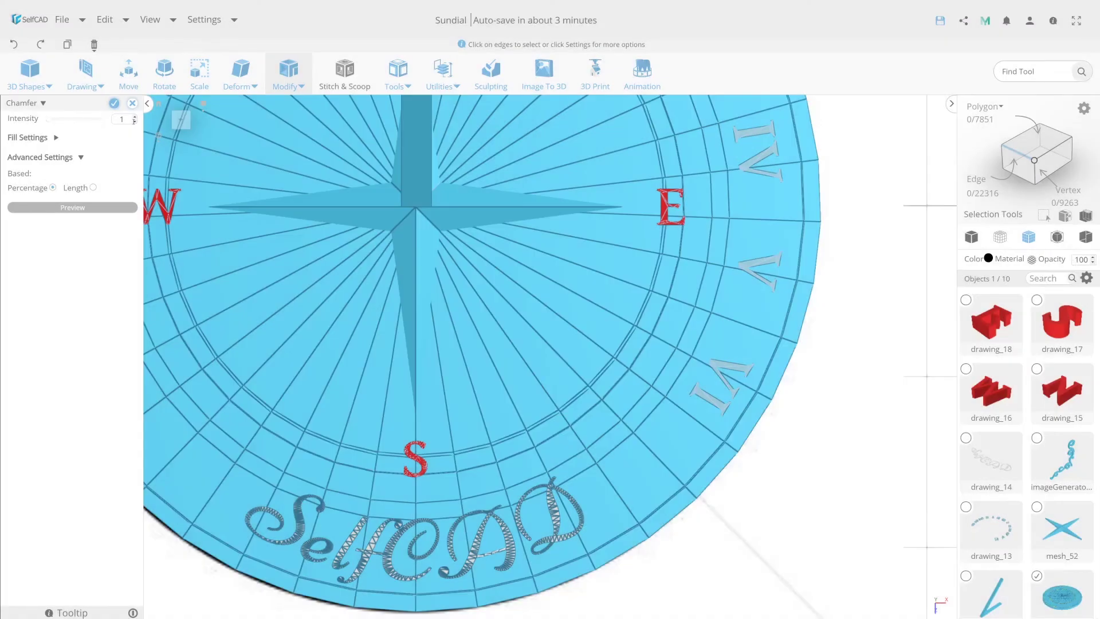
click(93, 188)
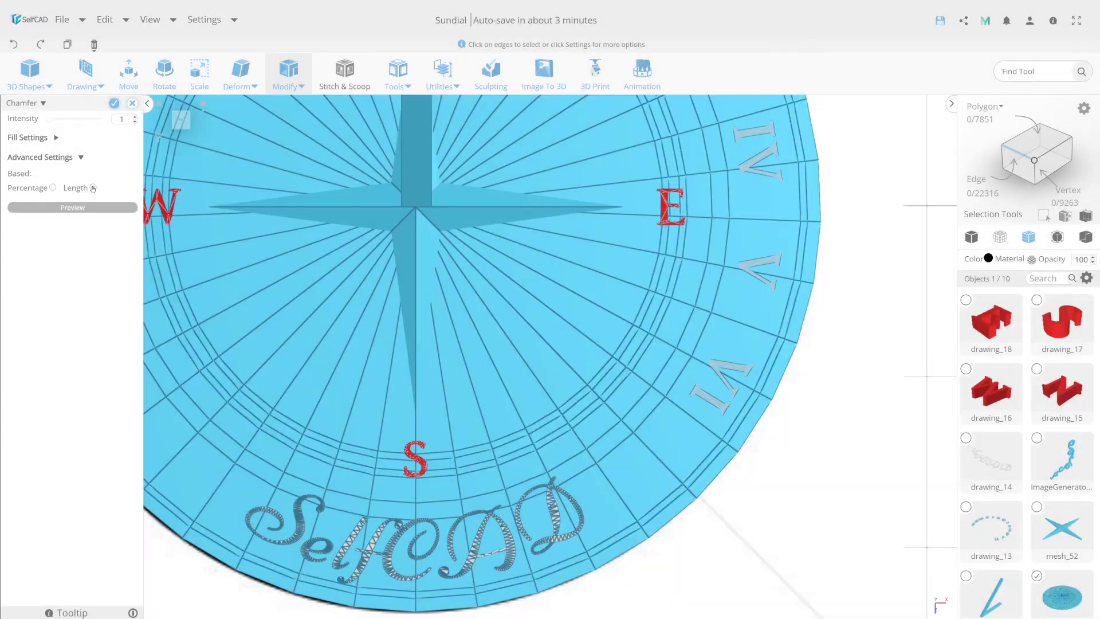
click(114, 103)
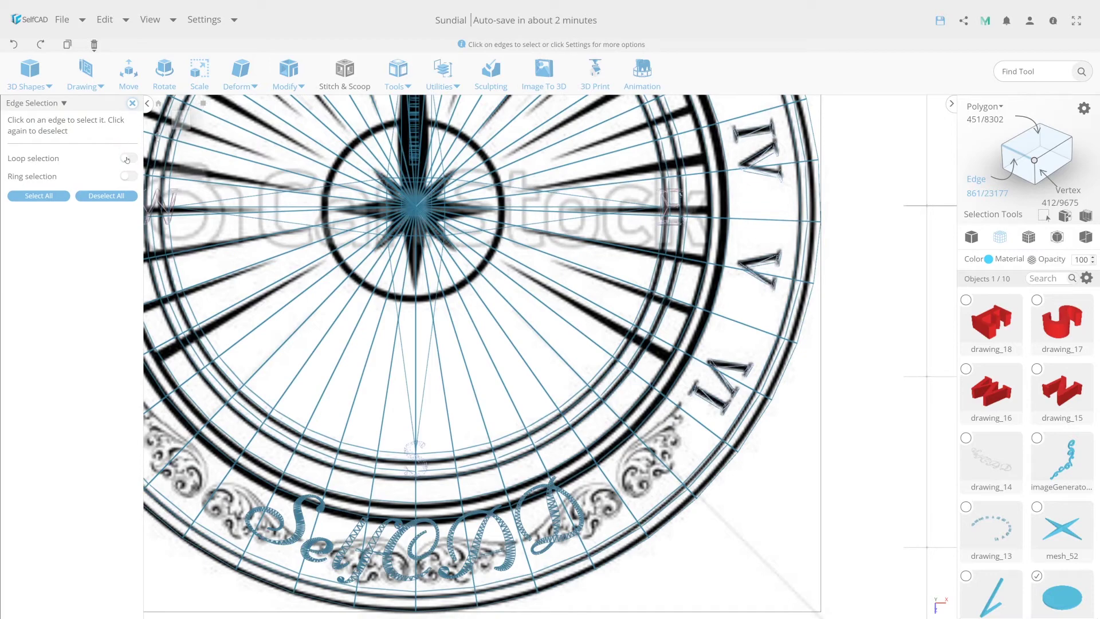
Step: Select two adjacent edge loops on the dial's outer ring using Loop selection
click(128, 159)
click(619, 444)
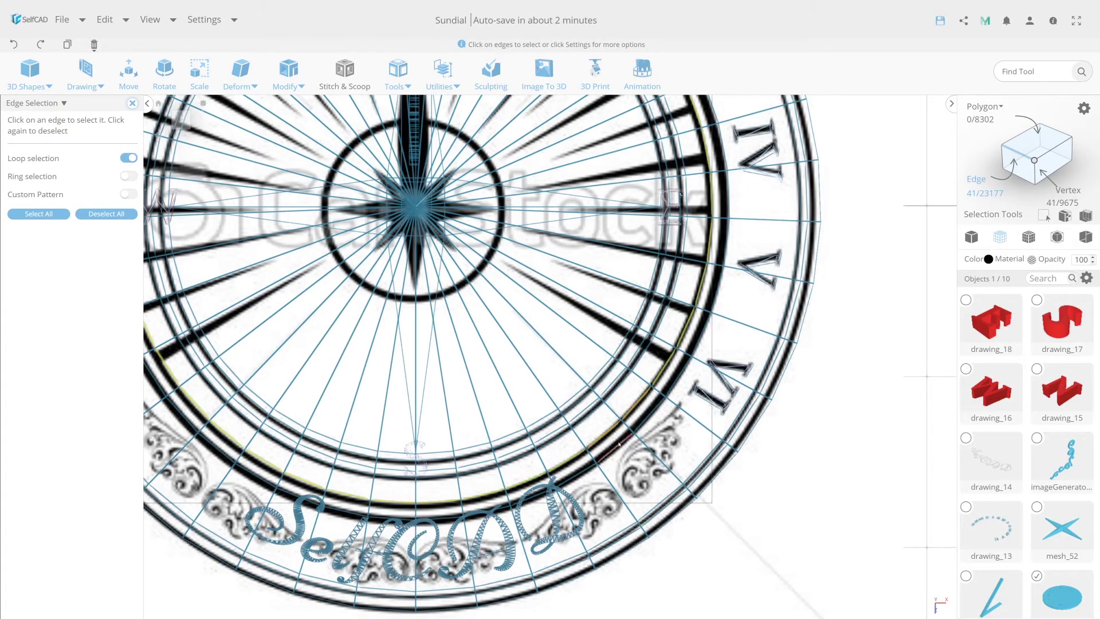
click(642, 418)
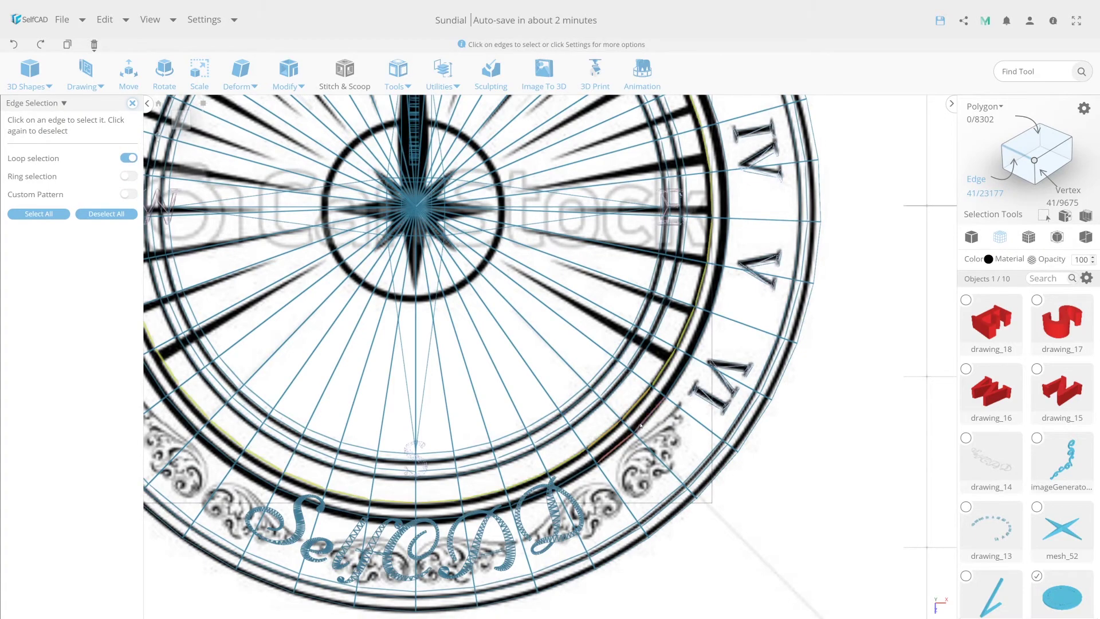
click(973, 237)
click(1000, 237)
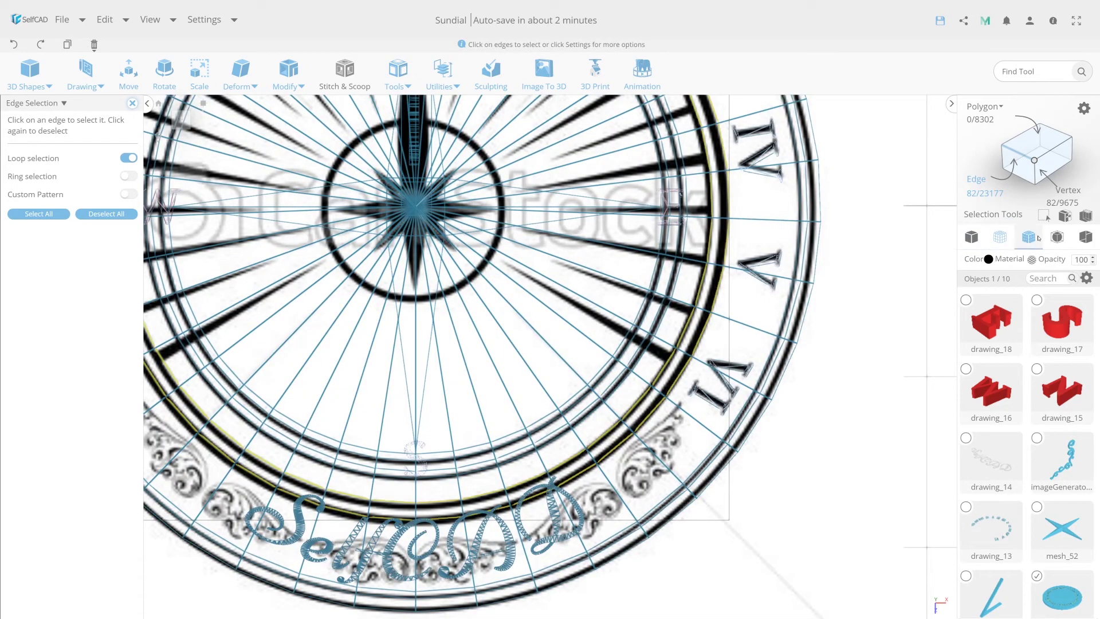
click(1031, 237)
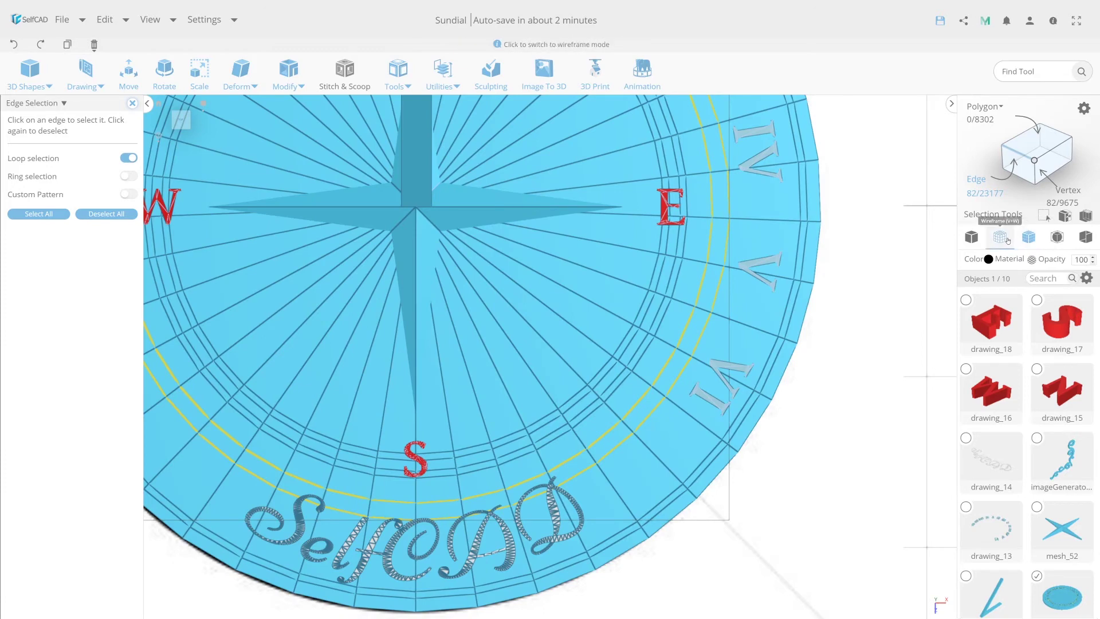
click(1007, 240)
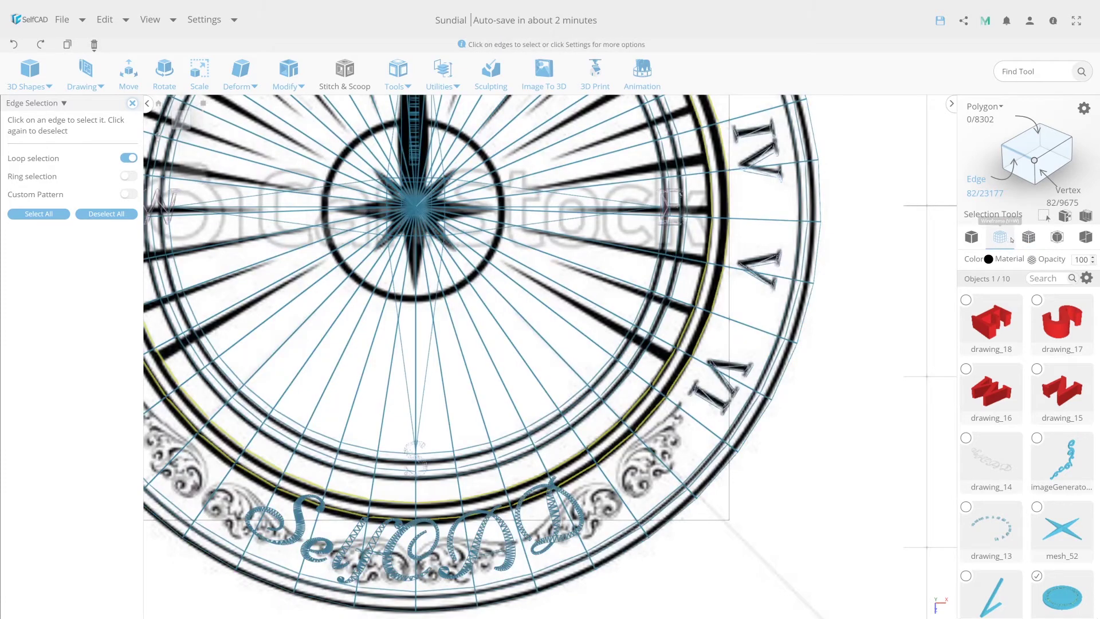
Step: Chamfer the two selected loops at intensity 2 to form a groove ring
click(306, 82)
click(293, 208)
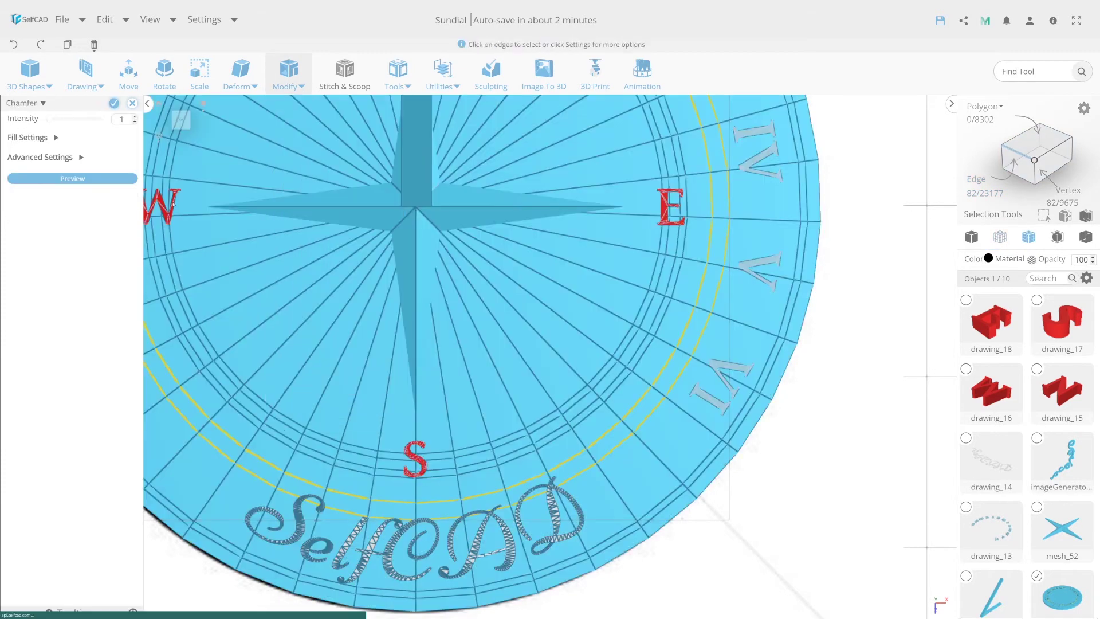
click(92, 177)
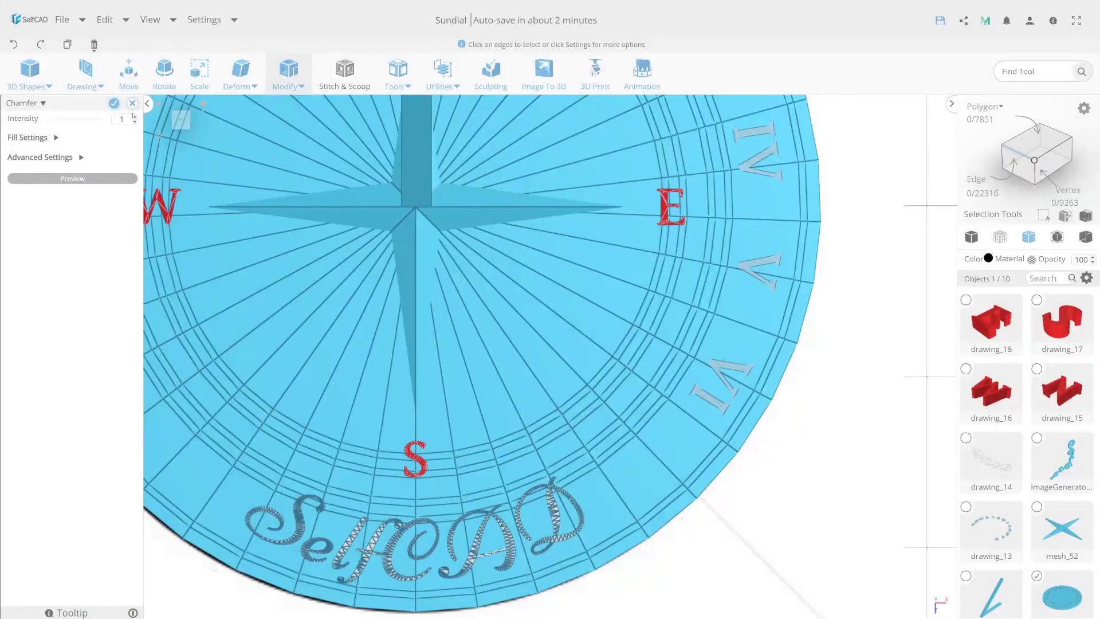
click(135, 117)
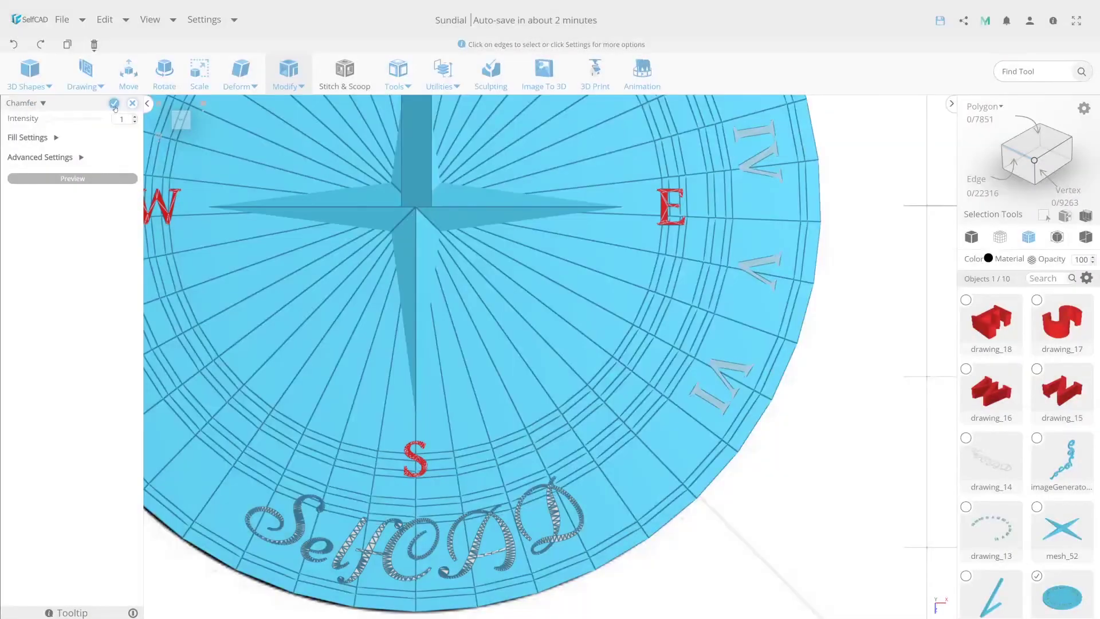
click(114, 103)
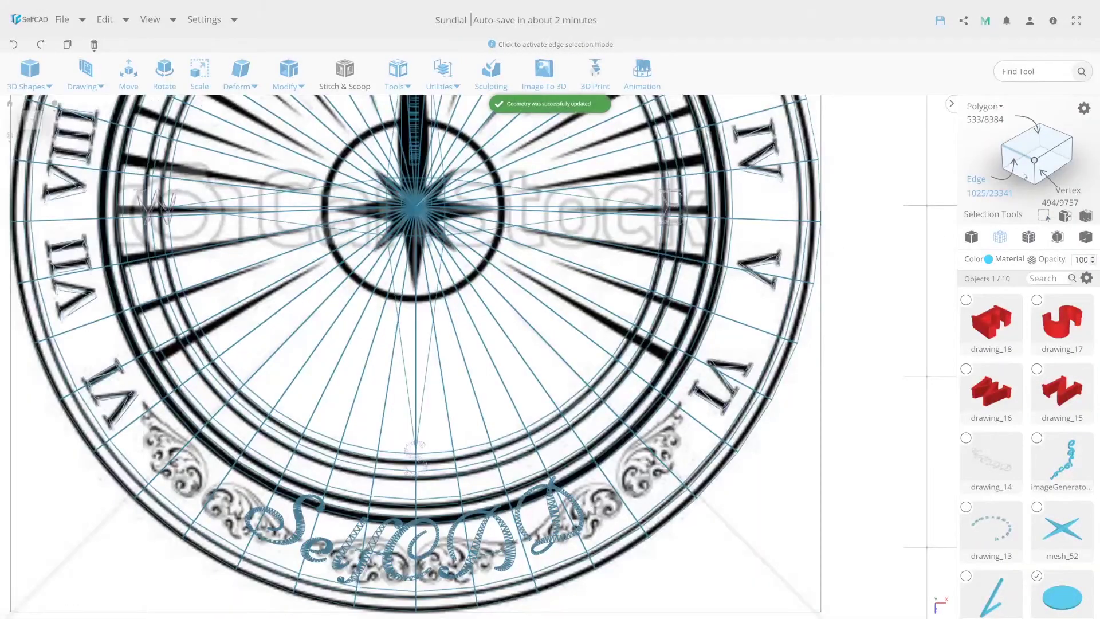
Step: Remove duplicate geometry from the mesh and turn on Loop edge selection
click(447, 81)
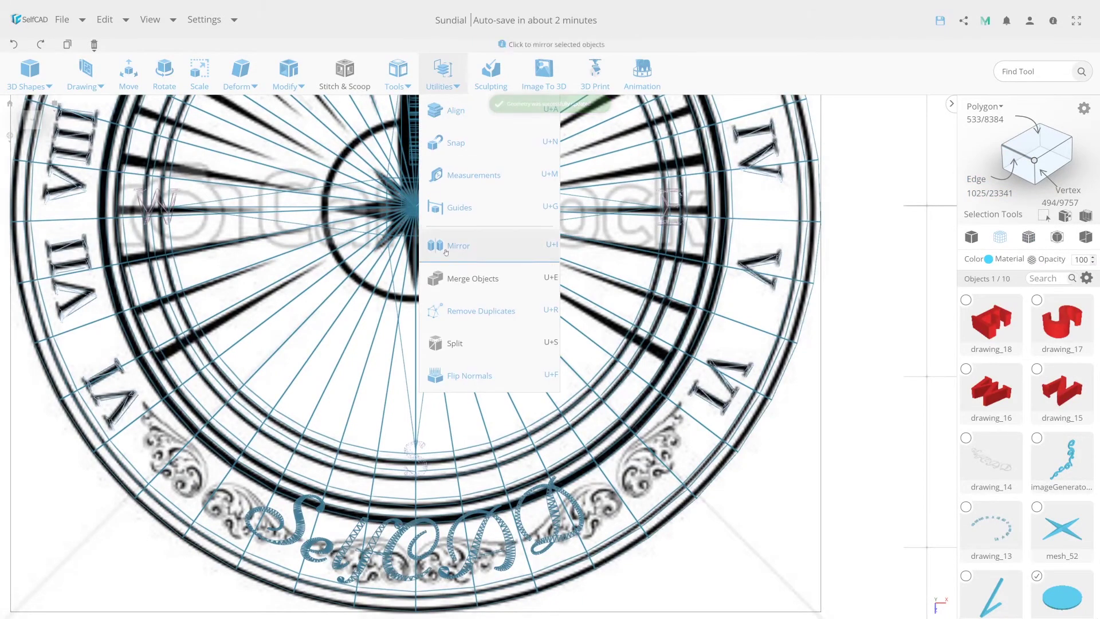
click(426, 314)
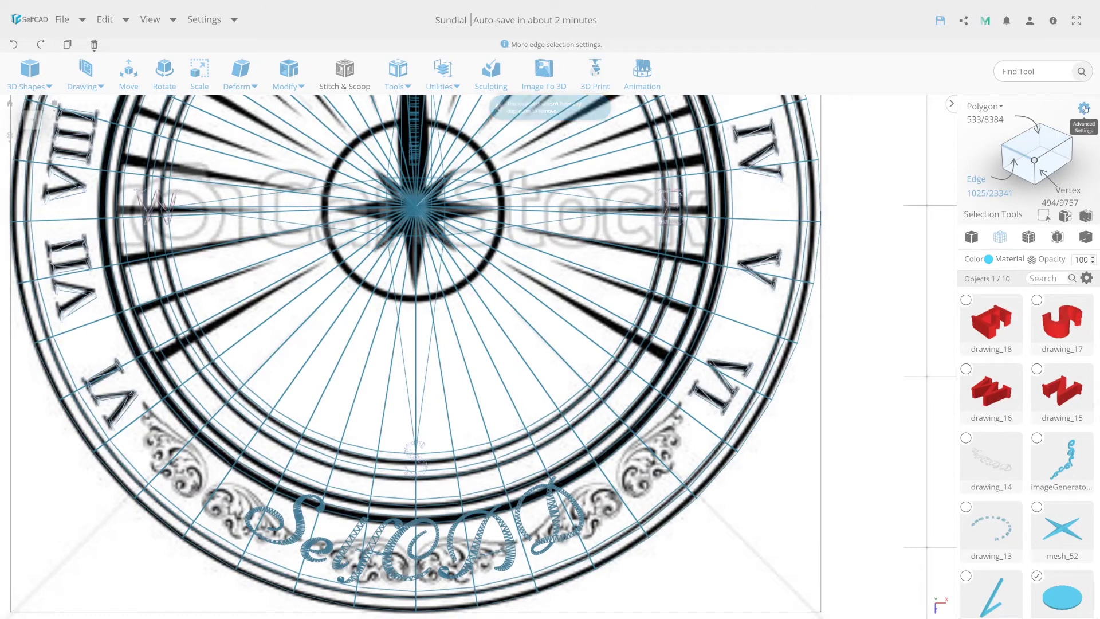
click(976, 178)
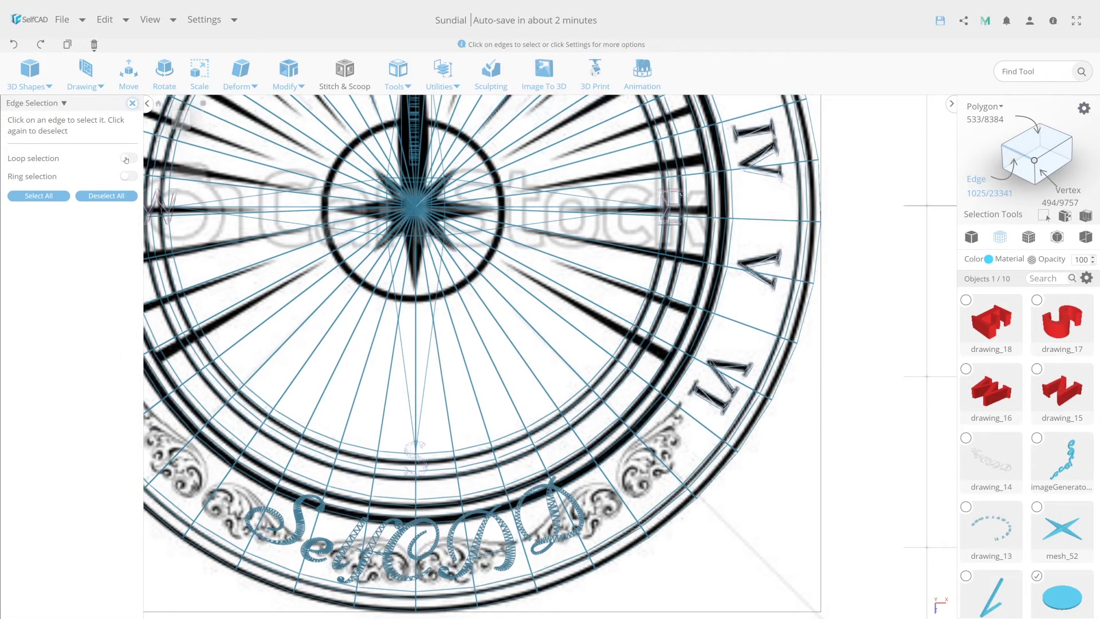
click(129, 158)
scroll(554, 401, up, 3)
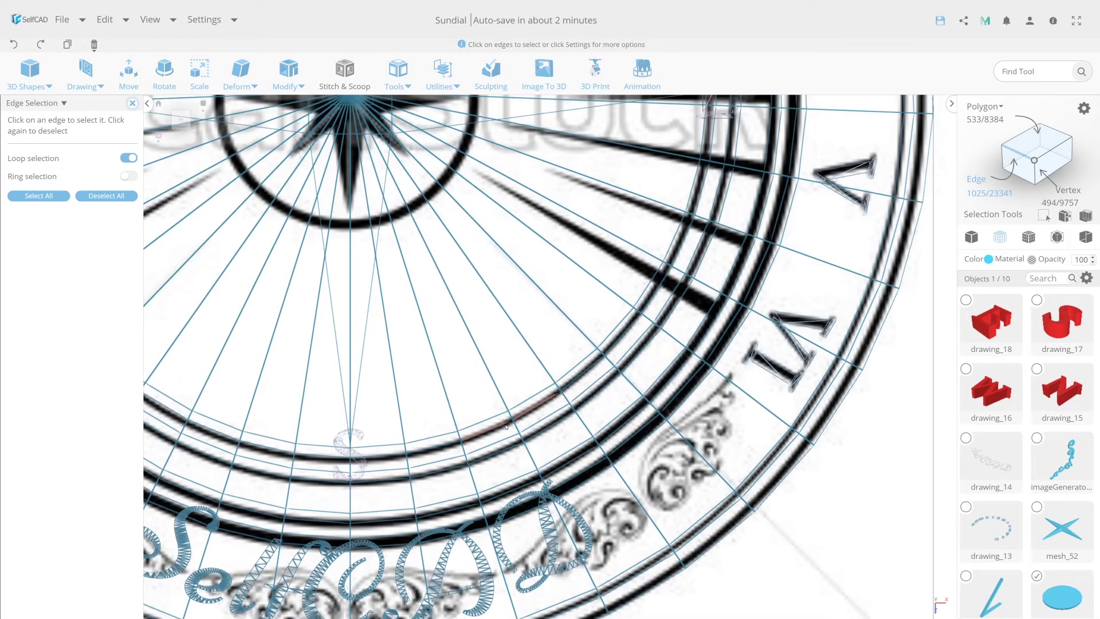
Step: Enlarge an inner ring edge loop uniformly with the S scale gizmo
click(526, 413)
key(s)
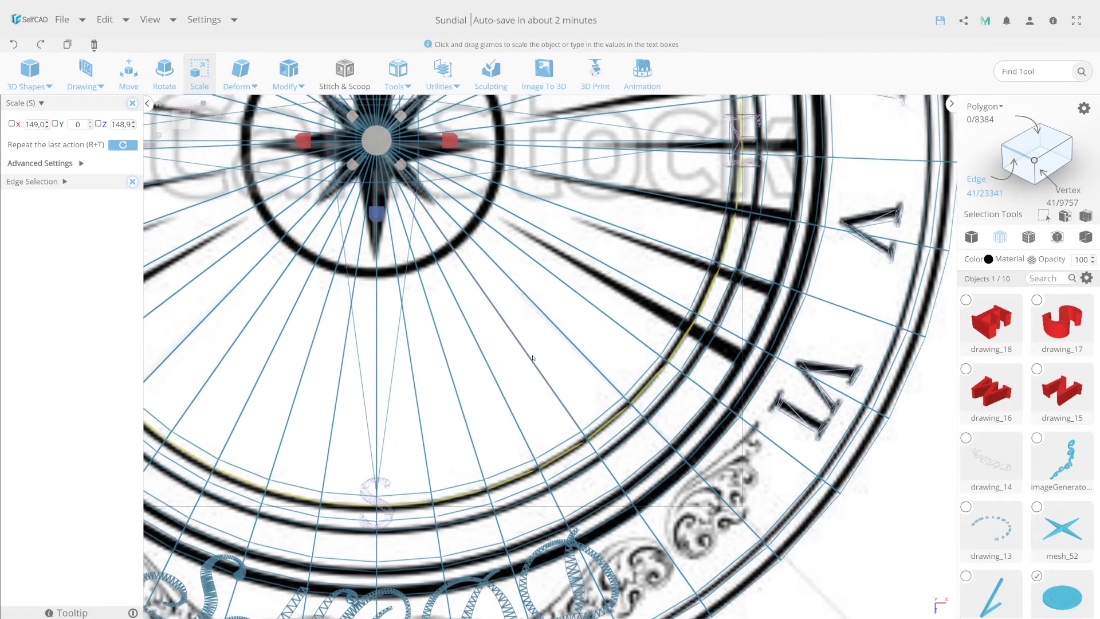
drag(508, 343, 498, 238)
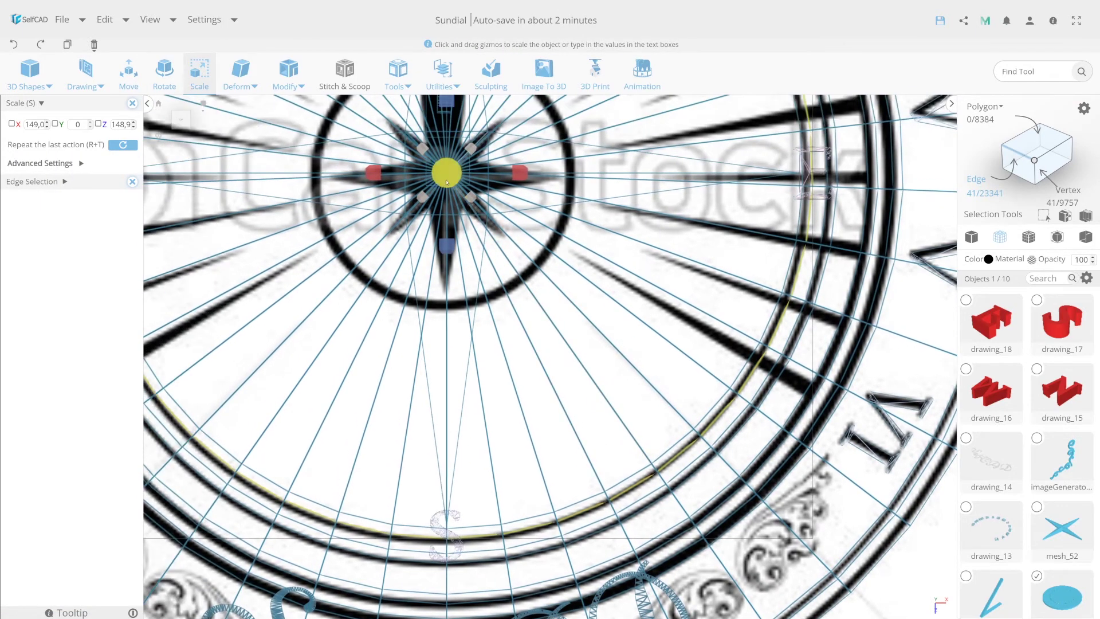
drag(446, 173, 450, 184)
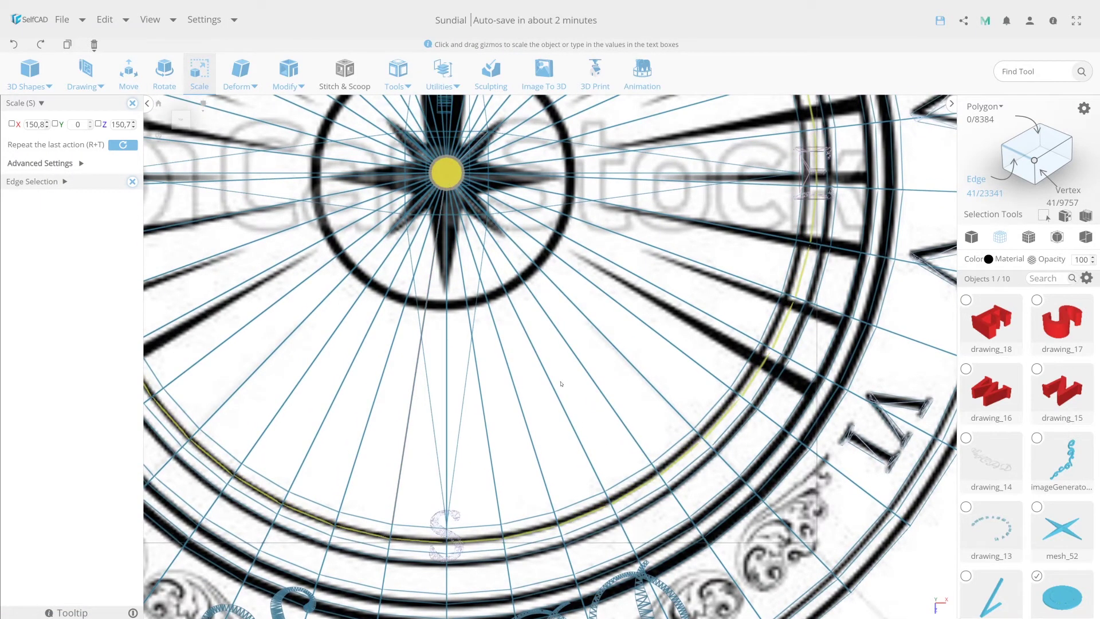
key(ctrl+a)
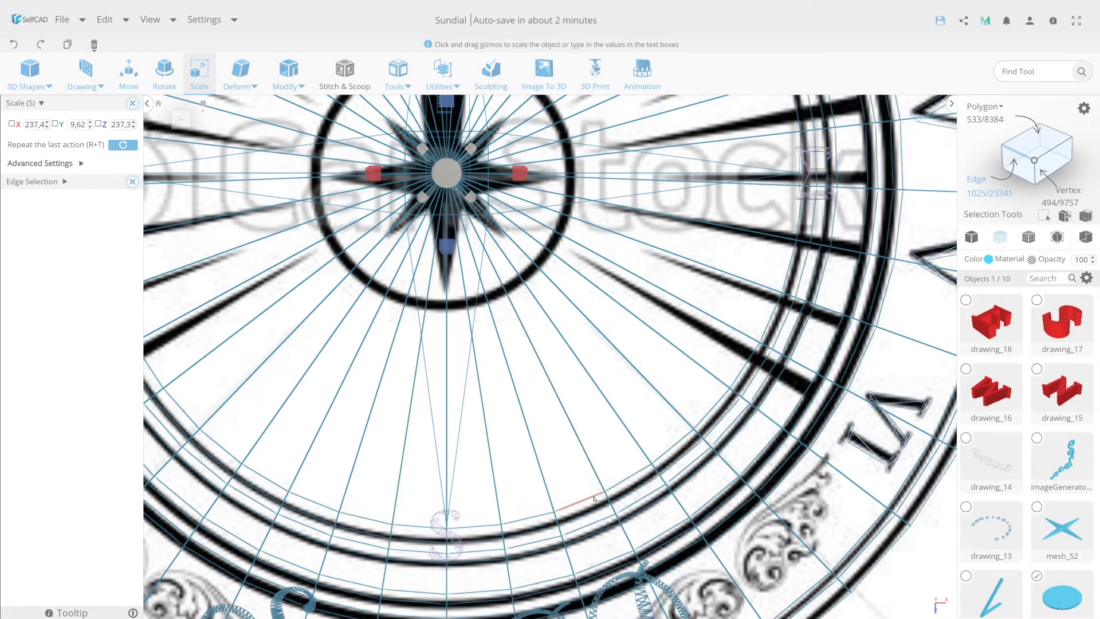
Step: Rescale single inner ring loops to about 147 and 157 to match the reference rings
double_click(625, 481)
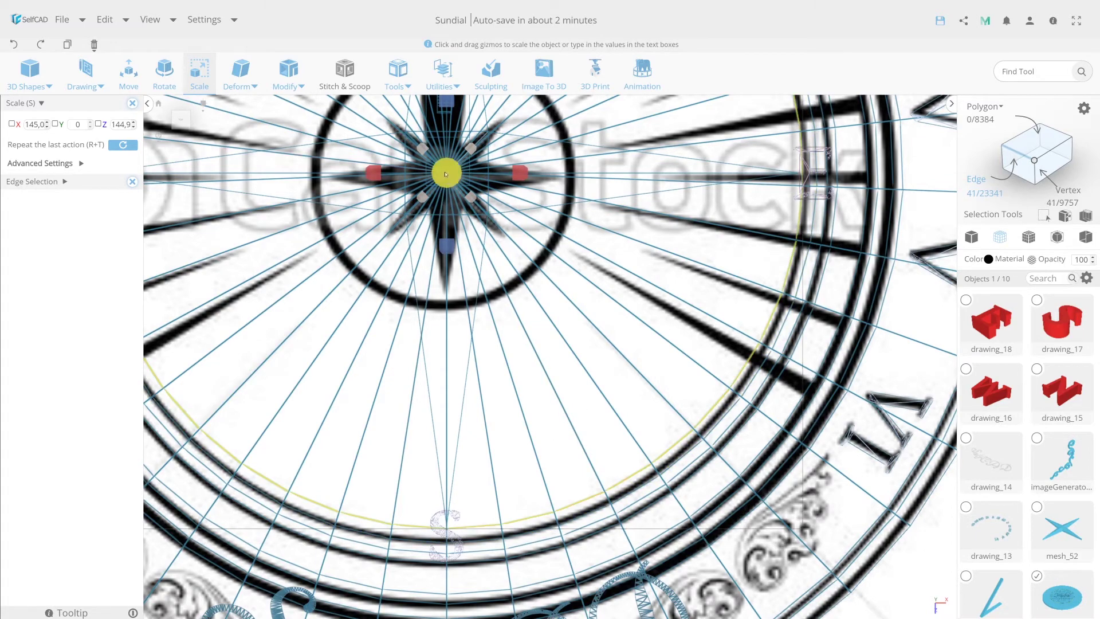
drag(448, 174, 460, 177)
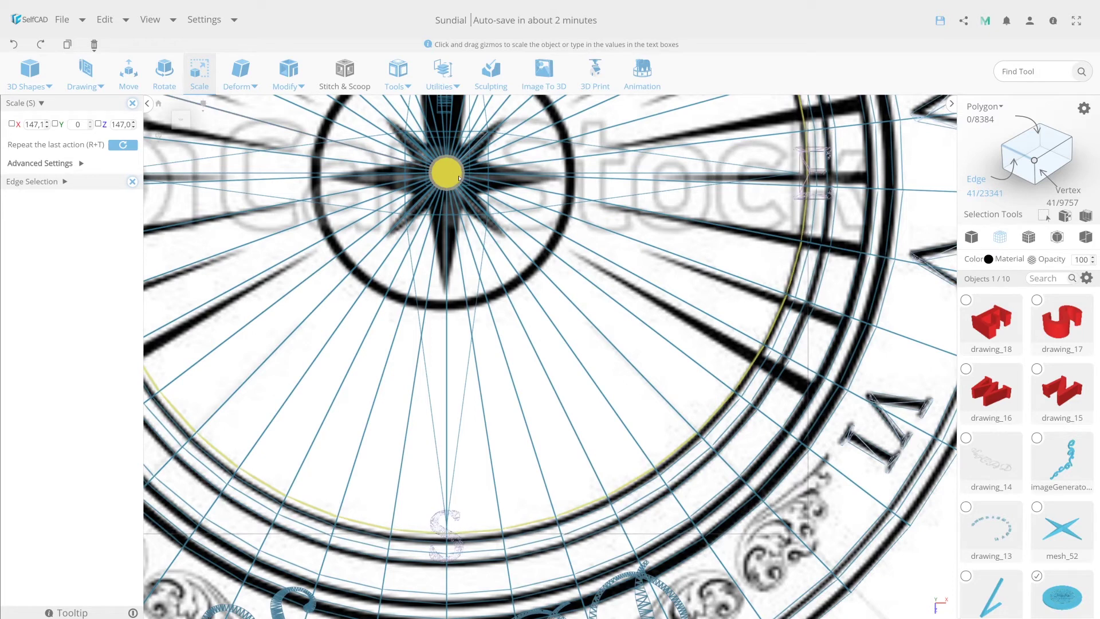
drag(501, 282, 502, 284)
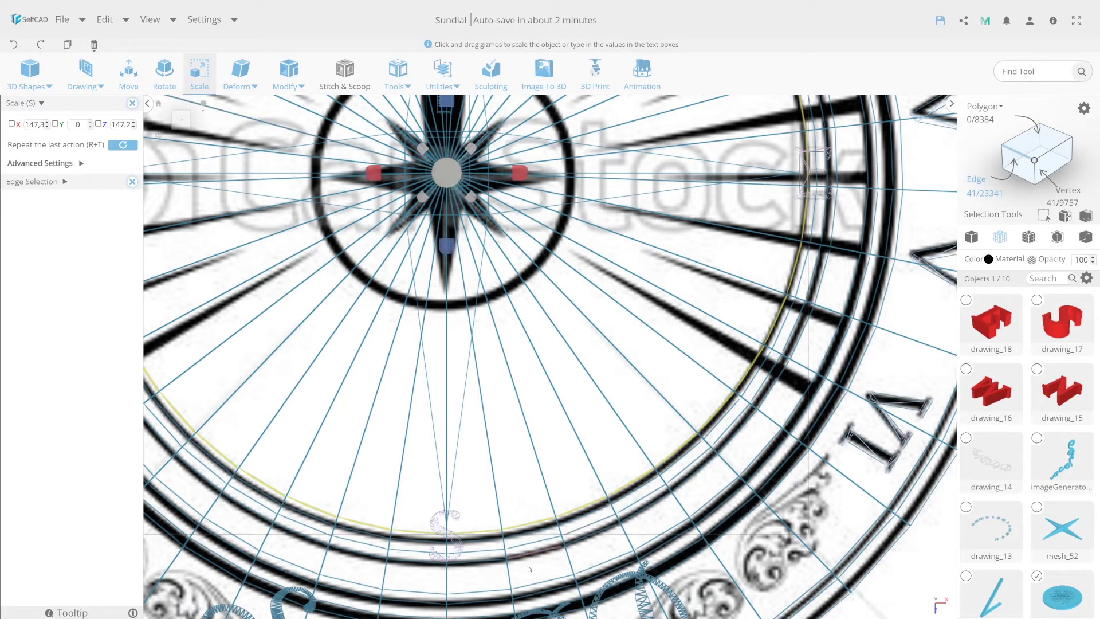
click(580, 543)
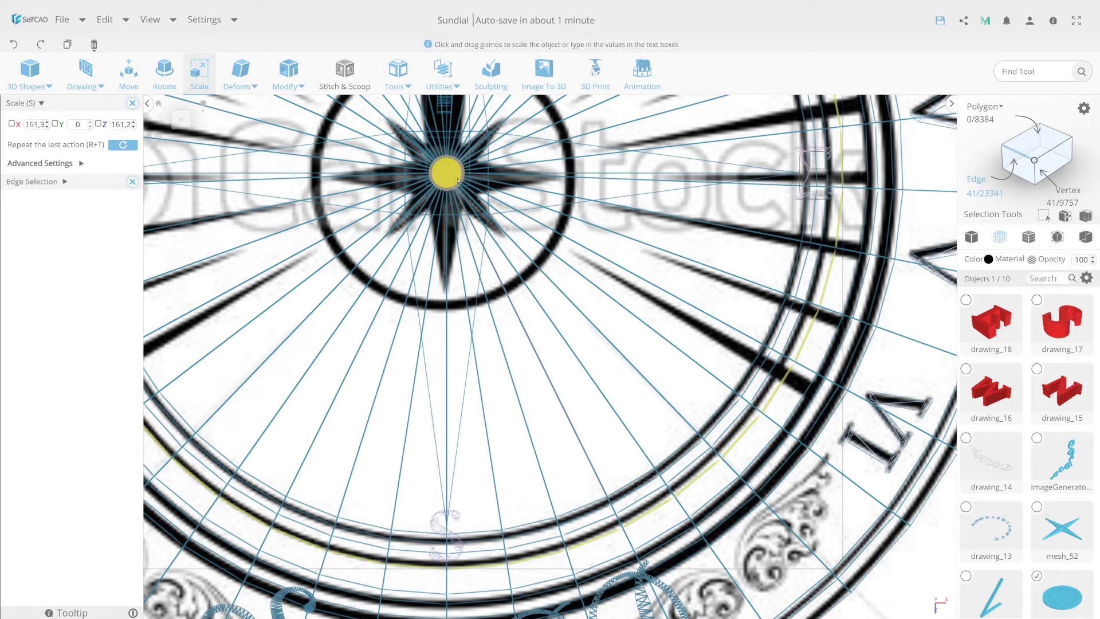
drag(458, 181, 458, 181)
click(610, 516)
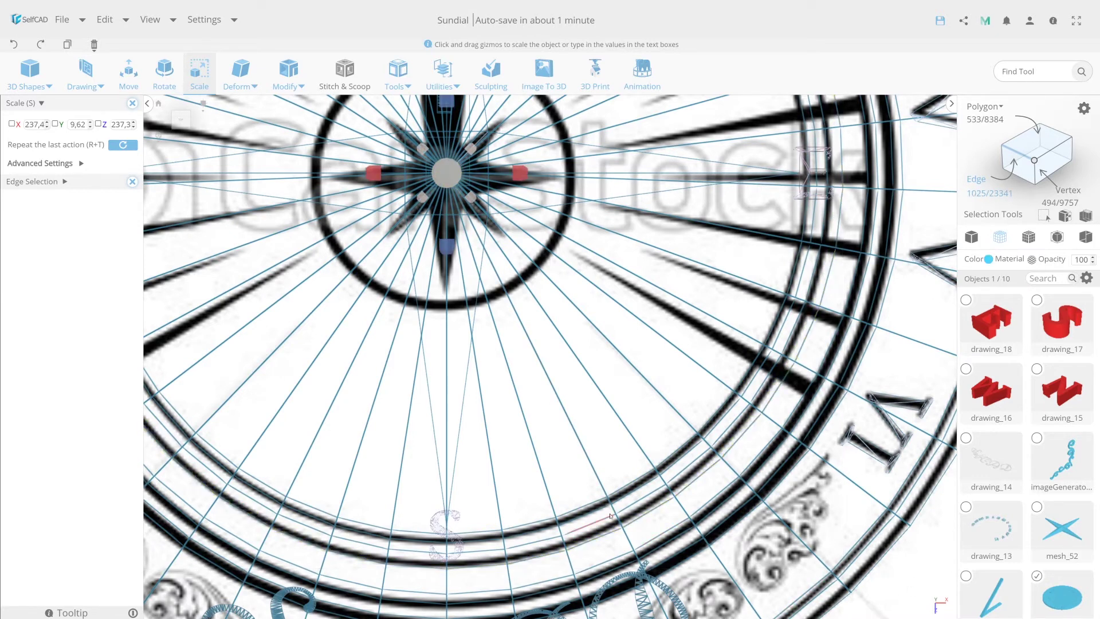
click(626, 509)
drag(447, 173, 454, 184)
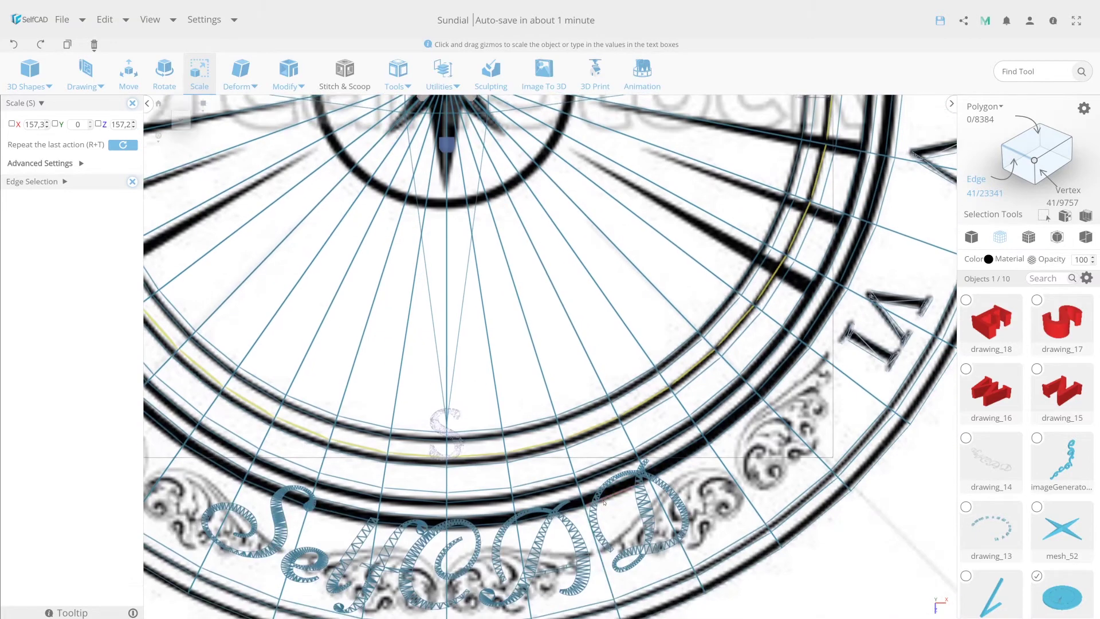
Step: Select two adjacent edge loops on the lower inner ring
middle_drag(455, 184, 644, 497)
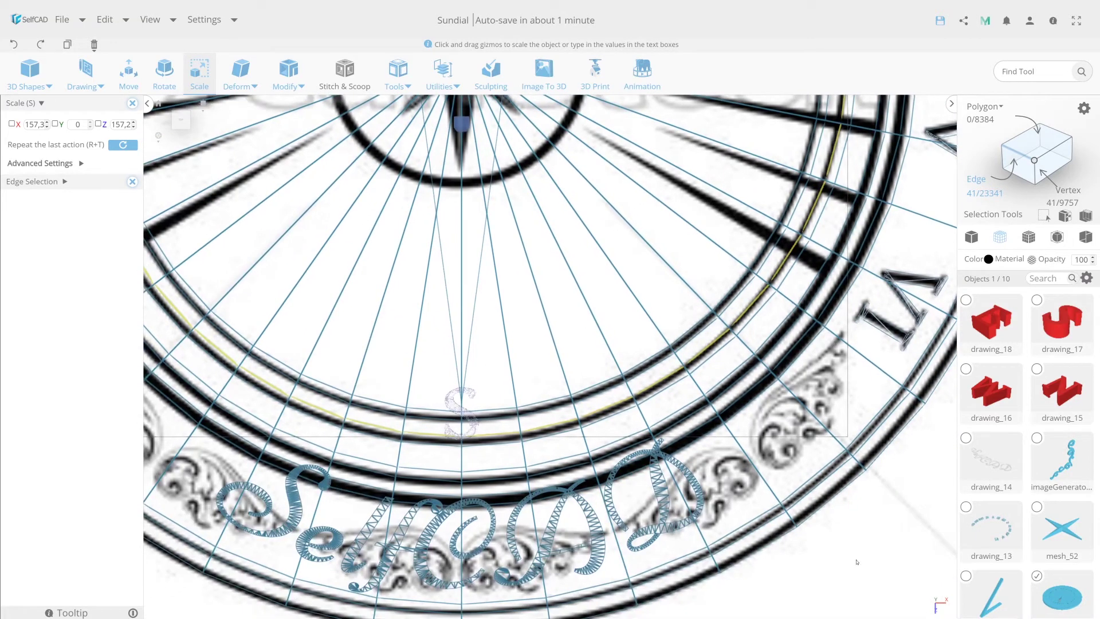
drag(856, 561, 848, 437)
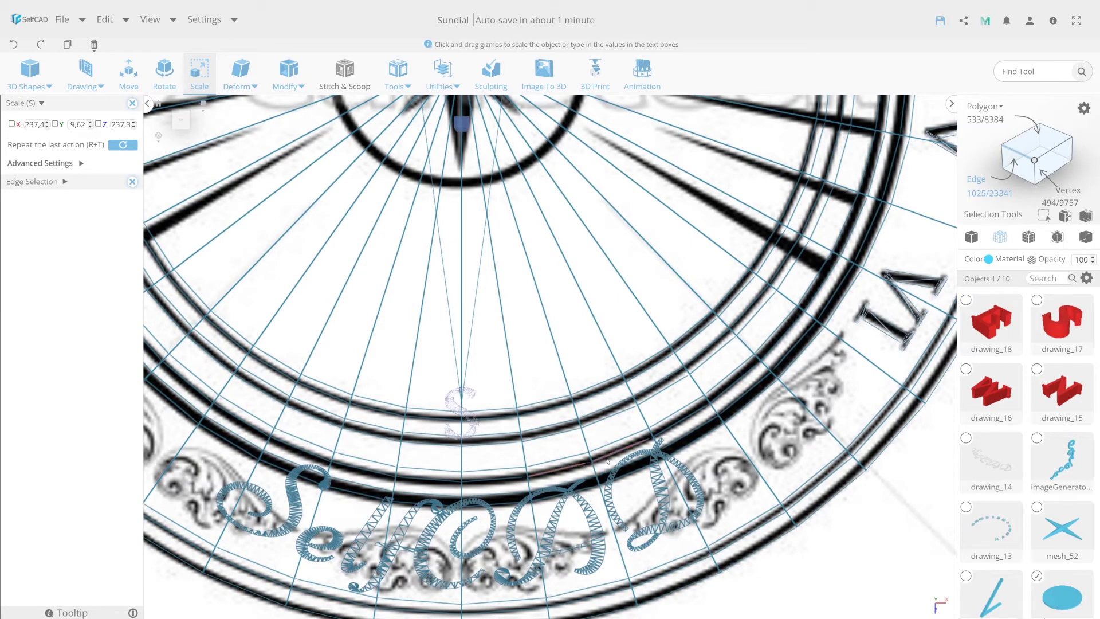
click(606, 459)
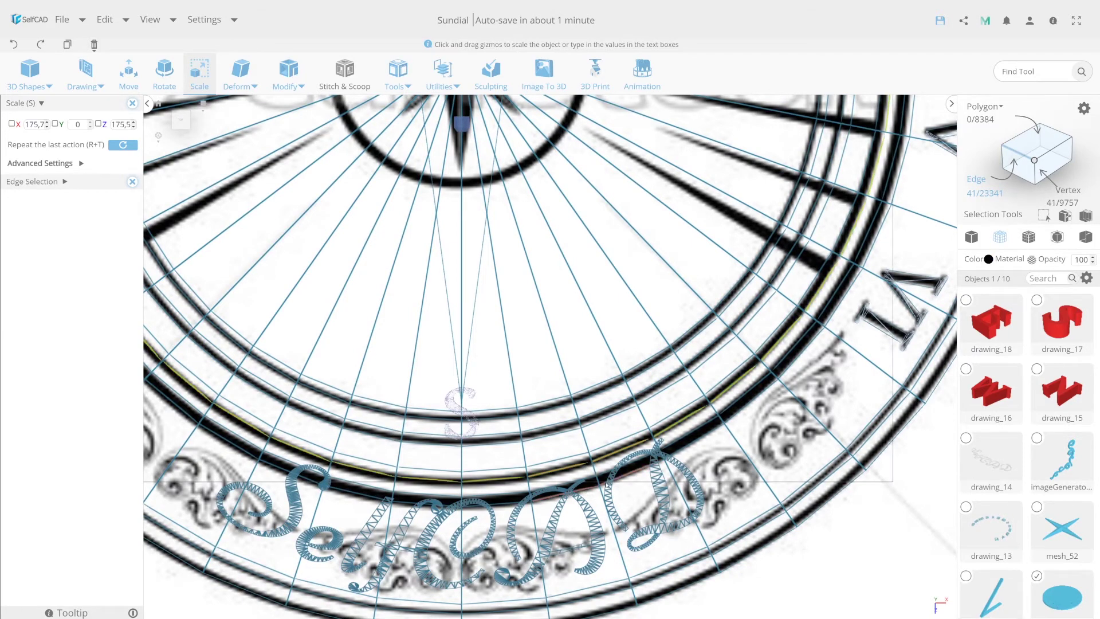
click(627, 479)
click(199, 72)
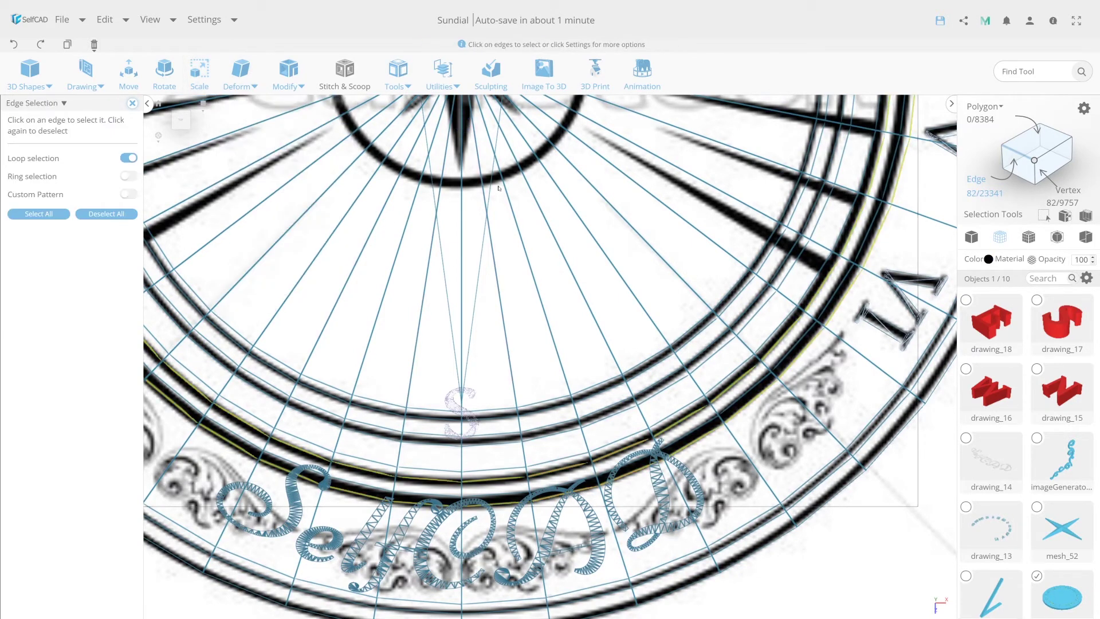
Step: Scale the two selected edge loops slightly larger
scroll(498, 188, down, 3)
scroll(470, 195, down, 2)
scroll(443, 203, down, 2)
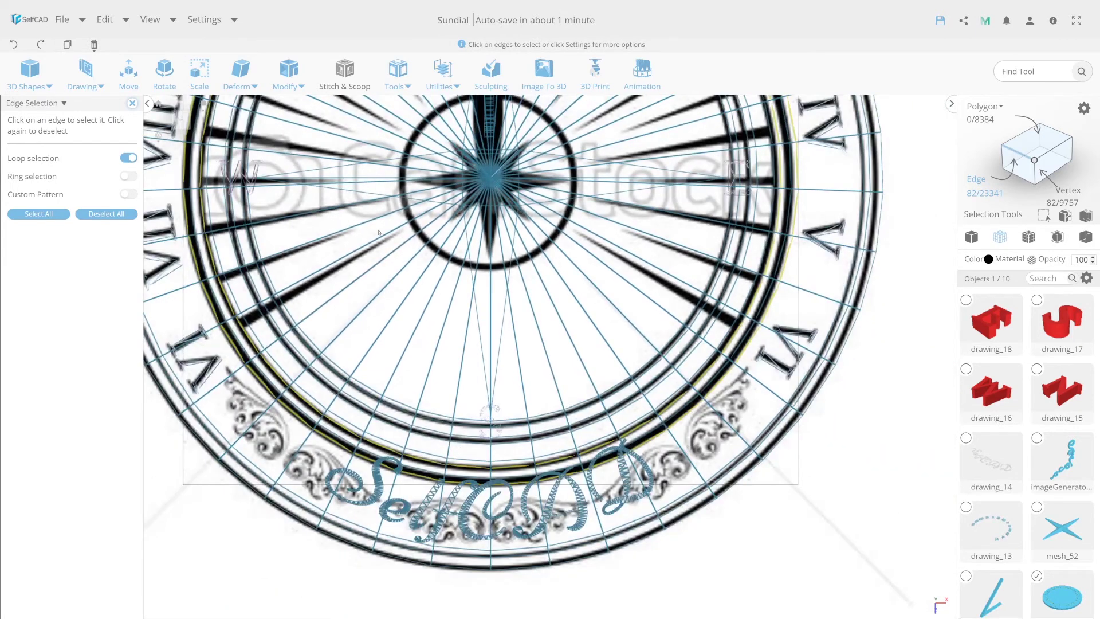
key(s)
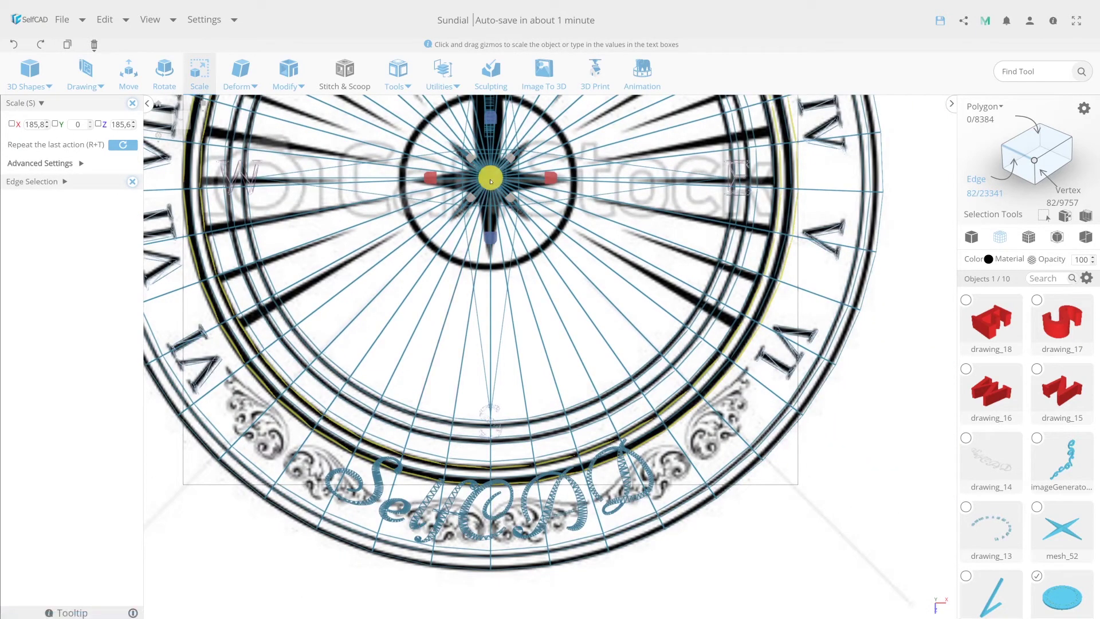
drag(491, 181, 498, 181)
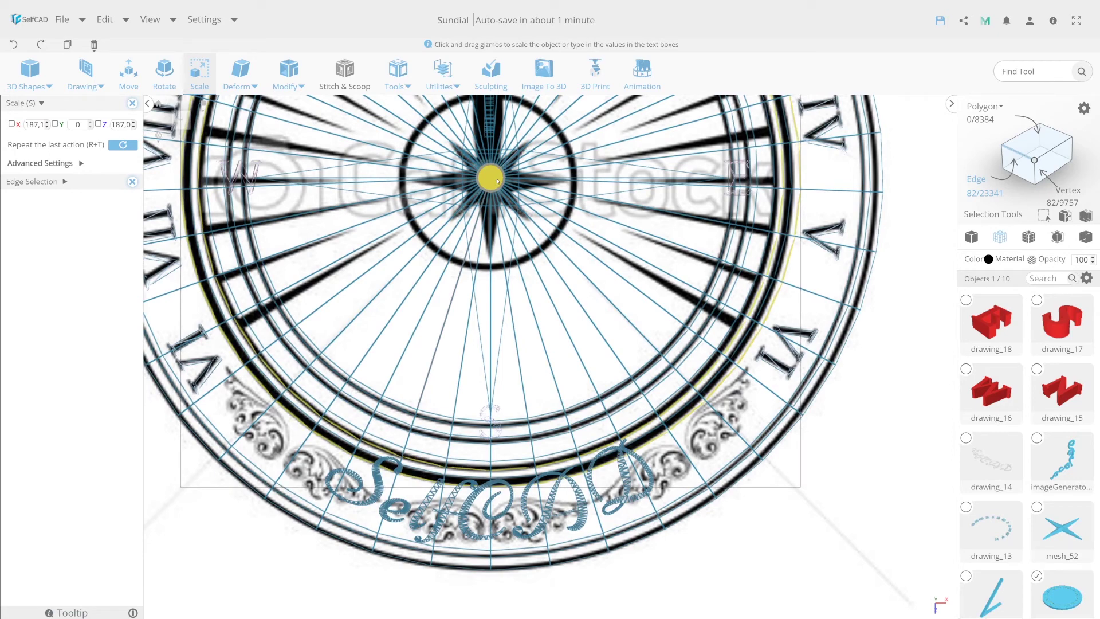
drag(497, 181, 495, 181)
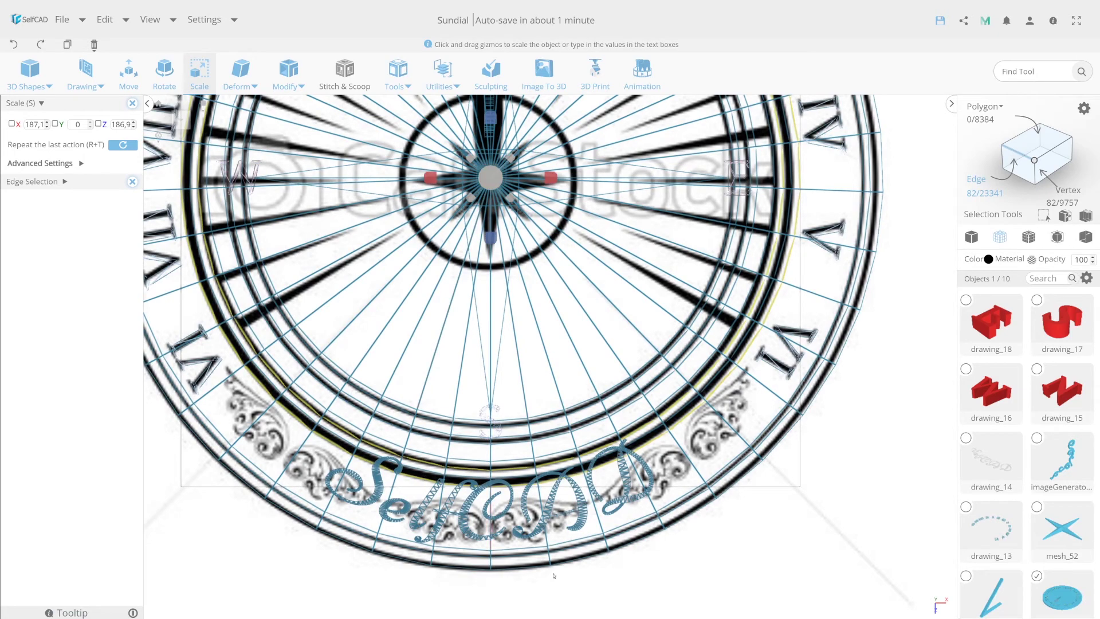
Step: Shrink a pair of edge loops slightly, then enlarge one of them alone
click(738, 558)
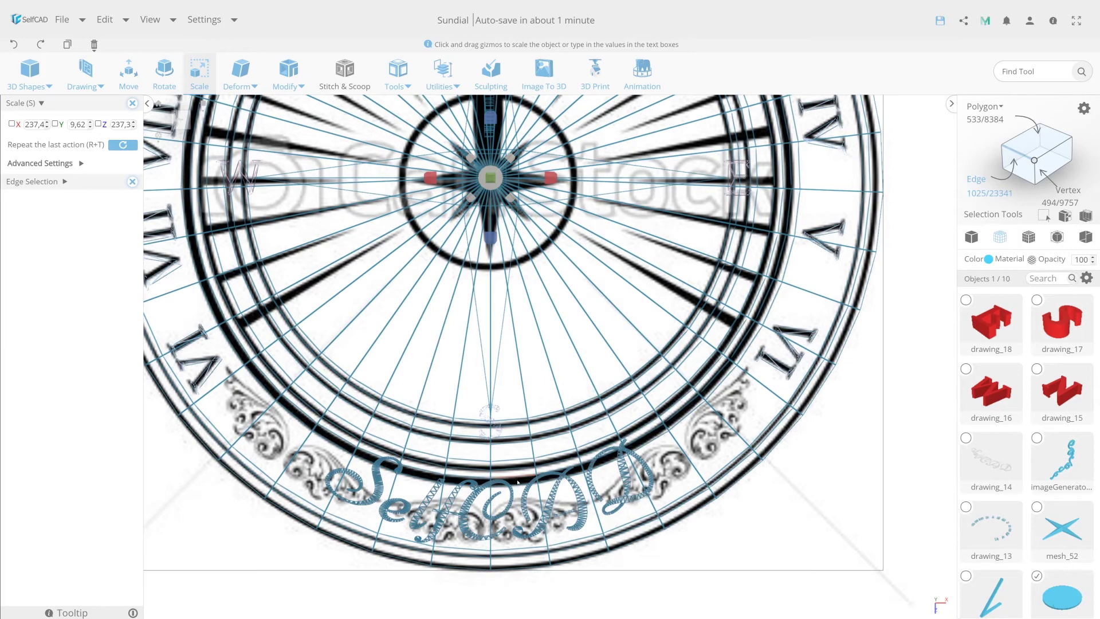
double_click(472, 466)
shift+double_click(433, 457)
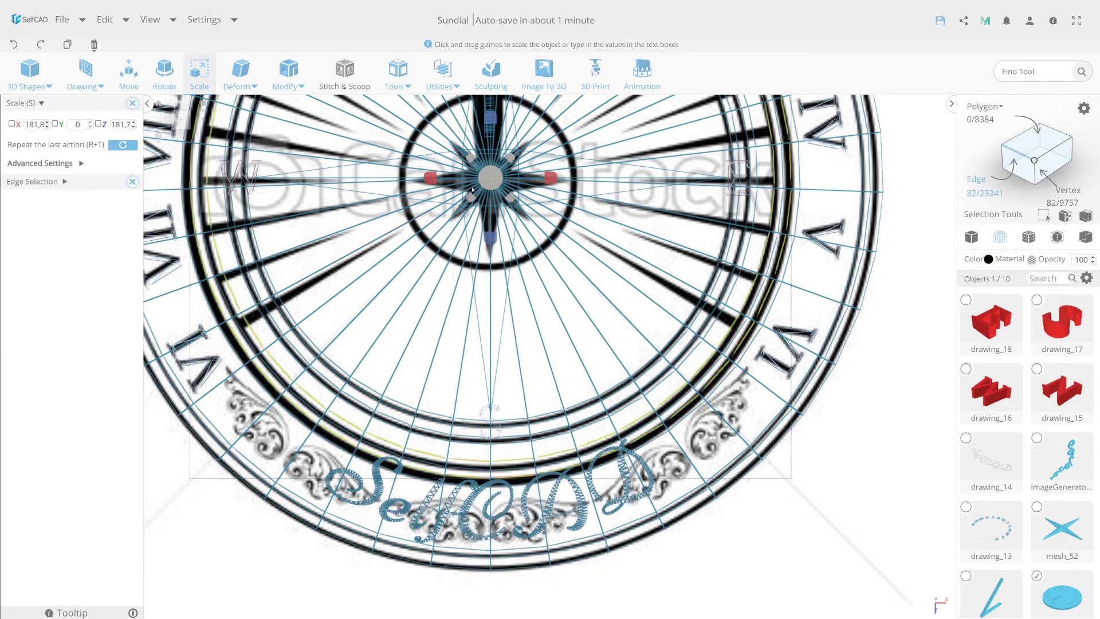
drag(497, 180, 493, 178)
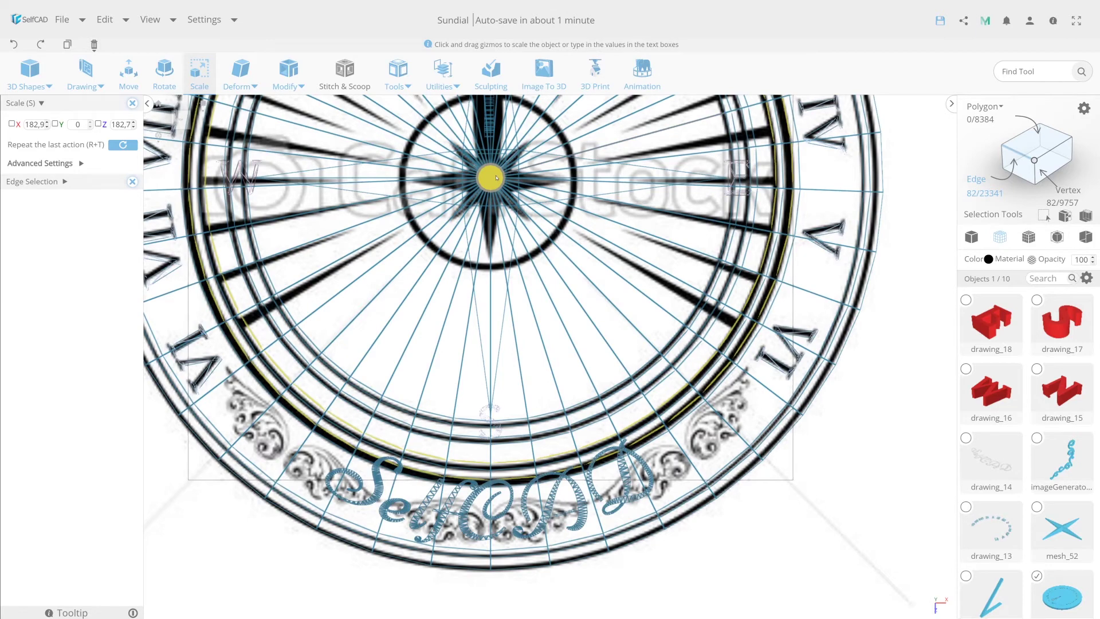
shift+double_click(554, 470)
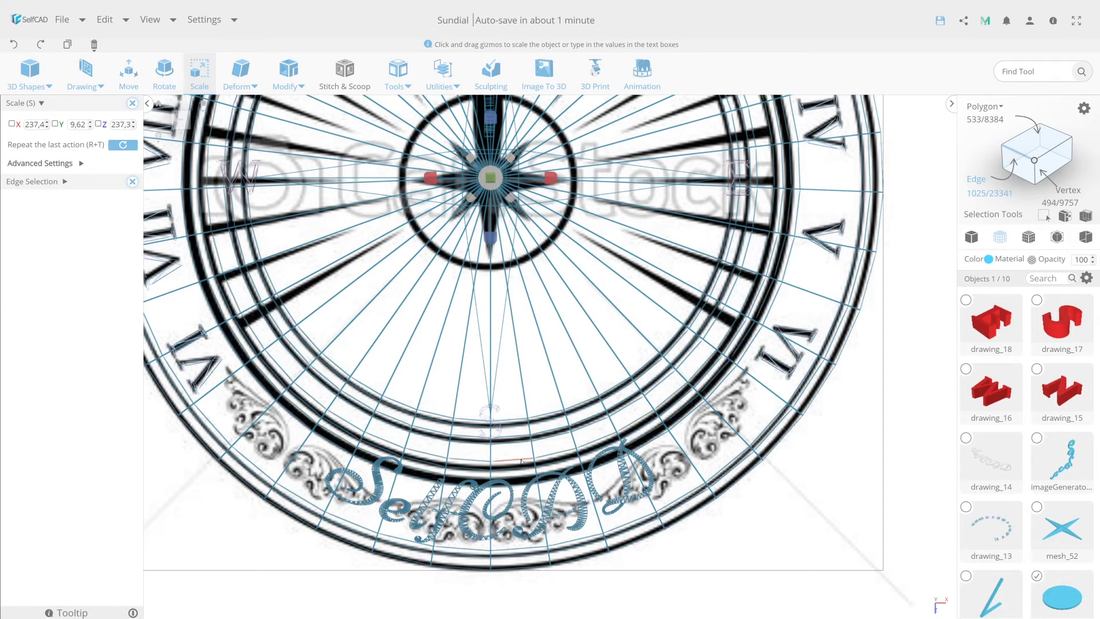
drag(486, 175, 499, 180)
Step: Shrink the outer rim edge loop a tiny bit, then switch to Face selection mode
double_click(676, 522)
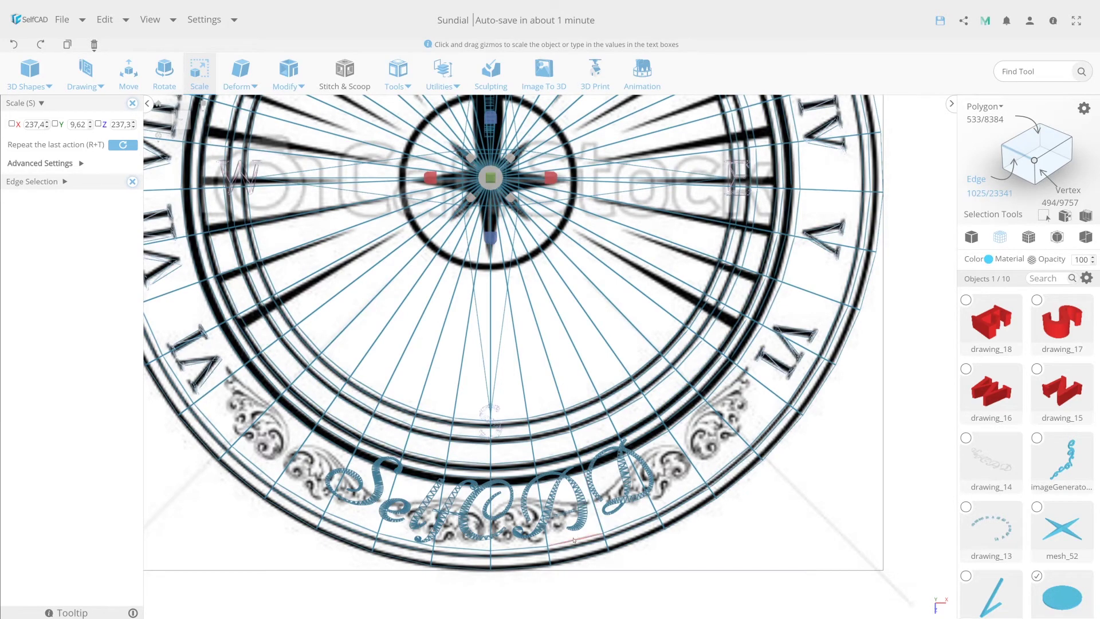
double_click(620, 525)
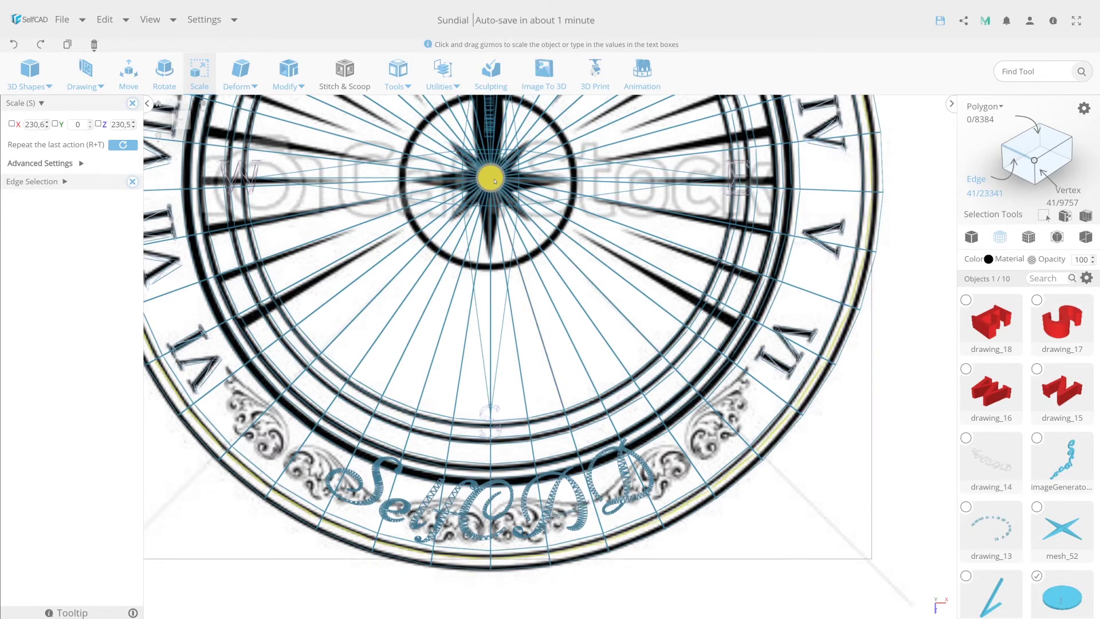
drag(495, 181, 495, 181)
drag(615, 310, 666, 416)
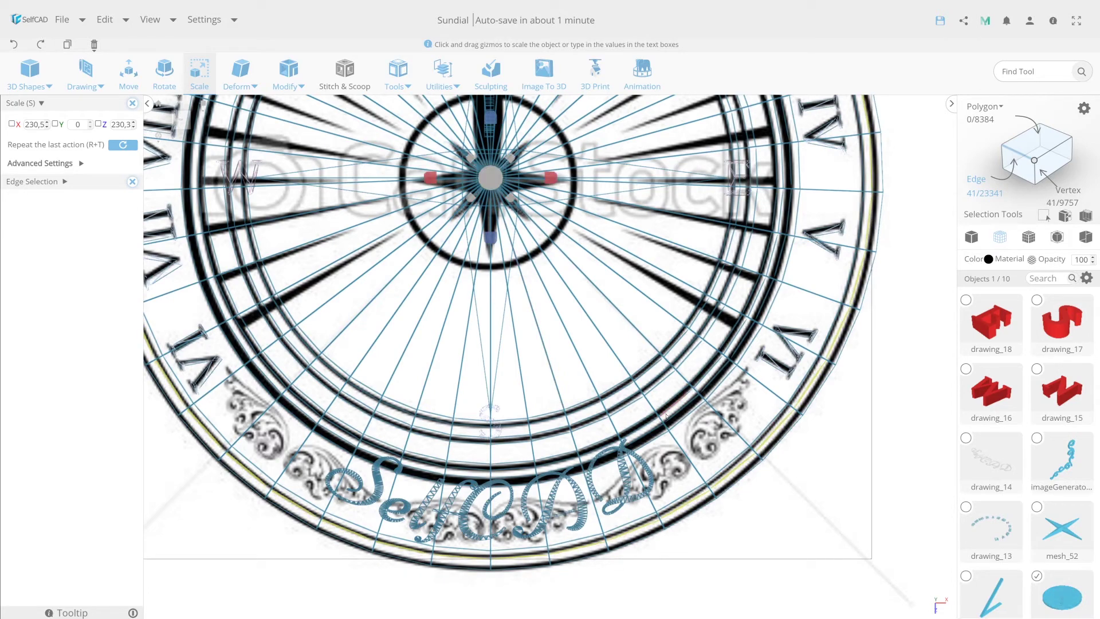
click(716, 496)
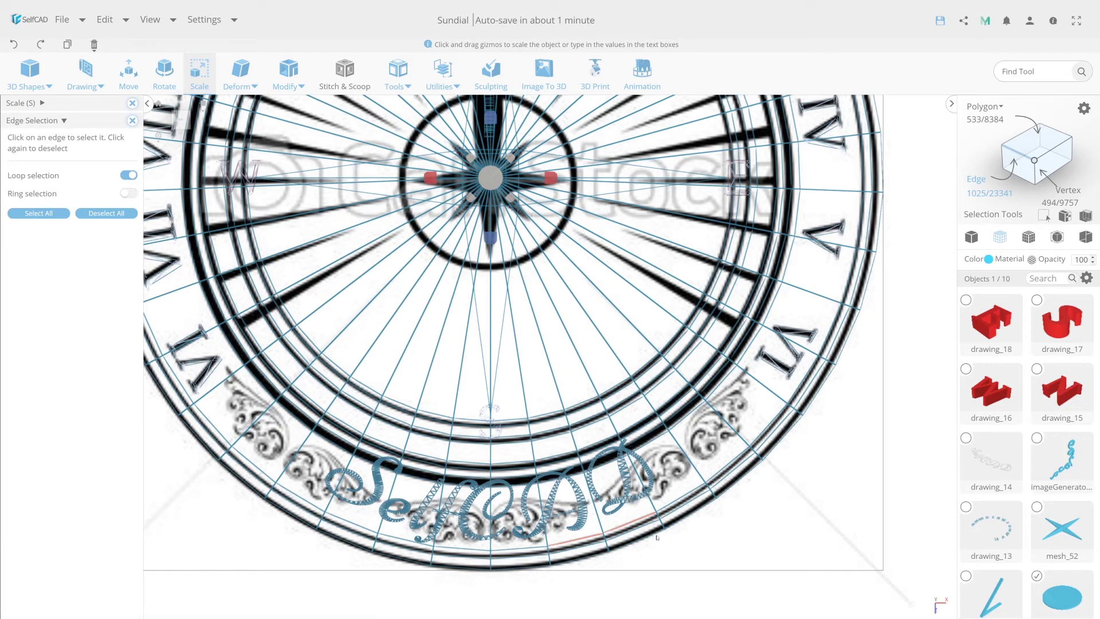
click(668, 501)
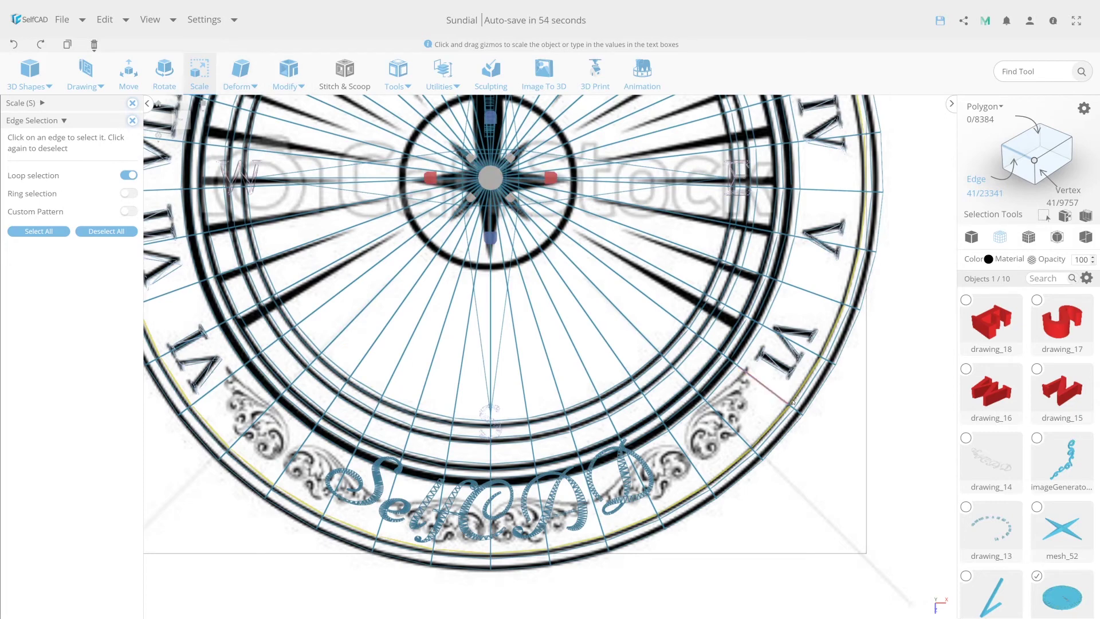
click(1036, 142)
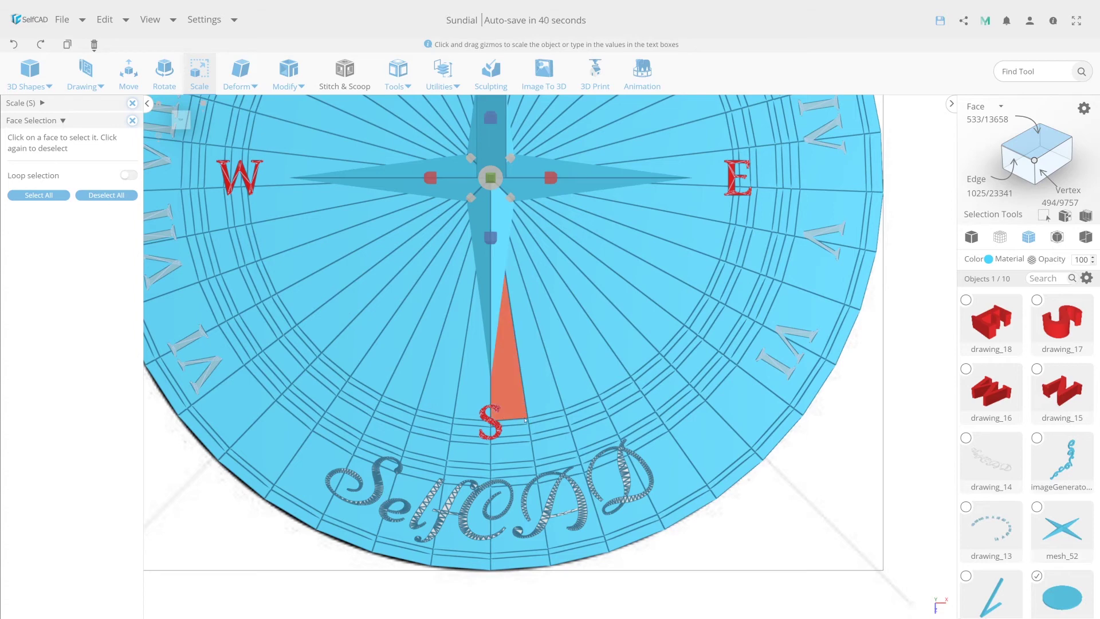
Step: Loop-select five concentric face rings, from around the SelfCAD lettering out to the dial edge
click(129, 174)
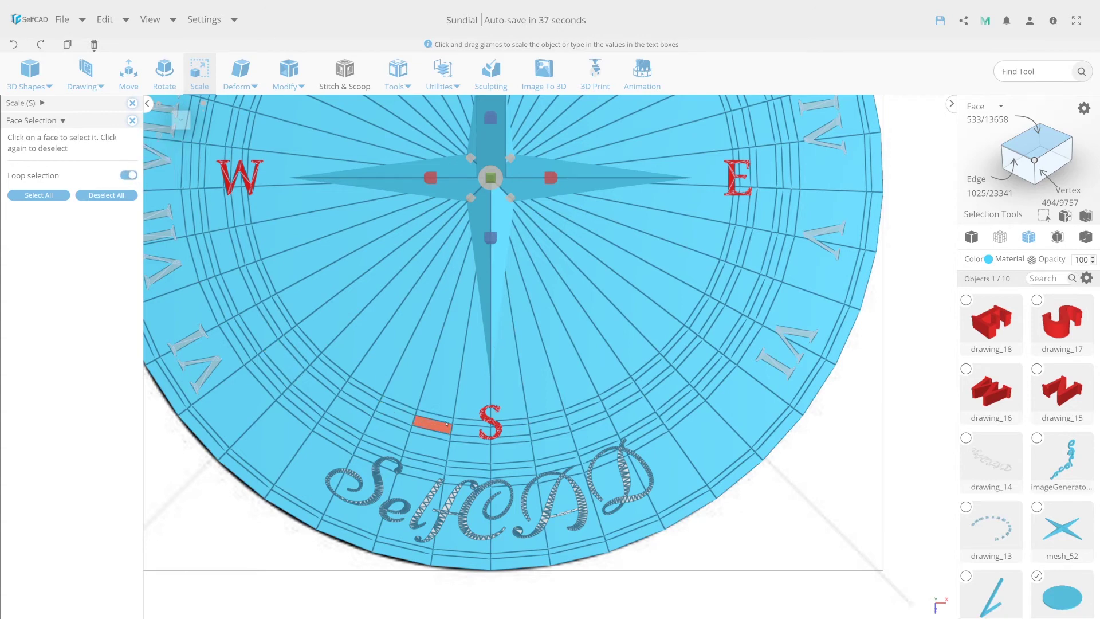
click(532, 421)
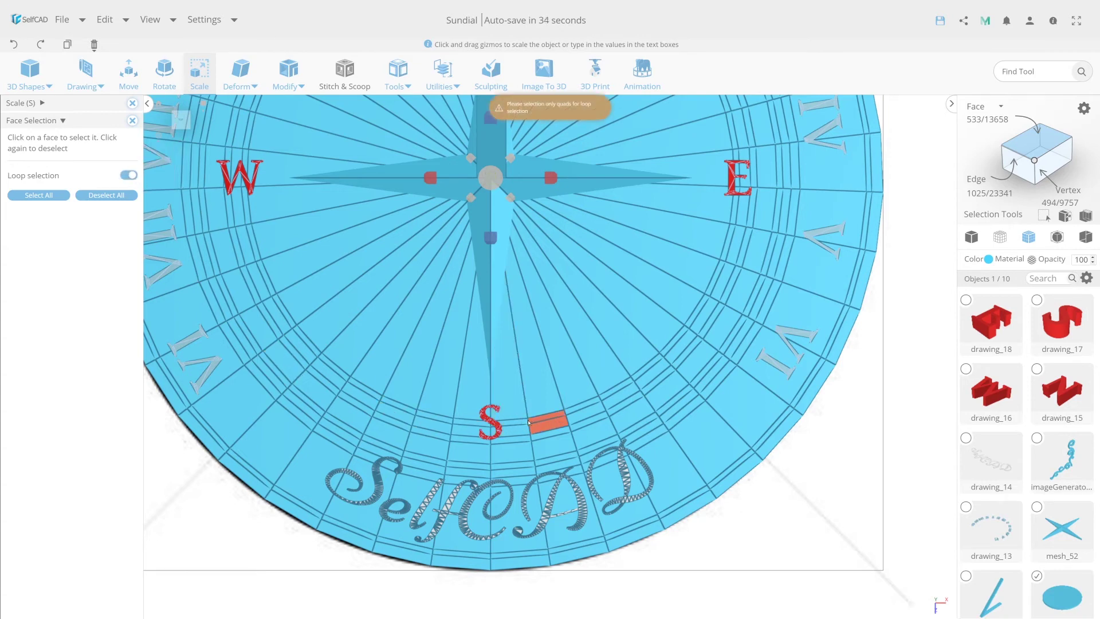
click(528, 421)
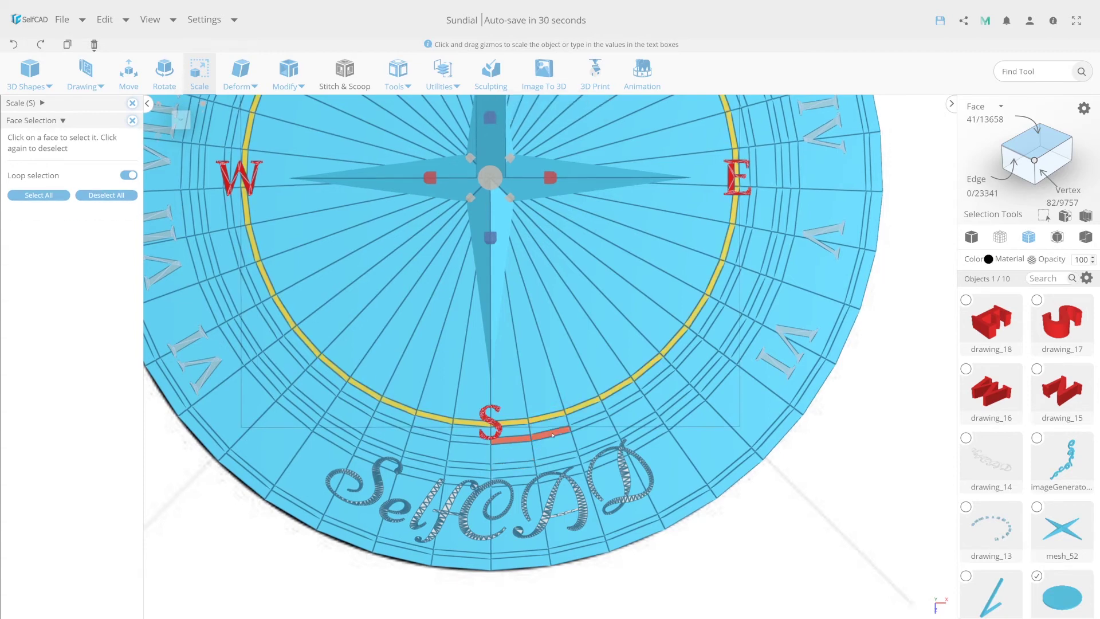
click(552, 435)
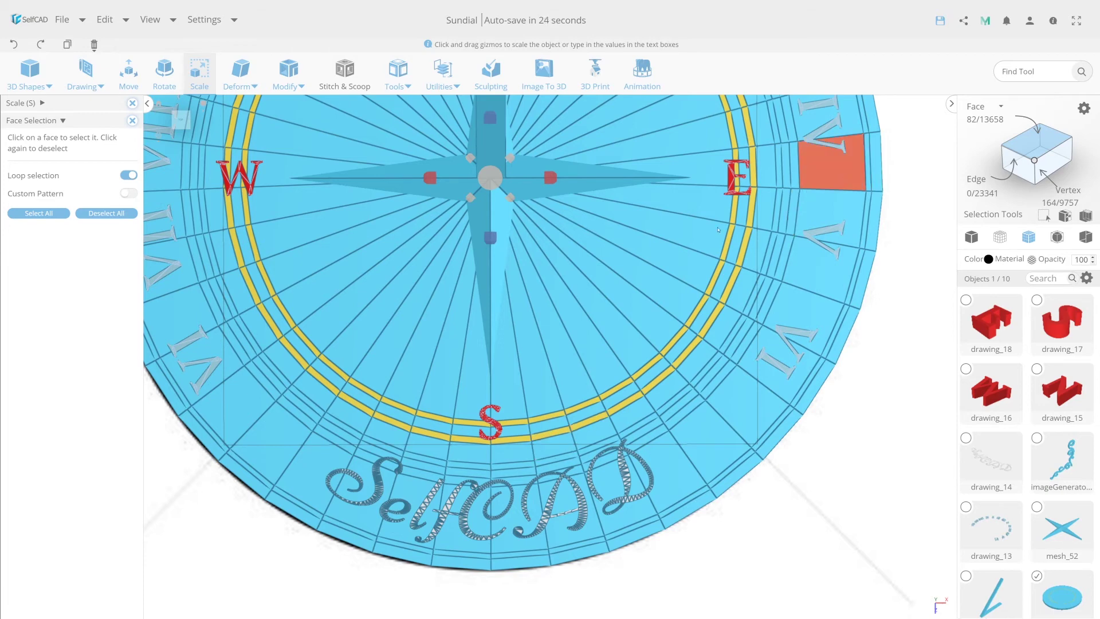
click(492, 465)
click(493, 479)
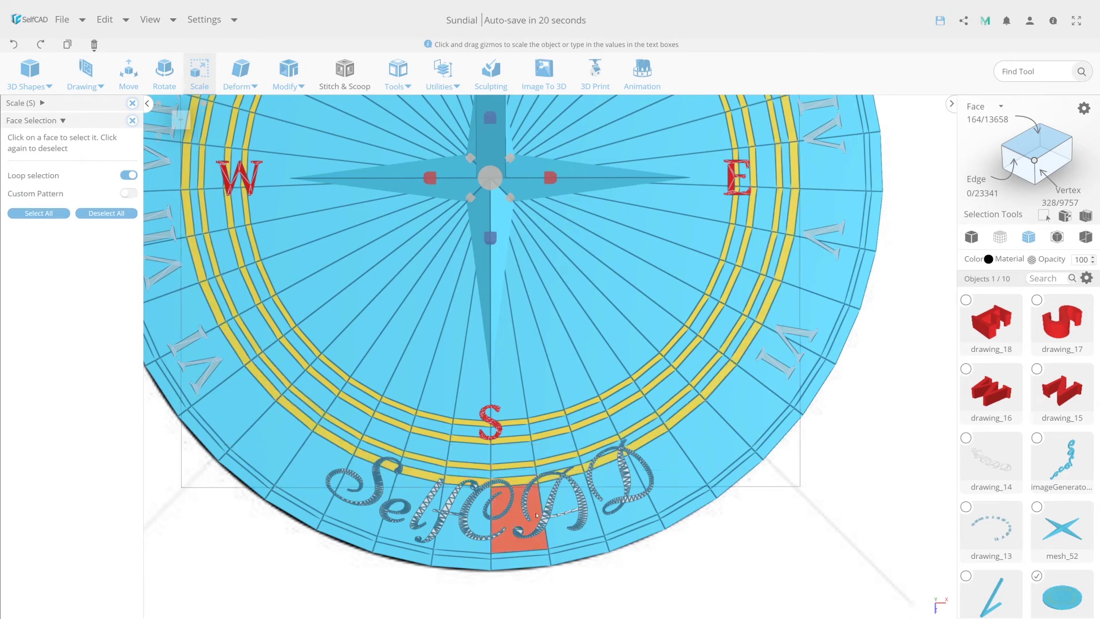
click(504, 555)
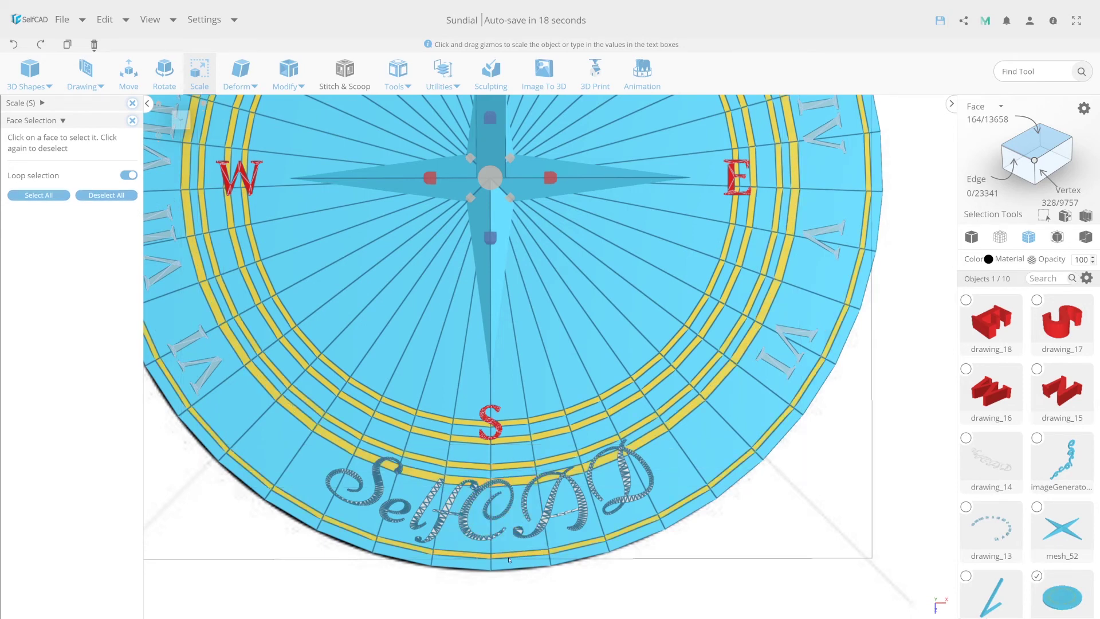
middle_drag(505, 557, 282, 398)
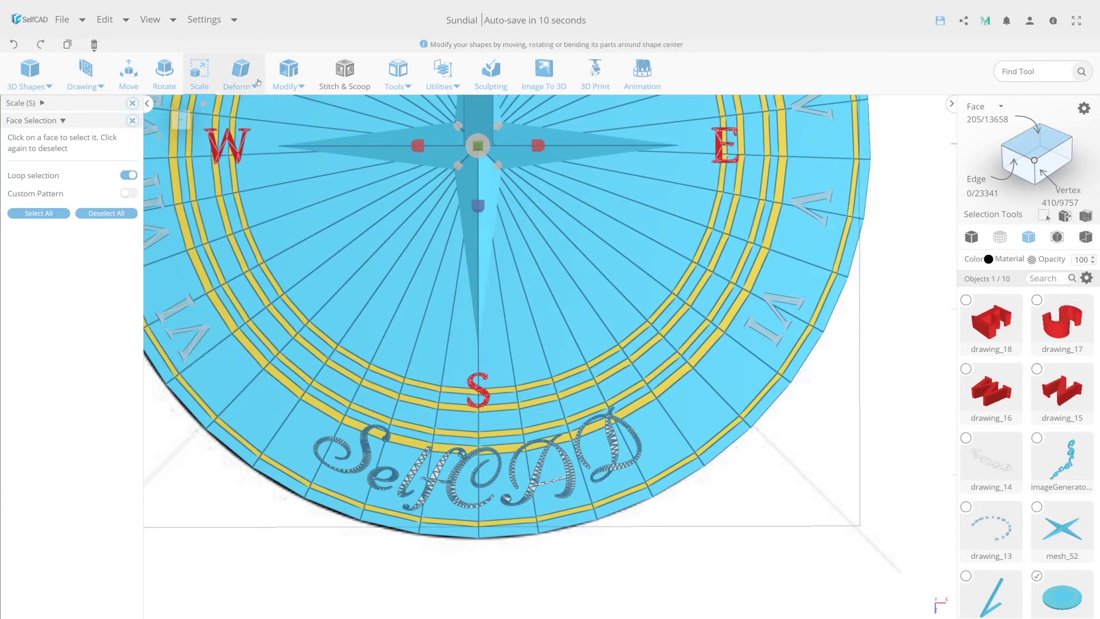
mouse_move(289, 76)
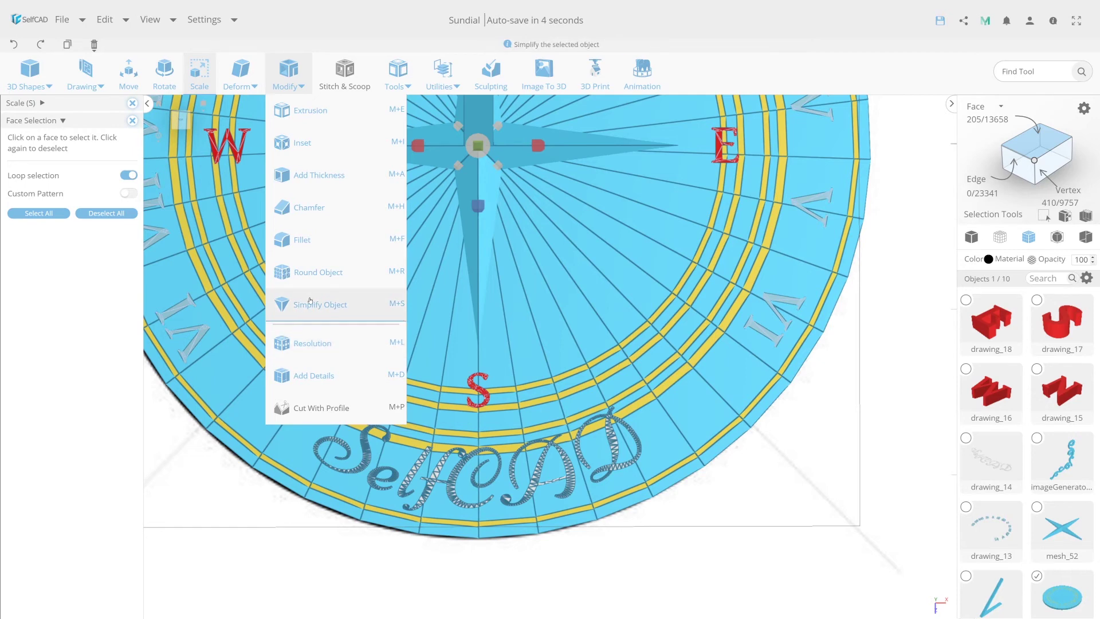
Step: Use Add Details in Drag mode with Automatic Loop Finding to cut two new edge loops across the rings
click(315, 376)
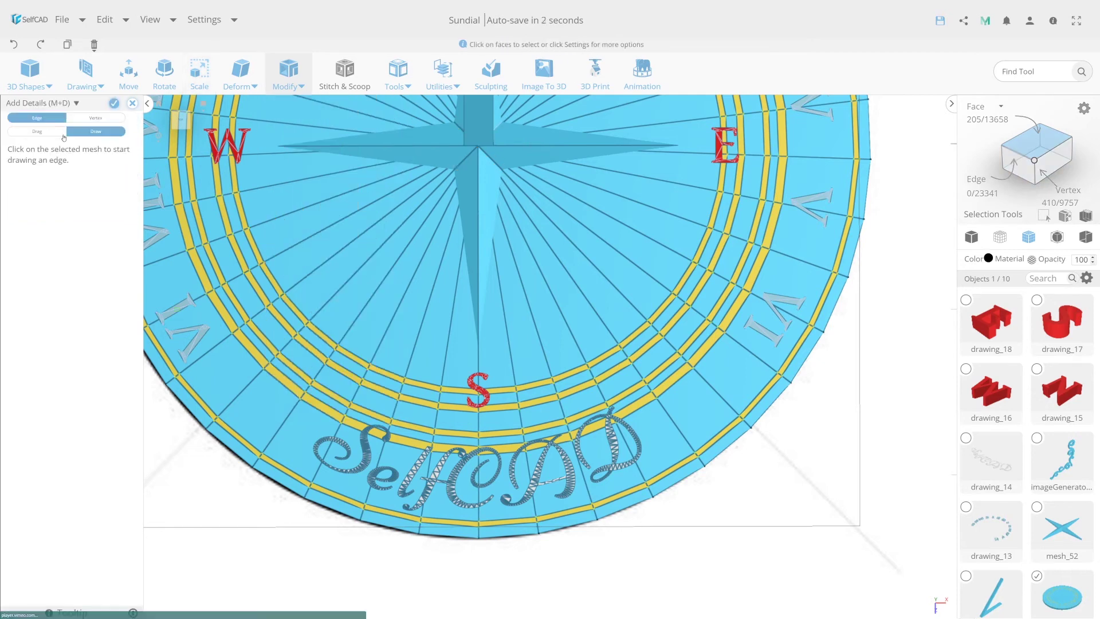
click(37, 132)
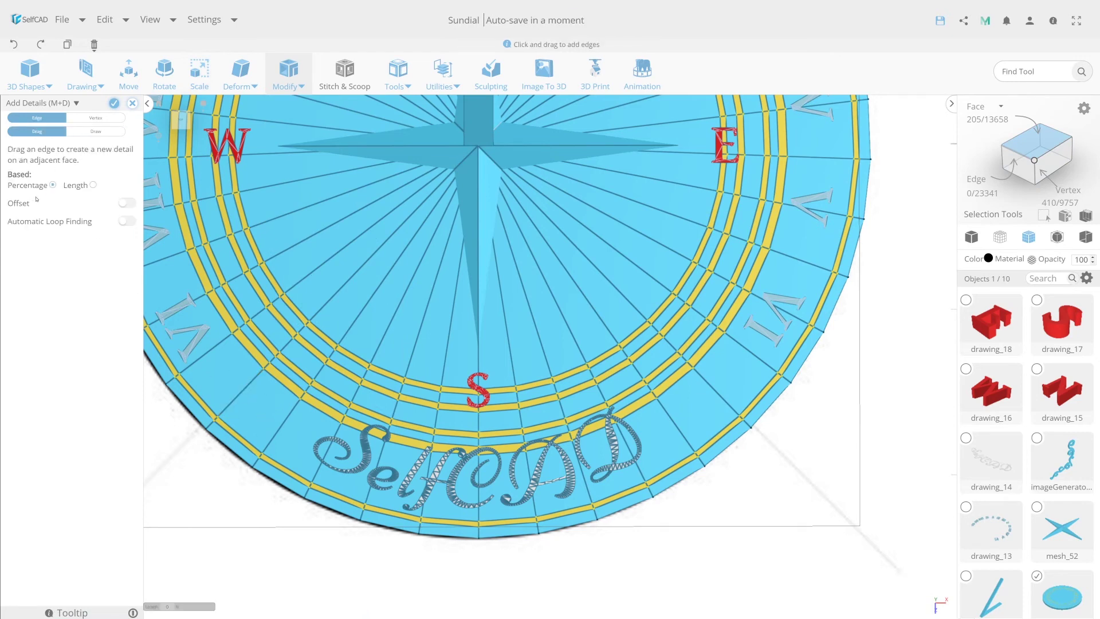
click(76, 200)
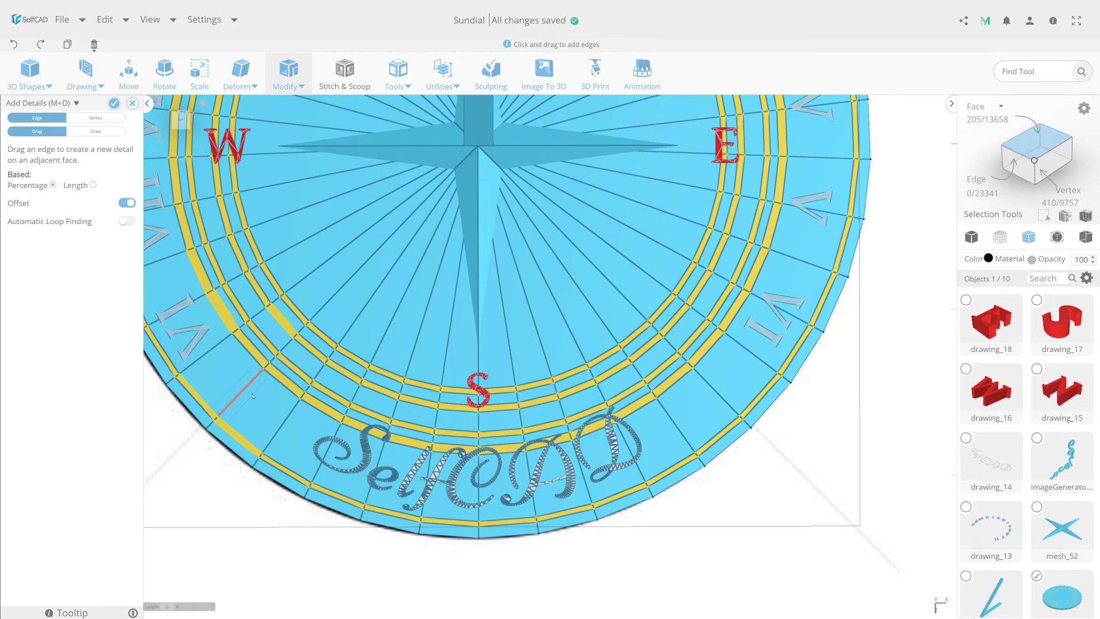
click(127, 203)
click(127, 221)
drag(254, 394, 250, 401)
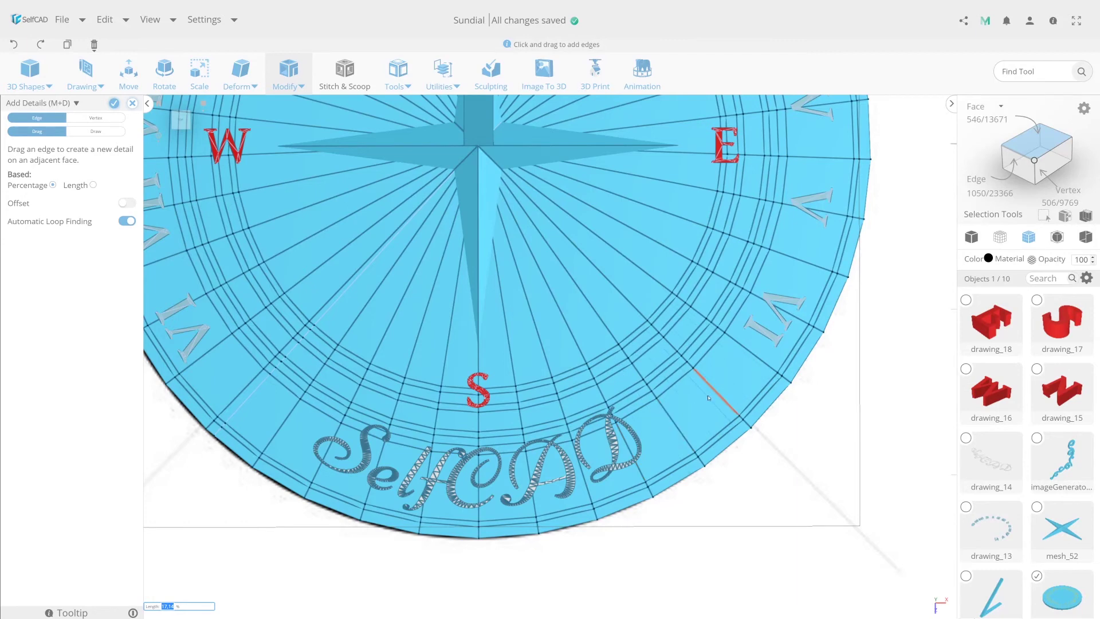
drag(708, 397, 712, 402)
click(113, 104)
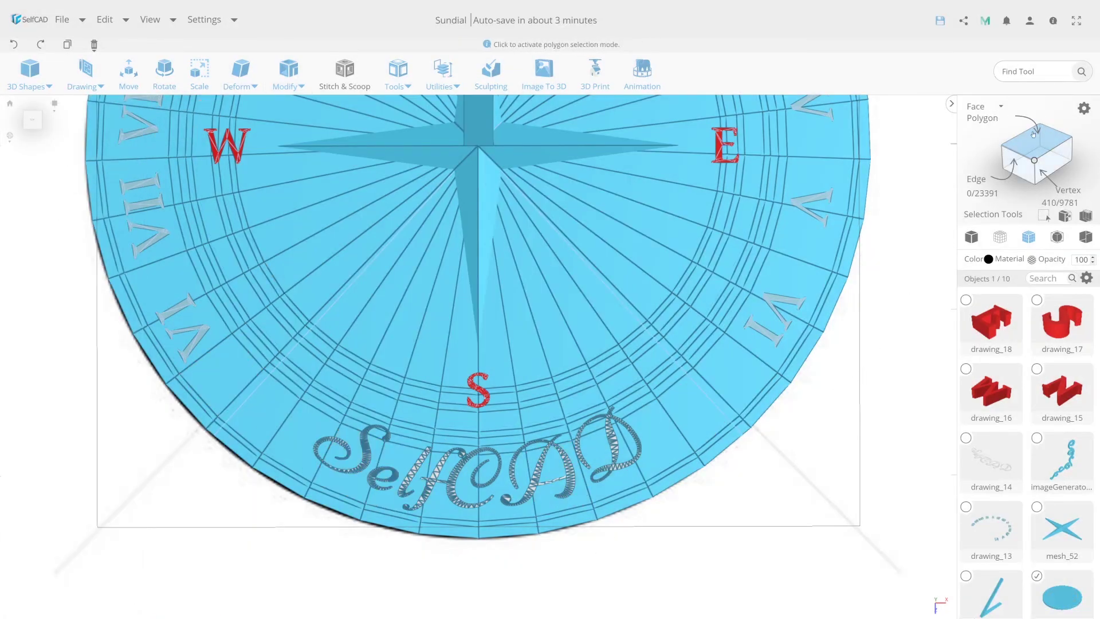
Step: Loop-select a face ring with a radial strip and add a few small dial faces
click(1083, 108)
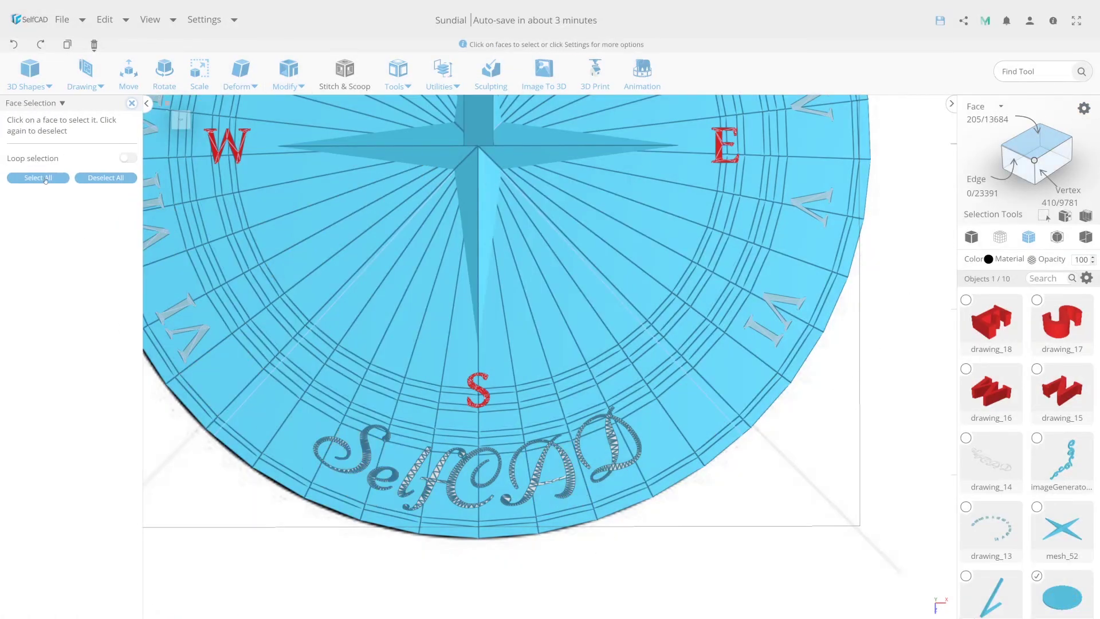
click(128, 157)
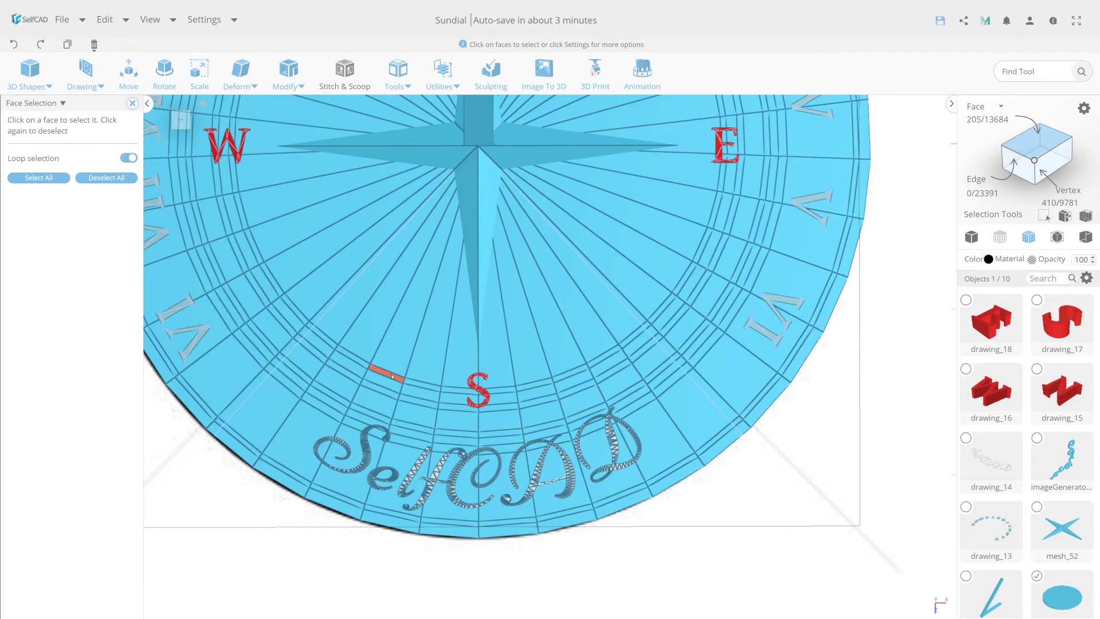
click(365, 364)
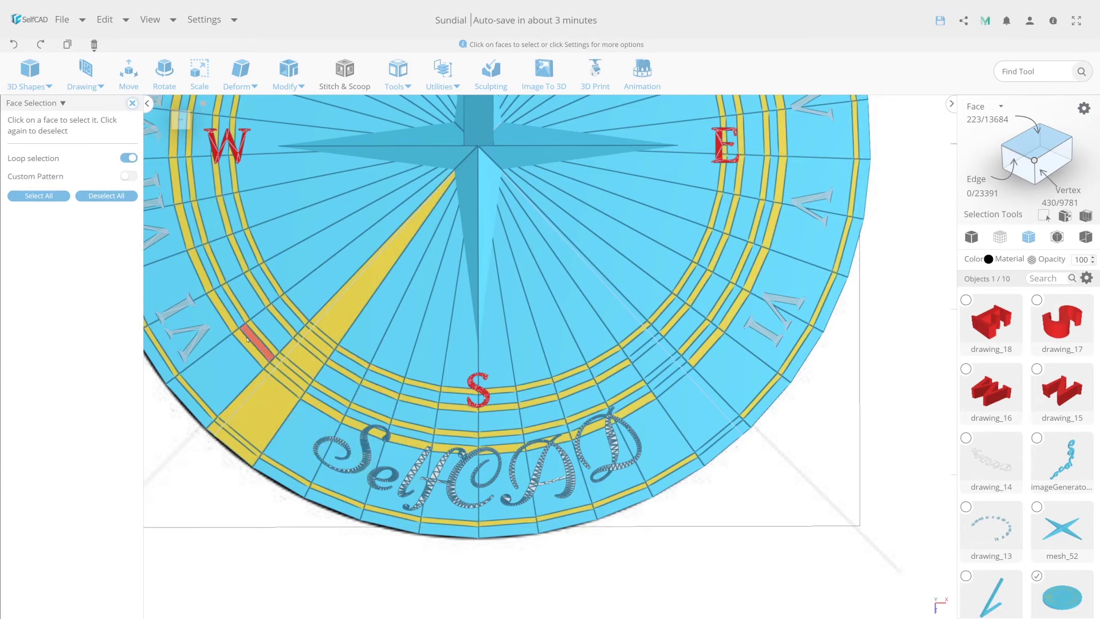
scroll(258, 396, down, 3)
scroll(401, 401, down, 2)
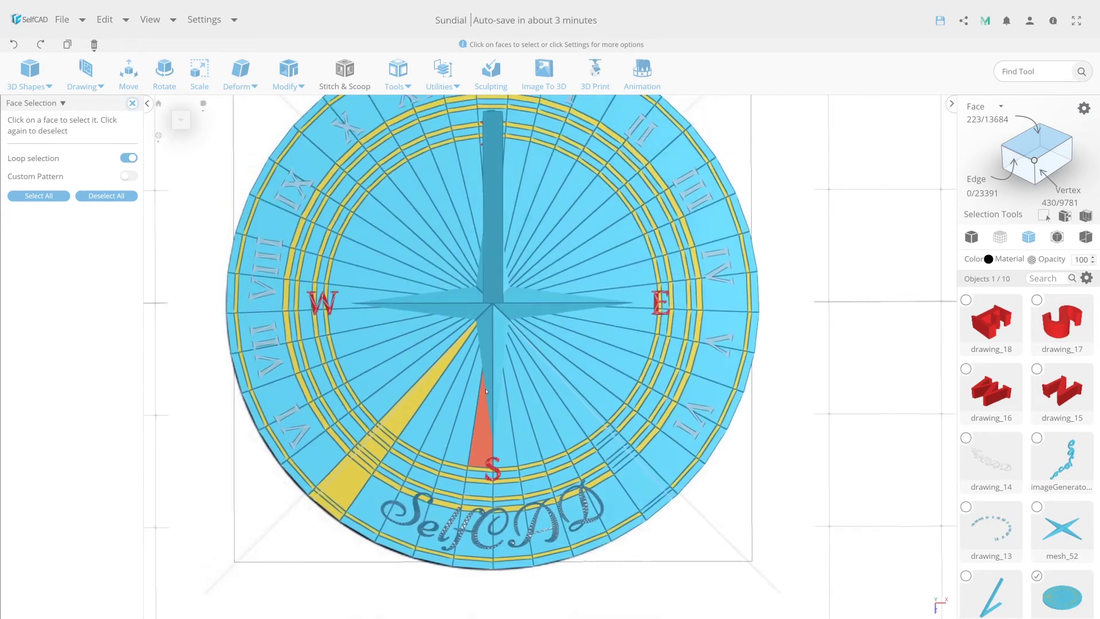
click(131, 103)
scroll(647, 401, up, 3)
scroll(711, 422, up, 1)
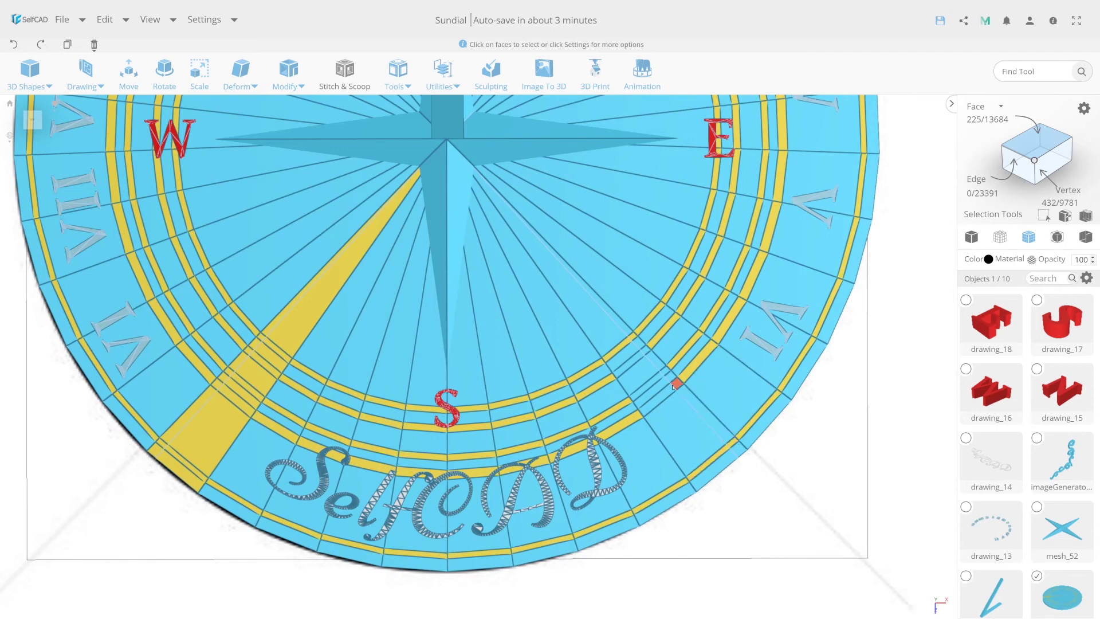
click(660, 369)
click(589, 345)
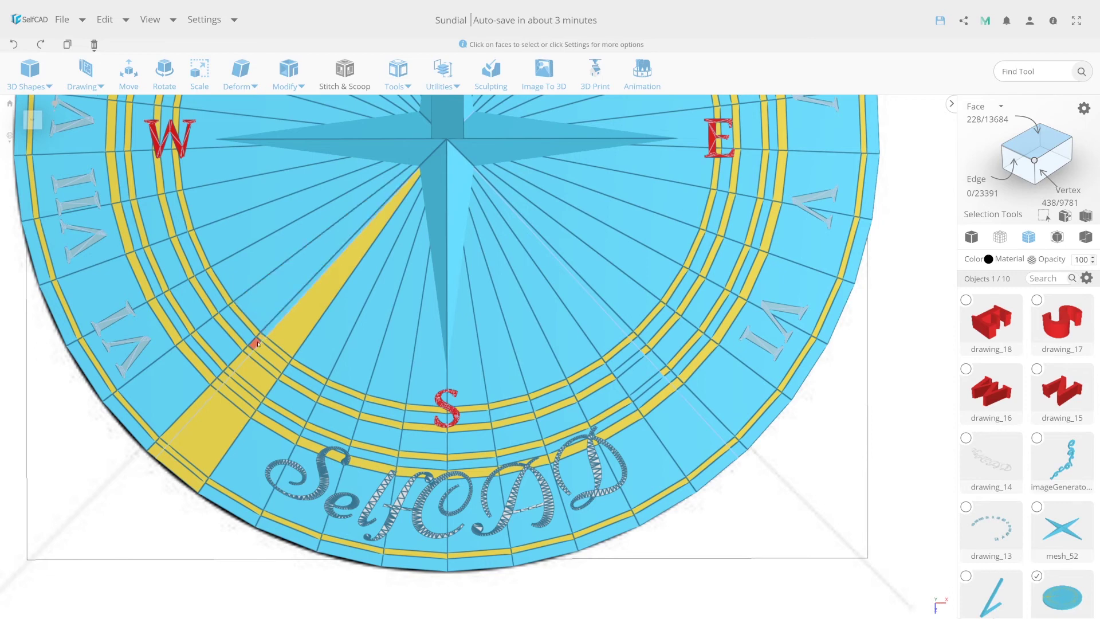
Step: Deselect faces around the yellow wedge and right-side ring pieces, leaving 195 faces
click(228, 372)
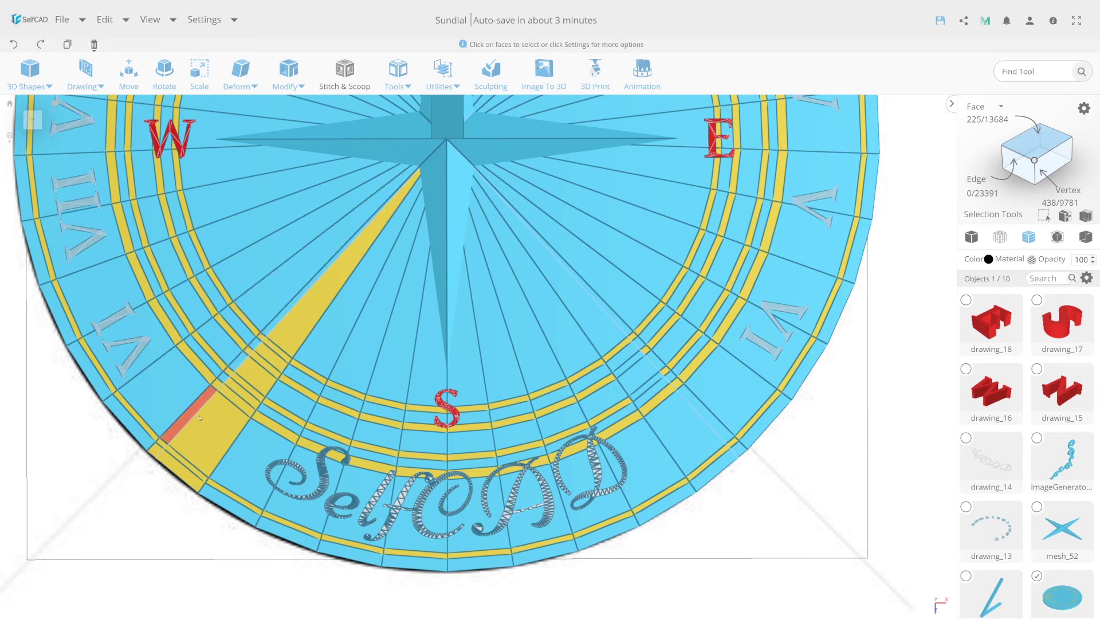
click(214, 441)
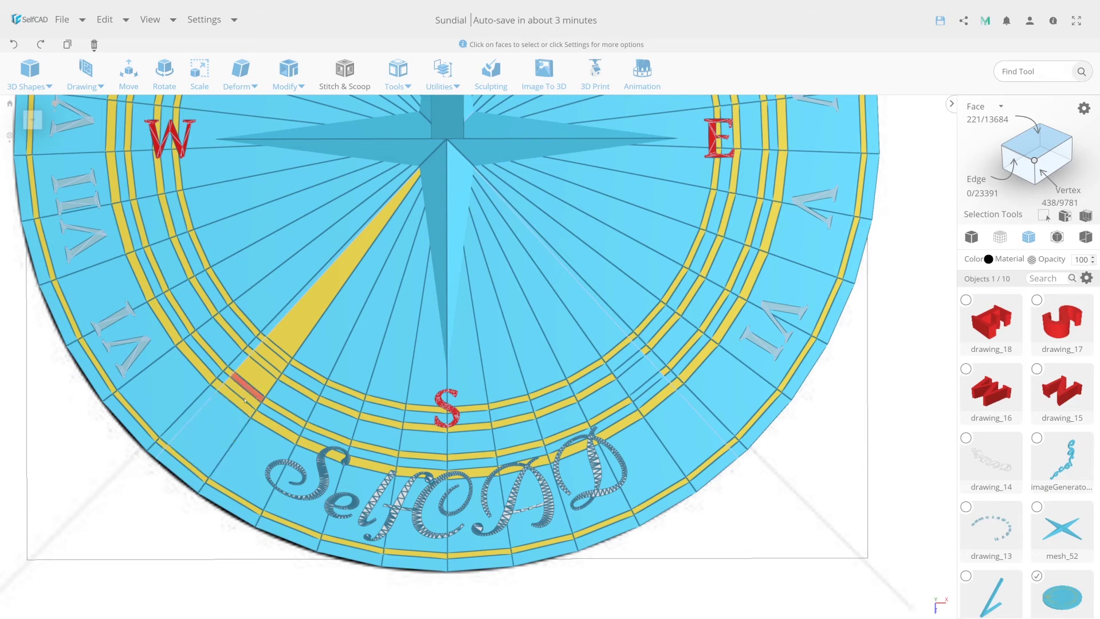
mouse_move(642, 543)
mouse_down()
mouse_move(441, 463)
mouse_move(340, 370)
mouse_up()
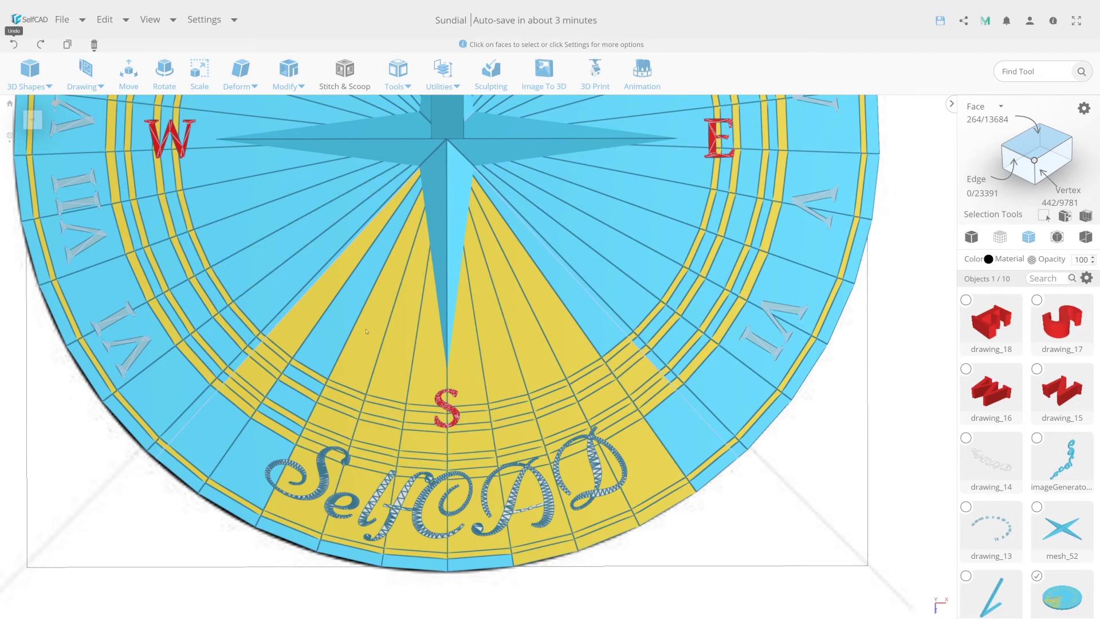
key(ctrl+z)
drag(687, 536, 446, 392)
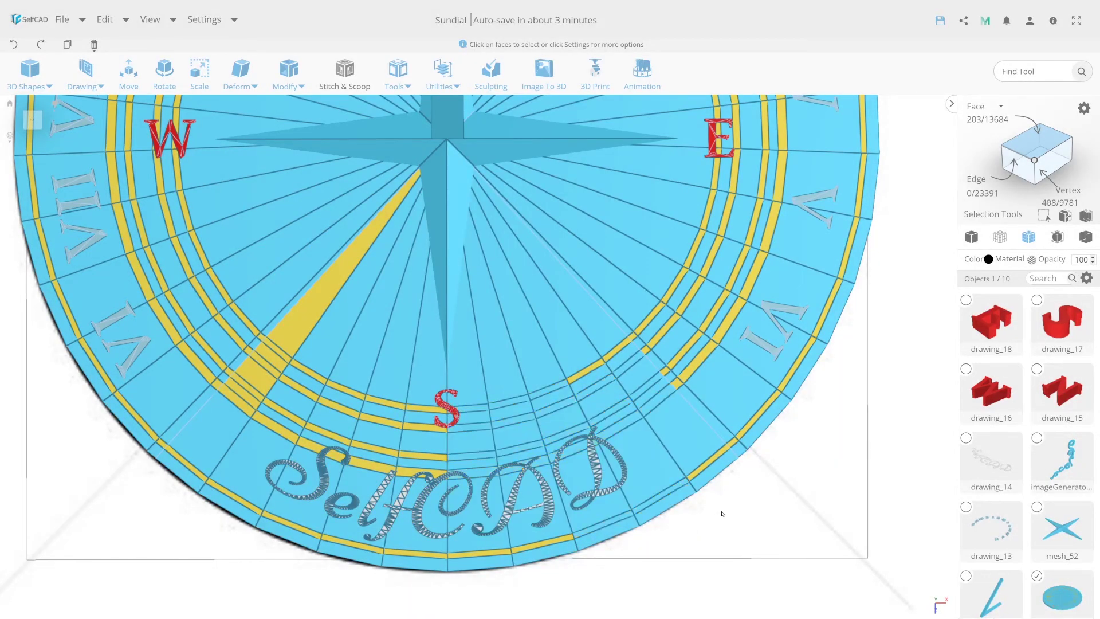
drag(726, 485, 692, 452)
click(646, 350)
click(631, 338)
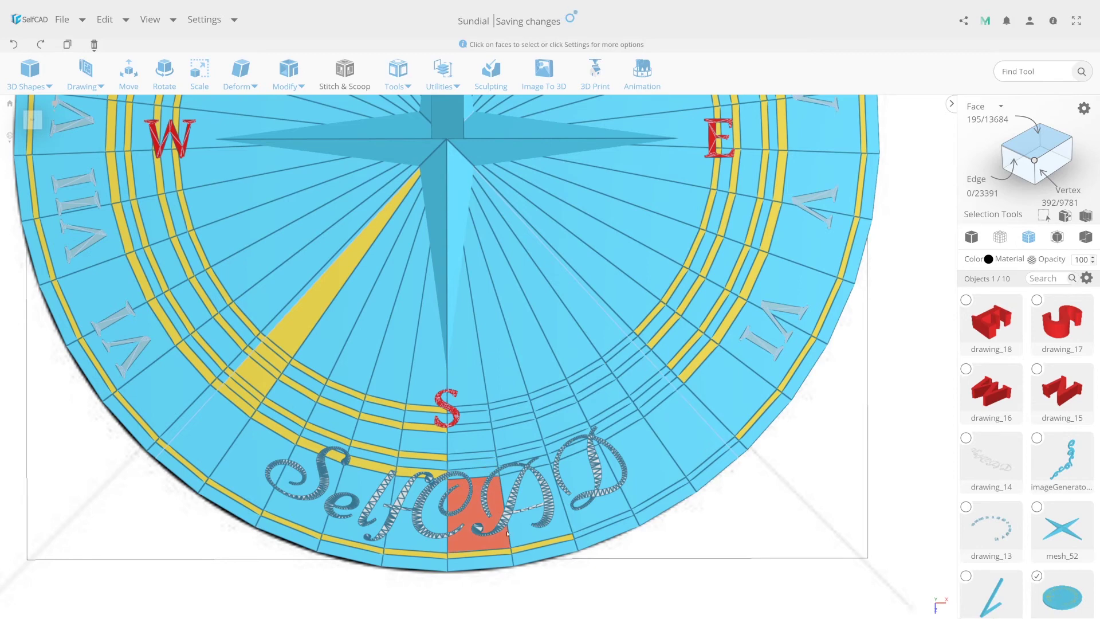
Step: Restore the 195-face selection and box-deselect the yellow wedge and lower-left rim faces
click(519, 555)
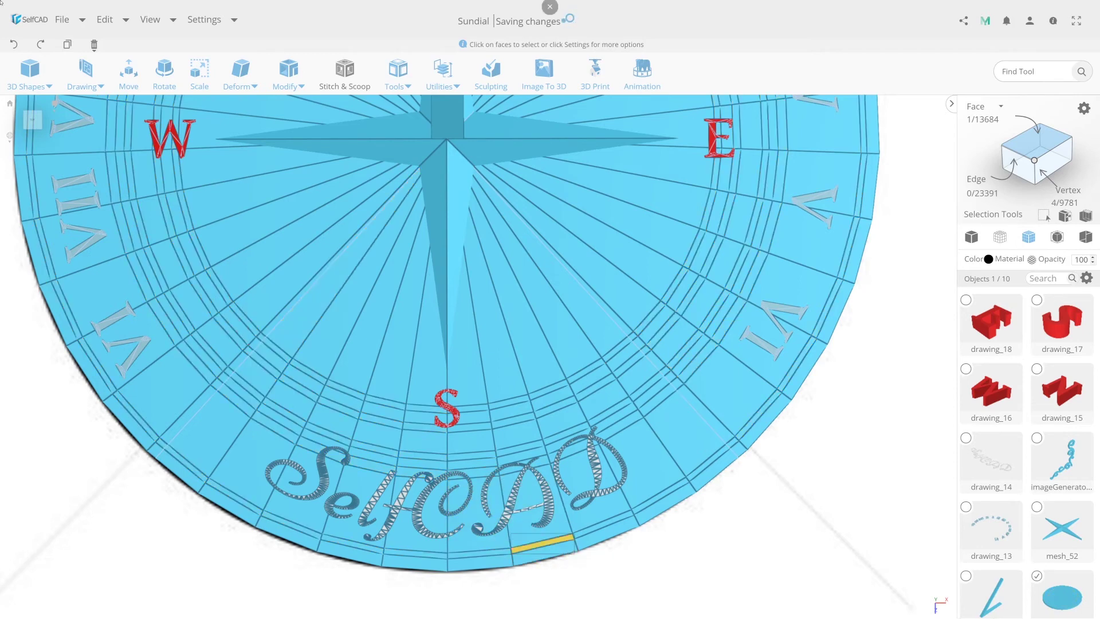
click(14, 45)
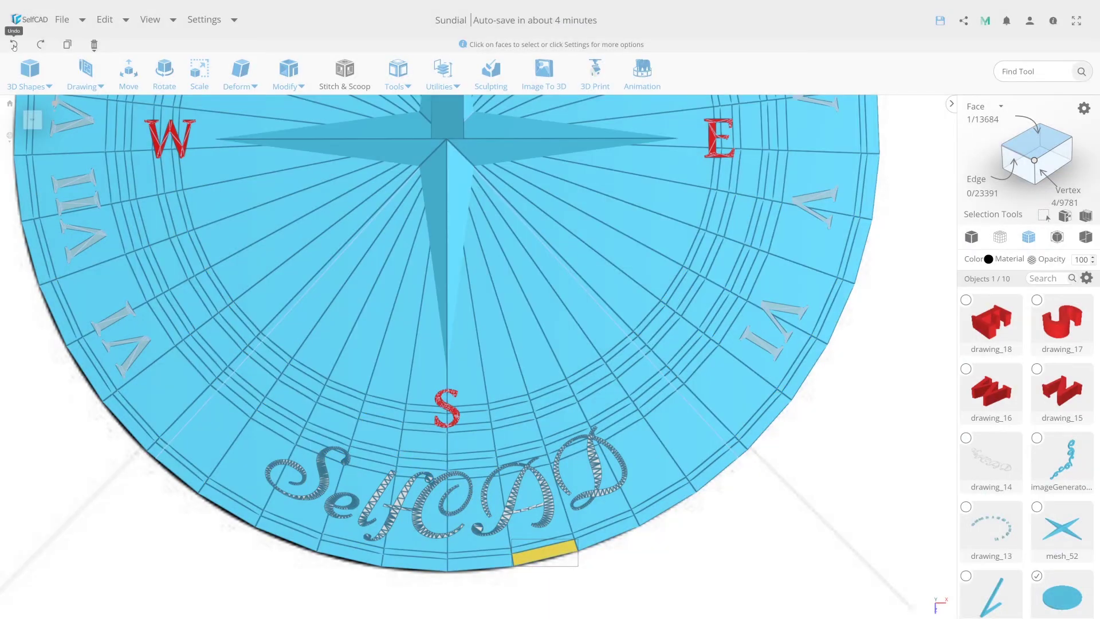
click(538, 554)
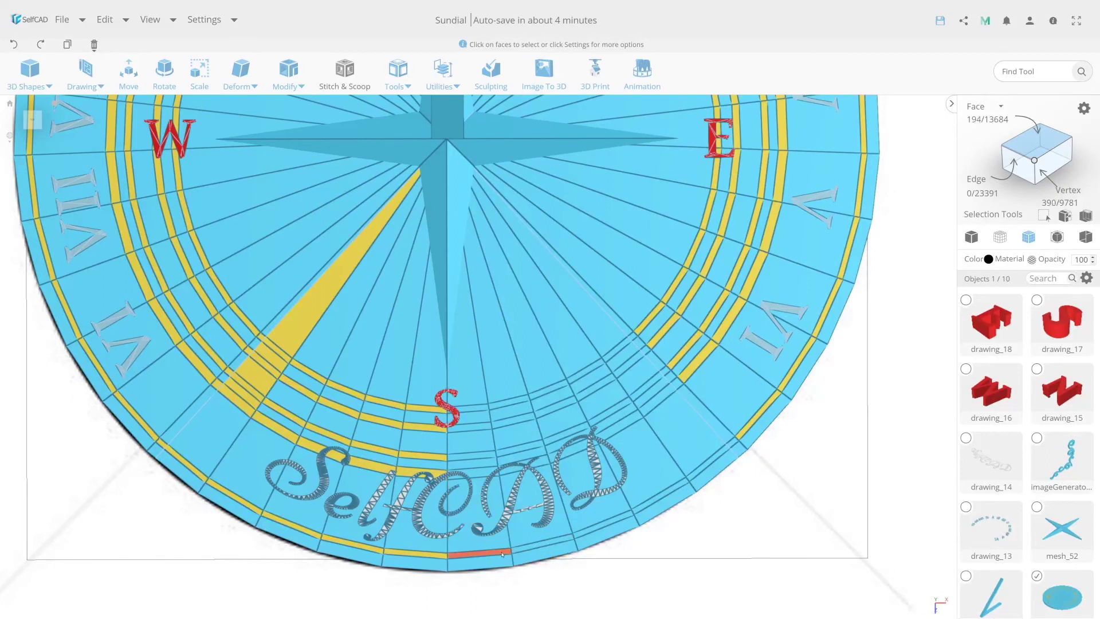
drag(498, 573, 294, 375)
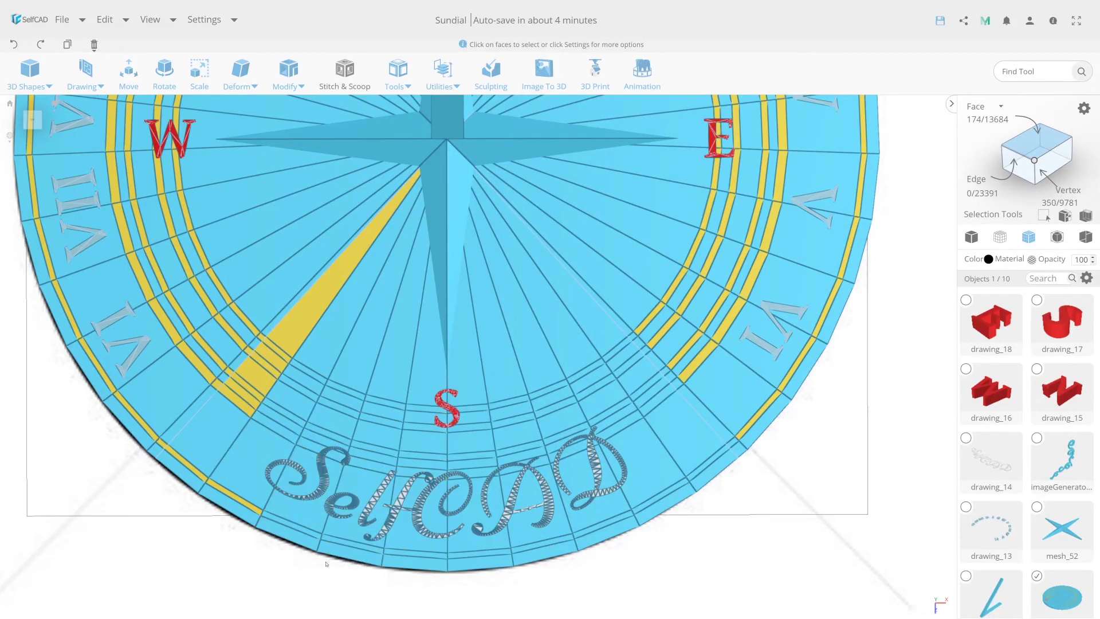
drag(307, 560, 250, 498)
drag(246, 393, 290, 430)
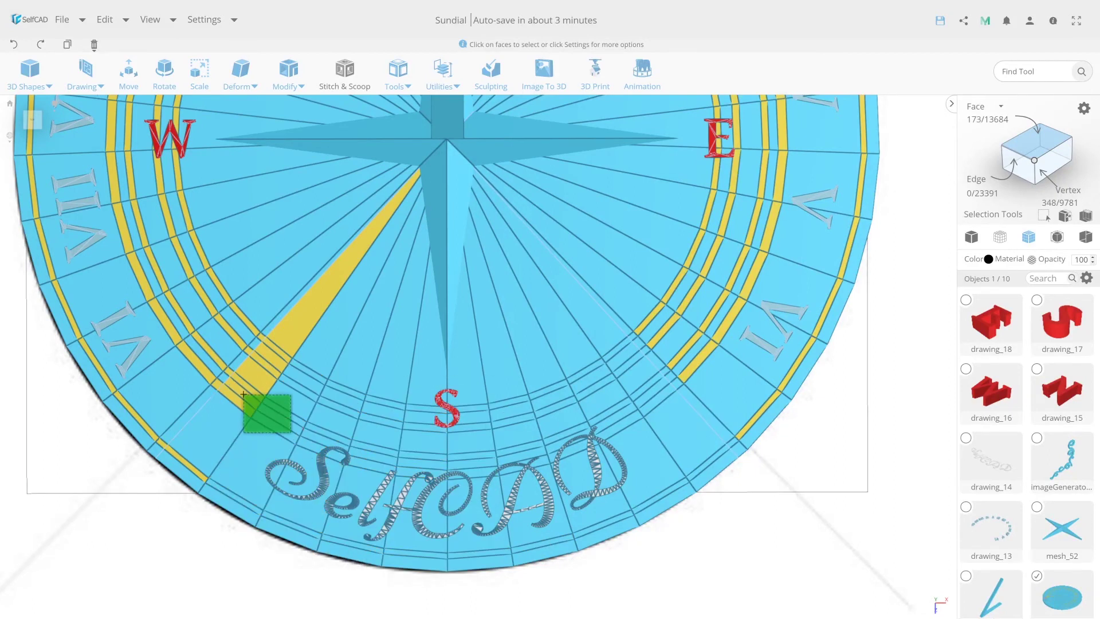
drag(313, 388, 266, 356)
drag(232, 515, 177, 460)
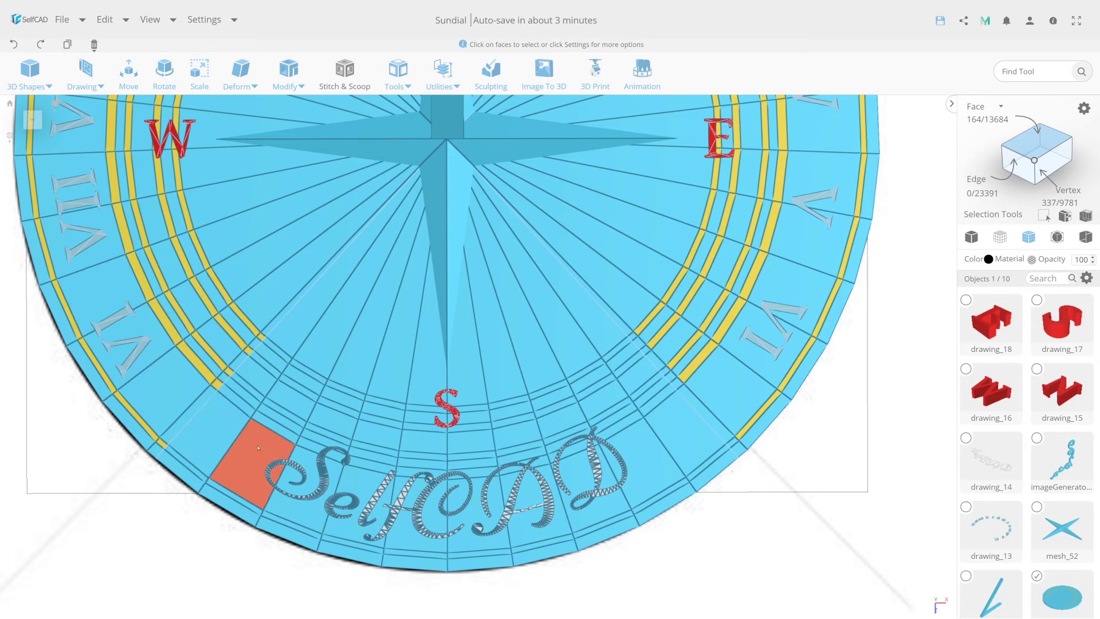
Step: Add lower-right and lower-left rim faces, bringing the selection to 177 faces
scroll(222, 415, down, 3)
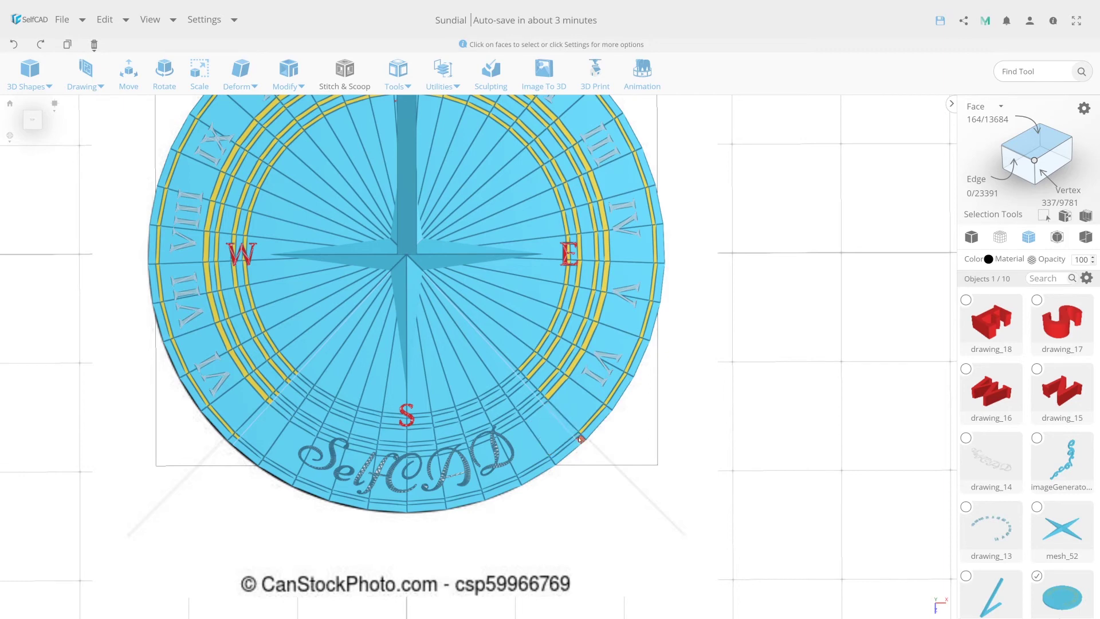
click(546, 401)
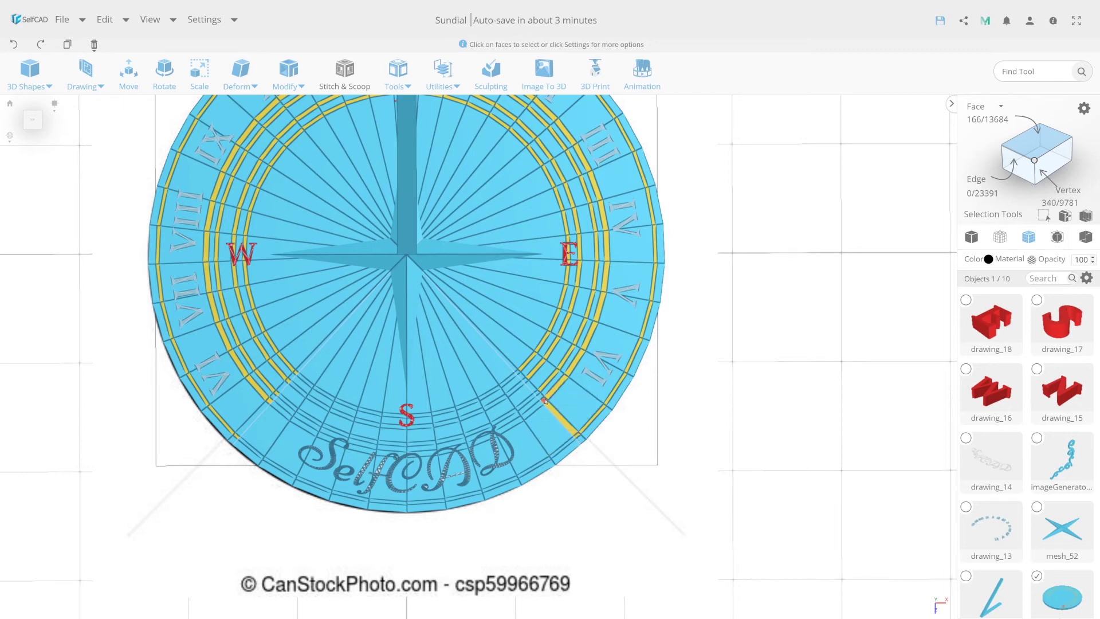
click(541, 398)
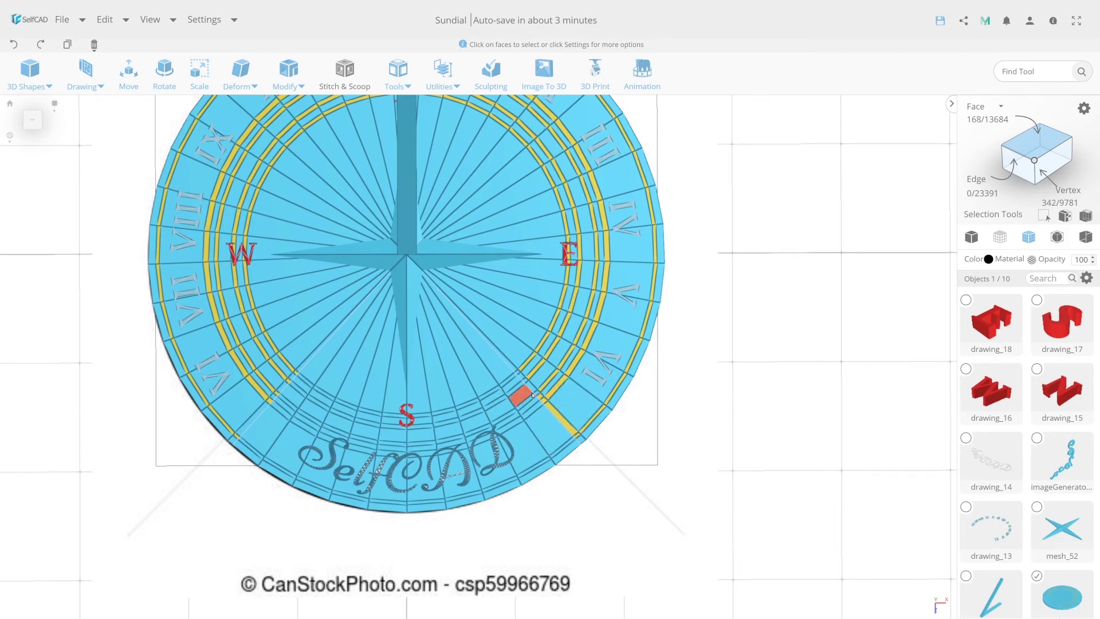
click(537, 394)
scroll(291, 428, up, 3)
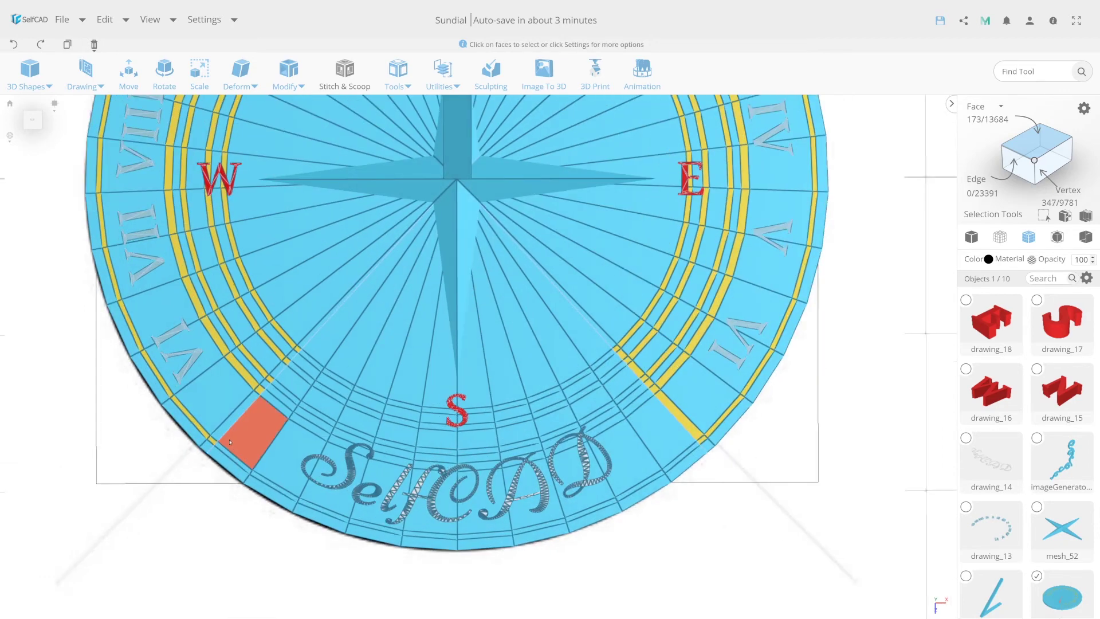
click(235, 405)
click(221, 435)
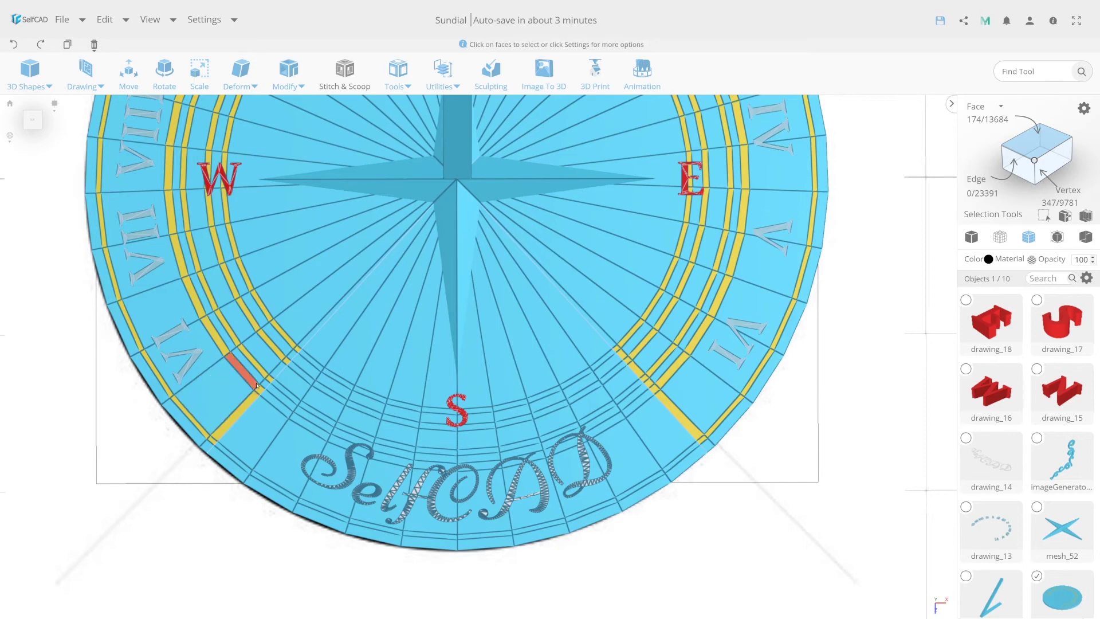
click(266, 384)
scroll(298, 361, down, 3)
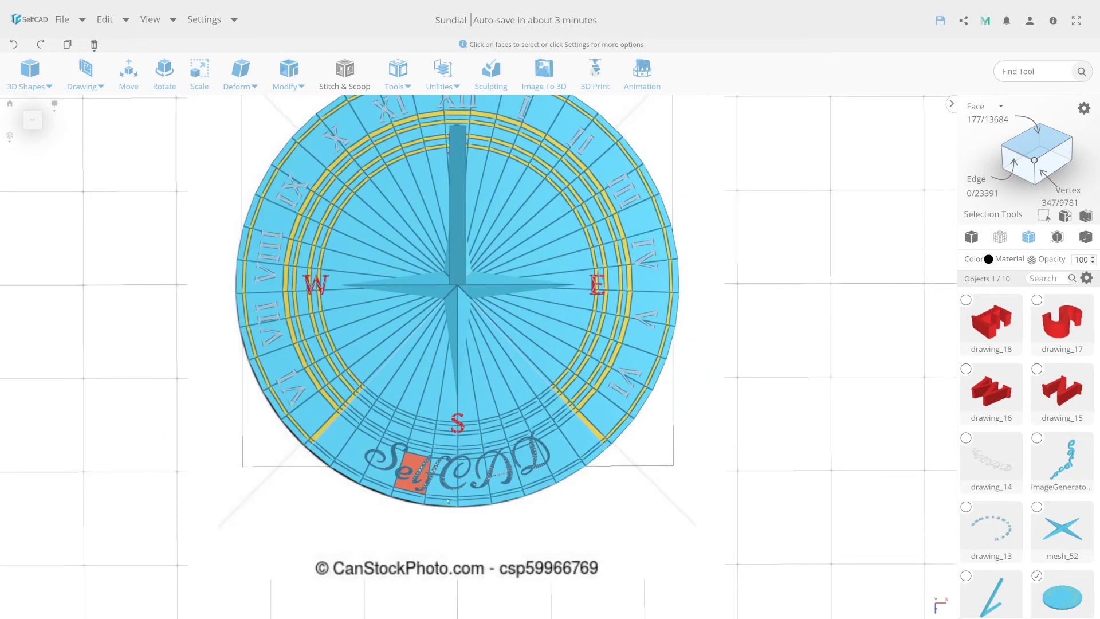
drag(412, 467, 370, 428)
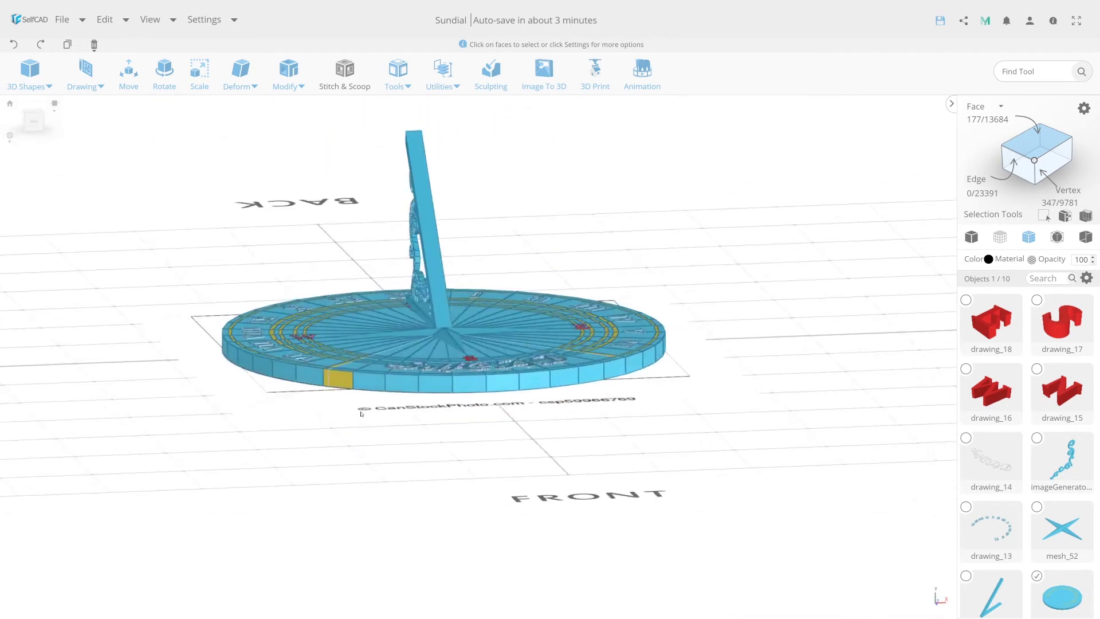
Step: Deselect the yellow rim faces and check the dial from top-down and tilted views
click(338, 381)
mouse_move(341, 390)
mouse_down()
mouse_move(606, 437)
mouse_move(386, 469)
mouse_move(390, 535)
mouse_move(600, 552)
mouse_up()
scroll(606, 426, up, 2)
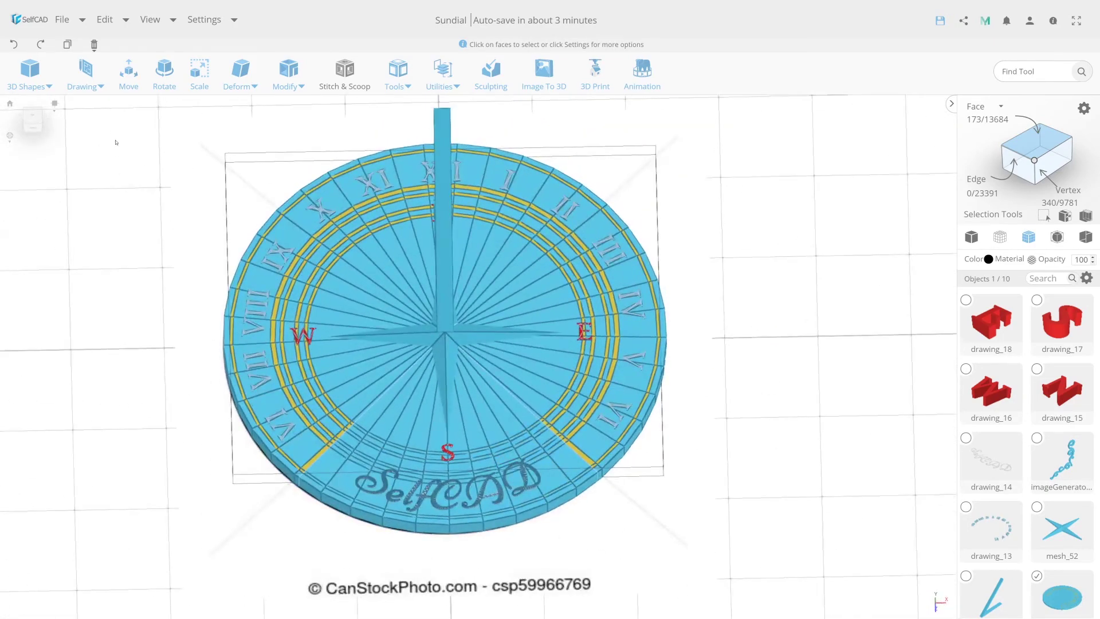
click(33, 120)
scroll(391, 420, up, 3)
scroll(391, 420, up, 2)
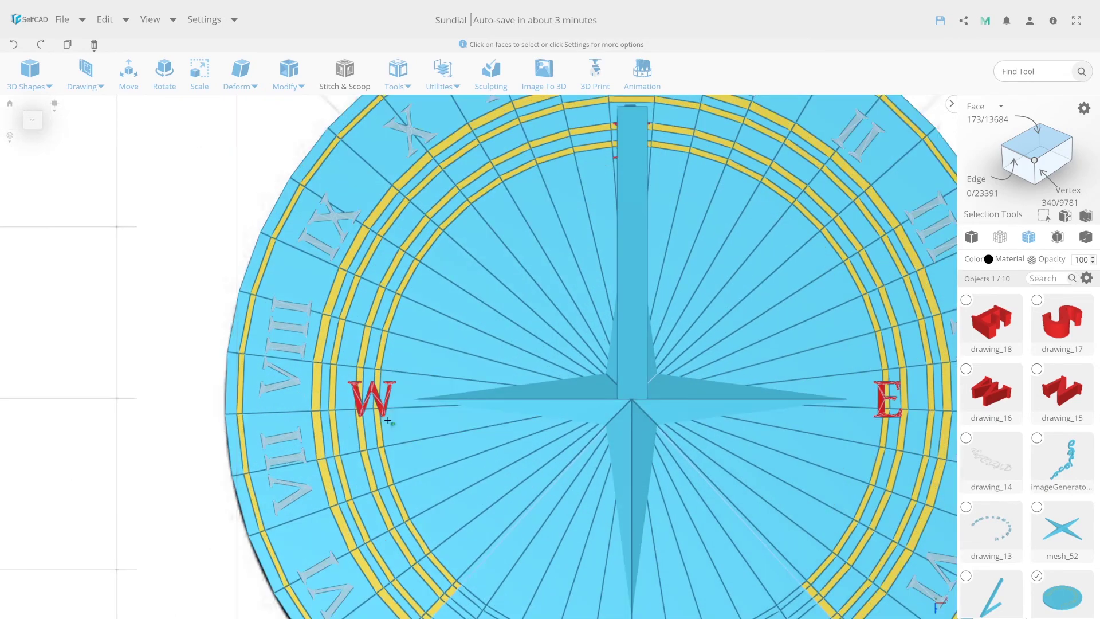
right_drag(671, 328, 581, 417)
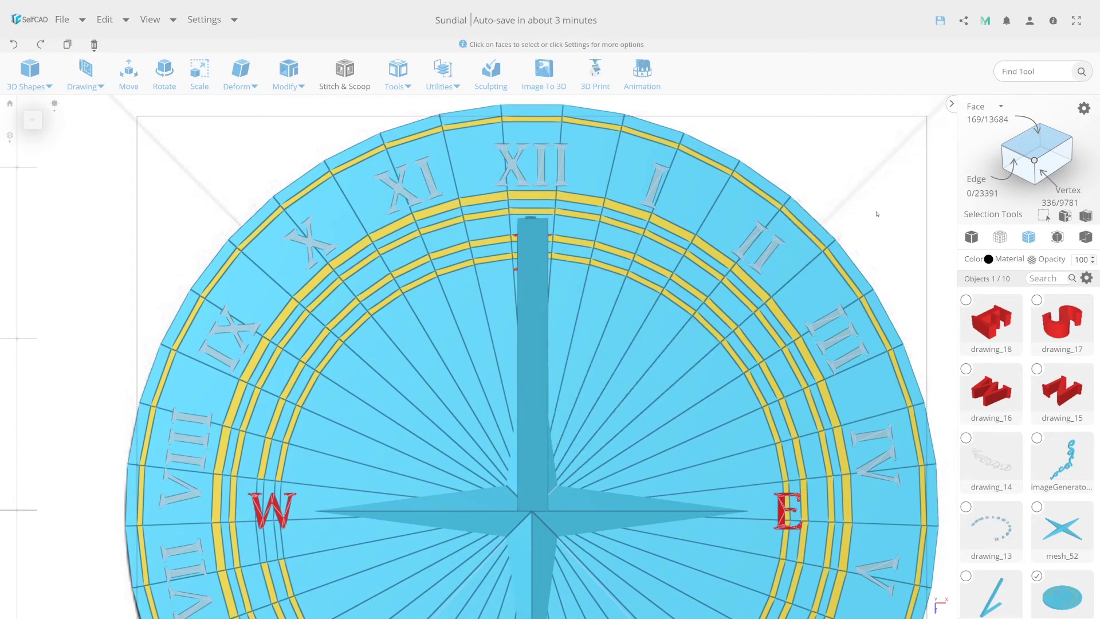
mouse_move(877, 213)
mouse_down()
mouse_move(571, 144)
mouse_move(683, 366)
mouse_up()
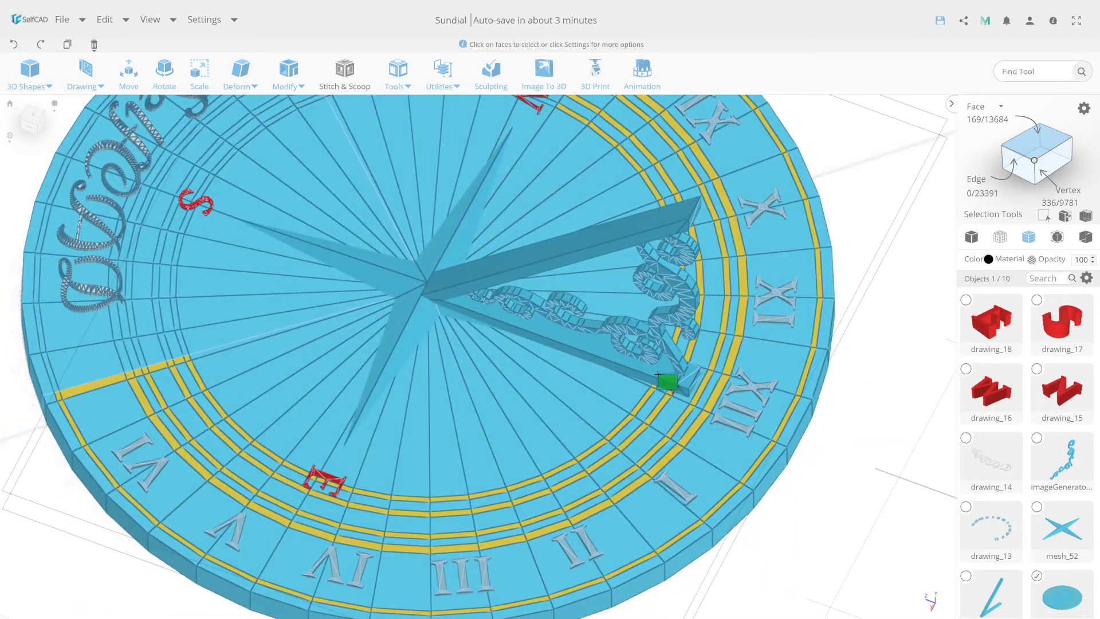
Step: Deselect stray faces at the gnomon tip and E marker, adding an outer ring face near VI
click(663, 388)
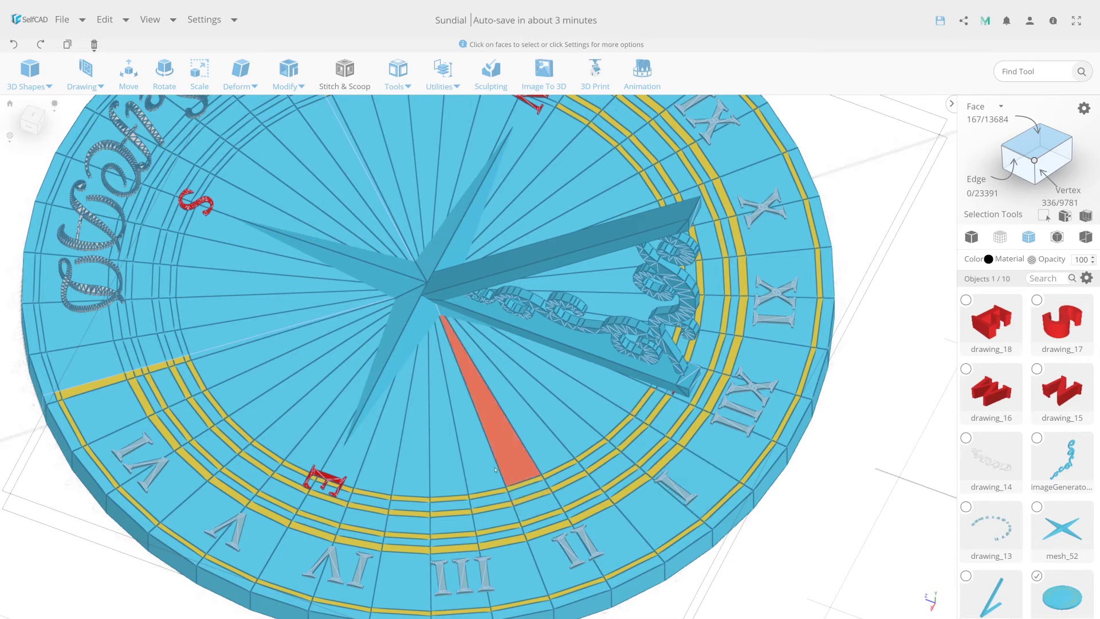
click(200, 424)
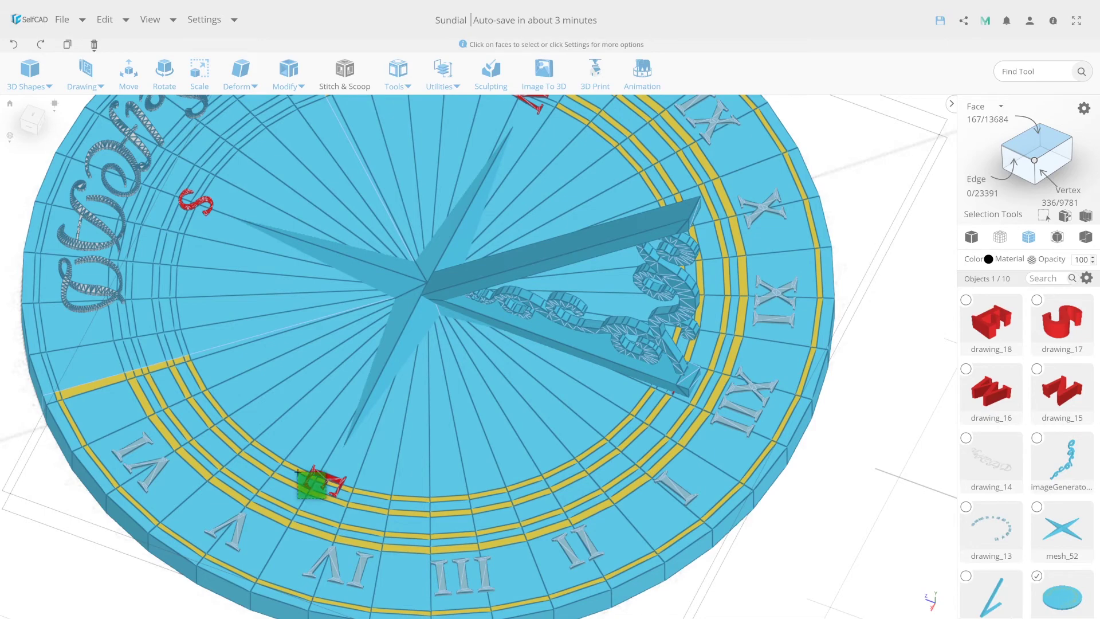
click(323, 496)
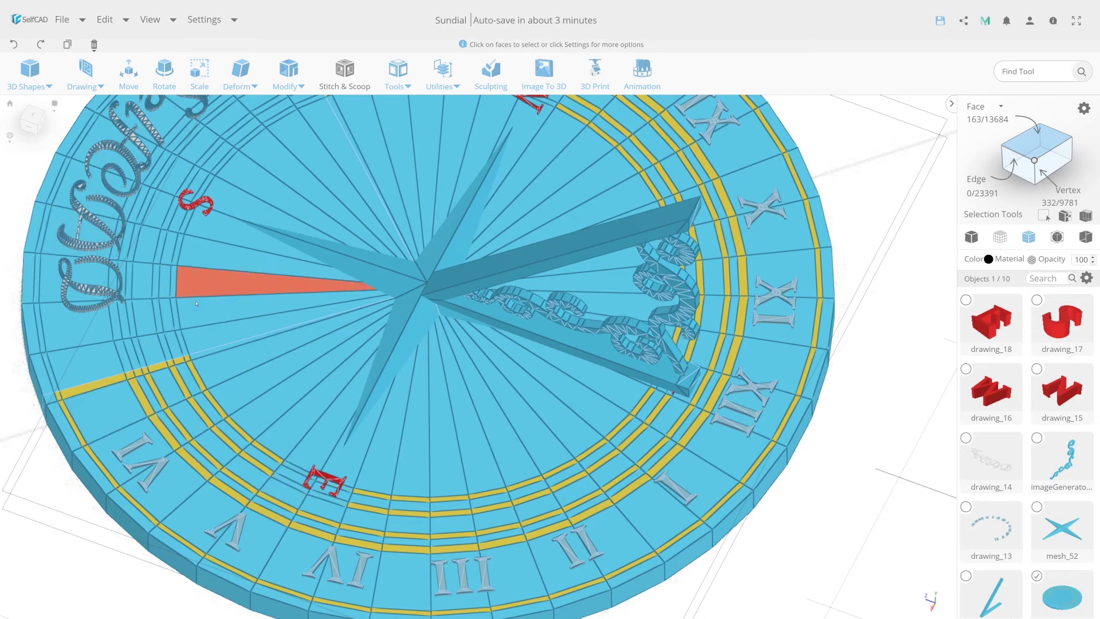
mouse_move(344, 281)
right_down()
mouse_move(466, 294)
mouse_move(566, 350)
right_up()
scroll(566, 350, down, 2)
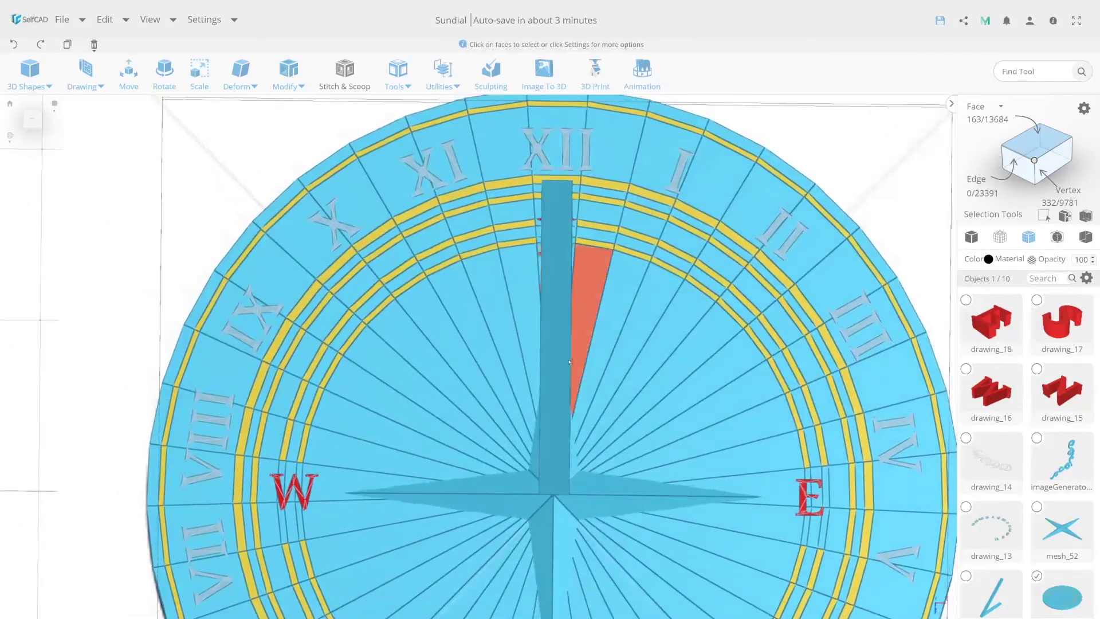
scroll(579, 355, down, 2)
scroll(592, 360, down, 2)
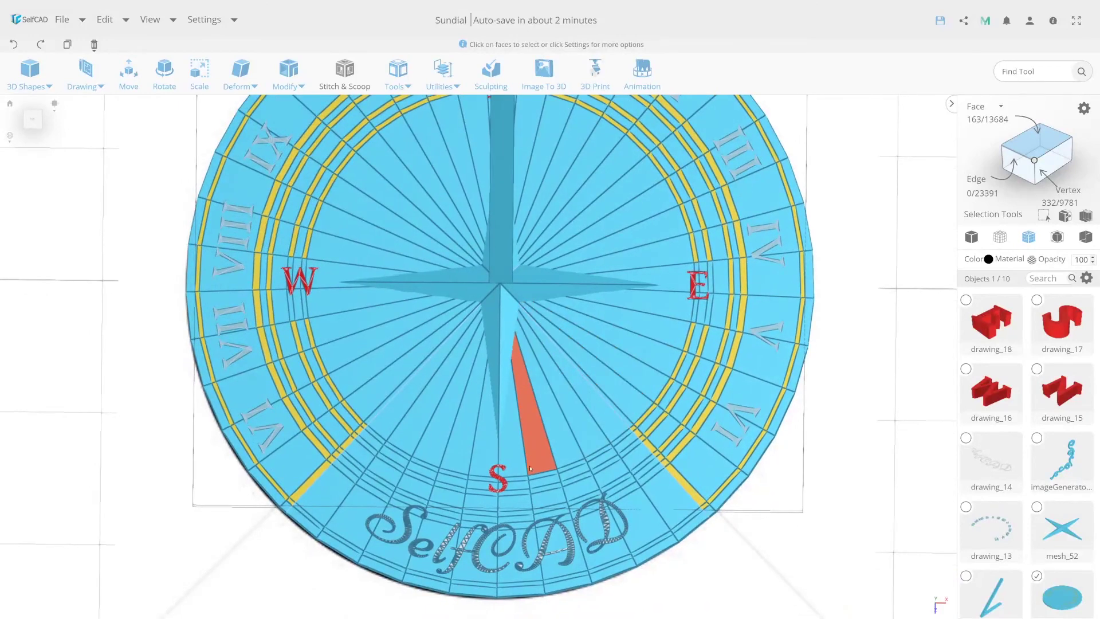
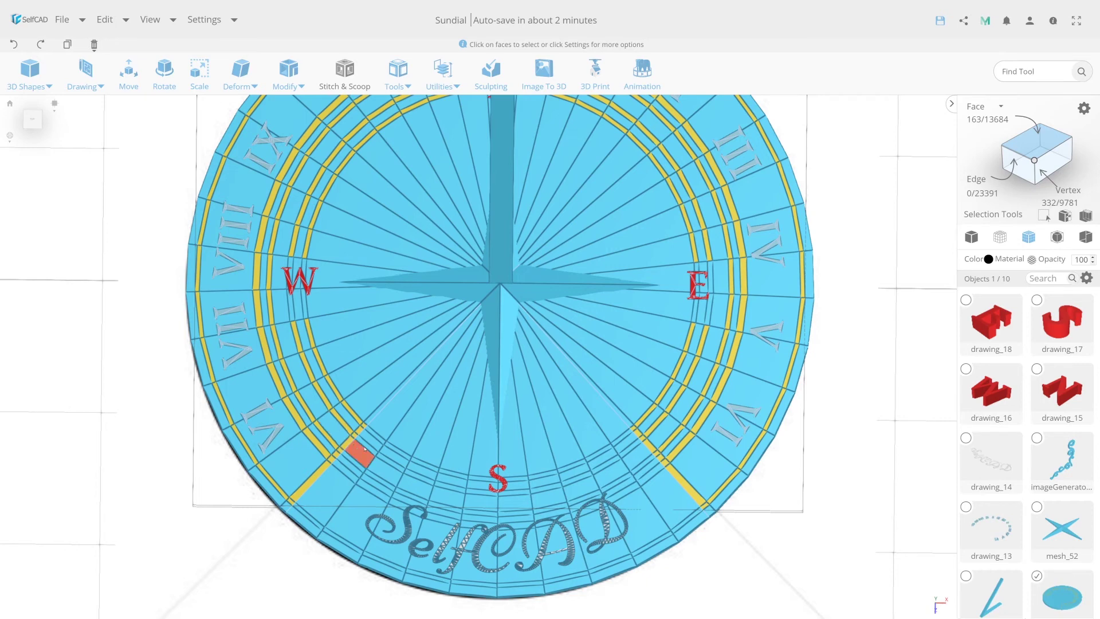
Step: Add the remaining bottom-arc ring faces near S to the selection, totalling 179 faces
click(361, 448)
click(391, 461)
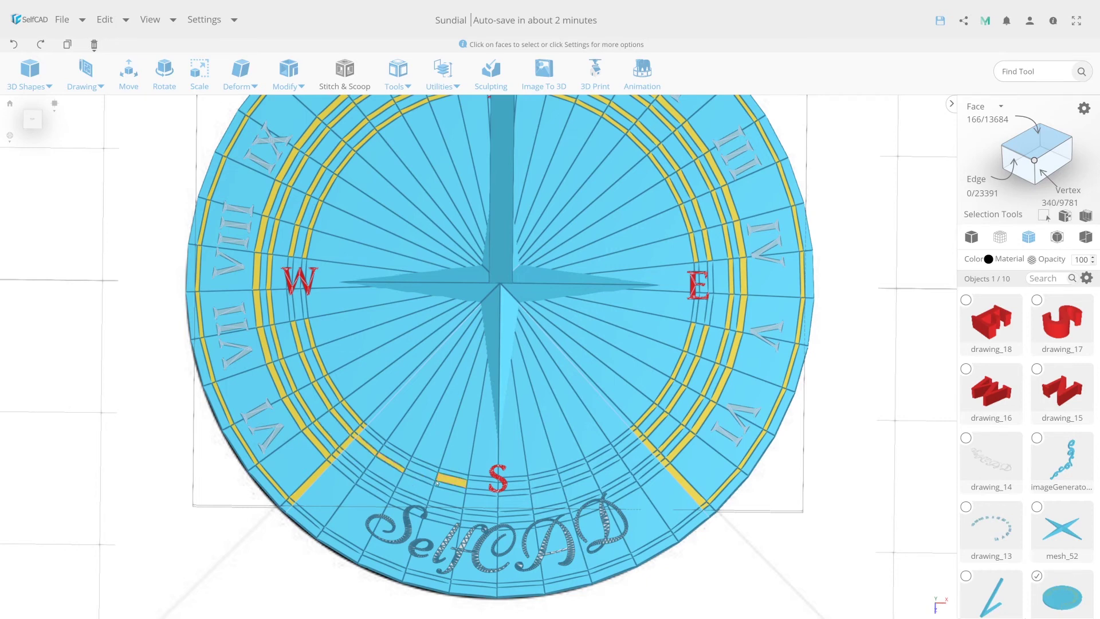
click(419, 479)
click(478, 491)
click(545, 496)
click(579, 484)
click(610, 466)
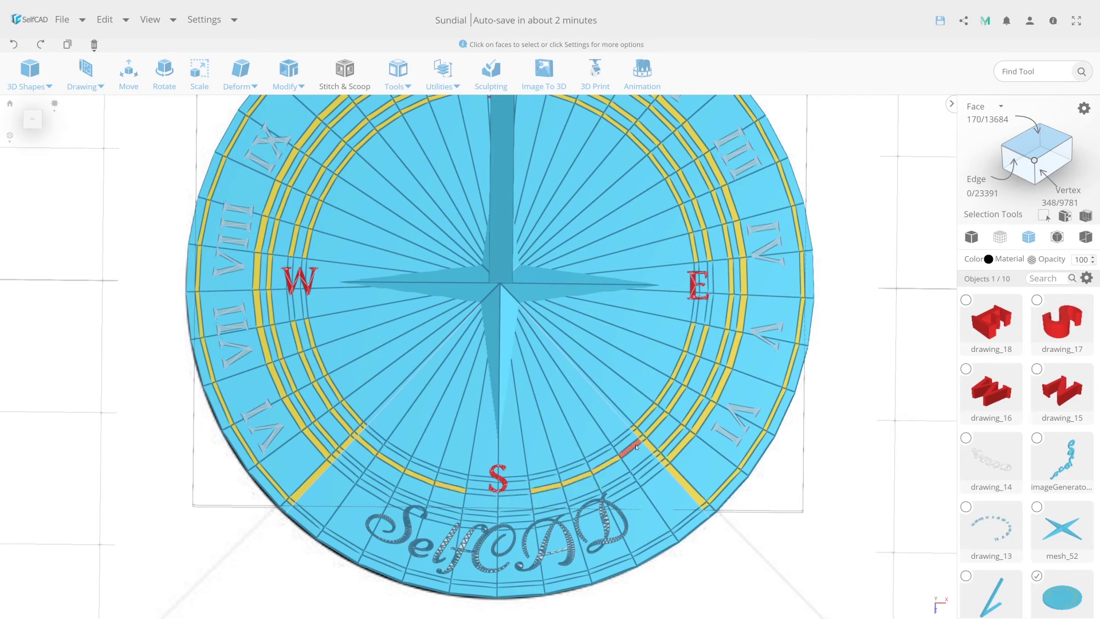
click(607, 452)
click(578, 464)
click(544, 476)
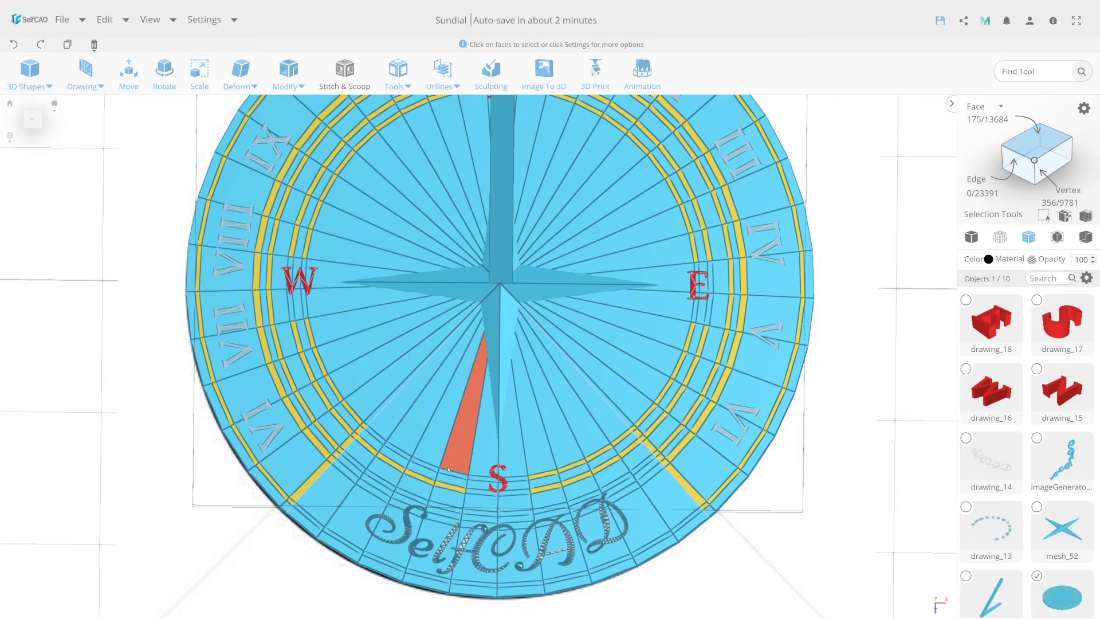
click(431, 470)
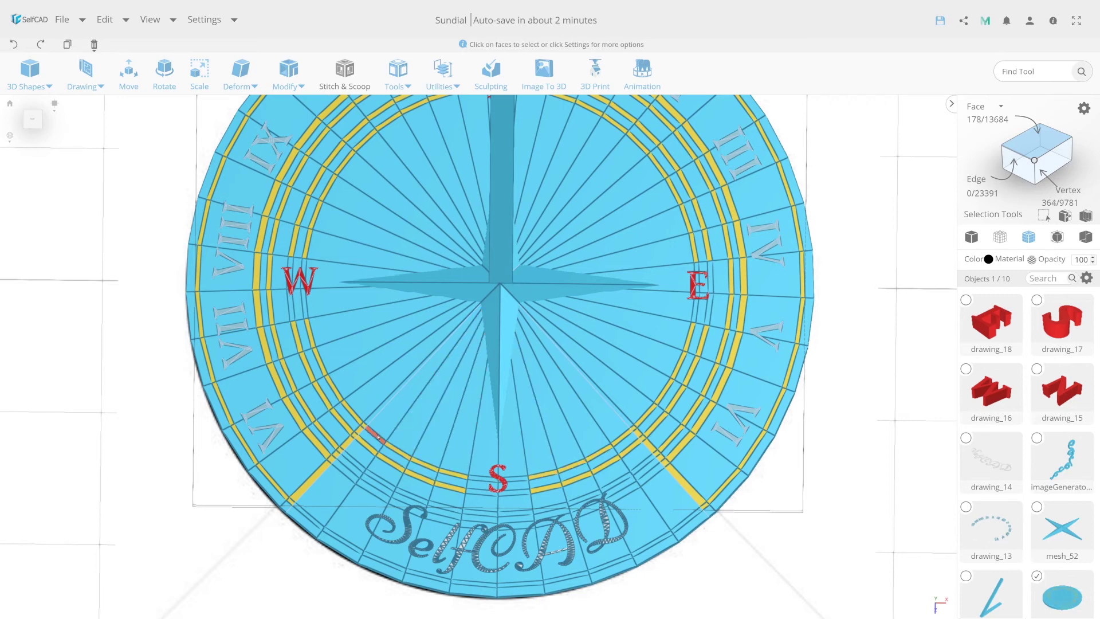
scroll(559, 485, down, 5)
scroll(559, 485, up, 3)
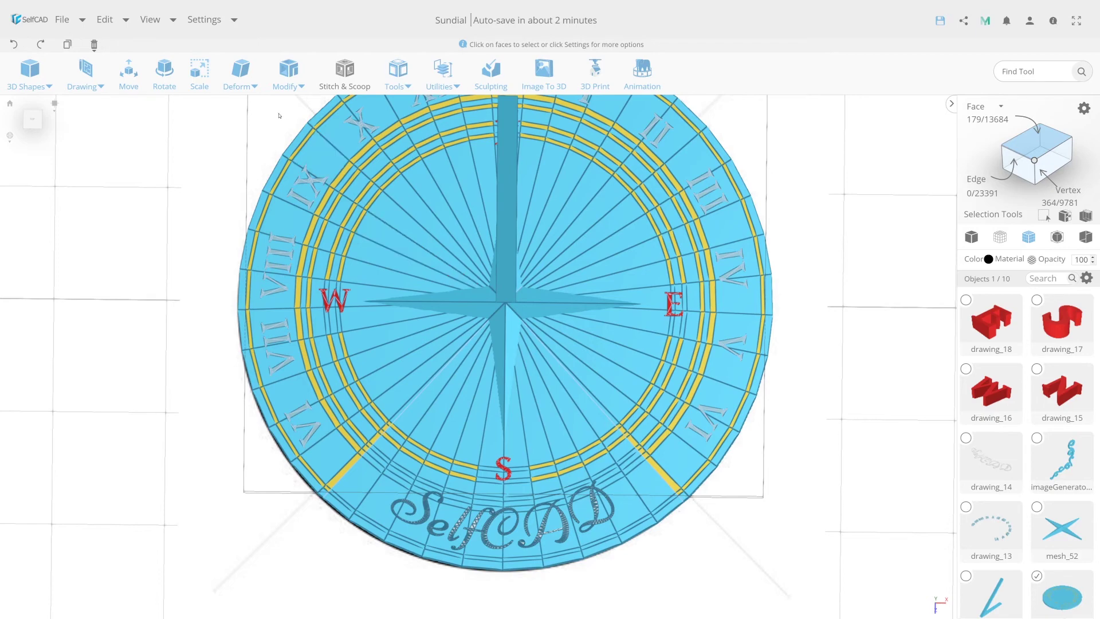
Step: Extrude the 179 selected ring faces upward by 1.14 and apply it
click(288, 73)
click(303, 119)
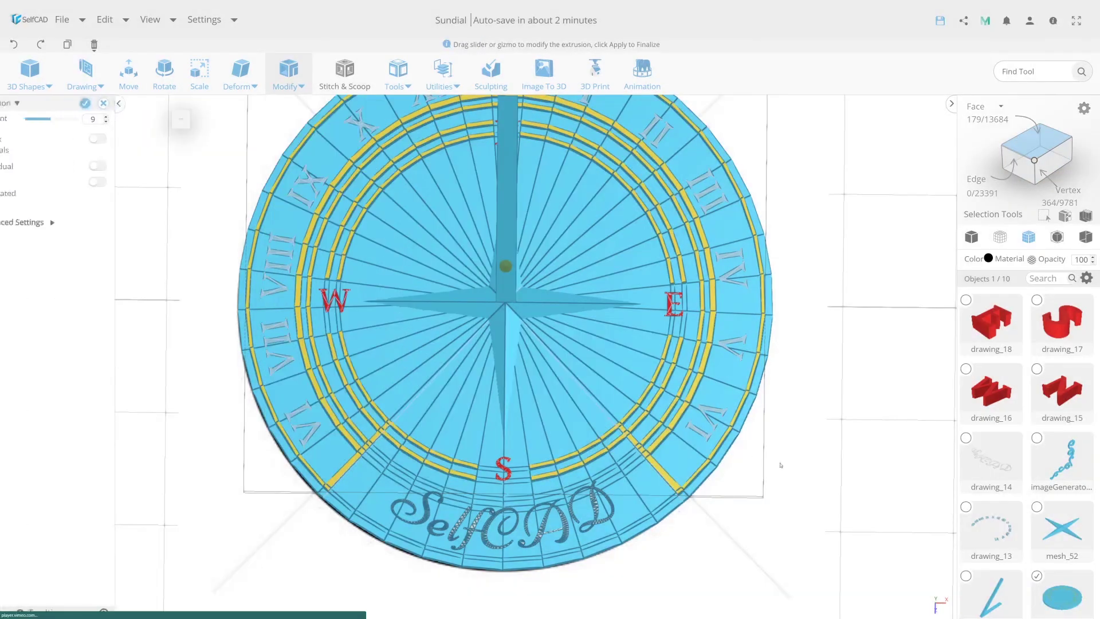
right_drag(573, 366, 619, 229)
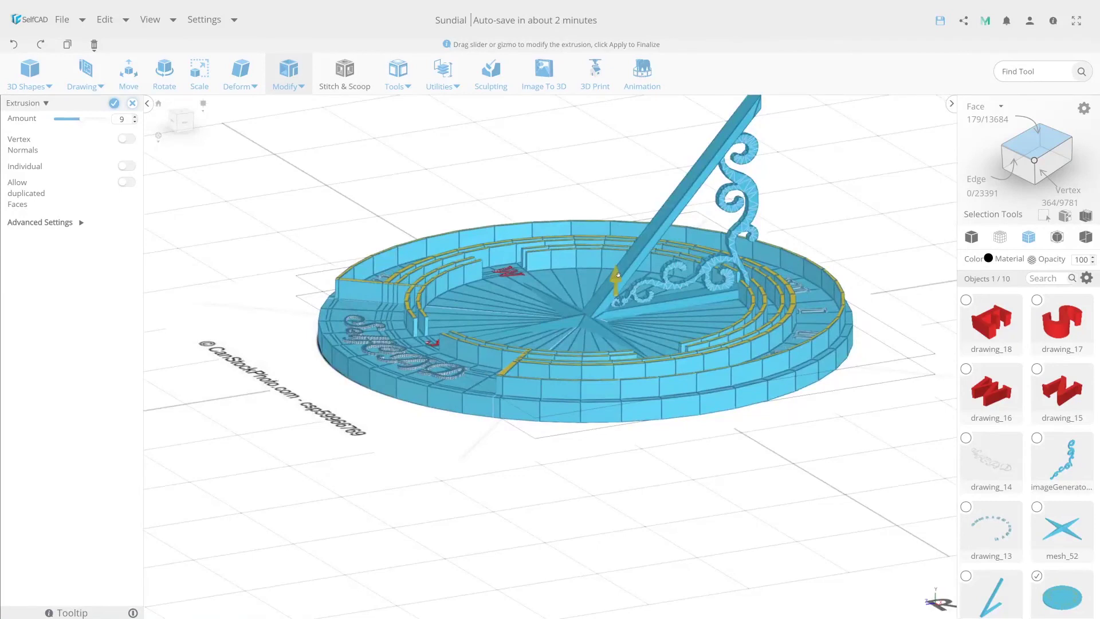
drag(615, 274, 630, 289)
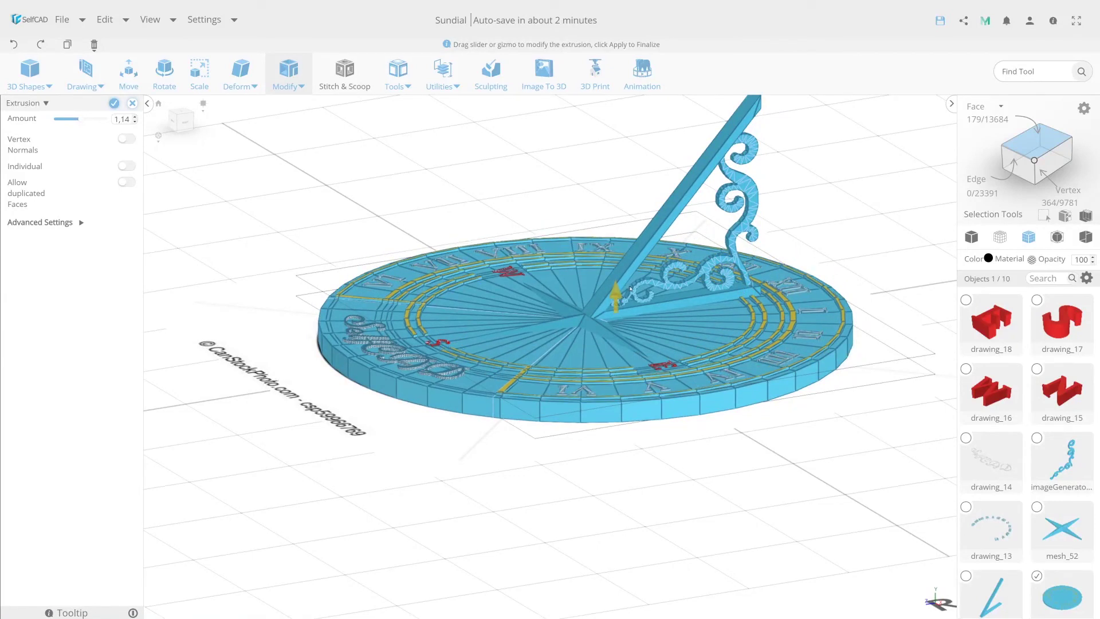
mouse_move(275, 313)
right_down()
mouse_move(664, 322)
mouse_move(395, 312)
right_up()
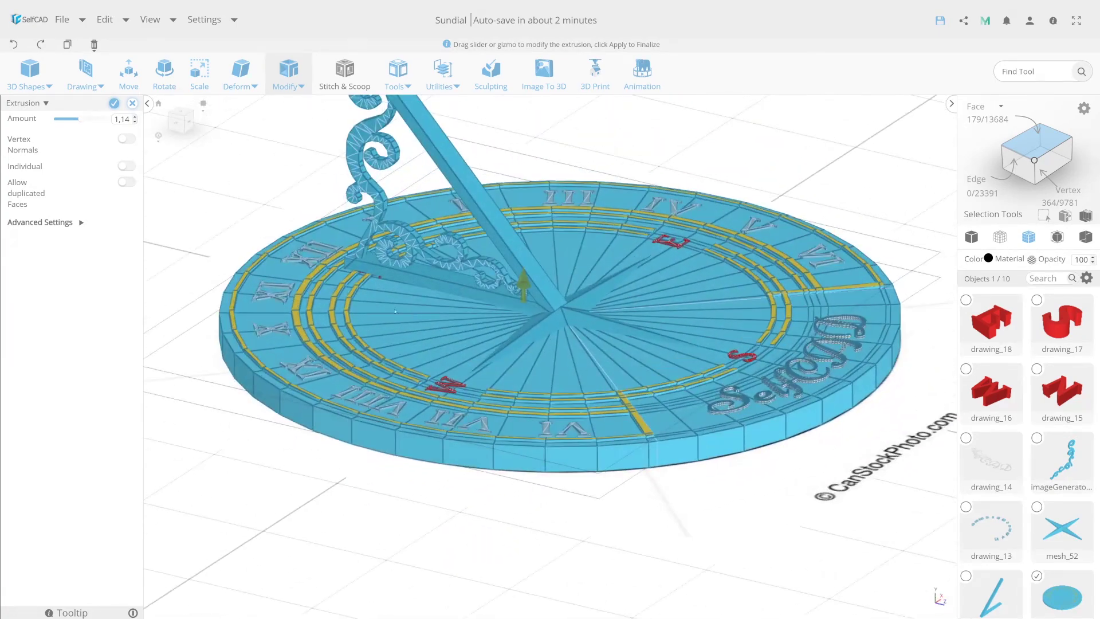
click(114, 103)
Step: Inset the raised ring faces by 0.26 to form narrow yellow bands
click(288, 80)
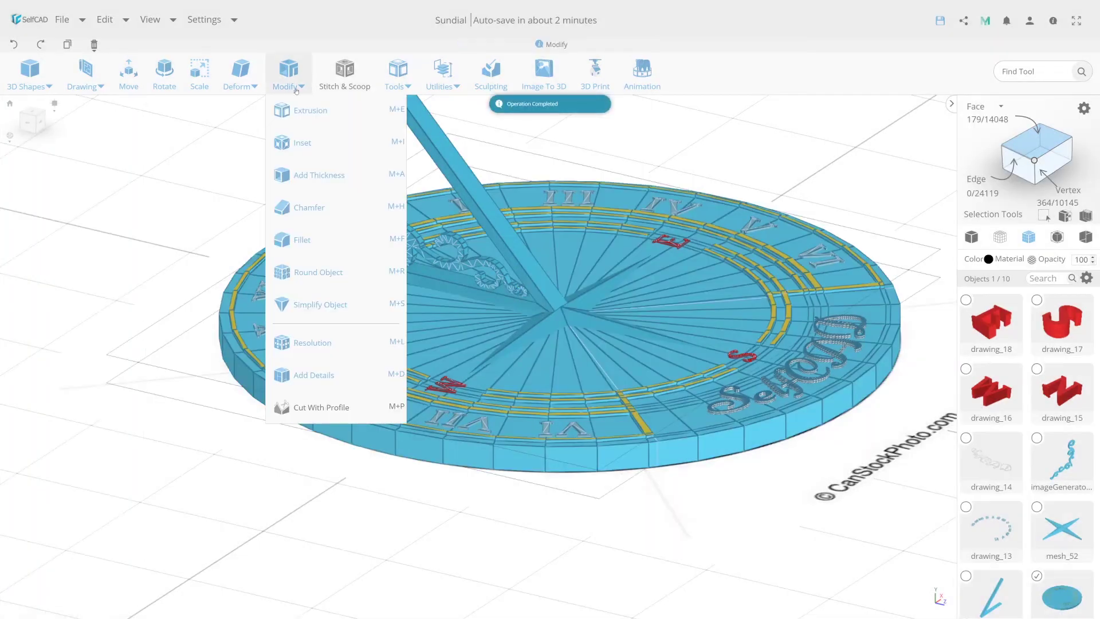
click(309, 142)
mouse_move(32, 121)
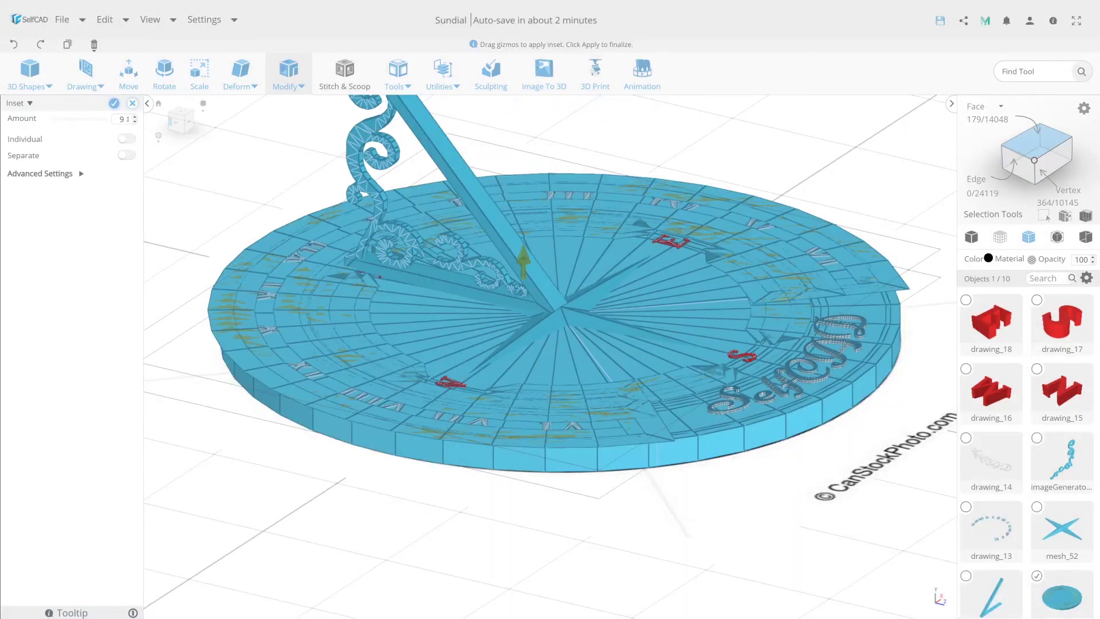
double_click(121, 119)
text(1)
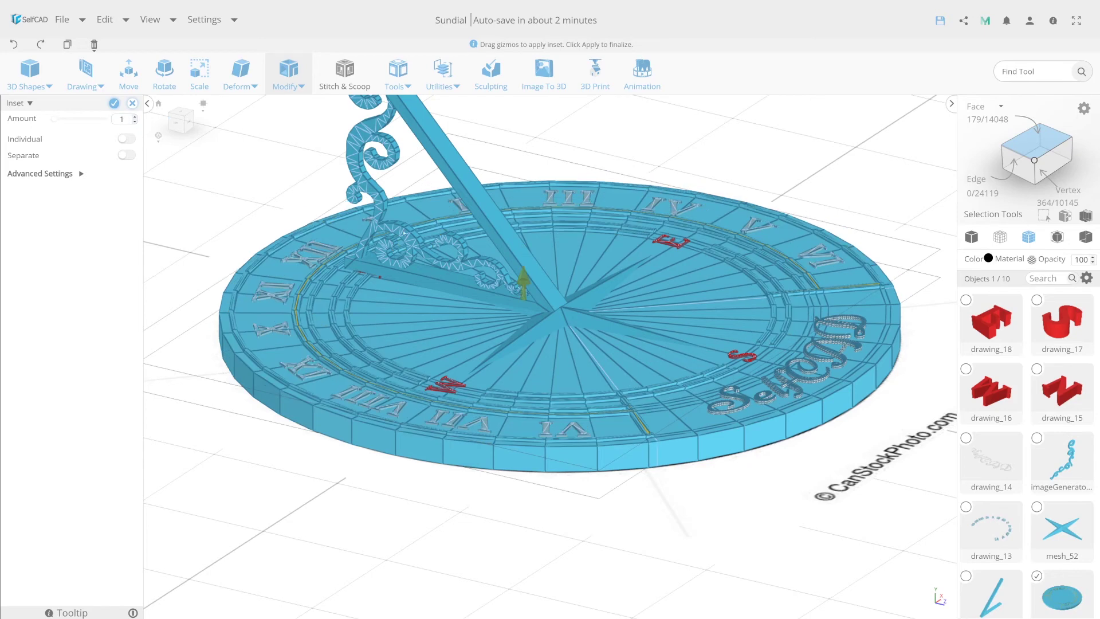
scroll(607, 230, up, 3)
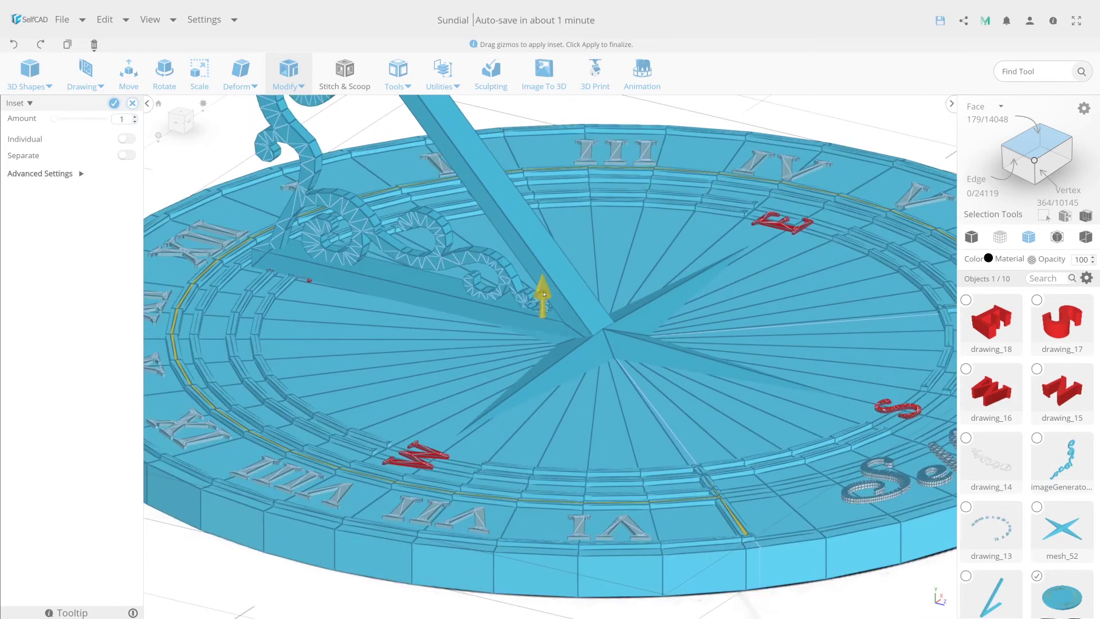
drag(544, 294, 553, 304)
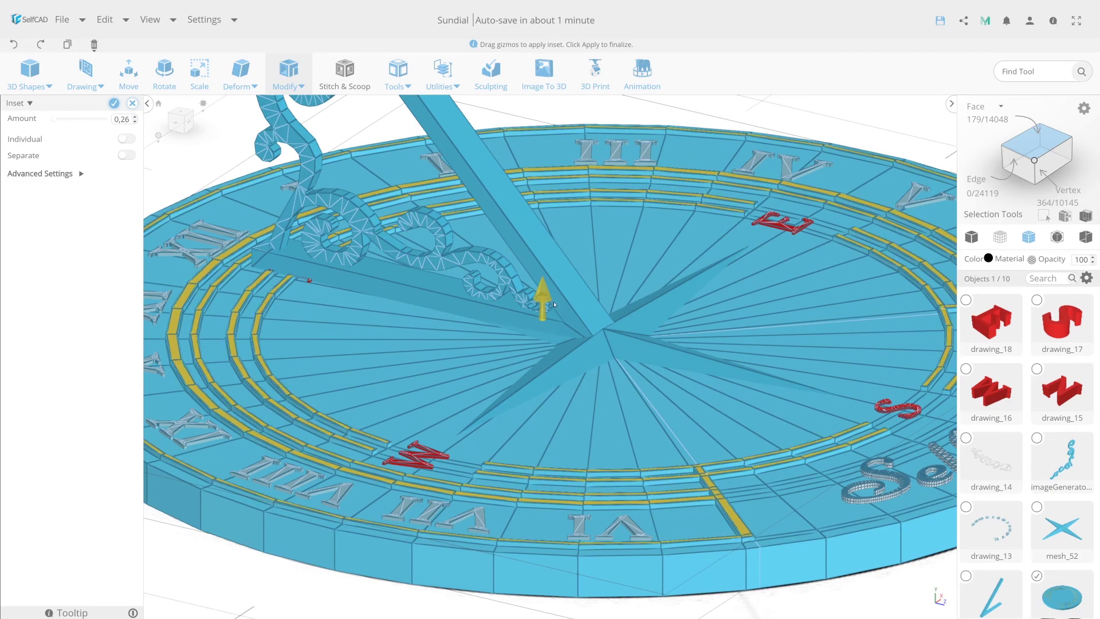
click(114, 103)
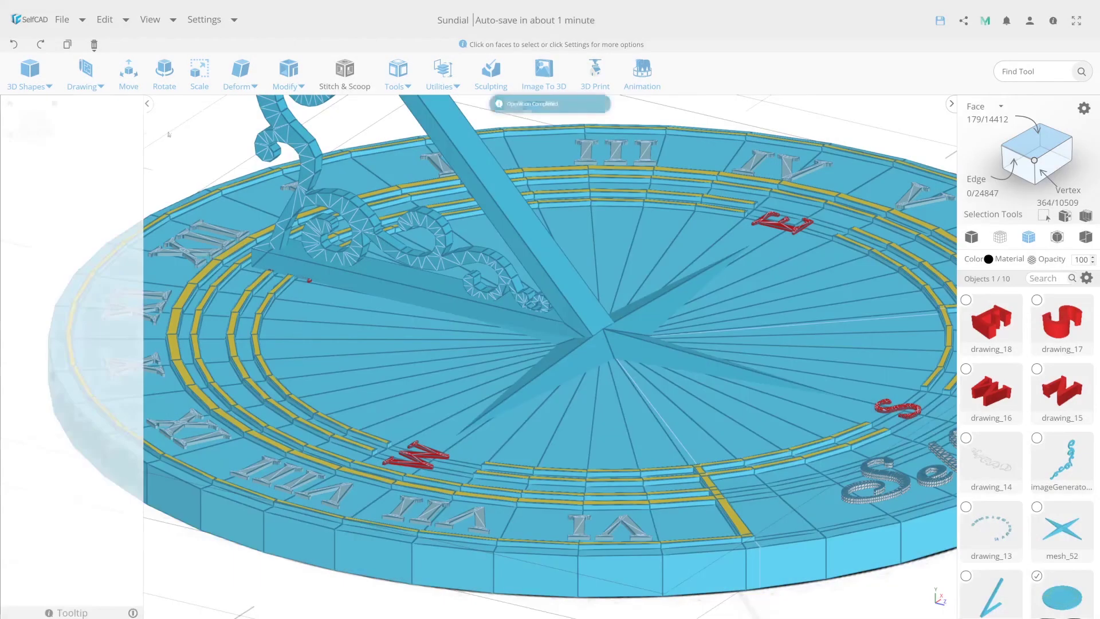
scroll(441, 405, down, 5)
Step: Try the no-edges, smooth and flat render modes while orbiting around the sundial
drag(441, 405, 467, 189)
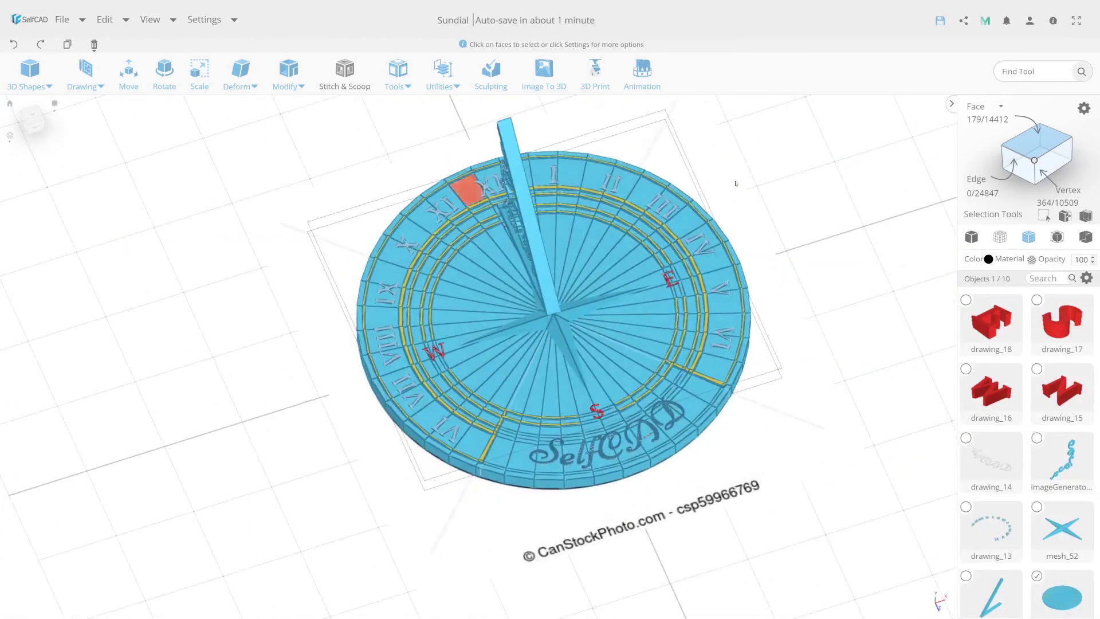
click(971, 237)
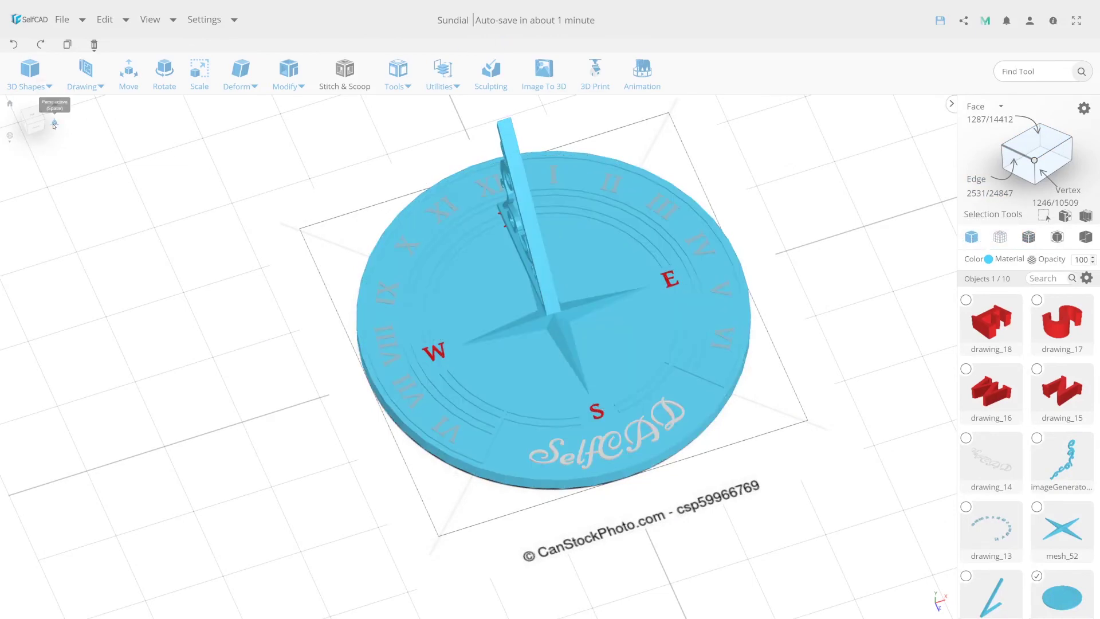
click(55, 104)
click(1057, 237)
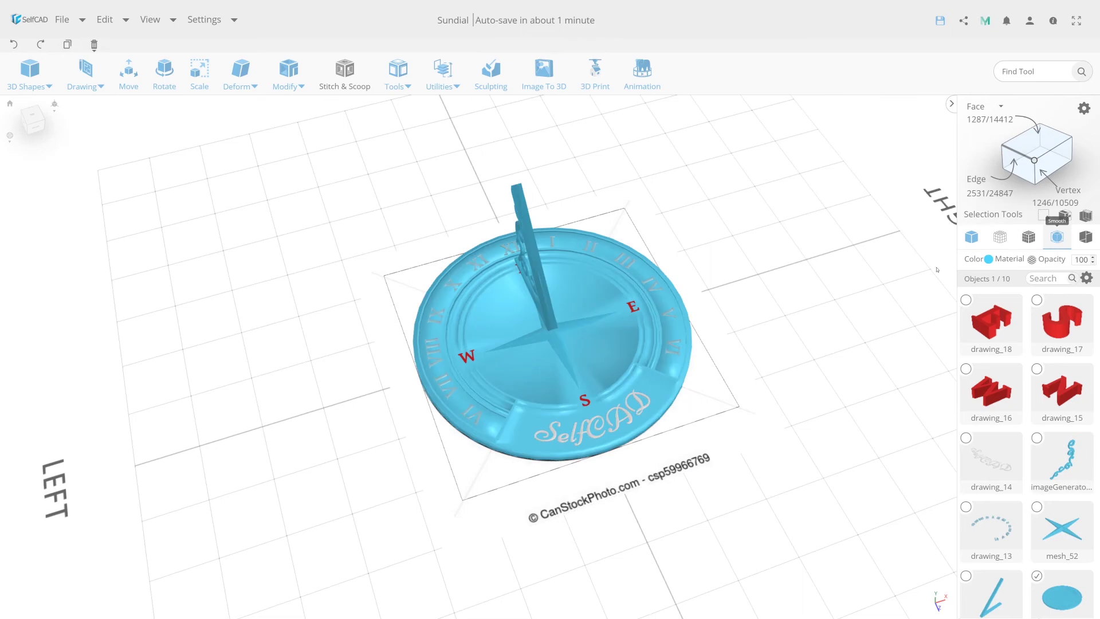
mouse_move(825, 229)
mouse_down()
mouse_move(801, 318)
mouse_move(542, 319)
mouse_up()
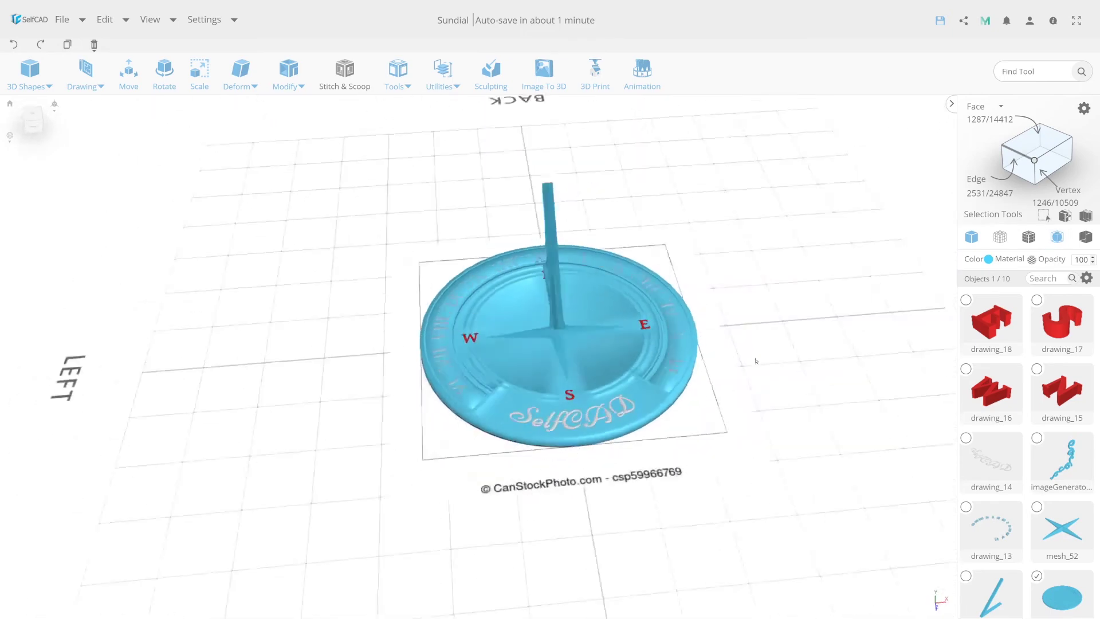
drag(542, 318, 762, 367)
click(1063, 239)
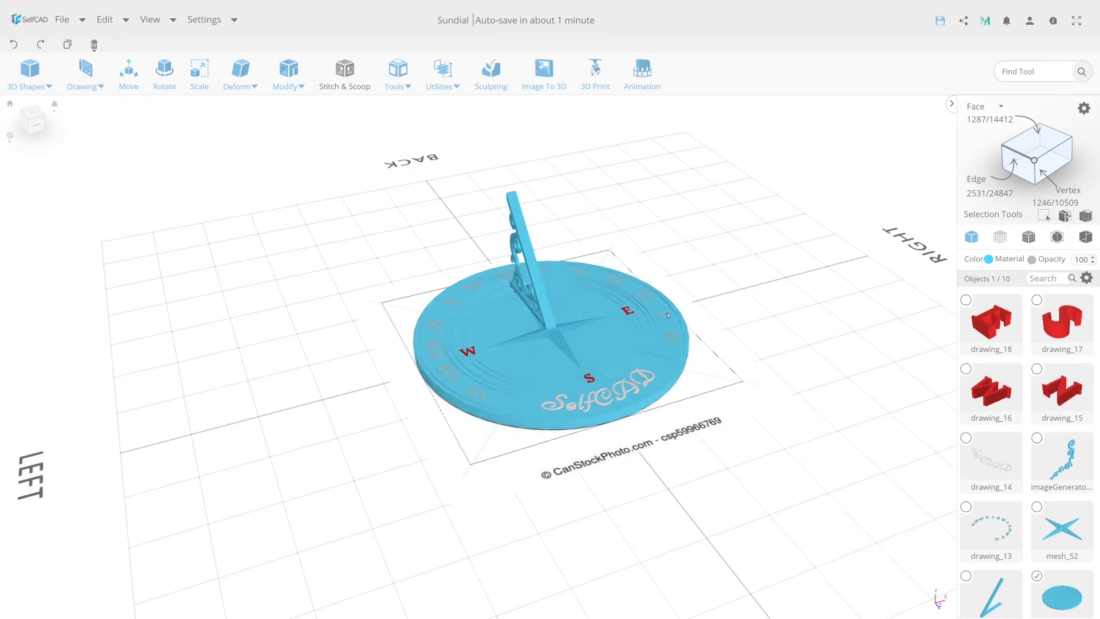
mouse_move(932, 596)
mouse_down()
mouse_move(337, 399)
mouse_move(589, 494)
mouse_move(601, 511)
mouse_up()
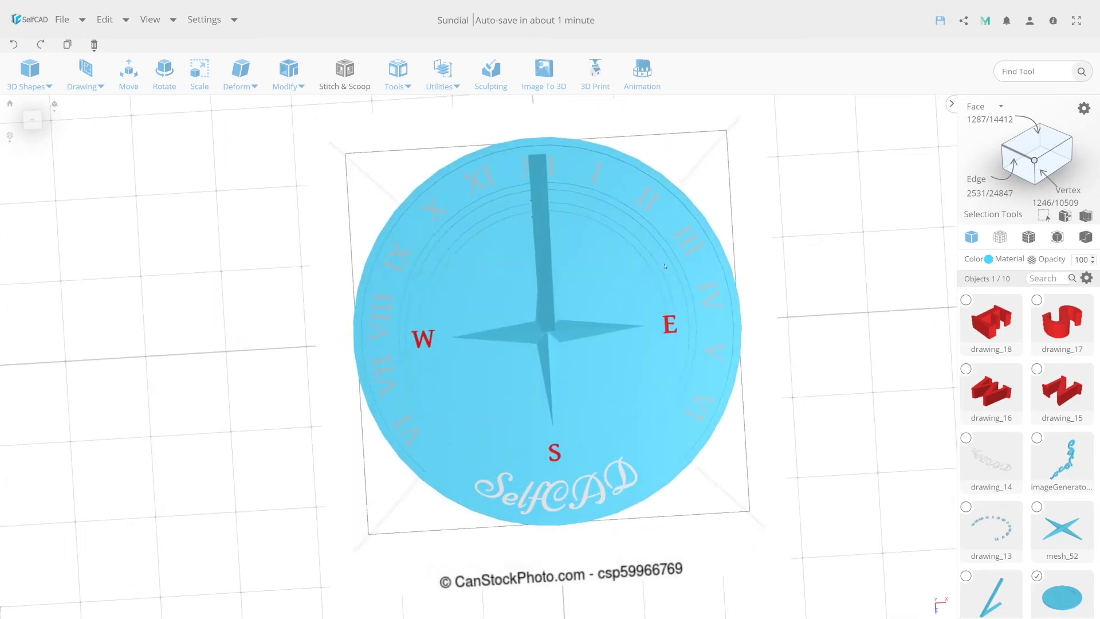
drag(665, 265, 692, 337)
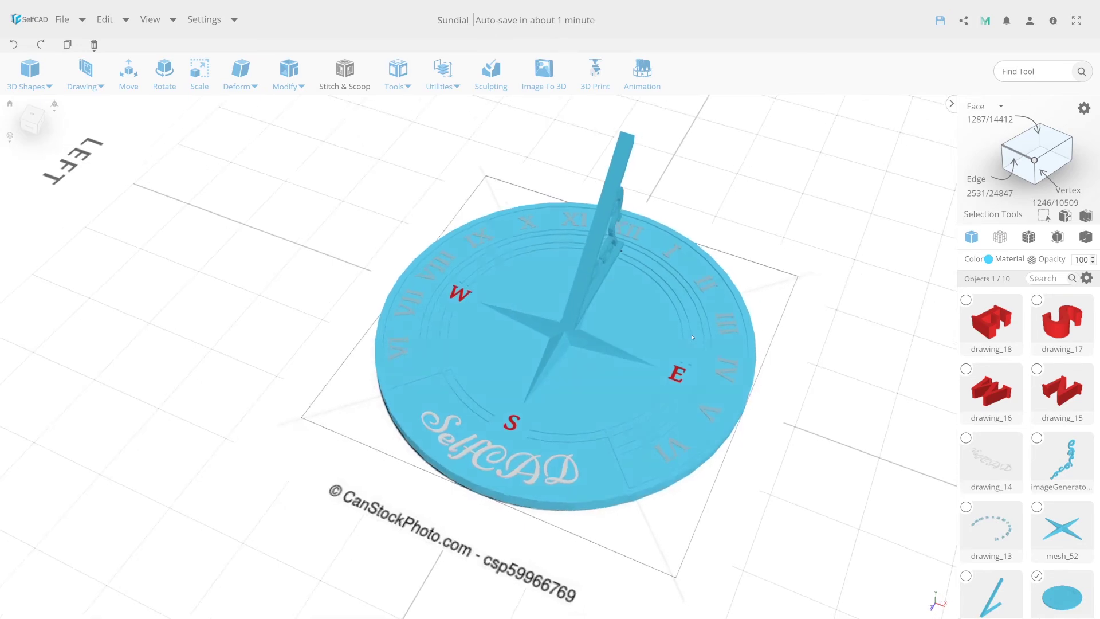
Step: Show the sundial as a wireframe viewed straight down from the top
click(999, 237)
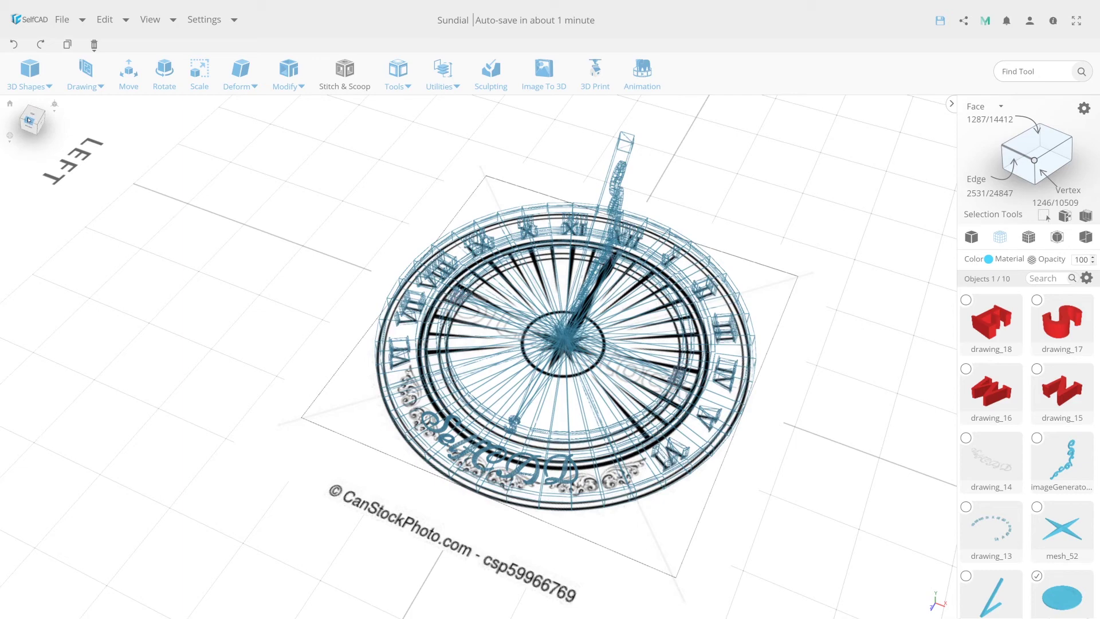
click(28, 119)
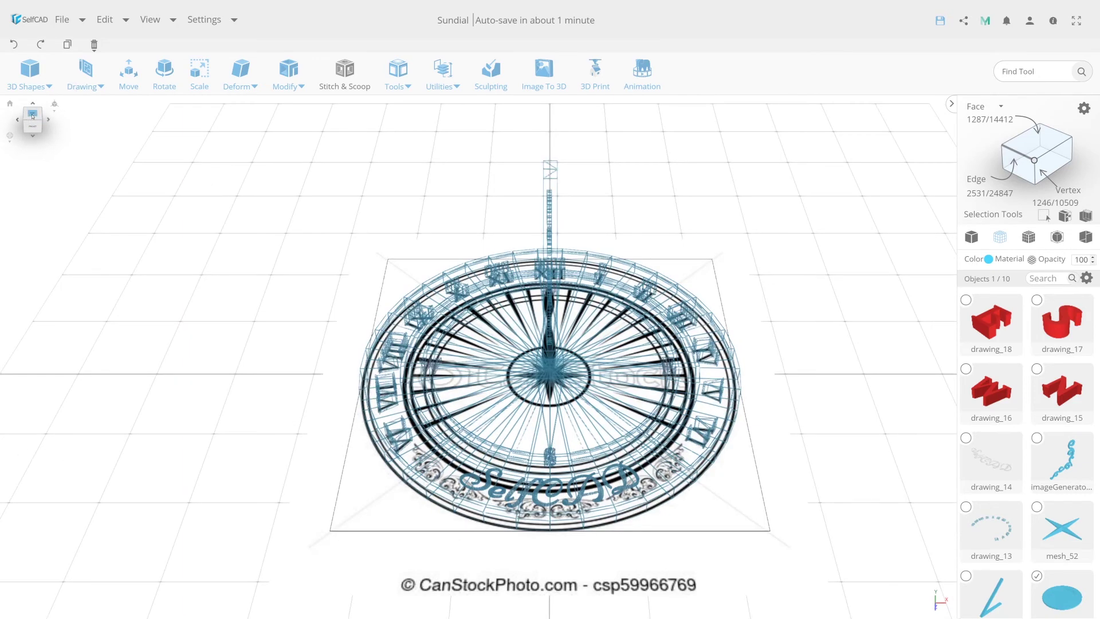
click(32, 117)
click(32, 116)
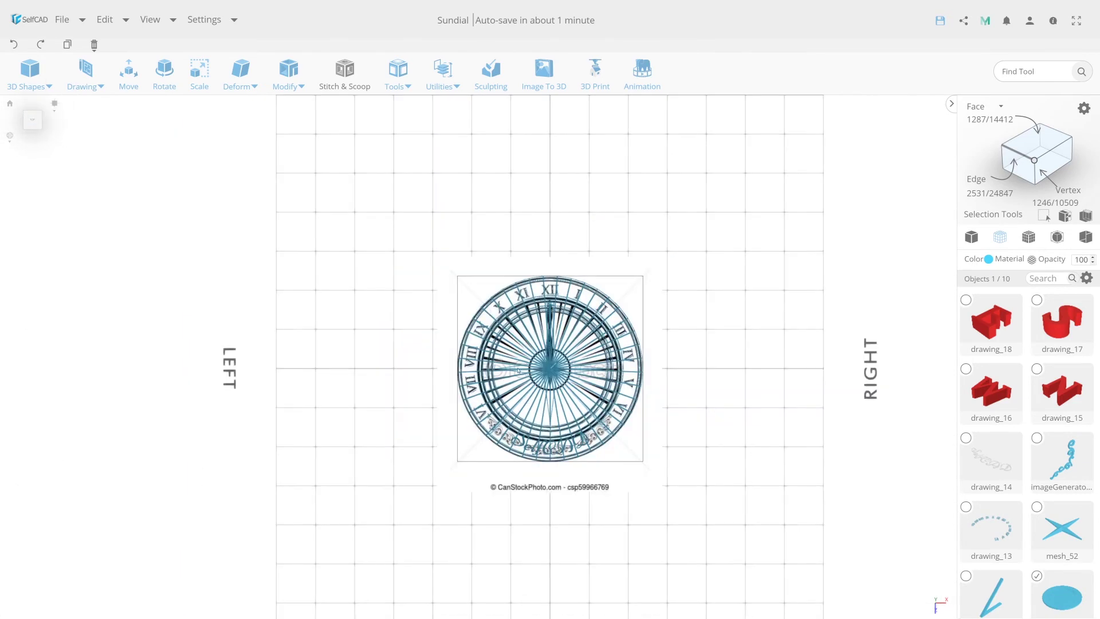
scroll(564, 385, up, 5)
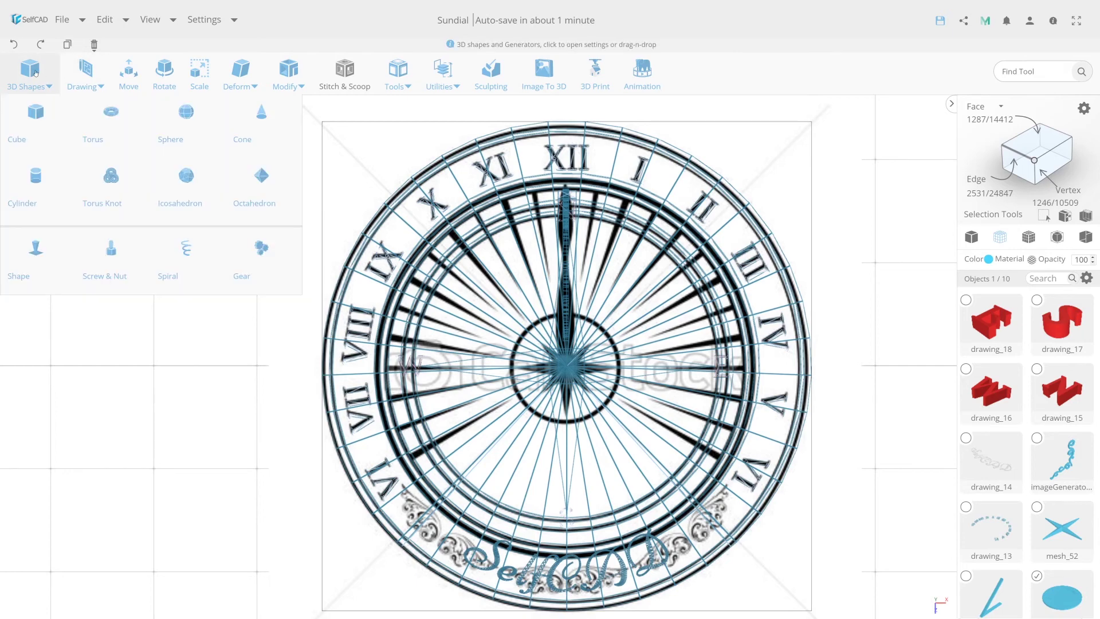
mouse_move(84, 76)
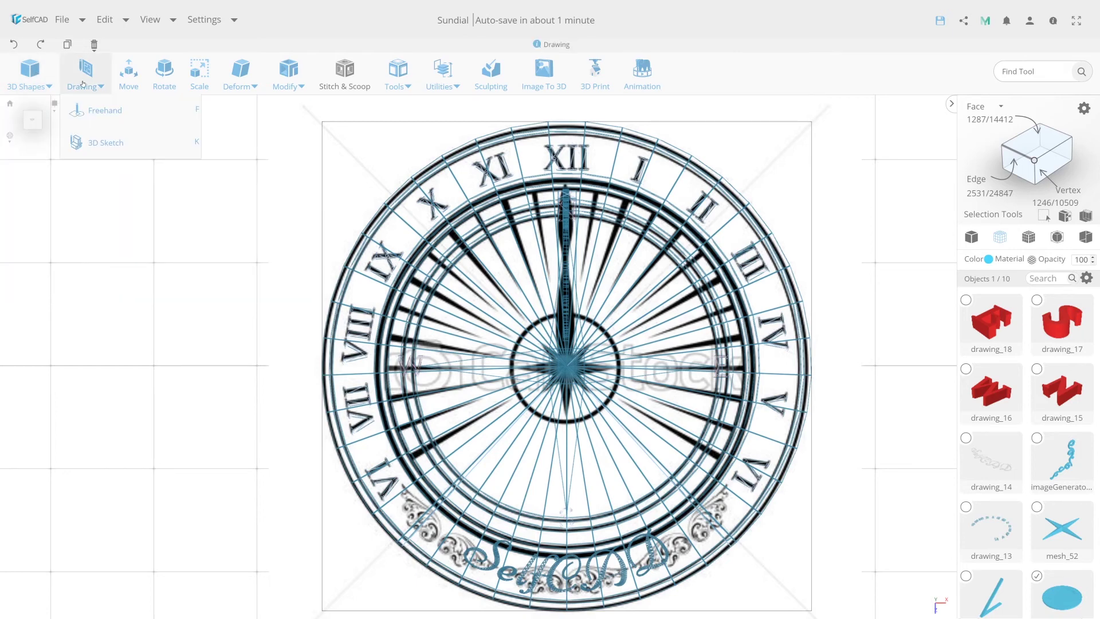
Step: Draw a straight line along the VI–VII hour line, creating the shape drawing_19
click(103, 110)
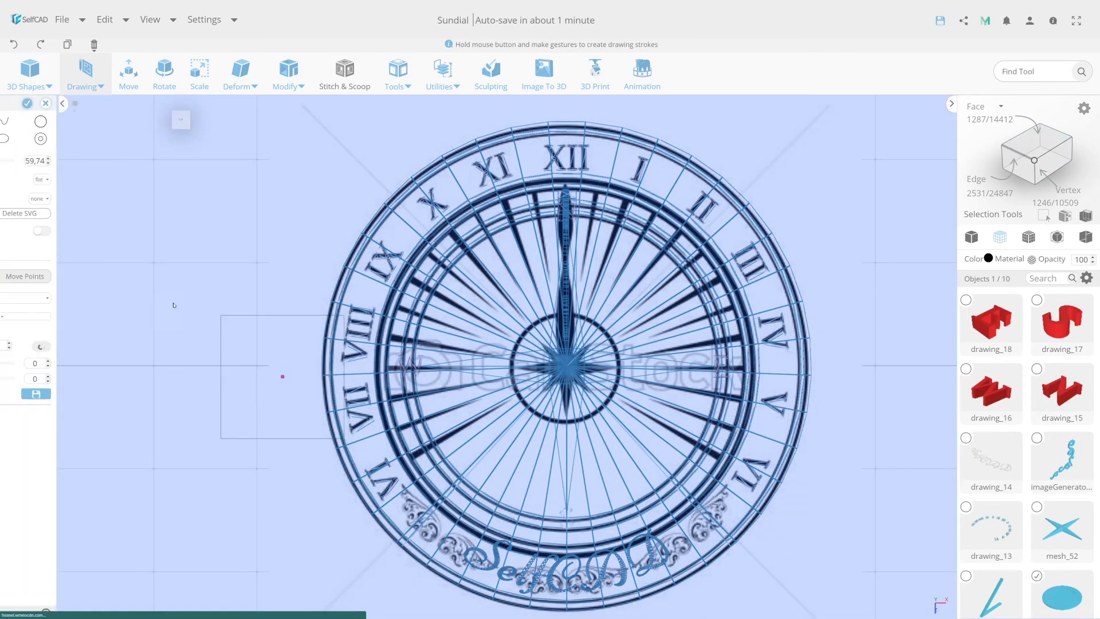
click(52, 121)
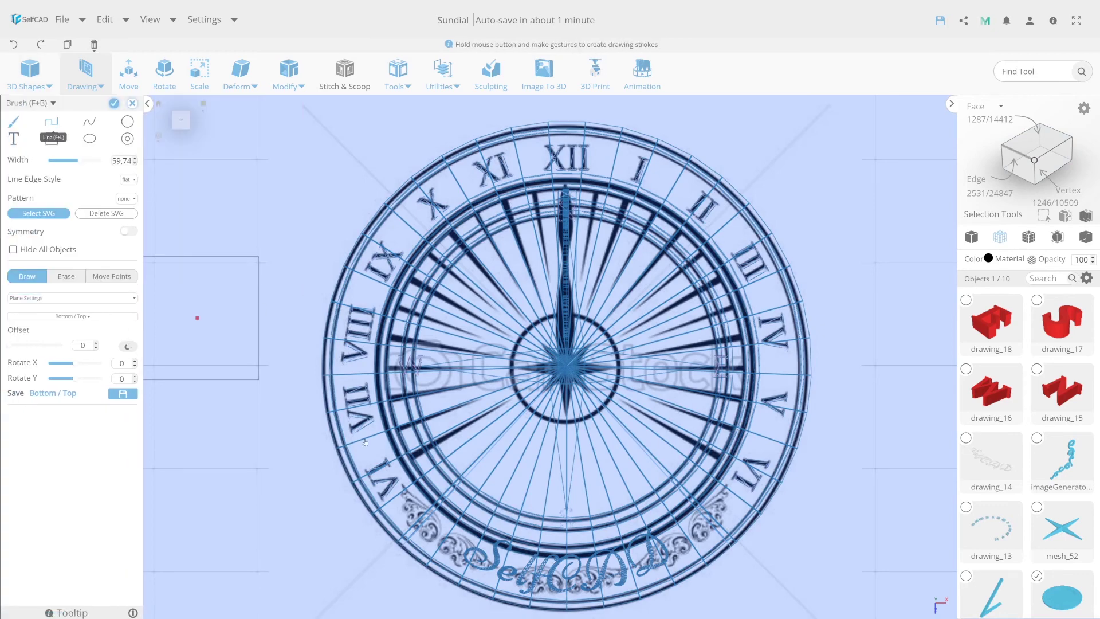
scroll(419, 452, up, 5)
scroll(538, 265, down, 3)
right_drag(538, 265, 499, 280)
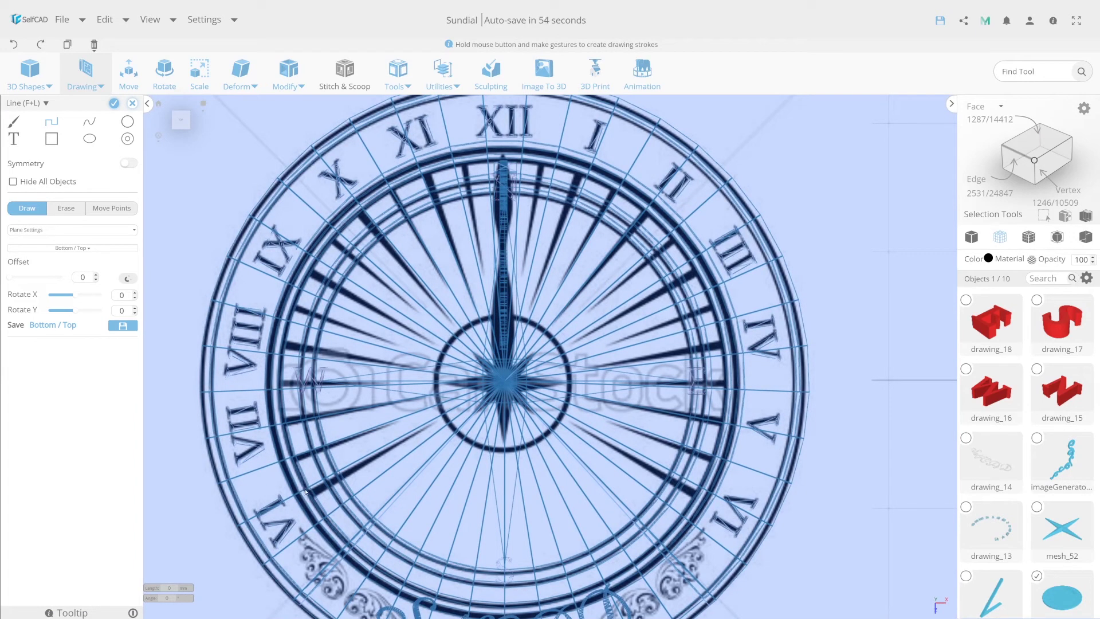
click(305, 491)
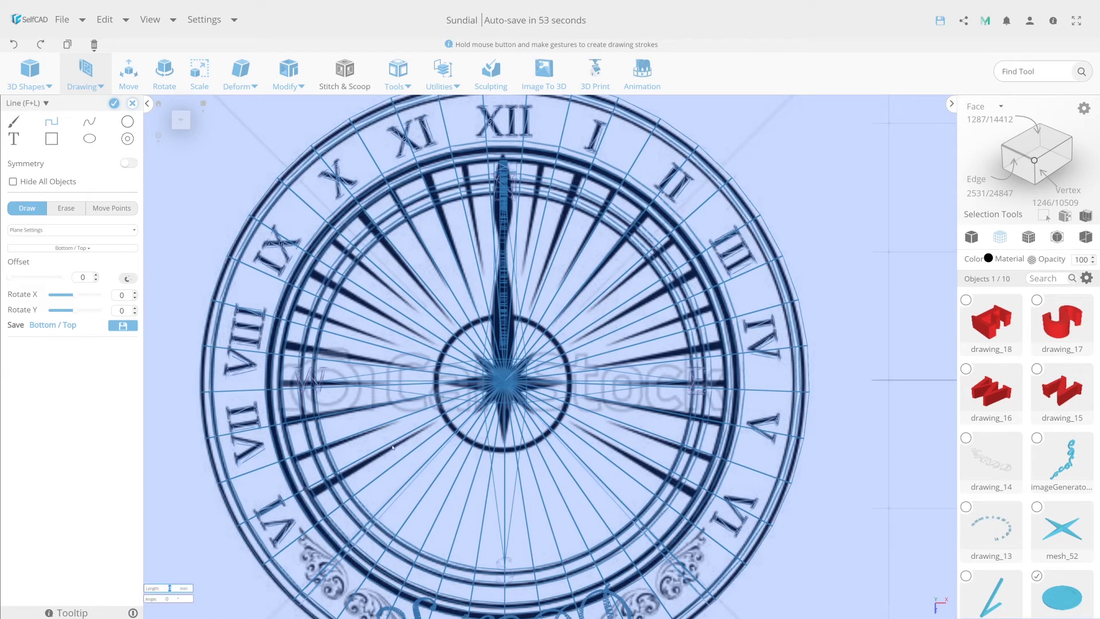
click(438, 420)
click(307, 492)
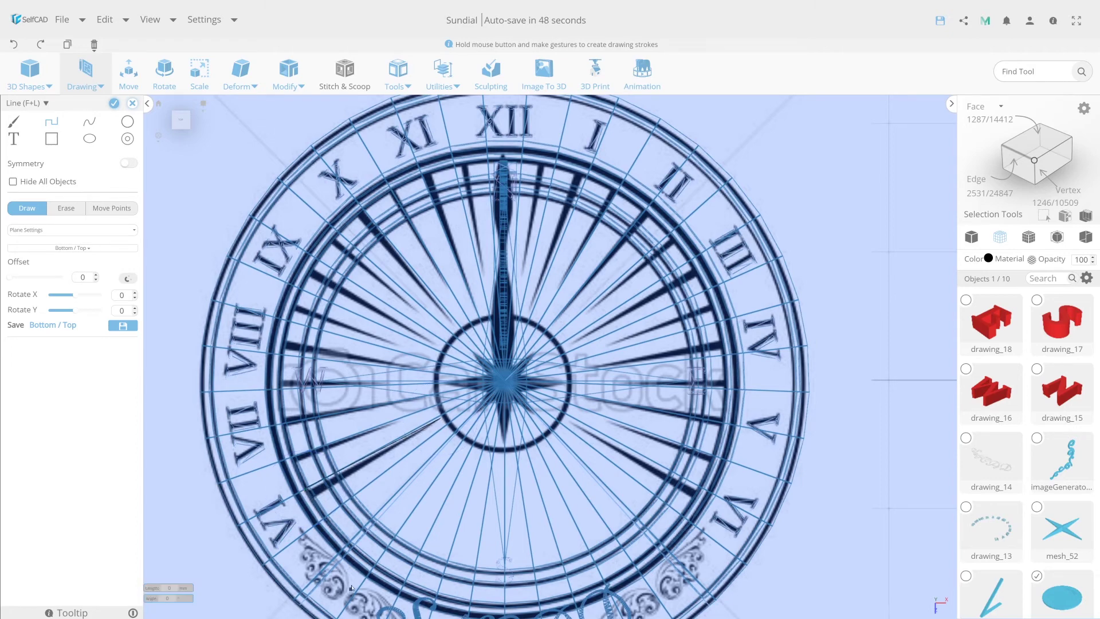
click(114, 103)
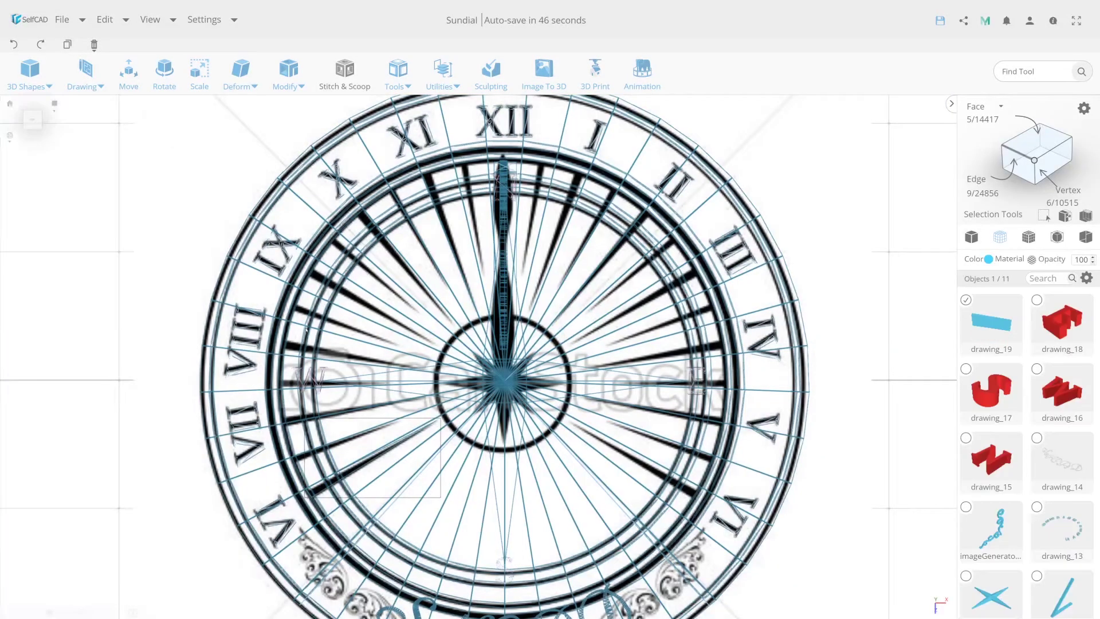
Step: In solid shading, scale the line bar thinner to a Y size of about 10.5
click(134, 82)
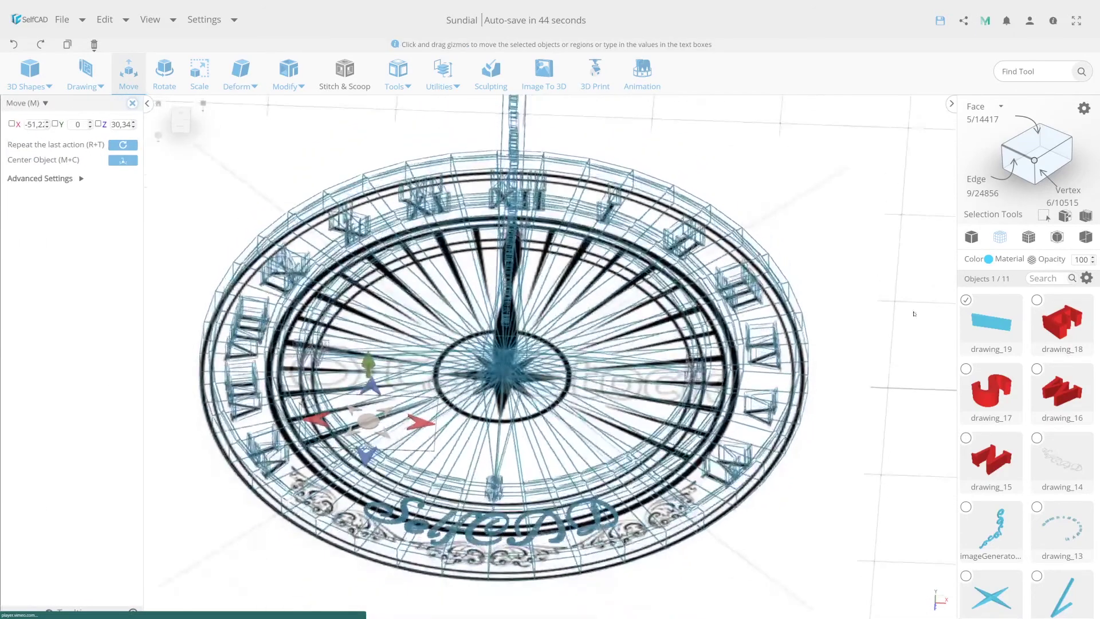
click(971, 237)
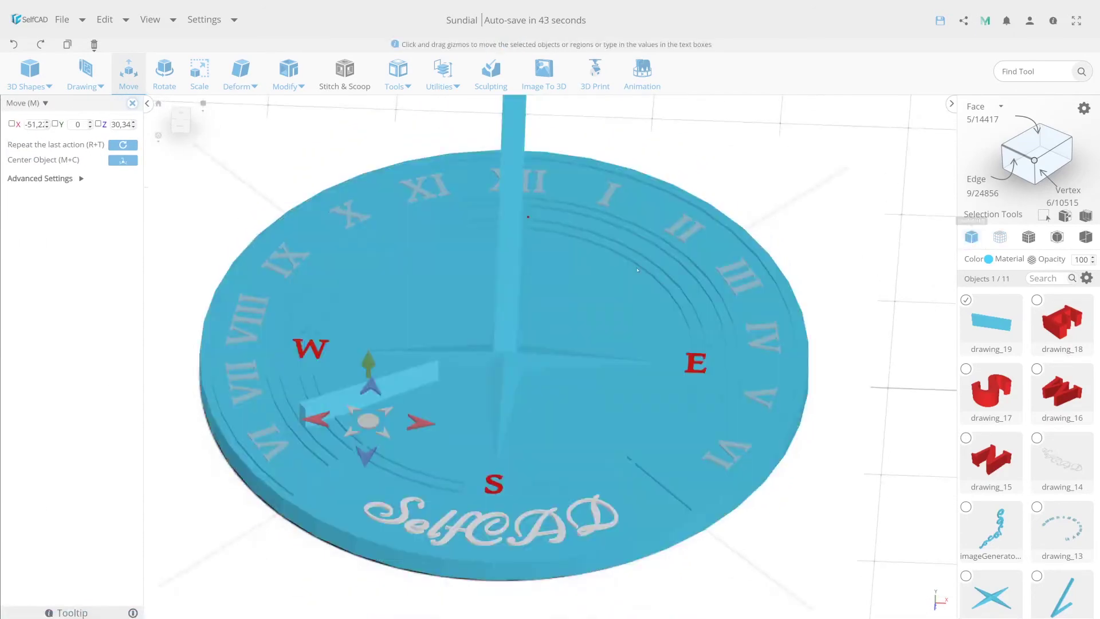
click(200, 71)
drag(368, 376, 378, 403)
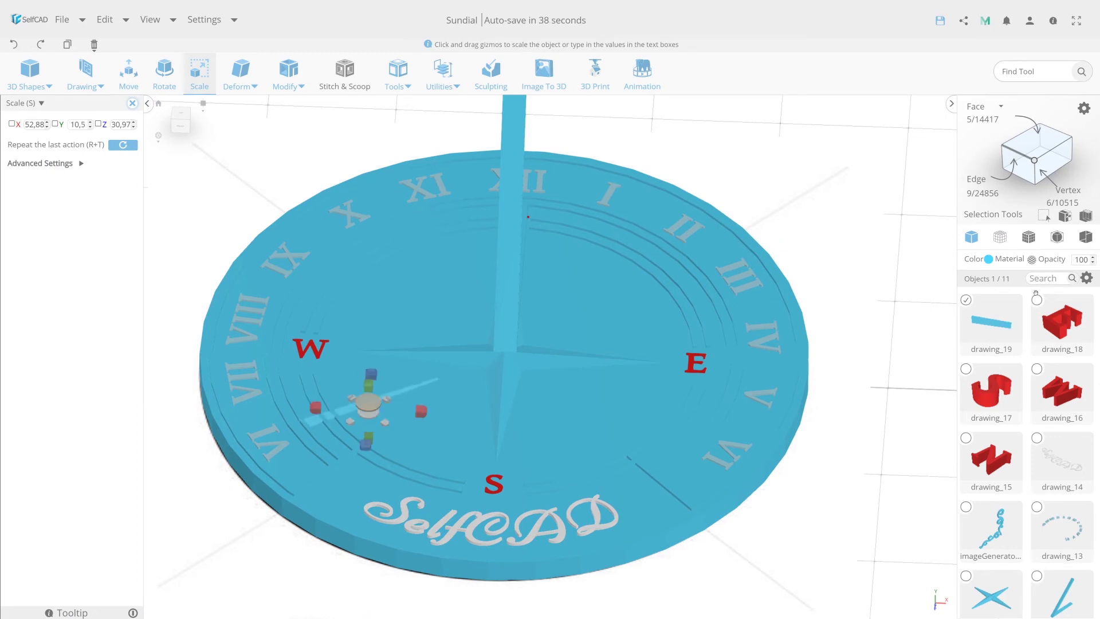
Step: Colour the bar black and shorten it slightly to an X size of 52.48
click(989, 259)
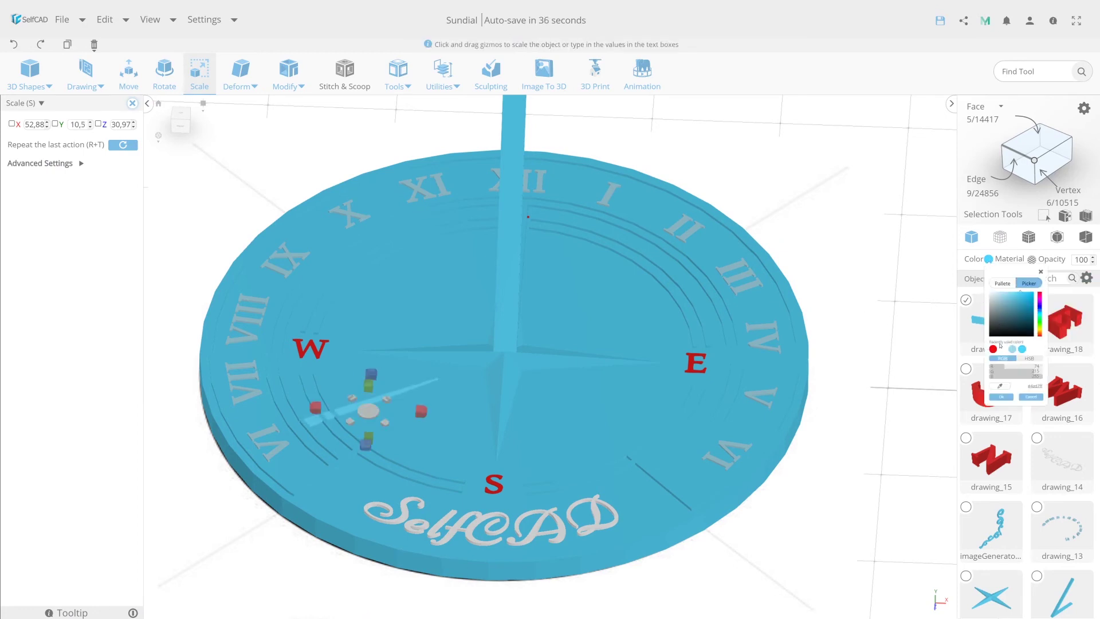
click(998, 335)
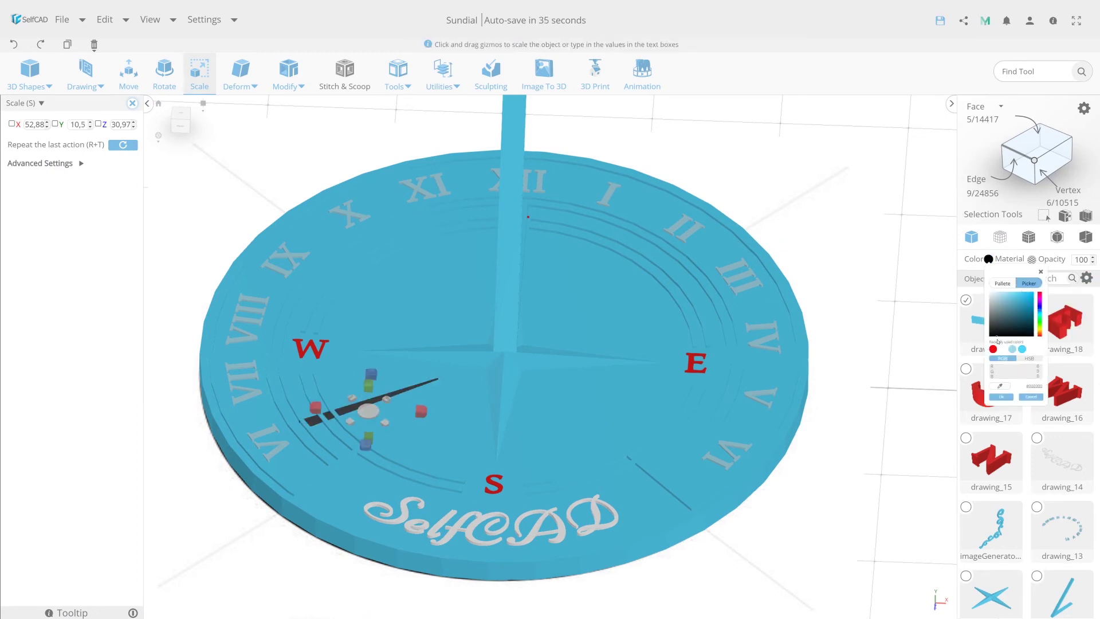
click(183, 118)
scroll(467, 393, up, 3)
scroll(468, 393, up, 3)
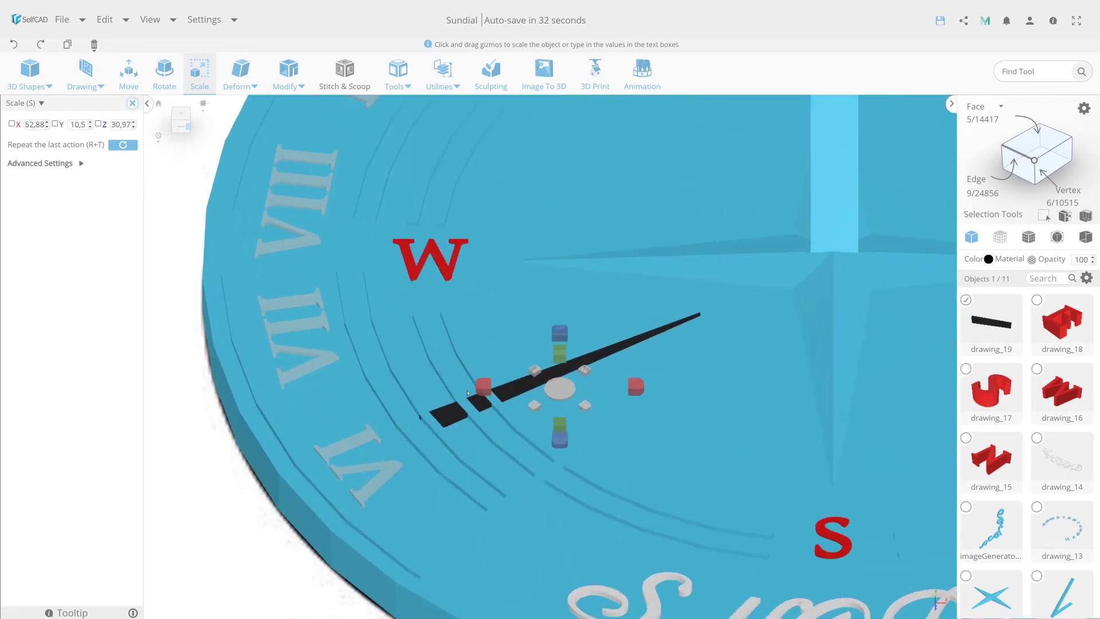
drag(483, 387, 482, 388)
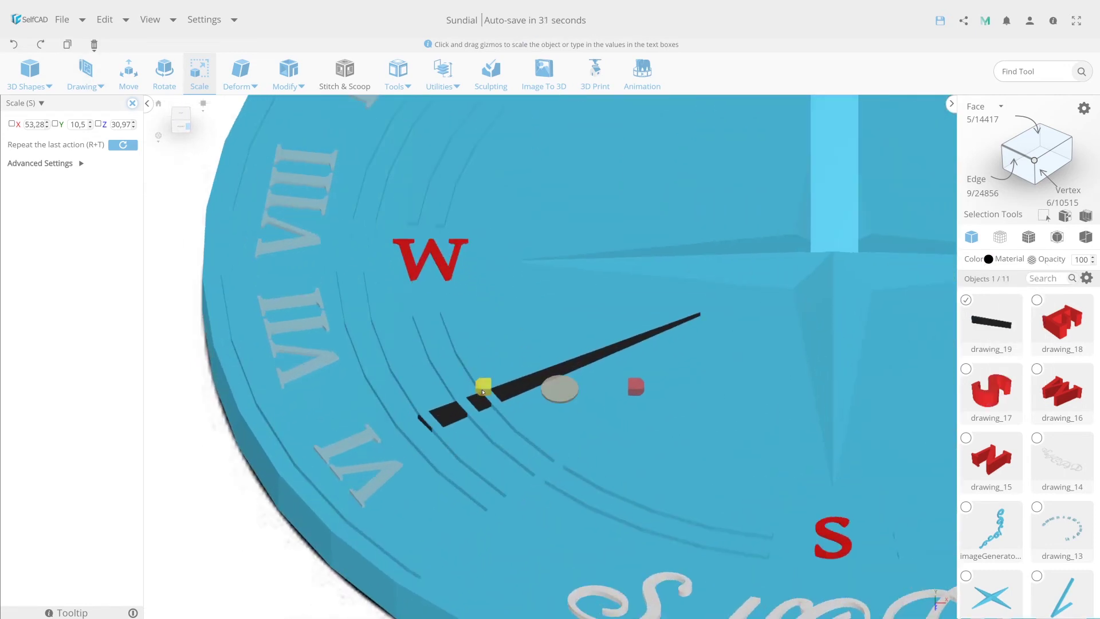
Step: Return to a top-down wireframe view showing the whole sundial
click(177, 113)
click(1000, 236)
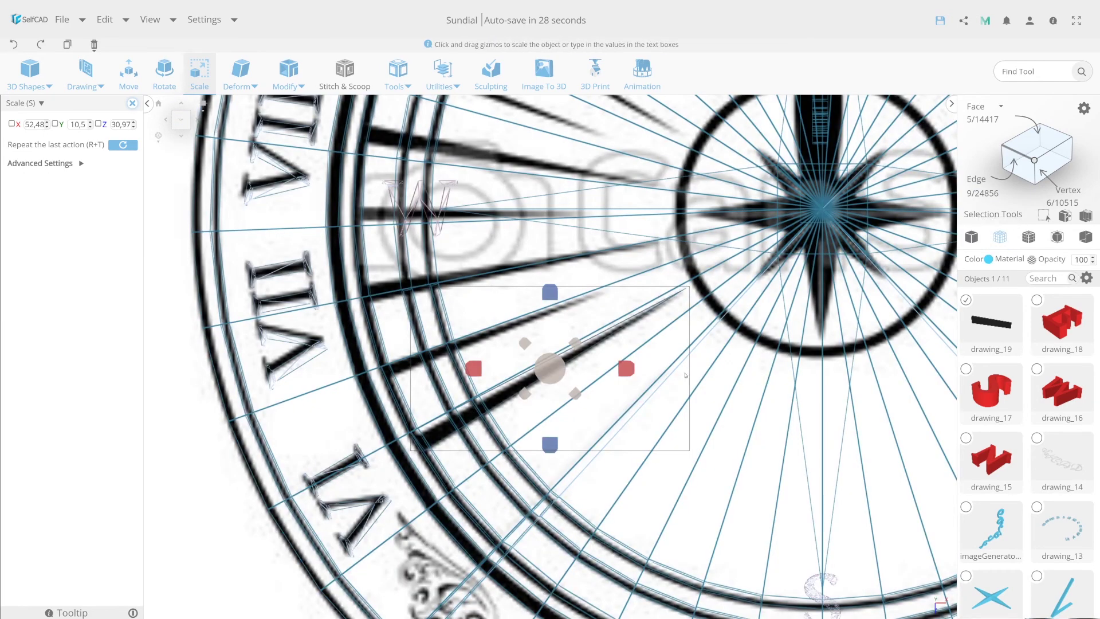
scroll(685, 374, down, 3)
right_drag(685, 375, 407, 372)
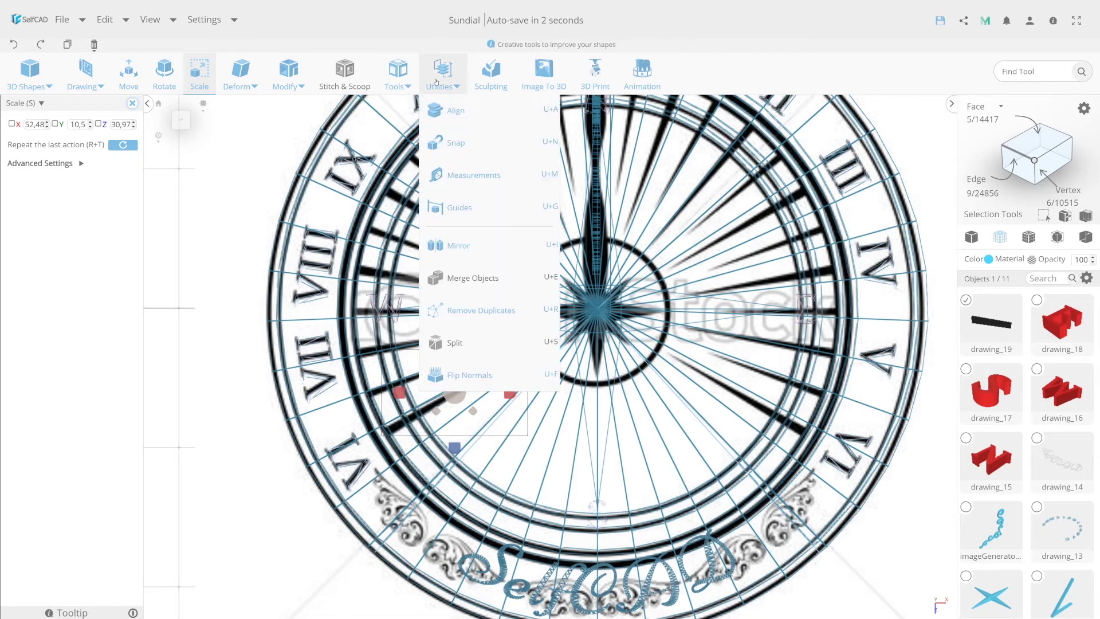
Step: Make 18 rotated copies of the black bar around the pivot point
mouse_move(397, 75)
click(401, 113)
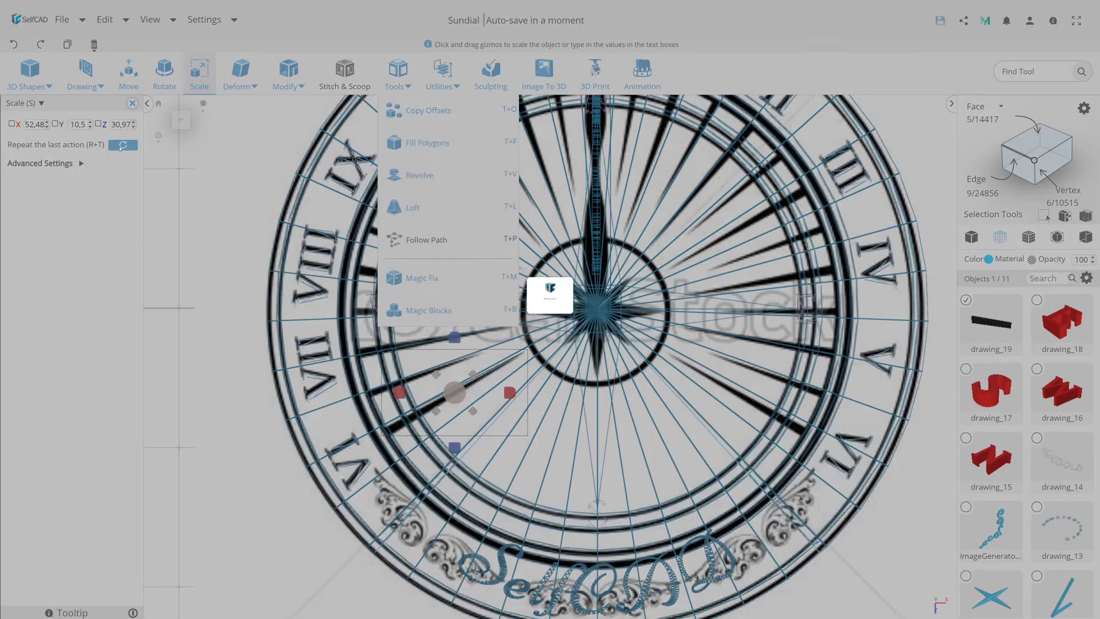
double_click(122, 186)
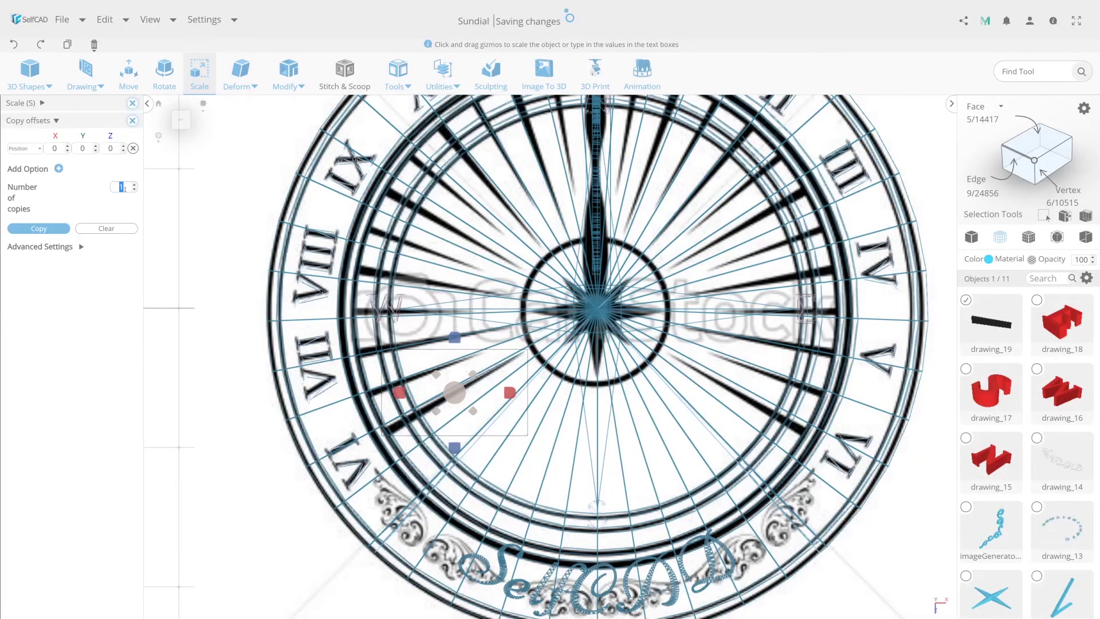
text(18)
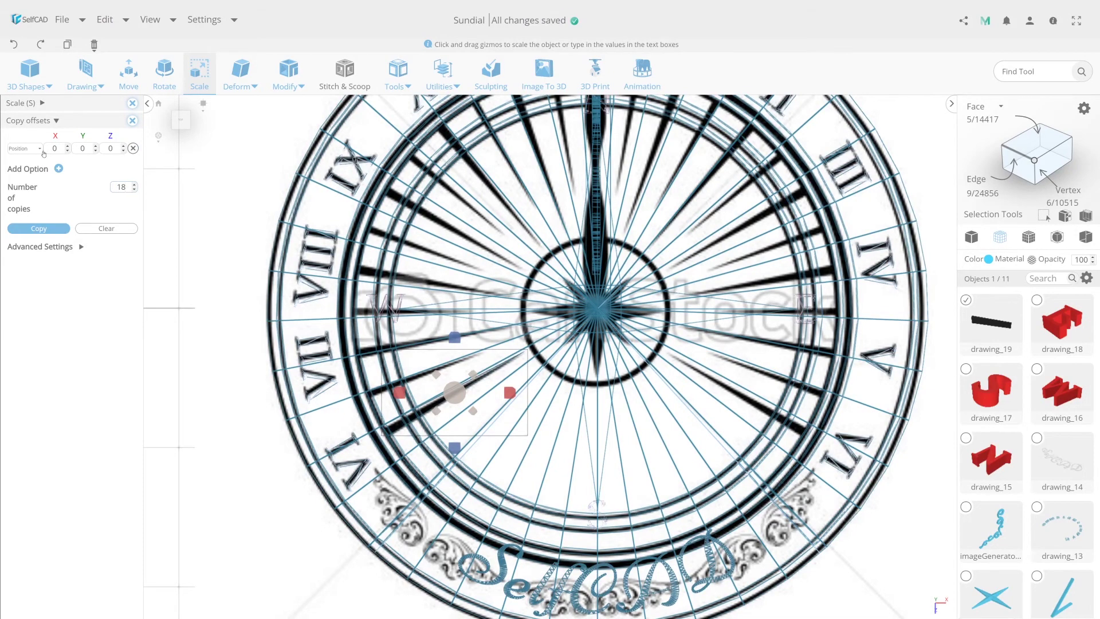
click(25, 148)
click(19, 194)
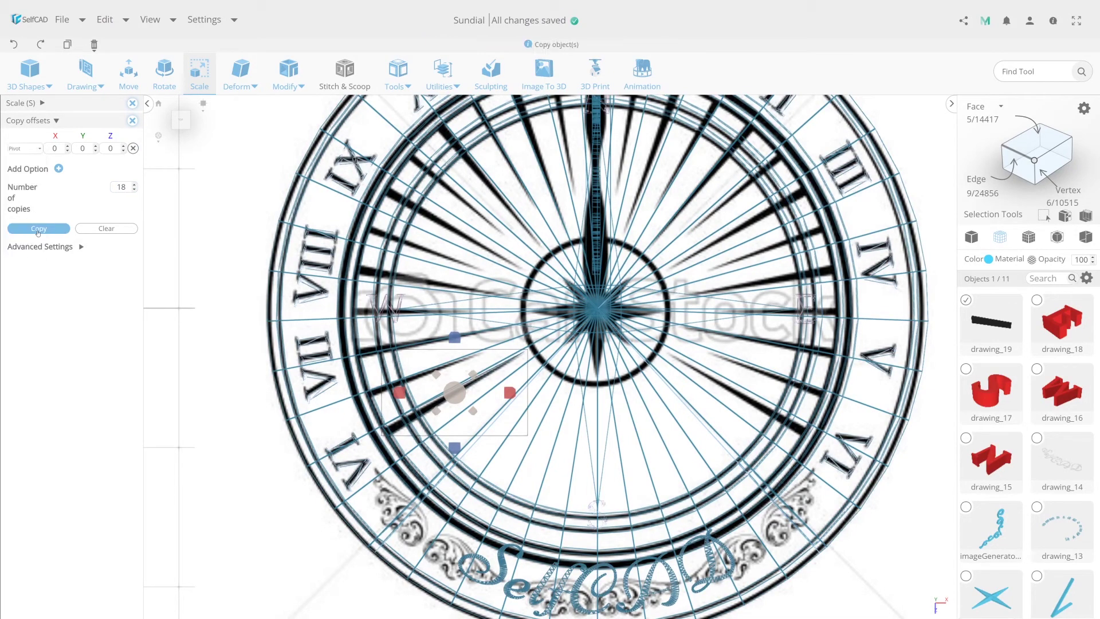
click(39, 229)
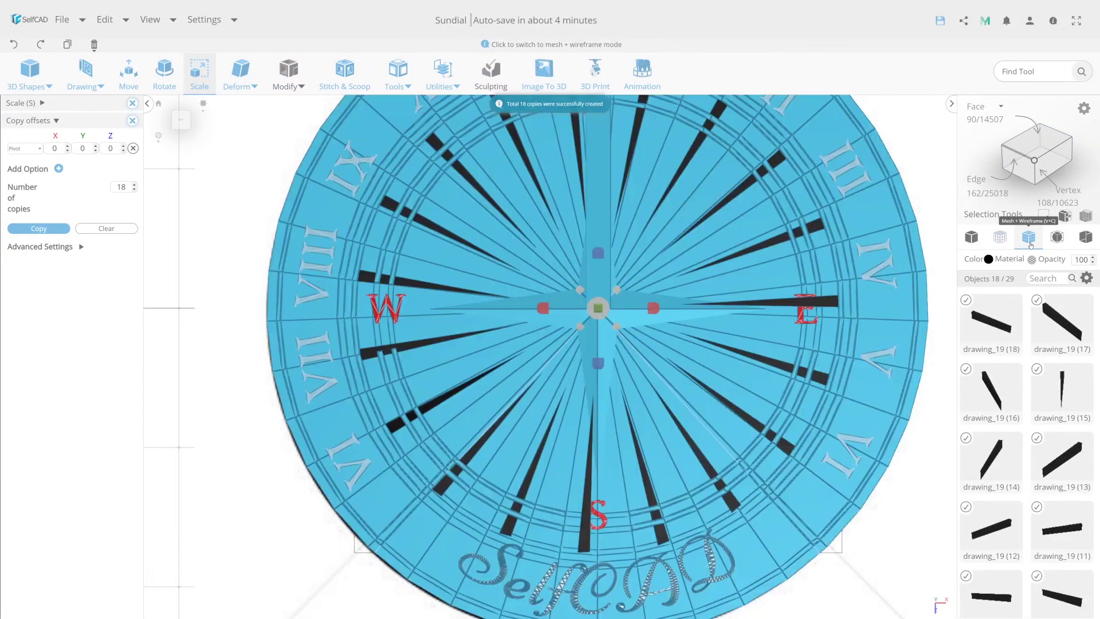
Step: In solid shading, adjust the selected bar copies and trial-rotate them, restoring their angle
click(1029, 240)
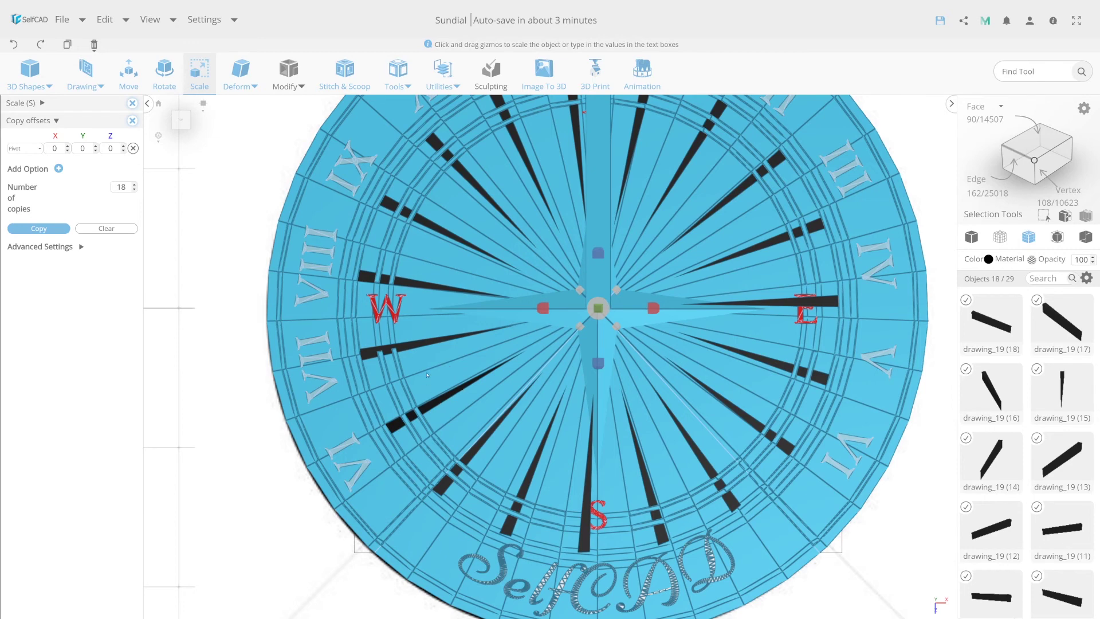
scroll(426, 375, up, 3)
click(393, 339)
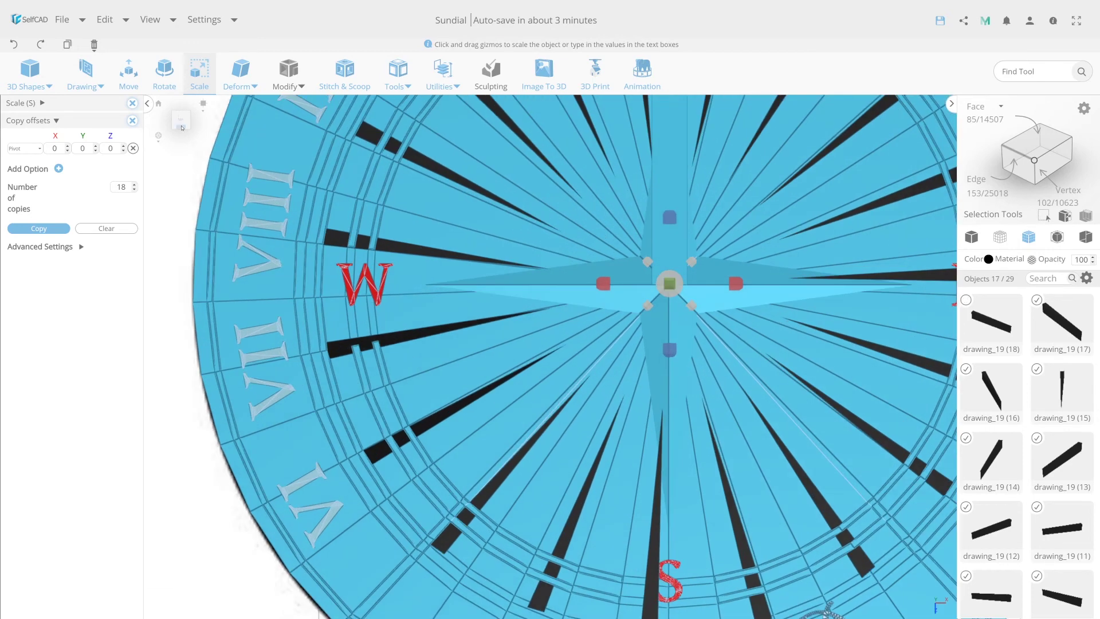
click(158, 70)
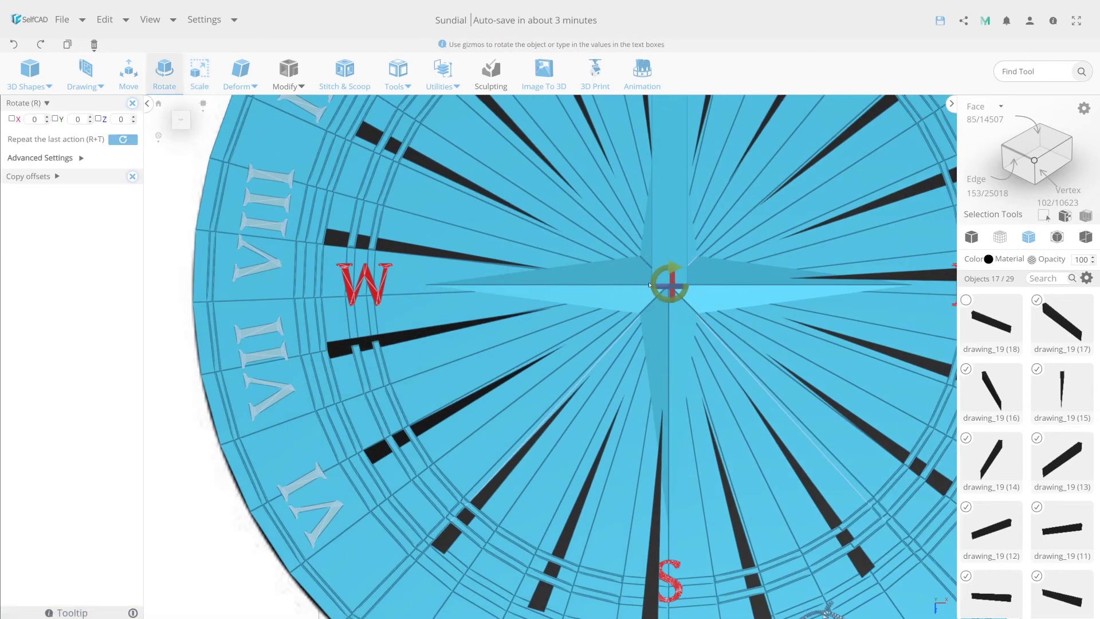
drag(637, 286, 635, 291)
drag(566, 296, 544, 284)
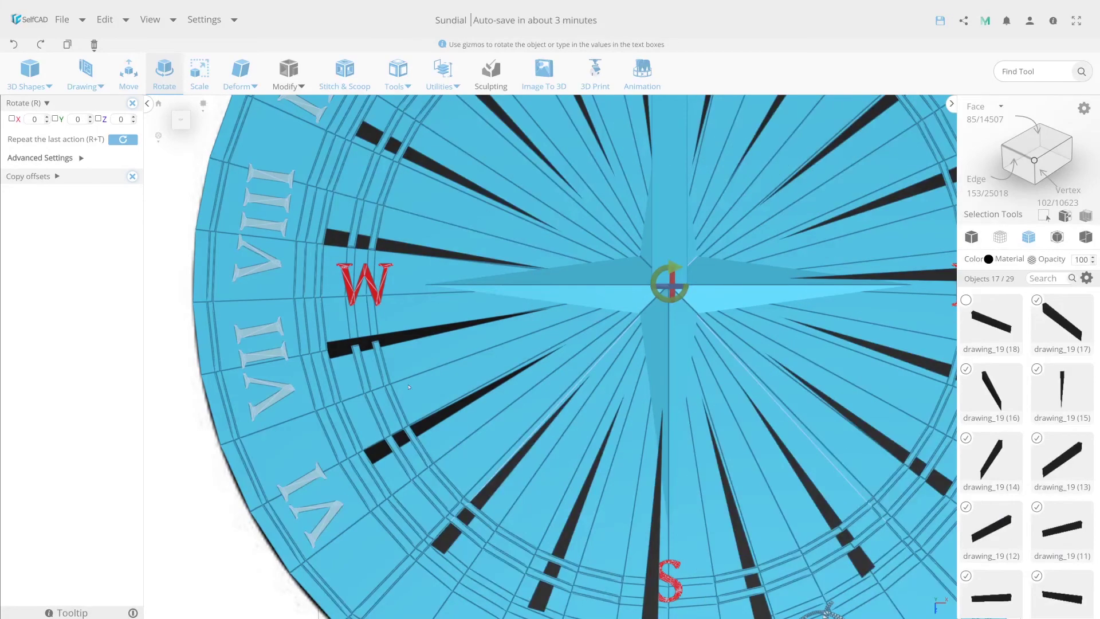
click(401, 334)
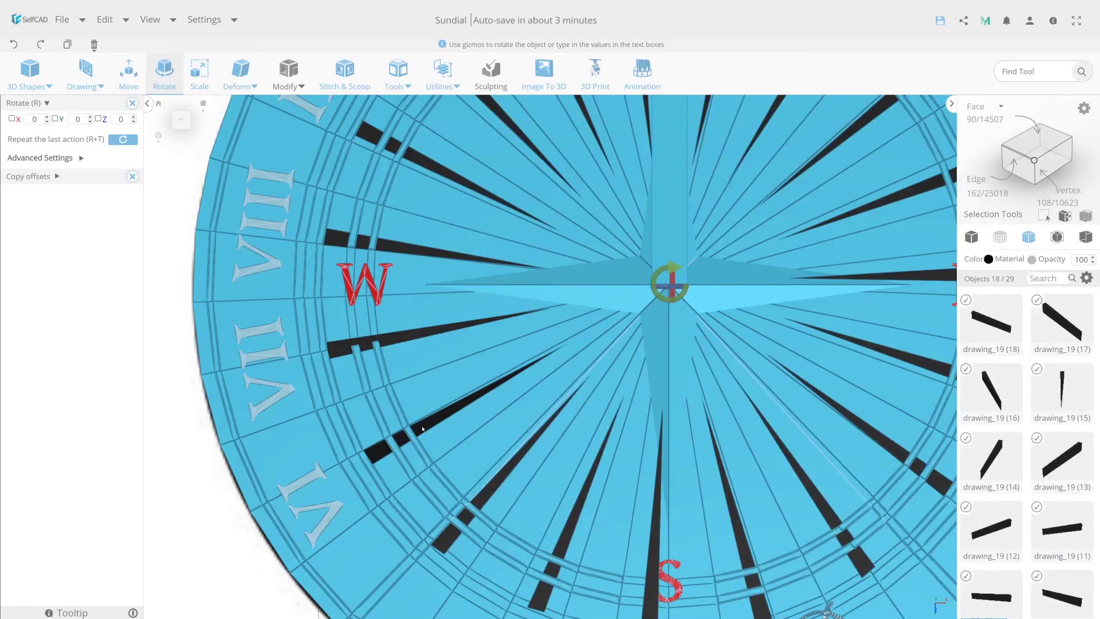
click(458, 408)
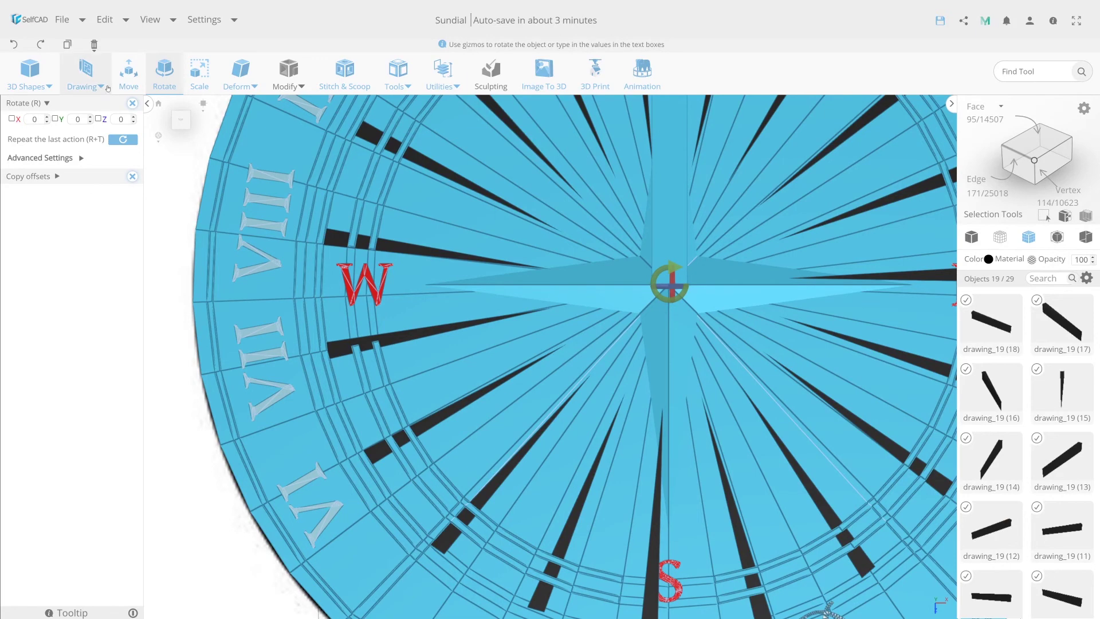
click(164, 72)
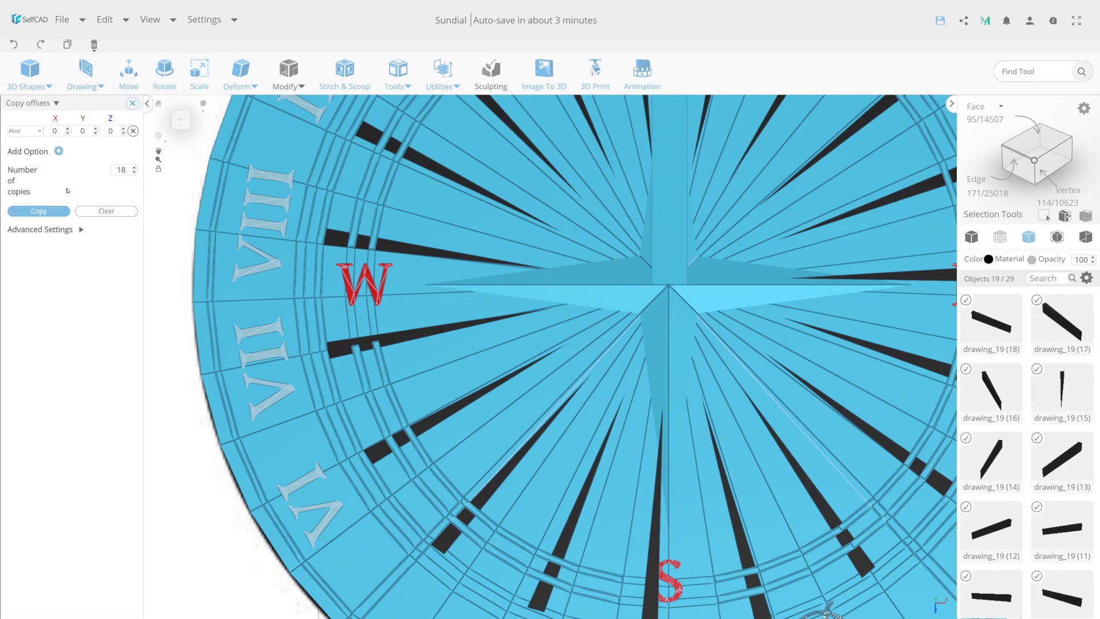
scroll(605, 396, down, 5)
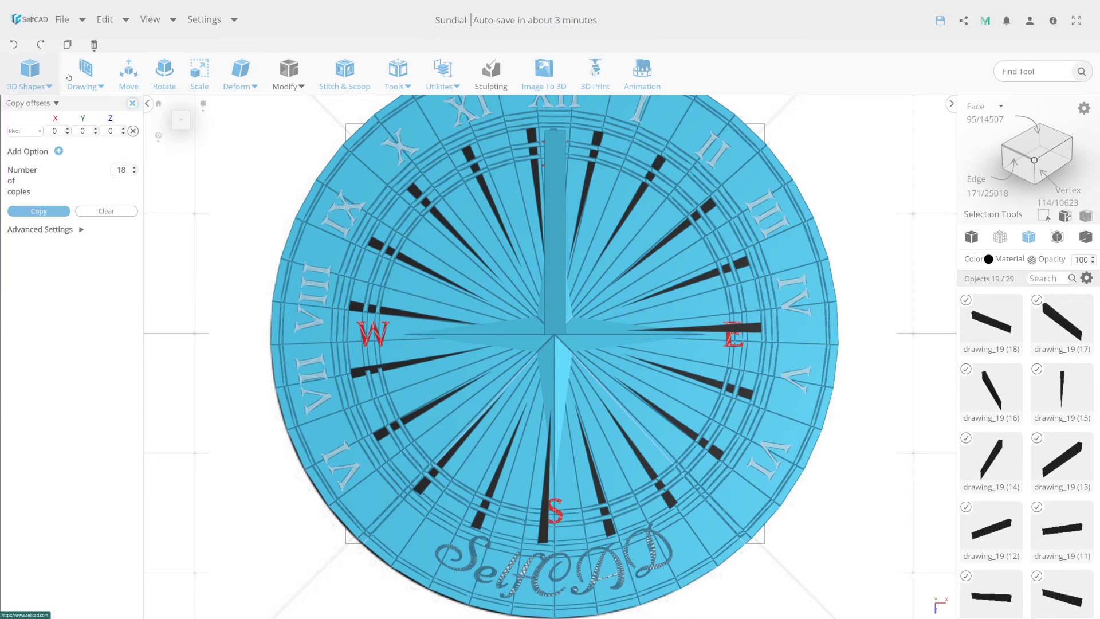
Step: Undo the earlier copies, recreate them as 19 rotated copies, and select 20 rays
click(14, 46)
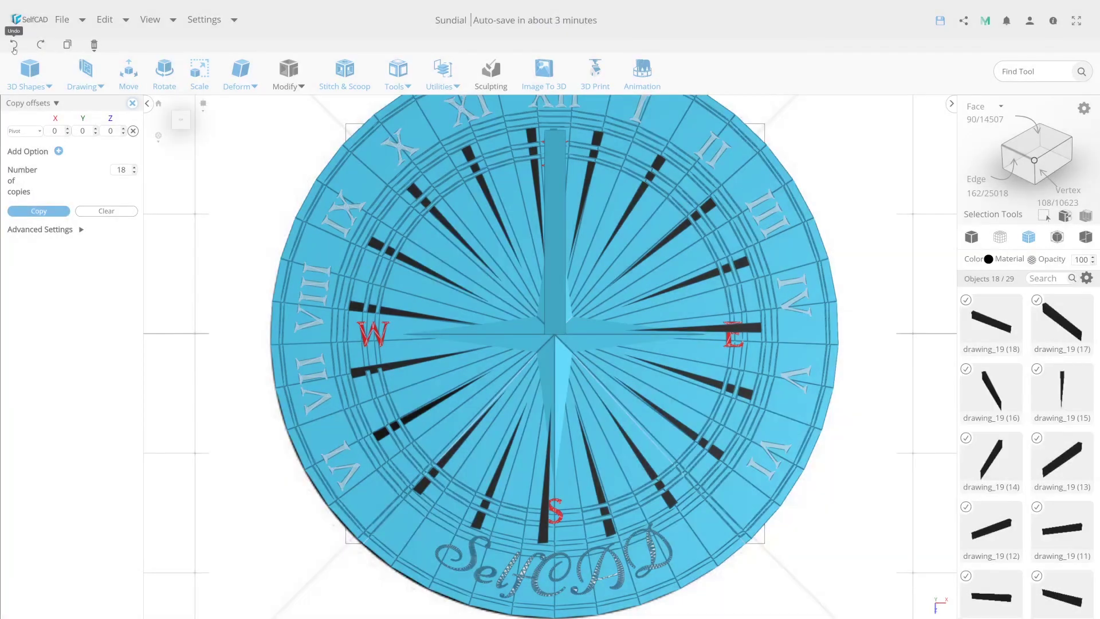
click(13, 46)
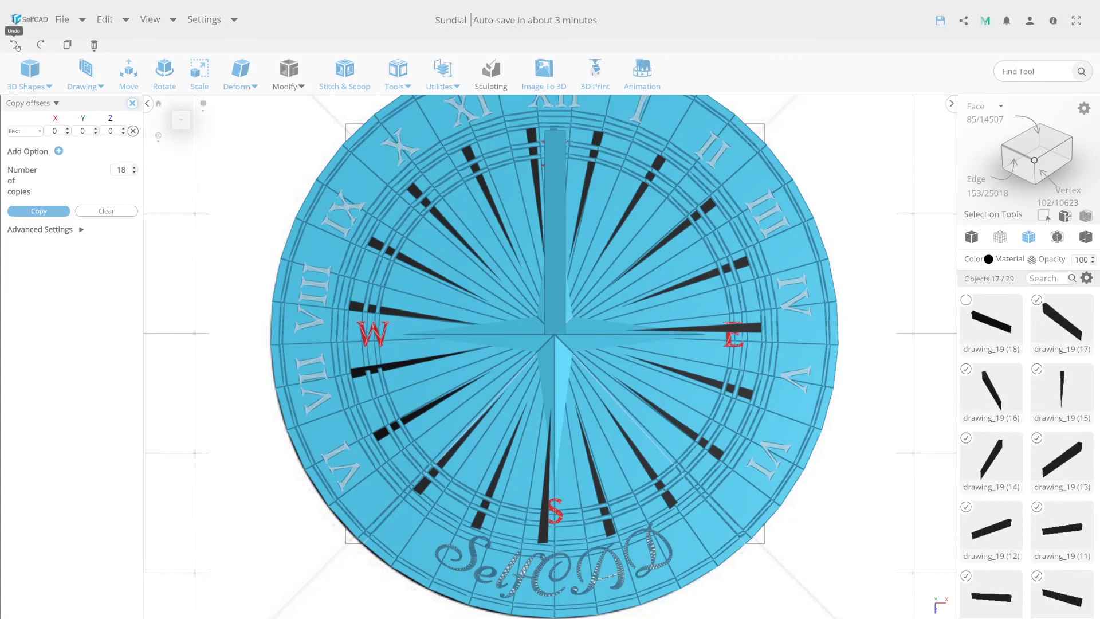
click(17, 47)
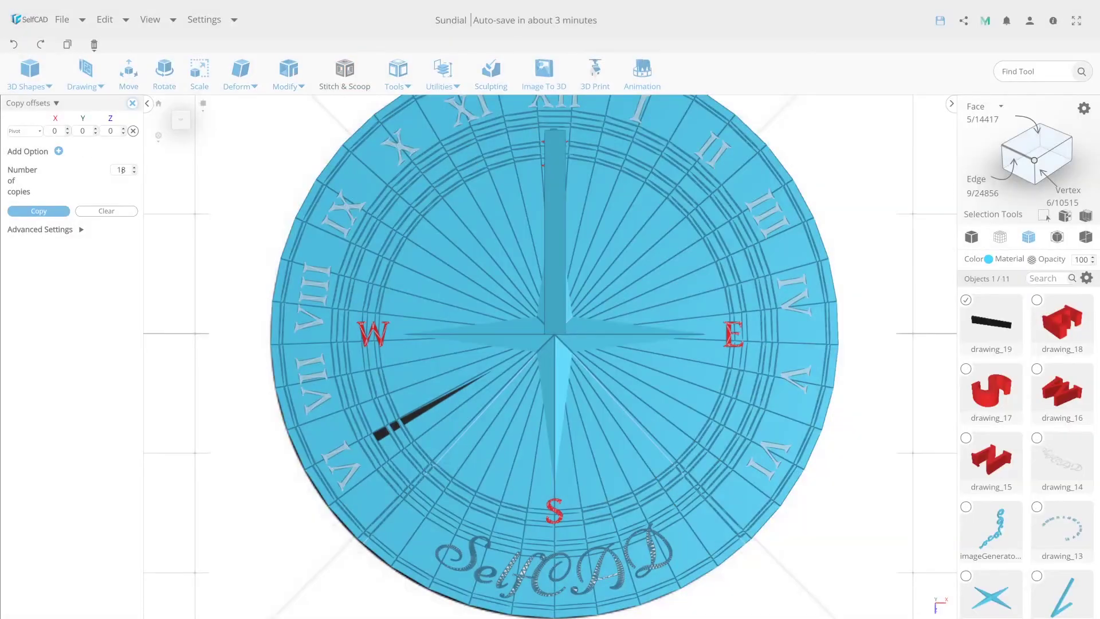
click(55, 213)
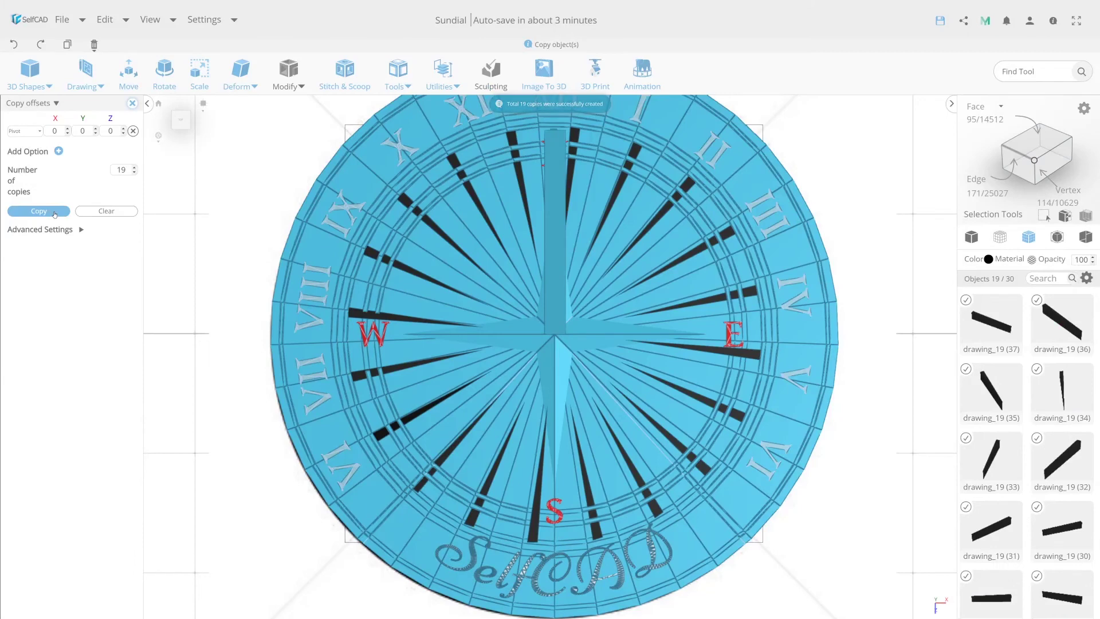
shift+click(405, 421)
Step: Rotate the 20 selected rays by about 3 degrees around the dial centre
click(164, 94)
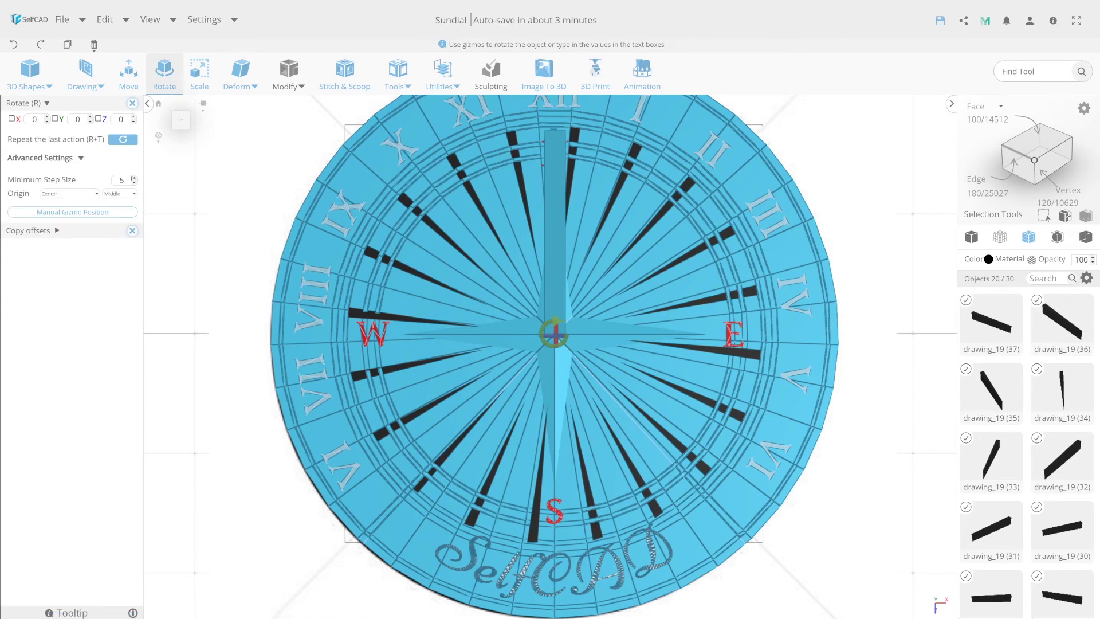
drag(541, 338, 346, 327)
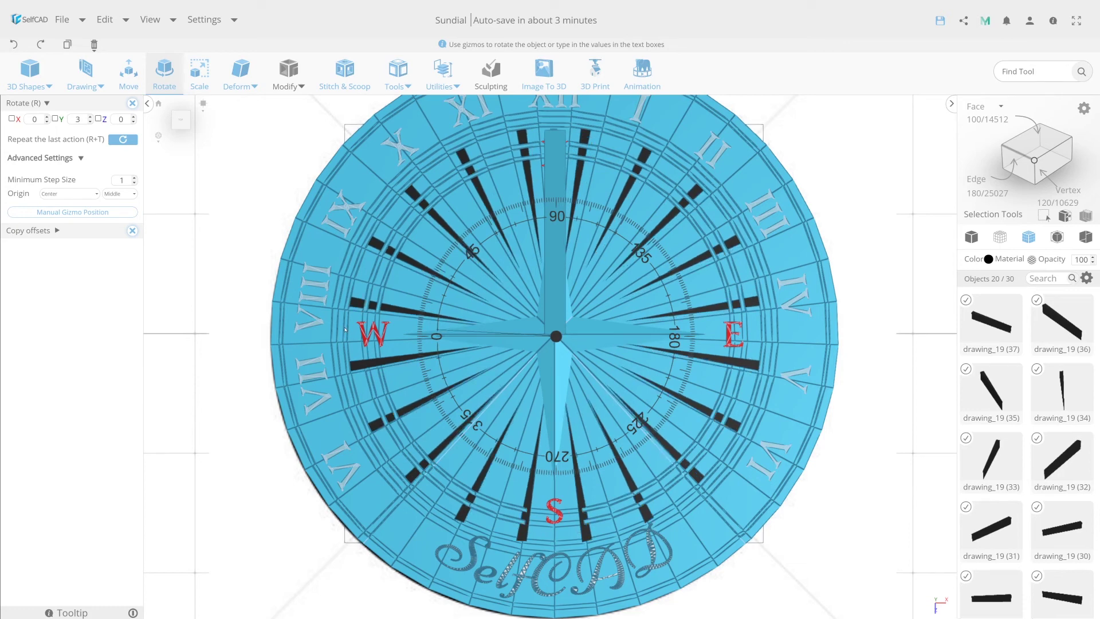
drag(346, 330, 345, 329)
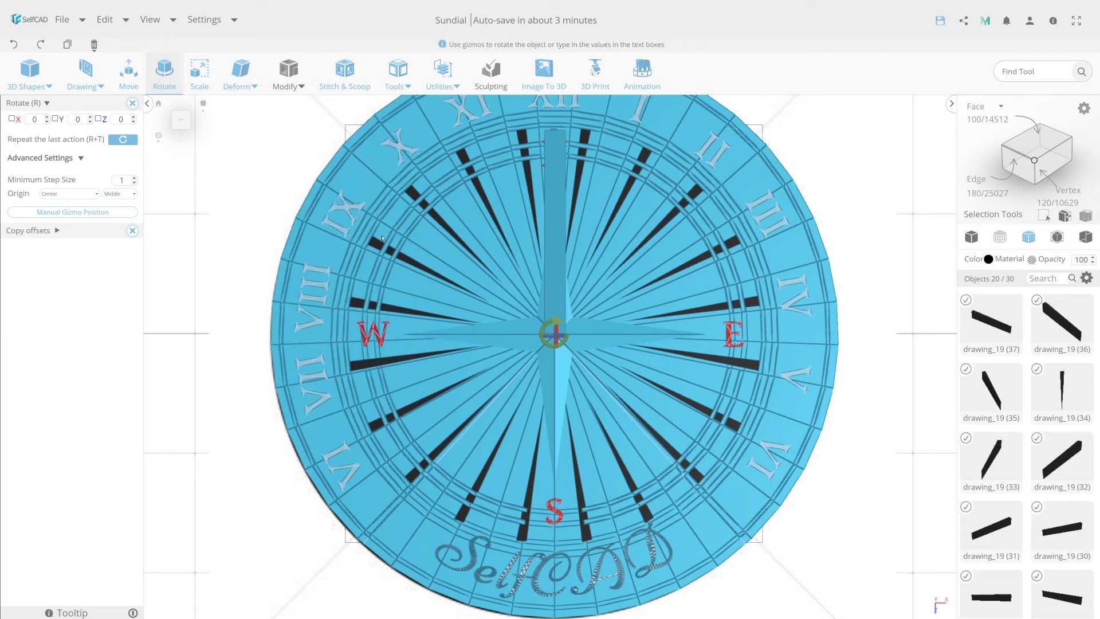
click(224, 88)
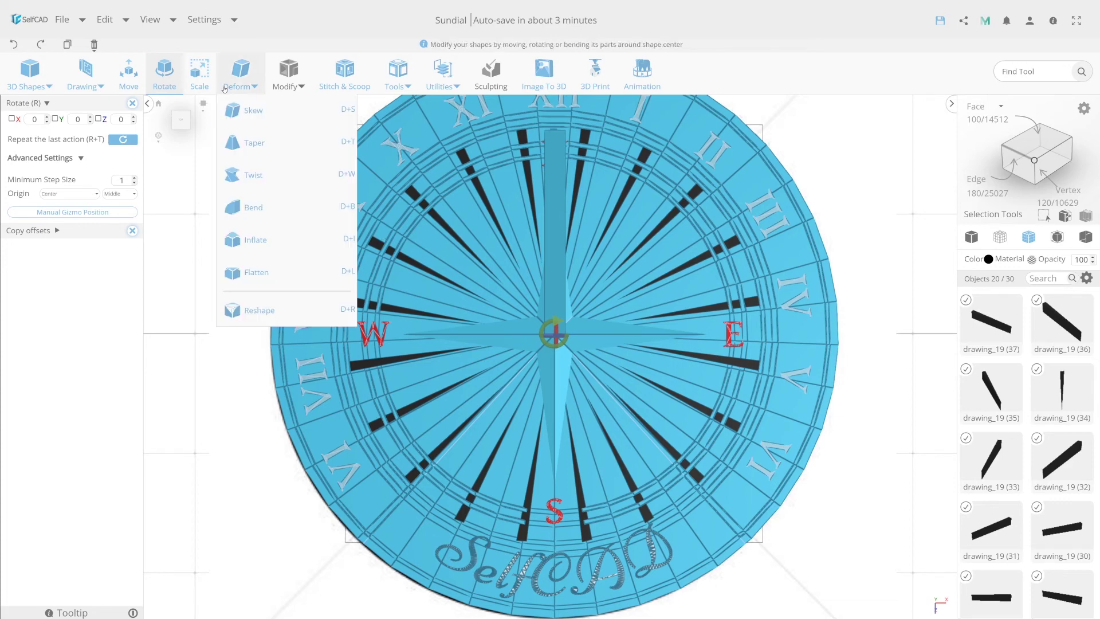
Step: Lift the duplicated rays along Y and turn them slightly around the centre
click(129, 71)
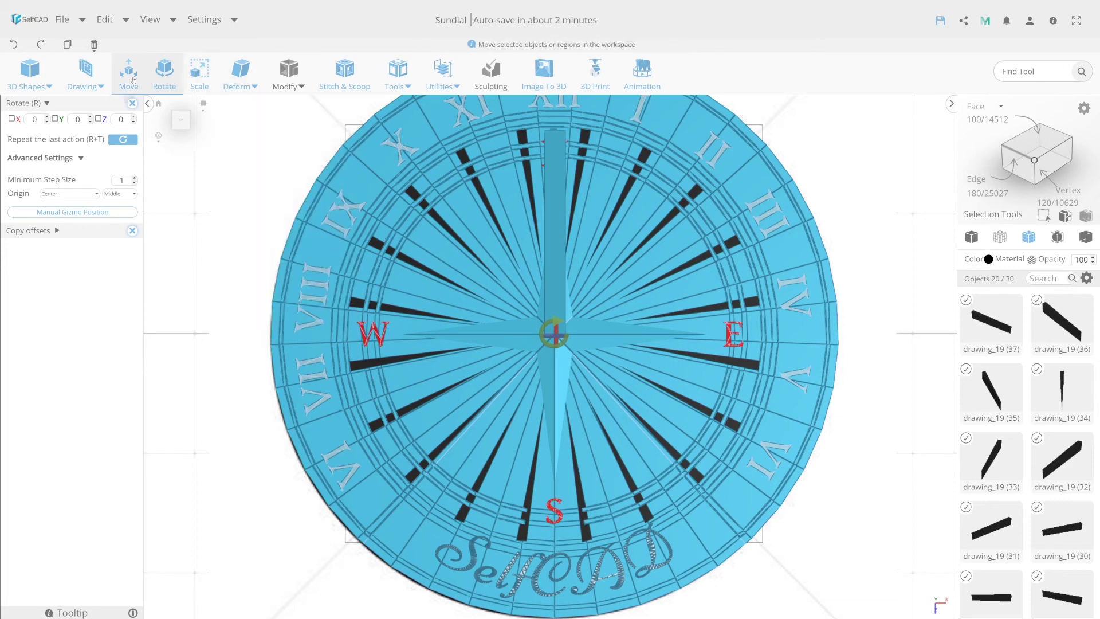
right_drag(580, 405, 559, 296)
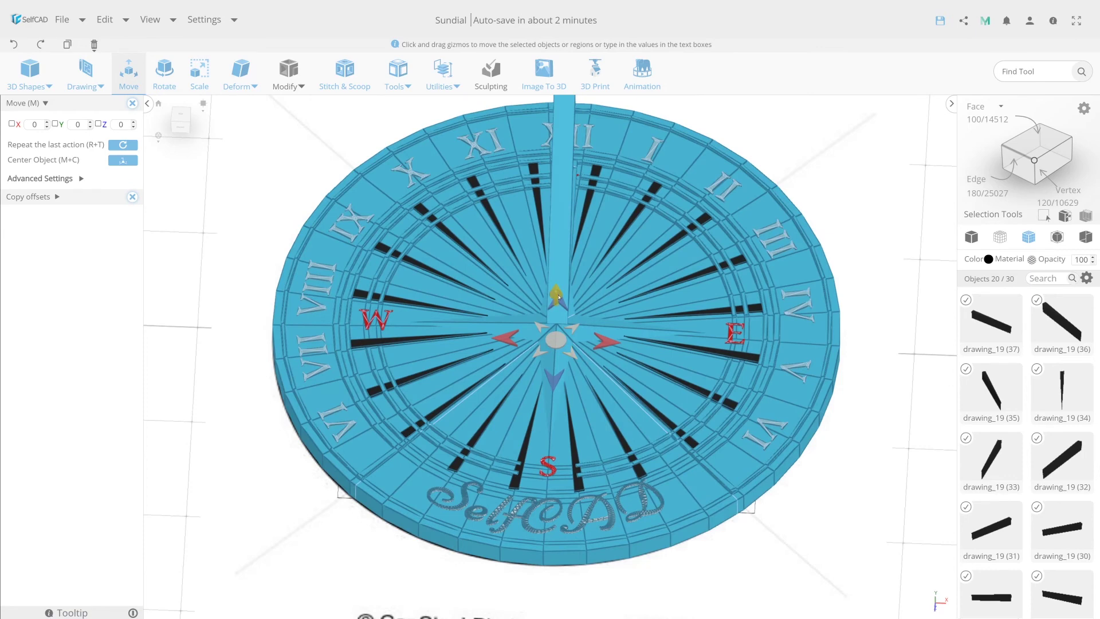
mouse_move(556, 291)
mouse_down()
mouse_move(561, 330)
mouse_move(562, 293)
mouse_move(562, 312)
mouse_up()
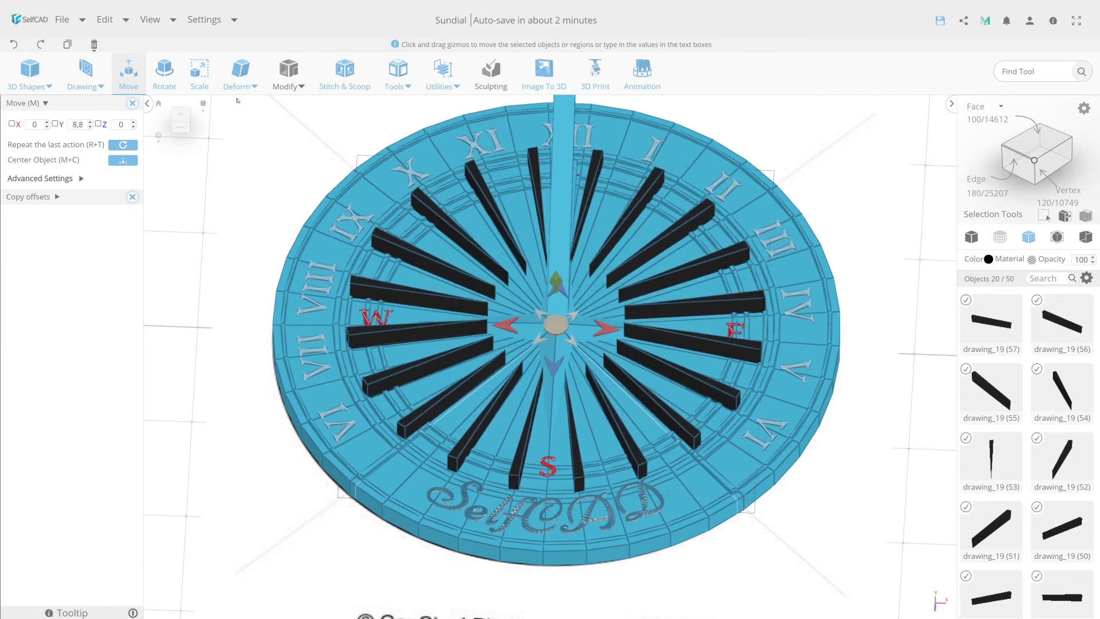
key(r)
mouse_move(546, 243)
mouse_down()
mouse_move(533, 244)
mouse_move(543, 310)
mouse_up()
Step: From the top view, rotate the new rays to sit between the original hour rays
key(t)
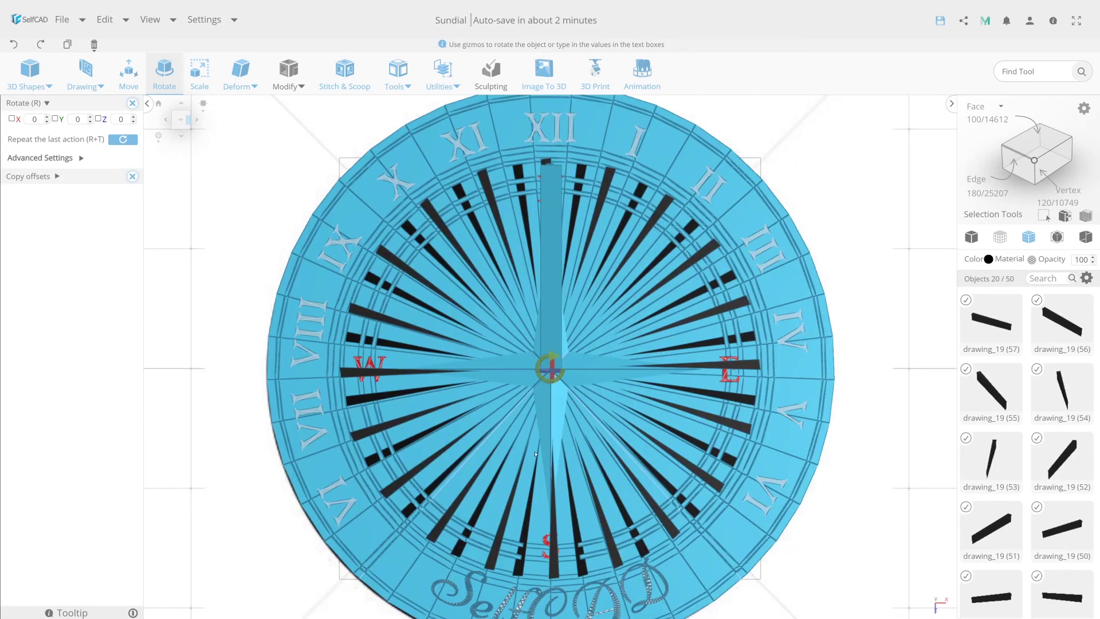
drag(537, 371, 521, 373)
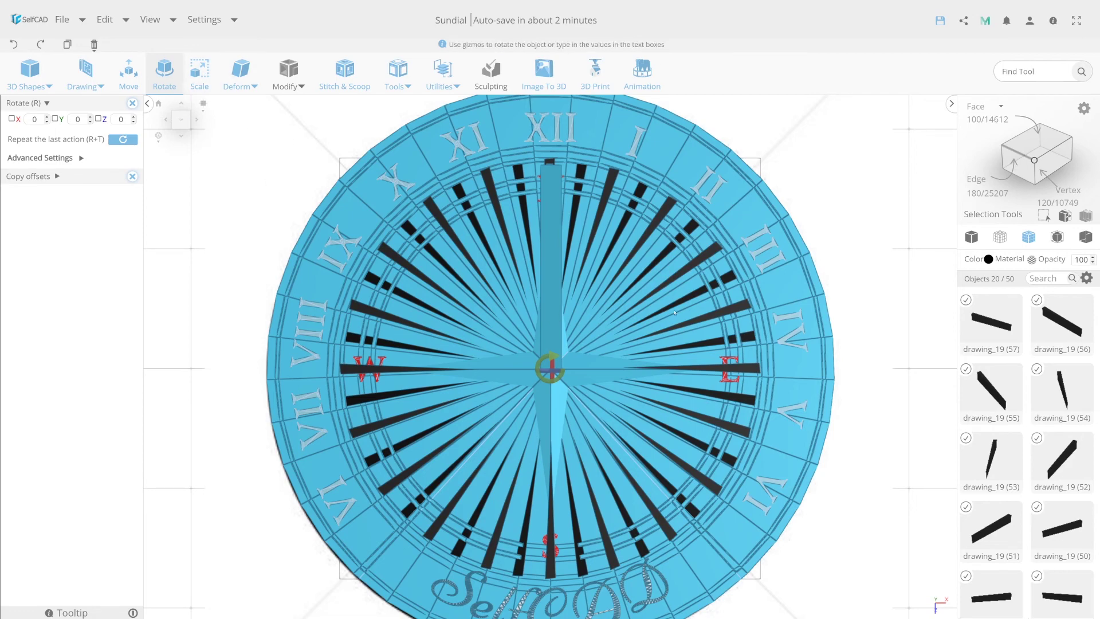
click(999, 236)
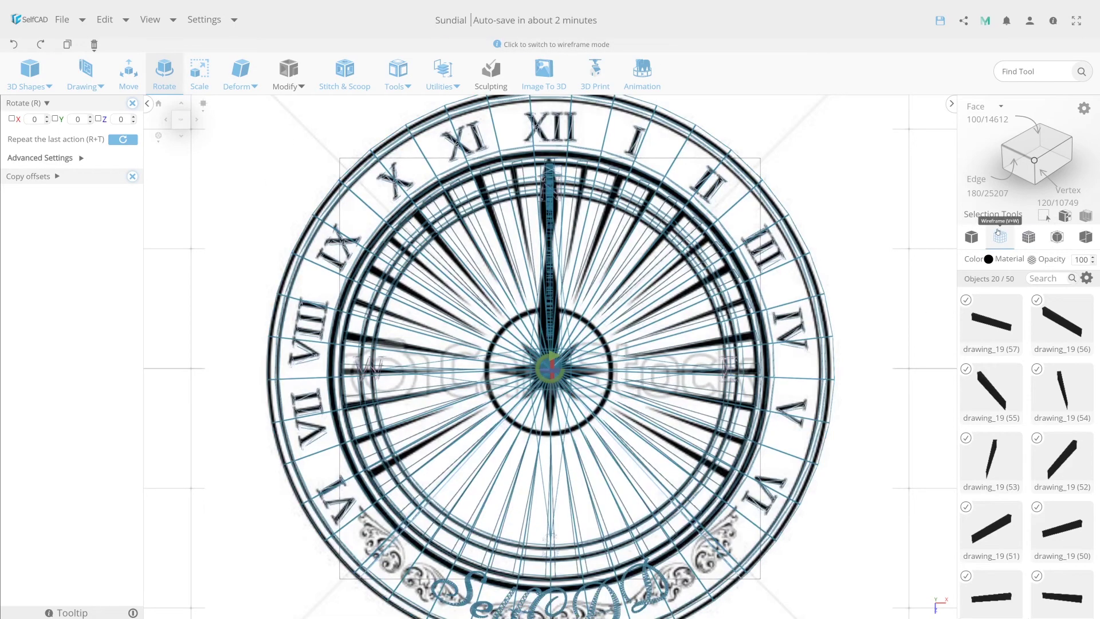
click(971, 237)
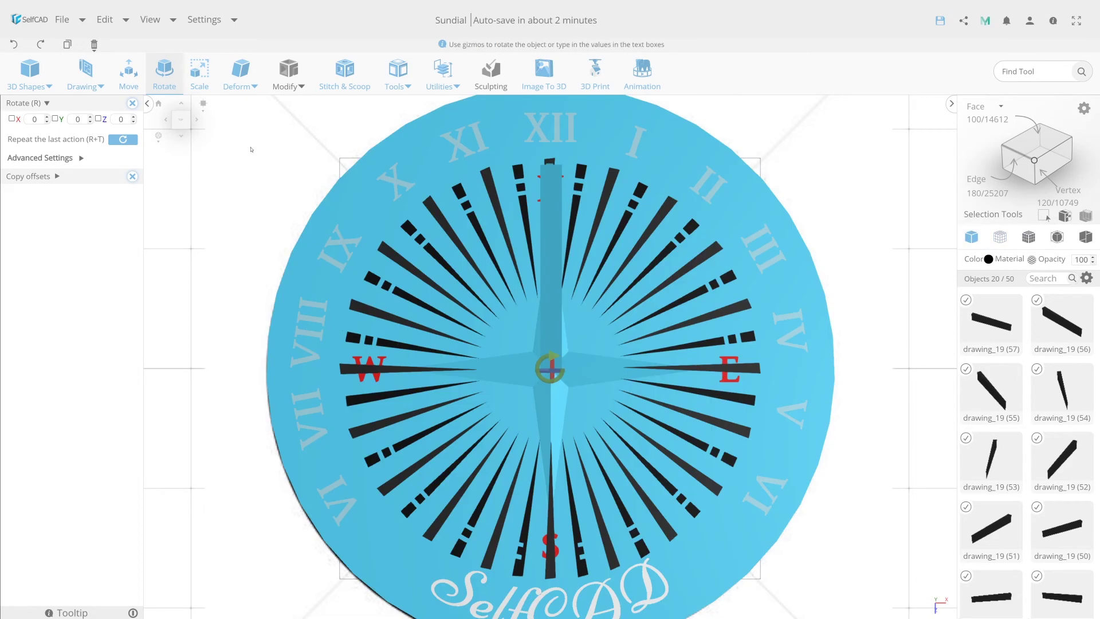
click(201, 86)
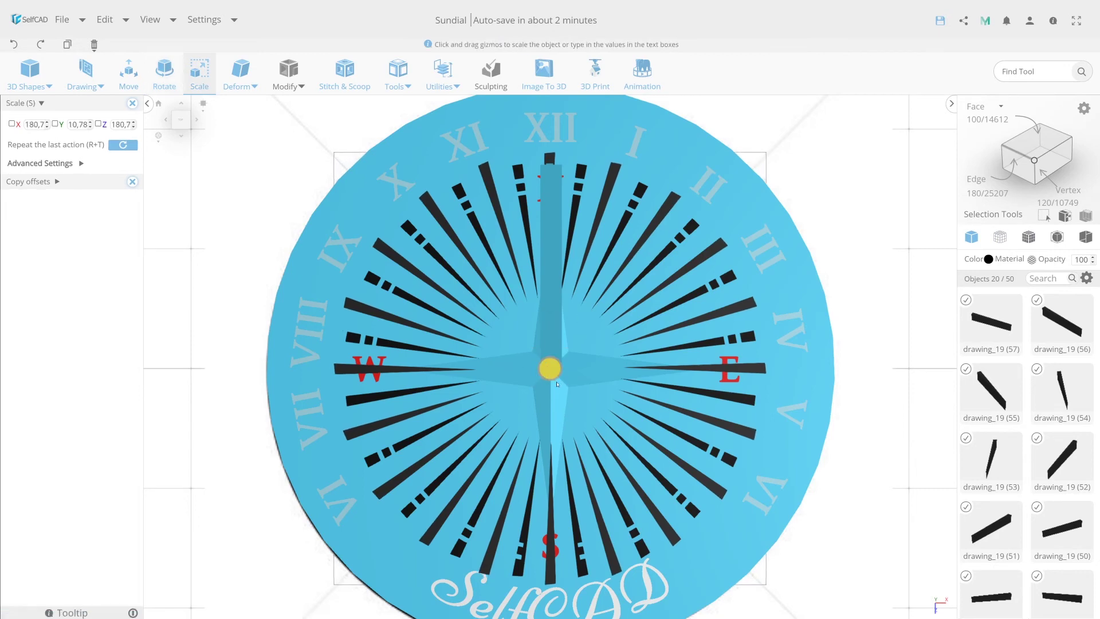
Step: Shrink the inner rays to 104 × 6.21 × 104 and delete all but one ray near W
drag(540, 350, 429, 247)
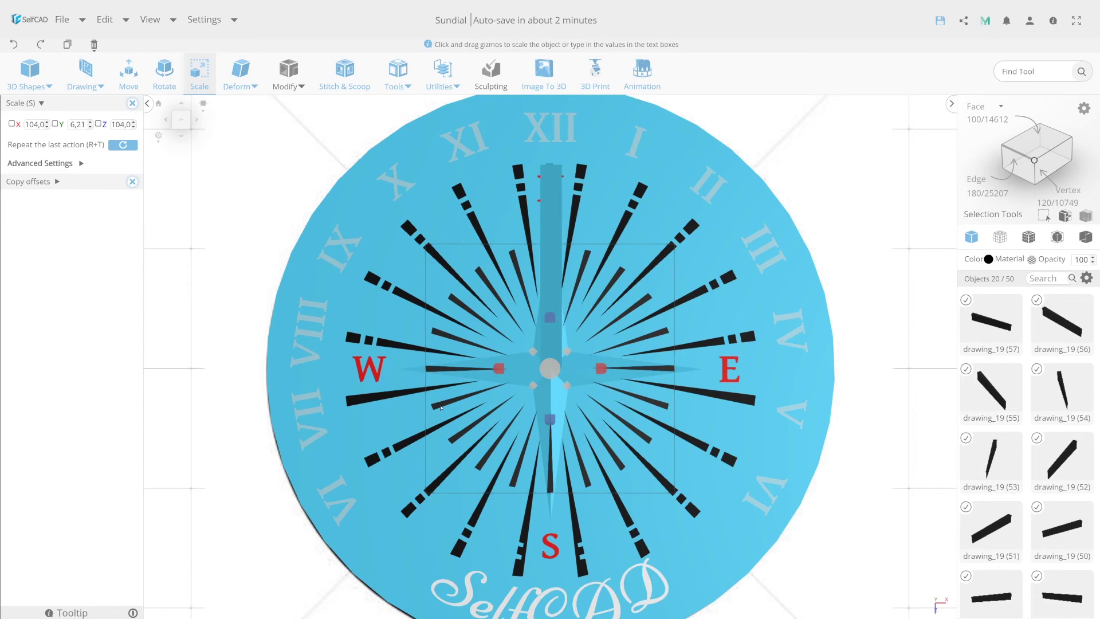
click(441, 408)
key(Delete)
key(Return)
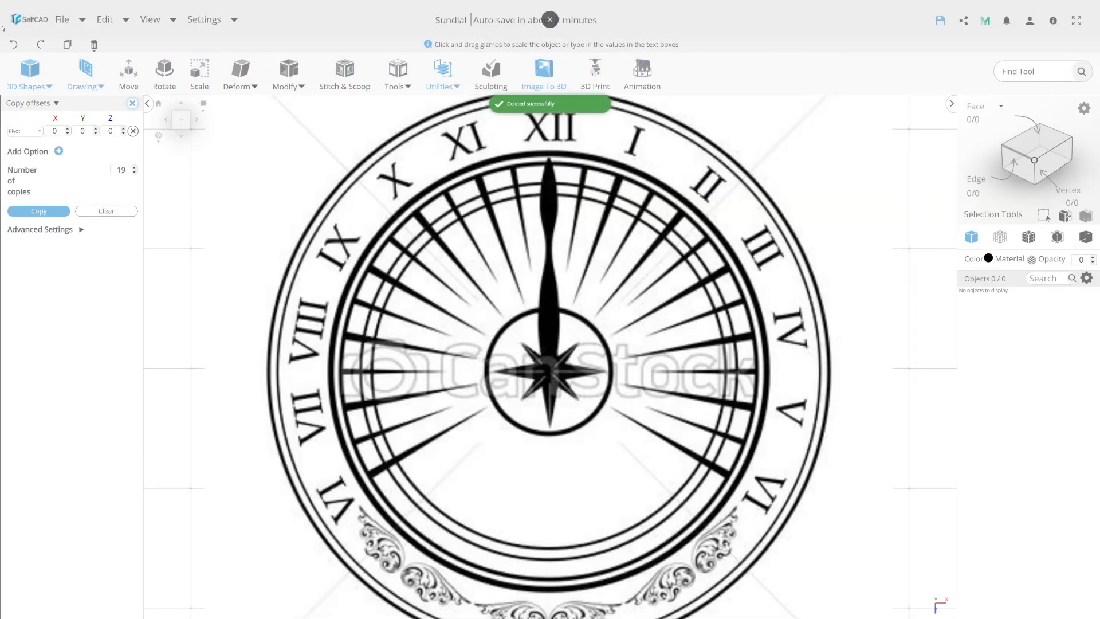
click(13, 44)
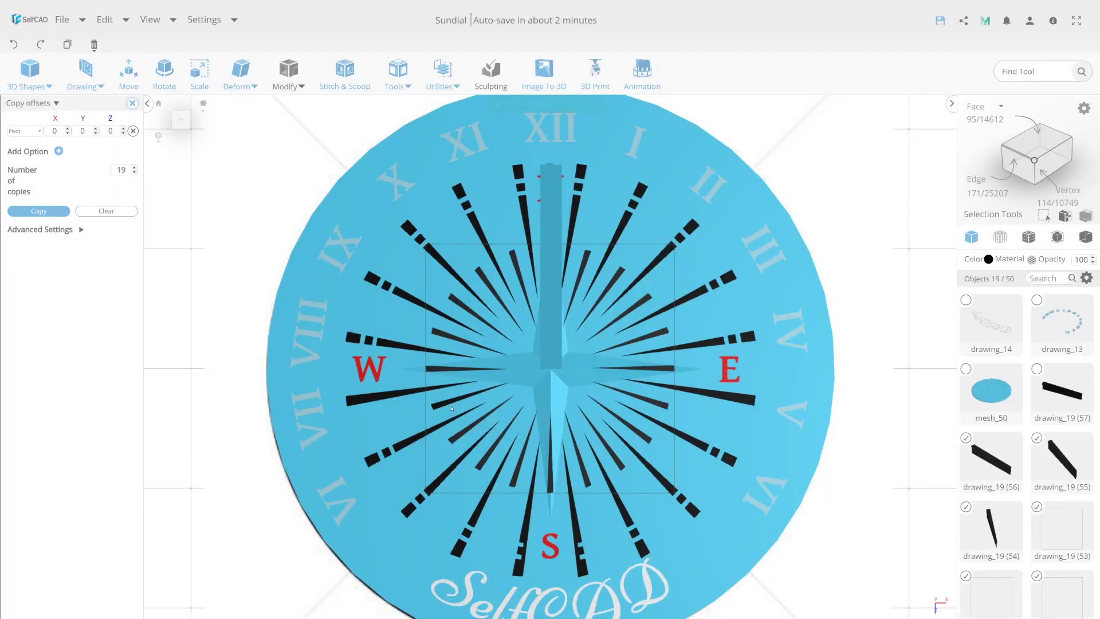
key(ctrl+z)
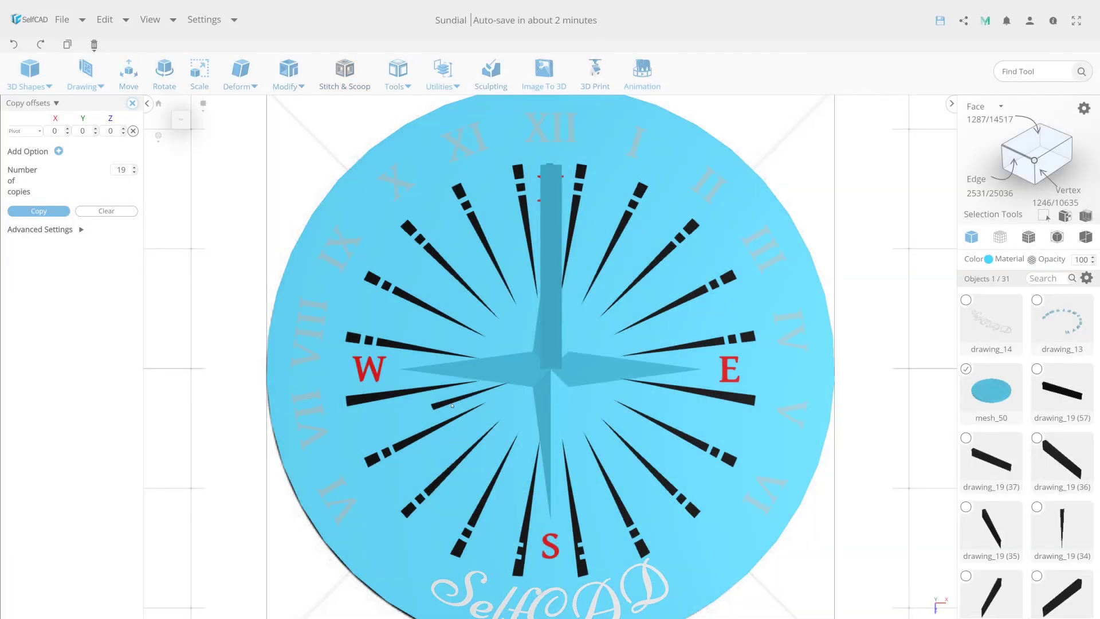
Step: Select the remaining short black ray near W for moving, with wireframe and face selection on
click(451, 405)
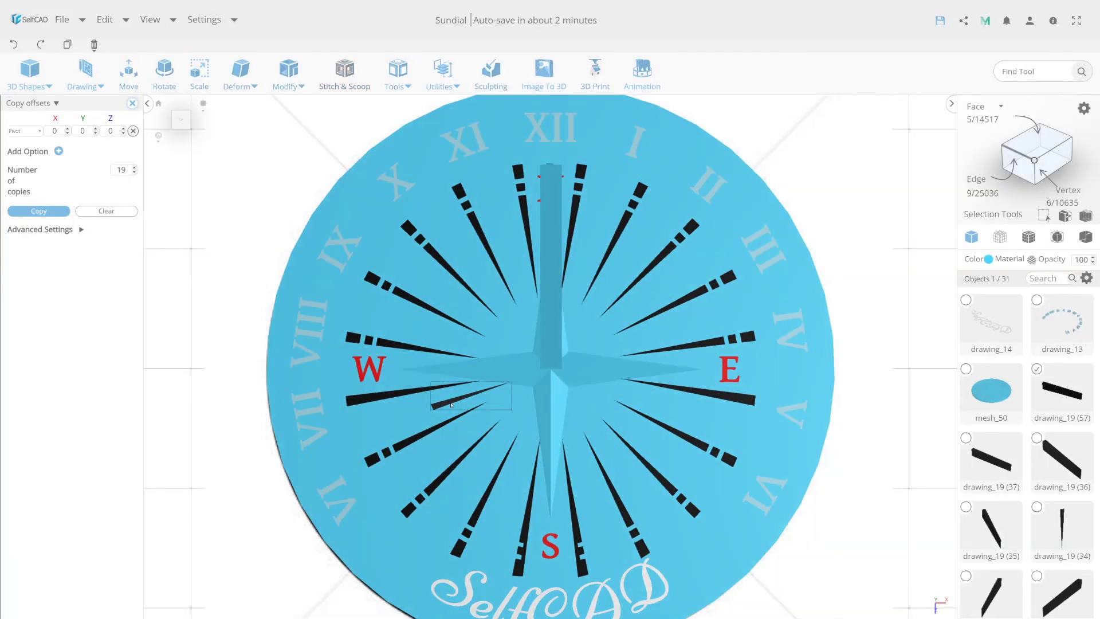
click(130, 74)
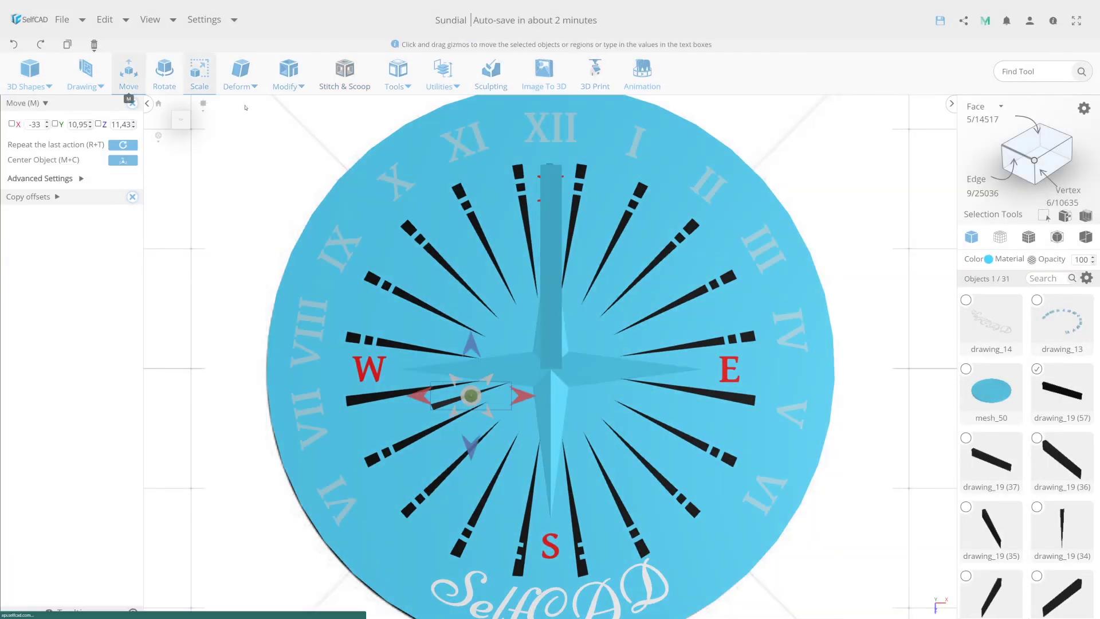
click(1001, 236)
scroll(484, 447, up, 3)
scroll(484, 447, up, 3)
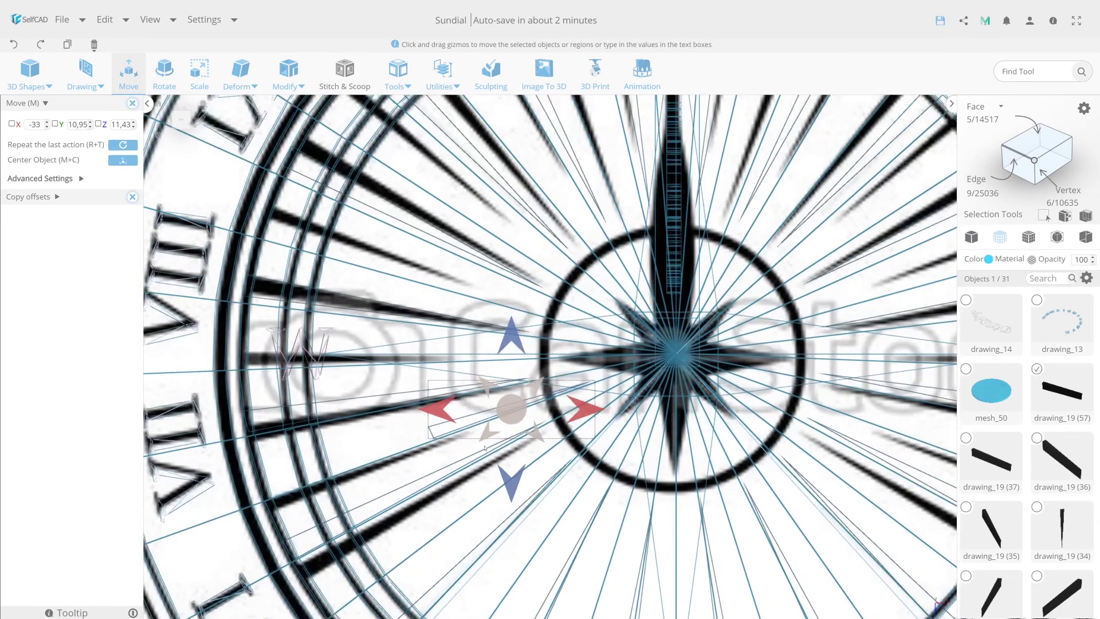
click(1031, 152)
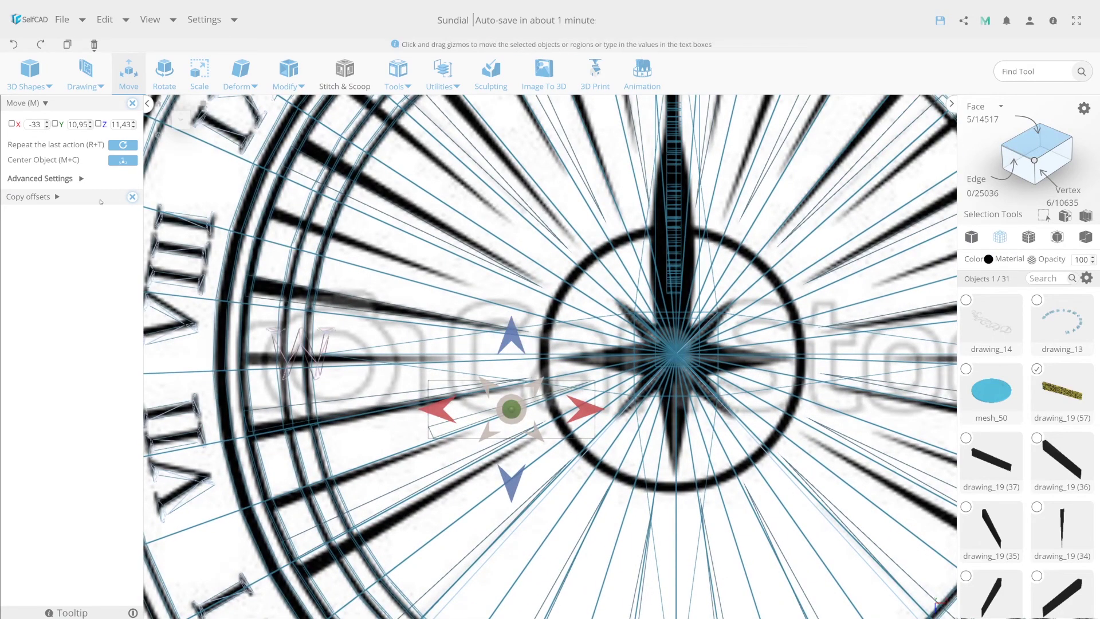
Step: Slide the ray outward along its local axes to line up with a reference hour line
click(69, 178)
click(125, 196)
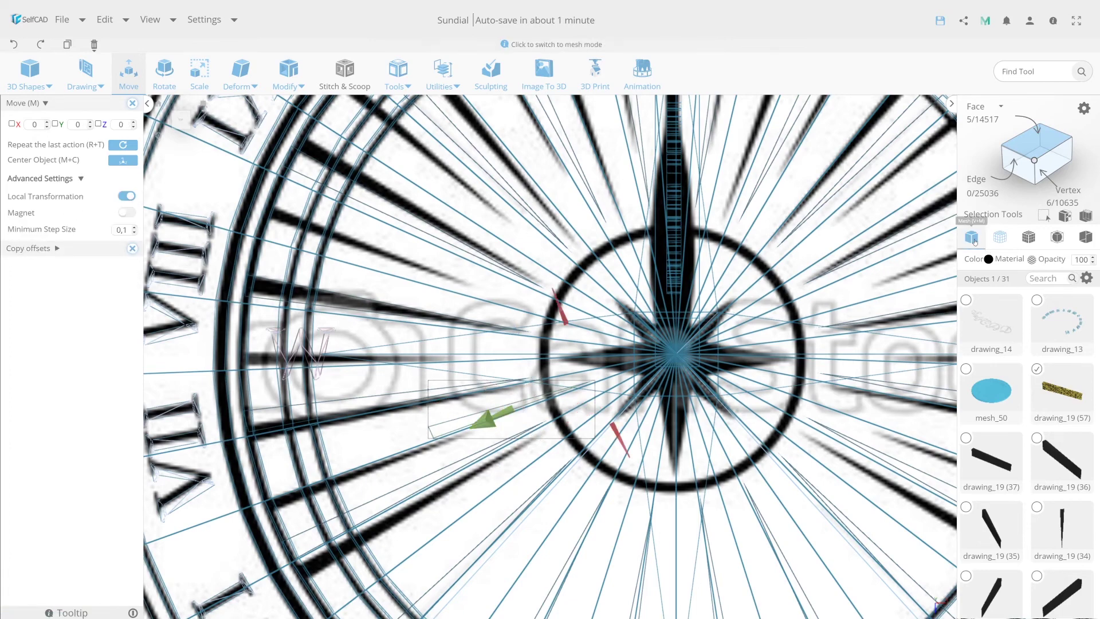
scroll(528, 416, down, 3)
text(,6)
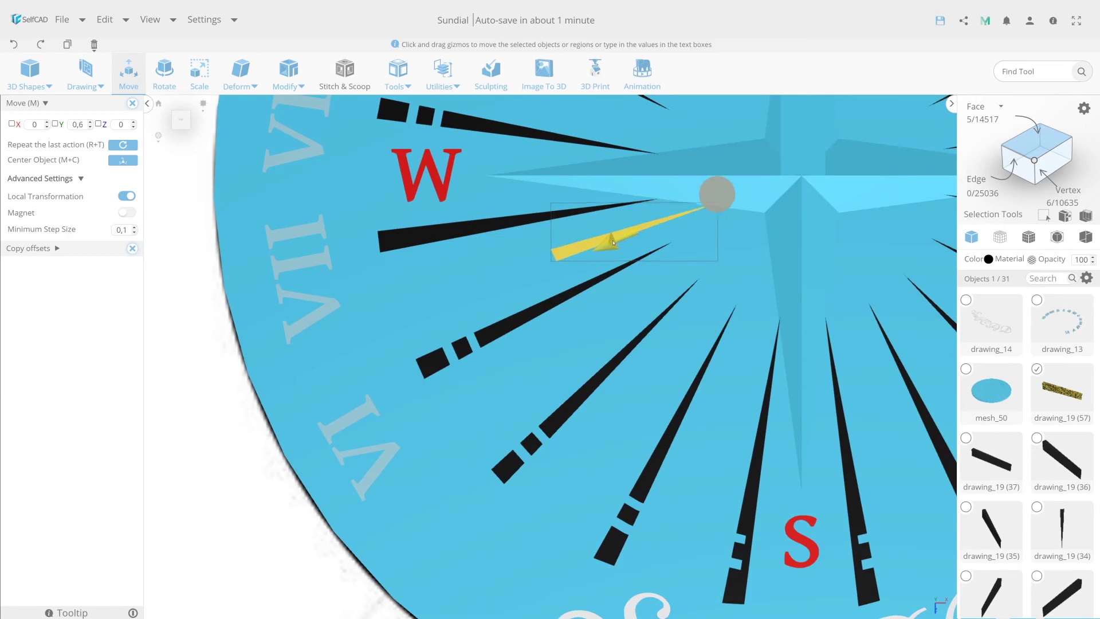
drag(665, 247, 463, 296)
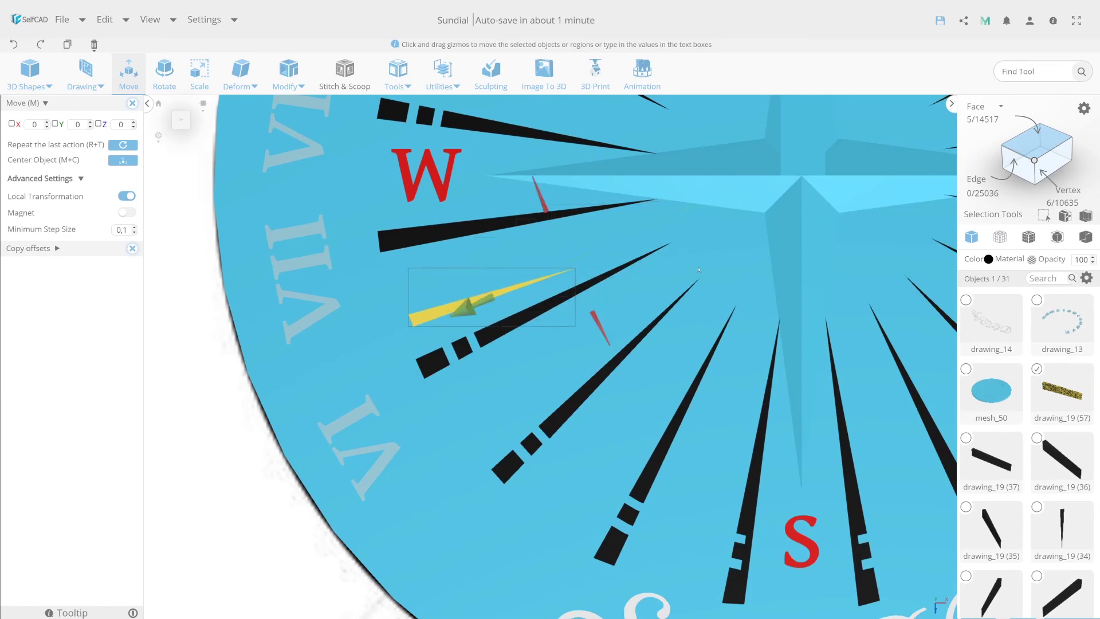
click(1000, 237)
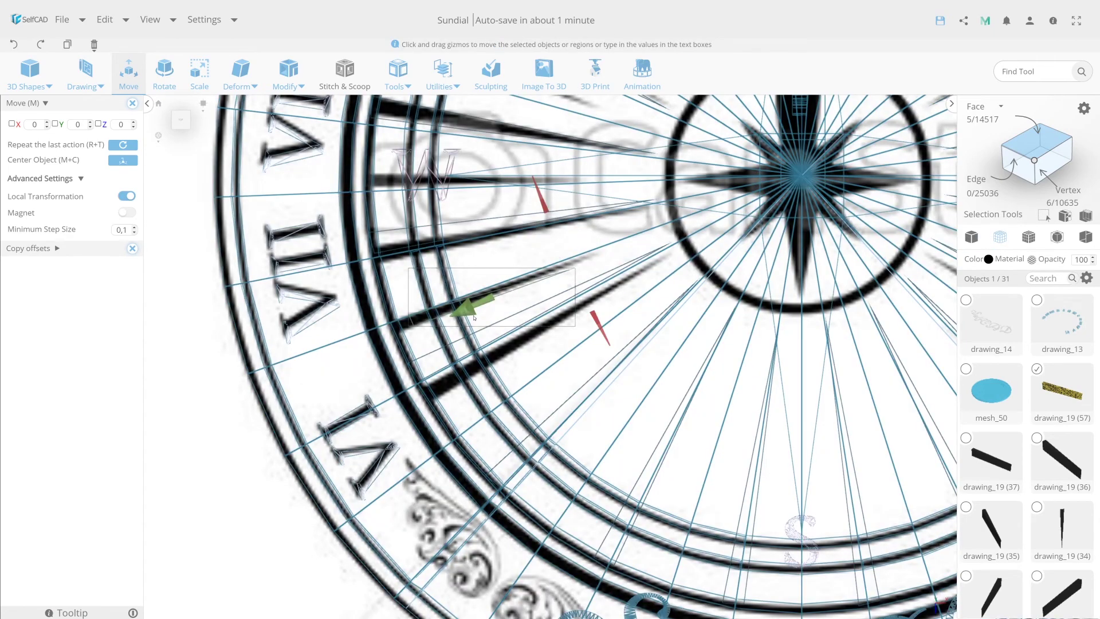
drag(474, 317, 456, 316)
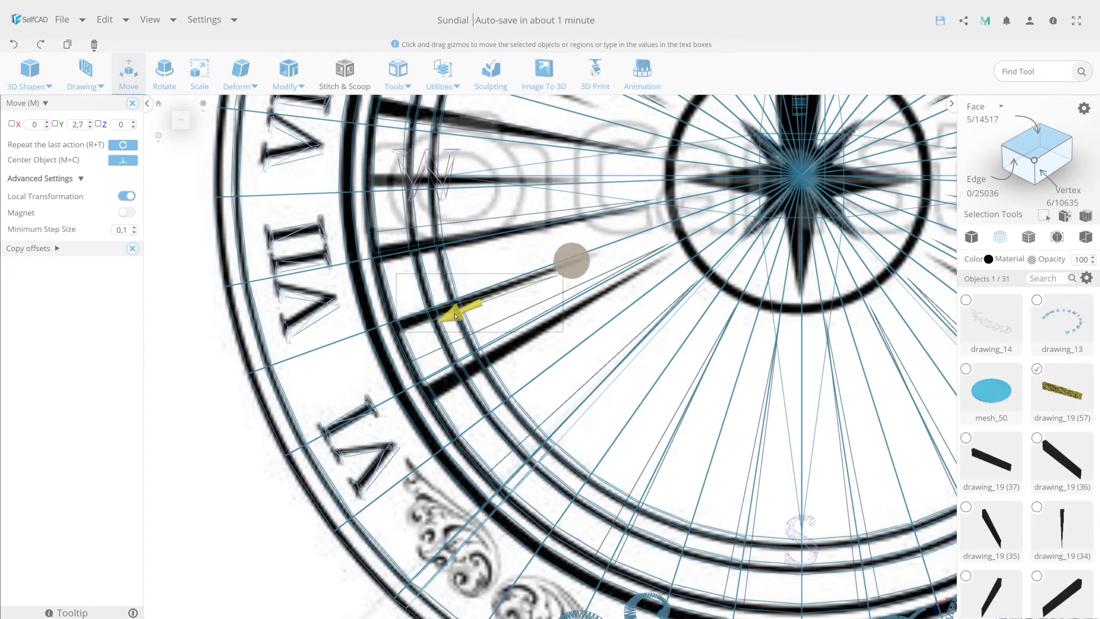
click(971, 237)
mouse_move(559, 321)
mouse_down()
mouse_move(556, 291)
mouse_move(513, 428)
mouse_move(395, 163)
mouse_up()
Step: Rescale the ray's thickness slightly thinner, then view the dial from directly above
key(s)
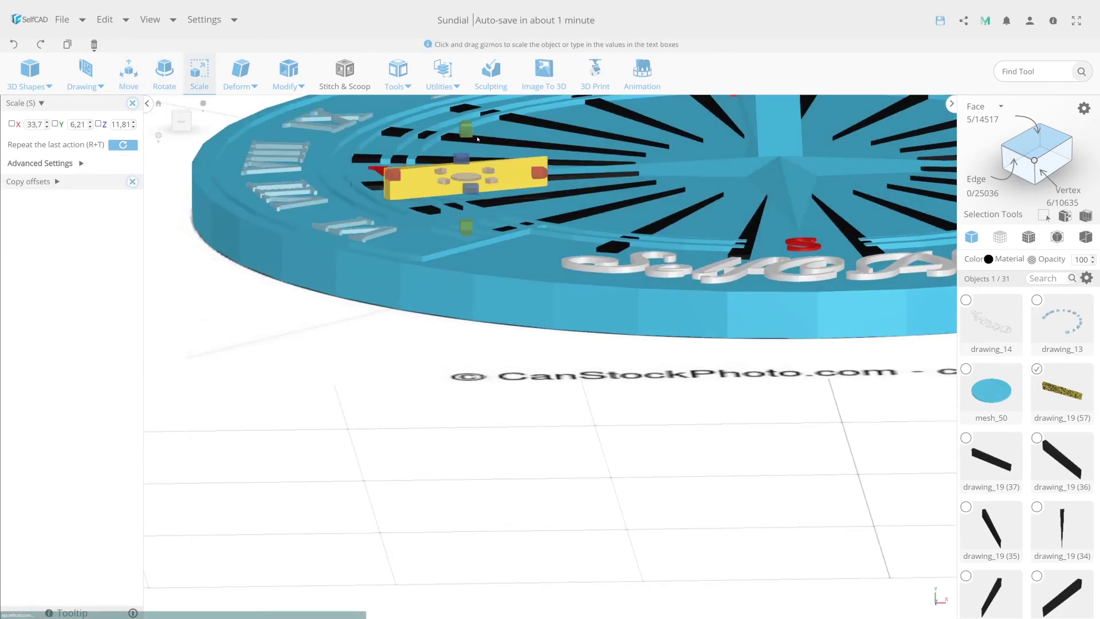
drag(466, 129, 475, 166)
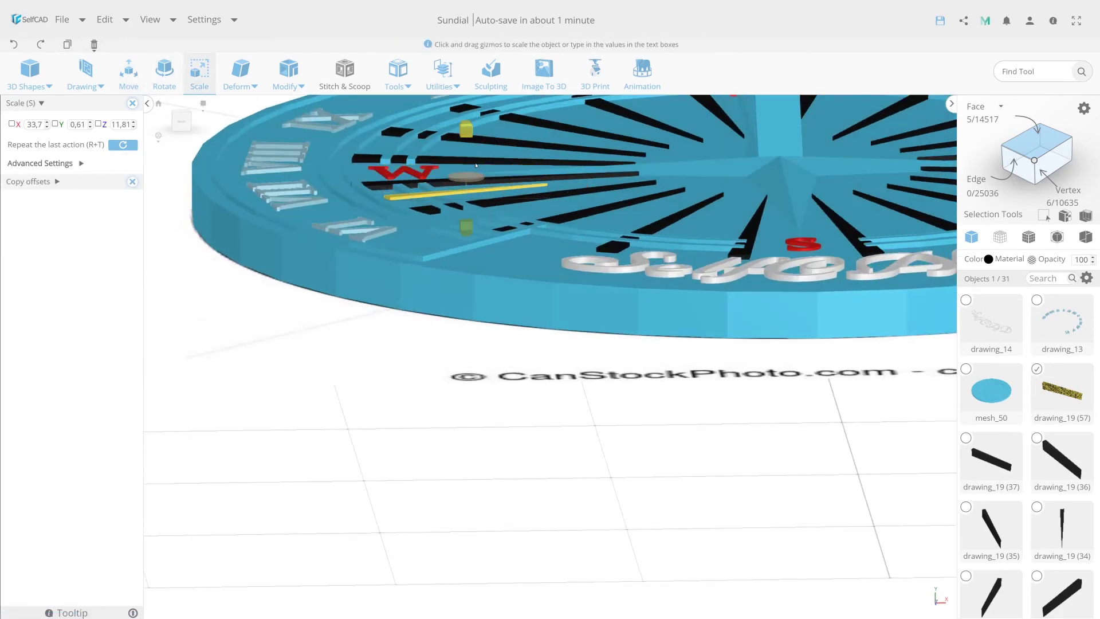
drag(465, 228, 474, 246)
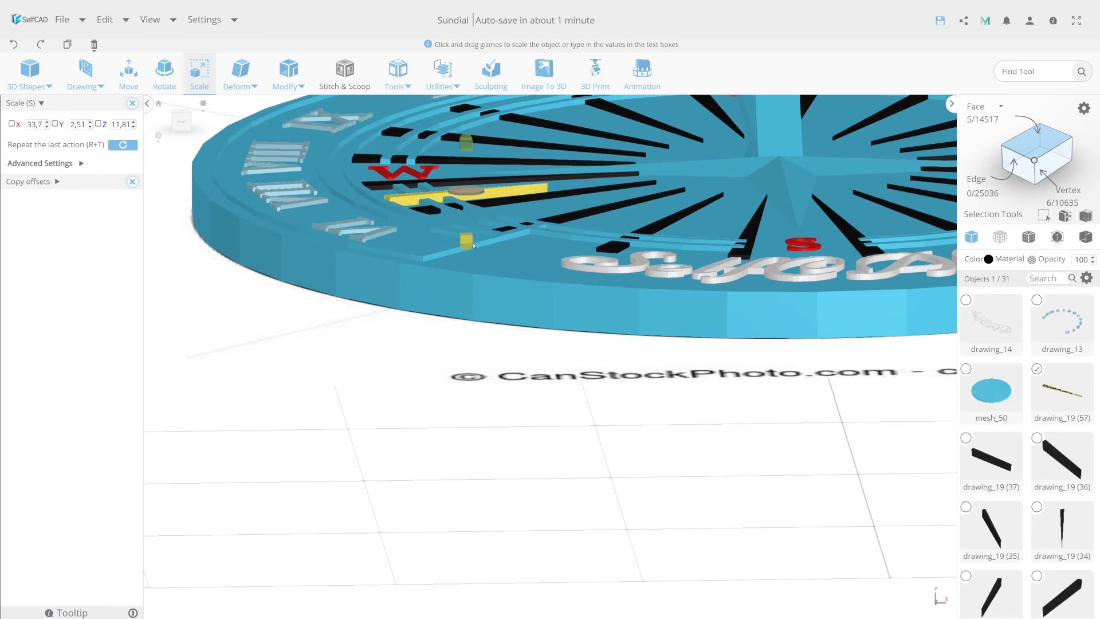
drag(466, 147, 476, 168)
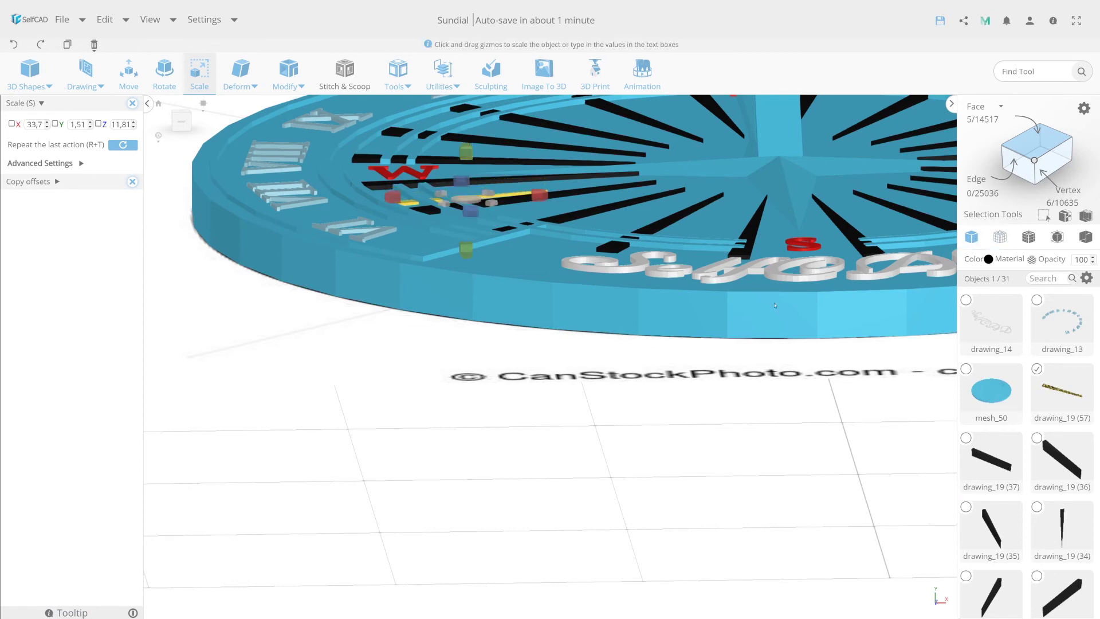
click(1061, 136)
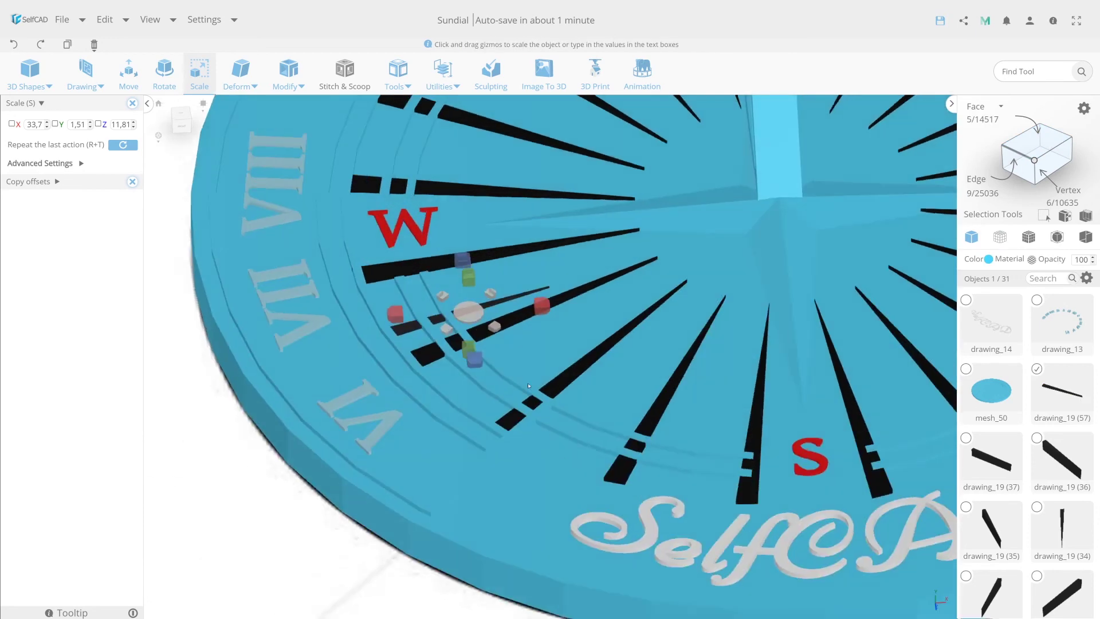
click(193, 112)
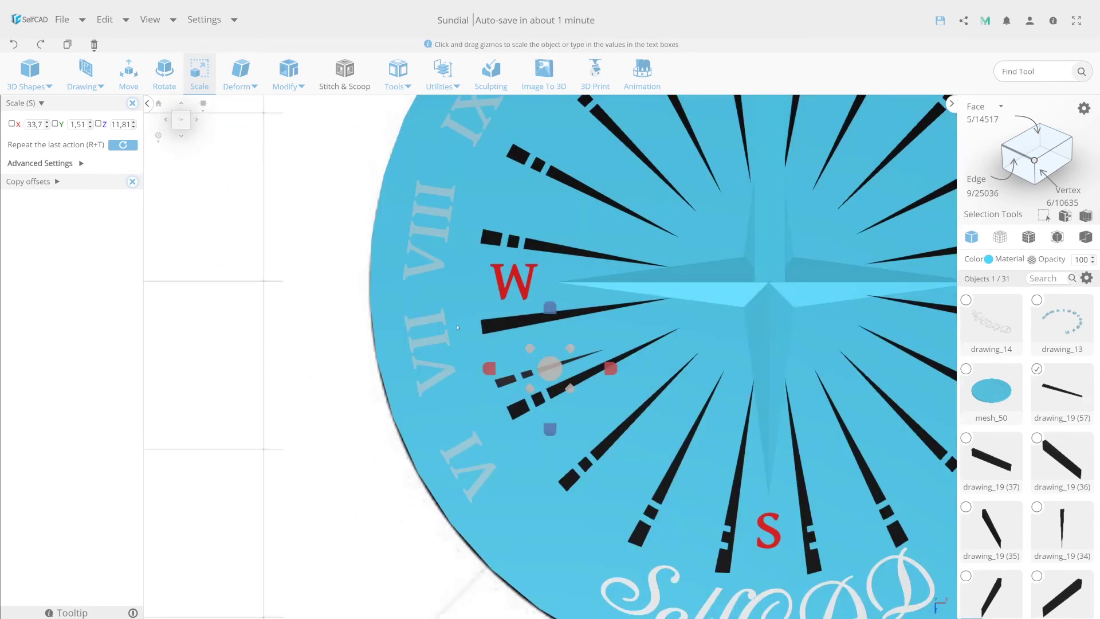
Step: Fine-tune the ray's position beside W and set up copy offsets for 19 copies
key(m)
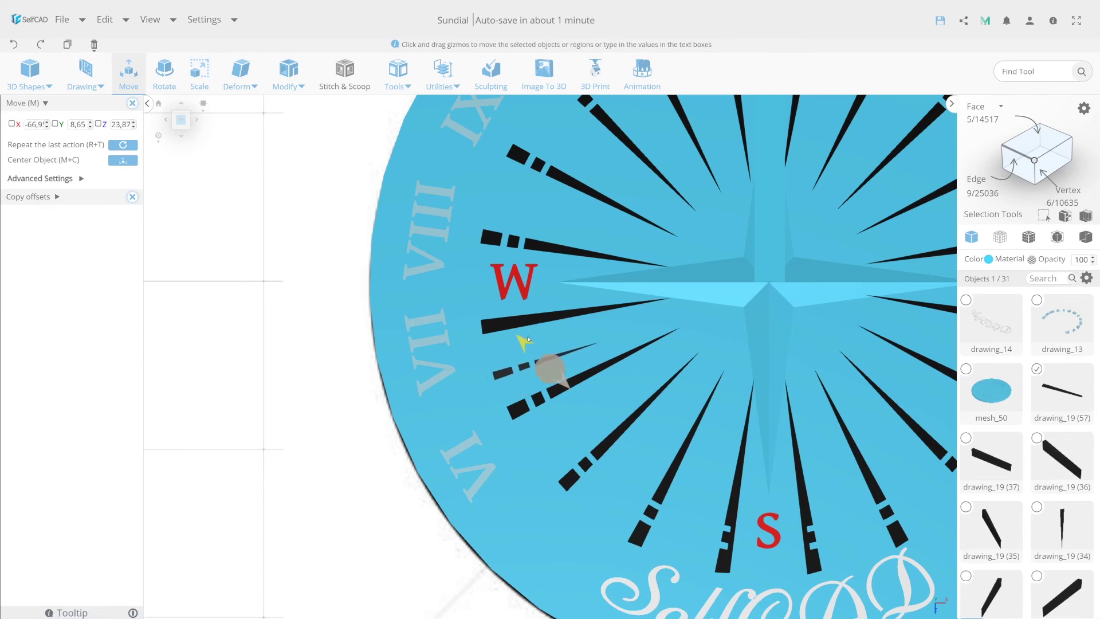
mouse_move(529, 349)
mouse_down()
mouse_move(568, 348)
mouse_move(564, 335)
mouse_up()
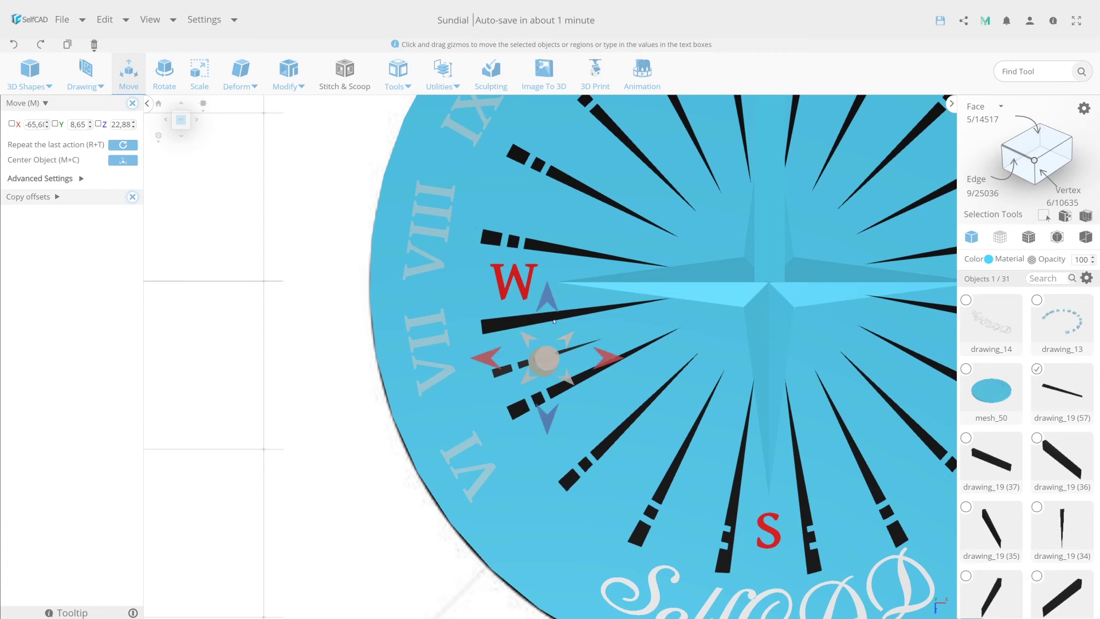
right_drag(527, 335, 526, 332)
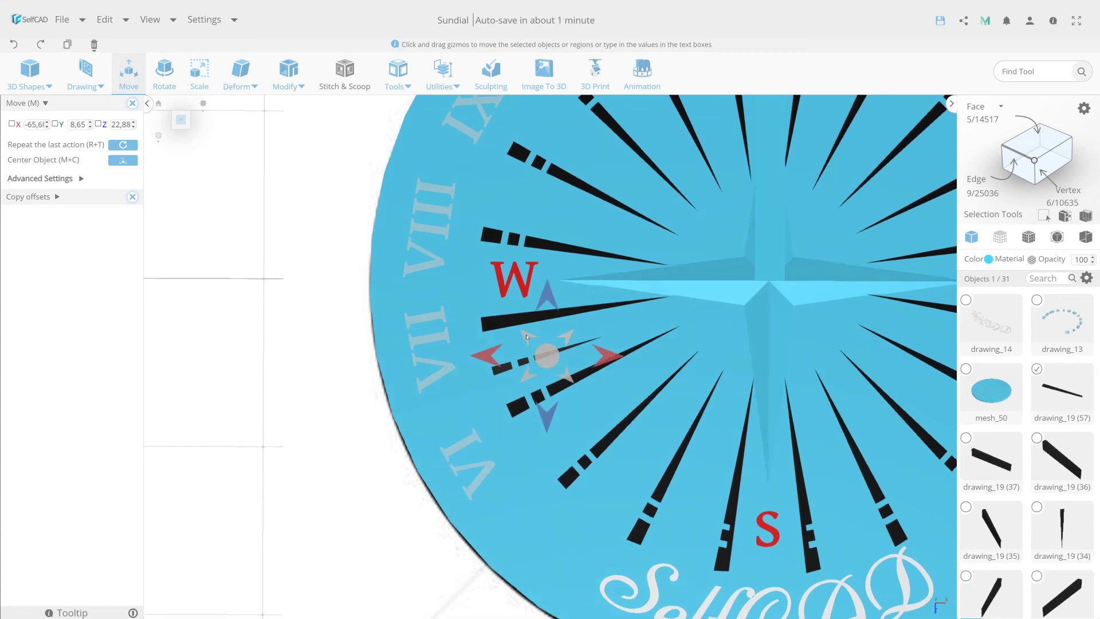
drag(529, 339, 523, 332)
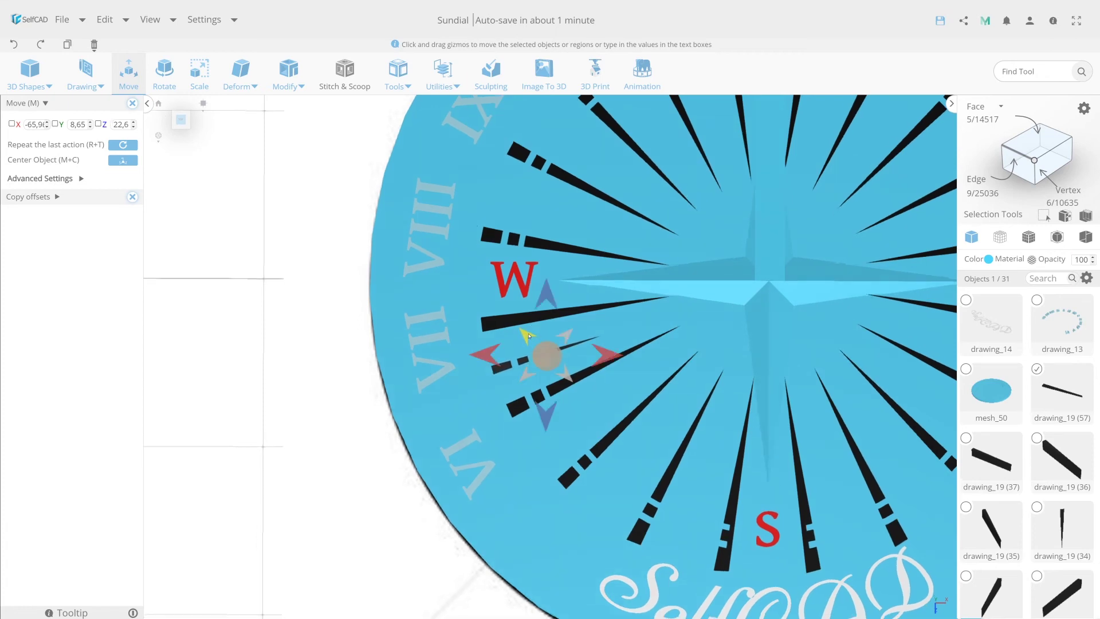
click(398, 74)
click(430, 109)
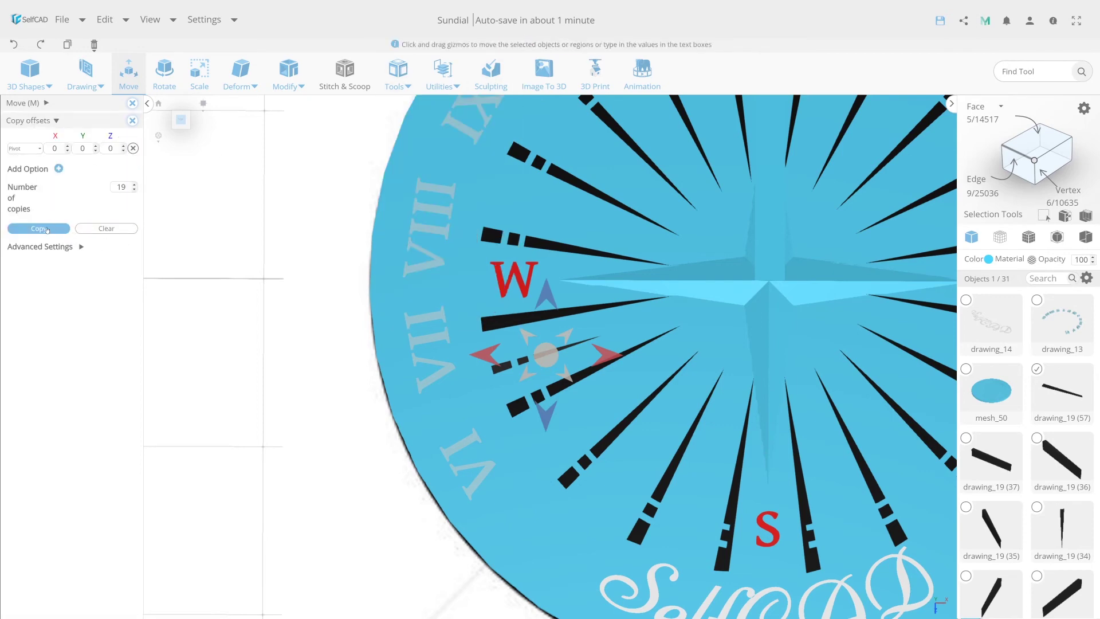
Step: Make 19 copies of the black ray around the dial, bringing the scene to 50 objects
click(55, 231)
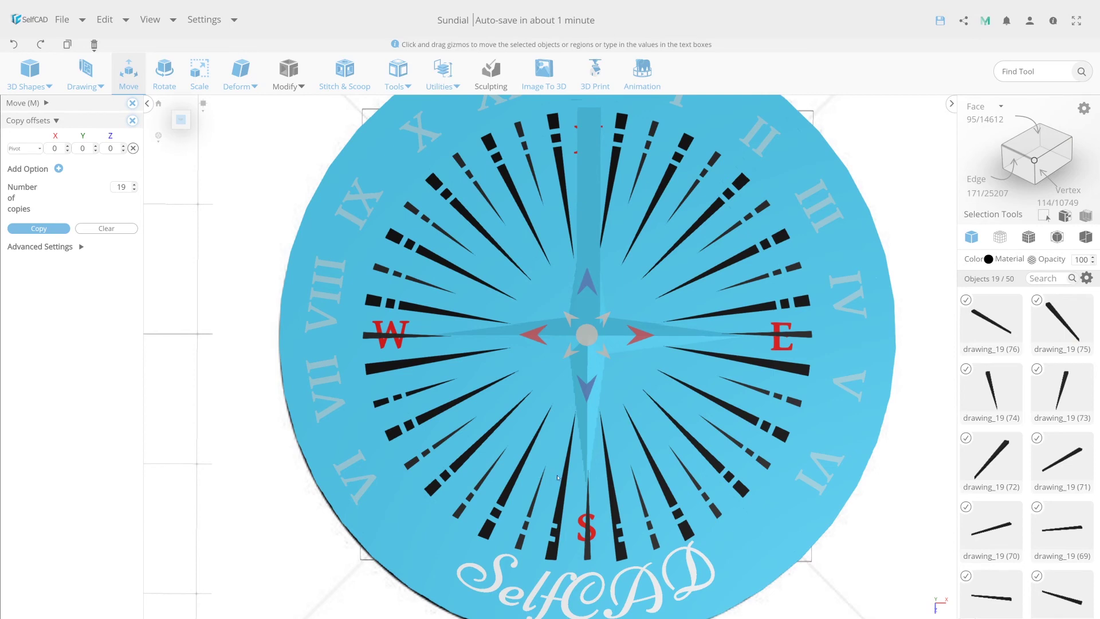
click(589, 534)
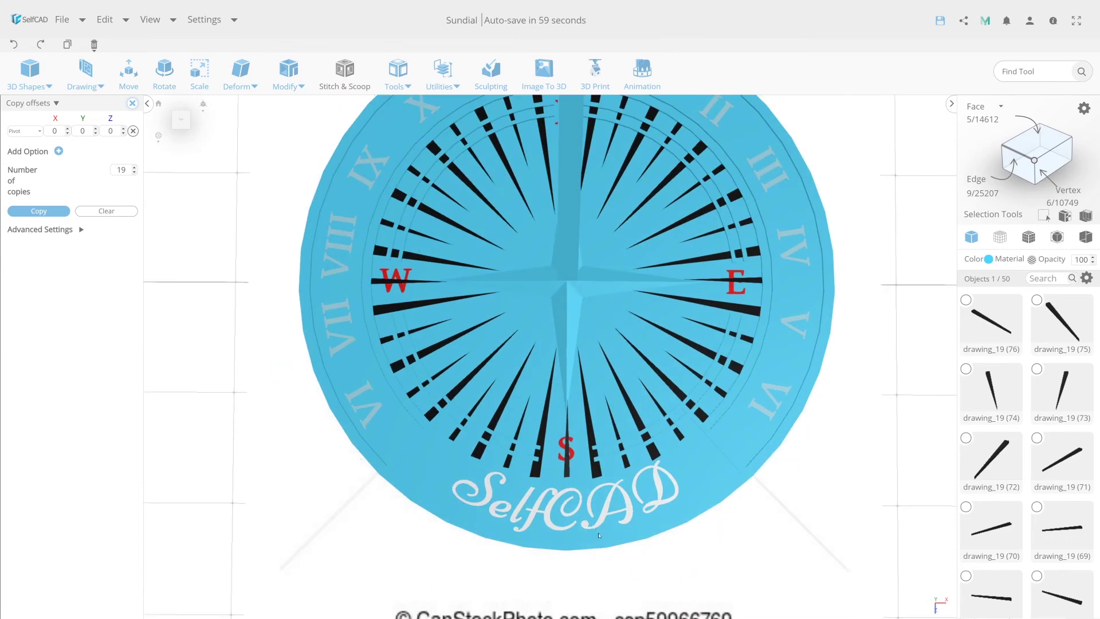
right_drag(570, 520, 484, 423)
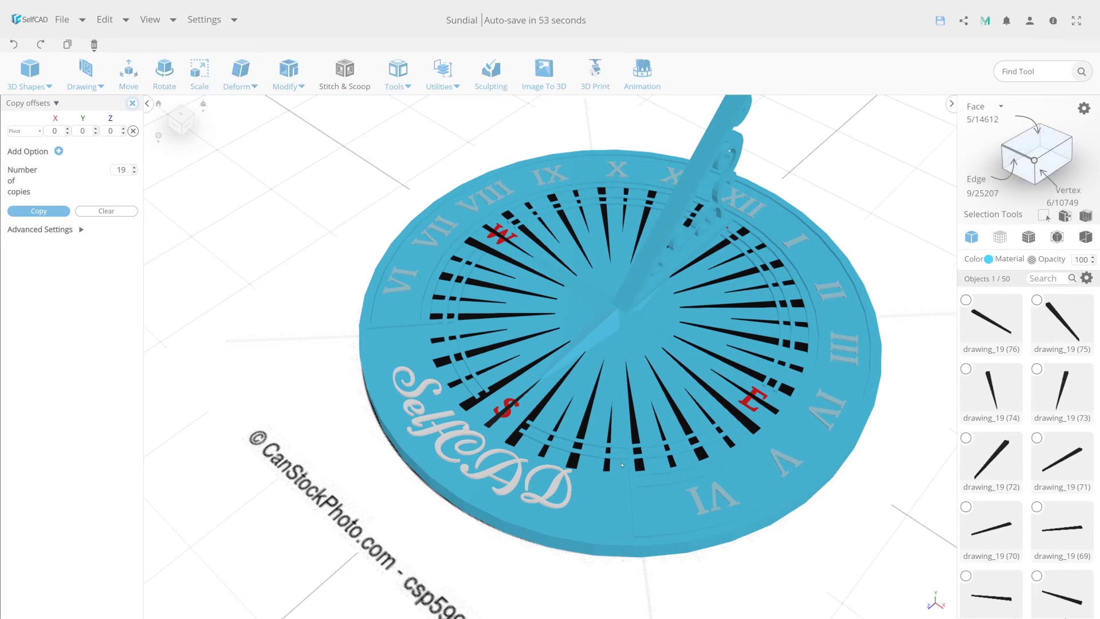
Step: Delete the stray duplicate and the extra strokes near E and W
key(Delete)
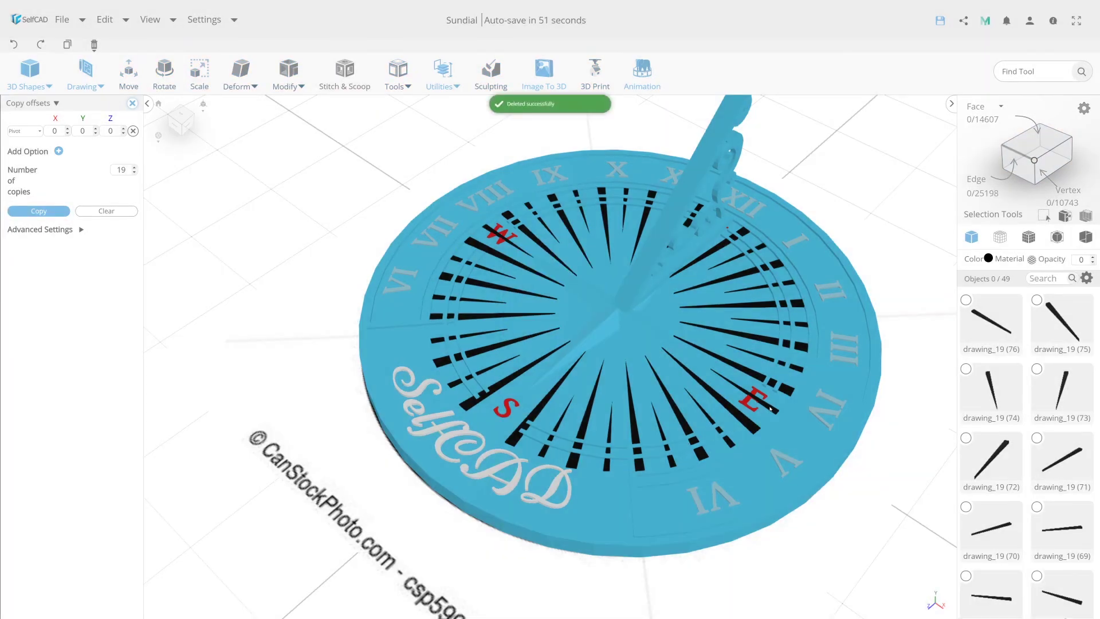
click(771, 410)
key(Delete)
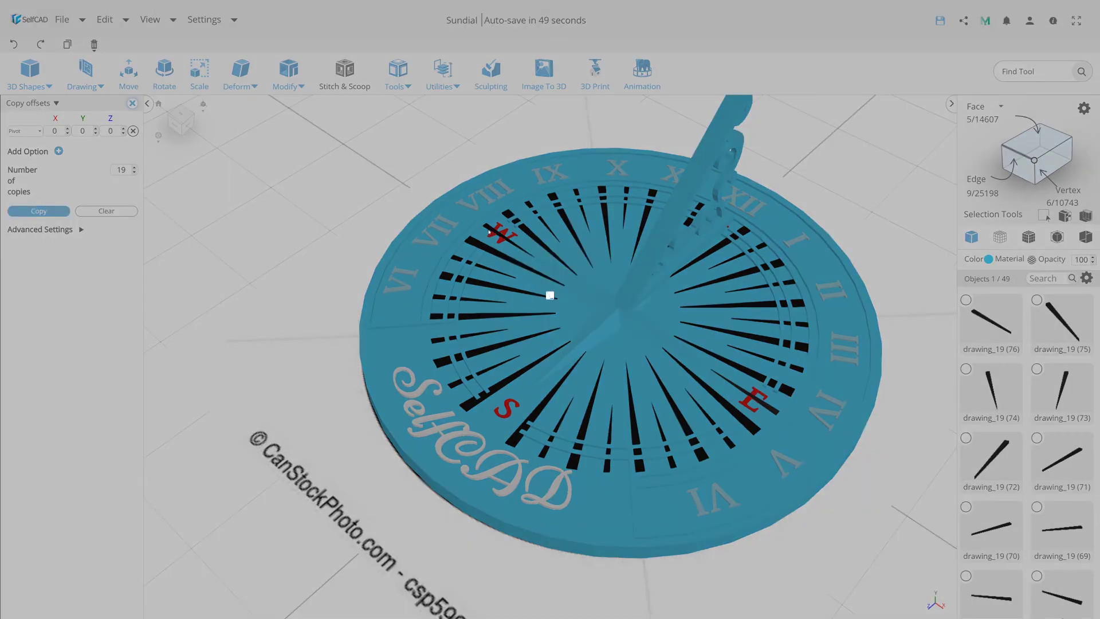
click(487, 229)
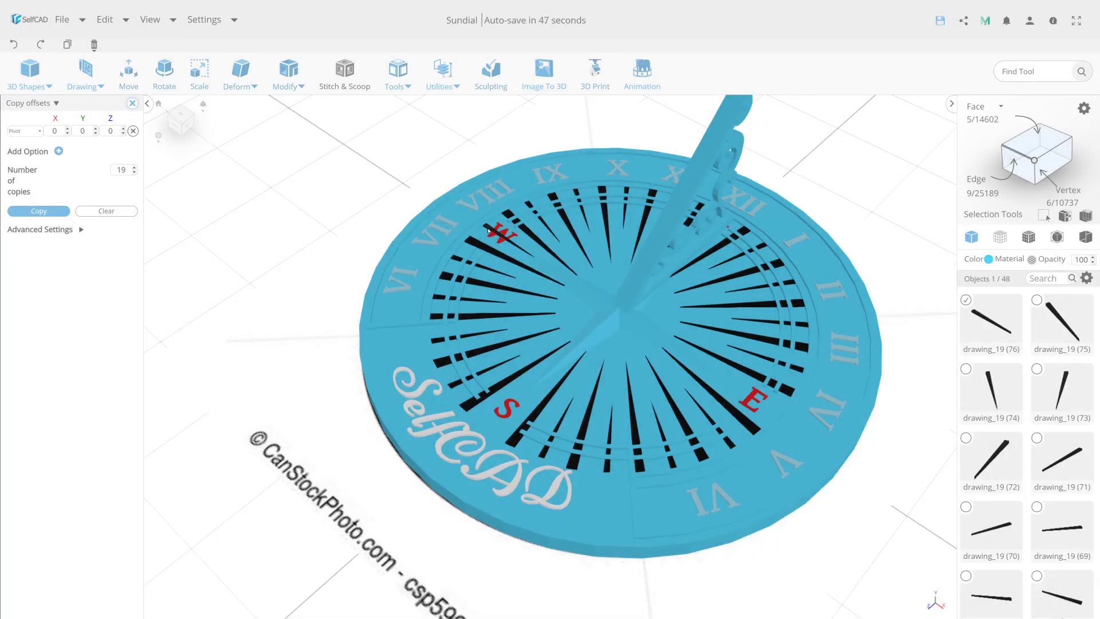
key(Delete)
key(Return)
Step: Delete the small stray piece at the gnomon base
mouse_move(488, 230)
right_down()
mouse_move(443, 272)
mouse_move(538, 494)
right_up()
scroll(538, 494, up, 3)
scroll(538, 495, up, 2)
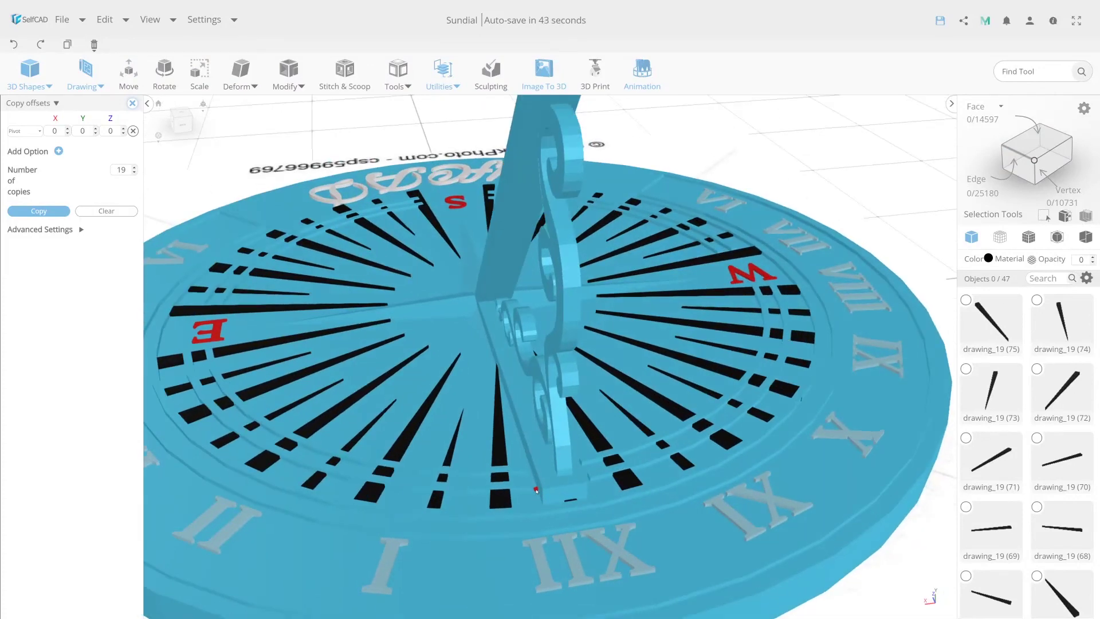
click(536, 489)
key(Delete)
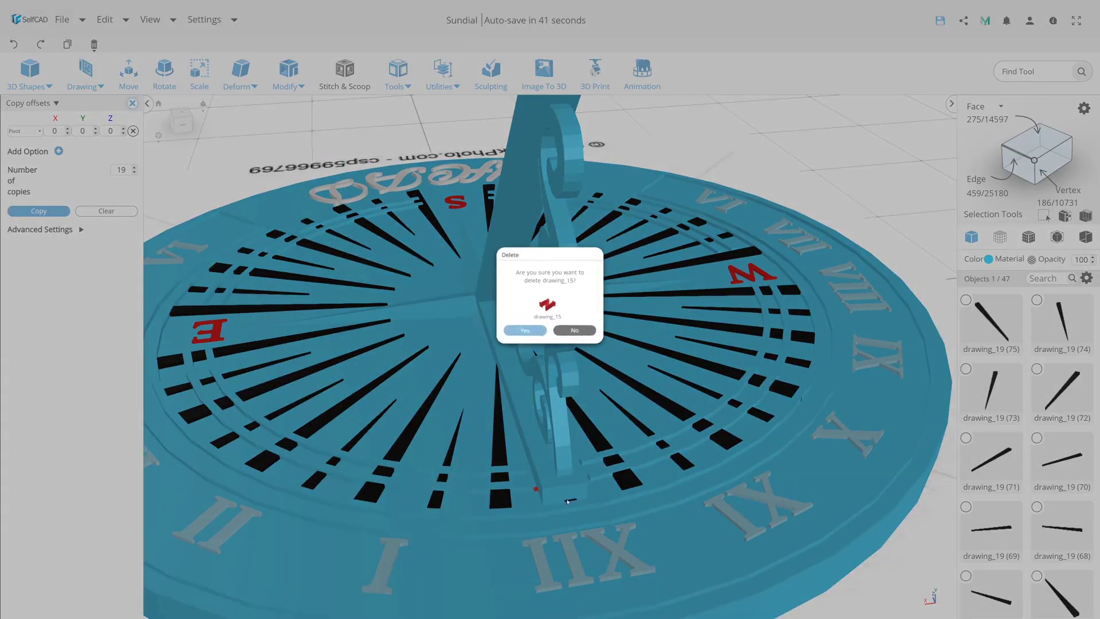
key(Return)
click(571, 500)
click(573, 501)
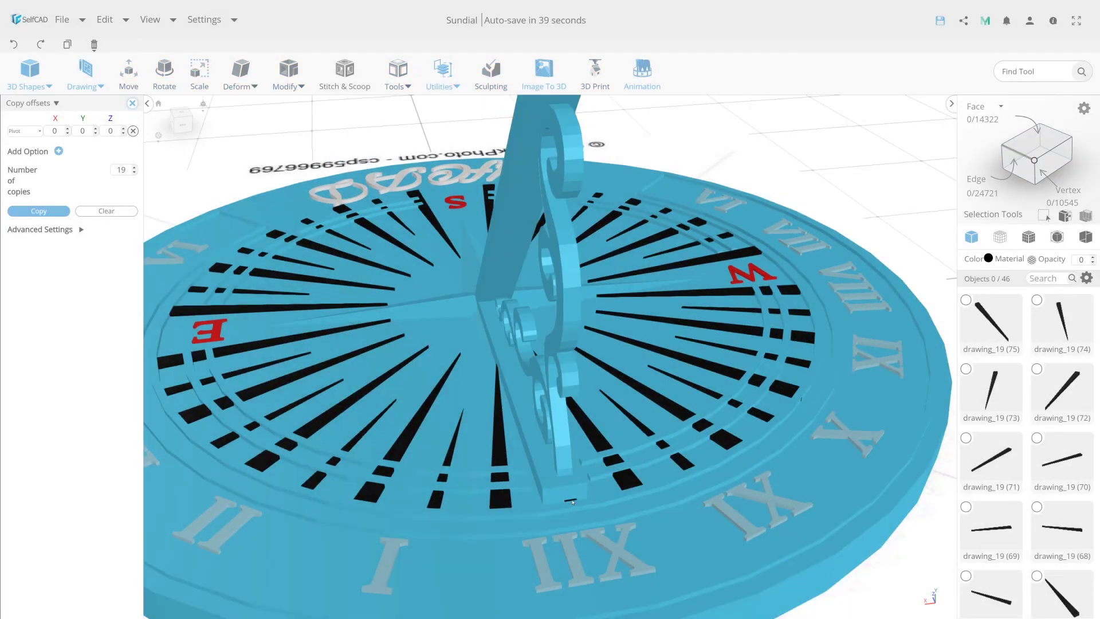
Step: Delete the tiny stray sliver beside the gnomon
scroll(1084, 498, down, 3)
scroll(1085, 498, down, 2)
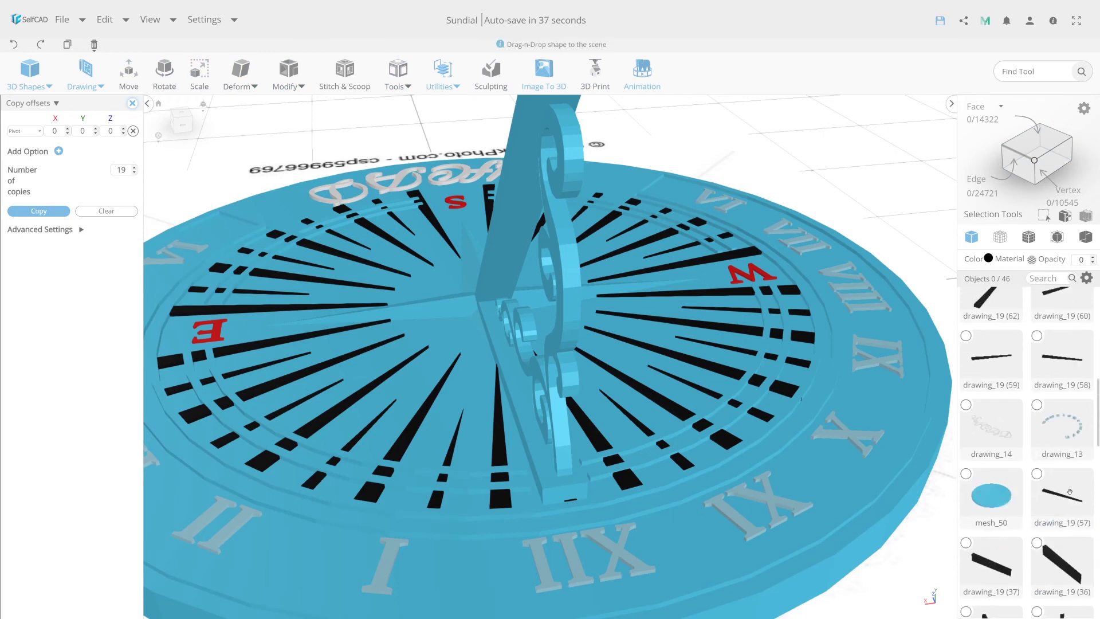
scroll(577, 500, up, 3)
scroll(577, 500, up, 3)
scroll(577, 500, up, 3)
click(571, 504)
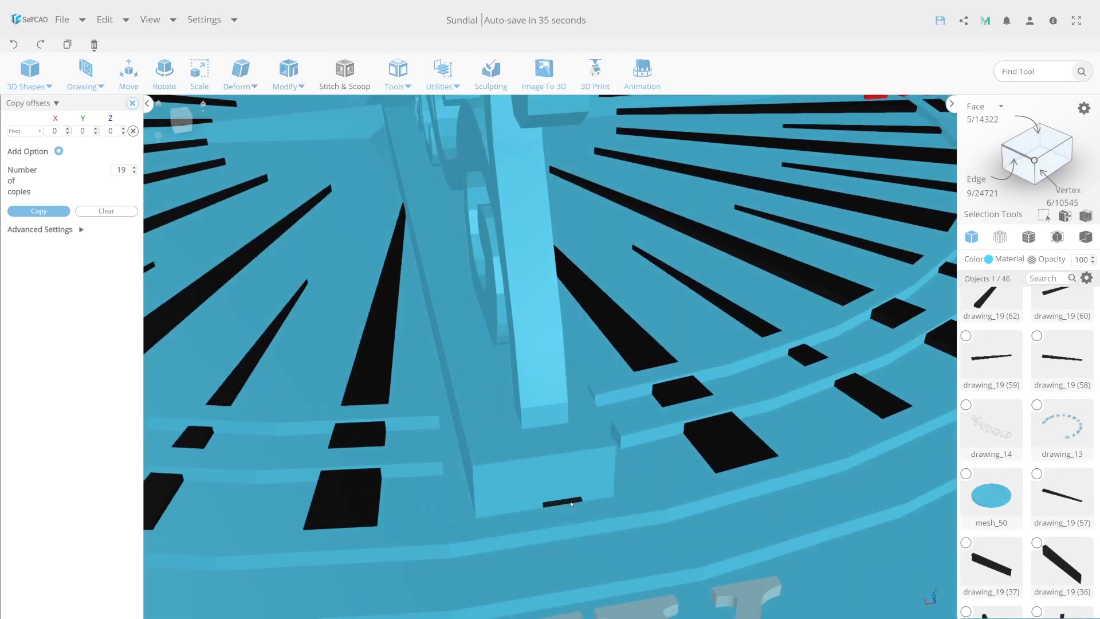
key(Delete)
key(Return)
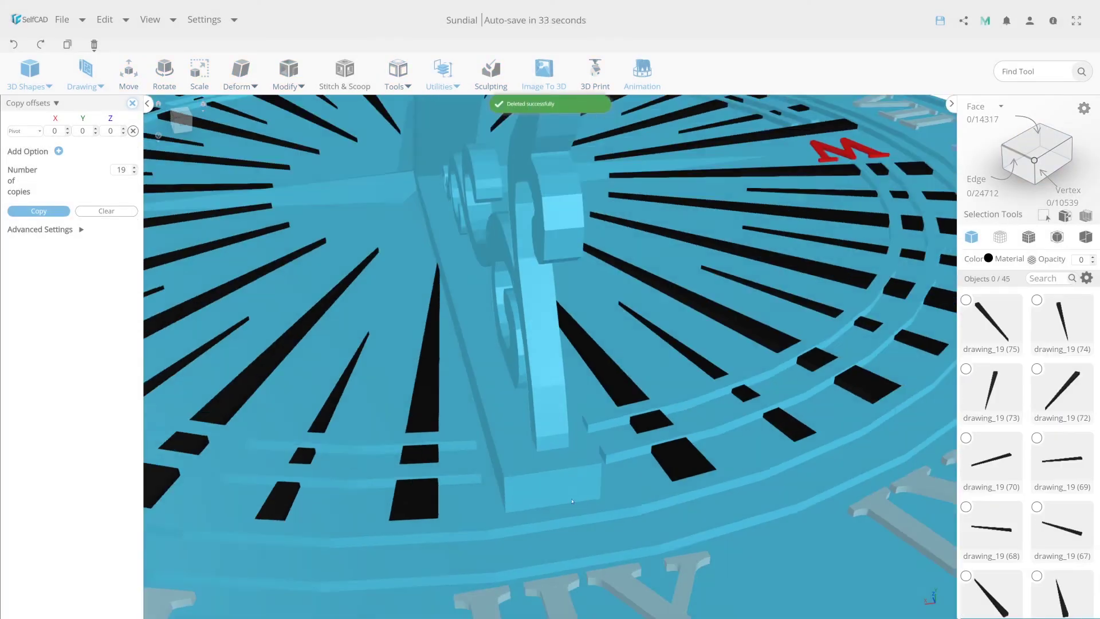
scroll(576, 495, down, 5)
scroll(576, 496, down, 5)
Step: Delete the two extra black rays near S
mouse_move(576, 496)
right_down()
mouse_move(608, 427)
mouse_move(545, 484)
right_up()
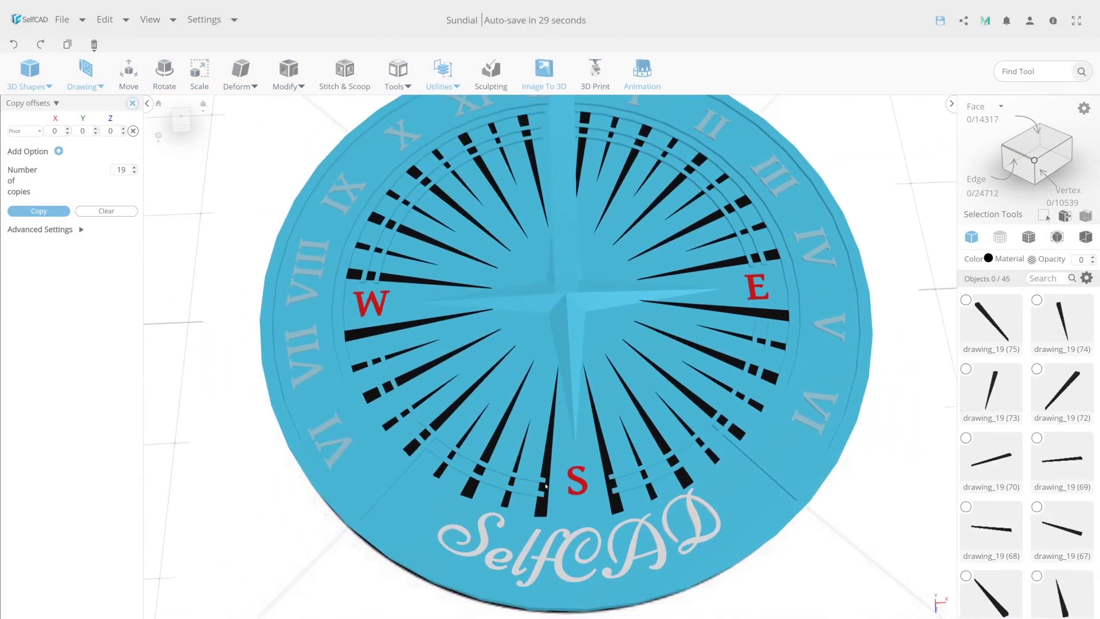
scroll(546, 484, up, 3)
click(546, 484)
shift+click(634, 469)
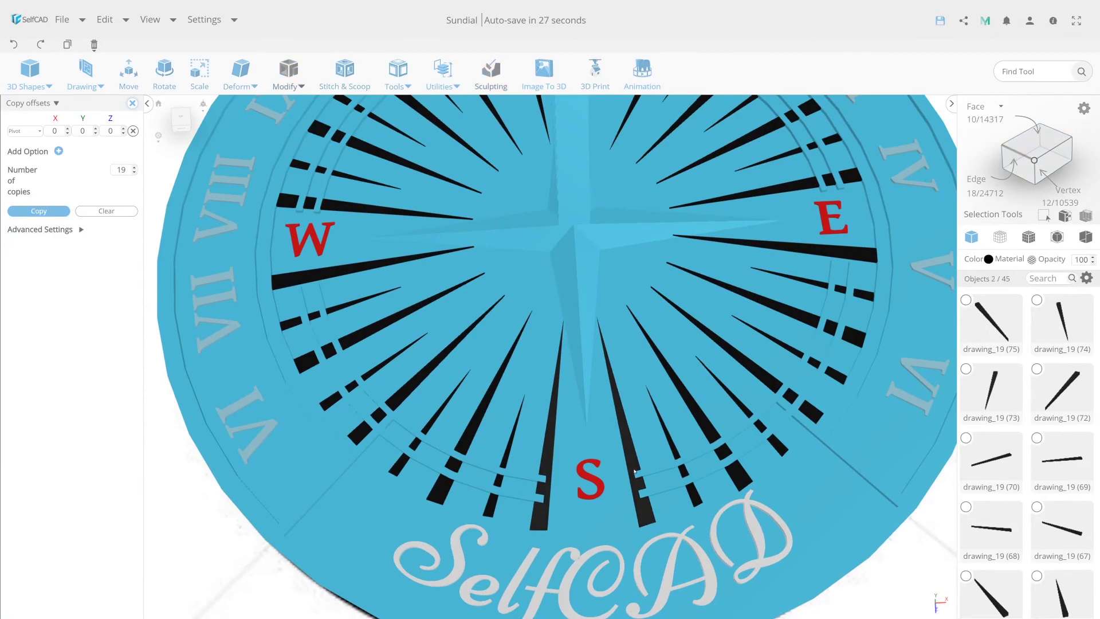
mouse_move(507, 440)
right_down()
mouse_move(454, 438)
mouse_move(533, 475)
right_up()
key(Delete)
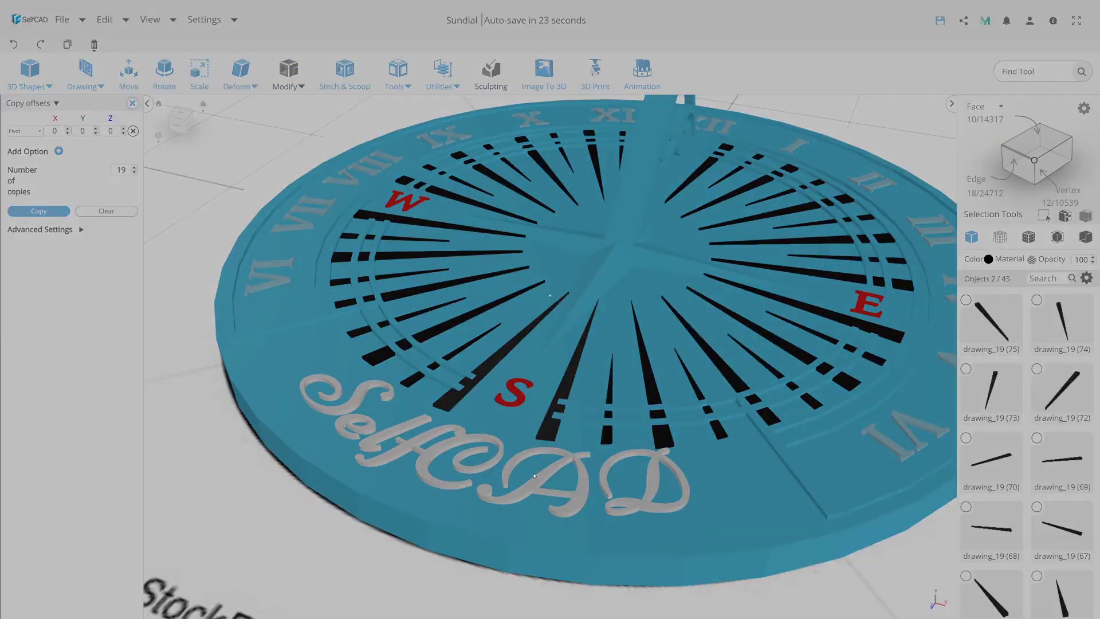
click(521, 334)
Step: Orbit to an oblique view of the gnomon and select the sundial base
right_drag(521, 333, 584, 517)
scroll(583, 517, down, 1)
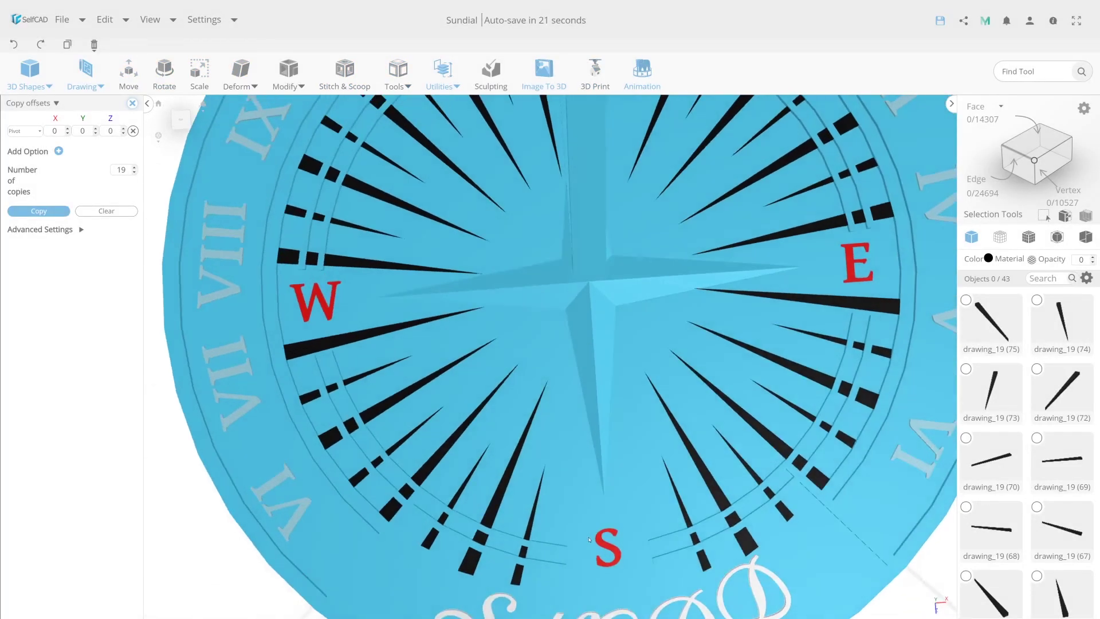
scroll(593, 492, down, 1)
scroll(601, 458, down, 2)
scroll(617, 417, down, 2)
scroll(616, 417, down, 1)
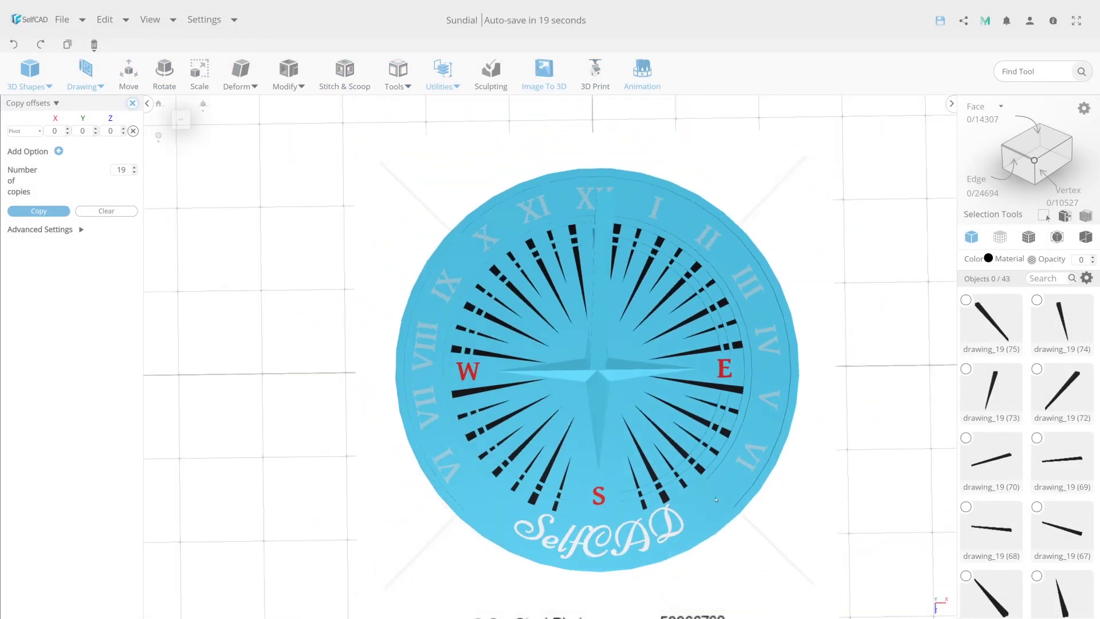
right_drag(617, 417, 537, 434)
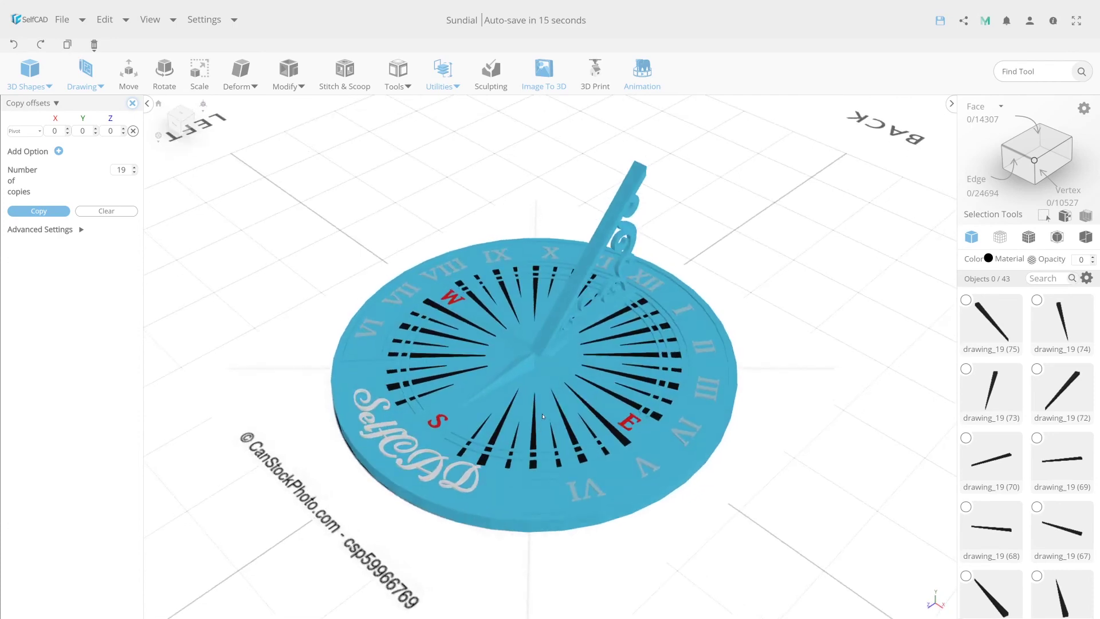
click(542, 378)
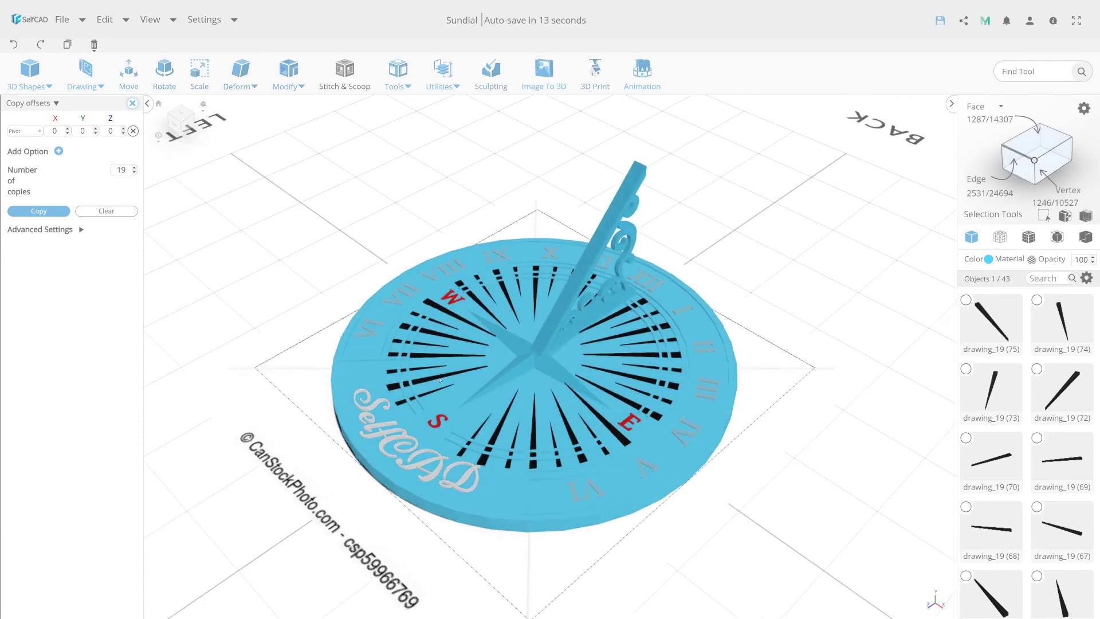
Step: Switch to face selection and pick the dial's inner faces from a top-down view
mouse_move(439, 379)
right_down()
mouse_move(593, 416)
mouse_move(594, 446)
right_up()
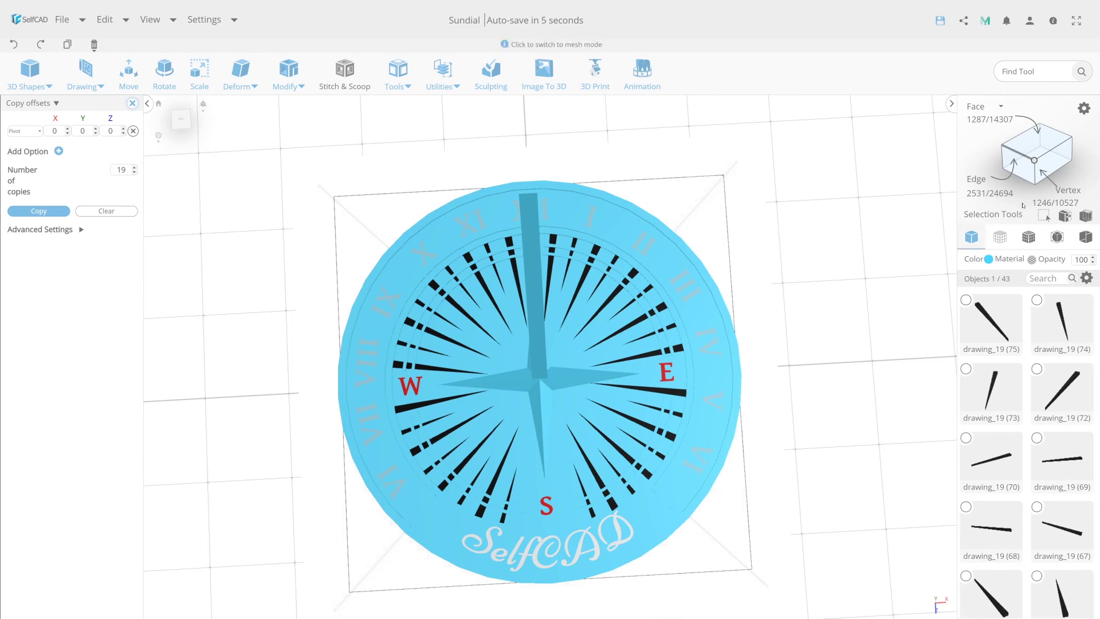
key(3)
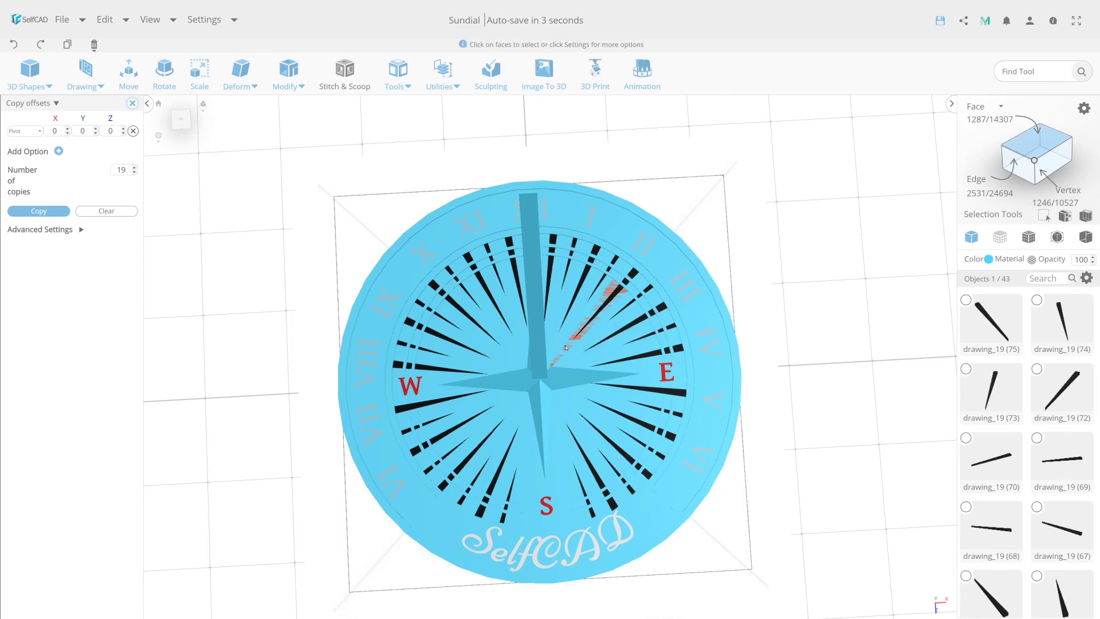
click(980, 118)
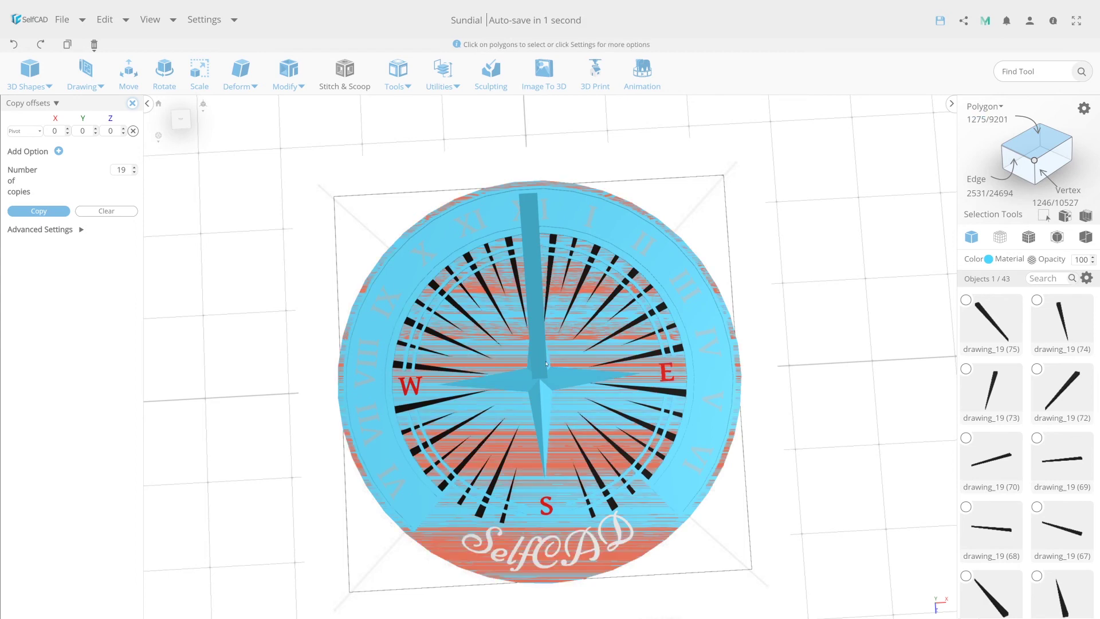
key(3)
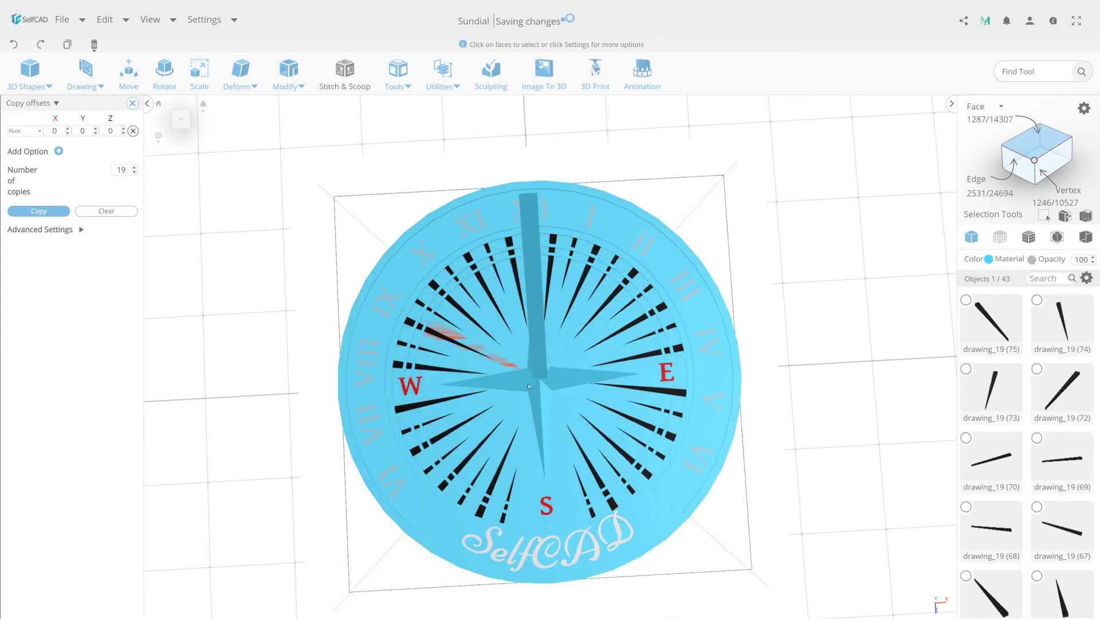
click(556, 406)
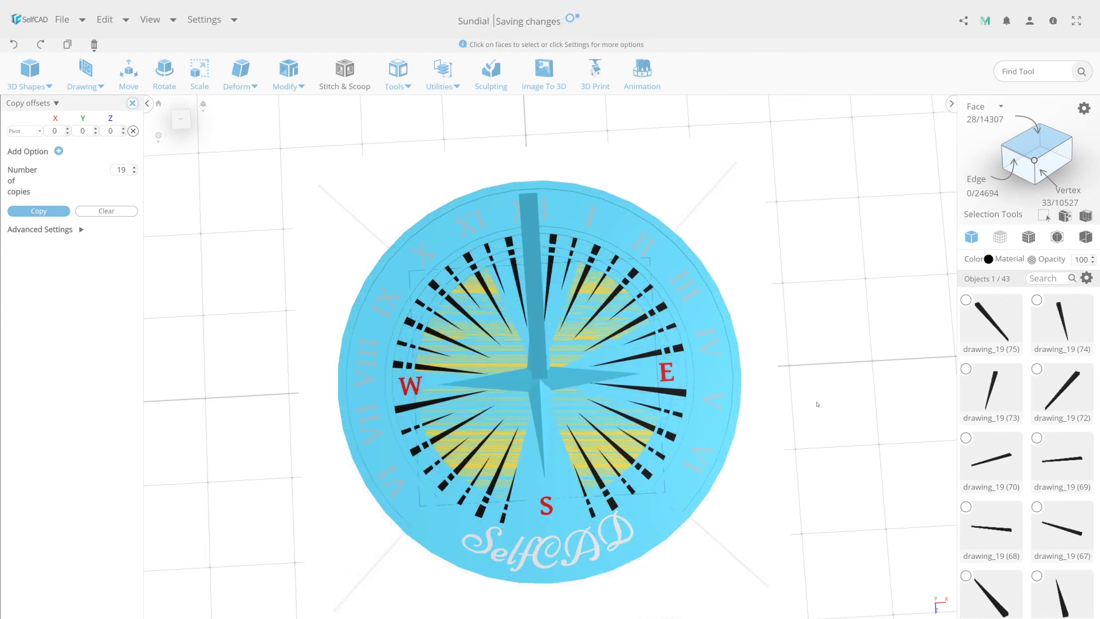
click(999, 237)
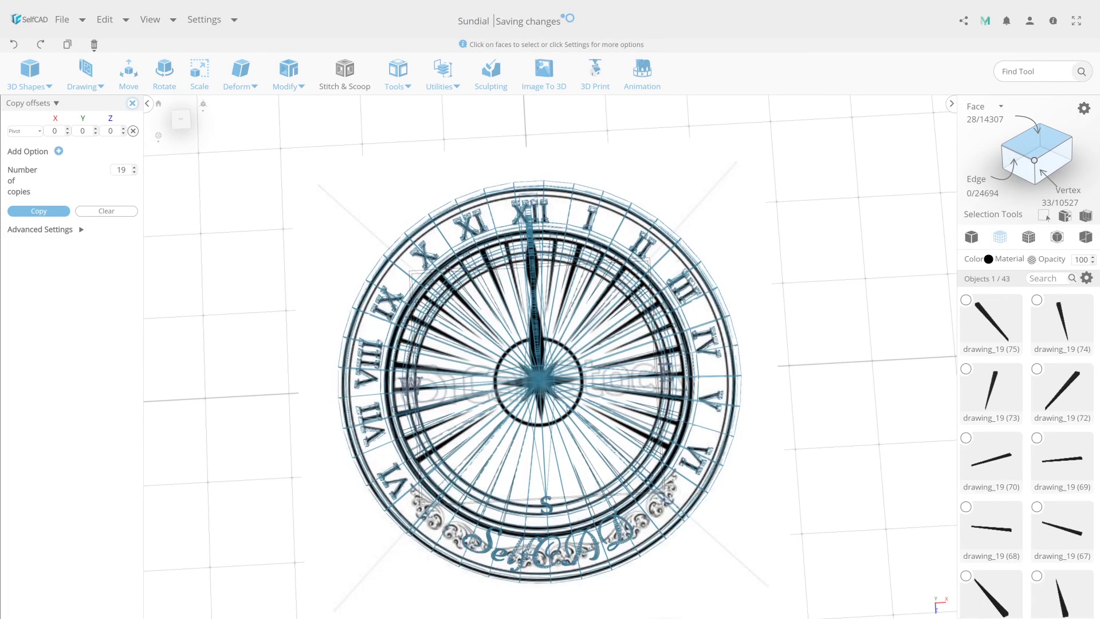
Step: Select the central faces beneath the compass star and check them from below
click(567, 408)
click(971, 236)
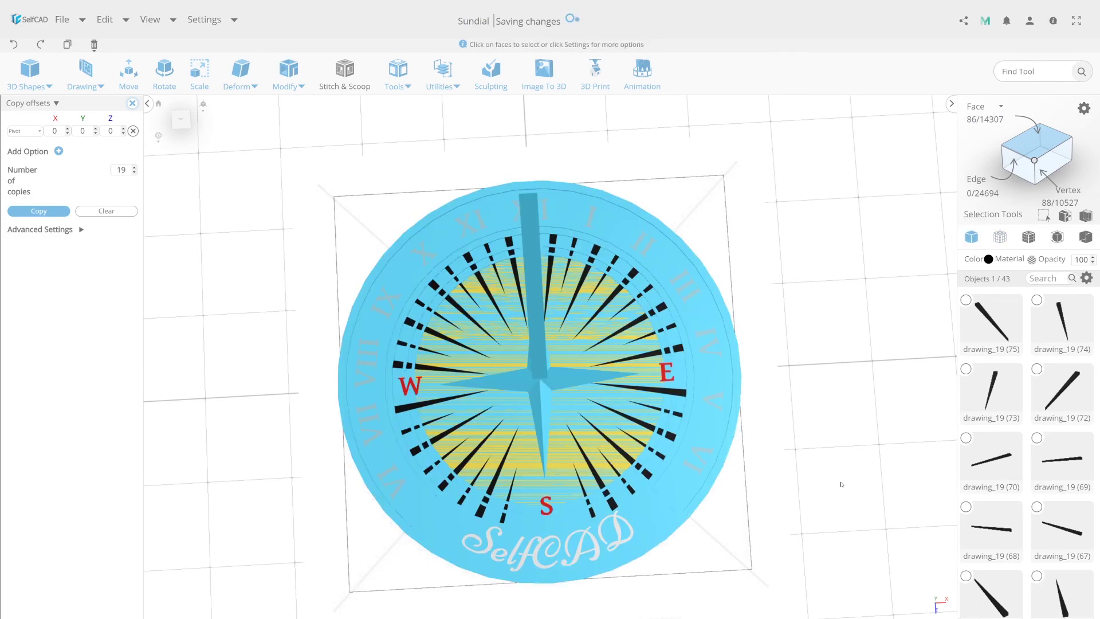
mouse_move(842, 482)
right_down()
mouse_move(751, 292)
mouse_move(741, 235)
right_up()
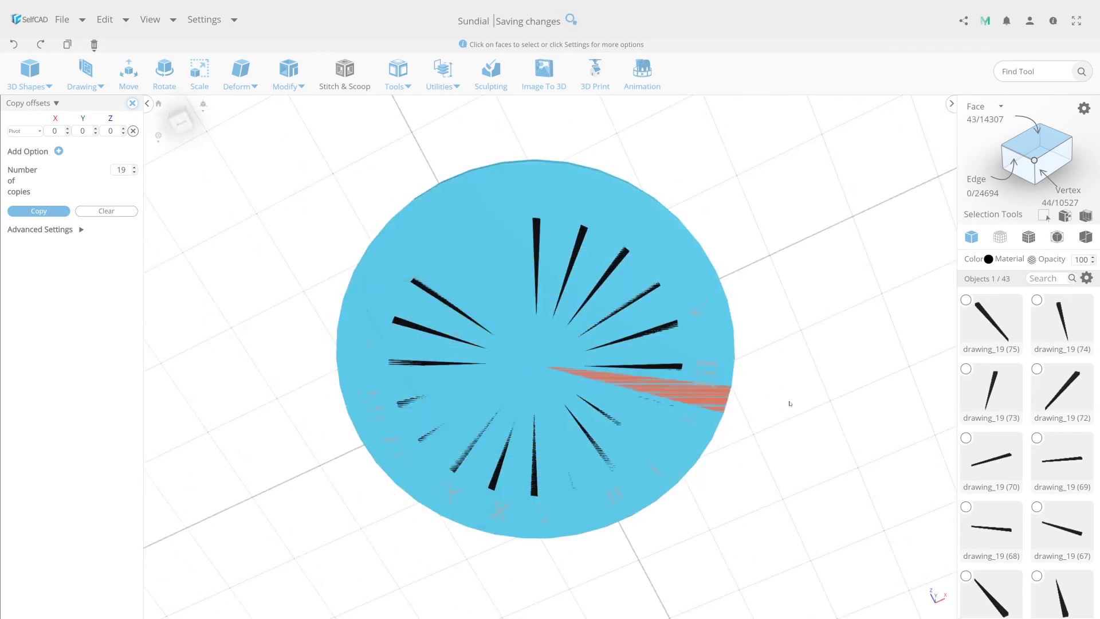
mouse_move(933, 594)
right_down()
mouse_move(817, 478)
mouse_move(802, 544)
right_up()
scroll(283, 131, up, 2)
scroll(282, 131, up, 5)
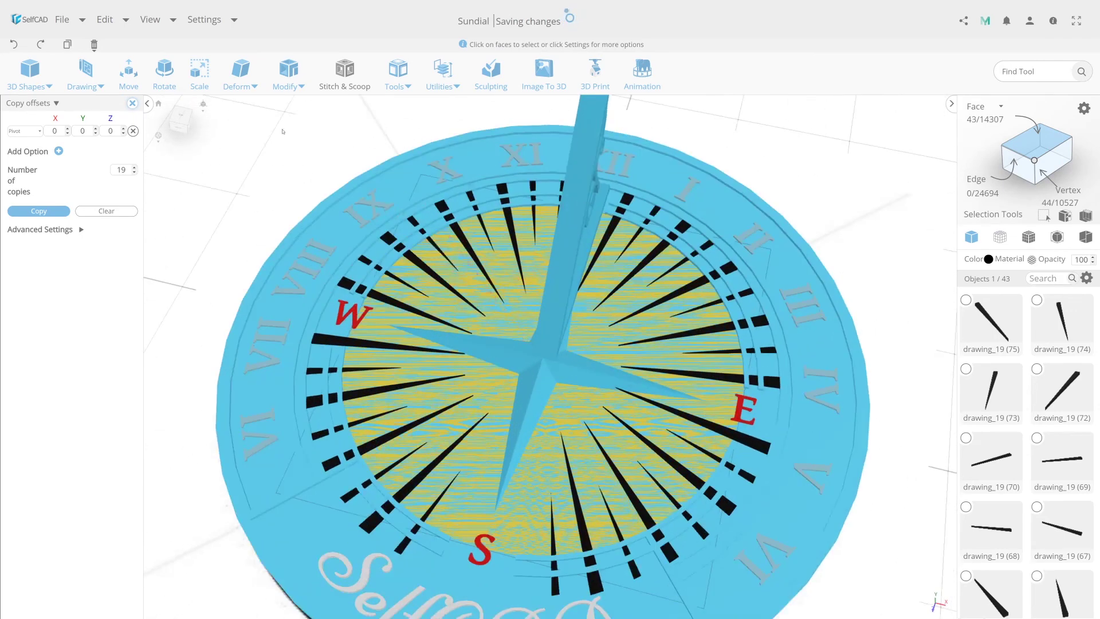
click(301, 90)
Step: Inset the selected central dial faces by about 42.8 and apply it
click(303, 132)
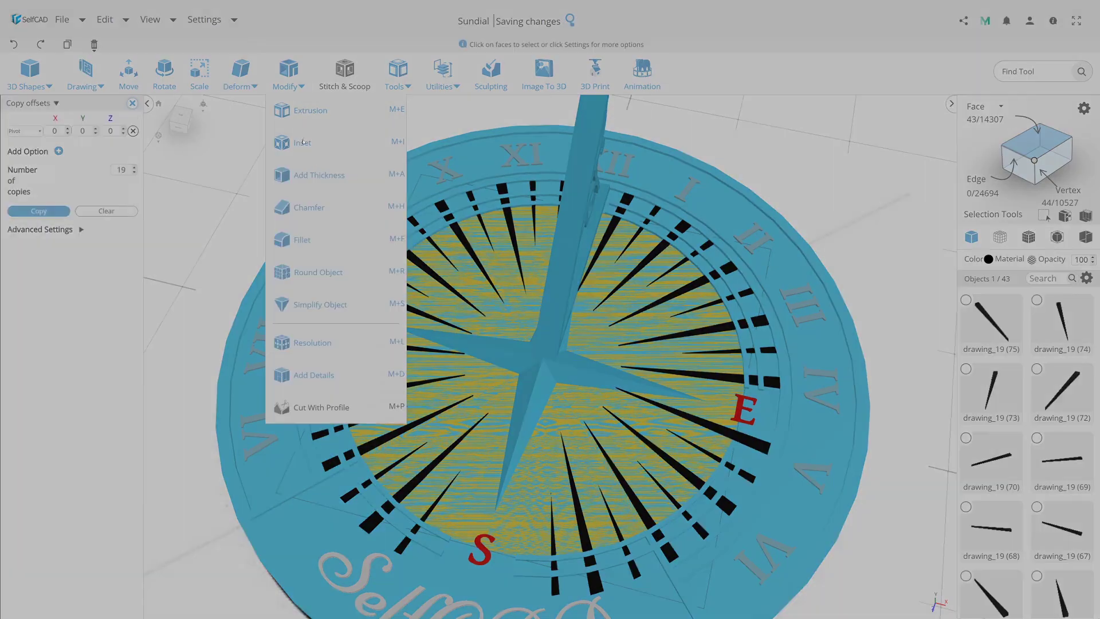
drag(545, 360, 548, 292)
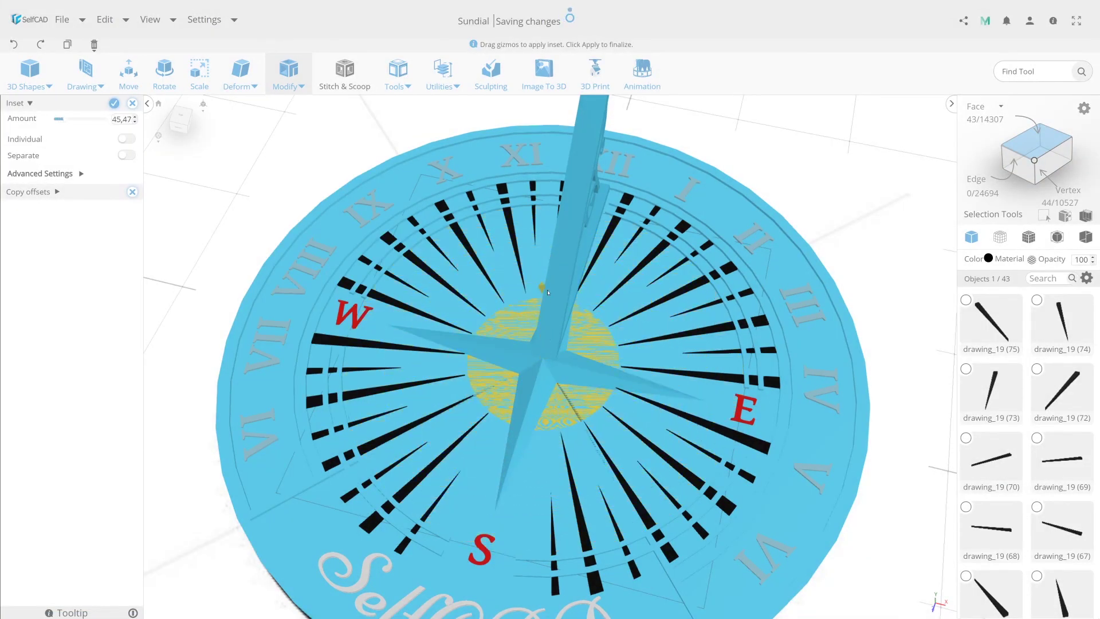
mouse_move(625, 395)
right_down()
mouse_move(369, 295)
mouse_move(245, 151)
right_up()
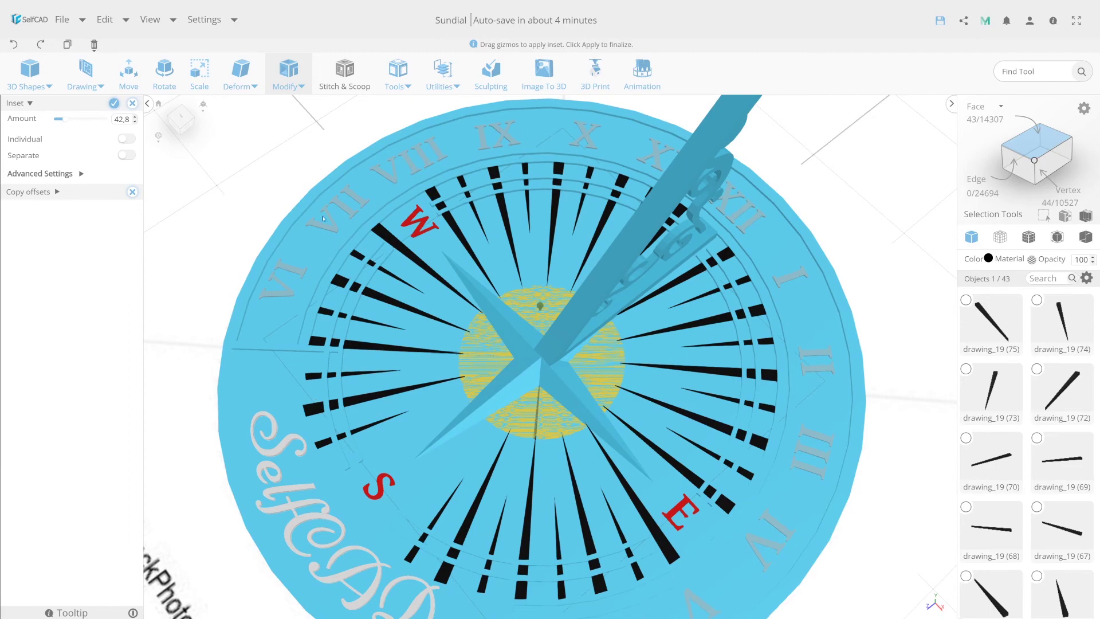
click(114, 104)
Step: From a top wireframe view, scale down the central circle of faces
scroll(500, 344, up, 3)
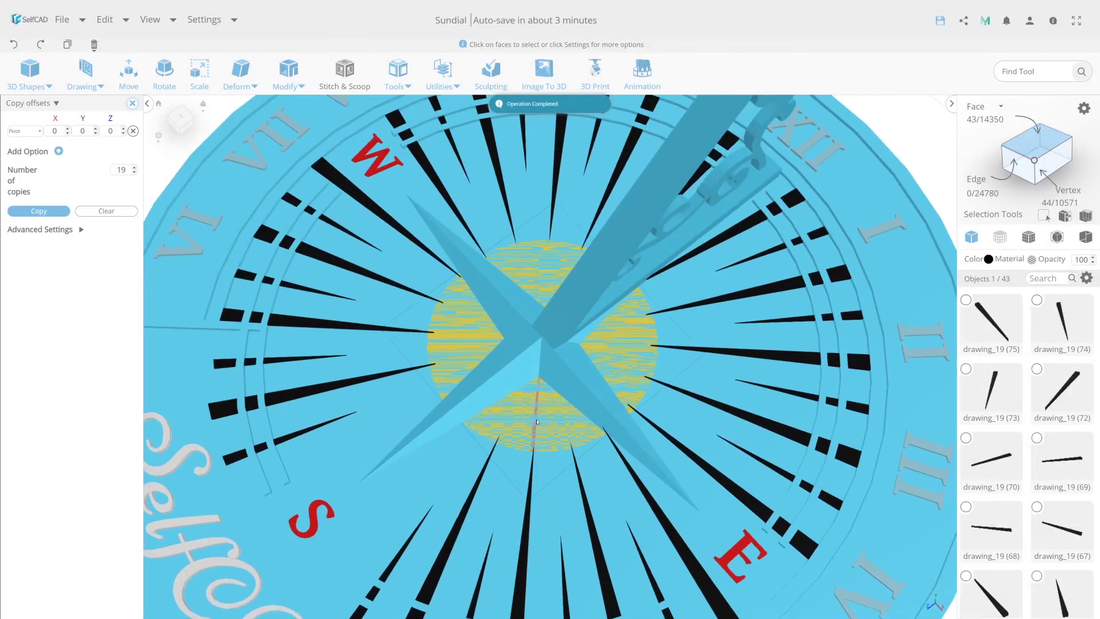
scroll(500, 344, up, 2)
click(1028, 236)
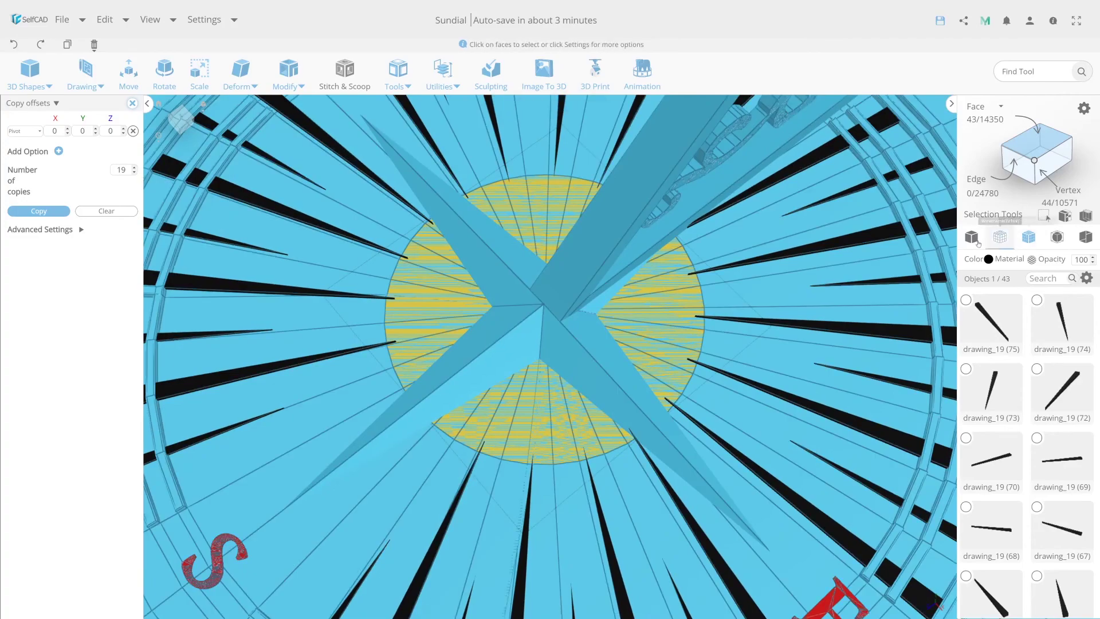
mouse_move(536, 536)
right_down()
mouse_move(345, 518)
mouse_move(326, 531)
mouse_move(614, 416)
mouse_move(458, 286)
right_up()
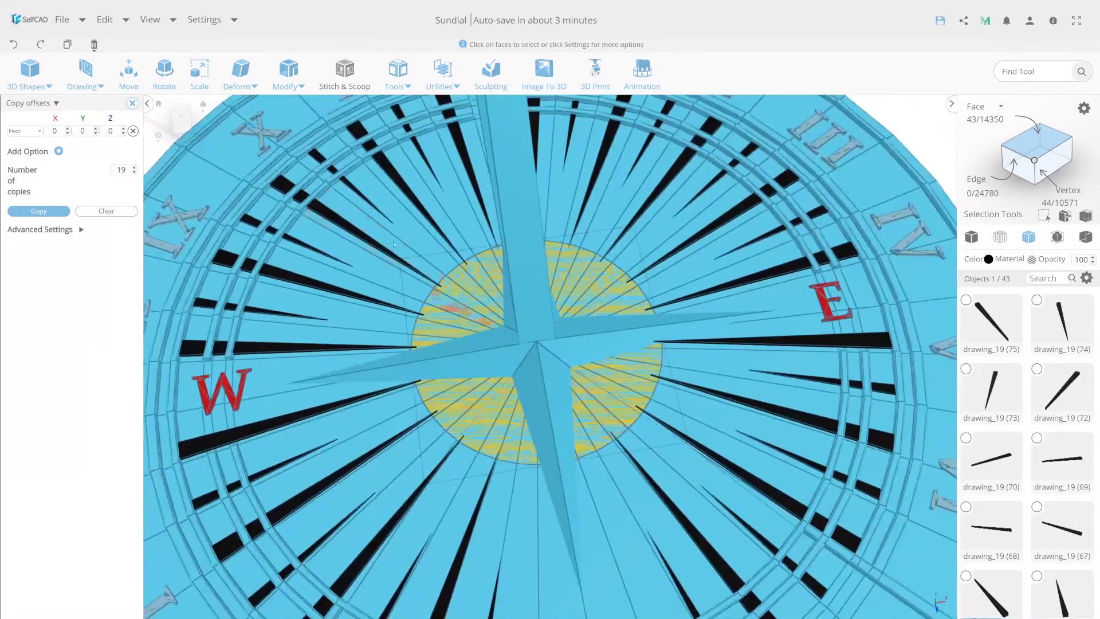
click(183, 116)
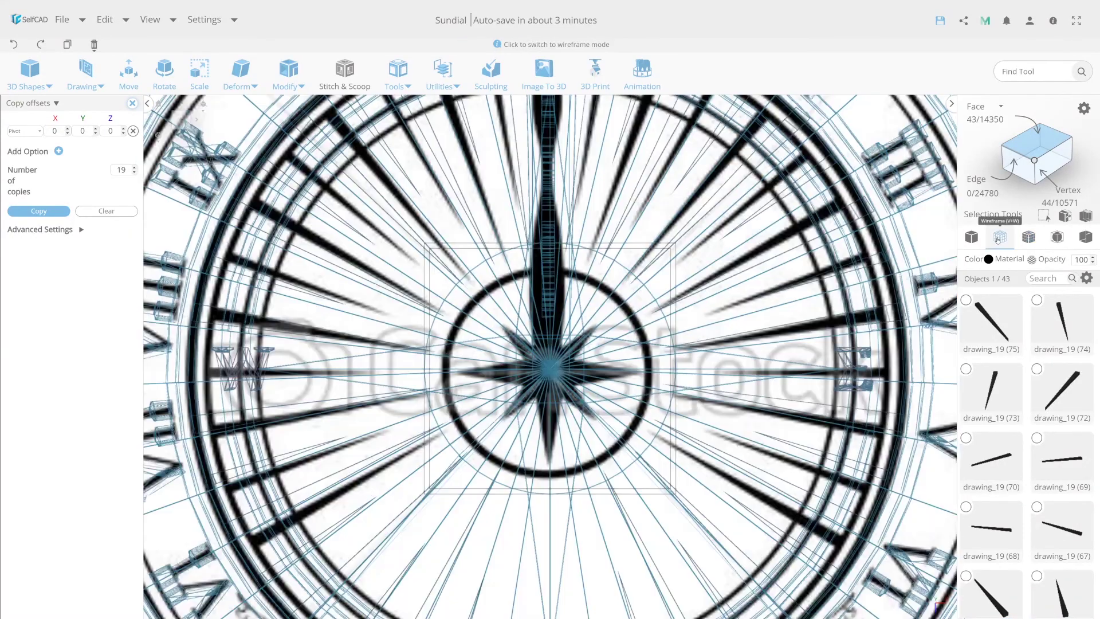
click(999, 236)
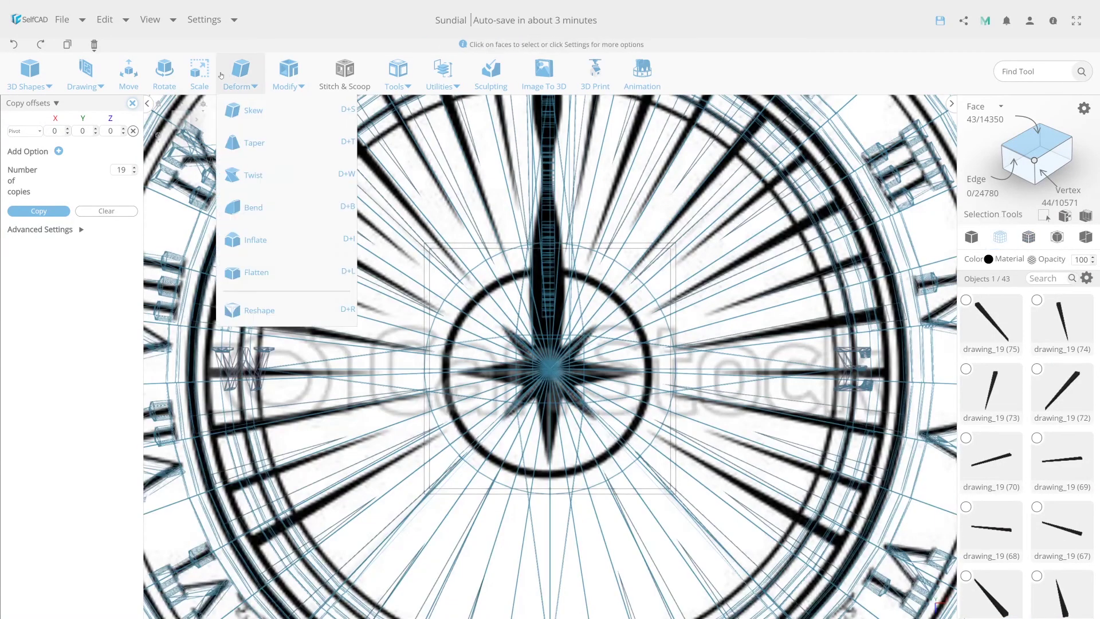
click(199, 72)
drag(549, 371, 532, 344)
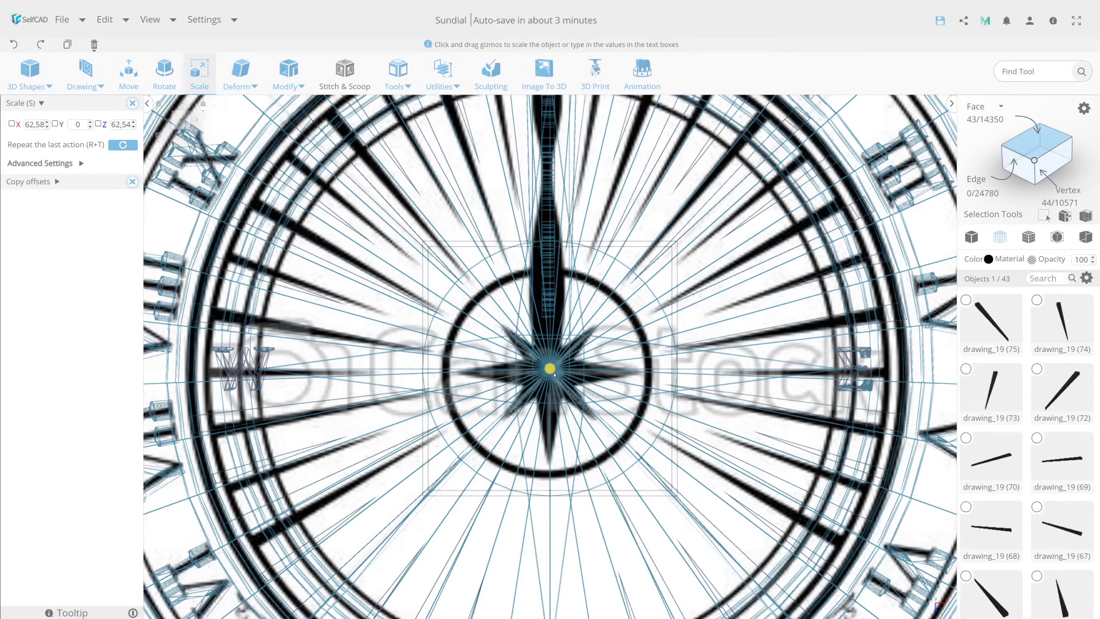
Step: Apply a second small inset to the central faces and rescale the circle to about 48
click(289, 73)
click(304, 143)
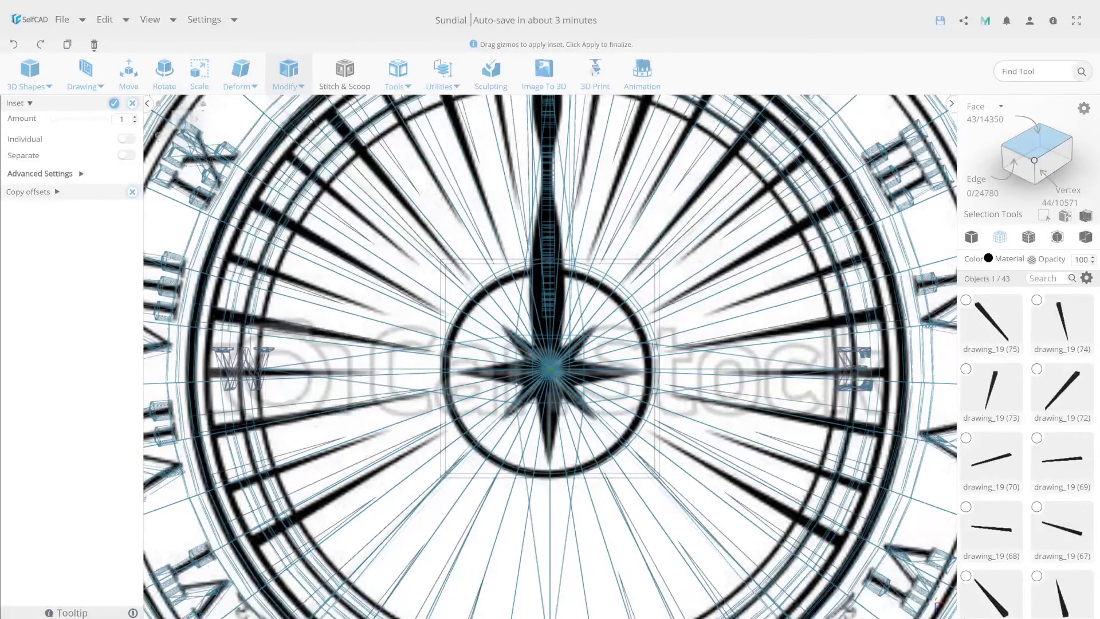
click(136, 117)
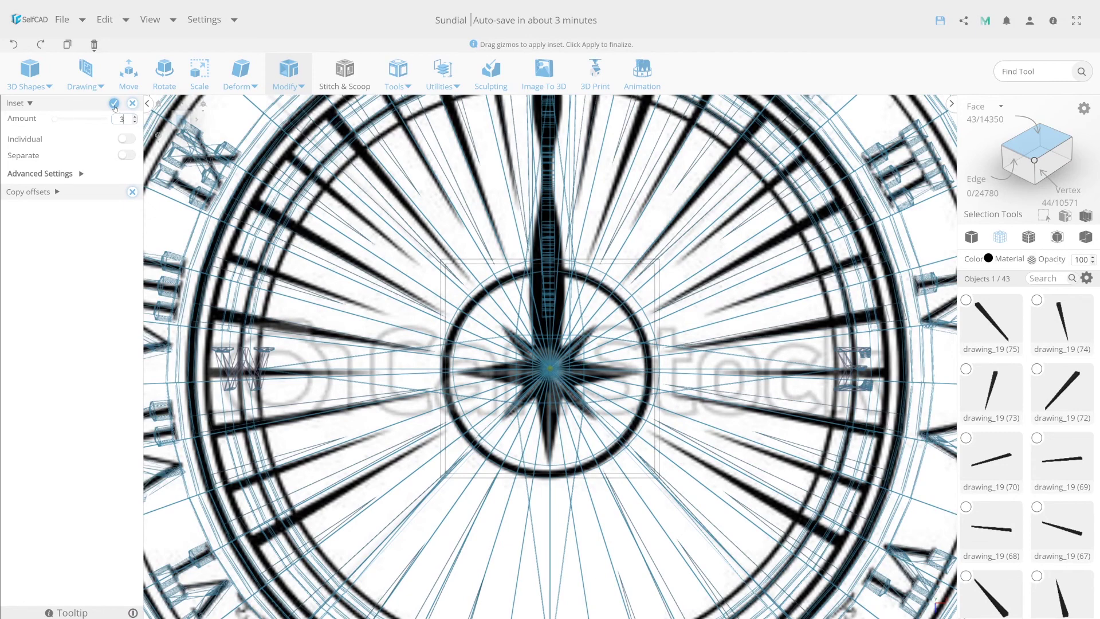
click(114, 104)
key(s)
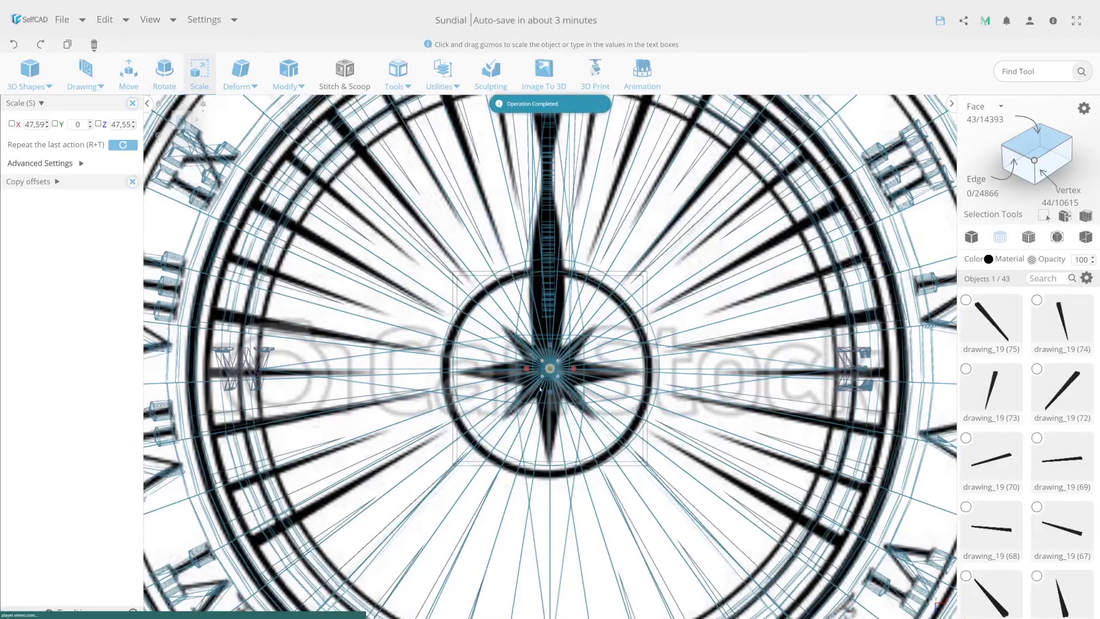
drag(549, 370, 553, 373)
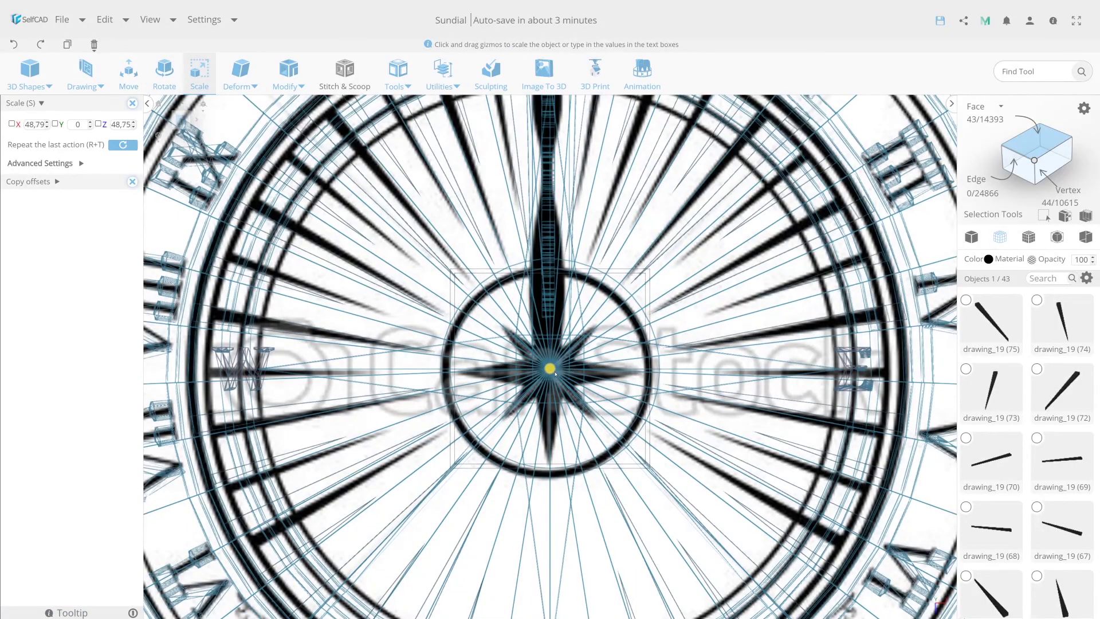
click(971, 237)
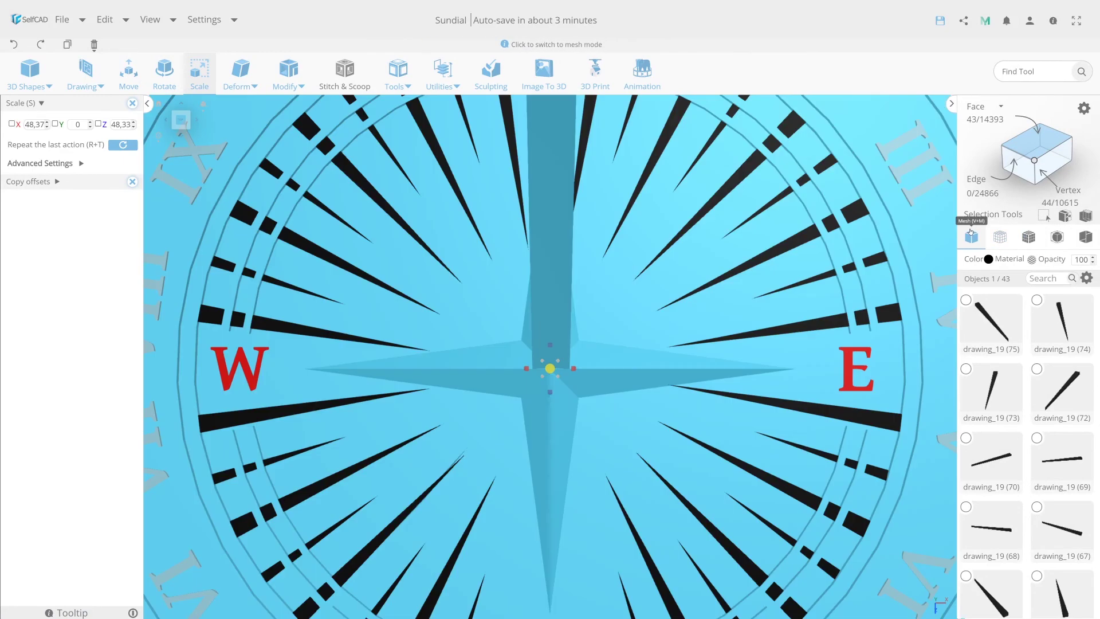
click(1034, 144)
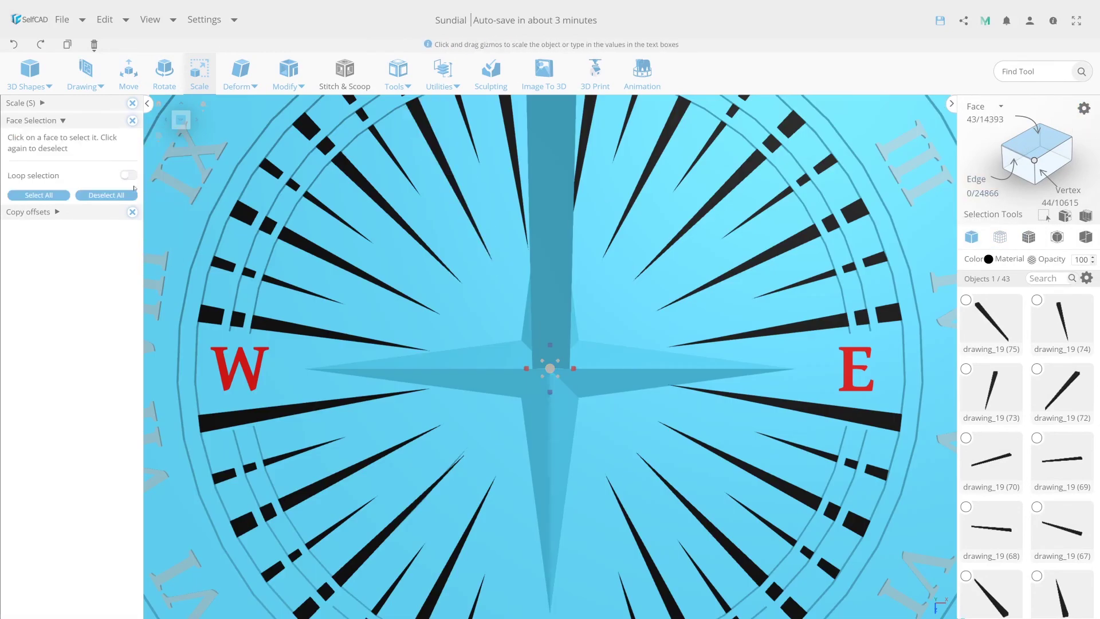
Step: Use loop selection to keep only the narrow ring of 43 faces around the centre selected
click(128, 174)
click(999, 237)
click(1028, 237)
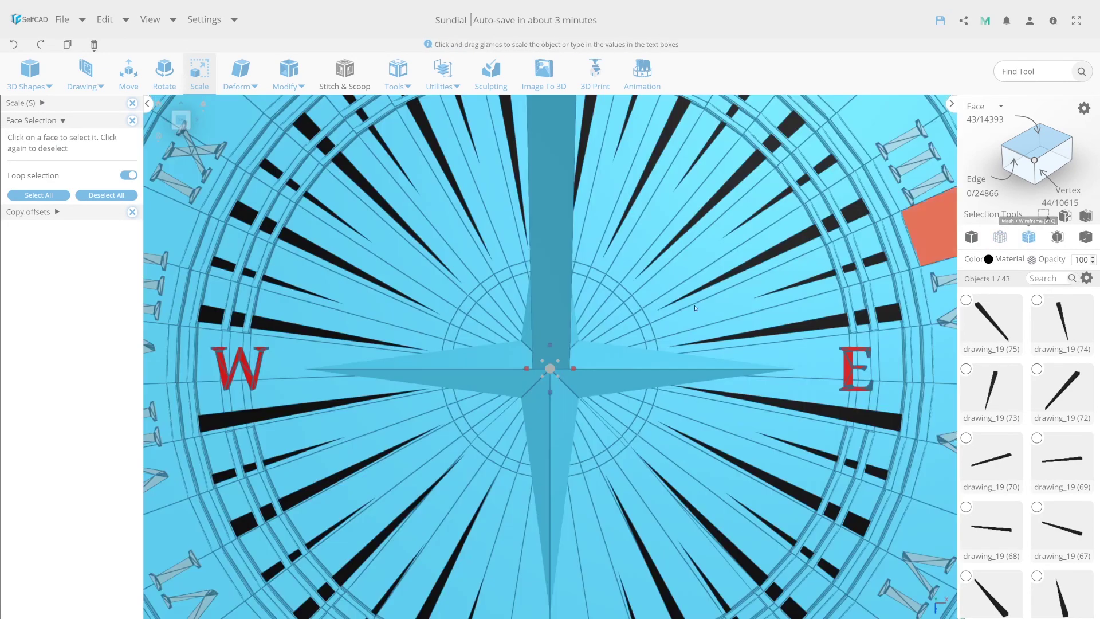
click(619, 538)
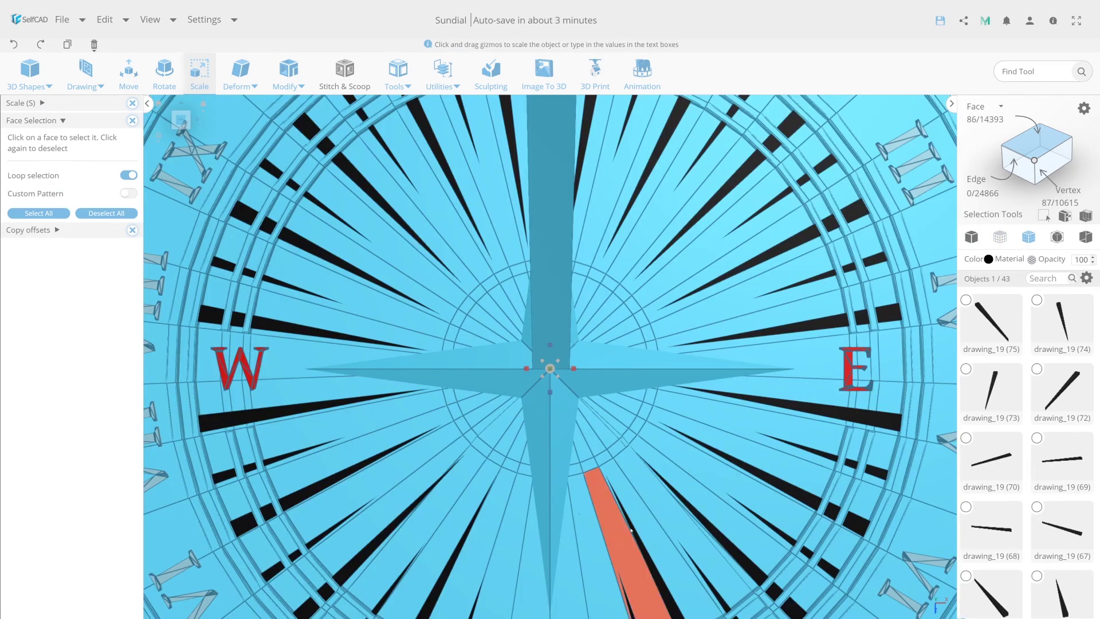
mouse_move(618, 539)
right_down()
mouse_move(551, 458)
mouse_move(564, 310)
right_up()
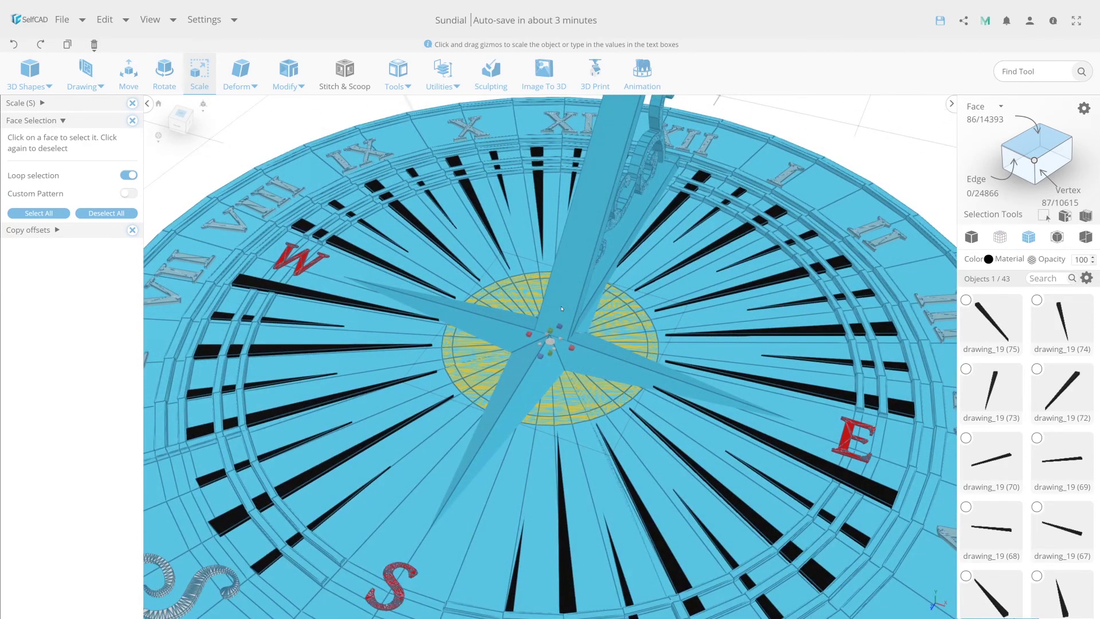
click(573, 369)
click(1000, 237)
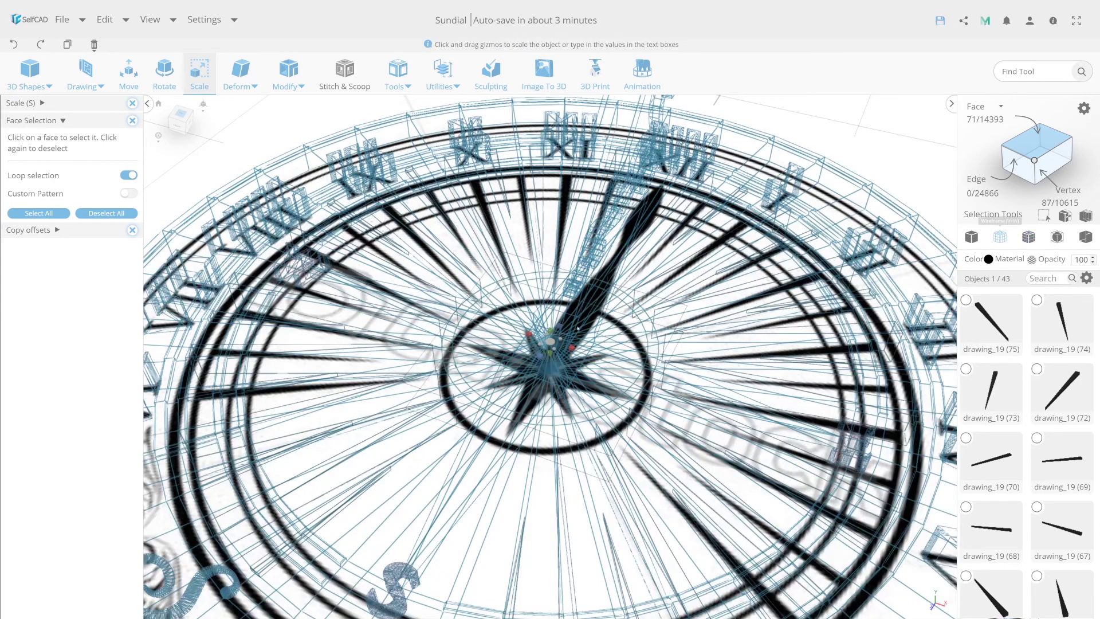
click(577, 373)
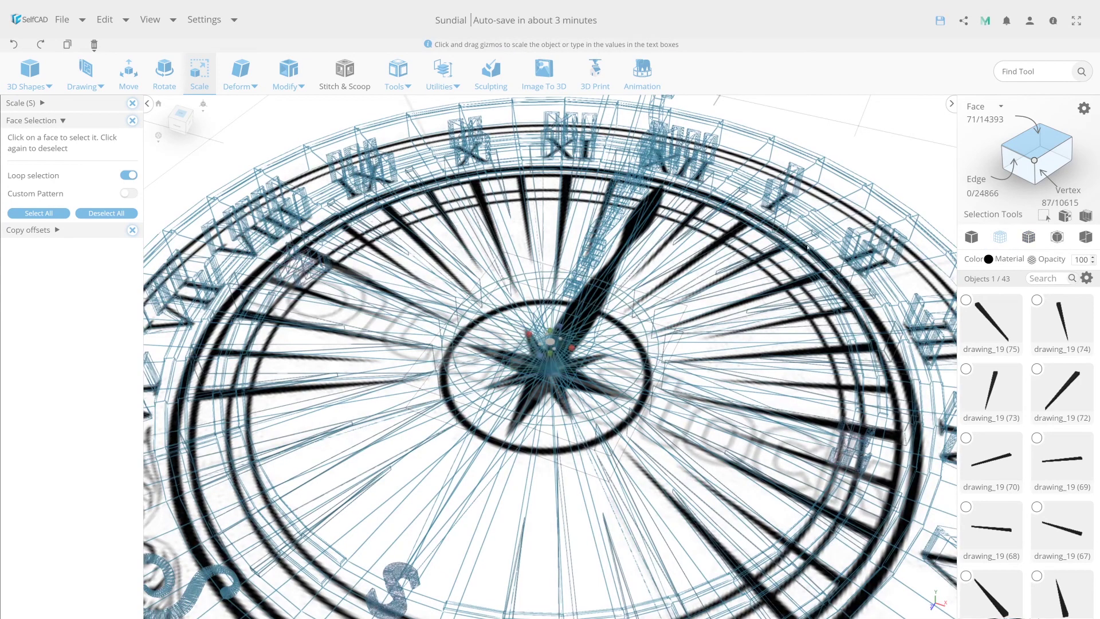
click(970, 237)
Step: Extrude the thin centre ring by 5, then lower it along the Y axis
click(288, 72)
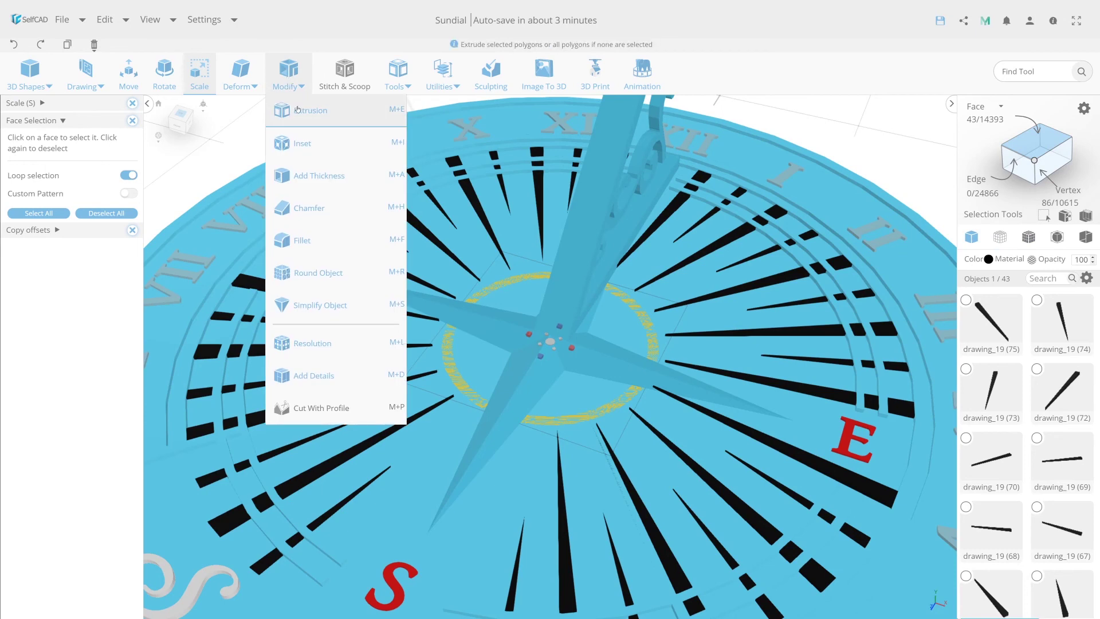
click(295, 108)
drag(550, 311, 566, 314)
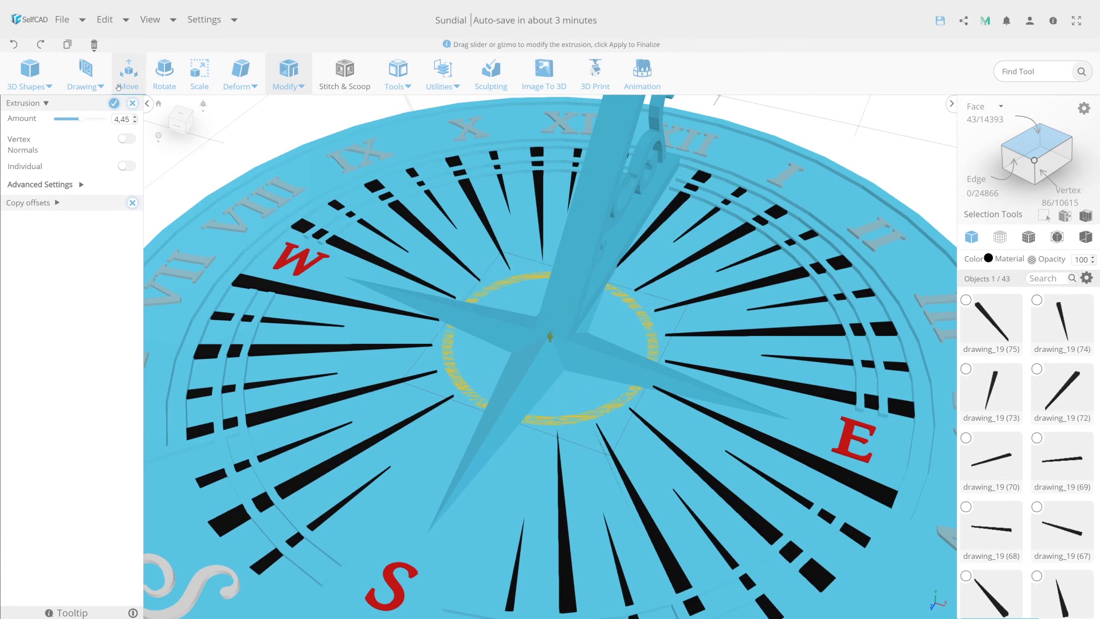
key(BackSpace)
key(BackSpace)
key(BackSpace)
text(5)
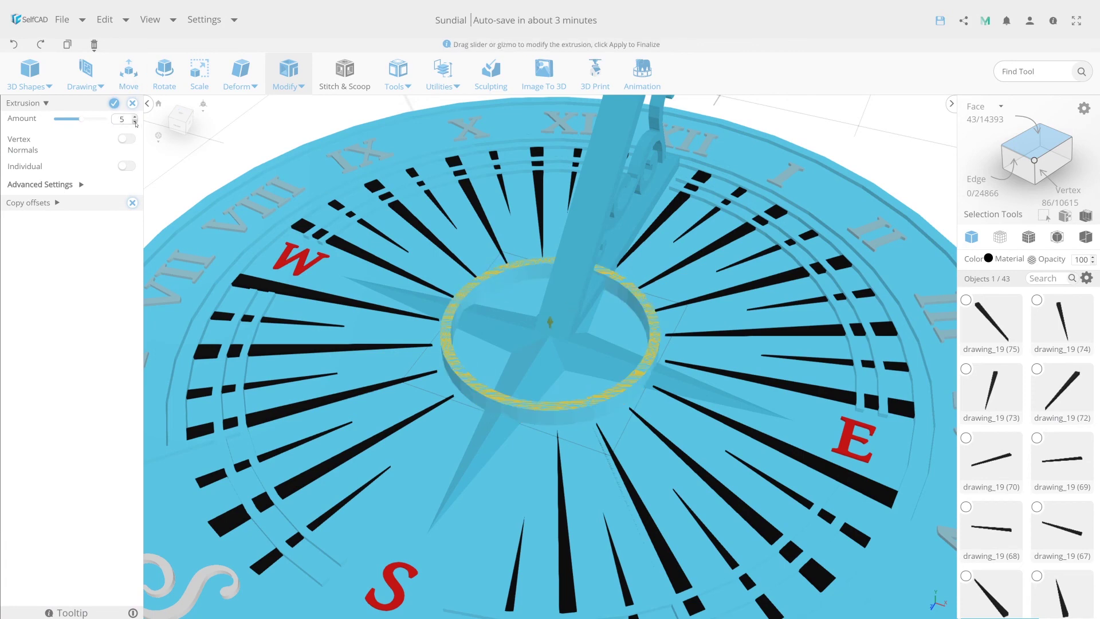
click(115, 103)
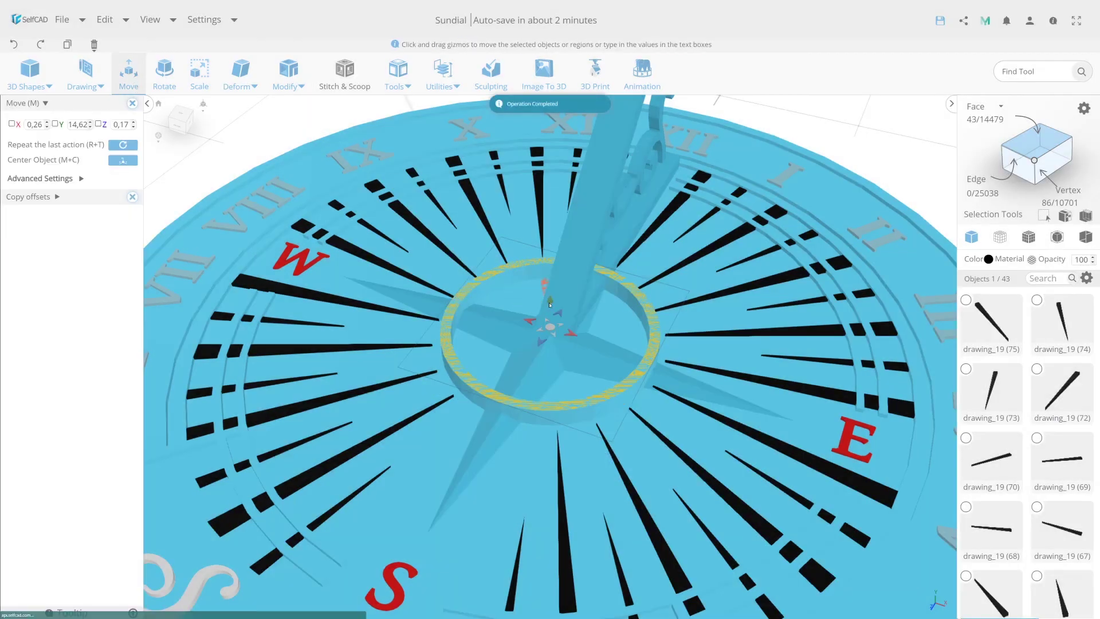
drag(552, 302, 565, 327)
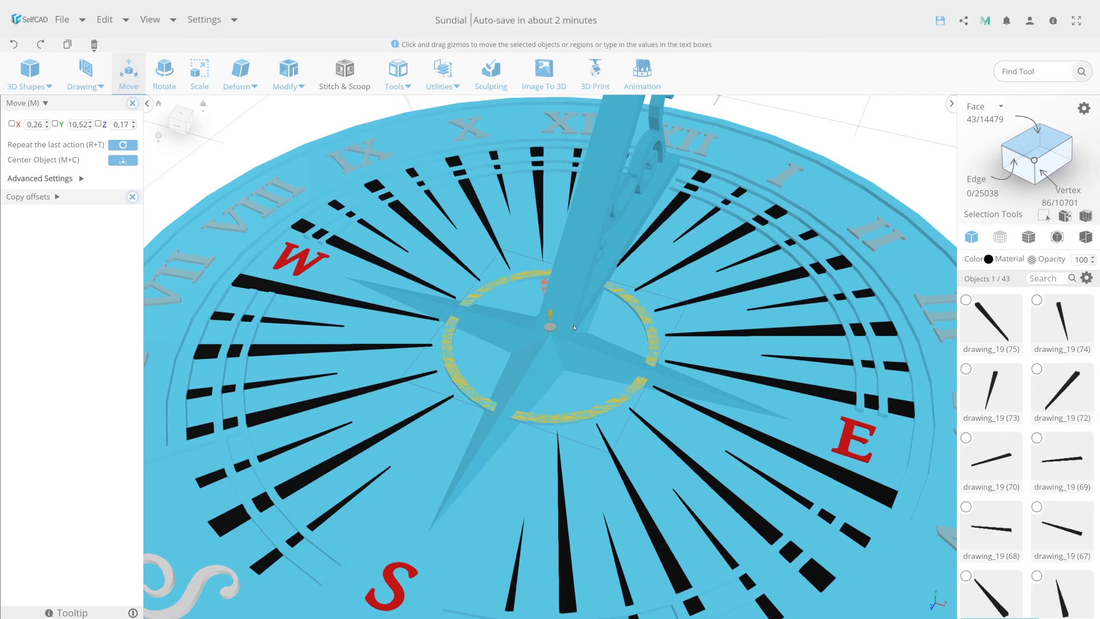
click(1028, 236)
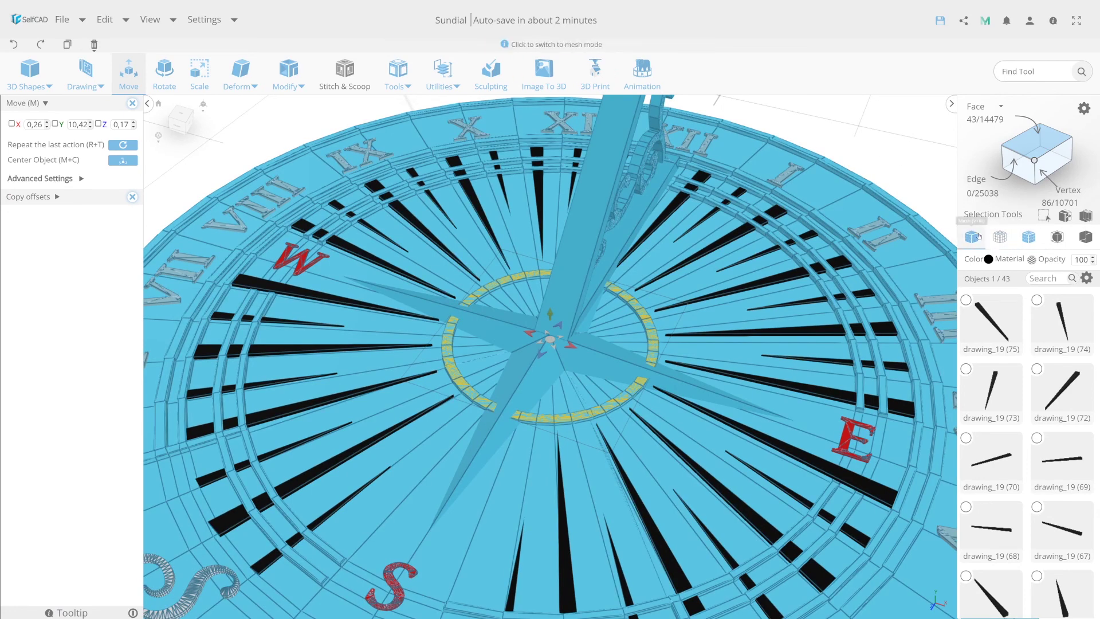
click(970, 236)
click(598, 331)
Step: Undo the last four central-ring edits back to 14307 faces and select all 43 objects
scroll(599, 330, down, 3)
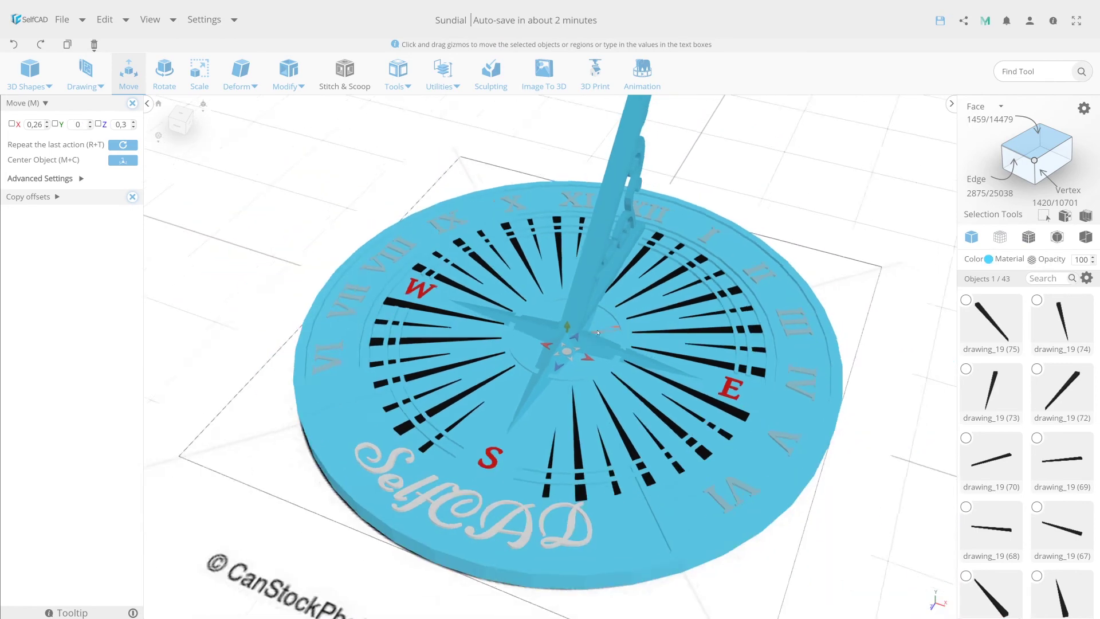
mouse_move(401, 321)
right_down()
mouse_move(324, 474)
mouse_move(619, 400)
mouse_move(392, 399)
mouse_move(524, 461)
right_up()
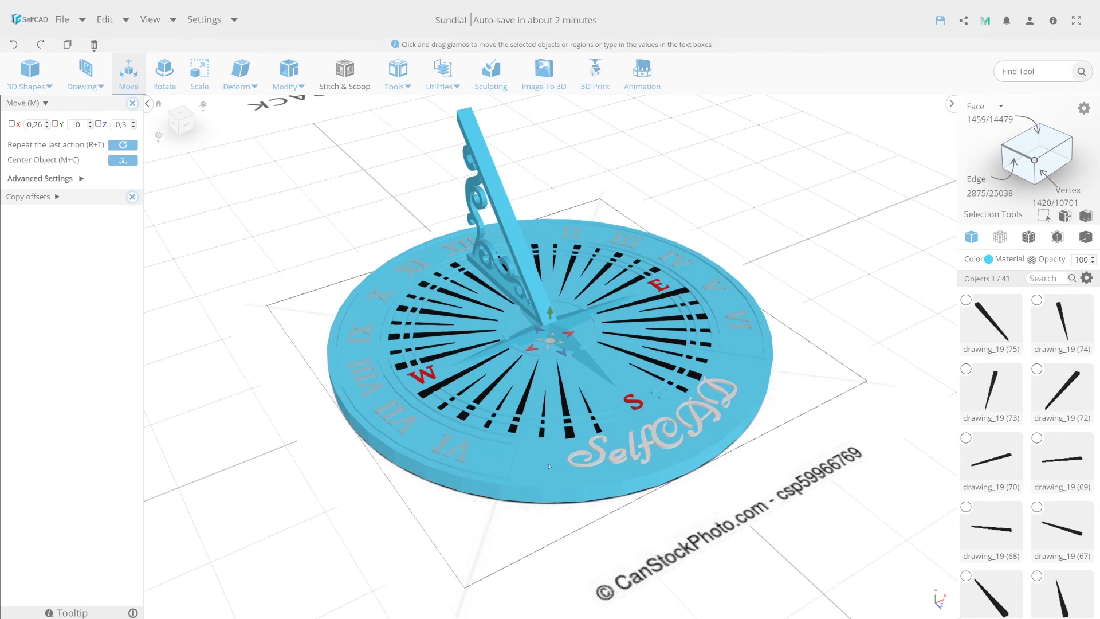
key(Escape)
mouse_move(730, 323)
right_down()
mouse_move(778, 404)
mouse_move(702, 377)
mouse_move(513, 357)
right_up()
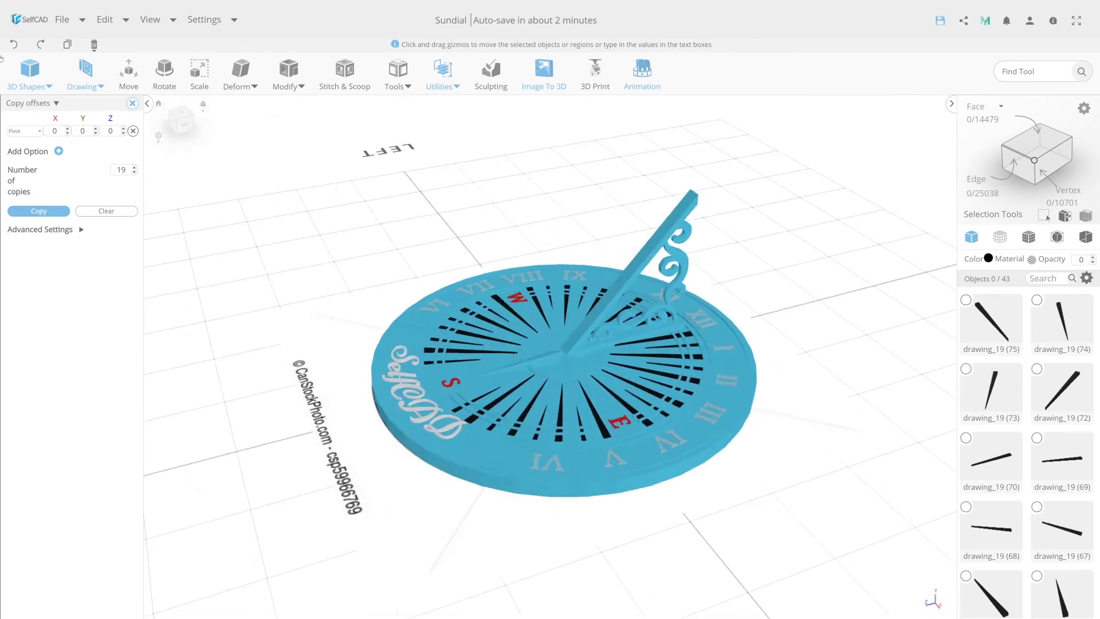
click(14, 46)
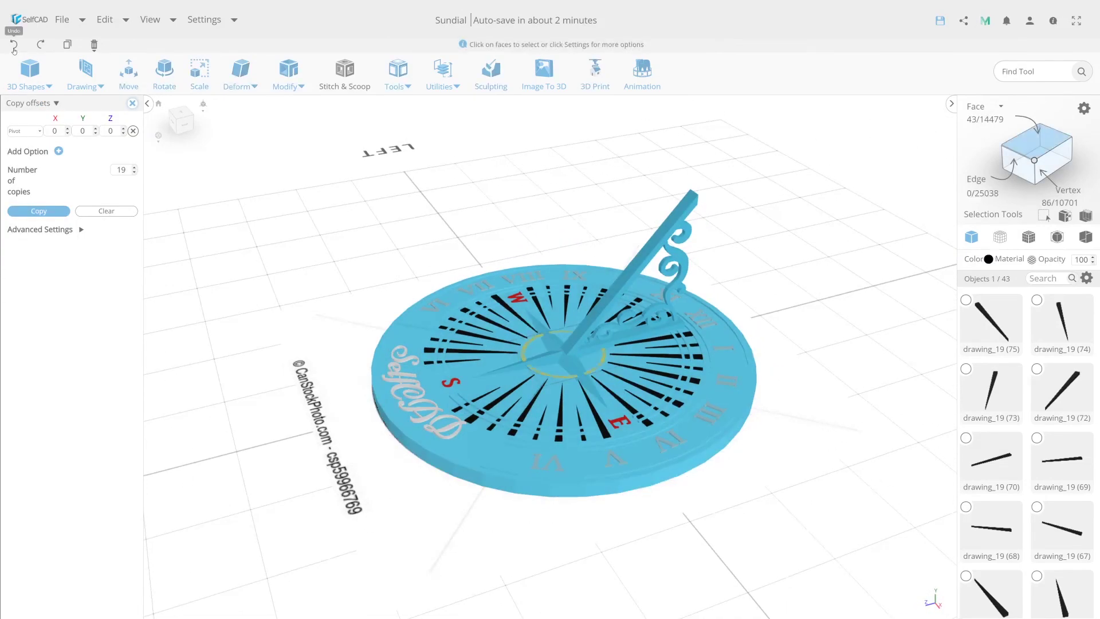
click(13, 45)
click(14, 45)
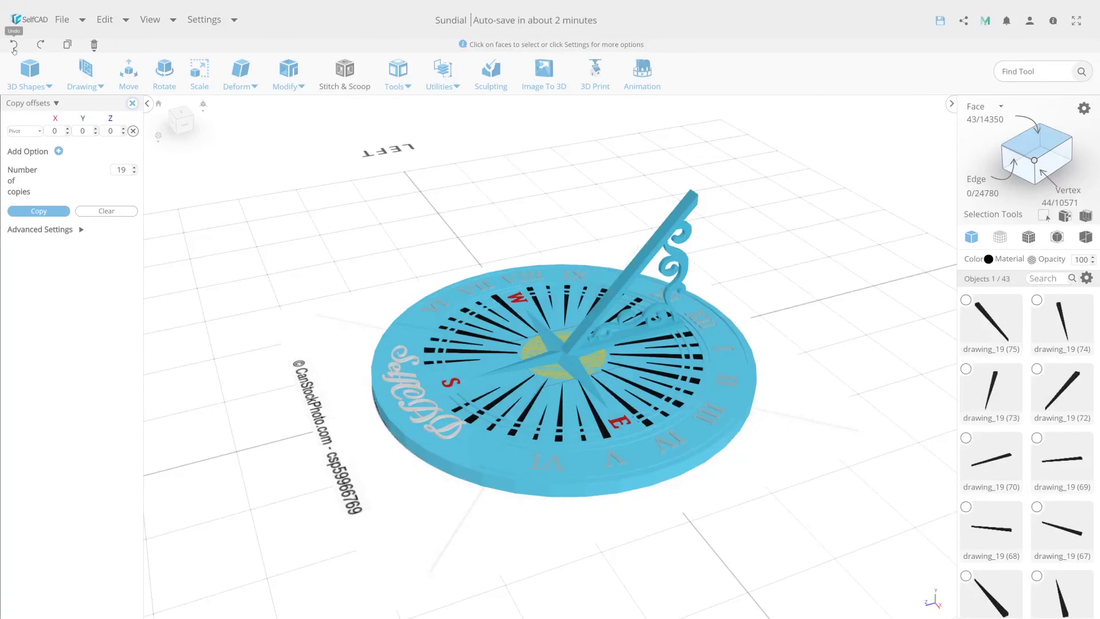
click(14, 45)
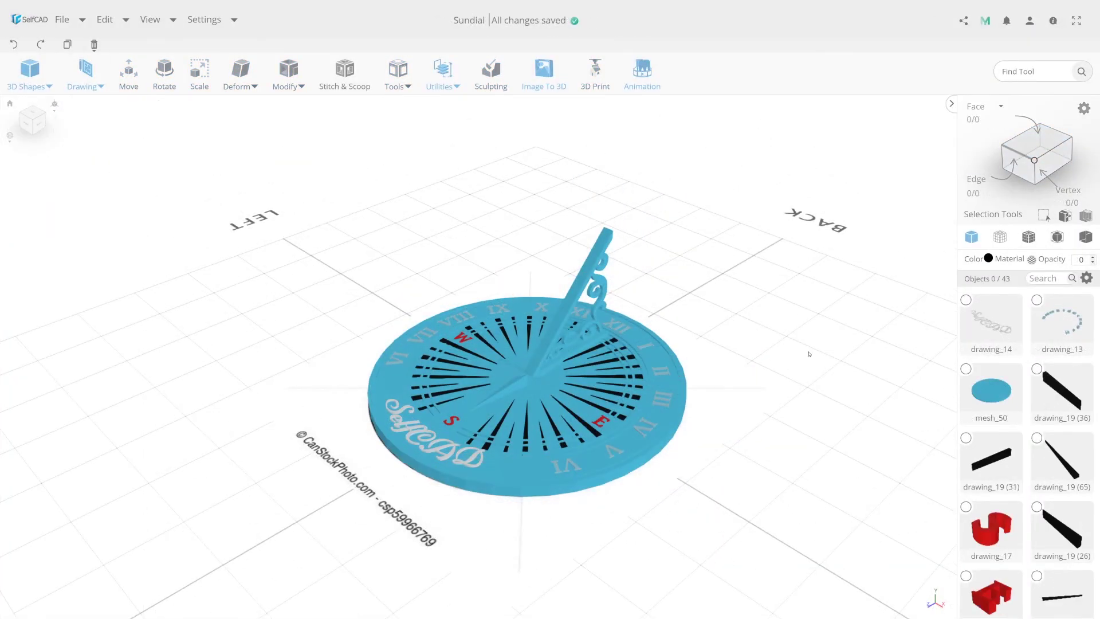
key(ctrl+a)
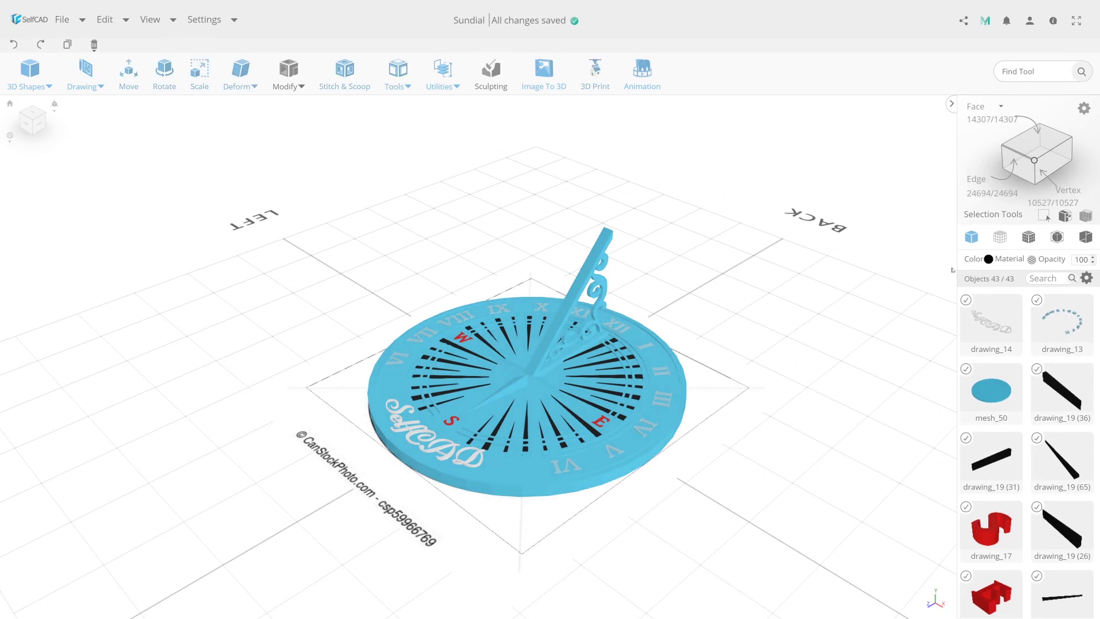
Step: Give all 43 objects the Metal 1 texture, with shininess 167 and a normal map
click(1009, 258)
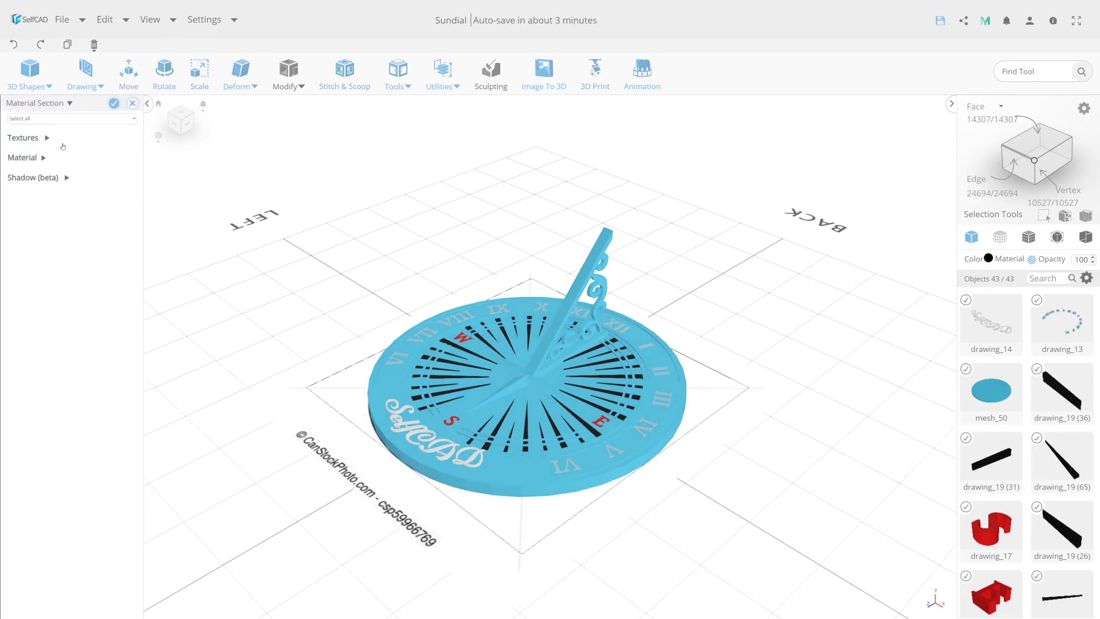
click(47, 138)
click(45, 175)
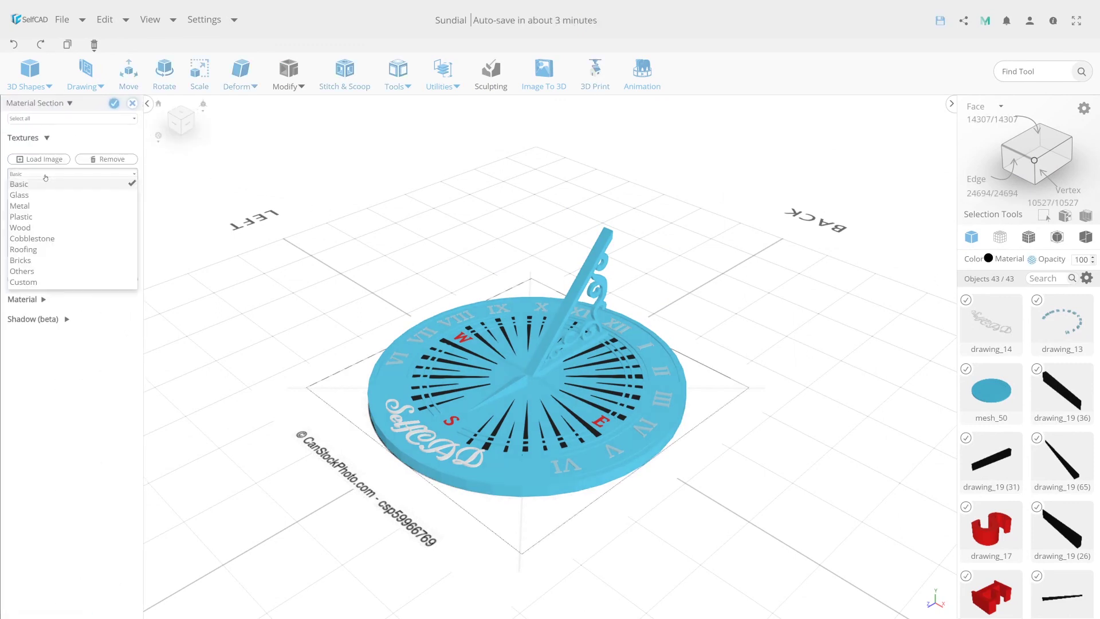
click(20, 205)
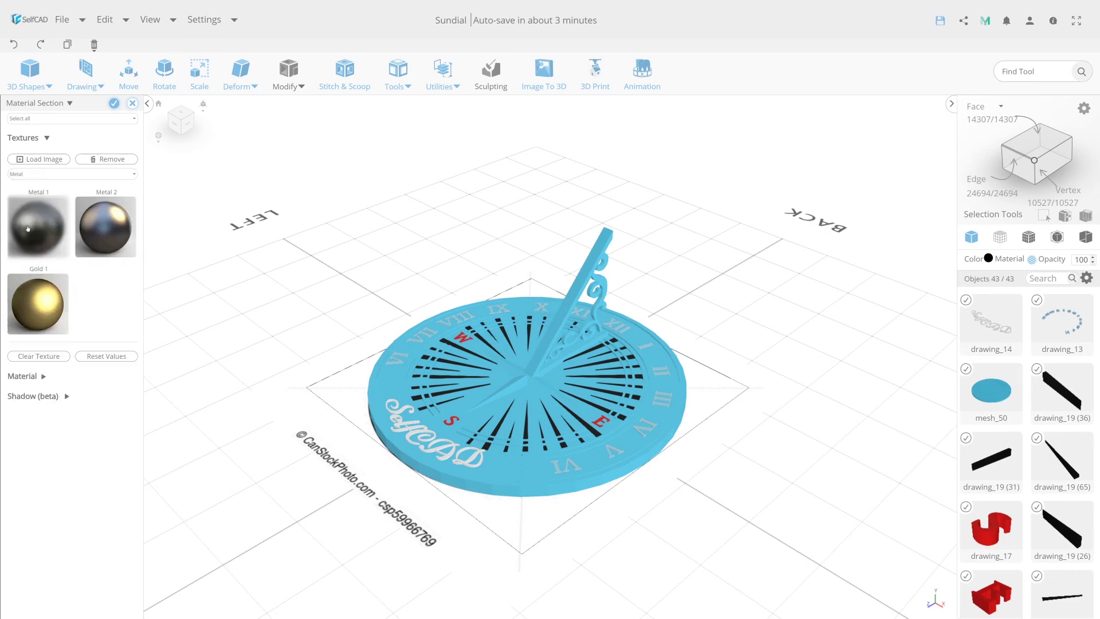
click(27, 228)
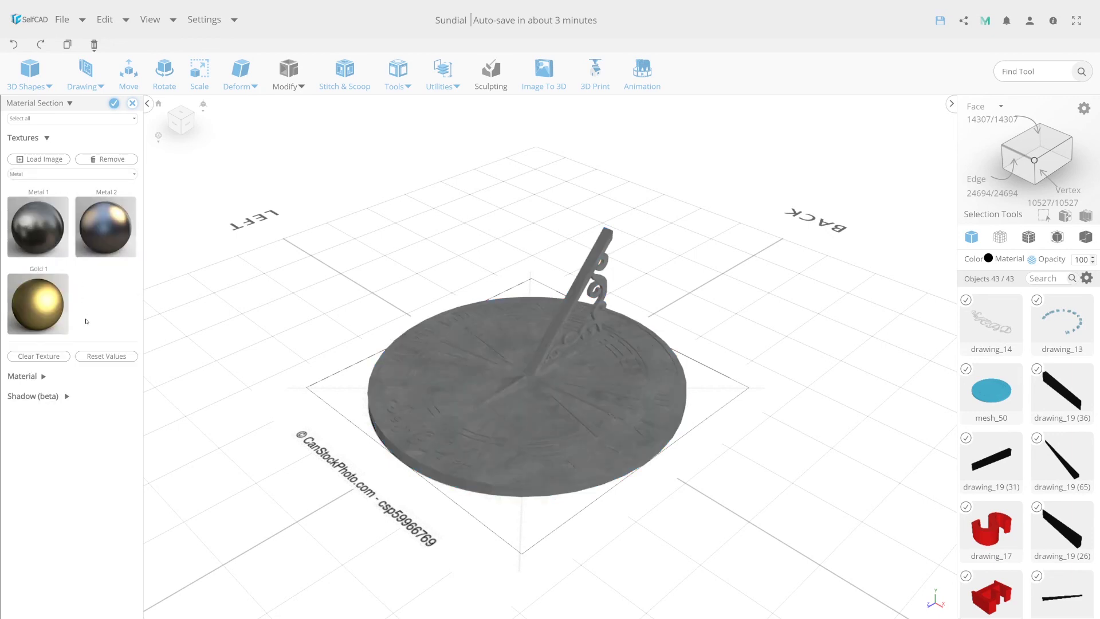
click(31, 378)
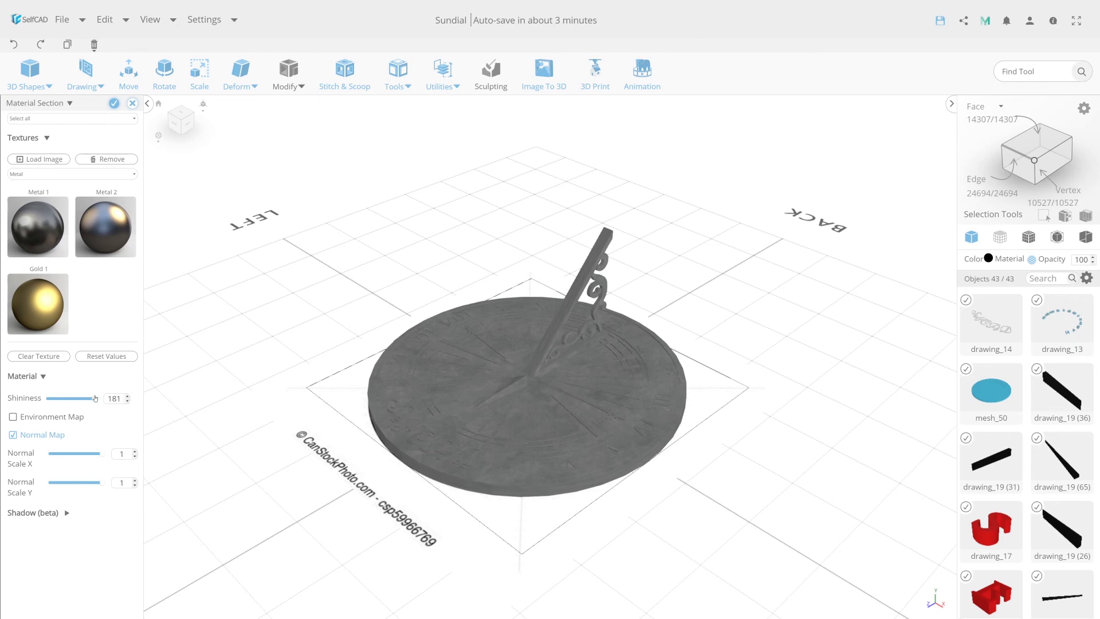
drag(401, 456, 680, 441)
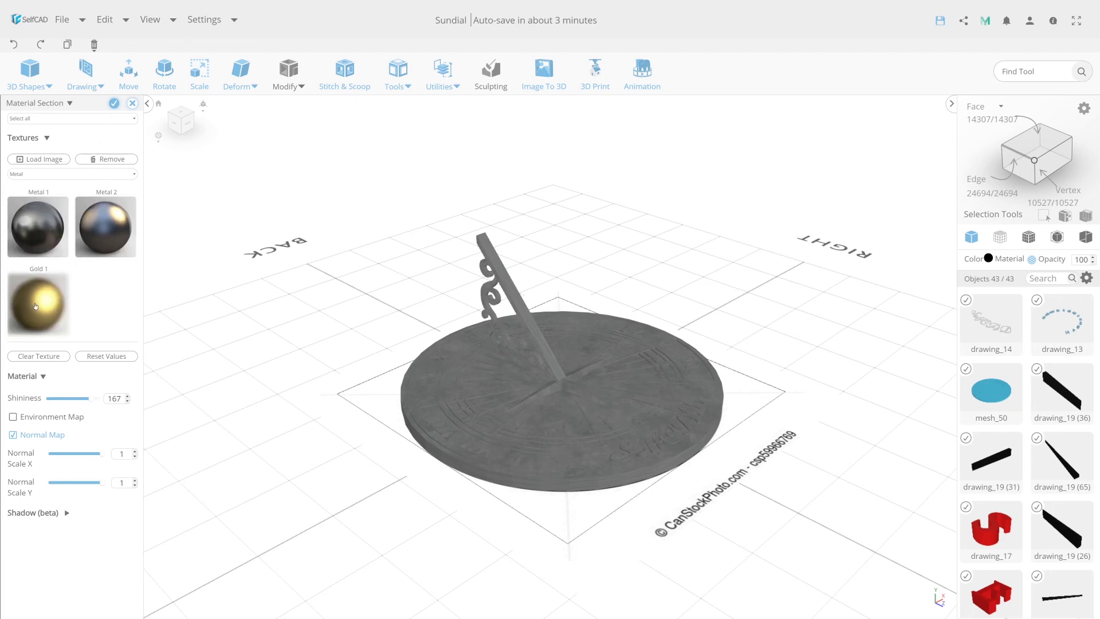
click(37, 307)
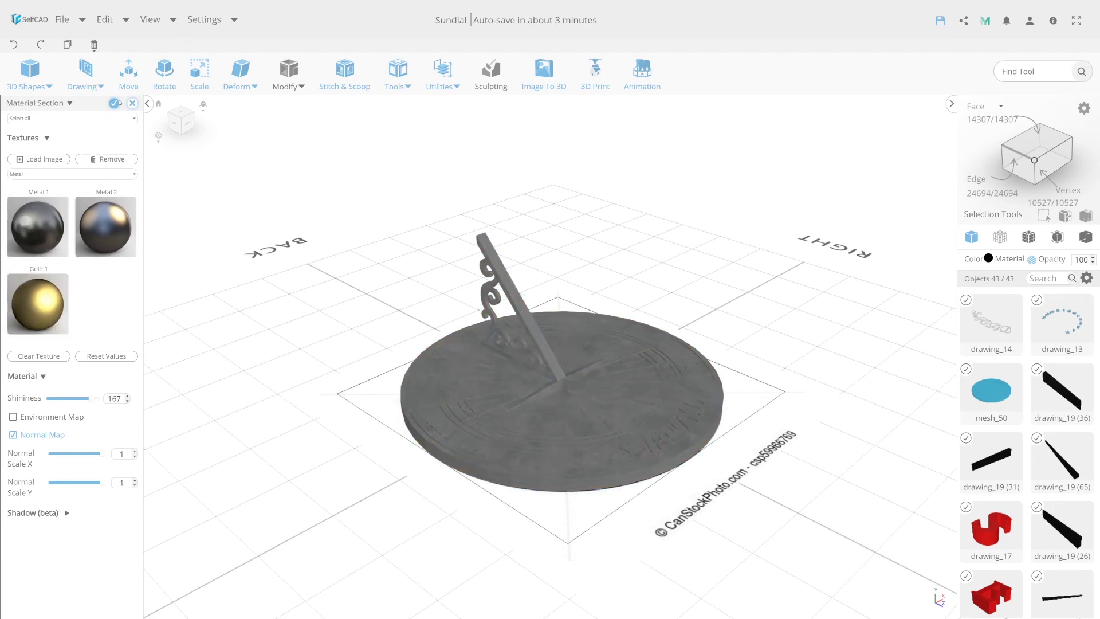
click(115, 103)
scroll(561, 403, up, 1)
scroll(562, 403, up, 1)
scroll(561, 403, up, 1)
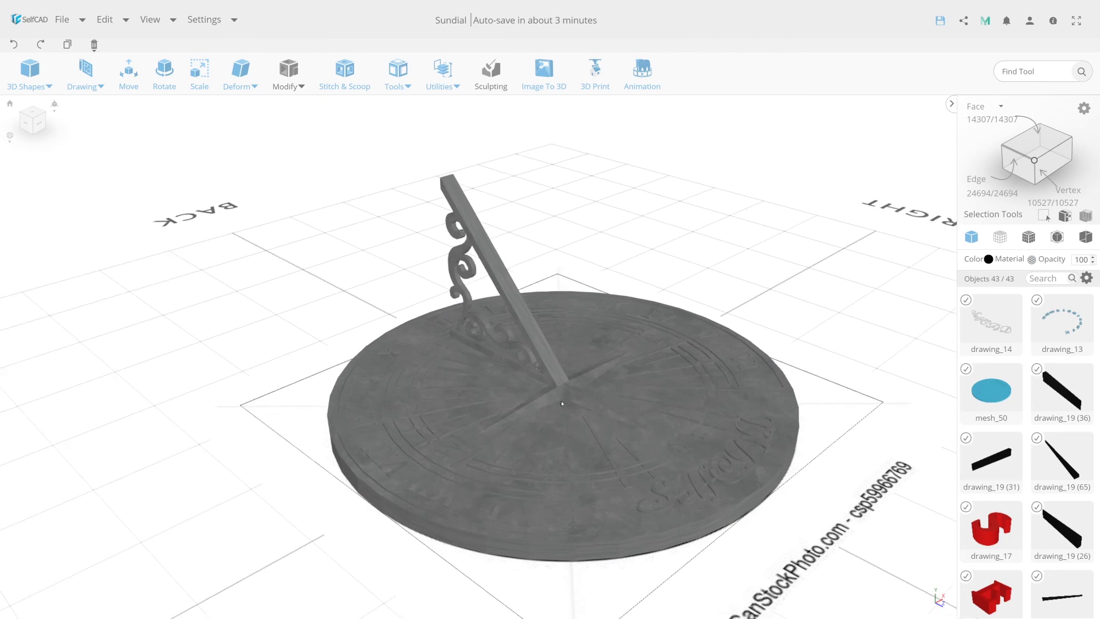
Step: Select twelve drawing_19 hour-line marks in the Objects list
click(867, 454)
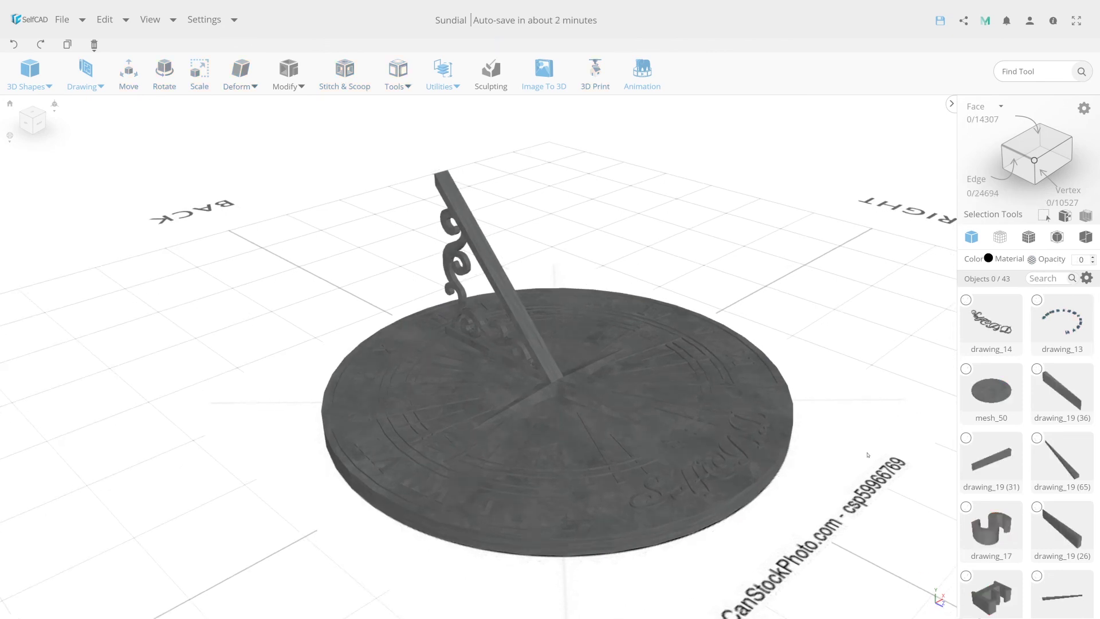
scroll(821, 411, down, 1)
scroll(1039, 385, down, 3)
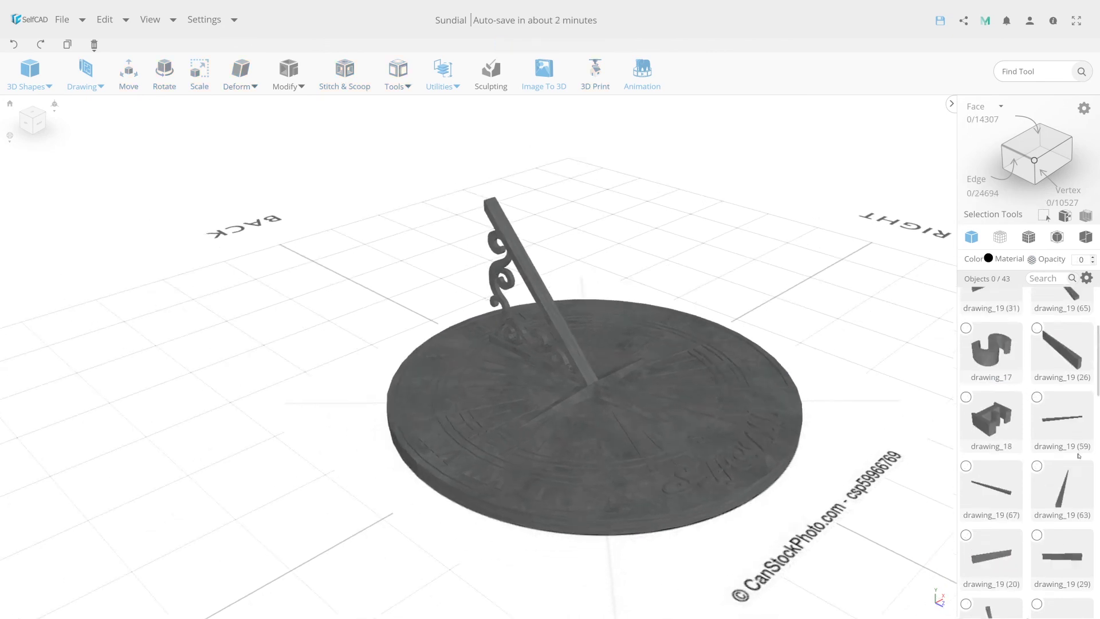
click(1037, 352)
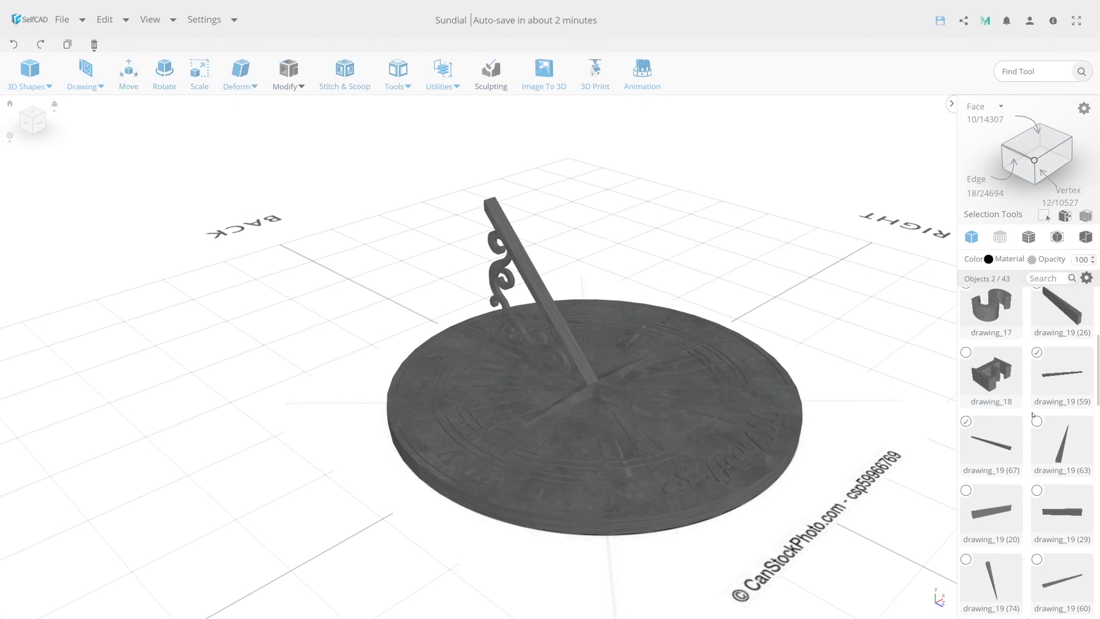
click(1036, 491)
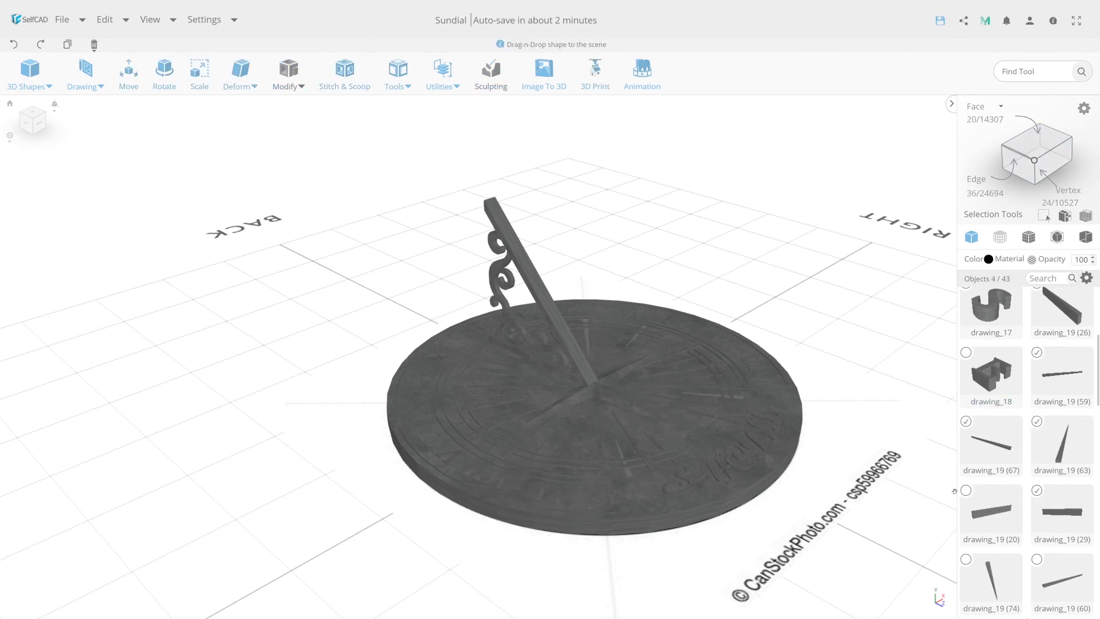
click(965, 491)
scroll(984, 480, down, 3)
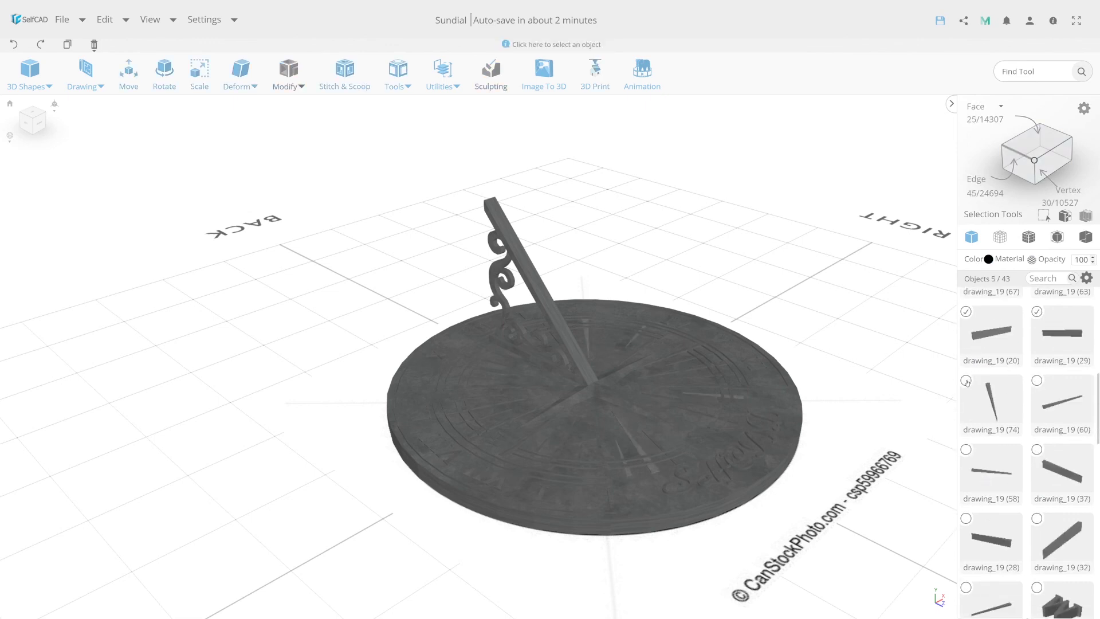
click(1027, 452)
click(966, 518)
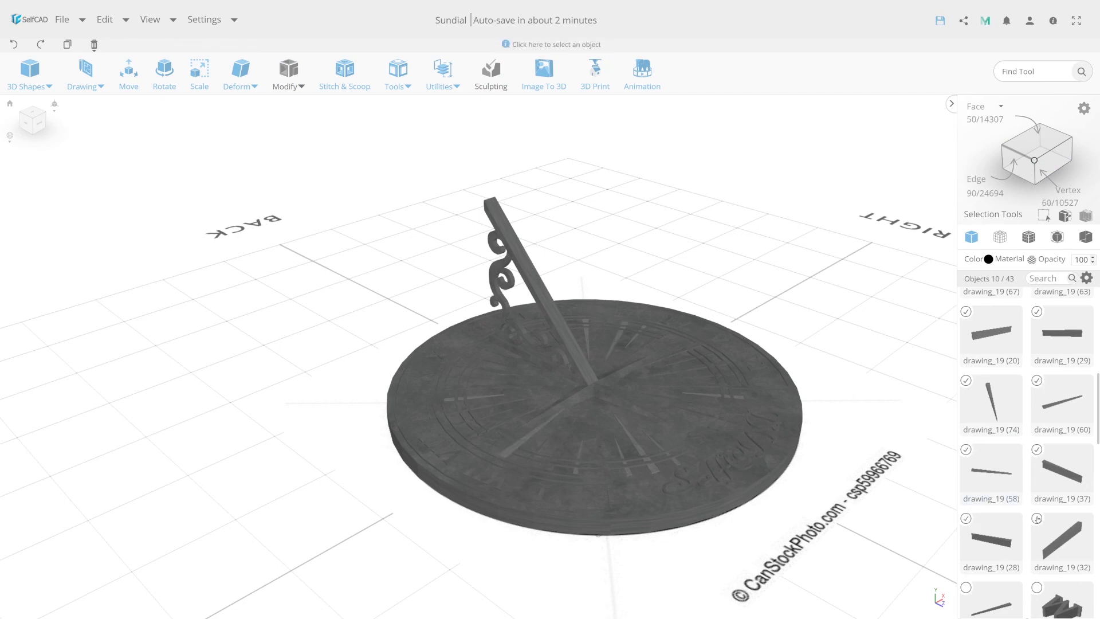
click(1037, 518)
scroll(1010, 500, down, 3)
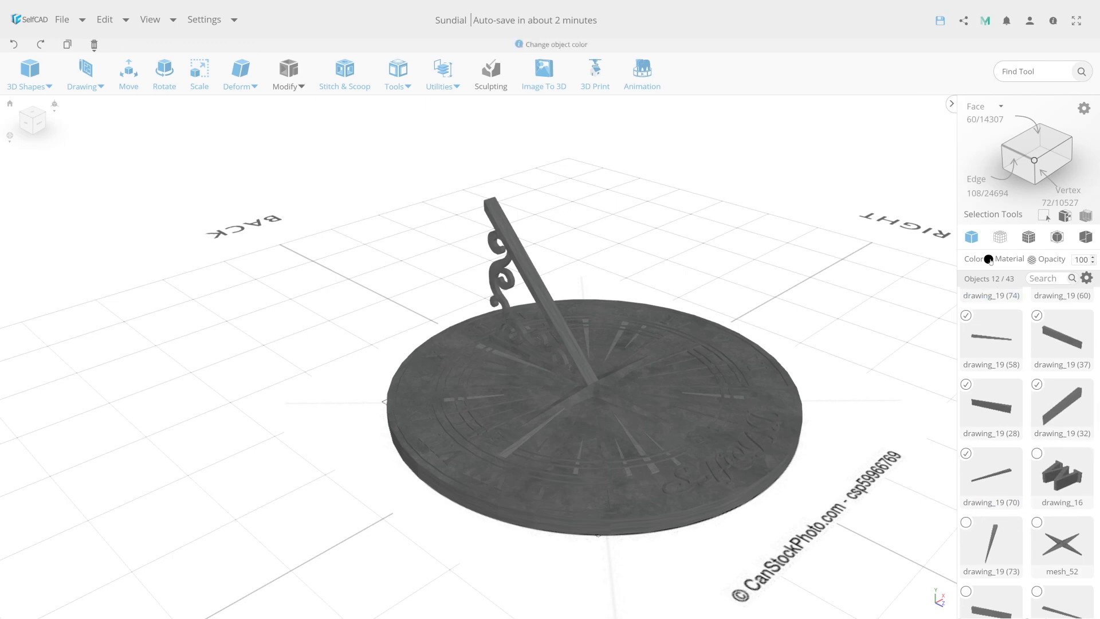
Step: Colour the selected hour-line marks a light tan with the Picker and confirm
click(988, 259)
click(1027, 284)
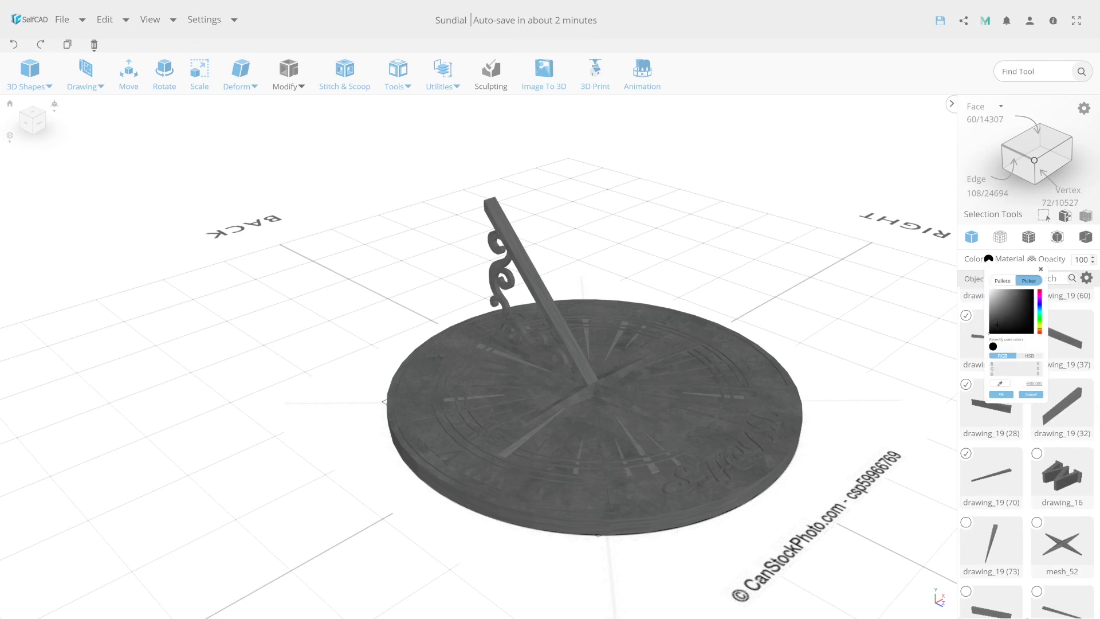
click(991, 326)
drag(991, 325, 990, 312)
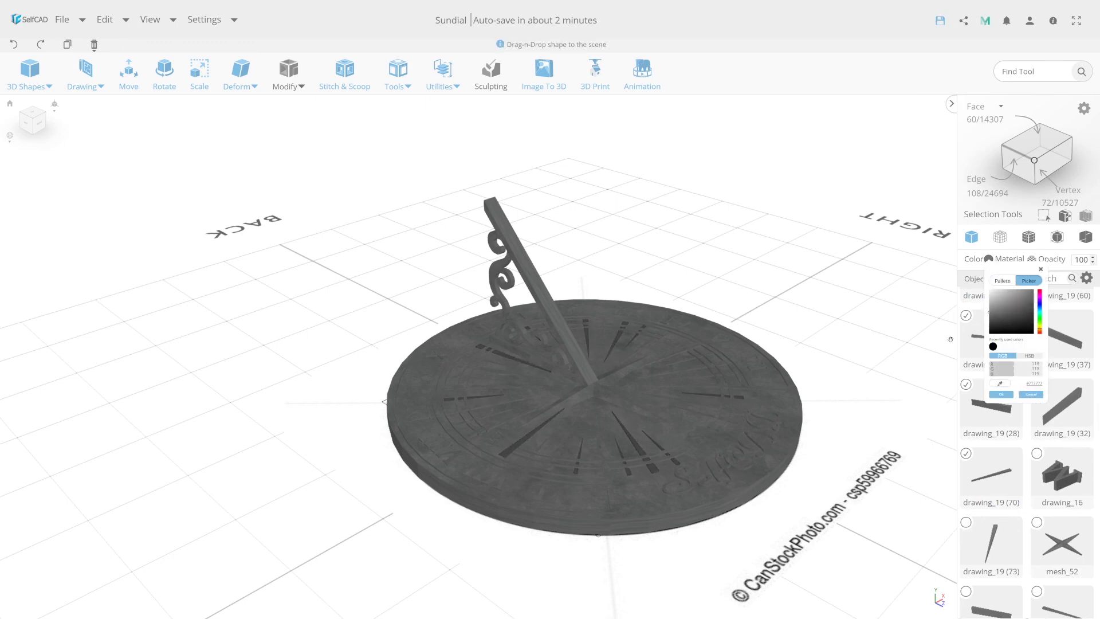
scroll(596, 461, up, 2)
scroll(596, 462, up, 3)
scroll(596, 462, up, 3)
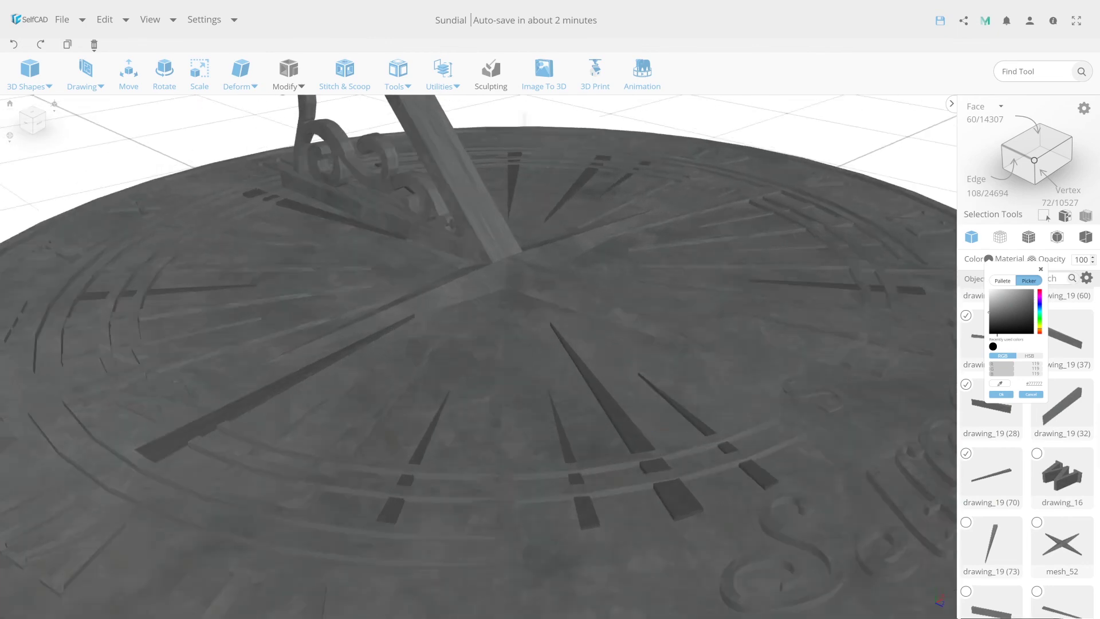
drag(989, 312, 988, 309)
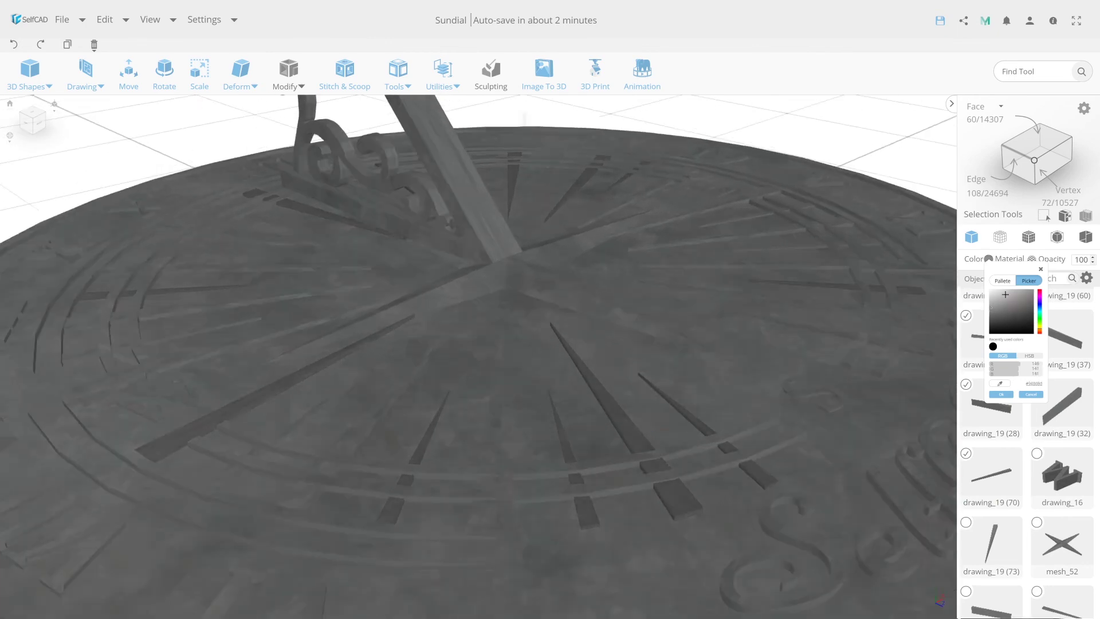
click(1040, 324)
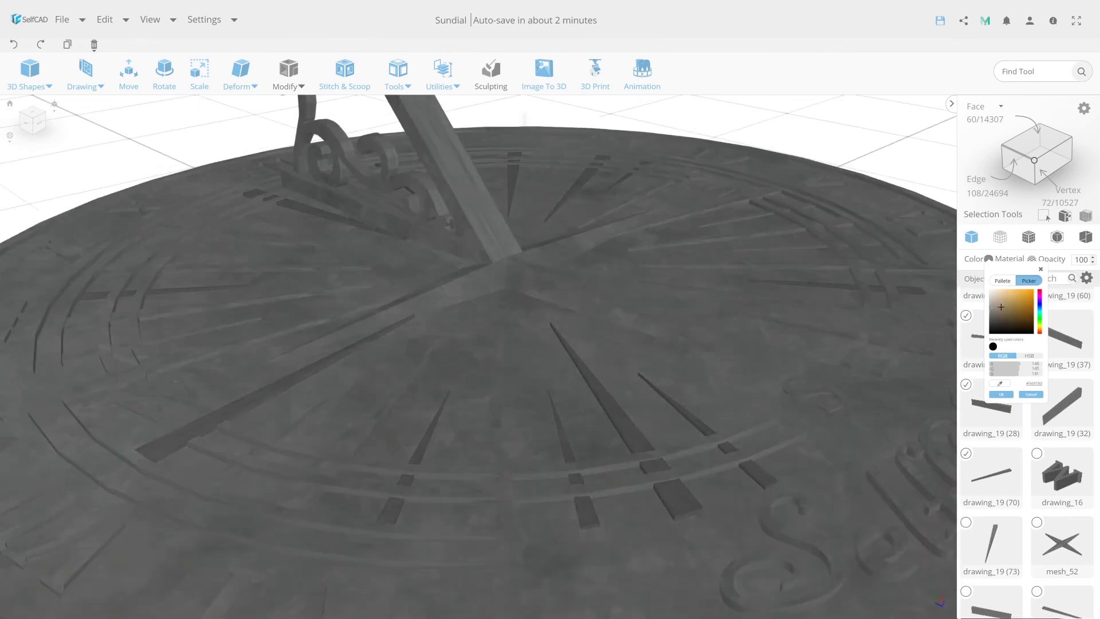
click(1003, 295)
click(1004, 289)
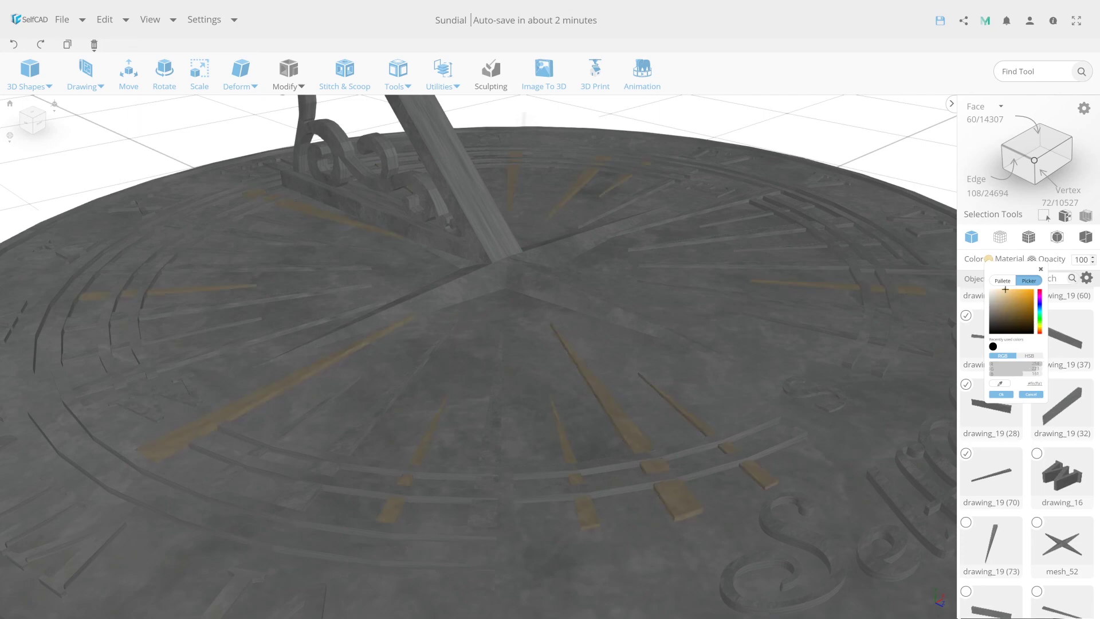
scroll(645, 409, down, 5)
mouse_move(645, 409)
mouse_down()
mouse_move(626, 415)
mouse_move(748, 399)
mouse_up()
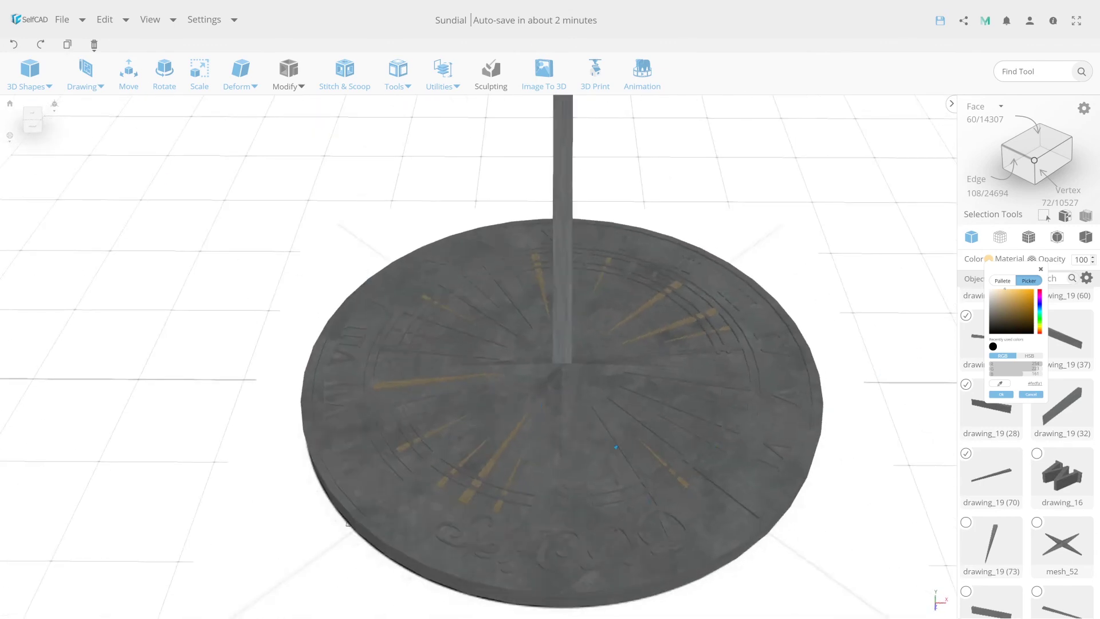
click(39, 21)
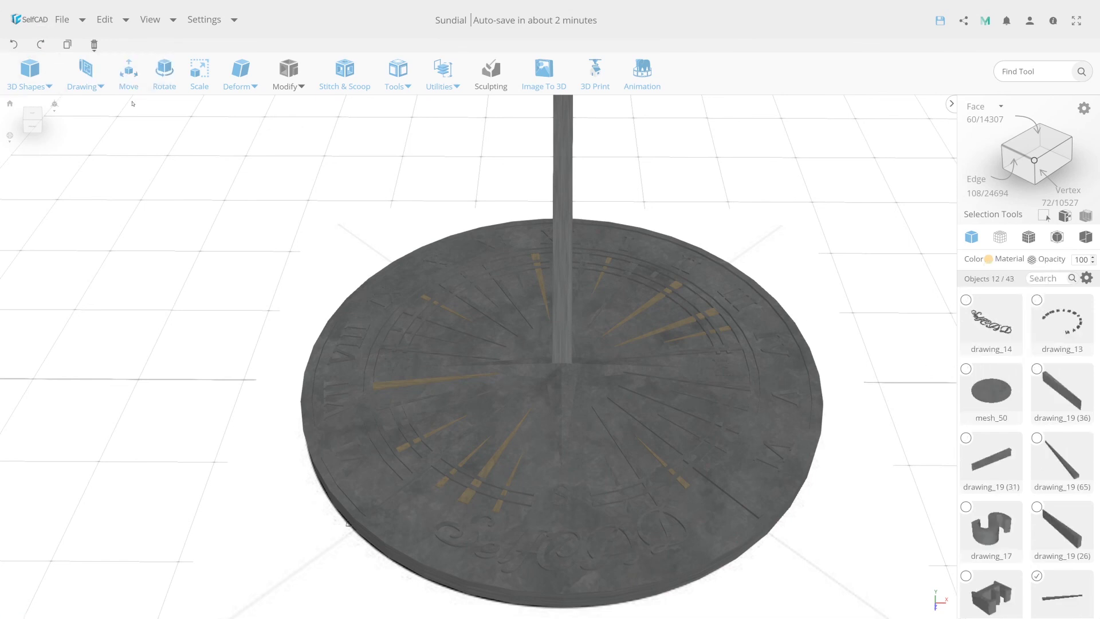
Step: Select the radial hour-line bars on the near side of the dial
click(128, 70)
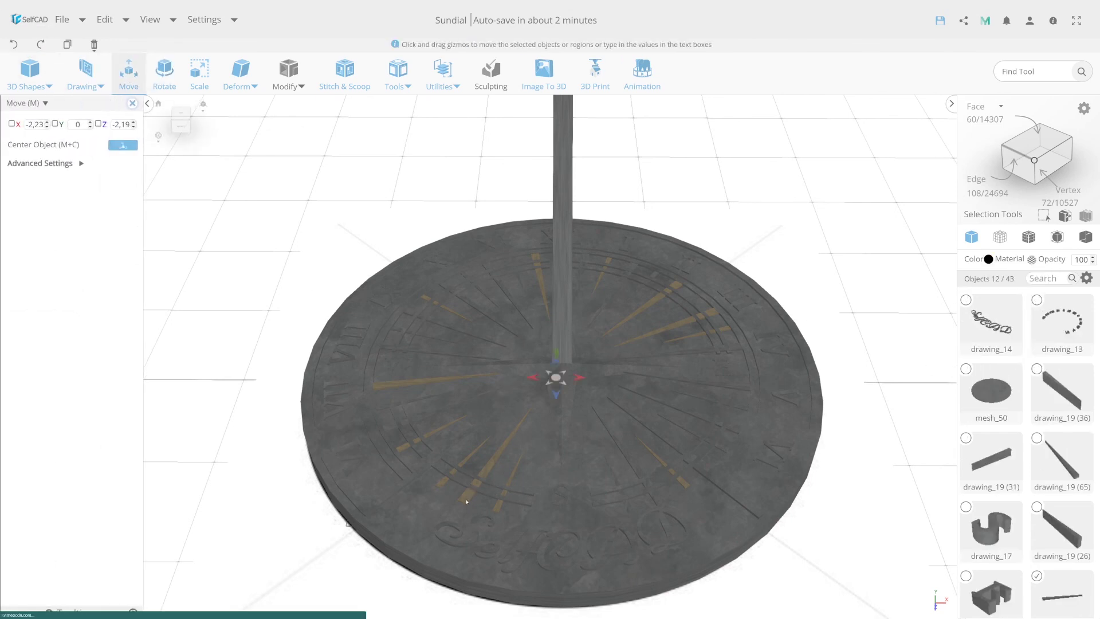
click(438, 456)
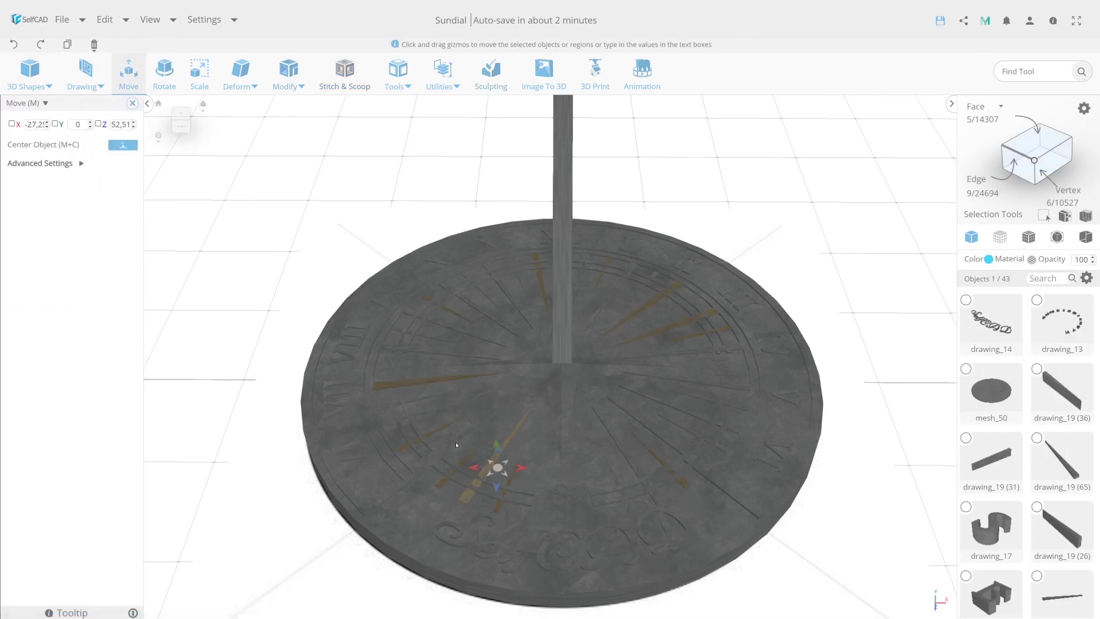
shift+click(457, 446)
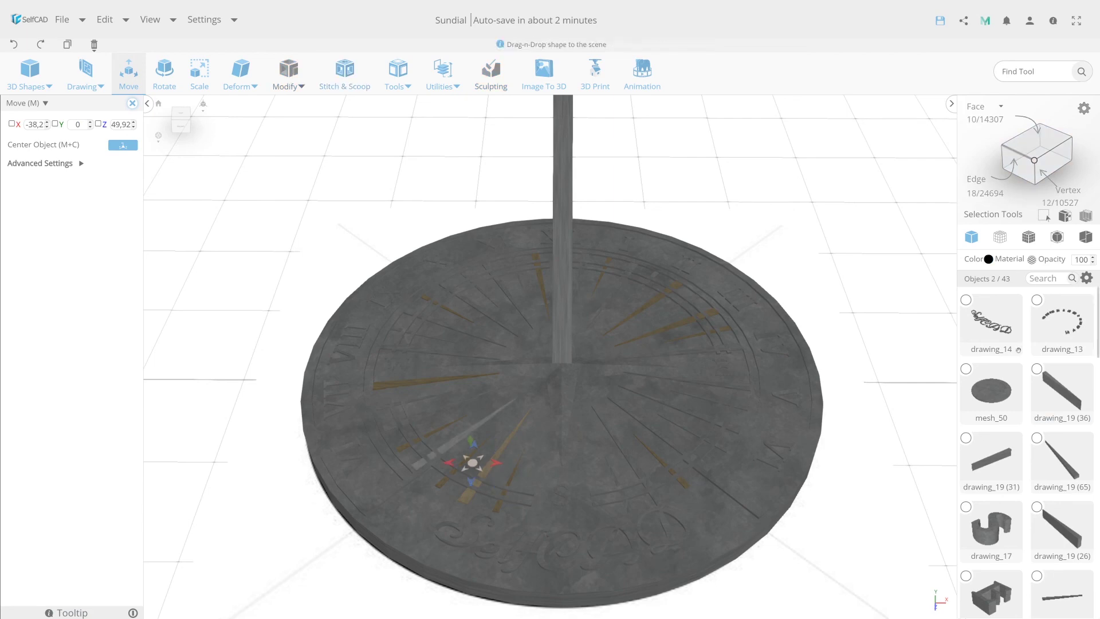
right_drag(417, 411, 955, 340)
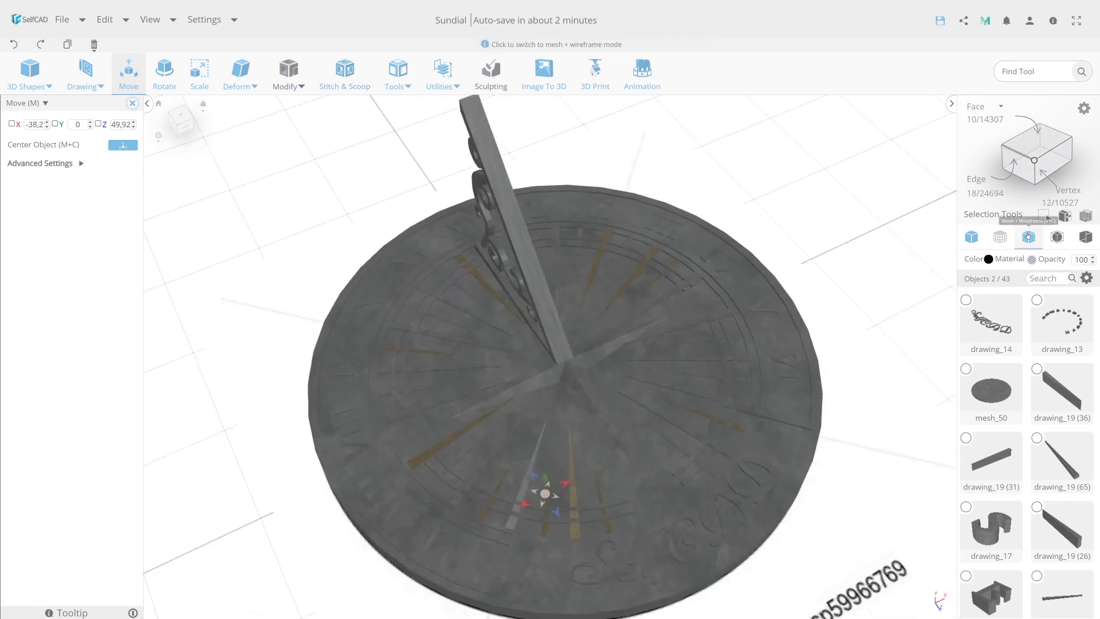
click(1029, 236)
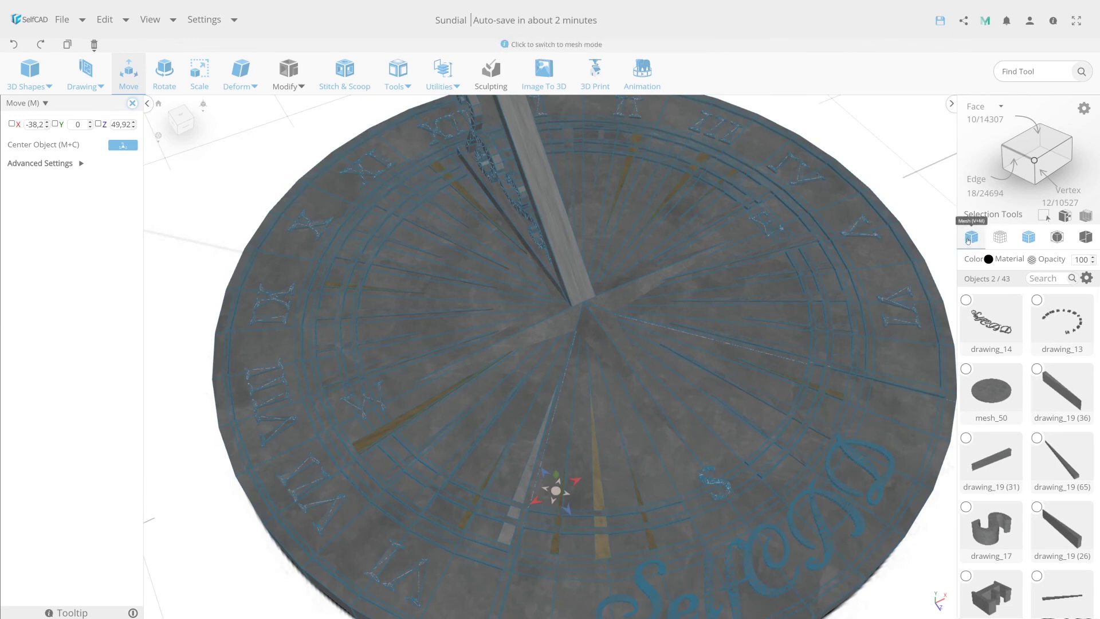
click(971, 237)
right_drag(802, 401, 466, 420)
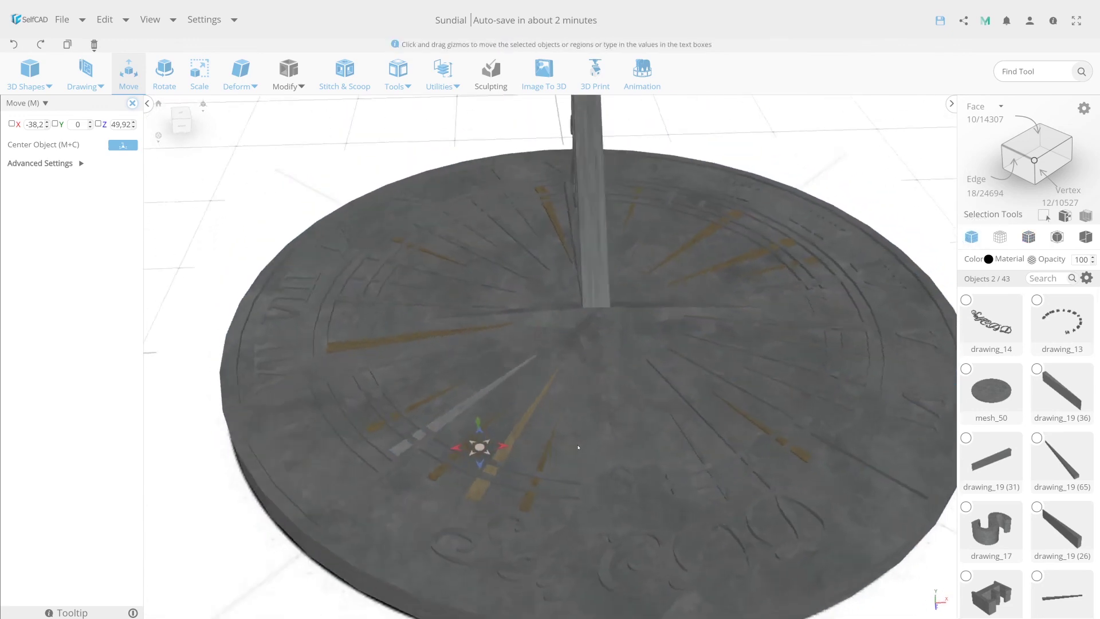
click(418, 390)
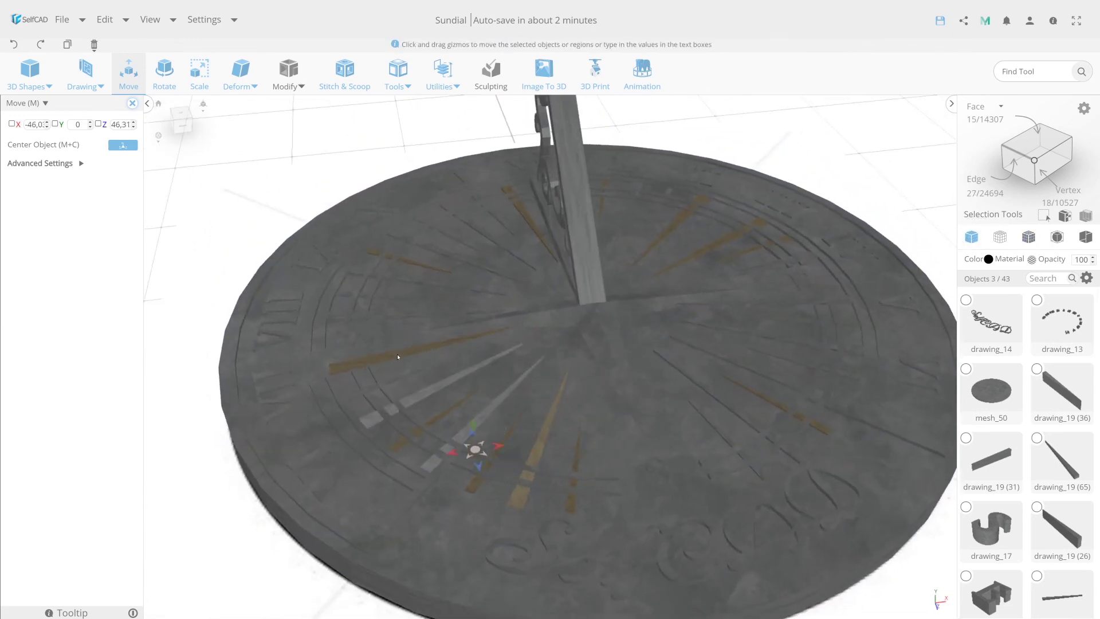
click(407, 352)
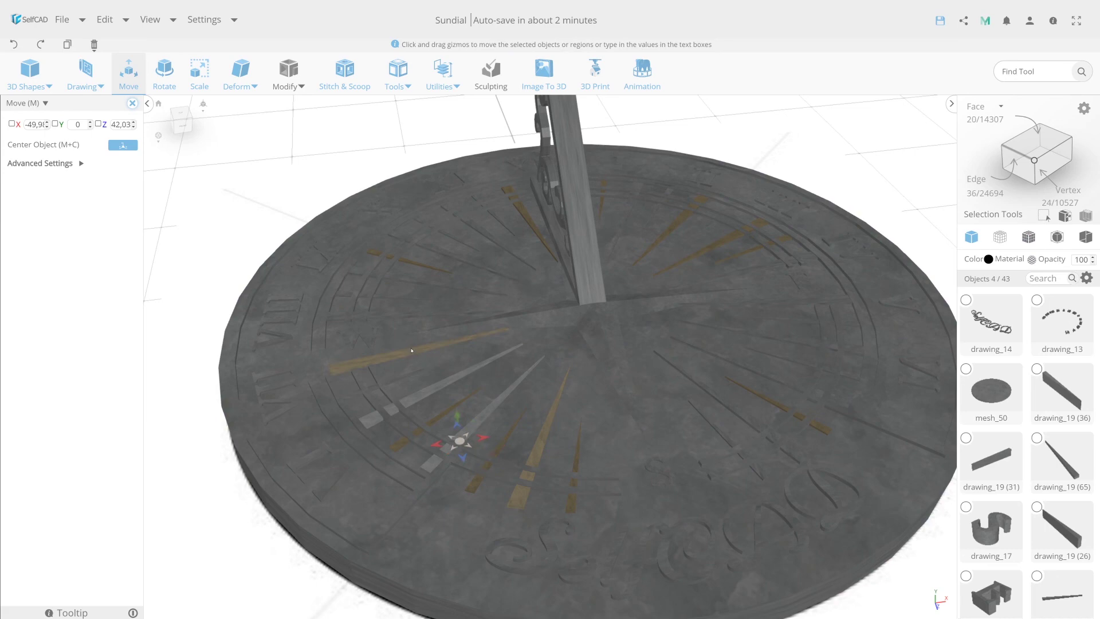
click(404, 315)
click(435, 282)
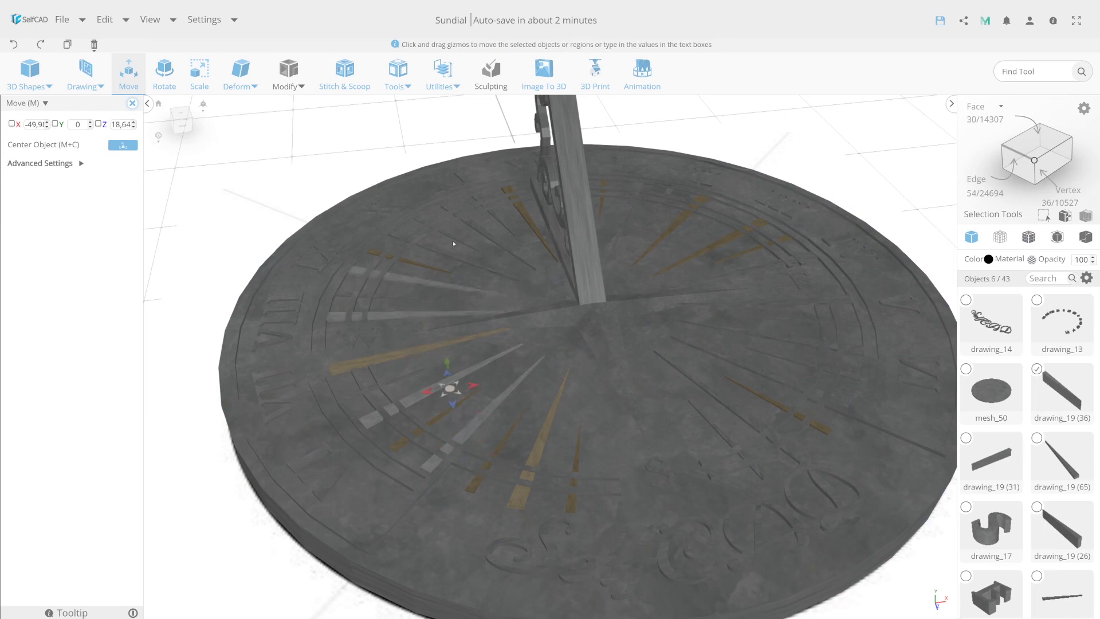
click(453, 244)
click(489, 235)
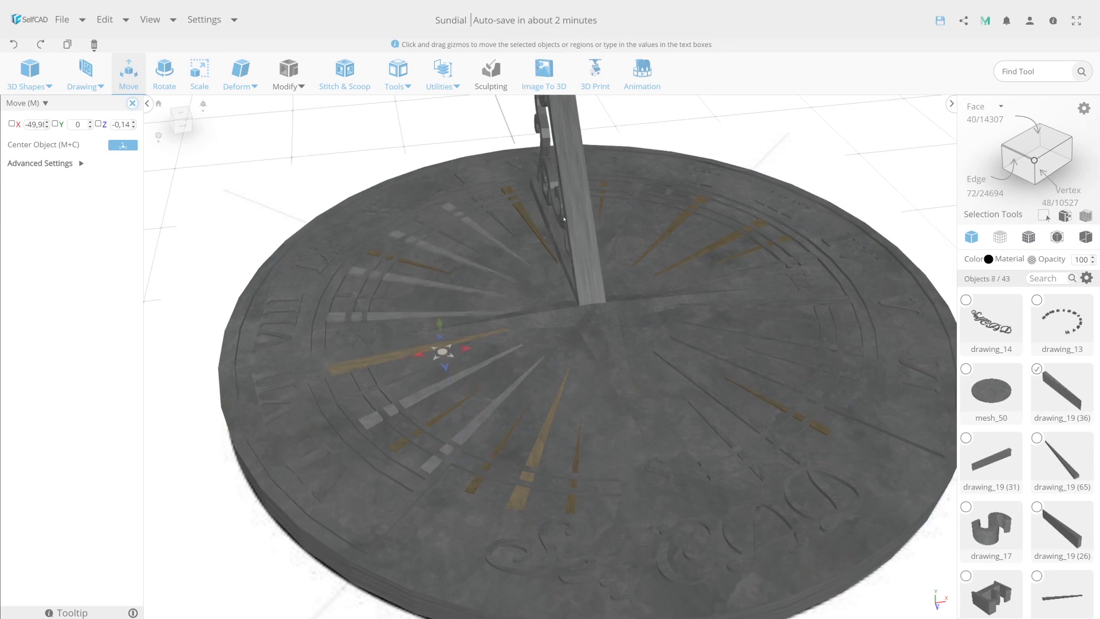
Step: Add the remaining hour-line bars on the far side, seventeen in total
drag(768, 322, 661, 322)
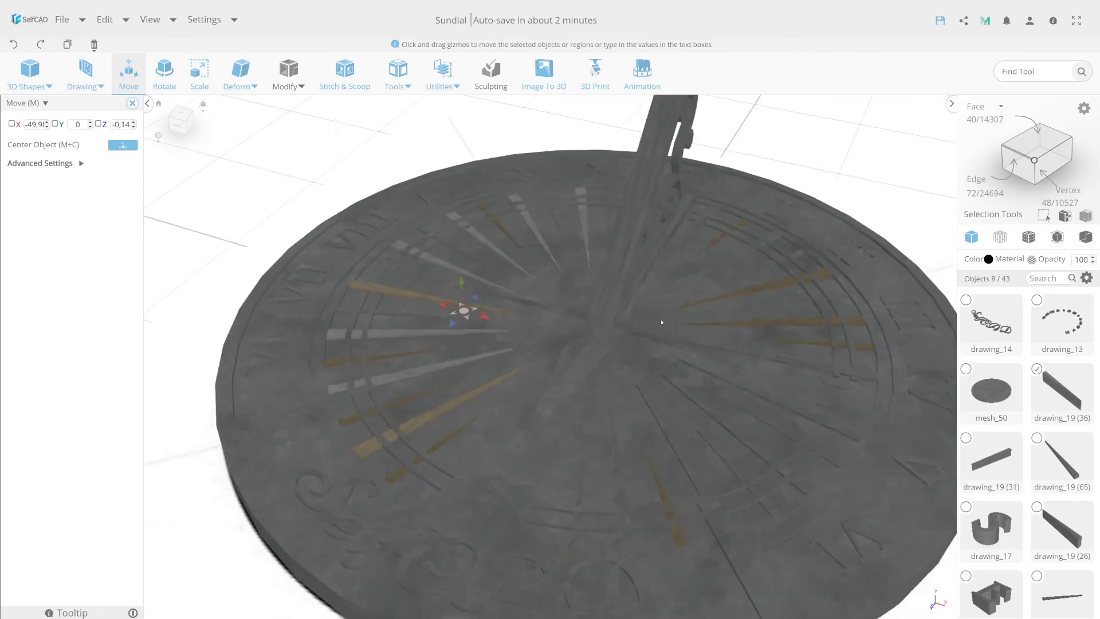
click(688, 239)
click(773, 283)
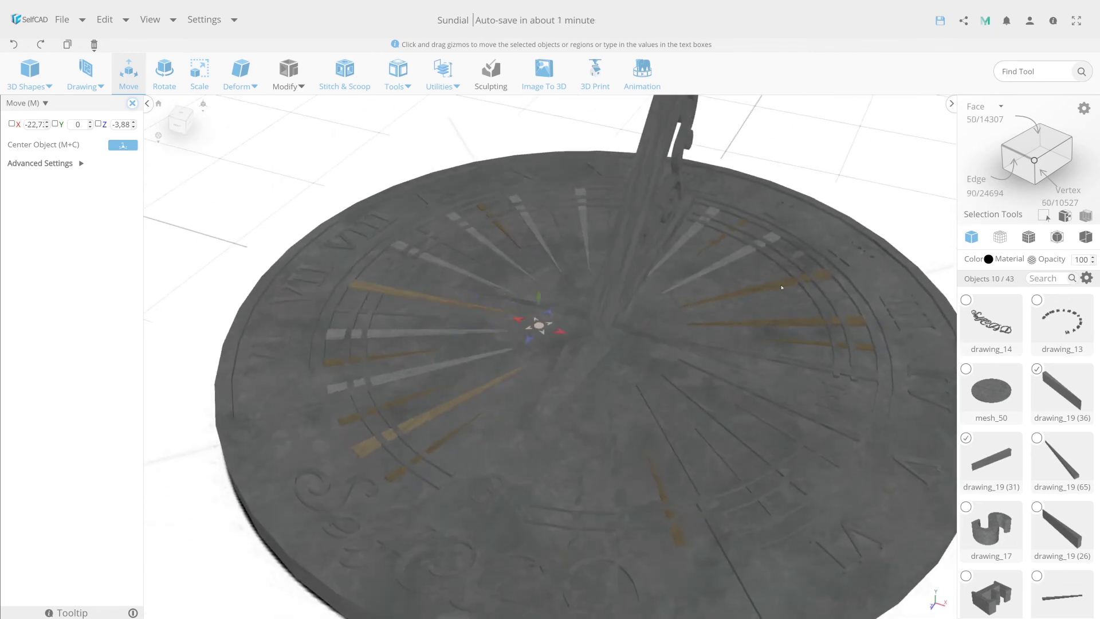
click(782, 287)
click(802, 362)
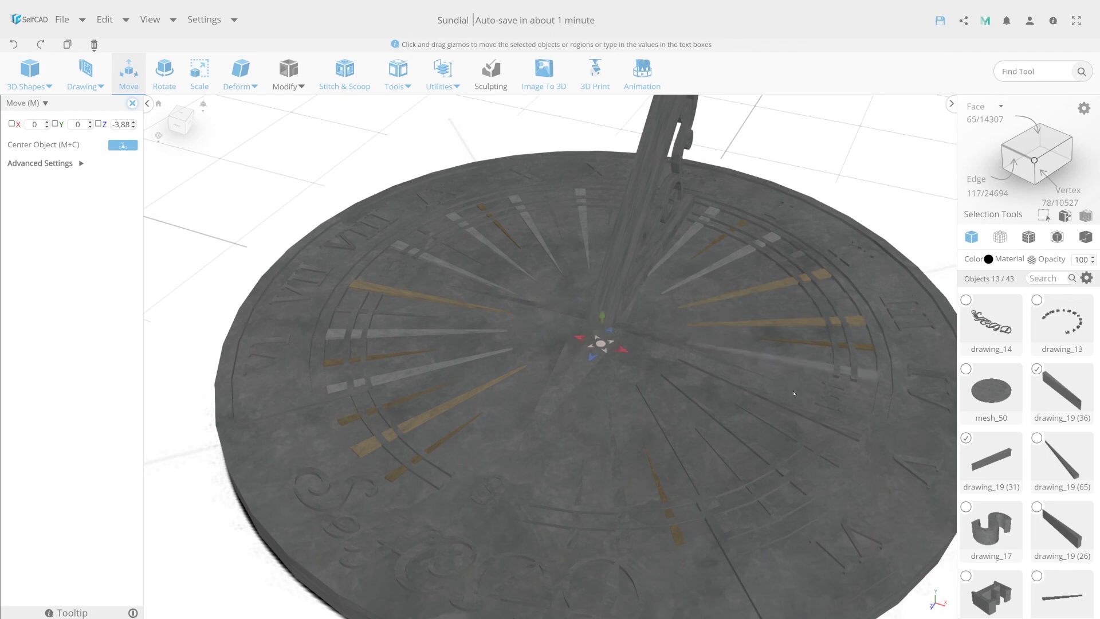
click(783, 405)
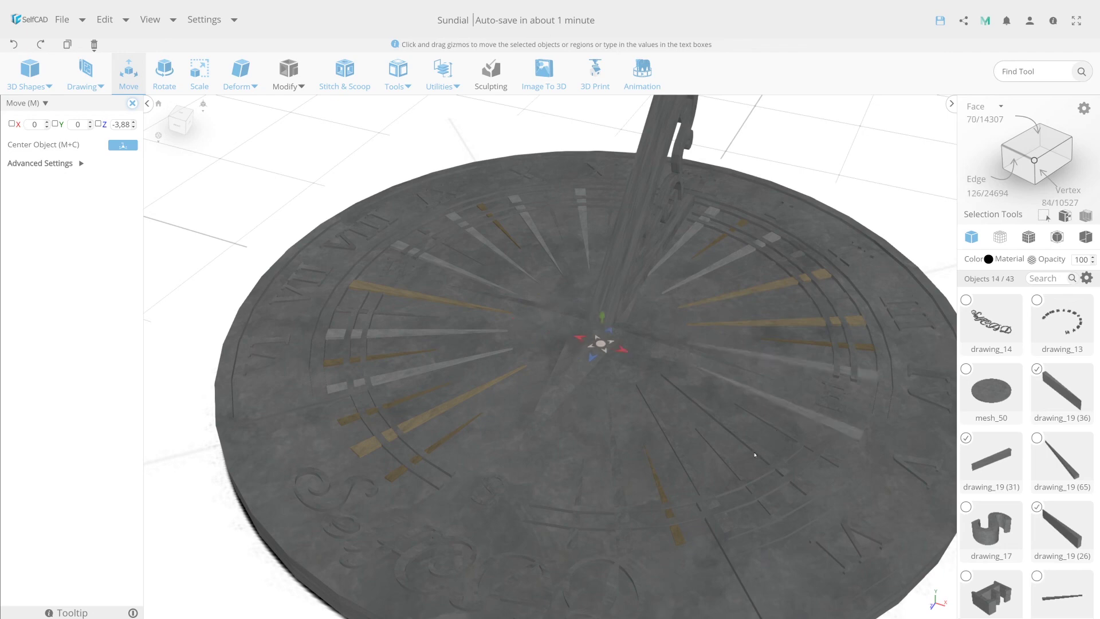
click(754, 455)
click(694, 478)
click(621, 486)
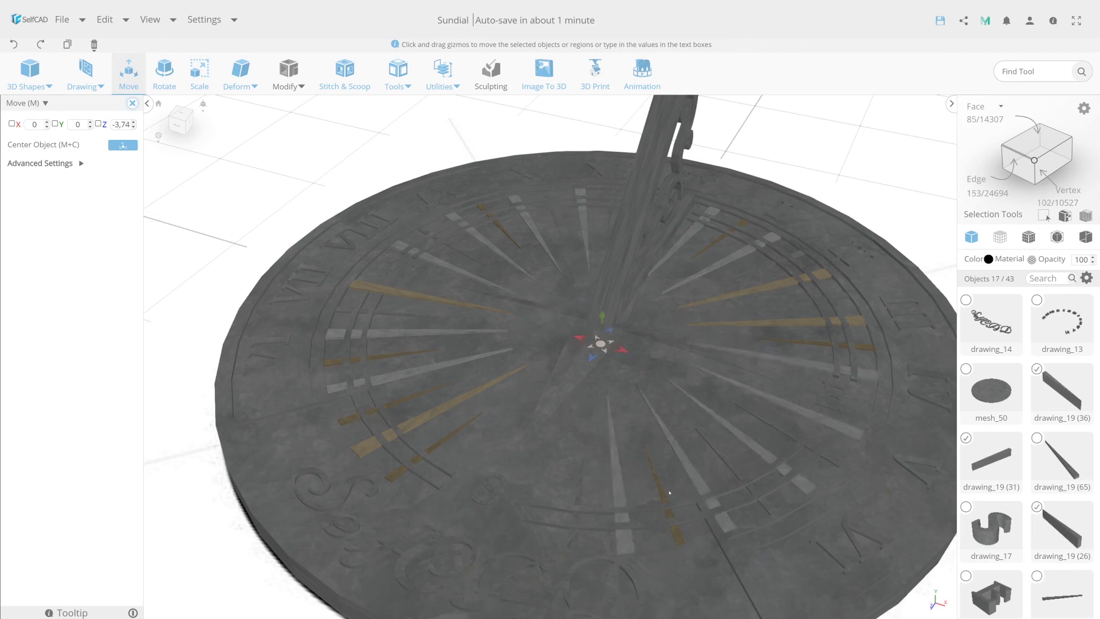
Step: Apply the recent beige to the bars, lighten it slightly, and deselect
click(988, 259)
click(993, 349)
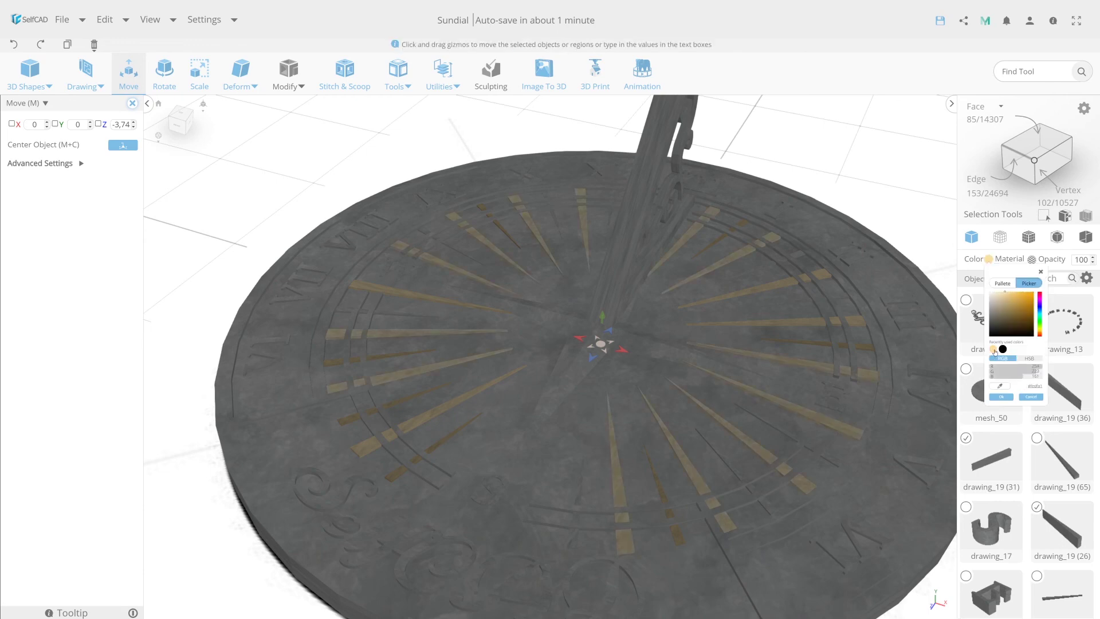
drag(1005, 293, 1001, 291)
click(999, 397)
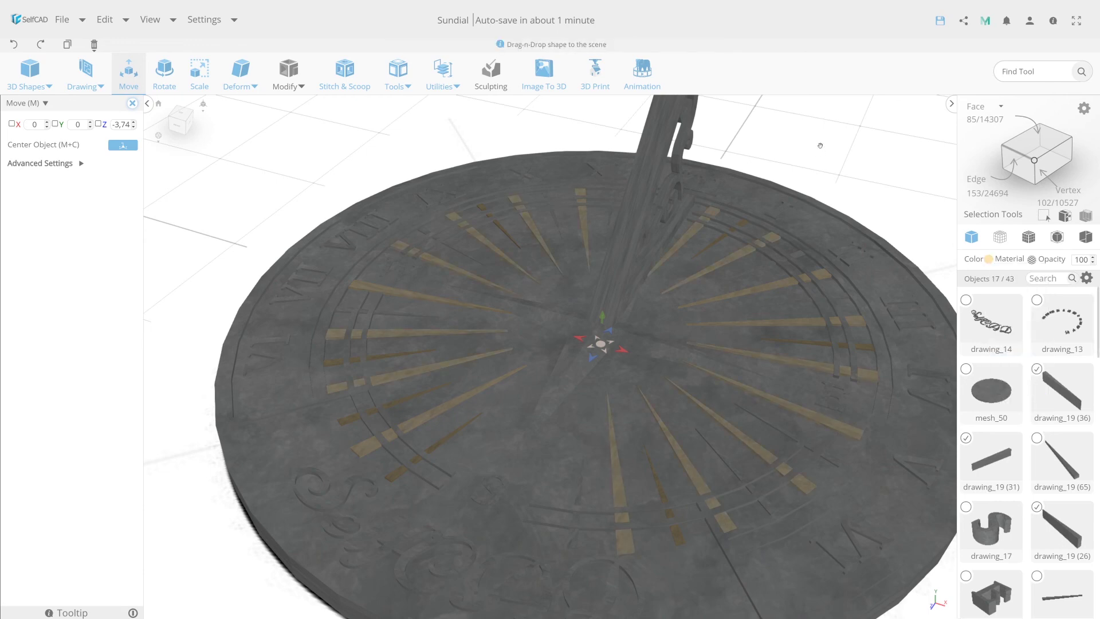
key(Escape)
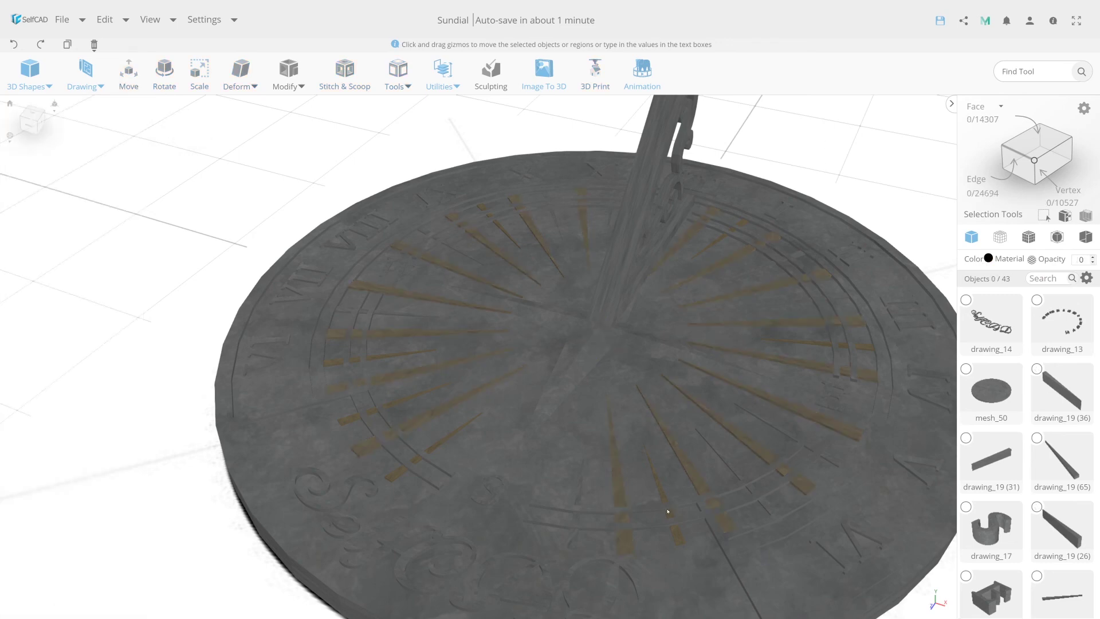
Step: Select the short dial strips around the right and top of the dial
click(584, 506)
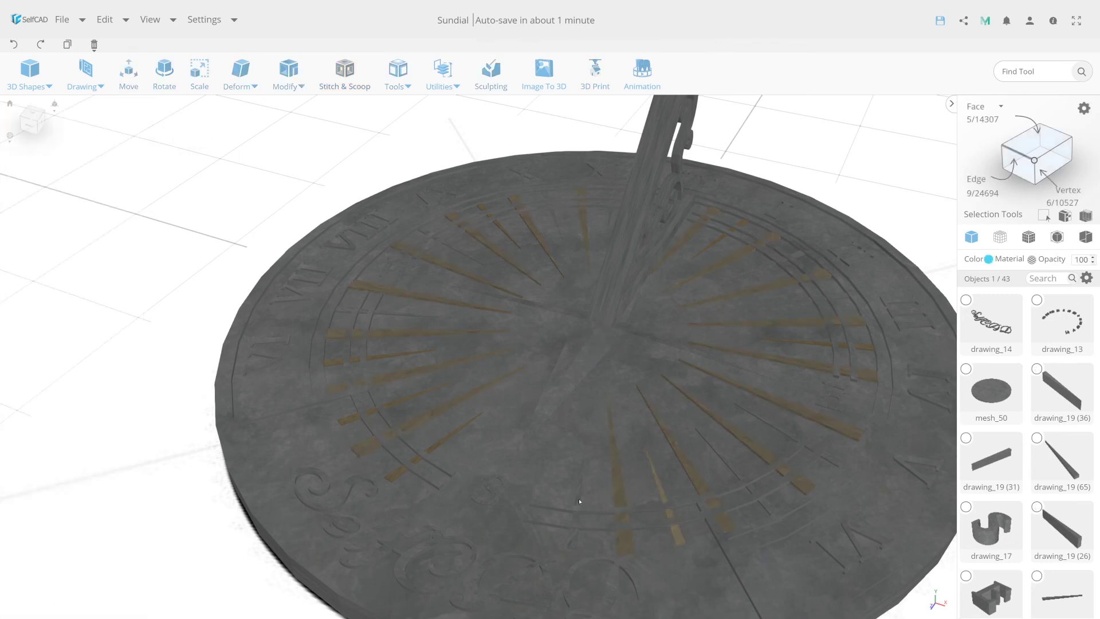
shift+click(579, 502)
shift+click(740, 476)
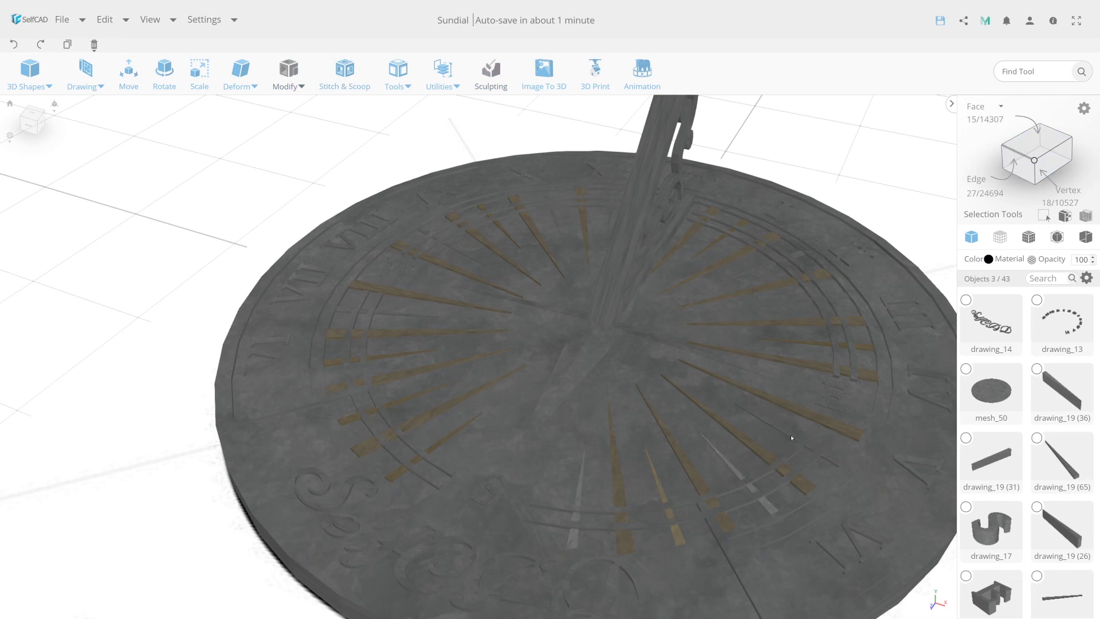
shift+click(792, 438)
shift+click(820, 343)
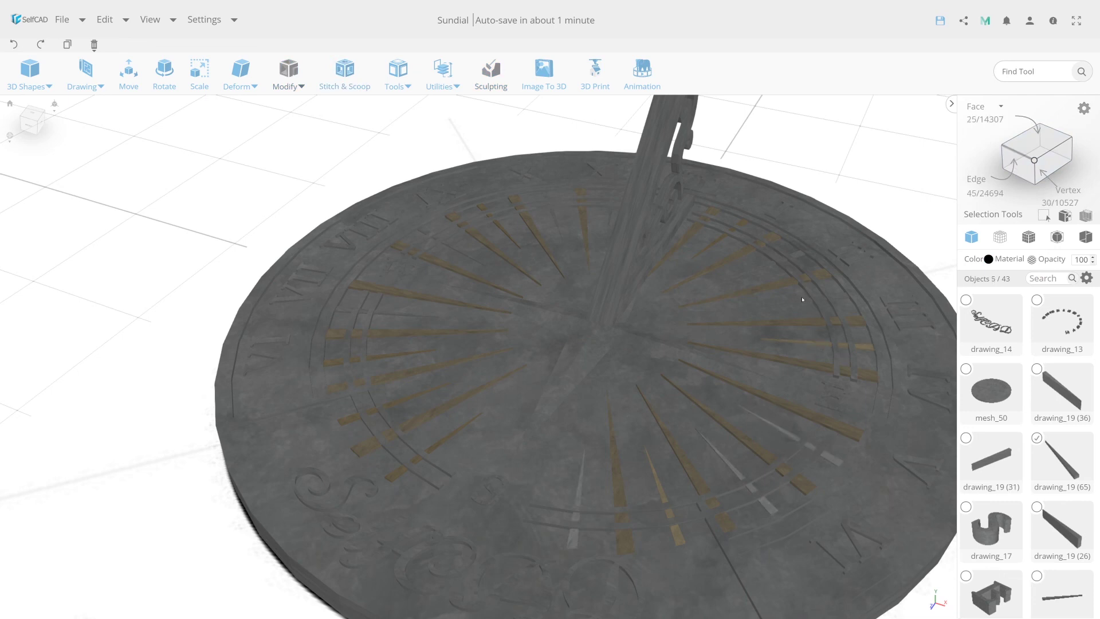
shift+click(806, 303)
shift+click(762, 270)
shift+click(714, 245)
shift+click(580, 221)
shift+click(496, 226)
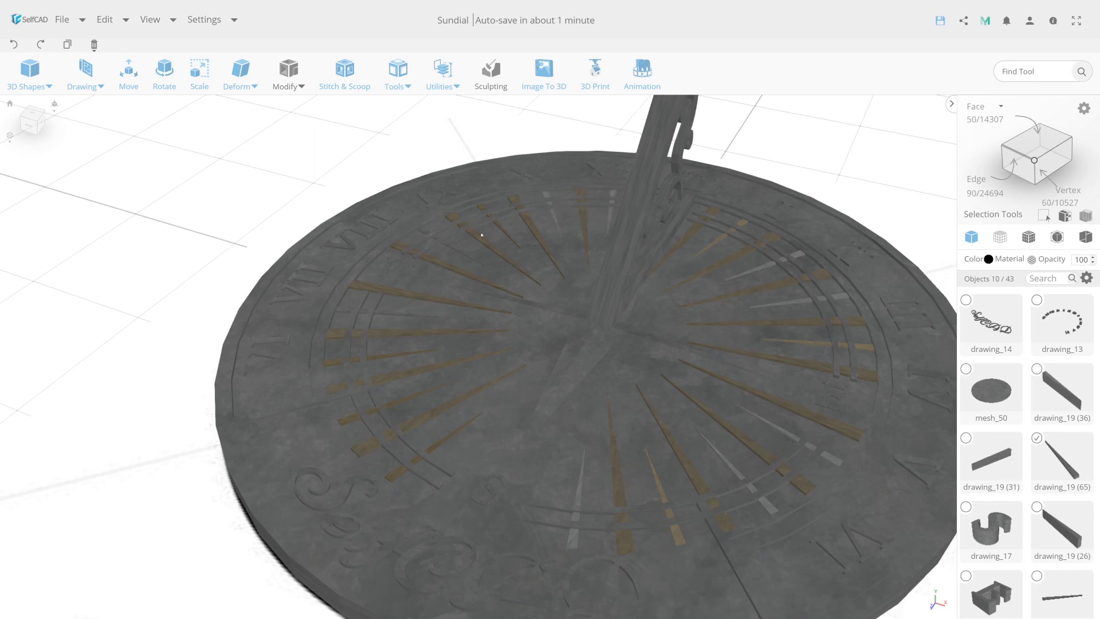
shift+click(481, 234)
shift+click(453, 249)
Step: Add the remaining left-side strips to the selection, leaving out the dial disc
shift+click(425, 280)
shift+click(398, 314)
shift+click(395, 316)
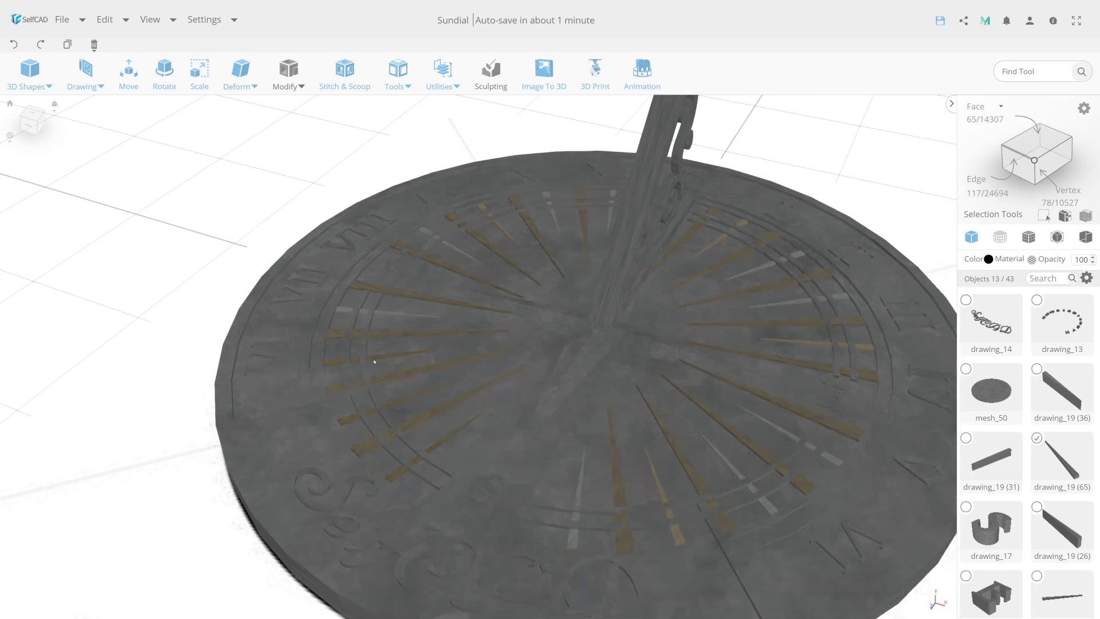
shift+click(401, 355)
shift+click(424, 401)
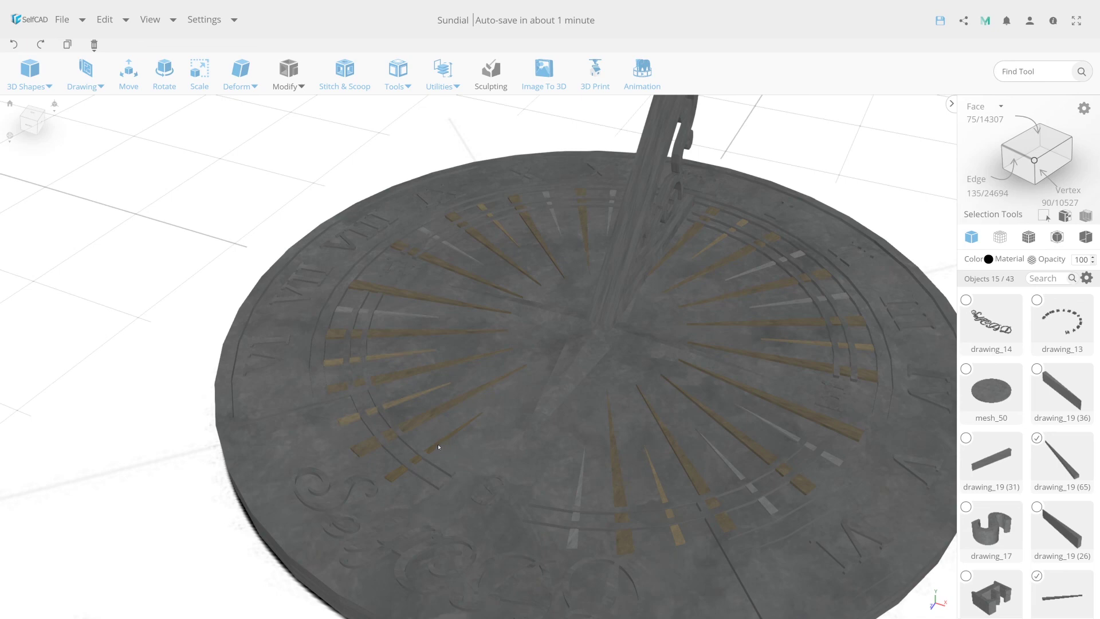
shift+click(439, 446)
Step: Tint the selected strips pale peach (255,242,213) and clear the selection
click(988, 259)
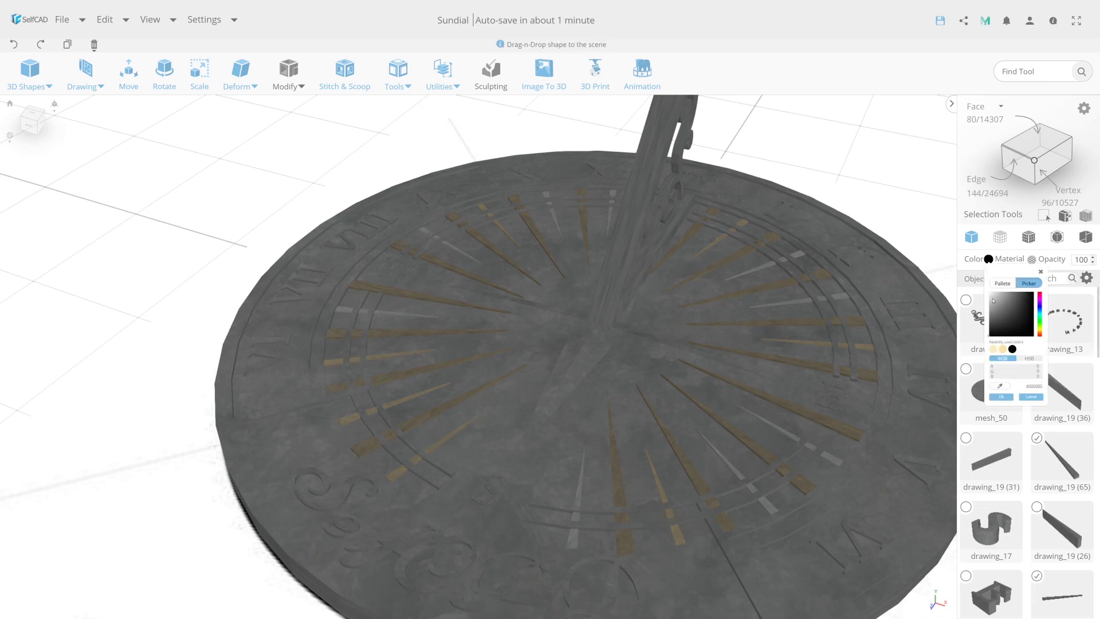
click(998, 294)
drag(997, 293, 1044, 331)
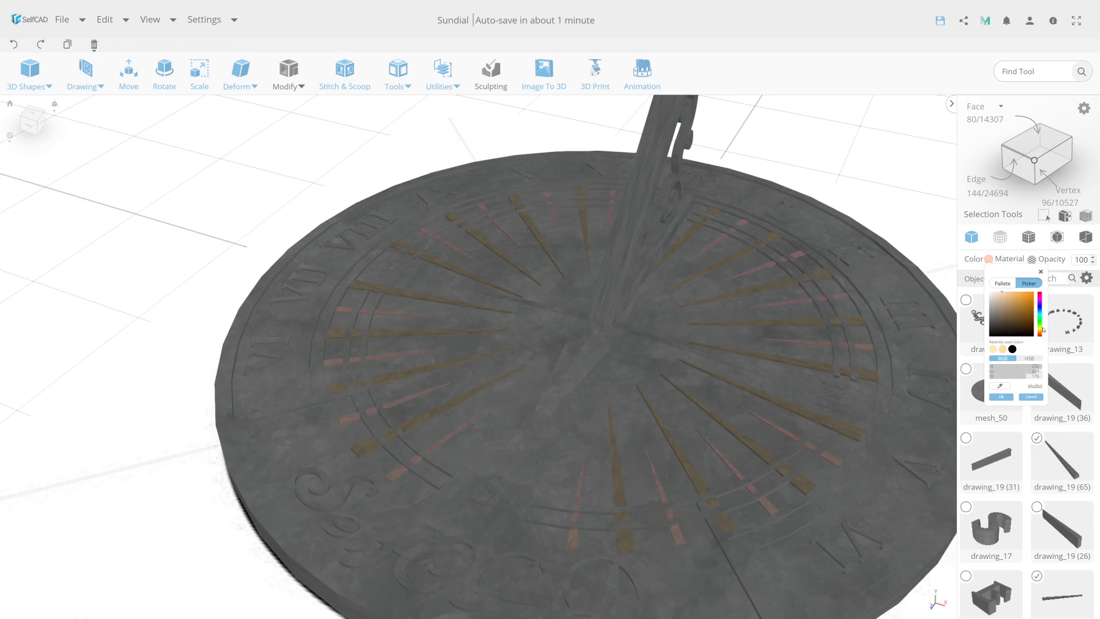
click(993, 347)
drag(996, 292, 995, 290)
key(Escape)
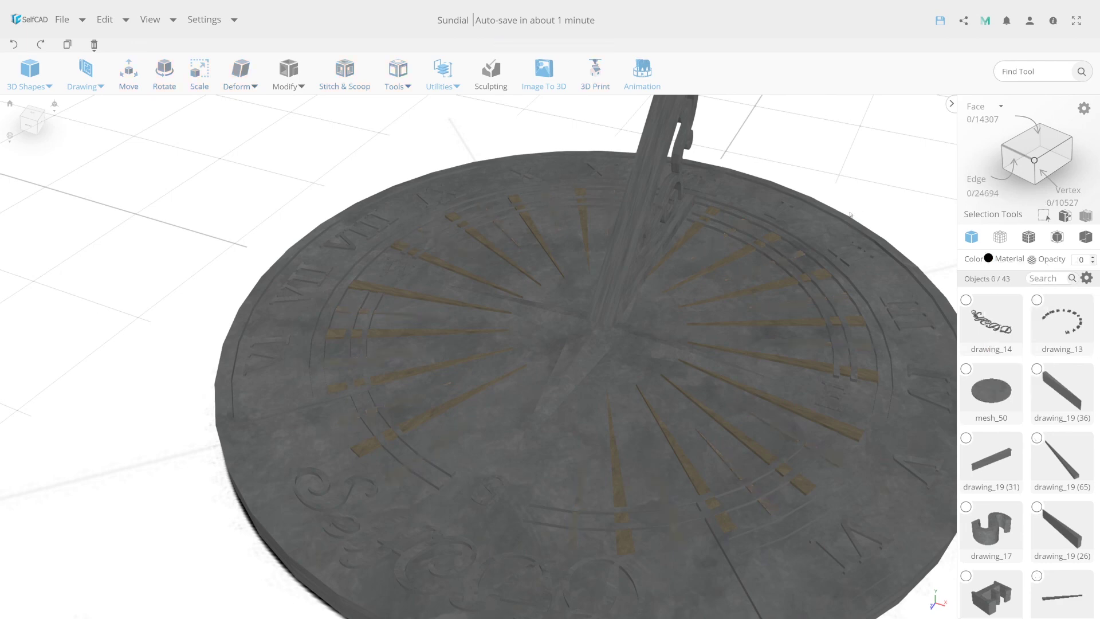
Step: Recolour the sixteen hour lines a dark greyish brown, then reselect them
click(9, 103)
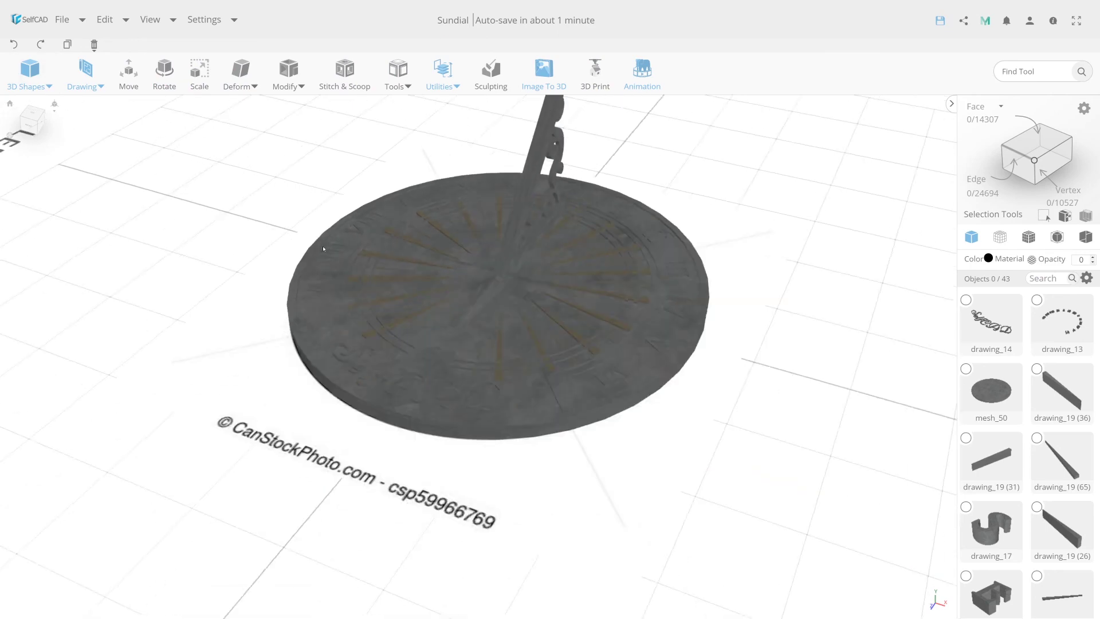
drag(323, 248, 385, 299)
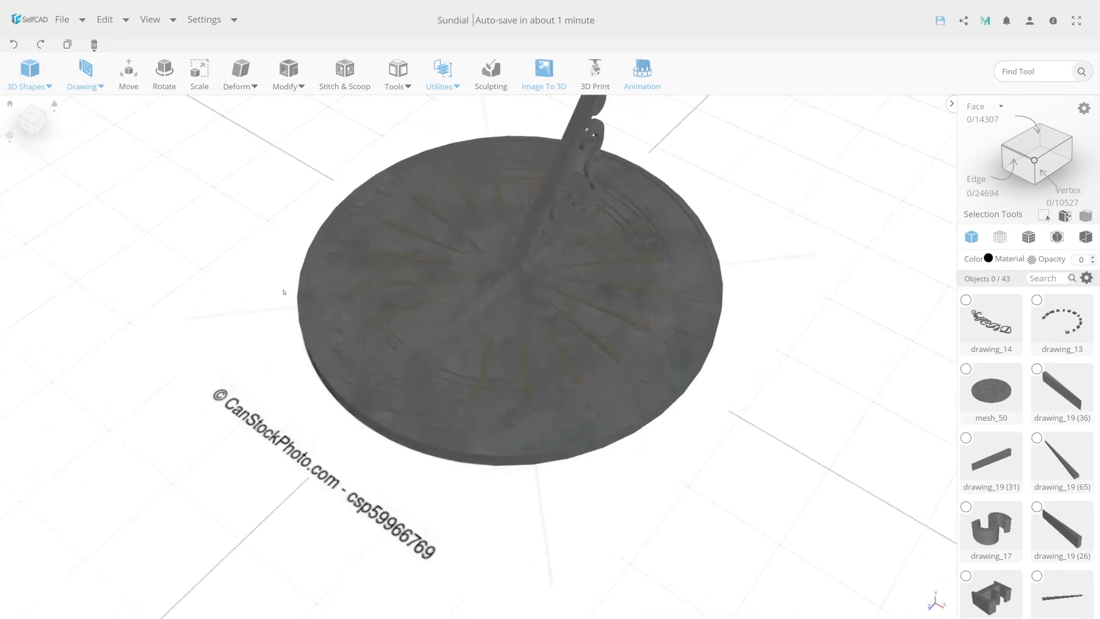
click(493, 218)
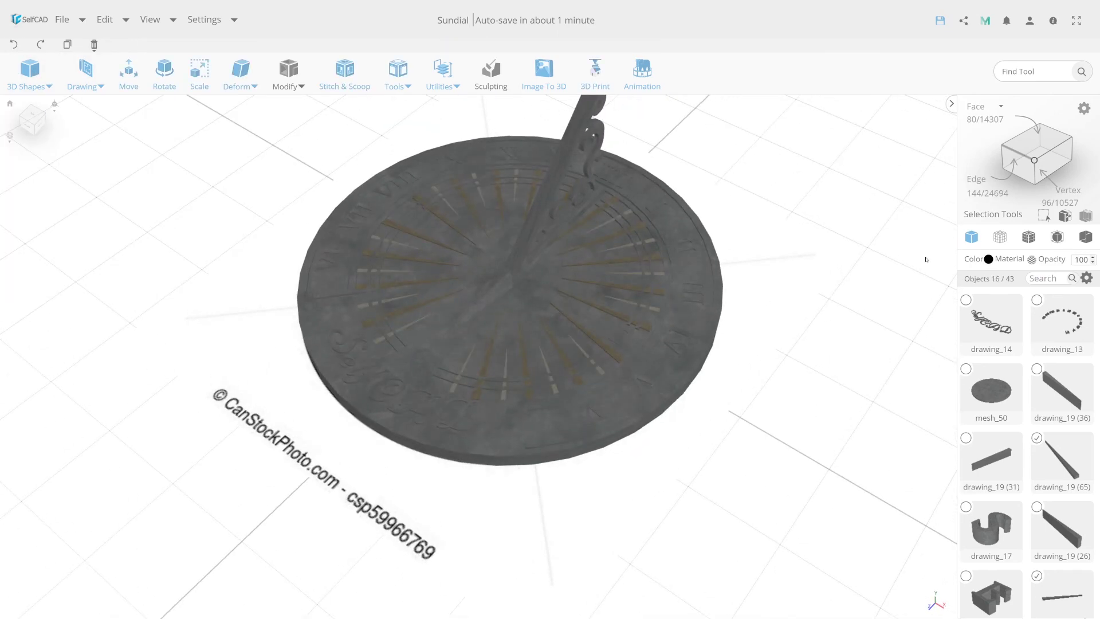
click(988, 259)
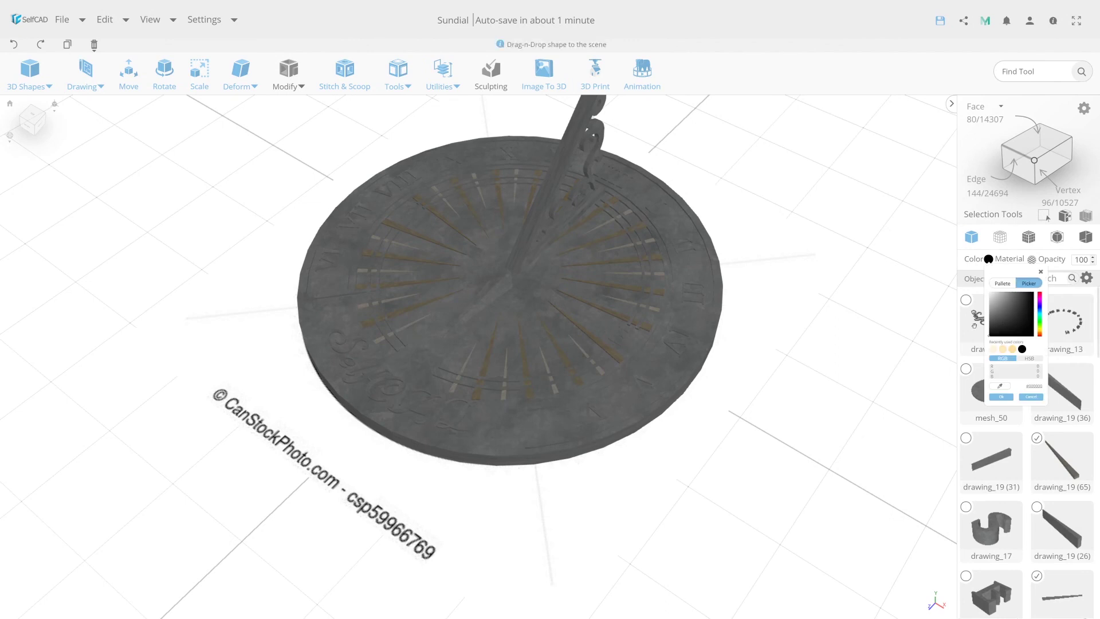
click(1005, 296)
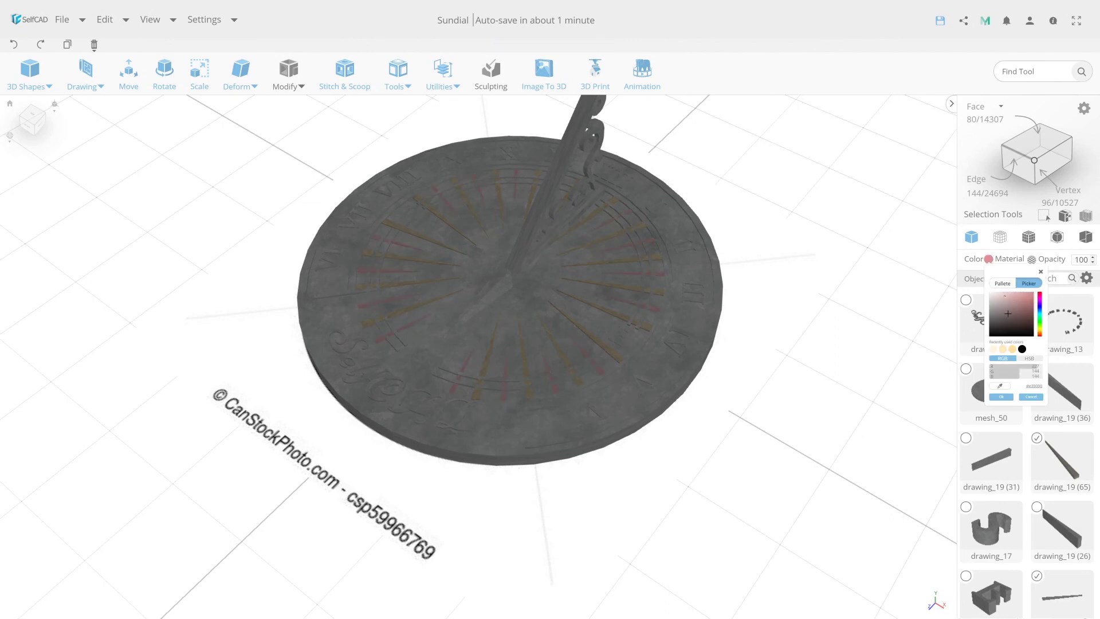
drag(1007, 314, 978, 317)
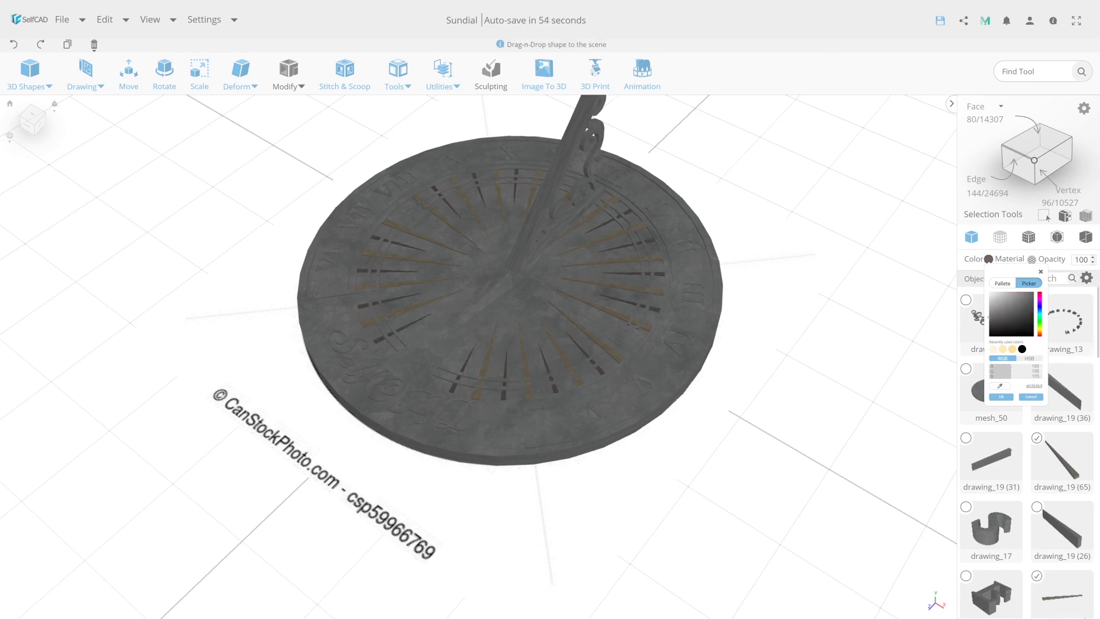
click(1001, 397)
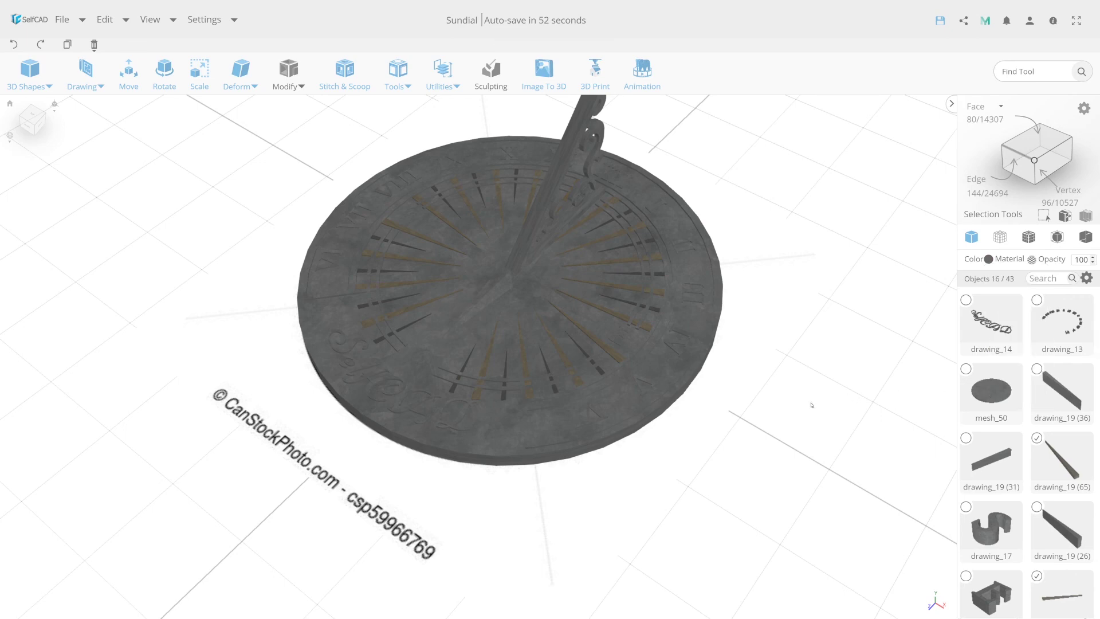
click(631, 307)
scroll(632, 307, up, 2)
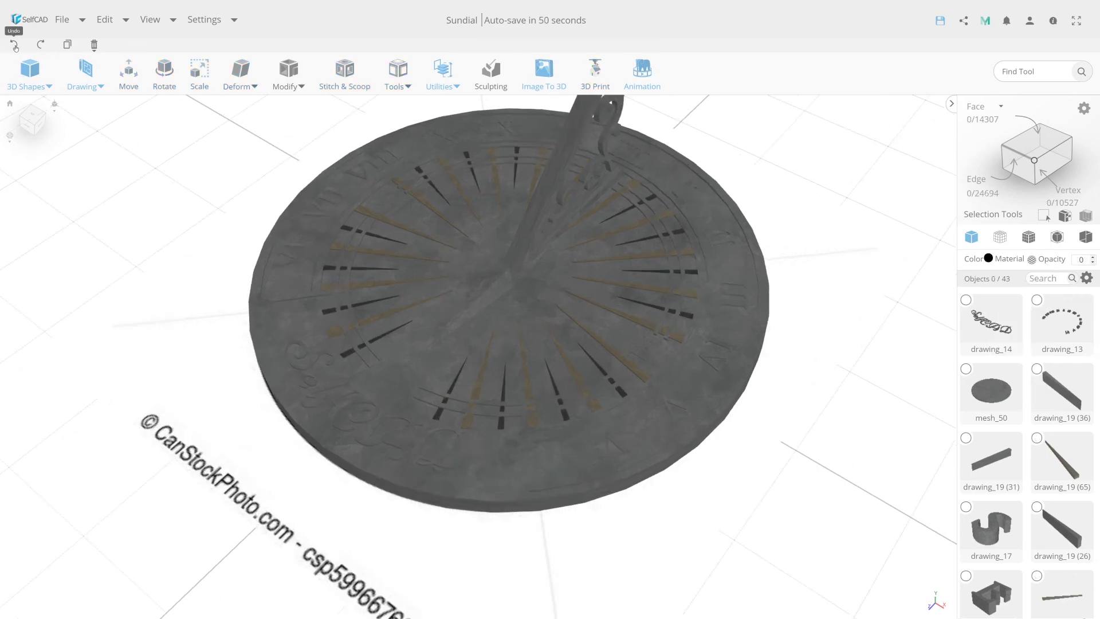
Step: Set the selected hour lines to neutral grey 141
click(988, 259)
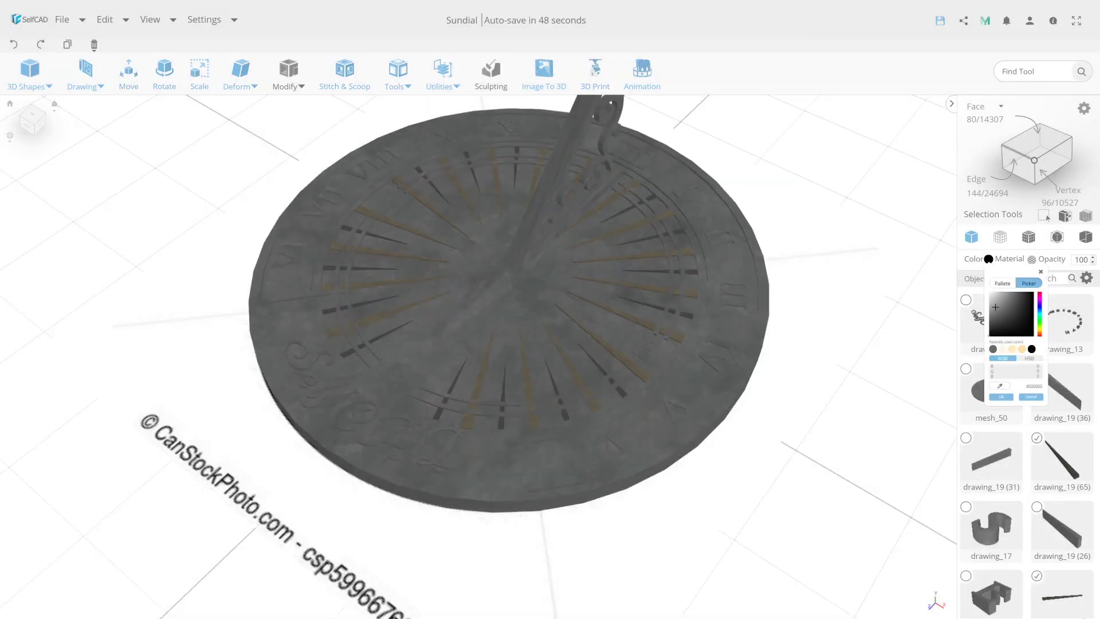
click(990, 305)
drag(990, 306, 984, 314)
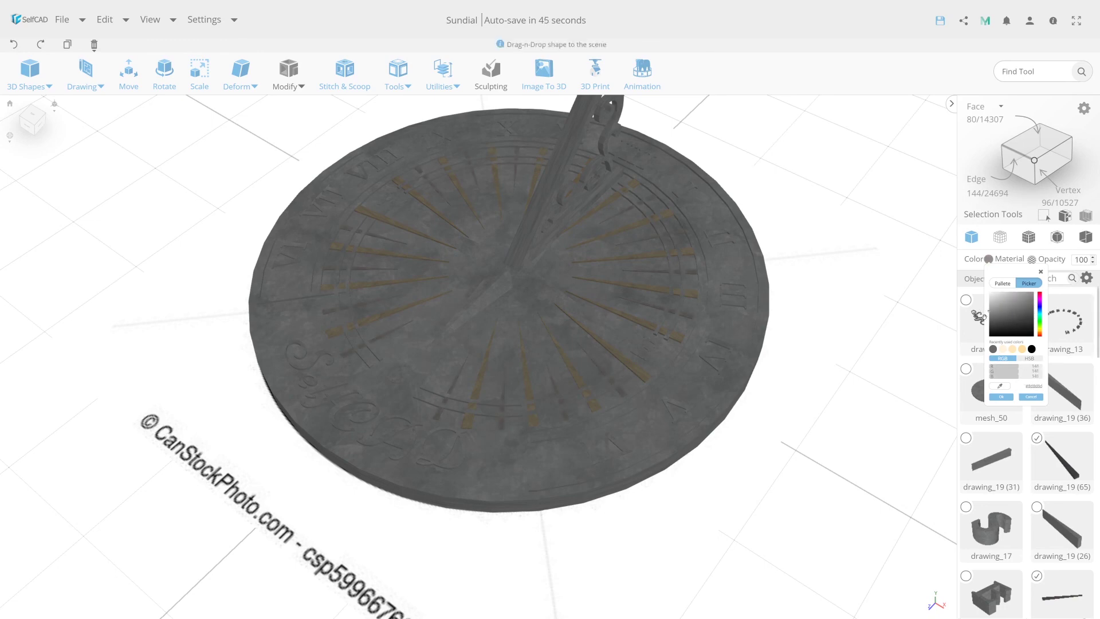
click(994, 397)
Step: Select the central compass star, scroll bracket and gnomon arm
click(806, 386)
mouse_move(805, 385)
right_down()
mouse_move(933, 372)
mouse_move(871, 424)
right_up()
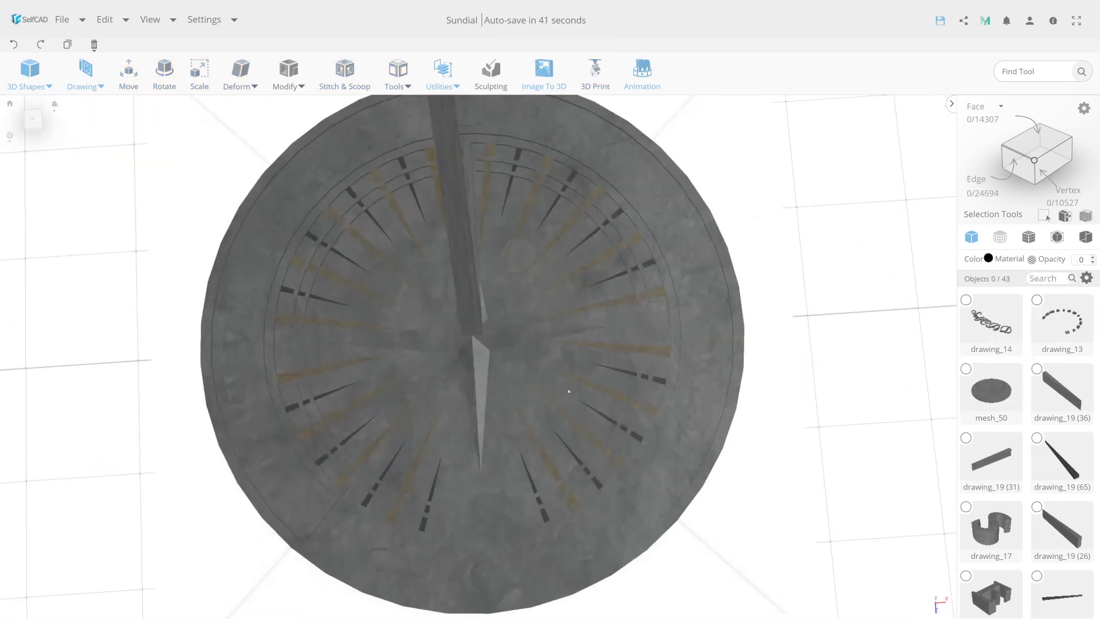
right_drag(785, 332, 591, 262)
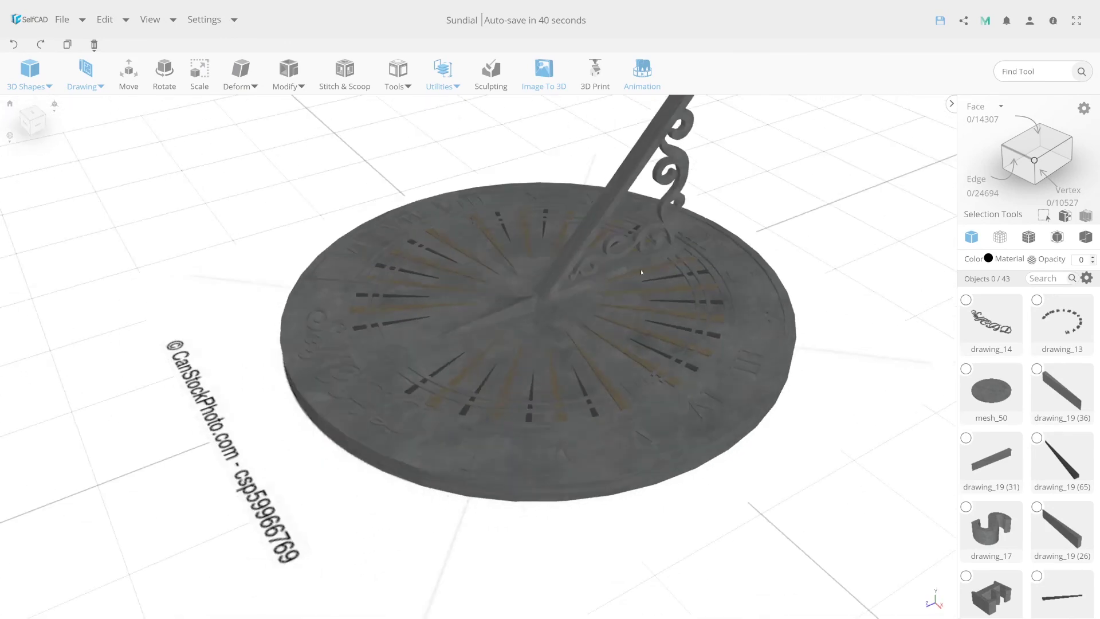
click(535, 290)
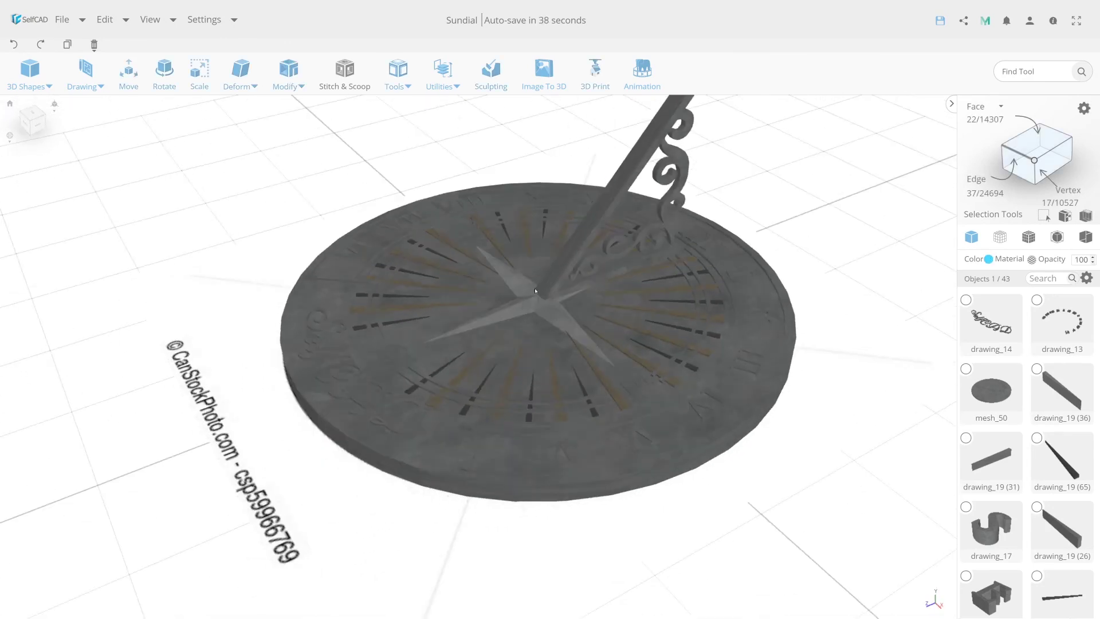
shift+click(610, 256)
shift+click(575, 253)
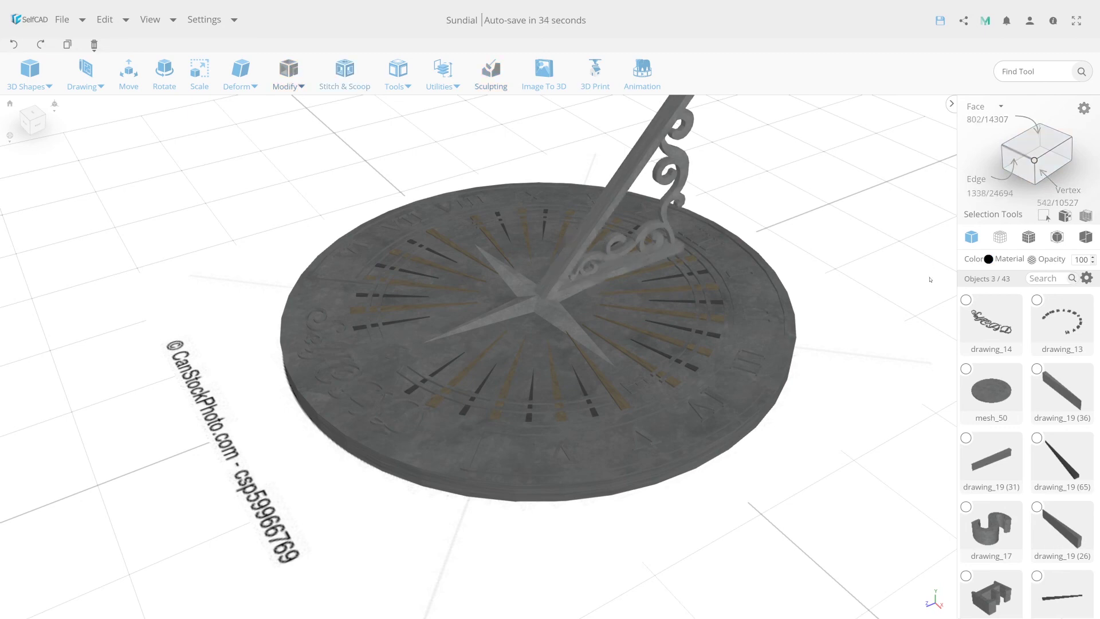
Step: Colour the gnomon, star and bracket a golden beige, then deselect
click(988, 258)
click(1022, 350)
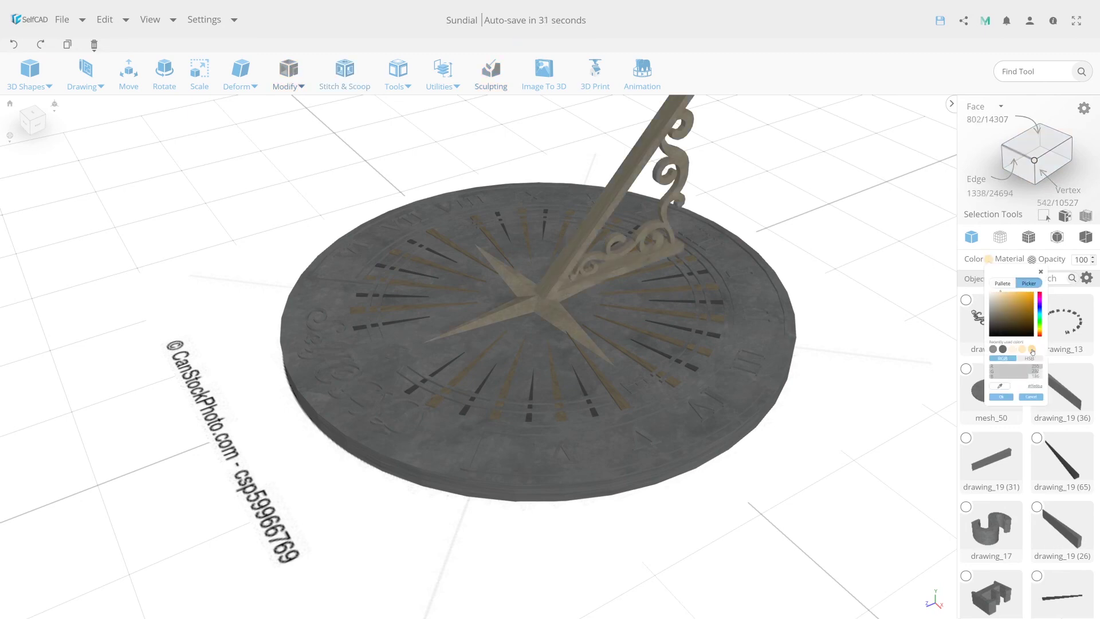
click(1032, 349)
right_drag(619, 400, 797, 381)
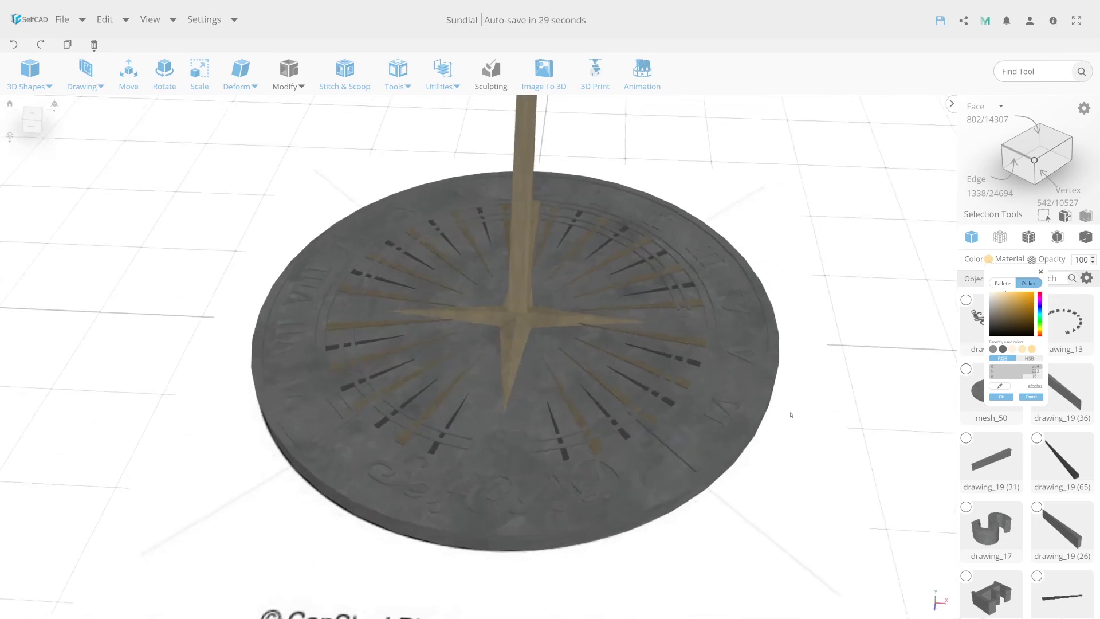
key(Escape)
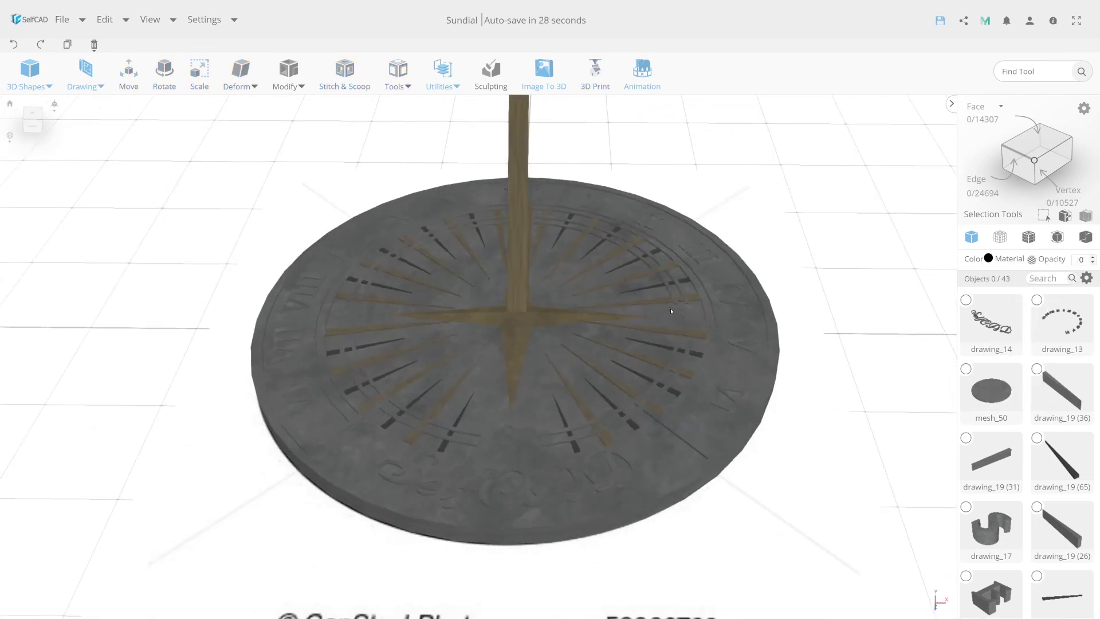
Step: Colour the E, W, S letters, SelfCAD text and Roman numerals dark grey 105
click(683, 317)
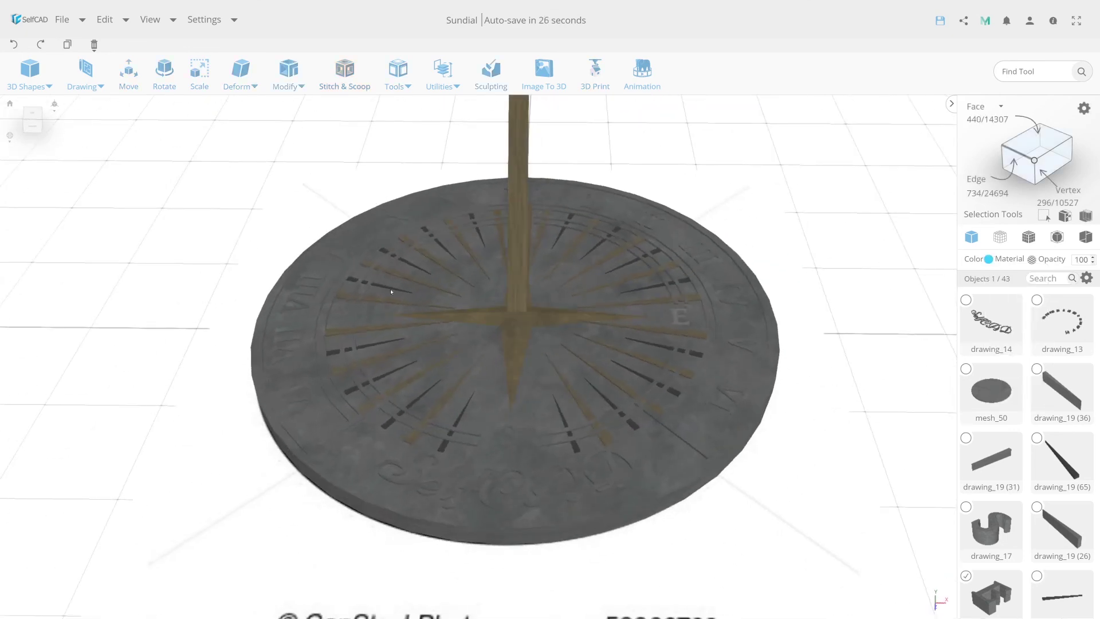
shift+click(359, 320)
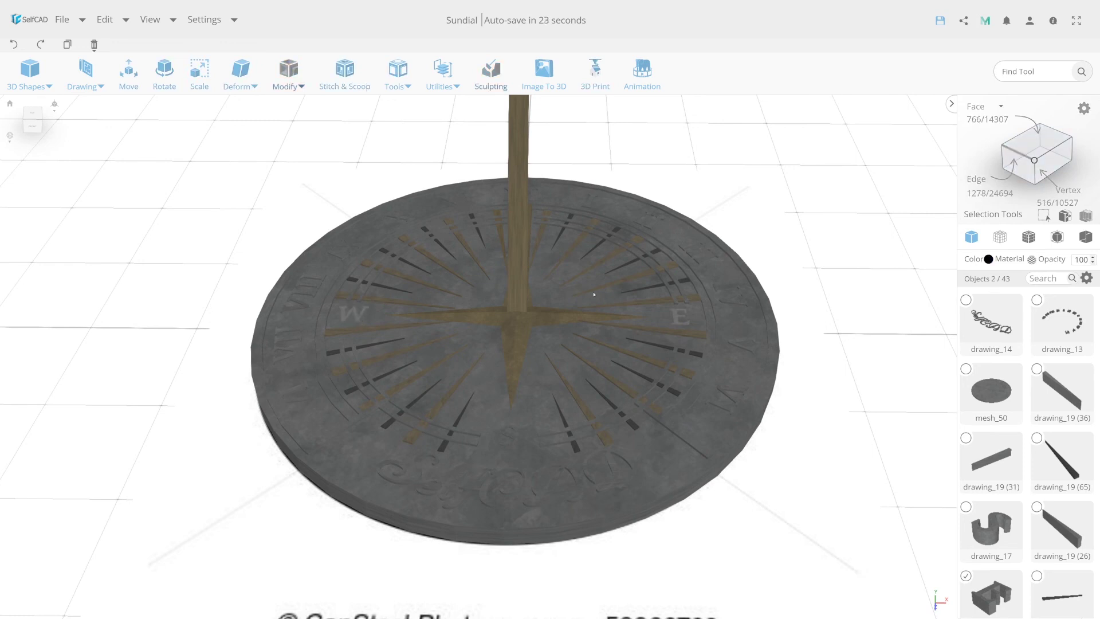
shift+click(514, 442)
shift+click(553, 483)
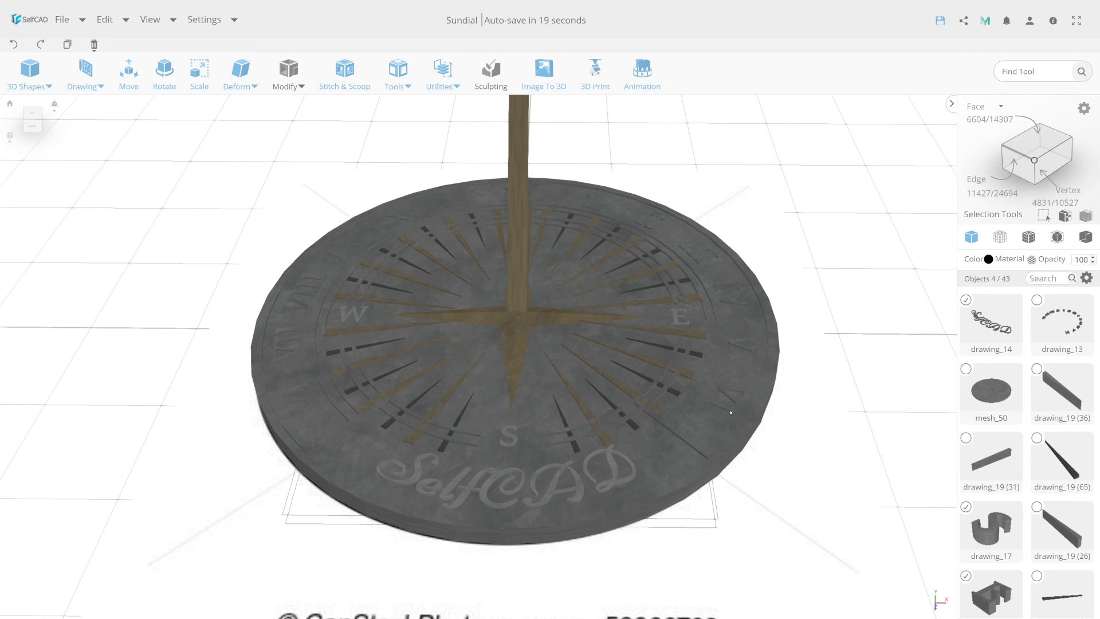
shift+click(742, 344)
click(987, 260)
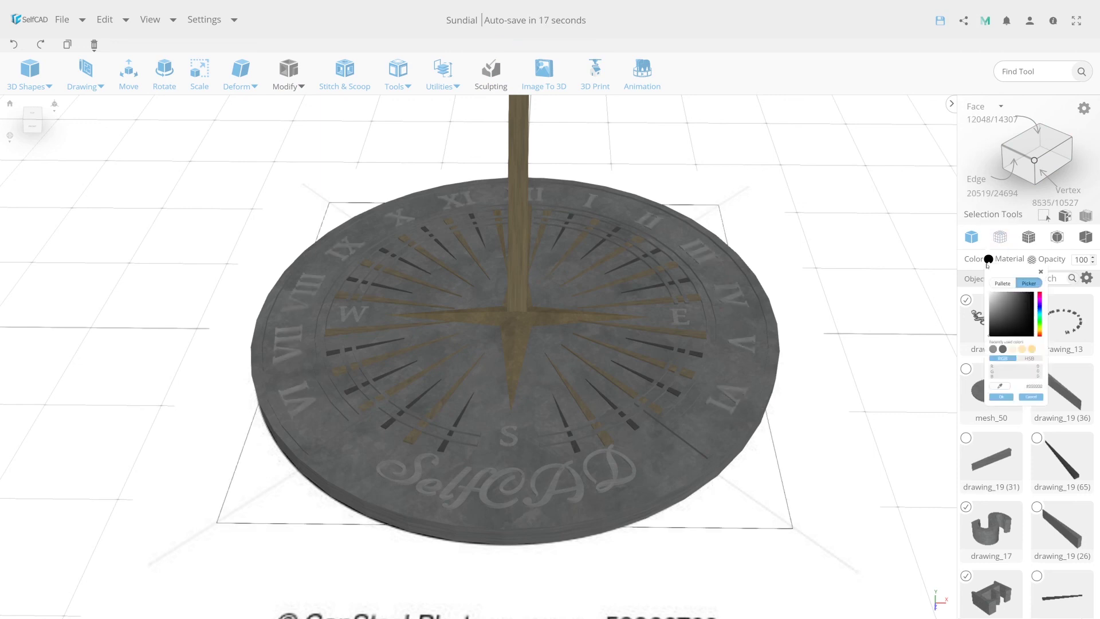
click(993, 349)
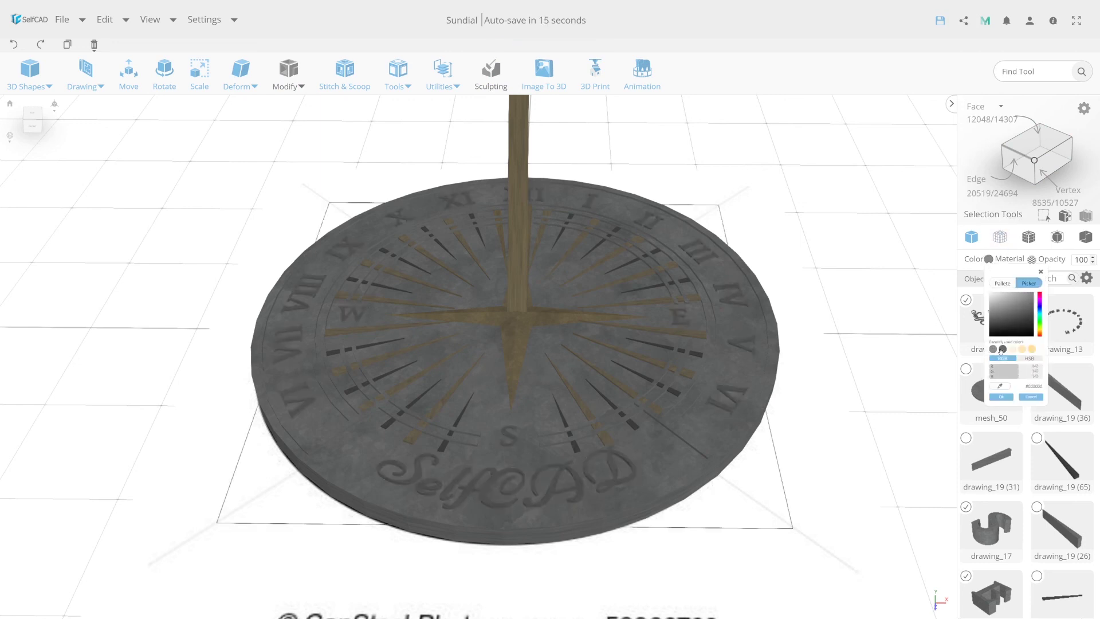
click(1003, 349)
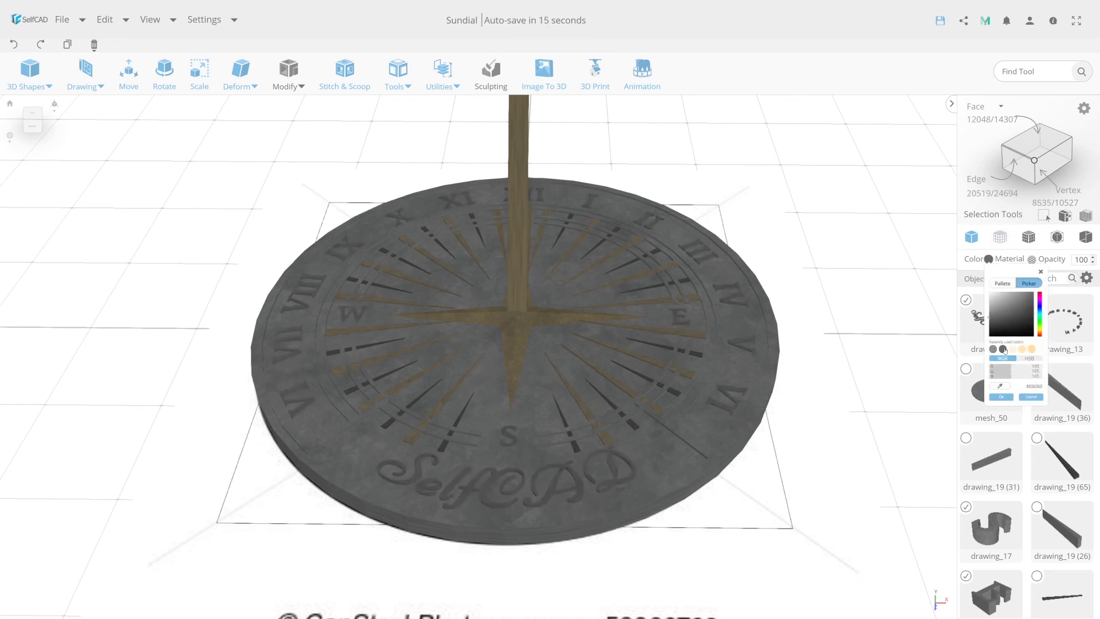
click(991, 396)
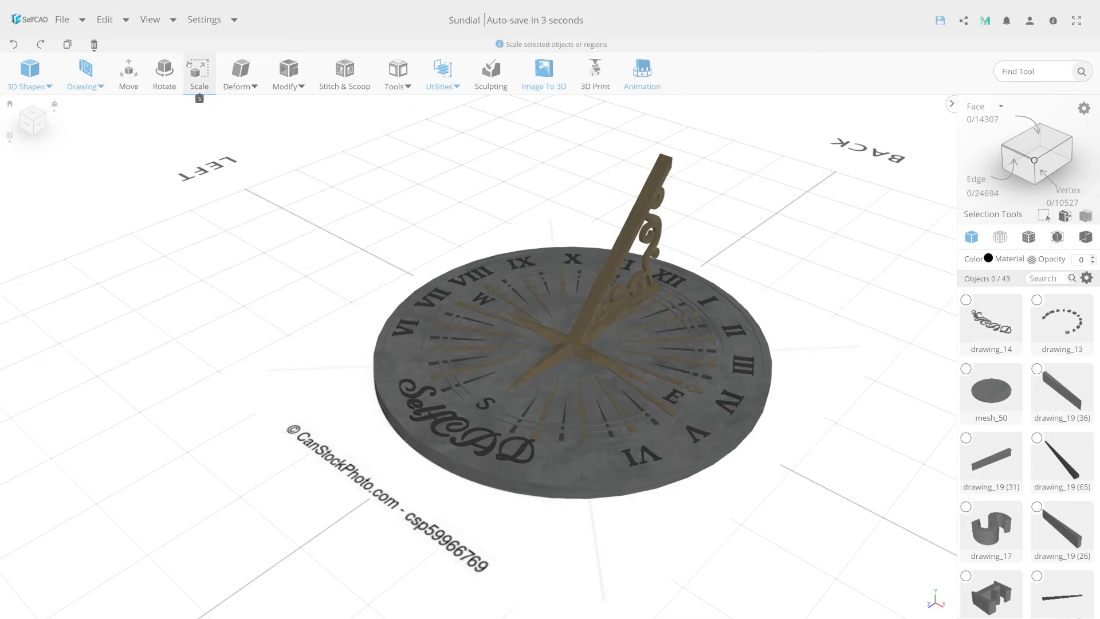
Step: Turn on the Pillars environment map in Environment settings
click(204, 20)
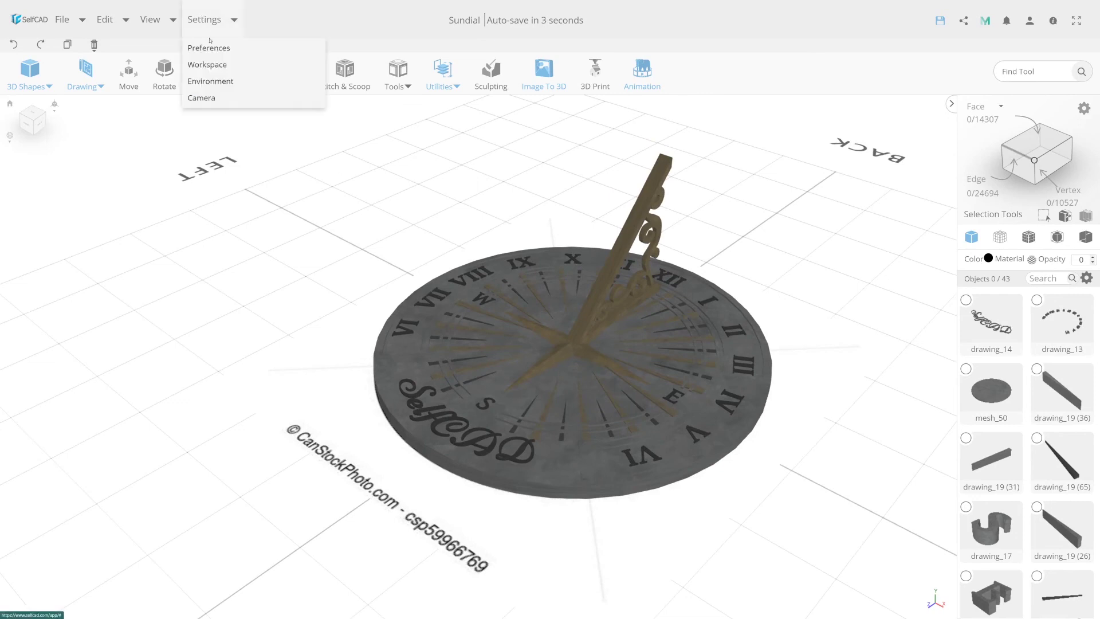
click(212, 81)
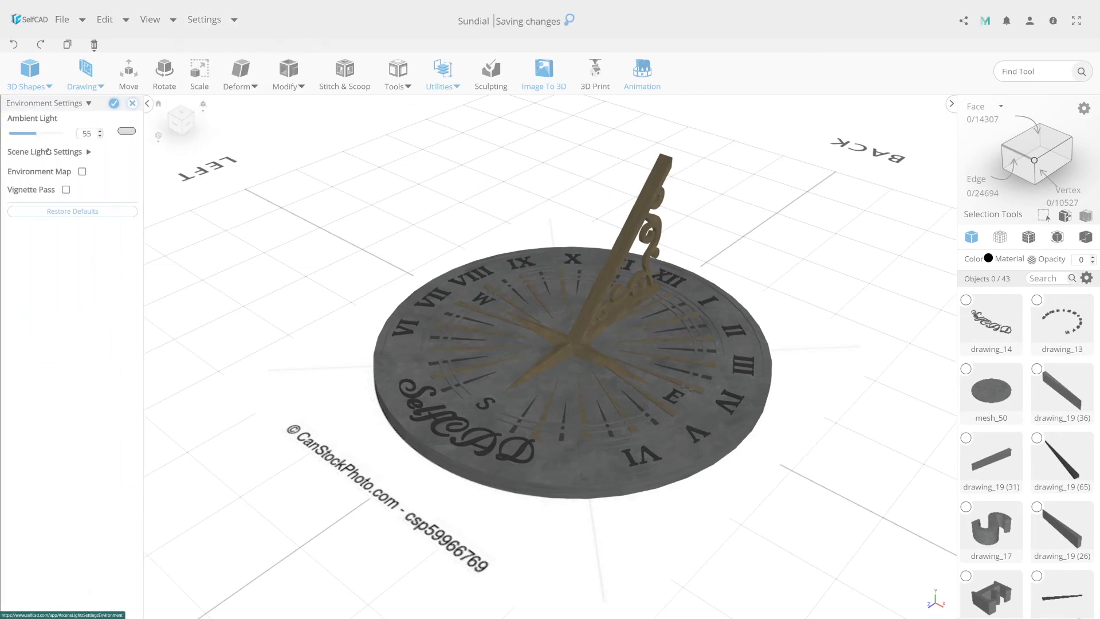
click(82, 172)
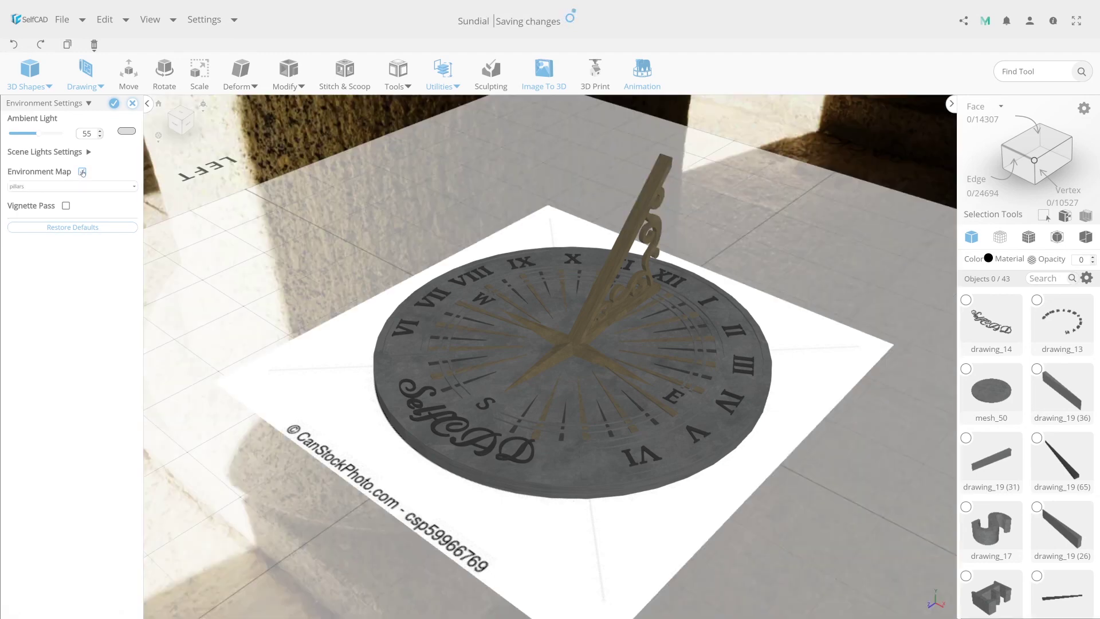
scroll(528, 283, down, 3)
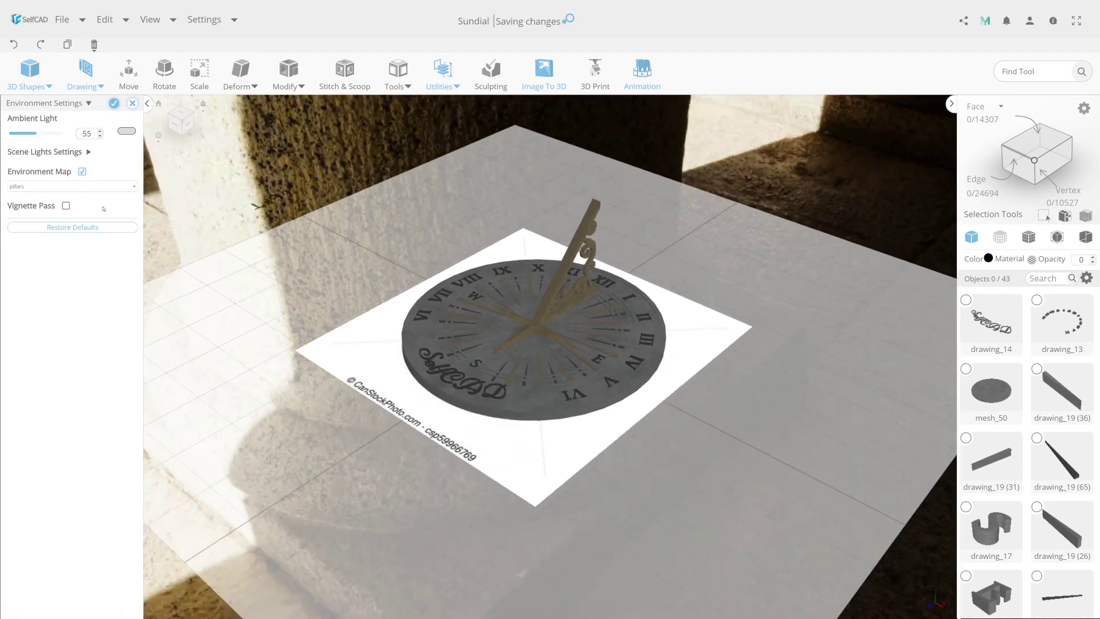
Step: Lower the workspace plane opacity to 35
click(204, 19)
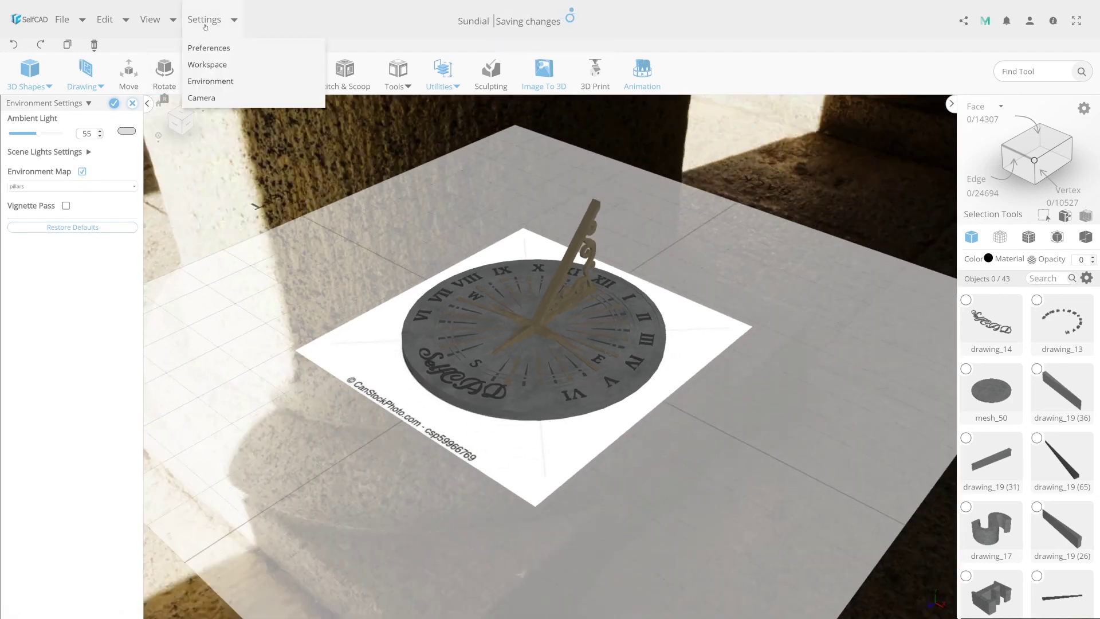
click(222, 67)
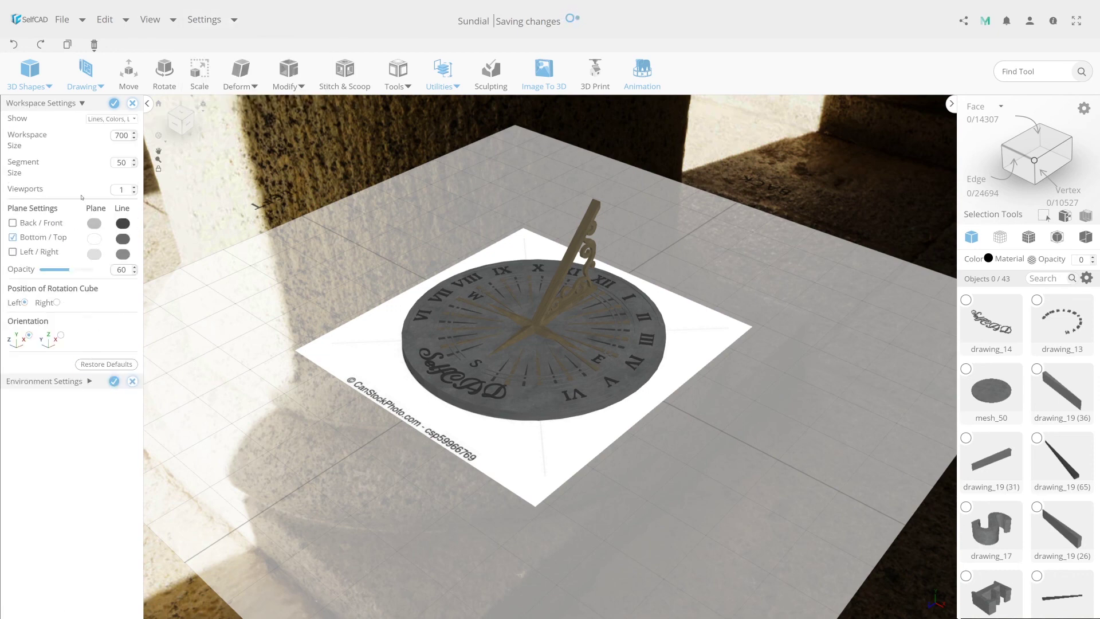
drag(68, 269, 58, 272)
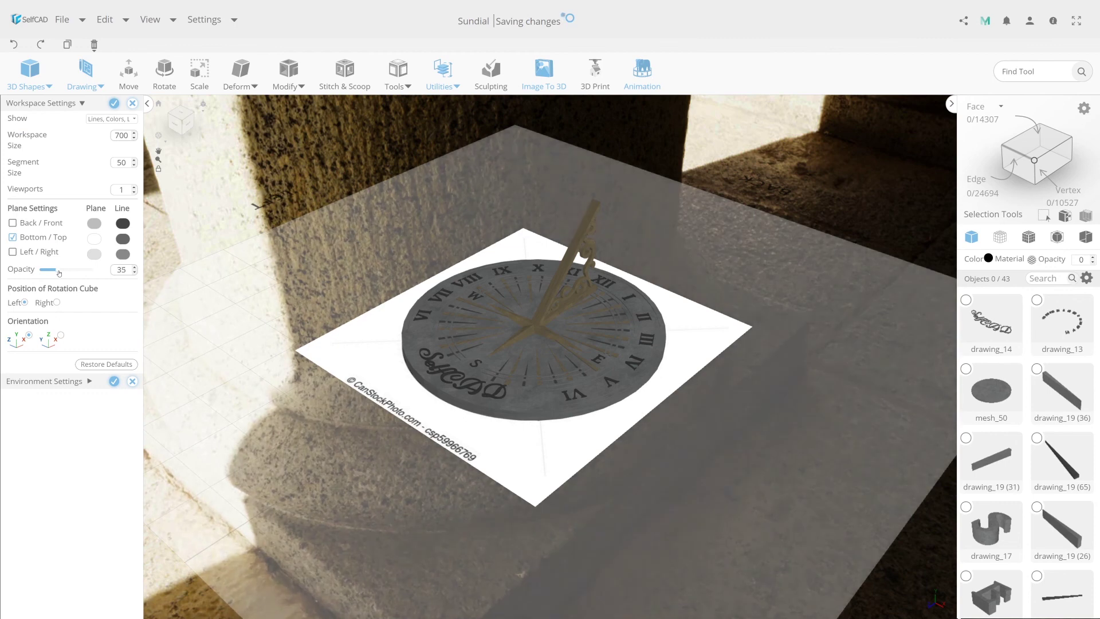
click(158, 16)
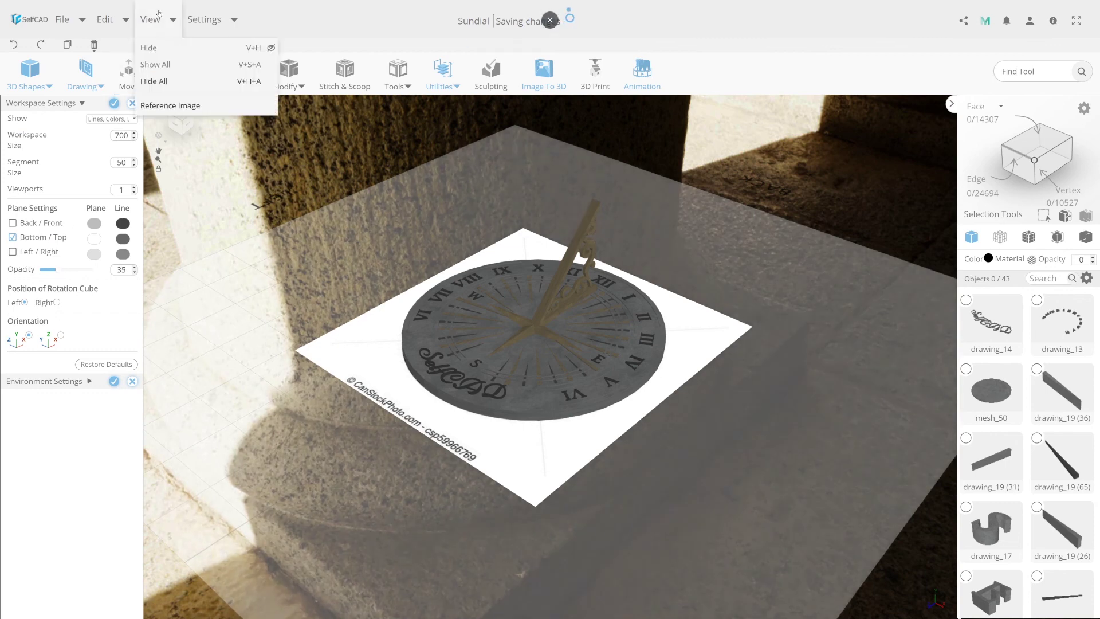
Step: Delete the reference image beneath the sundial
click(168, 106)
click(86, 350)
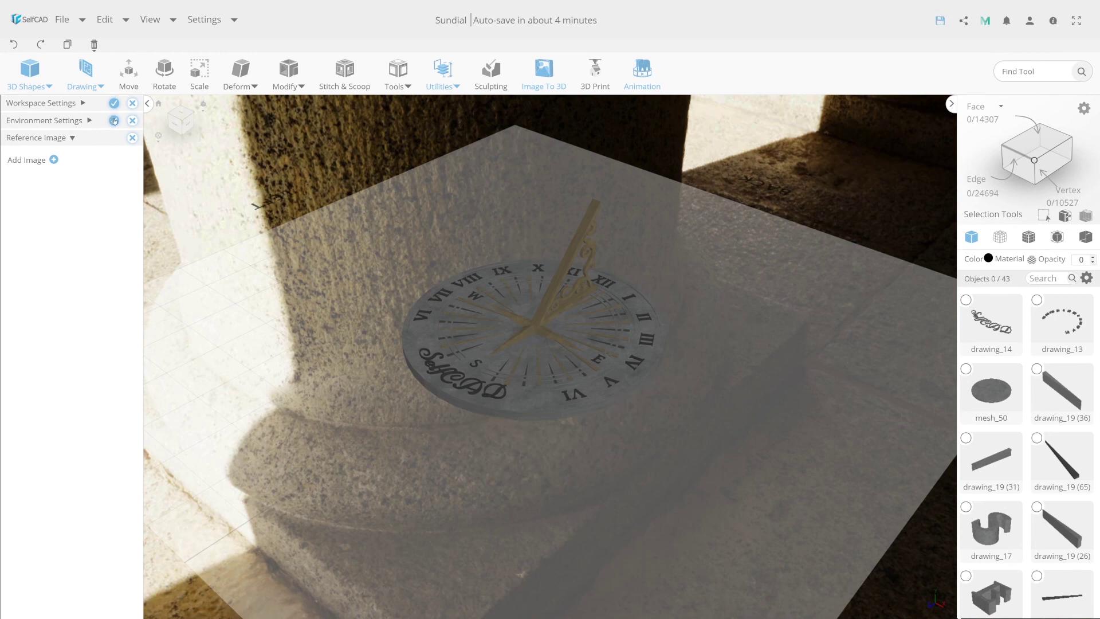
click(132, 138)
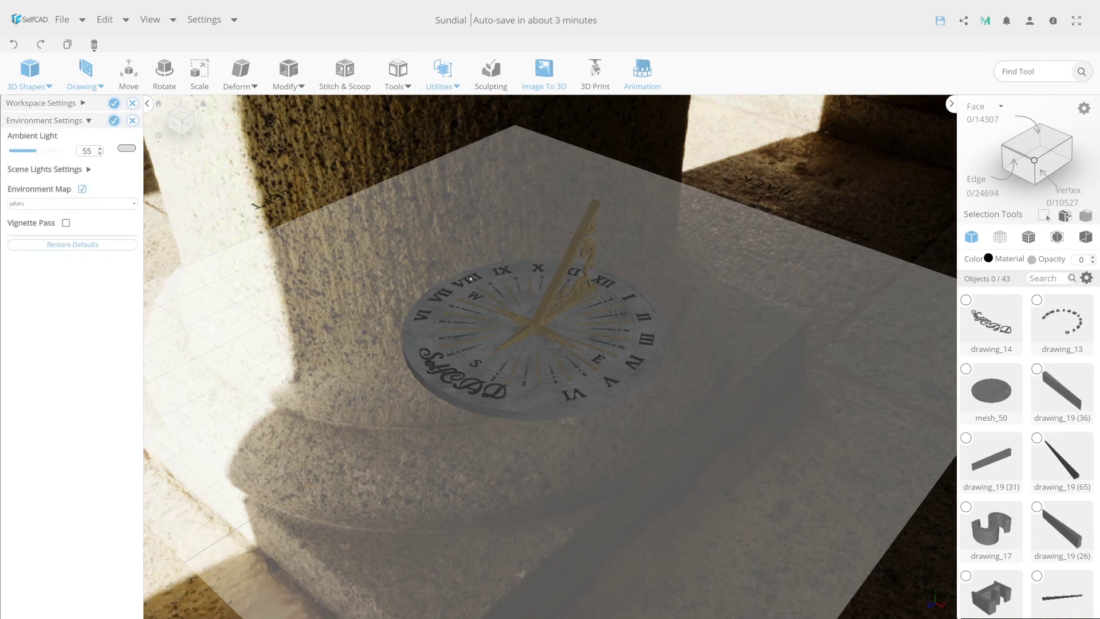
Step: Preview the Hangar, Hansaplatz and Forest environment maps around the sundial
mouse_move(401, 401)
right_down()
mouse_move(451, 328)
mouse_move(675, 330)
right_up()
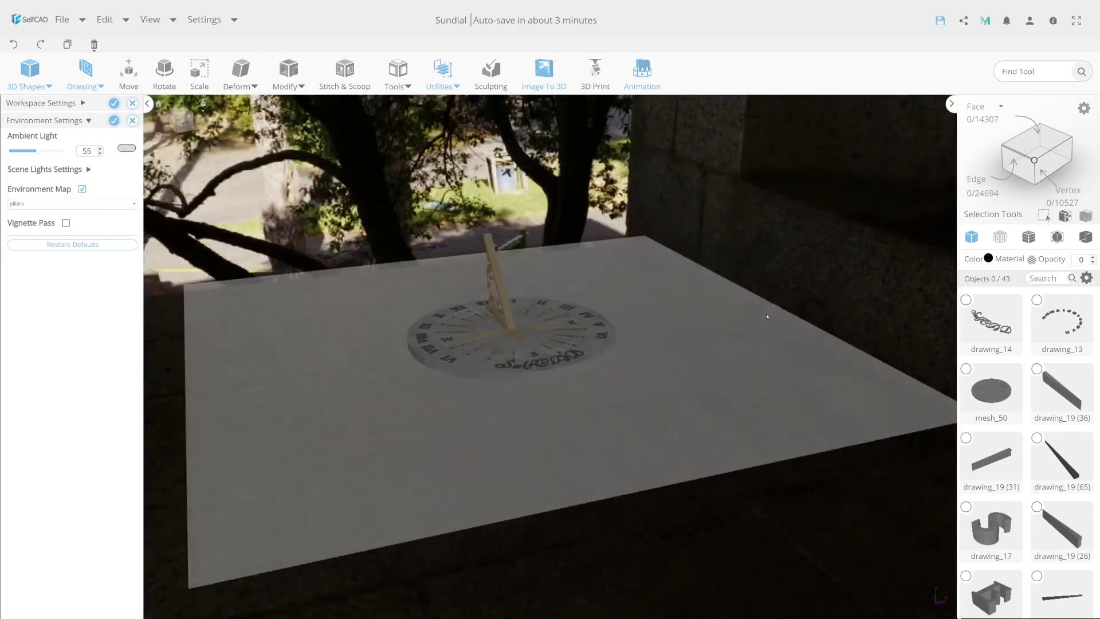
right_drag(767, 316, 90, 266)
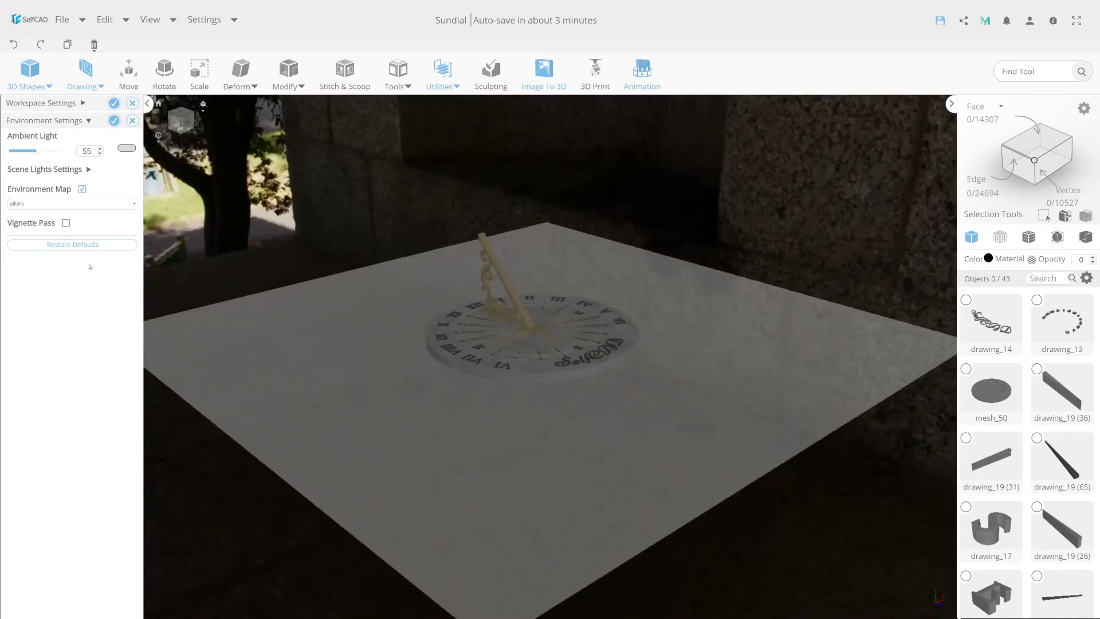
click(94, 204)
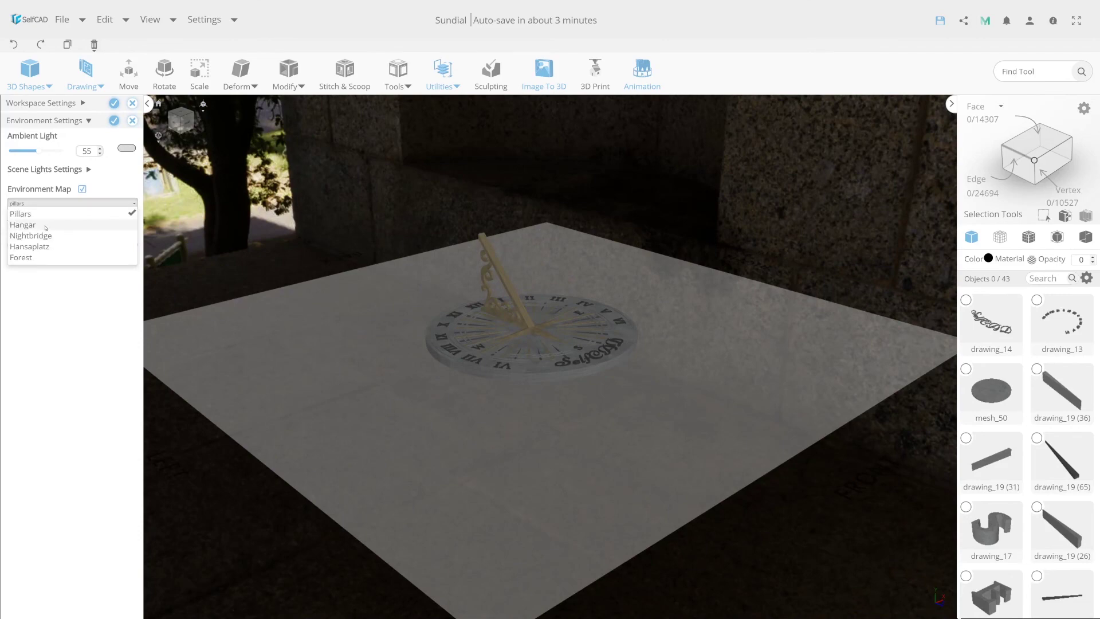
click(45, 225)
click(81, 203)
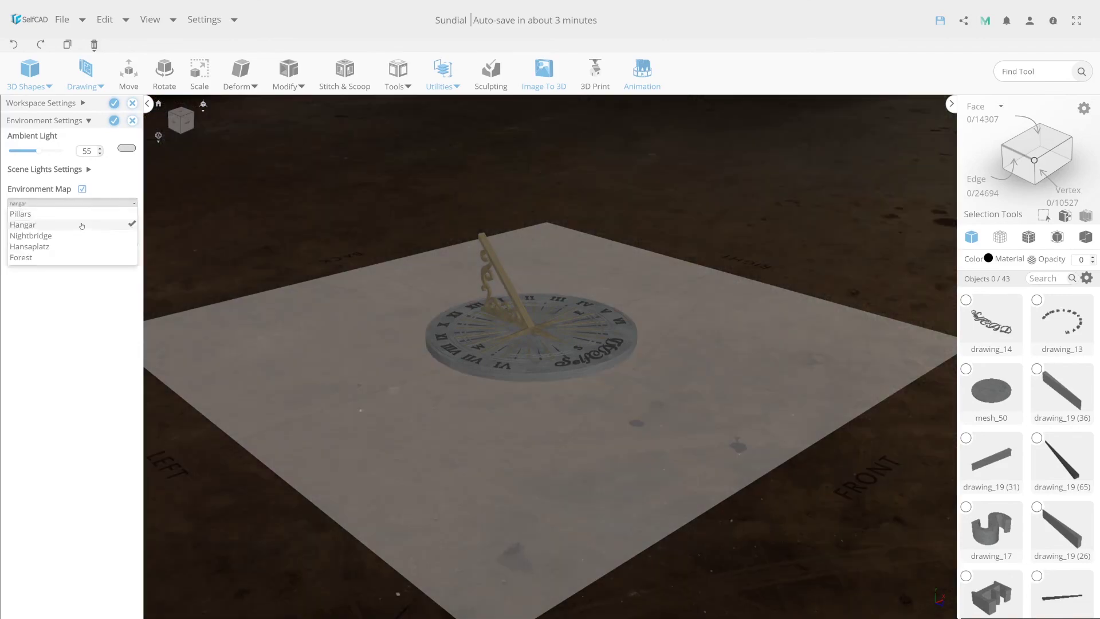
click(30, 247)
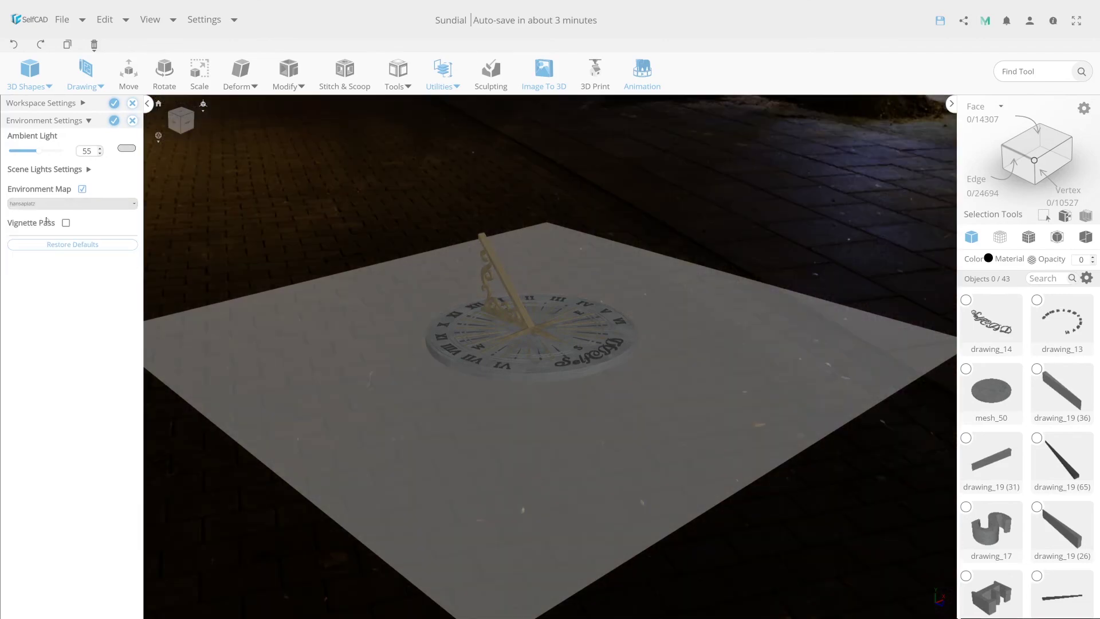
click(34, 204)
click(22, 258)
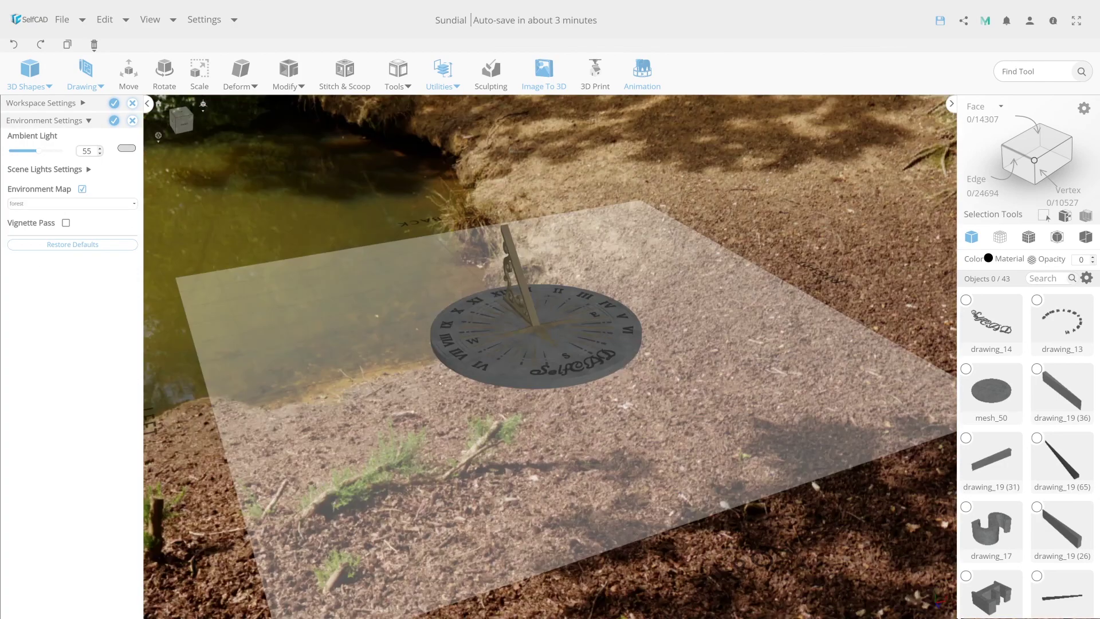
drag(439, 383, 434, 369)
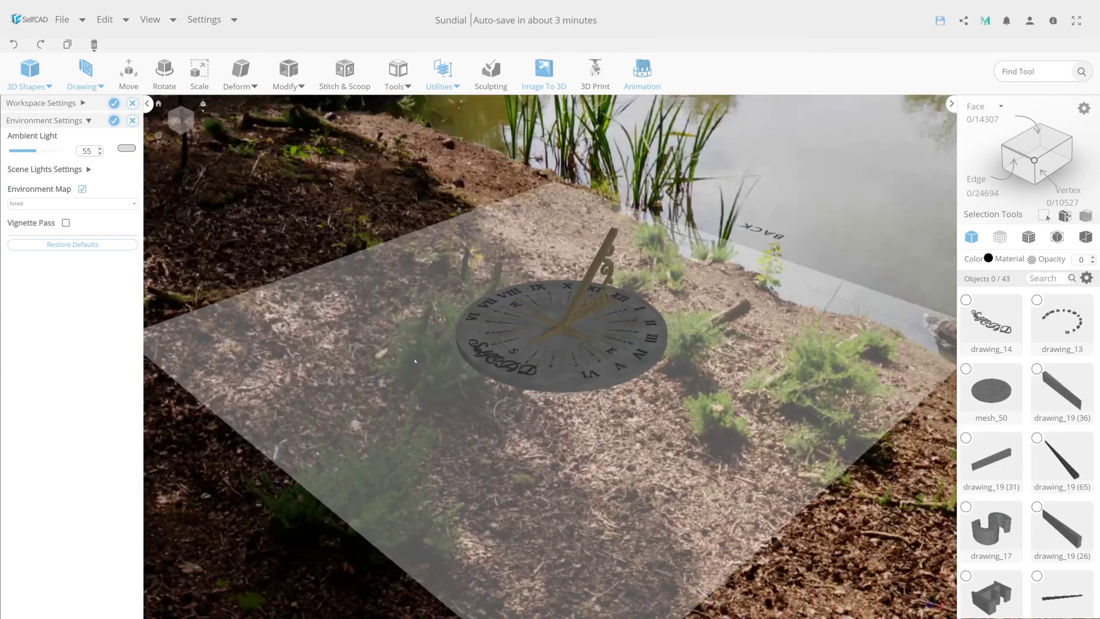
Step: Return to the Pillars map, leave vignette off, and raise ambient light to 59
click(58, 204)
click(32, 224)
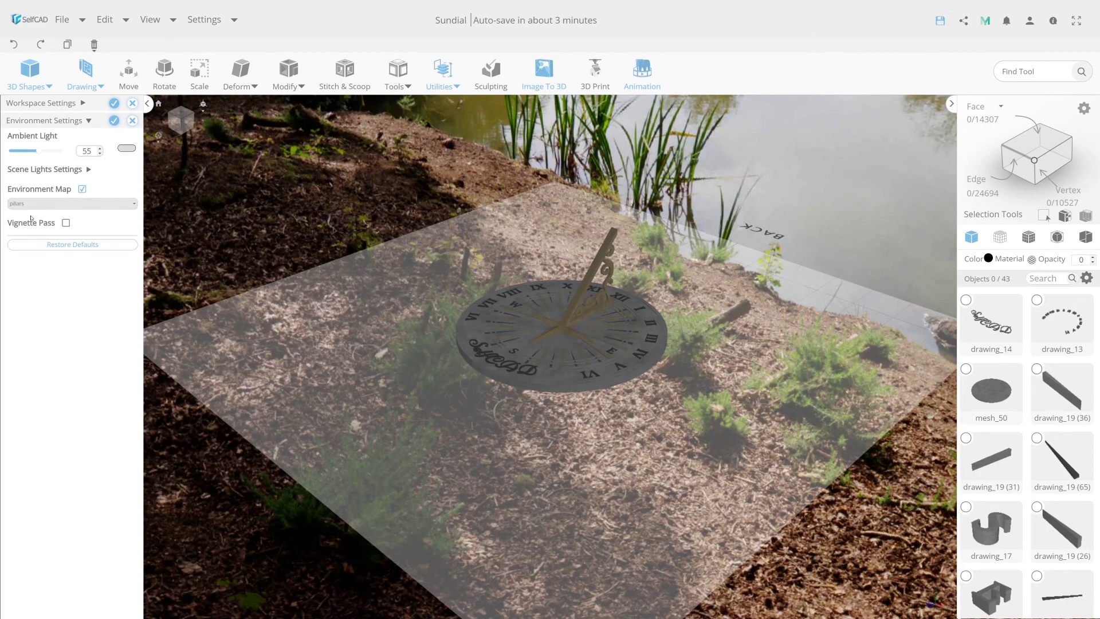
click(66, 223)
click(66, 222)
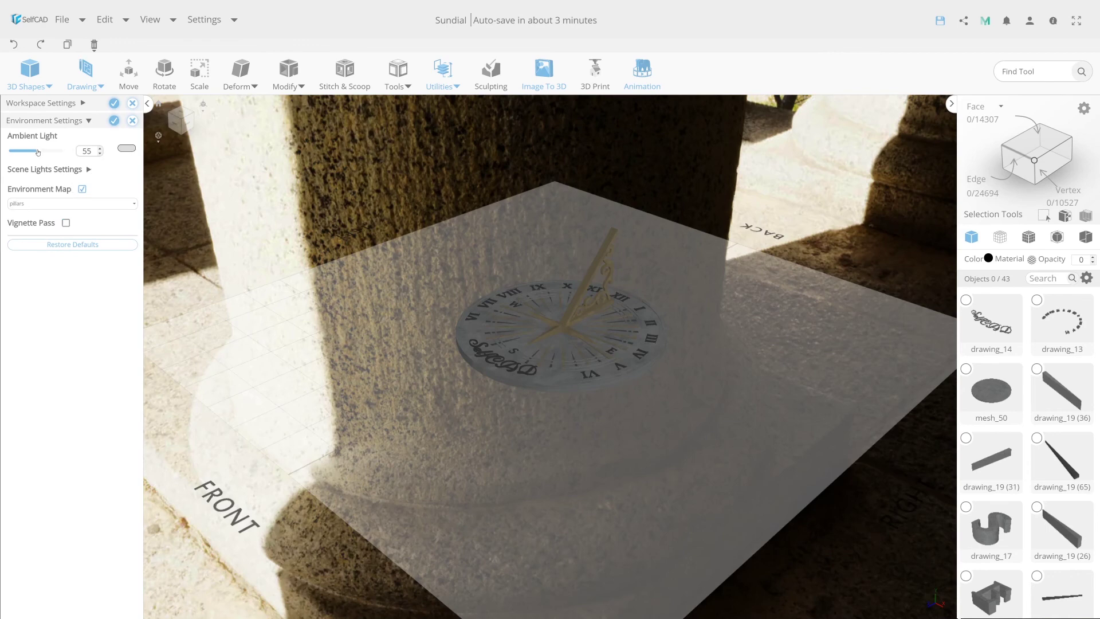
drag(38, 151, 41, 152)
click(66, 223)
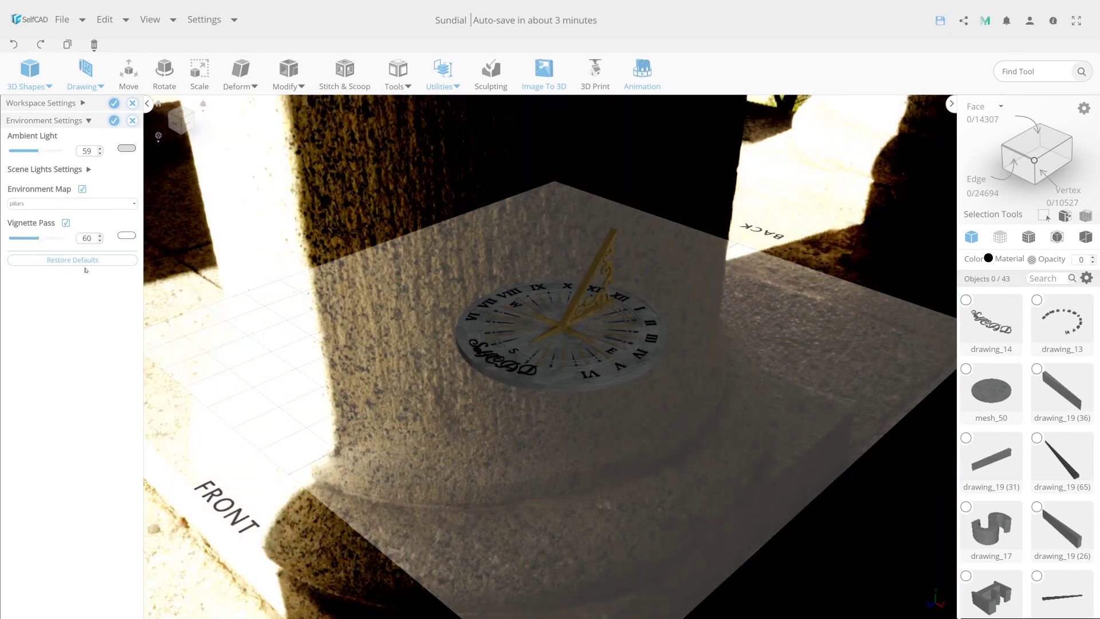
click(67, 224)
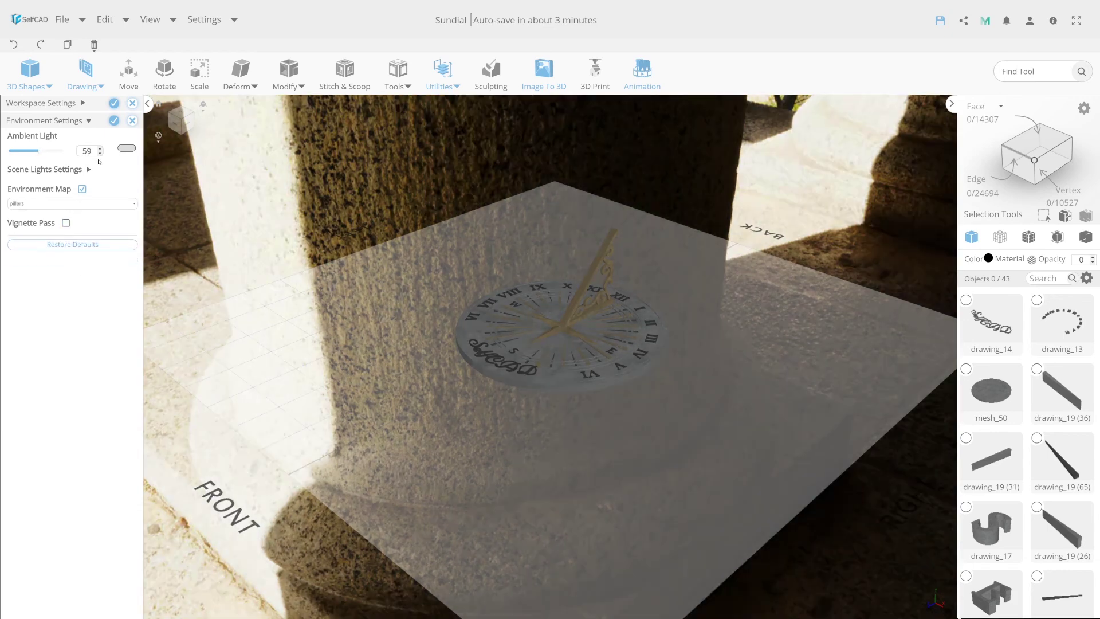
Step: Enable all four lights in the Scene Lights settings
click(88, 170)
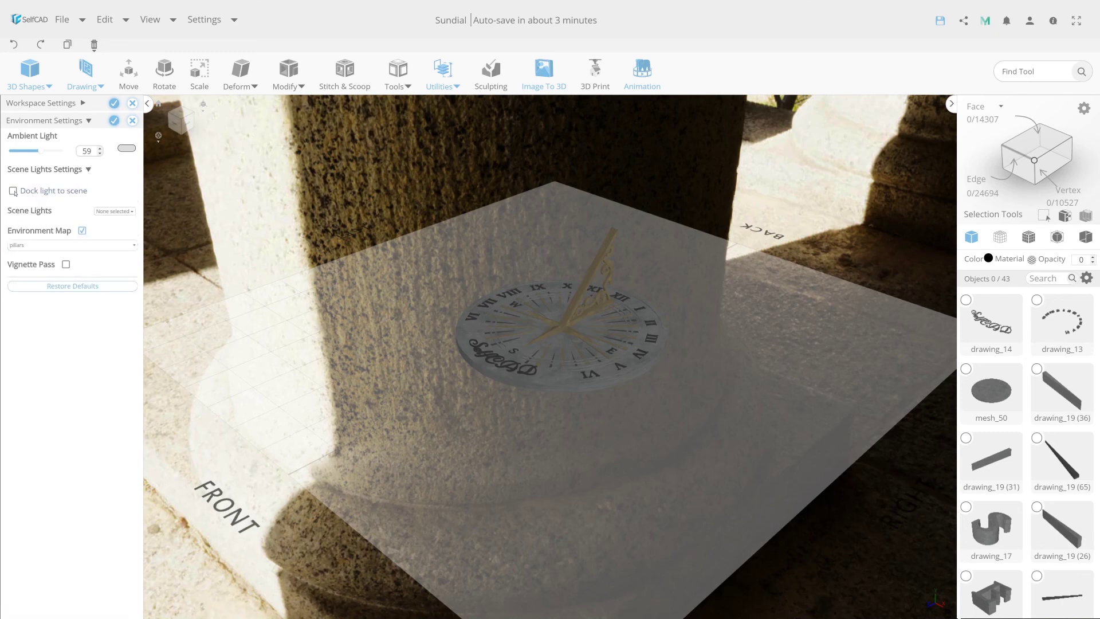
click(122, 213)
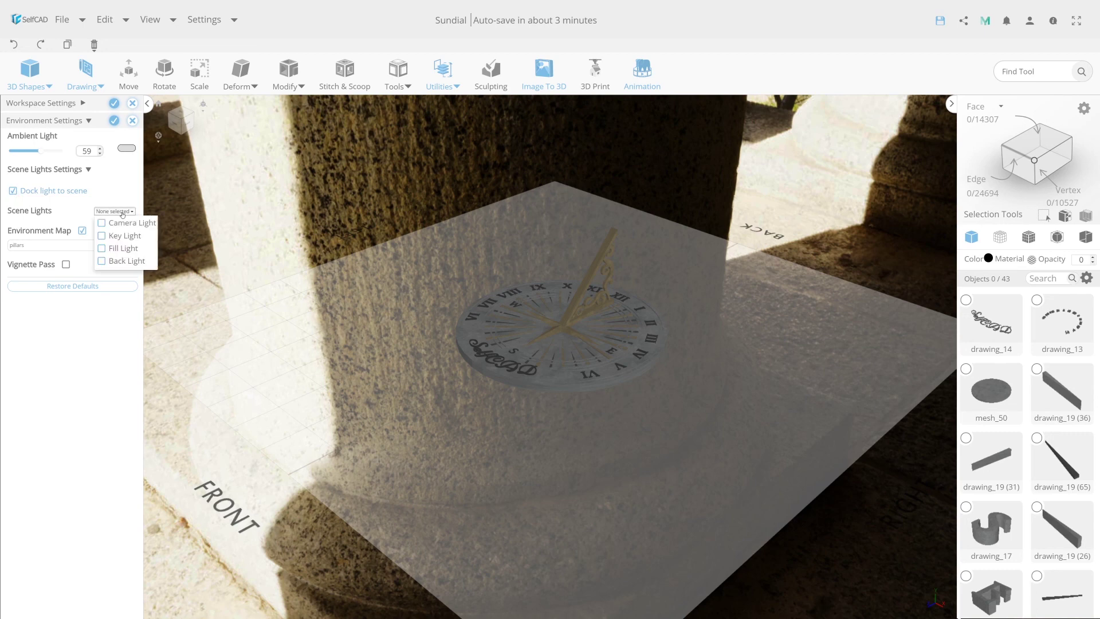
click(118, 223)
click(118, 235)
click(117, 260)
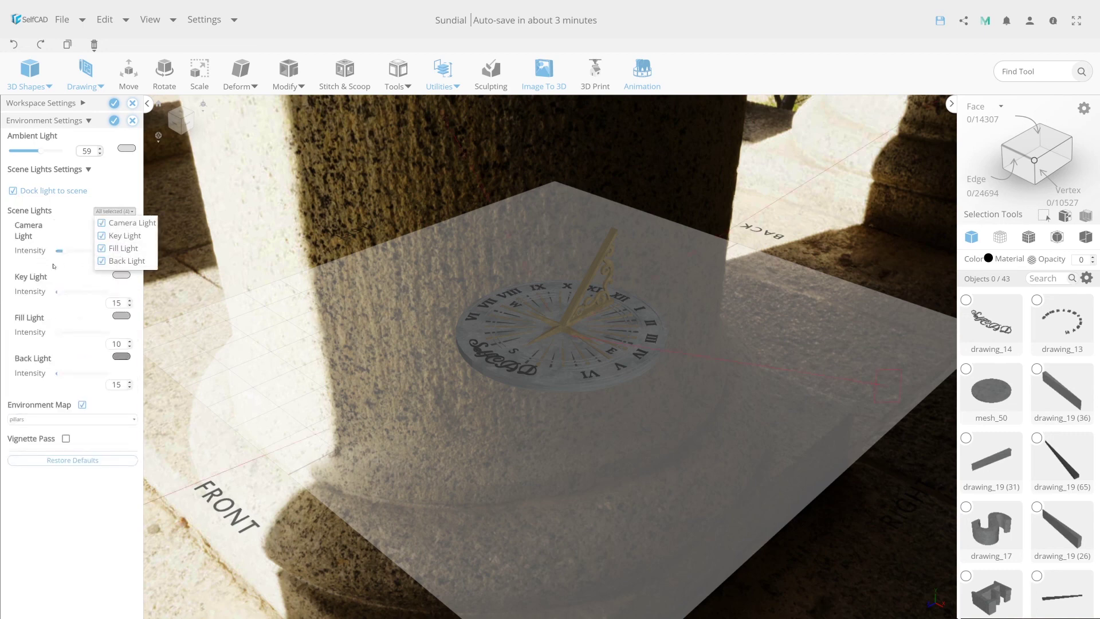
drag(538, 317, 398, 324)
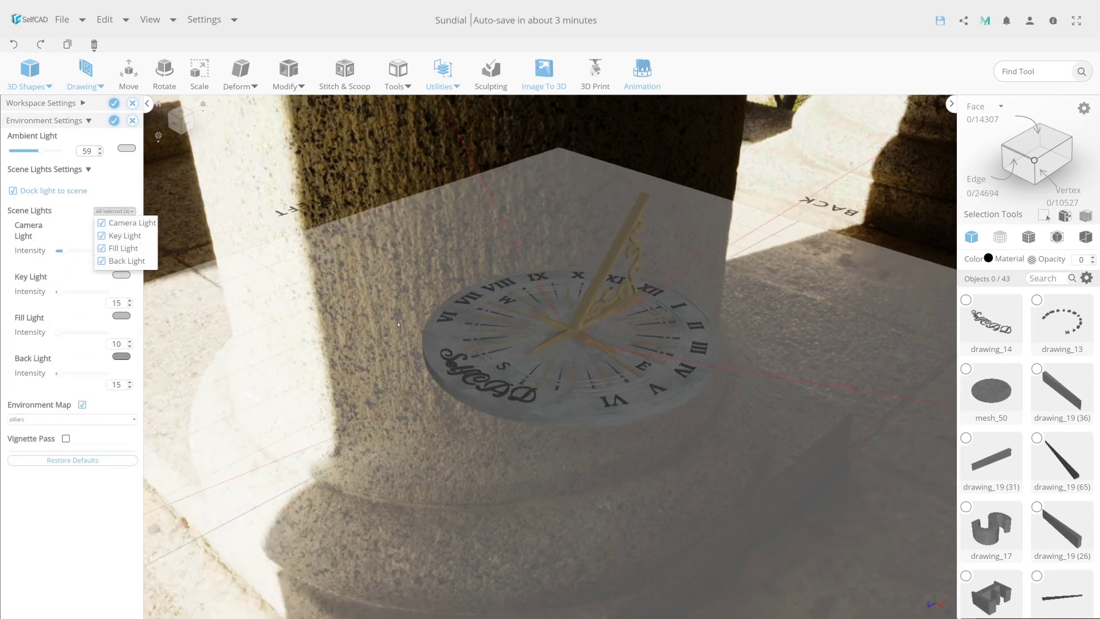
click(55, 279)
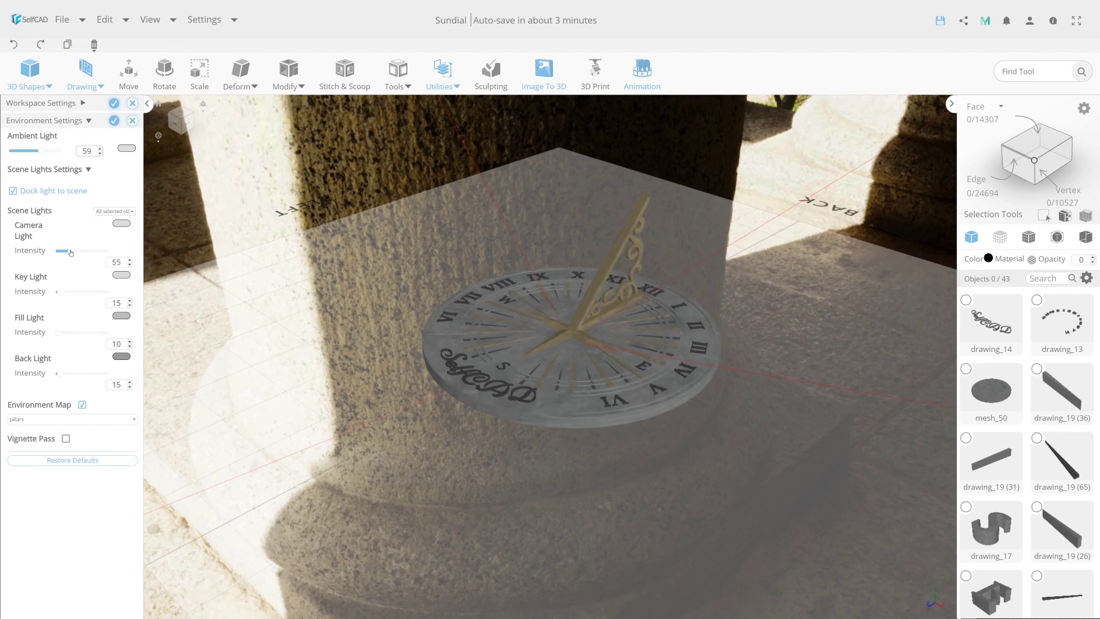
Step: Set light intensities: camera 61, key 7, fill 28, back 60
drag(64, 253, 73, 253)
drag(58, 293, 59, 293)
drag(58, 337, 61, 338)
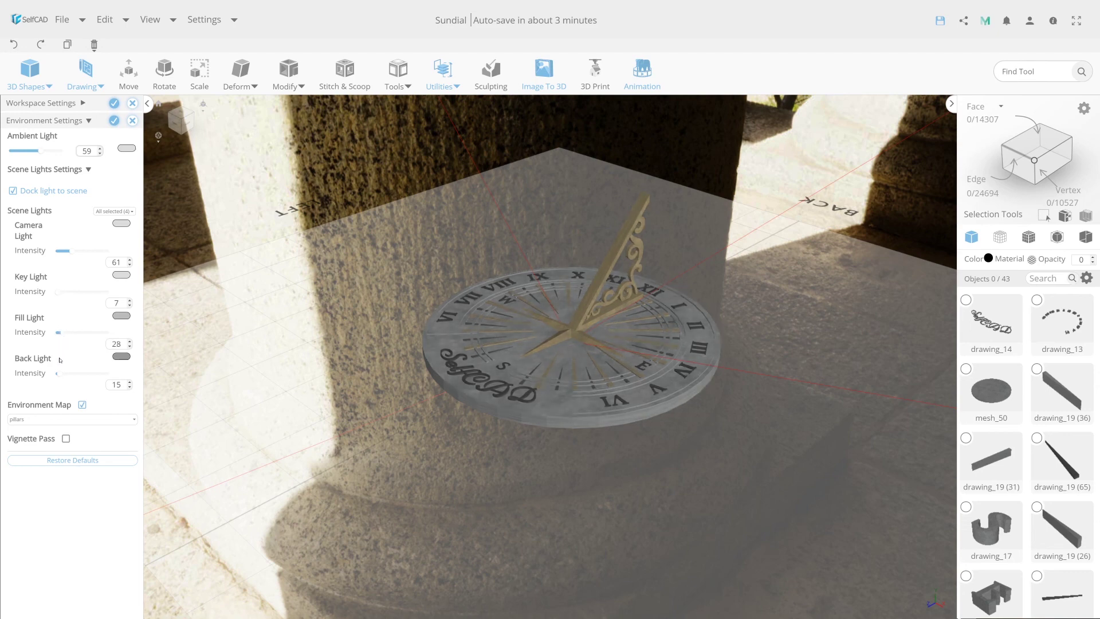
drag(57, 374, 72, 374)
mouse_move(444, 424)
mouse_down()
mouse_move(650, 386)
mouse_move(360, 391)
mouse_move(472, 373)
mouse_up()
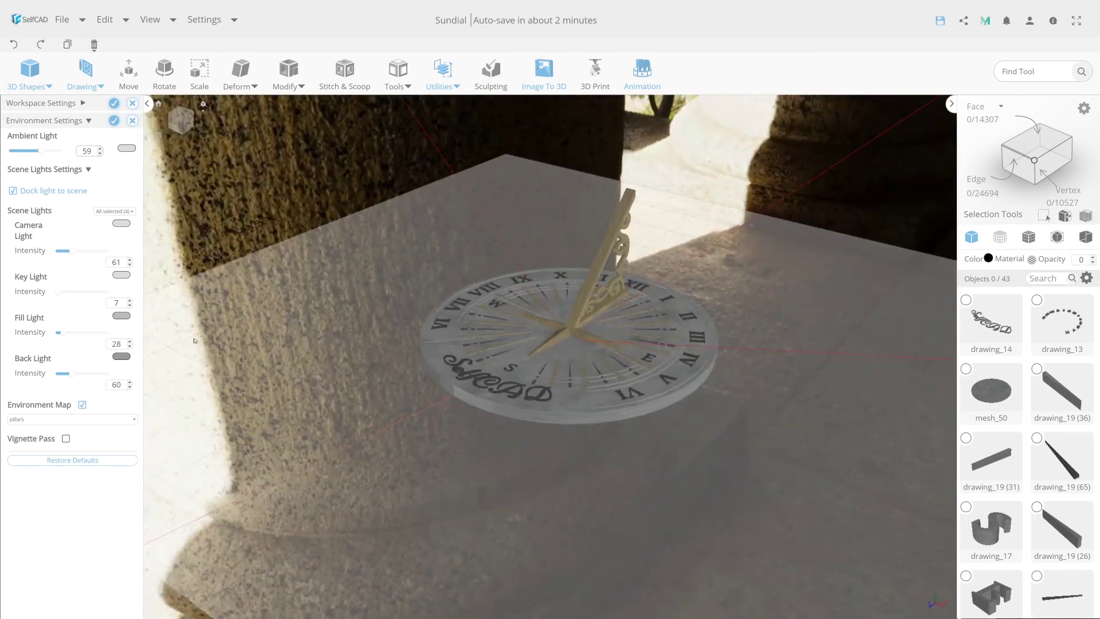
click(64, 169)
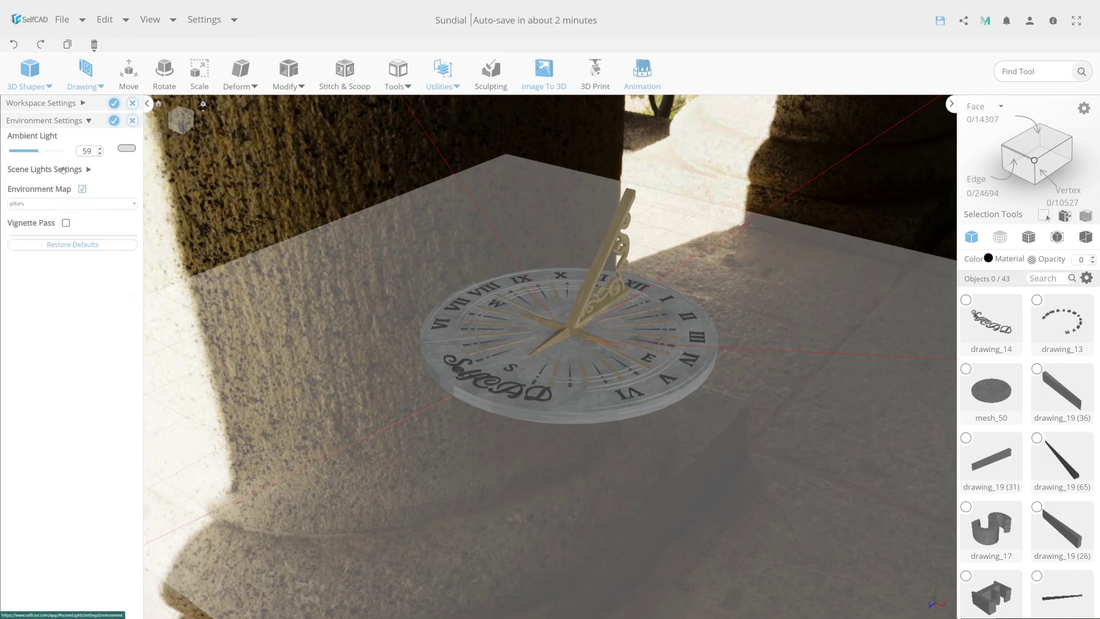
Step: Show Workspace settings instead of Environment, then orbit to reveal the pillar behind the sundial
click(114, 123)
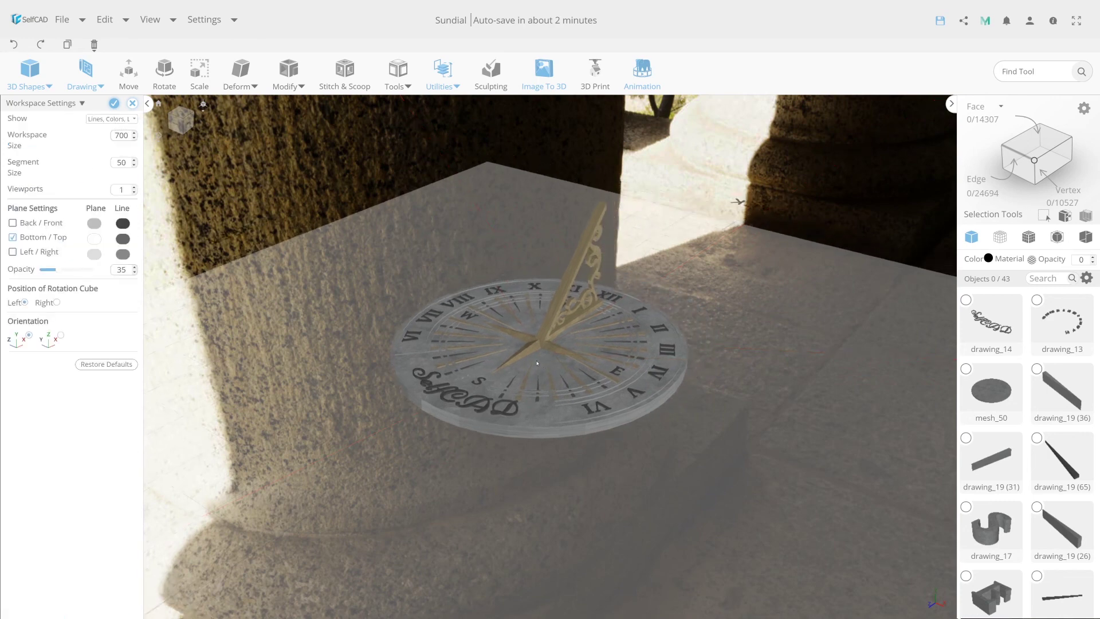
scroll(356, 437, up, 3)
mouse_move(248, 432)
right_down()
mouse_move(617, 430)
mouse_move(370, 432)
right_up()
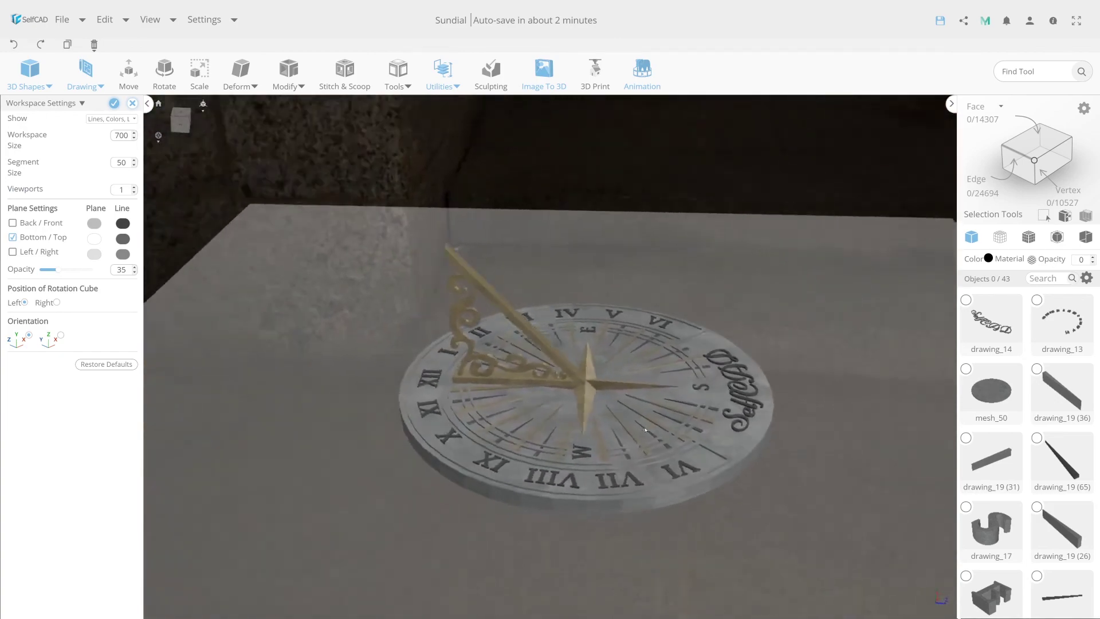
mouse_move(469, 438)
right_down()
mouse_move(436, 424)
mouse_move(688, 405)
right_up()
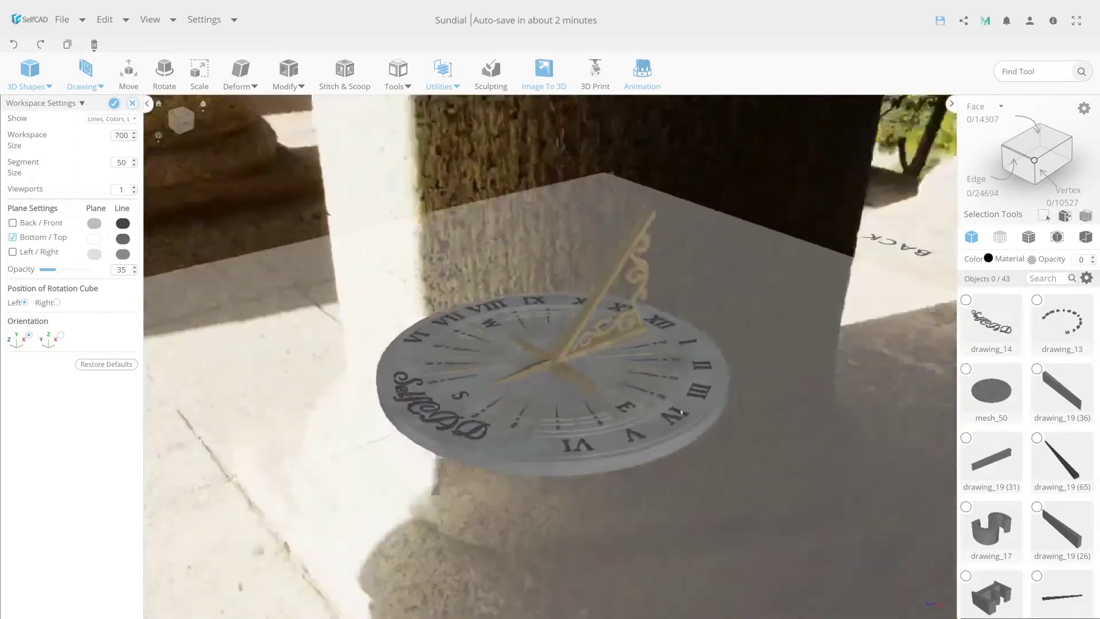